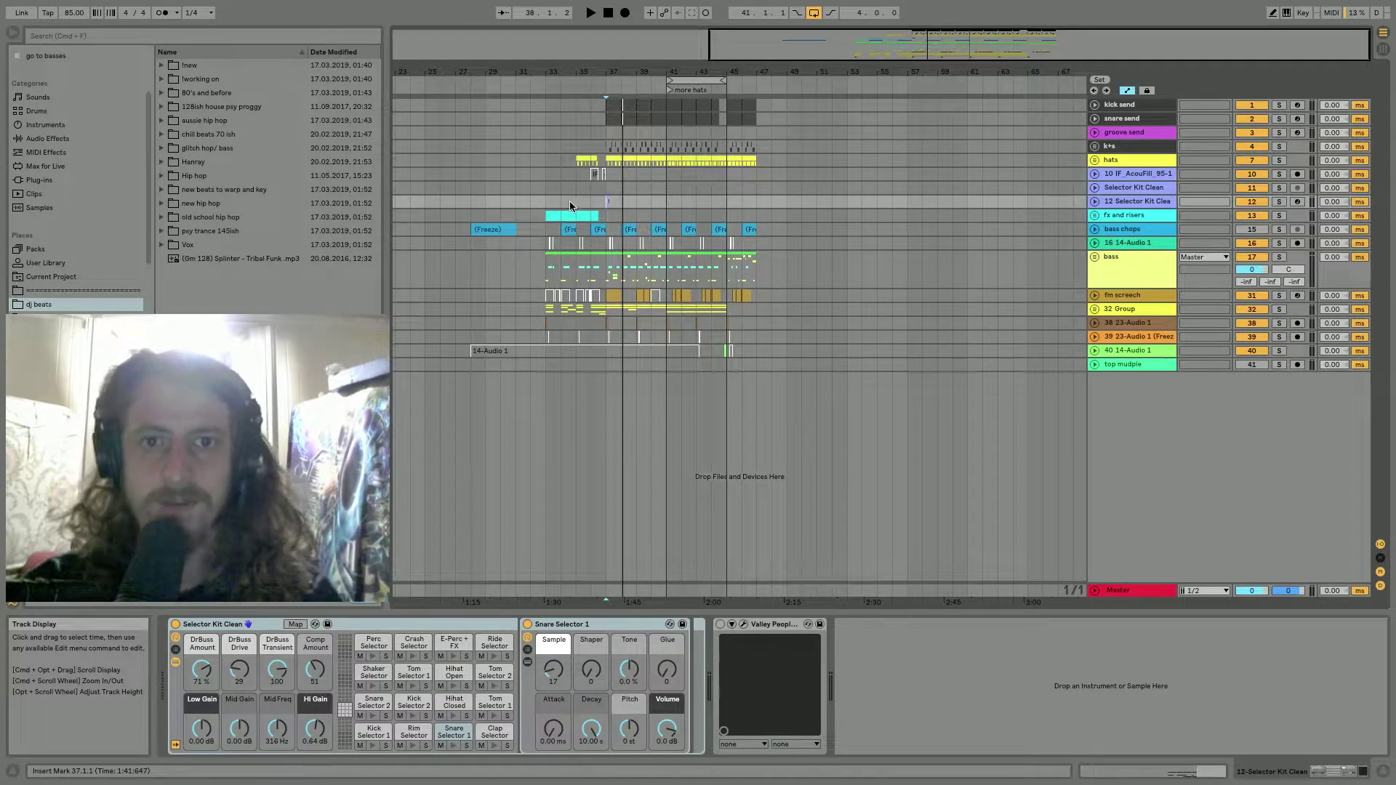
Place the insert marker at bar 33 and play the arrangement from there to hear the intro.
left_click(545, 203)
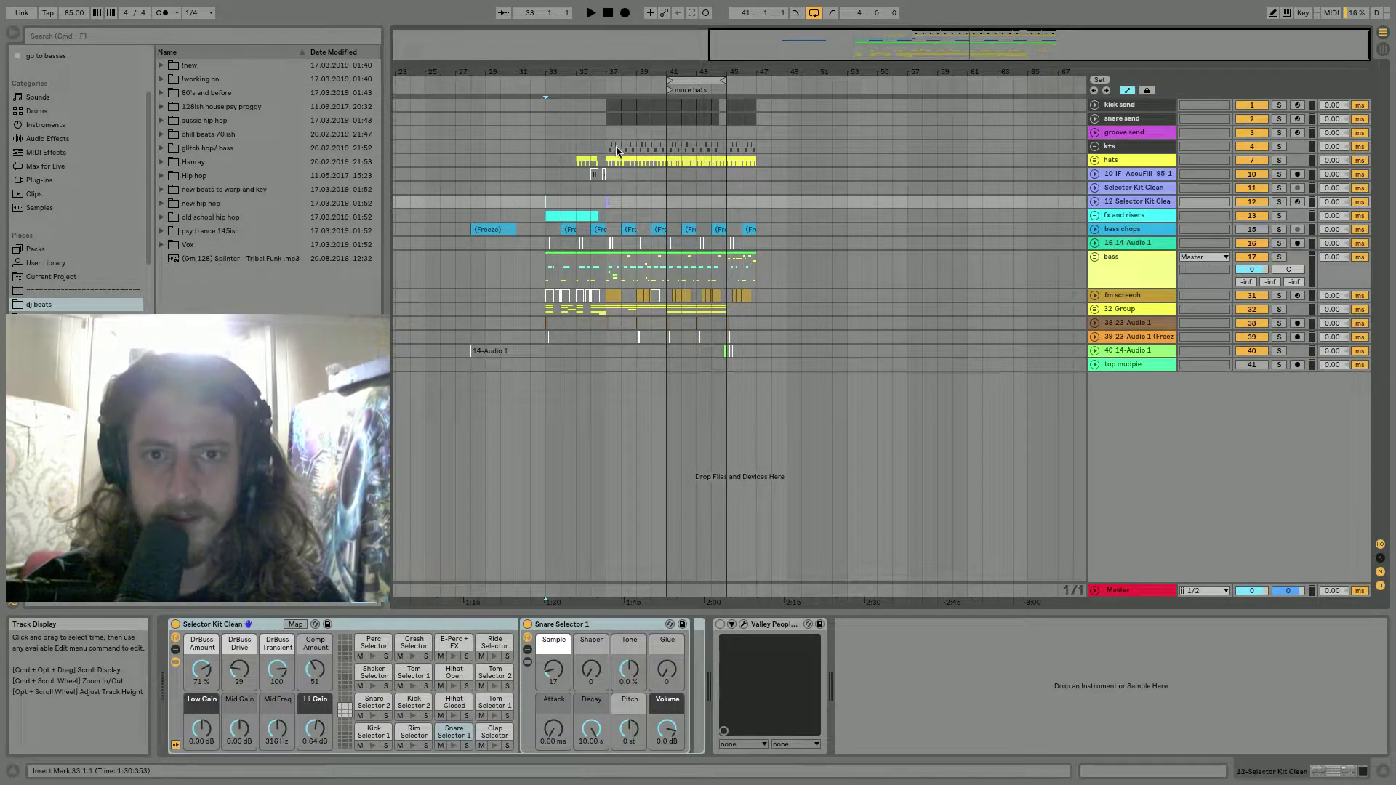
left_click_drag(606, 132, 756, 135)
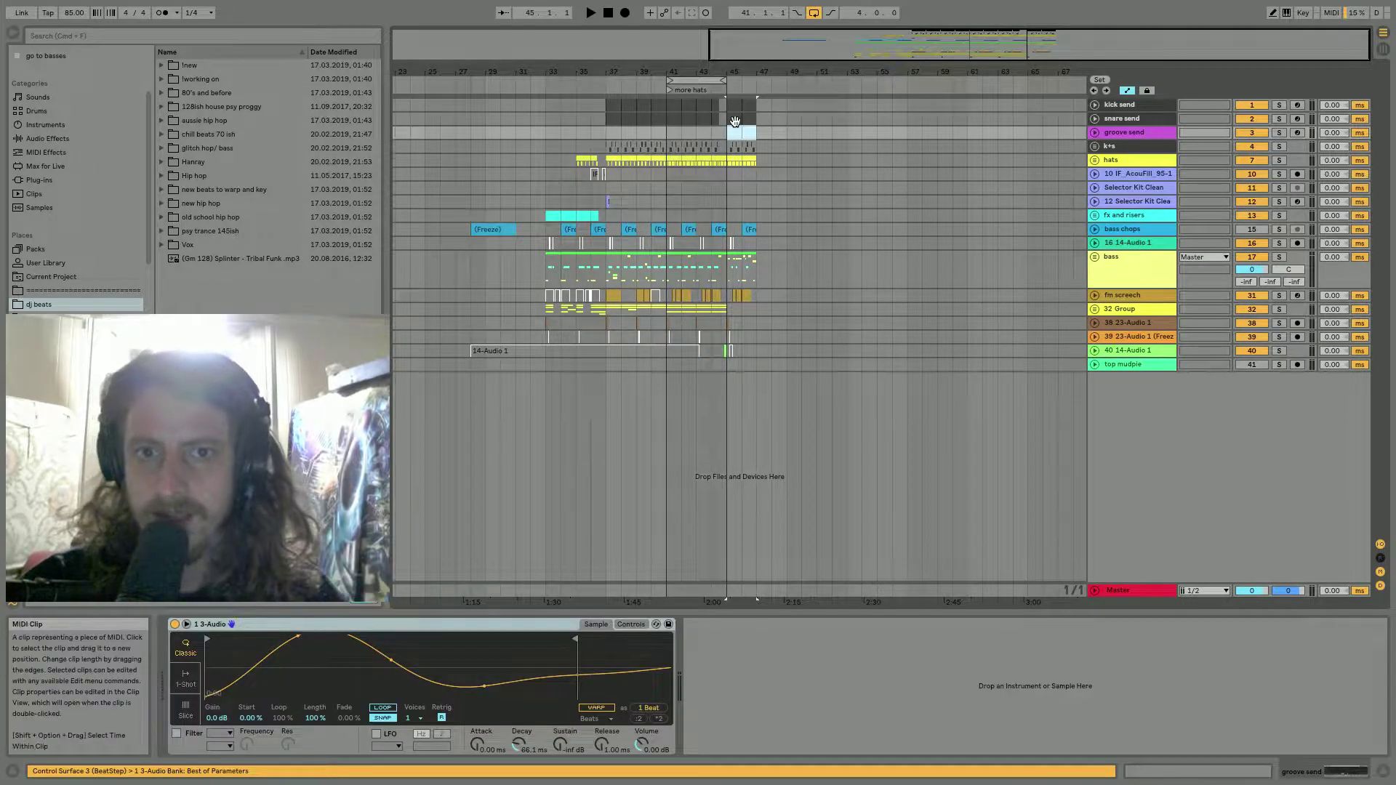
left_click(537, 274)
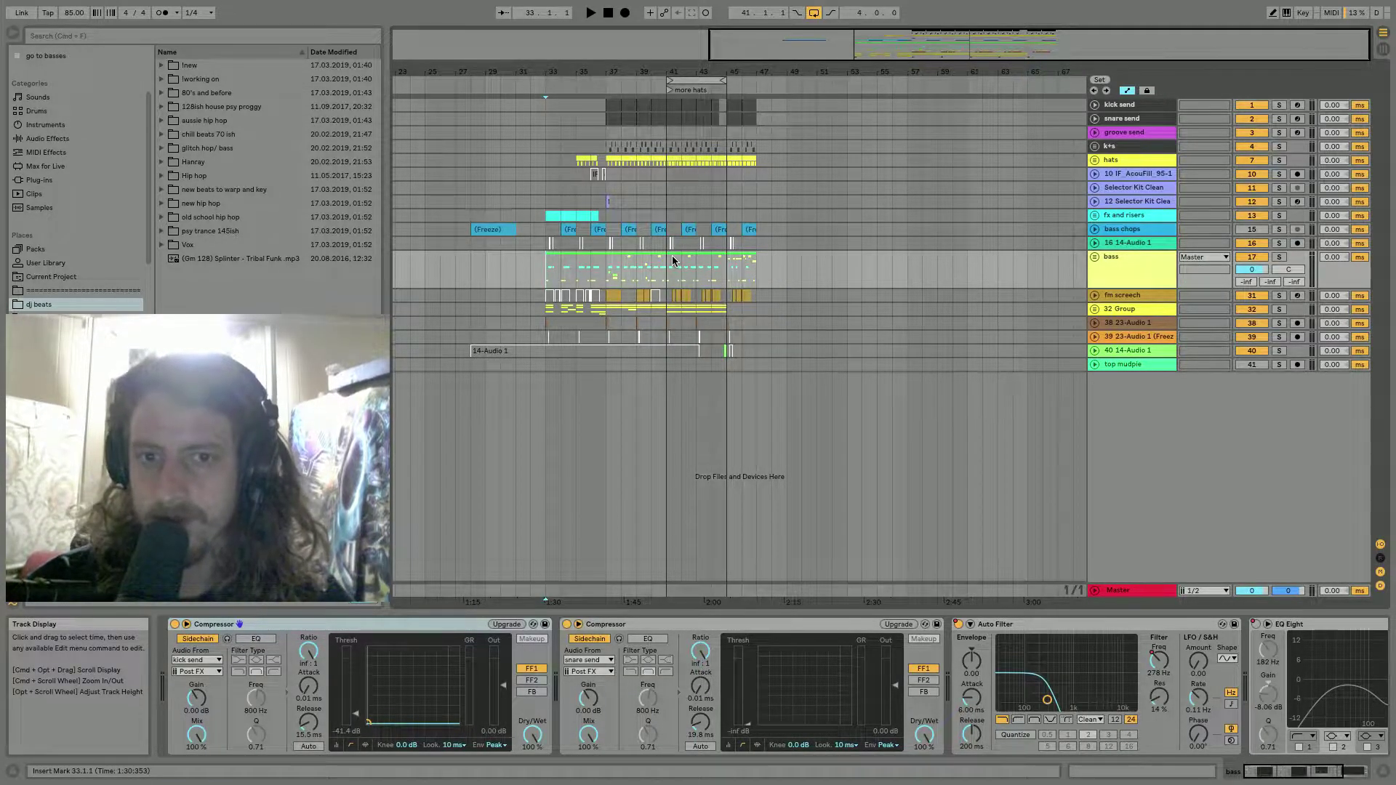
key("space")
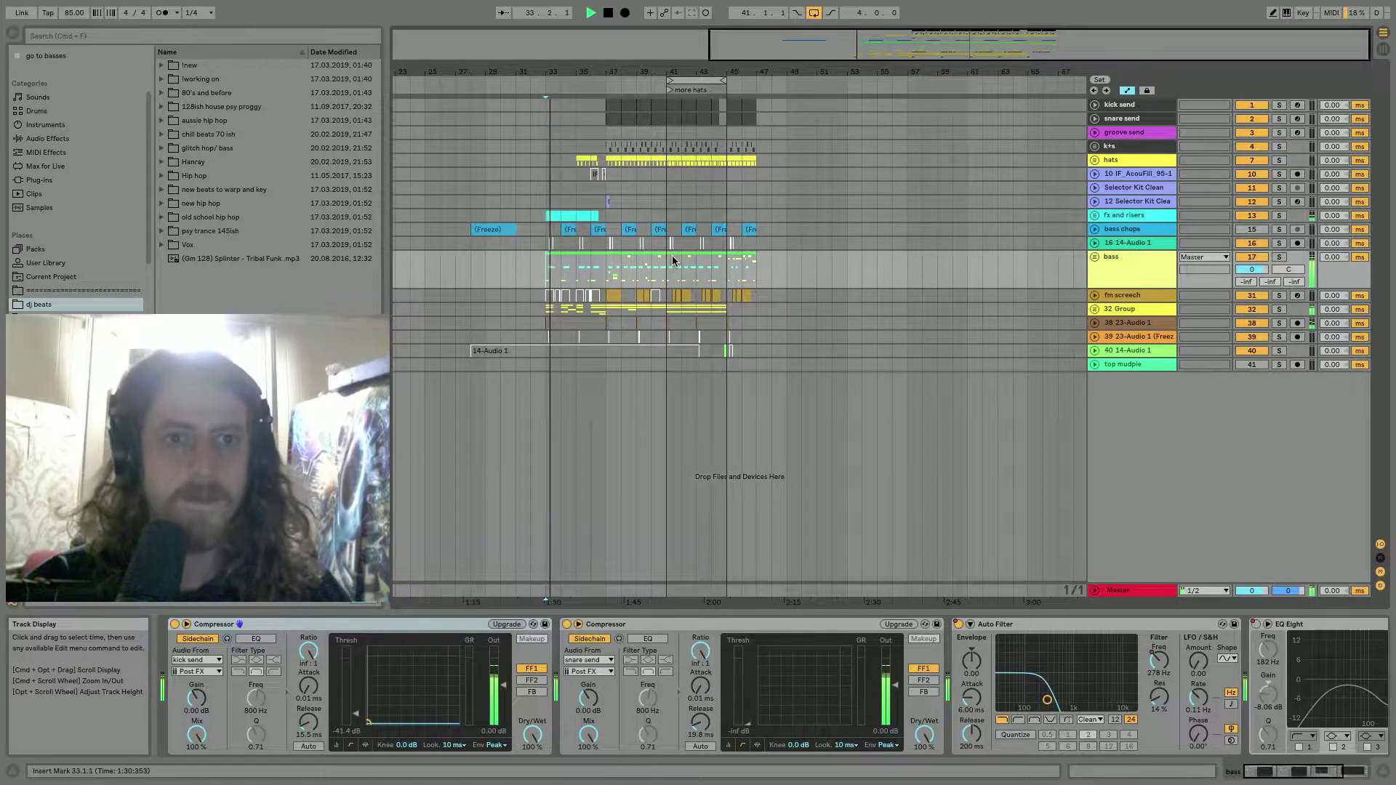
key("space")
Audition the start of bar 33 with 32 Group soloed, and move the solo to the fx and risers group.
scroll(598, 230, "up", 10)
key("space")
key("space")
left_click(1279, 309)
key("space")
left_click(1278, 309)
key("space")
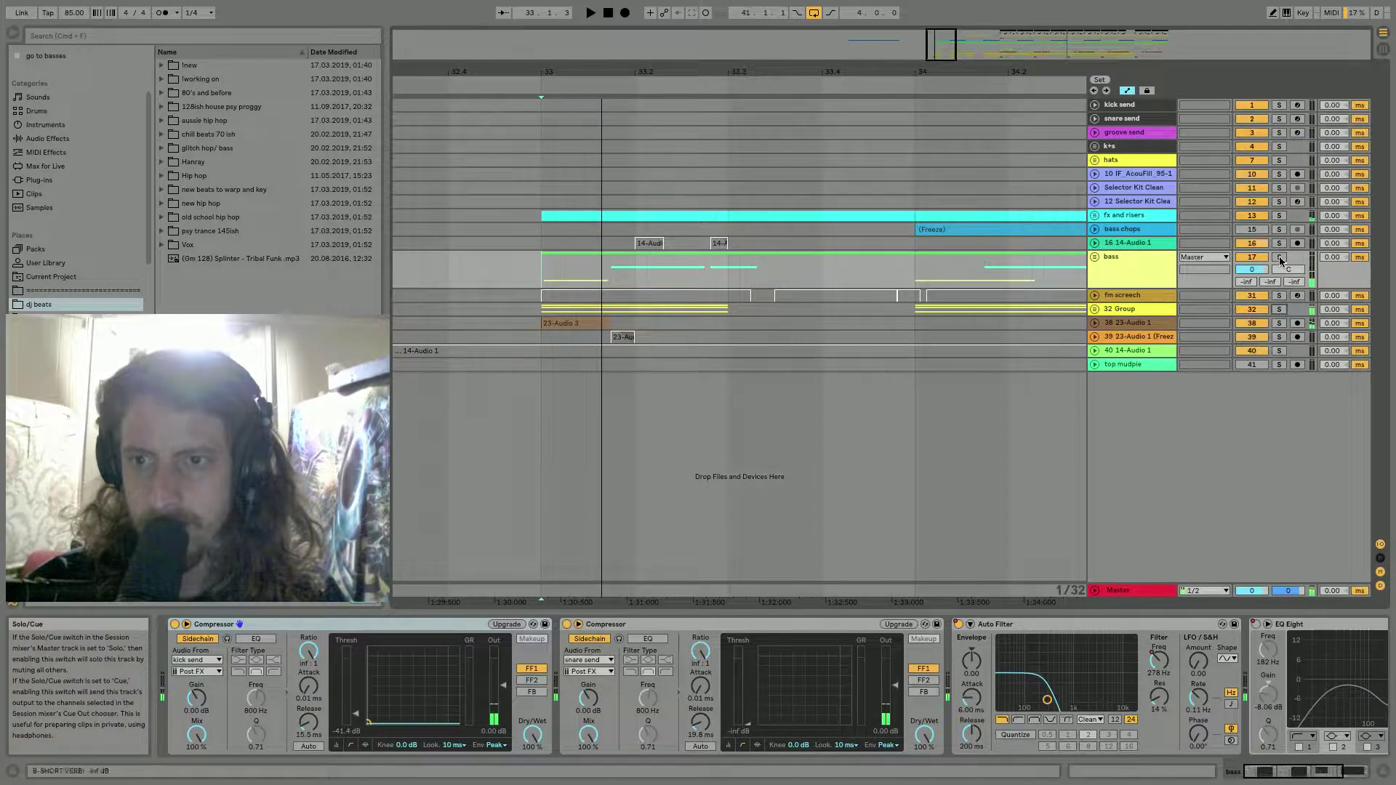
key("space")
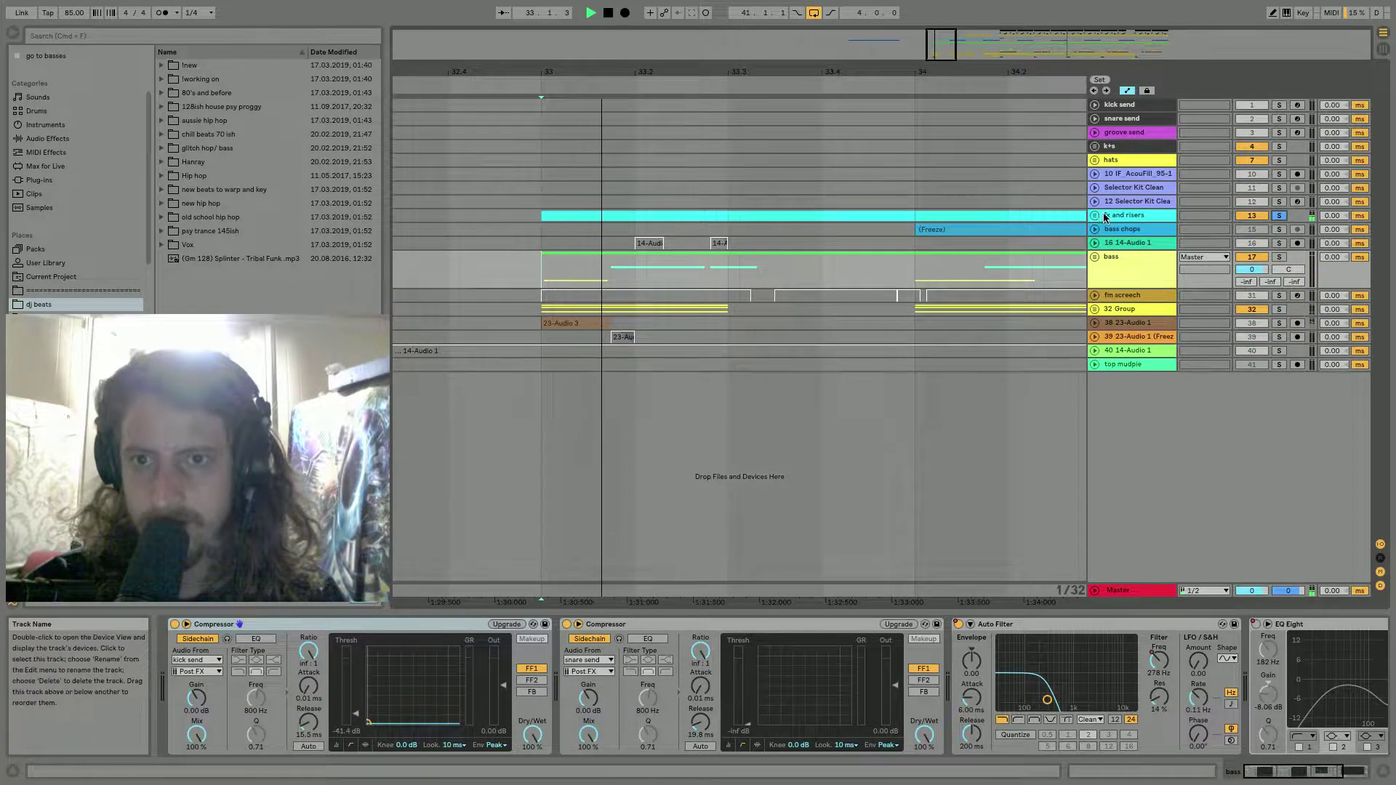
Unfold the fx and risers group and shift the low breakpoint of the Operator Filter Freq automation slightly later in bar 33.
left_click(1095, 216)
key("space")
left_click_drag(727, 76, 665, 240)
left_click(679, 310)
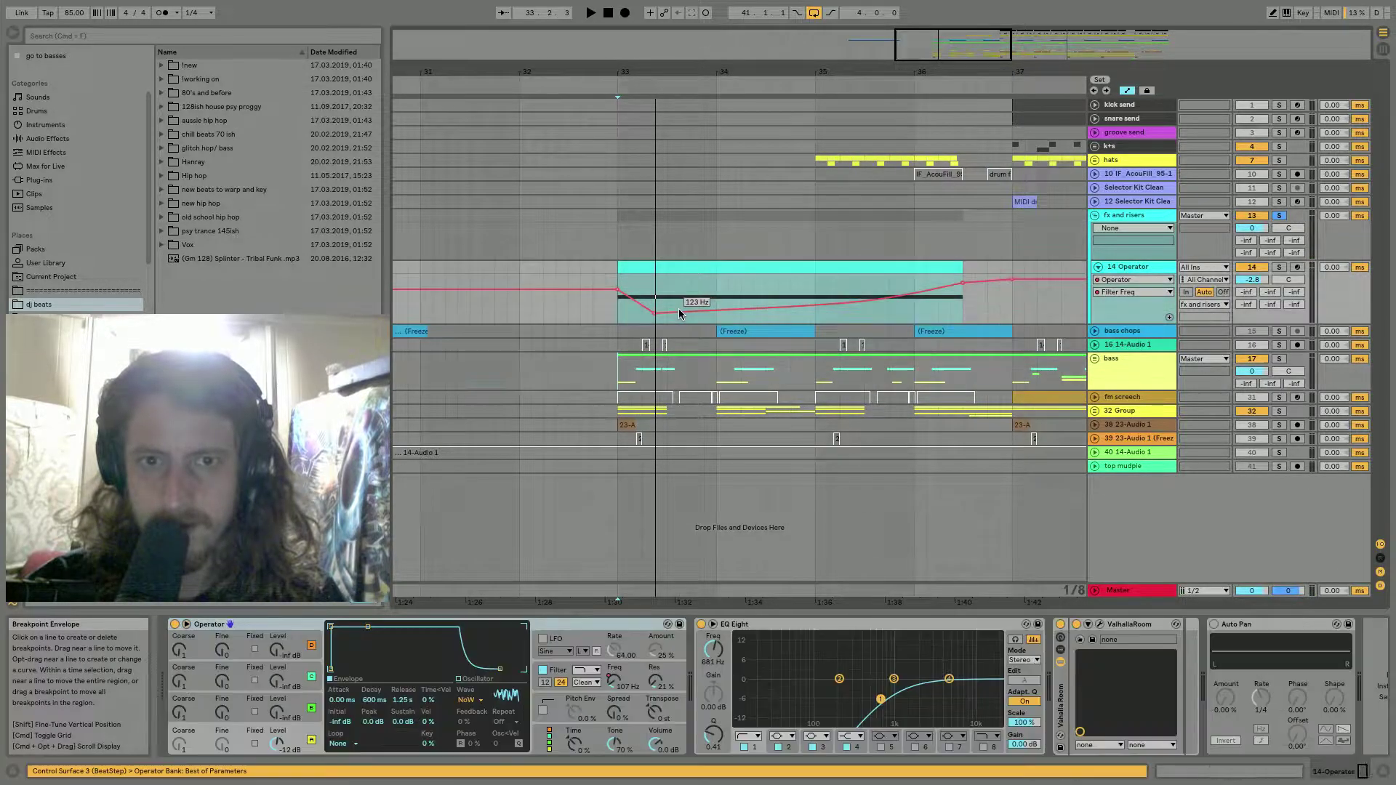
key("space")
key("space")
key("space")
Lower the Operator Filter Freq breakpoint at the start of bar 33 to about 613 Hz and audition the riser.
left_click_drag(618, 290, 618, 300)
key("space")
key("space")
key("space")
key("space")
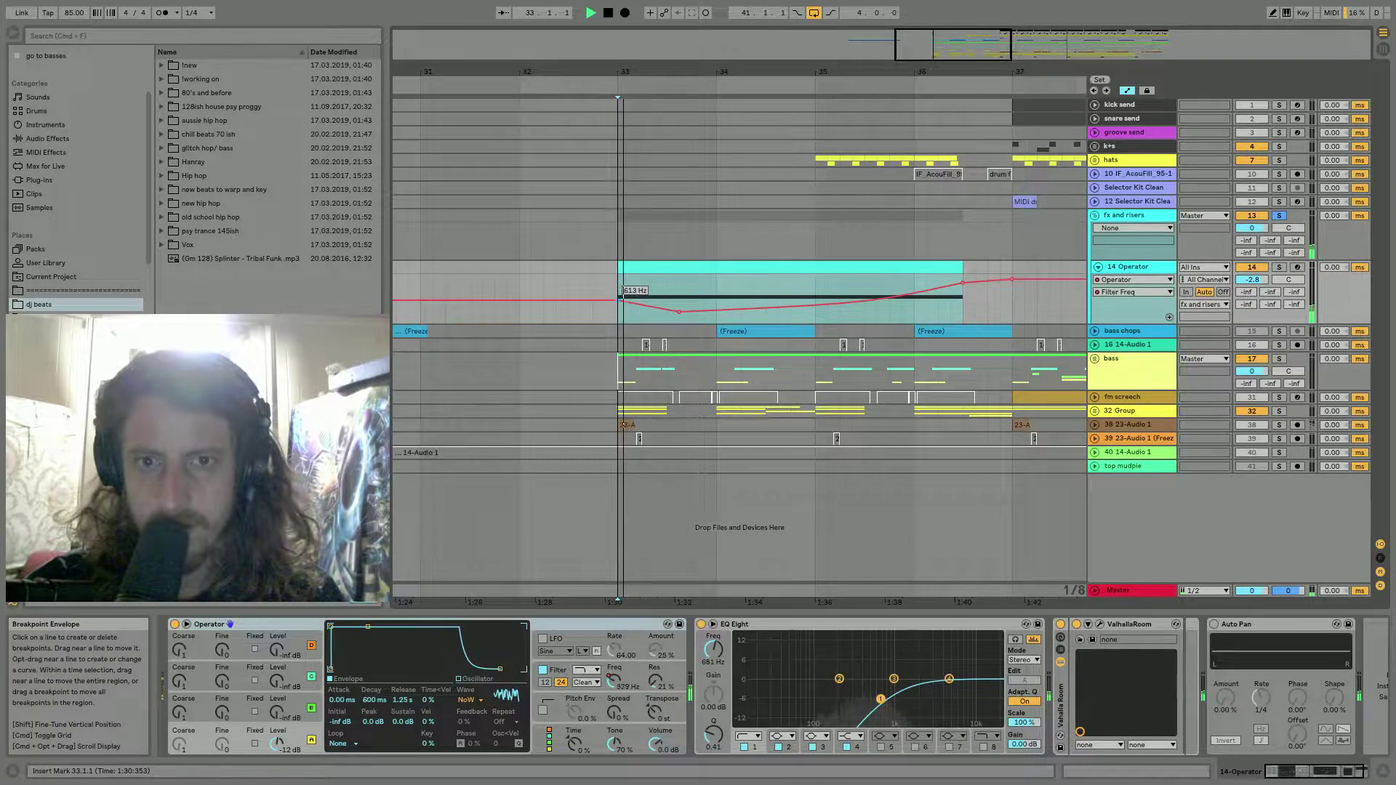
key("space")
key("space")
key("space")
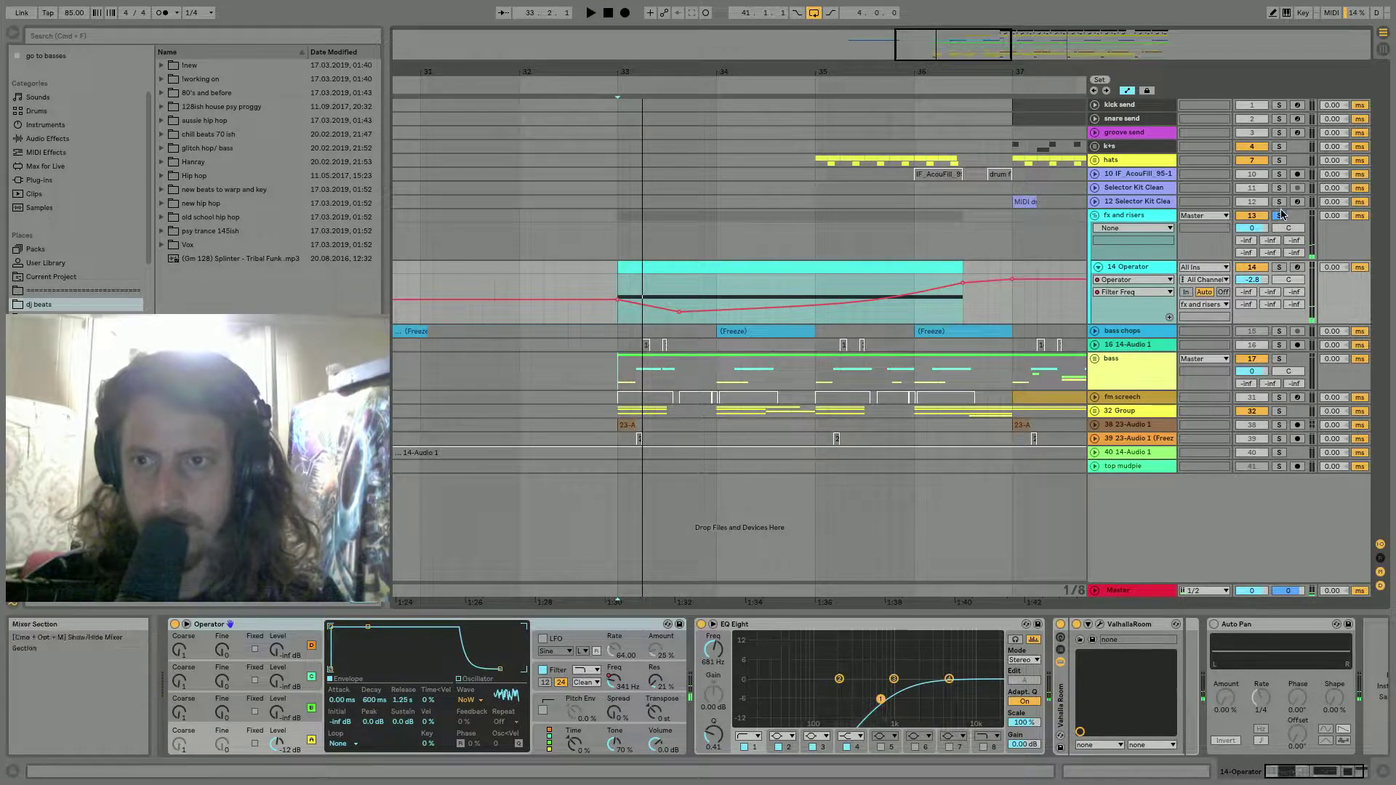
Unsolo the fx and risers group and play the full mix from bar 33 with arrangement looping switched off.
left_click(1279, 215)
key("space")
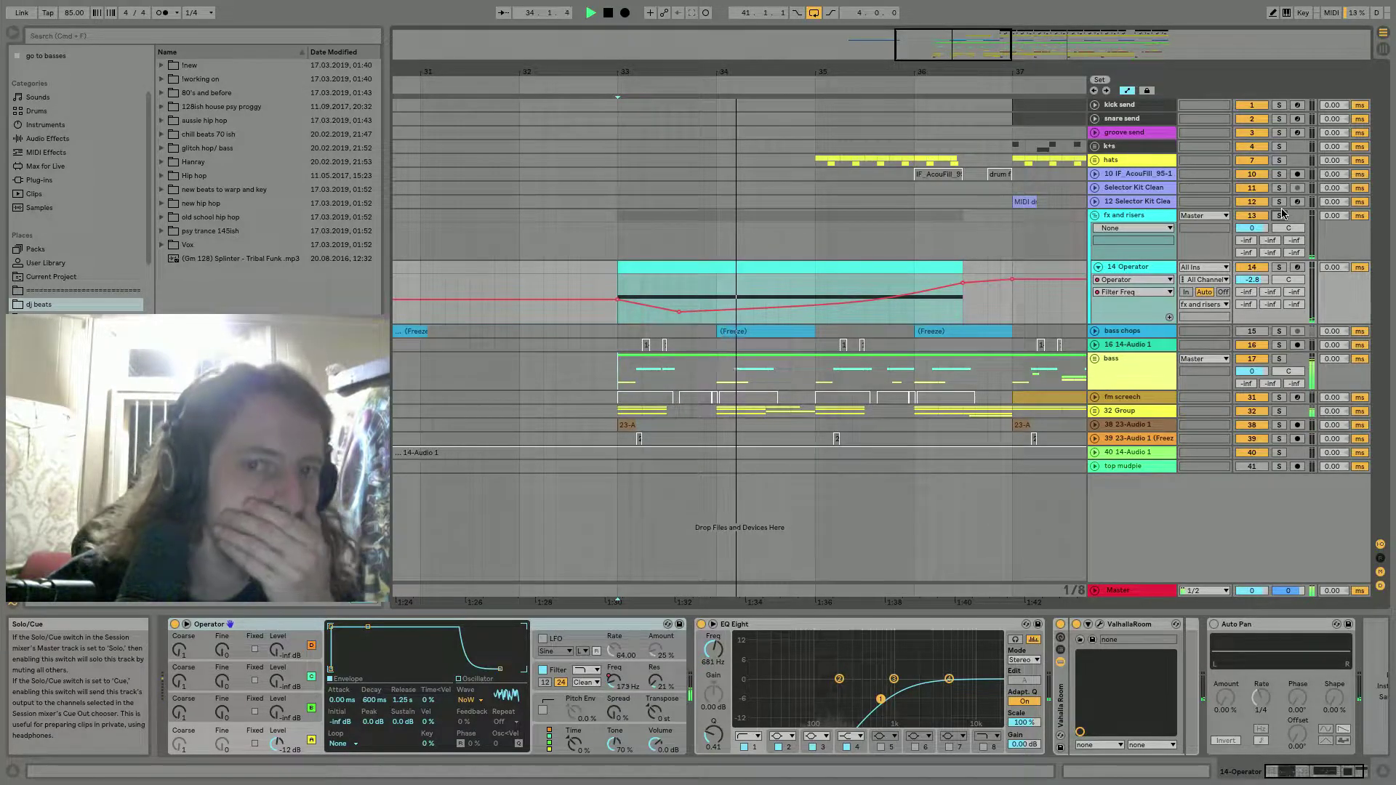
left_click_drag(887, 70, 777, 71)
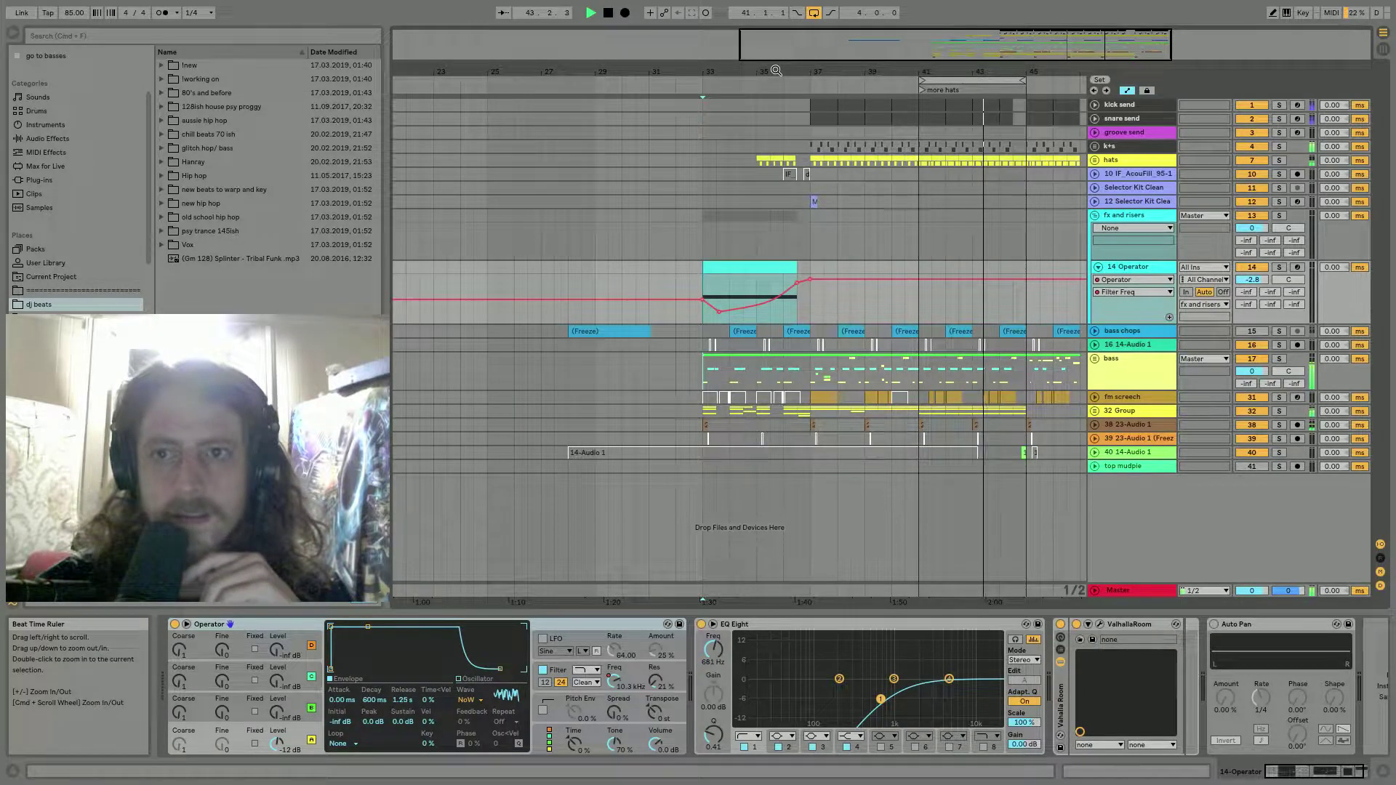
left_click(813, 13)
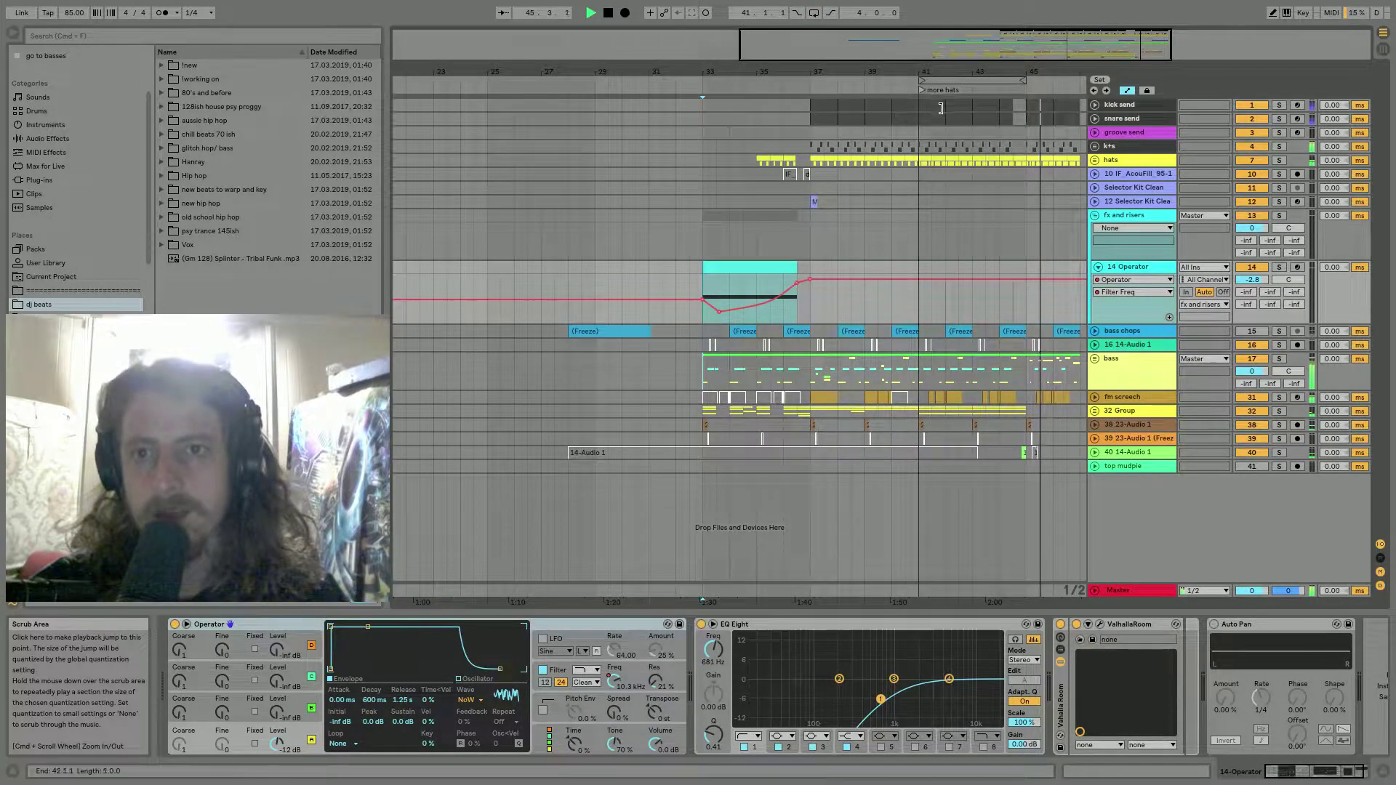
mouse_move(1026, 134)
left_mouse_down()
mouse_move(1085, 136)
mouse_move(1011, 134)
mouse_move(1048, 134)
left_mouse_up()
key("space")
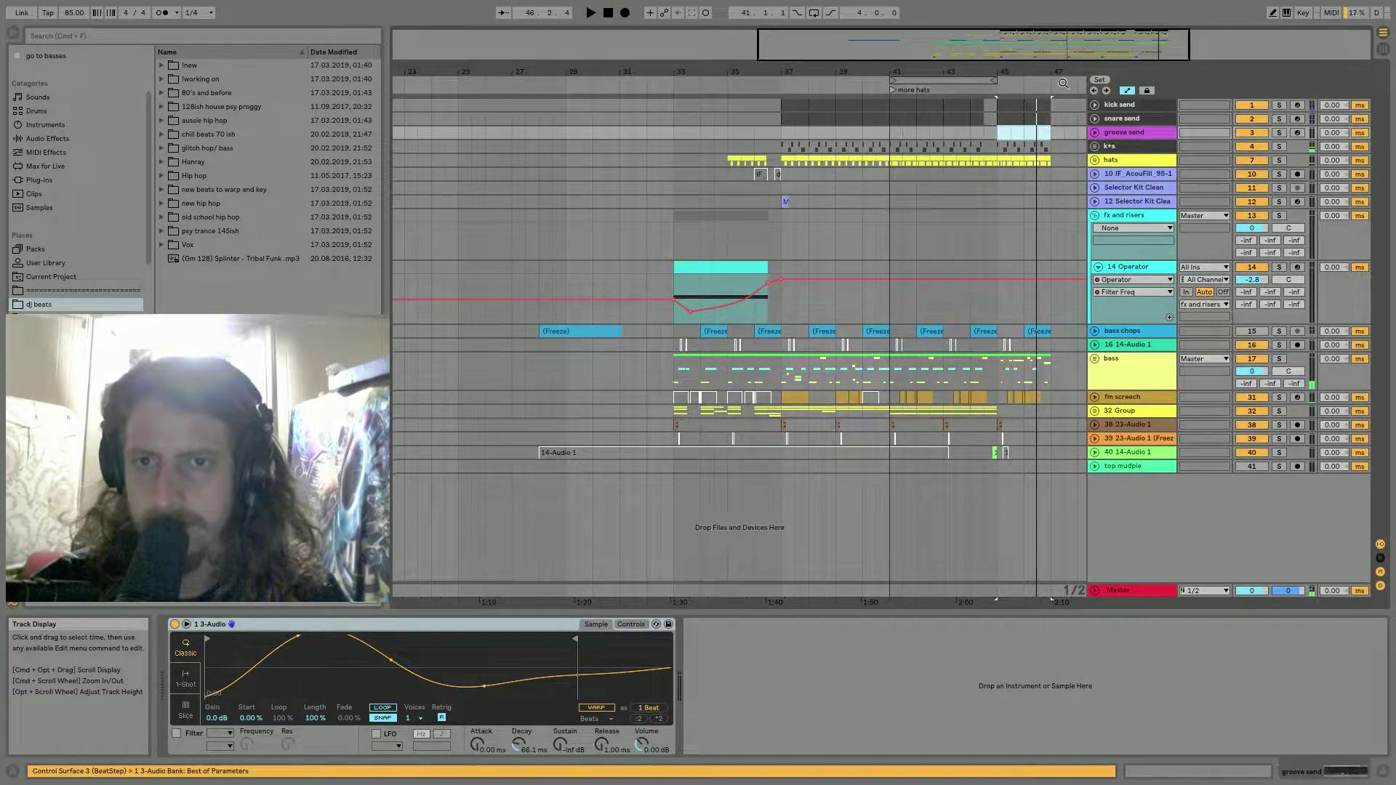
Unfold the k+s group, select the snare rack clip at beat 41.2 and solo the snare rack track.
left_click(888, 134)
left_click_drag(889, 72, 887, 123)
left_click(1094, 146)
scroll(978, 169, "down", 3)
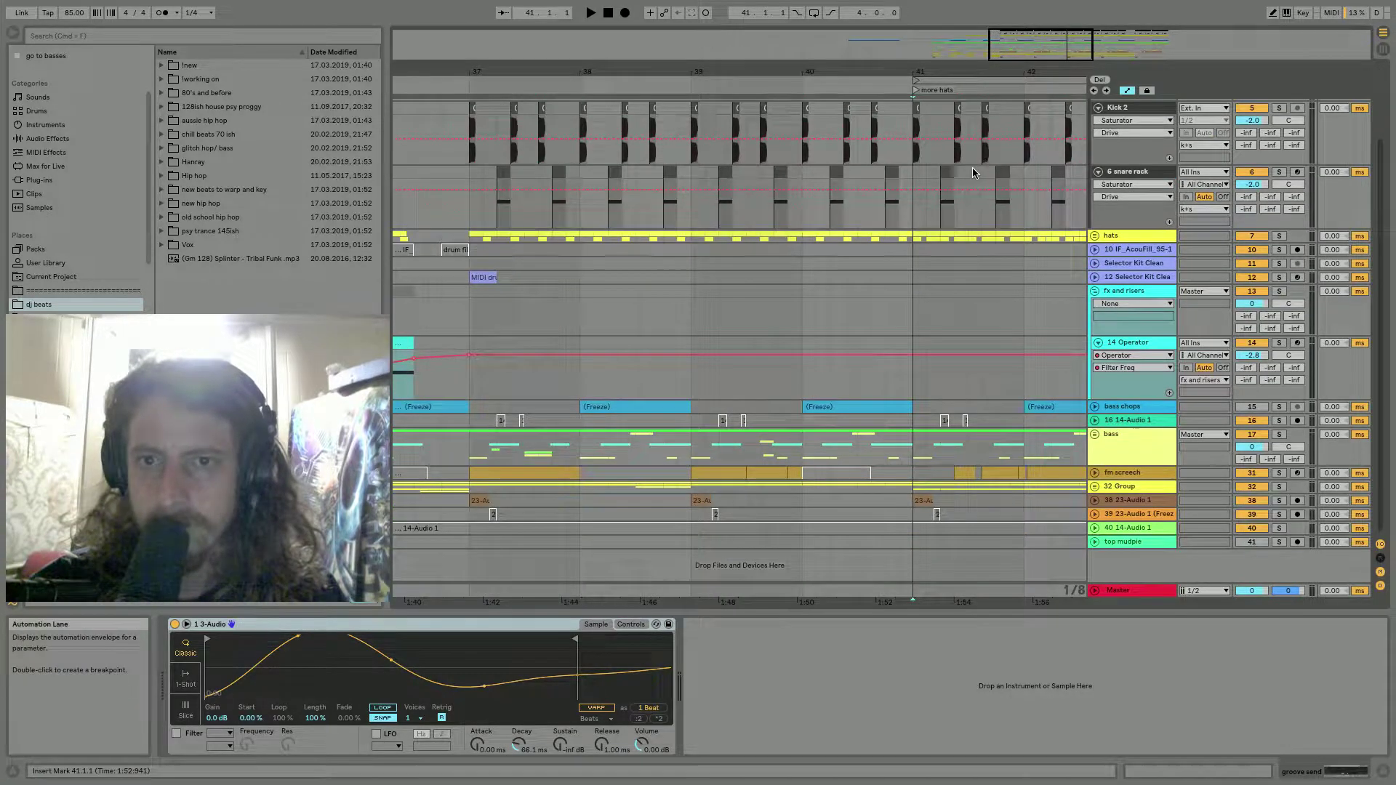
left_click(949, 181)
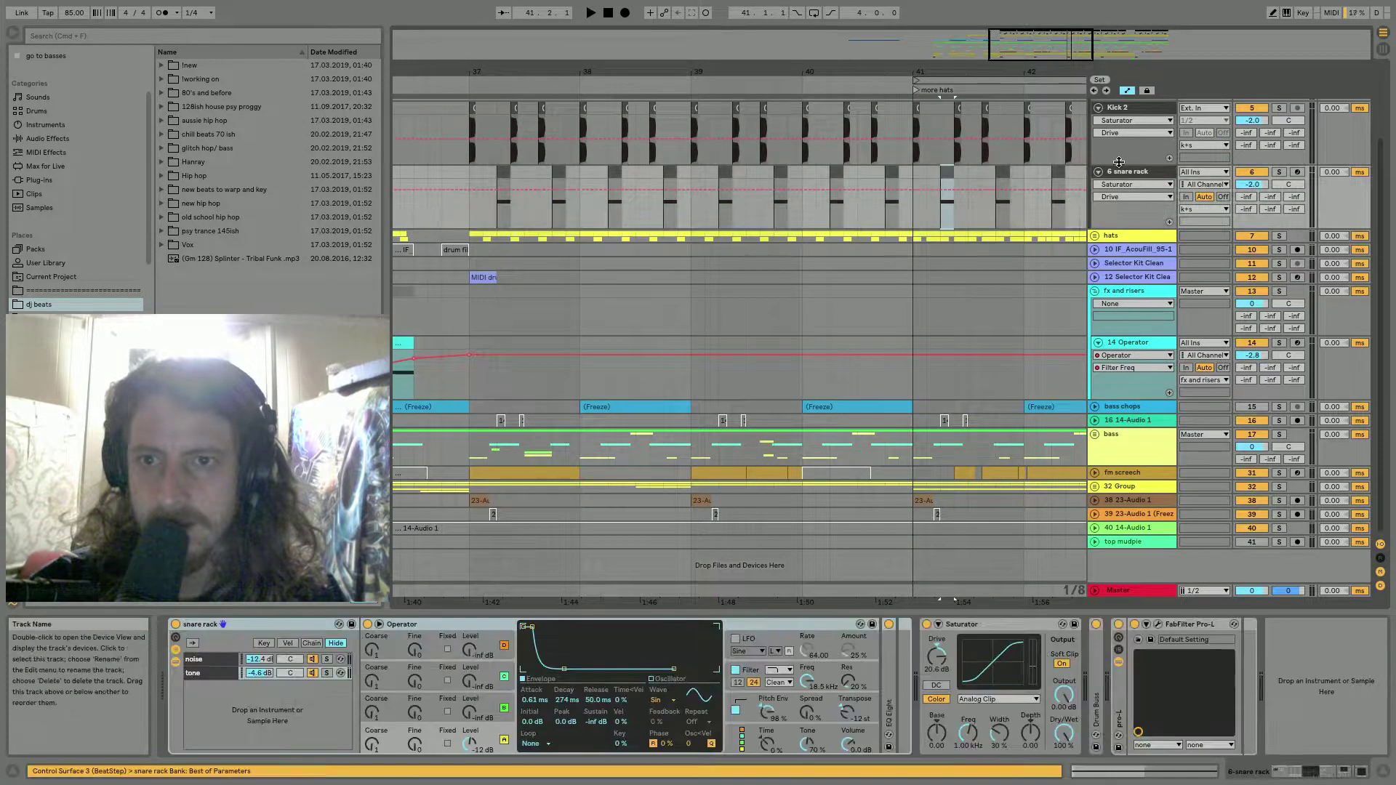
left_click(1279, 171)
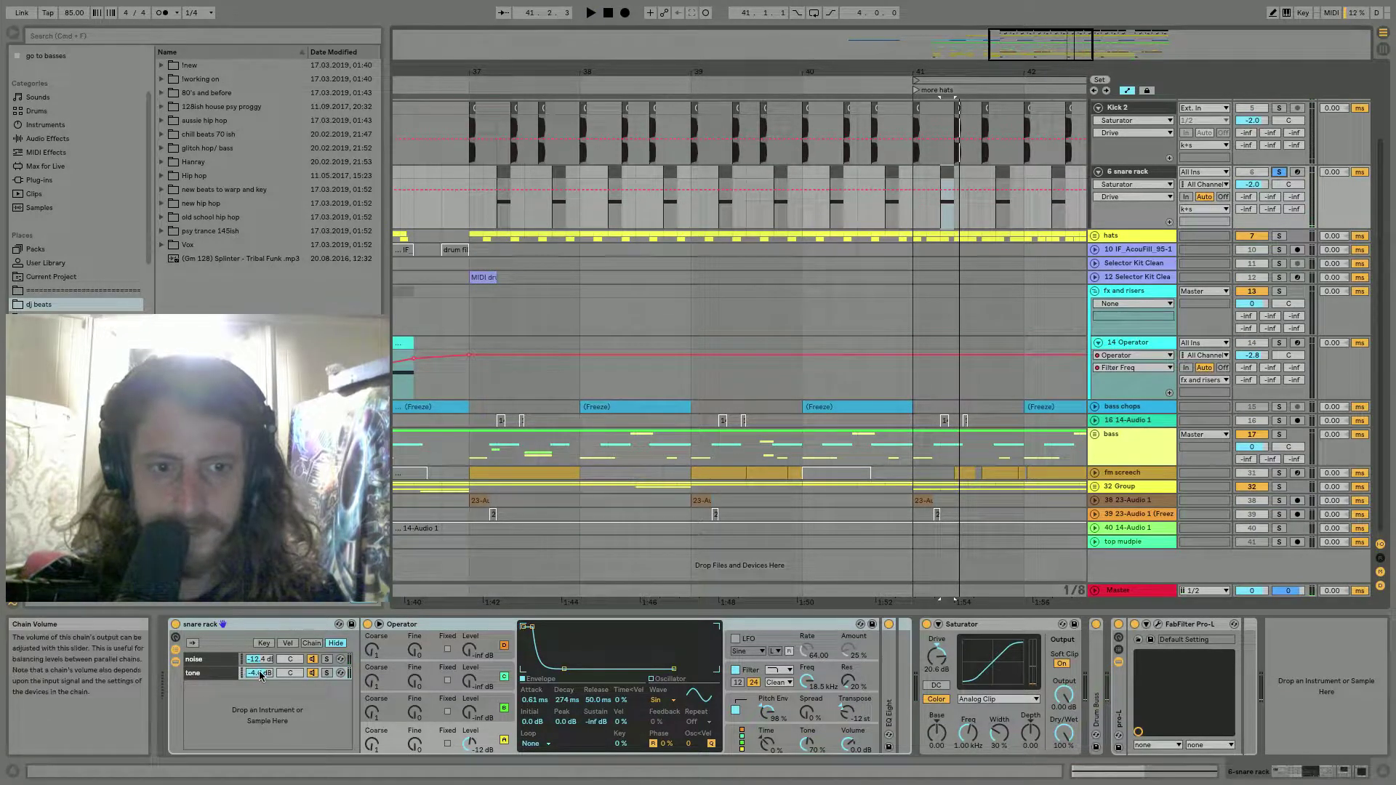
Lower the snare rack's noise chain volume to about -16 dB, auditioning the soloed snare.
left_click_drag(256, 662, 256, 673)
key("space")
key("space")
key("space")
key("space")
key("space")
key("space")
key("space")
key("space")
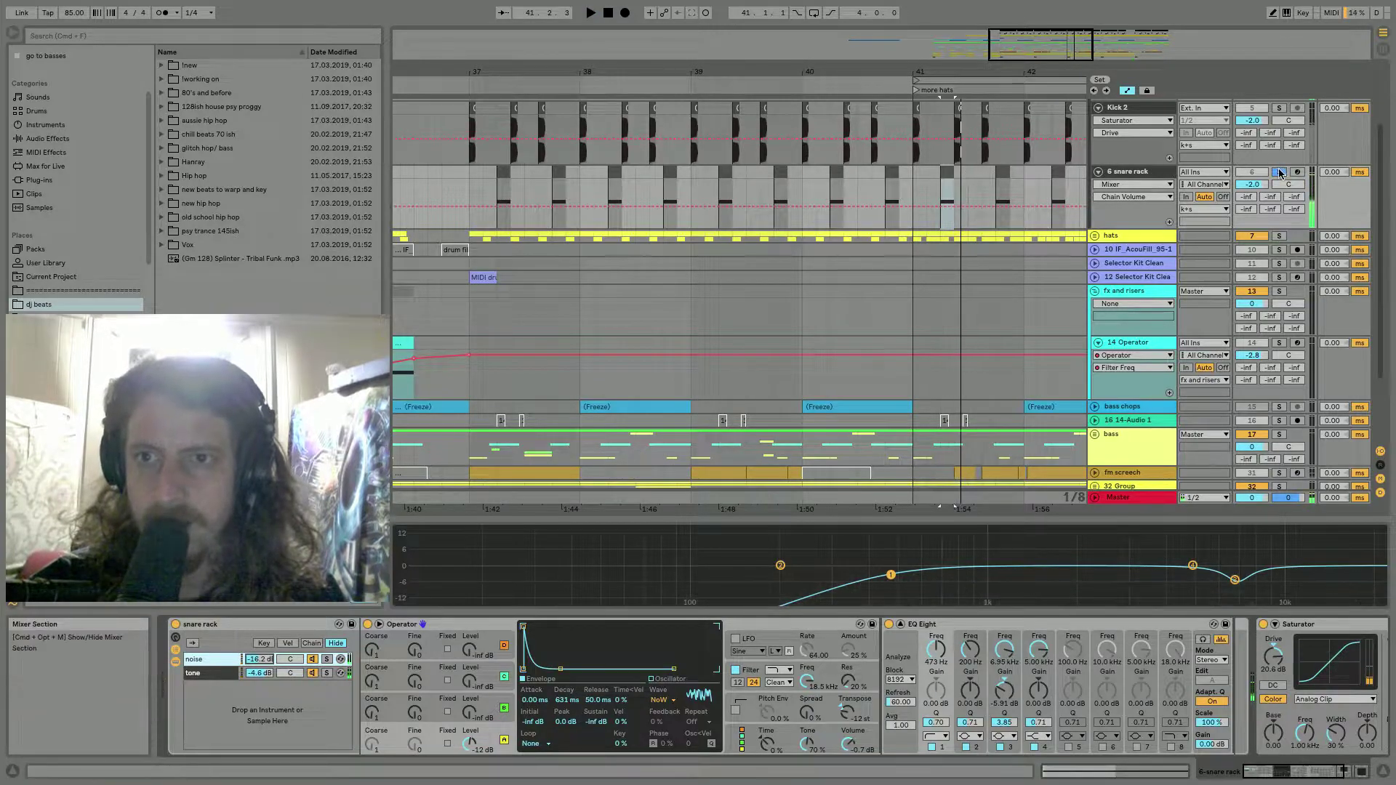
Unsolo the snare rack and play the full mix from just before bar 41 to check the snare.
left_click(1279, 171)
left_click(887, 165)
key("space")
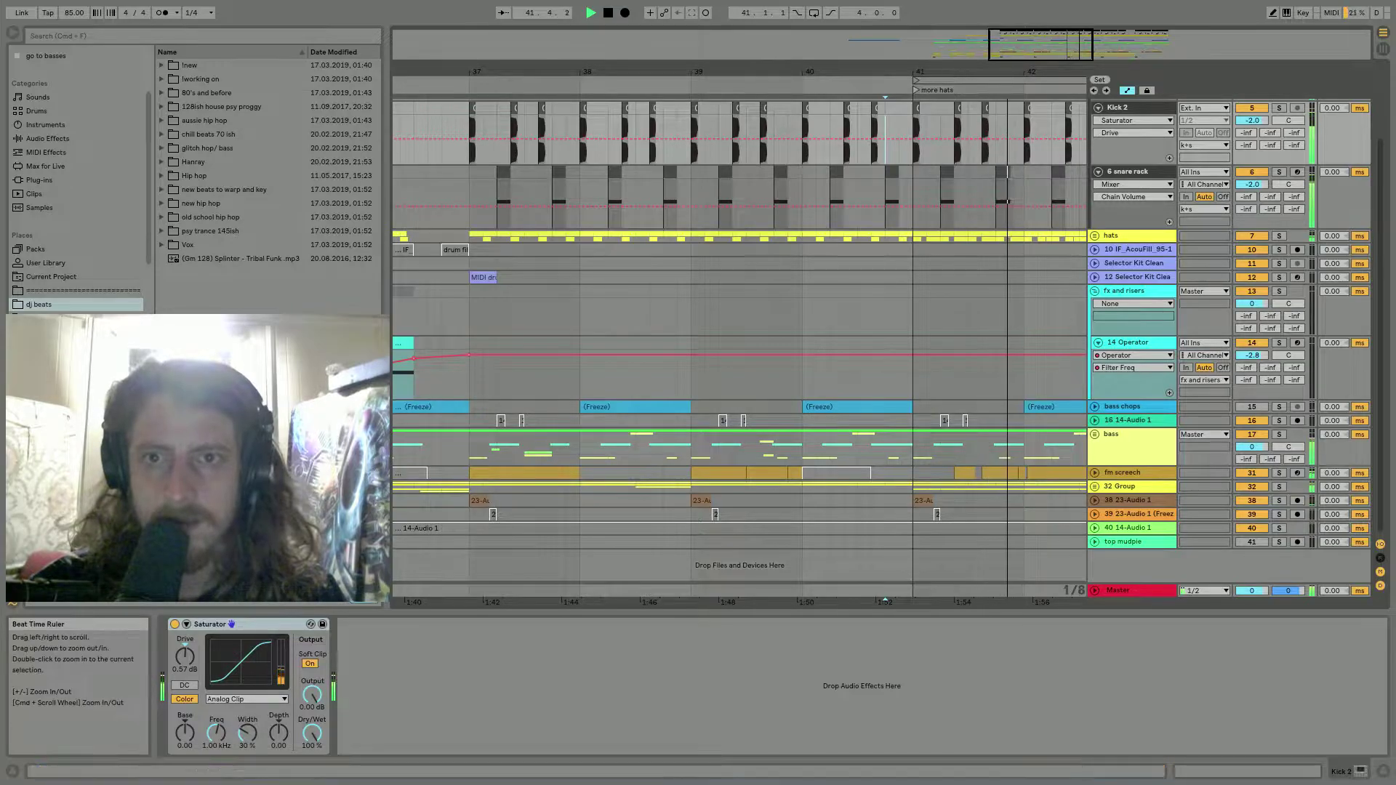
left_click_drag(943, 72, 944, 45)
key("space")
Try transposing the snare note in the clip at beat 41.2 up to D4 and audition it in the mix.
double_click(945, 172)
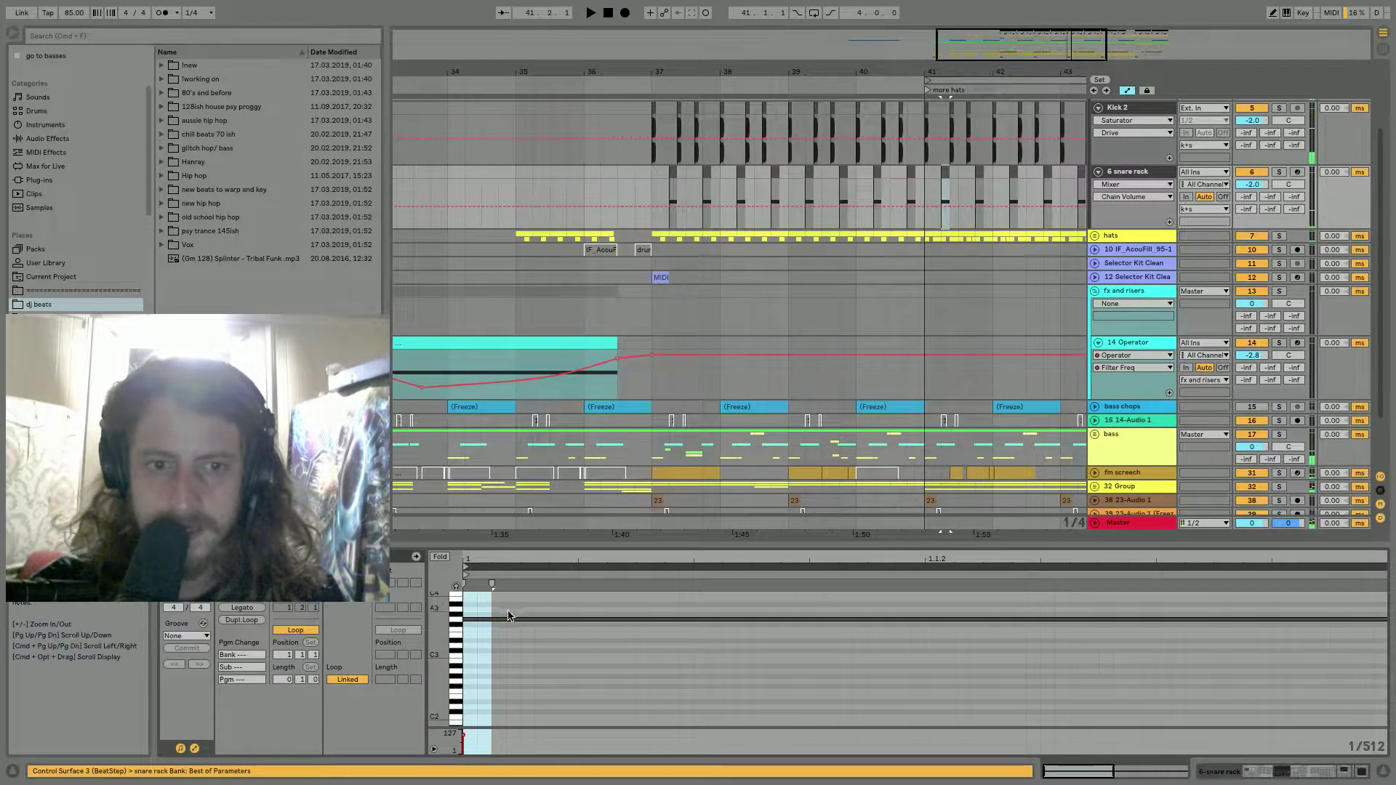
left_click(500, 621)
left_click(499, 618)
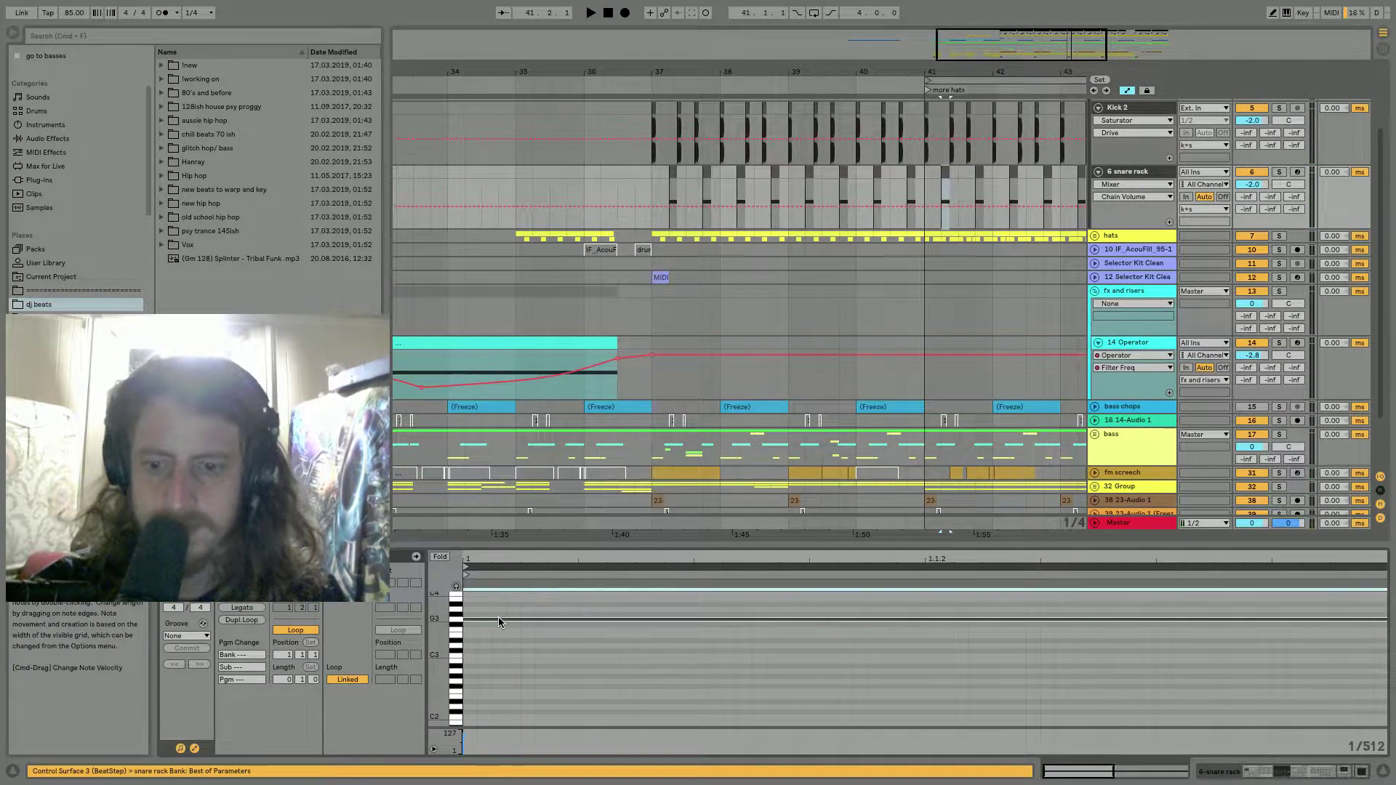
key("Up")
key("Up")
key("Up")
key("Up")
key("Up")
key("Up")
key("Up")
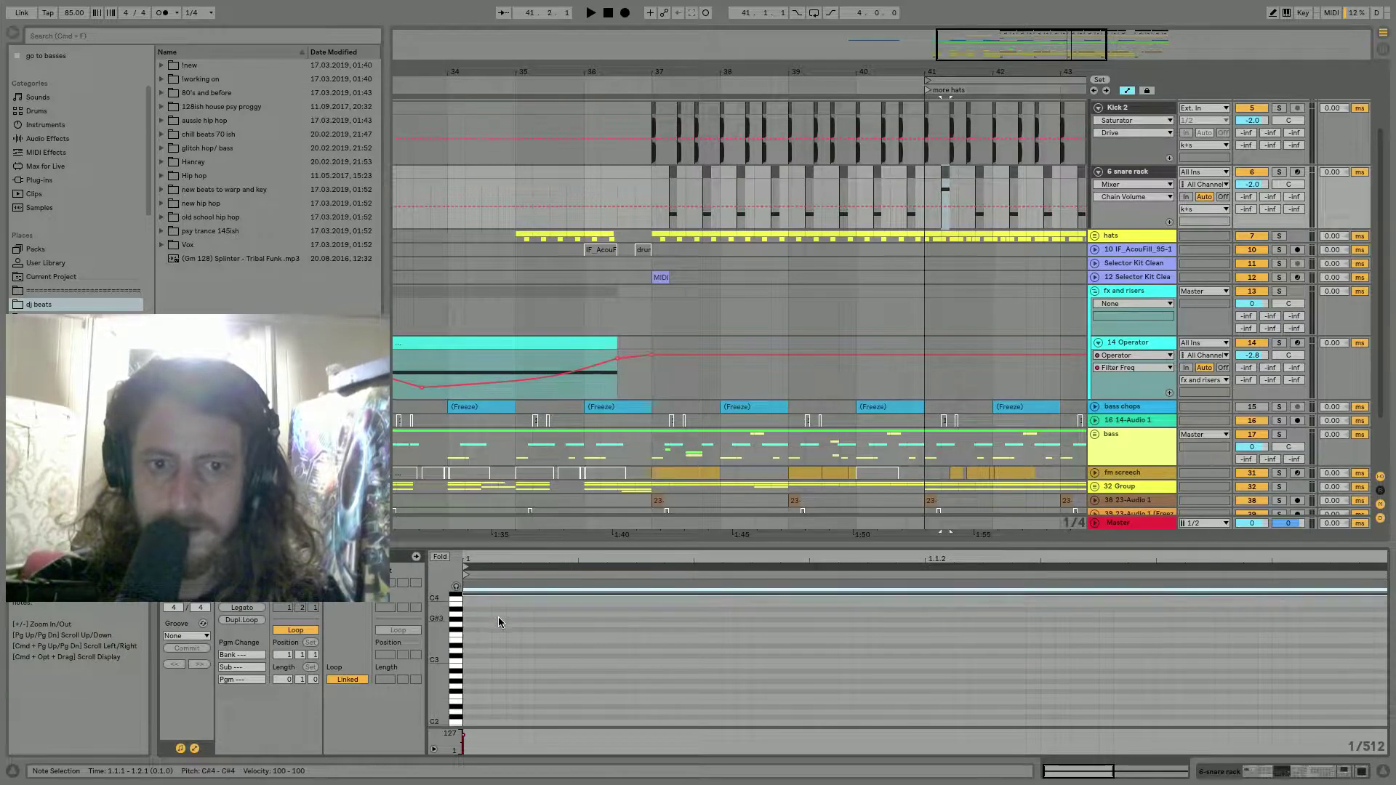
key("space")
key("space")
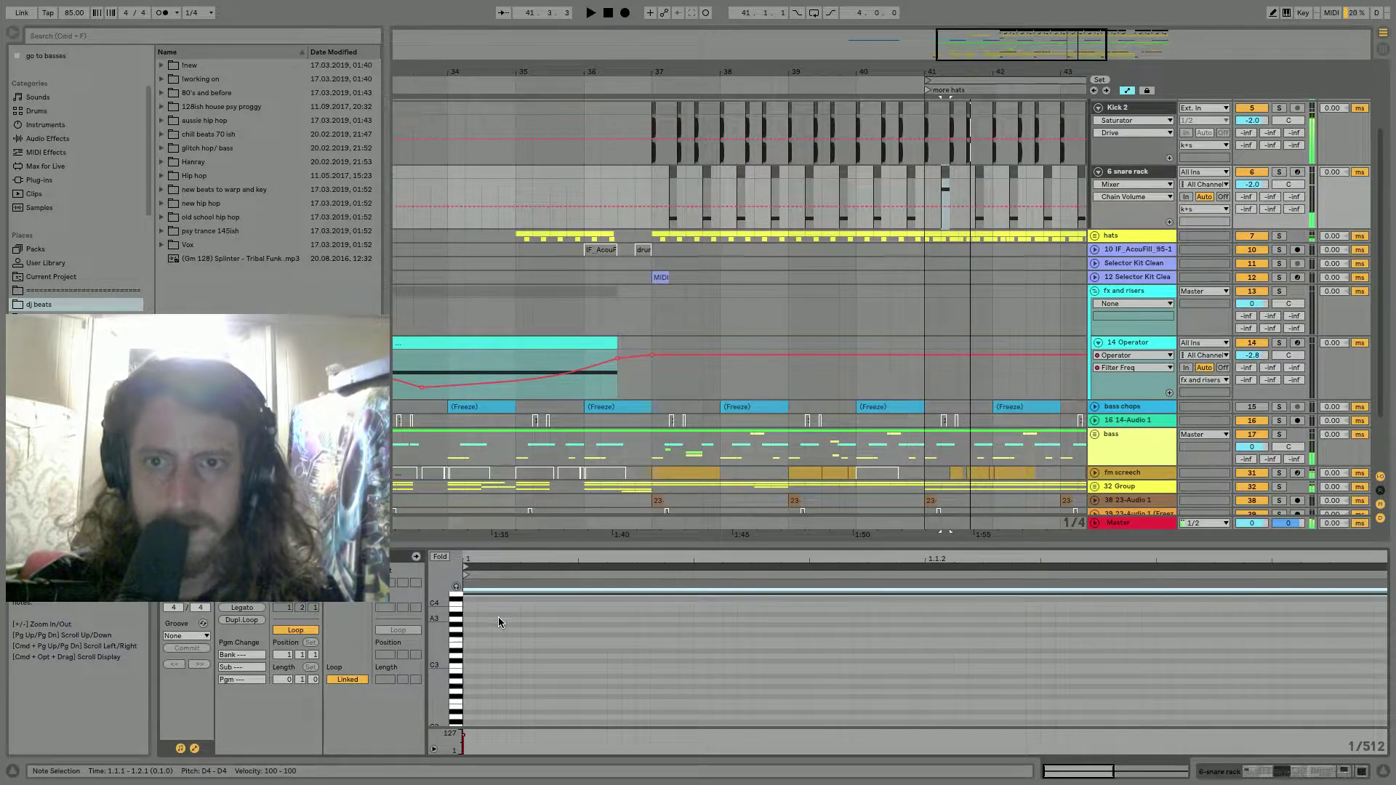
left_click(910, 160)
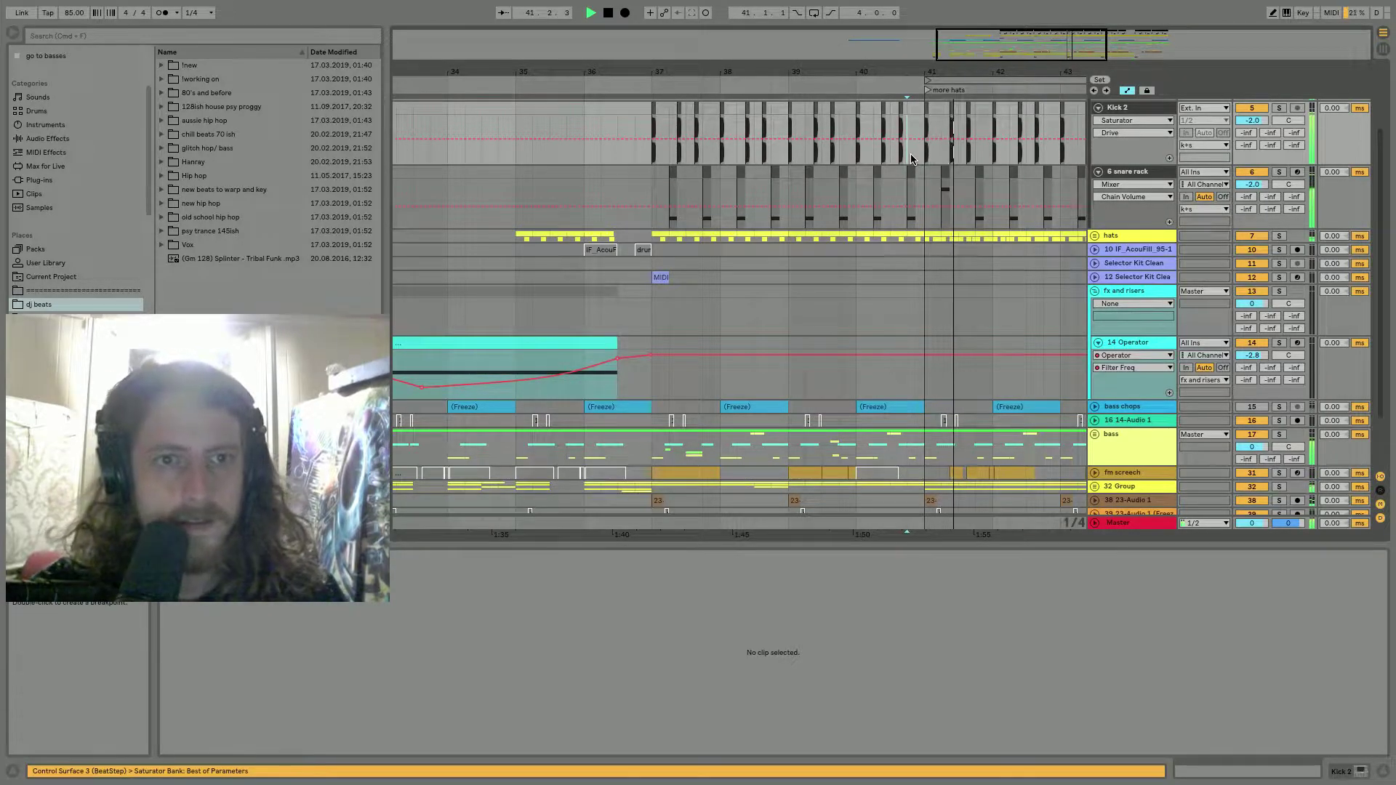
Undo the snare note's transposition and play the mix from beat 41.2.
left_click(944, 172)
key("space")
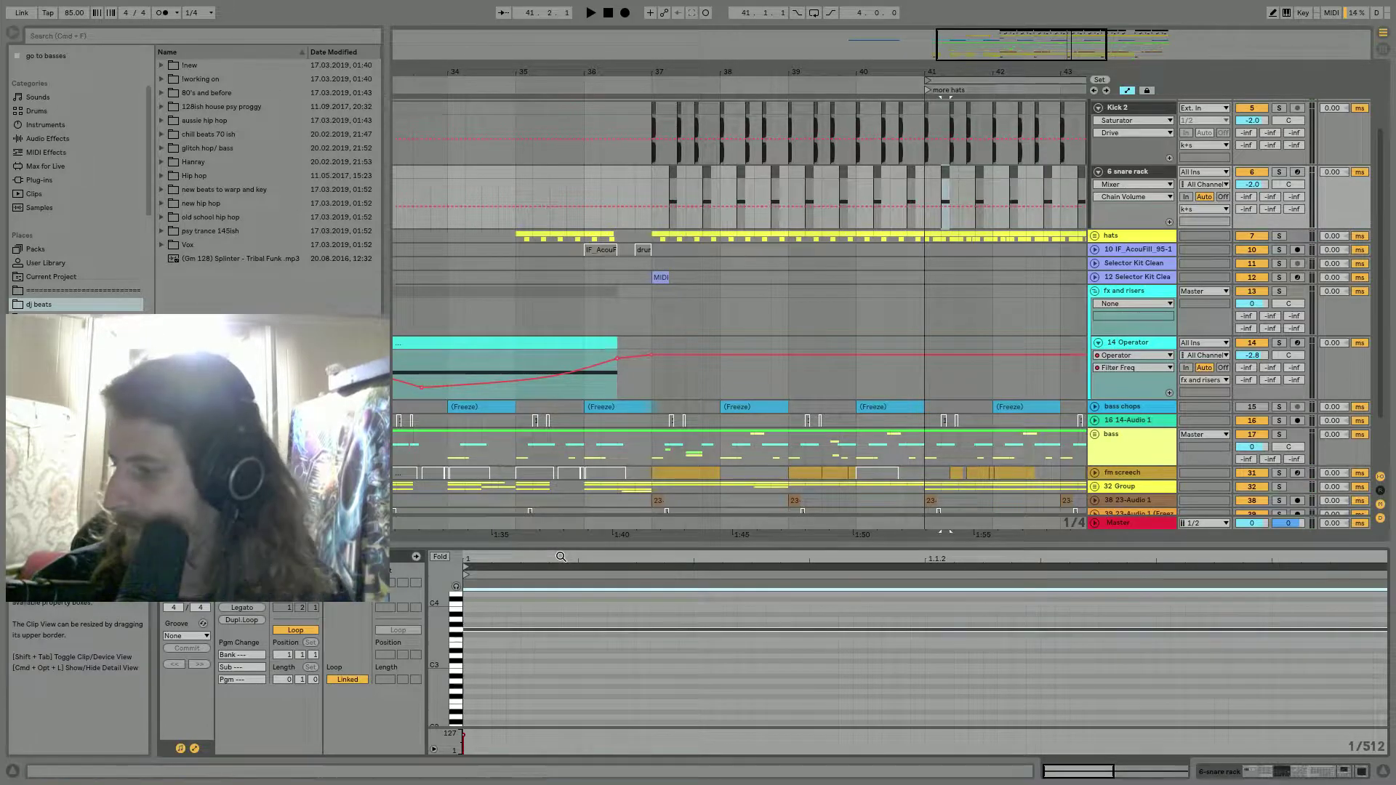
key("space")
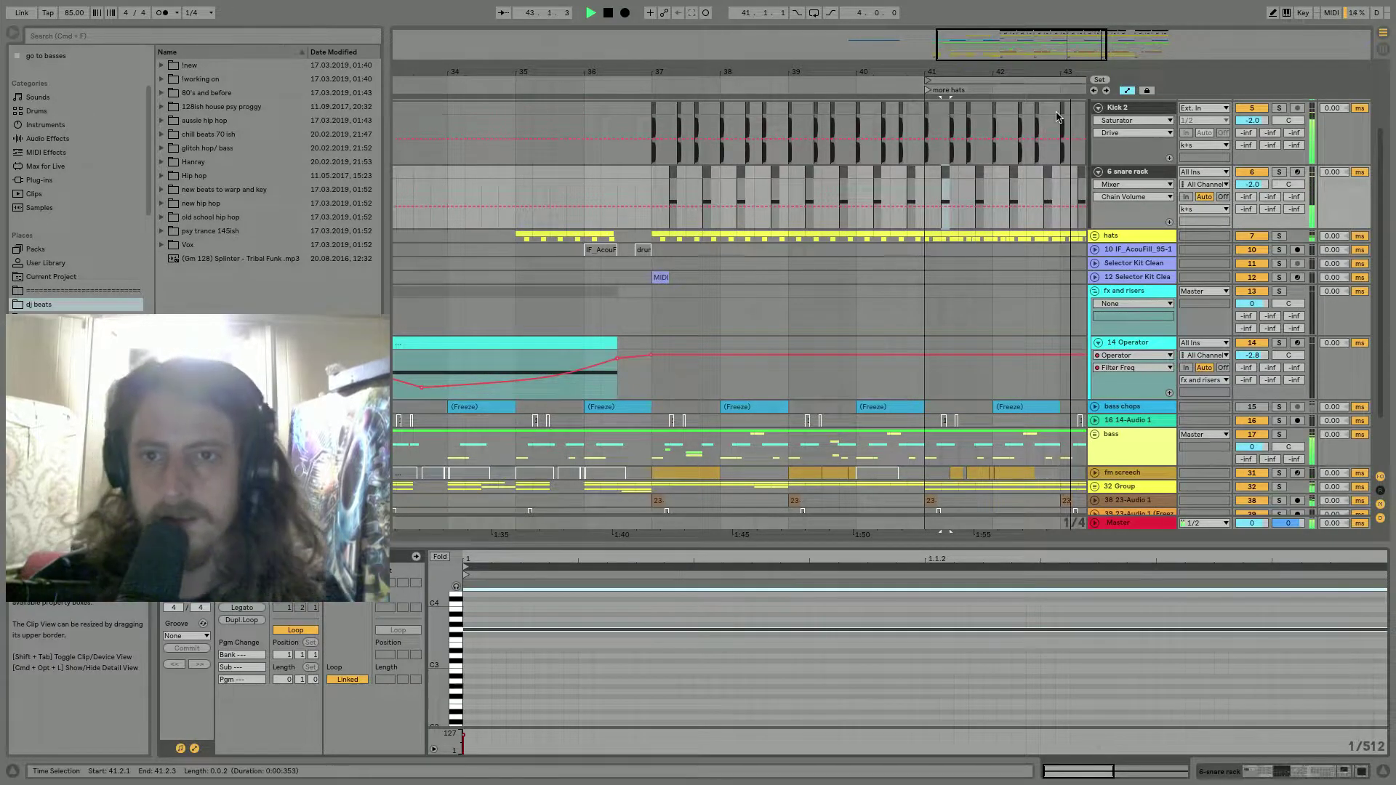
Lower the snare rack track volume to -2.6 dB and audition it in the mix.
left_click_drag(1241, 187, 1241, 187)
key("space")
key("space")
key("space")
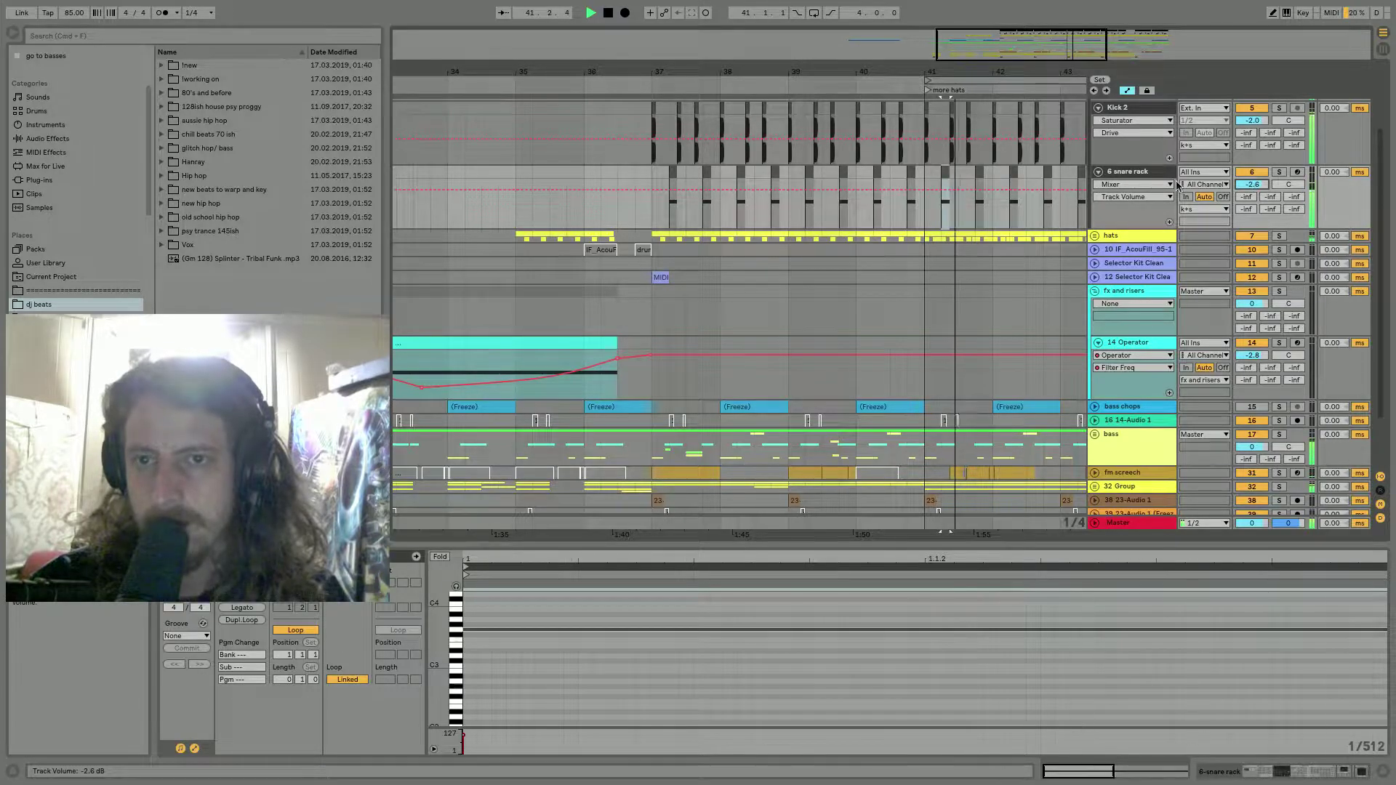
key("space")
key("minus")
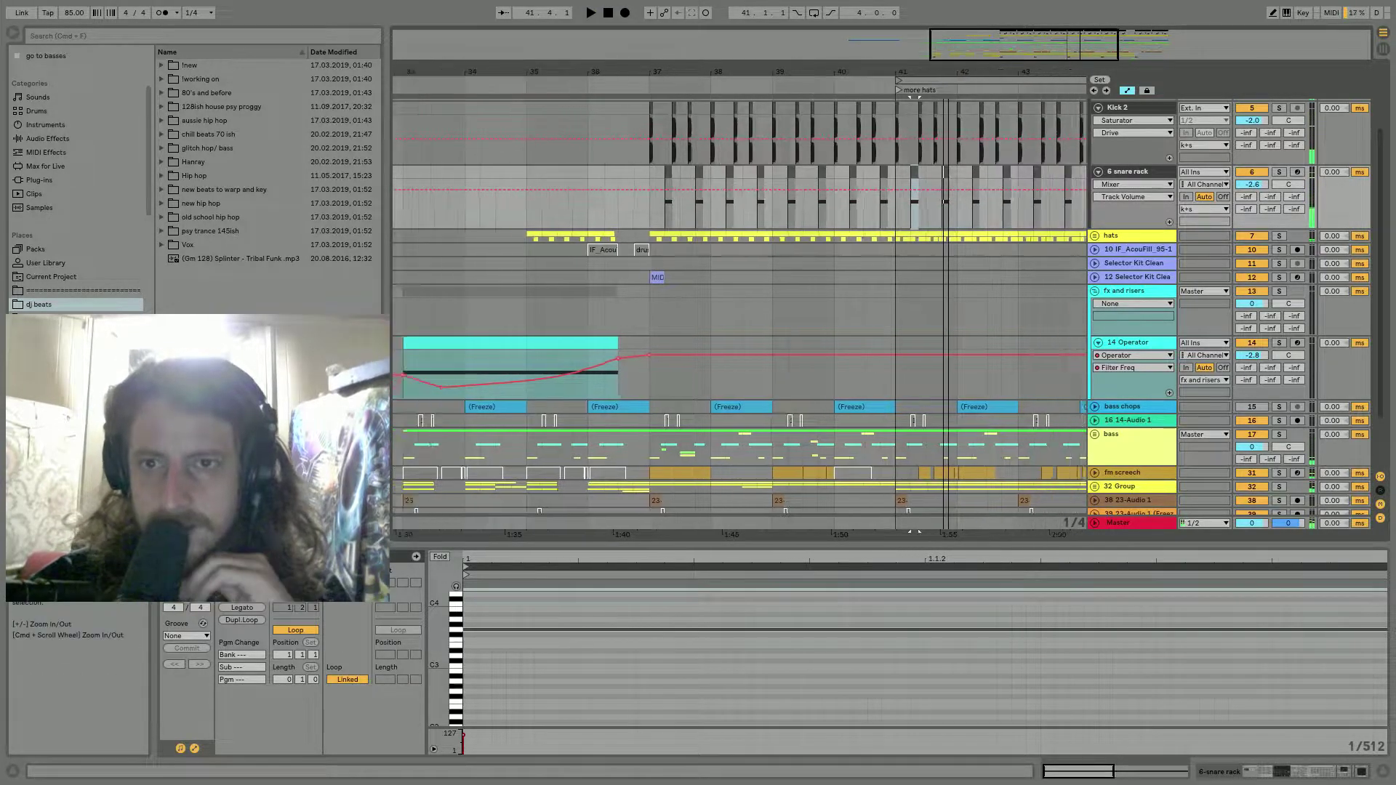
Fold the fx and risers group, the Kick 2 and snare rack tracks, and the k+s group.
left_click(1094, 291)
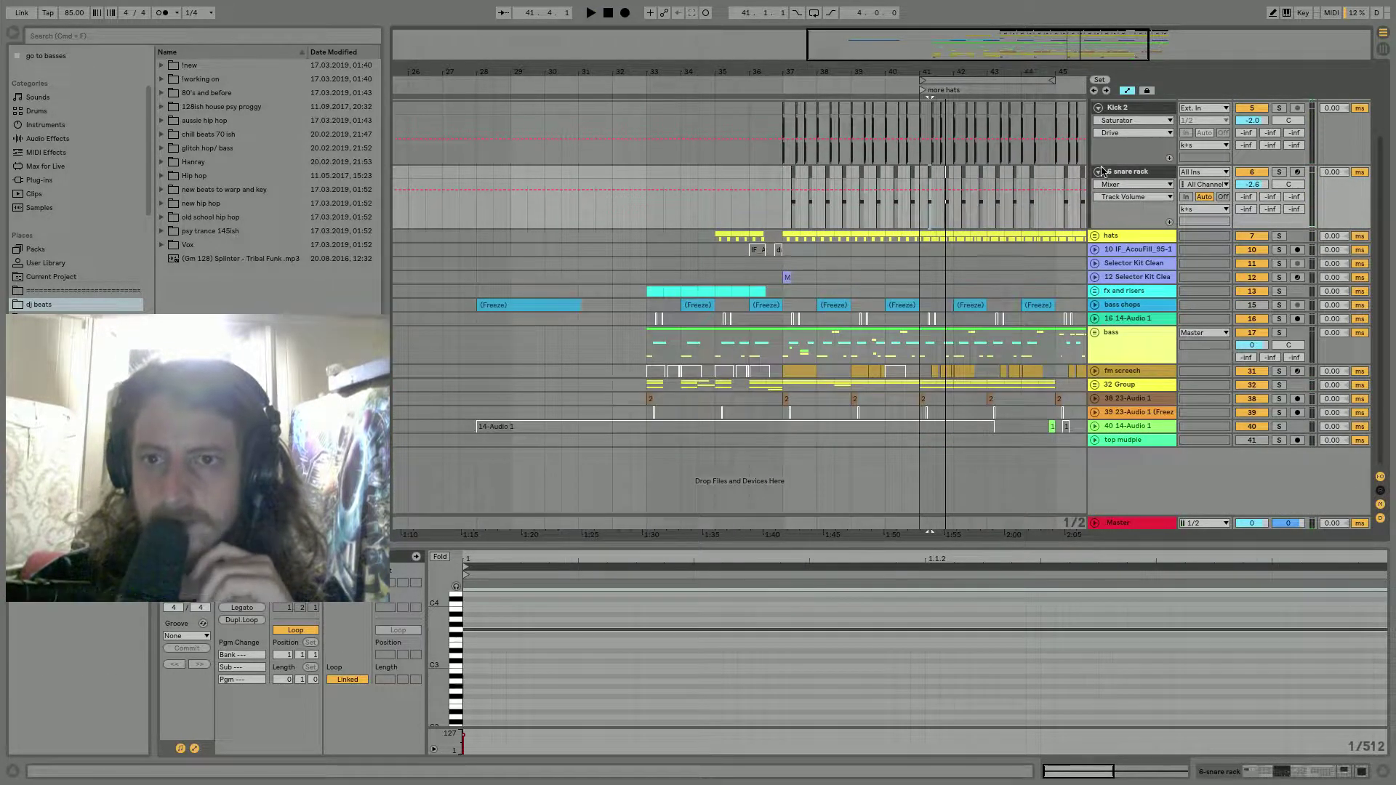
left_click(1099, 171)
left_click(1098, 181)
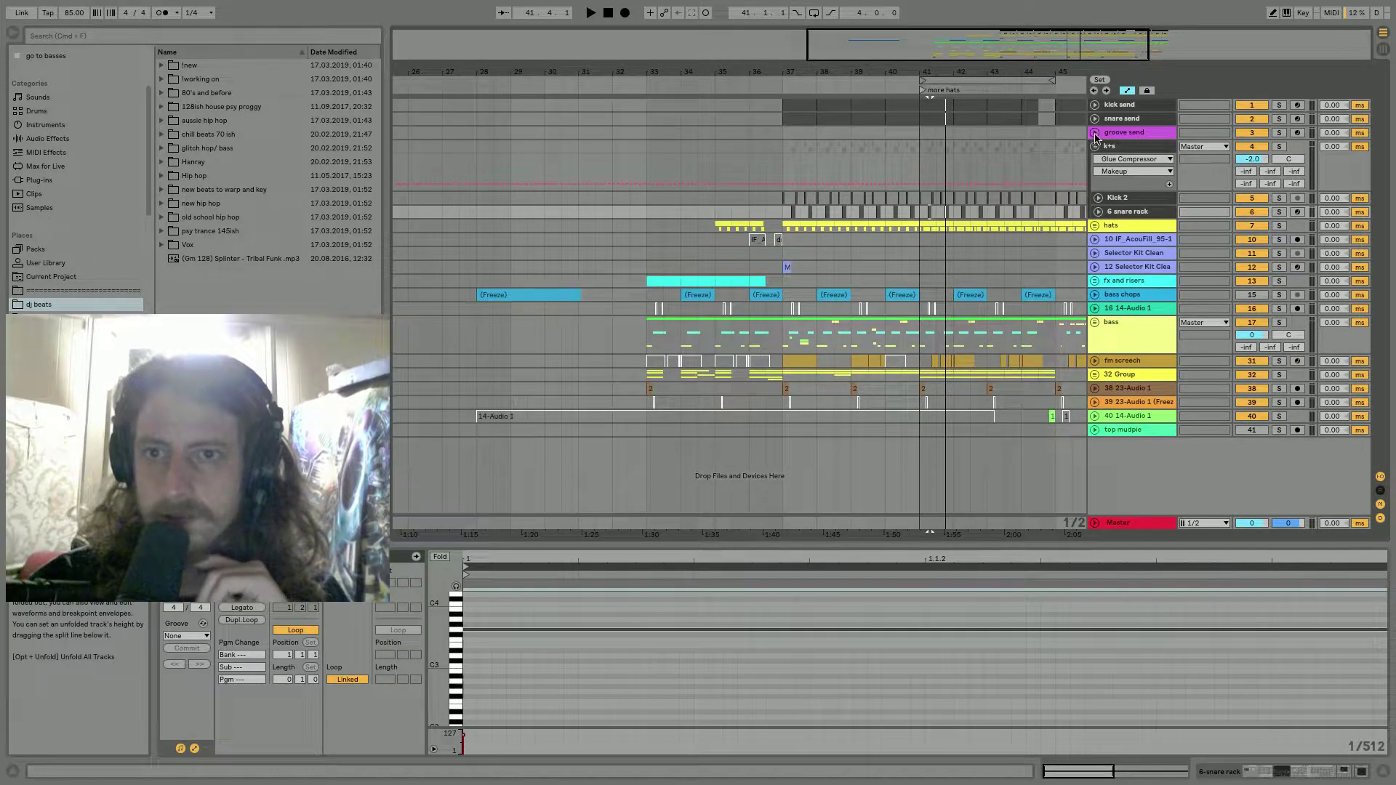
left_click(1096, 148)
scroll(1007, 220, "right", 5)
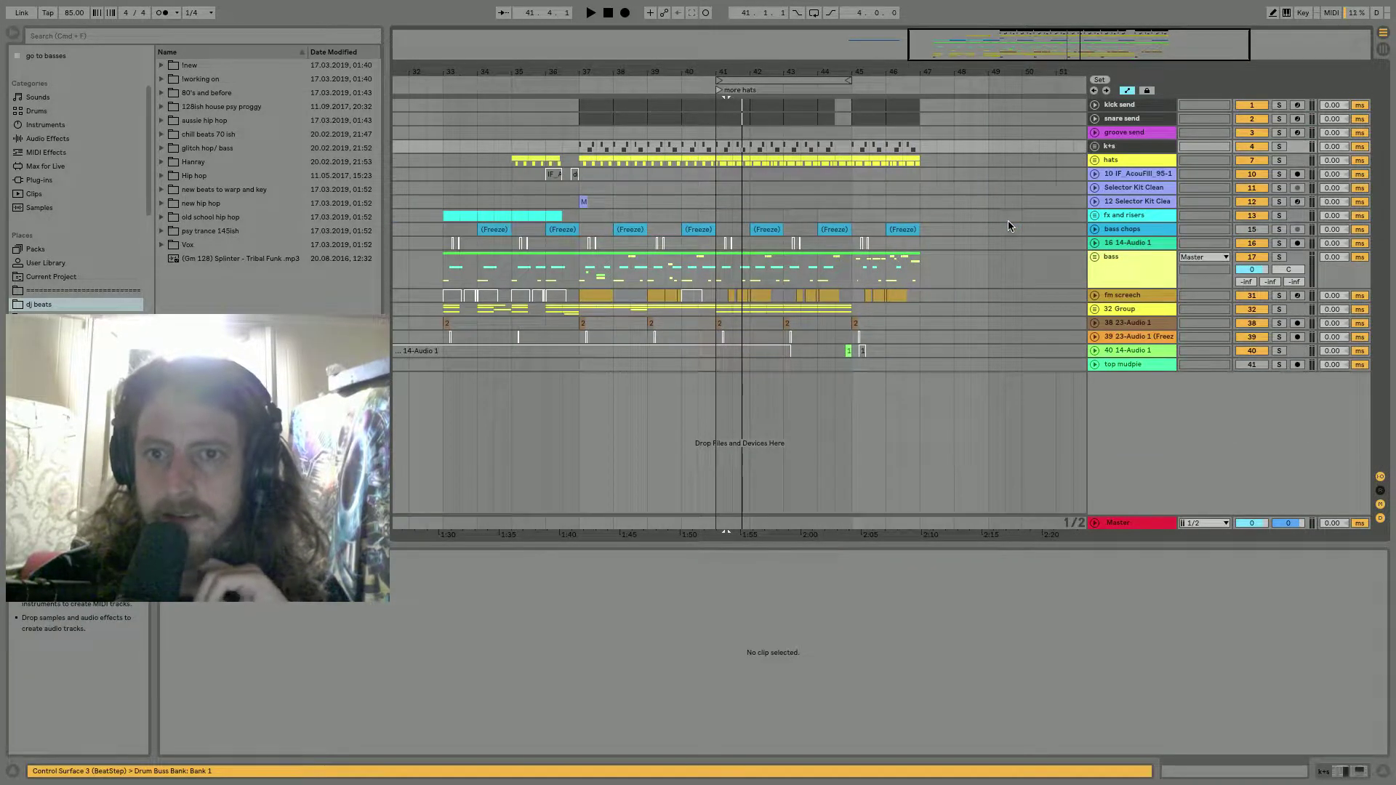
Insert a MIDI track below the top mudpie track and create an empty 4-bar MIDI clip on it from bar 49 to 53.
right_click(1136, 365)
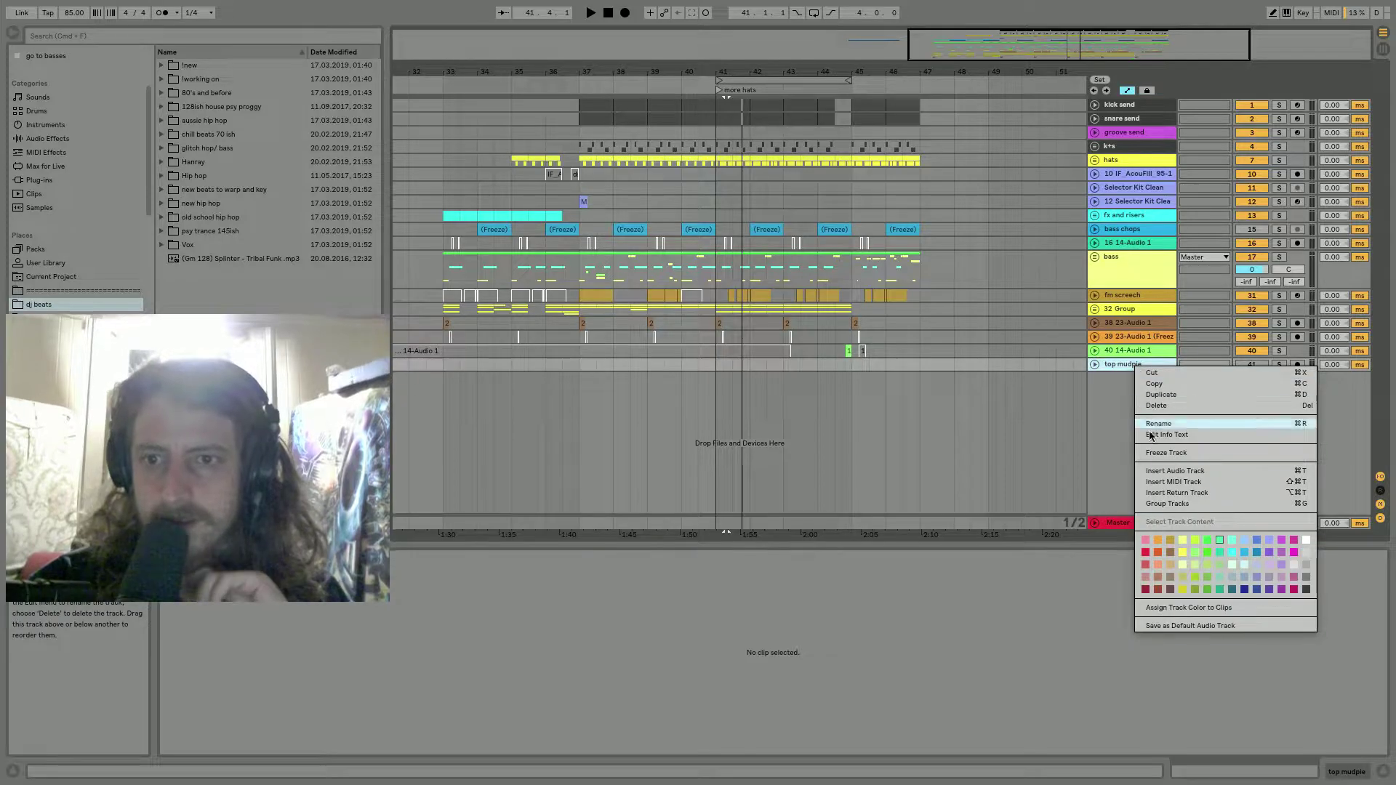
key("Return")
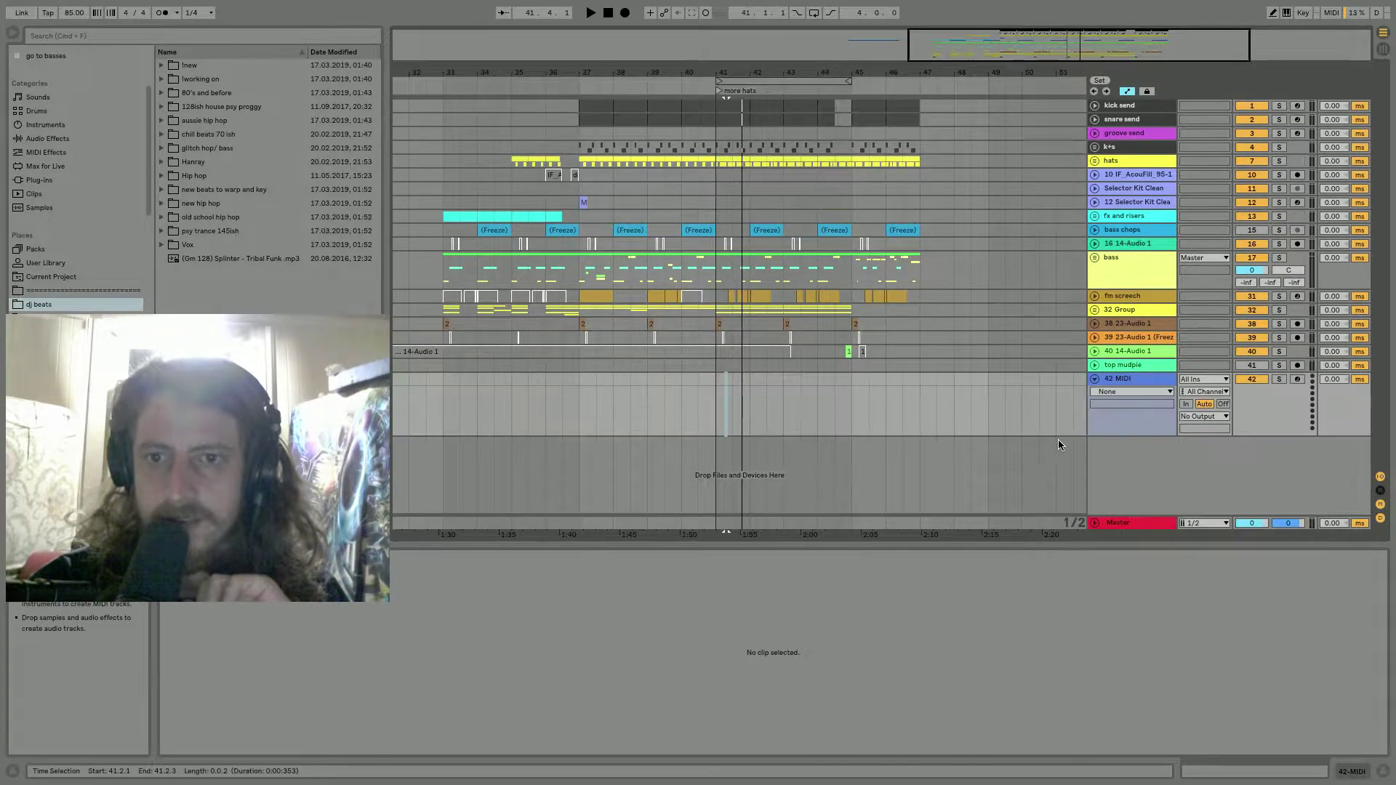
left_click_drag(1002, 73, 872, 71)
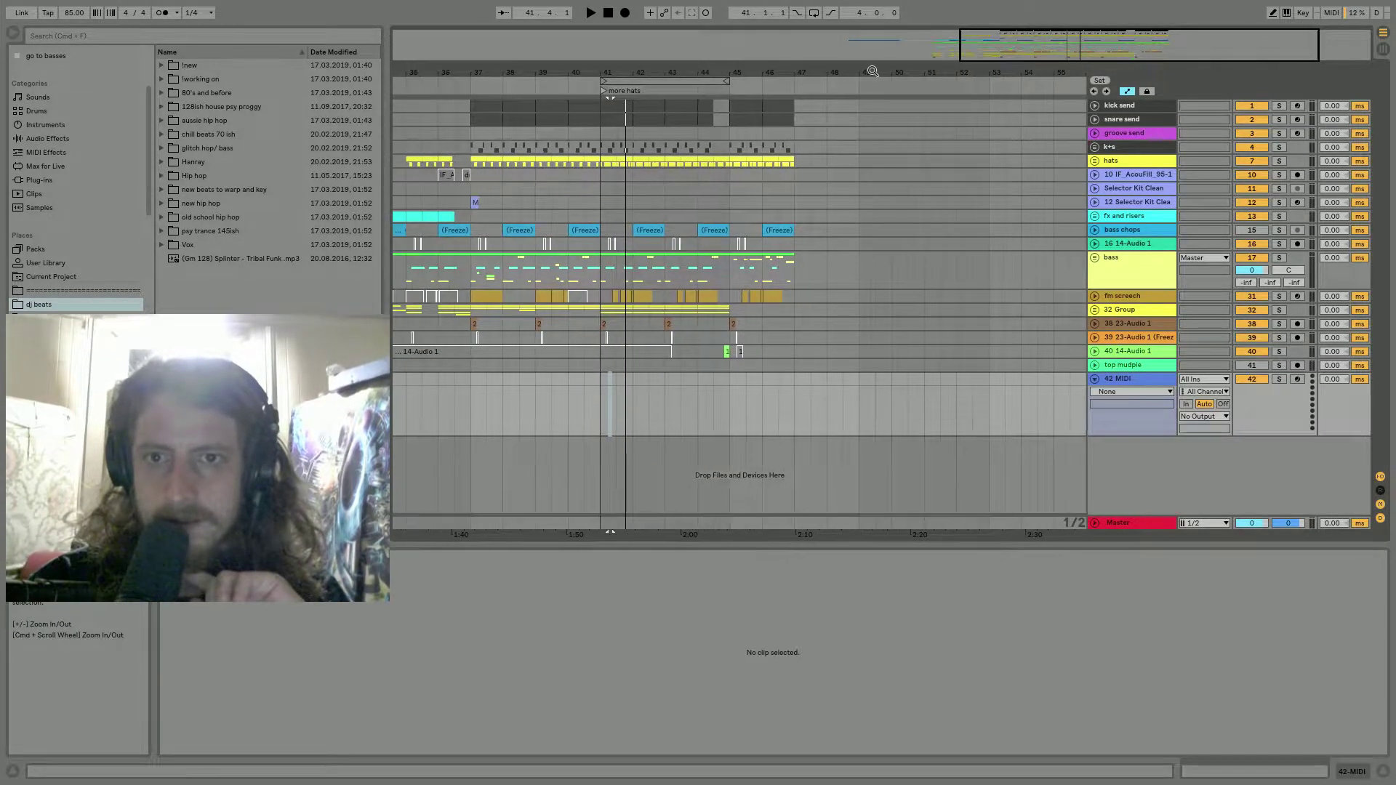
left_click_drag(861, 376, 997, 378)
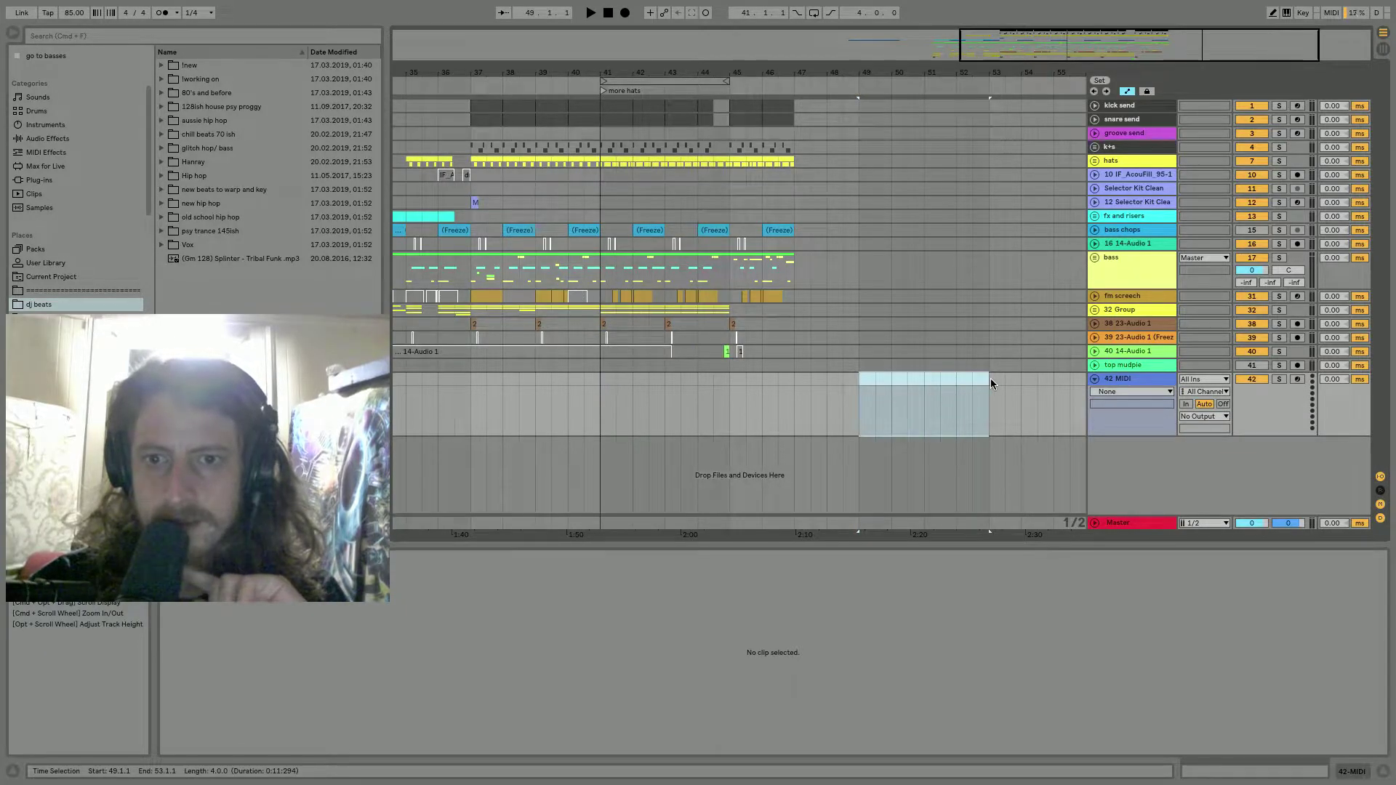
key("super+shift+m")
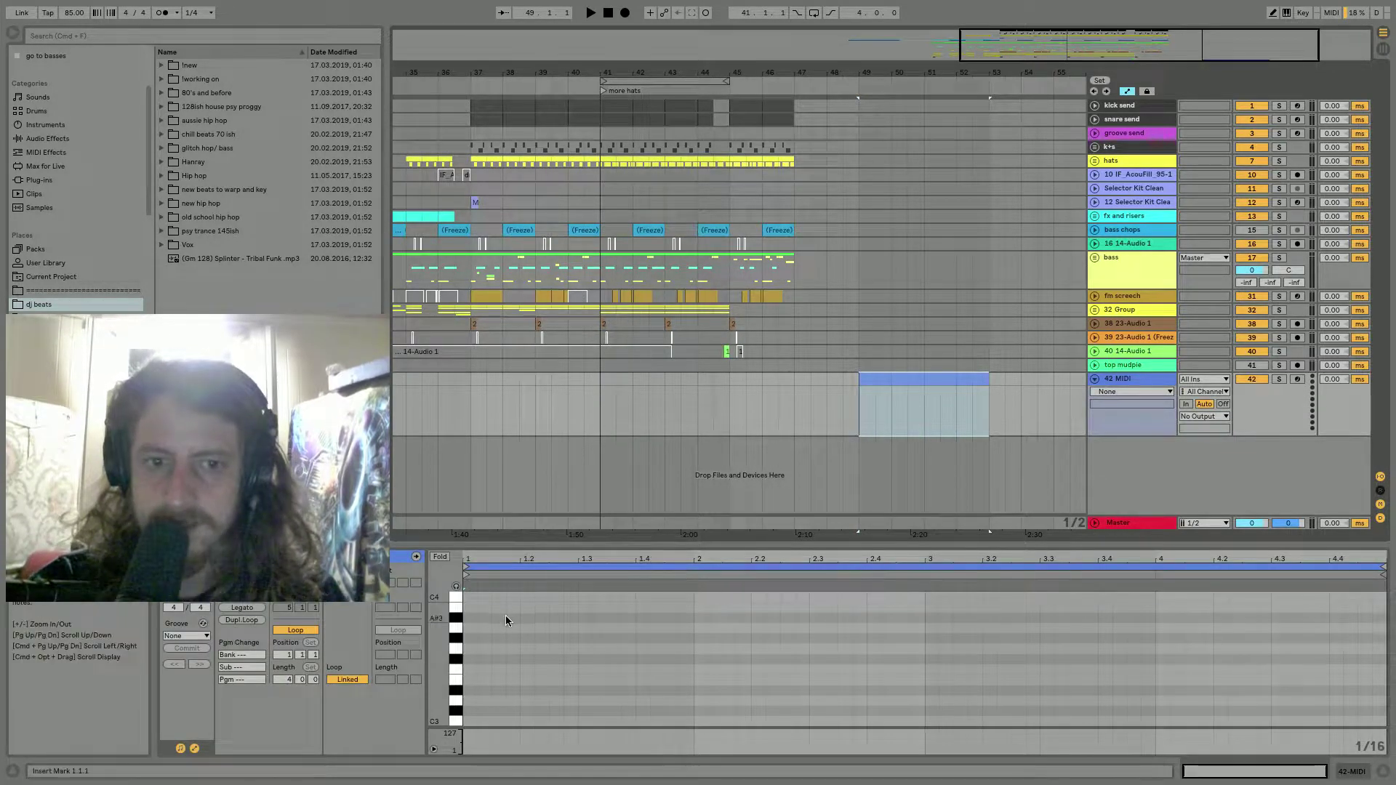
Fill the new 4-bar MIDI clip with one sustained note and loop the arrangement over bars 49 to 53.
double_click(473, 648)
left_click(253, 608)
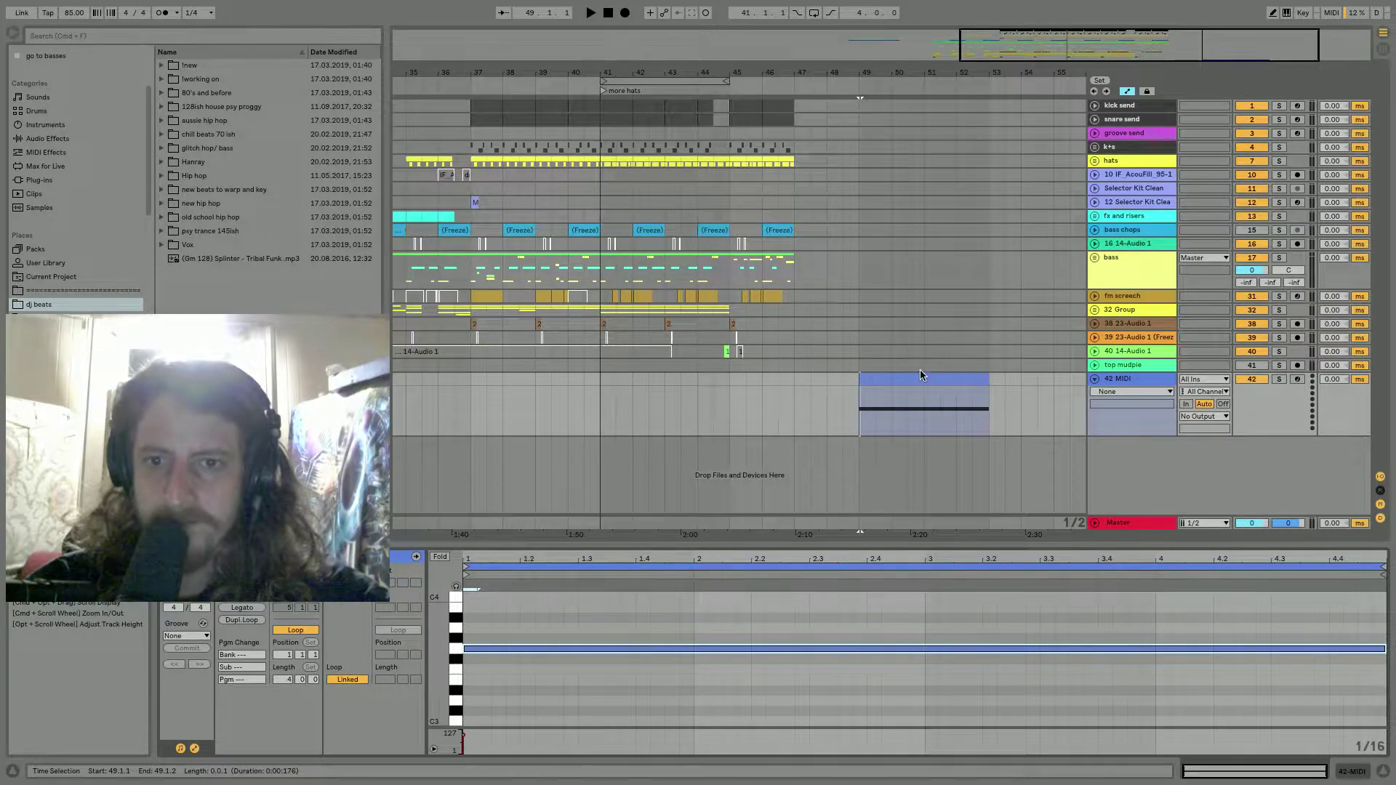
left_click(907, 389)
left_click(900, 384)
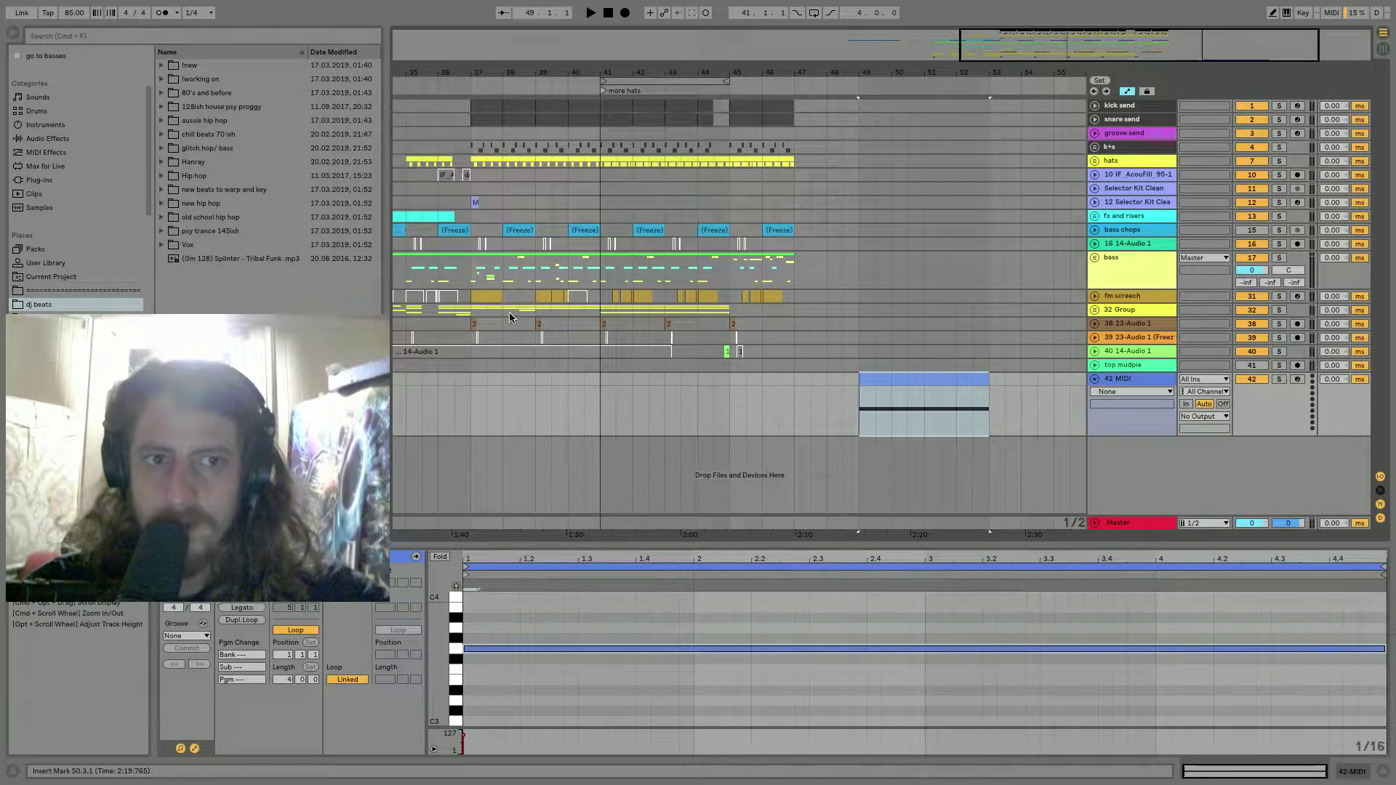
key("super+l")
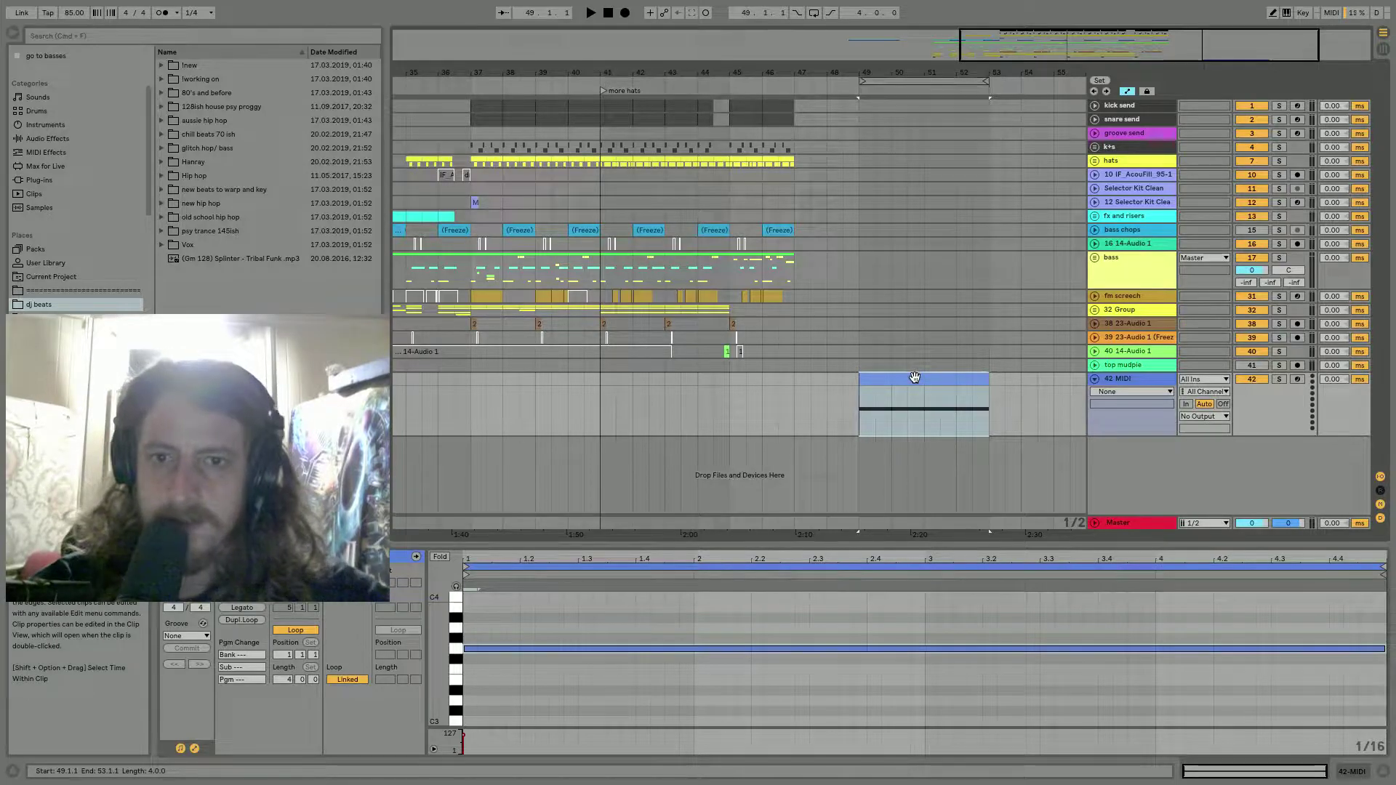
Load spire.adg onto the new MIDI track and set oscillator 1's phase to 52.
left_click(45, 345)
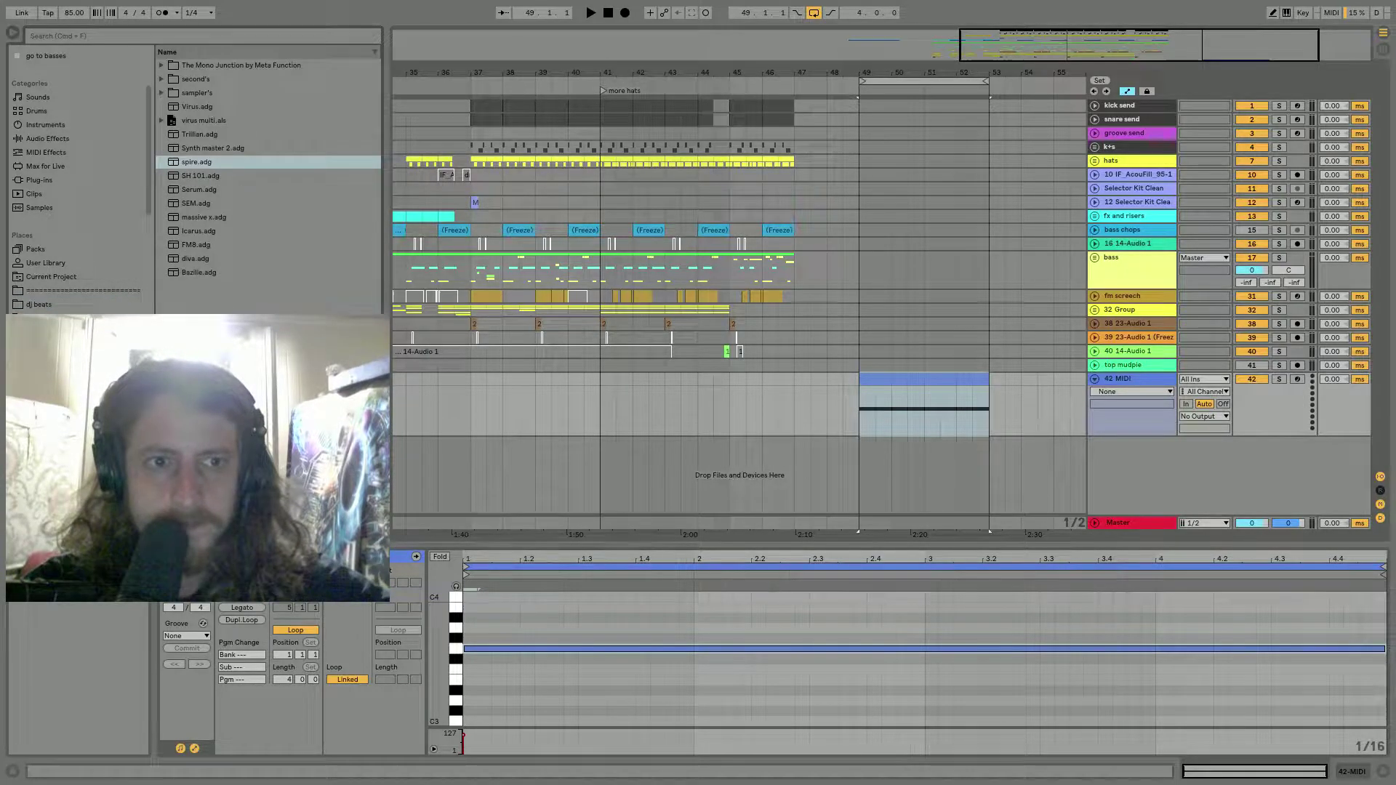
left_click_drag(182, 167, 899, 383)
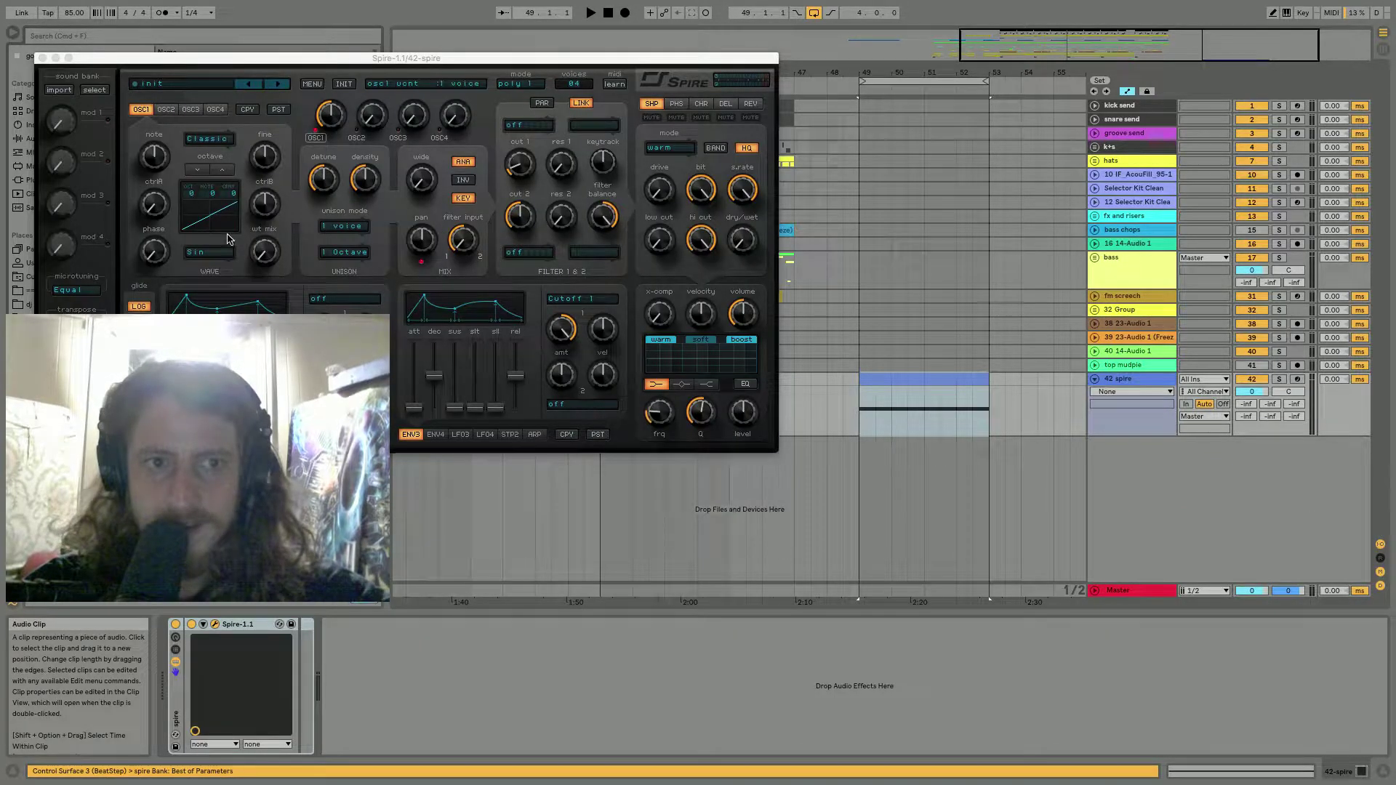
left_click(161, 250)
left_click_drag(161, 245, 165, 243)
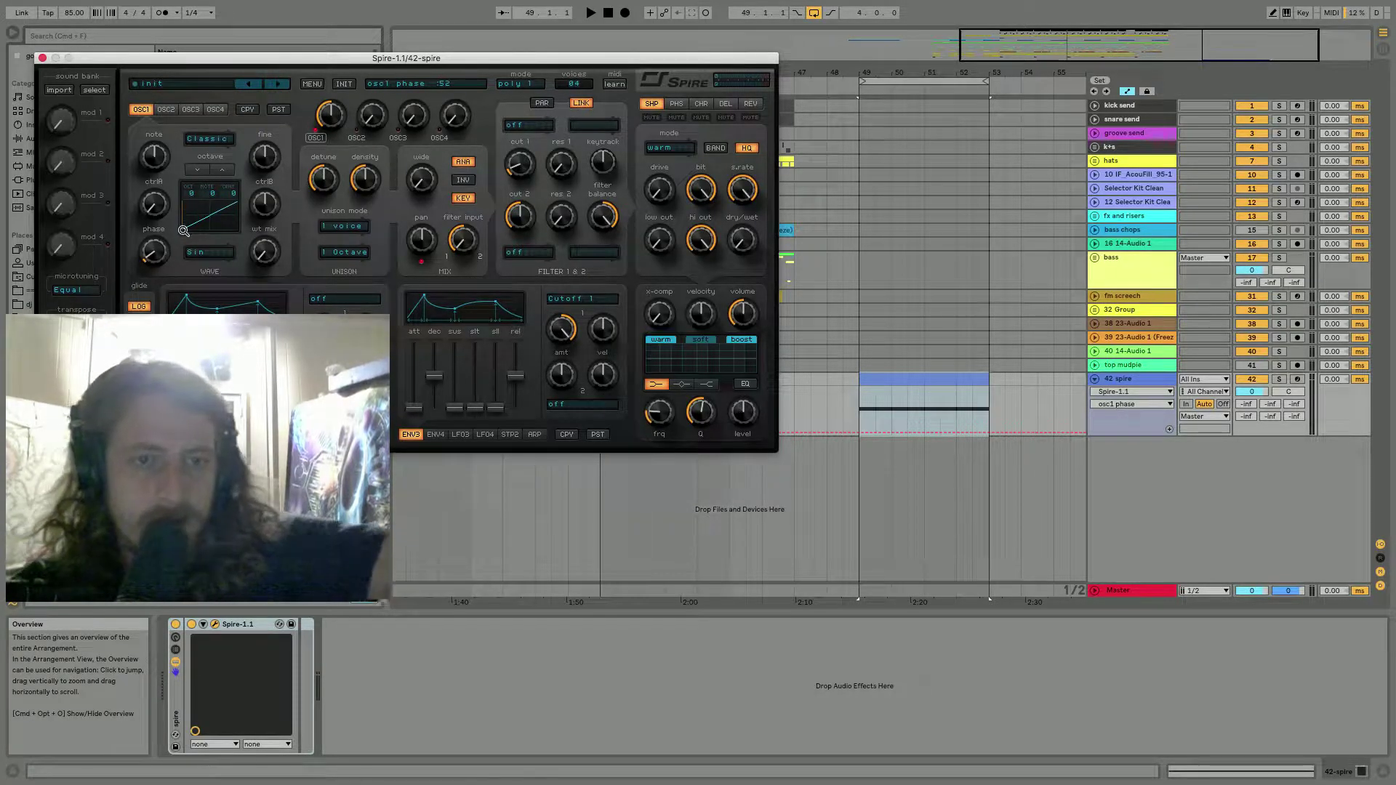
left_click(43, 59)
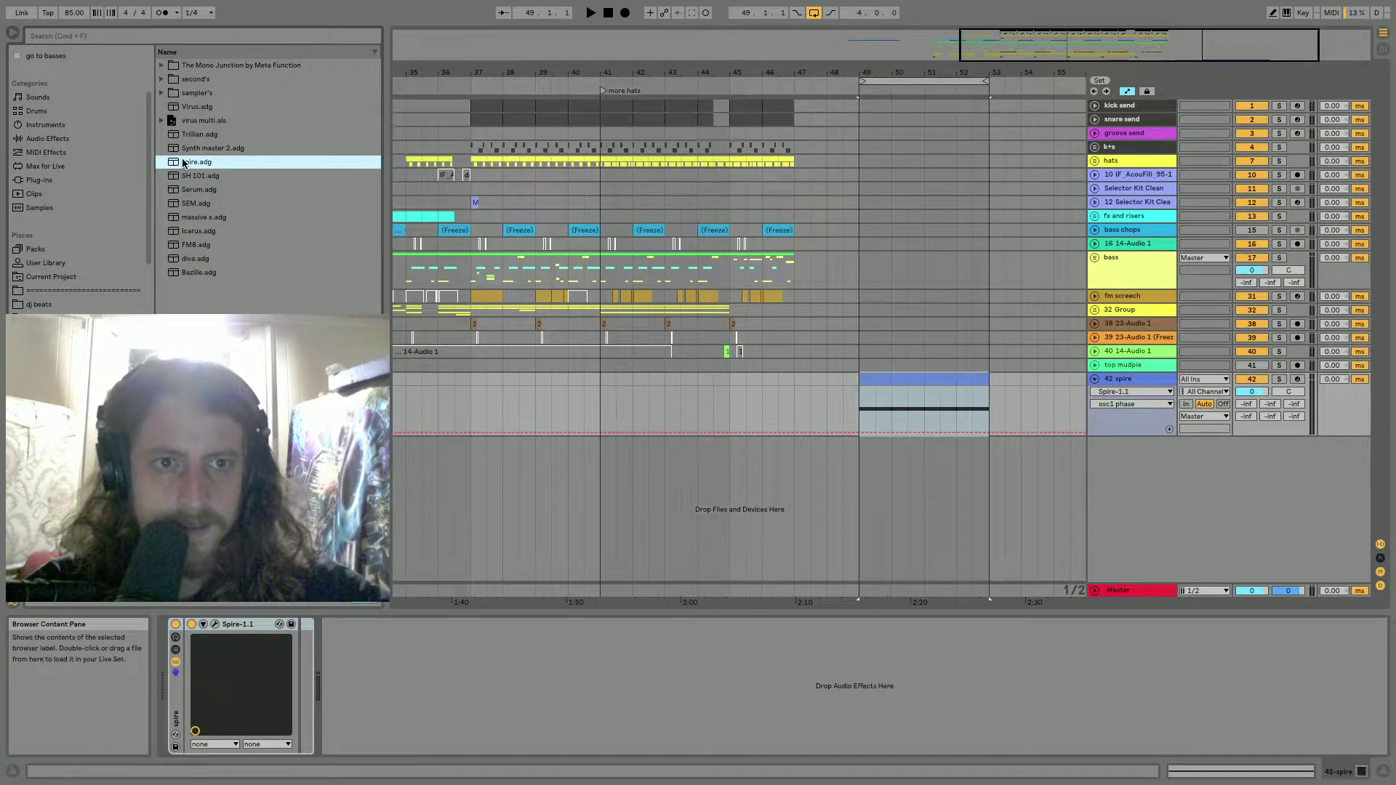
Transpose the sustained note in the Spire clip down three octaves.
left_click_drag(990, 474, 267, 187)
double_click(922, 383)
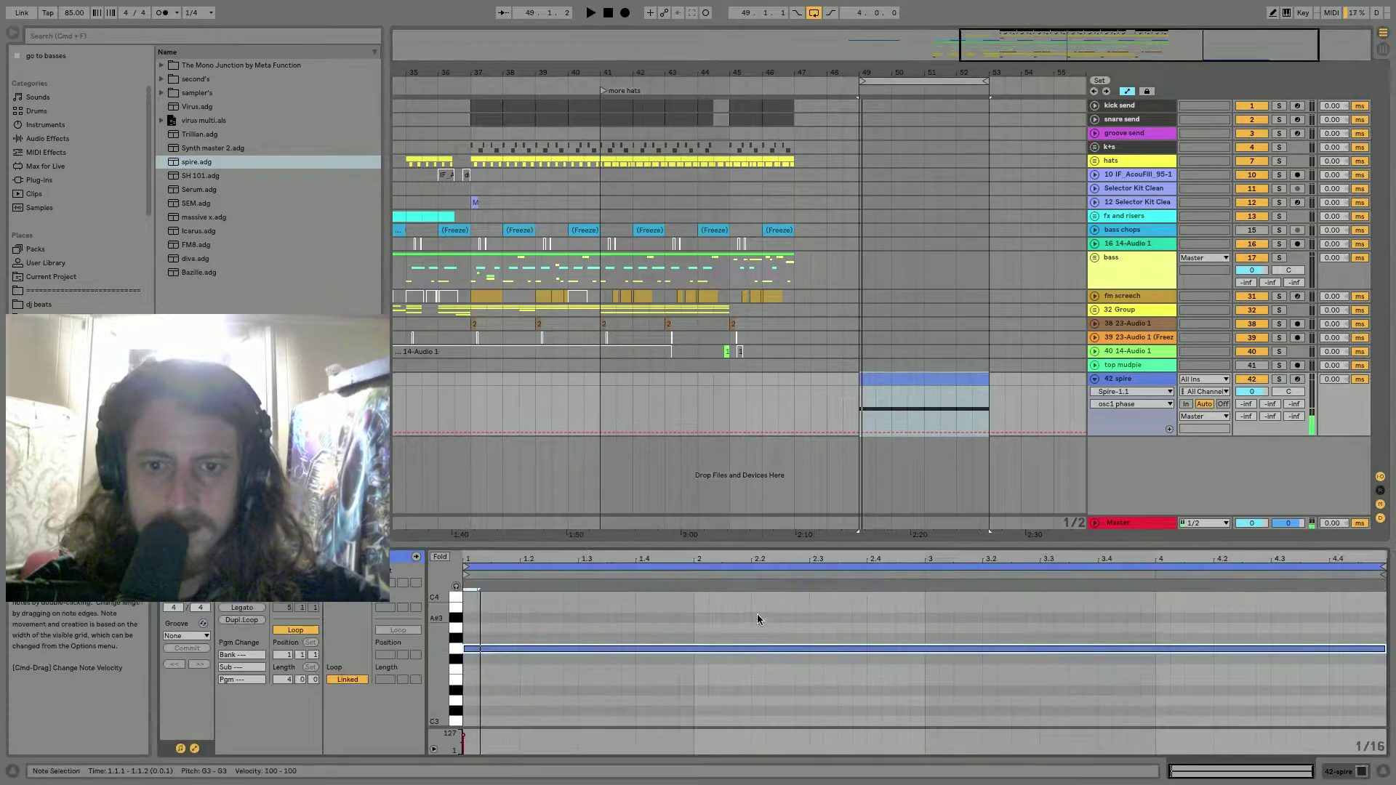
key("super+a")
key("shift+Down")
key("shift+Down")
key("shift+Down")
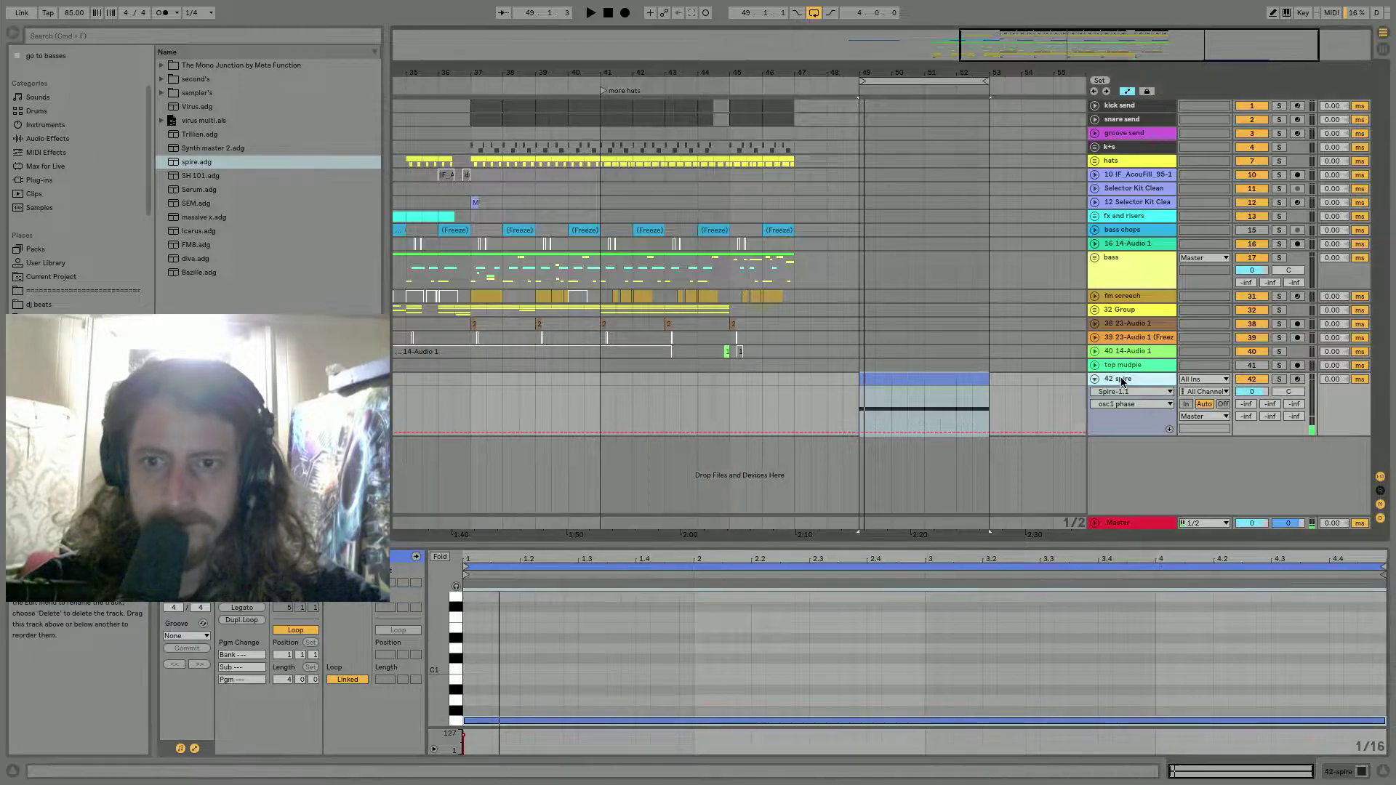
Reopen the Spire synth and assign LFO 1 to modulate Cutoff 1.
key("shift+Tab")
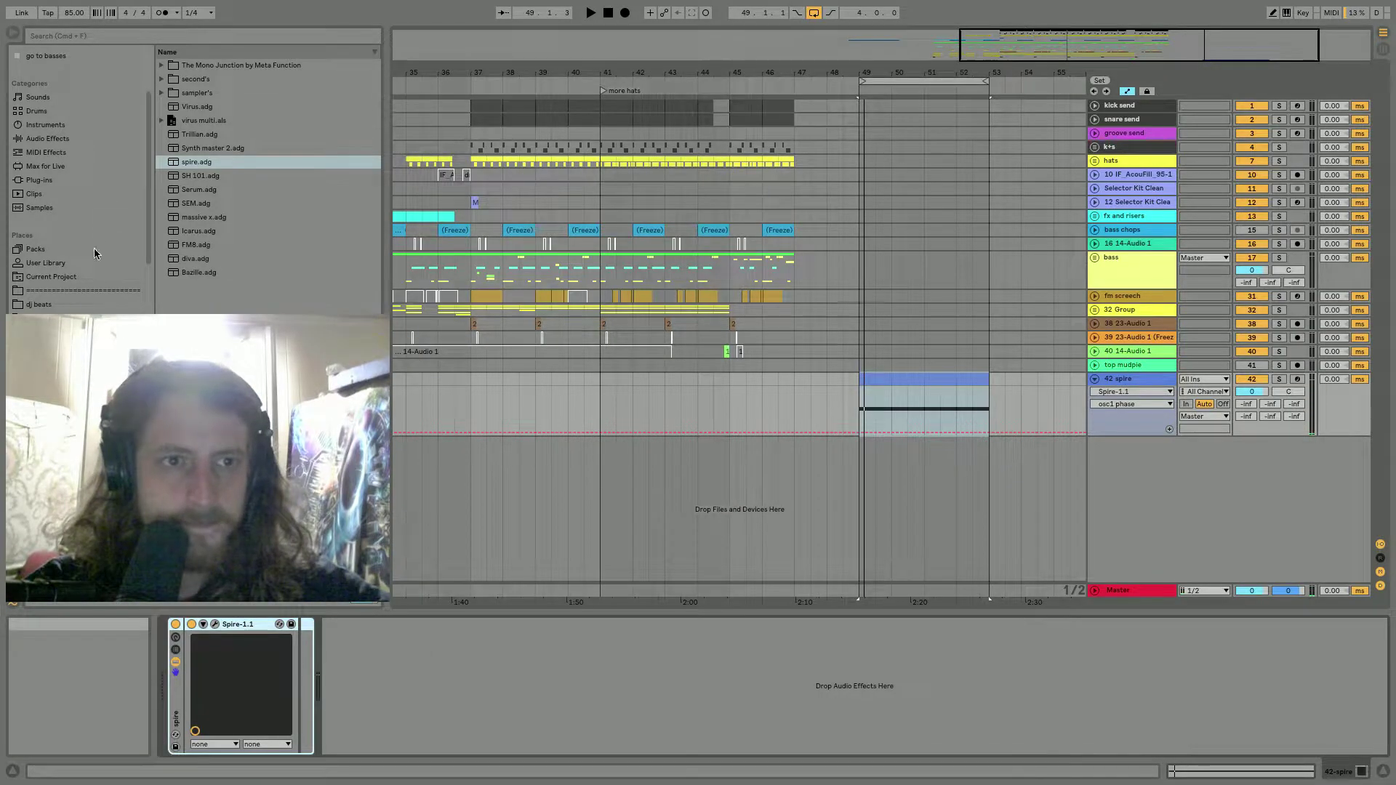
left_click(214, 624)
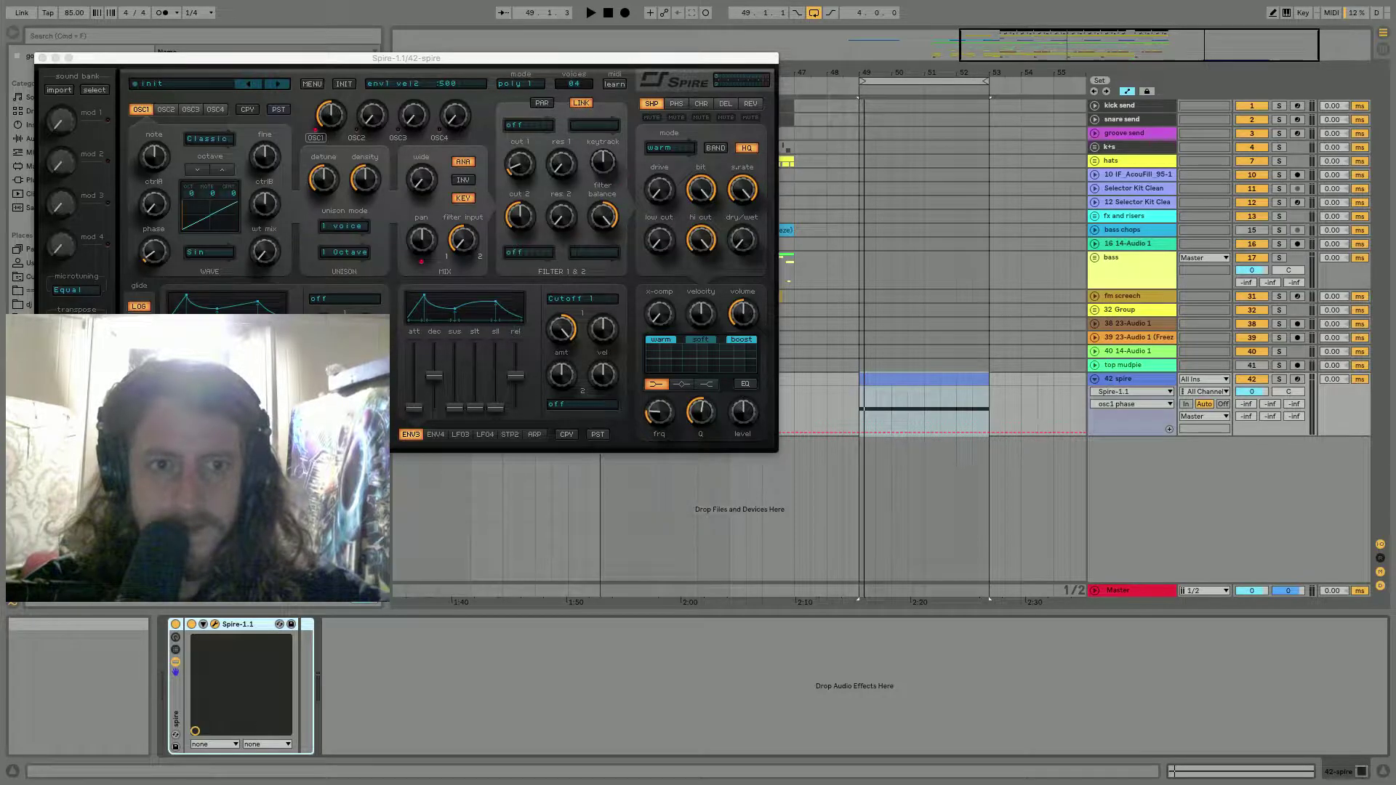
left_click(223, 434)
left_click(320, 299)
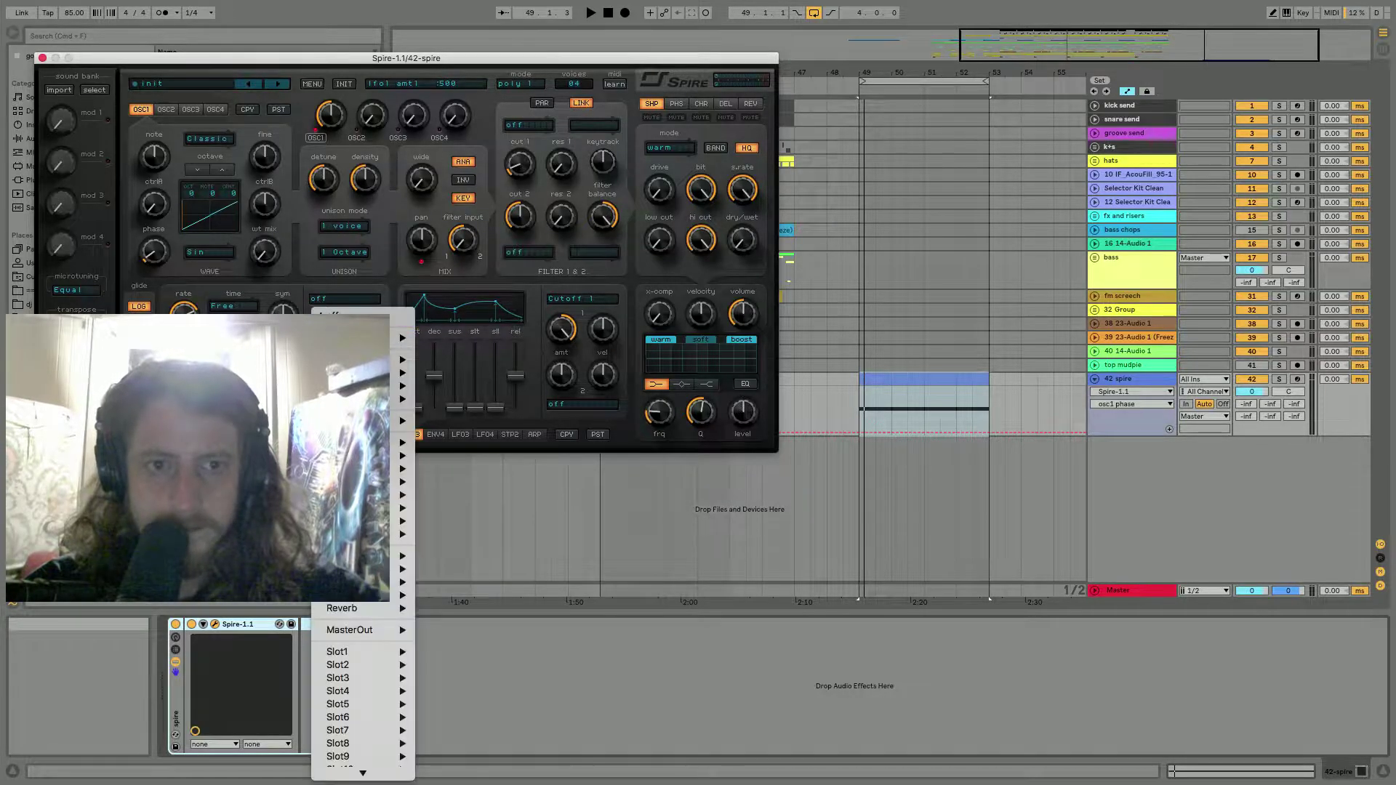
mouse_move(398, 442)
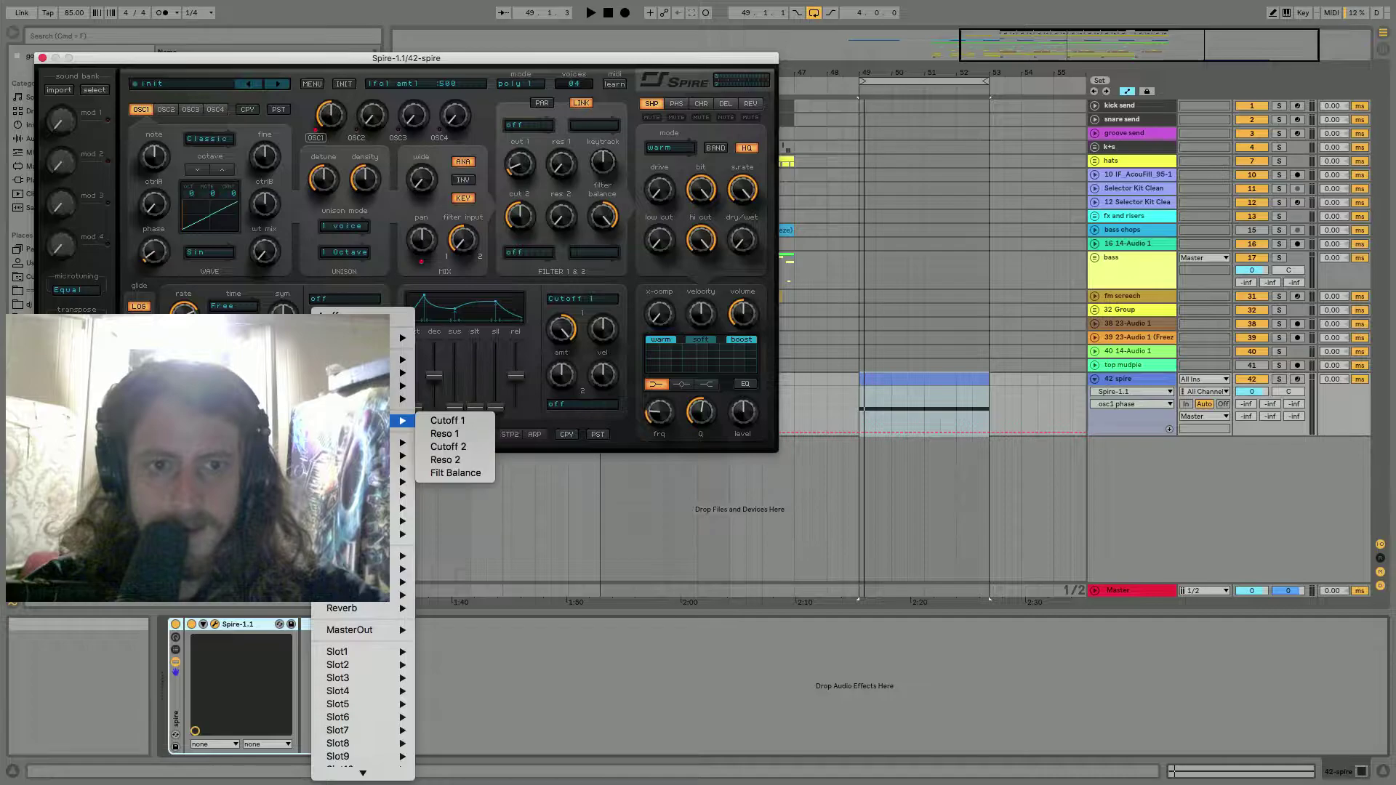
left_click(444, 420)
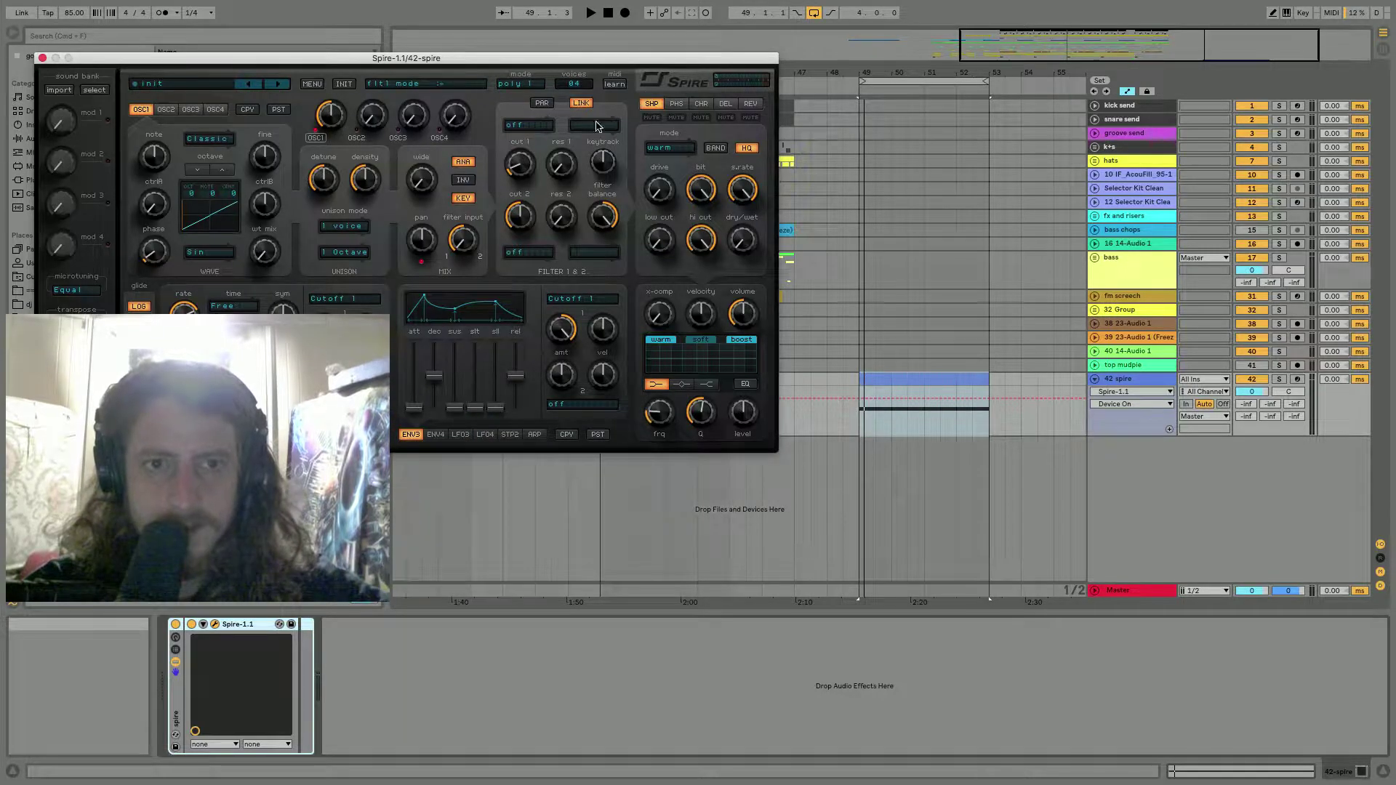
Set filter 1 to the infecto type with LP2 mode and its cutoff to 152 while auditioning the loop.
left_click(527, 124)
left_click(529, 168)
key("space")
key("space")
key("space")
left_click_drag(525, 164, 525, 124)
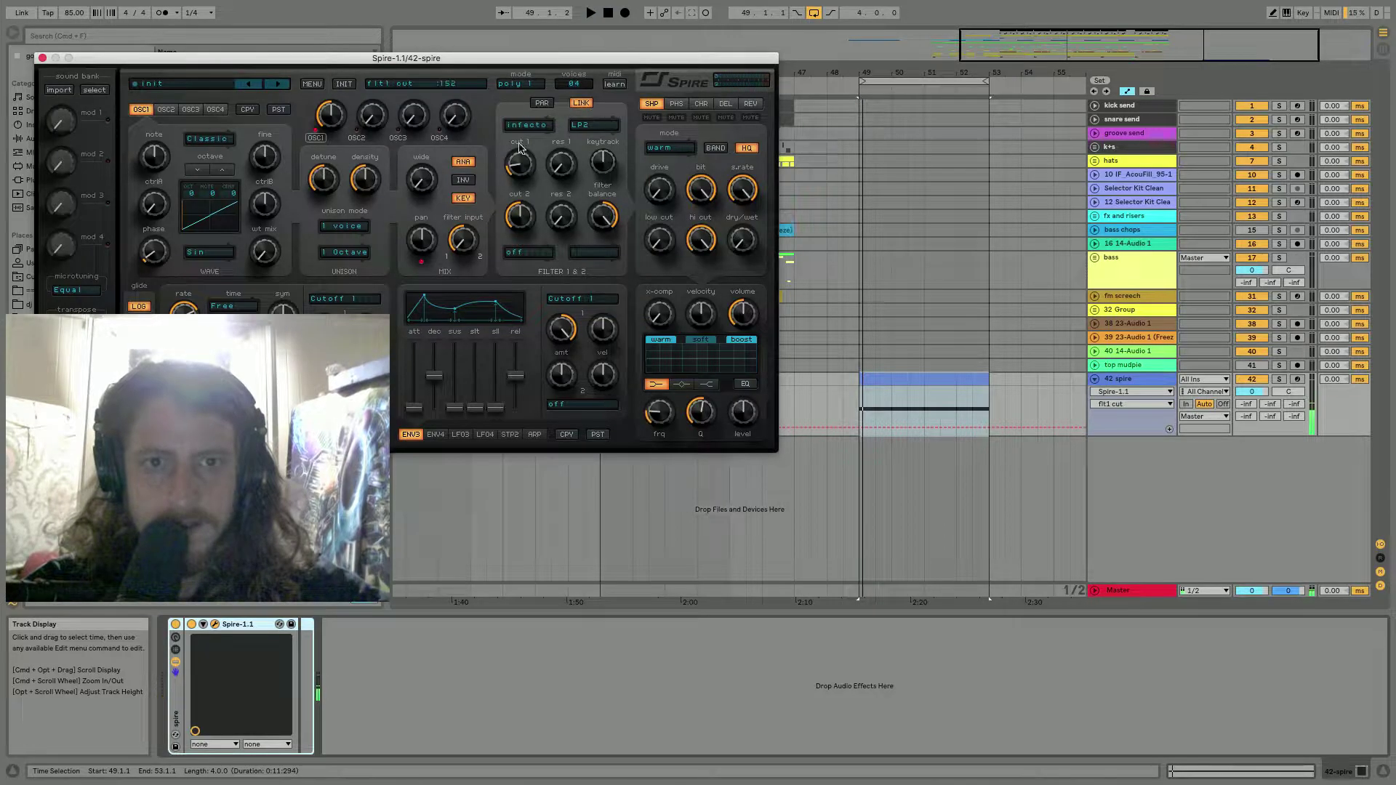
Try the perfecto and acido types on filter 1 and return it to infecto.
left_click(528, 126)
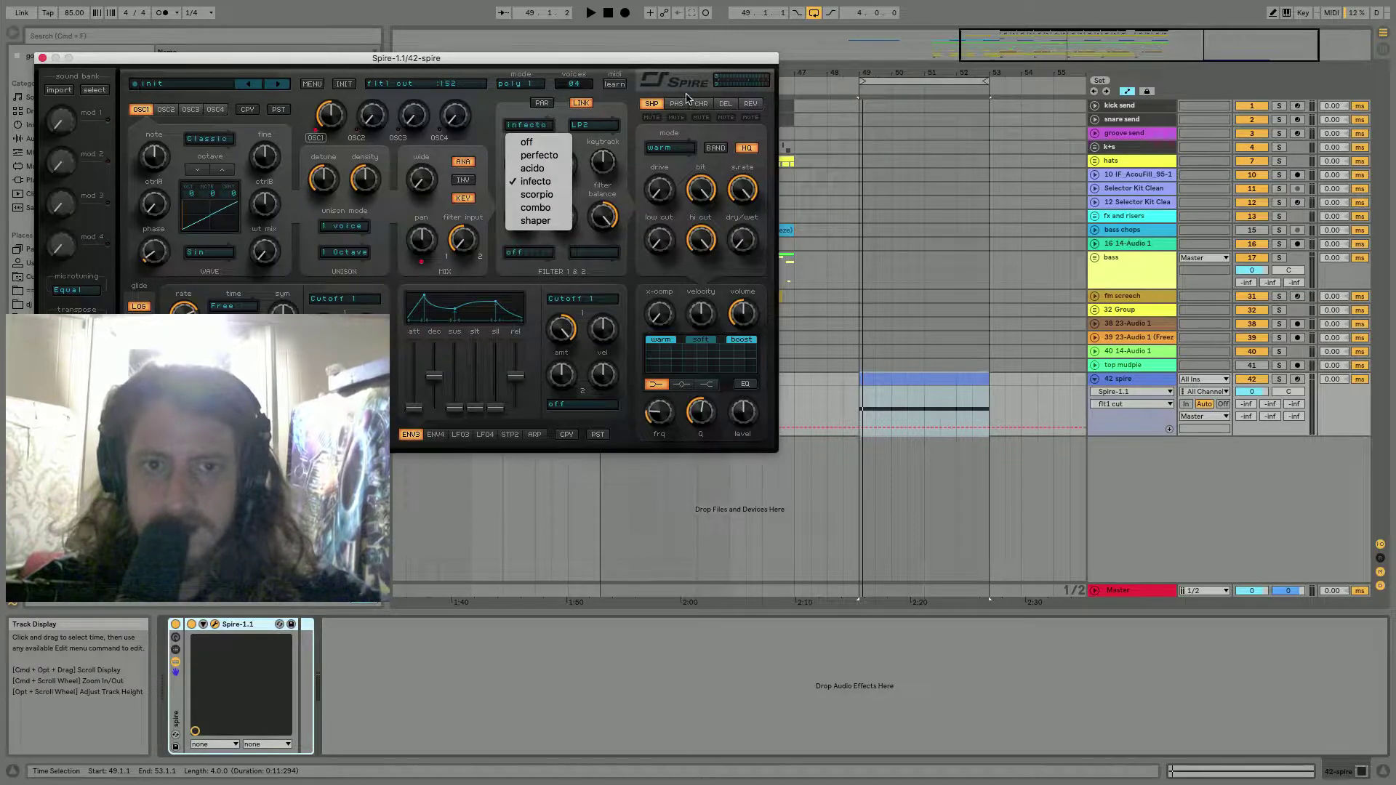
left_click(546, 156)
left_click(529, 125)
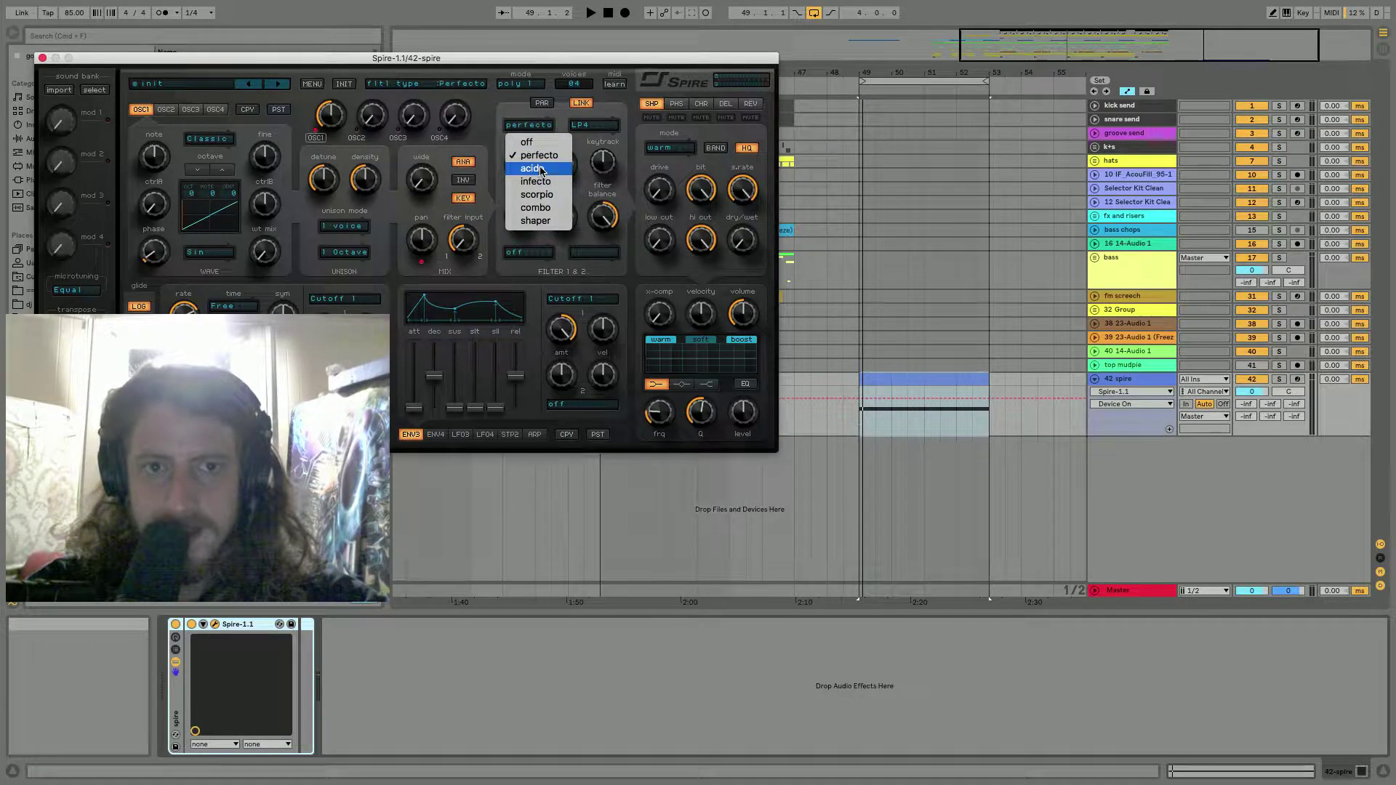
left_click(541, 169)
left_click(530, 128)
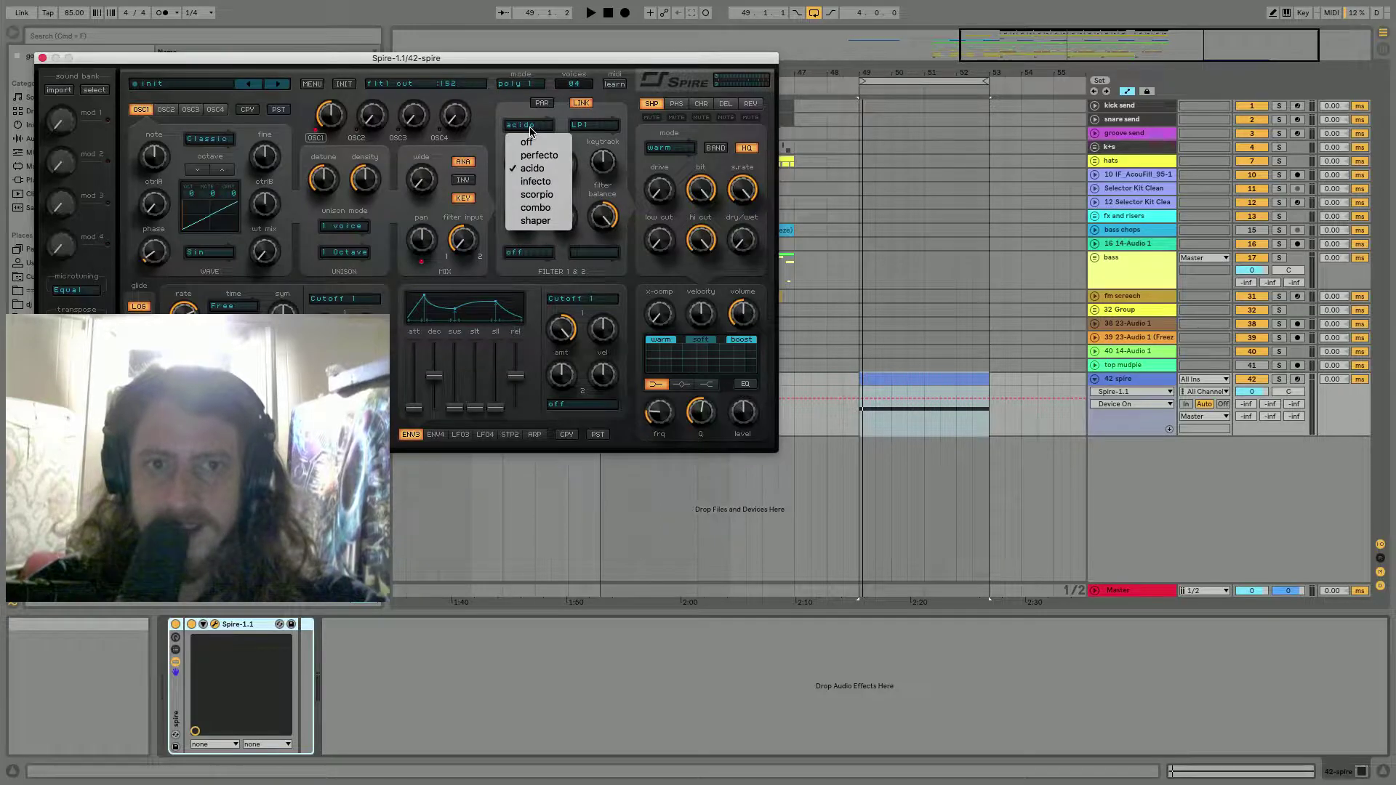
left_click(543, 182)
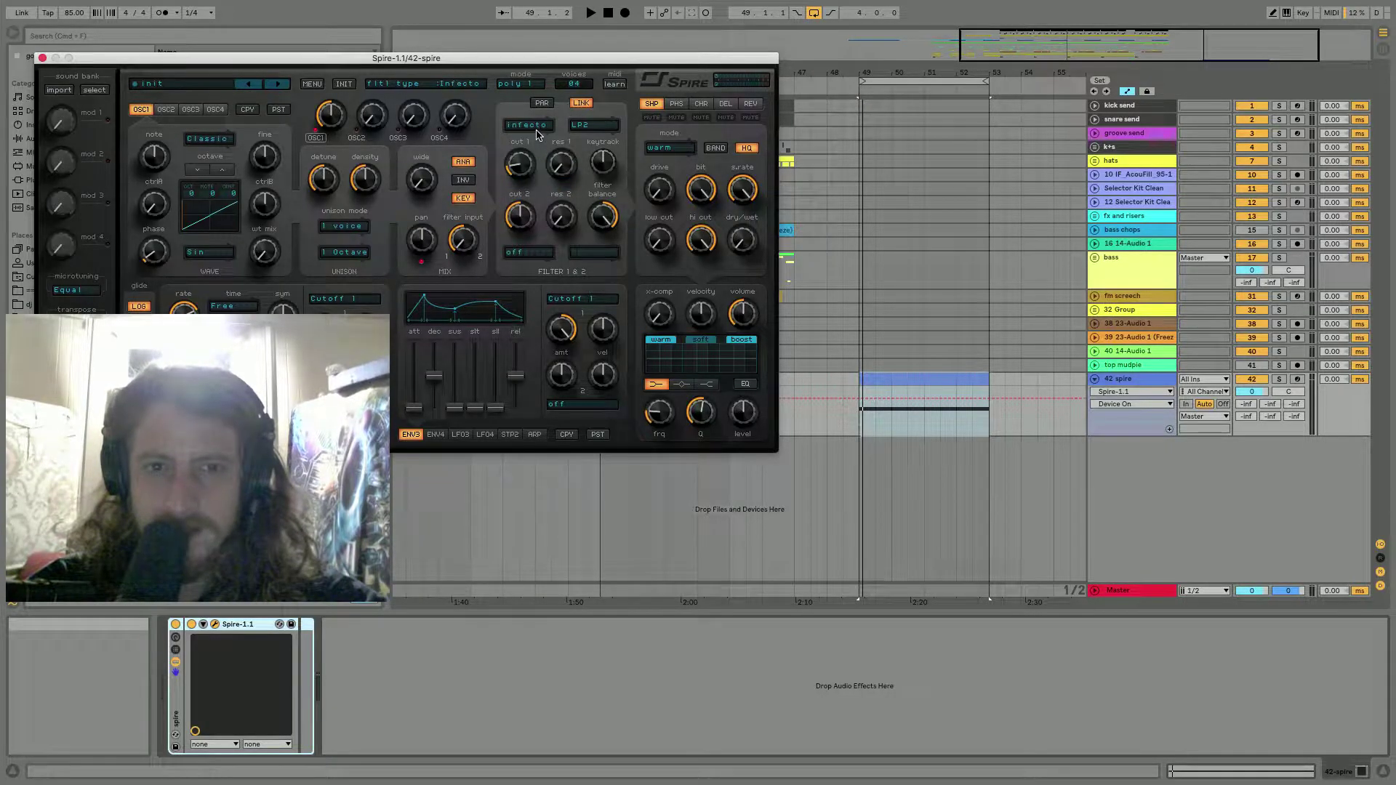
Show the scorpio, combo and shaper types on filter 1, check its resonance at 0, and restore infecto.
left_click(536, 135)
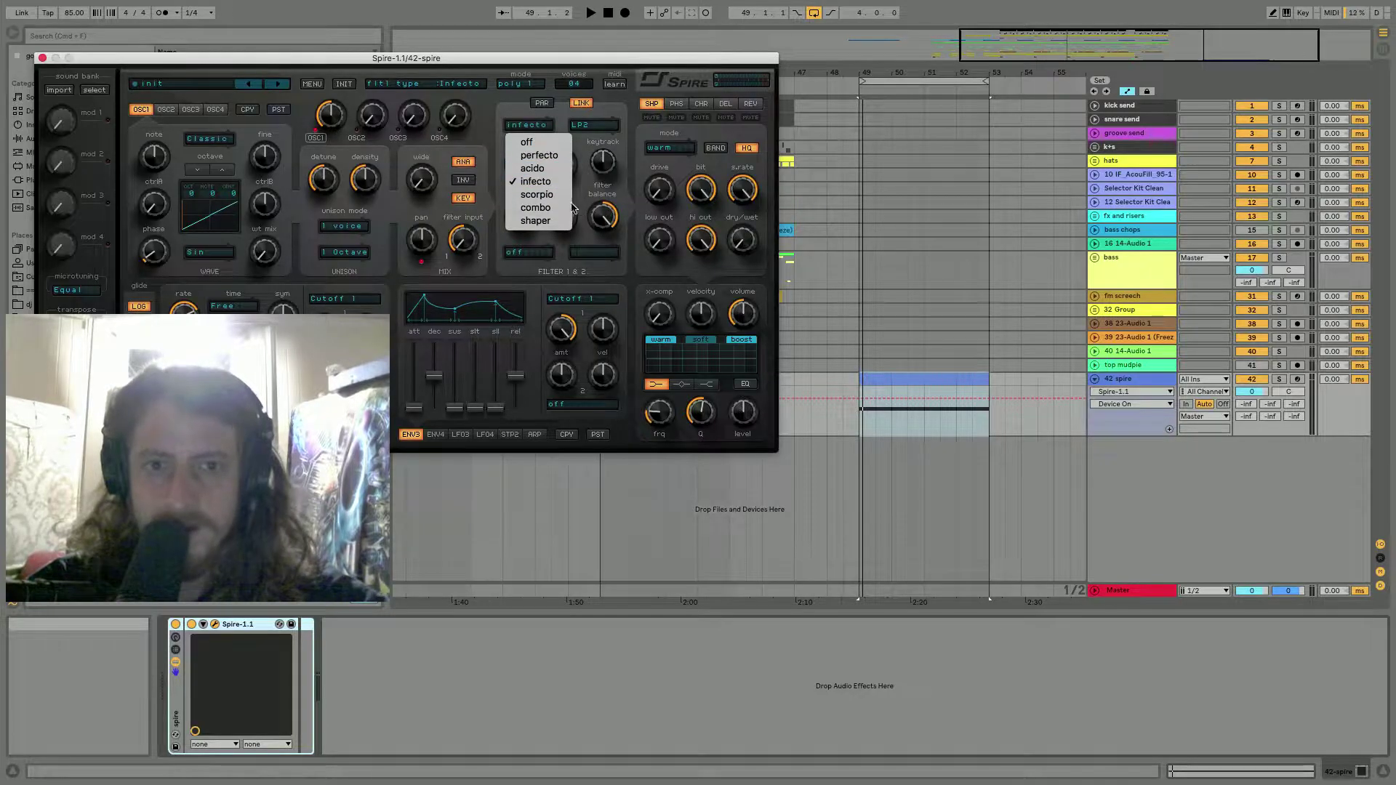
left_click(522, 127)
left_click(540, 128)
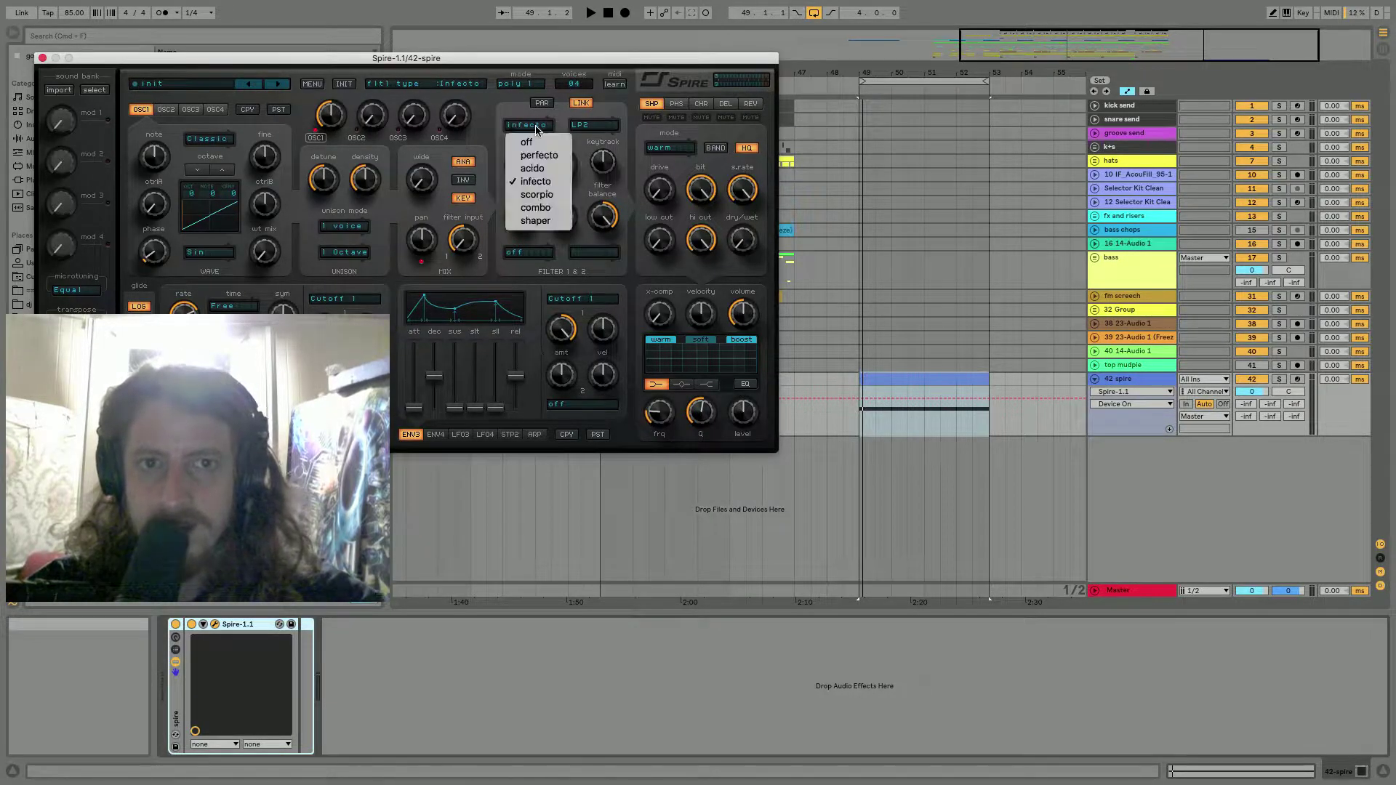
left_click(541, 195)
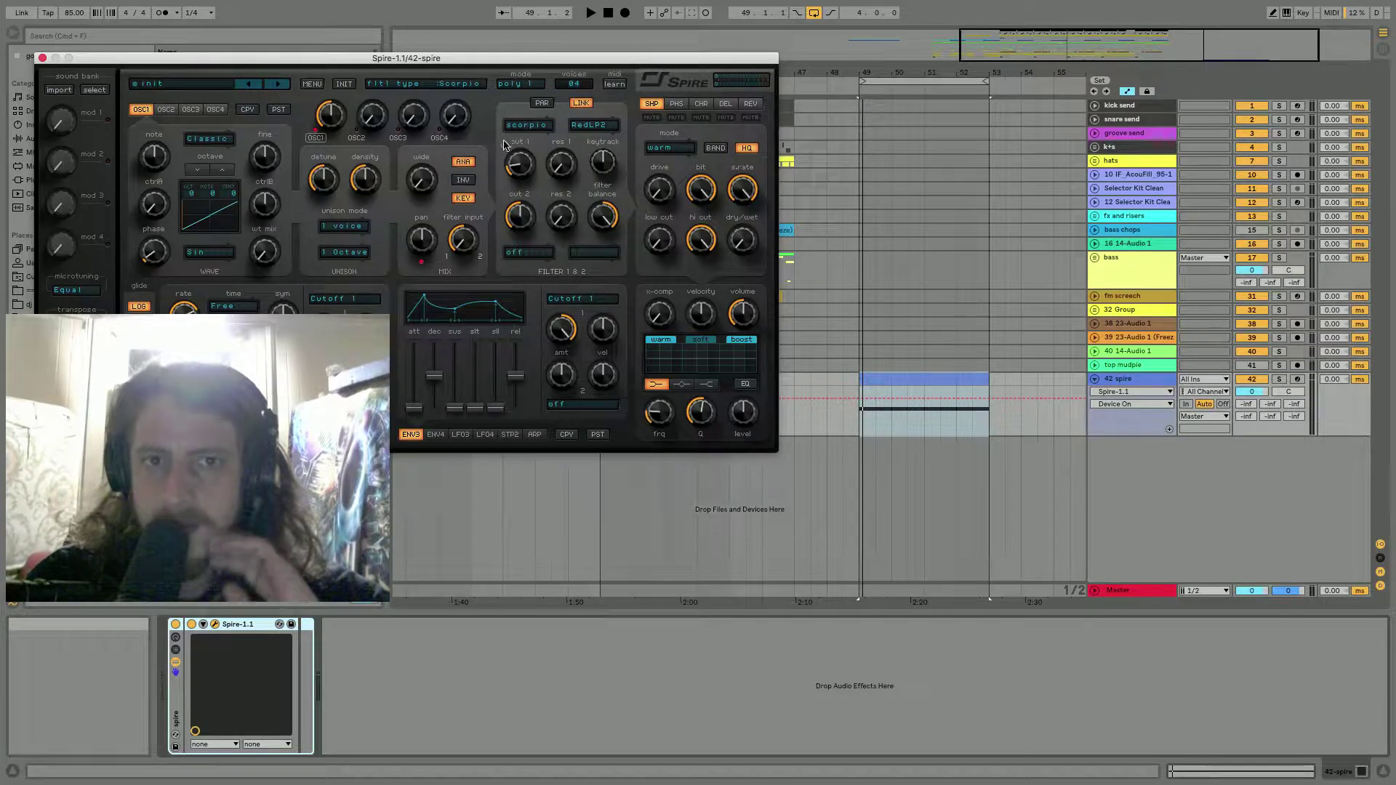
left_click(531, 124)
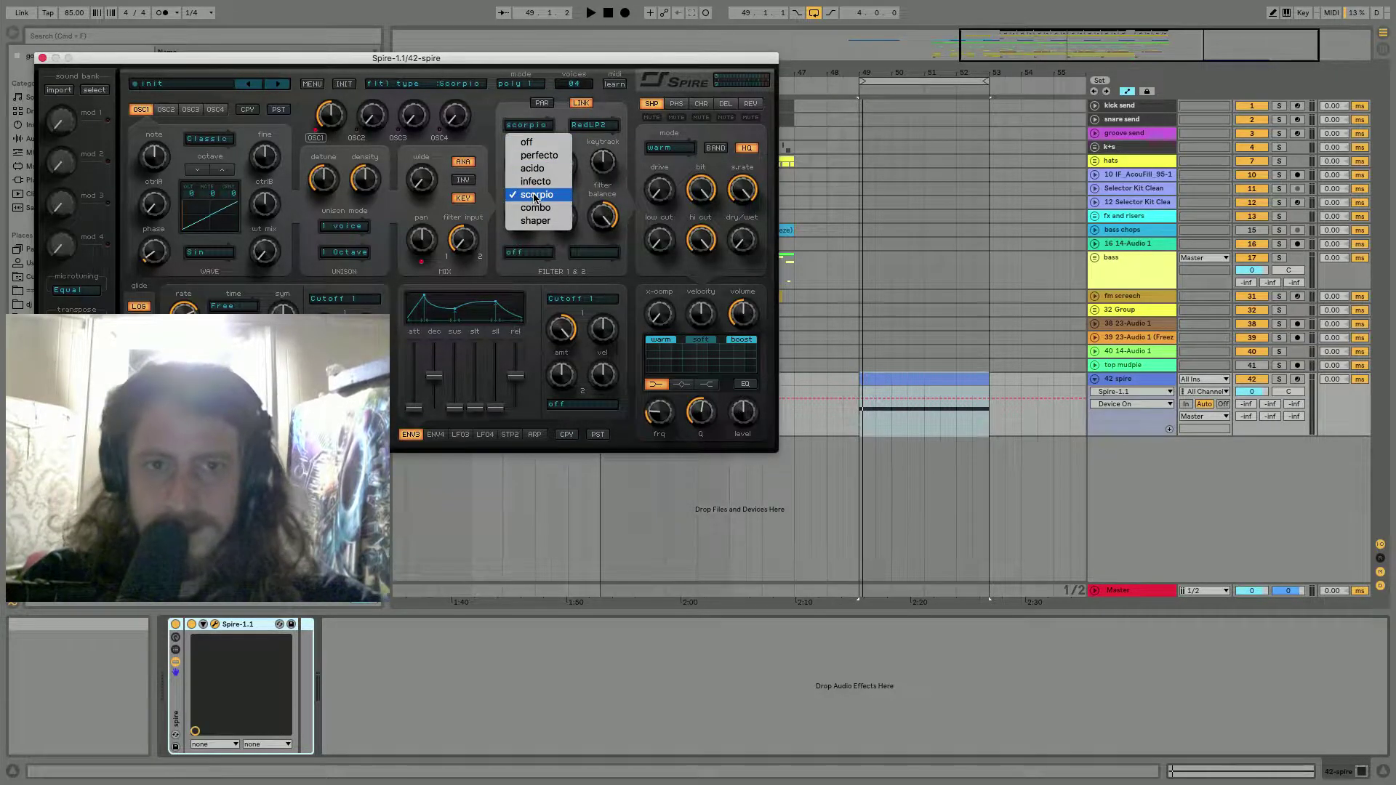
left_click(535, 110)
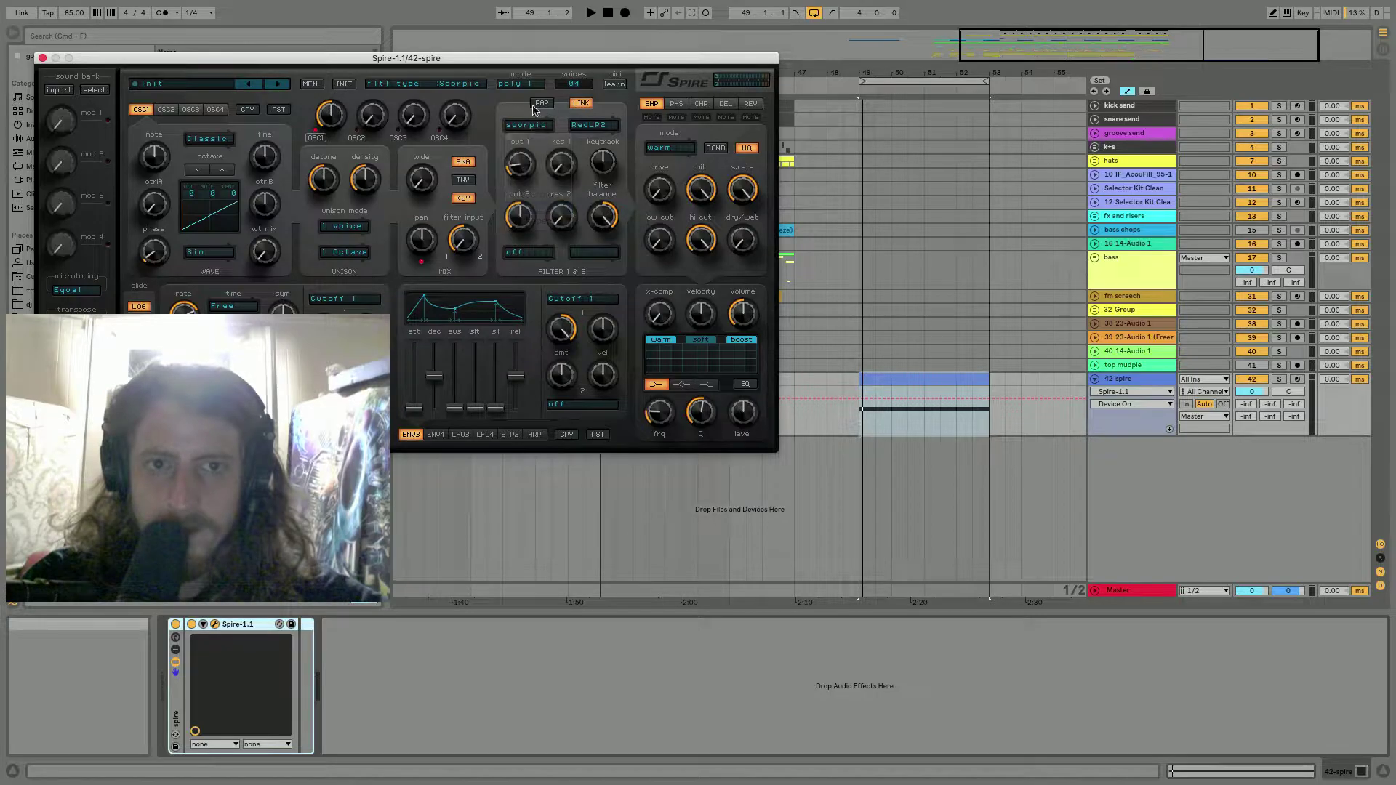
left_click(527, 126)
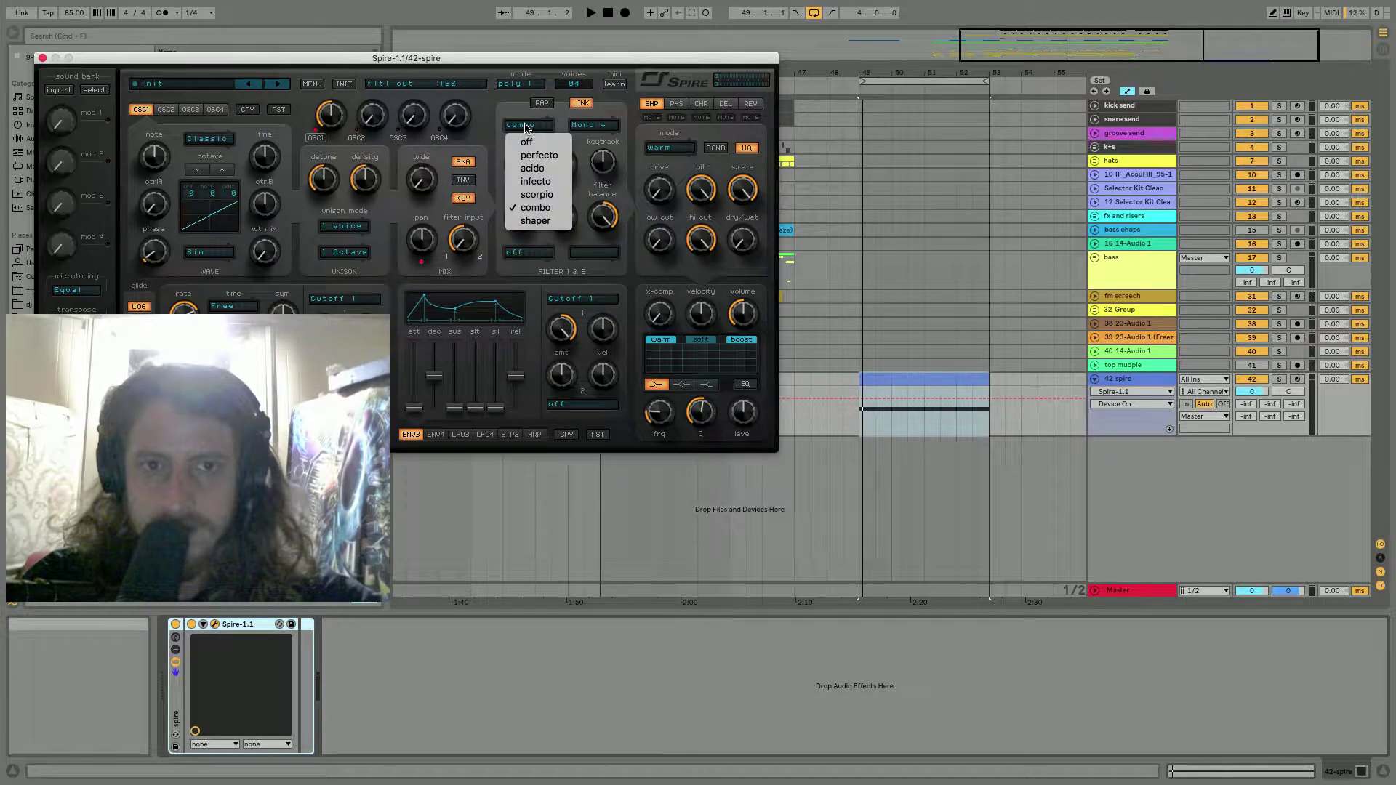
left_click(536, 221)
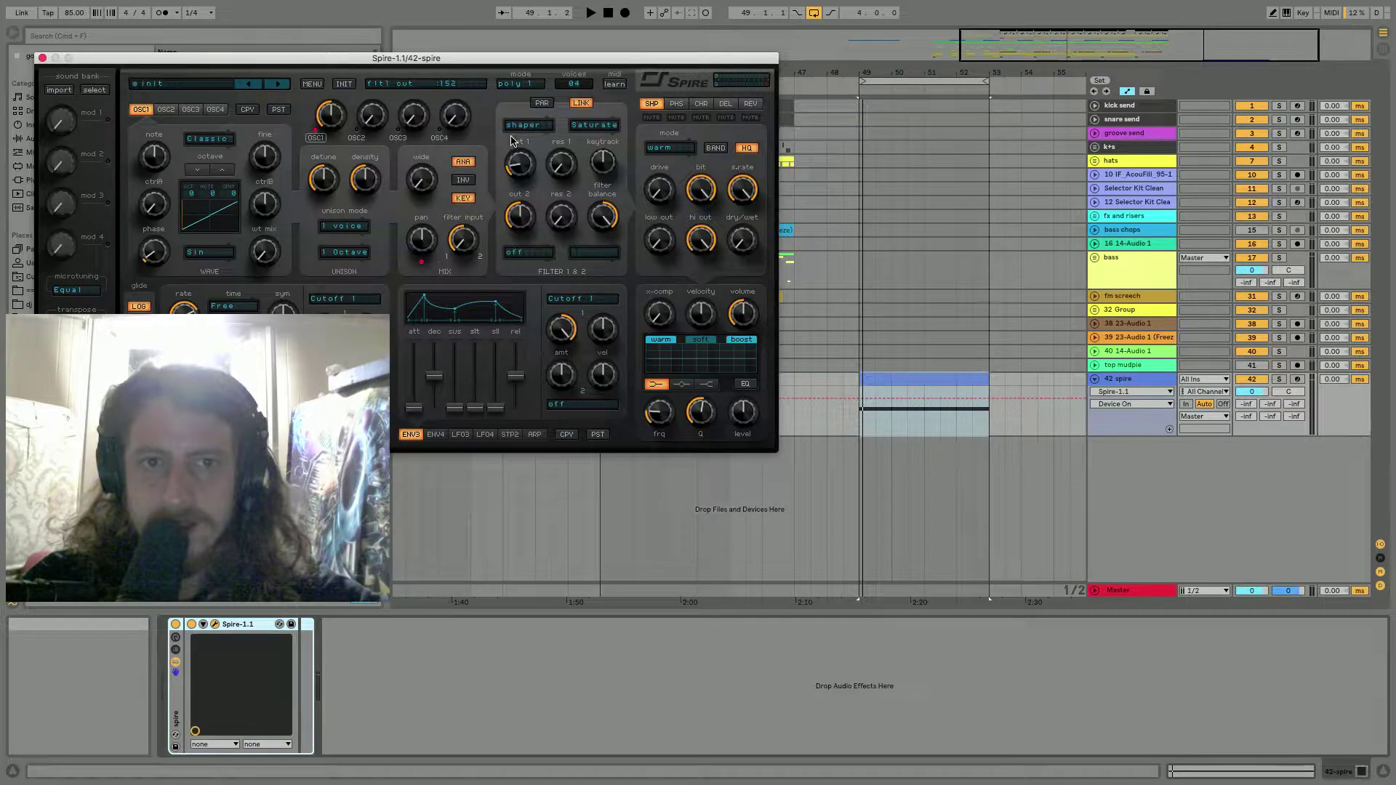
left_click(530, 126)
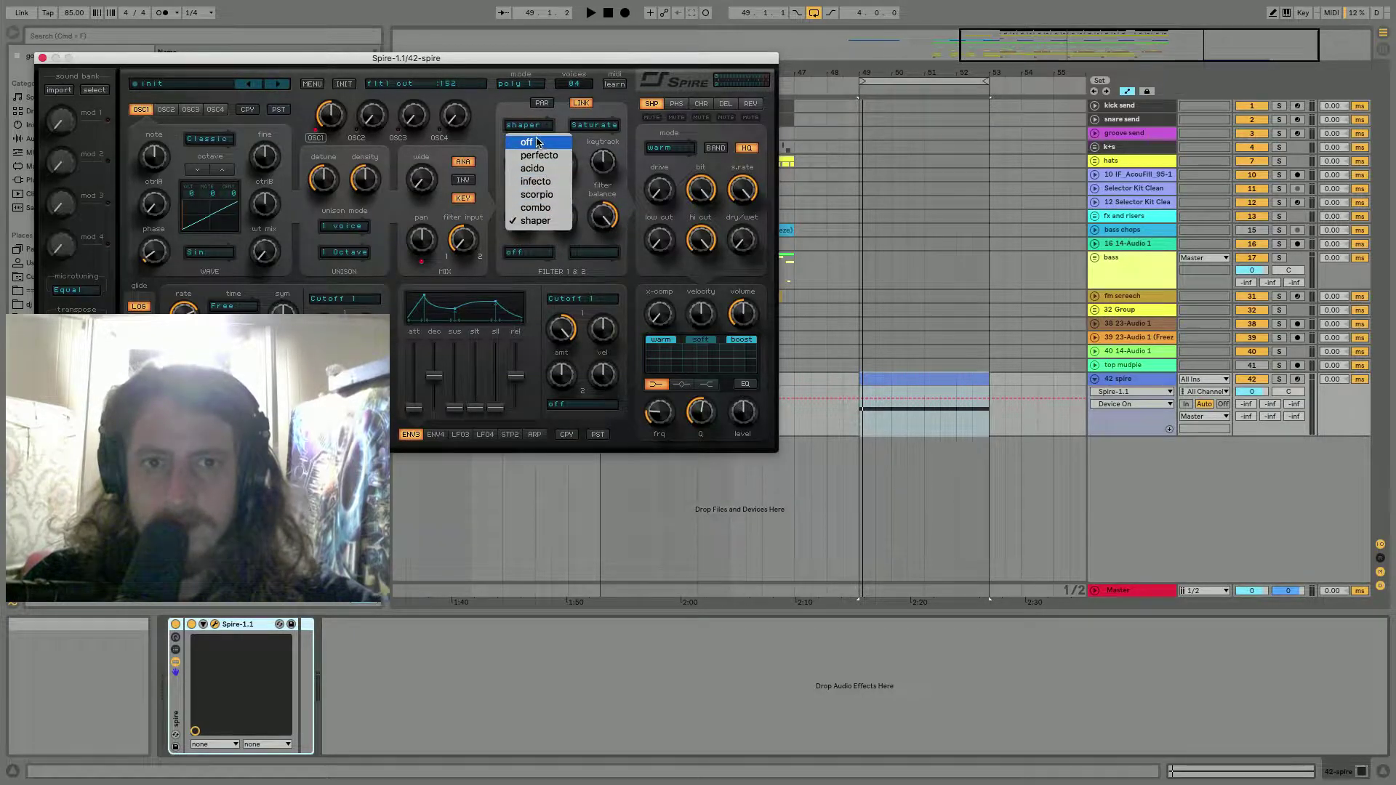
left_click(492, 146)
mouse_move(565, 168)
left_mouse_down()
mouse_move(565, 156)
mouse_move(557, 192)
left_mouse_up()
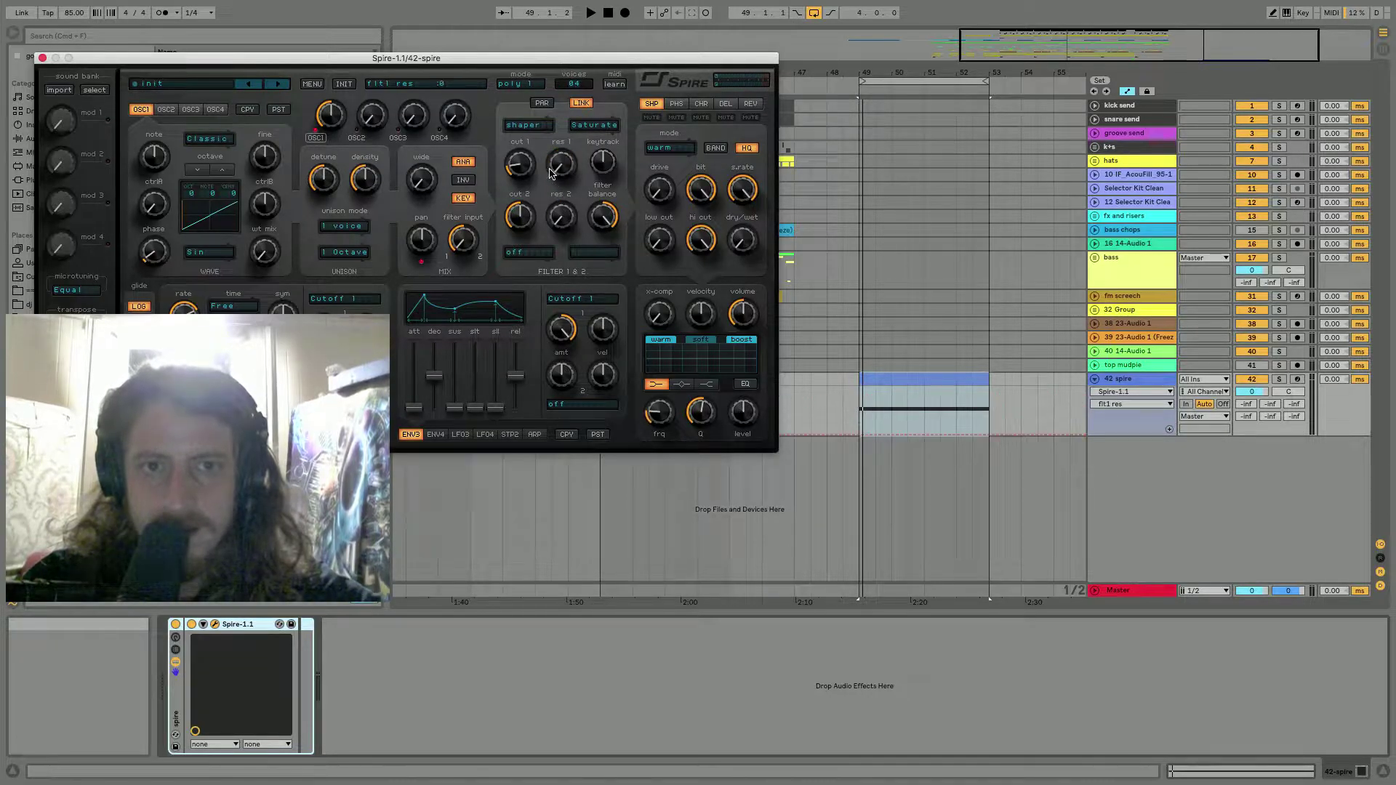
left_click(529, 128)
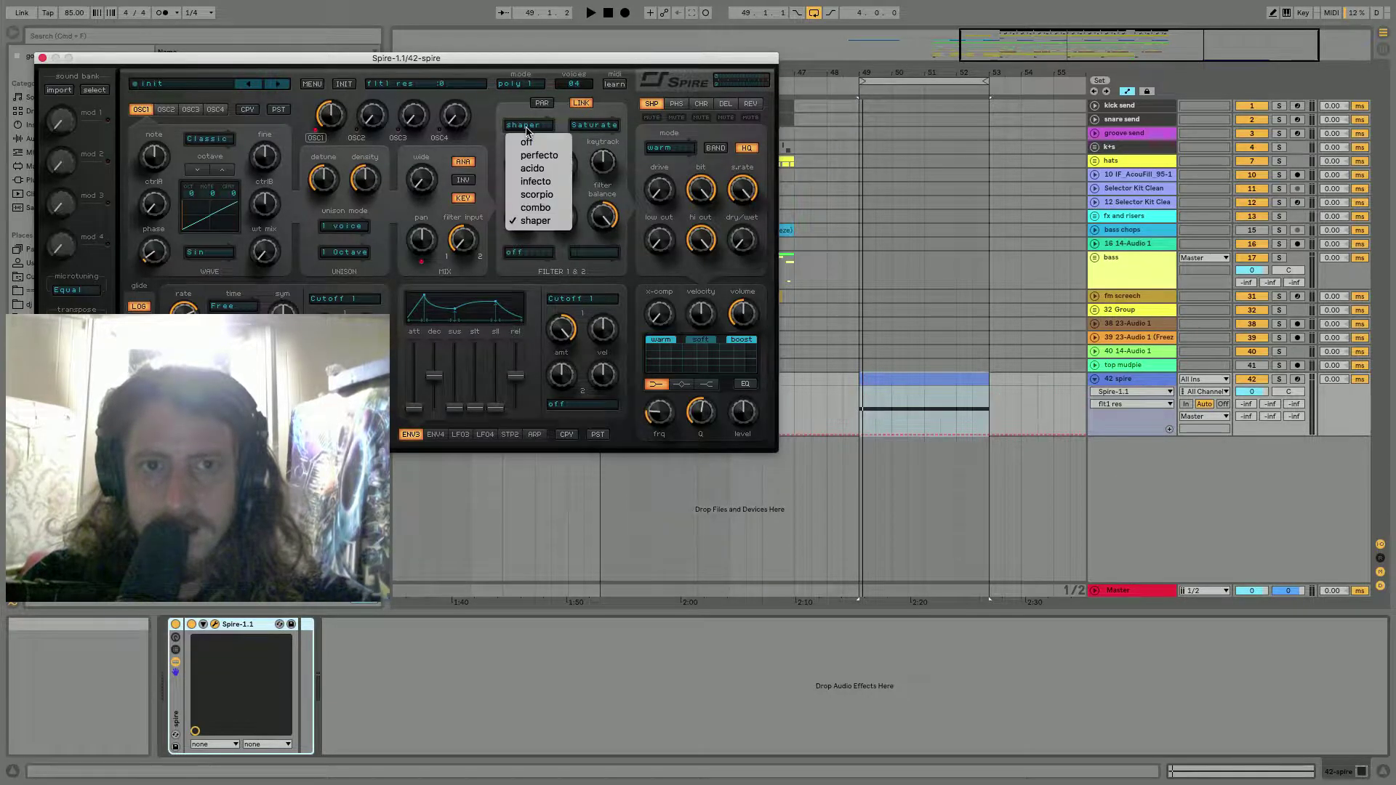
left_click(545, 180)
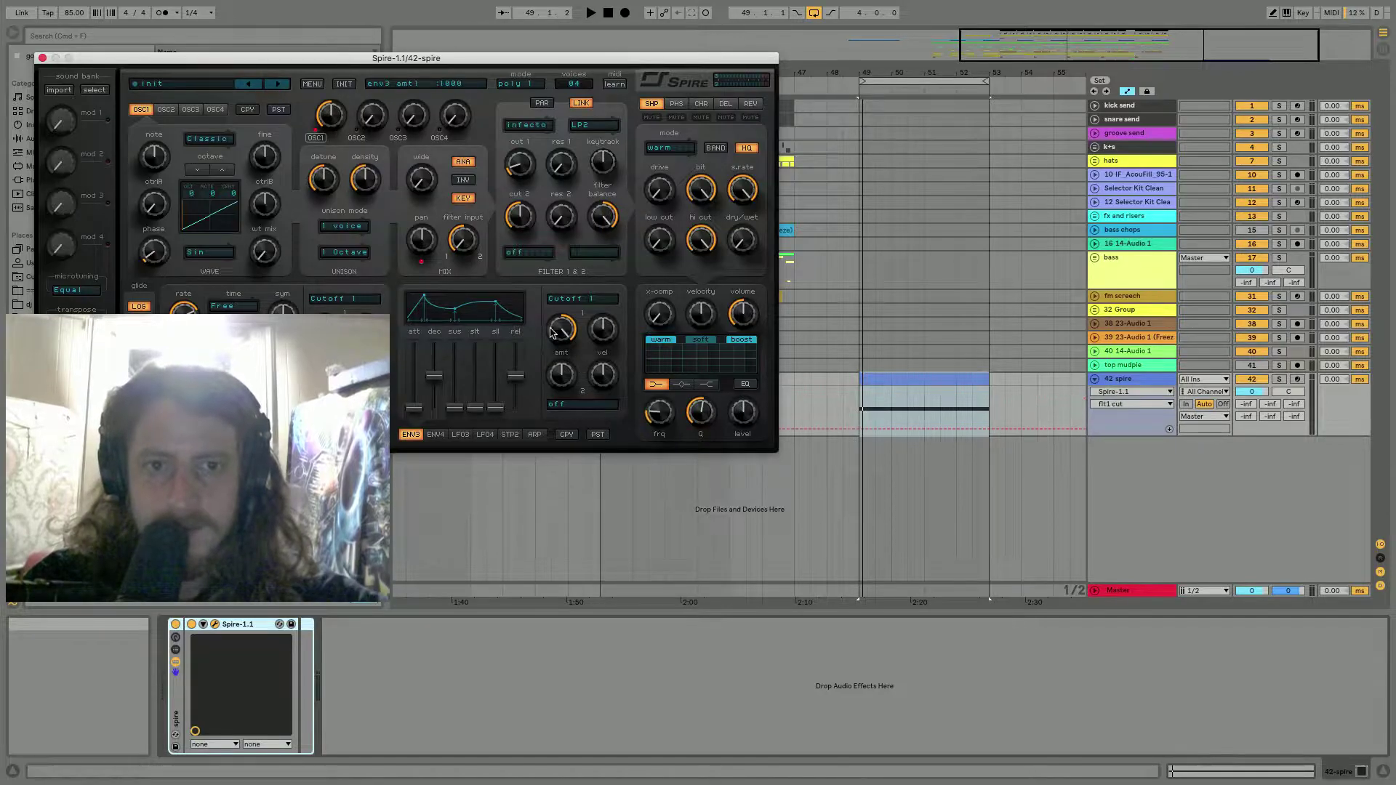
Remove envelope 3's modulation of Cutoff 1 and readjust filter 1's cutoff while auditioning the loop.
left_click_drag(520, 160, 544, 161)
key("space")
key("space")
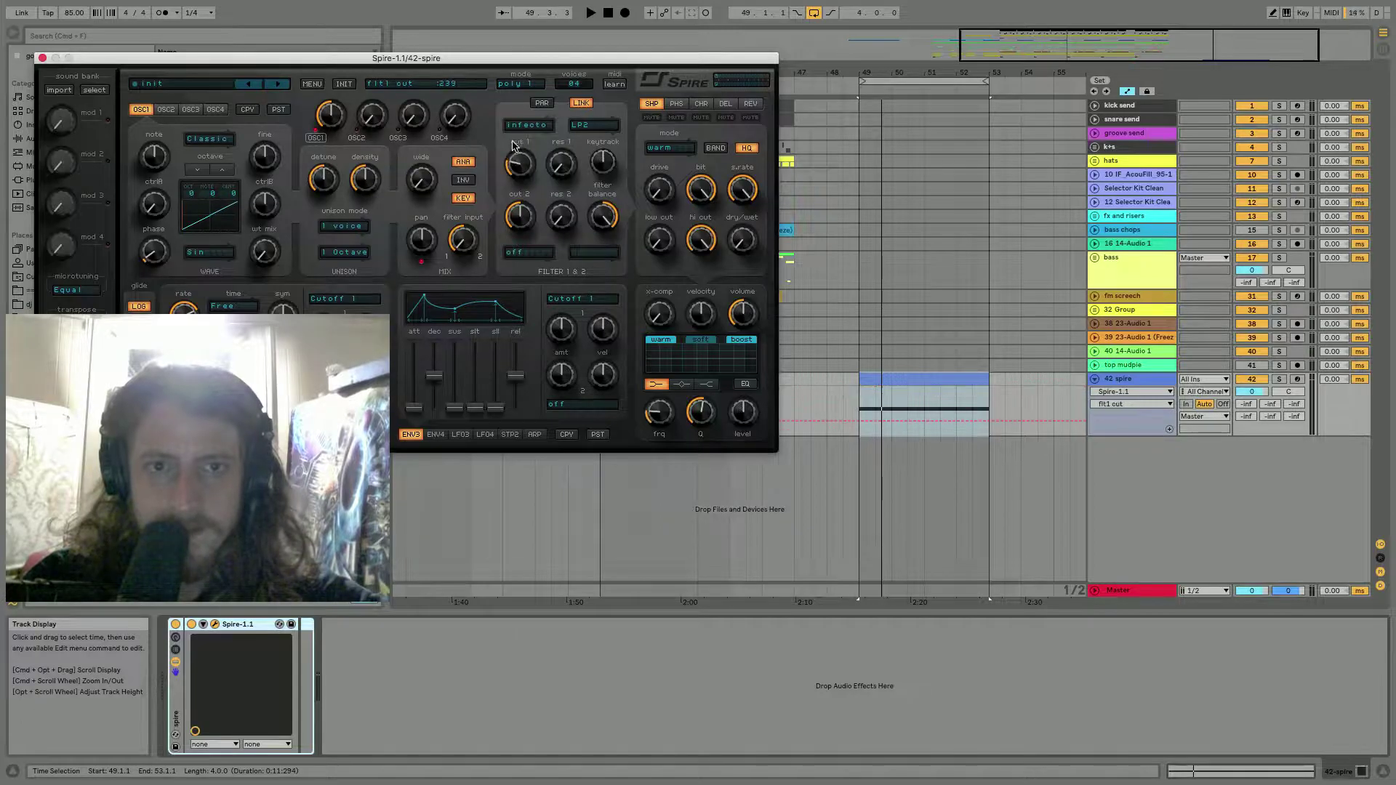
left_click_drag(511, 170, 511, 153)
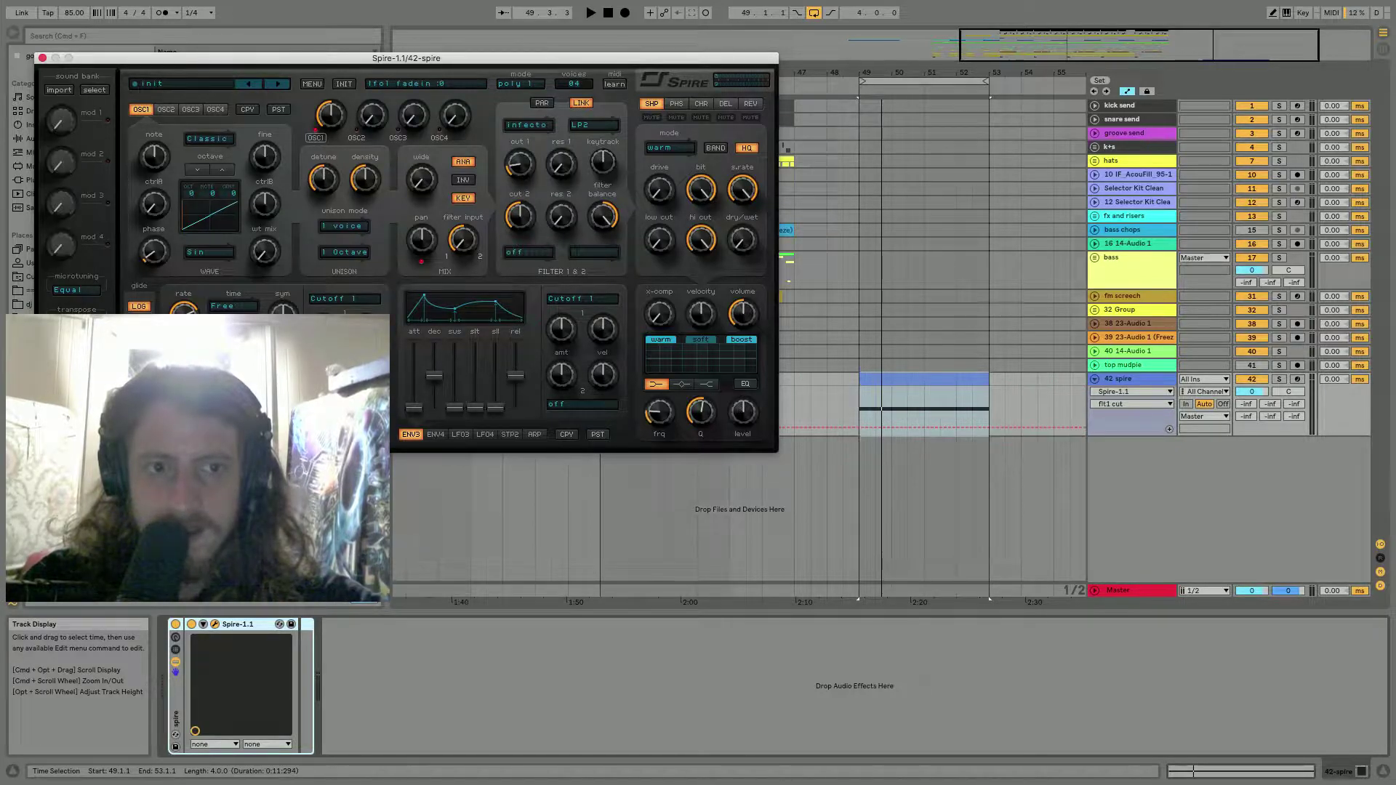
key("super+z")
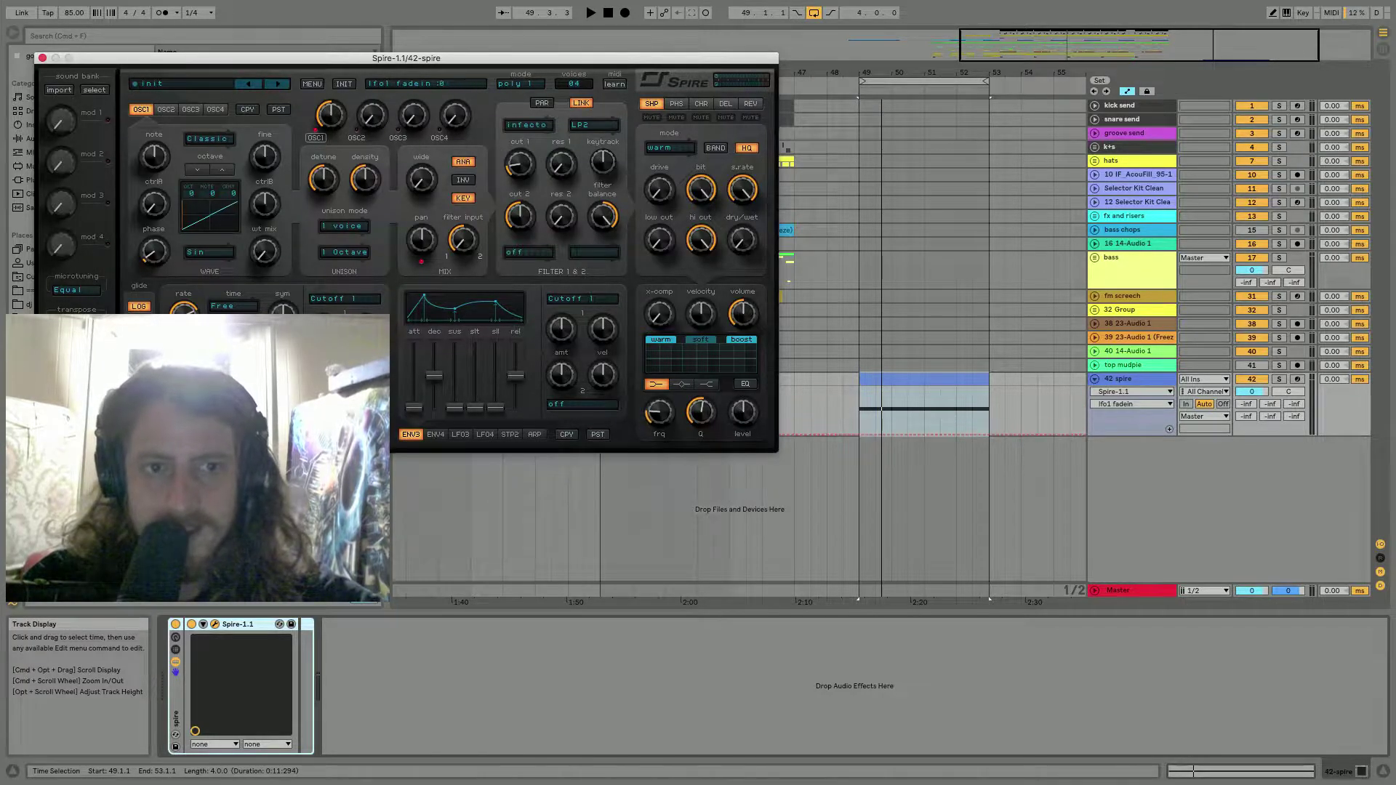
Increase LFO 1's fade-in and adjust its rate while auditioning the loop.
left_click_drag(192, 355, 193, 310)
left_click_drag(192, 375, 191, 342)
key("space")
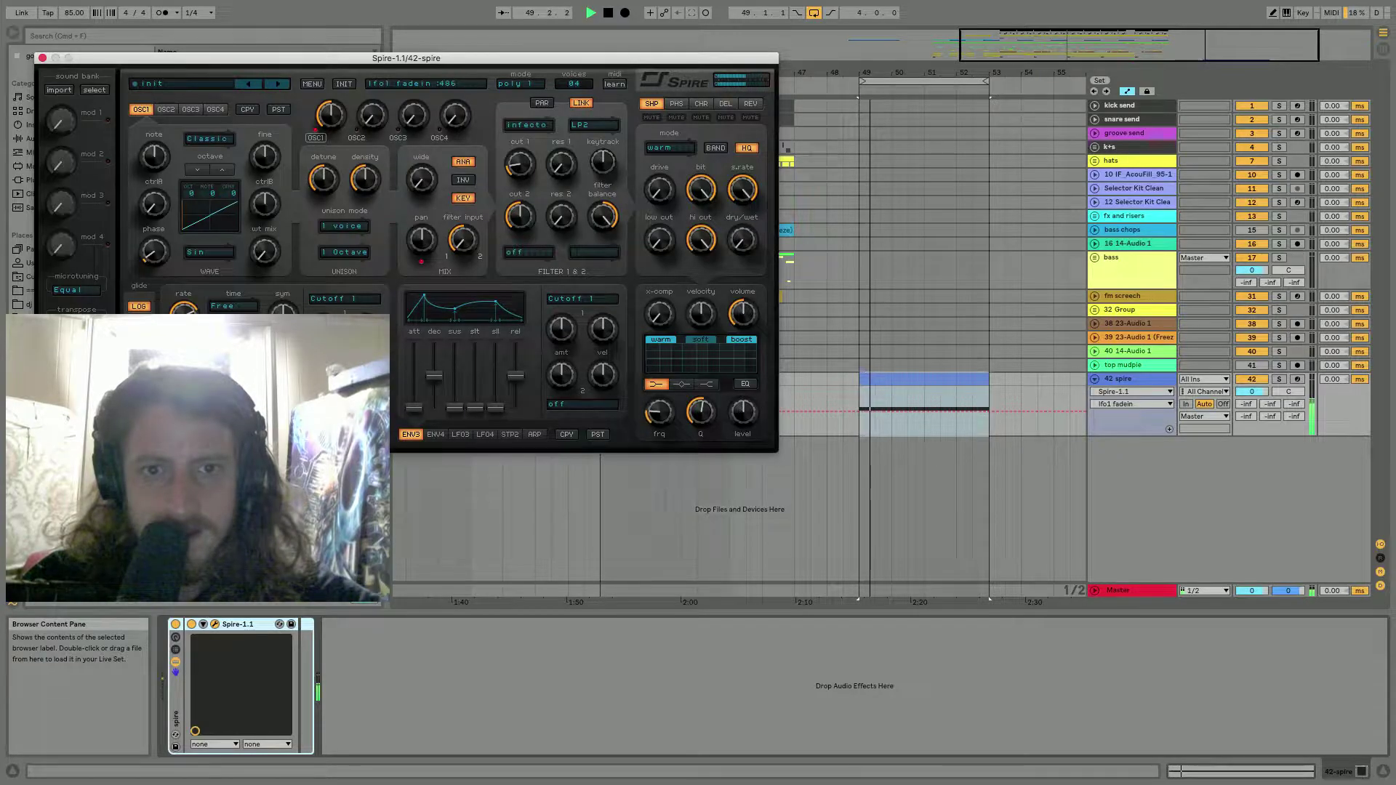
left_click_drag(183, 317, 184, 315)
key("space")
key("space")
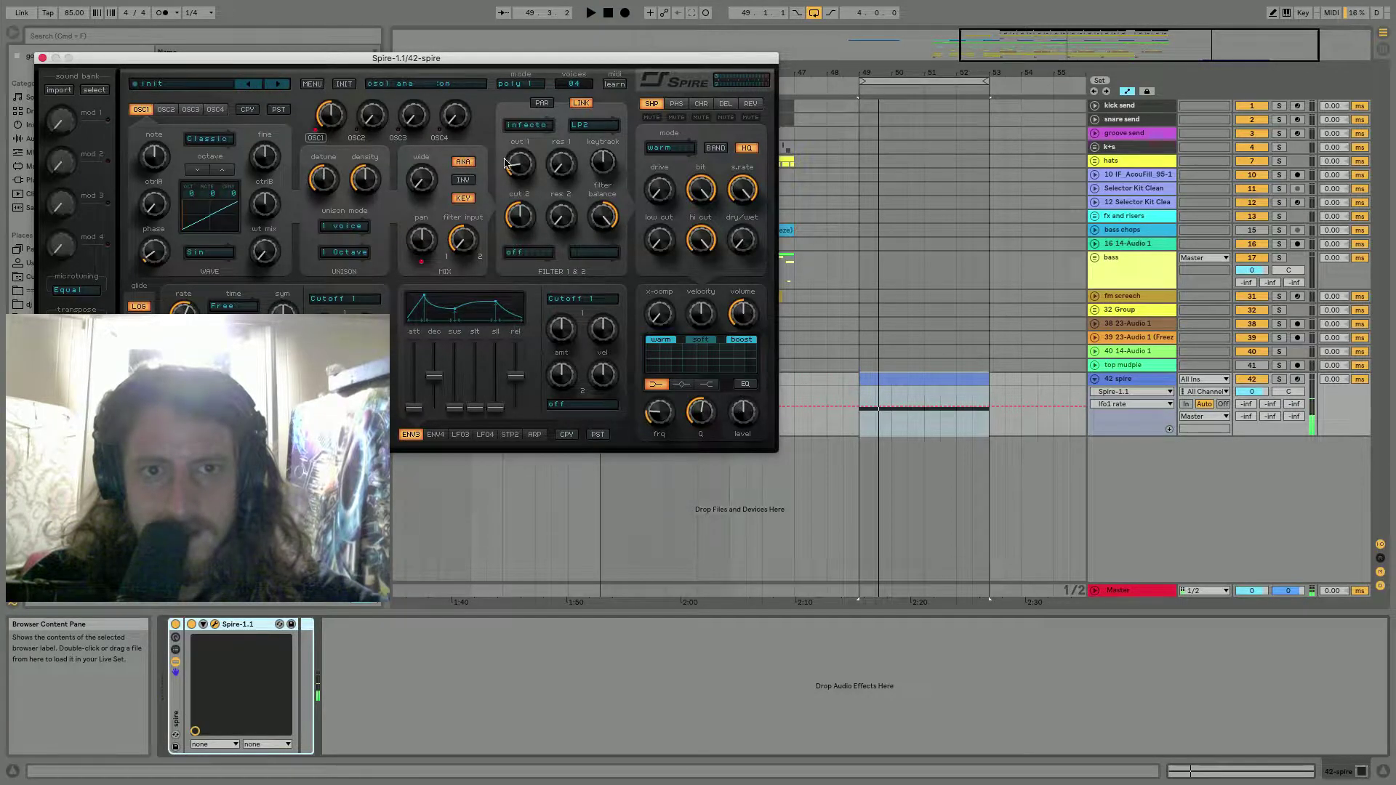
Raise LFO 1's rate while auditioning the loop.
key("space")
key("space")
key("space")
left_click_drag(189, 322, 191, 299)
key("space")
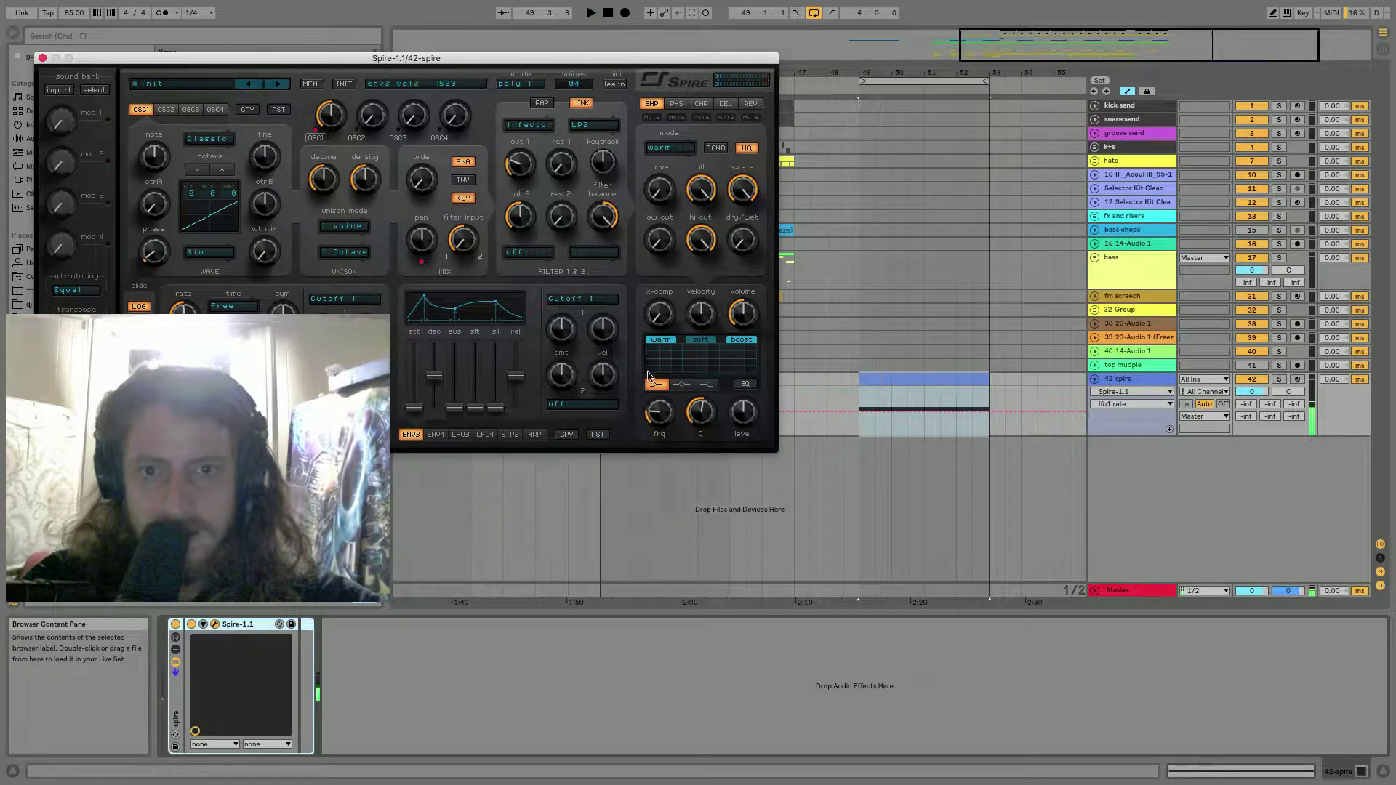
Draw a rising and falling lfo1 rate automation curve across the looped clip on the 42 spire track.
left_click(860, 412)
key("space")
left_click_drag(876, 411, 989, 417)
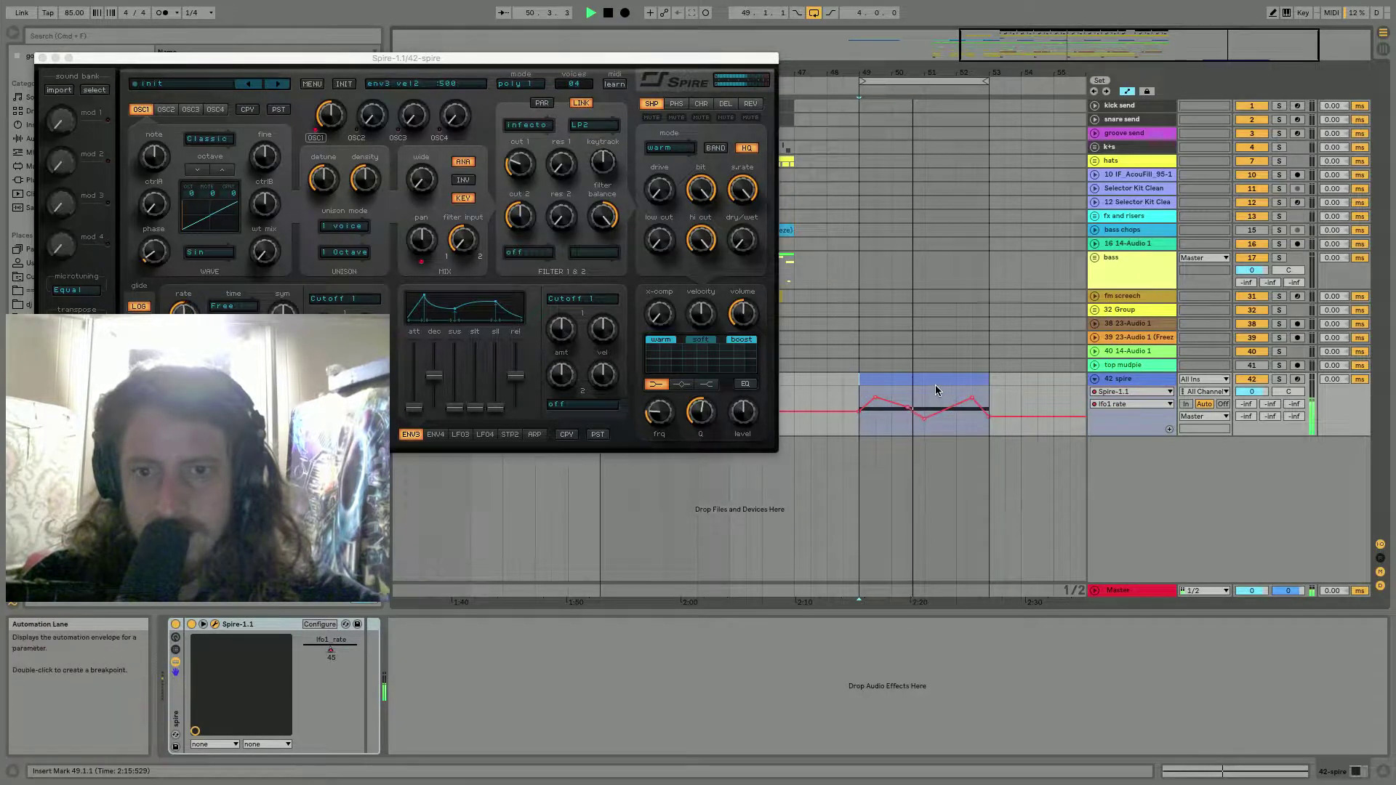
Shorten the clip's long note to one bar, duplicate it three times to fill four bars, and play the loop.
left_click(935, 378)
double_click(935, 378)
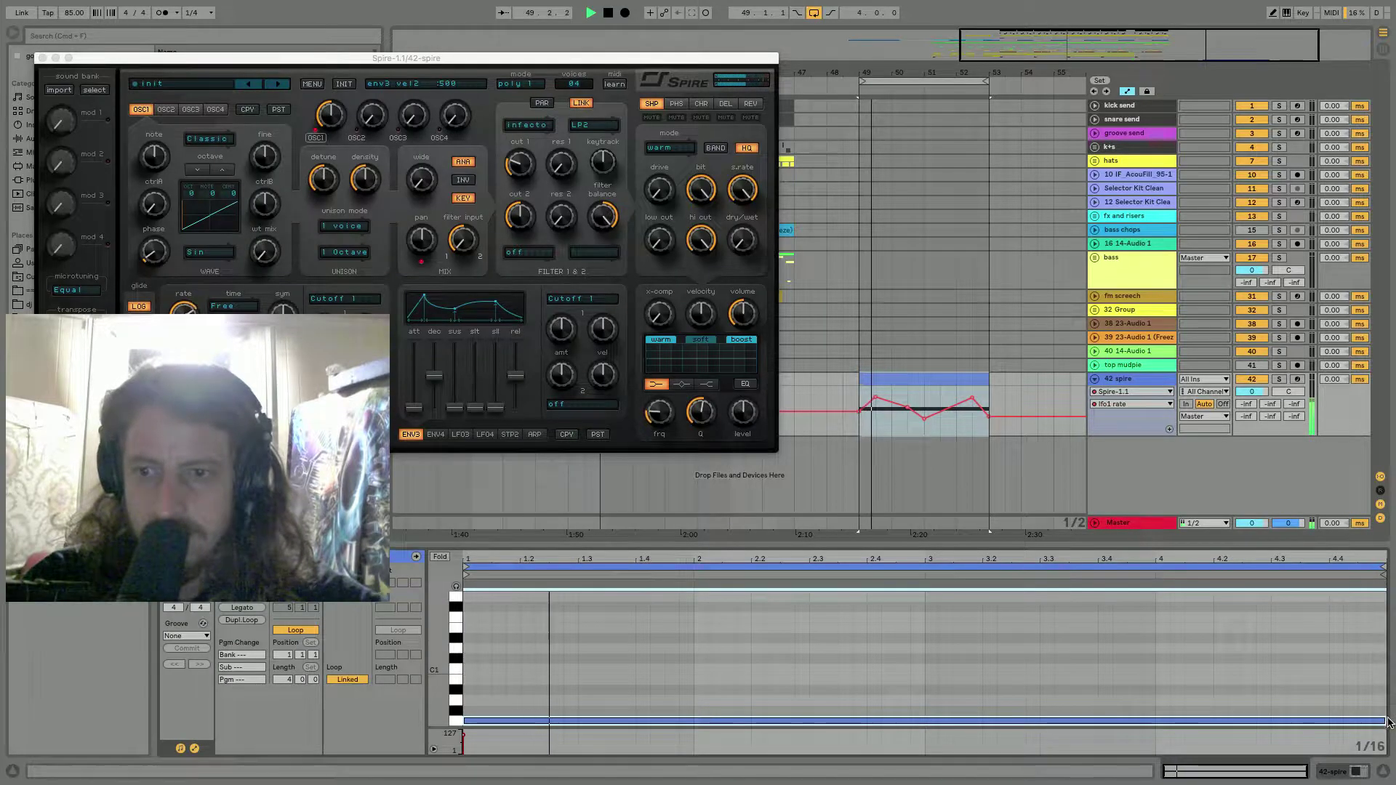
key("space")
left_click_drag(1381, 720, 695, 710)
key("super+d")
key("super+d")
key("super+d")
key("space")
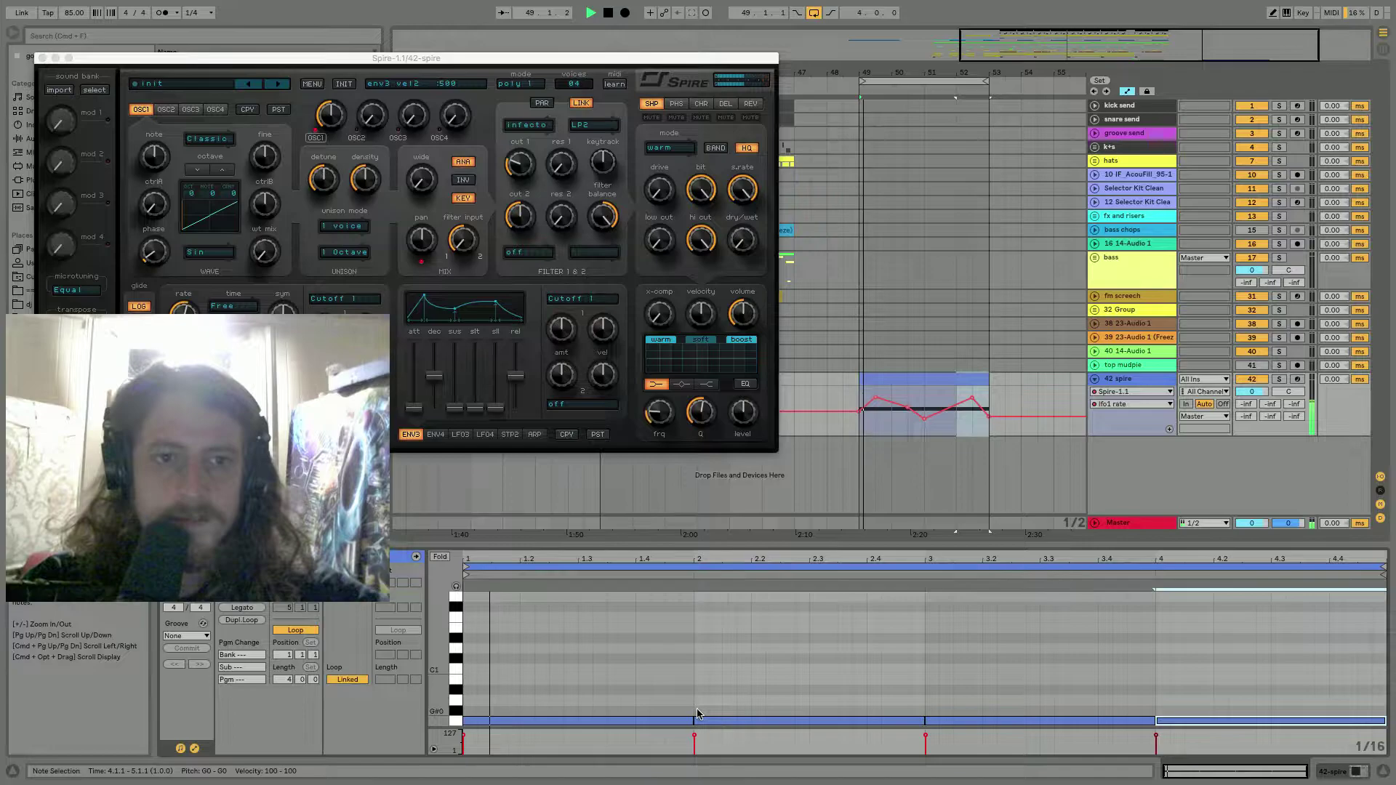
Add the OTT Multiband Dynamics preset to the 42 spire track and set its amount to 40 %.
left_click(43, 58)
left_click(47, 138)
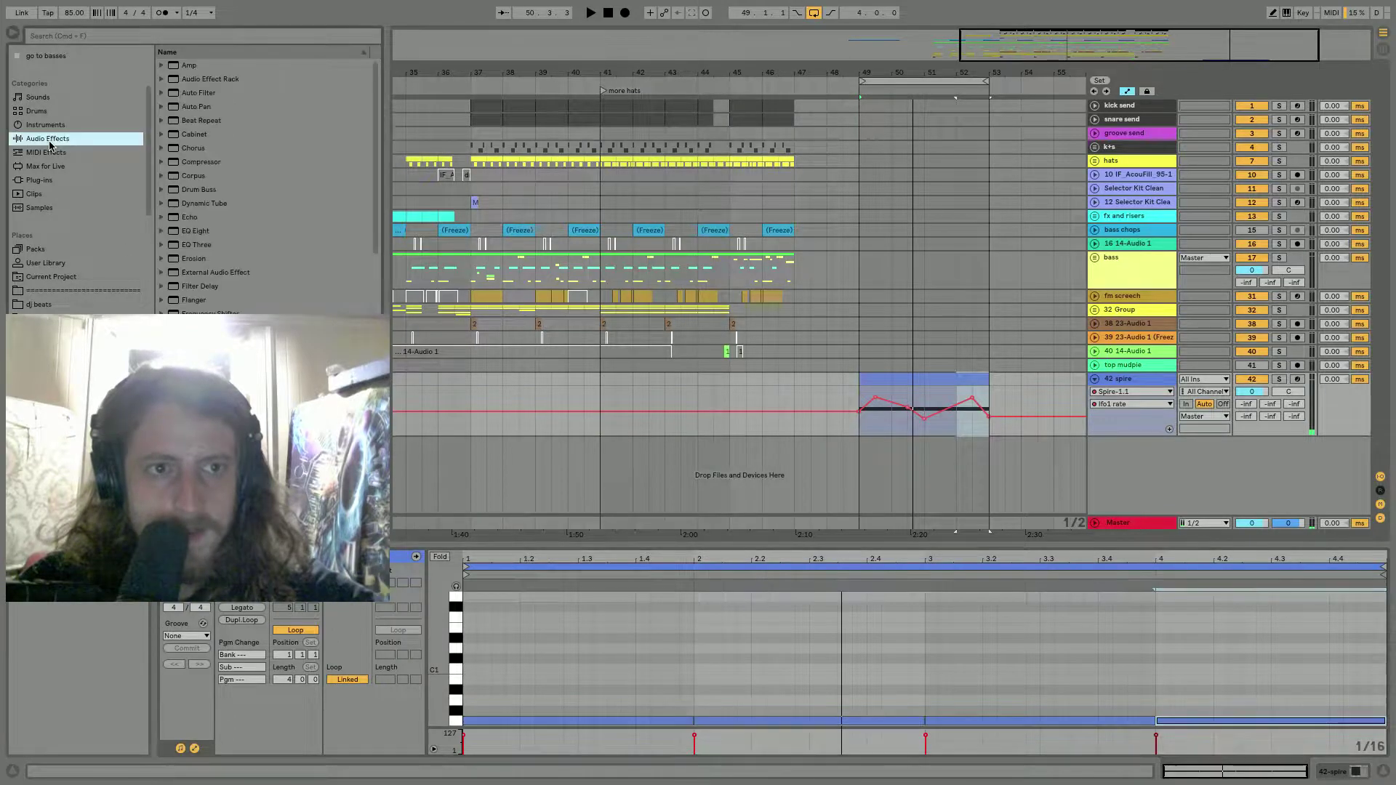
scroll(174, 231, "down", 5)
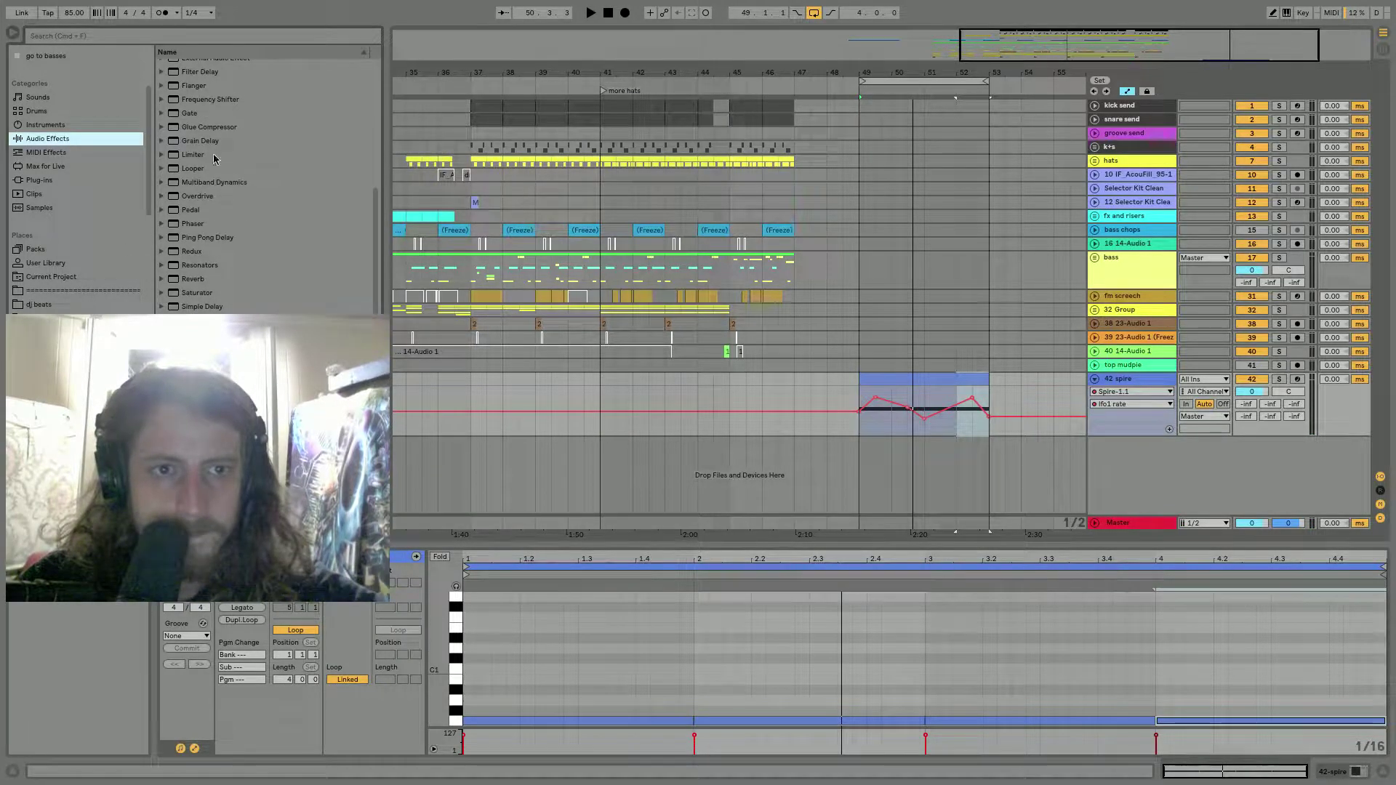
left_click(163, 182)
left_click_drag(198, 295, 918, 420)
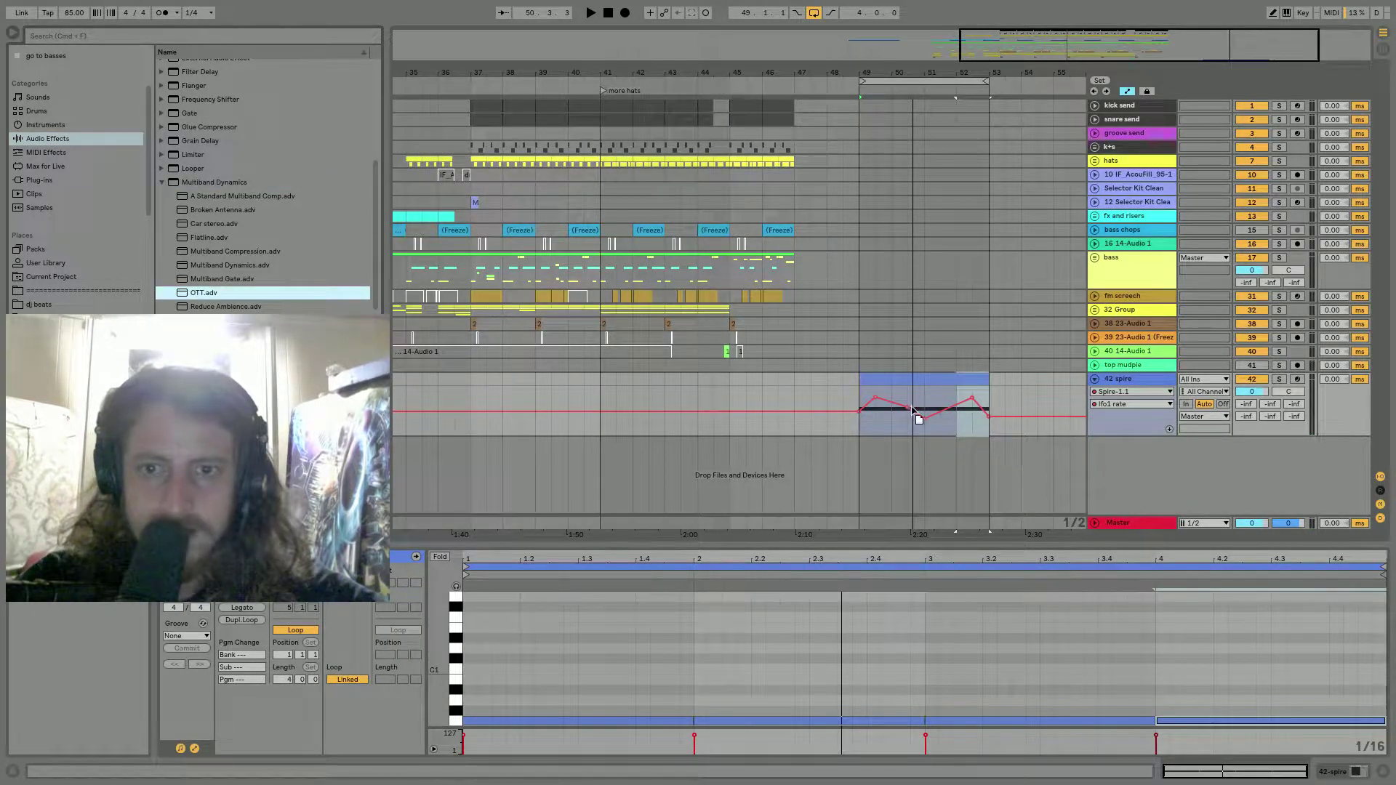
left_click_drag(590, 578, 589, 676)
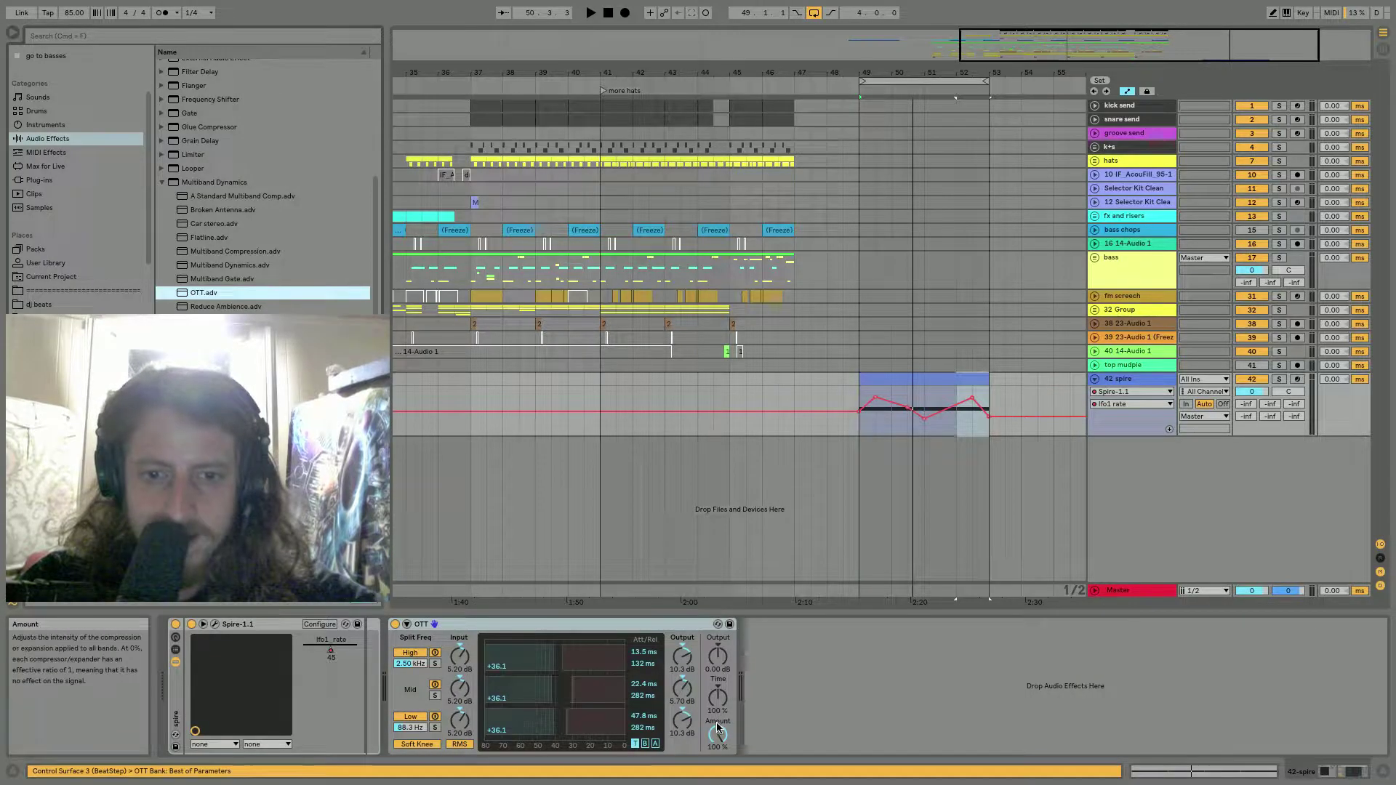
key("space")
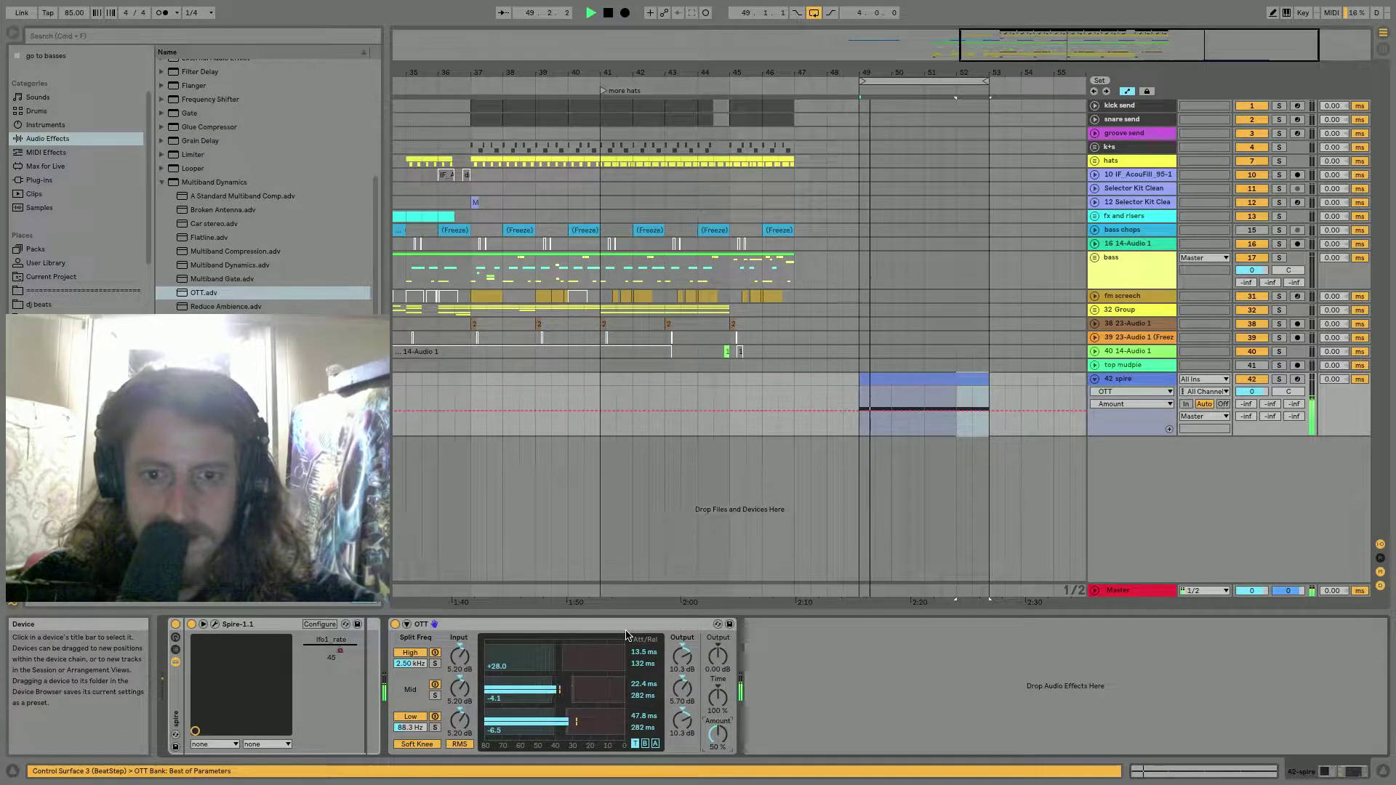
left_click_drag(718, 735, 718, 744)
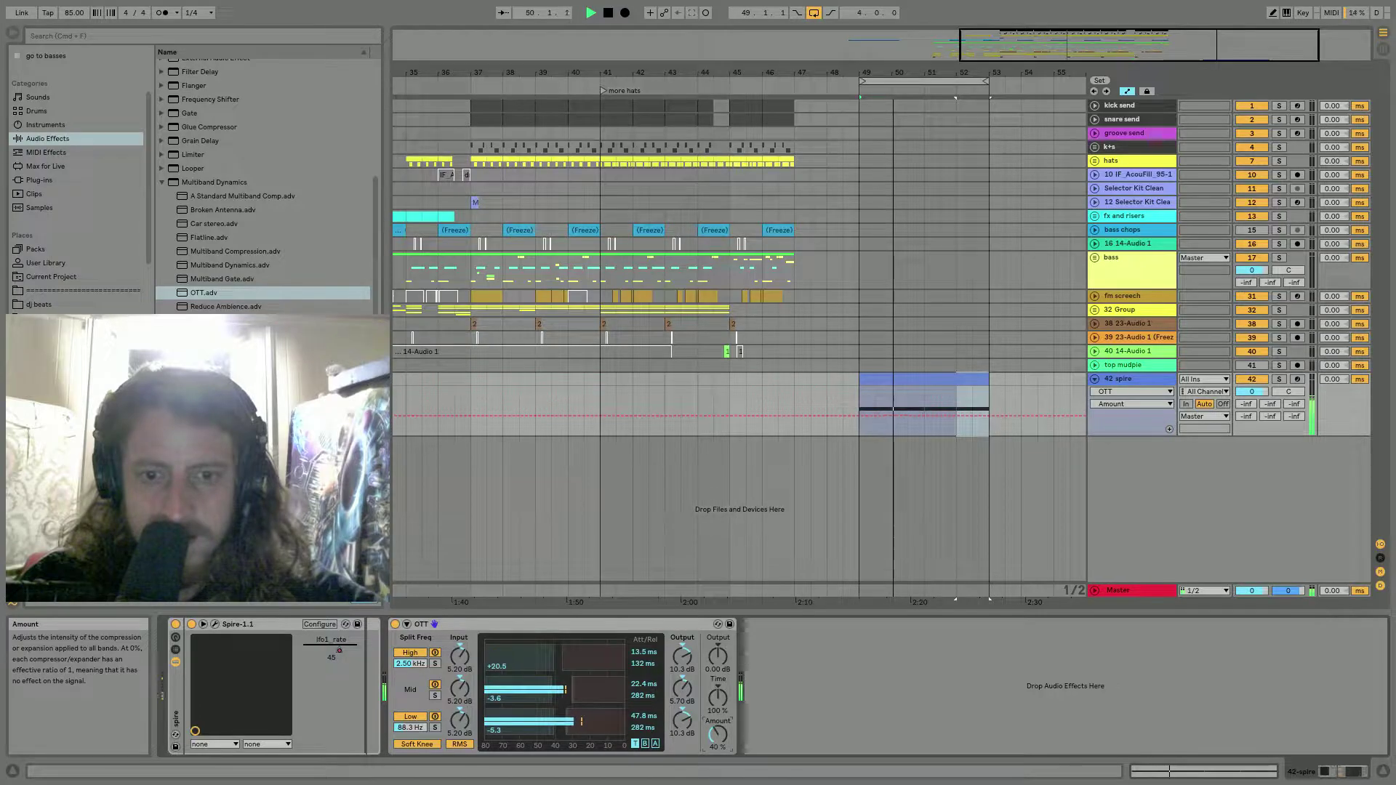
Add a Saturator after OTT, raise its drive to about 12.6 dB, and audition the loop.
left_click(162, 183)
key("space")
left_click(399, 471)
left_click_drag(399, 471, 855, 657)
key("space")
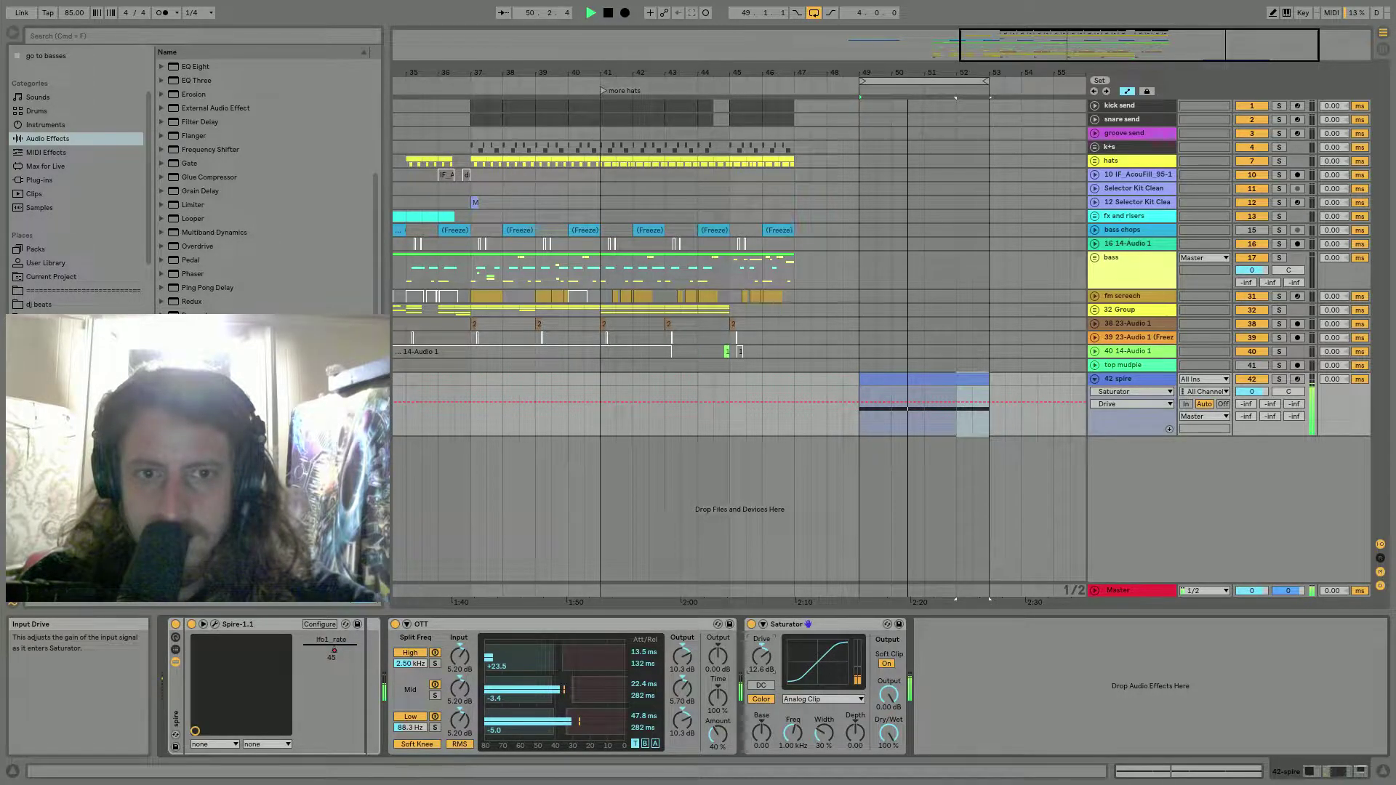
Set Spire's filter 2 to the infecto type in Notch mode and audition the result.
left_click(215, 624)
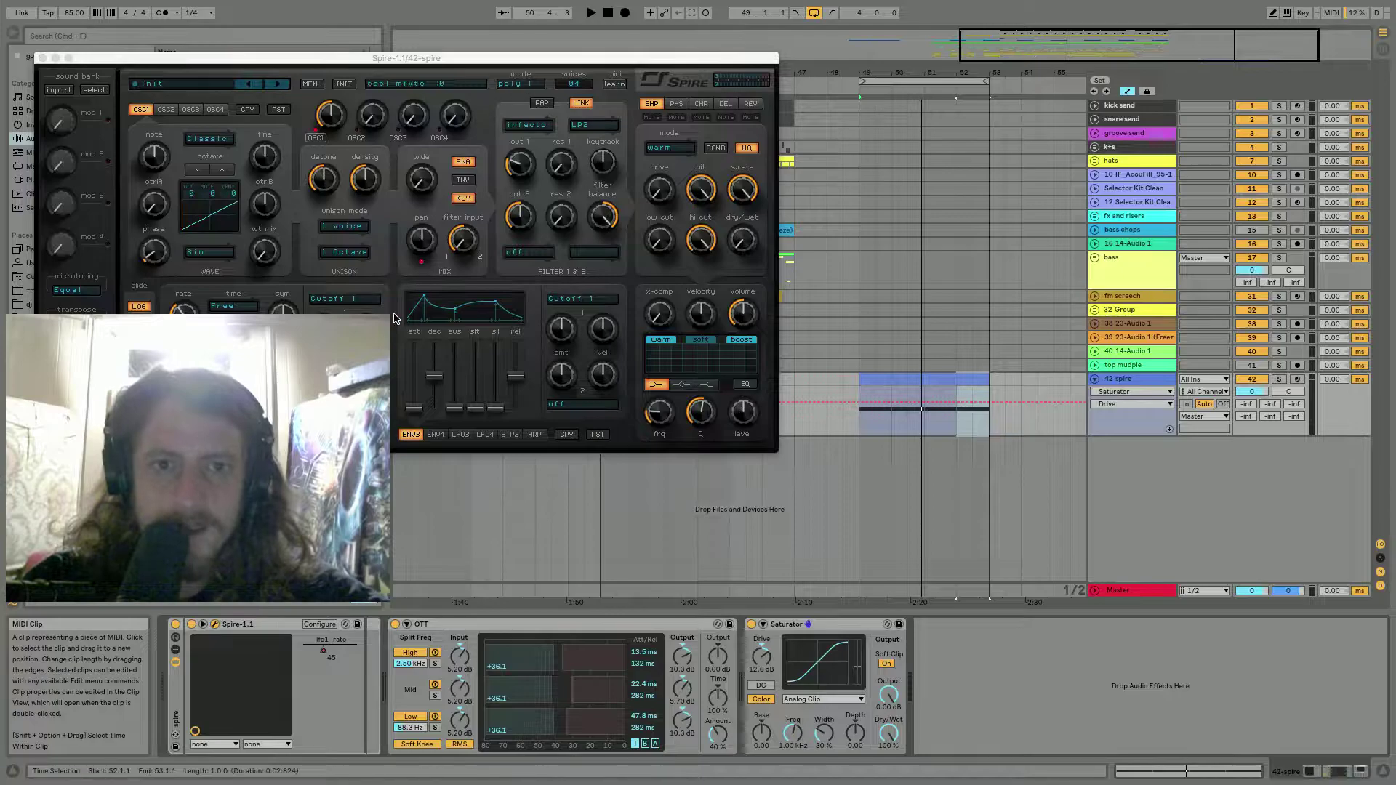
left_click(527, 253)
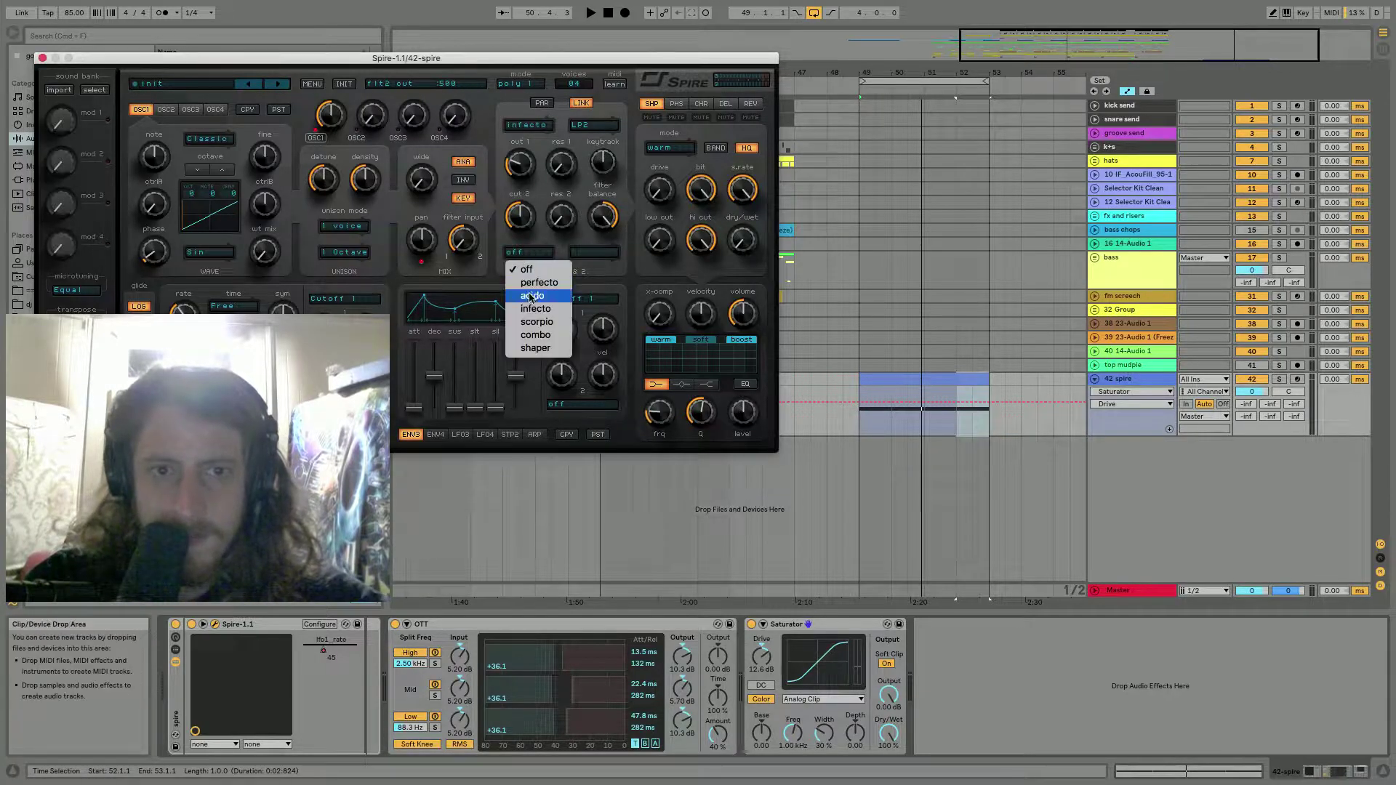
left_click(535, 308)
left_click(594, 252)
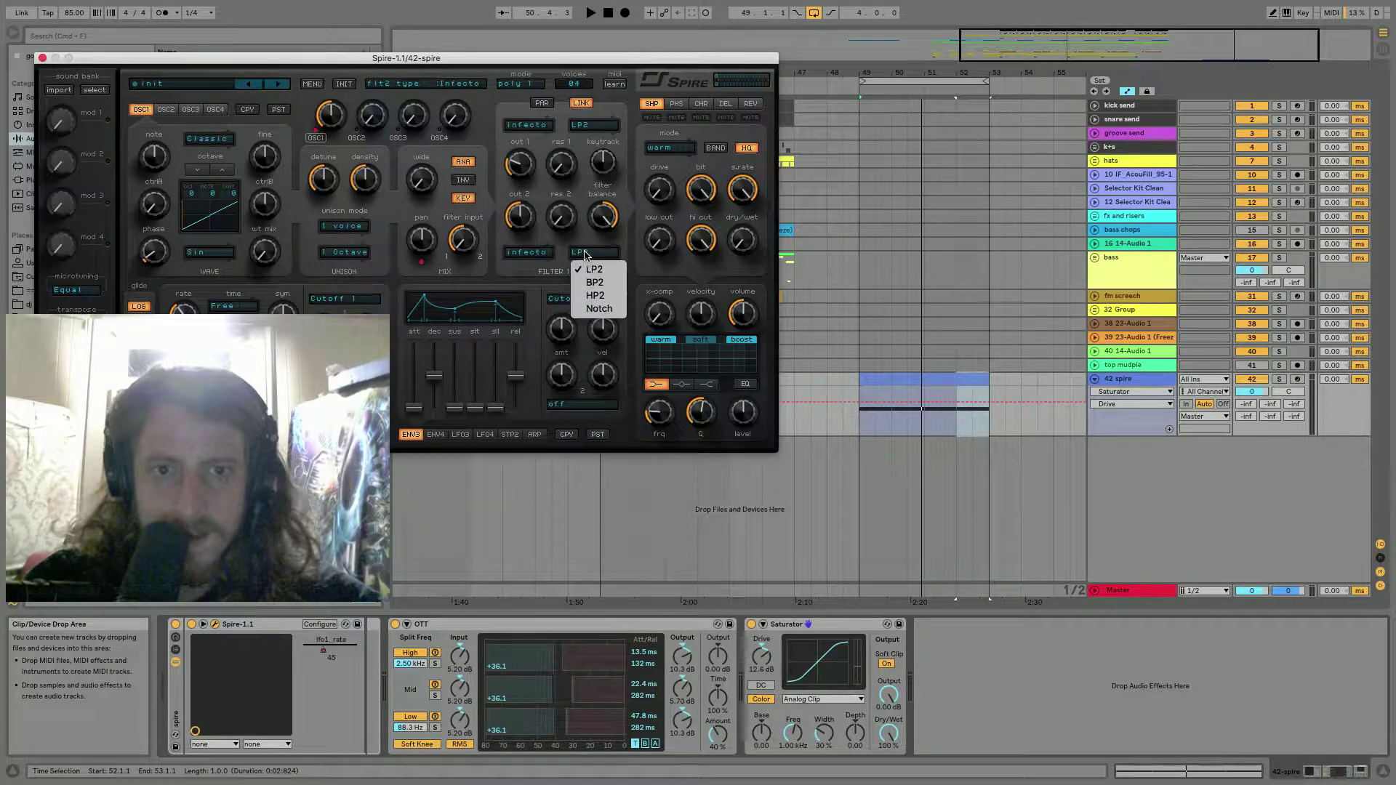
left_click(599, 308)
key("space")
key("space")
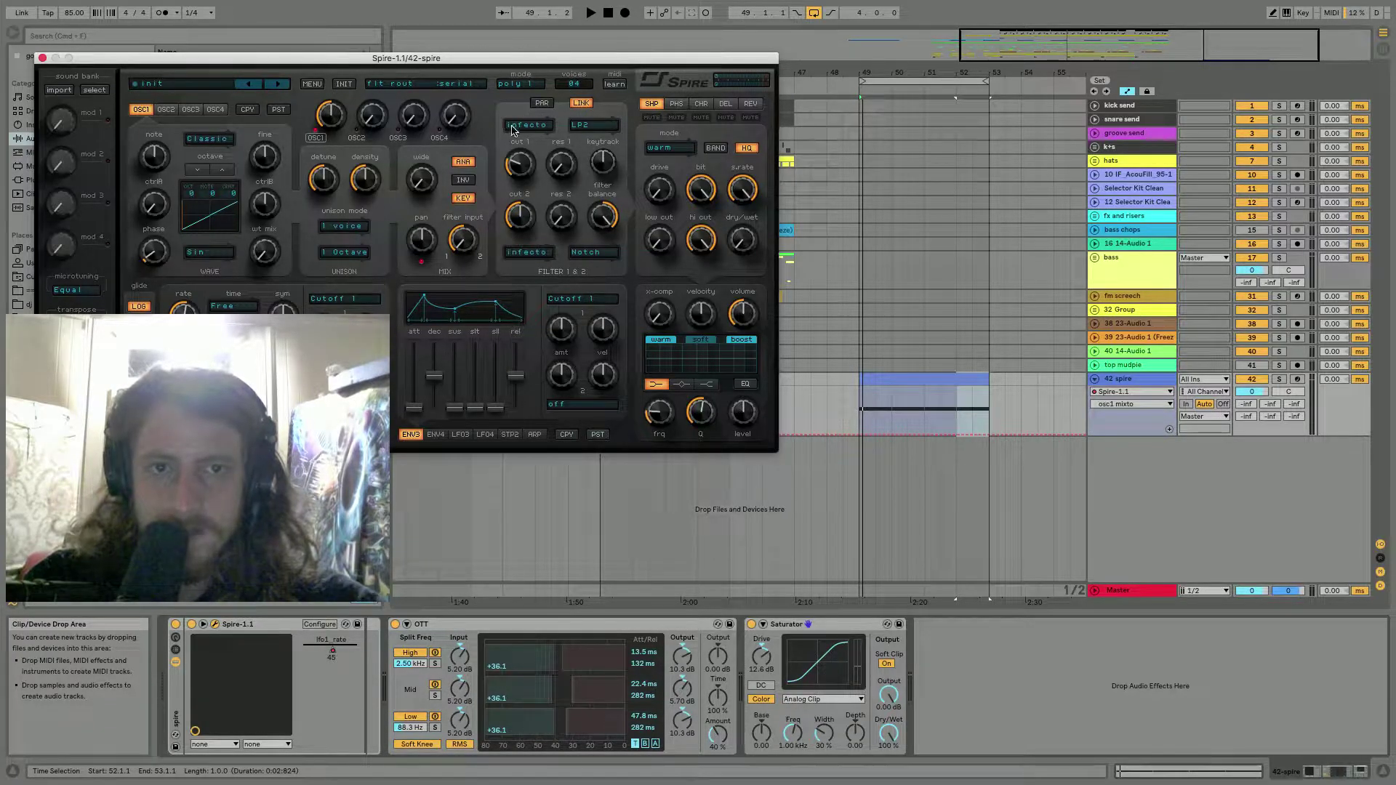
Try parallel filter routing while raising filter 2's cutoff.
left_click_drag(472, 168, 468, 313)
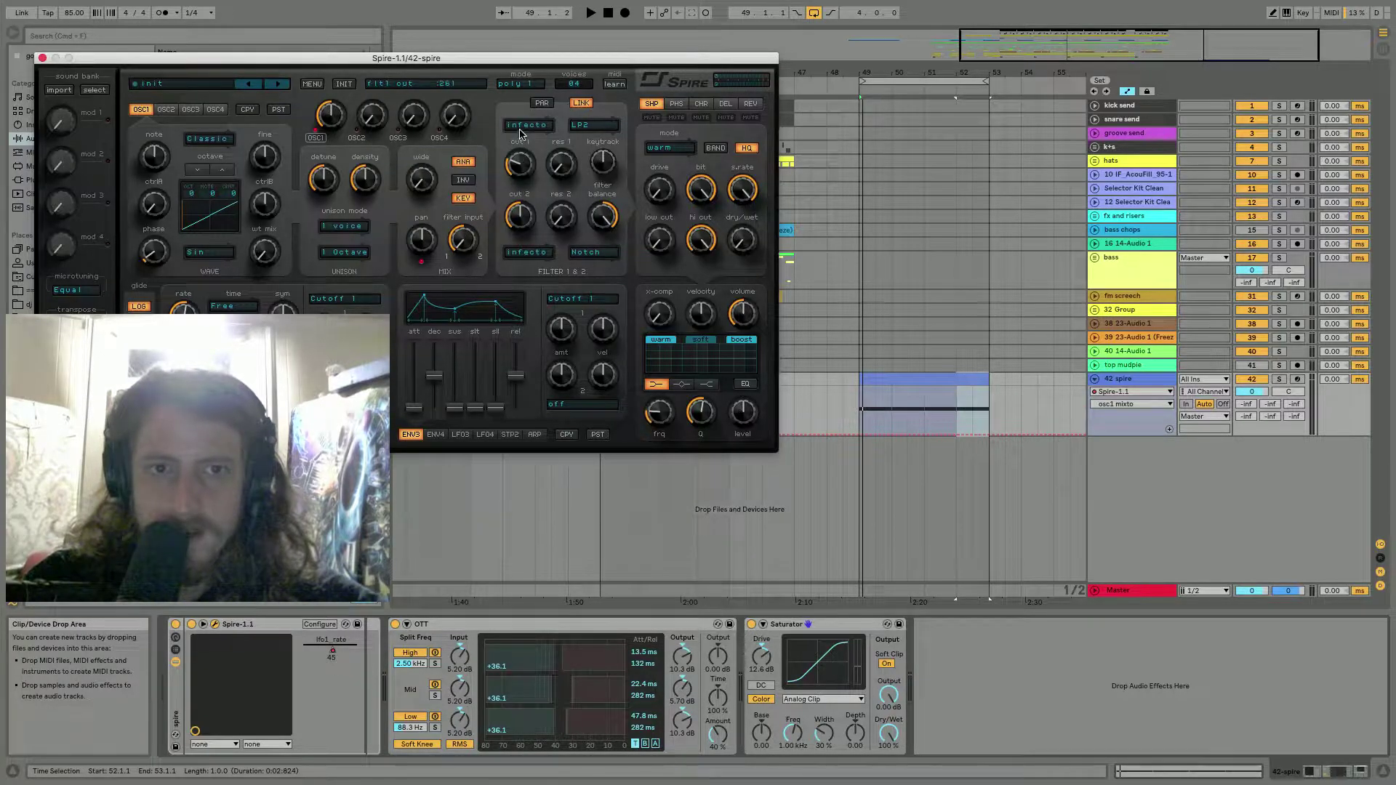
left_click_drag(459, 214, 463, 167)
left_click(546, 107)
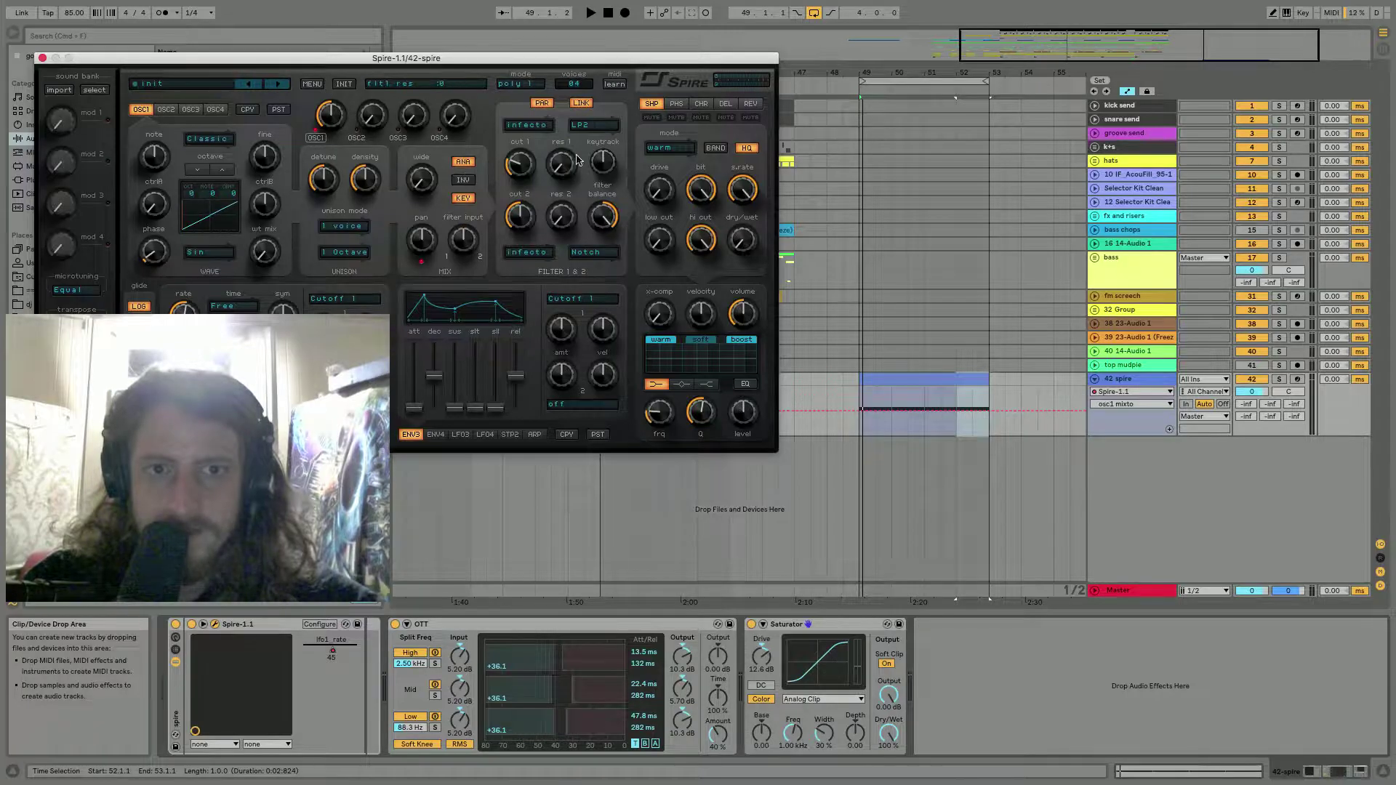
key("space")
left_click_drag(523, 217, 525, 185)
key("space")
Lower the filter balance and filter 2's cutoff while auditioning, and return the filters to serial routing.
left_click(602, 217)
left_click_drag(604, 216, 610, 288)
key("space")
left_click_drag(522, 217, 485, 346)
key("space")
left_click(538, 104)
Raise the filter balance toward filter 2 and readjust filter 2's cutoff while auditioning the loop.
key("space")
key("space")
key("space")
left_click_drag(520, 218, 531, 245)
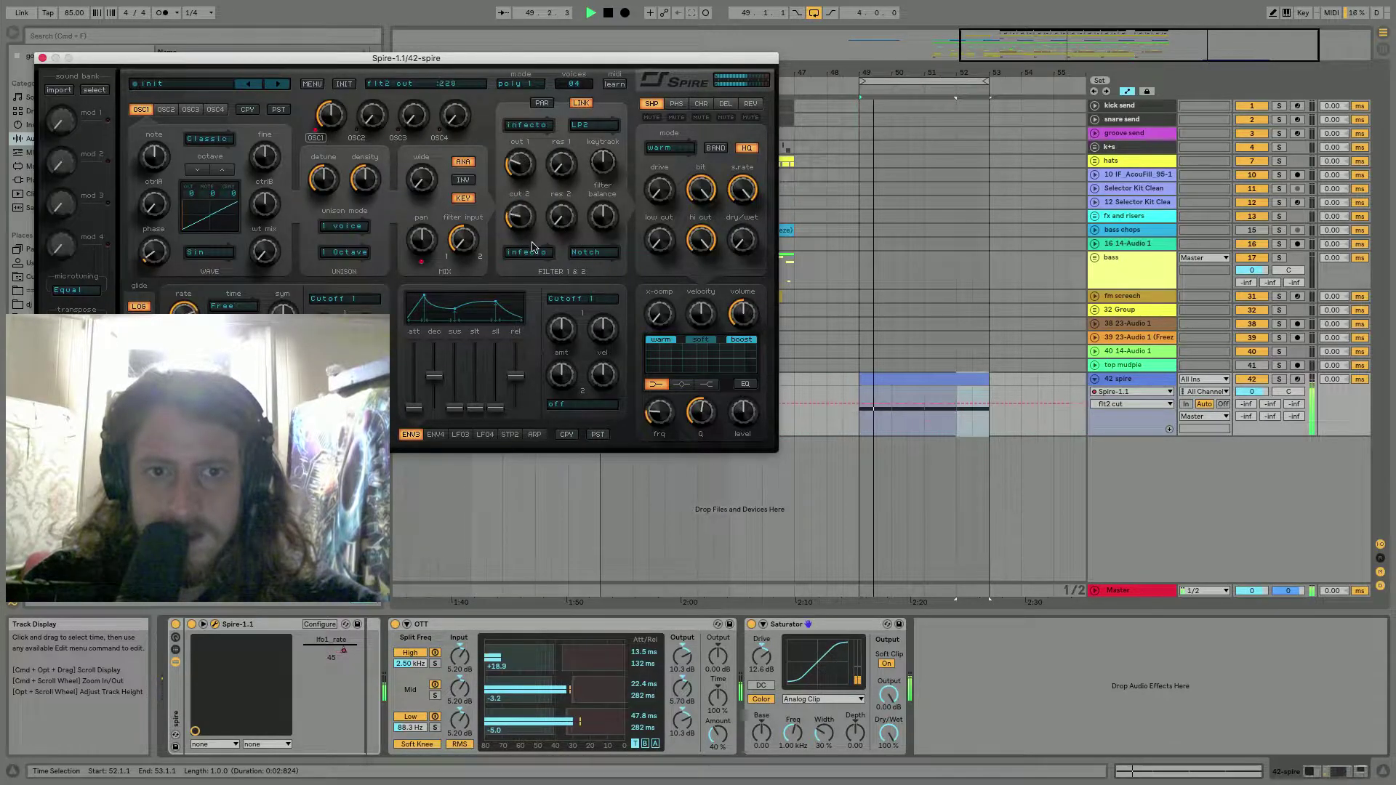
left_click_drag(603, 217, 604, 153)
key("space")
key("space")
left_click_drag(520, 218, 526, 160)
key("space")
key("space")
key("space")
key("space")
key("space")
Assign LFO 1's second modulation slot to Cutoff 2, give it an amount, and raise filter 2's resonance to 373.
left_click(345, 404)
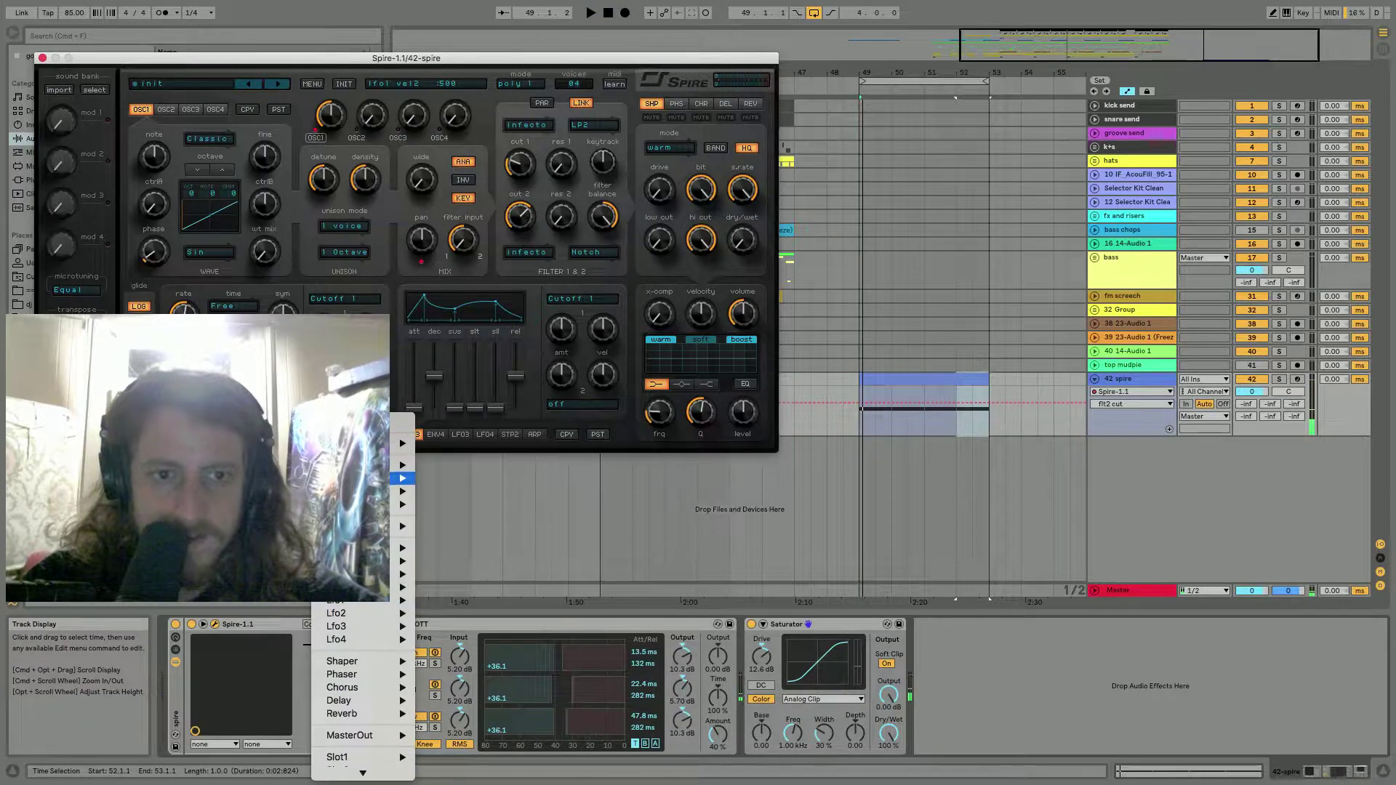
mouse_move(400, 527)
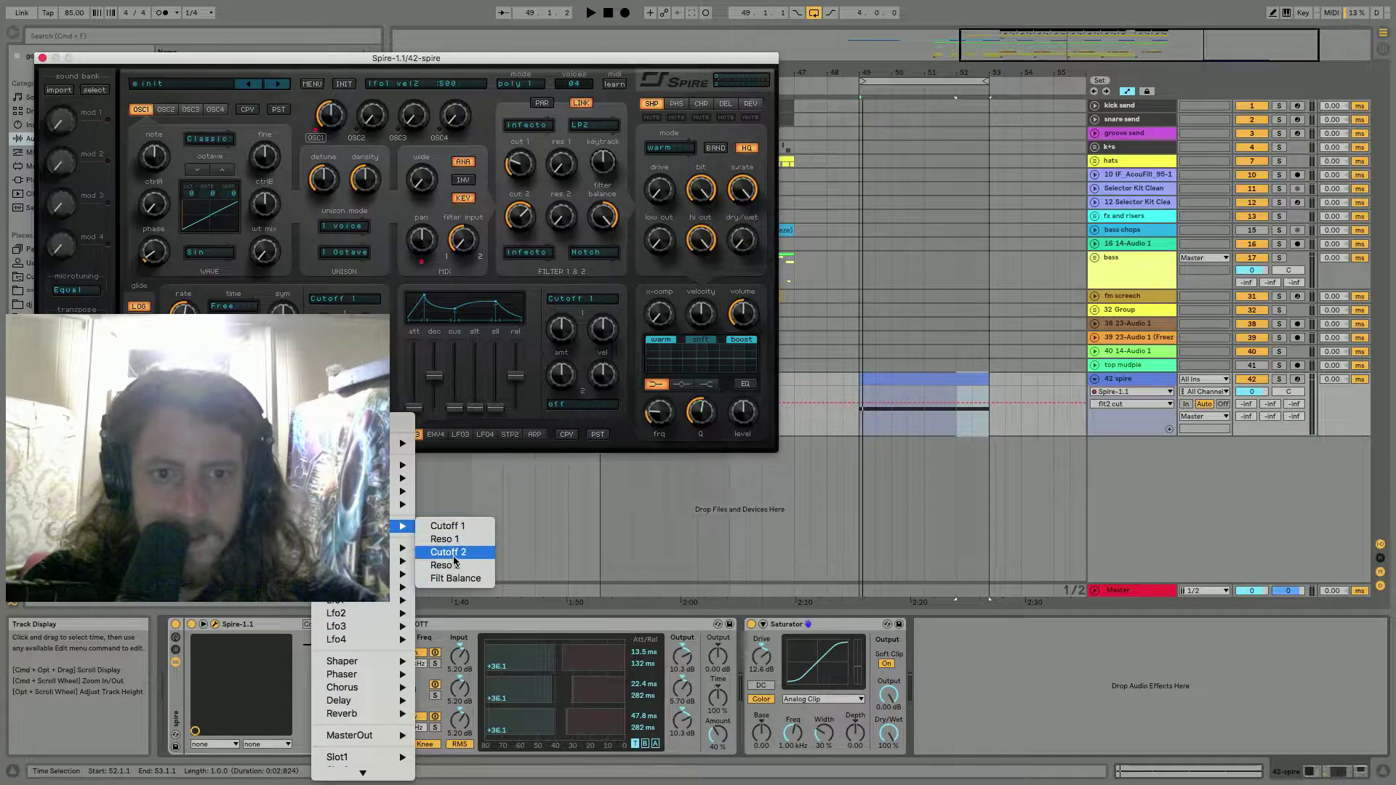
left_click(450, 553)
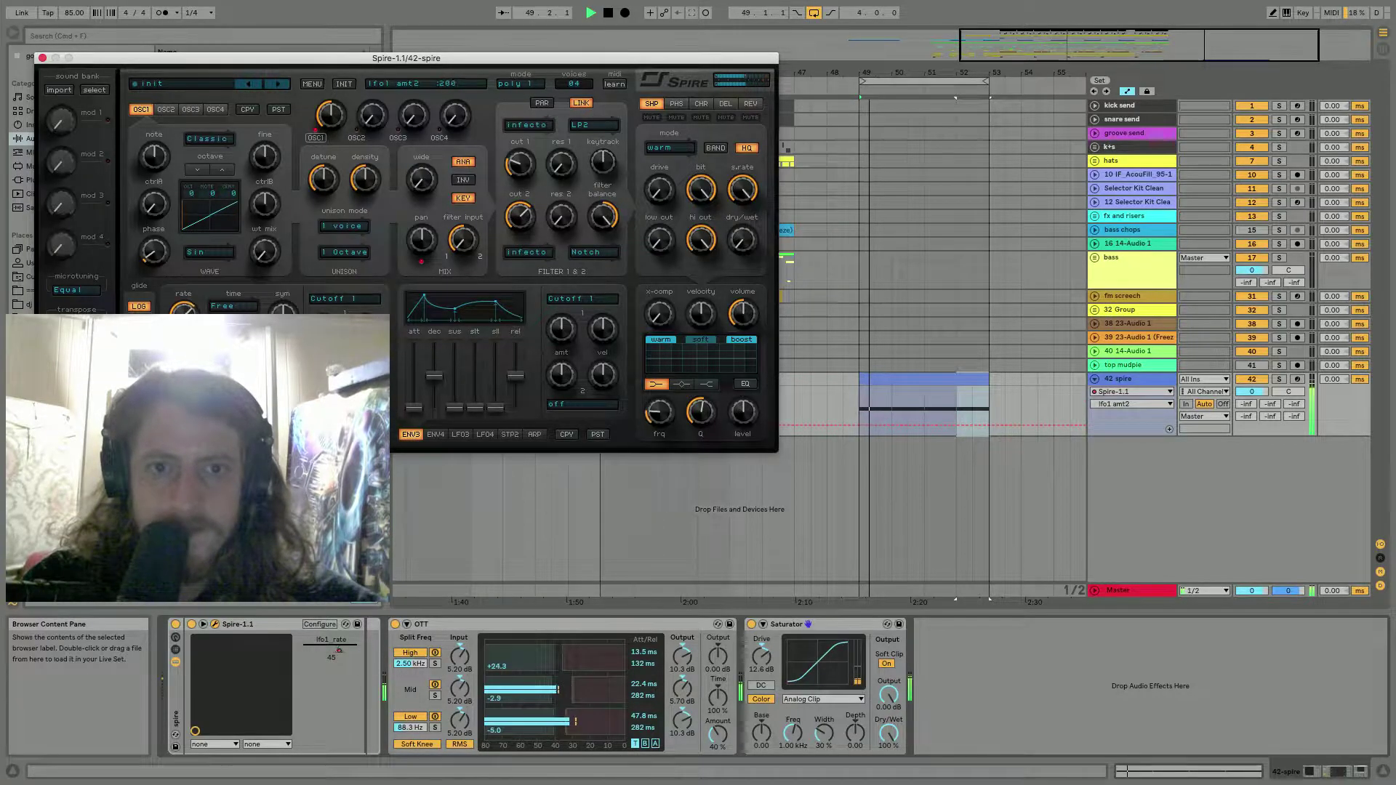
left_click_drag(550, 223, 556, 180)
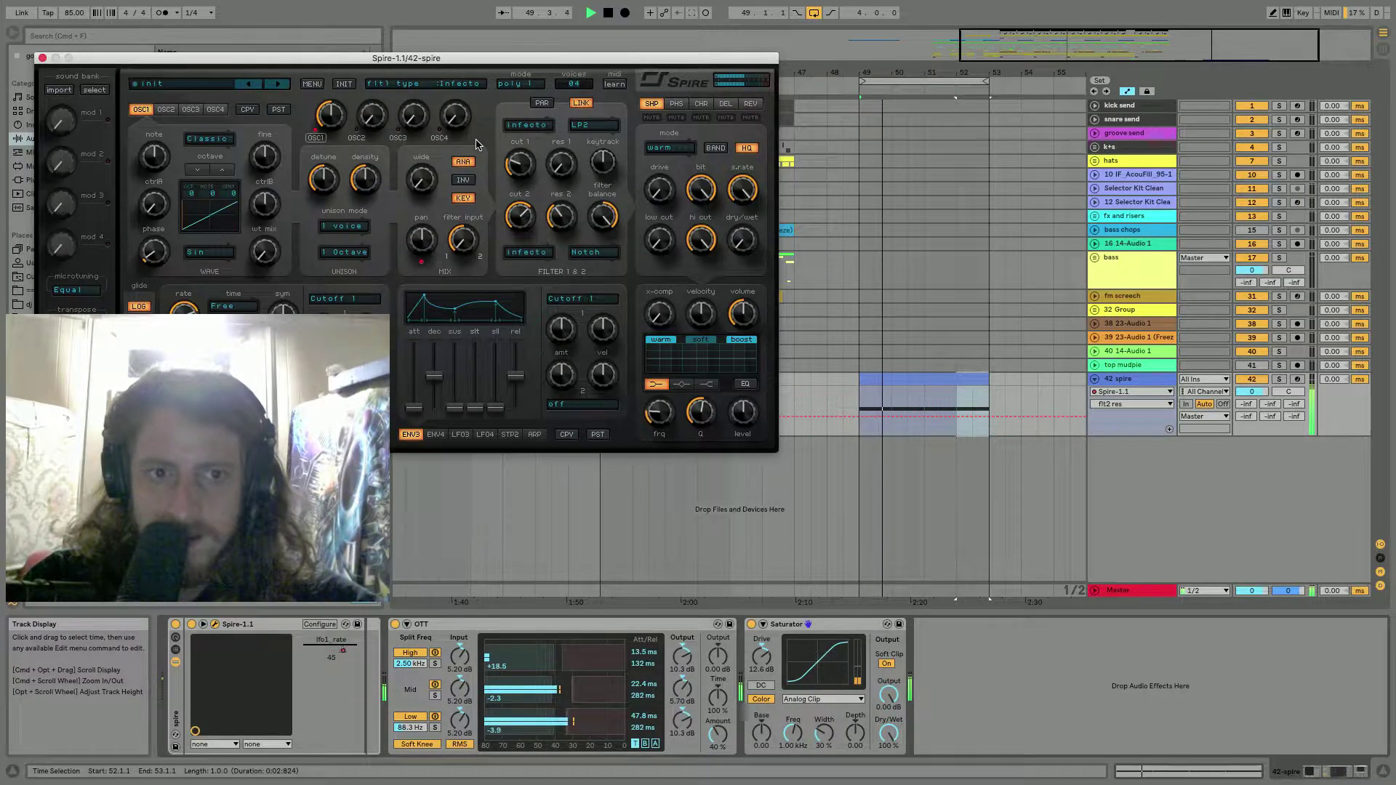
Insert the Neutron Eq rack between OTT and Saturator on the 42 spire track.
left_click(42, 58)
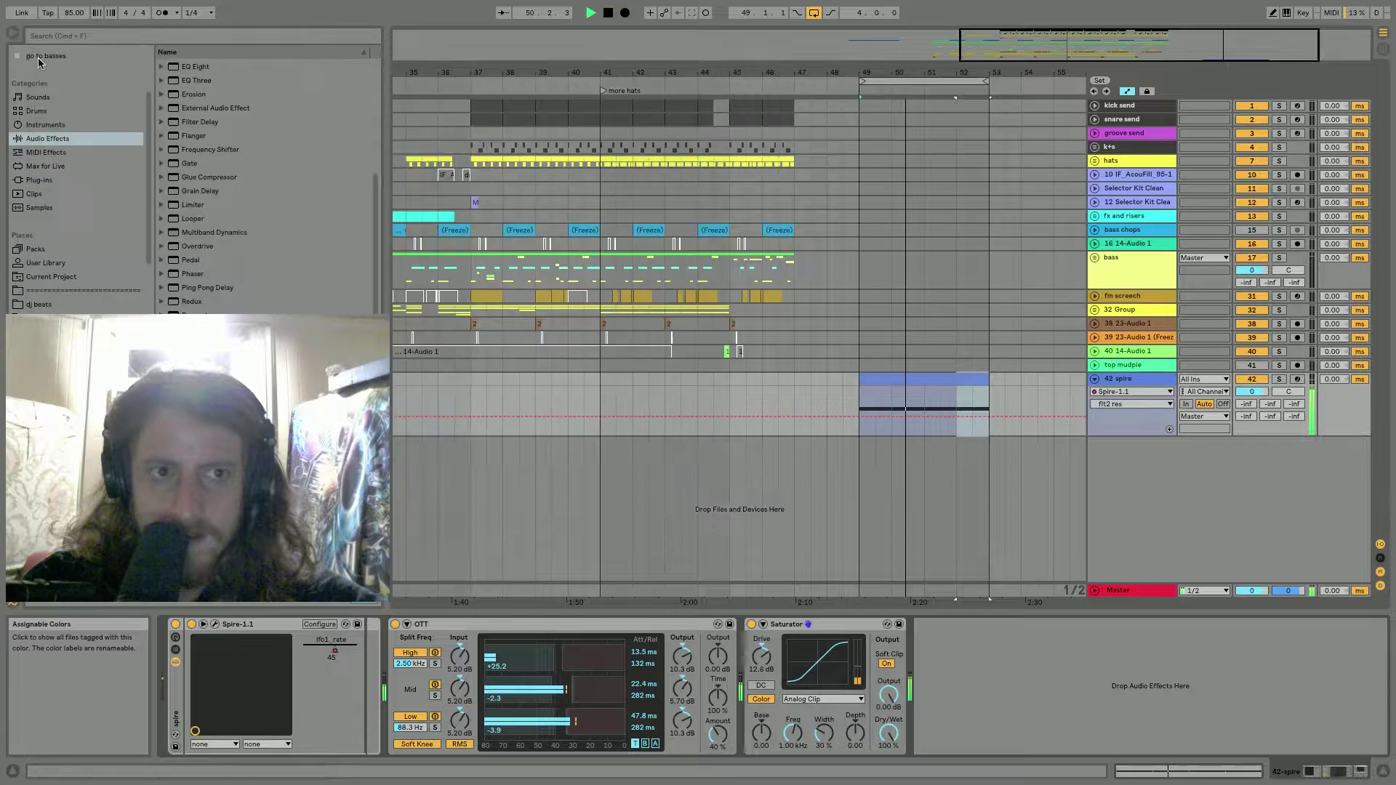
left_click(51, 346)
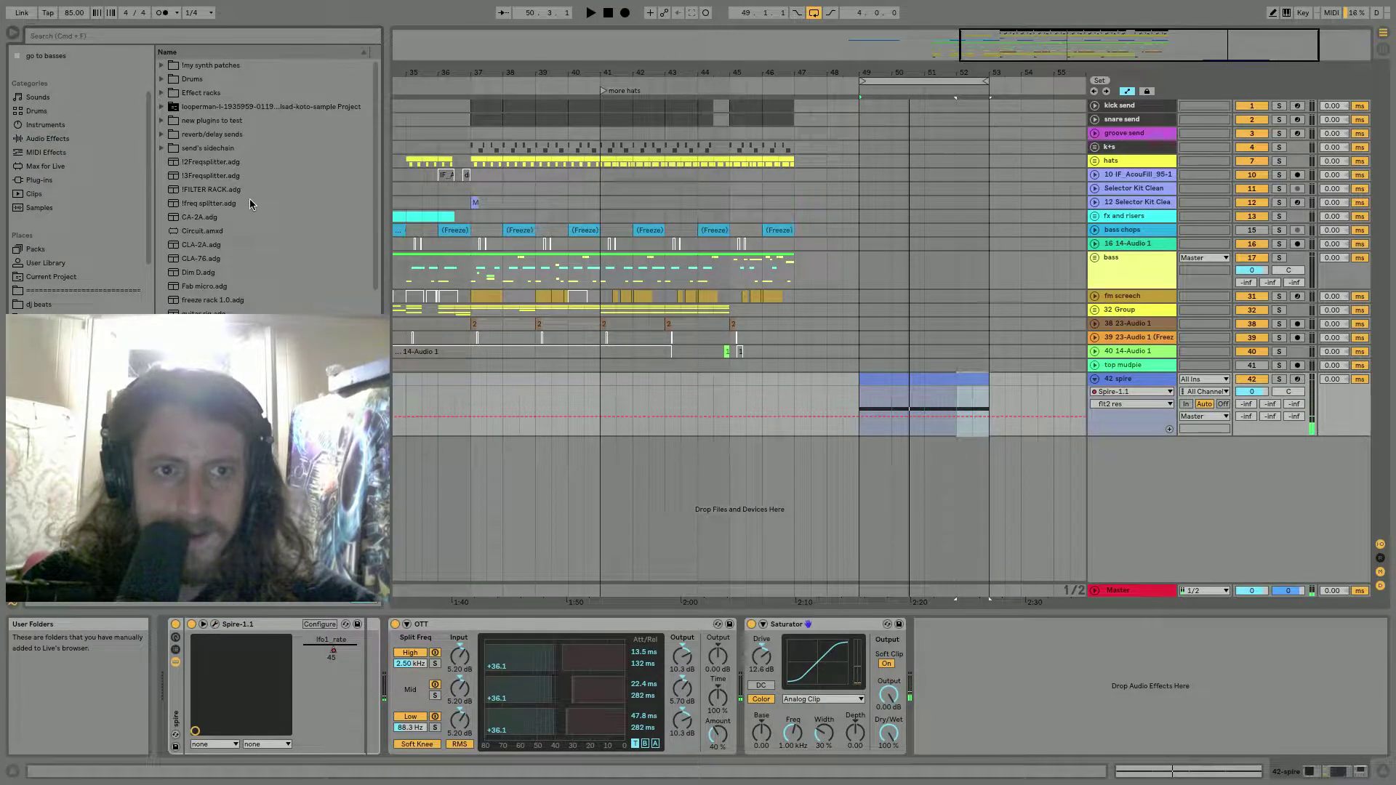
scroll(223, 304, "down", 3)
scroll(223, 303, "down", 2)
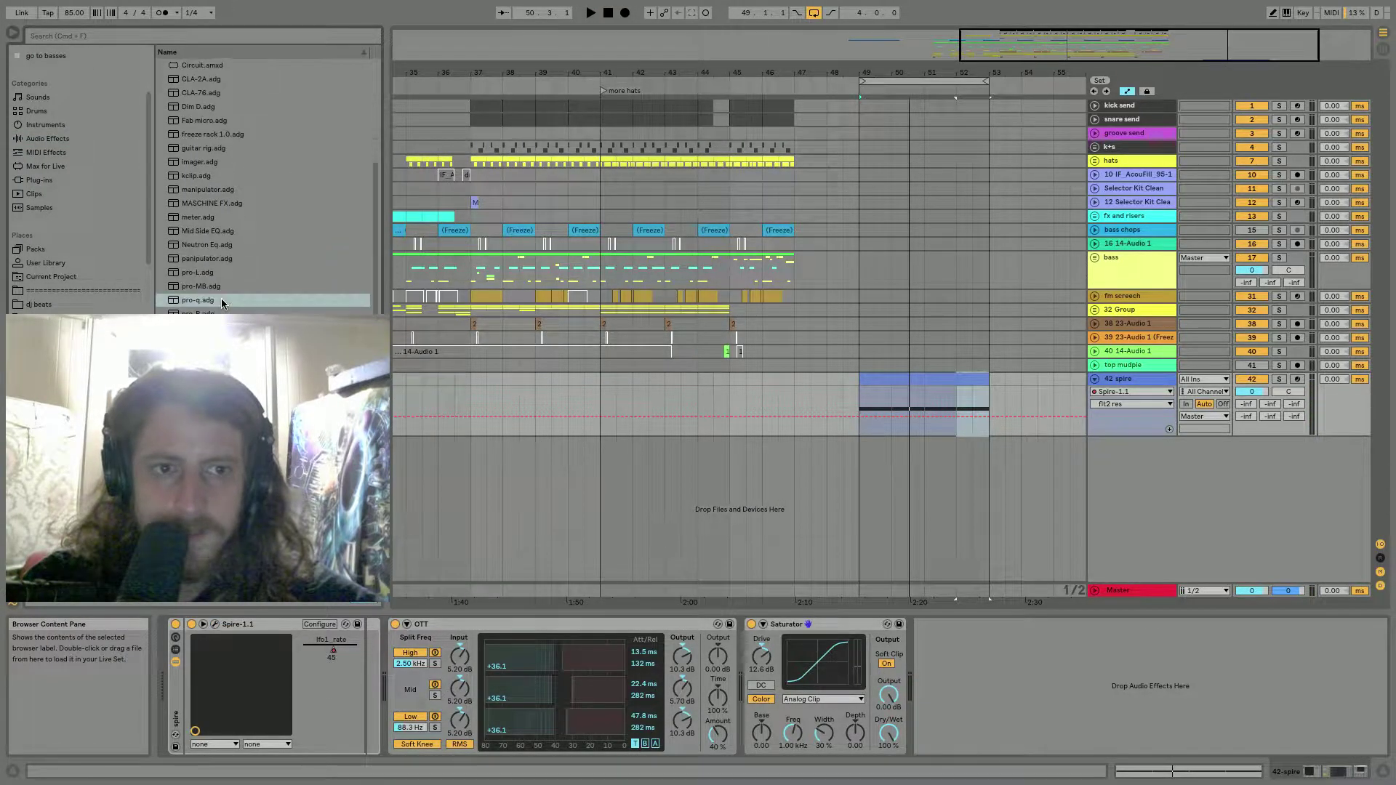
left_click(197, 244)
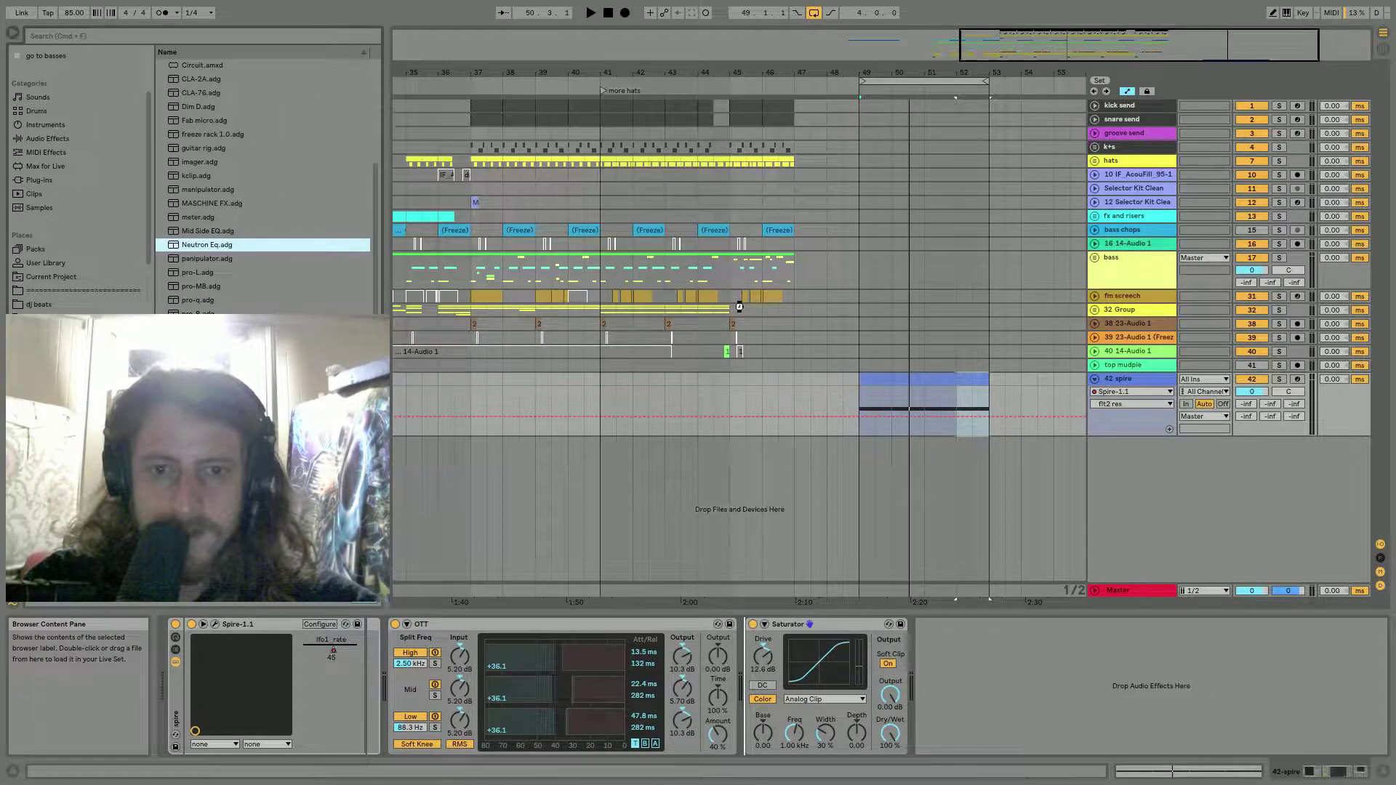
Boost the high shelf in Neutron Equalizer while auditioning the loop.
key("space")
left_click_drag(512, 213, 329, 207)
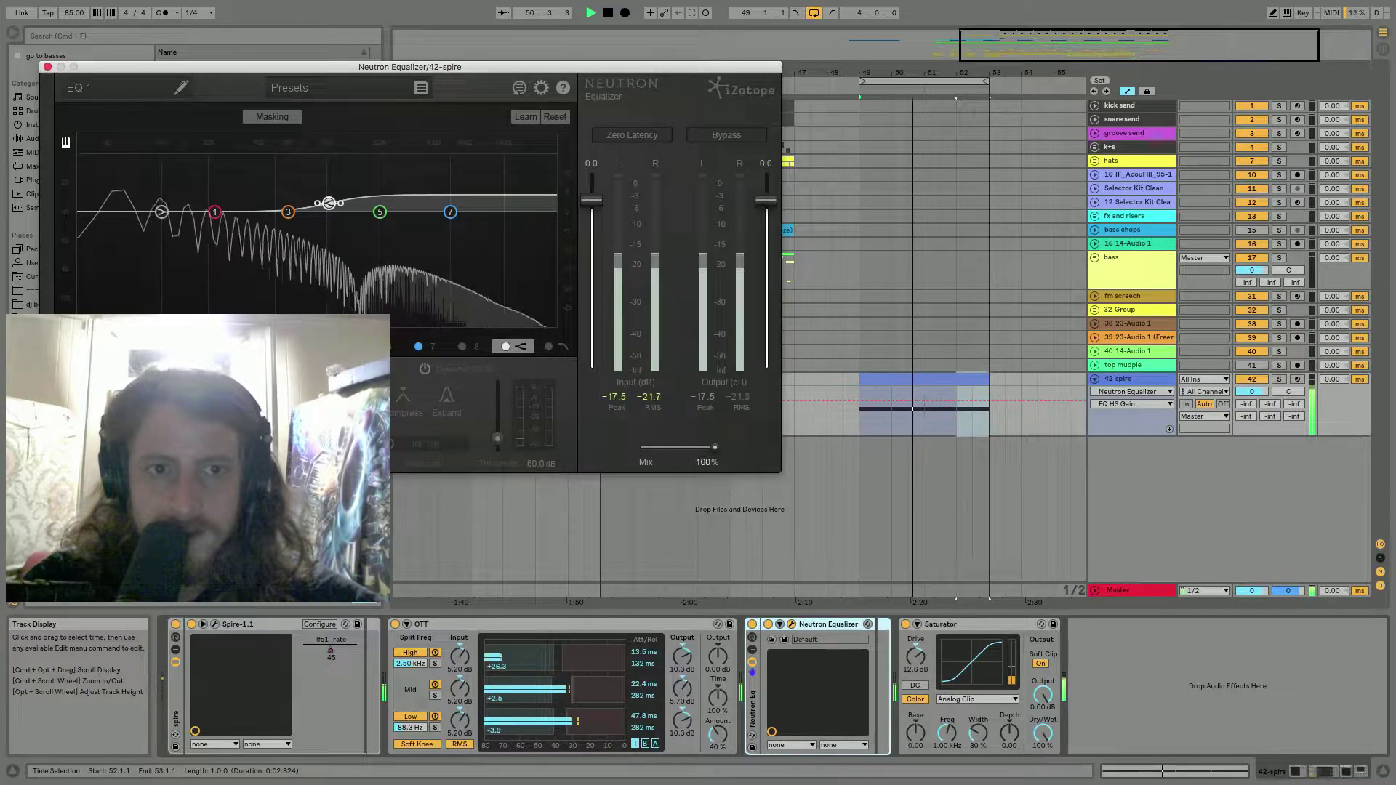
key("space")
Set the amount of LFO 1's second modulation slot in Spire to 0.
left_click(215, 624)
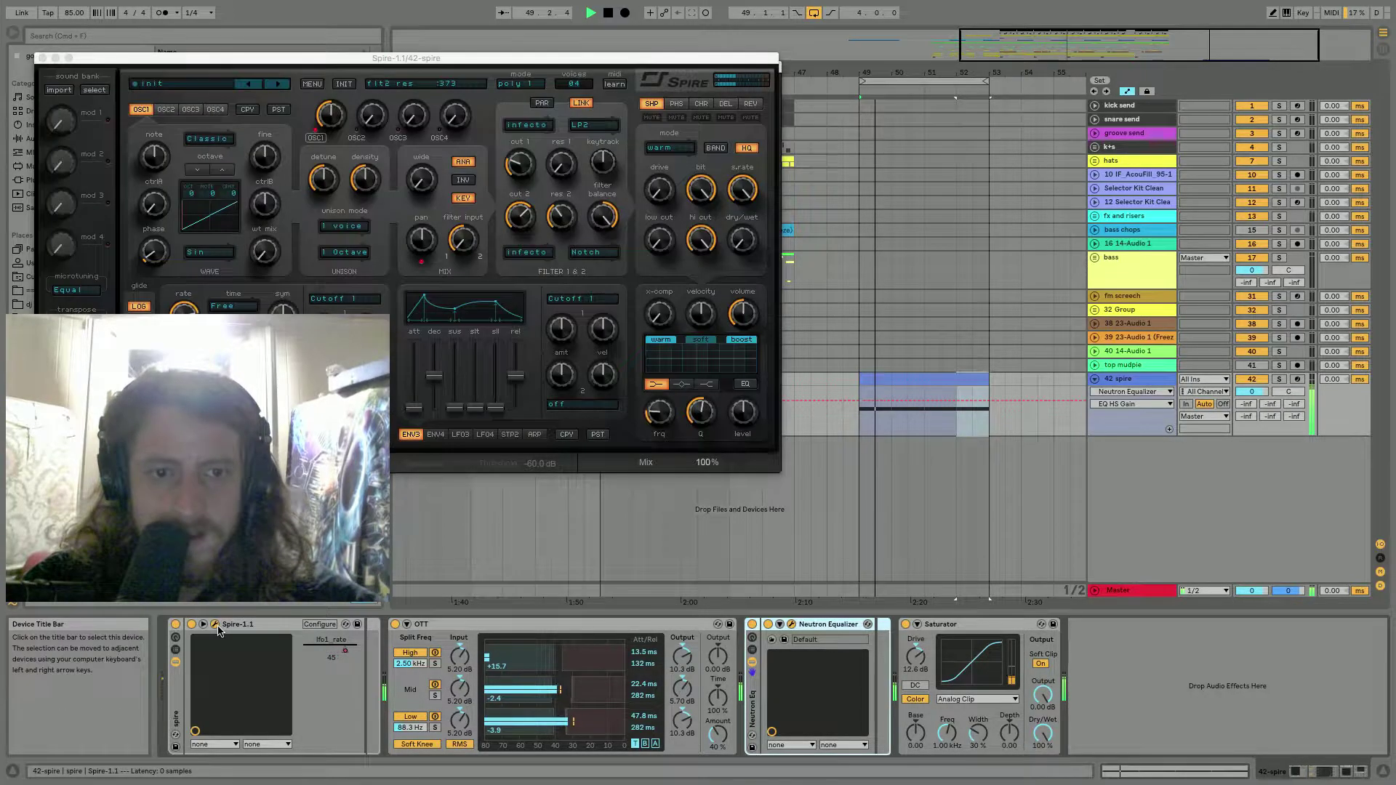
left_click(323, 375)
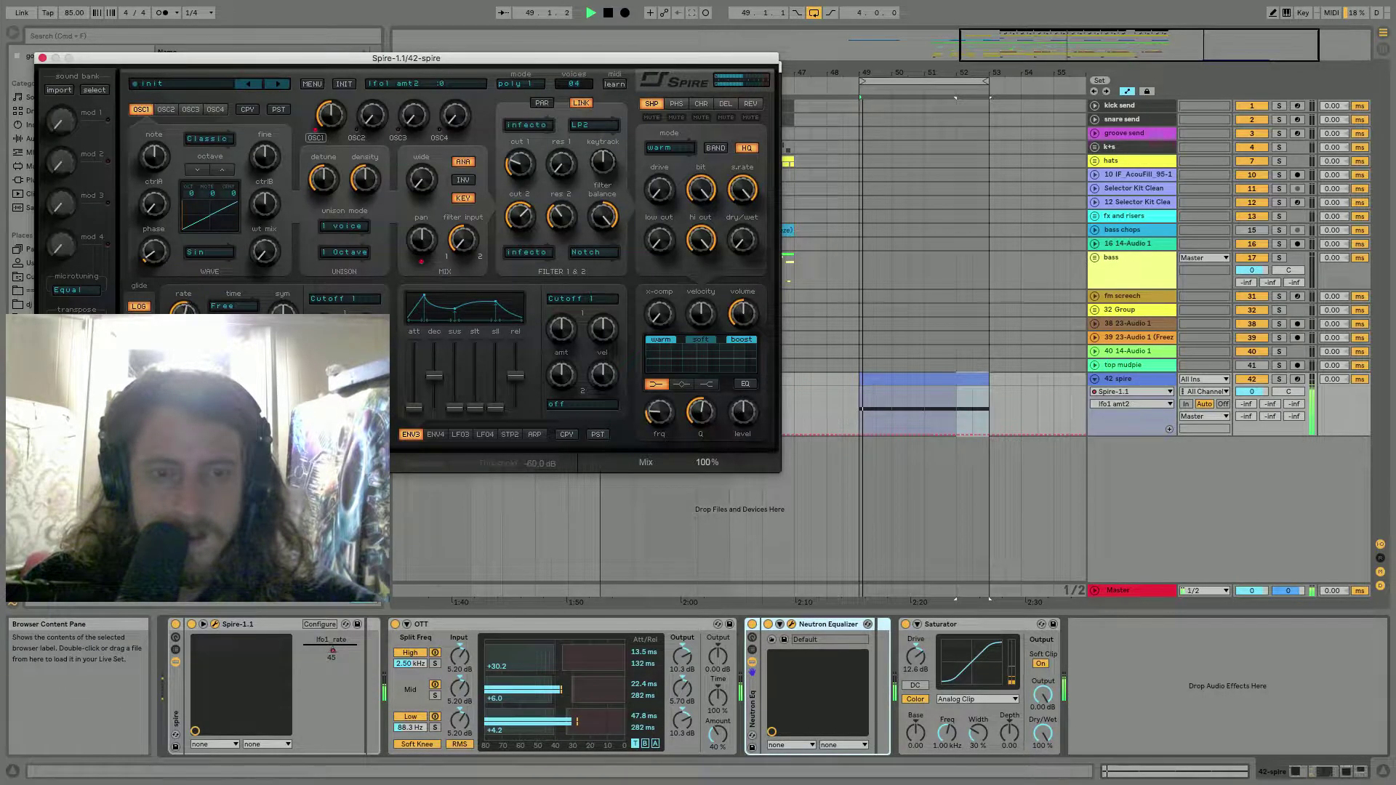
key("space")
Readjust Neutron Equalizer's high shelf to about 986 Hz with a boost of about 2.6 dB while auditioning.
left_click(794, 630)
key("space")
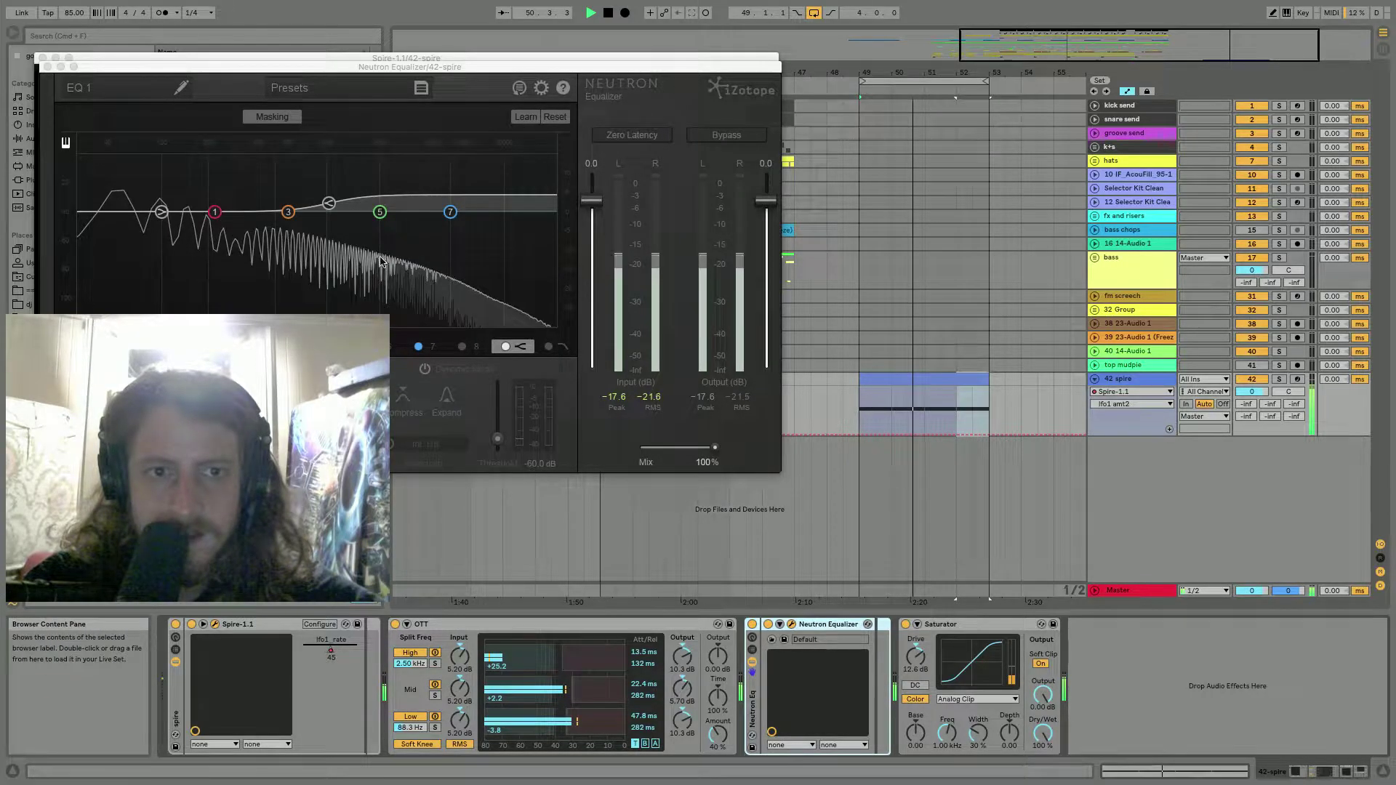
left_click(332, 208)
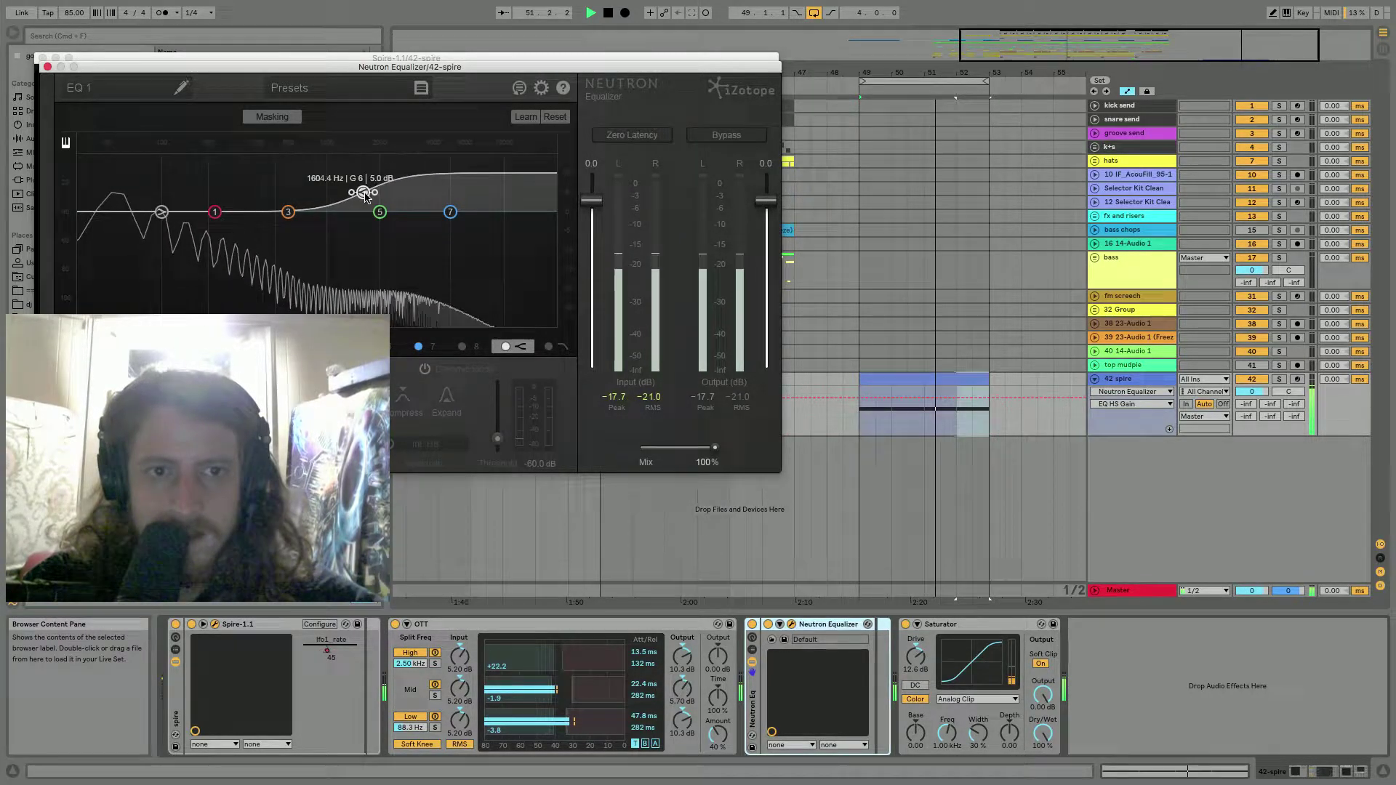
key("space")
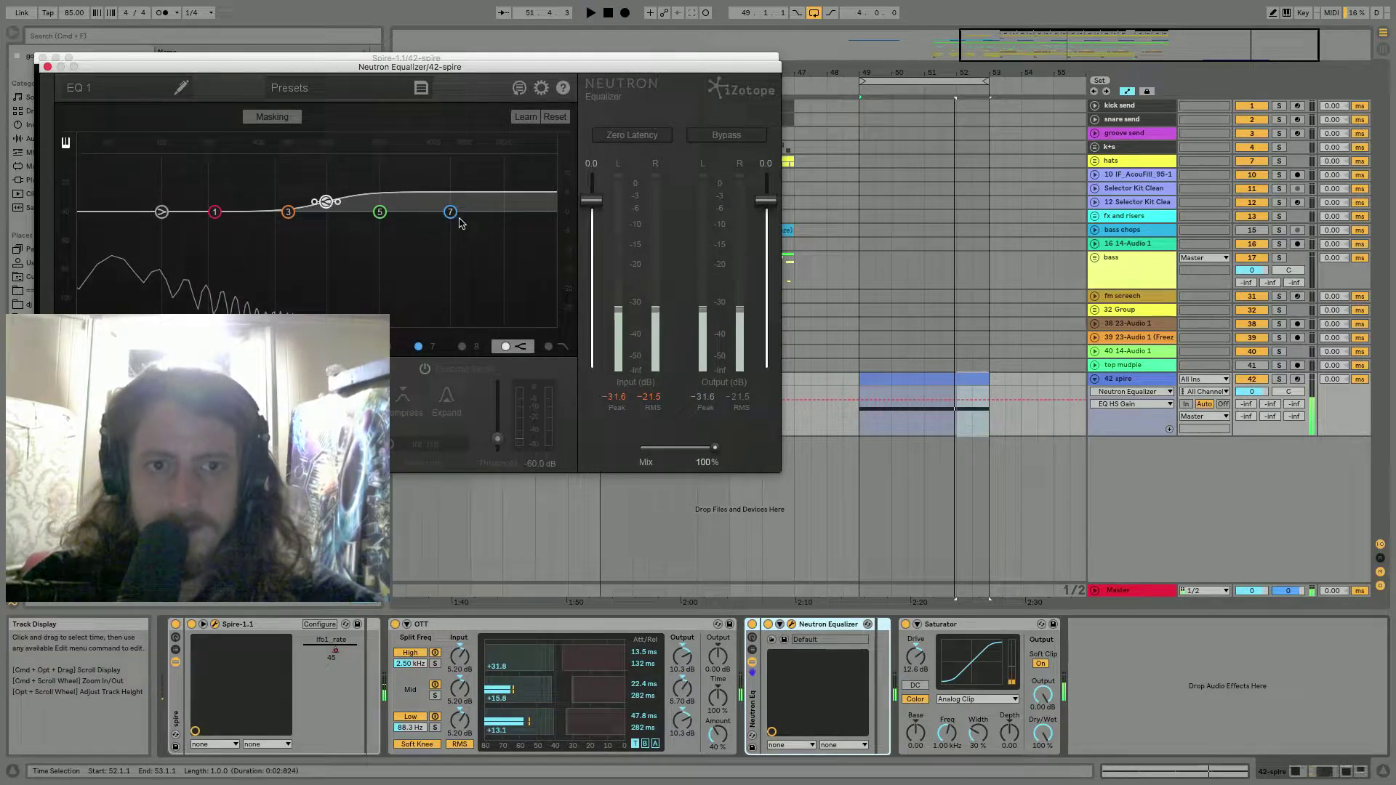
Enable Neutron Equalizer's high-cut filter and lower its frequency to roll off the top end.
left_click(440, 344)
left_click(549, 347)
key("space")
left_click_drag(542, 212, 473, 216)
left_click(325, 204)
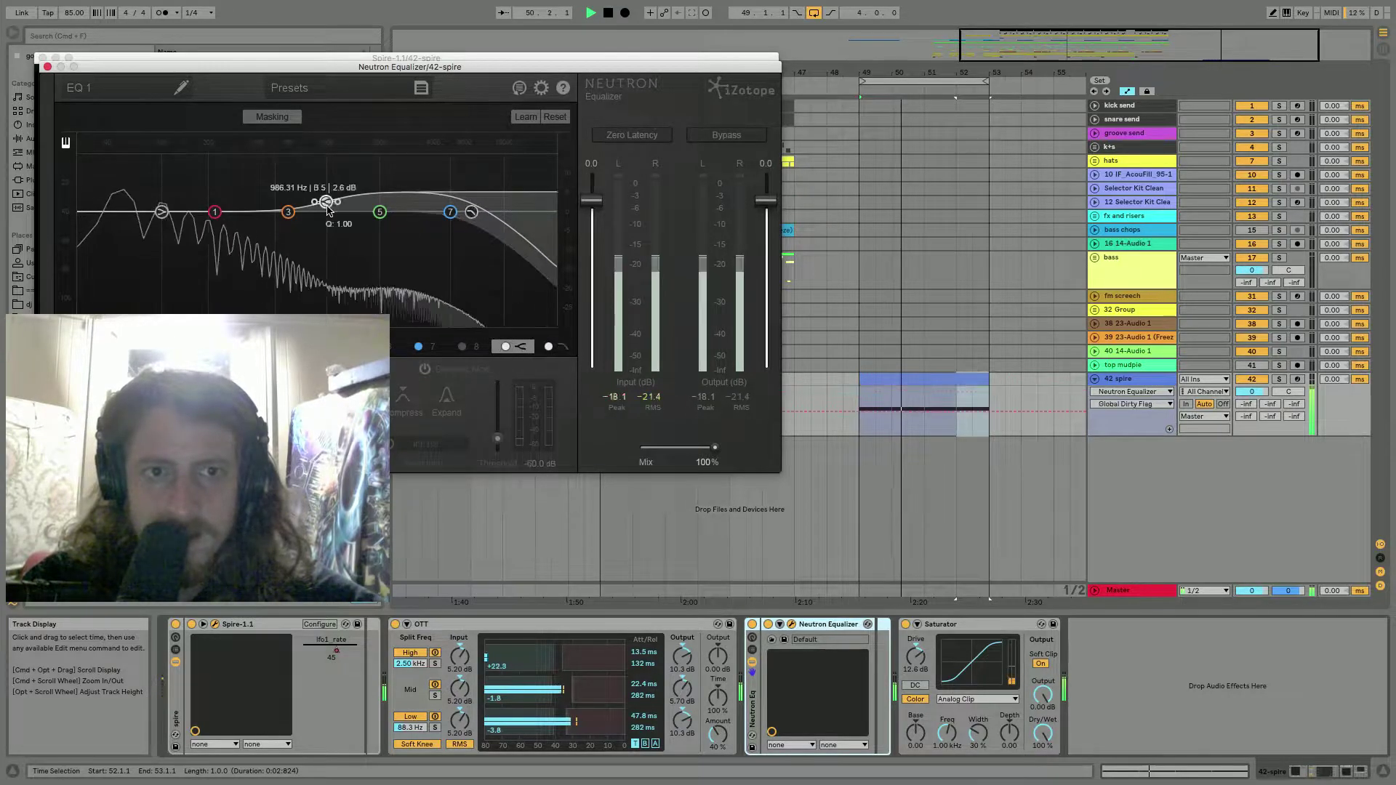
Boost the low shelf about 1.3 dB at about 228 Hz and make a deep, narrow band 3 cut just below it.
left_click_drag(167, 215, 234, 200)
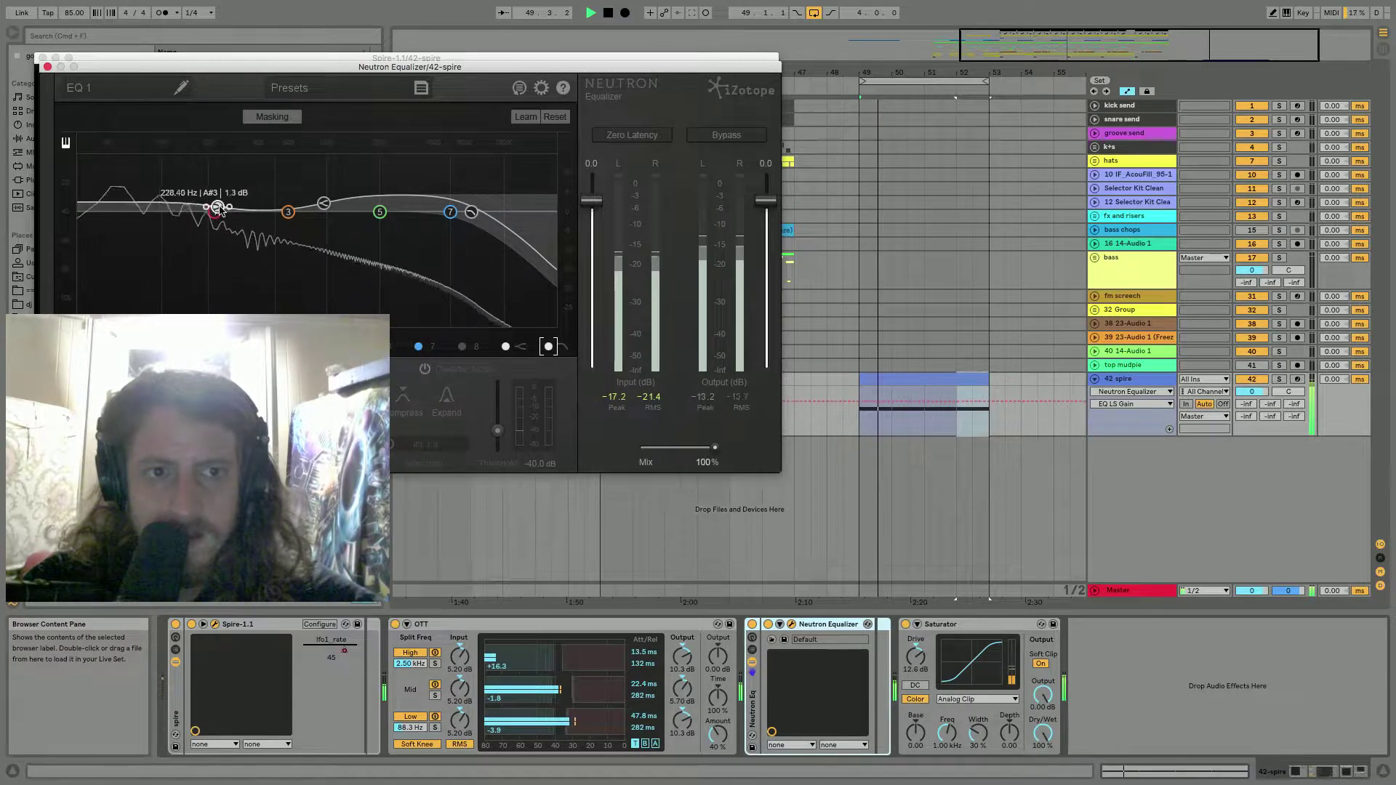
mouse_move(175, 290)
left_mouse_down()
mouse_move(146, 288)
mouse_move(255, 289)
mouse_move(167, 293)
mouse_move(209, 292)
mouse_move(193, 288)
left_mouse_up()
key("space")
key("space")
key("space")
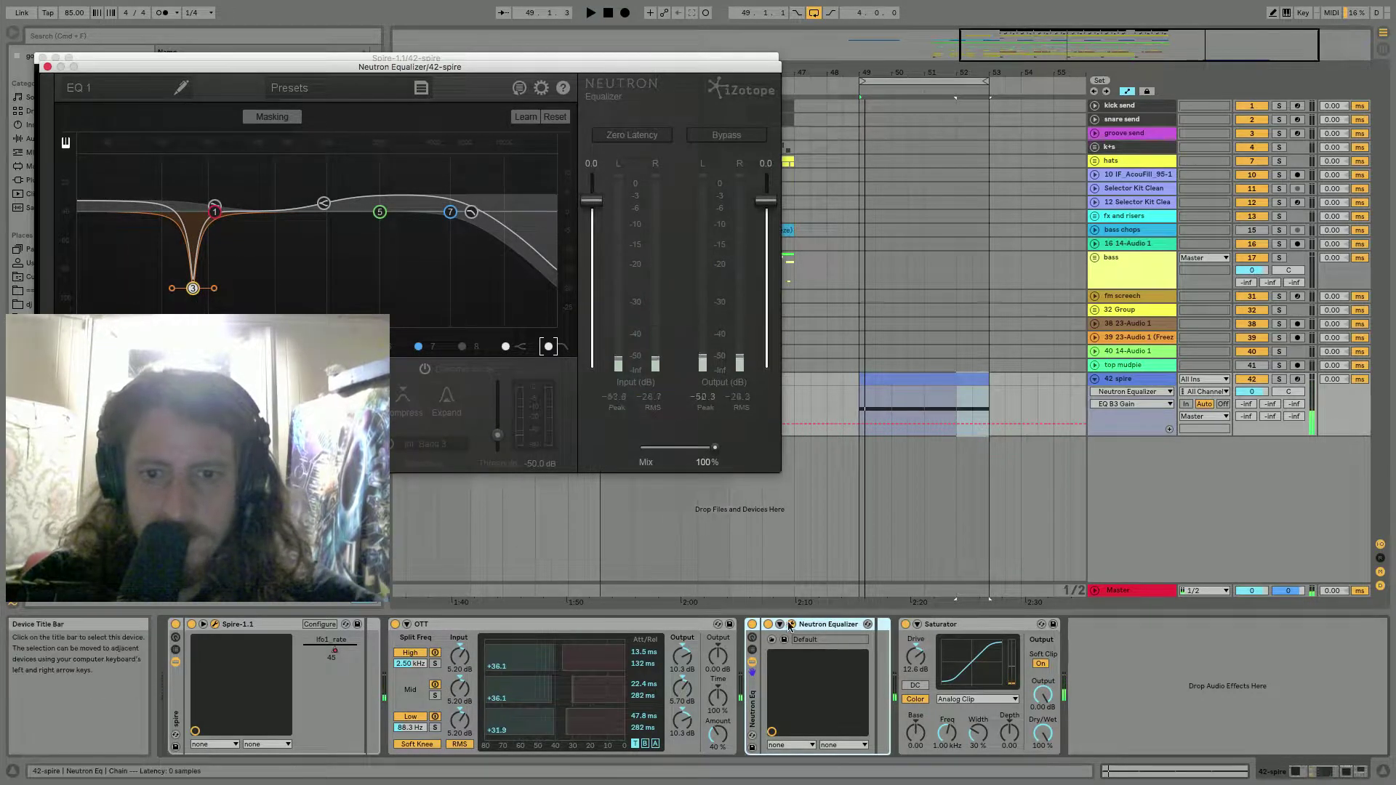
Start parameter configuration on the Neutron Equalizer device and expose band 3's frequency, moving the cut to about 210 Hz.
left_click(830, 625)
left_click(905, 625)
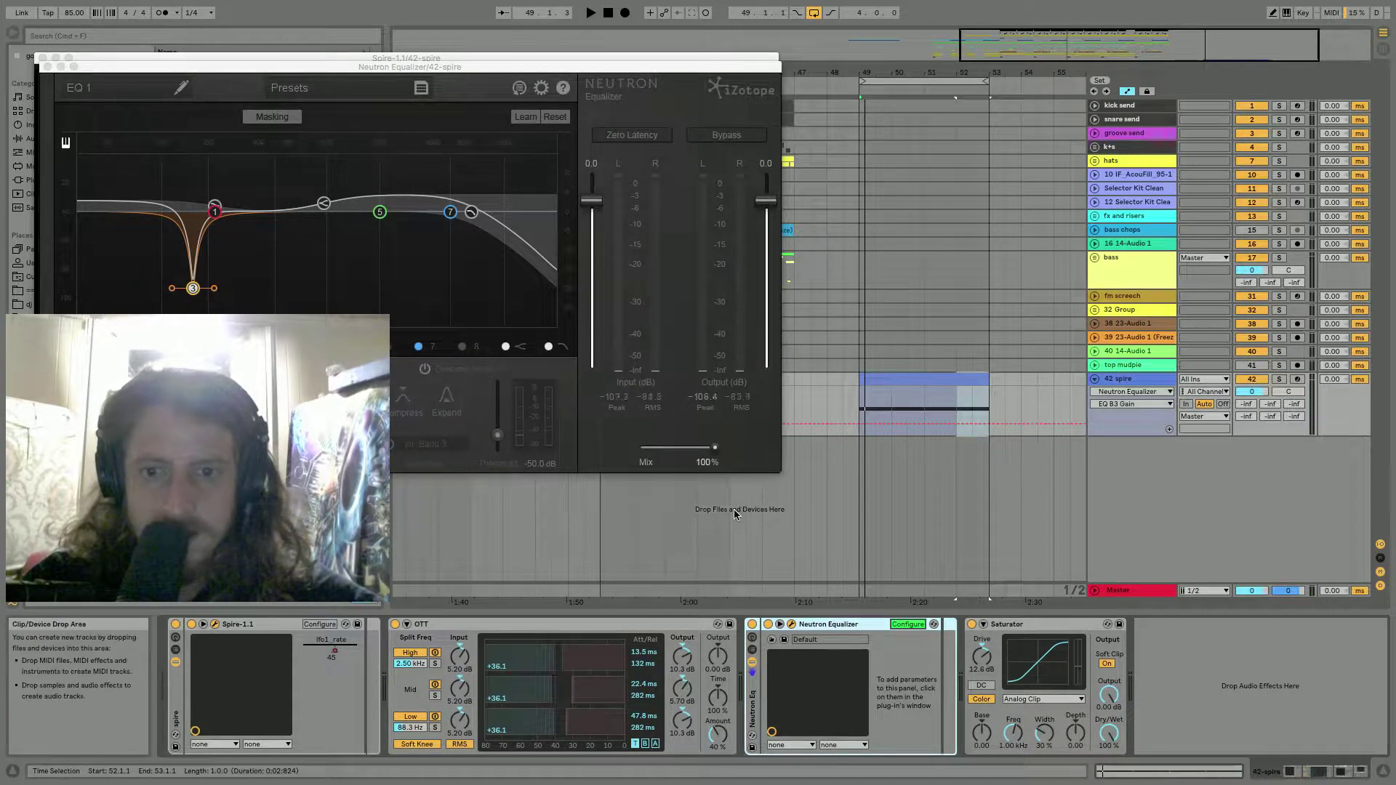
left_click_drag(193, 288, 211, 288)
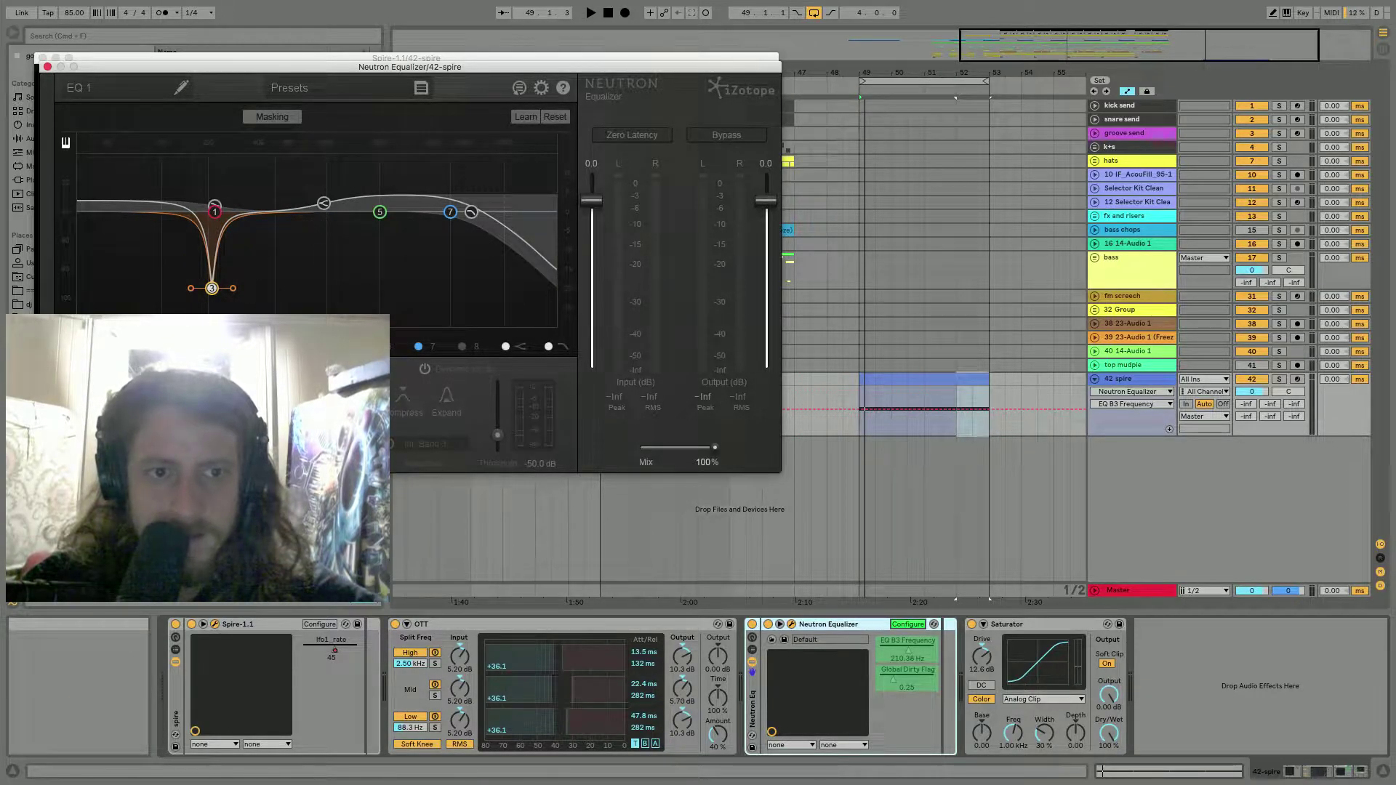
Add band 4 with a boost of about 7.9 dB near 598 Hz, exposing its parameters, and finish configuring Neutron Equalizer.
left_click(287, 346)
left_click_drag(342, 215, 296, 182)
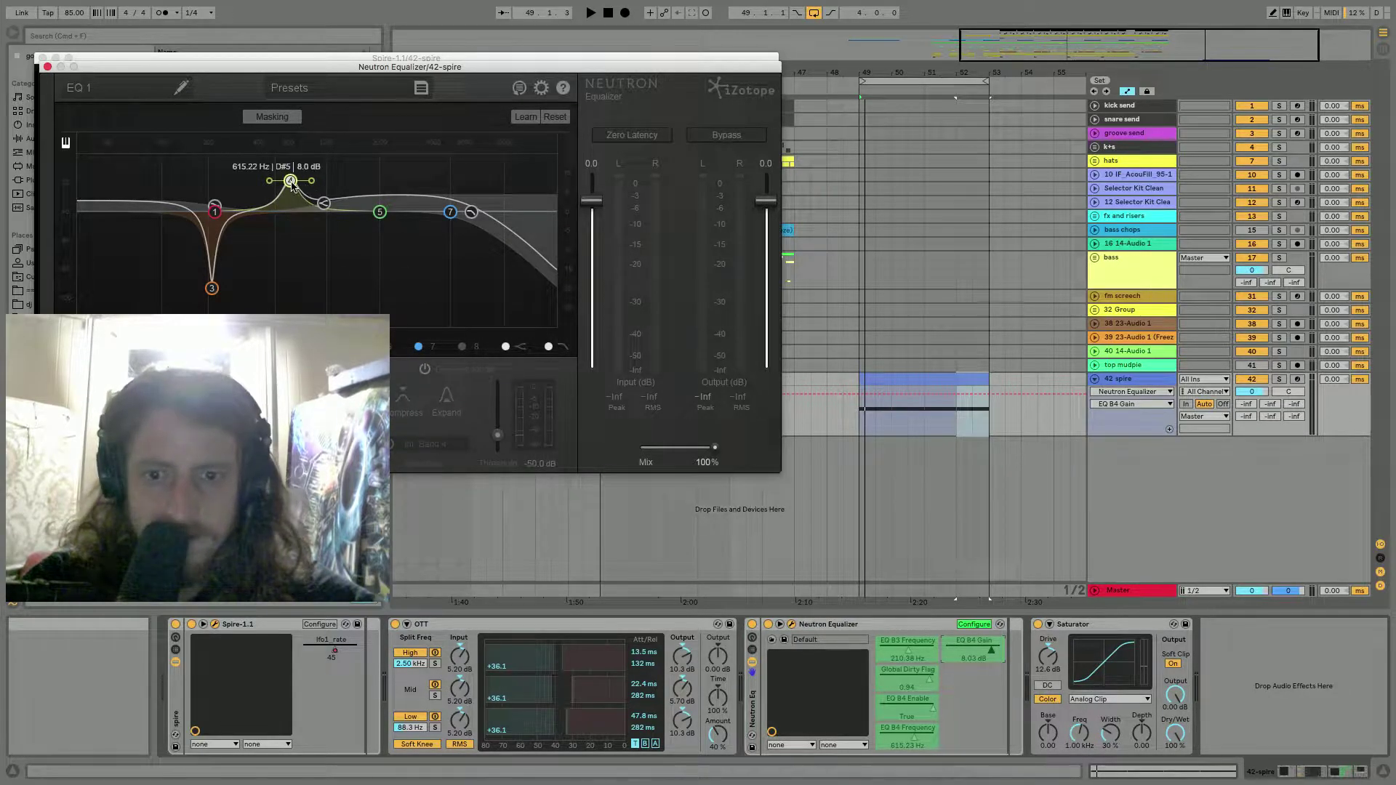
left_click(47, 66)
left_click(42, 57)
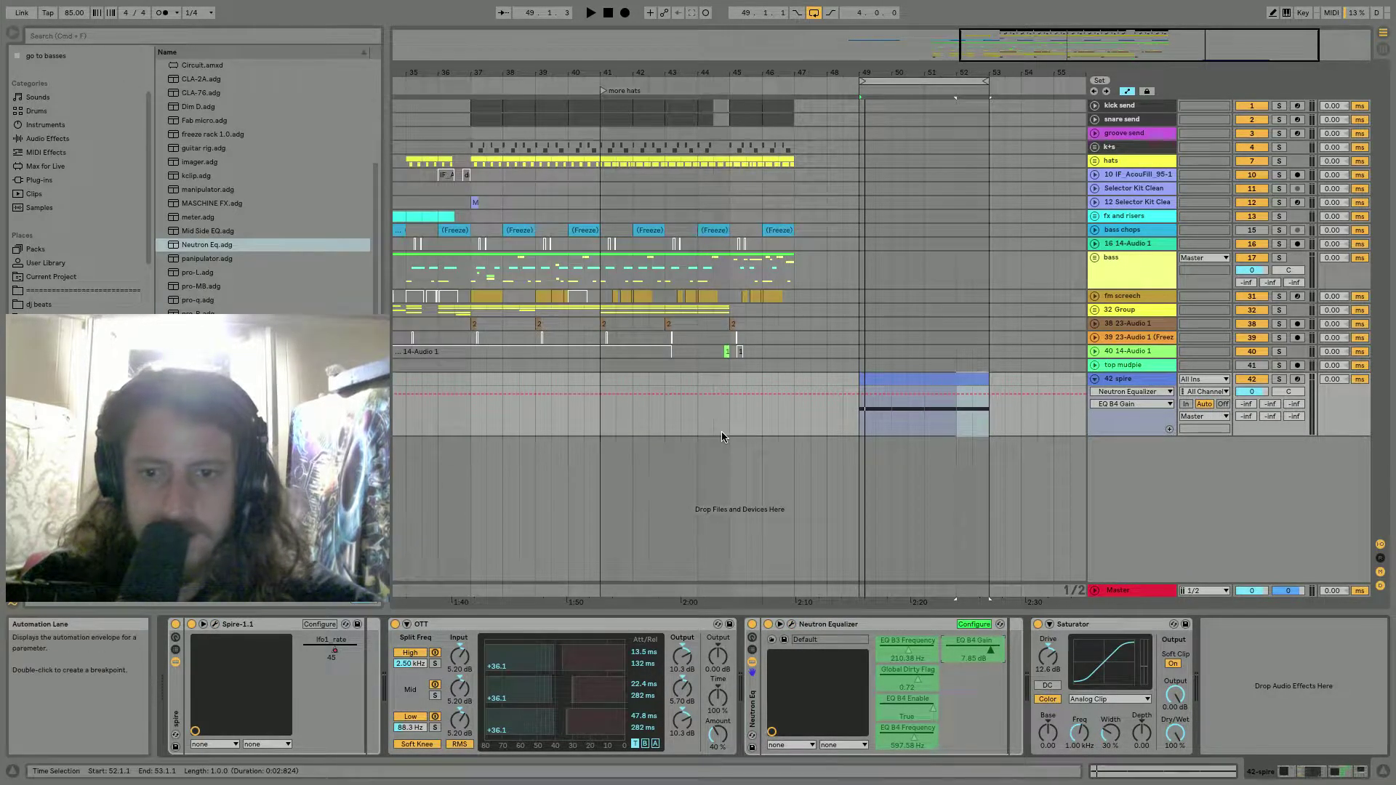
left_click(977, 624)
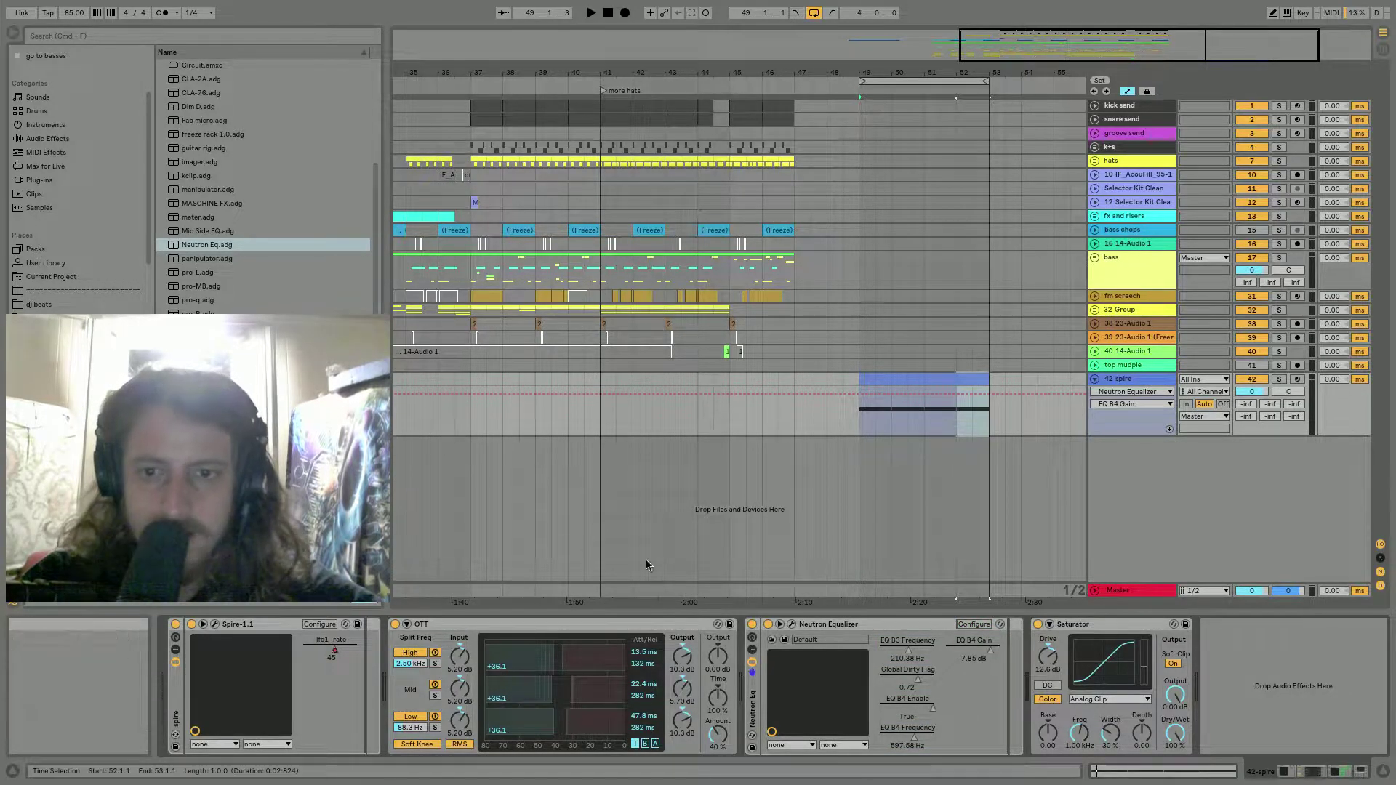
Audition the loop and reduce Neutron Equalizer's band 4 boost to about 4.3 dB.
key("space")
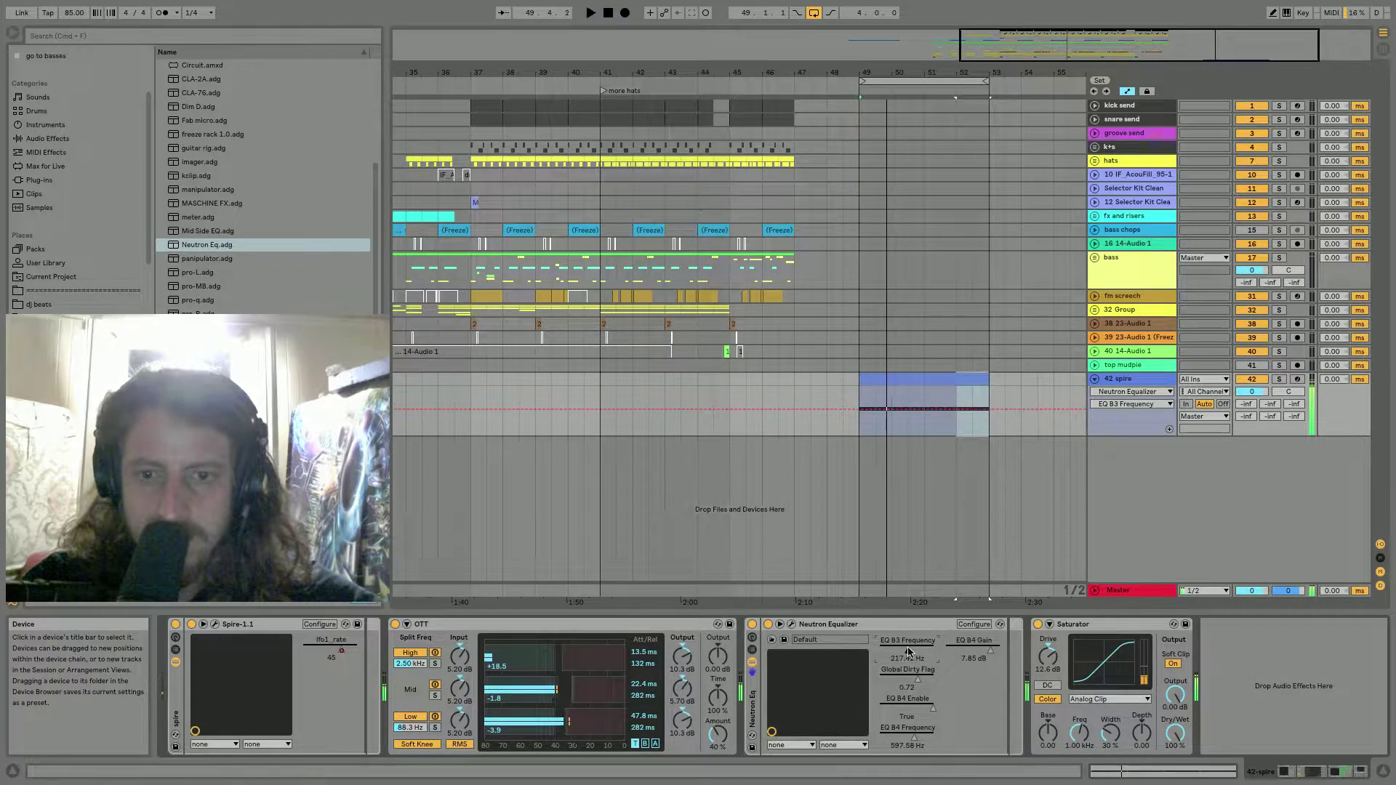
left_click(792, 625)
left_click_drag(288, 185, 289, 197)
left_click(47, 66)
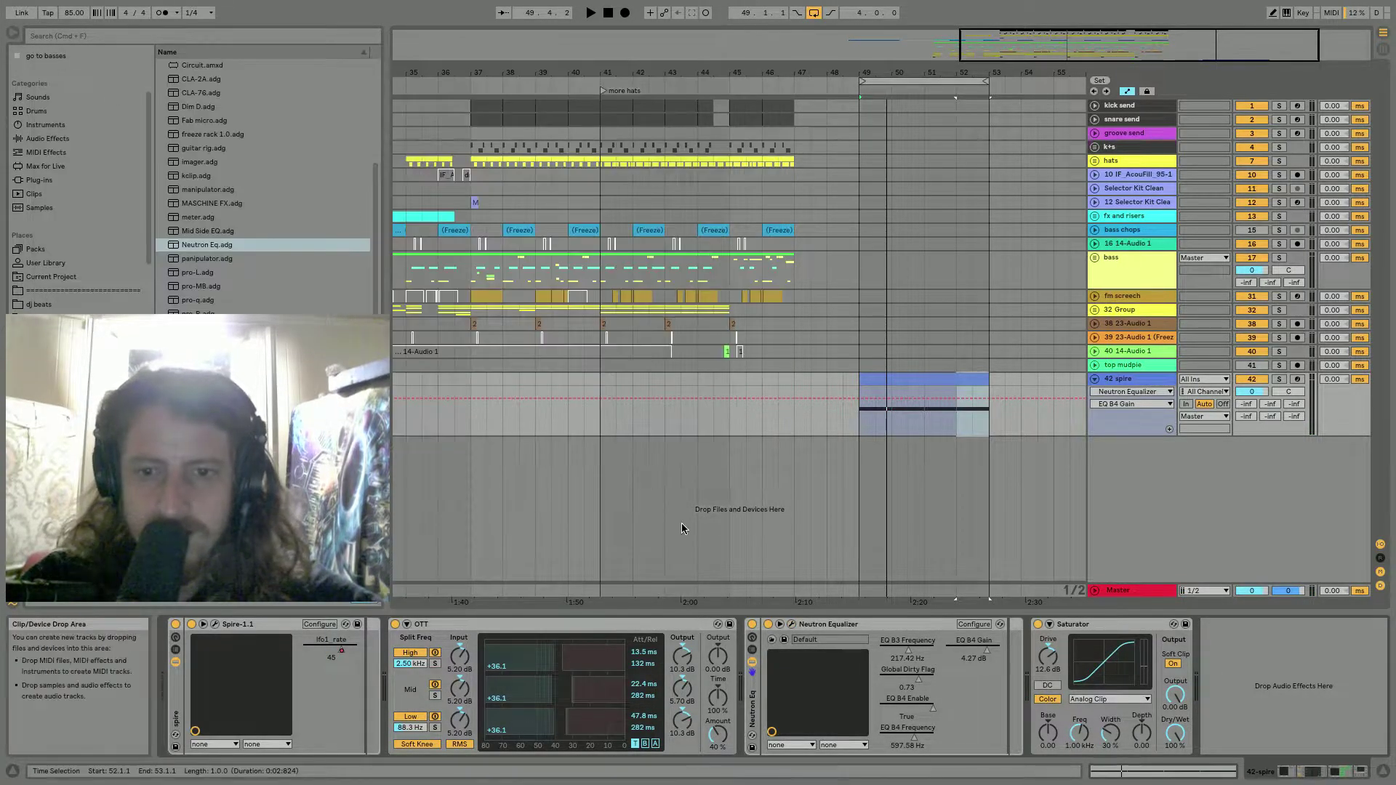
key("space")
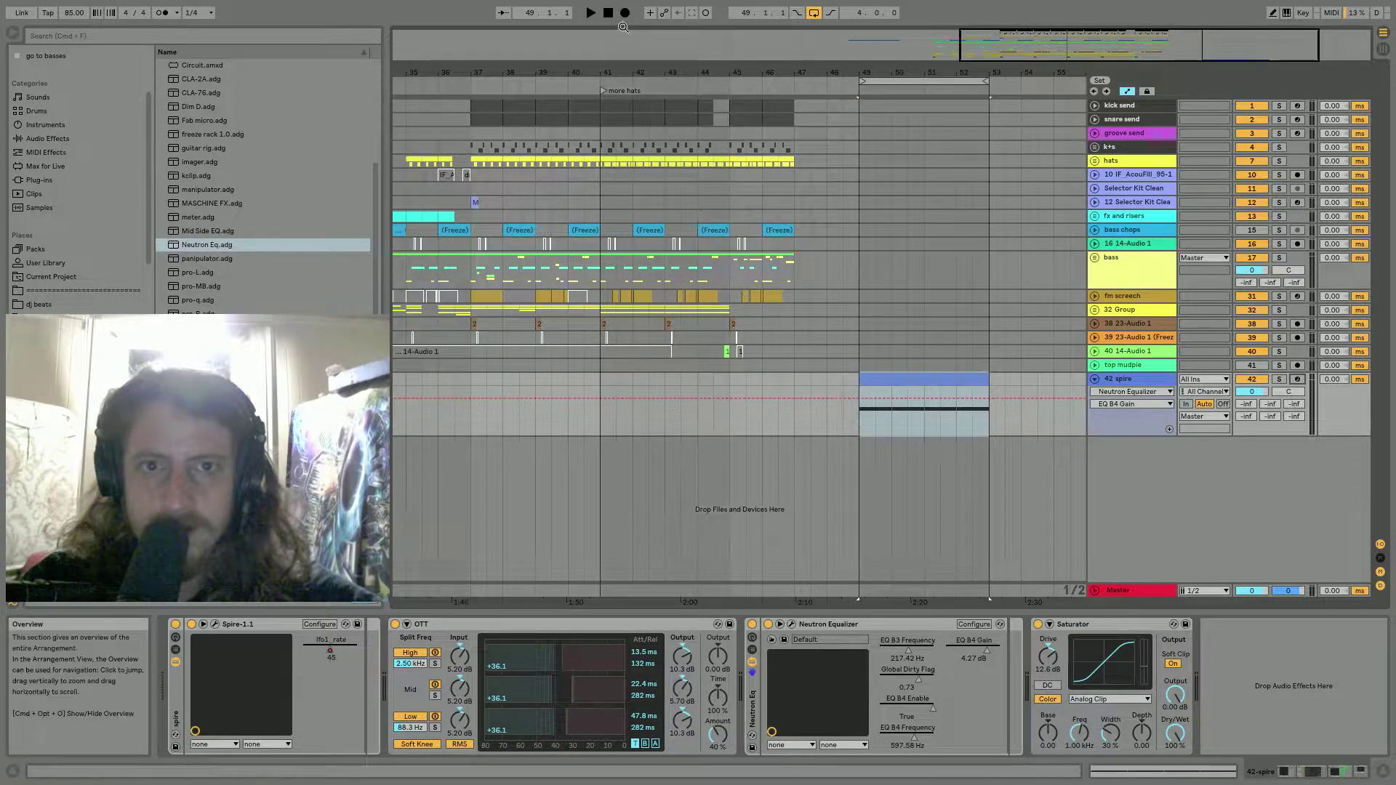
Enable MIDI arrangement overdub and automation arm, and set a metronome count-in for recording.
left_click(651, 13)
key("space")
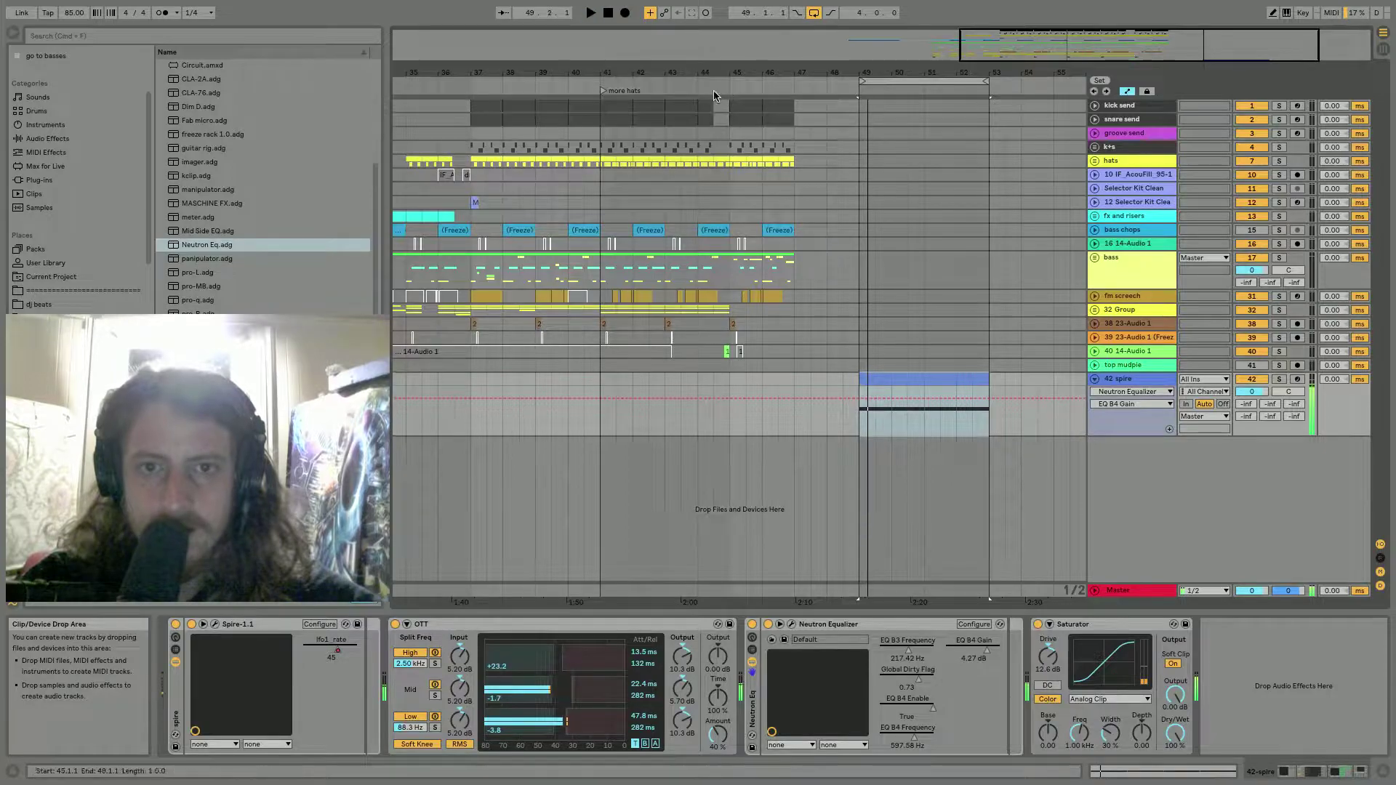
left_click(662, 12)
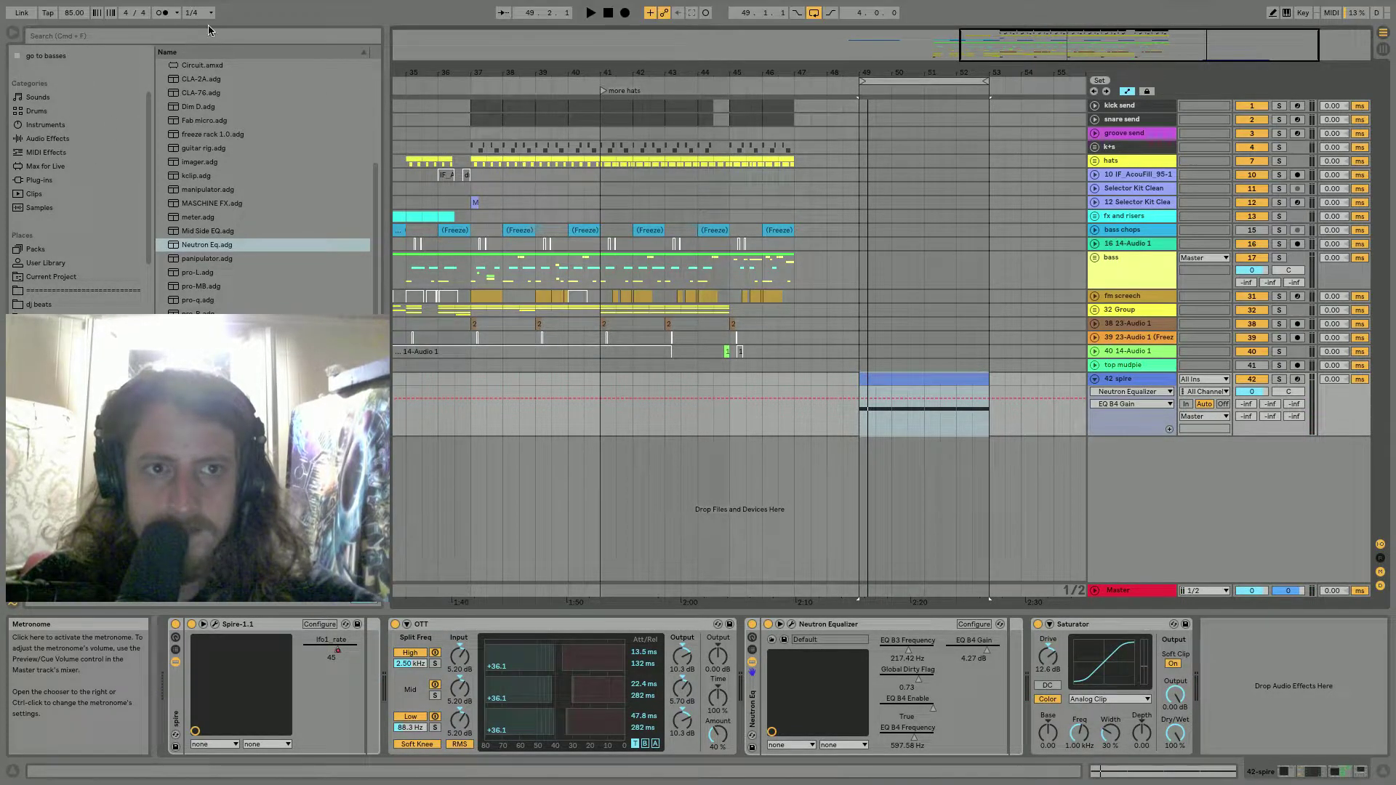
left_click(176, 14)
left_click(232, 41)
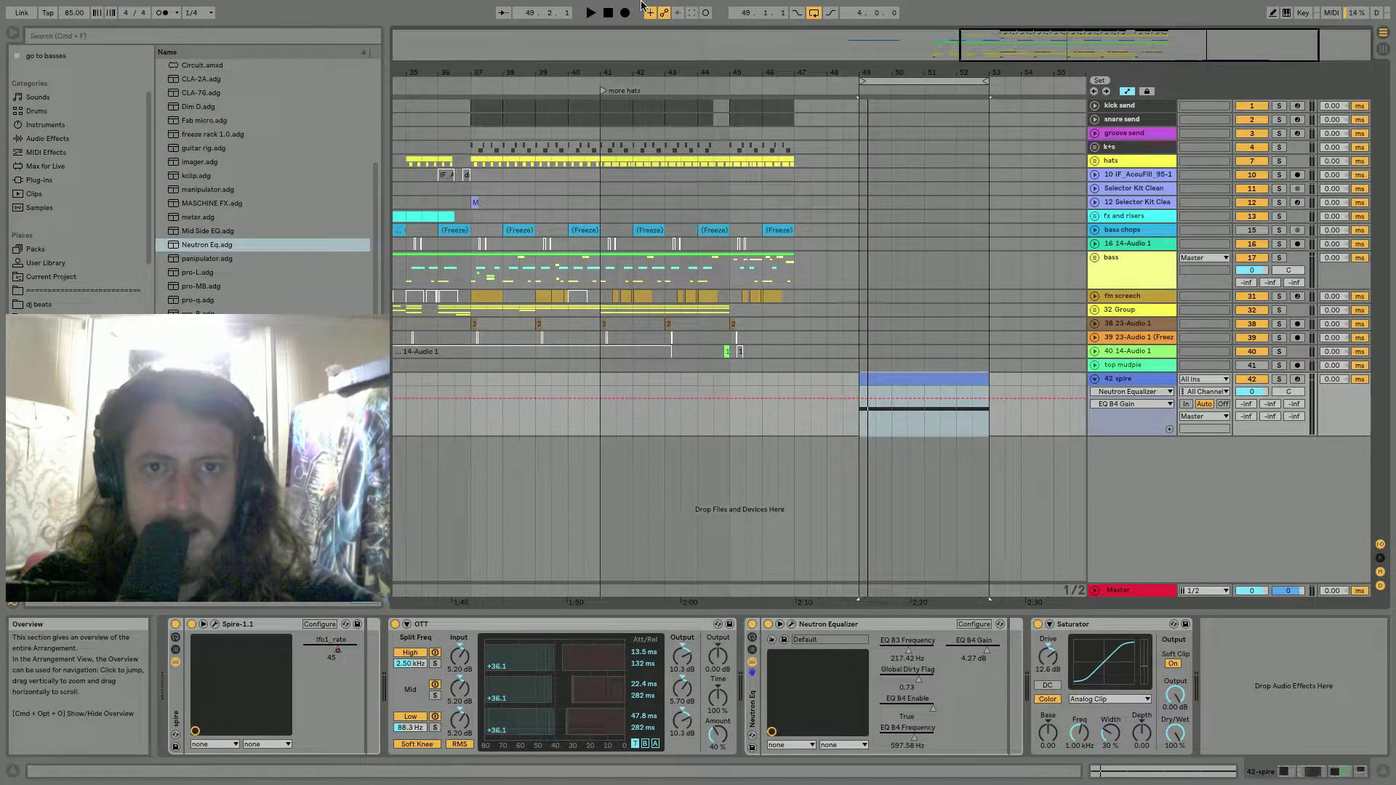
Record sweeping EQ B3 Frequency automation over the spire clip from bar 49 to bar 53.
left_click(625, 13)
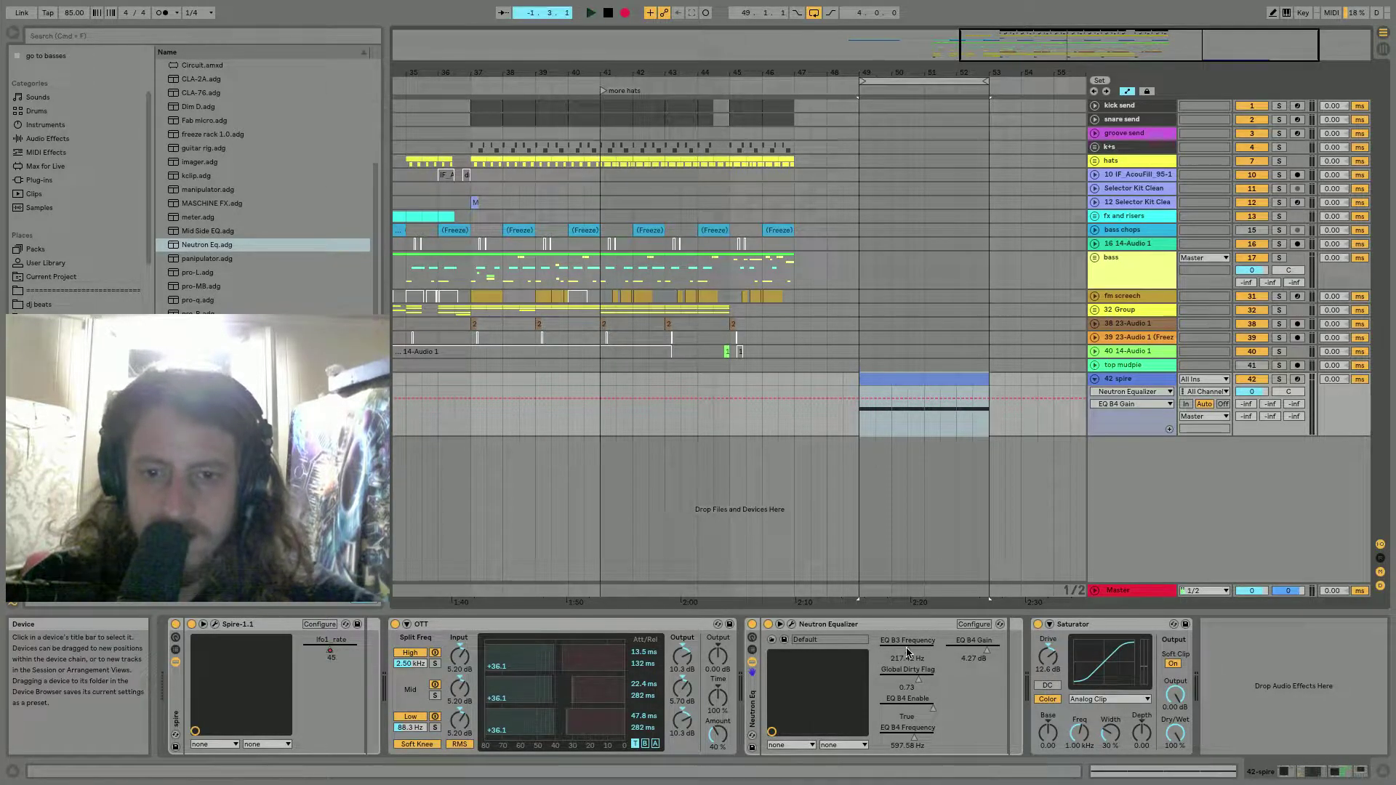
mouse_move(909, 652)
left_mouse_down()
mouse_move(888, 652)
mouse_move(925, 652)
mouse_move(883, 652)
mouse_move(918, 652)
mouse_move(886, 652)
mouse_move(899, 652)
left_mouse_up()
key("space")
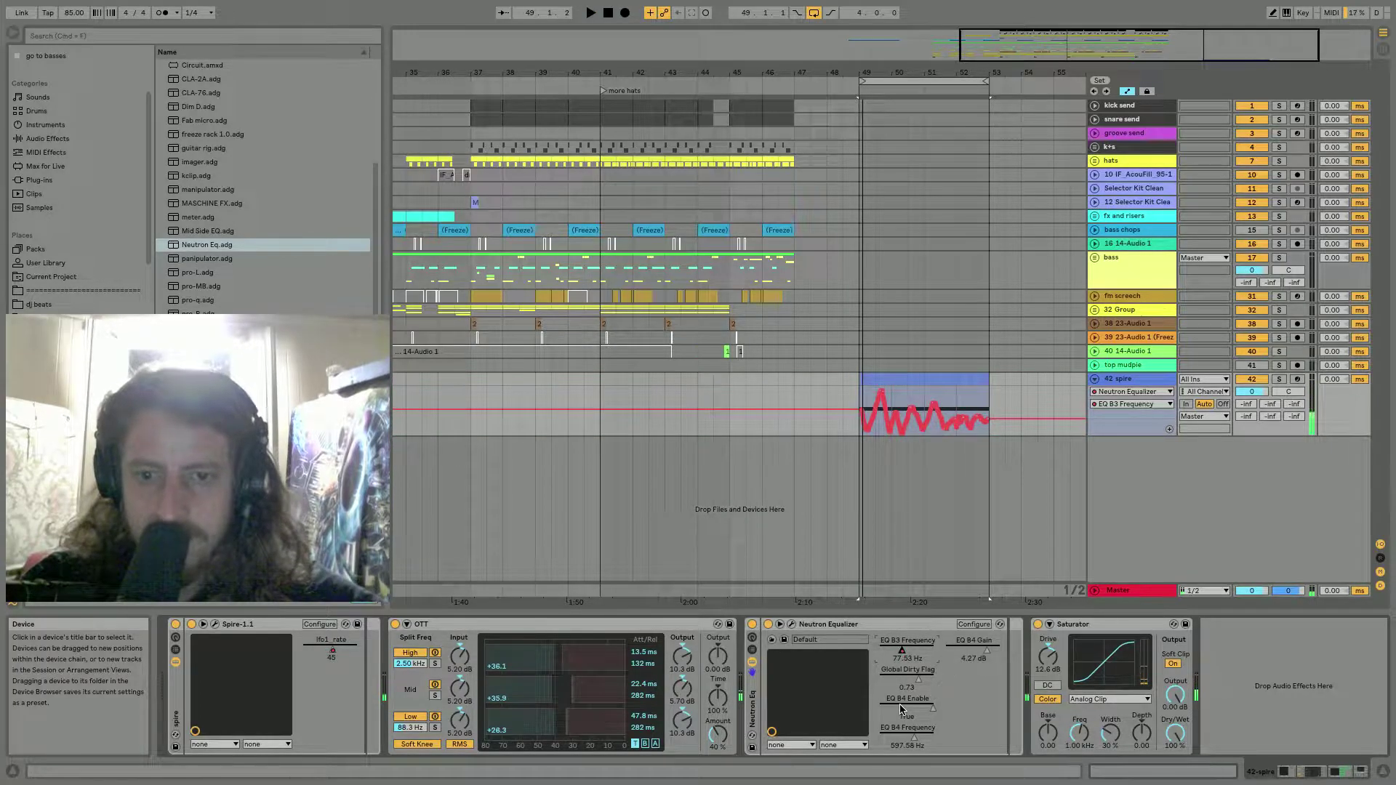
Lower EQ B4 Frequency to 38.77 Hz and record sweeping automation for it over the same spire clip.
left_click(904, 743)
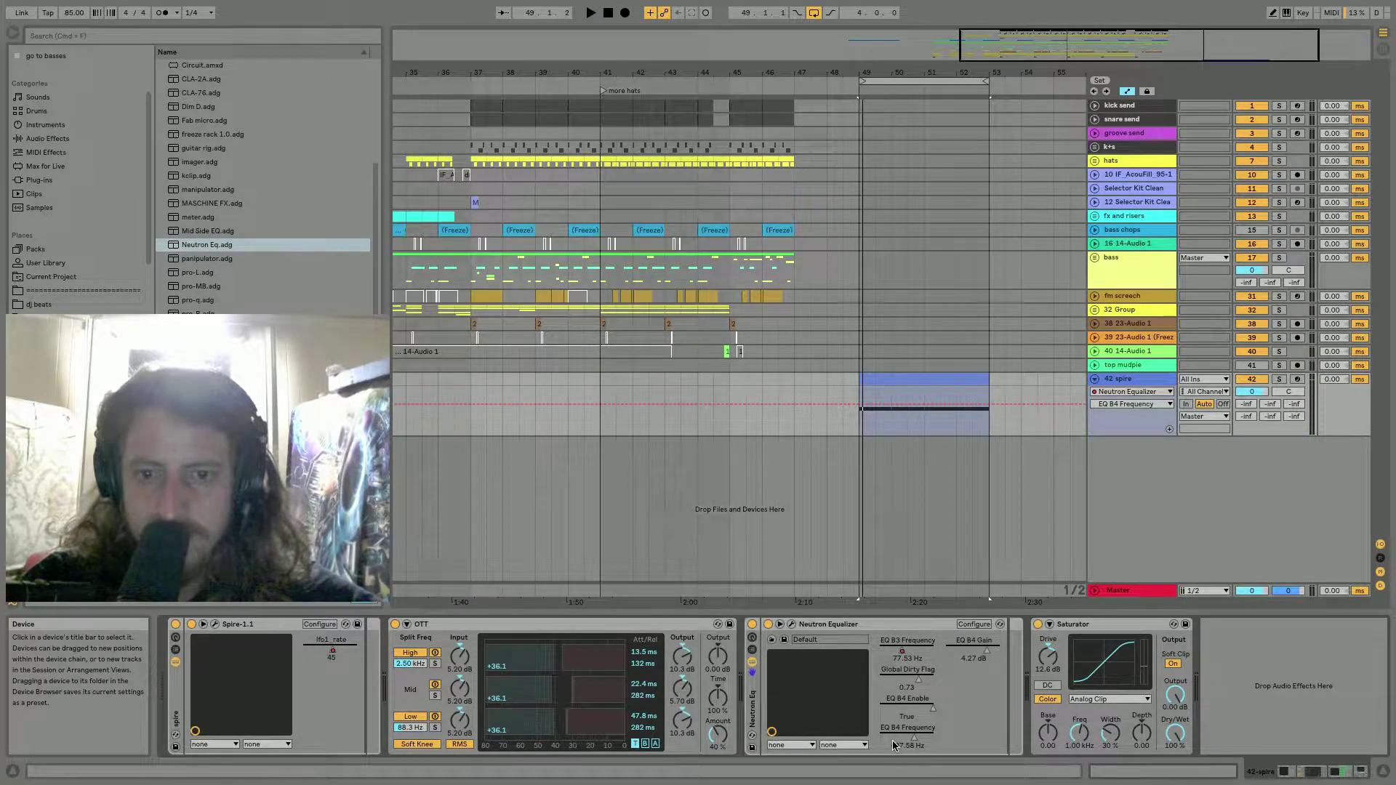
left_click_drag(893, 738, 896, 738)
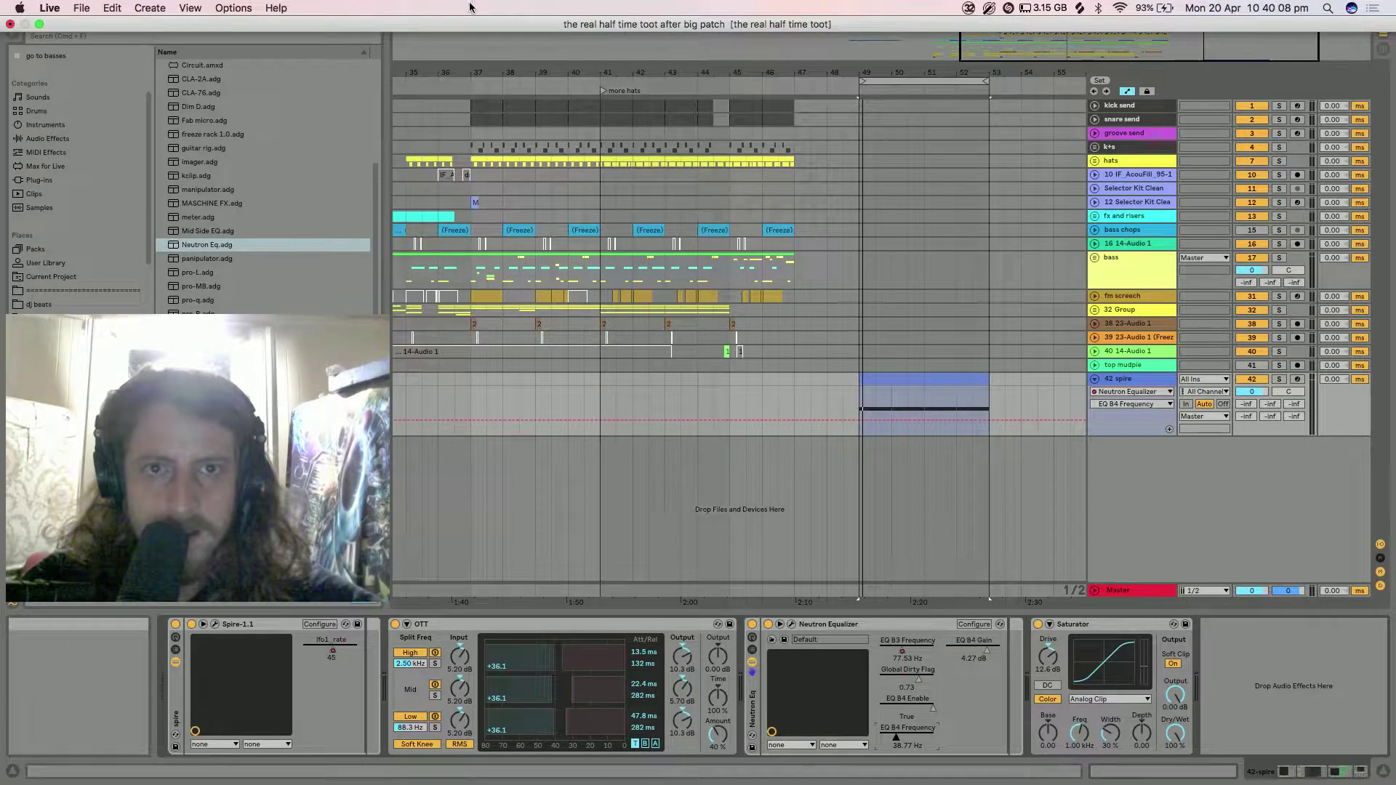
left_click(624, 14)
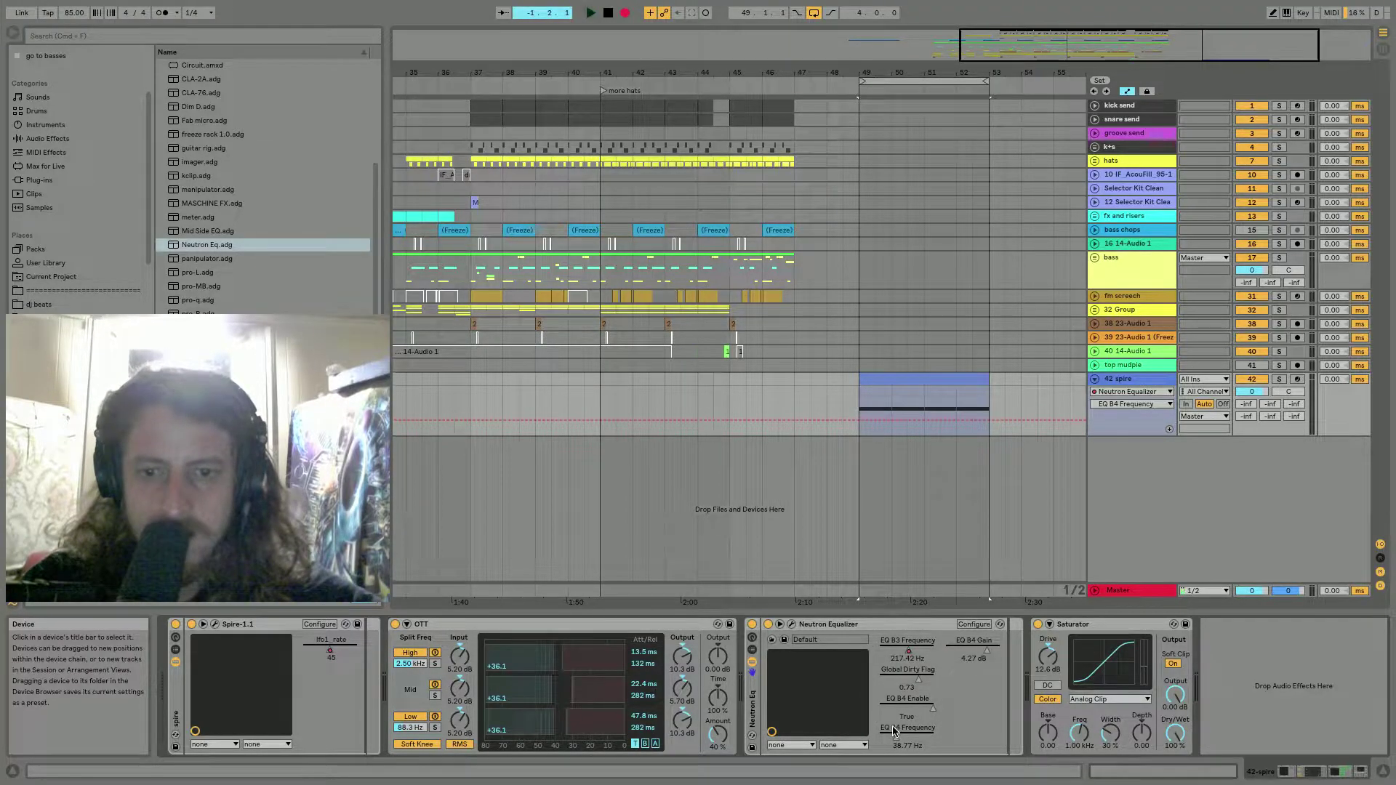
mouse_move(887, 738)
left_mouse_down()
mouse_move(907, 737)
mouse_move(880, 738)
mouse_move(894, 737)
left_mouse_up()
key("space")
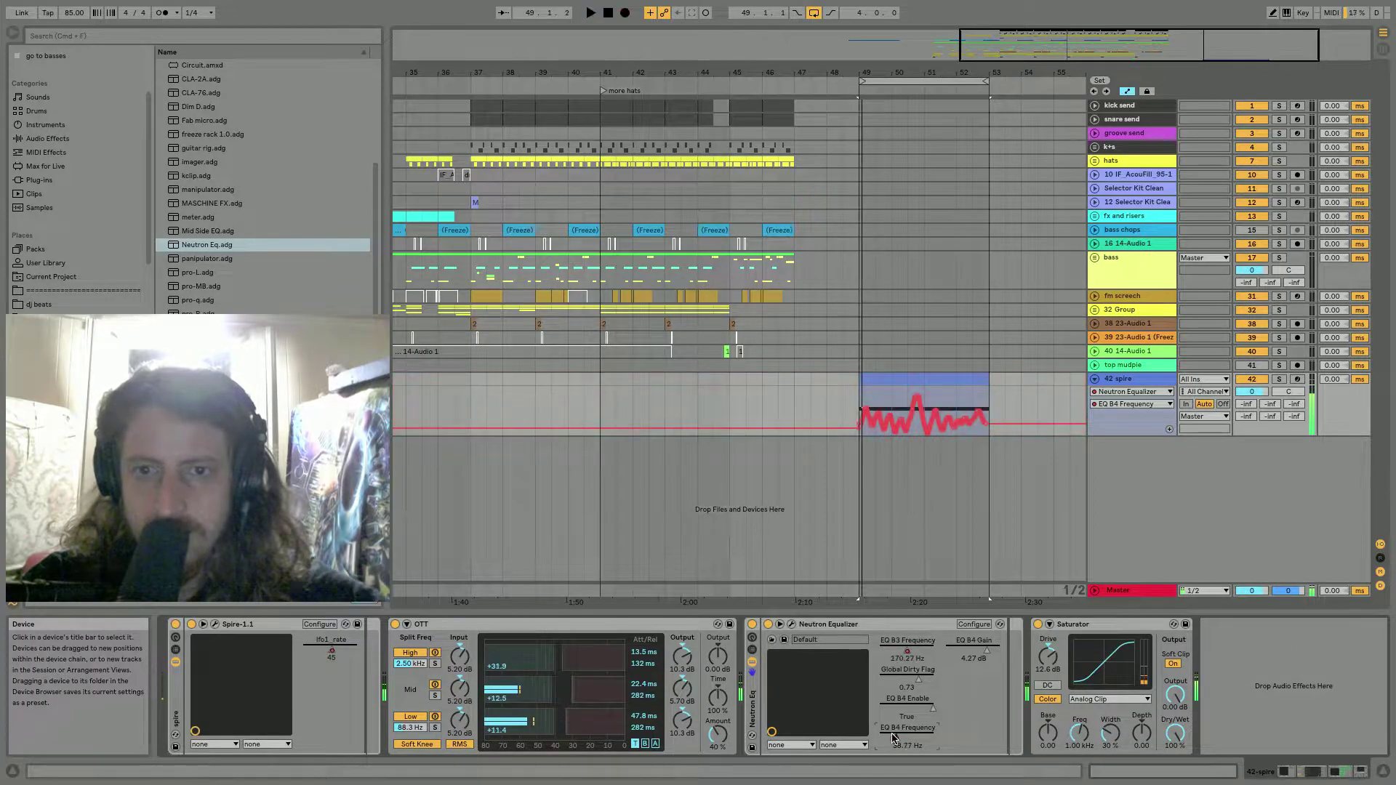
Adjust Saturator's drive to 12.4 dB during playback and check the automated band movement in Neutron Equalizer.
left_click_drag(1047, 655, 1047, 631)
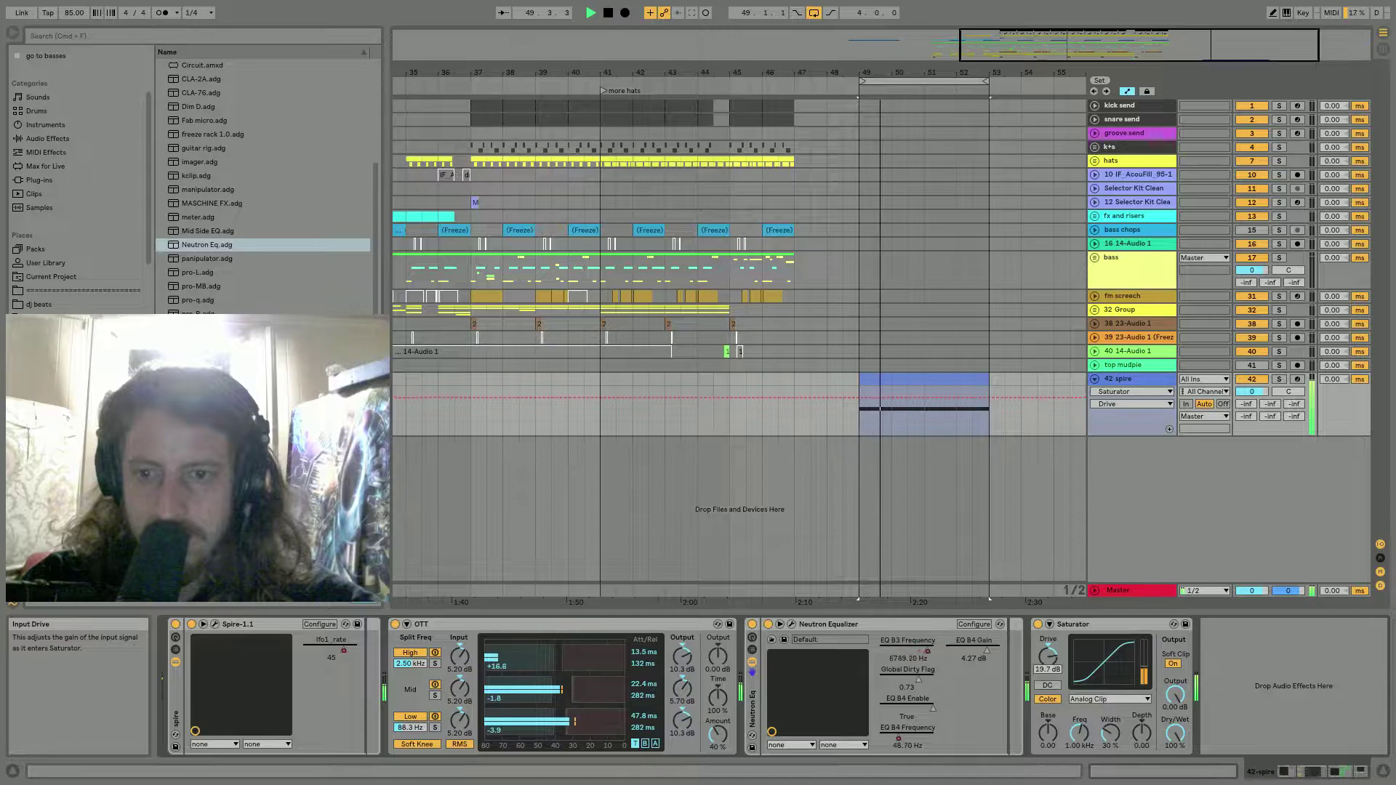
left_click(791, 624)
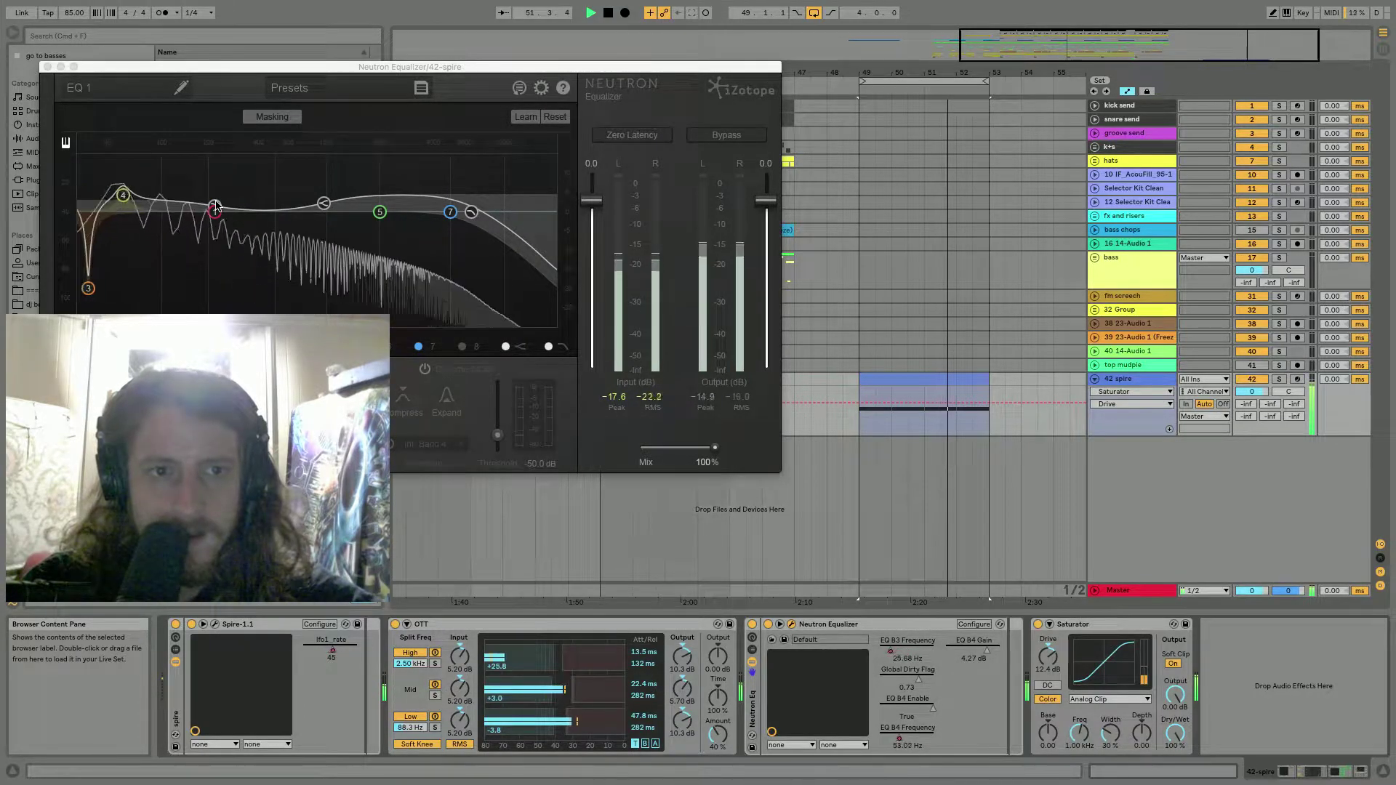
key("space")
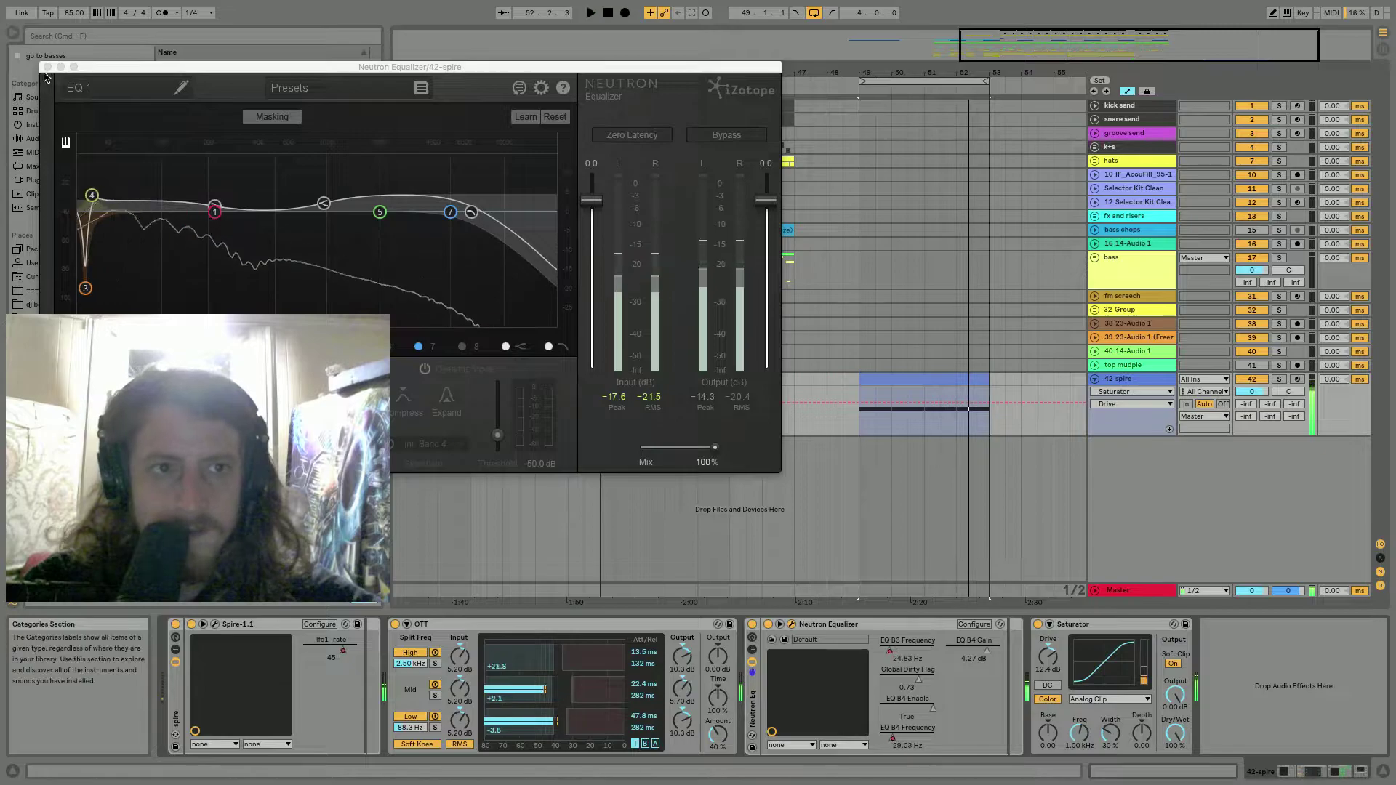
left_click(48, 66)
Shift the EQ B4 Frequency automation upward across the spire clip and audition the moving bands in Neutron Equalizer.
left_click(907, 729)
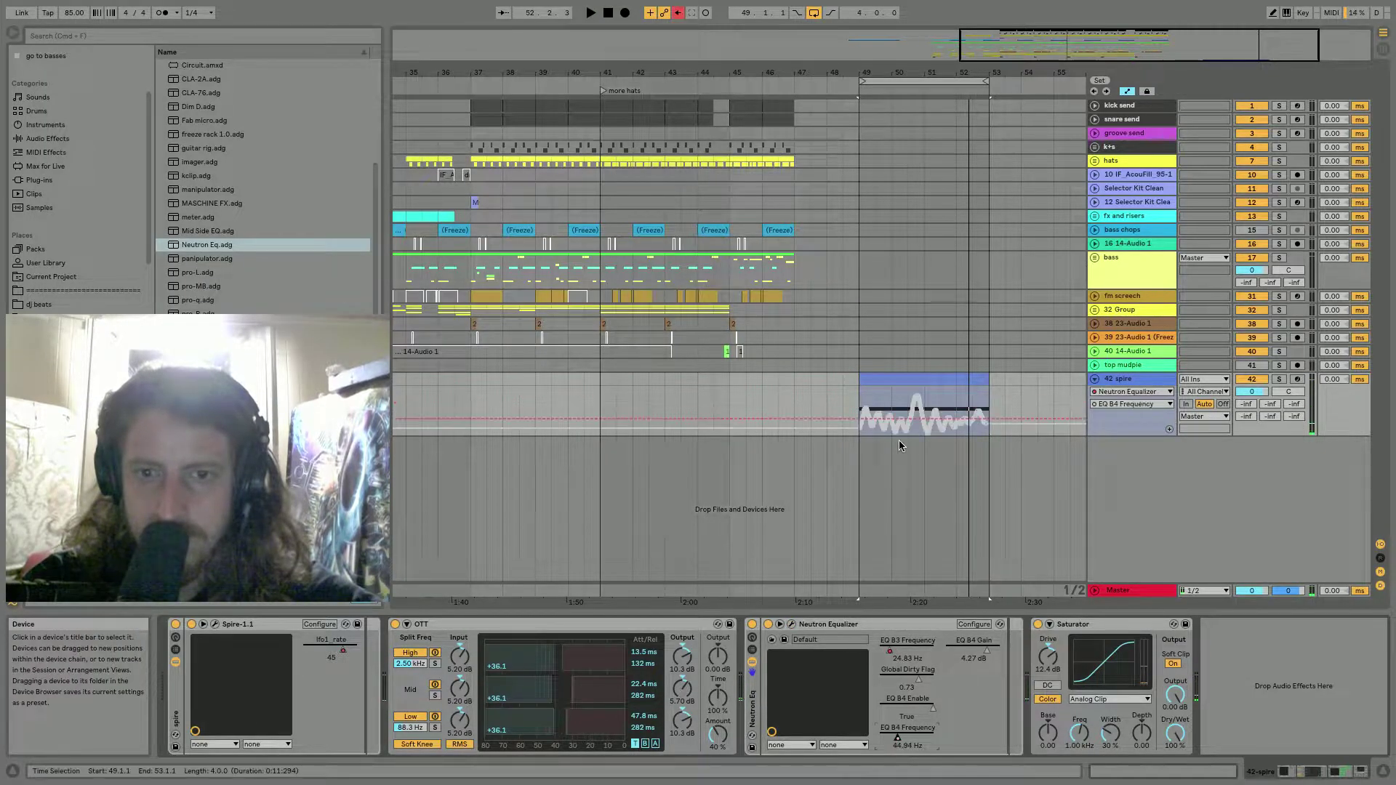
left_click_drag(859, 385, 950, 405)
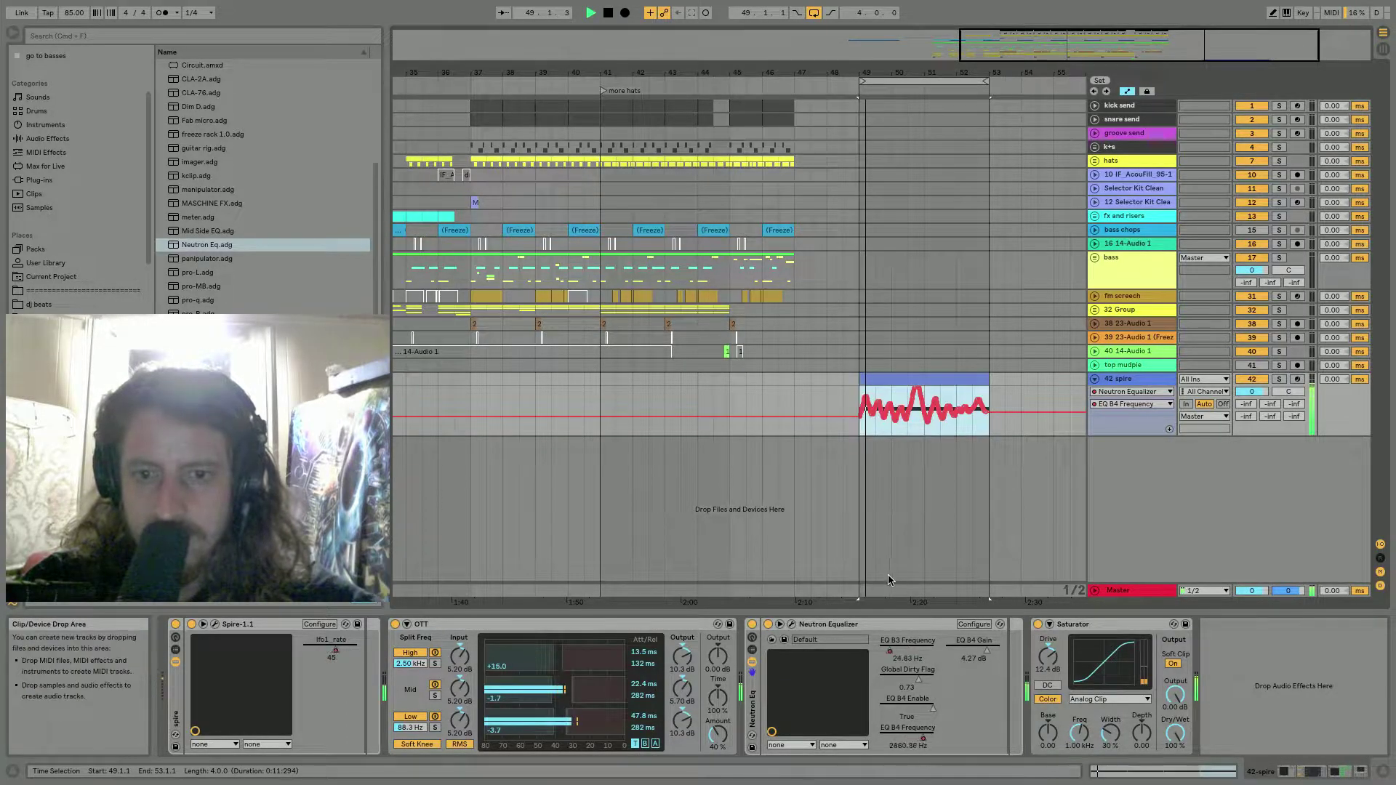
left_click(792, 624)
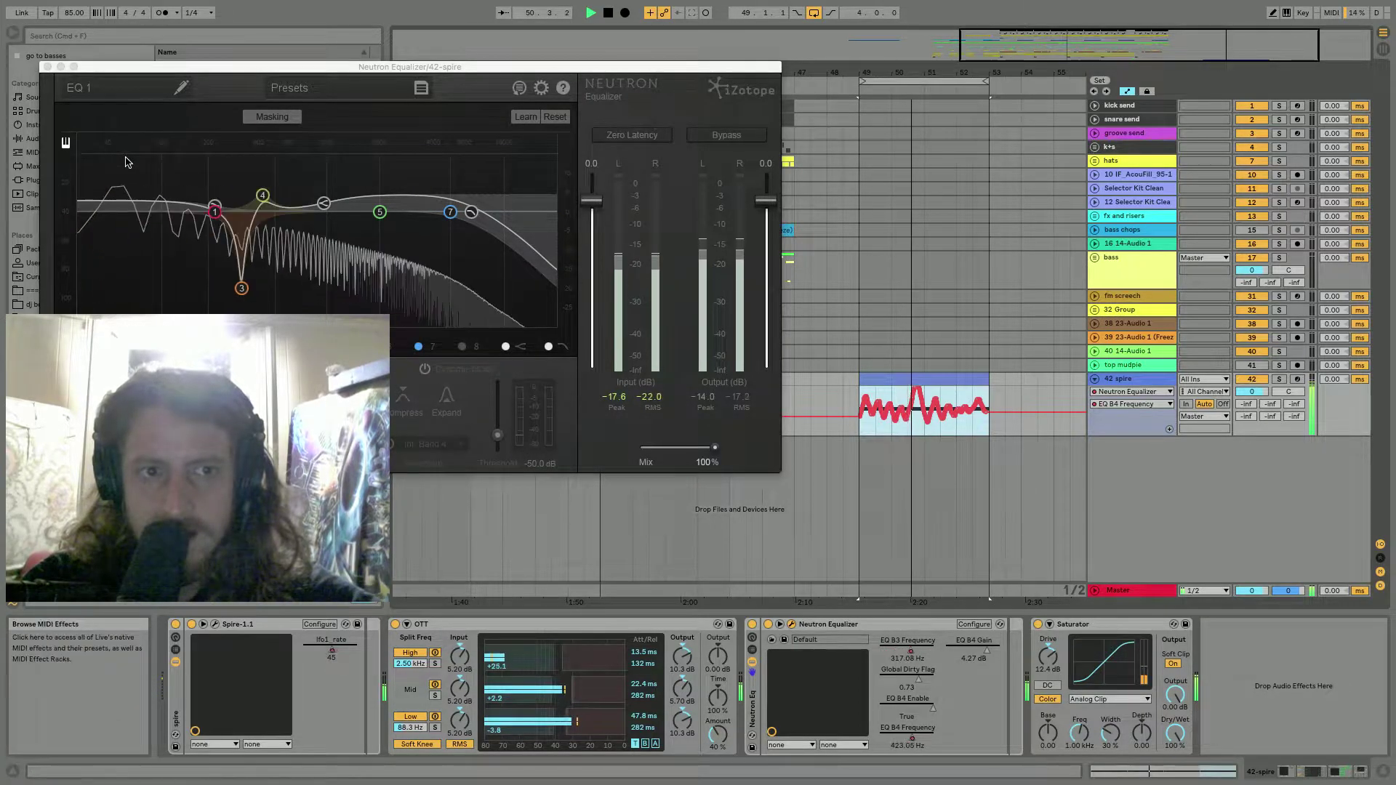
key("space")
left_click(48, 67)
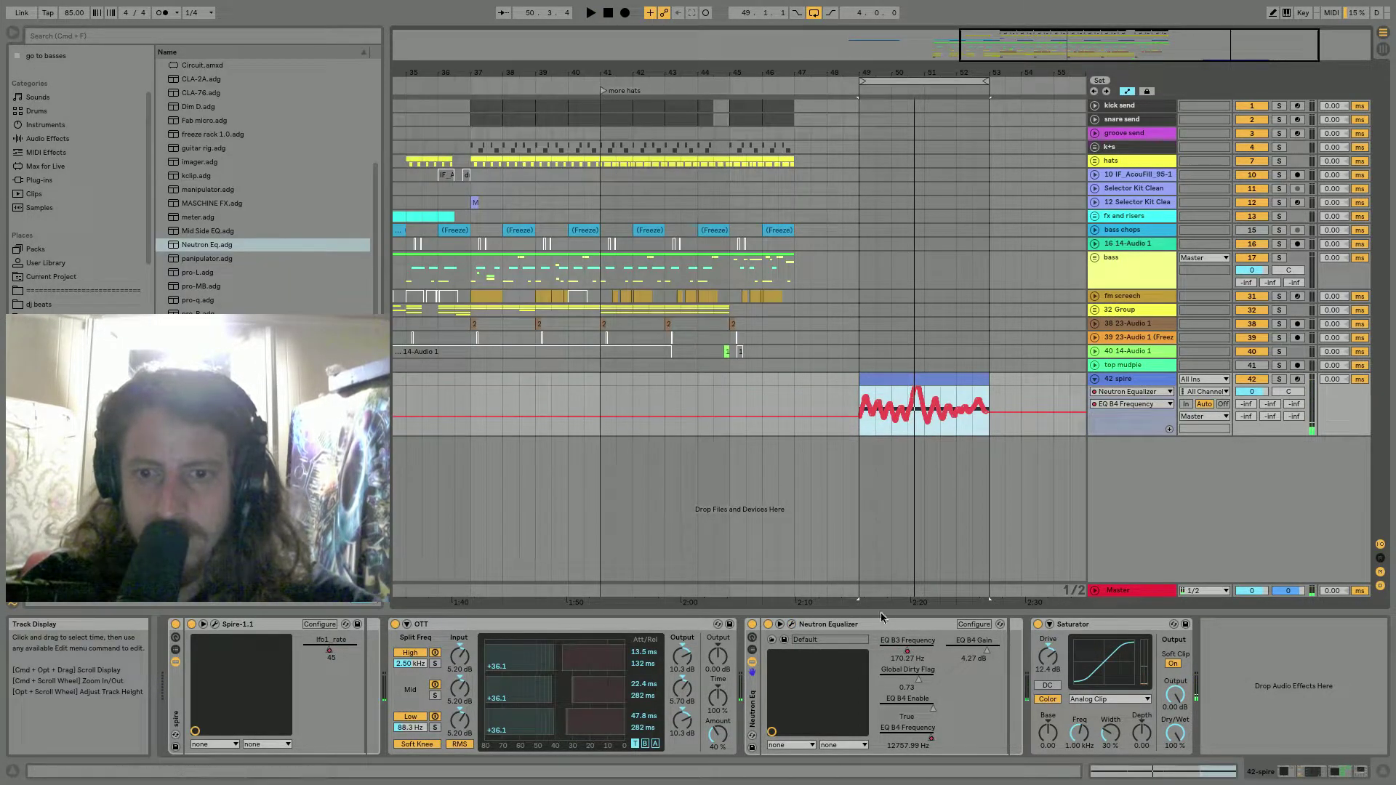
Shift the EQ B3 Frequency automation upward across the spire clip and audition the result.
left_click(906, 647)
left_click_drag(897, 416, 896, 407)
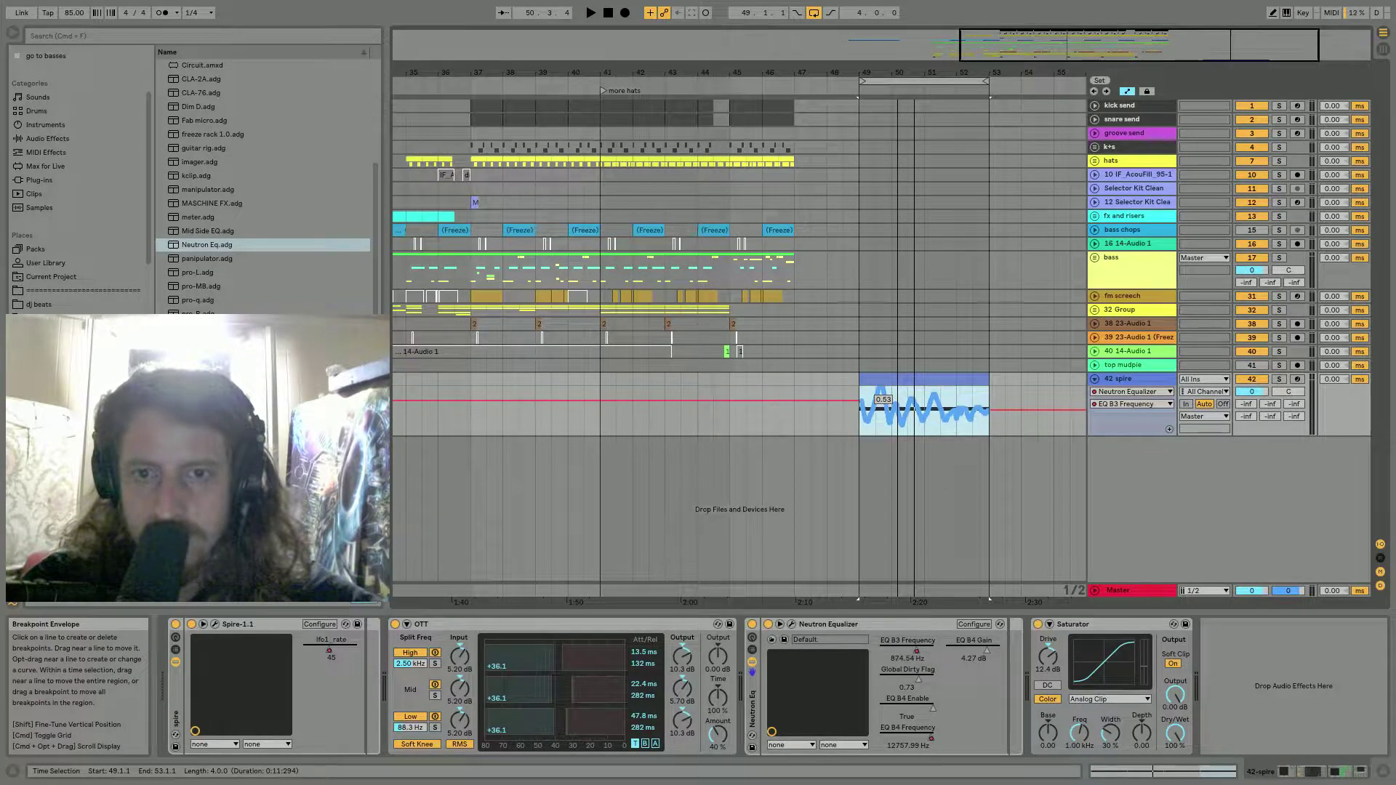
key("space")
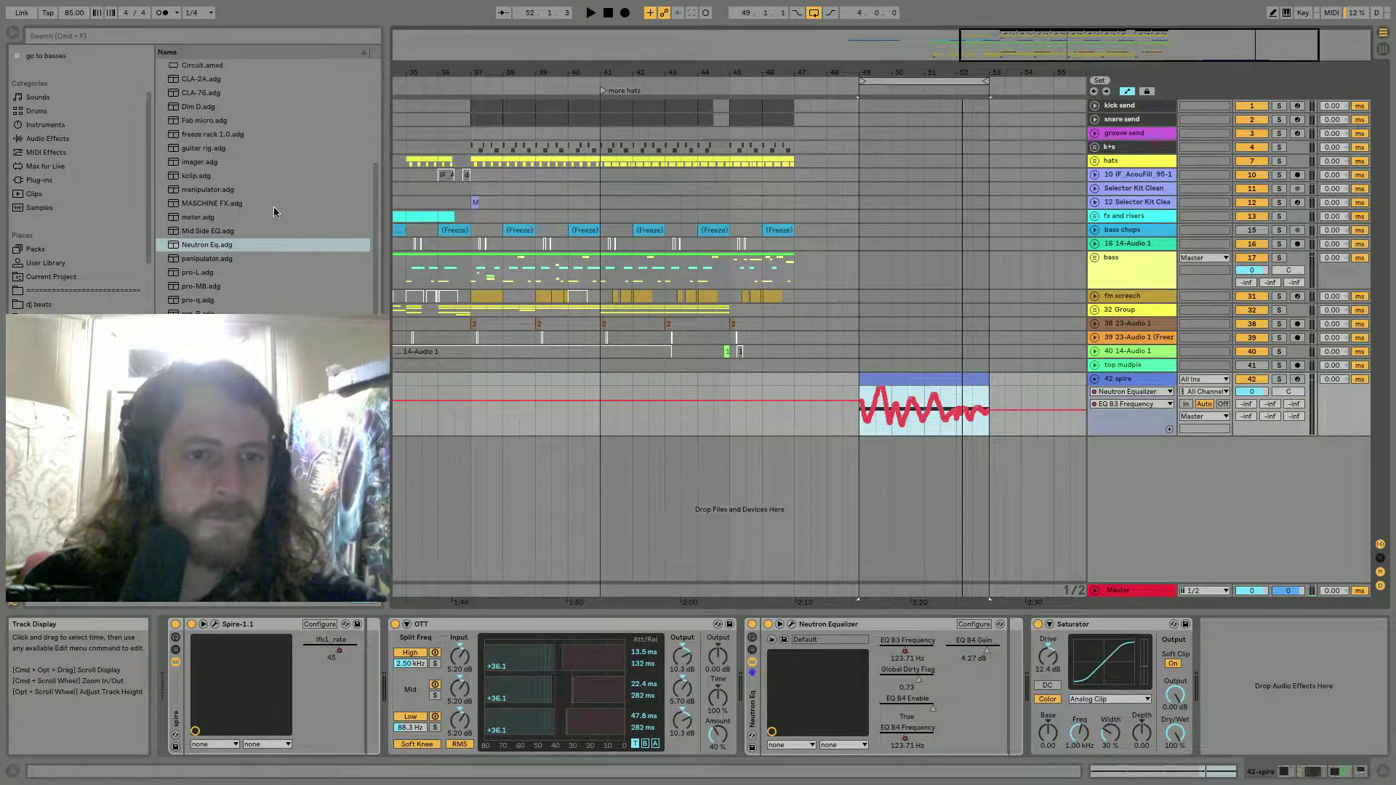
left_click(216, 625)
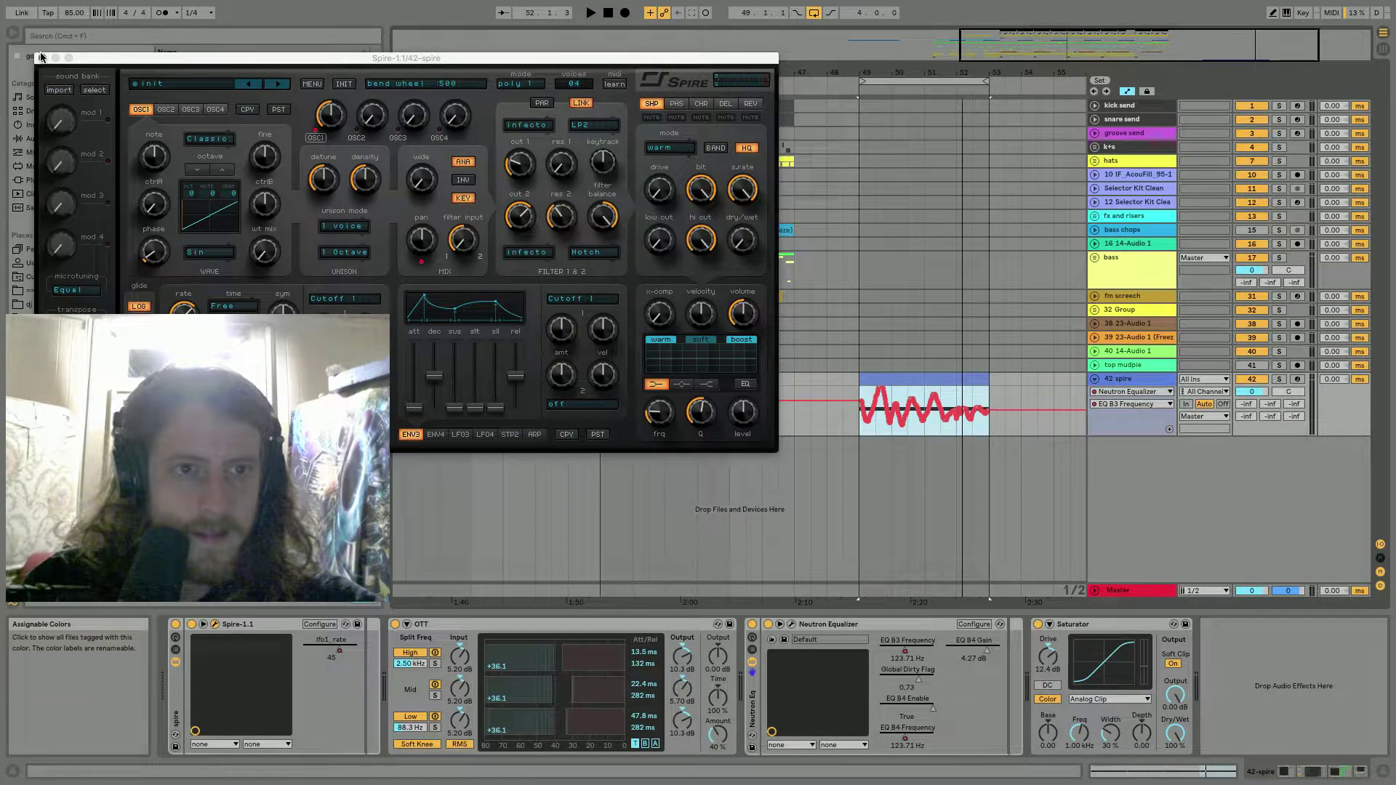
left_click(43, 58)
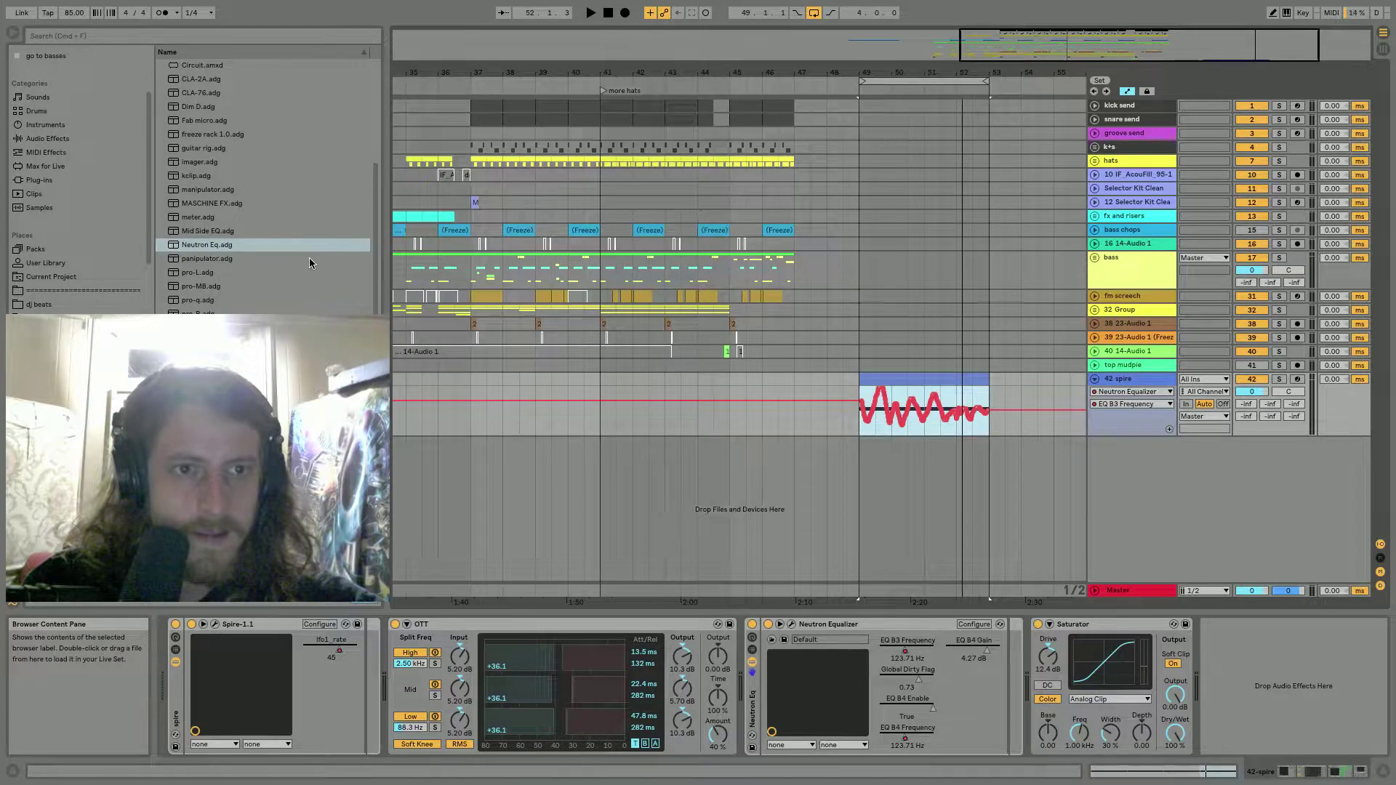
Search the plug-ins for "dec" and insert Decimort 2 between Neutron Equalizer and Saturator on the spire track.
left_click_drag(376, 256, 371, 100)
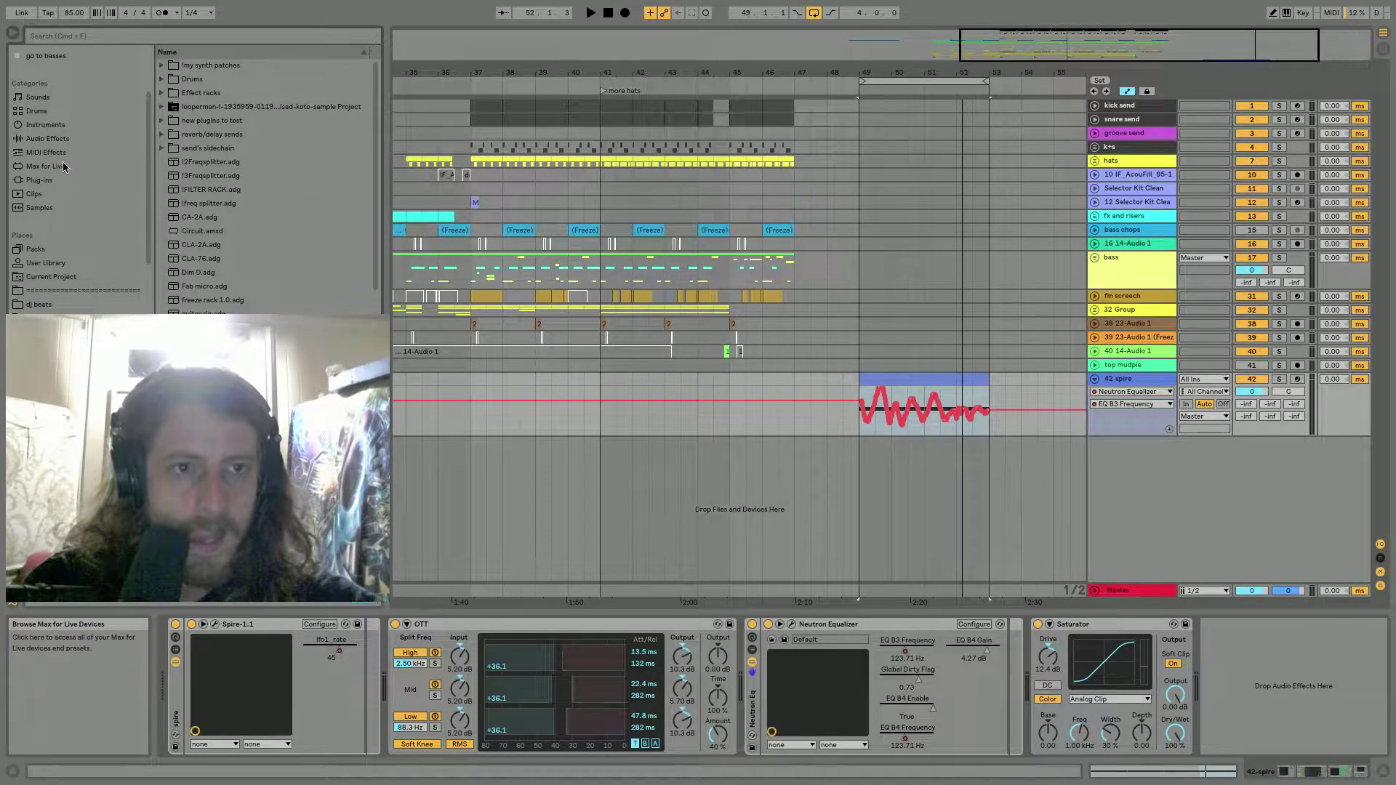
left_click(40, 180)
left_click(106, 37)
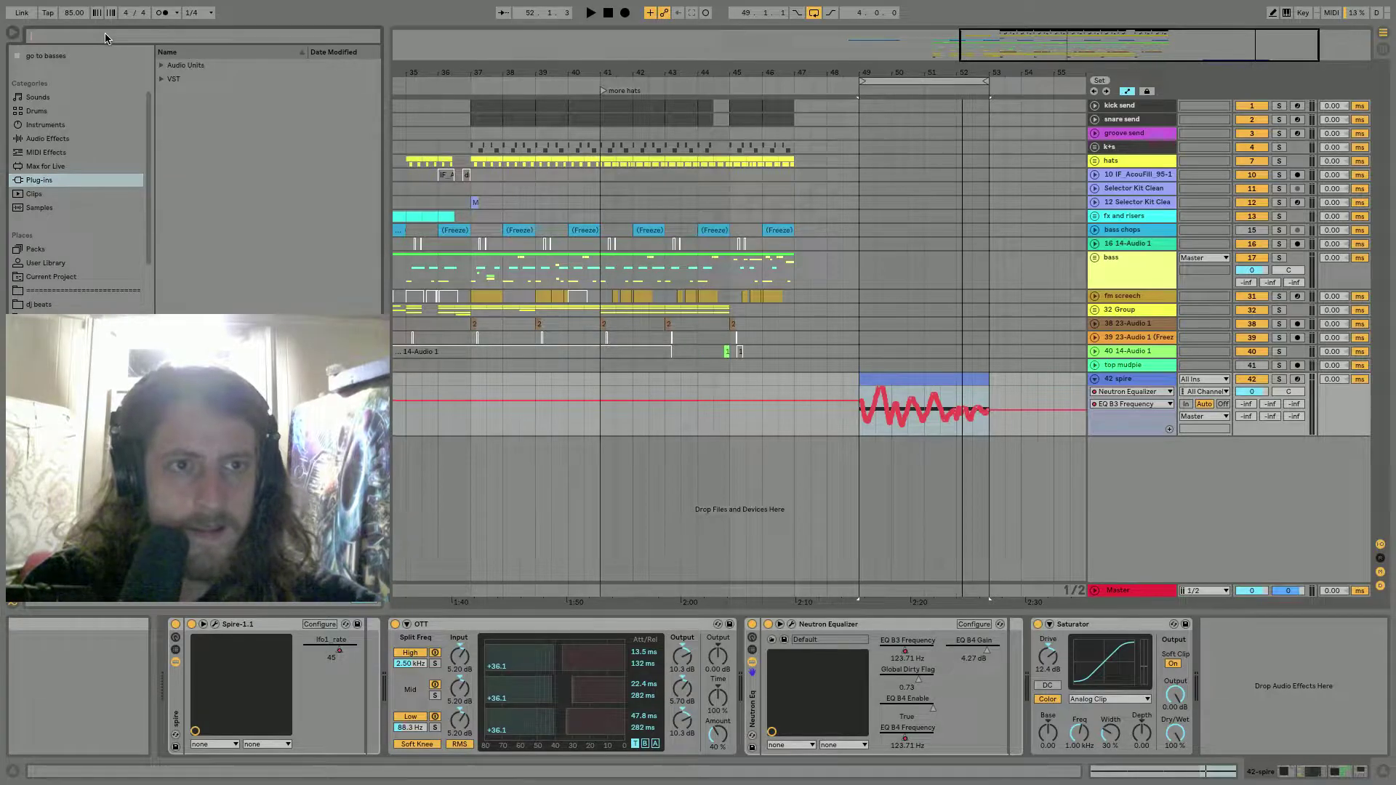
type("dec")
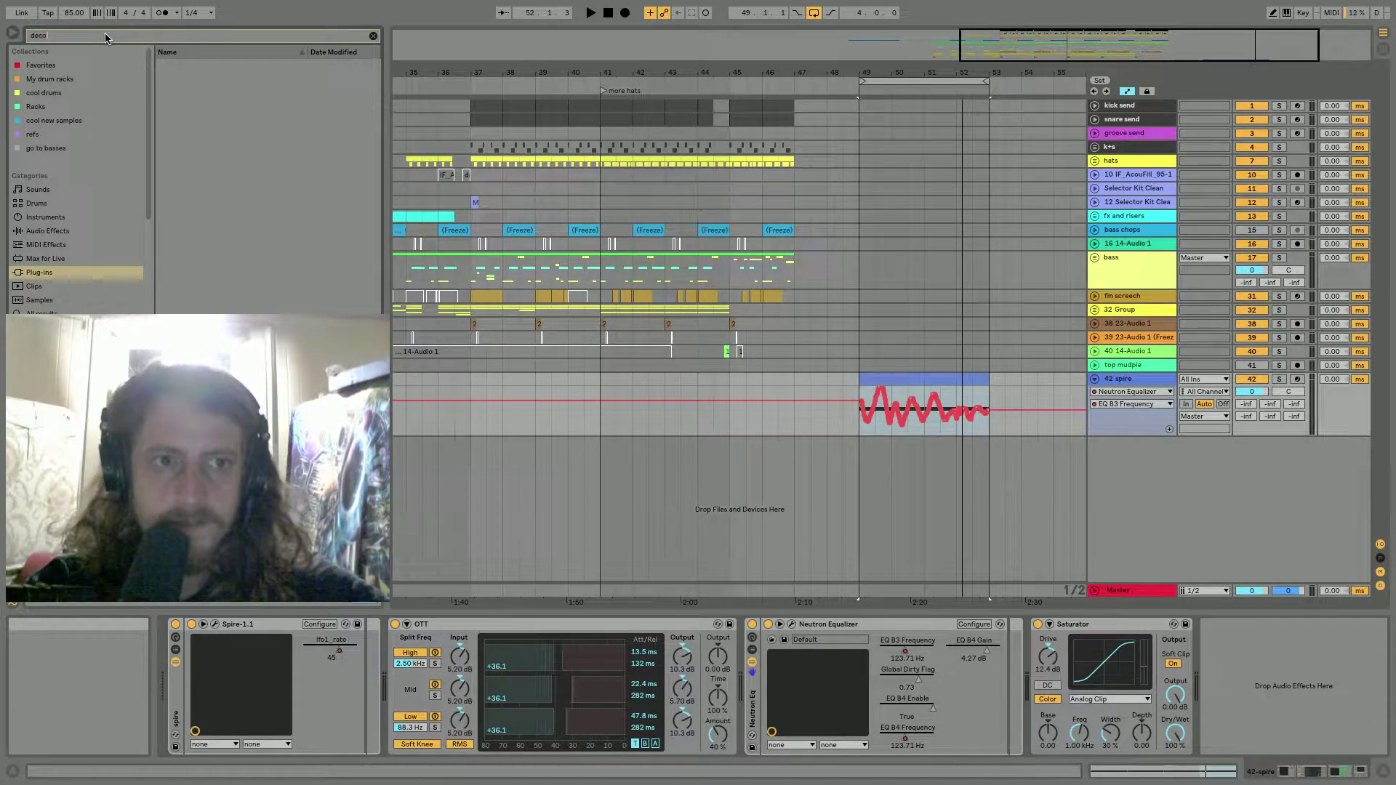
left_click(162, 65)
left_click(172, 80)
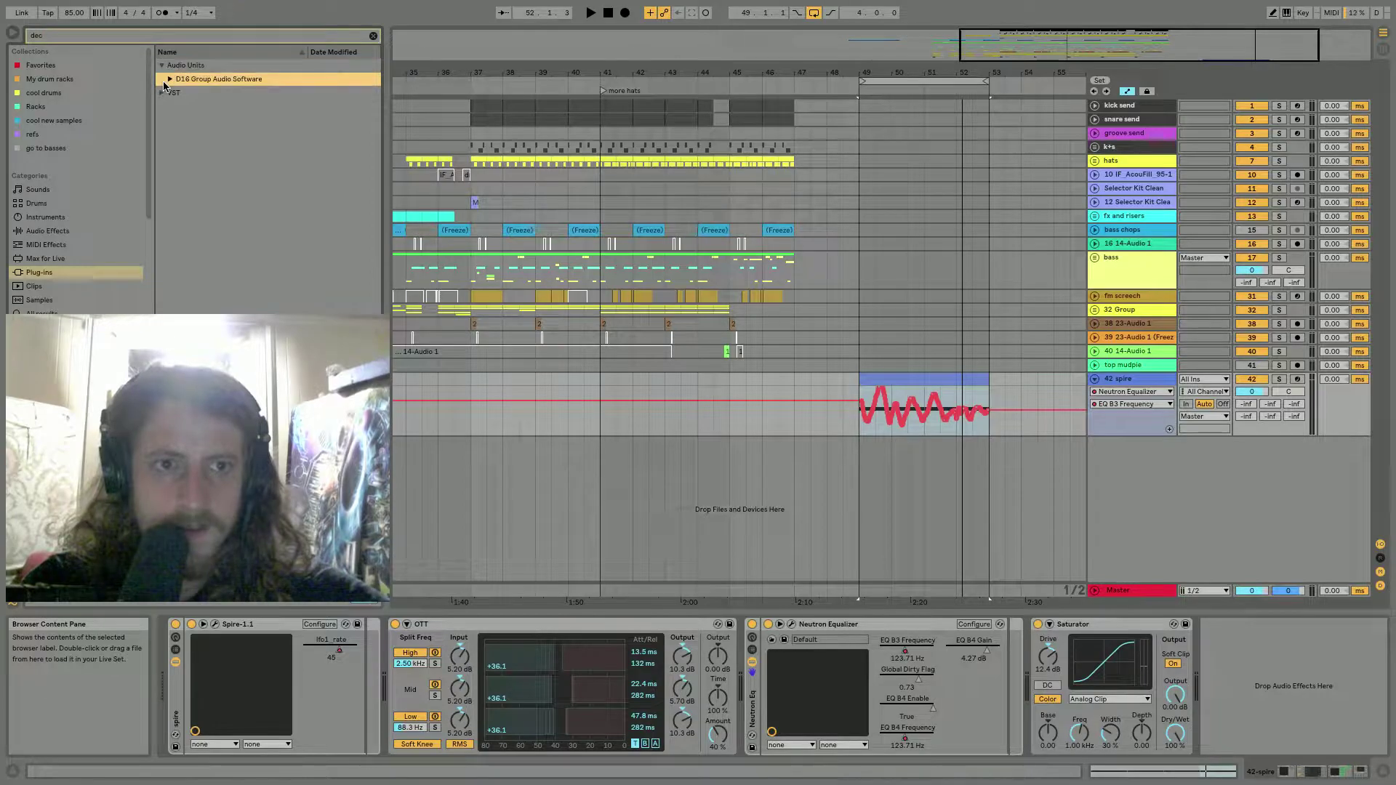
left_click_drag(195, 99, 749, 651)
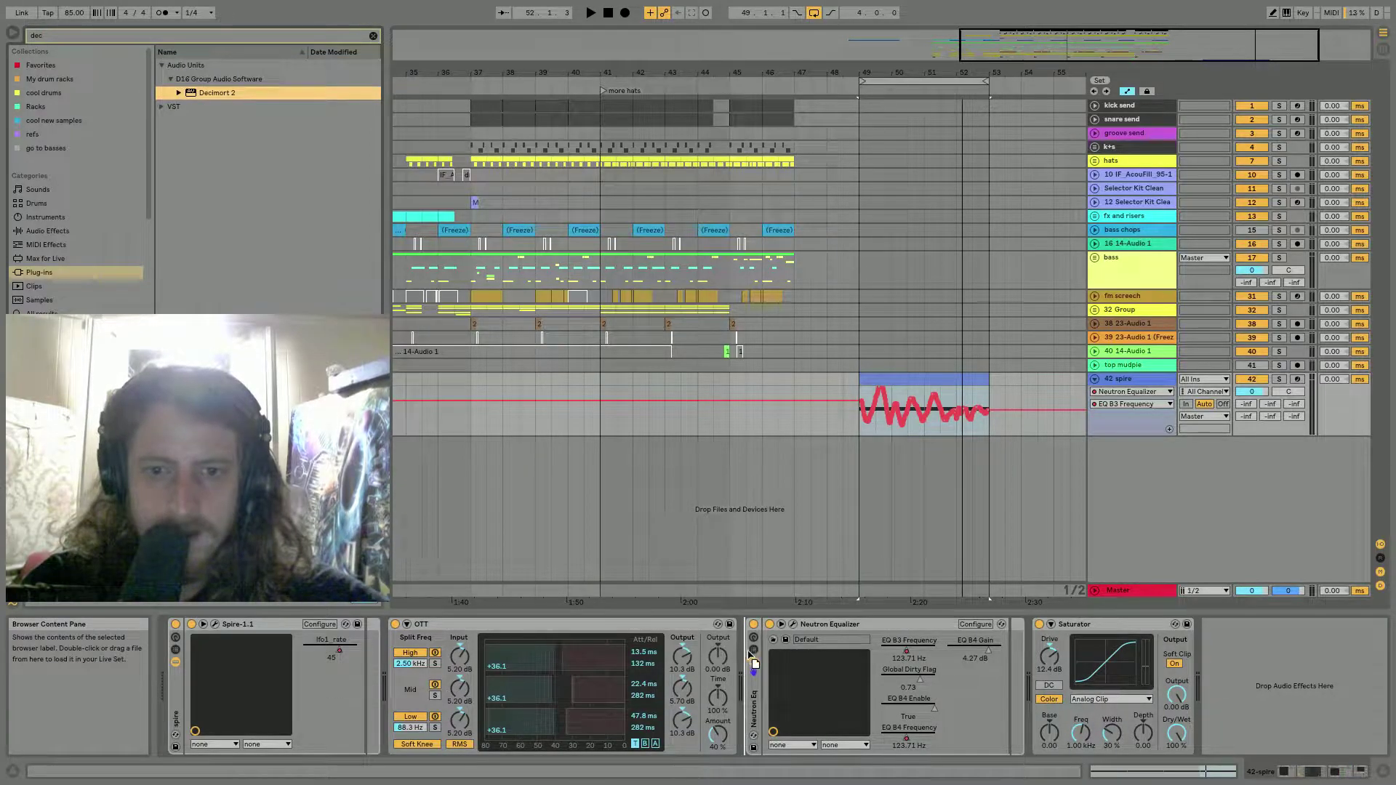
left_click_drag(962, 699, 1019, 695)
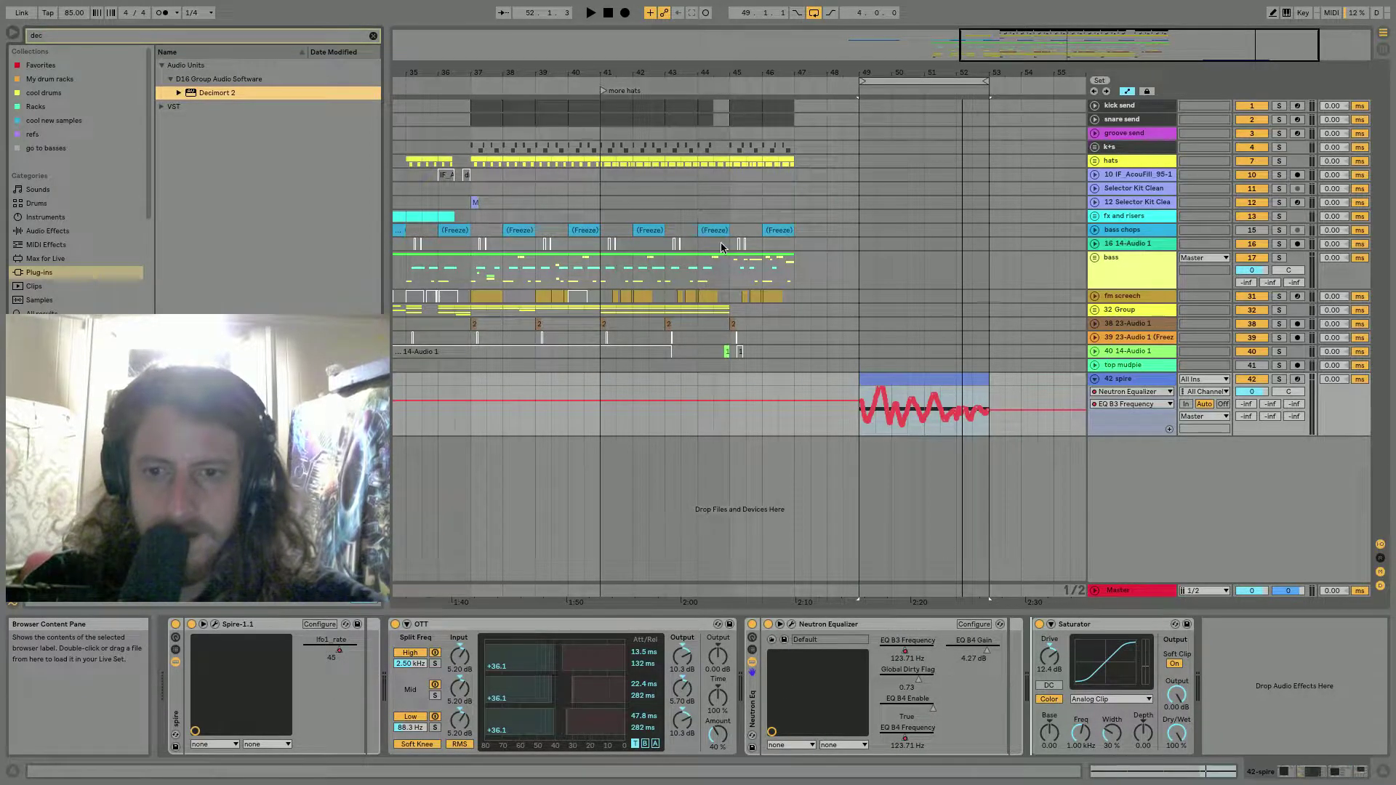
Lower Decimort 2's resampler frequency to about 2985 Hz and audition the loop.
left_click_drag(233, 183, 244, 287)
key("space")
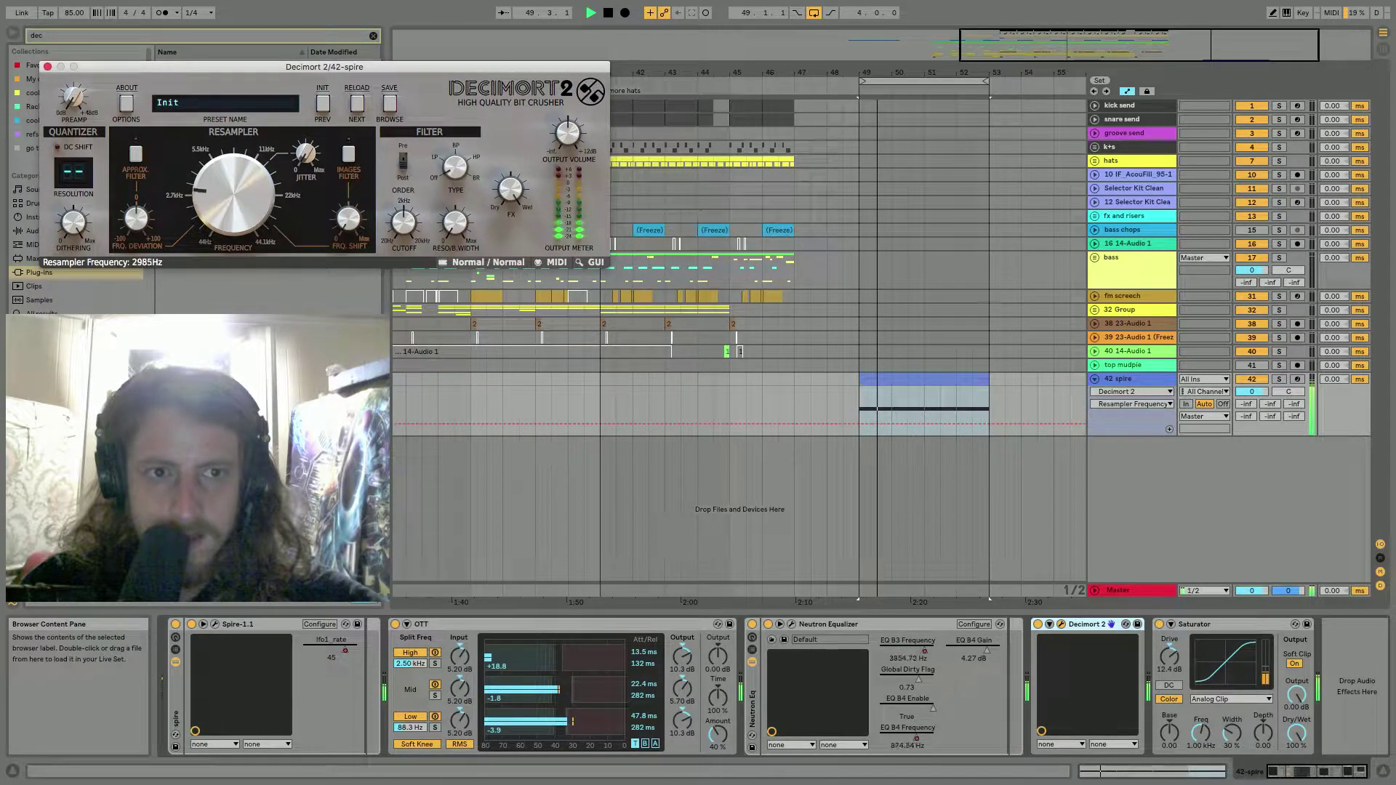
Move Decimort 2 ahead of Neutron Equalizer and raise its resampler frequency to about 13780 Hz during playback.
left_click(838, 626)
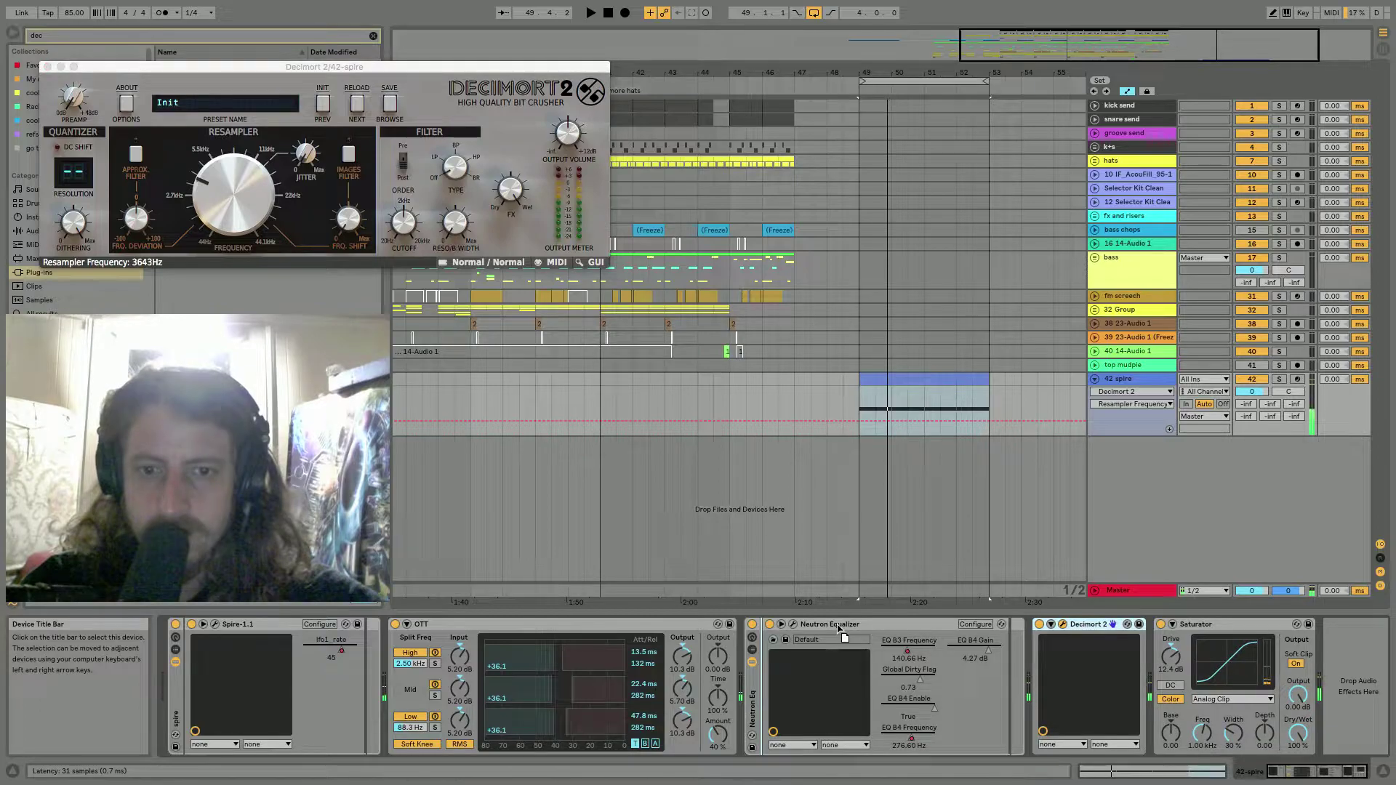
key("space")
left_click_drag(239, 194, 219, 116)
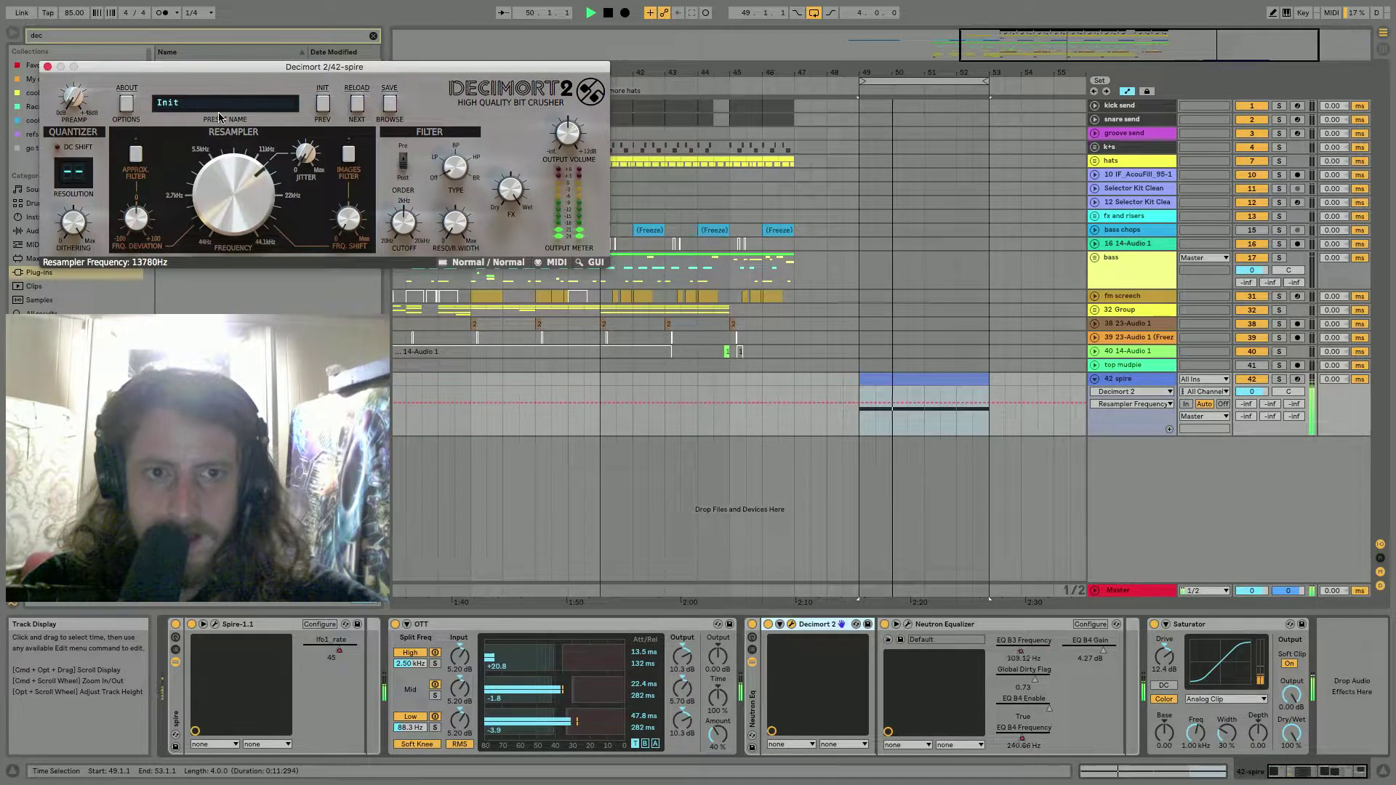
Adjust Decimort 2's filter type, lower its resampler frequency, and set the filter cutoff to about 11808 Hz.
left_click(461, 154)
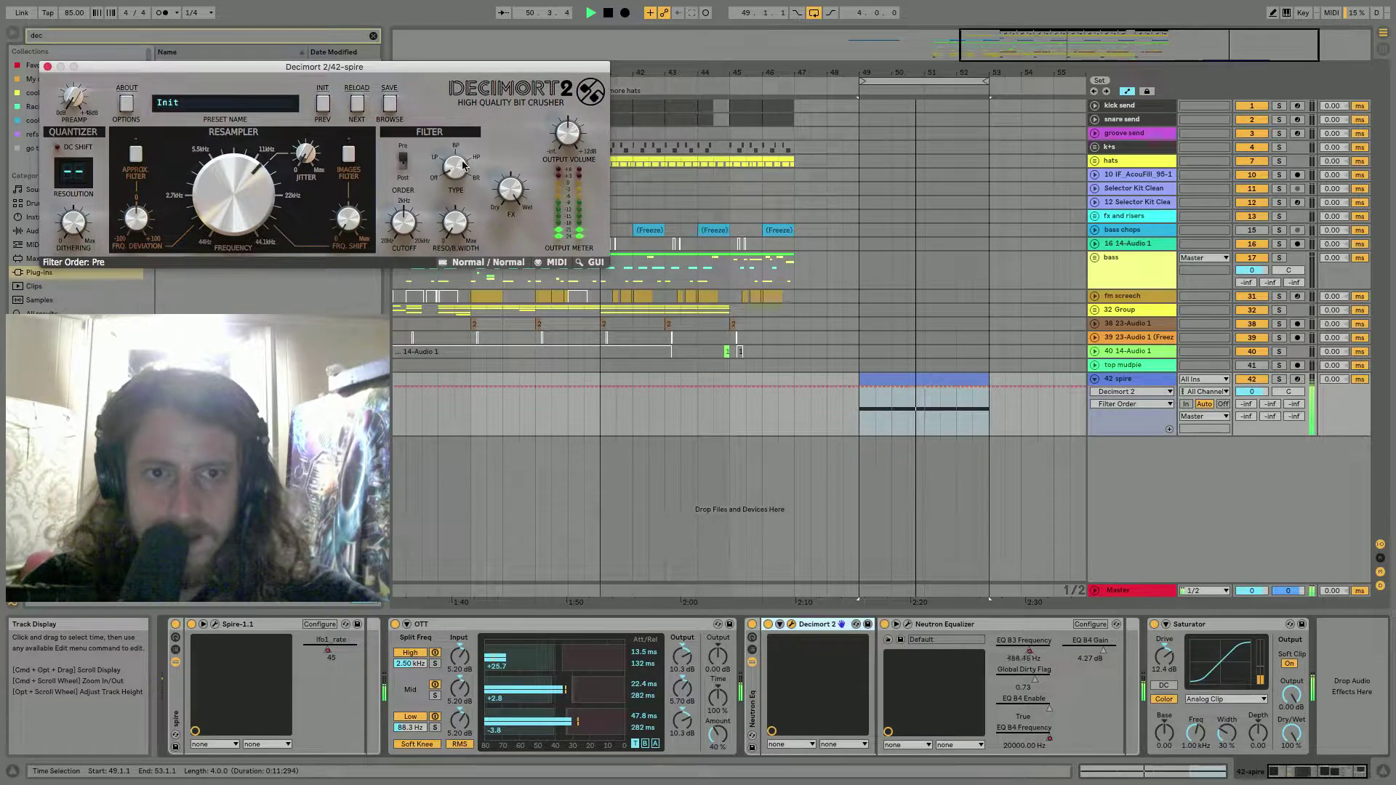
left_click_drag(463, 152, 464, 137)
left_click_drag(405, 223, 403, 262)
left_click_drag(253, 218, 253, 269)
left_click_drag(404, 222, 397, 117)
key("space")
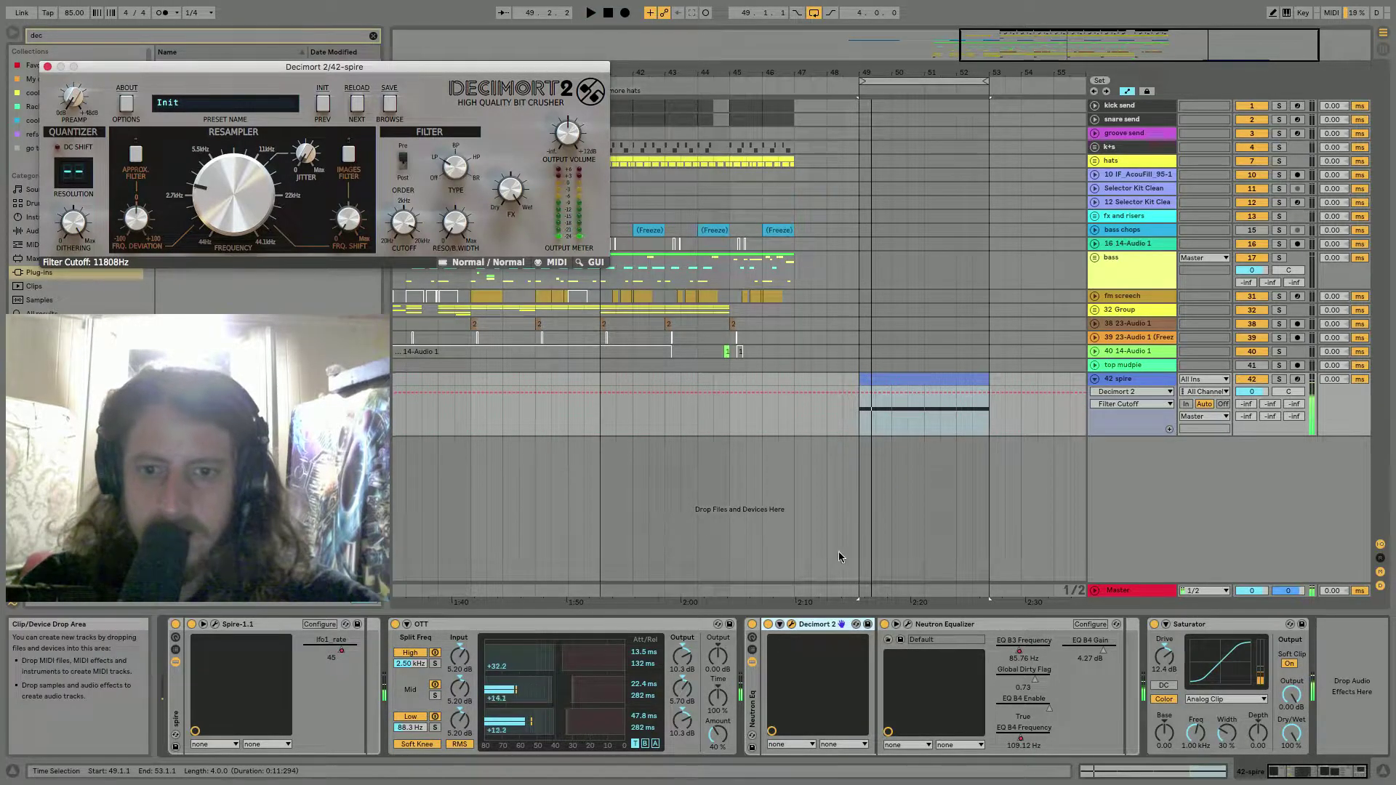
Remove Decimort 2 from the spire track and audition the loop without it.
left_click(814, 626)
key("Delete")
key("space")
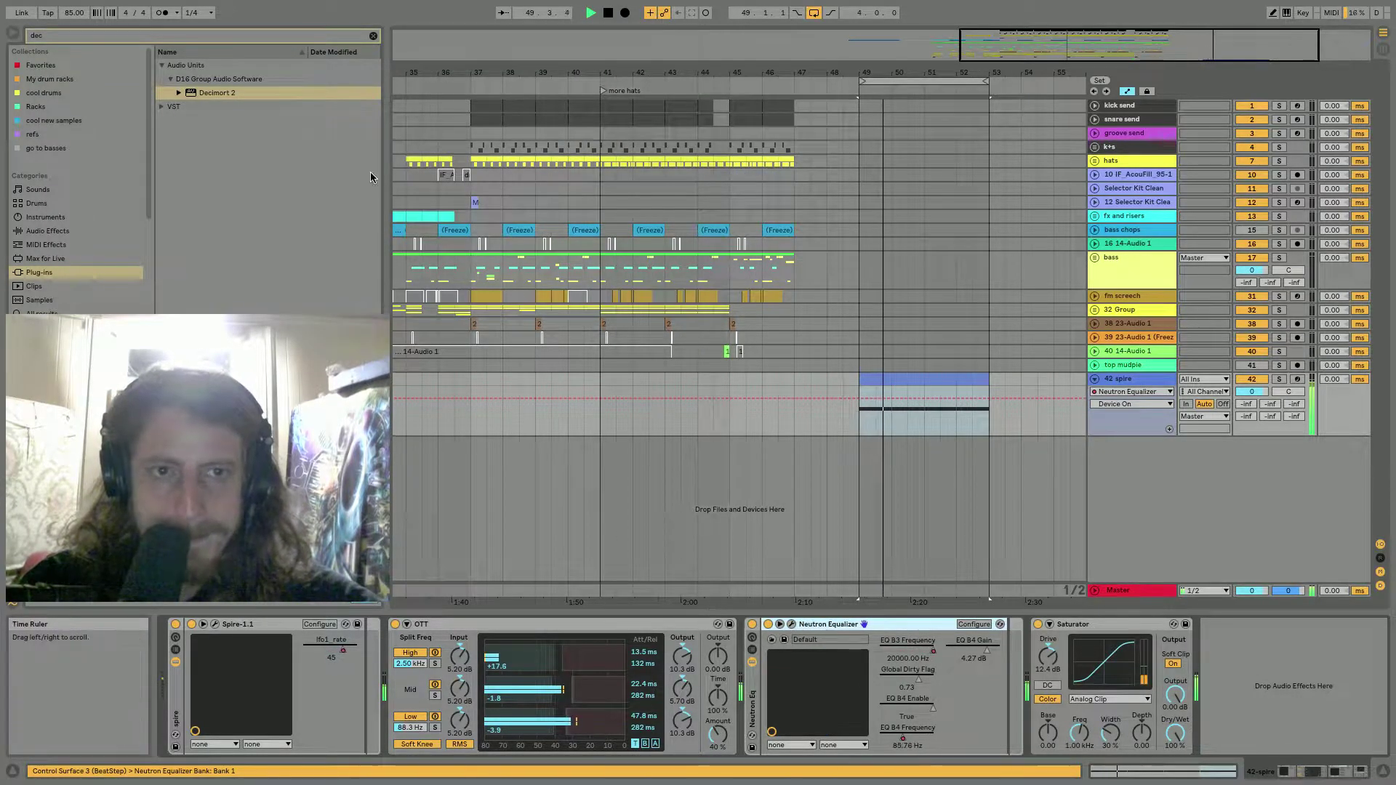
Insert the !2Freqsplitter.adg rack between Spire and OTT, select its High chain, and audition the loop.
left_click(374, 33)
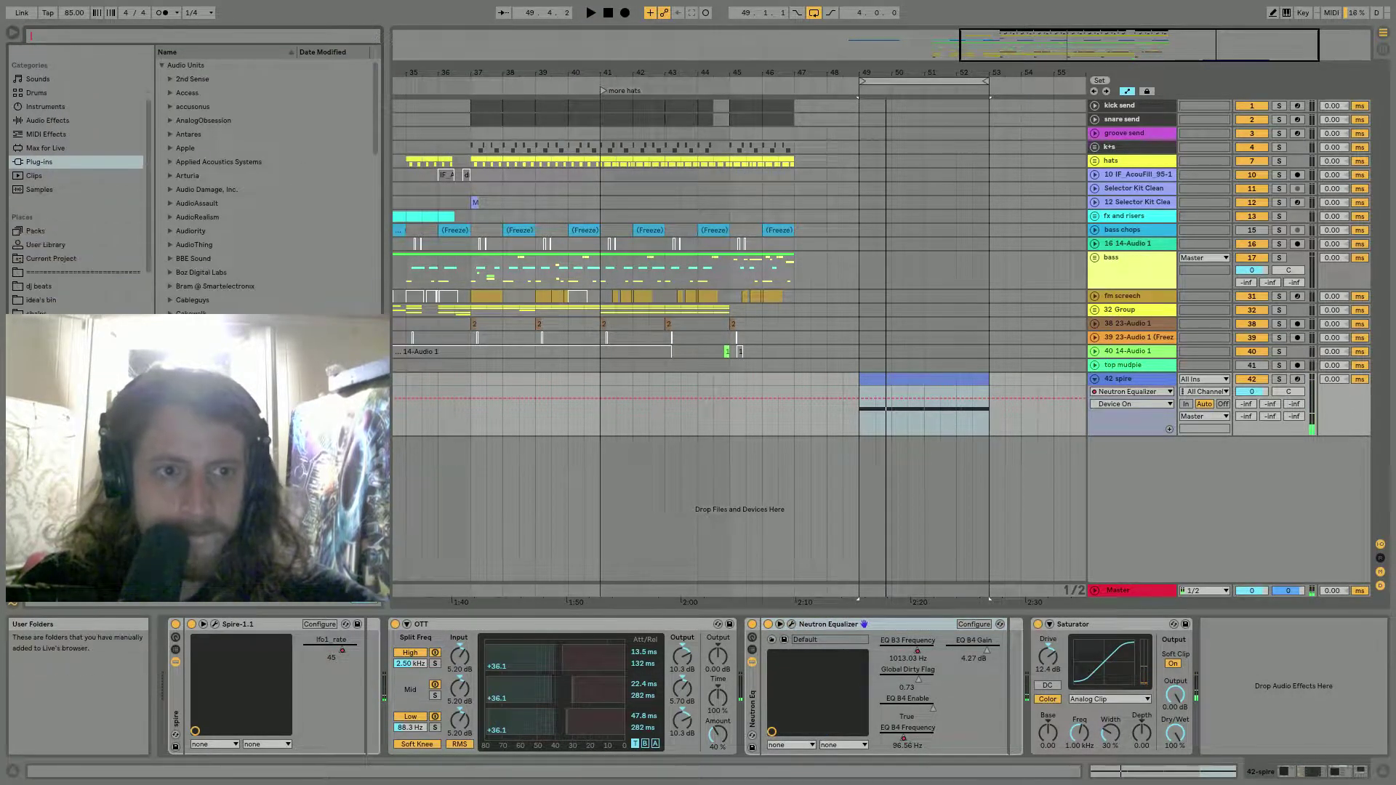
left_click(36, 313)
left_click_drag(210, 166, 388, 662)
left_click(584, 659)
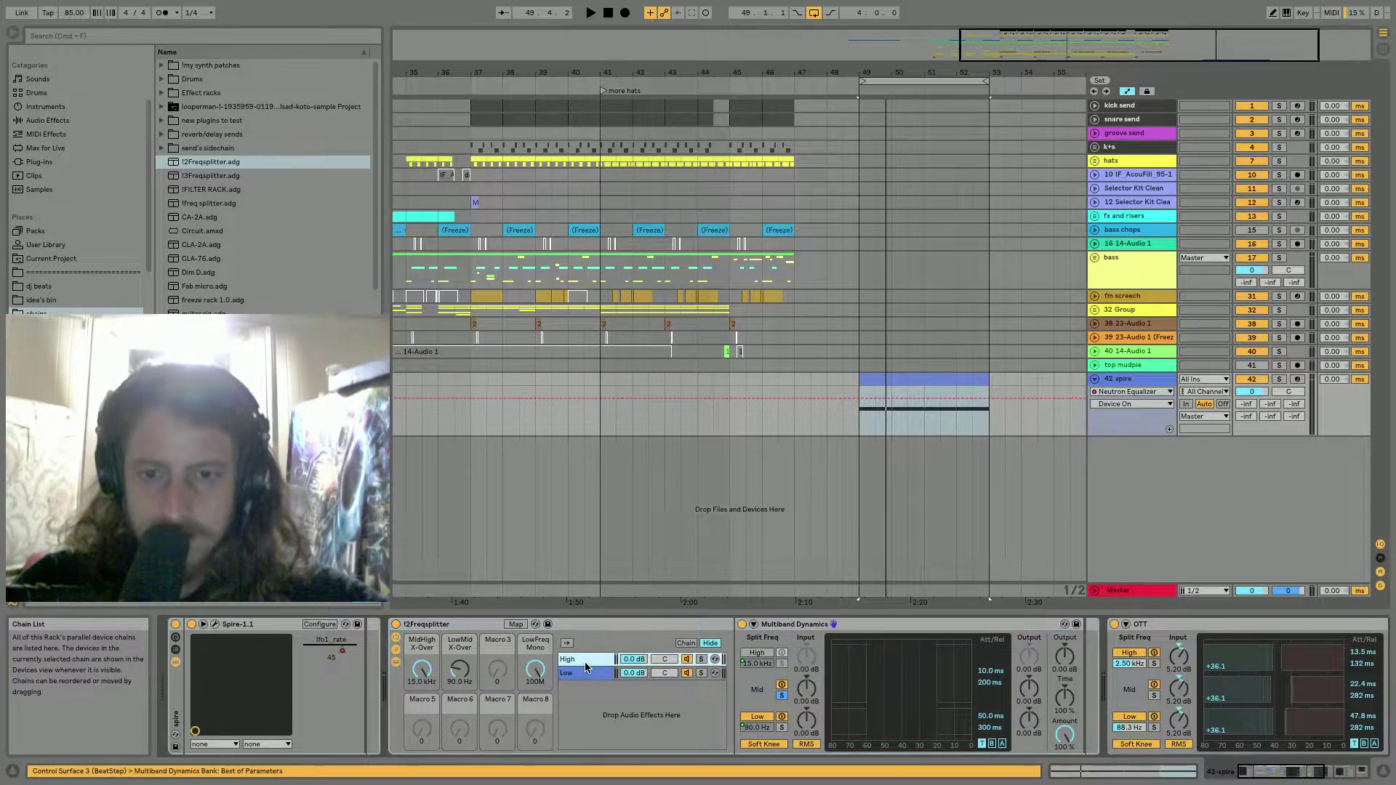
key("space")
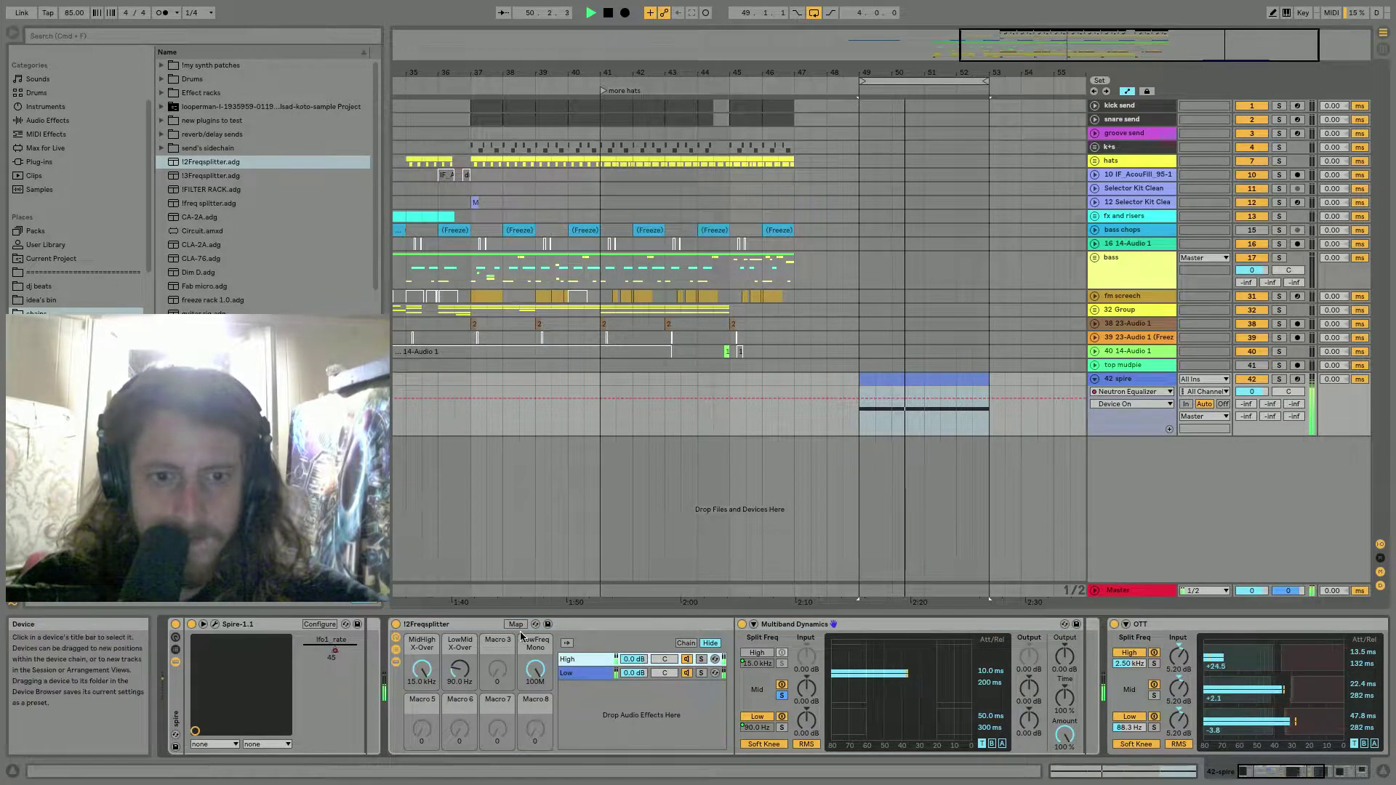
Search the plug-ins for "camel" and insert the Audio Units version of CamelPhat in the splitter's High chain.
left_click(39, 162)
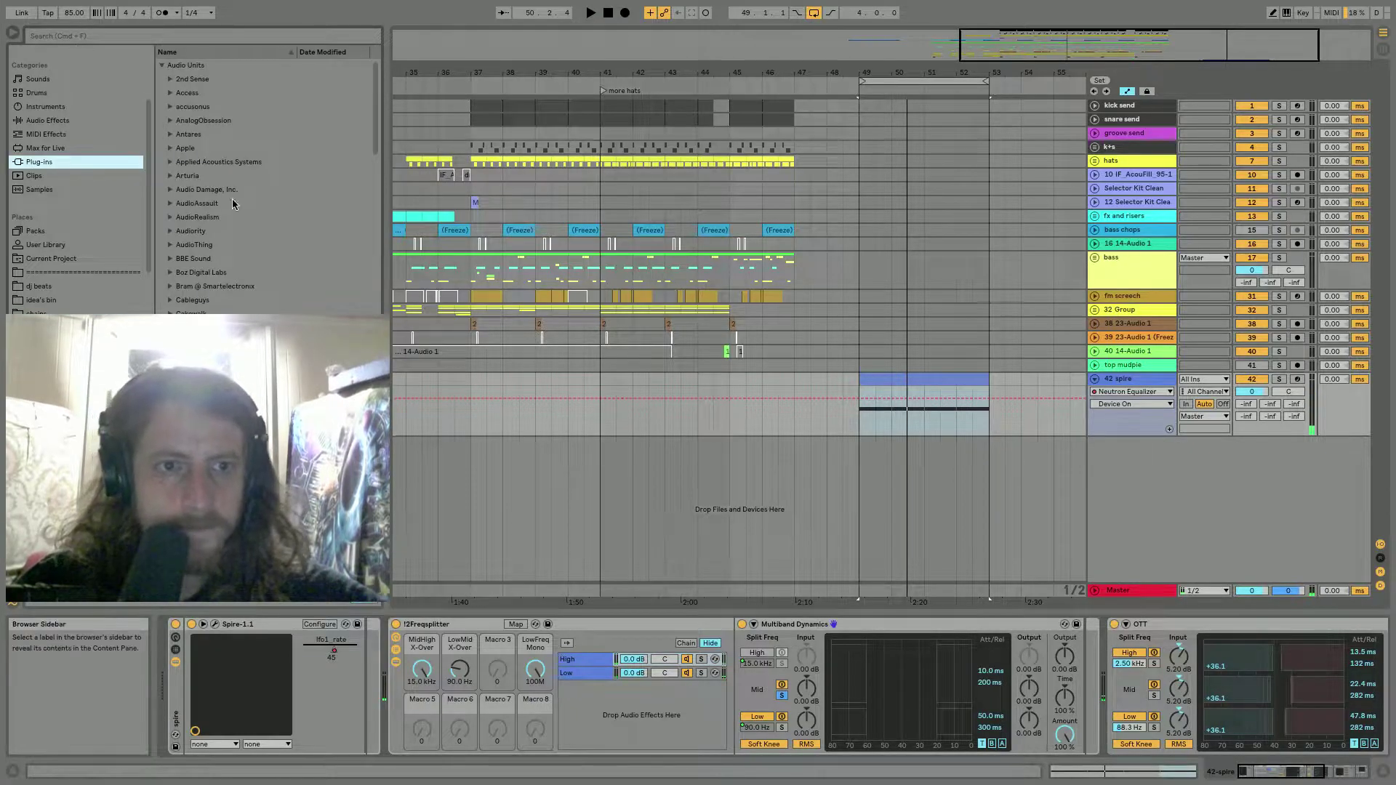
left_click(44, 38)
type("c")
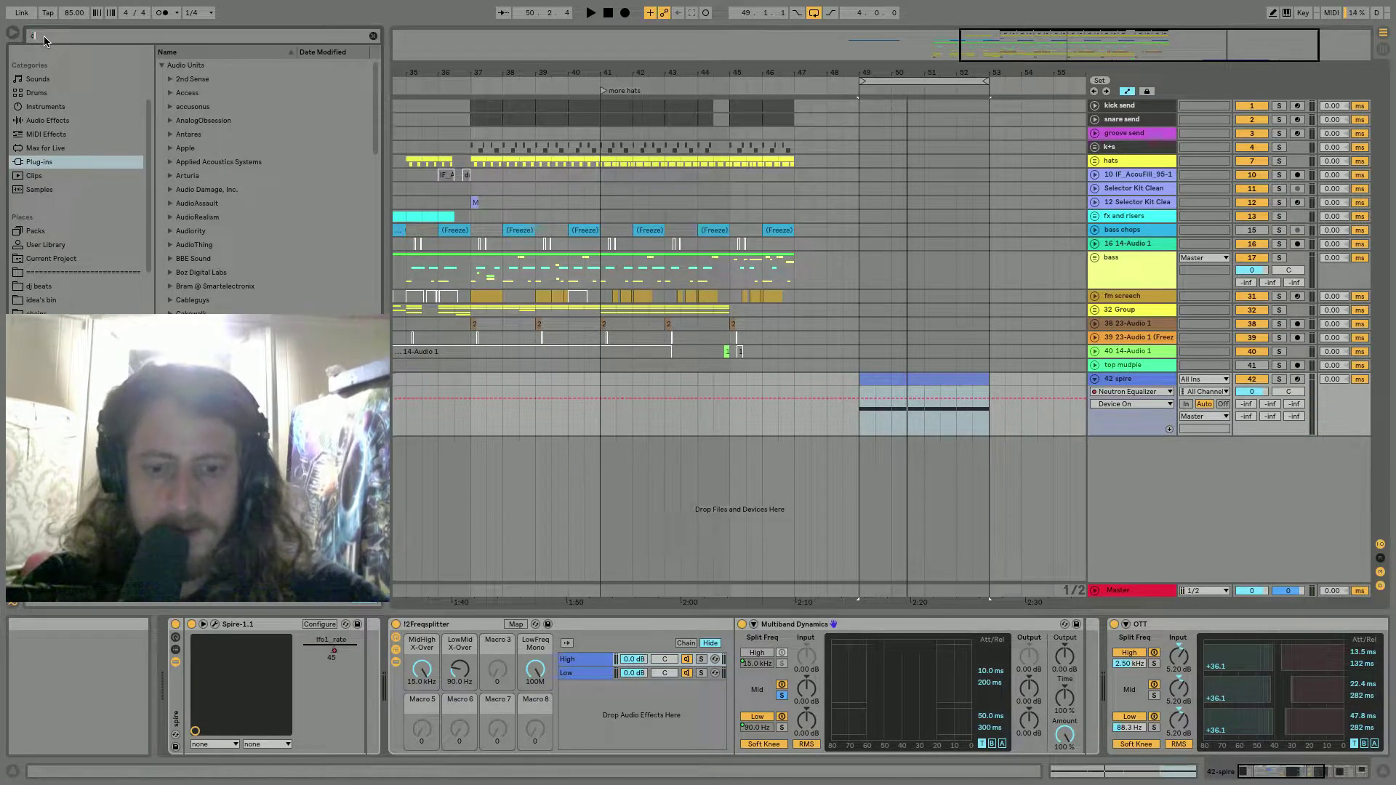
type("amel")
left_click(169, 78)
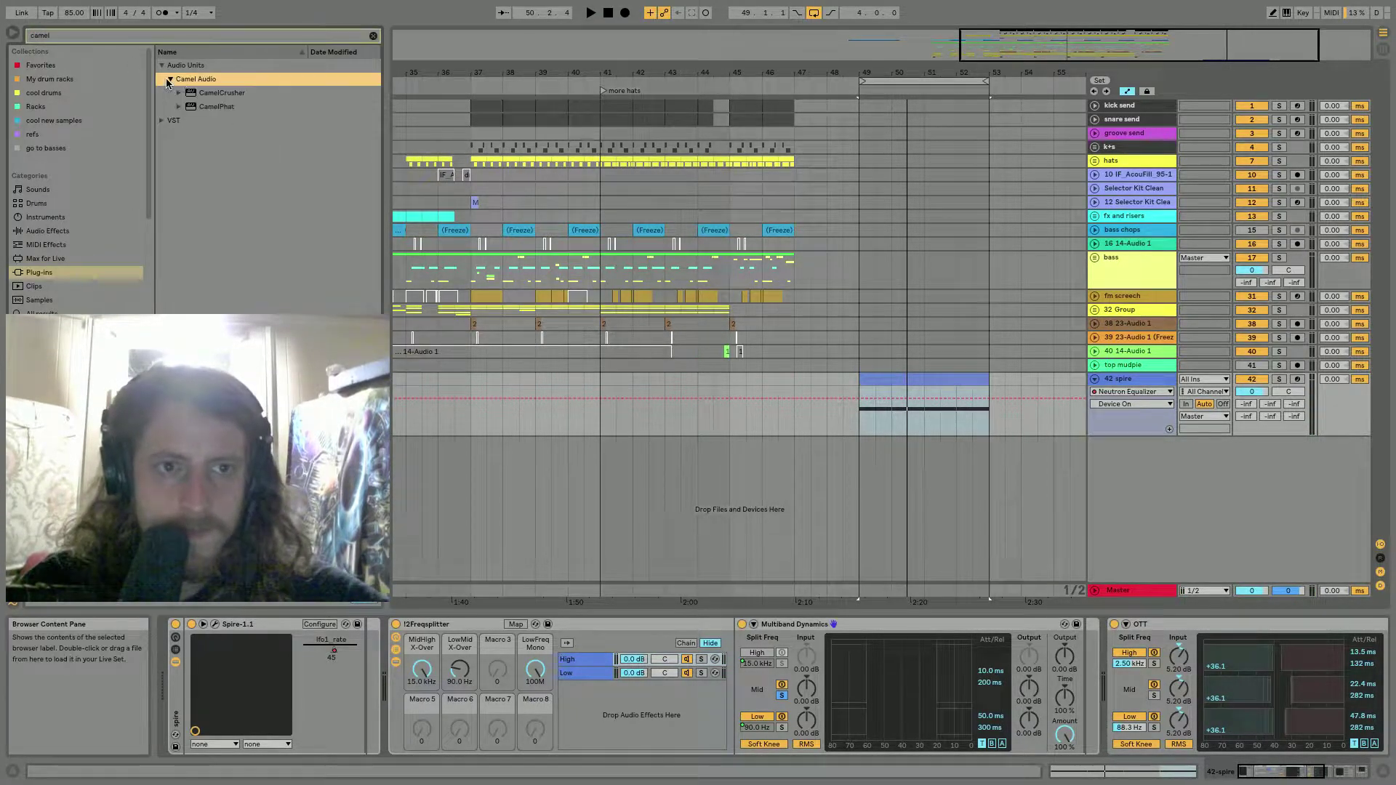
left_click(195, 107)
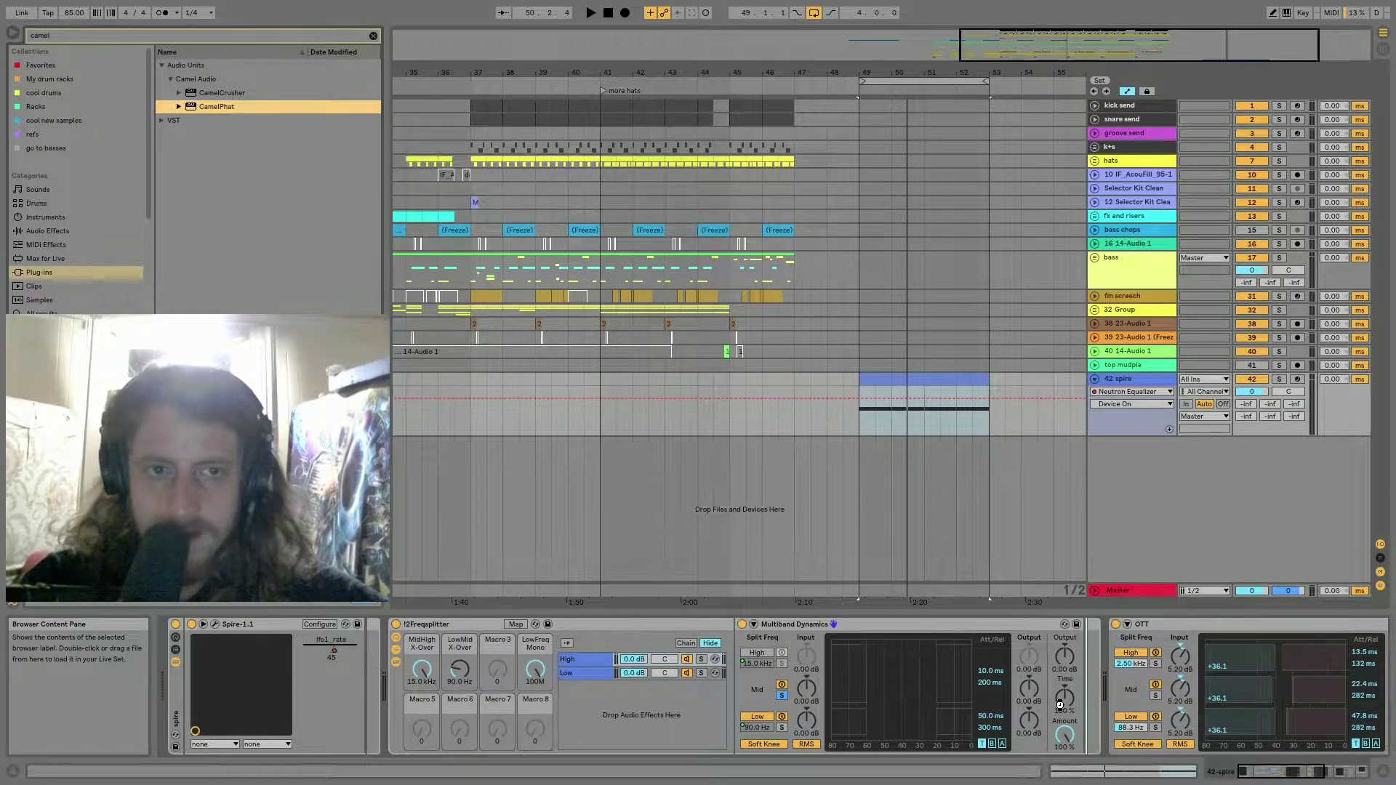
left_click_drag(1060, 706, 1060, 706)
Clear the CamelPhat preset, try its distortion on the loop, and set the splitter's LowMid X-Over to 143 Hz.
left_click(285, 140)
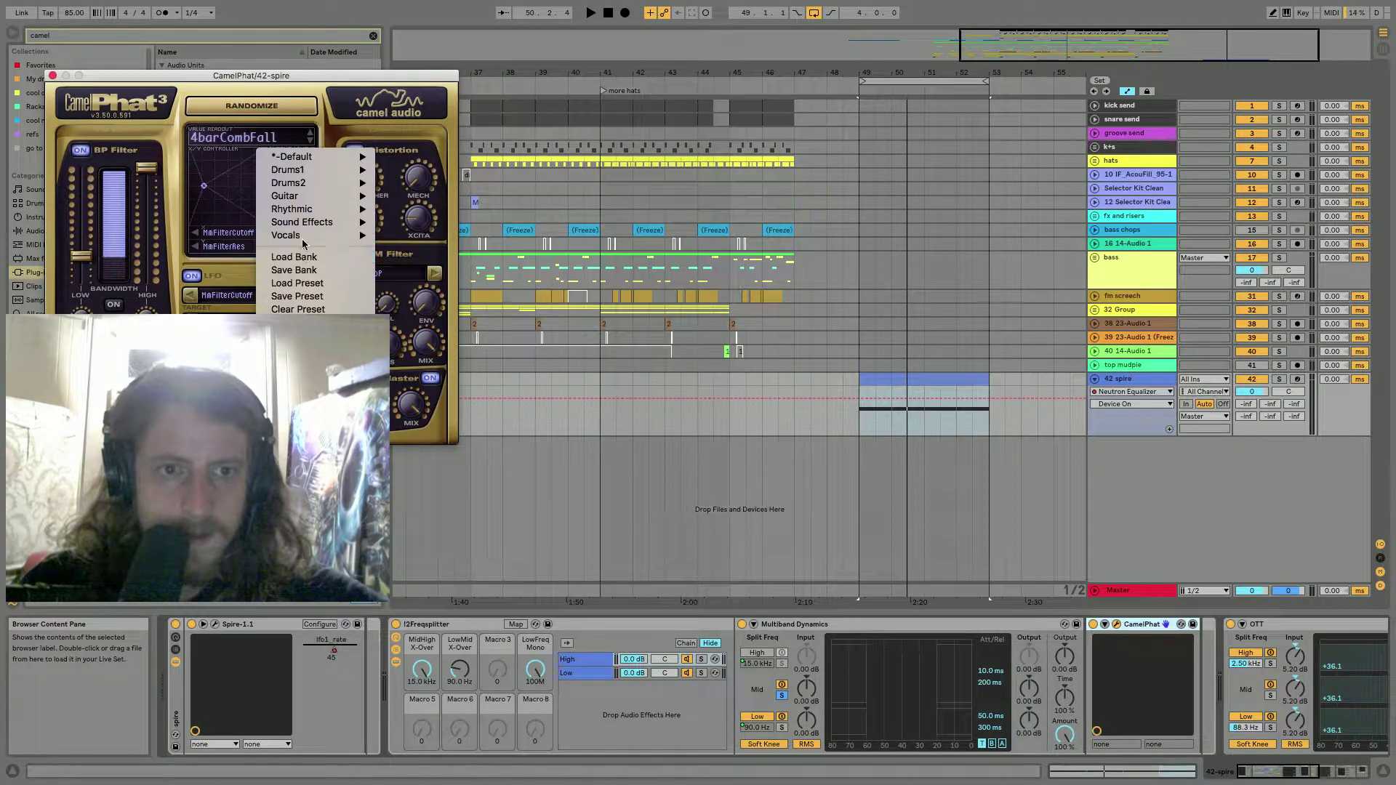
left_click(300, 309)
key("space")
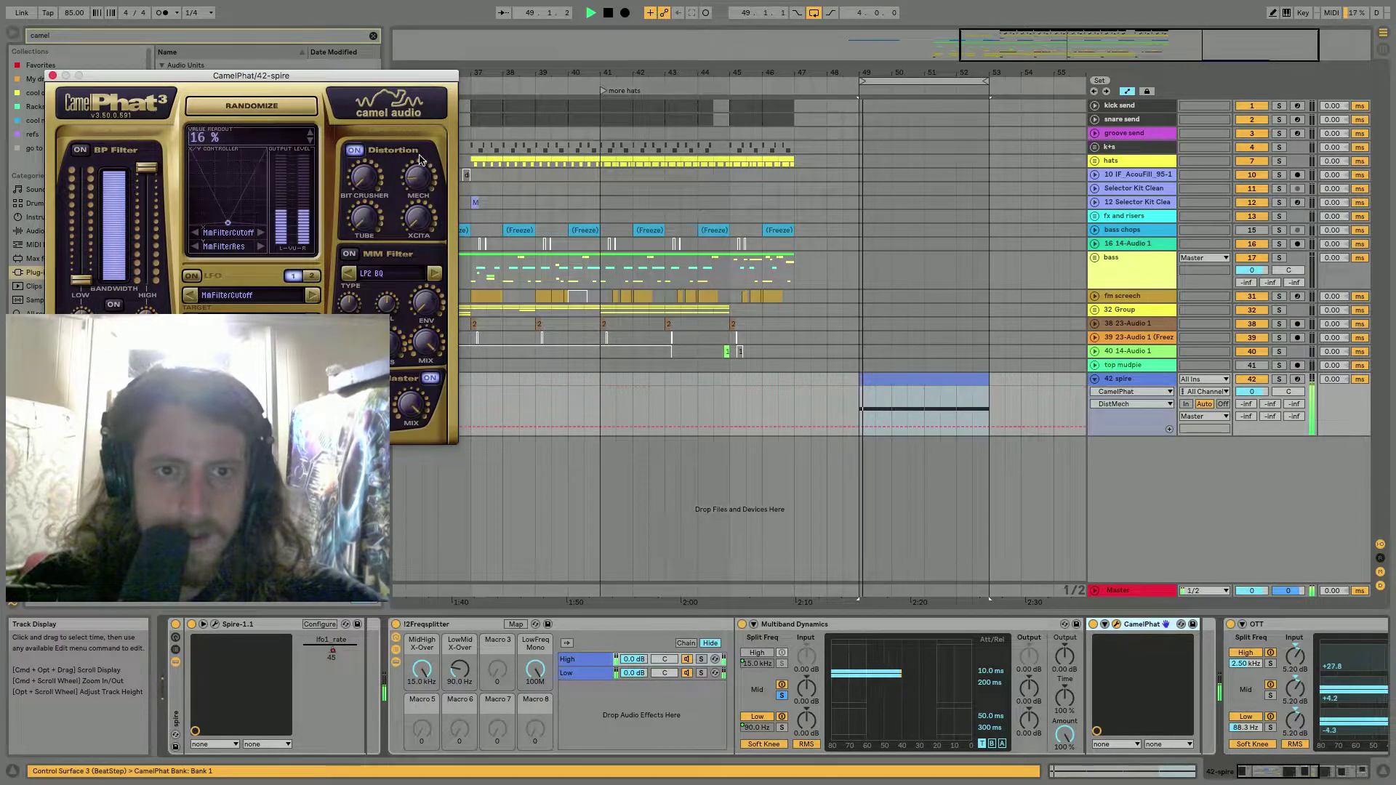
left_click(373, 215)
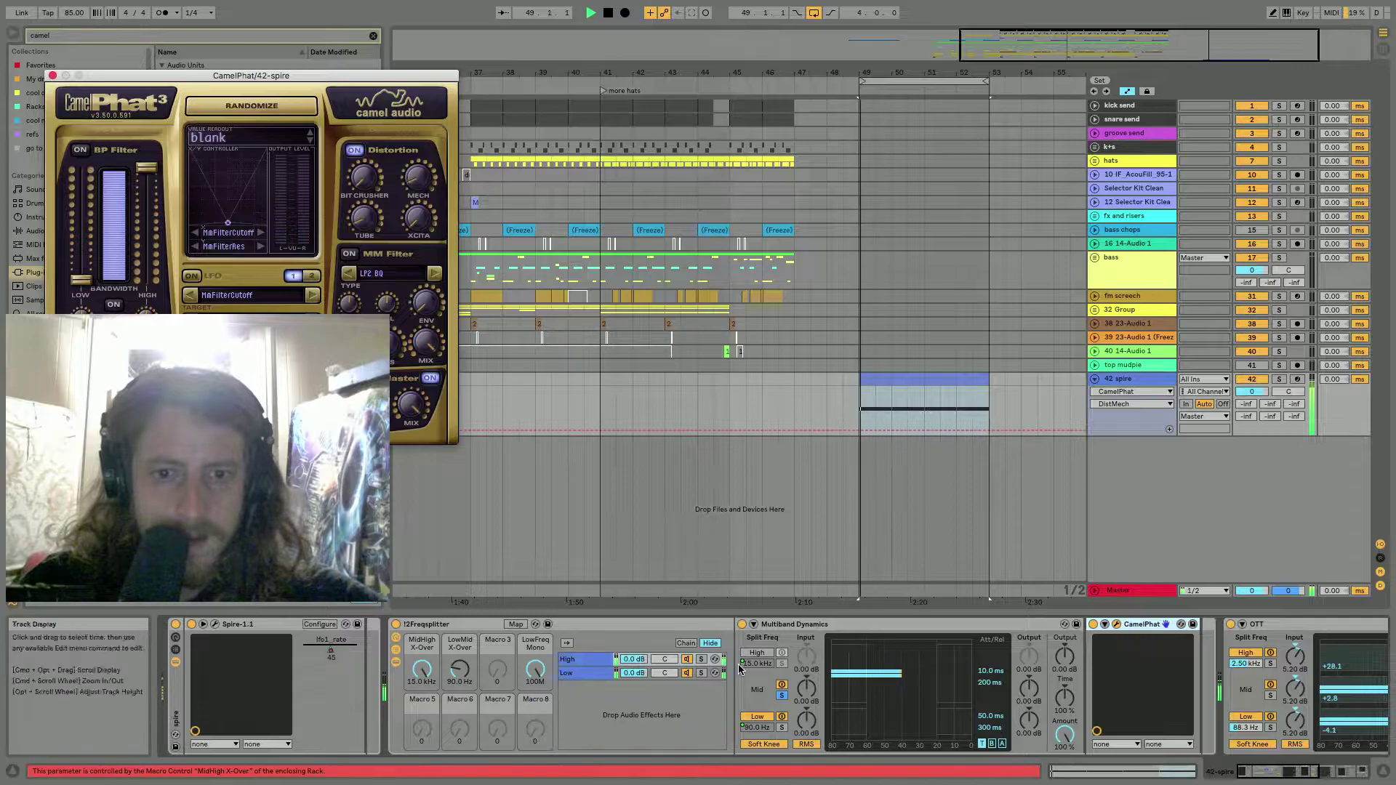
left_click_drag(471, 669, 471, 654)
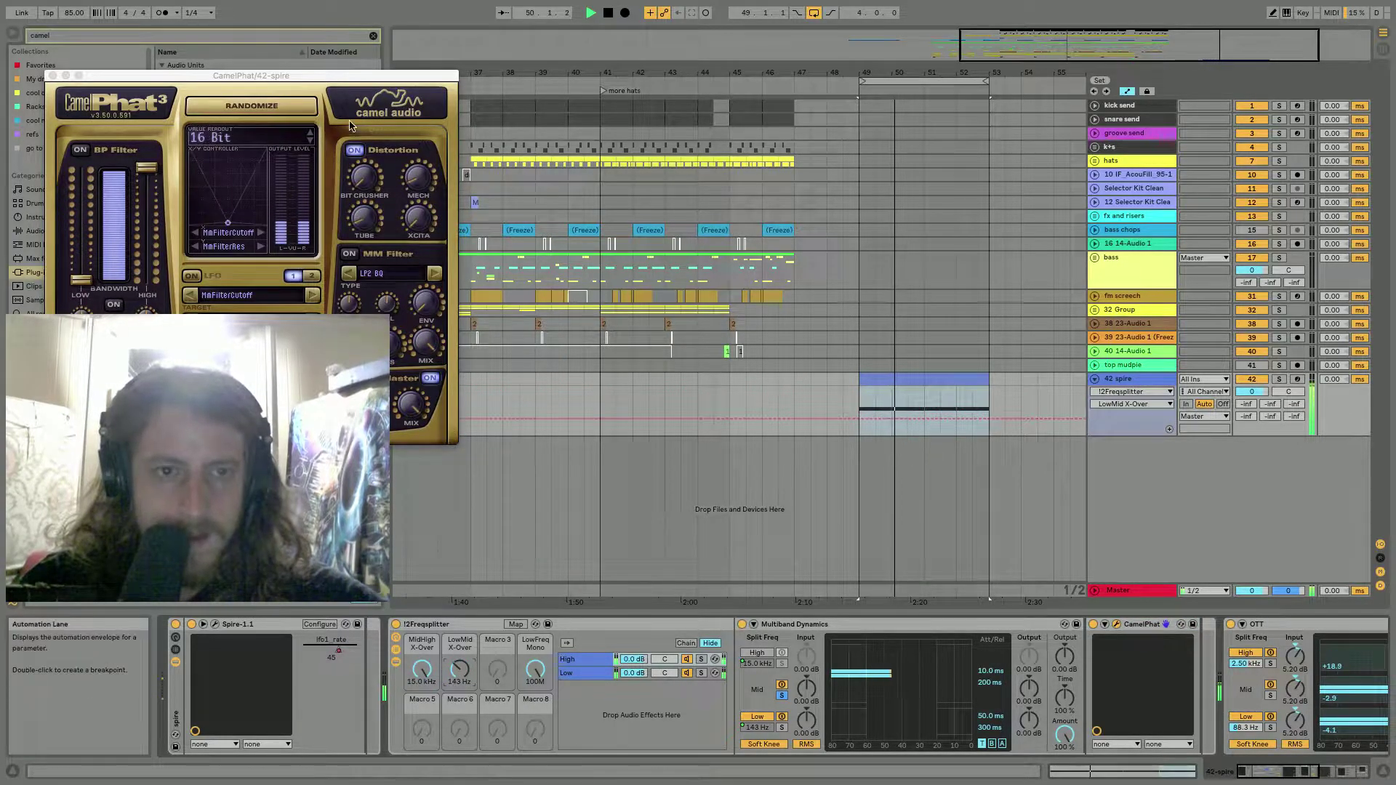
Adjust CamelPhat's Tube and Mech distortion and enable its BP Filter while the loop plays.
left_click(361, 143)
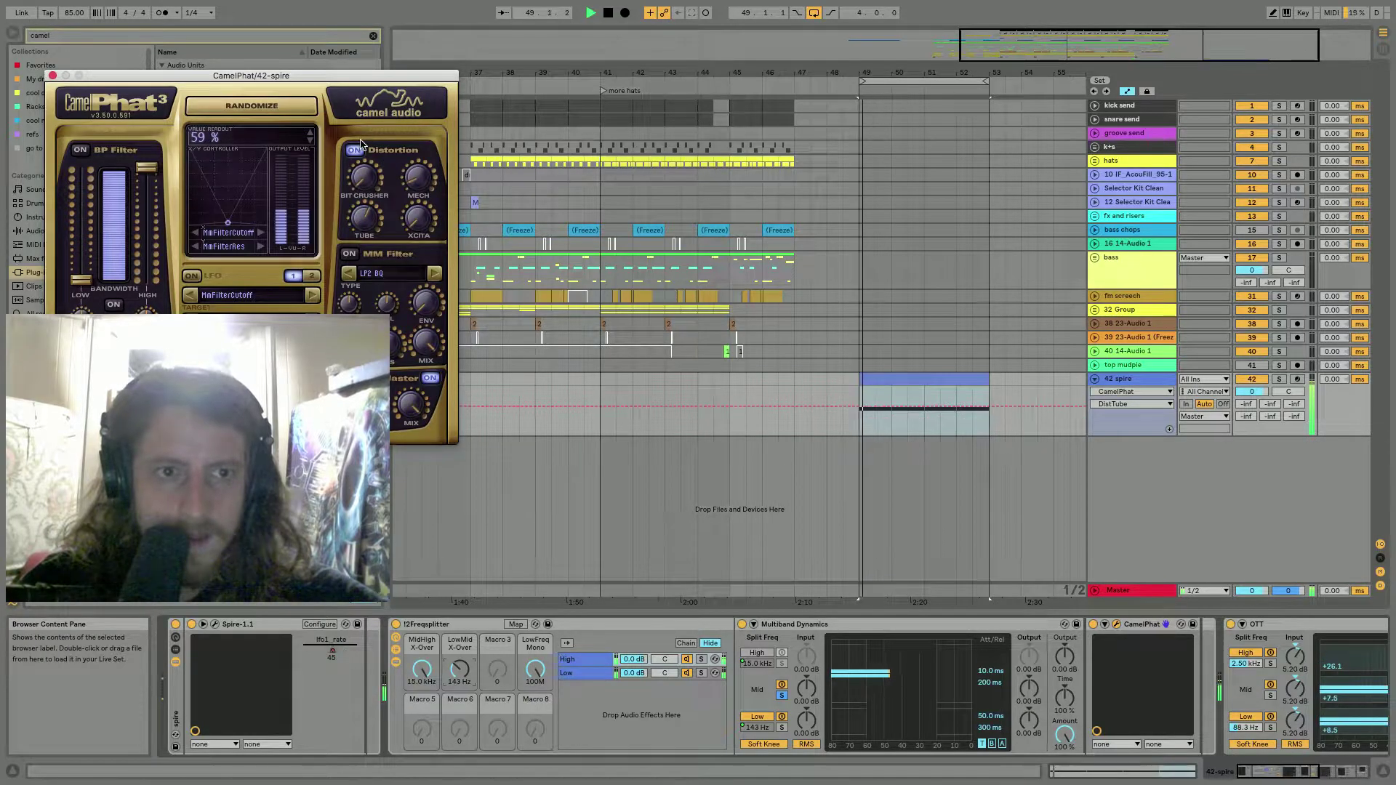
left_click_drag(417, 179, 416, 120)
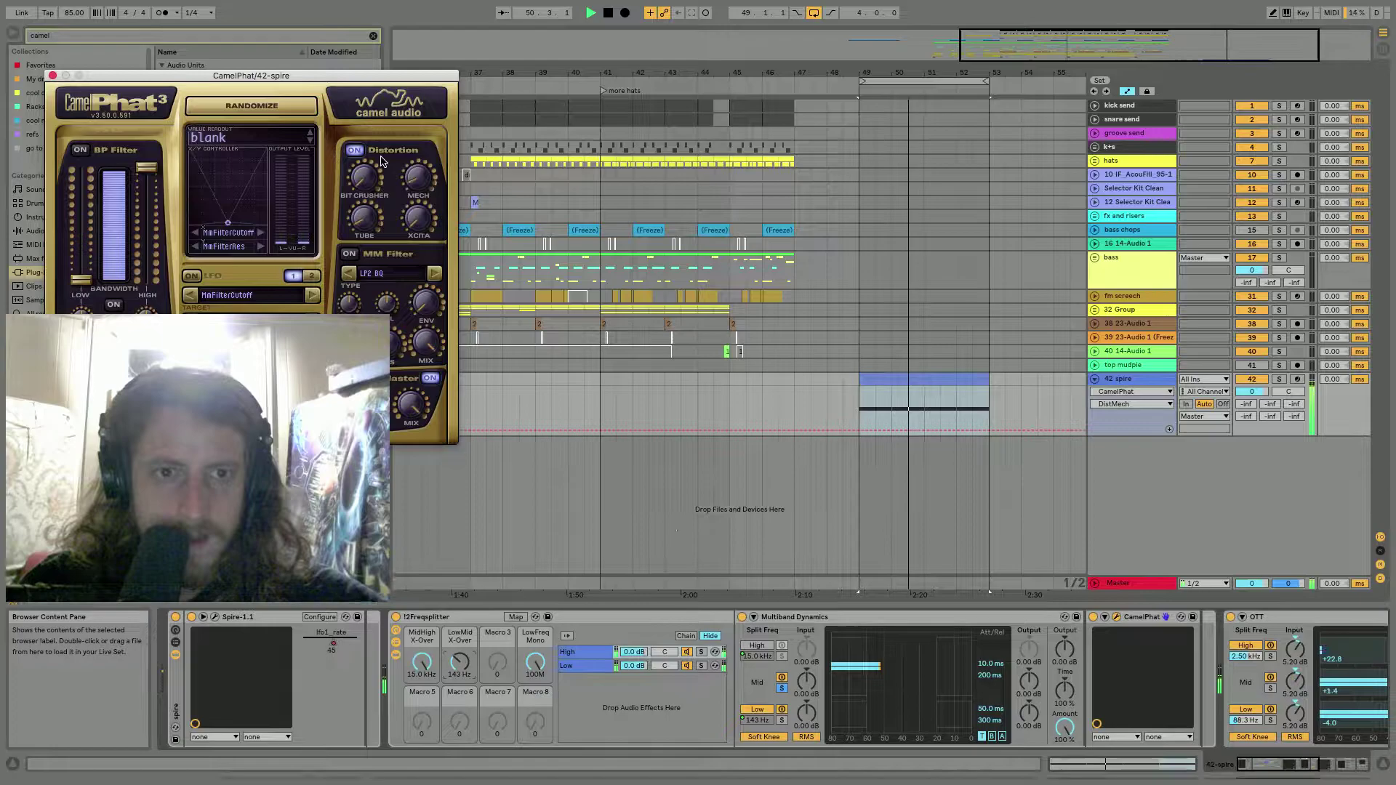
mouse_move(141, 169)
left_mouse_down()
mouse_move(136, 195)
mouse_move(125, 157)
left_mouse_up()
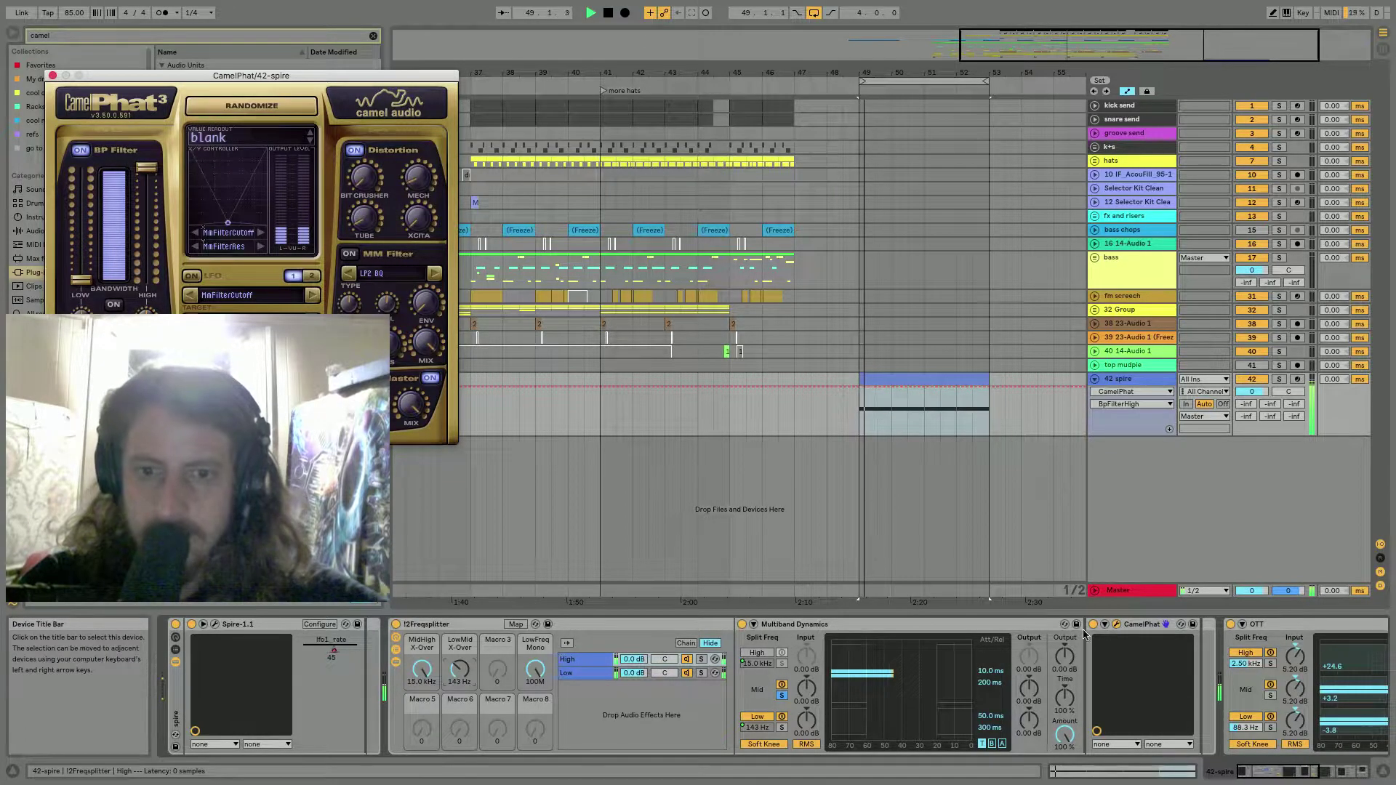
Boost Neutron Equalizer's high shelf by about 5 dB at about 1326 Hz, then close its window.
scroll(917, 632, "right", 10)
key("space")
left_click(906, 624)
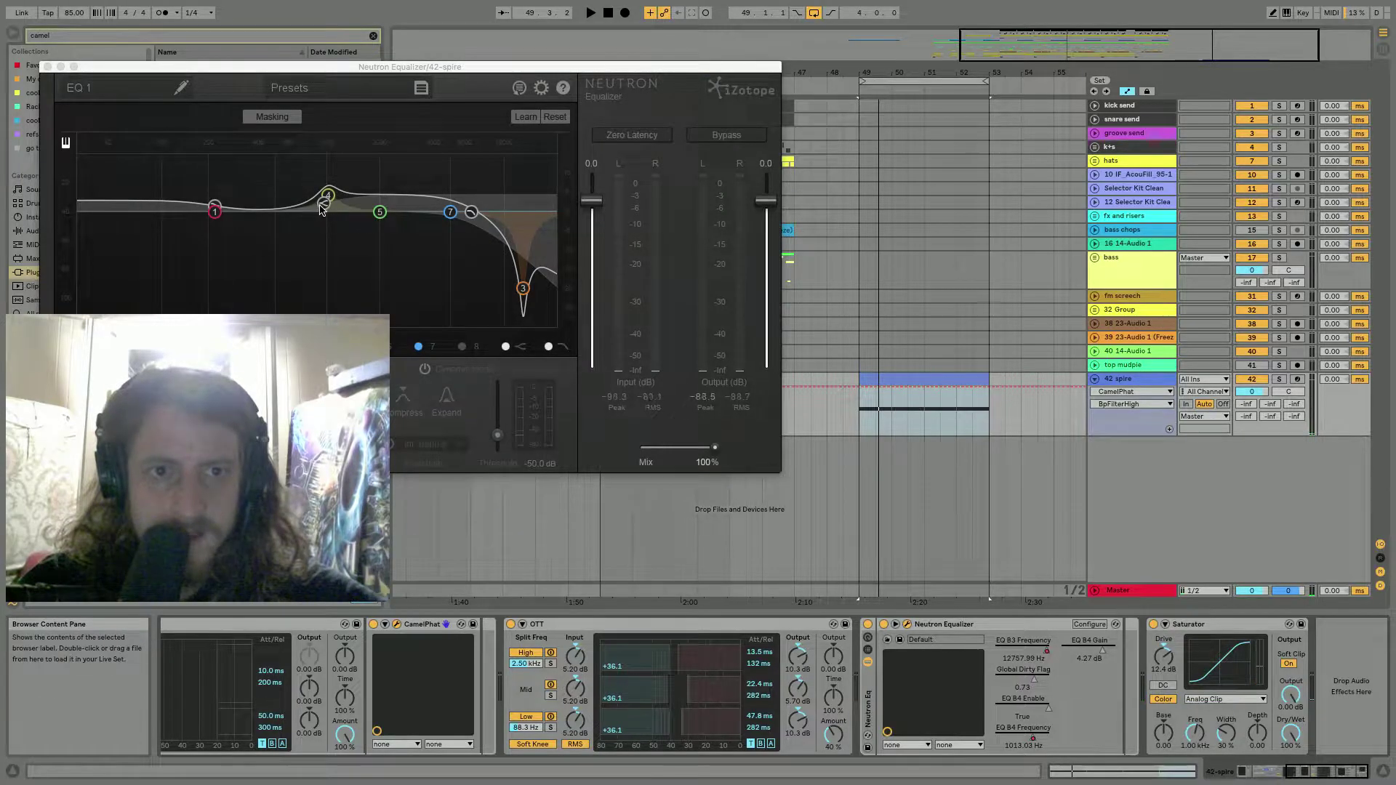
key("space")
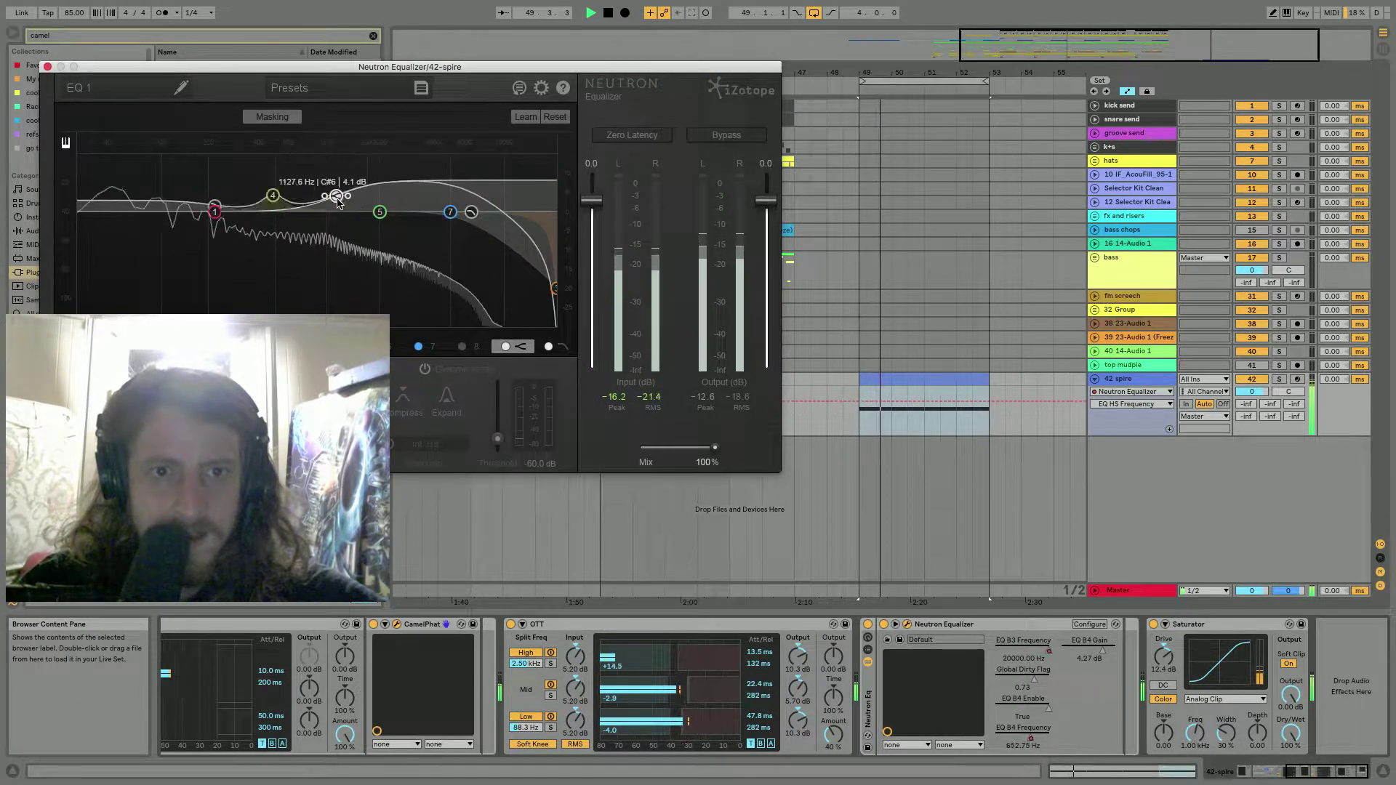
left_click_drag(337, 202, 349, 200)
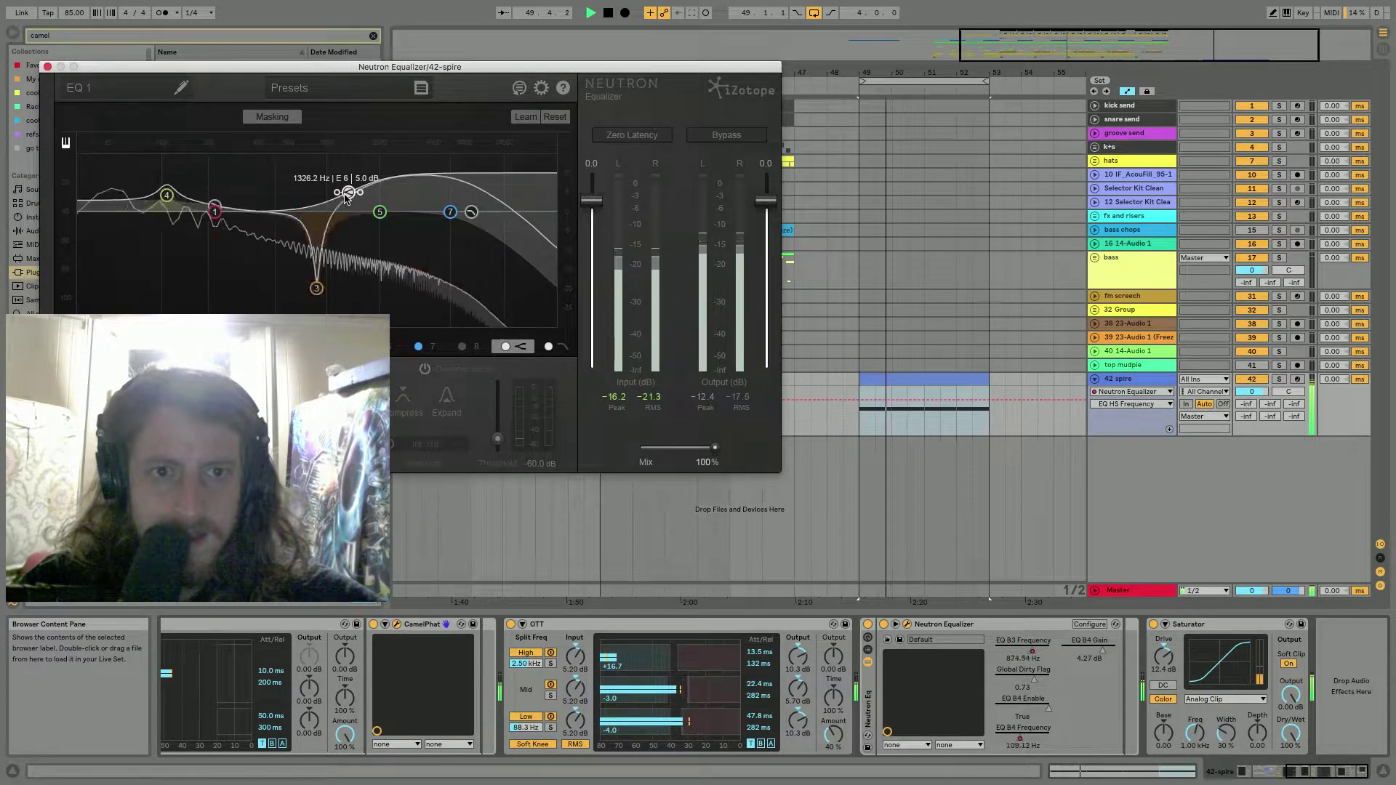
left_click(47, 66)
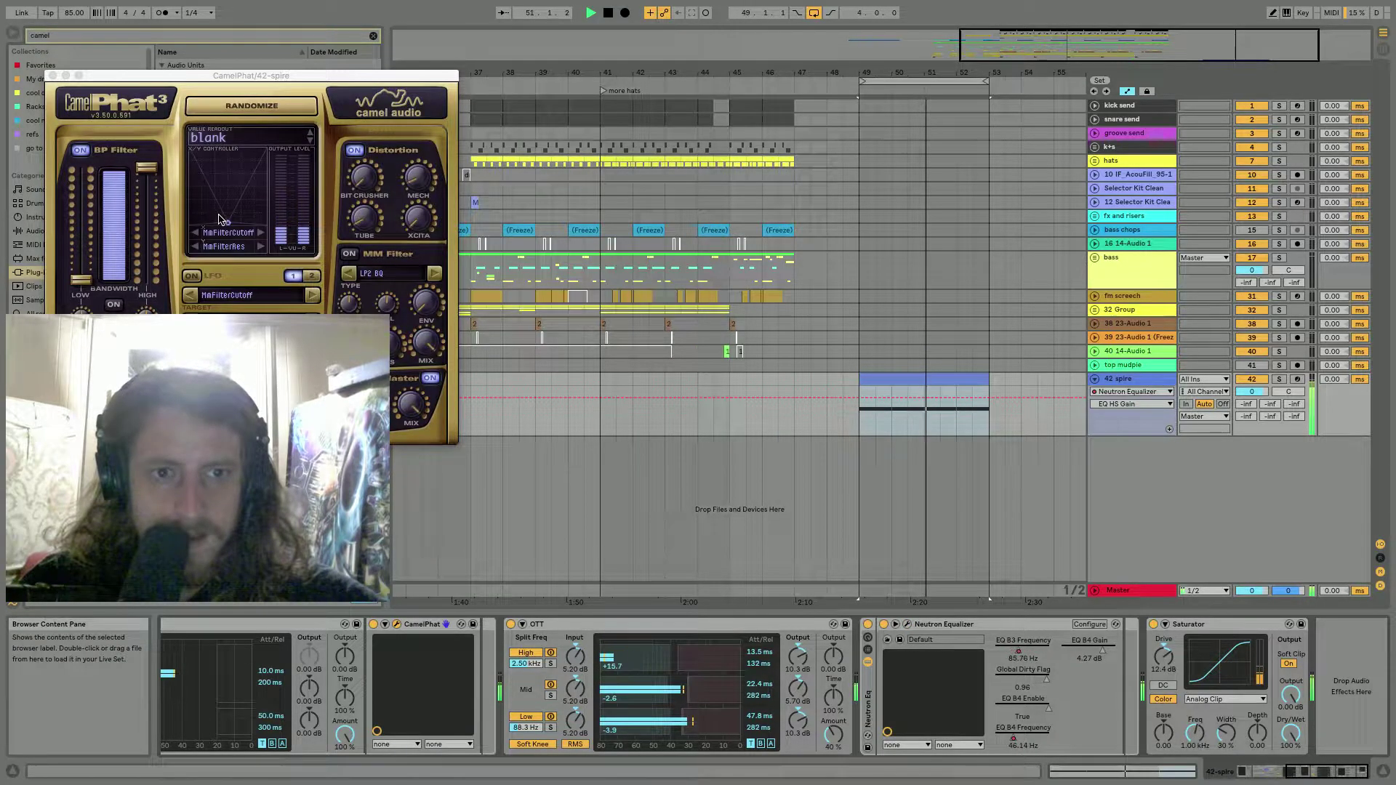
Try CamelPhat's flanger on the loop, switch it back off, and close the plug-in window.
key("space")
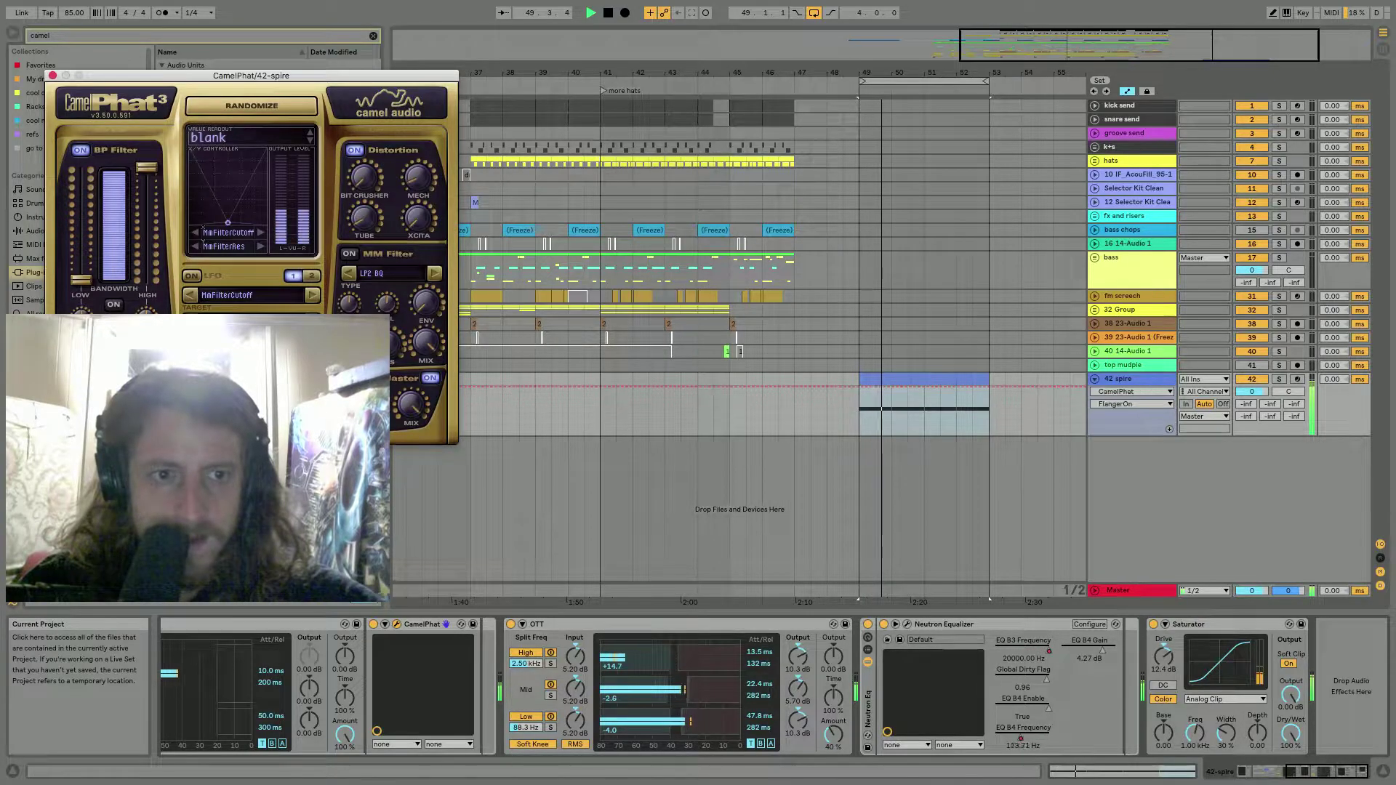
key("space")
left_click(53, 76)
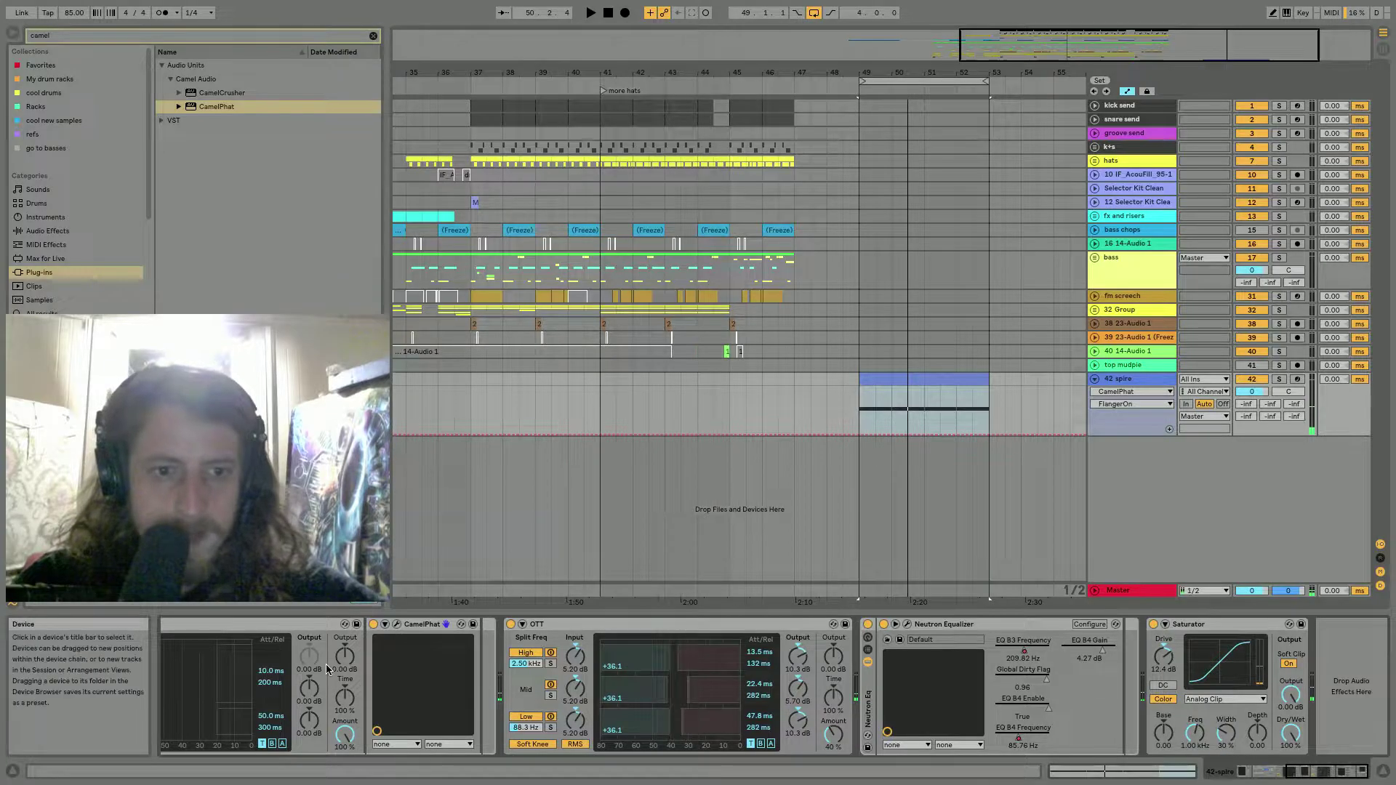
Switch Spire's oscillator 1 to HardFM and adjust its ctrlB to about 627 and its ctrlA by ear.
scroll(326, 668, "left", 10)
left_click(216, 624)
key("space")
left_click(209, 138)
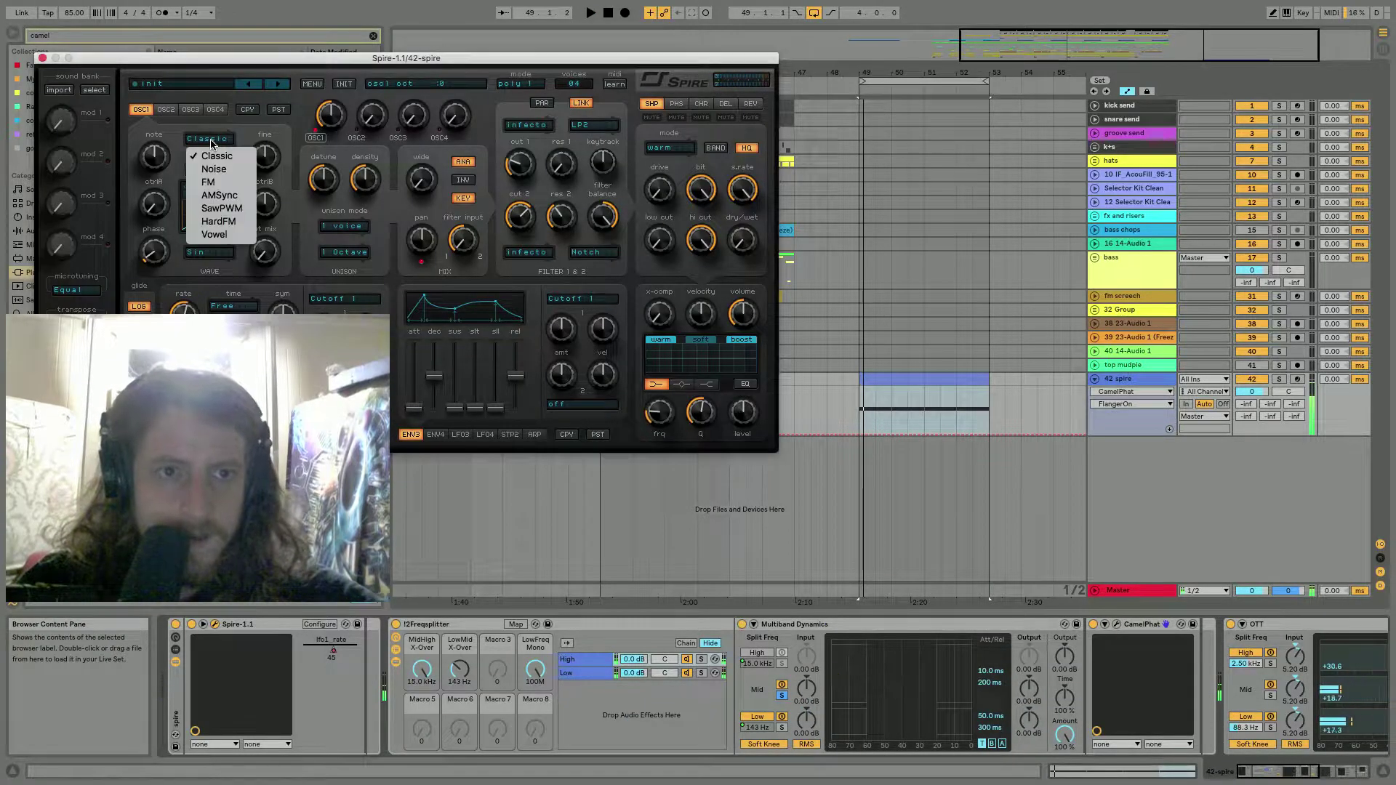
left_click(220, 221)
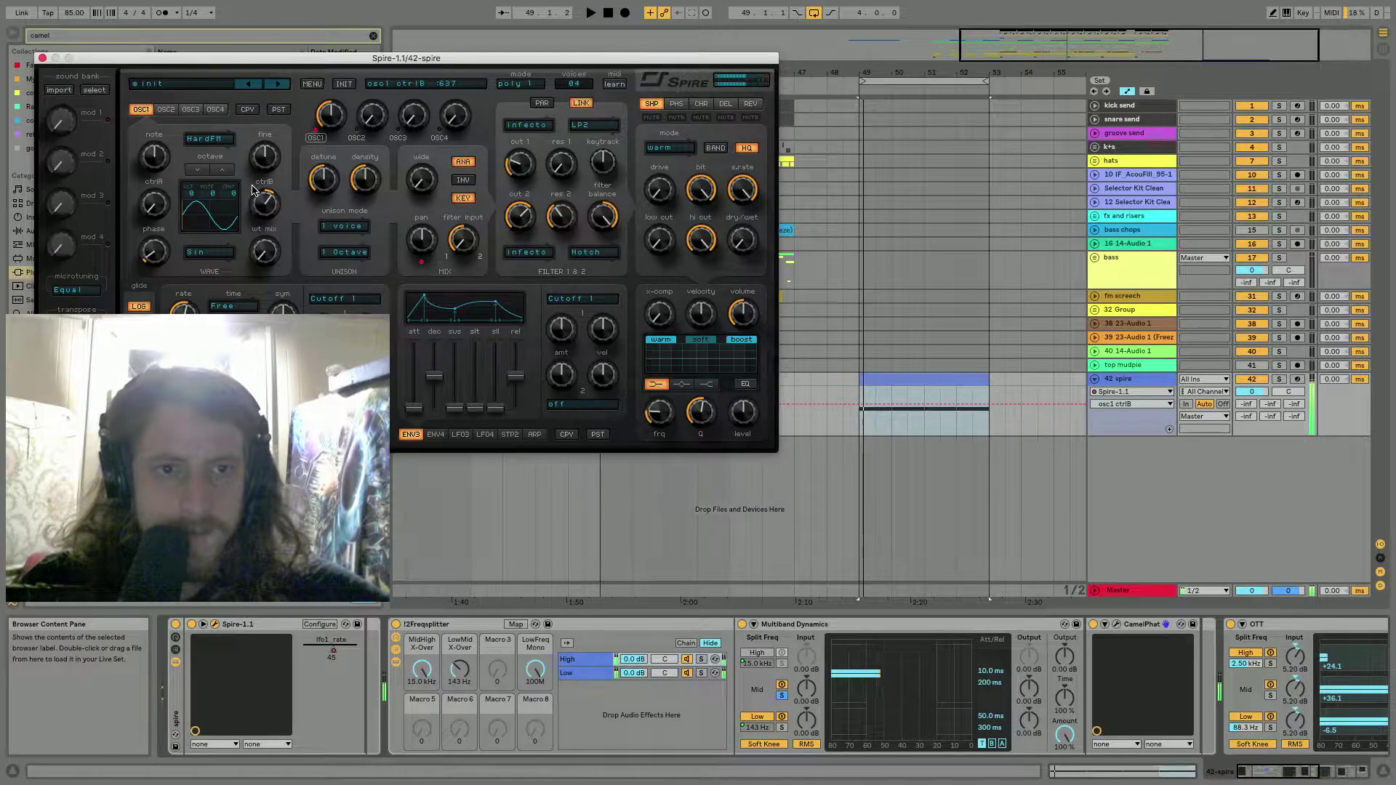
left_click_drag(252, 190, 174, 202)
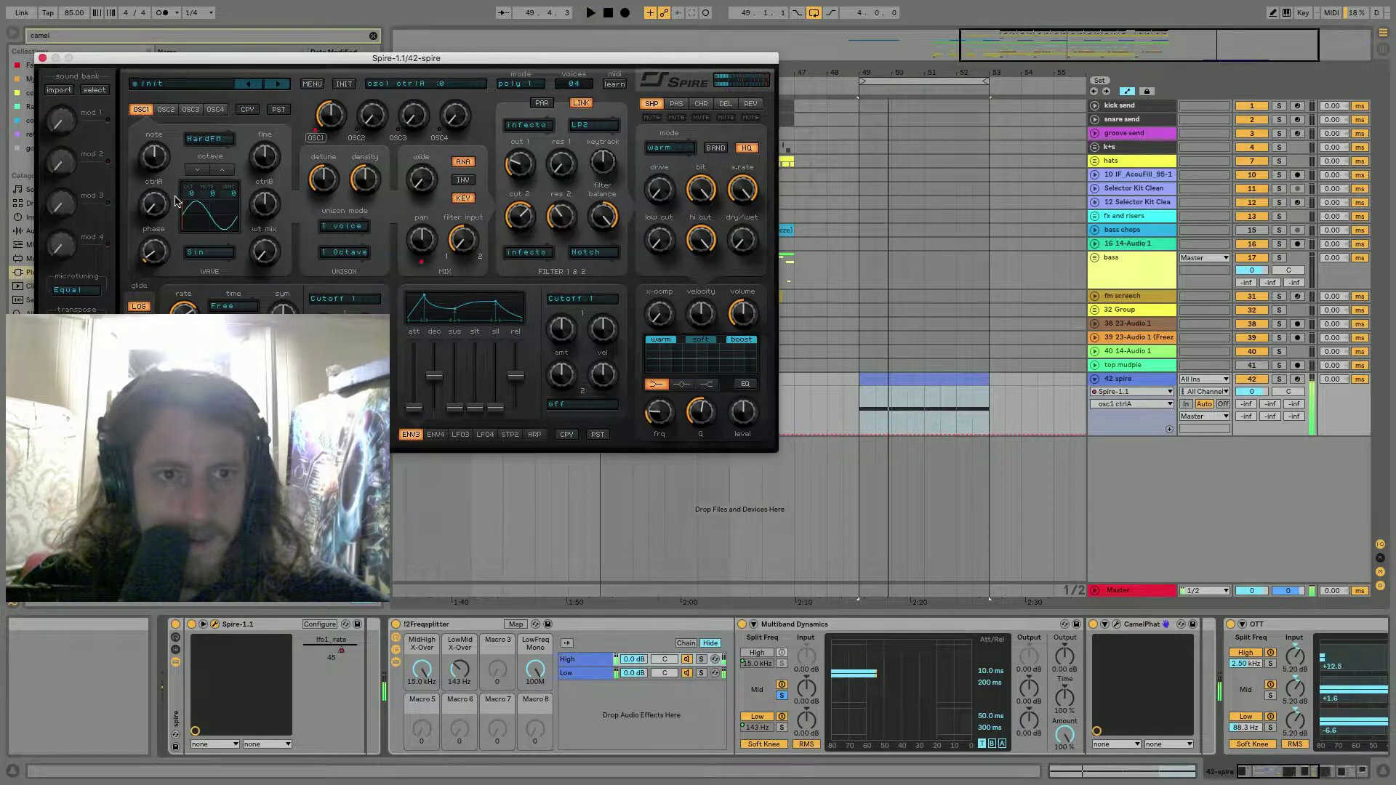
Set oscillator 1's wave to Bass 1 and try different wavetable mix amounts.
left_click(218, 252)
left_click(220, 315)
key("space")
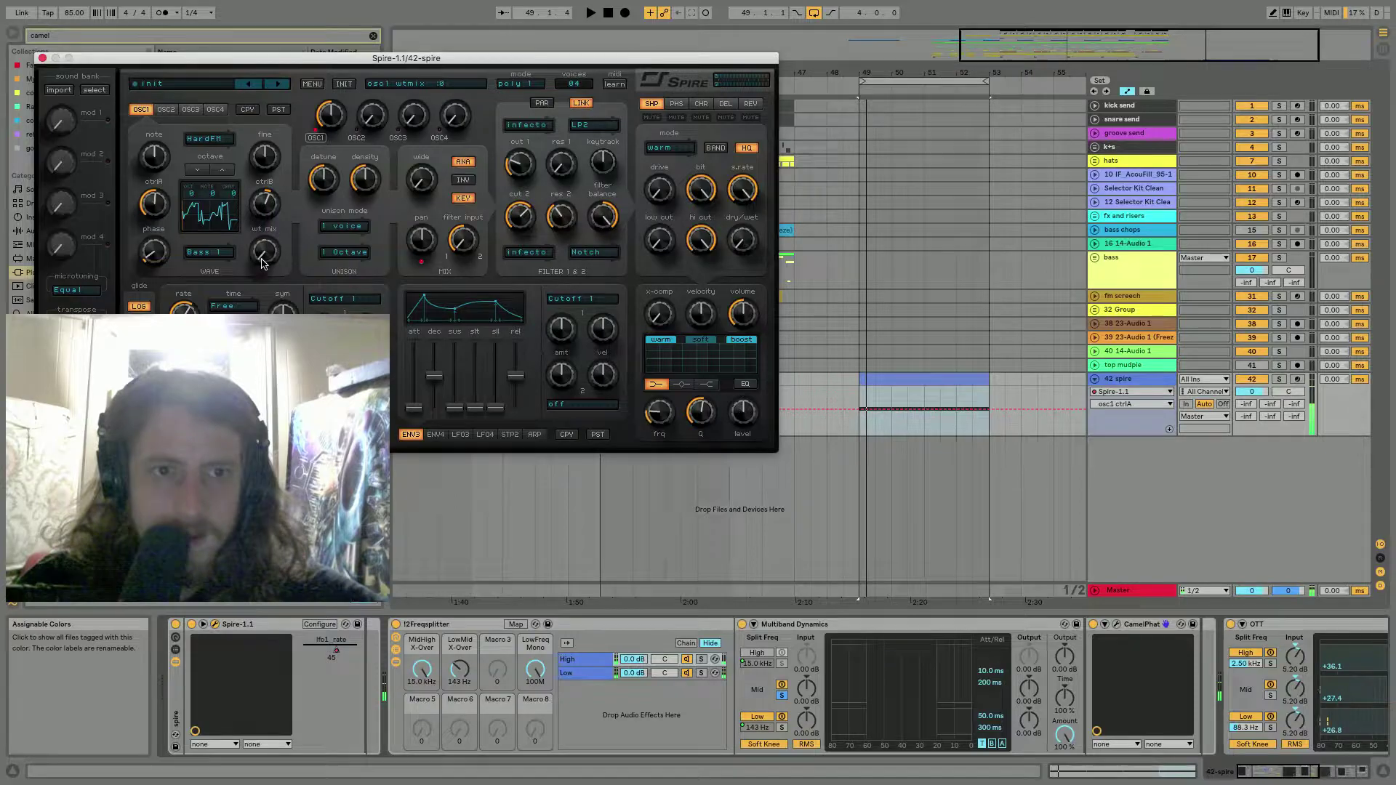
left_click(218, 253)
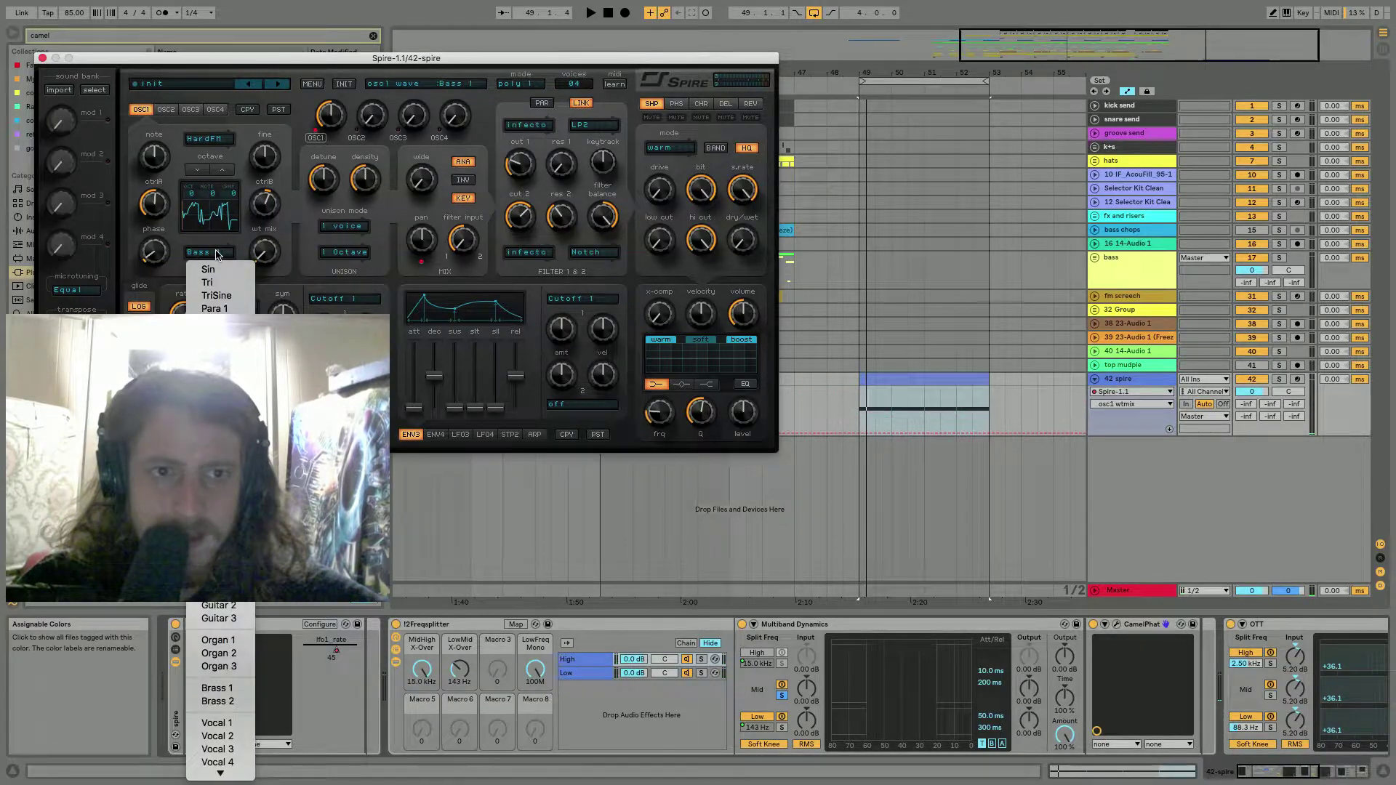
left_click(269, 252)
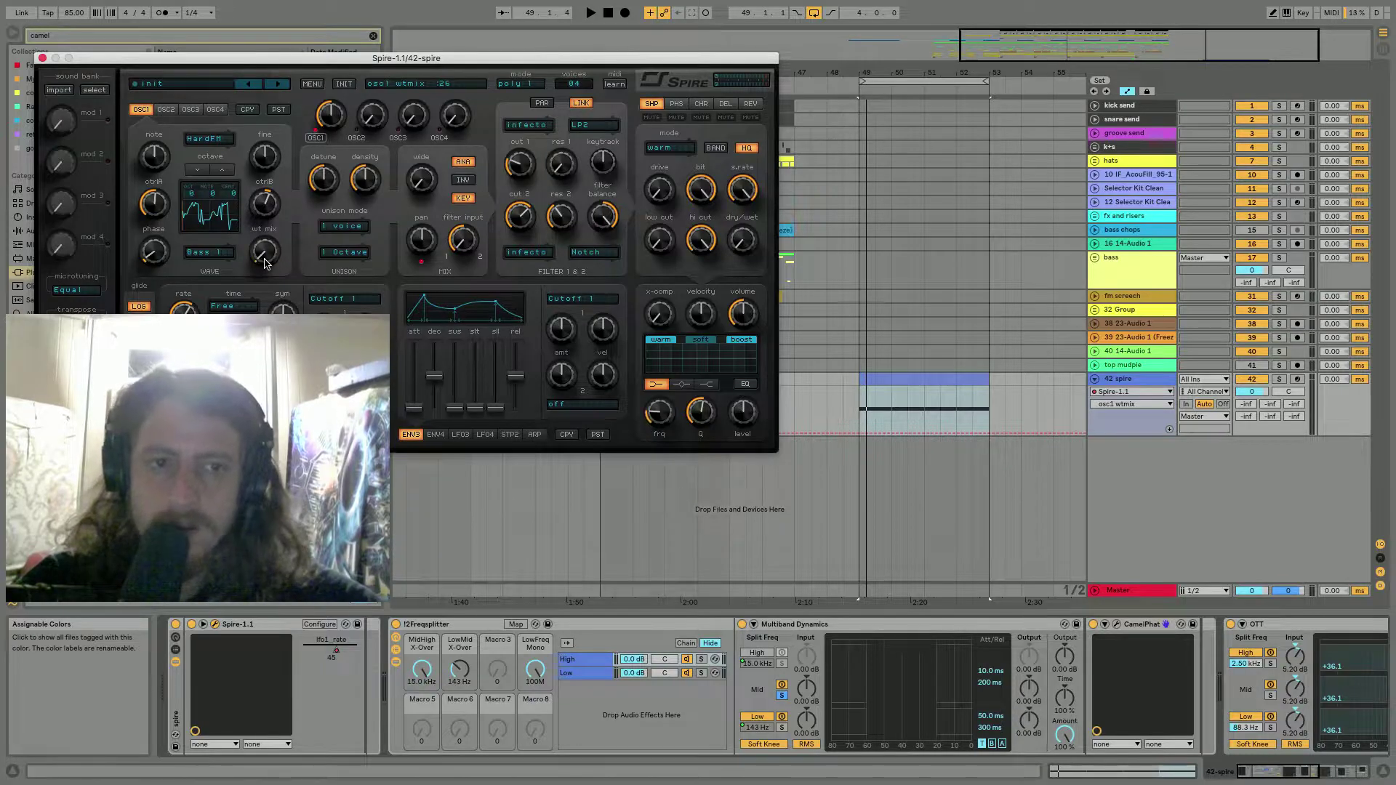
key("space")
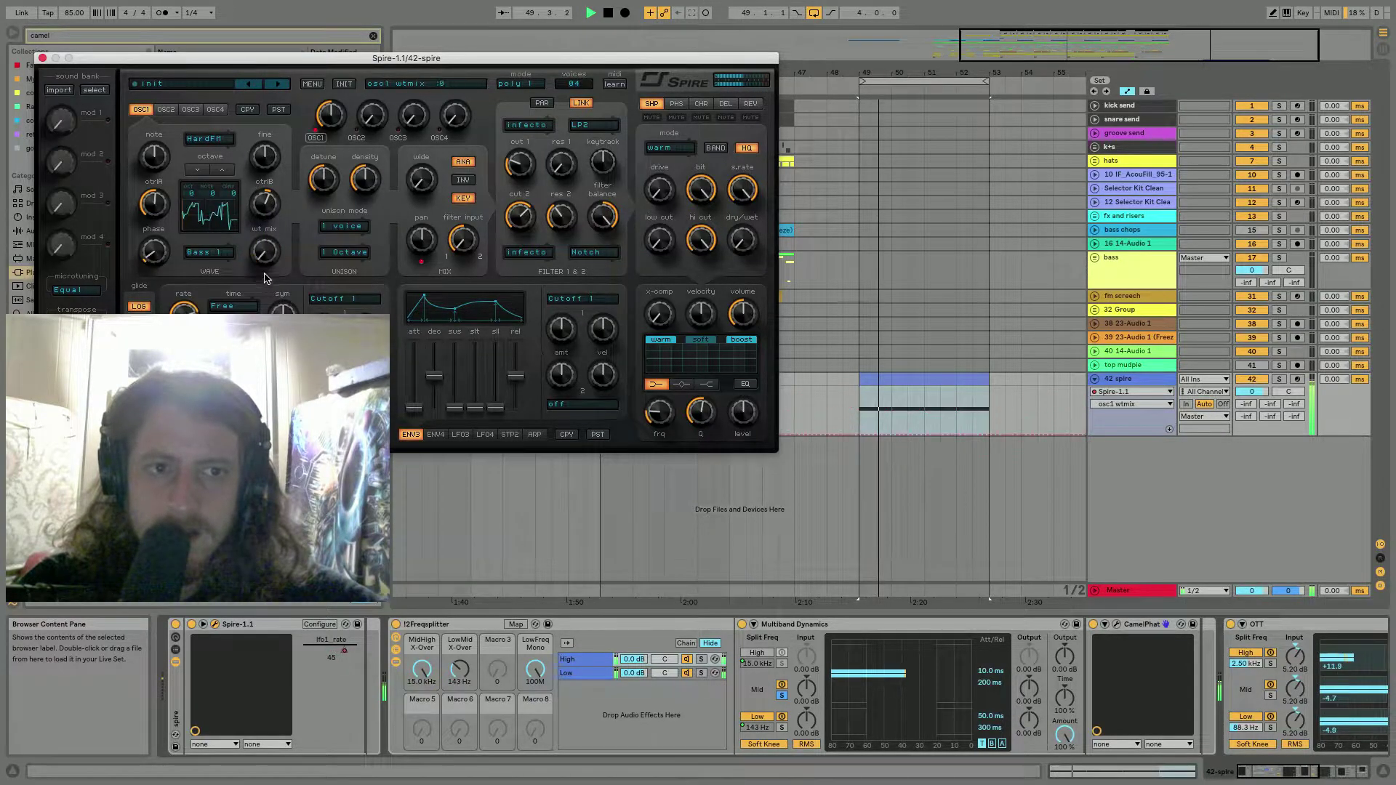
Raise oscillator 1's ctrlA, ctrlB and wavetable mix while auditioning the loop.
left_click(152, 209)
left_click_drag(151, 210, 154, 131)
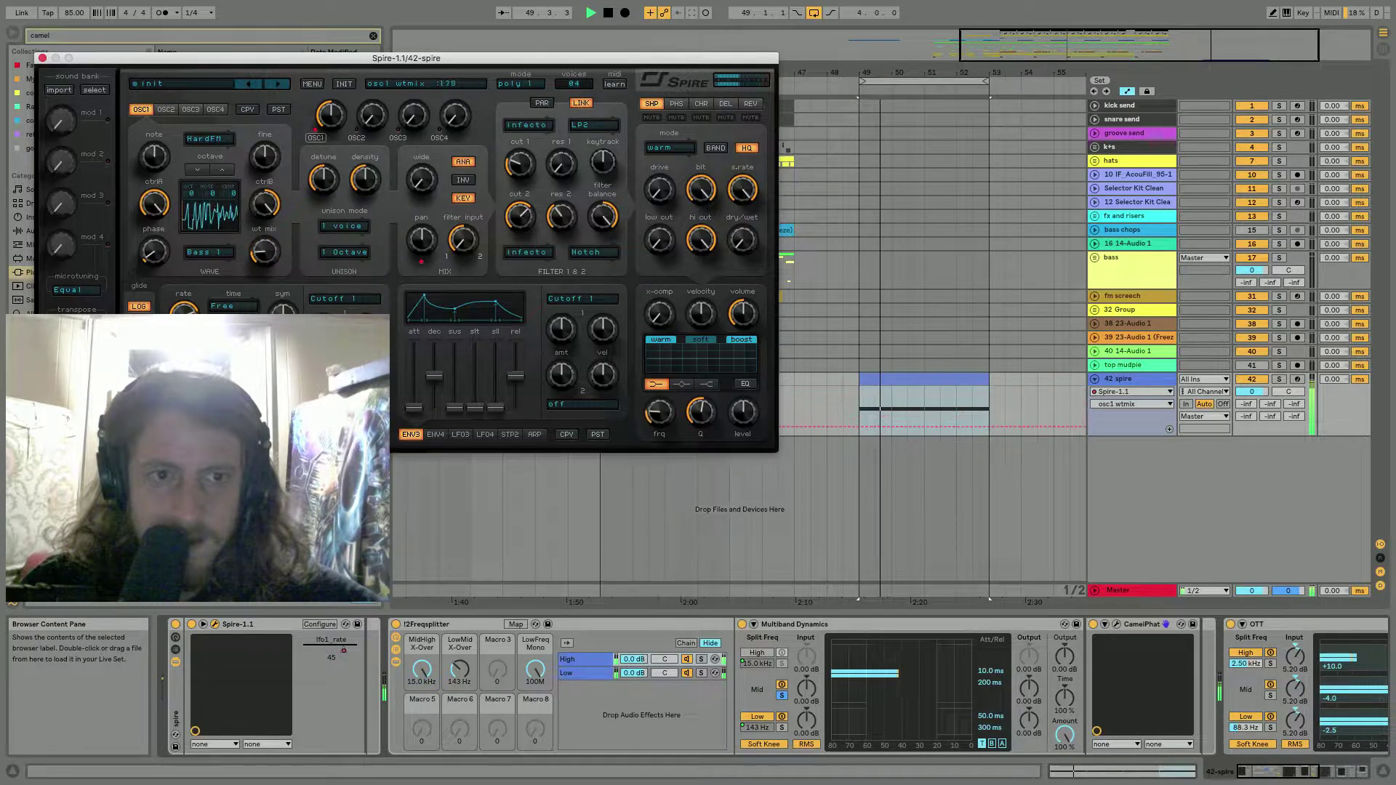
key("space")
Assign Osc1 WTMix as the modulation target of Spire's LFO 2.
left_click(247, 434)
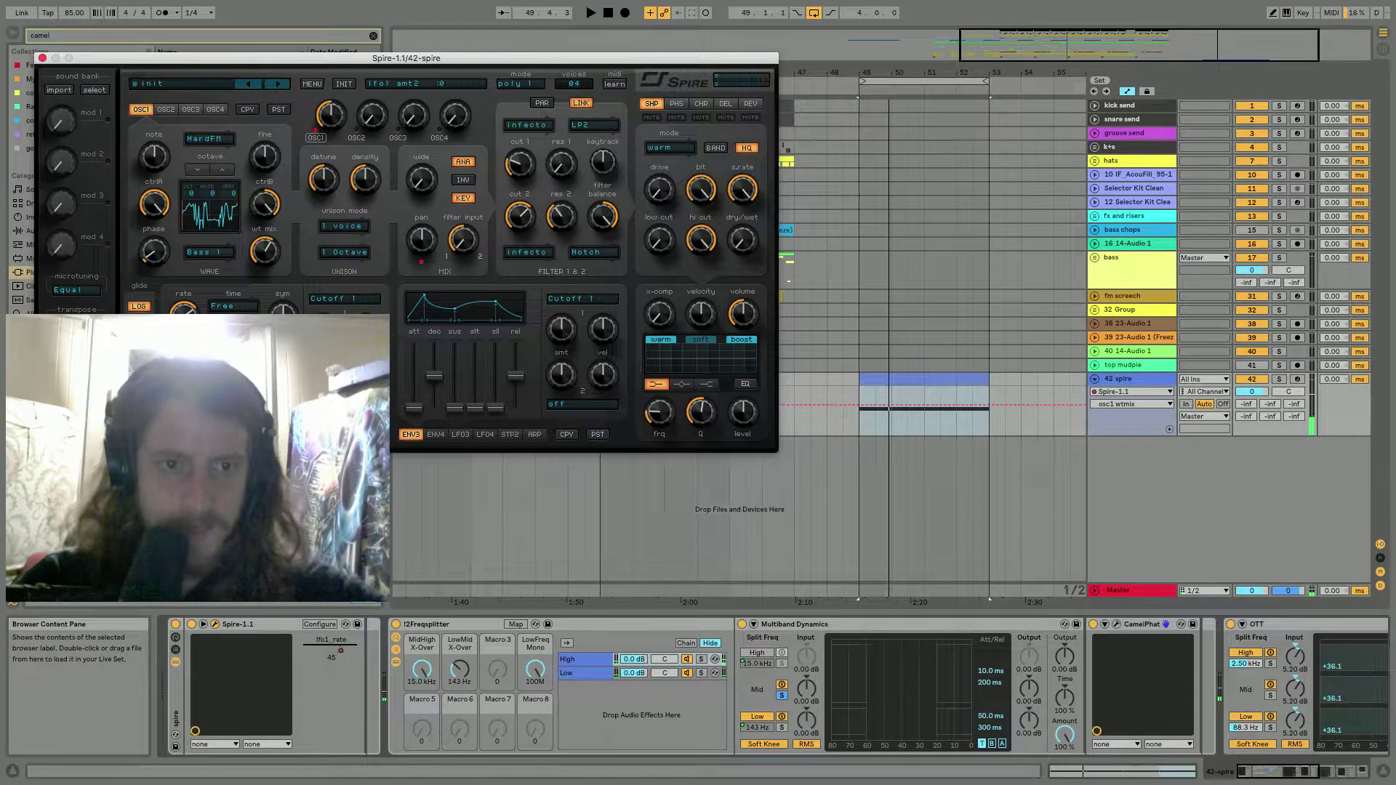
left_click(312, 305)
mouse_move(396, 359)
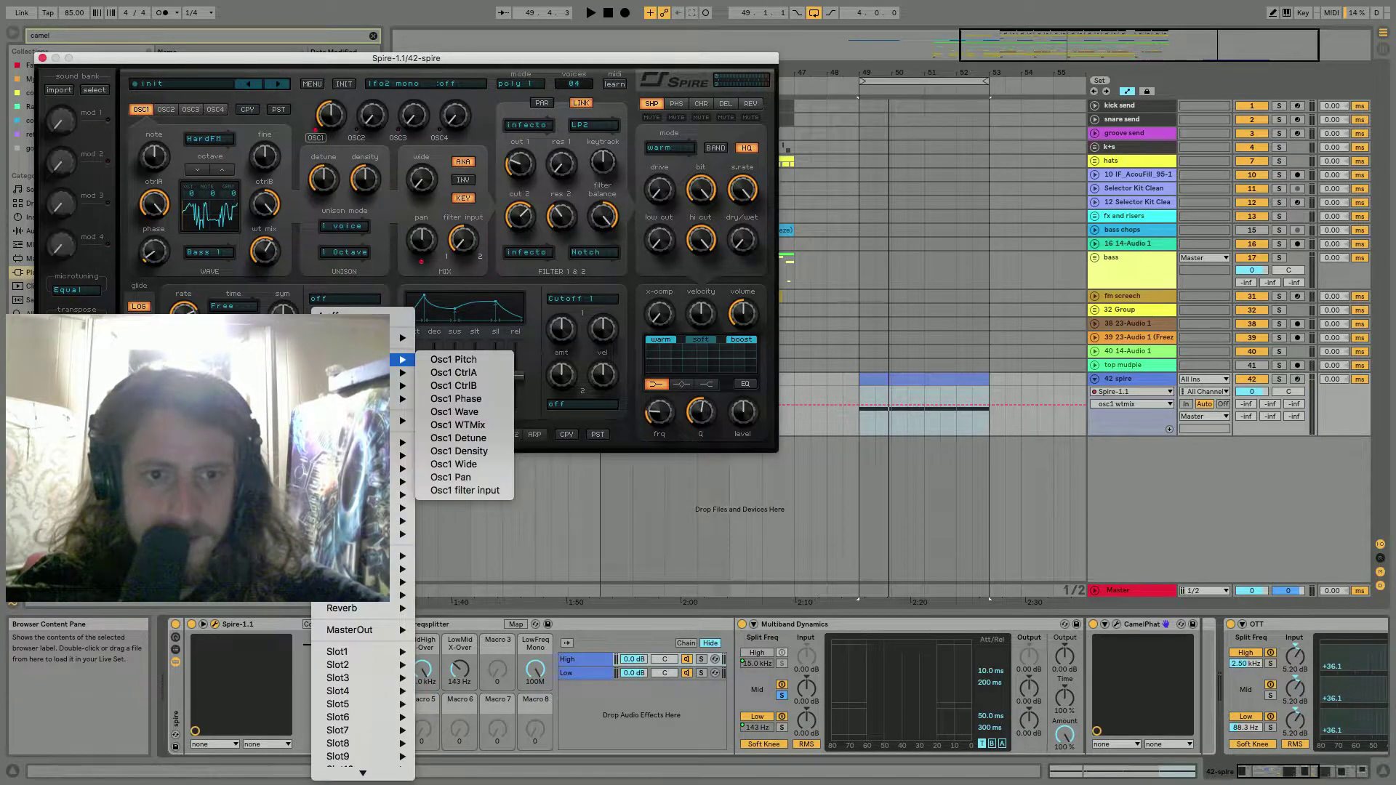
left_click(451, 426)
Adjust LFO 2's rate to about 251 and its fade-in to about 192 while auditioning the loop.
key("space")
mouse_move(183, 314)
left_mouse_down()
mouse_move(184, 342)
mouse_move(184, 323)
left_mouse_up()
key("space")
key("space")
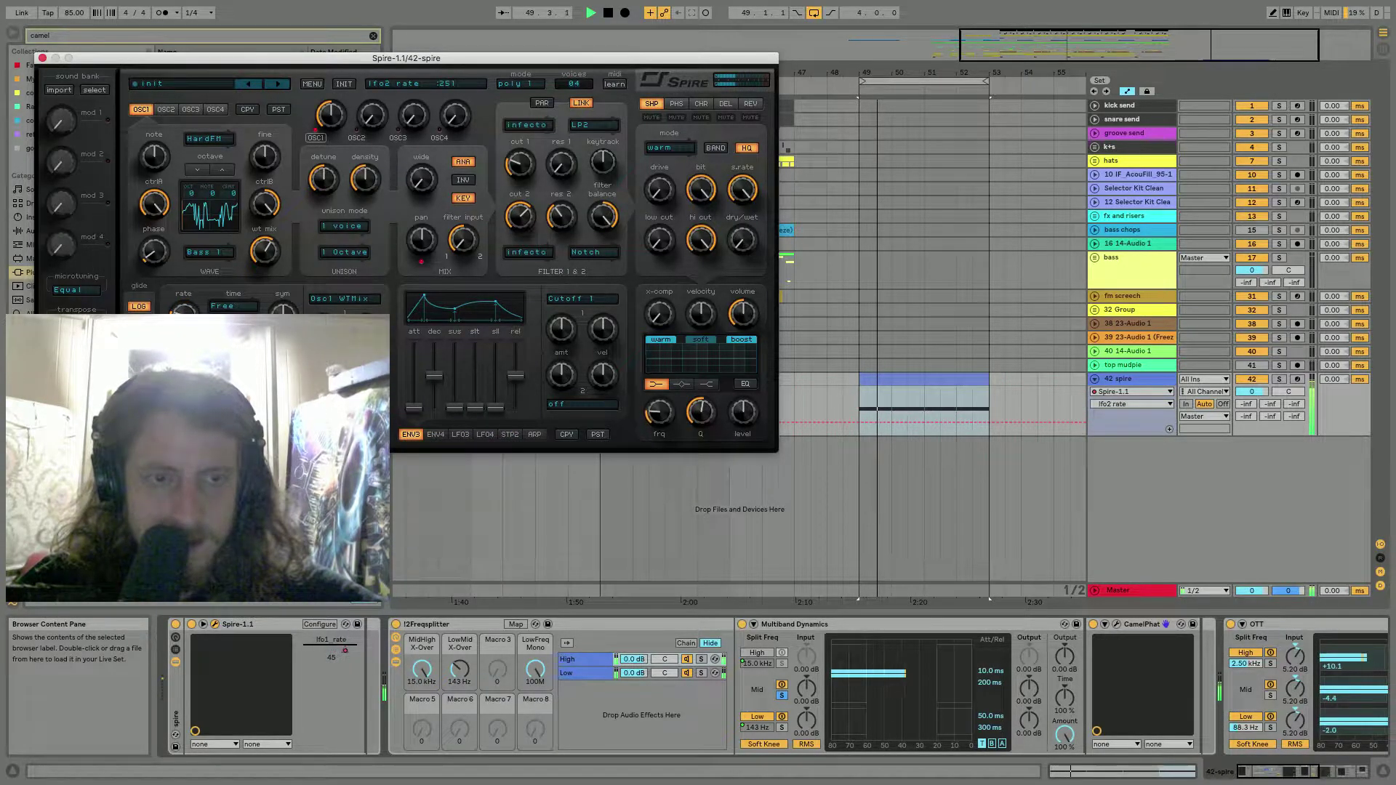
key("space")
key("space")
left_click_drag(283, 363, 283, 357)
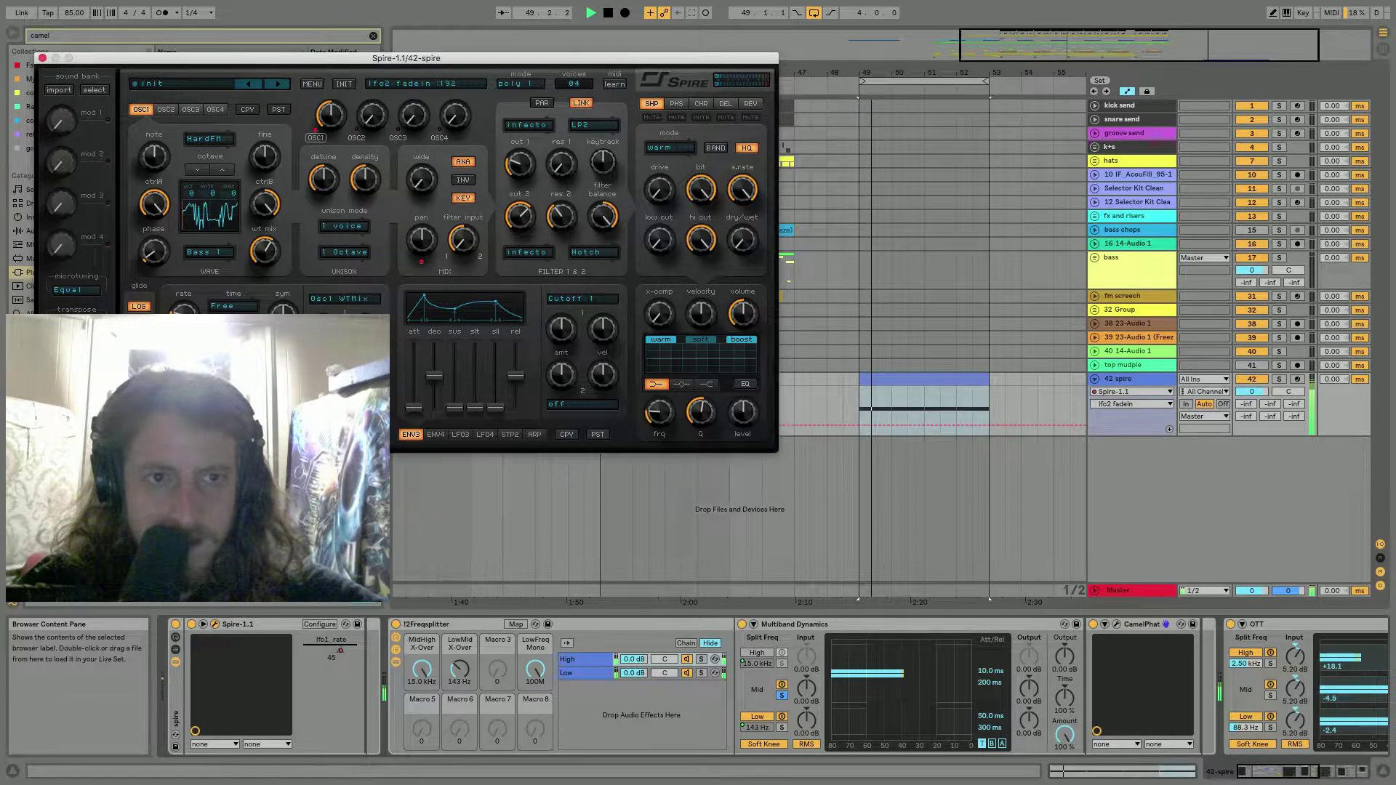
Adjust oscillator 1's ctrlA by ear against the LFO 2 modulation.
mouse_move(155, 205)
left_mouse_down()
mouse_move(165, 293)
mouse_move(138, 213)
left_mouse_up()
key("space")
key("space")
key("space")
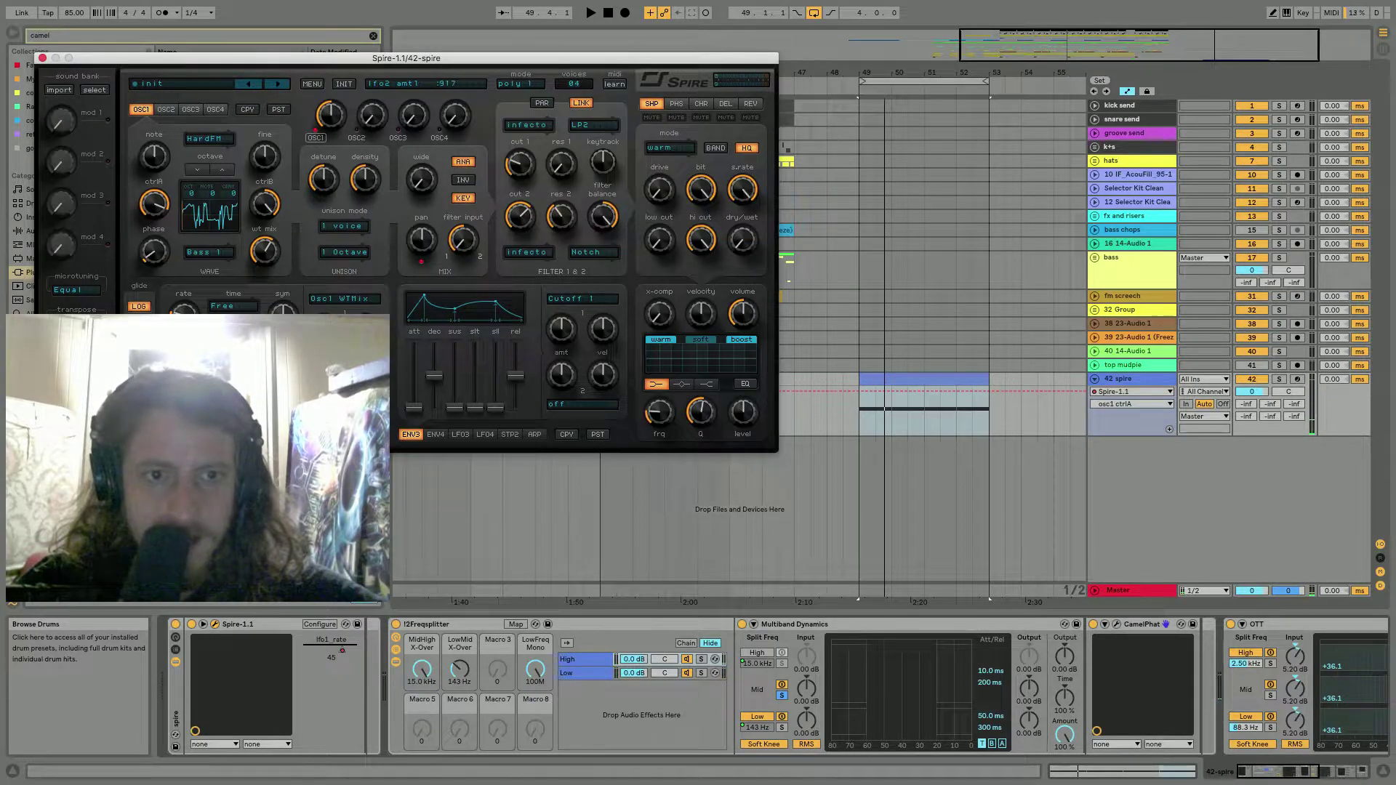
Assign Osc1 CtrlA as a second target of LFO 2 and audition the loop.
left_click(344, 404)
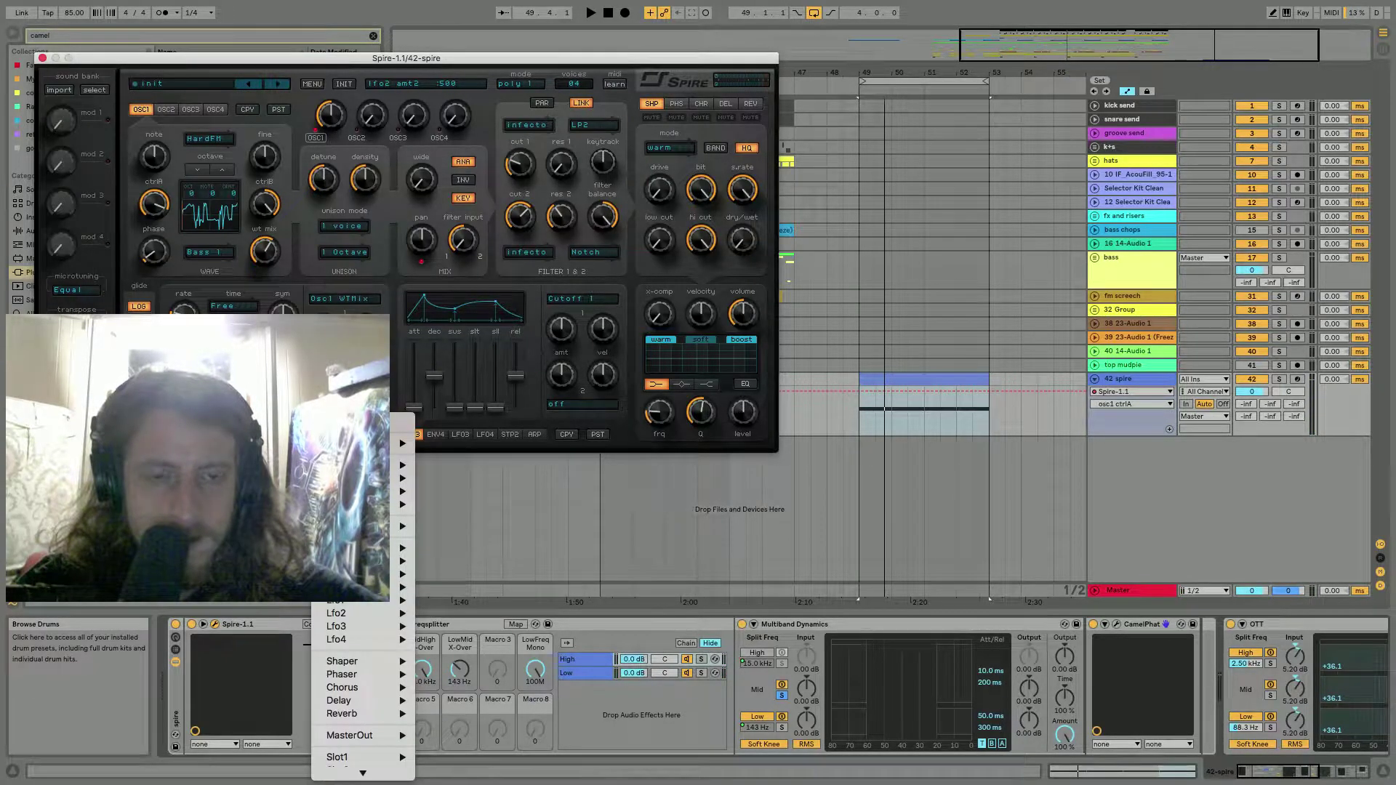
mouse_move(400, 466)
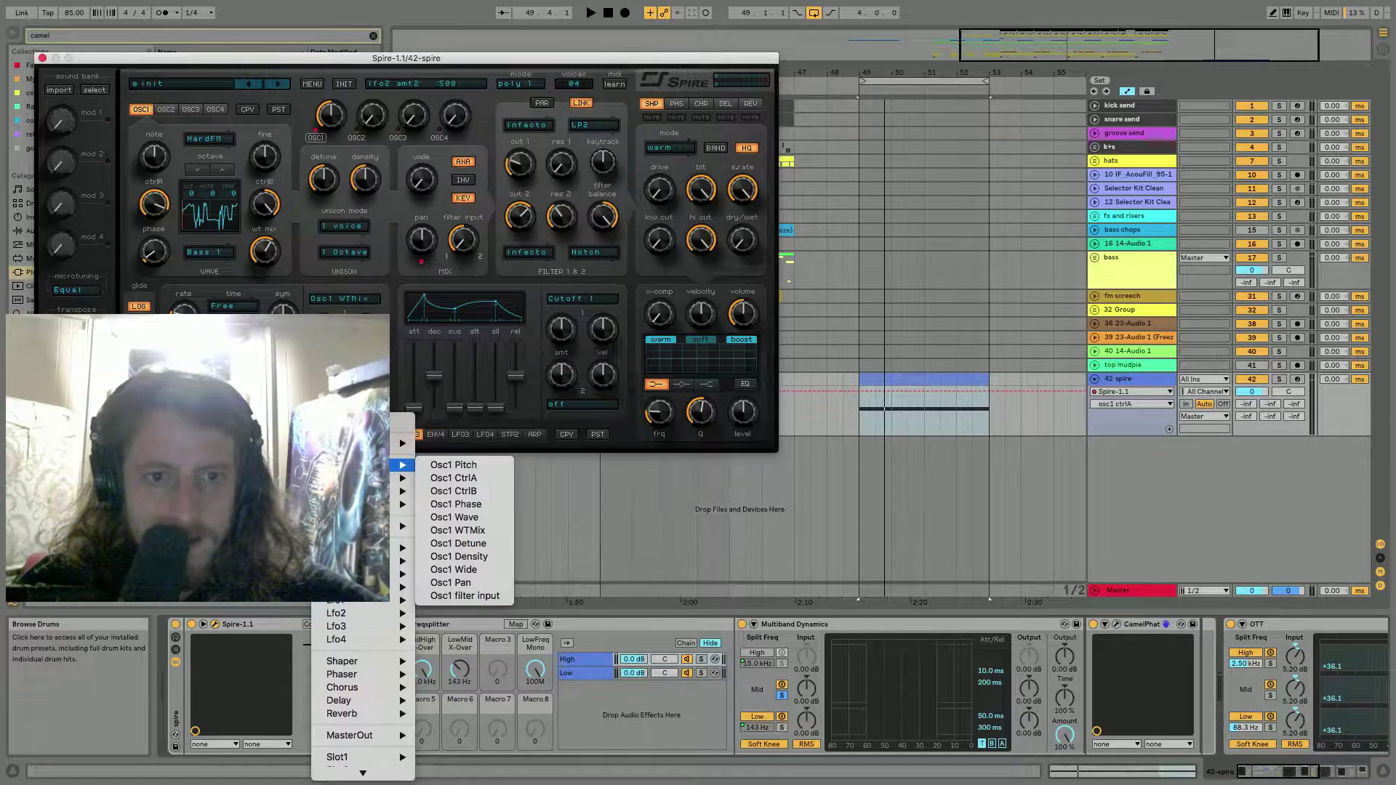
left_click(454, 478)
key("space")
key("space")
key("space")
key("space")
Set oscillator 1's ctrlA to about 836 and close the Spire window.
mouse_move(154, 207)
left_mouse_down()
mouse_move(155, 242)
mouse_move(147, 185)
mouse_move(144, 207)
left_mouse_up()
key("space")
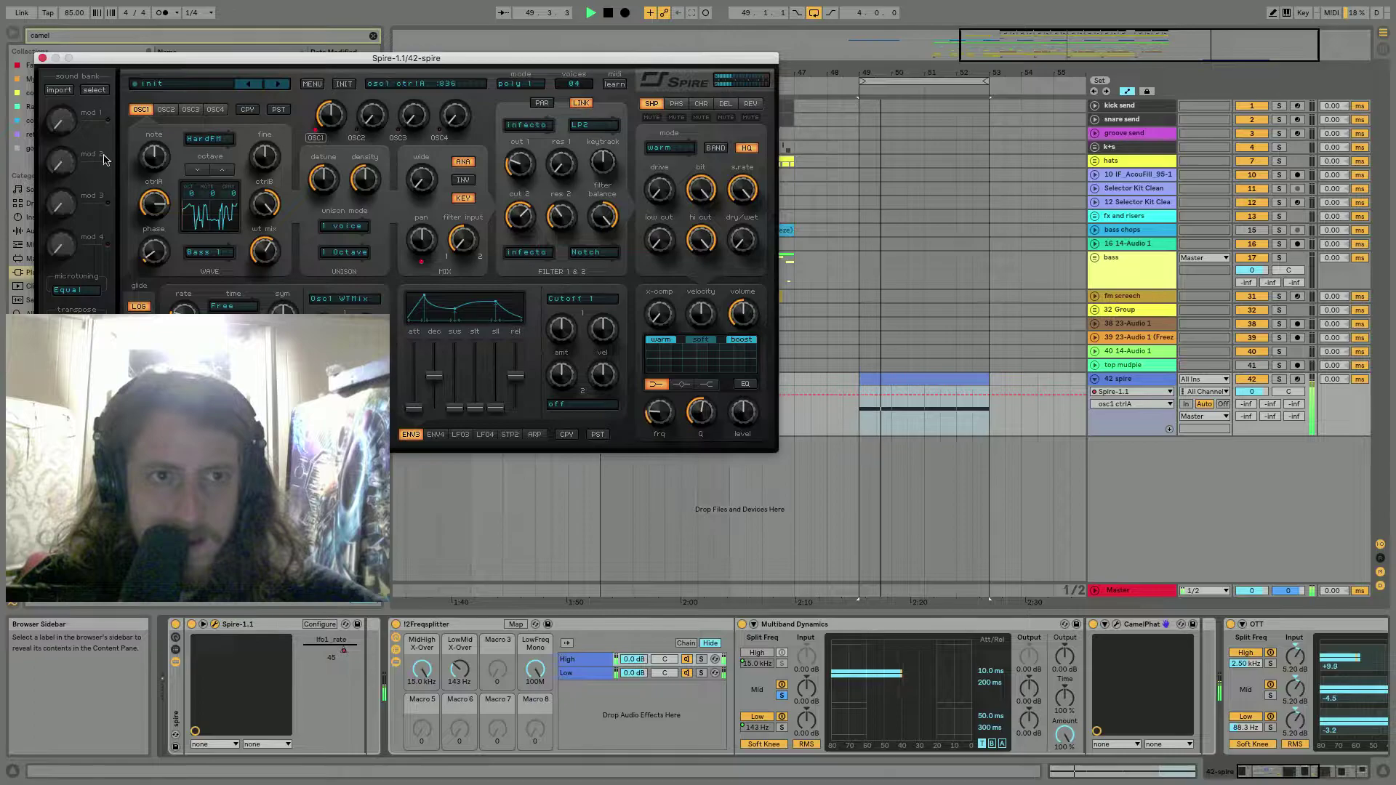
left_click(42, 57)
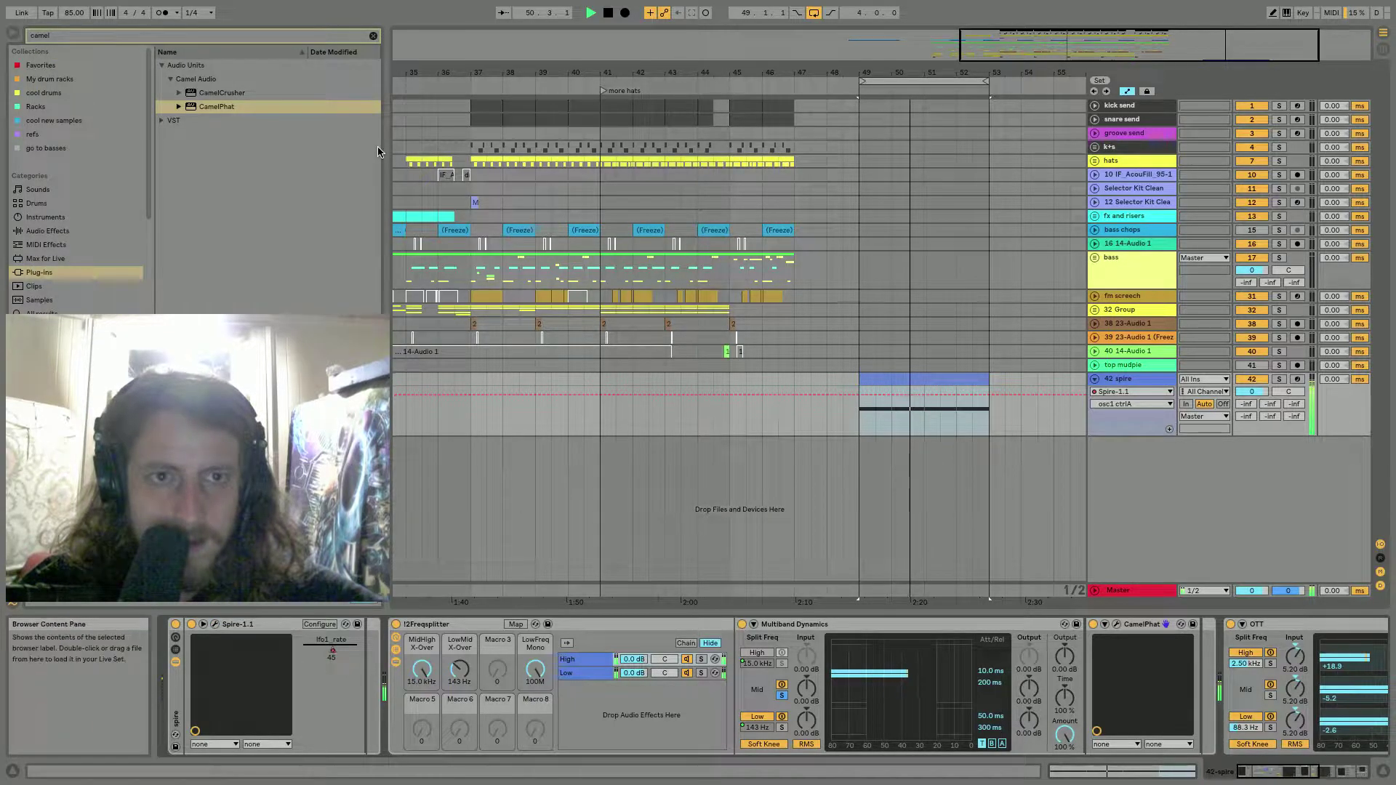
Load imager.adg from the chains folder between CamelPhat and OTT, and close the Ozone 7 Imager window.
left_click(93, 271)
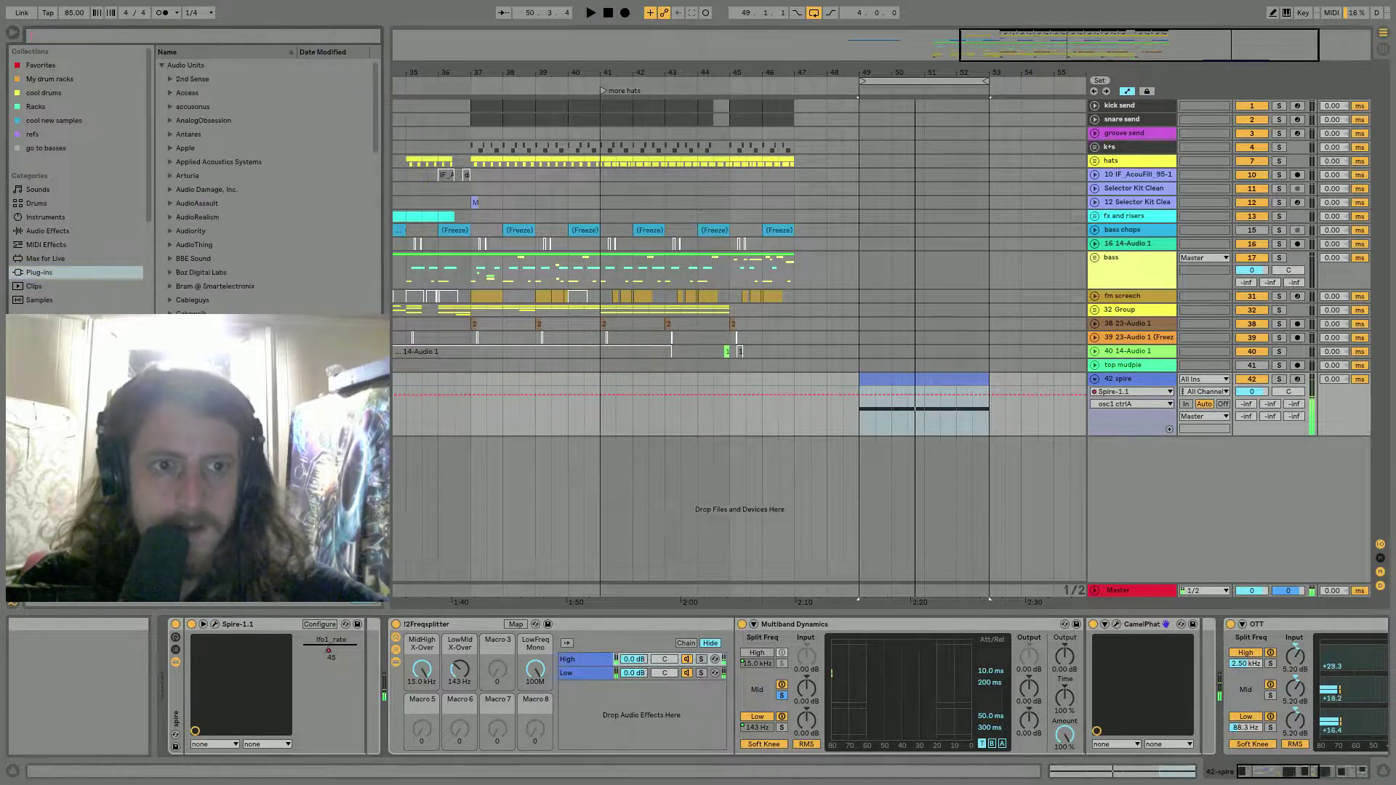
scroll(87, 274, "down", 5)
left_click(78, 273)
scroll(230, 186, "down", 5)
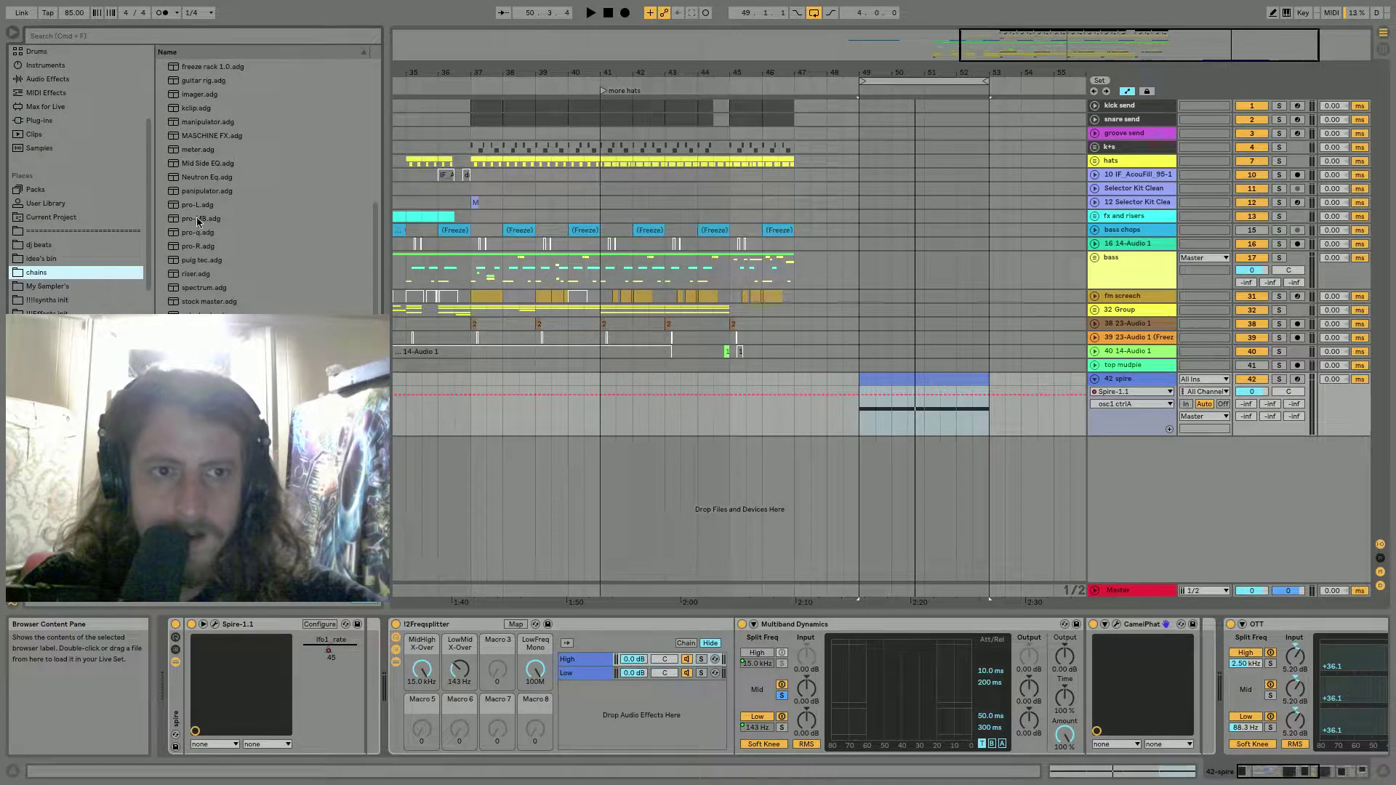
scroll(230, 186, "up", 2)
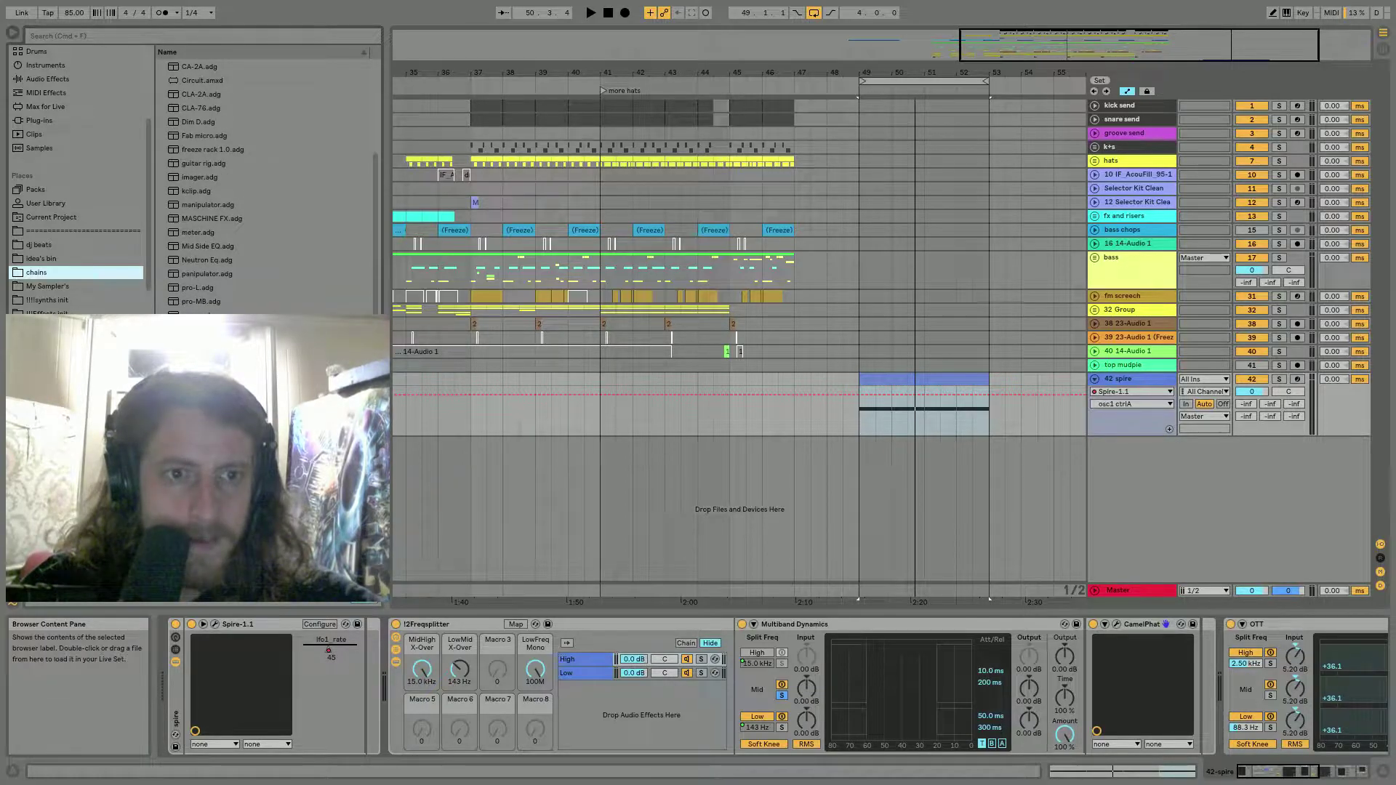
scroll(229, 186, "down", 2)
scroll(229, 187, "up", 5)
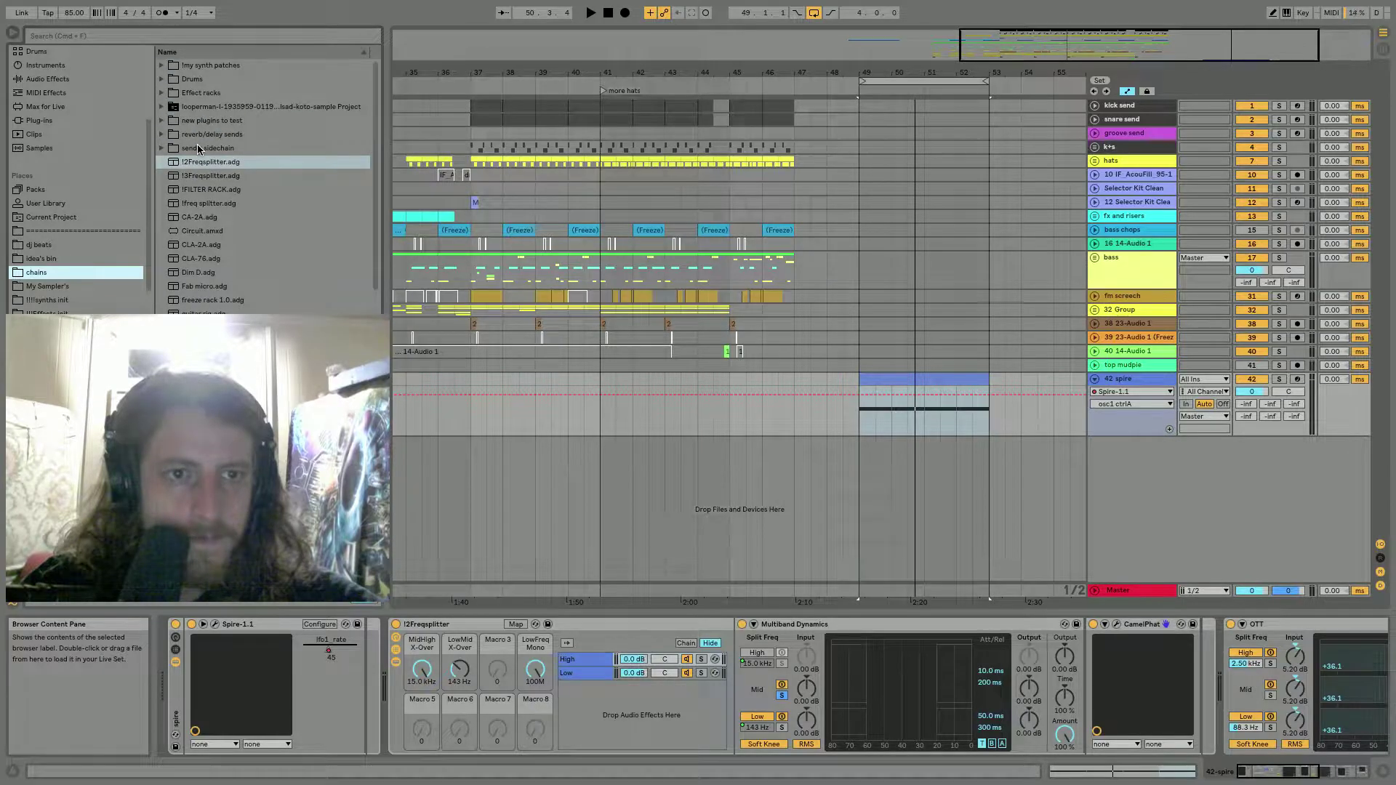
scroll(197, 145, "down", 2)
left_click_drag(191, 247, 1228, 663)
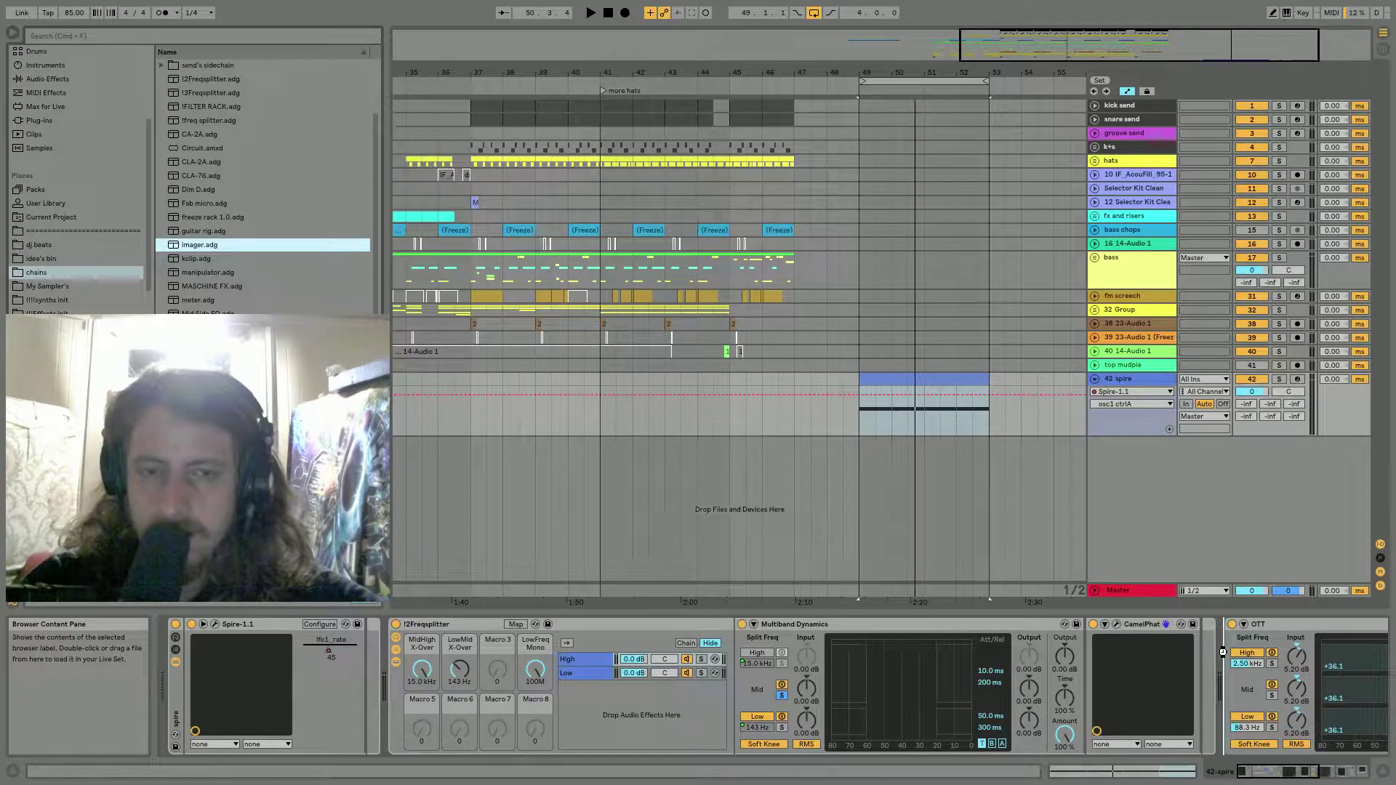
left_click_drag(1222, 652, 1225, 654)
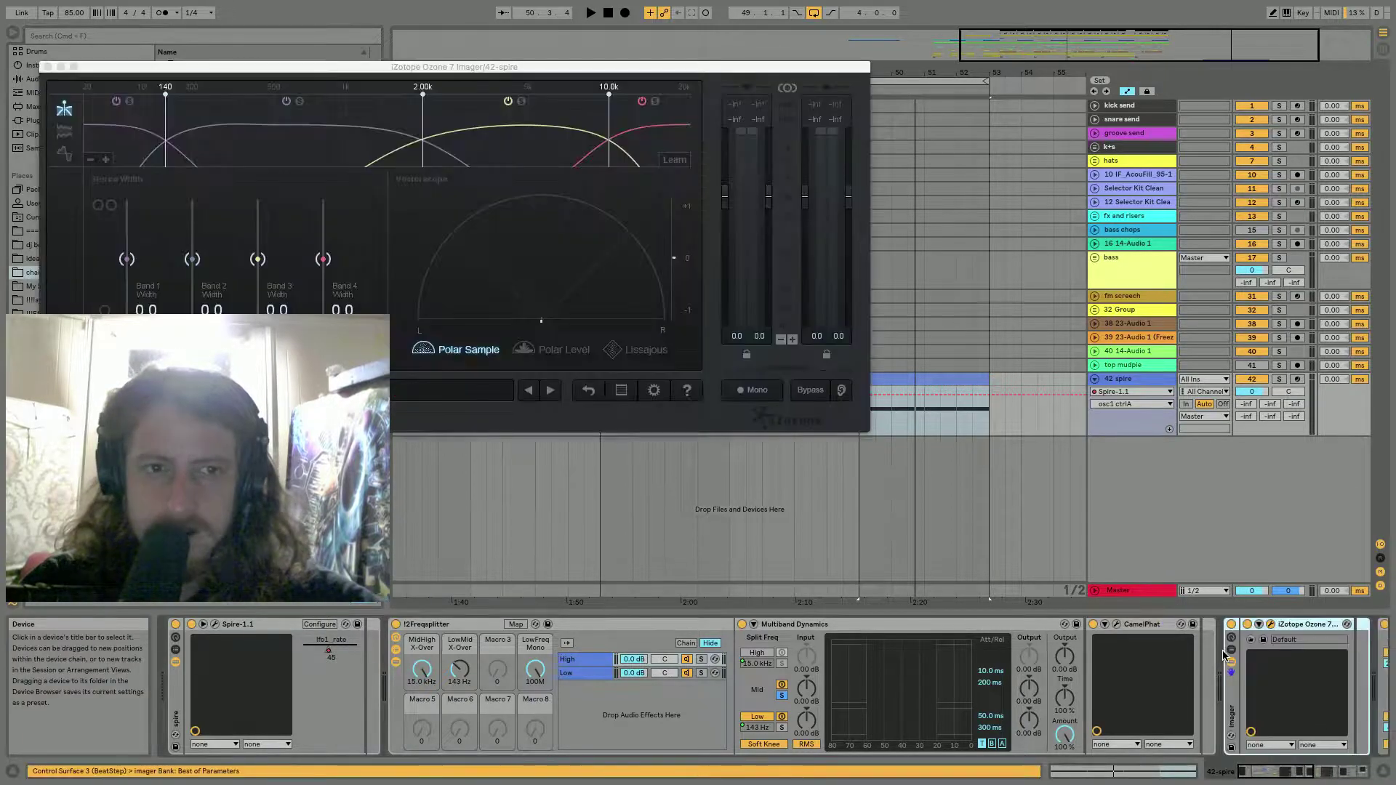
left_click(48, 67)
Insert a Utility audio effect between CamelPhat and the imager rack.
scroll(69, 176, "up", 3)
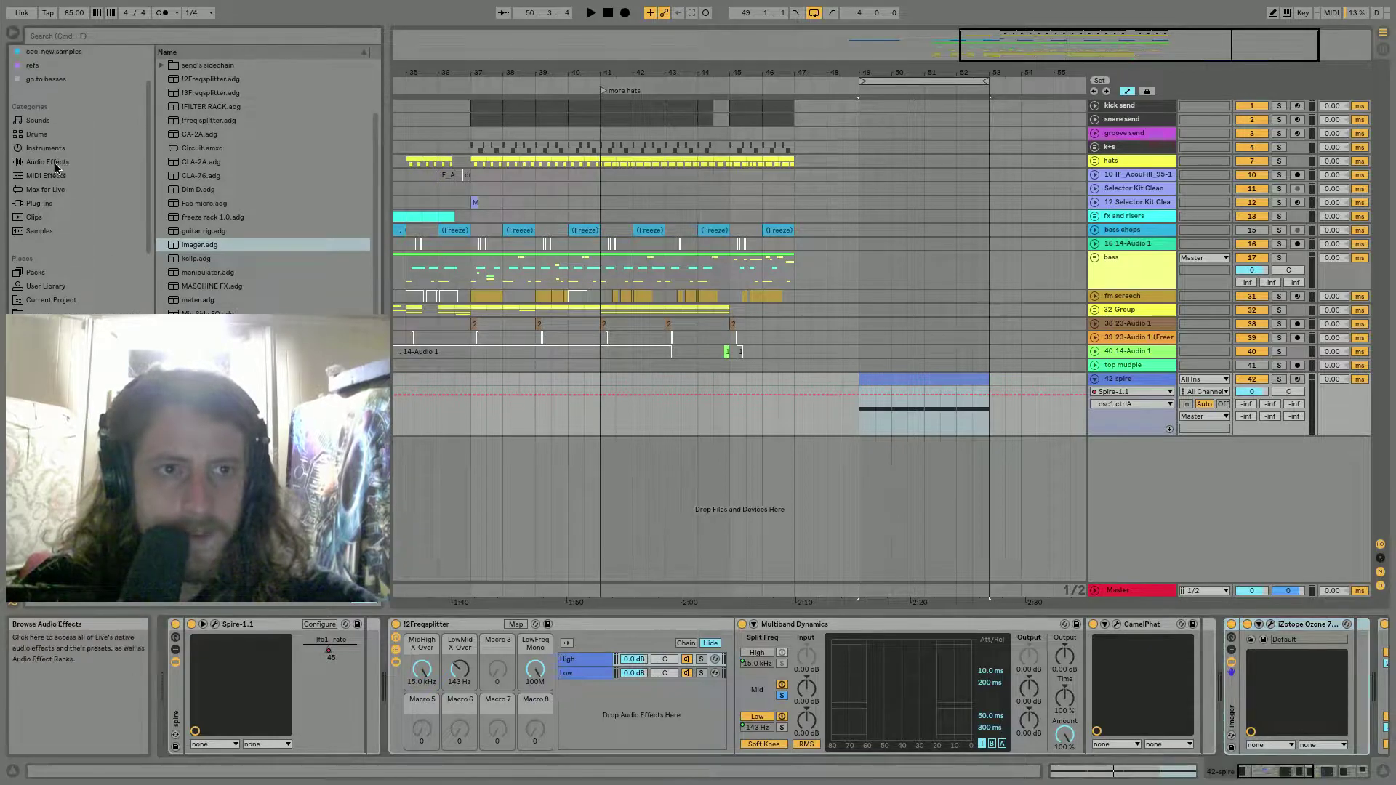
left_click(55, 166)
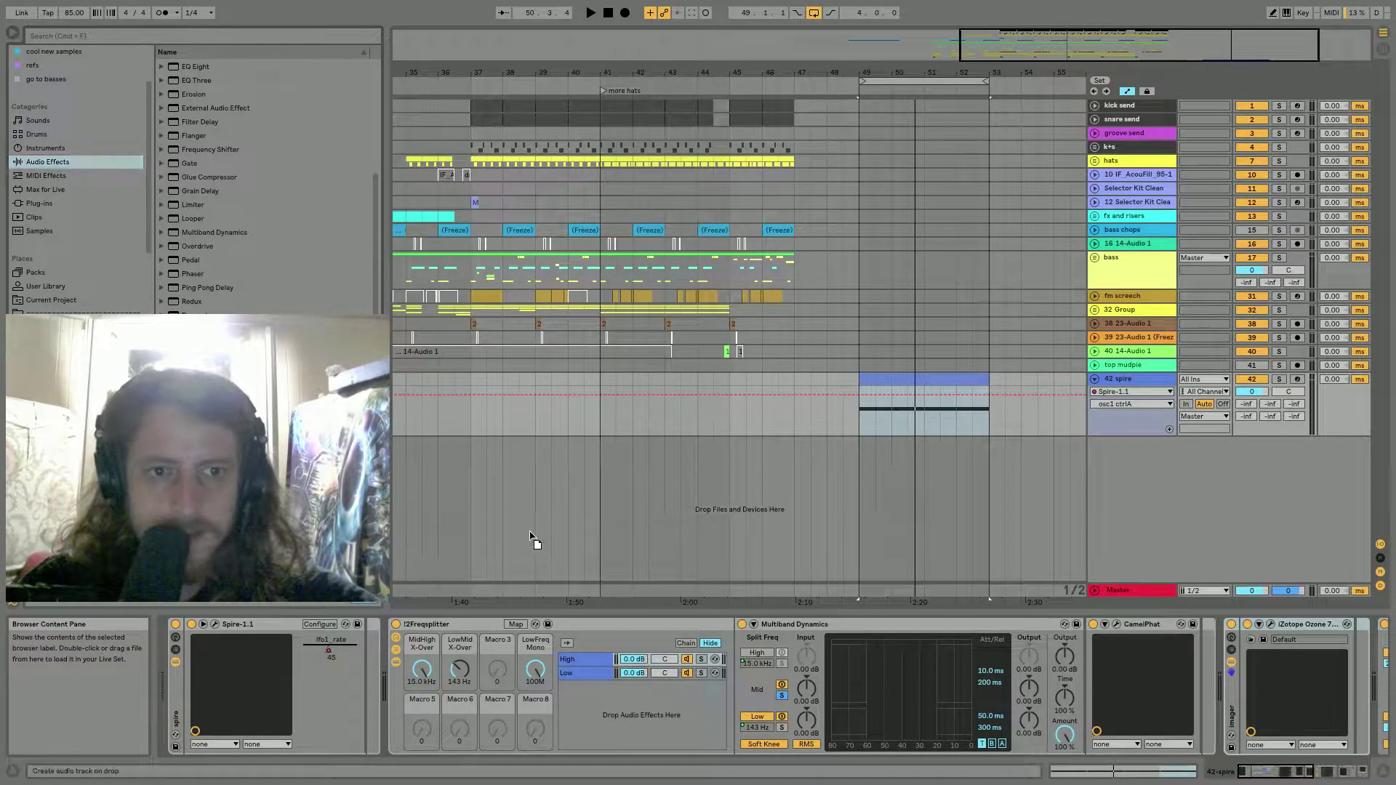
left_click_drag(1215, 674, 1215, 674)
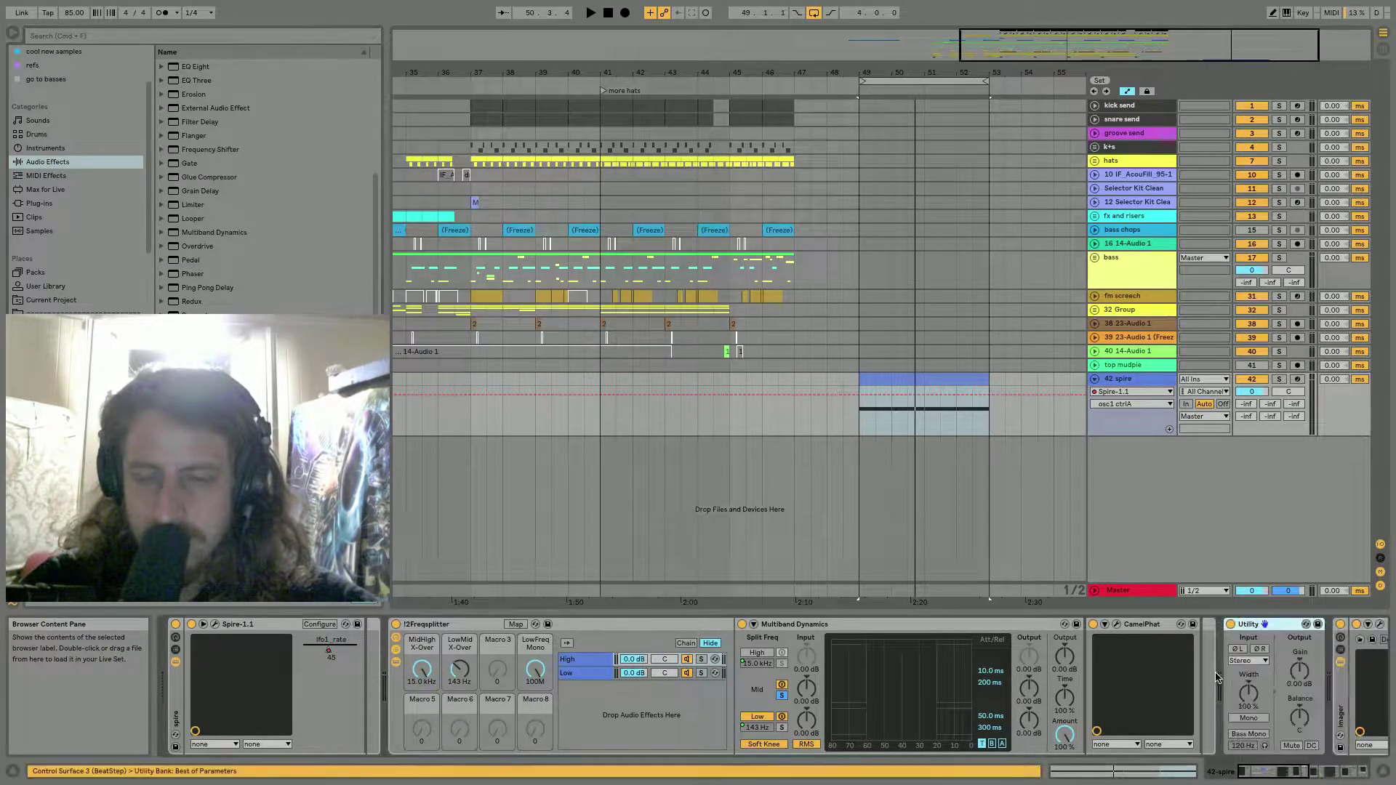
scroll(1163, 679, "right", 6)
Try a different Utility width on the loop and bypass the imager rack for comparison.
left_click_drag(805, 702, 806, 636)
key("space")
key("space")
key("space")
left_click(889, 624)
key("space")
Compare the loop with the Utility's Mono option on and off.
left_click(797, 718)
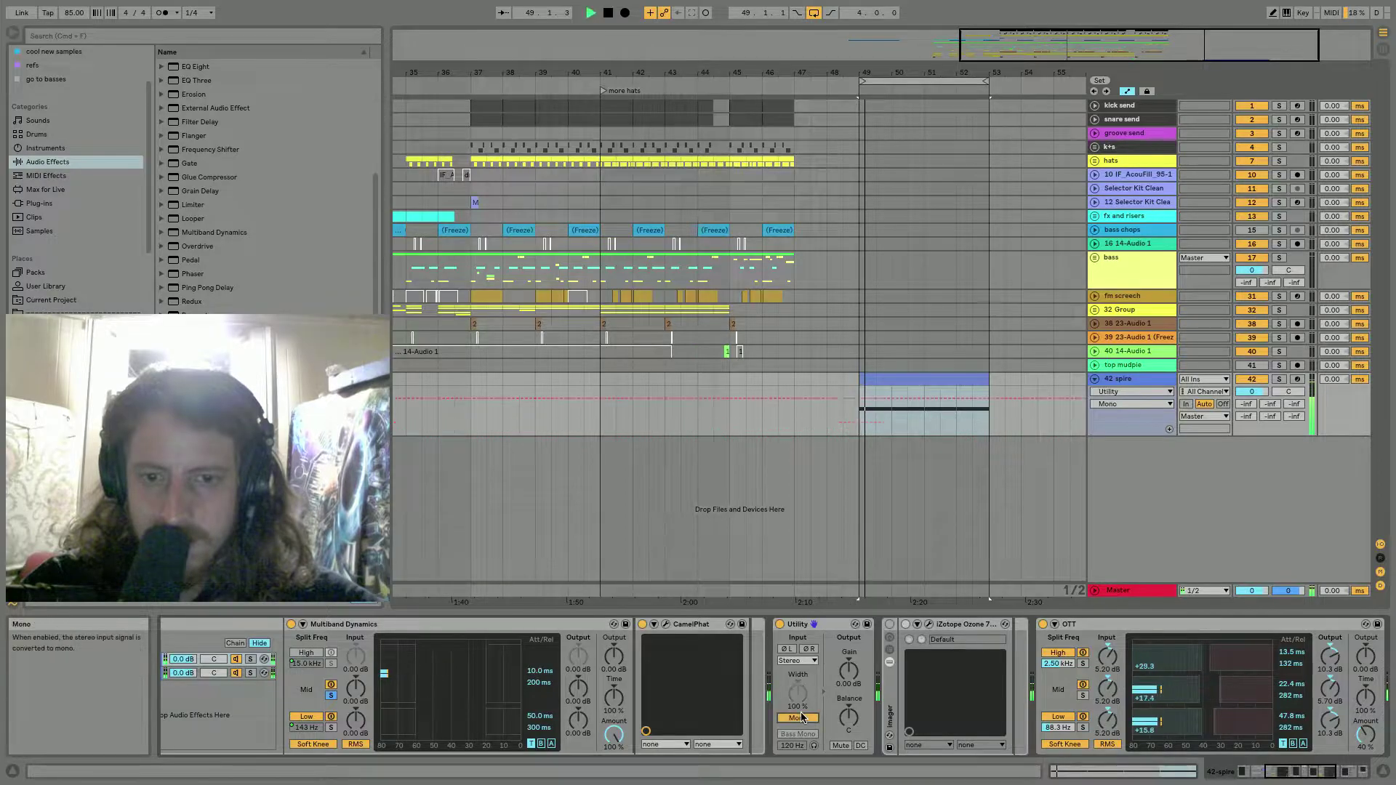
key("space")
left_click(800, 717)
key("space")
key("space")
Try a wider Utility width on the loop and compare it with Mono.
left_click_drag(799, 694, 799, 618)
key("space")
key("space")
left_click(798, 717)
key("space")
key("space")
left_click(798, 717)
key("space")
Reset the Utility's width to 100% and deactivate the Utility after auditioning the loop.
double_click(798, 697)
key("space")
key("space")
key("space")
left_click(779, 624)
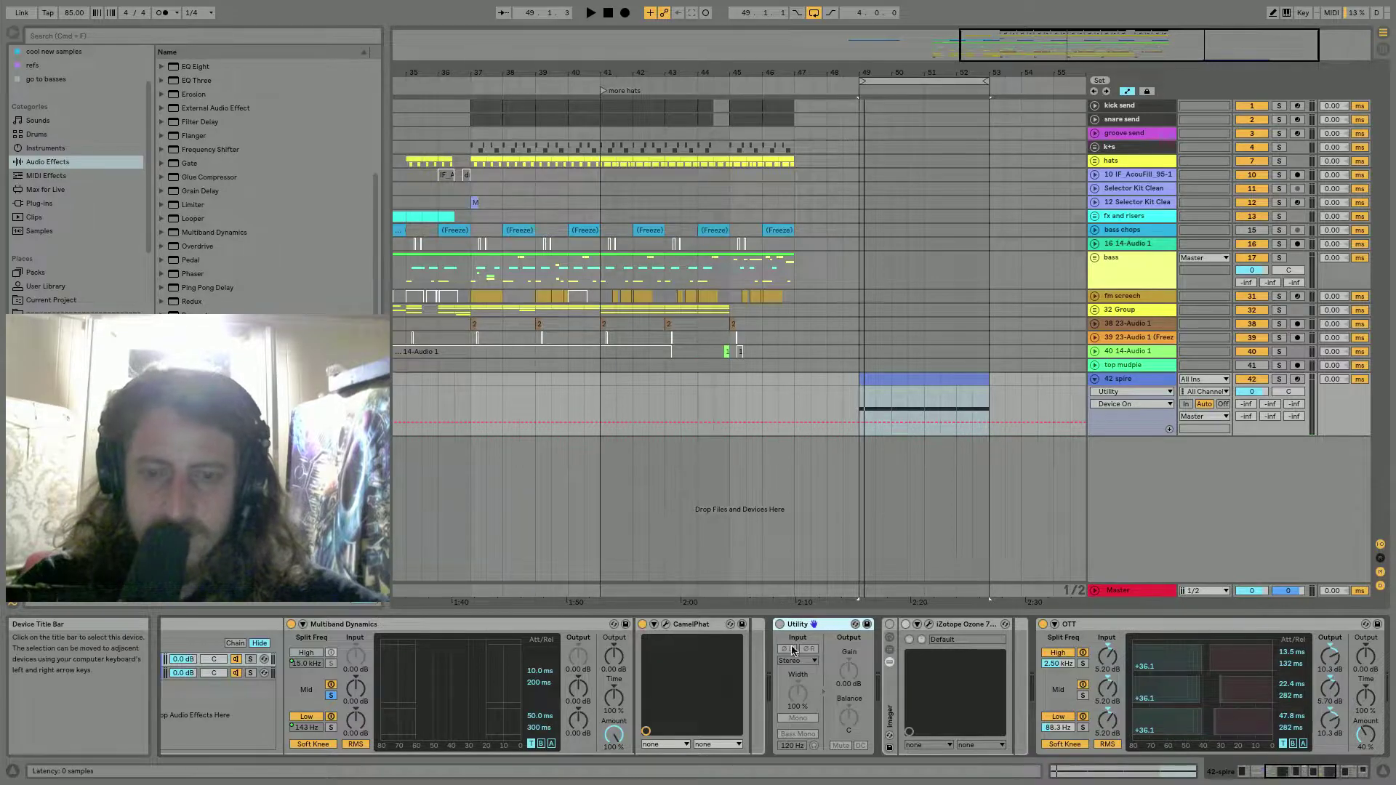
Reopen Spire and set its chorus effect to mode J8.
scroll(220, 629, "left", 6)
left_click(216, 624)
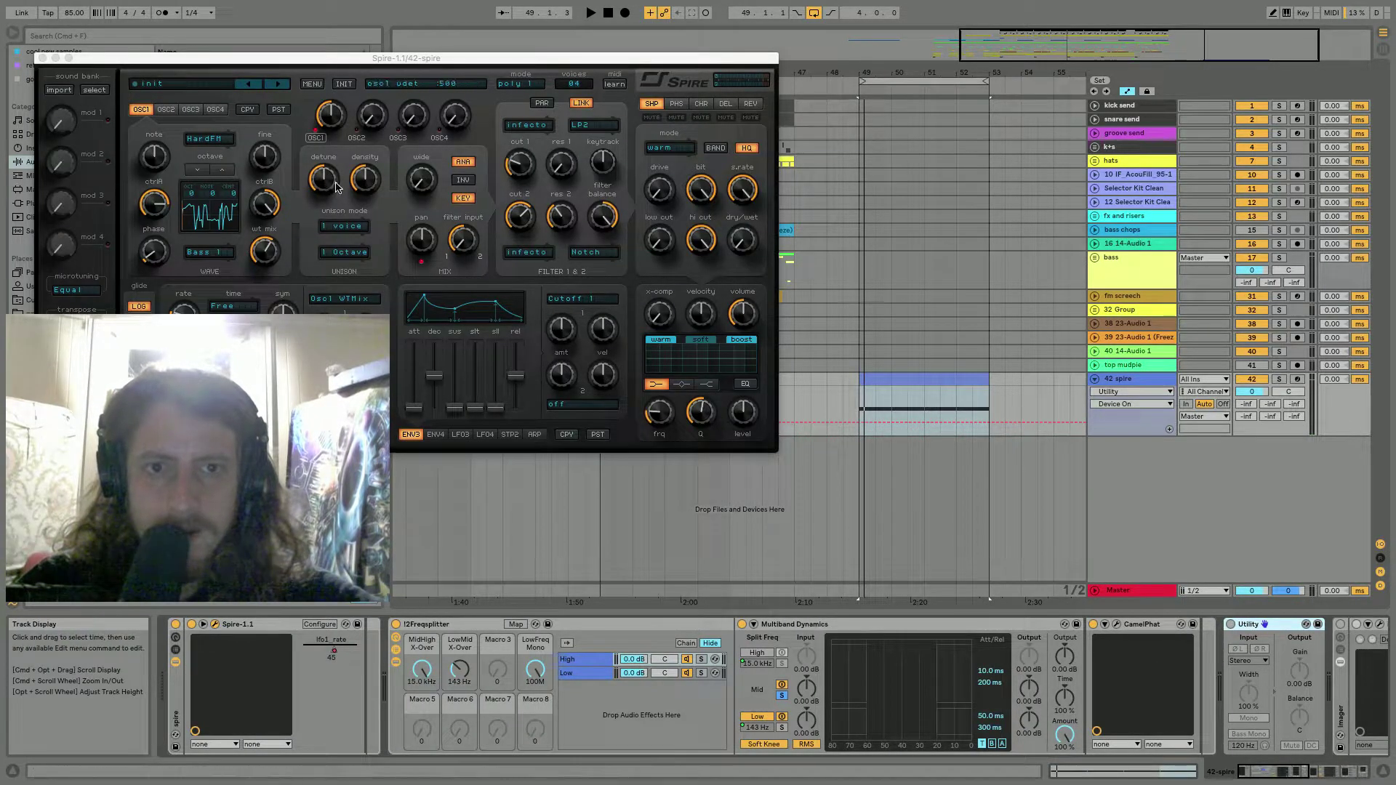
left_click(699, 104)
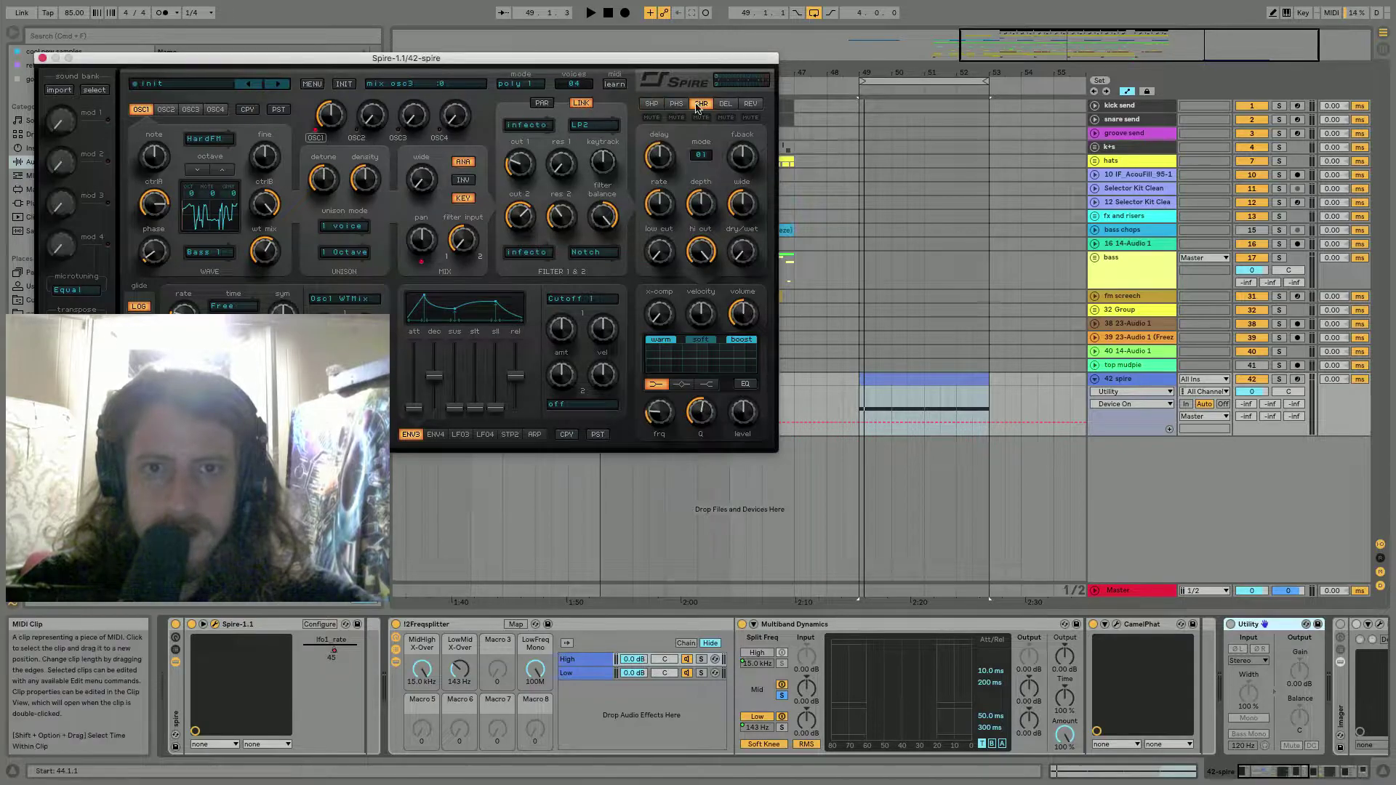
left_click(699, 156)
left_click(712, 251)
Set Spire's chorus dry/wet to about 150 while auditioning the loop, and close the plug-in window.
key("space")
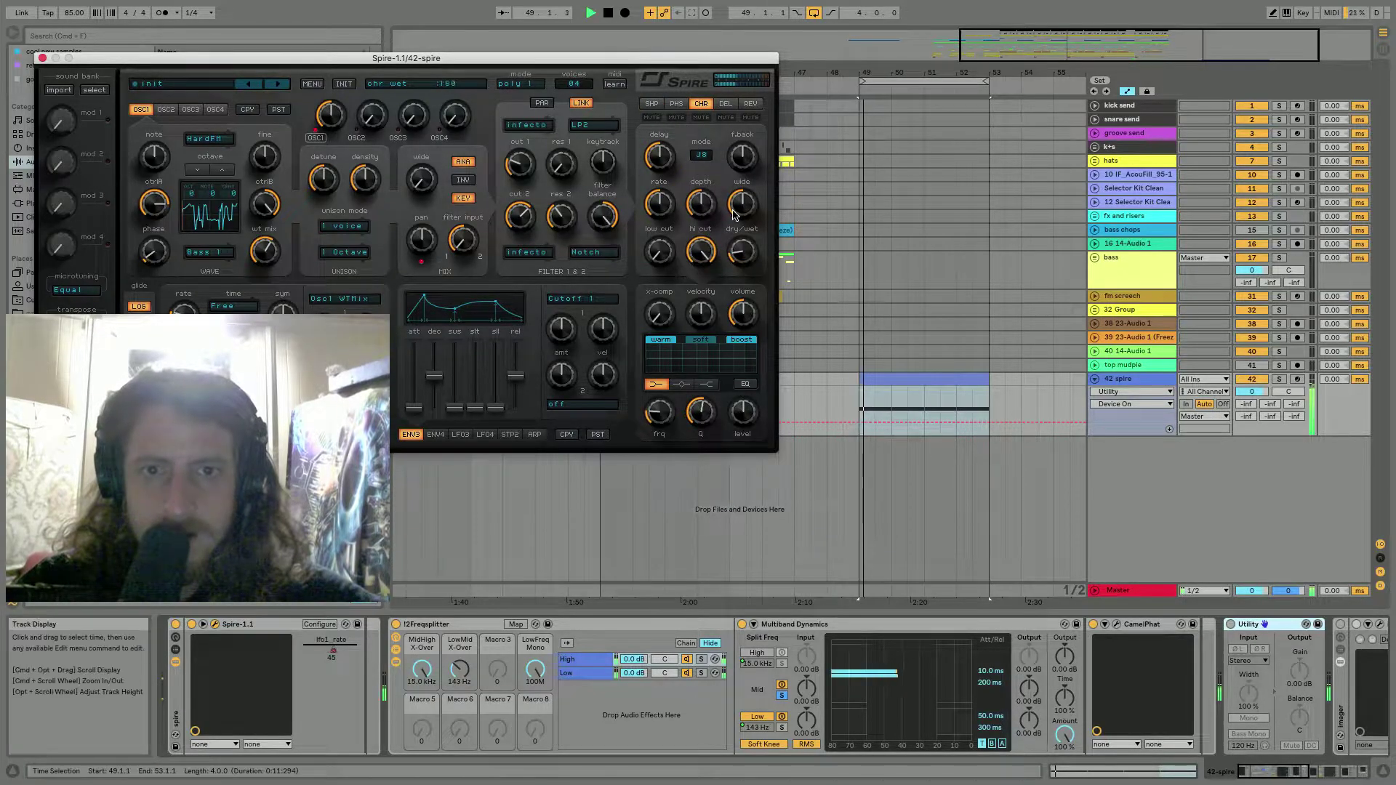
mouse_move(732, 220)
left_mouse_down()
mouse_move(734, 231)
mouse_move(729, 215)
left_mouse_up()
key("space")
key("space")
key("space")
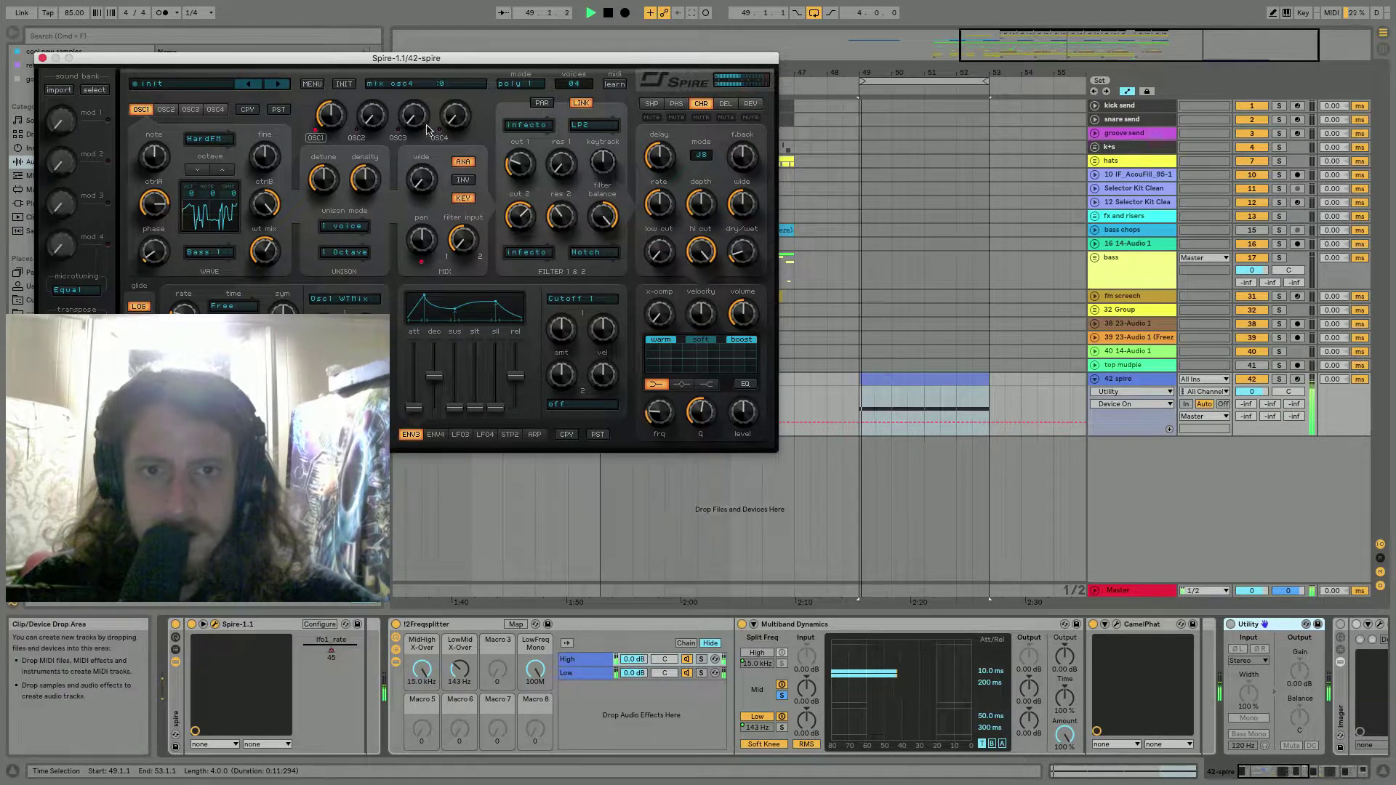
left_click(43, 58)
key("space")
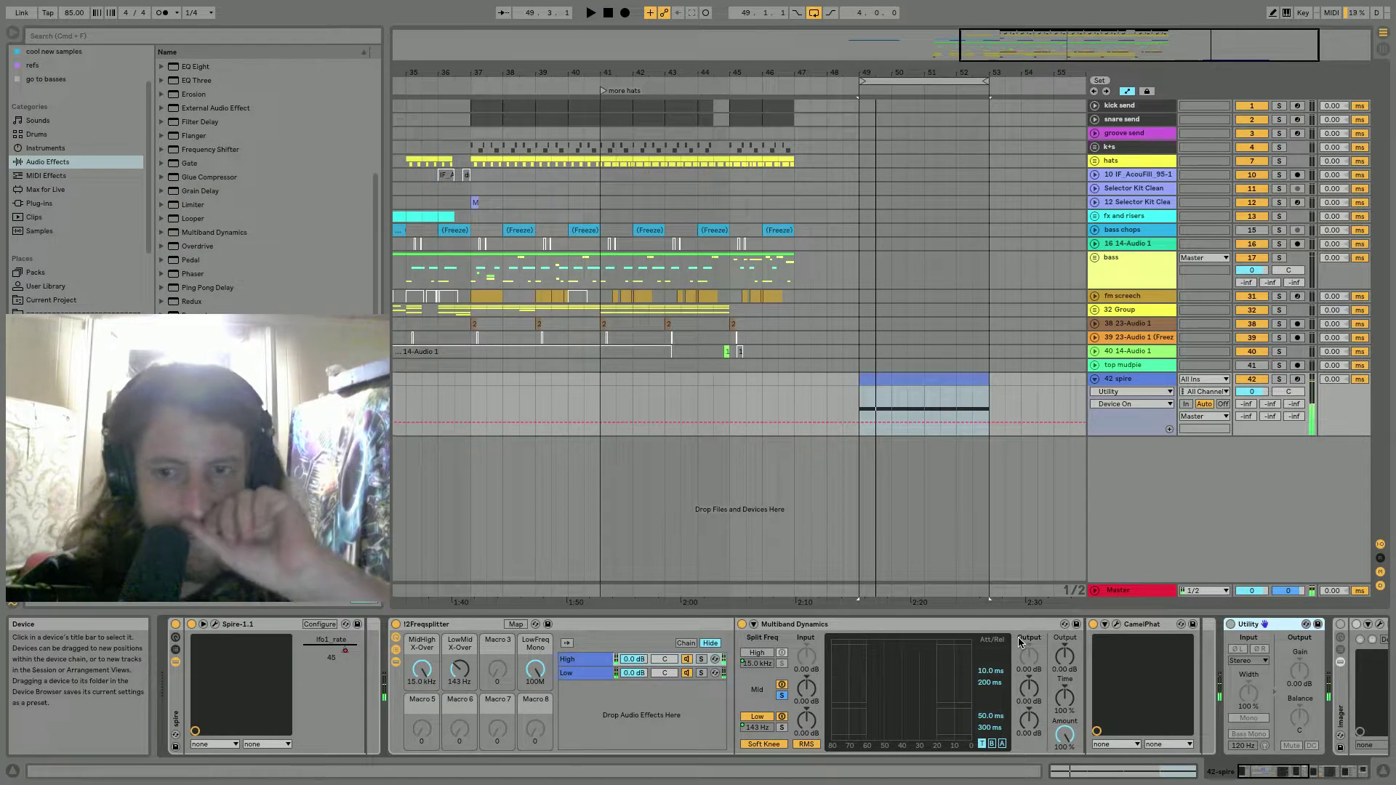
Review the modes available for Spire's chorus, keep J8 and close the plug-in window.
left_click(215, 624)
left_click(701, 156)
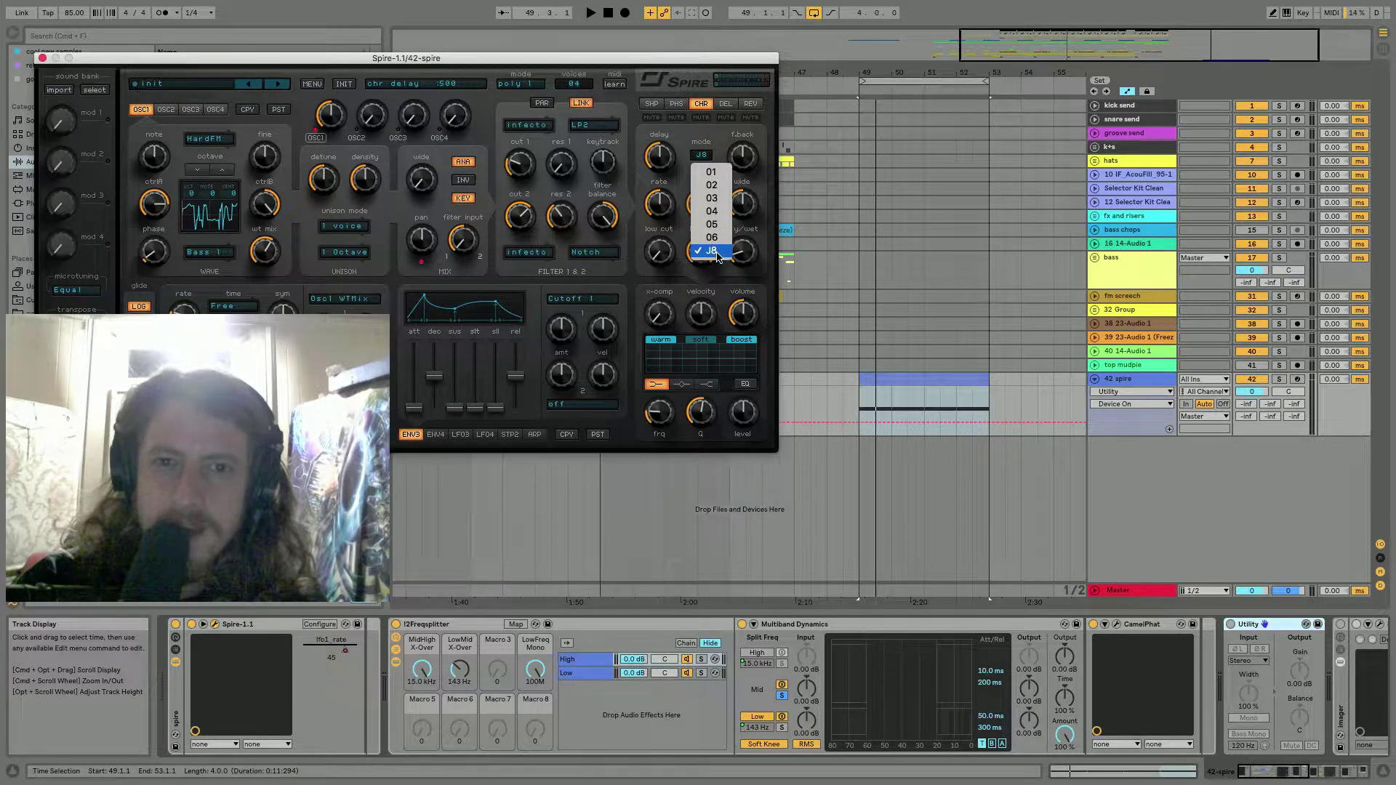
left_click(709, 154)
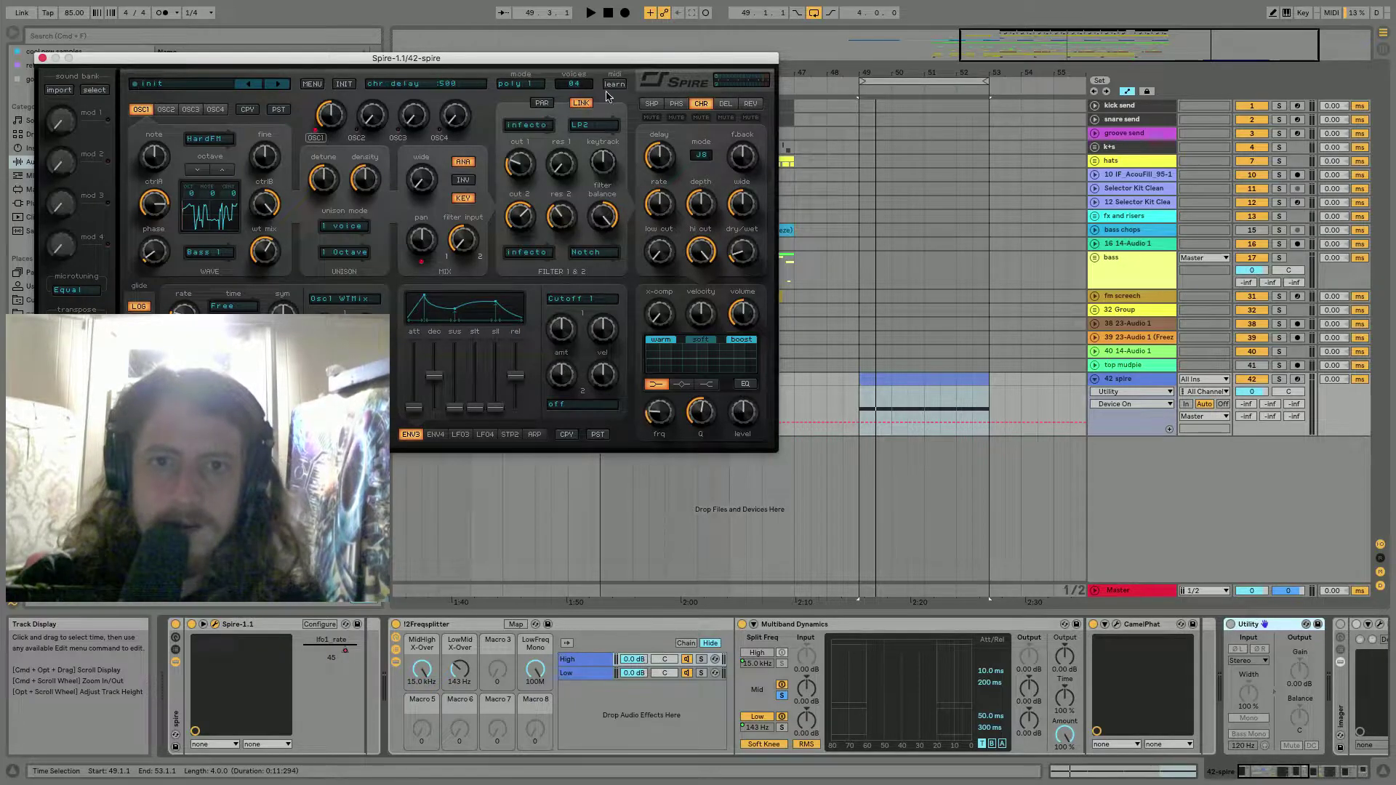
left_click(42, 57)
Compare the chorused loop with the Utility switched on and off, trying its width.
key("space")
left_click(1231, 624)
key("space")
key("space")
left_click(1230, 625)
mouse_move(1248, 693)
left_mouse_down()
mouse_move(1248, 625)
mouse_move(1248, 693)
left_mouse_up()
key("space")
key("space")
left_click(1231, 624)
Reactivate the imager rack and set the Ozone Imager's band 1 width to -100 with its crossover at 100 Hz.
scroll(1231, 627, "right", 5)
key("space")
left_click(991, 624)
left_click(1030, 625)
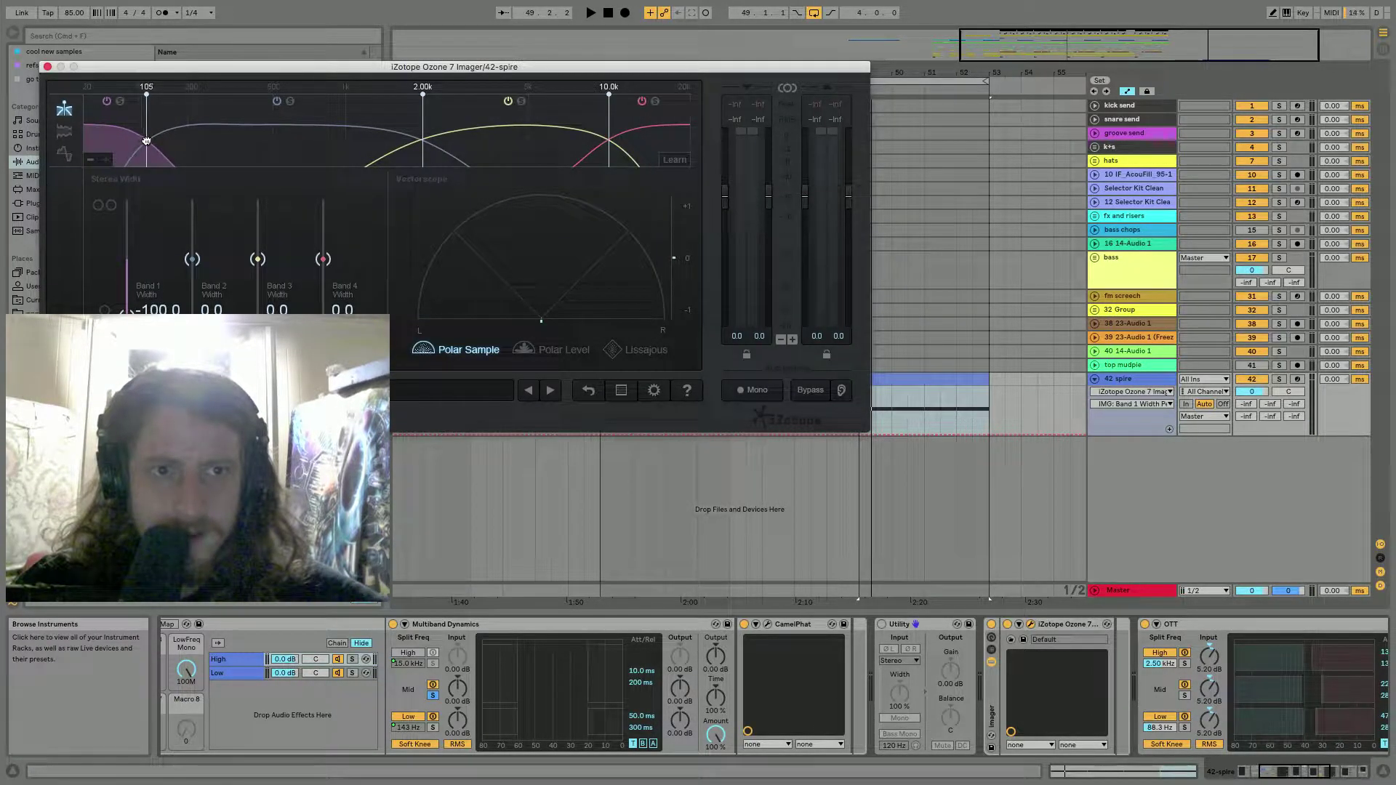
key("space")
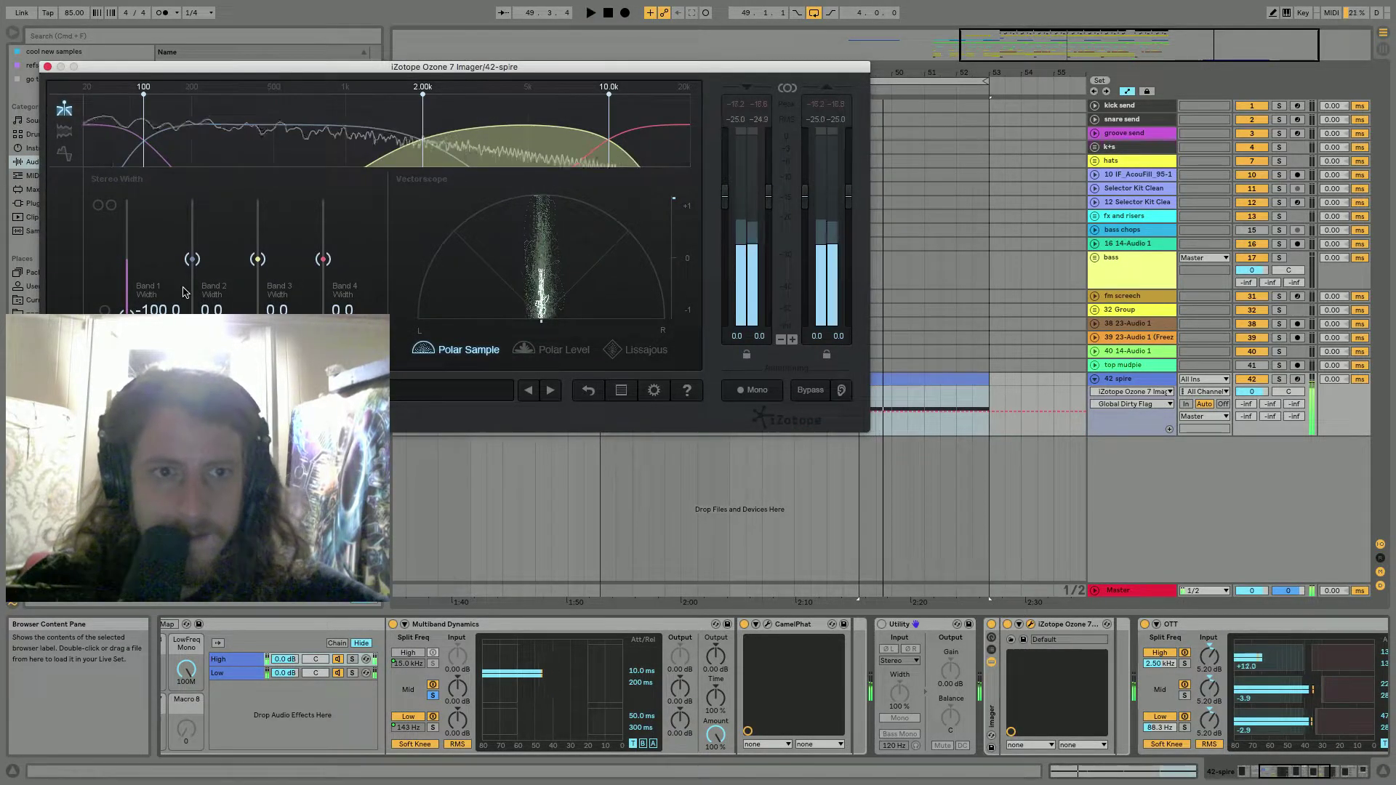
Try wider stereo settings on the Imager's bands 3 and 4, and reset both widths to 0.
mouse_move(258, 260)
left_mouse_down()
mouse_move(260, 236)
mouse_move(324, 176)
left_mouse_up()
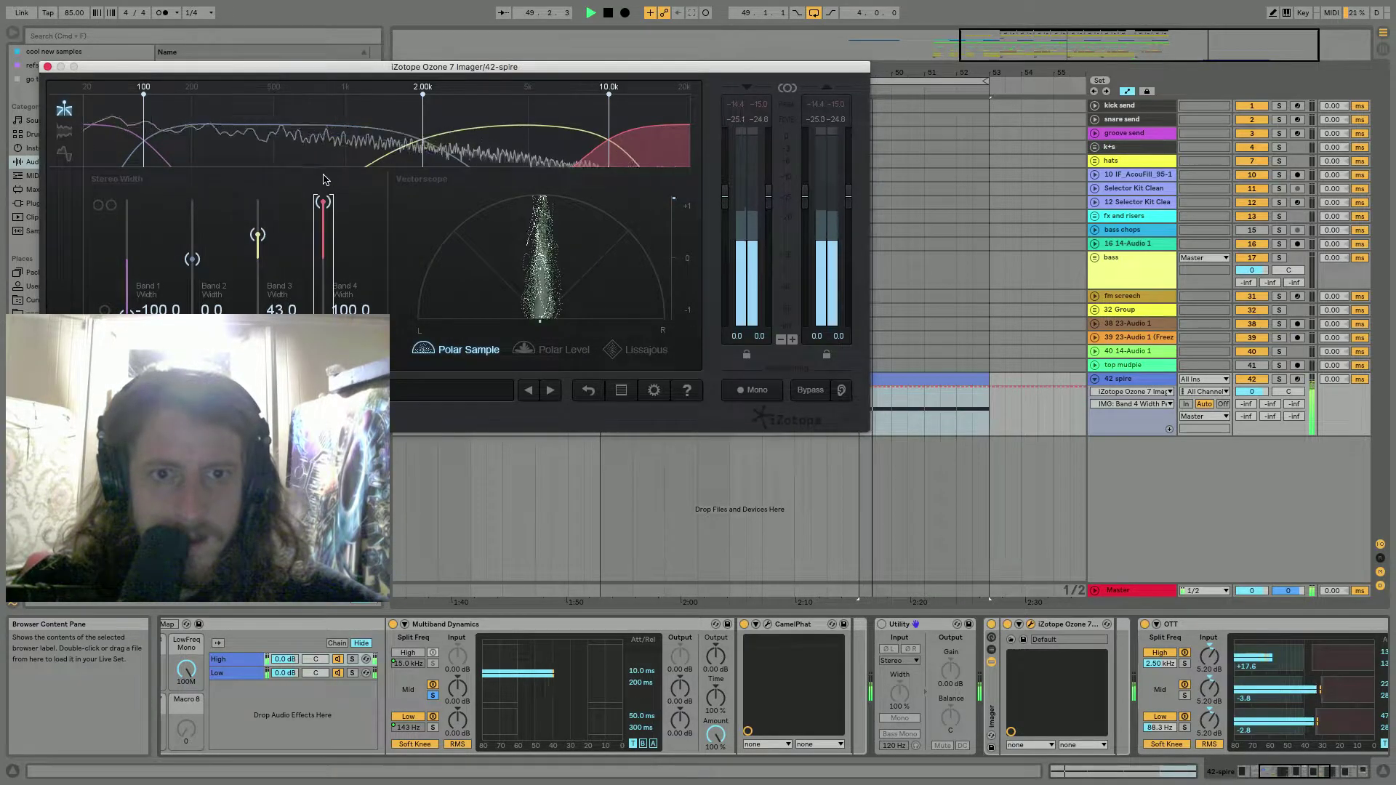
key("space")
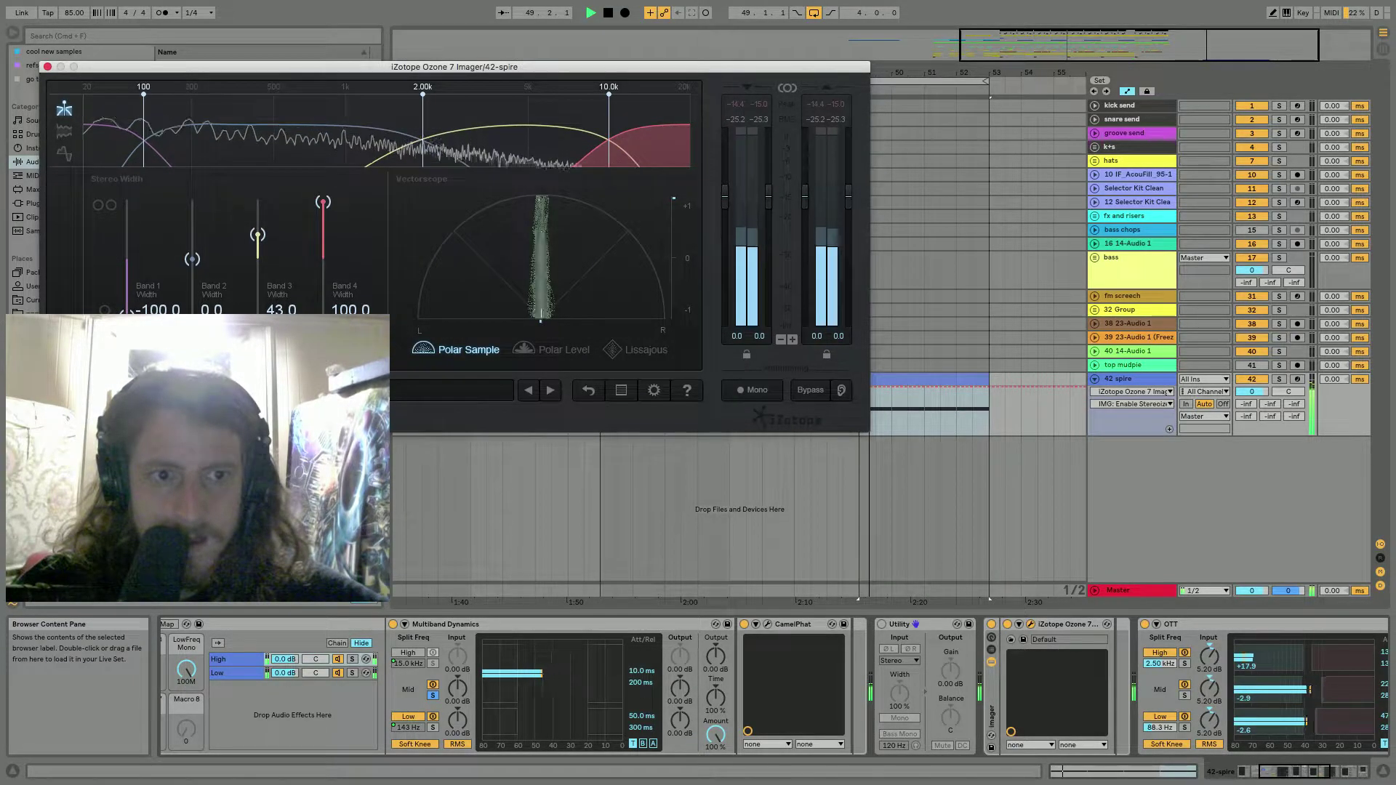
left_click_drag(323, 202, 264, 257)
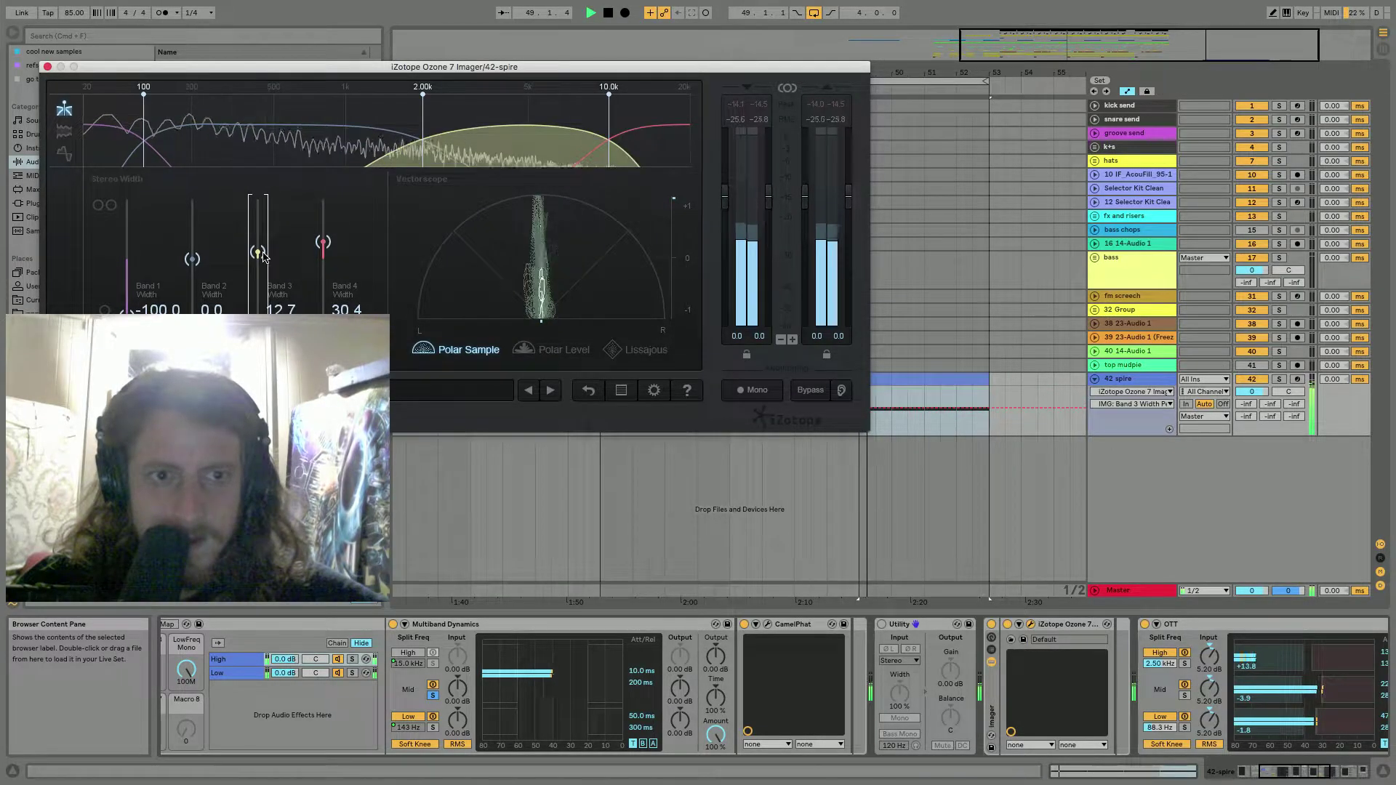
double_click(263, 257)
double_click(323, 243)
key("space")
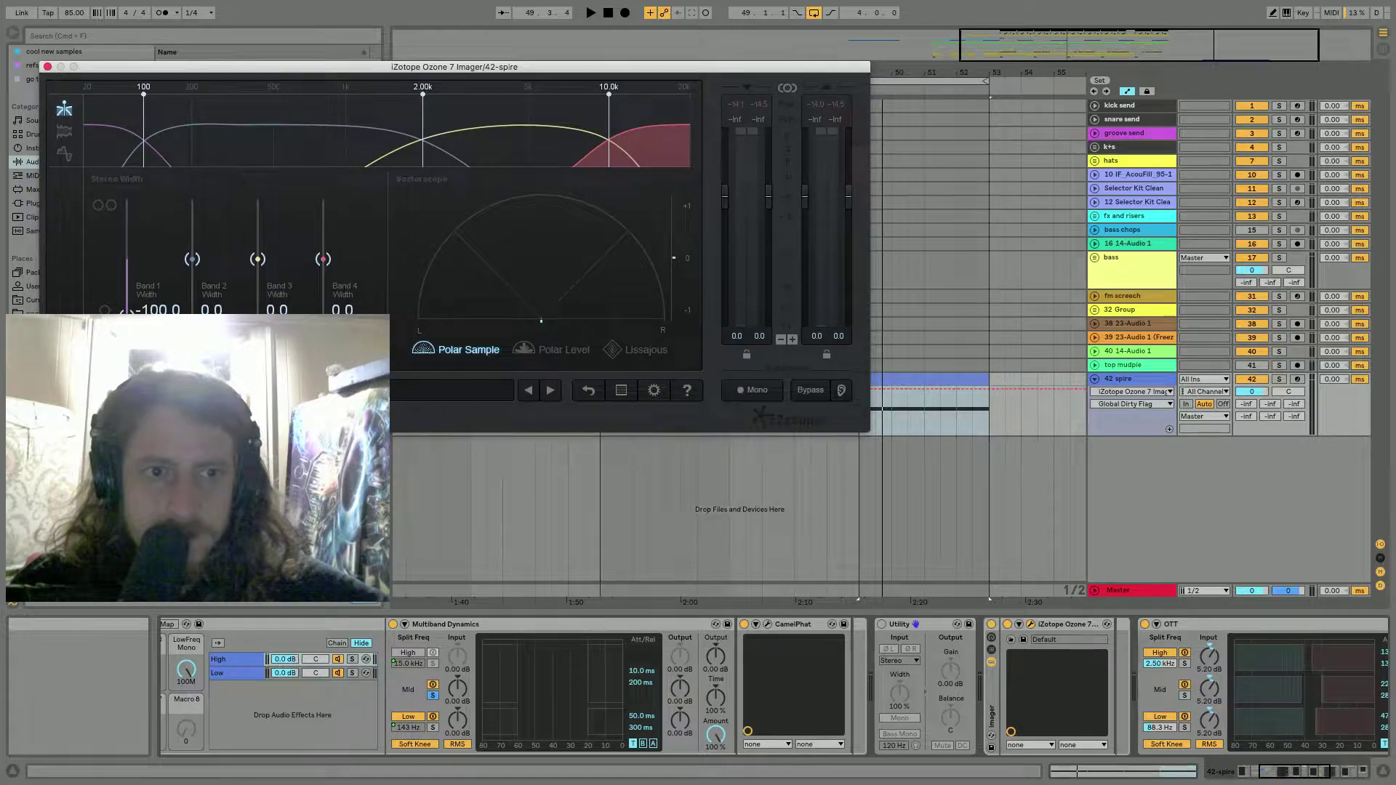
Play the bass loop through the Ozone Imager and close the plug-in window.
key("space")
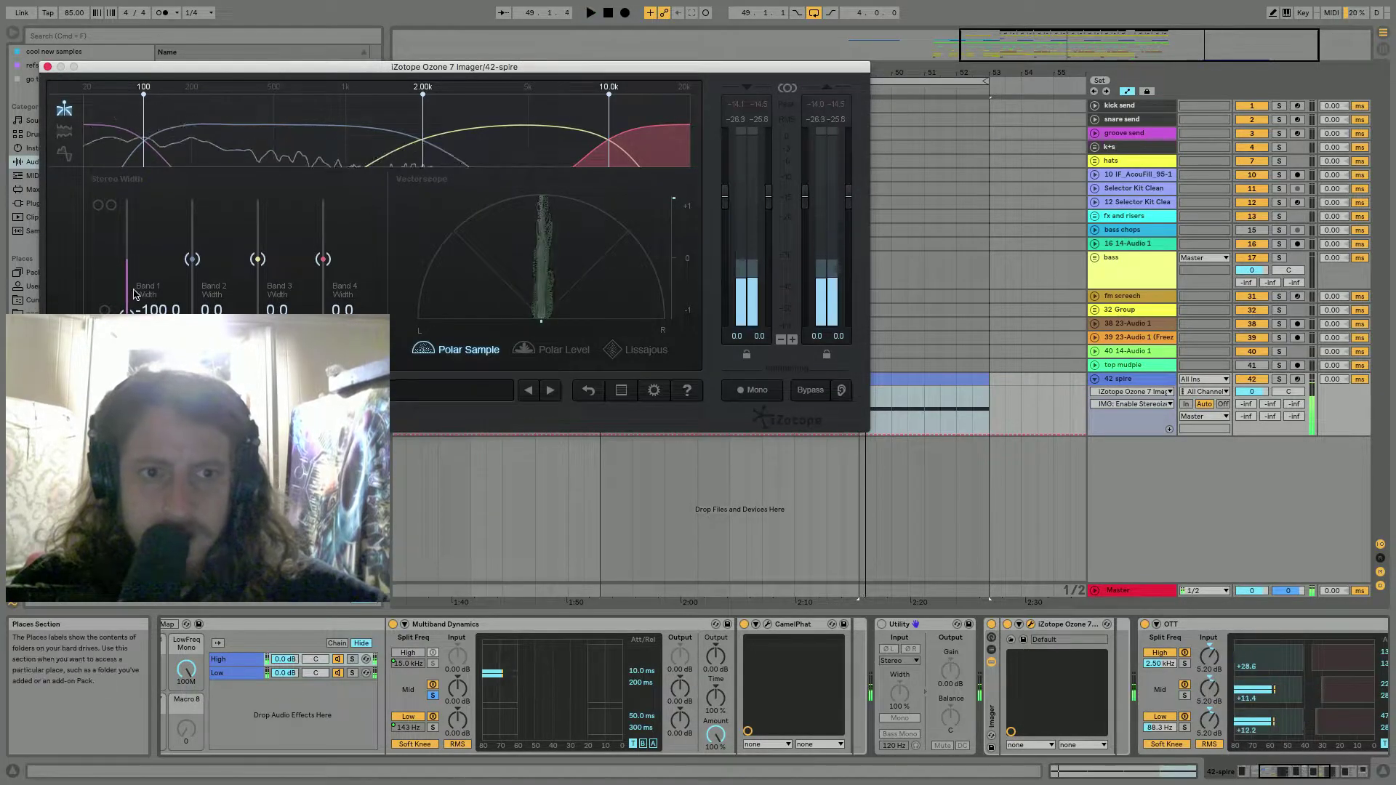
key("space")
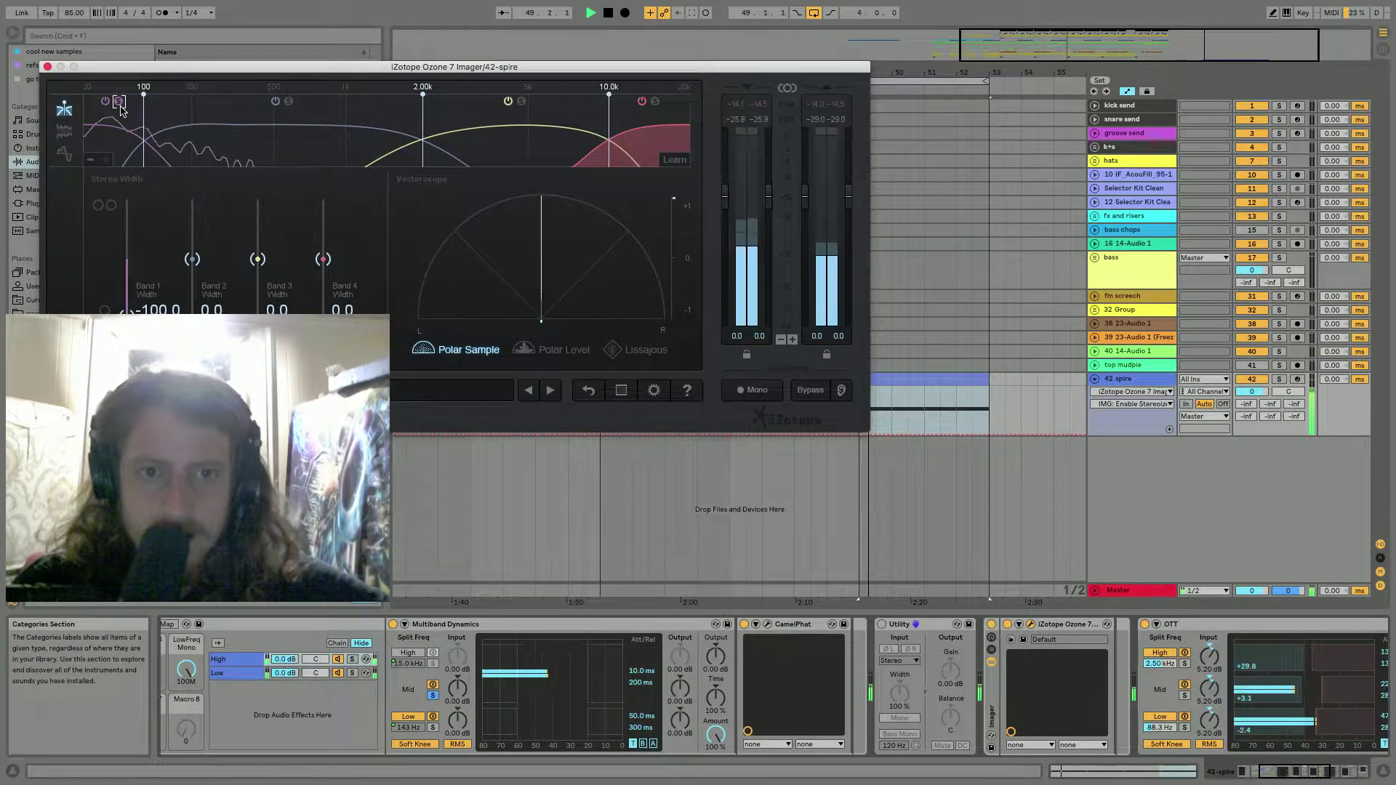
key("space")
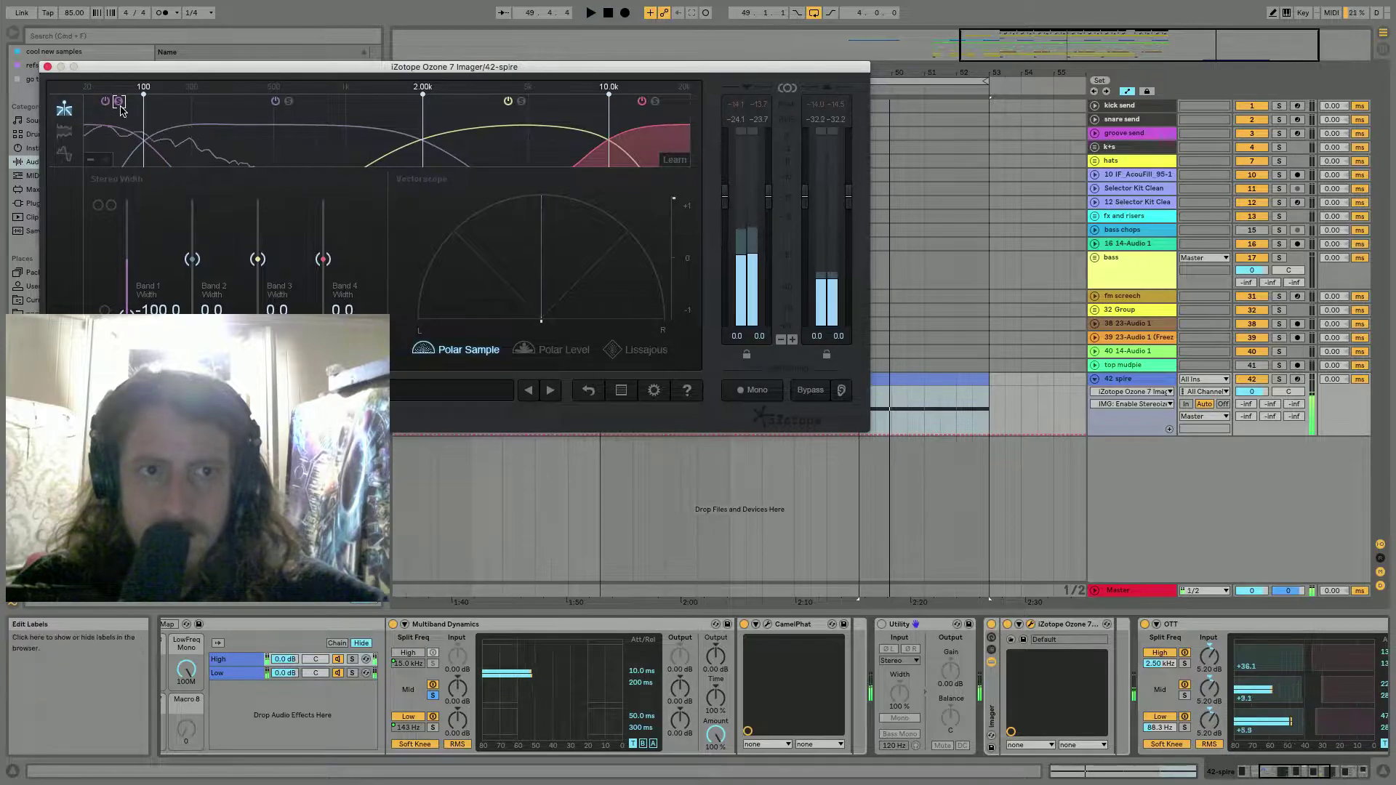
left_click(47, 66)
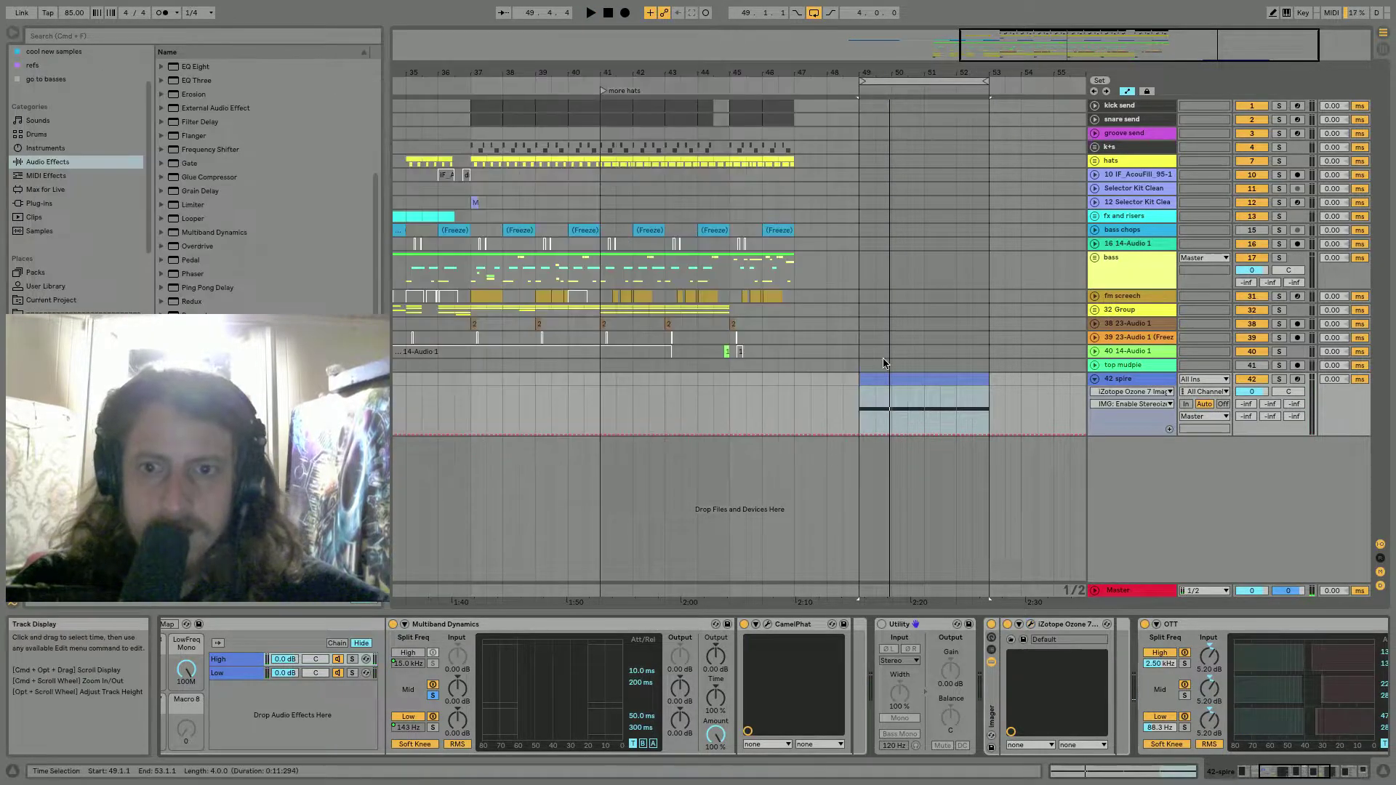
Freeze the 42 spire track.
right_click(1131, 378)
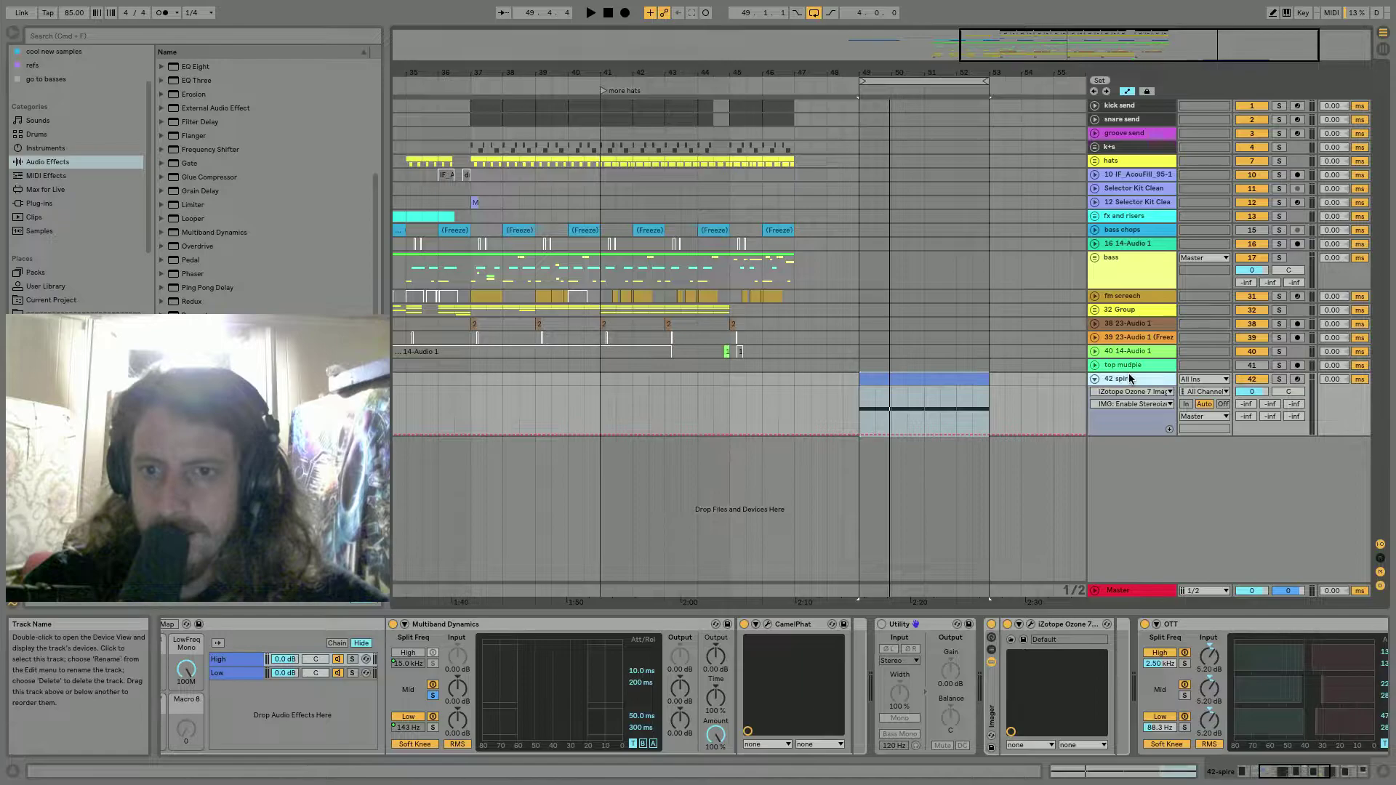
left_click(1149, 463)
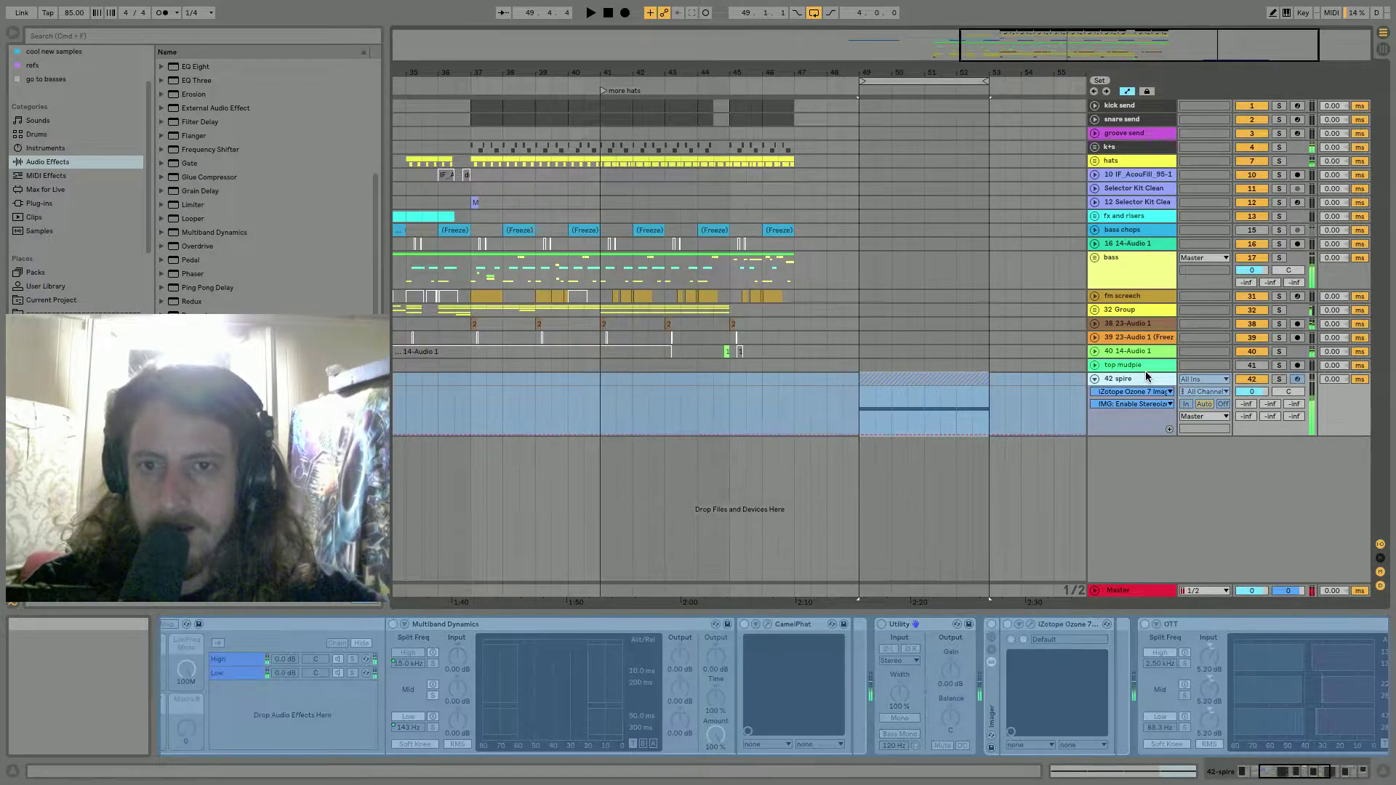
right_click(1145, 373)
left_click(1175, 459)
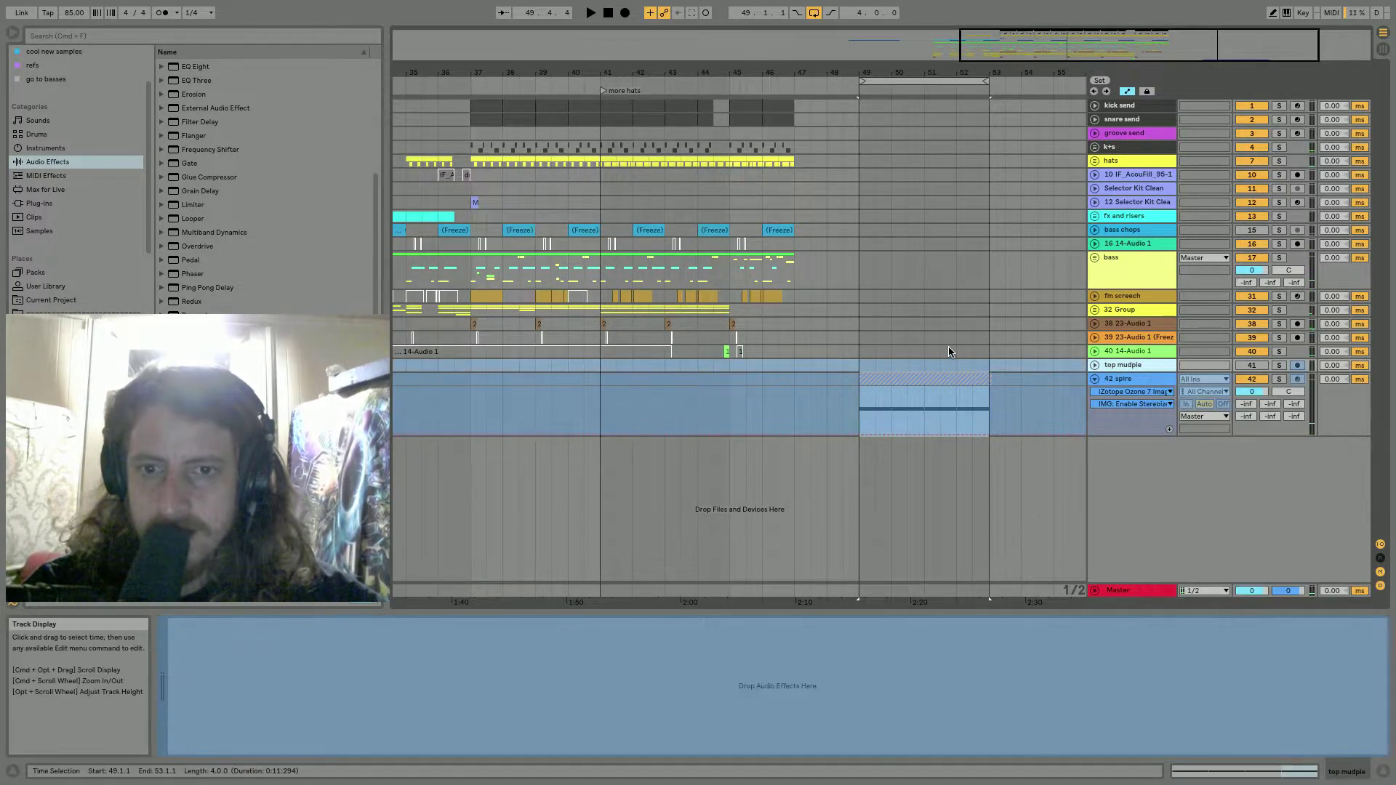
key("super+z")
Flatten the frozen spire track to audio.
left_click(1121, 379)
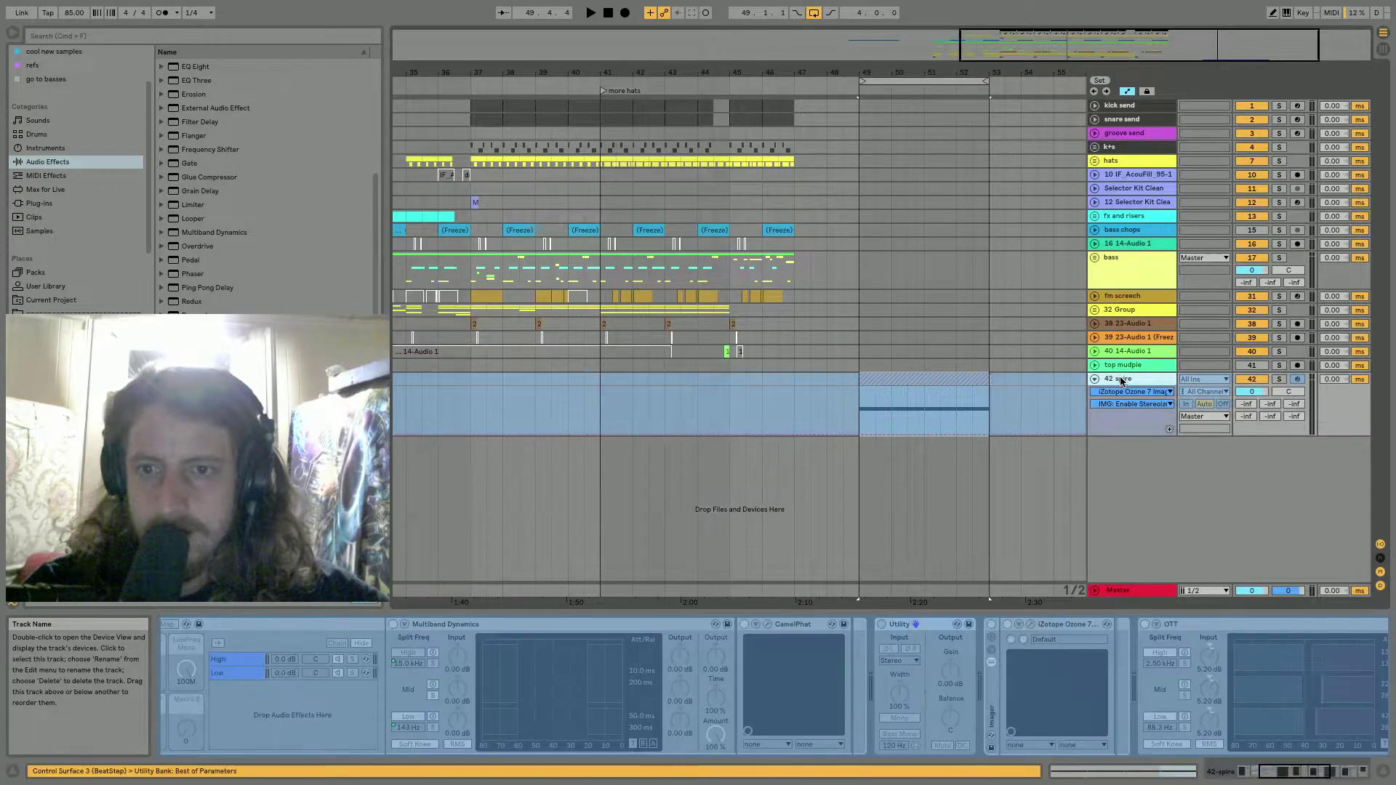
right_click(1123, 379)
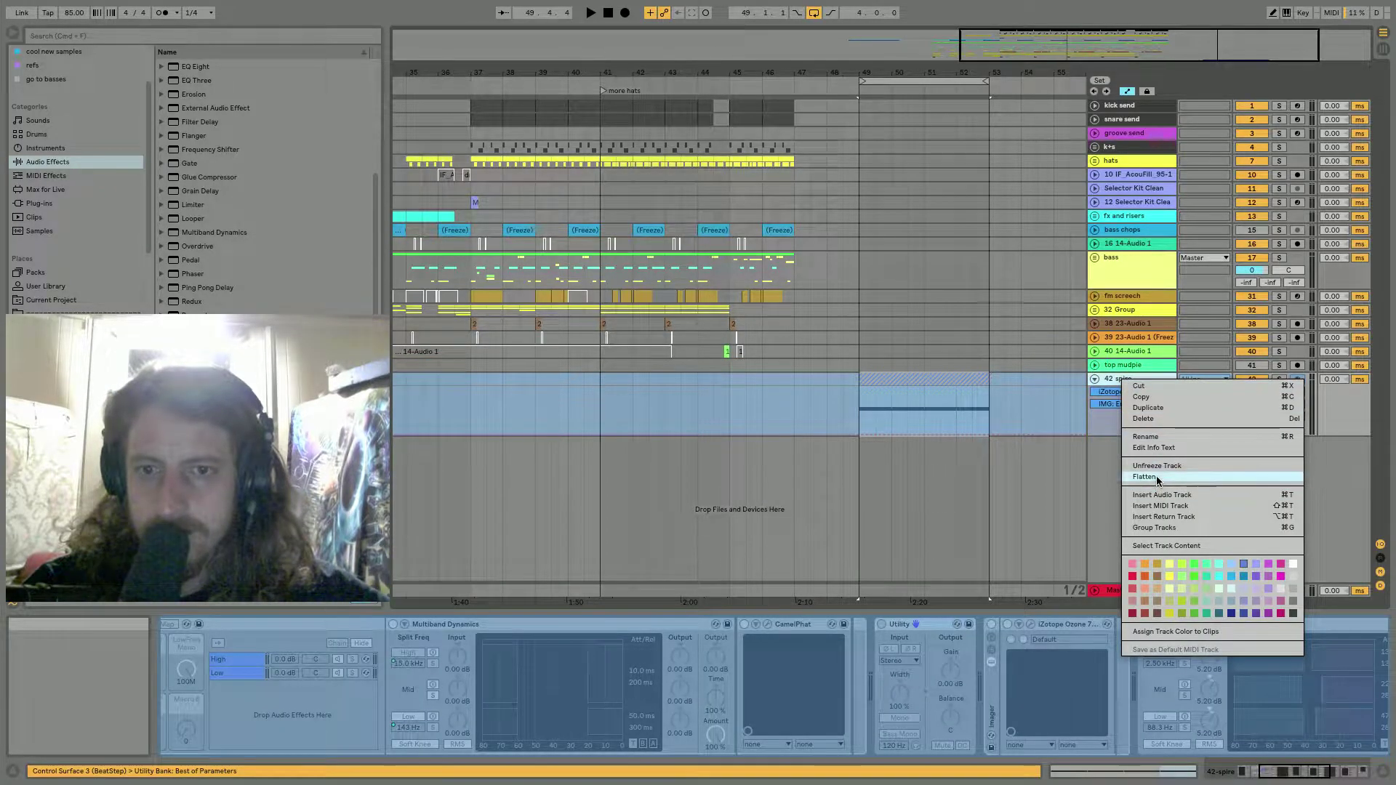
key("Return")
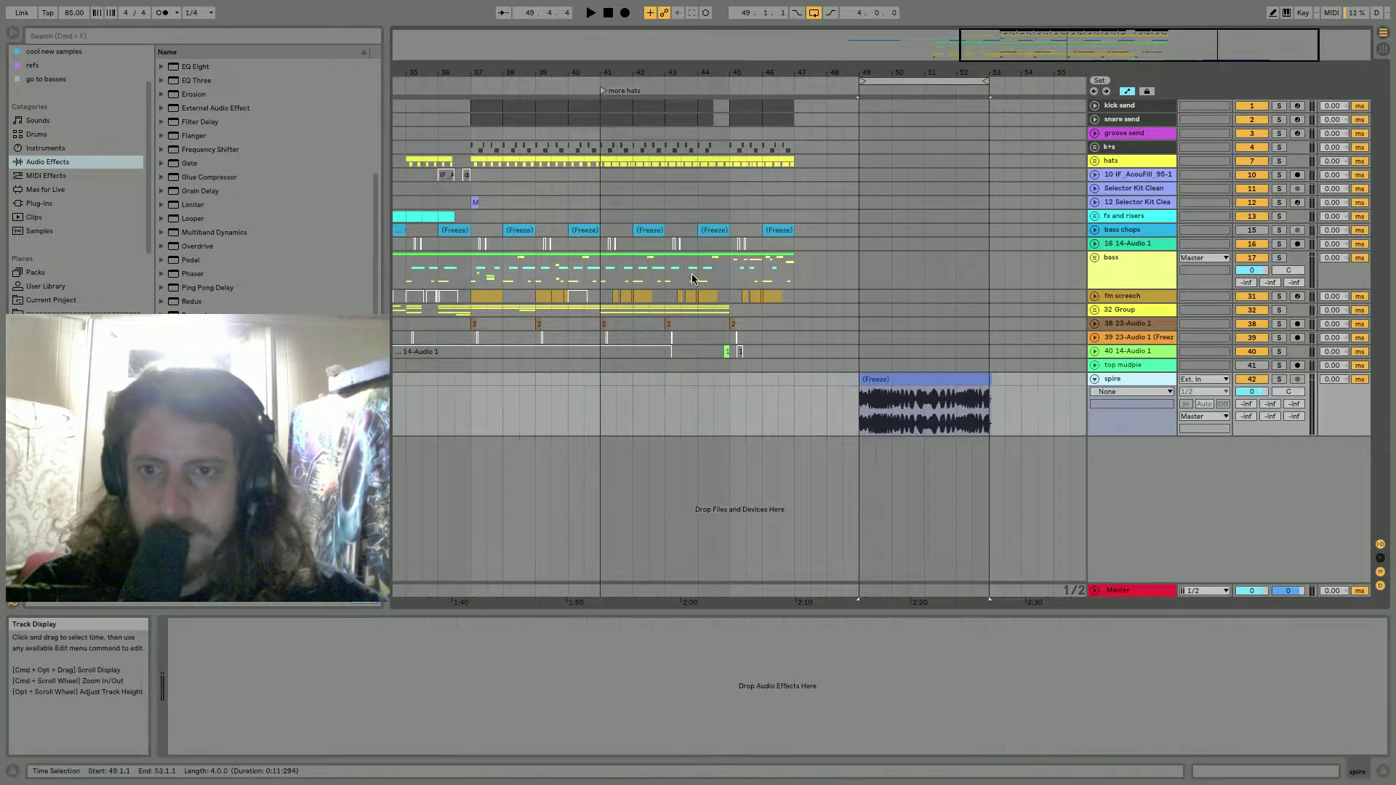
Unfold the bass group and insert a new audio track below 20 21-Audio 1.
left_click(1094, 257)
scroll(1076, 298, "down", 1)
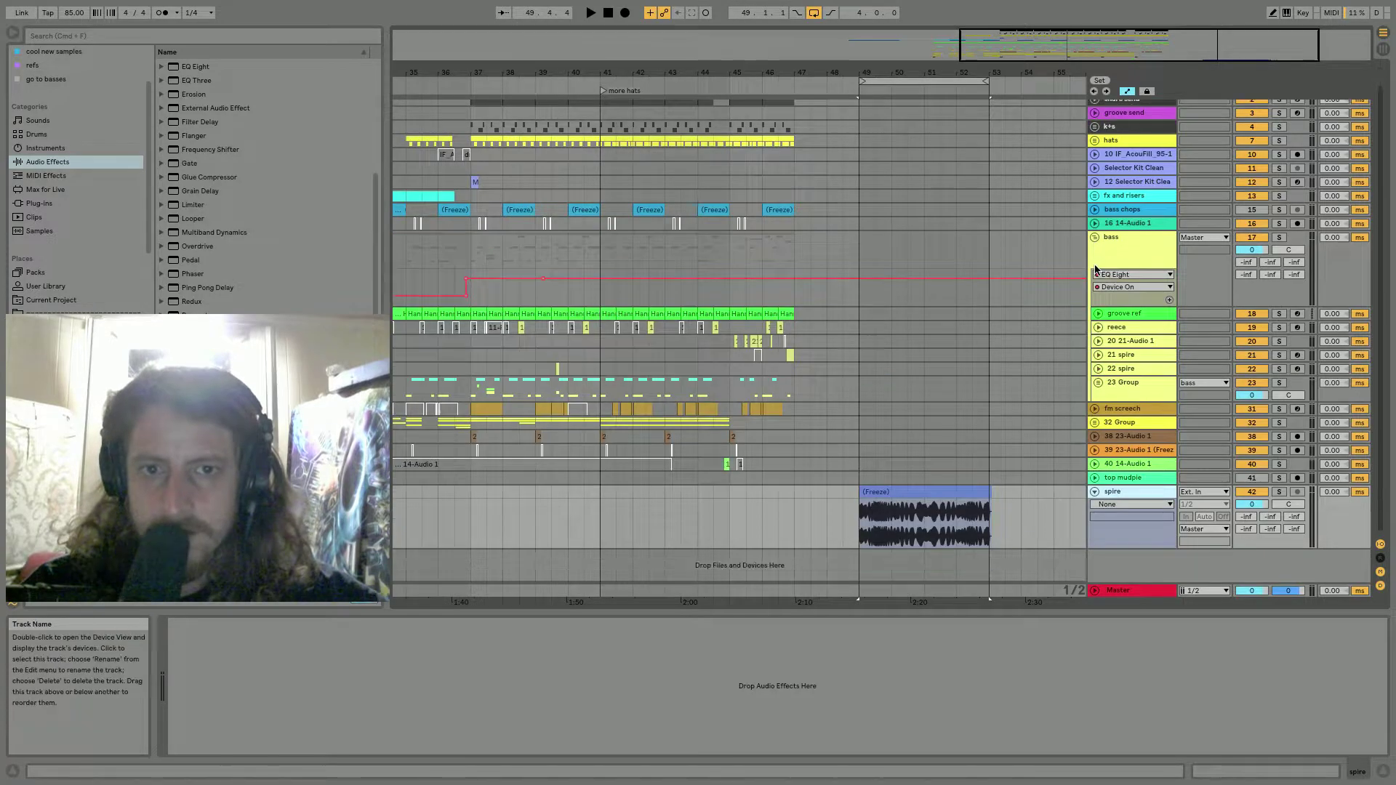
left_click(731, 356)
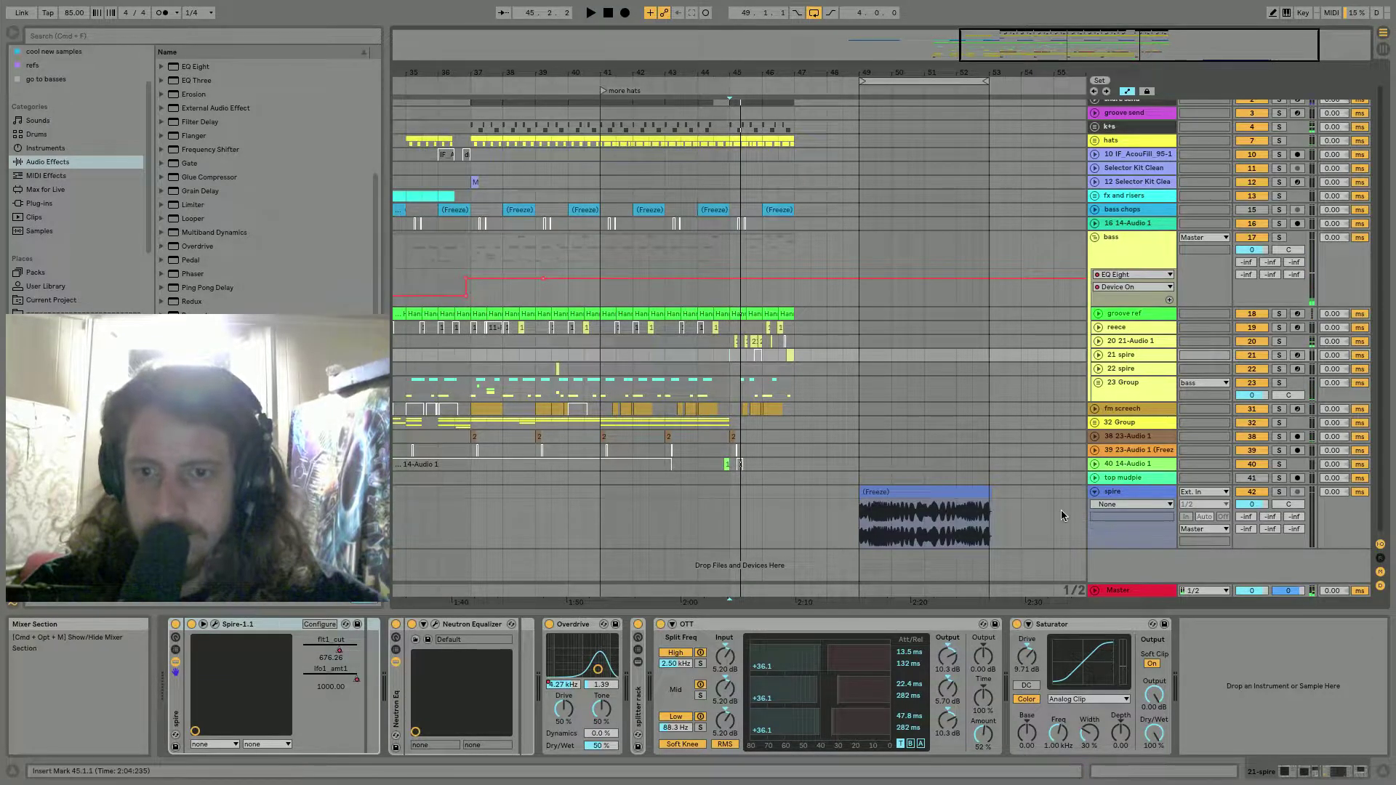
left_click(1130, 342)
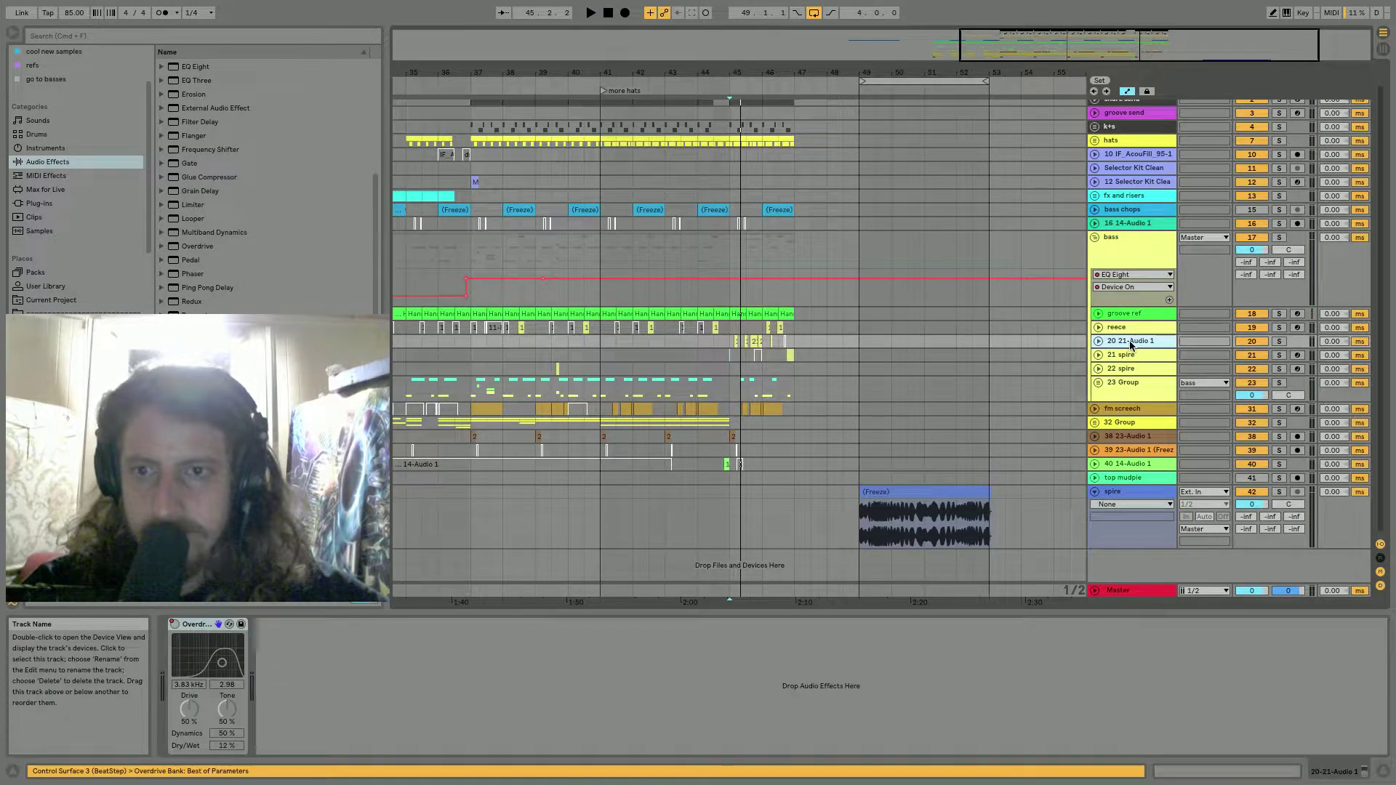
right_click(1131, 341)
left_click(1161, 444)
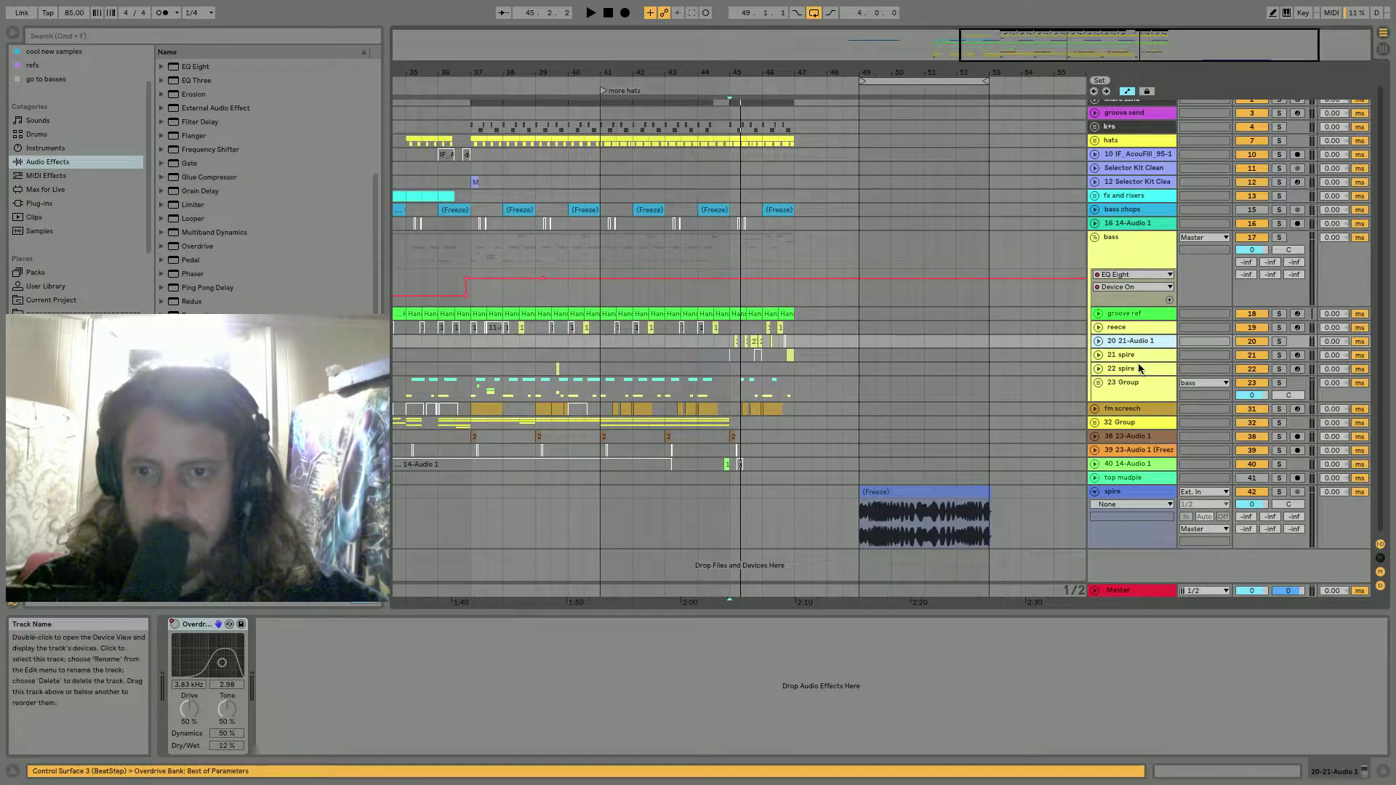
right_click(1126, 342)
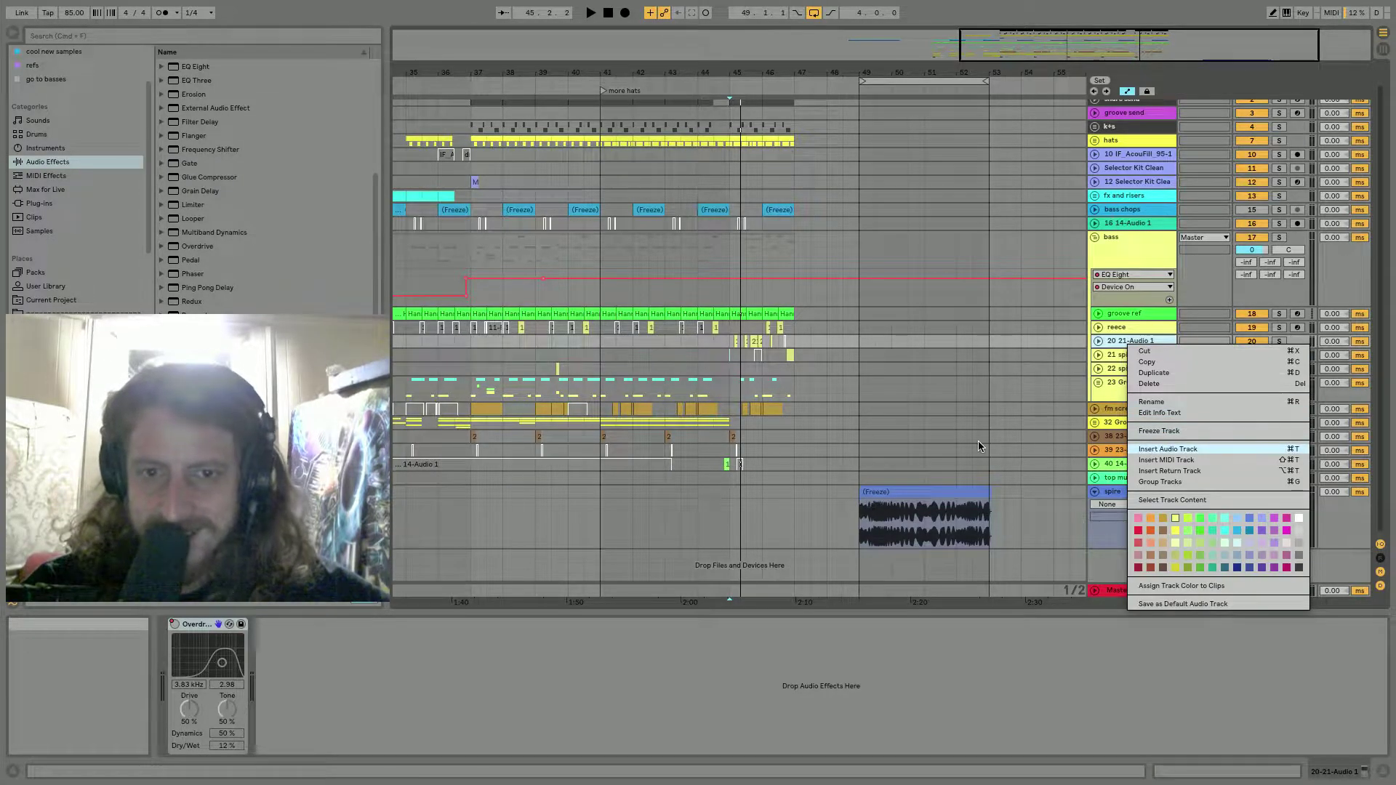
Move the flattened spire clip onto the new bass group track at bar 45 and play it in context.
left_click_drag(908, 493, 782, 304)
left_click(699, 305)
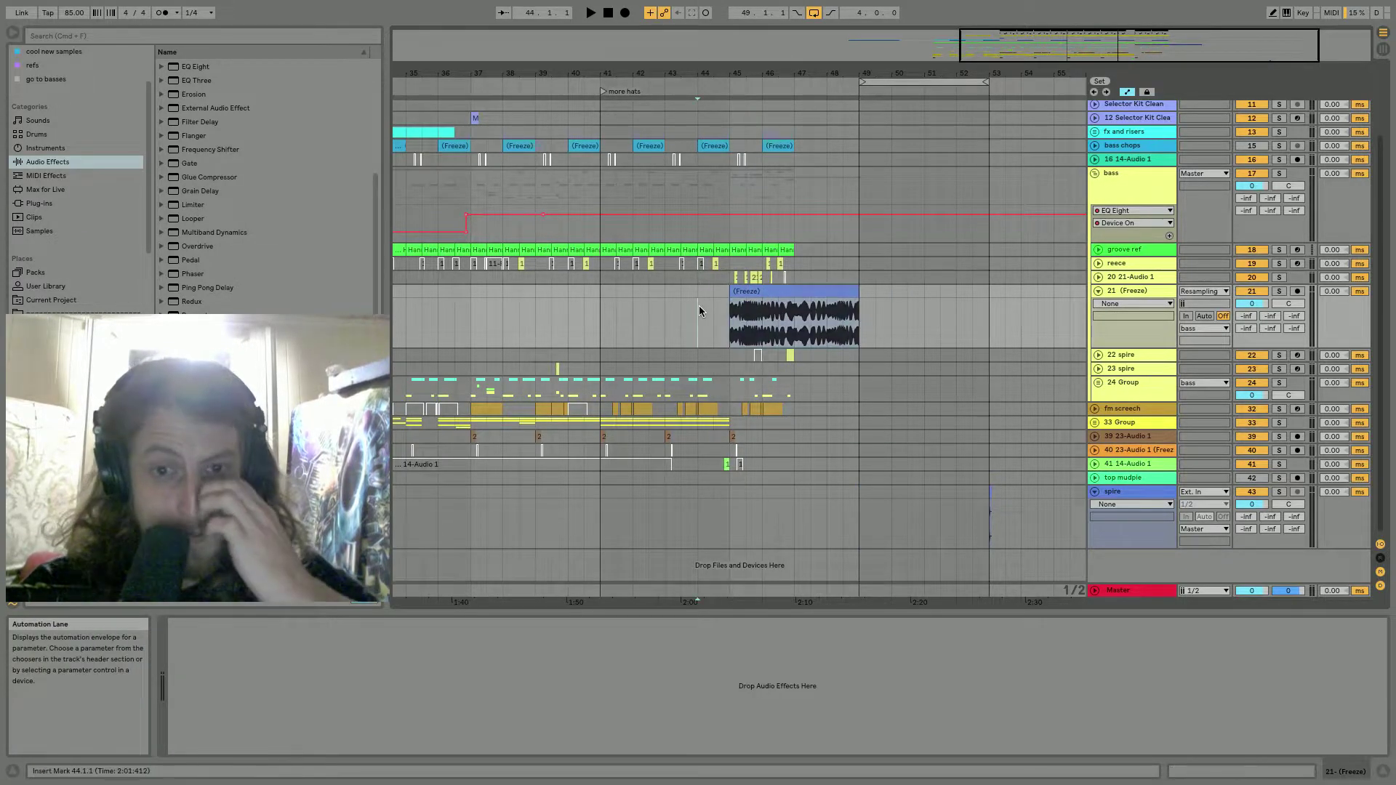
key("space")
left_click_drag(730, 79, 731, 128)
left_click(800, 292)
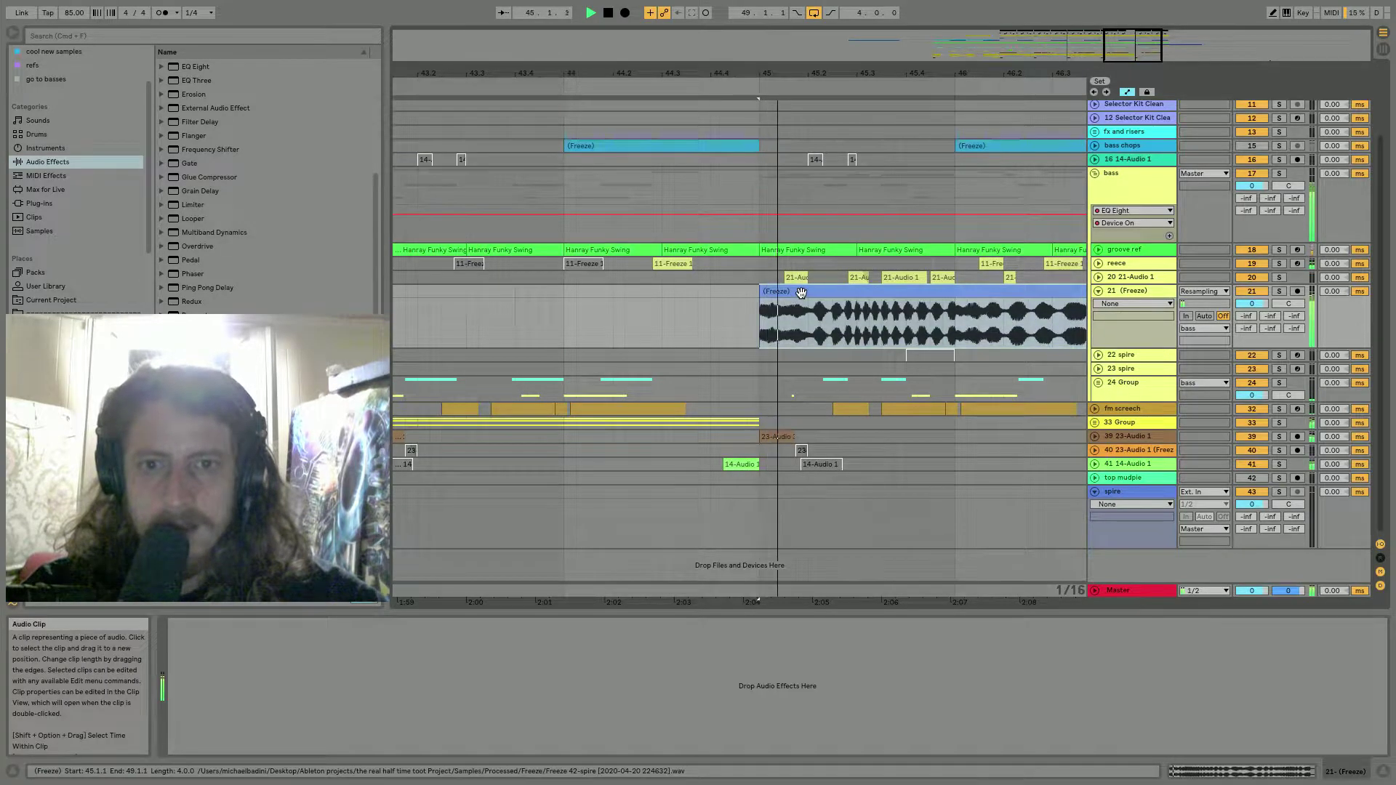
key("space")
Check the 20 21-Audio 1 track in solo against the new clip and deactivate its clip at 45.1.3.
key("space")
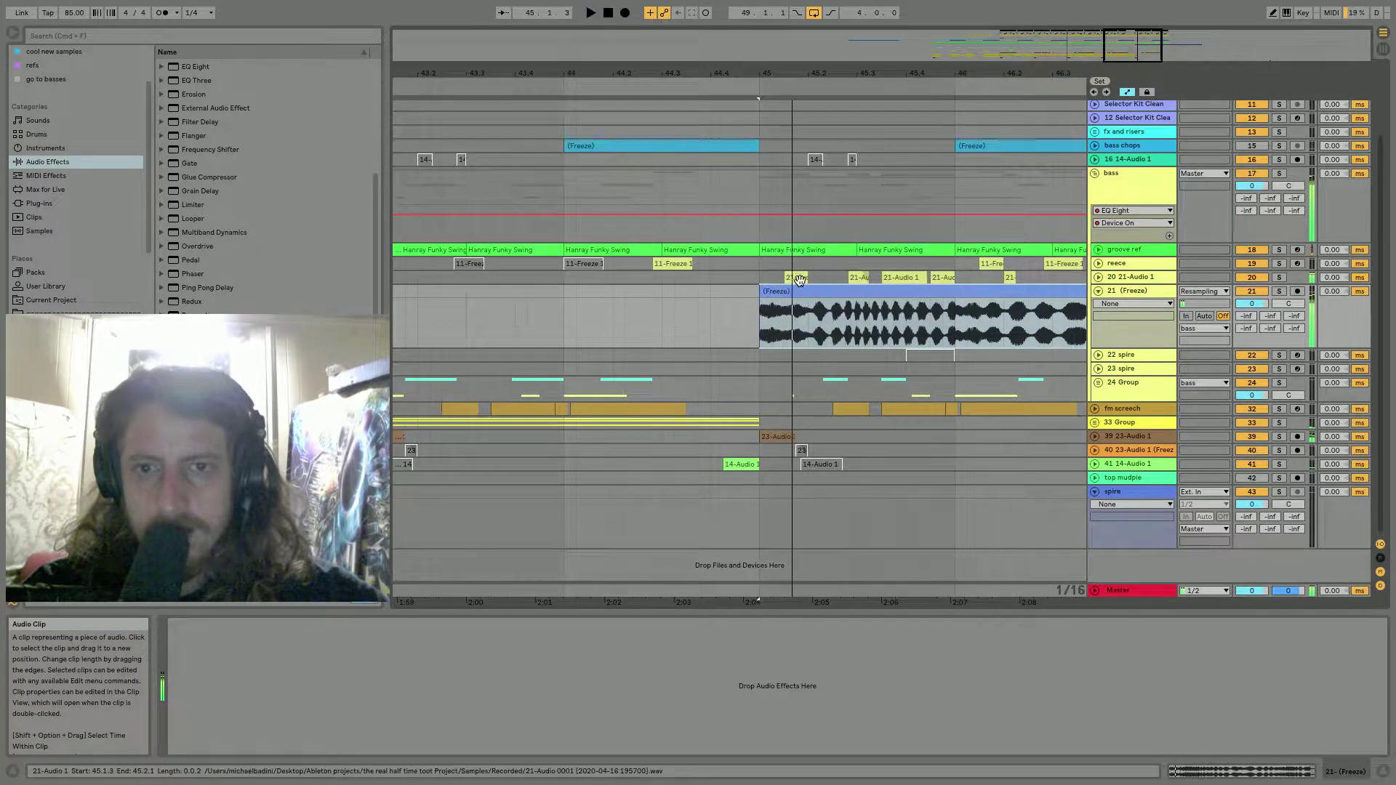
key("space")
key("space")
left_click(797, 278)
key("space")
left_click(1262, 291)
left_click(1278, 278)
key("space")
key("space")
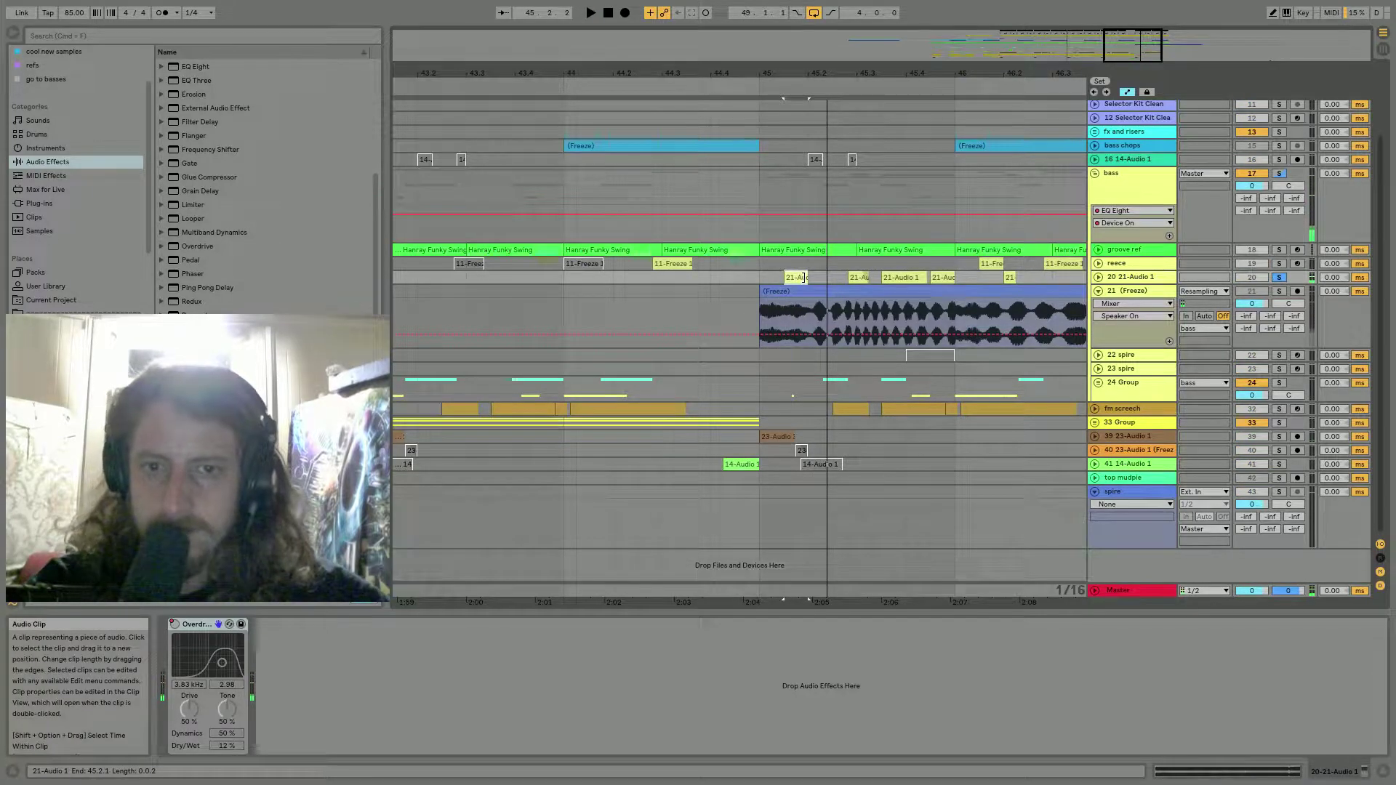
key("space")
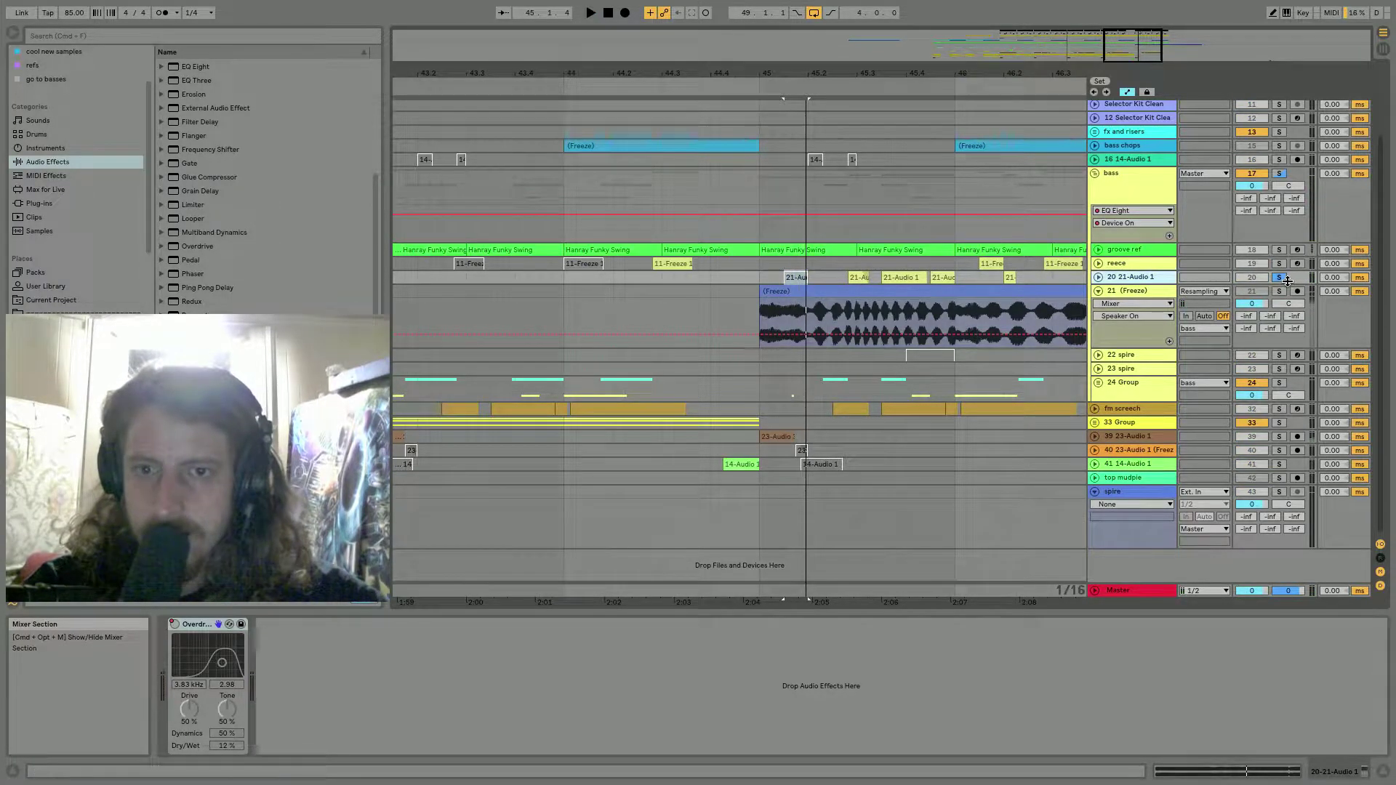
left_click(1279, 278)
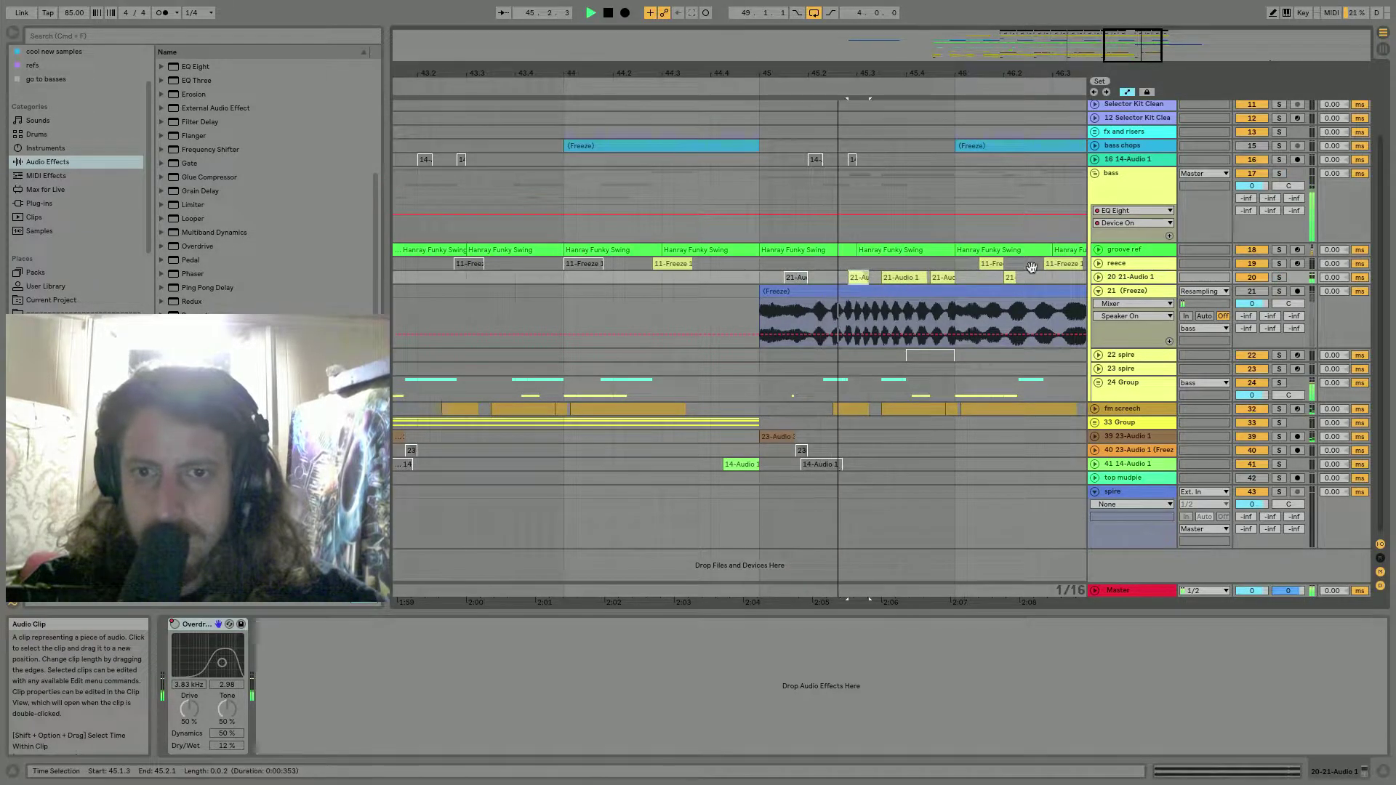
Play on through bar 46 and deactivate the reece track's clip at 46.1.3.
key("space")
key("space")
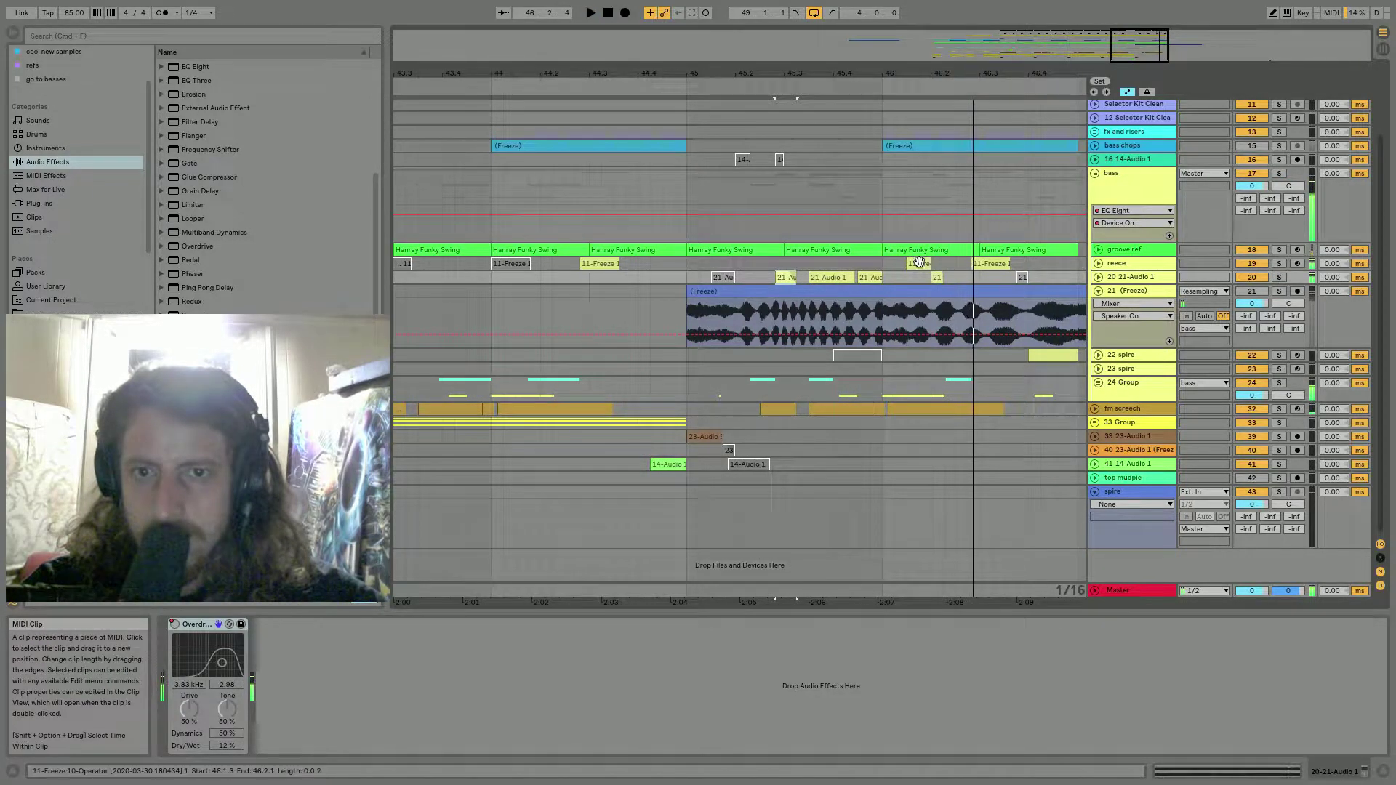
left_click(919, 263)
key("space")
key("space")
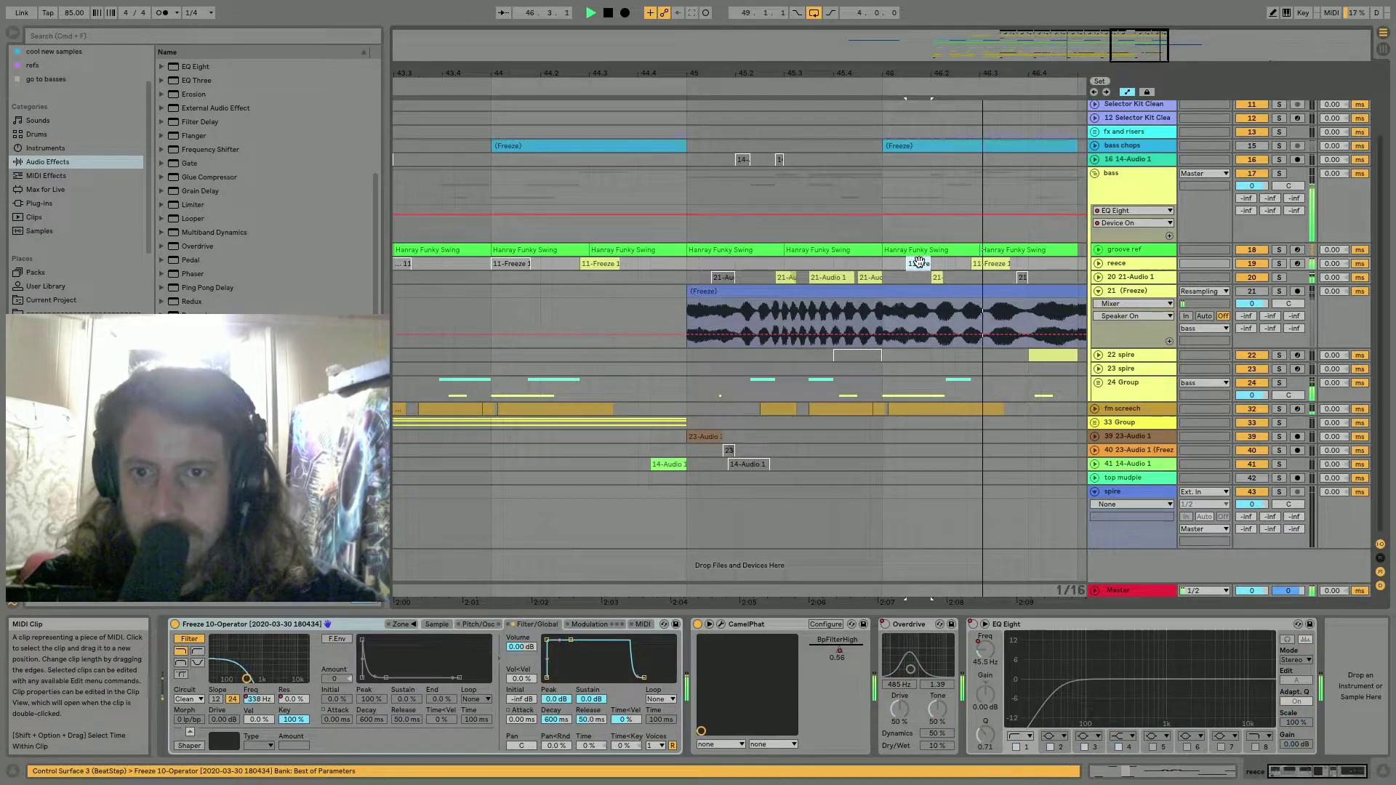
Listen to the 22 spire clip on the last beat of bar 46 and open its notes.
left_click(1055, 354)
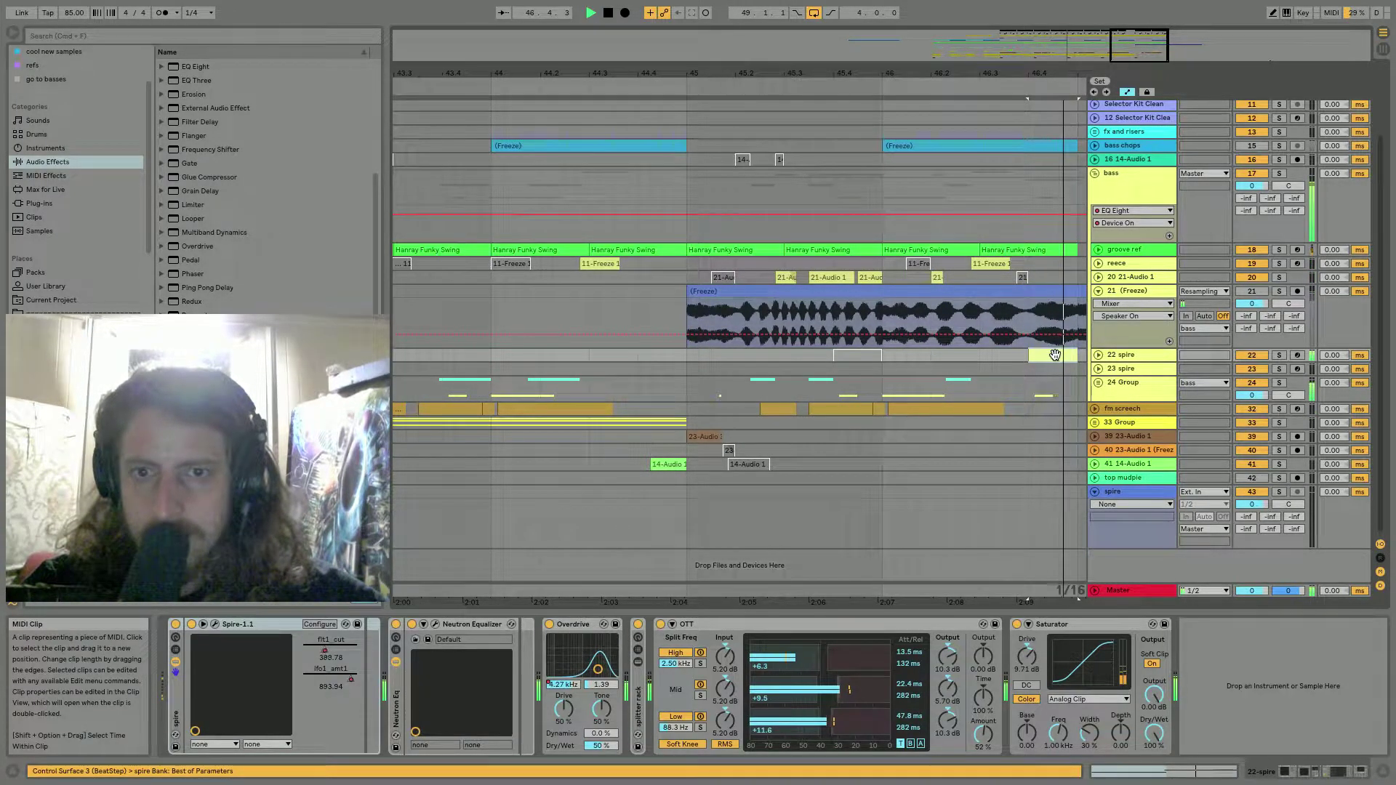
double_click(1054, 354)
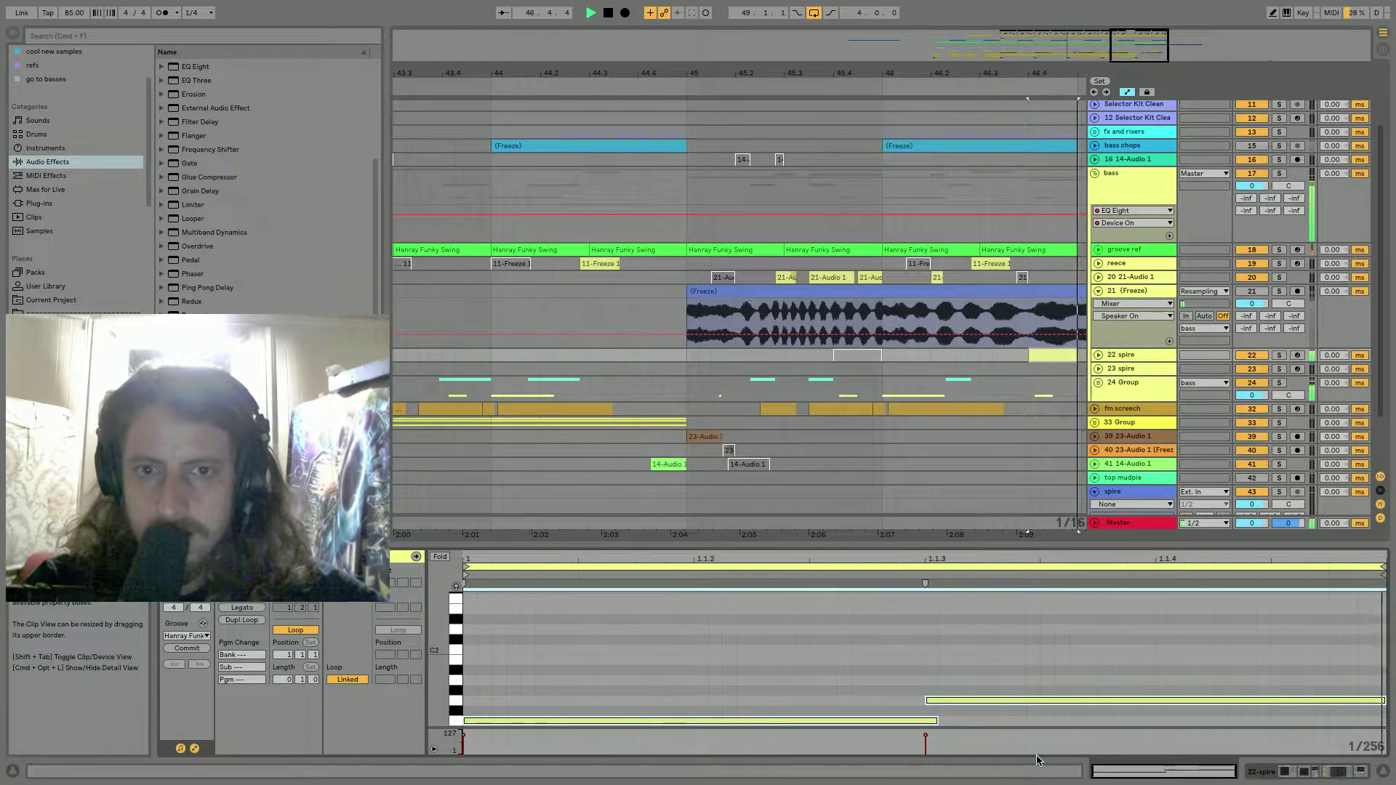
key("space")
Turn off warping on the flattened spire clip at bar 45 and audition it.
left_click(716, 291)
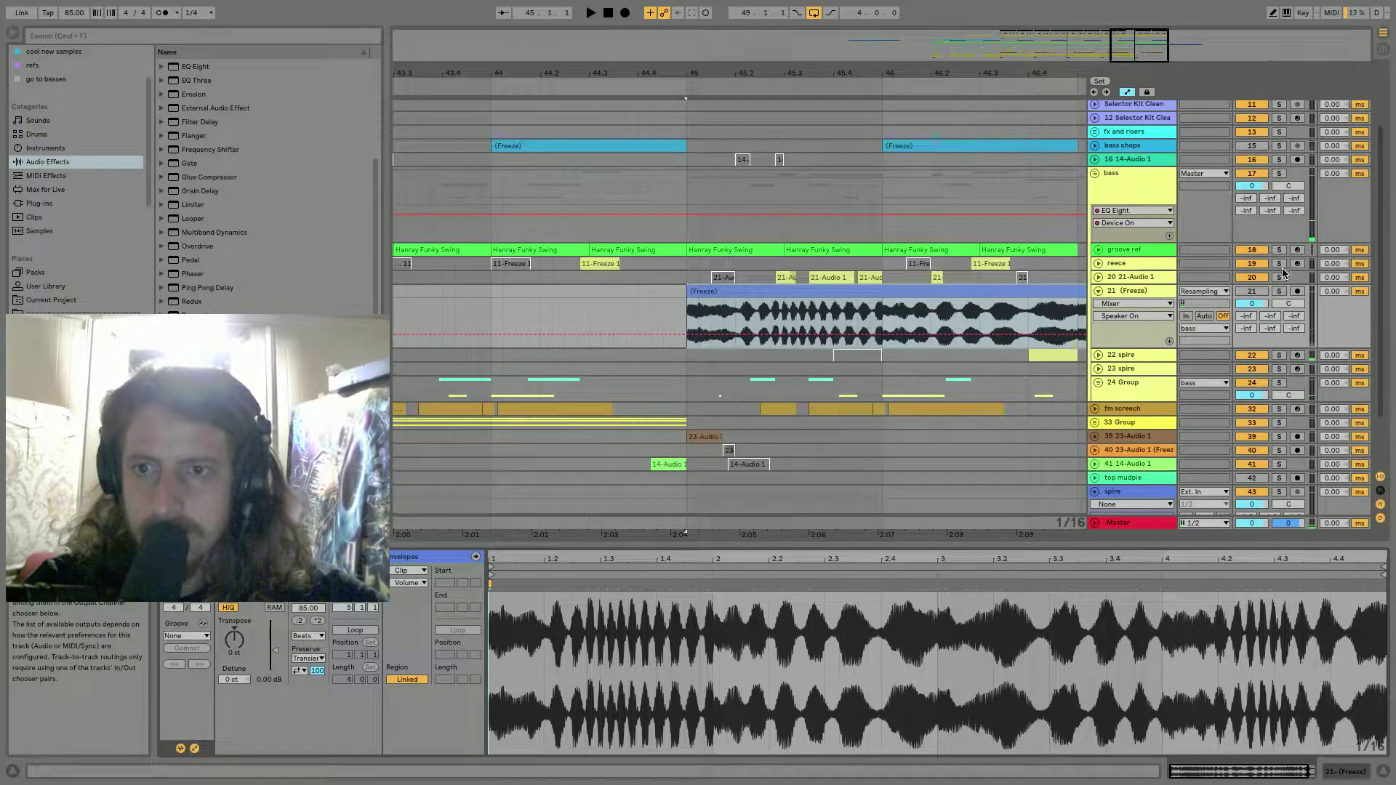
key("space")
left_click(308, 571)
key("space")
key("space")
key("space")
key("space")
key("space")
Move the spire clip's start marker to about 0:04.5 and play the arrangement from bar 45.
mouse_move(492, 562)
left_mouse_down()
mouse_move(715, 558)
mouse_move(838, 587)
mouse_move(980, 594)
mouse_move(1252, 658)
mouse_move(1361, 652)
left_mouse_up()
mouse_move(1356, 591)
left_mouse_down()
mouse_move(847, 579)
mouse_move(882, 577)
left_mouse_up()
key("space")
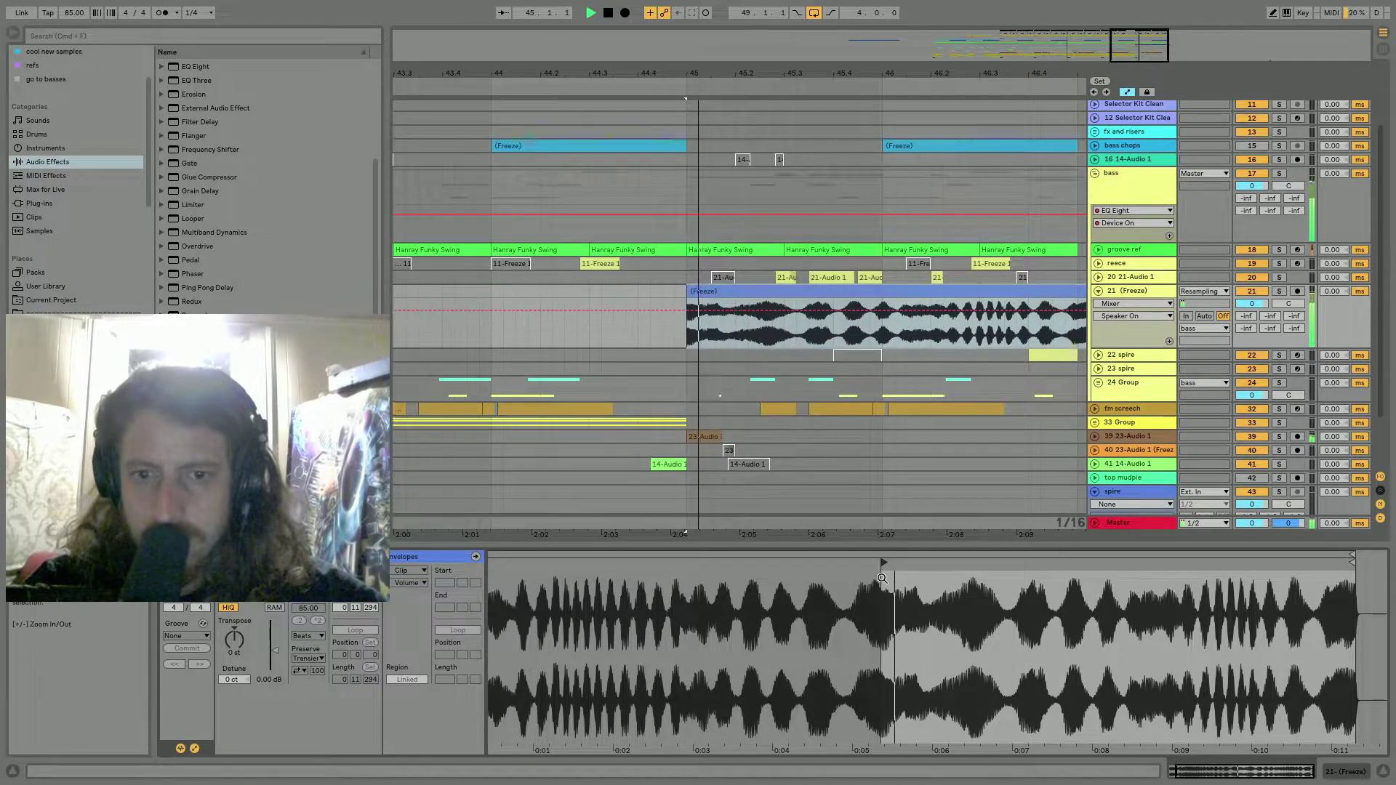
left_click_drag(887, 560, 817, 561)
key("space")
key("space")
key("space")
Delete everything after the spire clip's first beat, keeping 45.1 to 45.2, and play from bar 44.3.
left_click_drag(735, 322, 774, 292)
key("space")
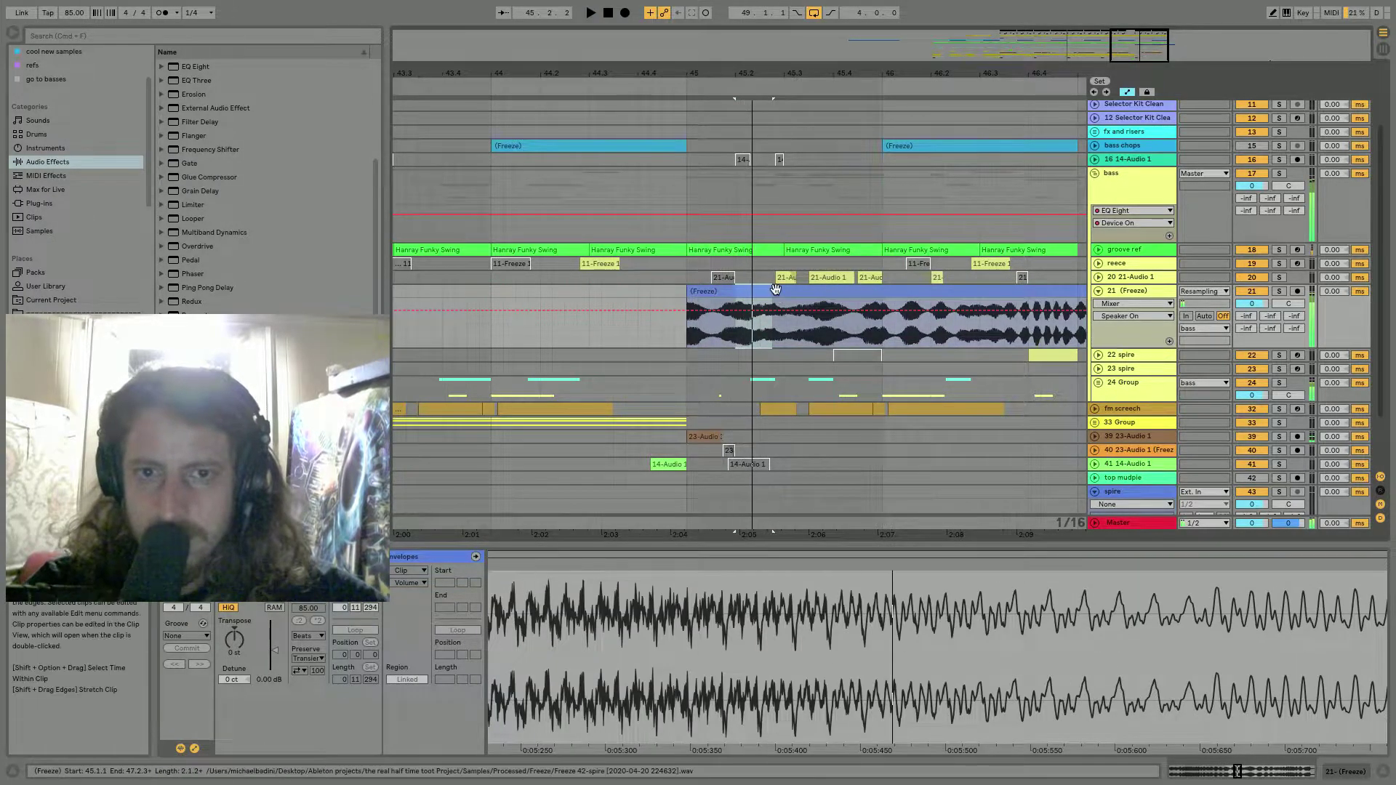
key("Delete")
left_click(775, 289)
key("Delete")
left_click(604, 290)
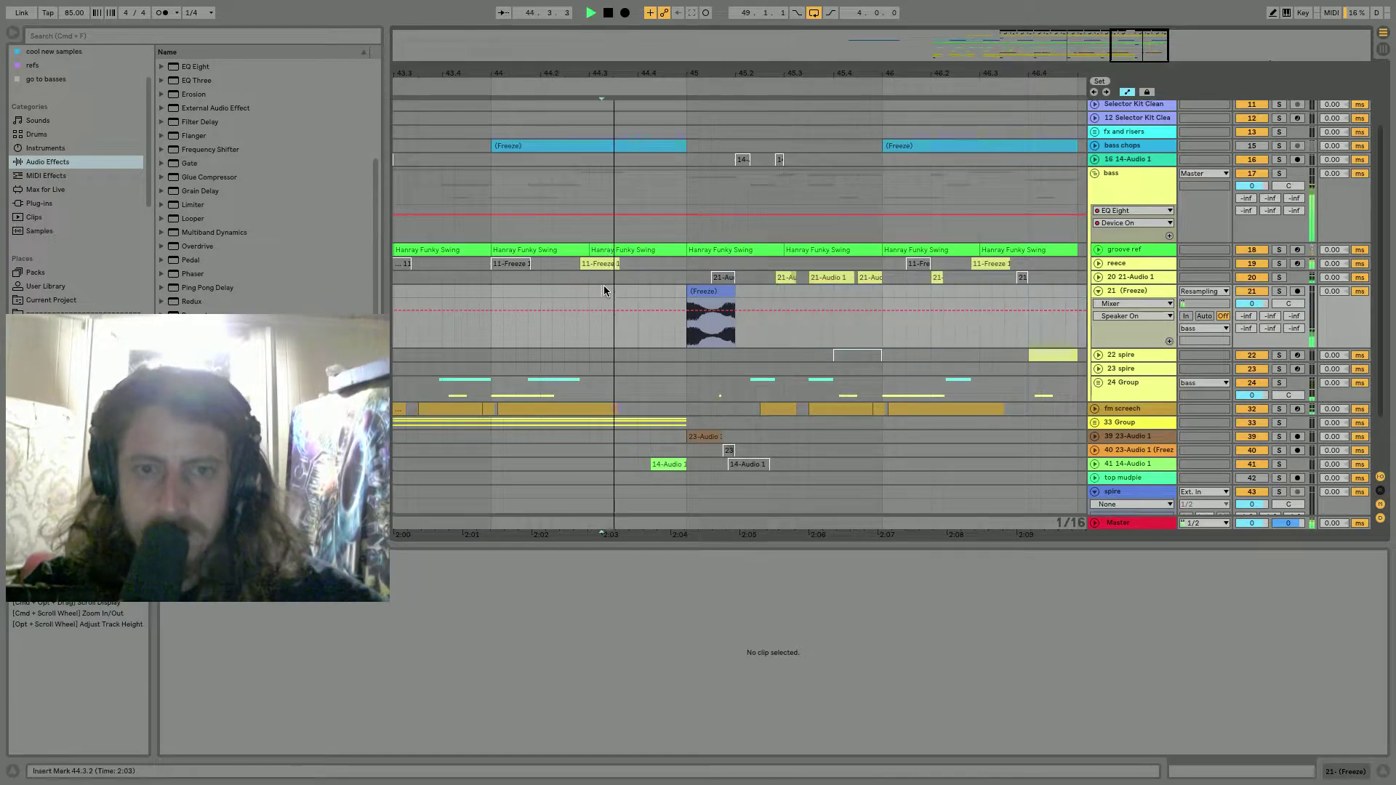
key("space")
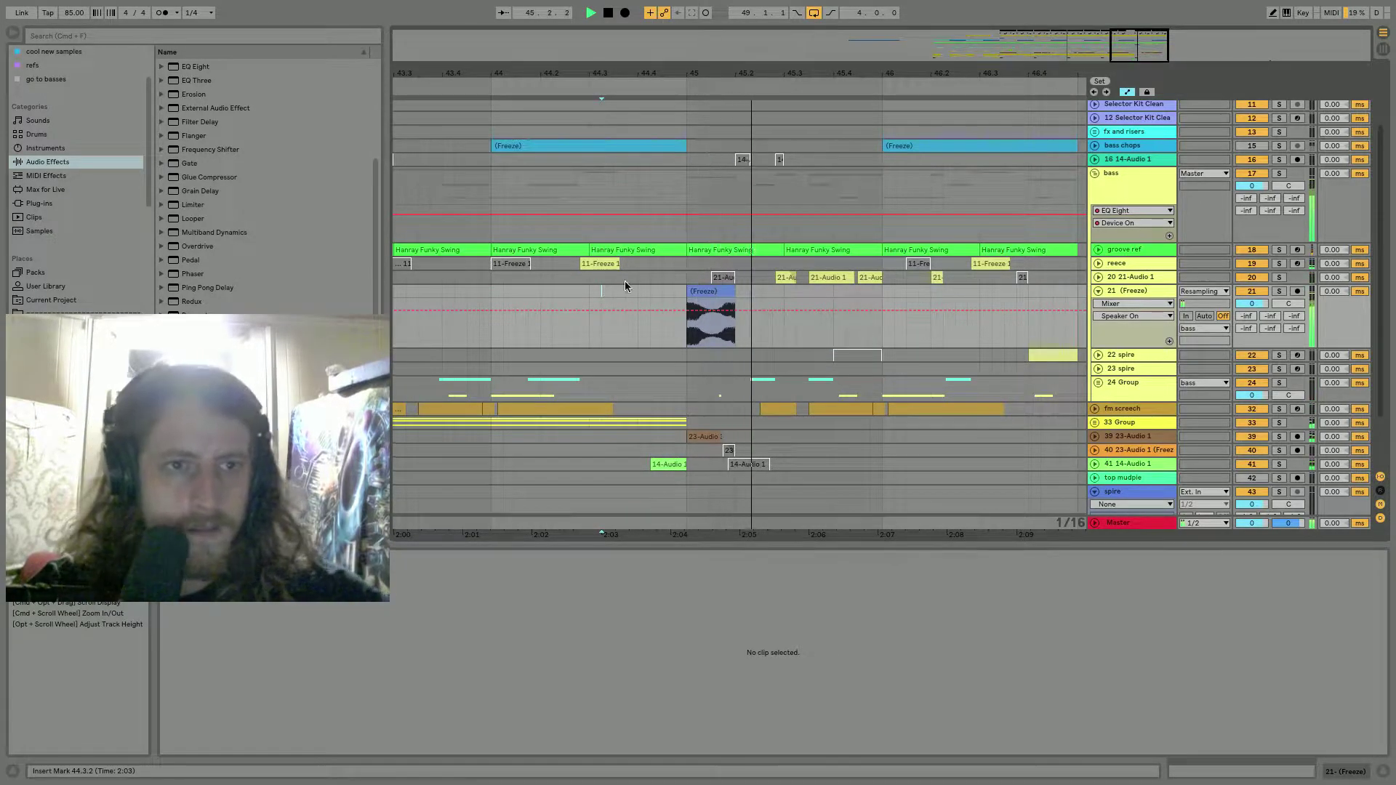
Undo the spire clip's edits and its move, back to before the new audio track was inserted.
left_click(707, 292)
key("space")
left_click_drag(783, 74, 721, 64)
scroll(782, 265, "down", 3)
scroll(782, 266, "up", 1)
left_click(782, 266)
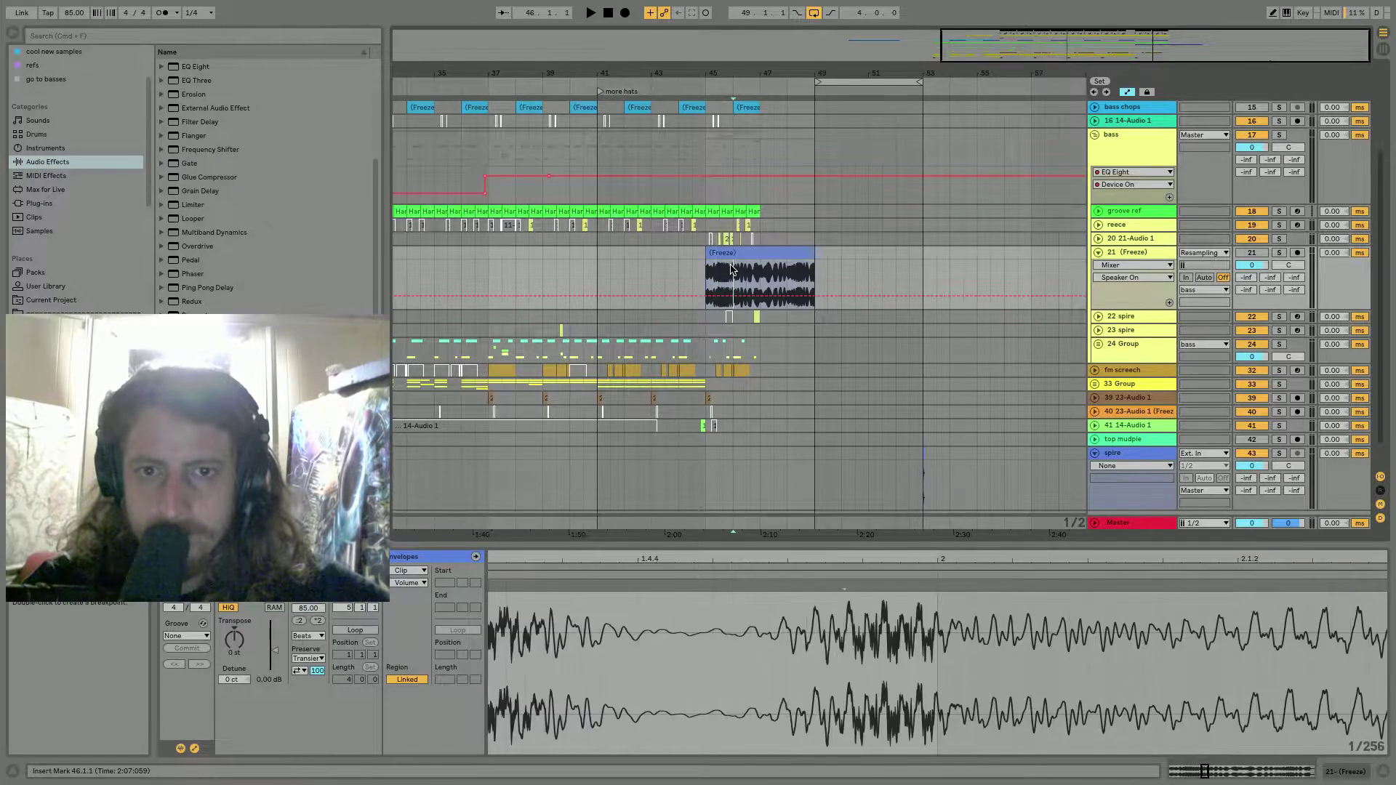
key("super+z")
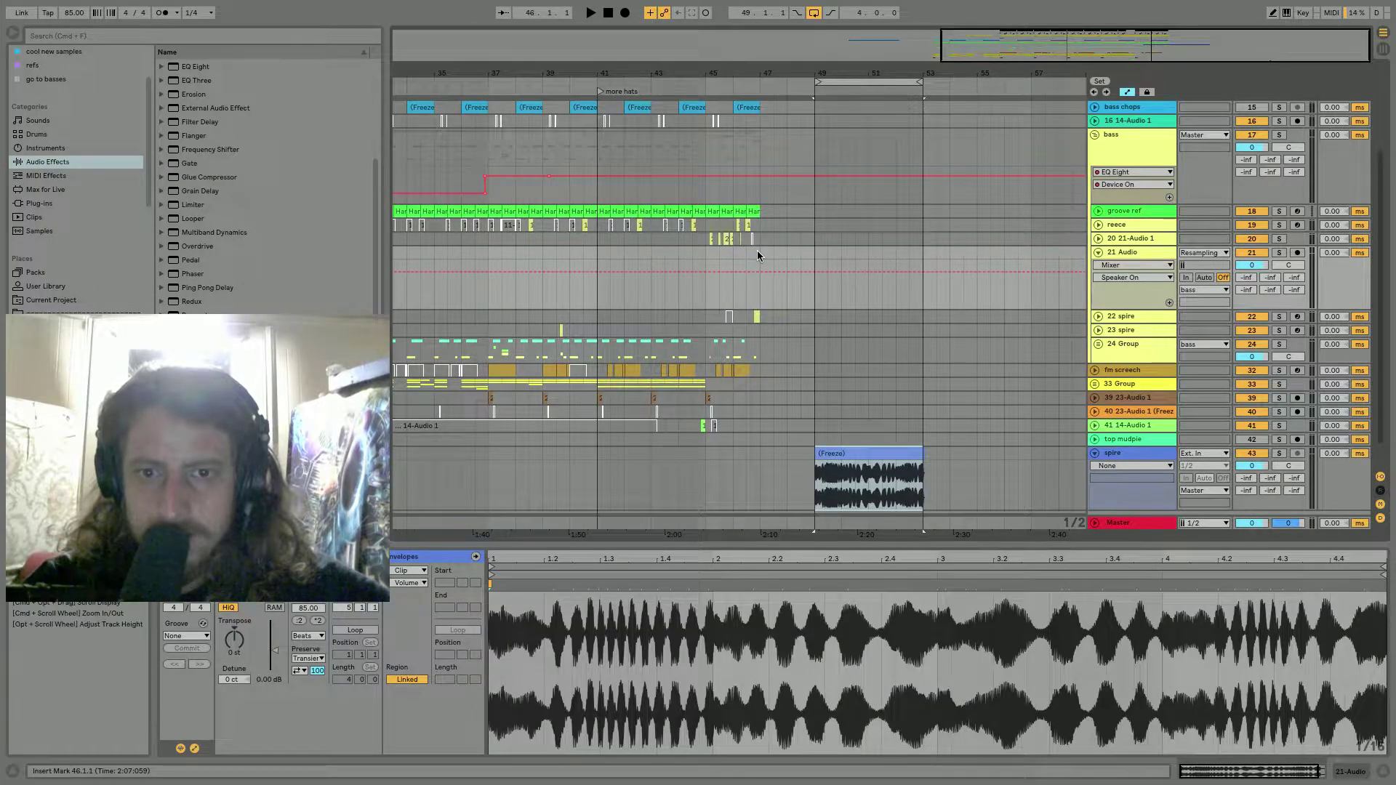
key("super+z")
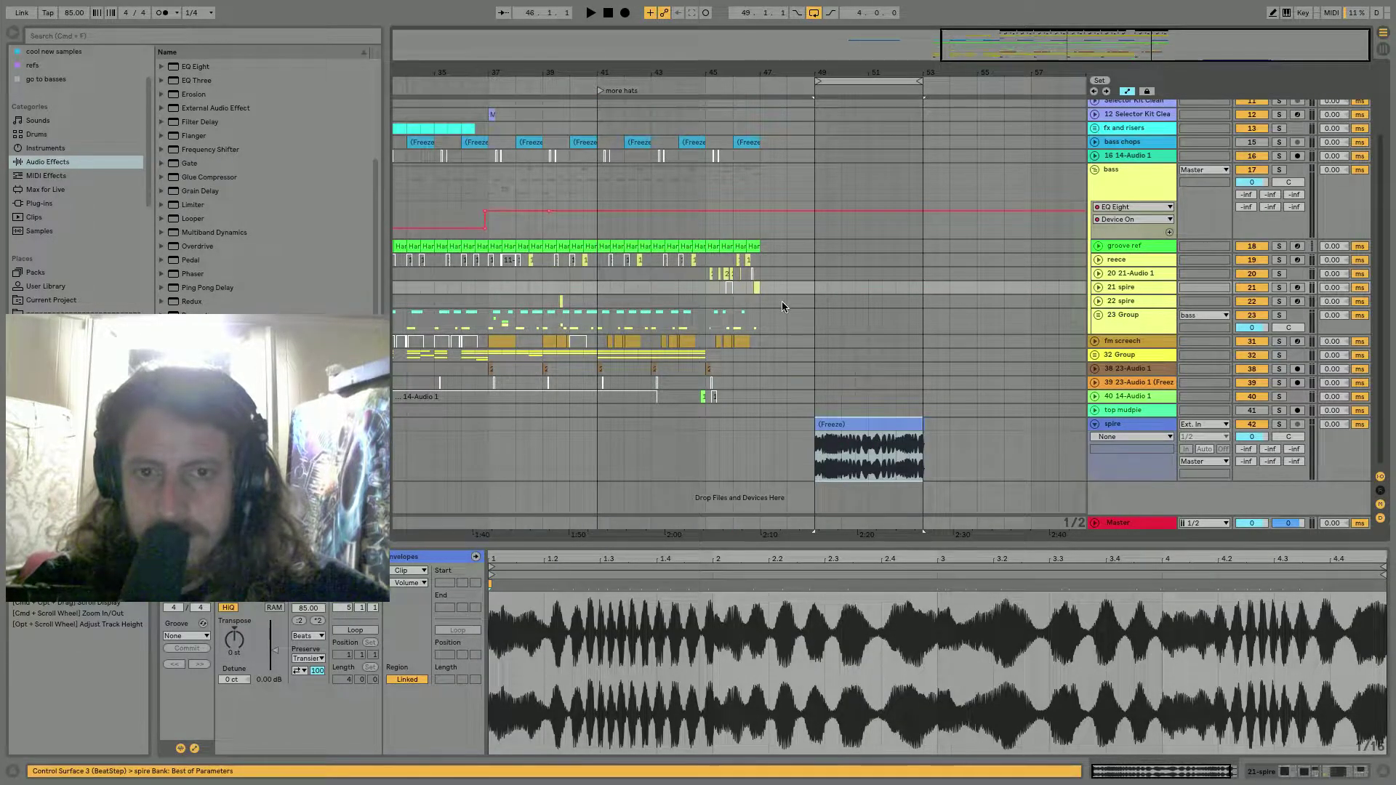
Redo the spire clip's move and trimming to its first beat at bar 45, and select bars 45 to 47 on all tracks.
key("super+shift+z")
key("super+shift+z")
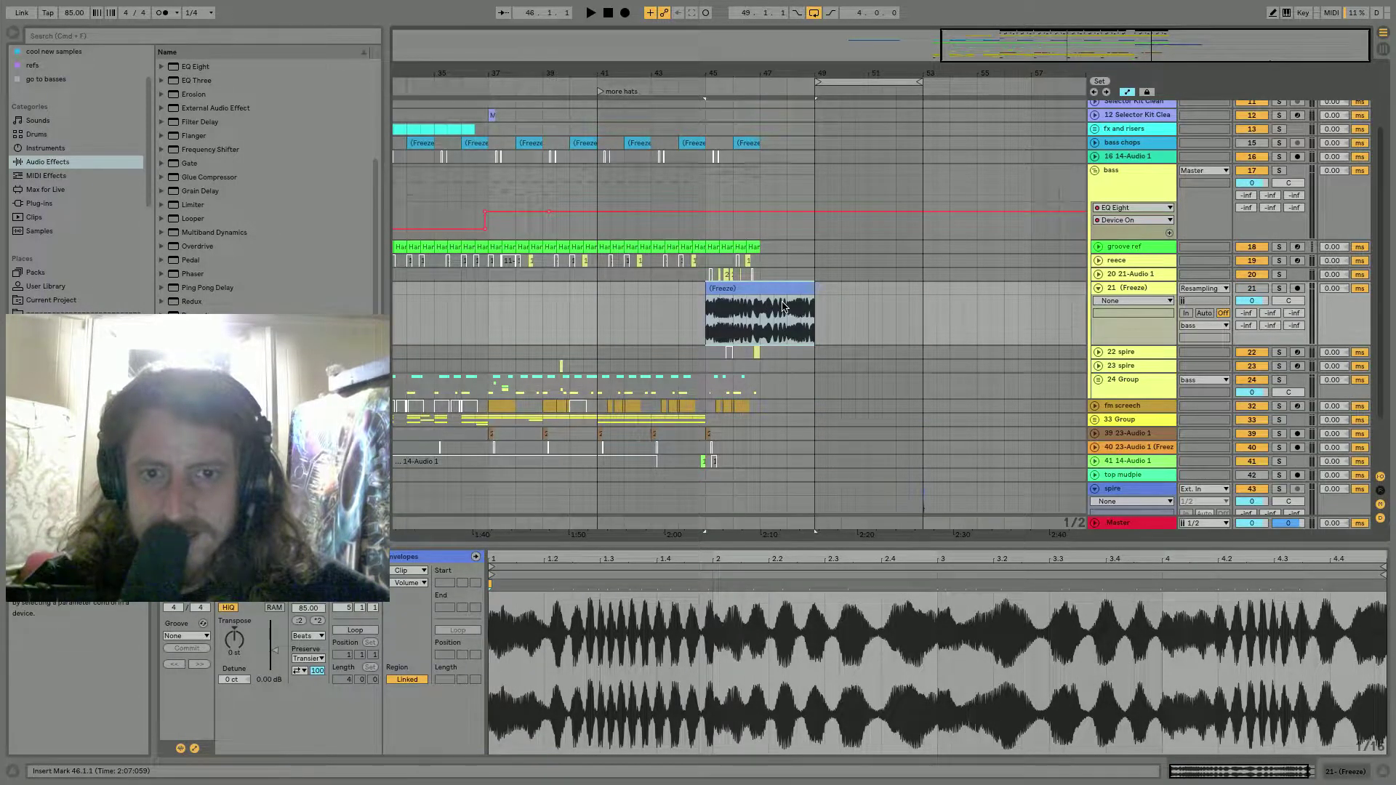
key("super+shift+z")
key("super+shift+z")
key("super+shift+z")
key("super+shift+z")
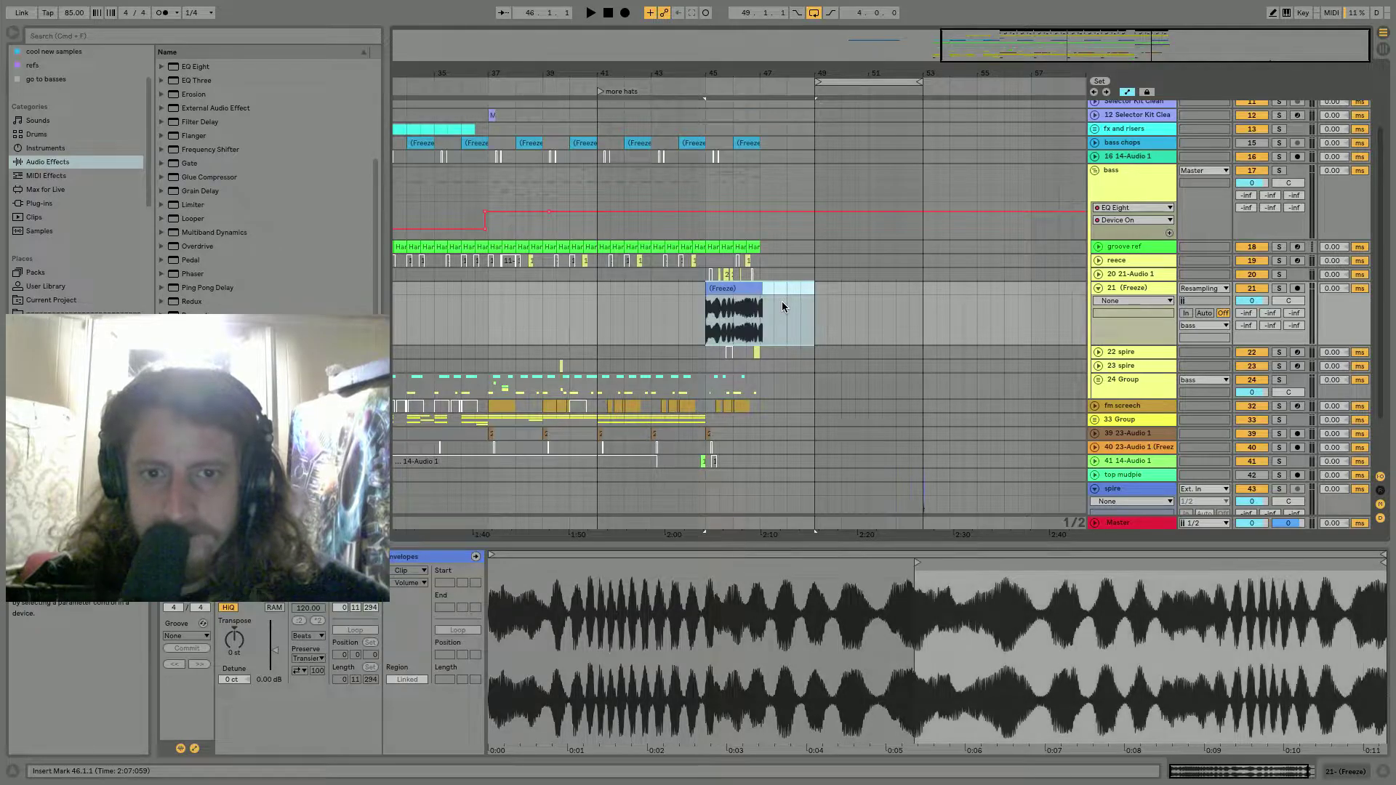
key("super+shift+z")
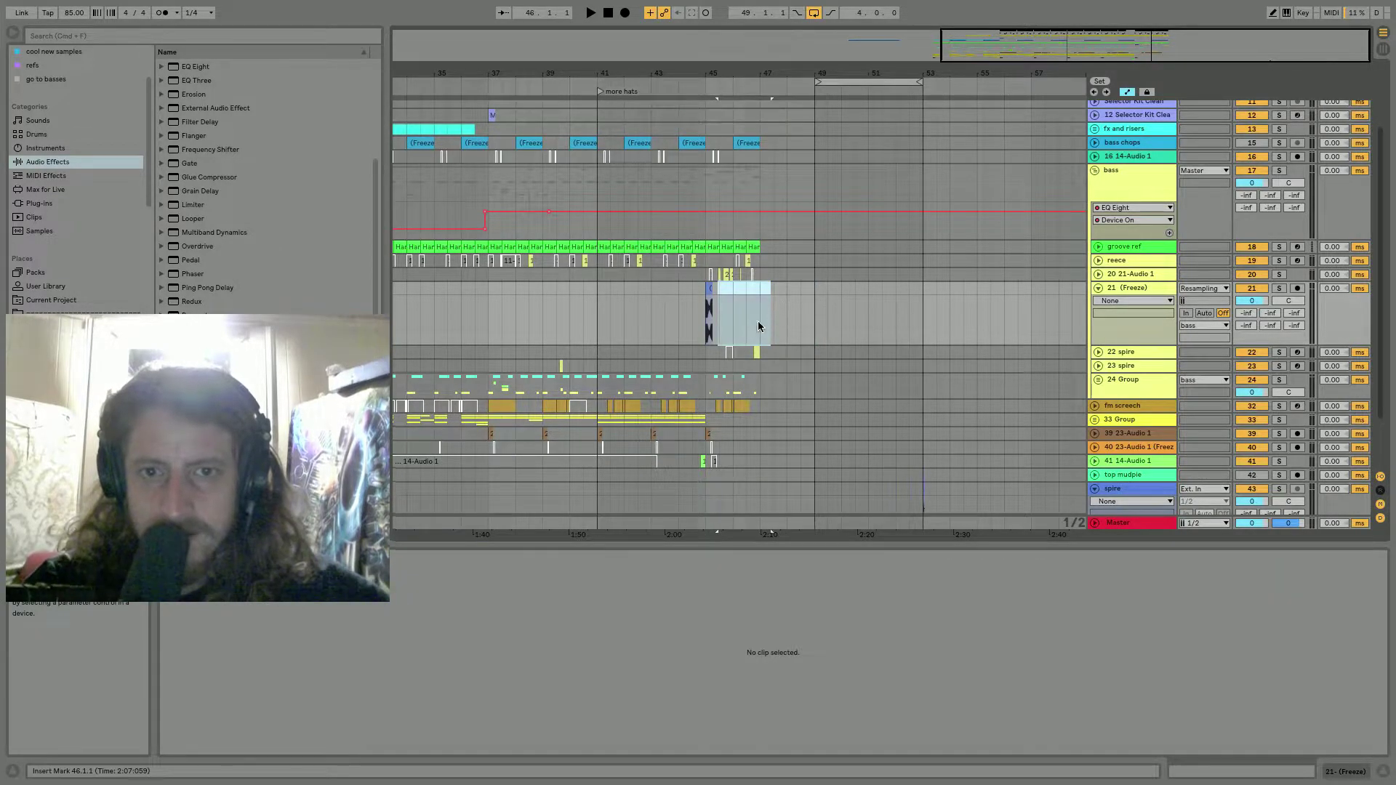
left_click_drag(764, 525, 706, 14)
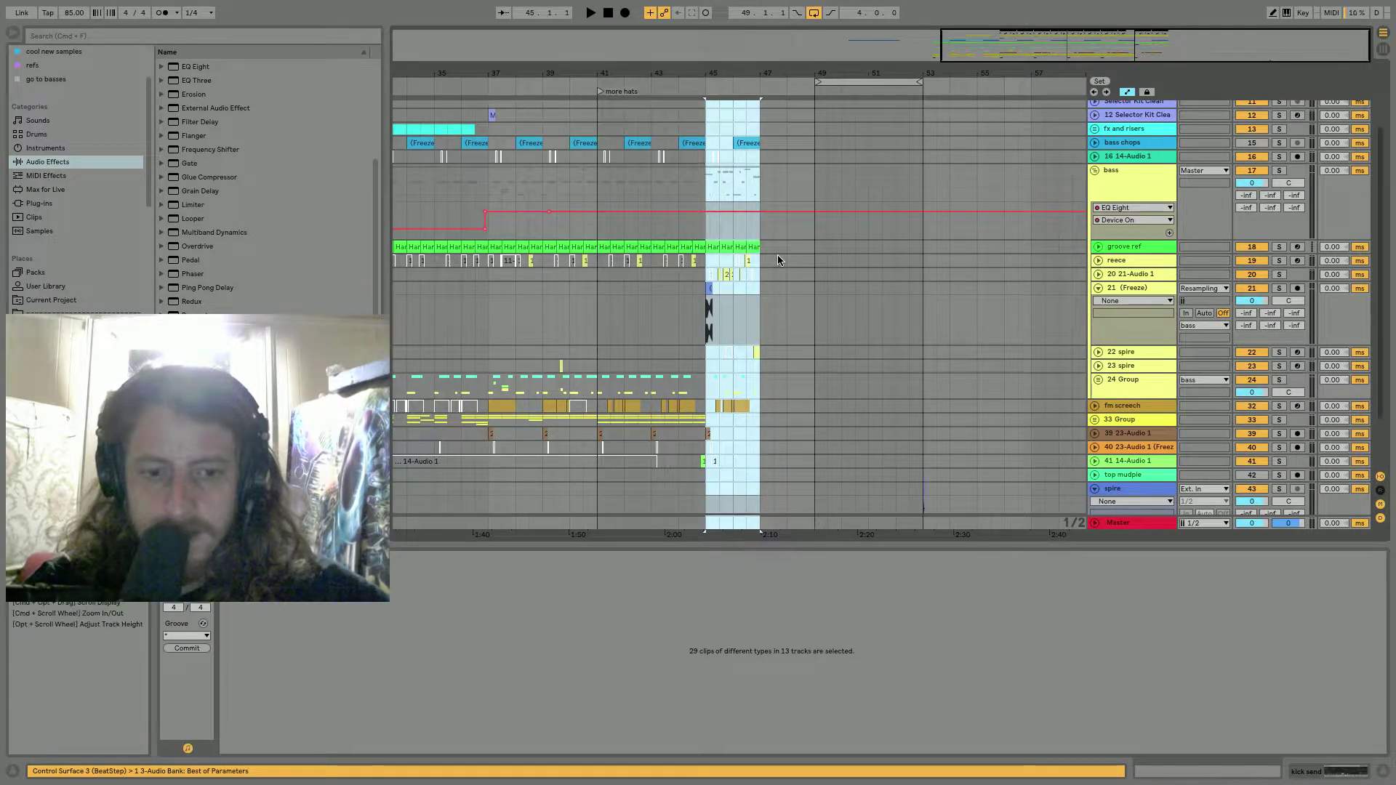
Undo the spire clip's edits, the inserted audio track, the flatten and the freeze, and select the spire MIDI clip at bar 49.
key("super+z")
key("super+z")
key("super+z")
key("super+z")
key("super+z")
key("super+z")
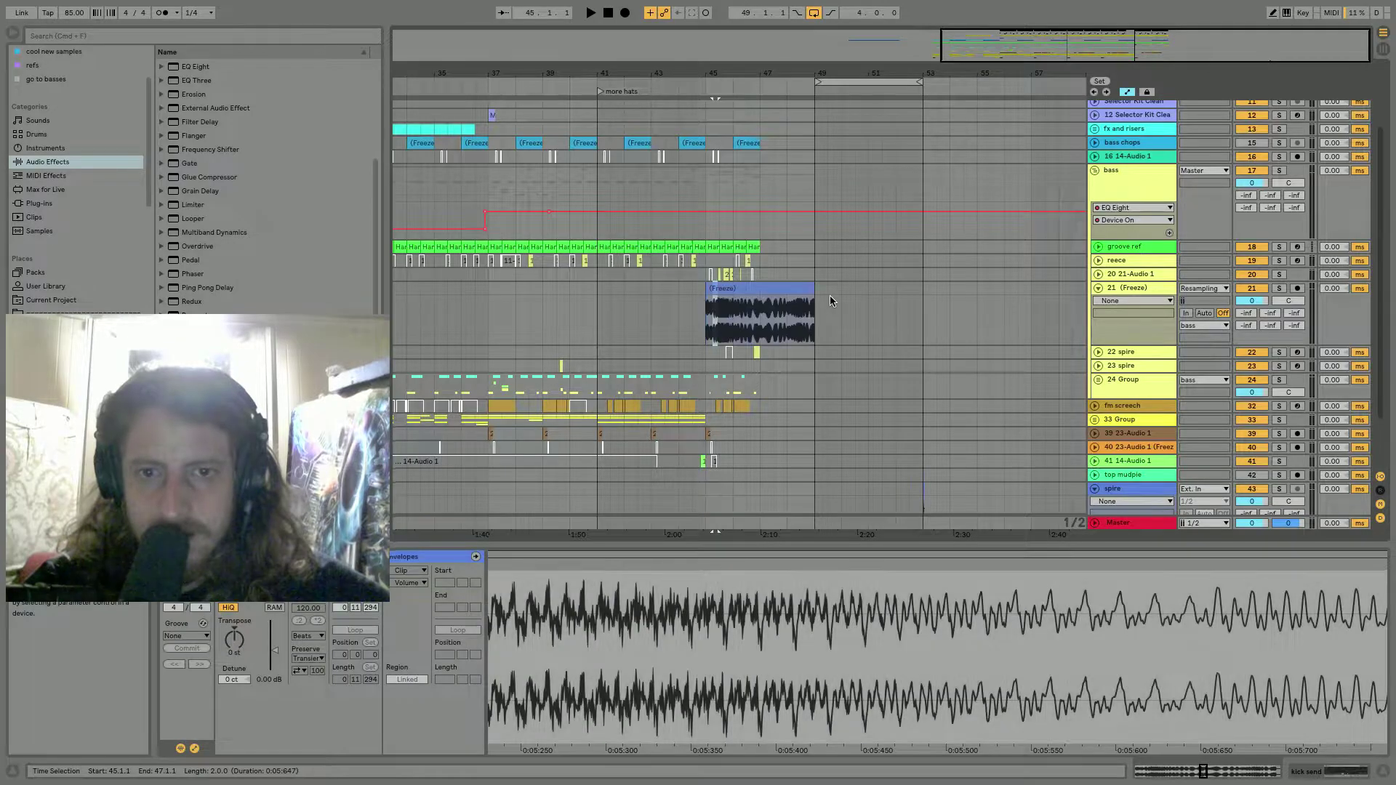
scroll(814, 437, "down", 3)
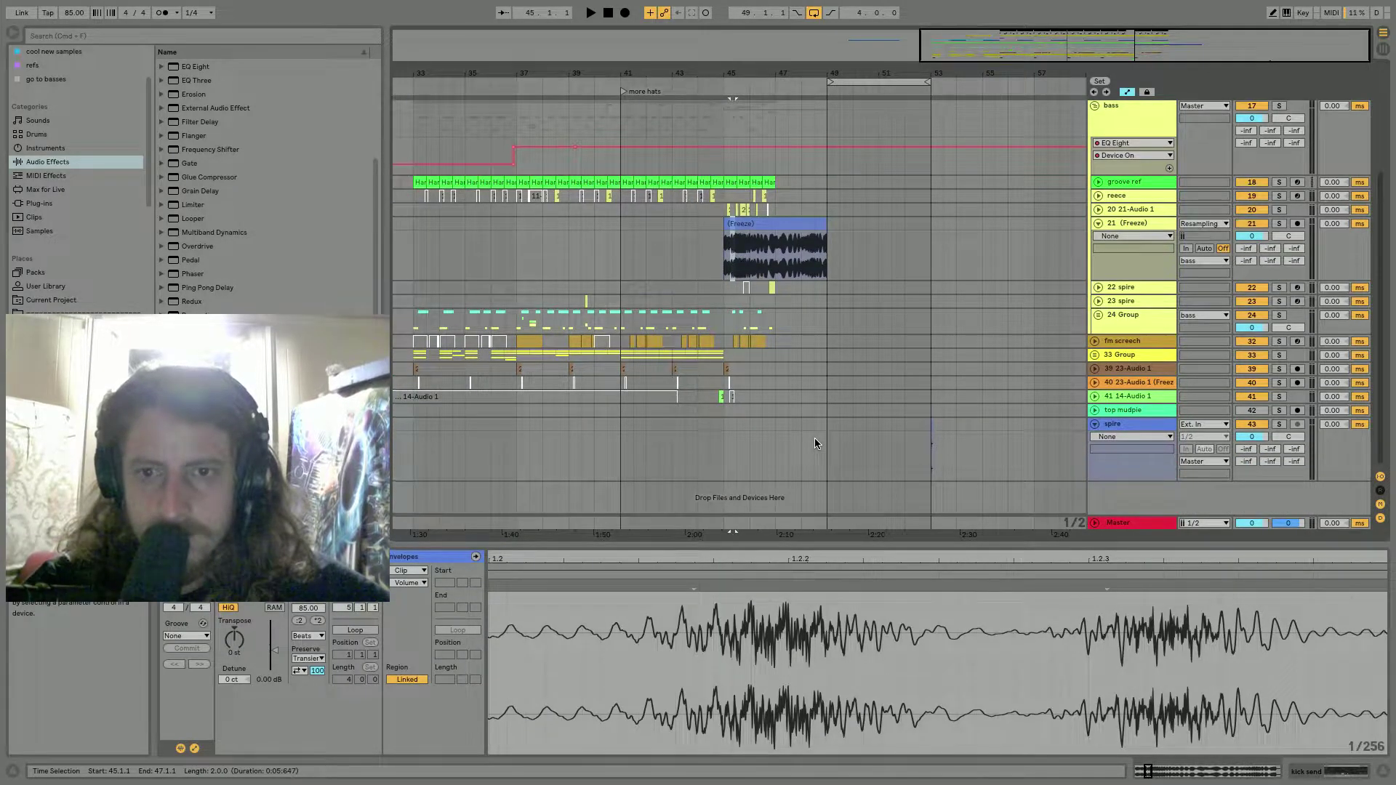
key("super+z")
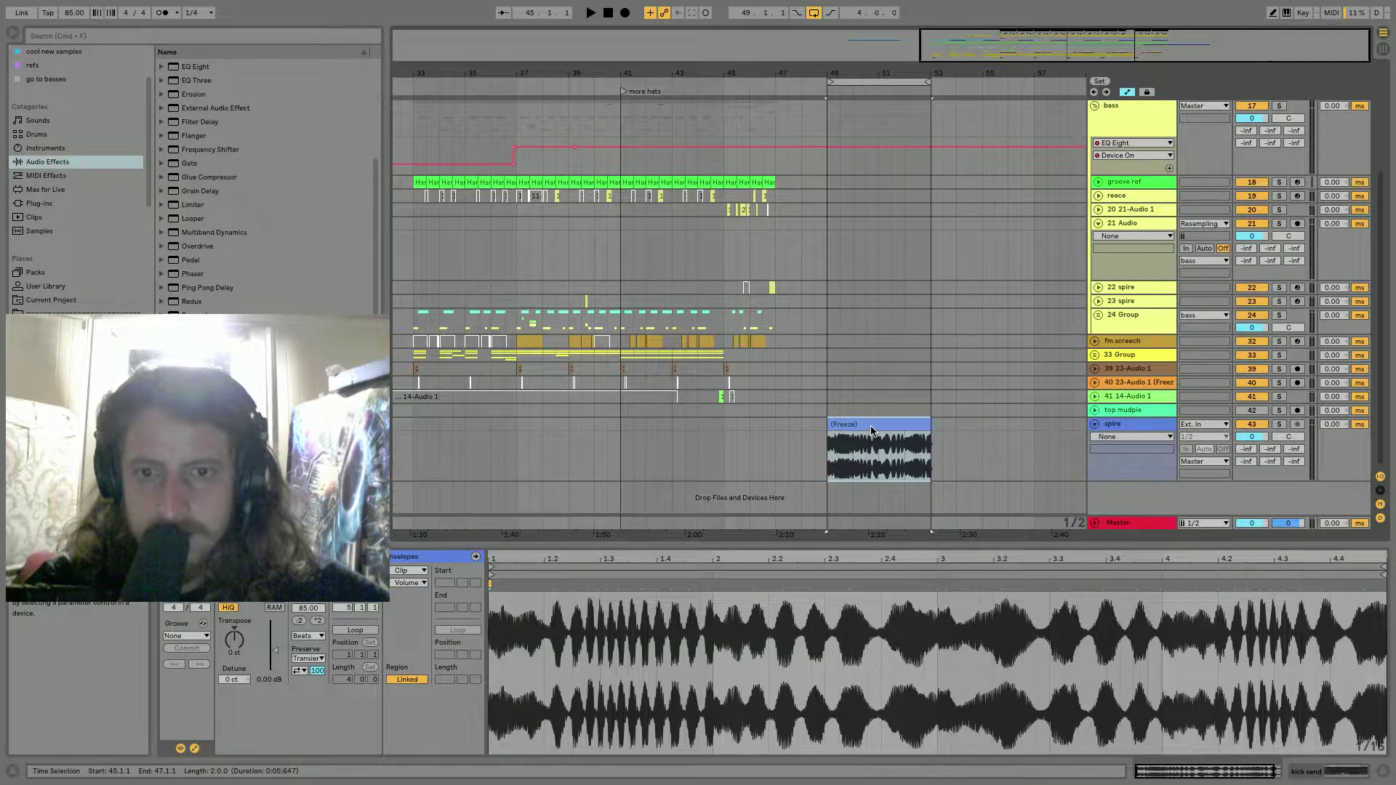
key("super+z")
key("super+z")
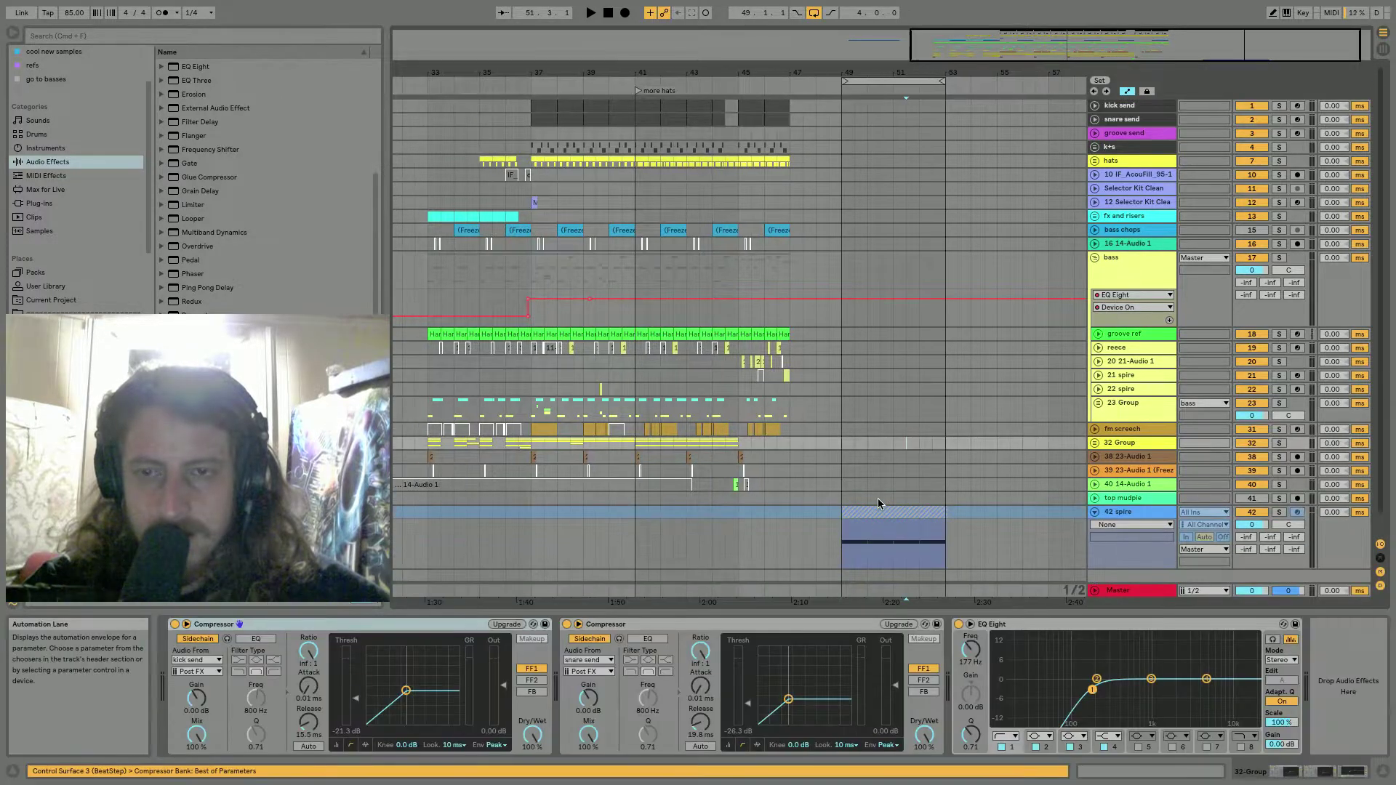
scroll(878, 501, "down", 2)
left_click(878, 492)
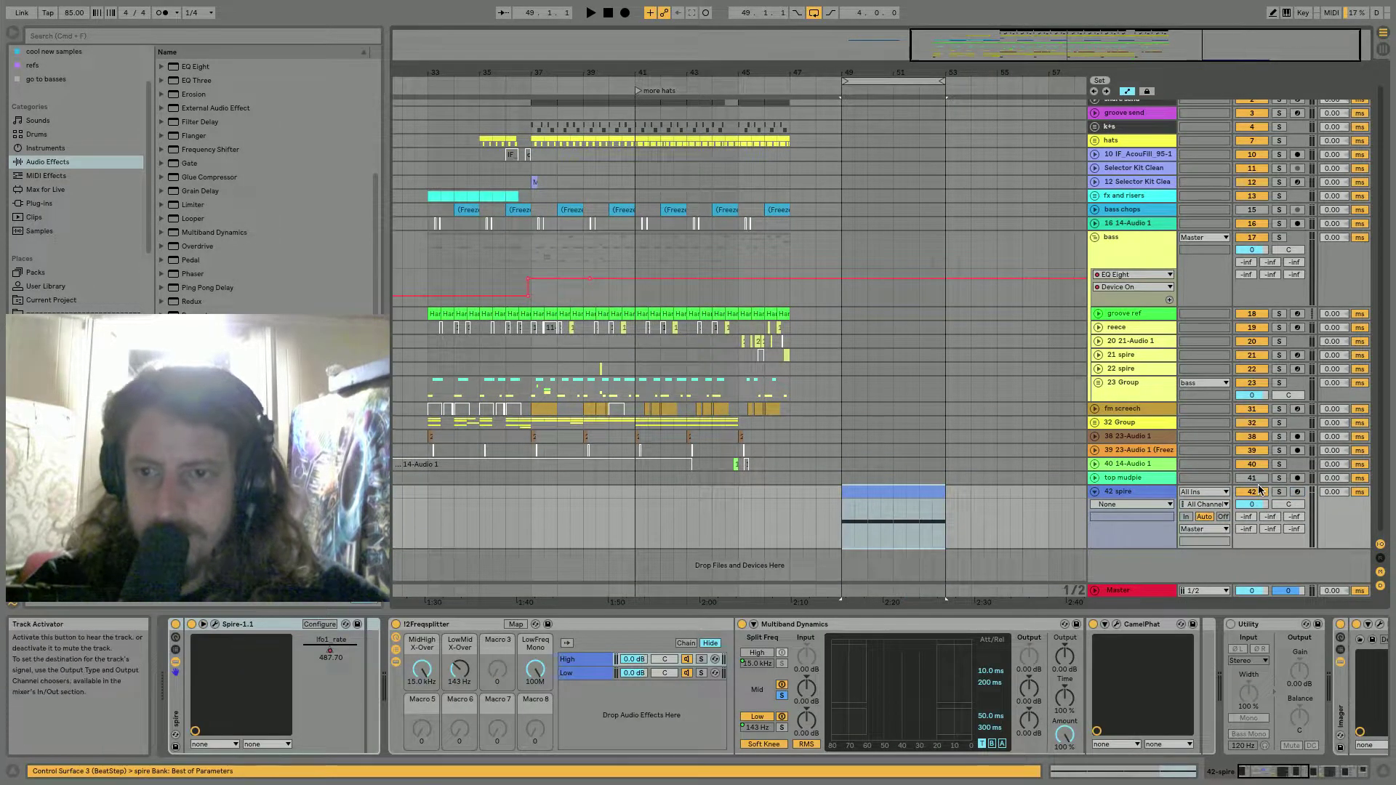
Switch Spire's oscillator 1 to the Classic type with the Sin wave, re-enable the automation and play the clip.
left_click(215, 624)
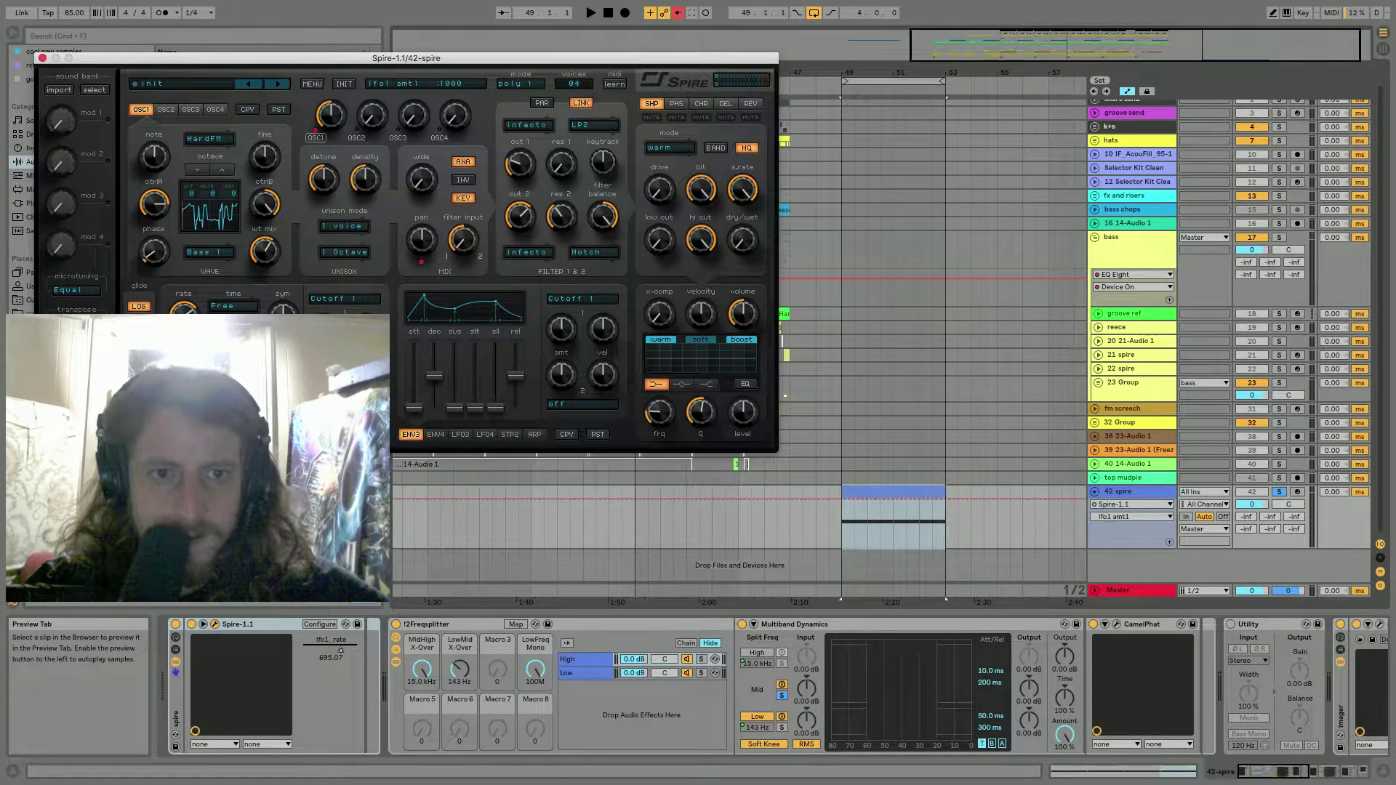
left_click(323, 330)
left_click(324, 375)
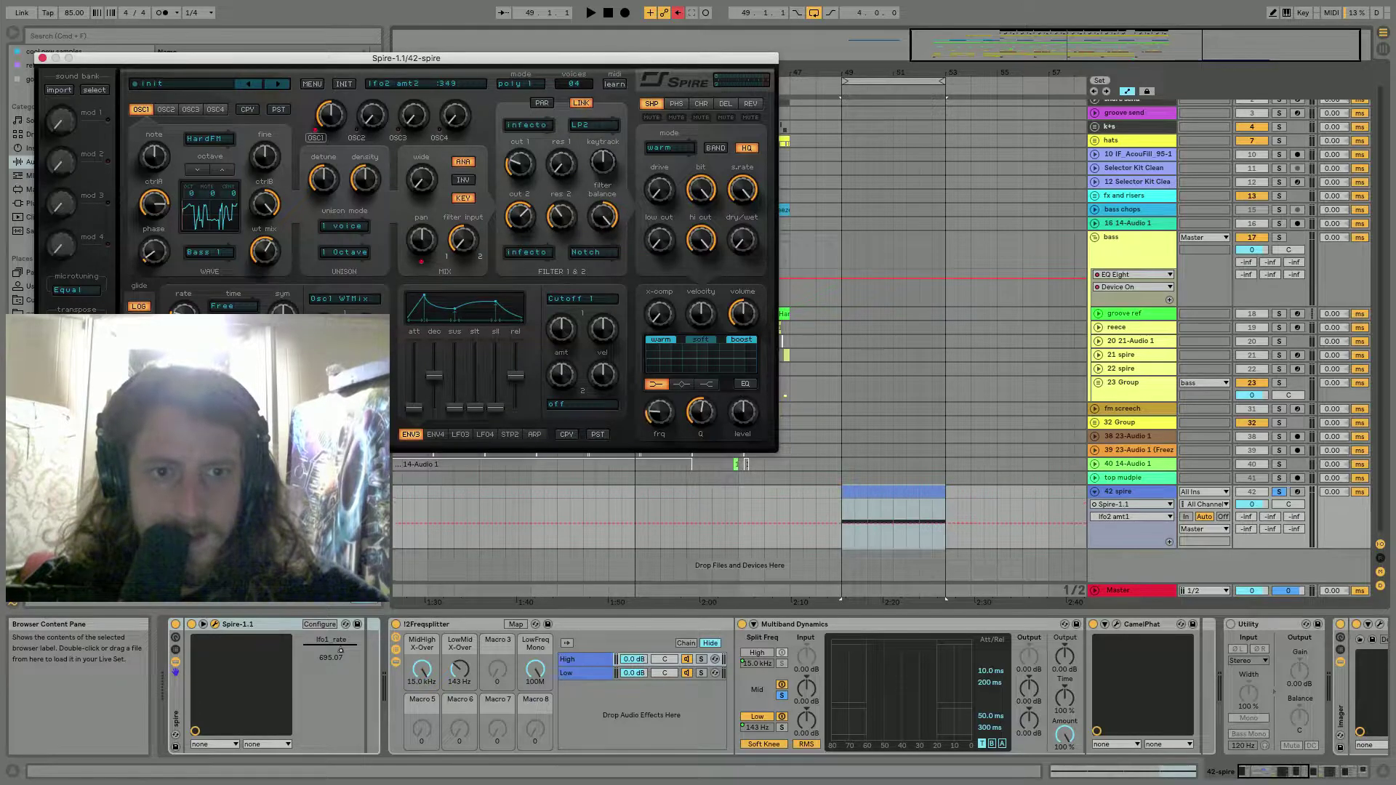
left_click(203, 139)
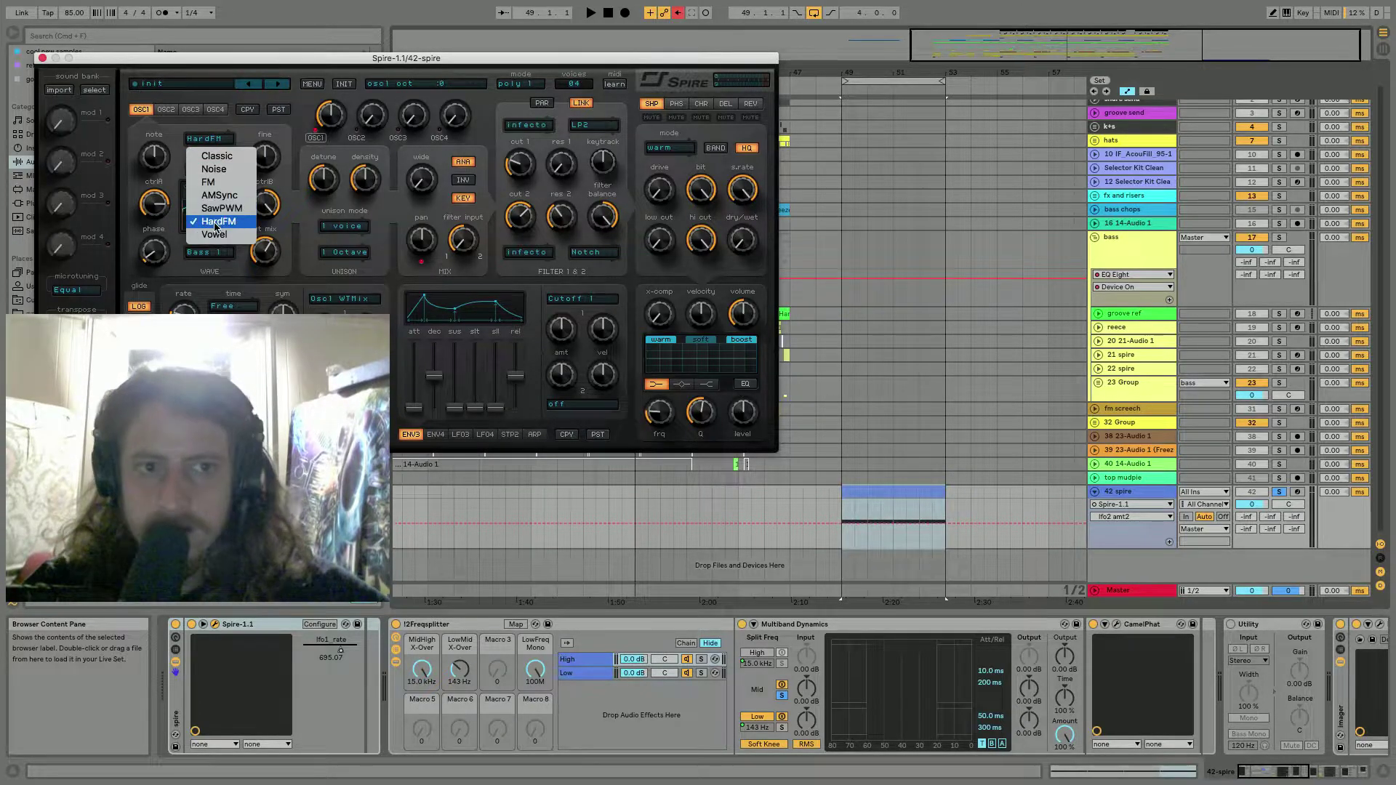
left_click(213, 157)
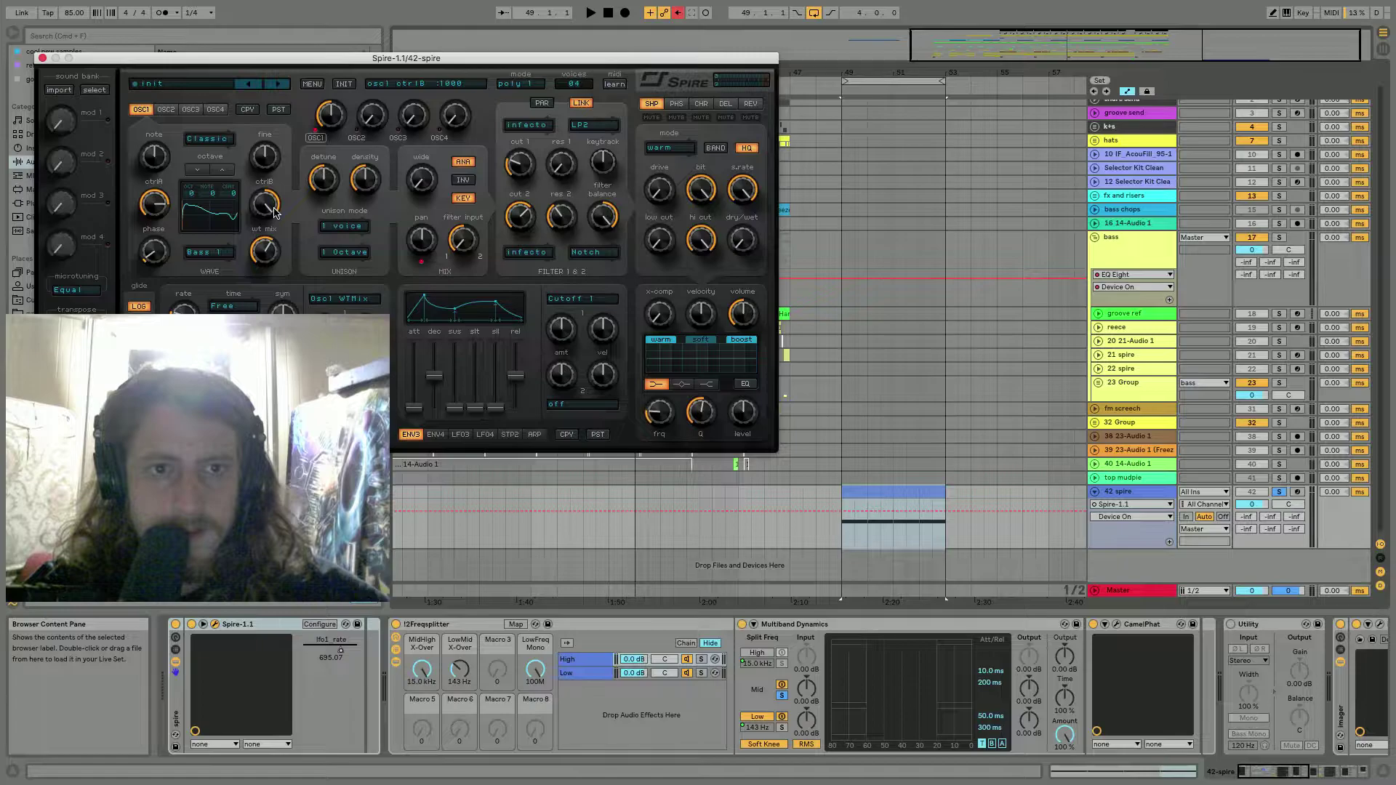
left_click(210, 252)
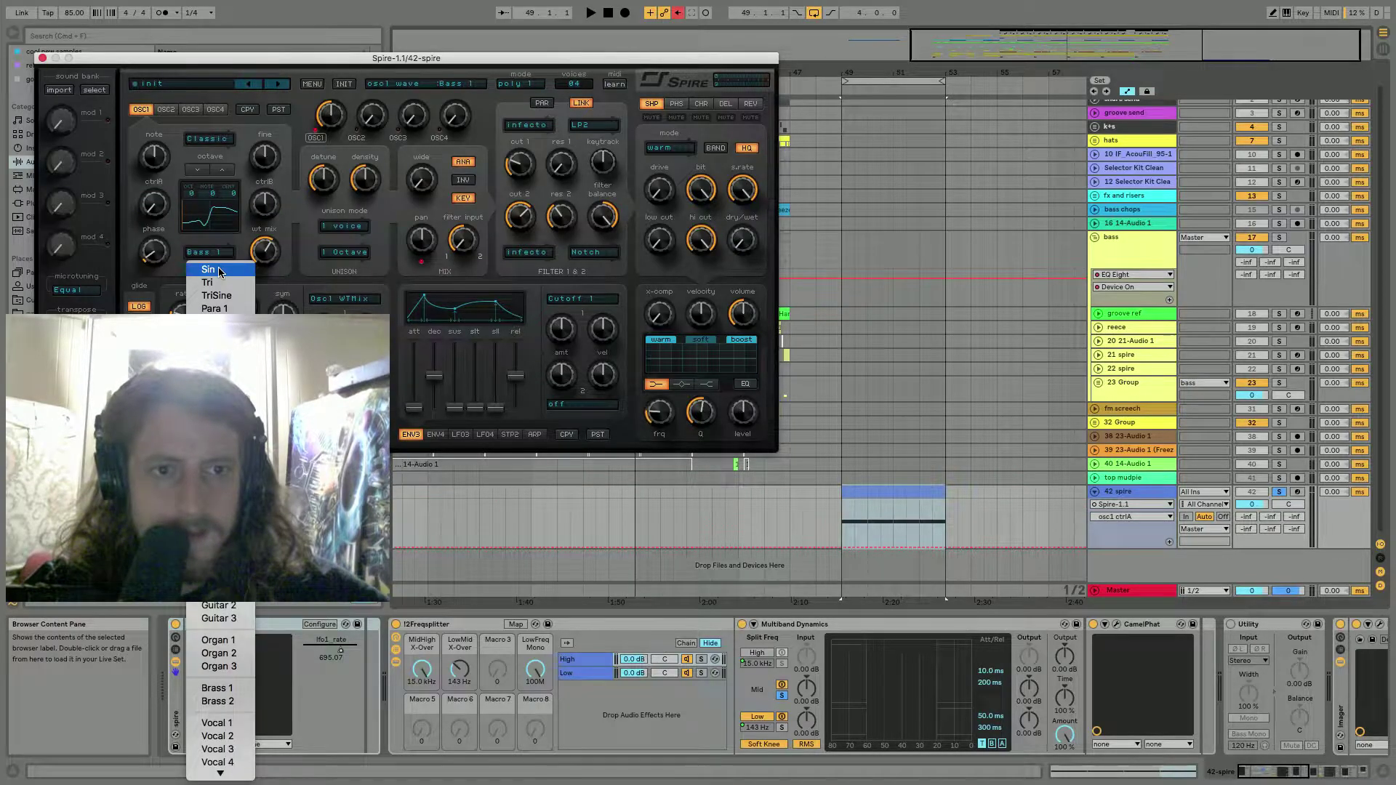
left_click(210, 270)
key("space")
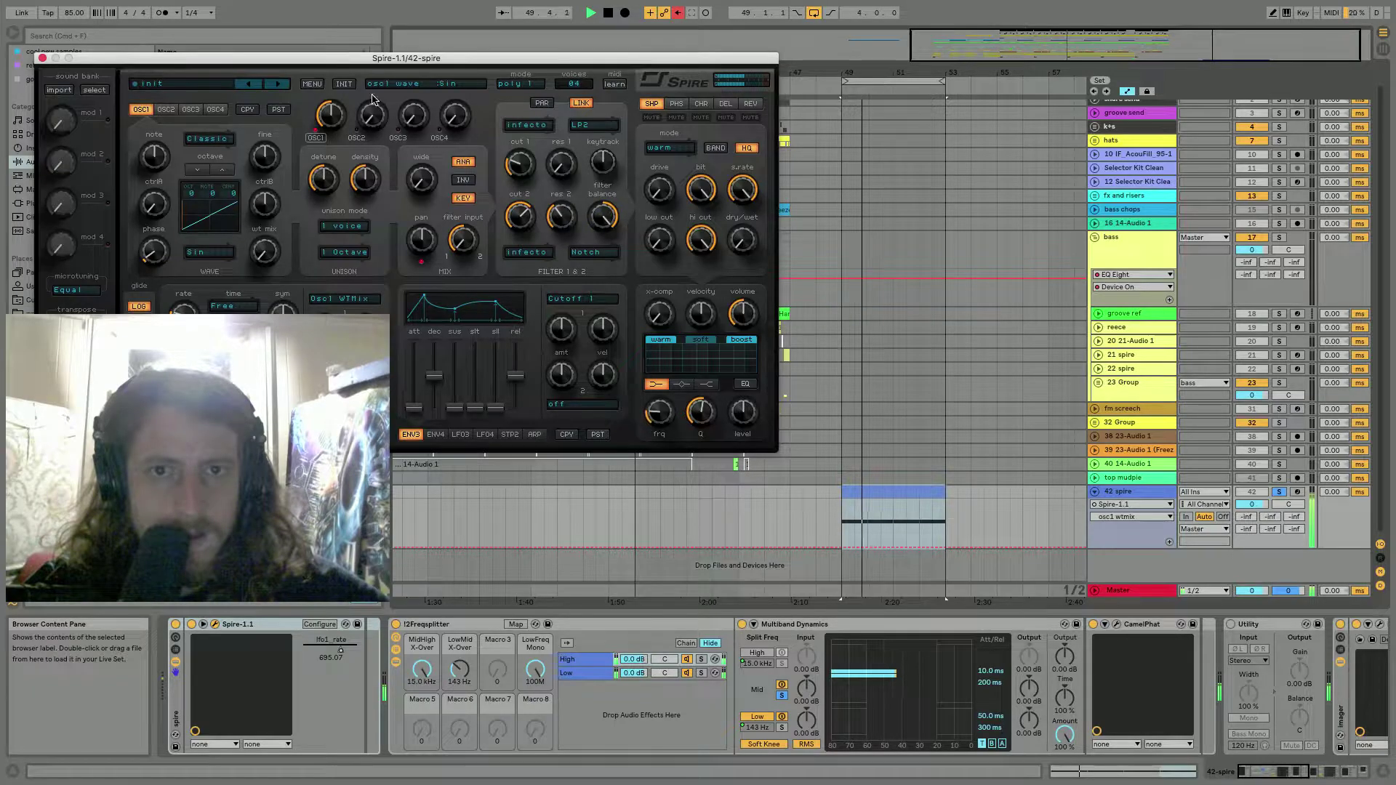
left_click(677, 13)
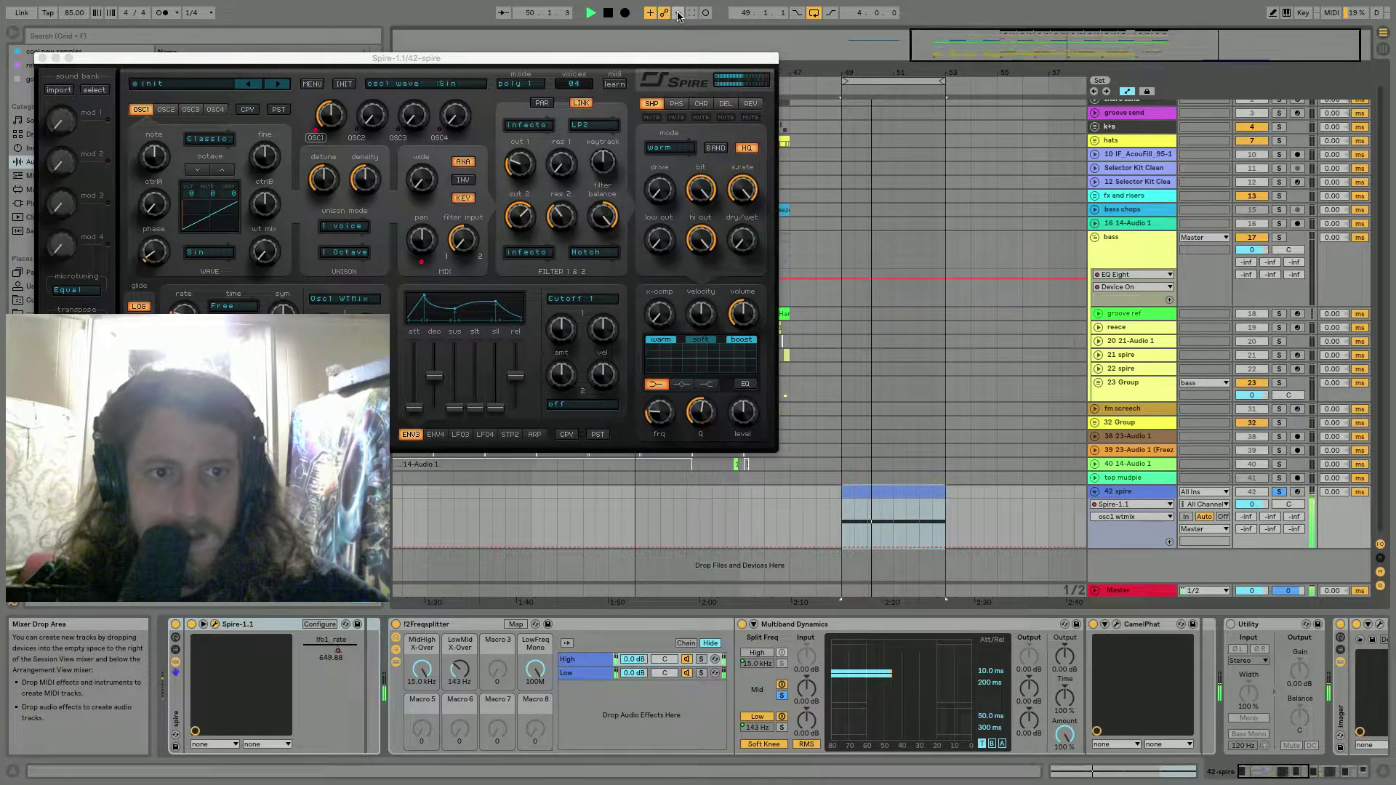
key("space")
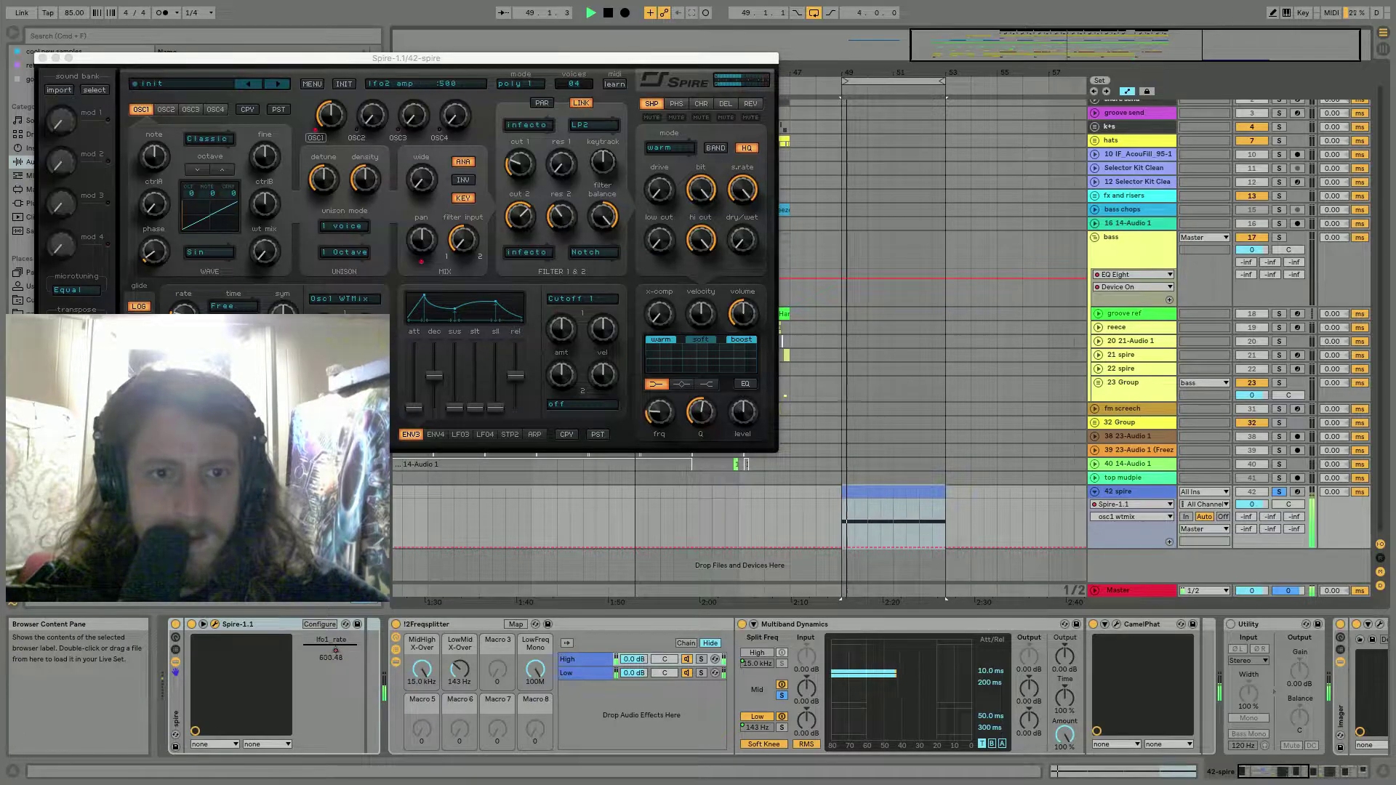
Try LFO 1 rates of 632 and 517 in Spire while playing the clip.
left_click(222, 434)
key("space")
left_click_drag(184, 314, 184, 301)
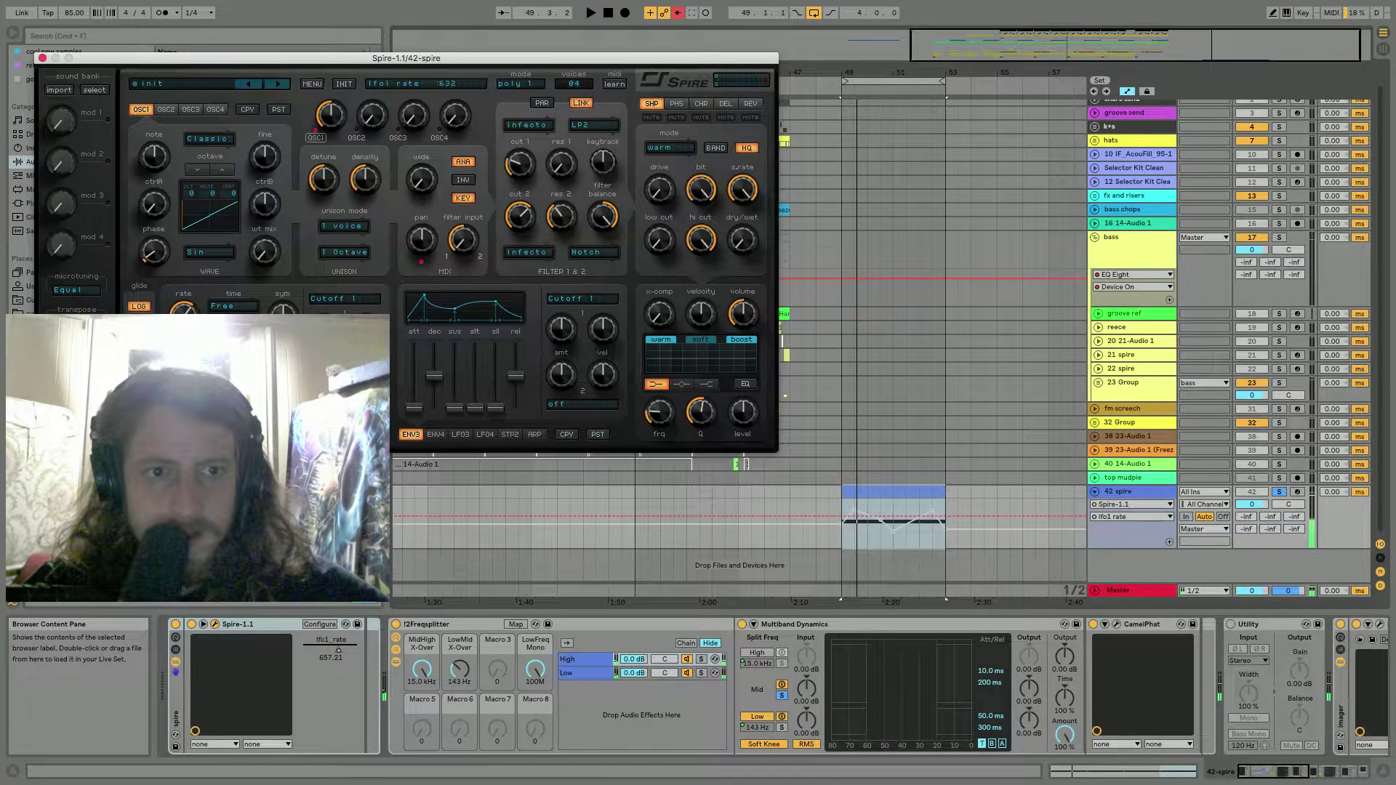
key("space")
key("space")
key("space")
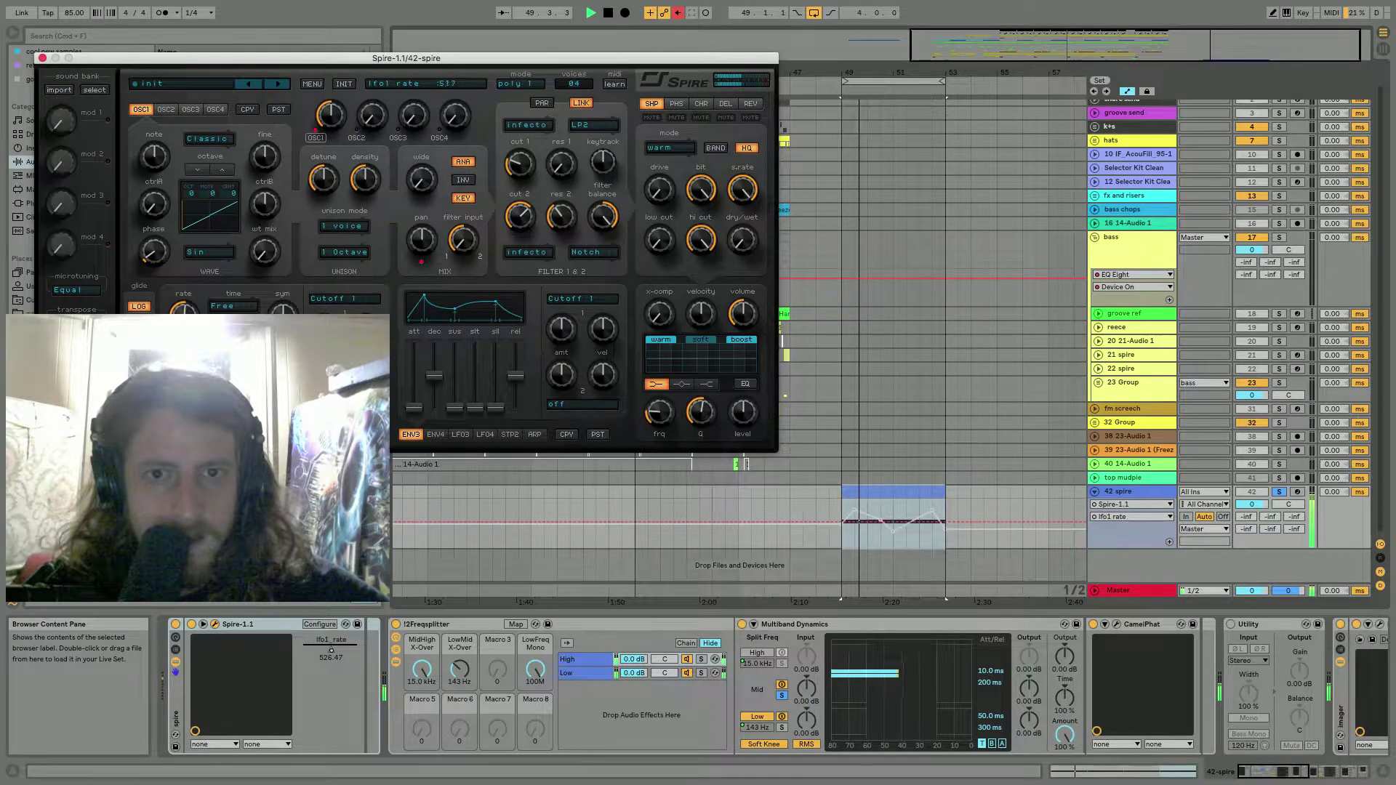
Re-enable the automation, close Spire, and lower the LFO 1 rate envelope around the spire clip from 48.3 to 53.3, playing it back.
left_click(678, 13)
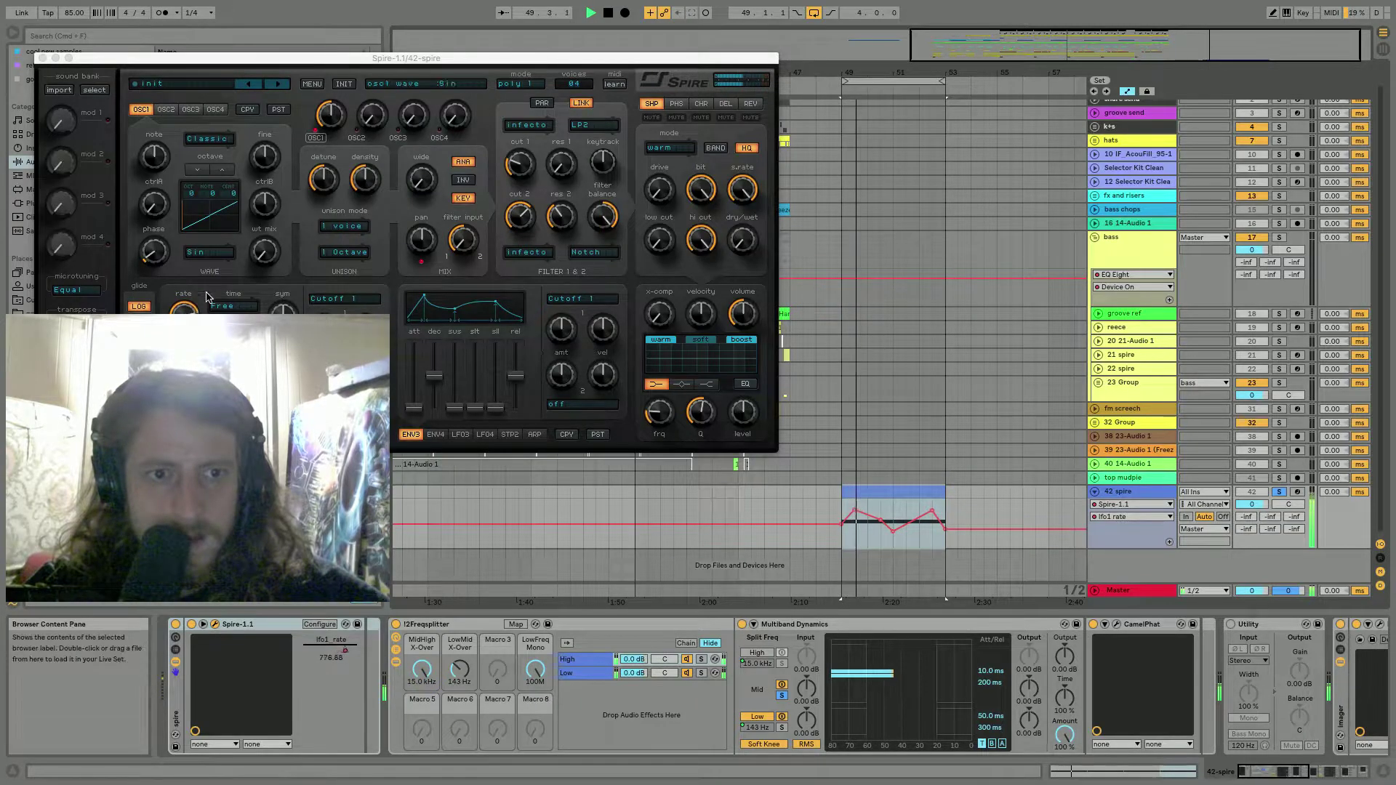
key("space")
left_click(42, 58)
left_click_drag(829, 506, 956, 510)
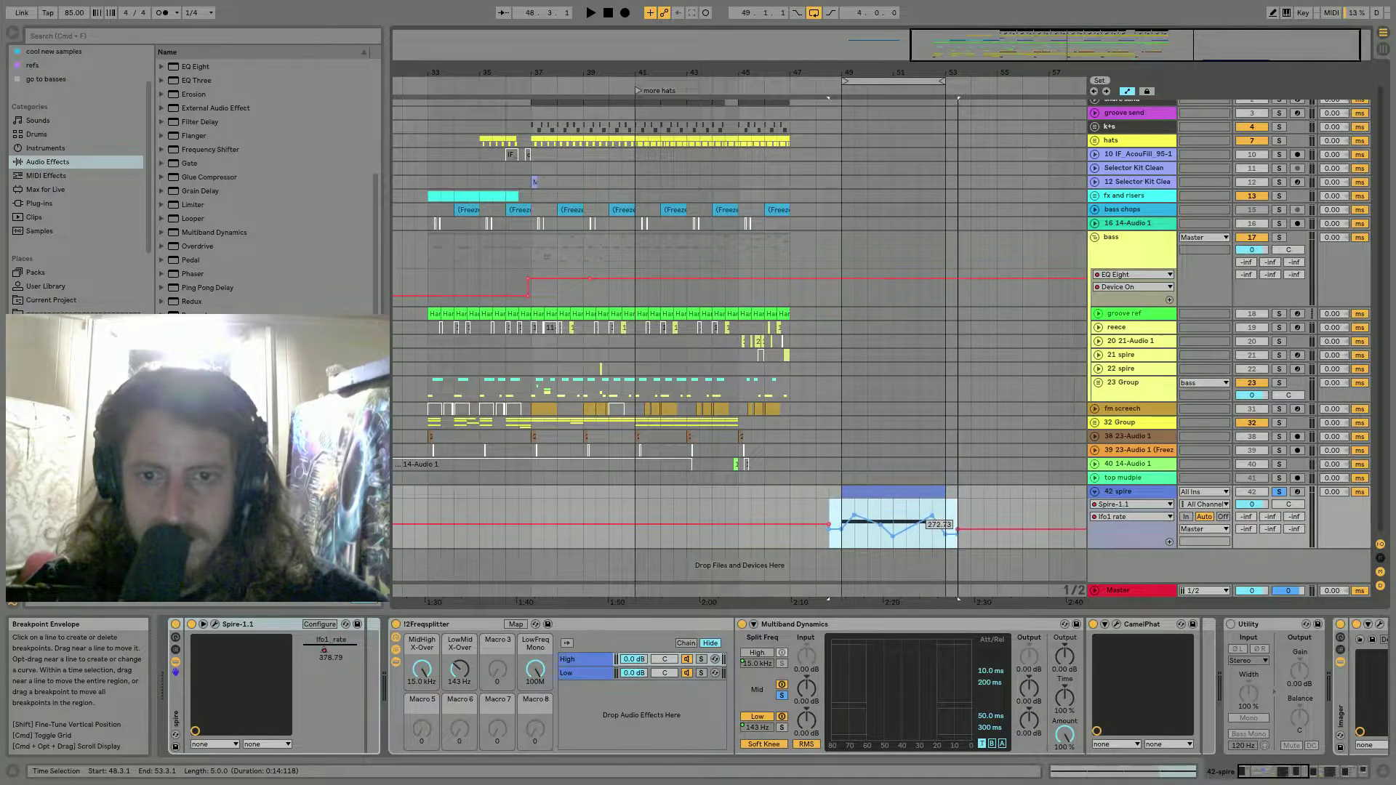
left_click(843, 511)
key("space")
left_click(828, 524)
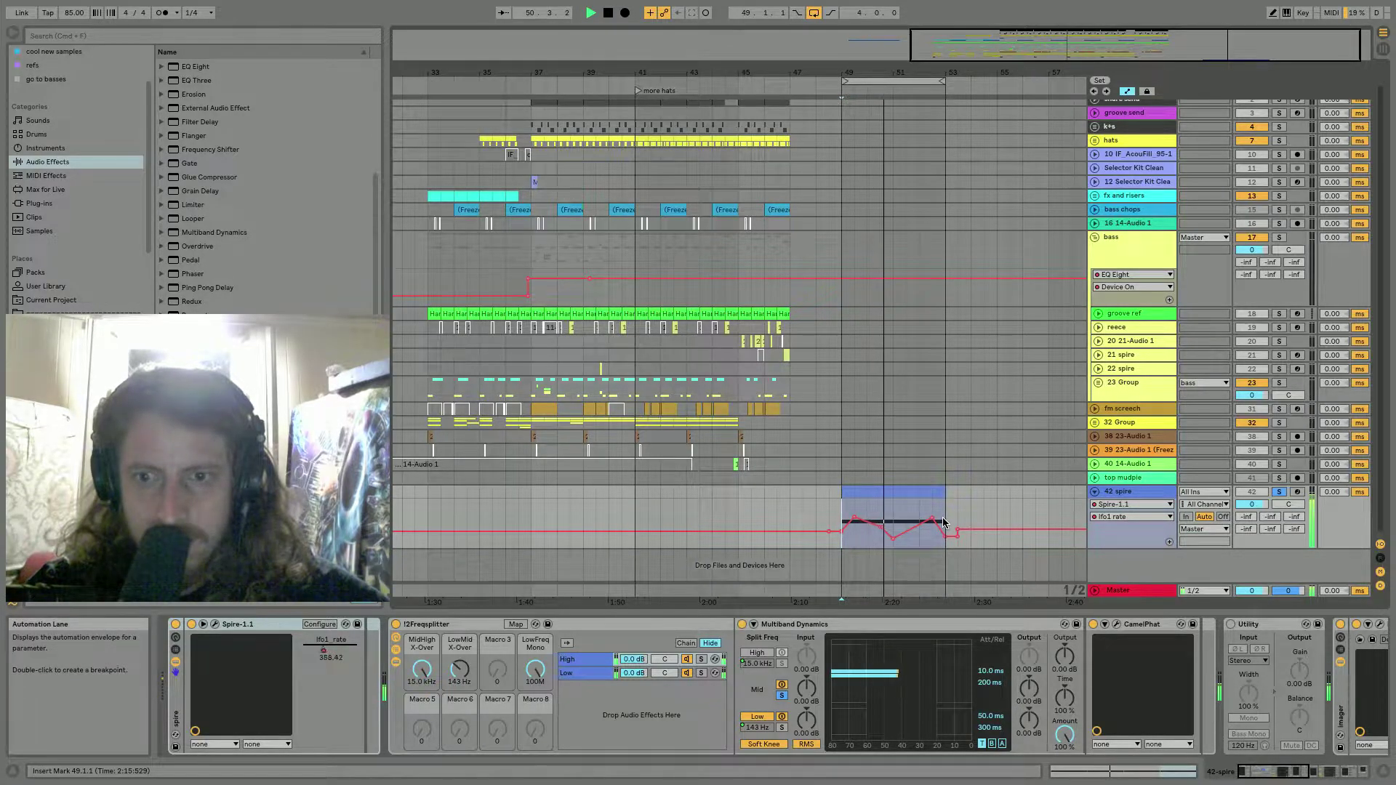
Freeze the spire track and flatten it to audio.
right_click(1117, 491)
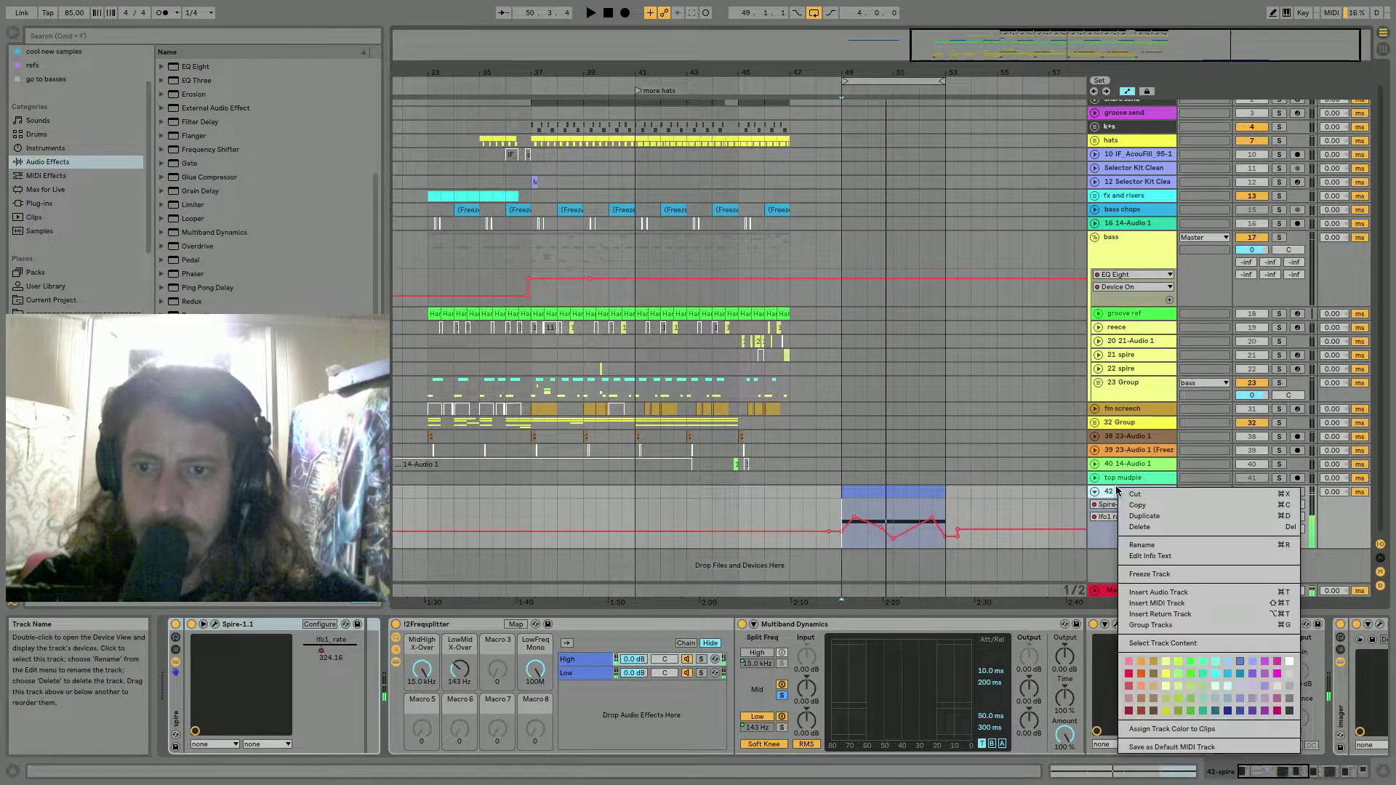
left_click(1145, 565)
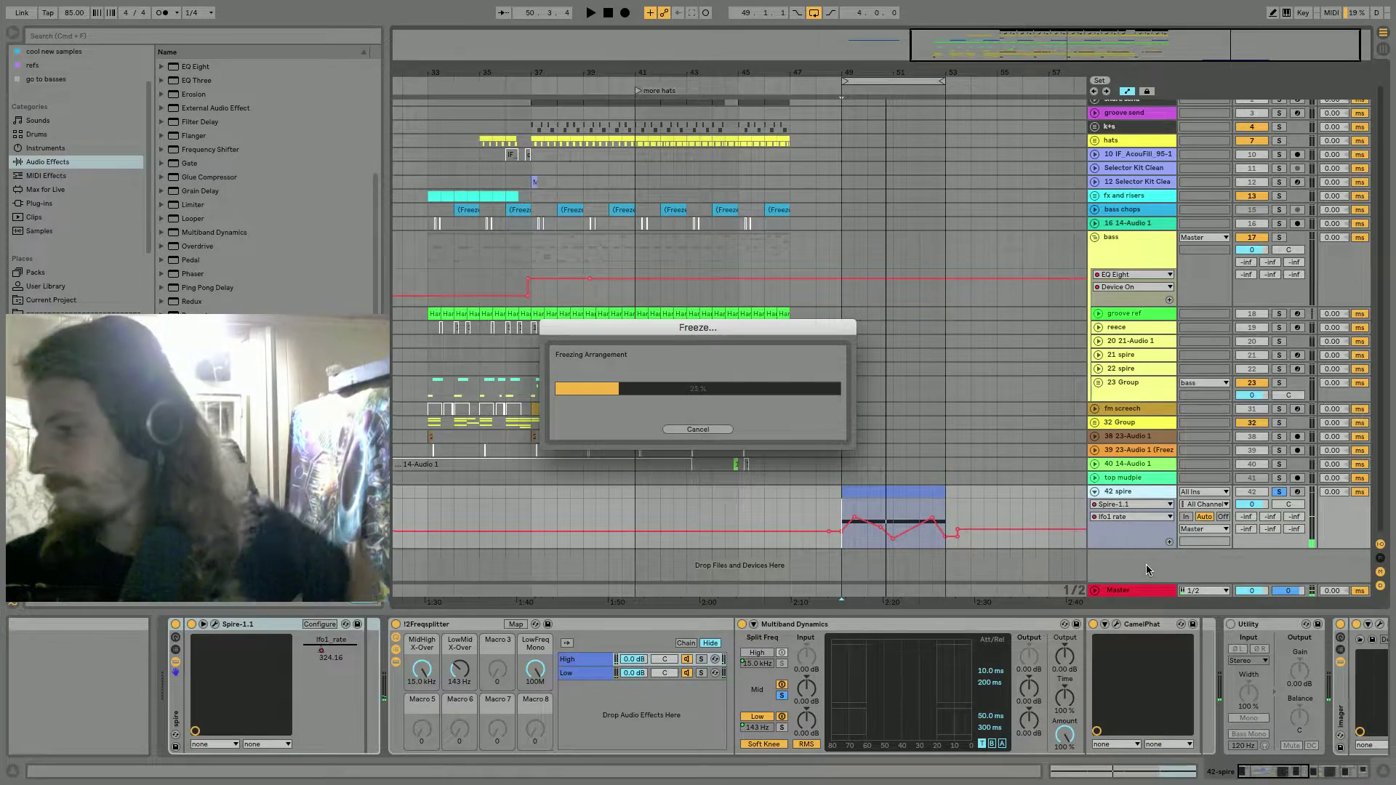
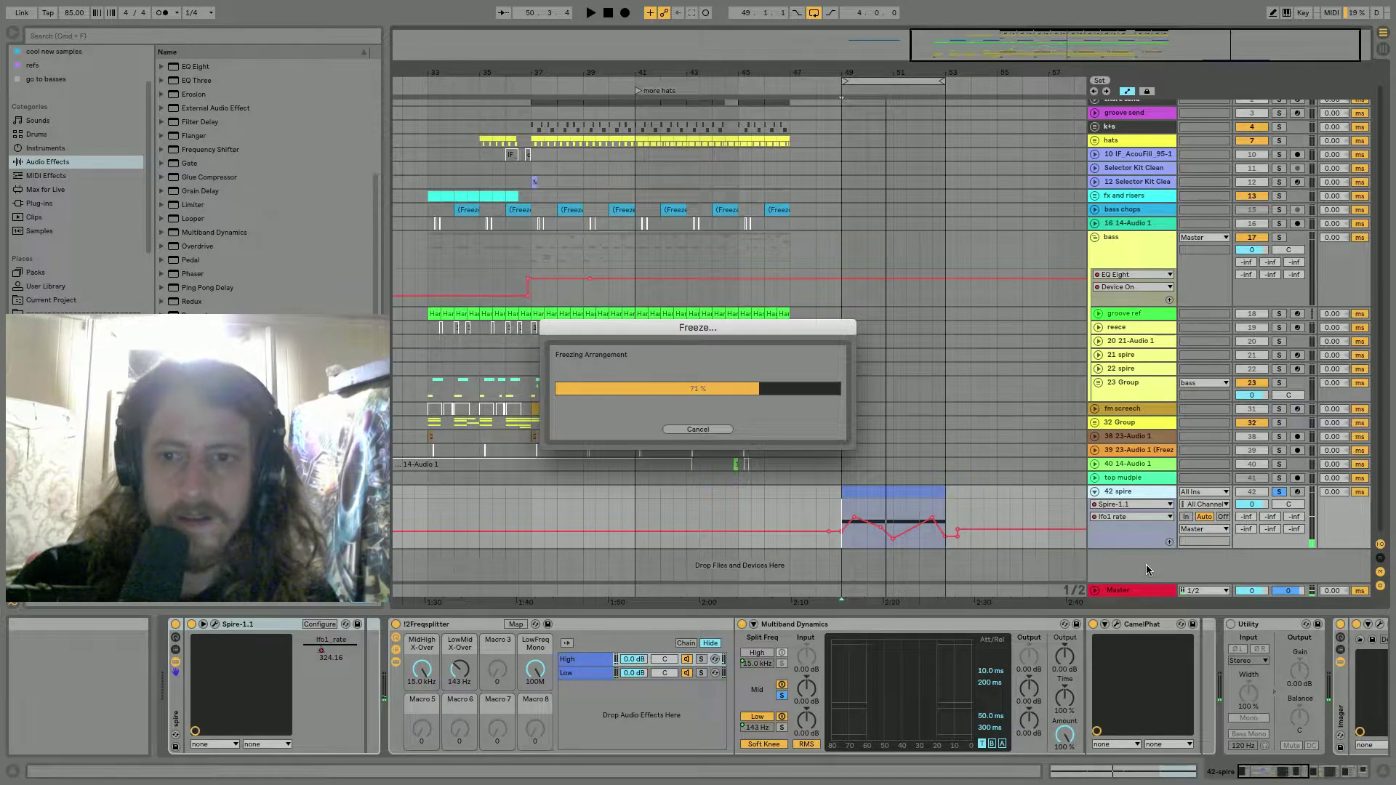
right_click(1121, 496)
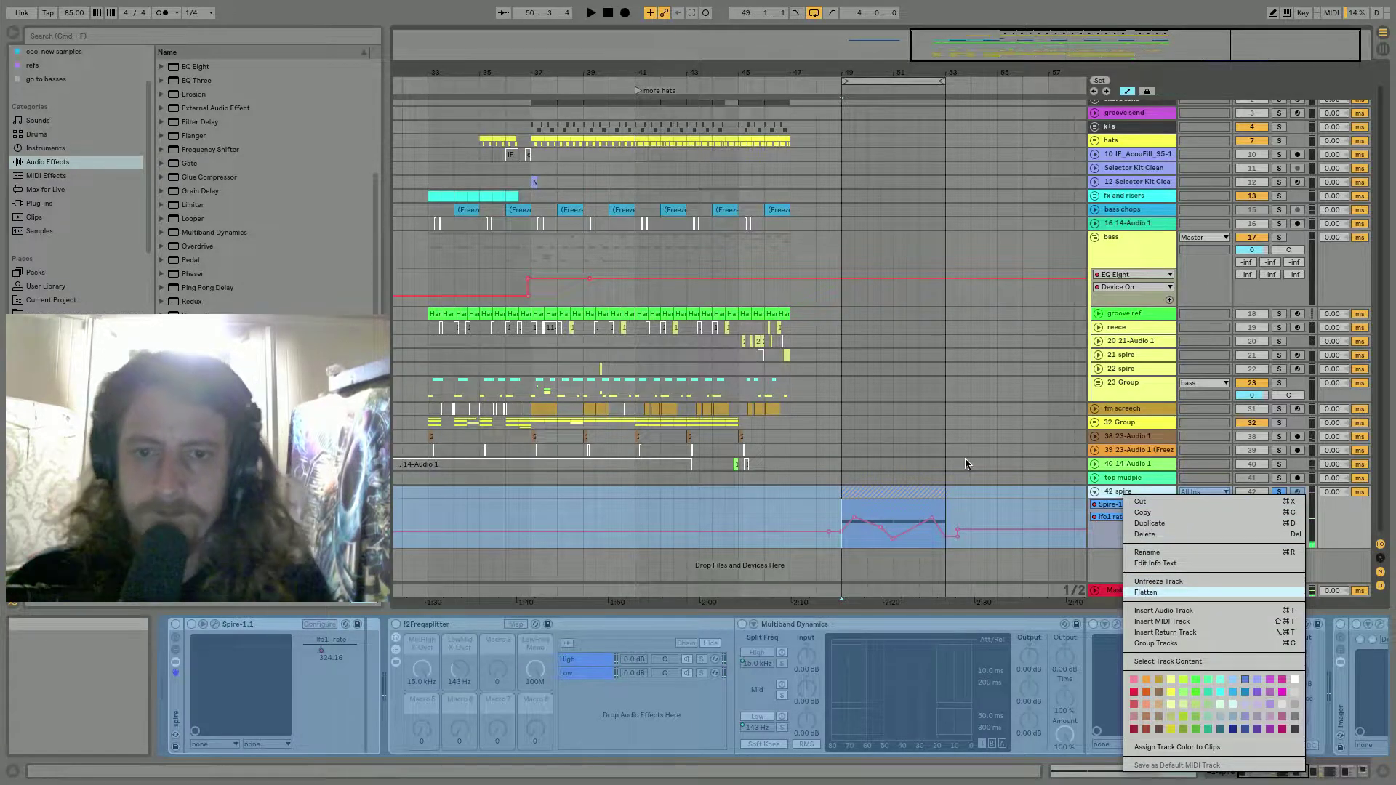
left_click(1145, 592)
Delete bars 45 to 47 on all tracks, then undo the deletion.
left_click_drag(789, 591, 738, 4)
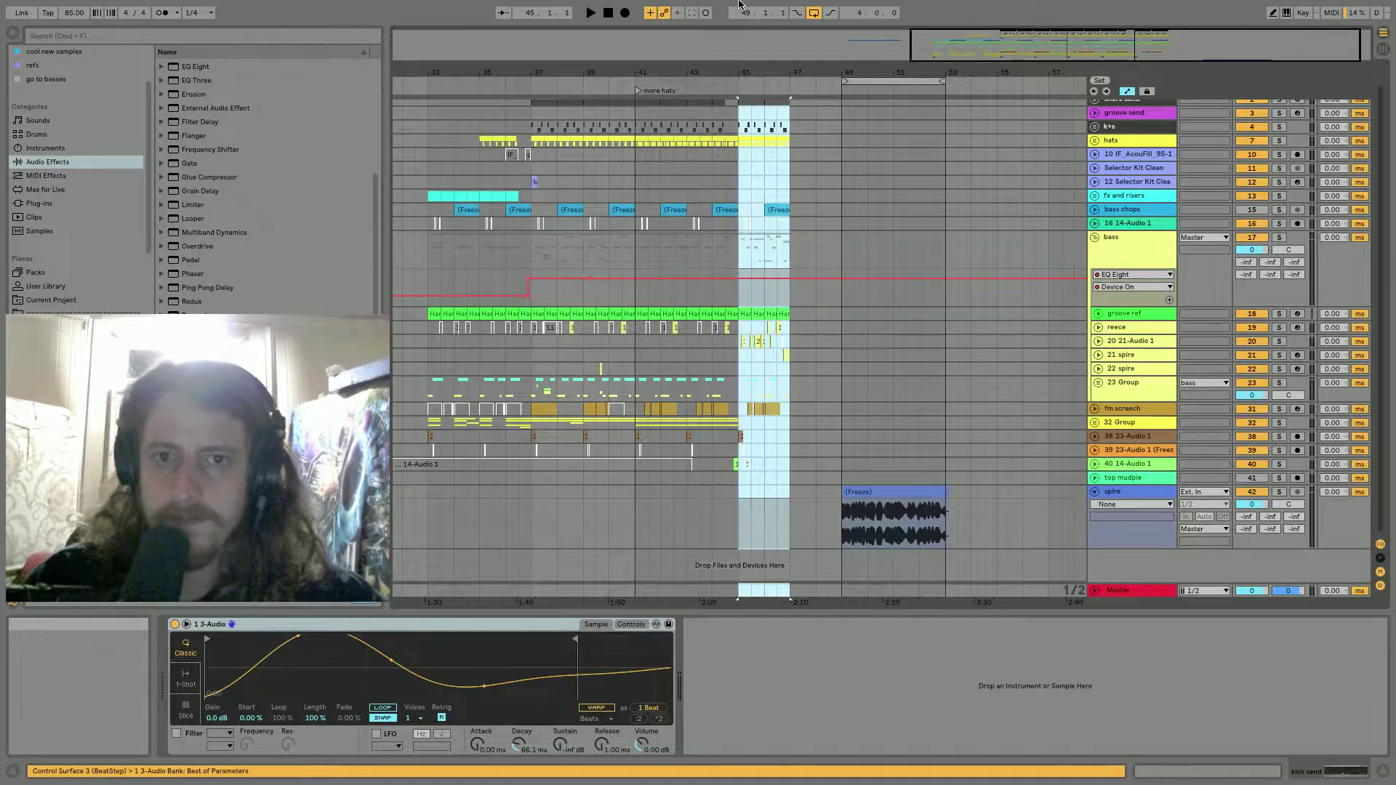
key("Delete")
scroll(769, 122, "up", 1)
scroll(769, 122, "left", 1)
left_click(756, 108)
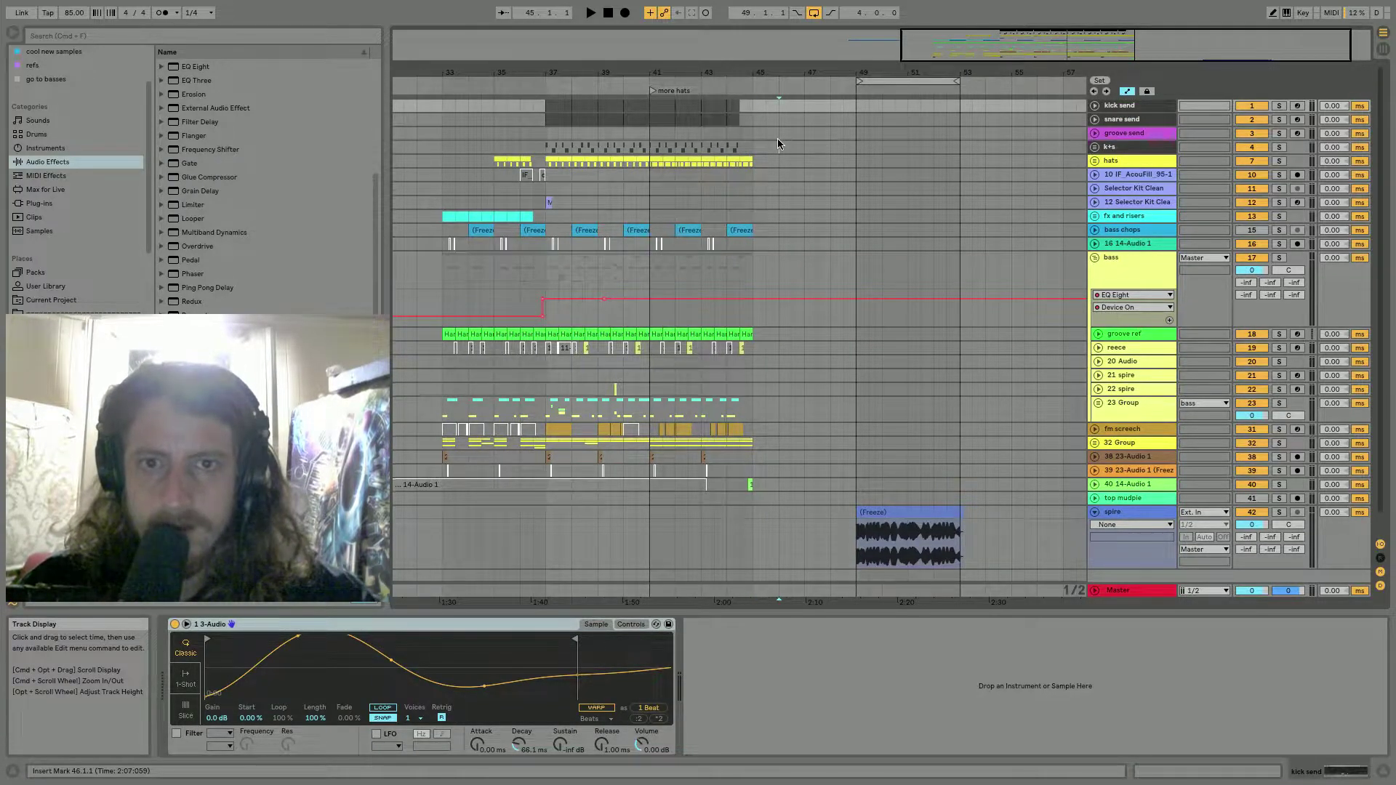
left_click(779, 142)
left_click(756, 109)
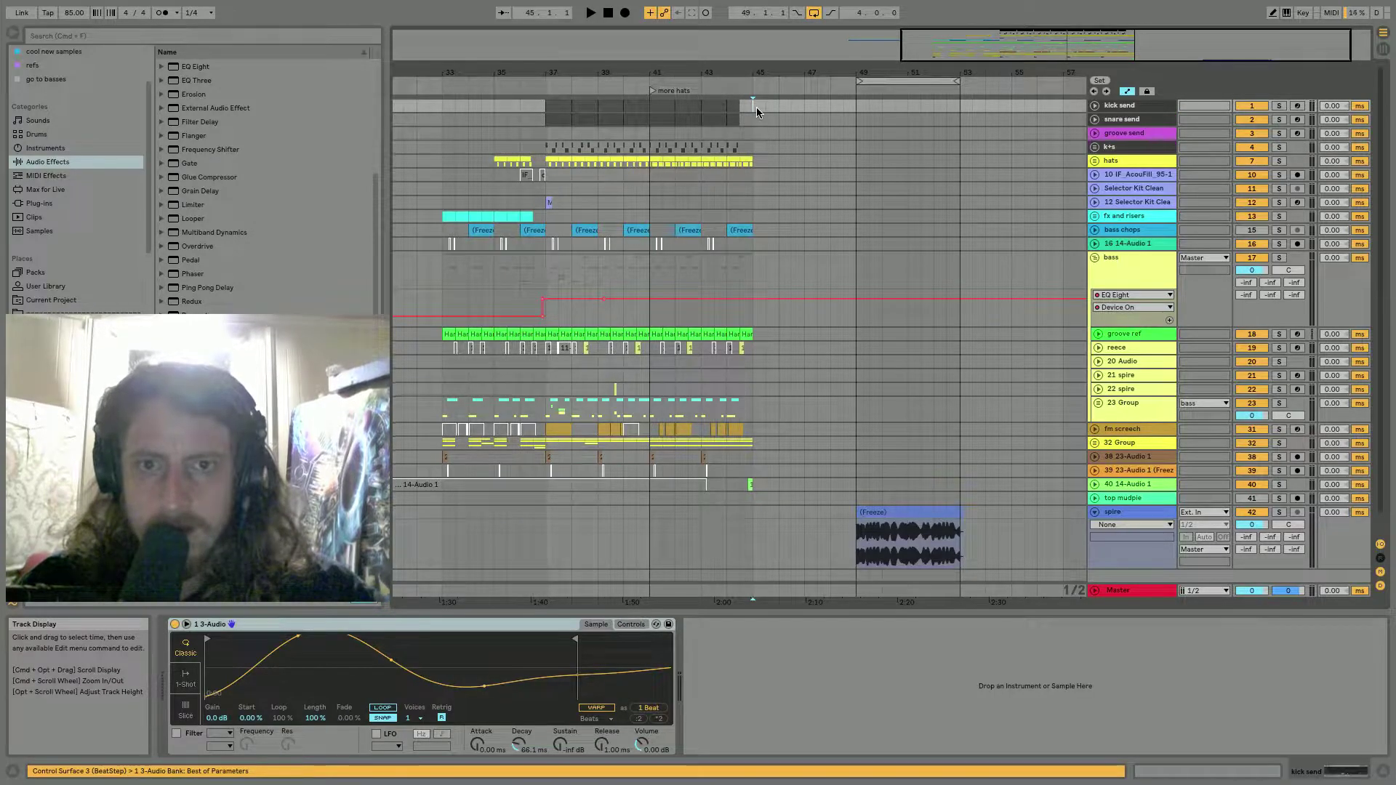
left_click(774, 141)
left_click(779, 136)
key("super+z")
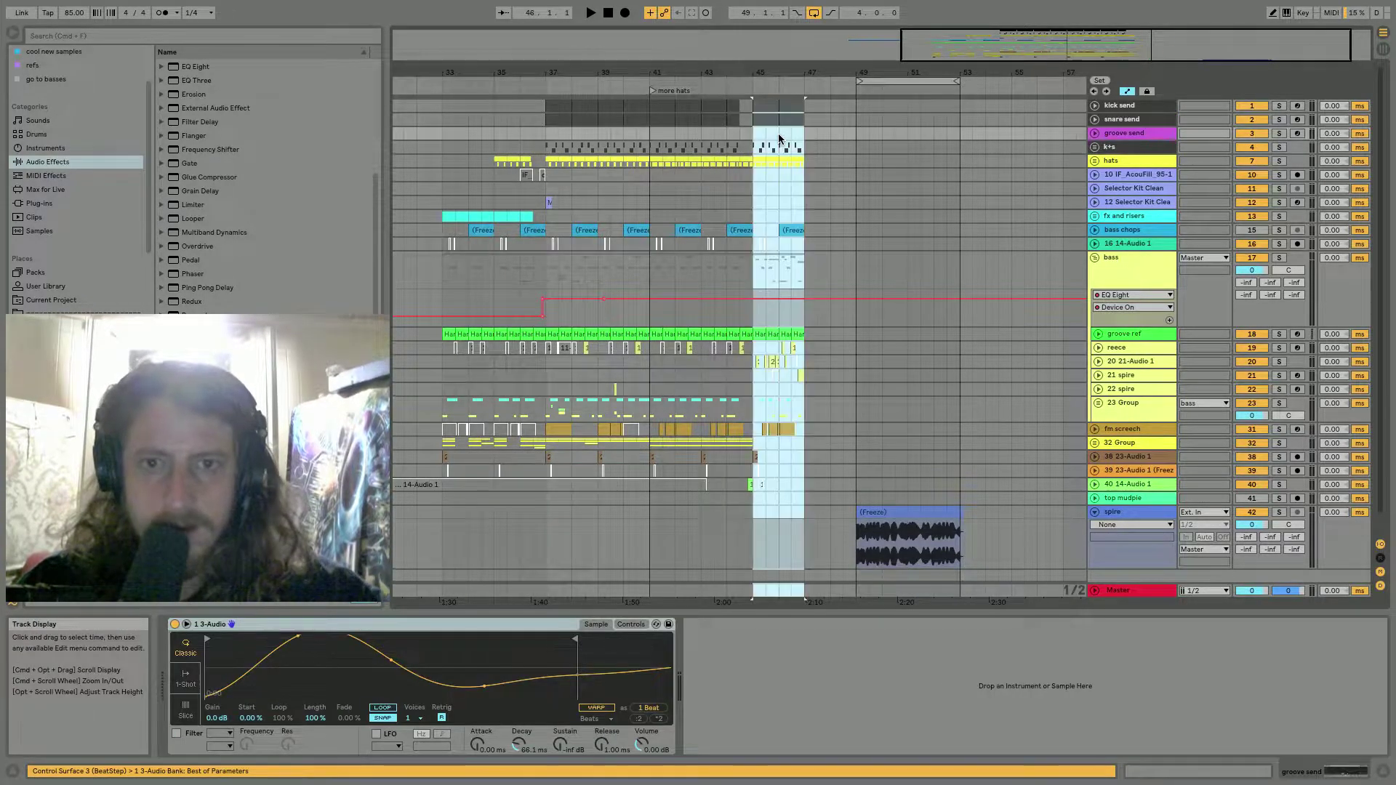
Insert an audio track below the first spire track in the bass group, move the flattened clip's first beat to 45.1 on it, and deactivate the track.
scroll(819, 361, "up", 5)
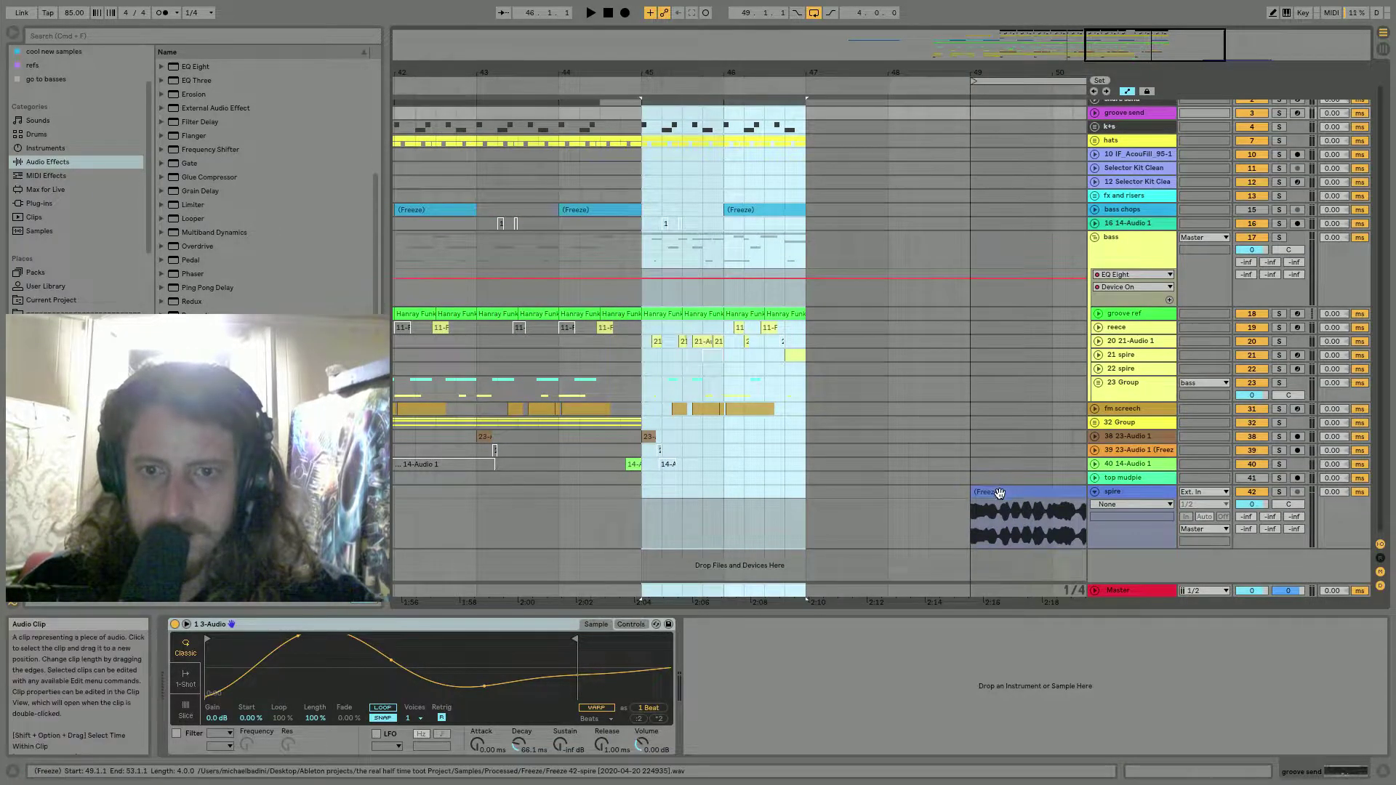
left_click(980, 435)
left_click(1131, 356)
right_click(1131, 356)
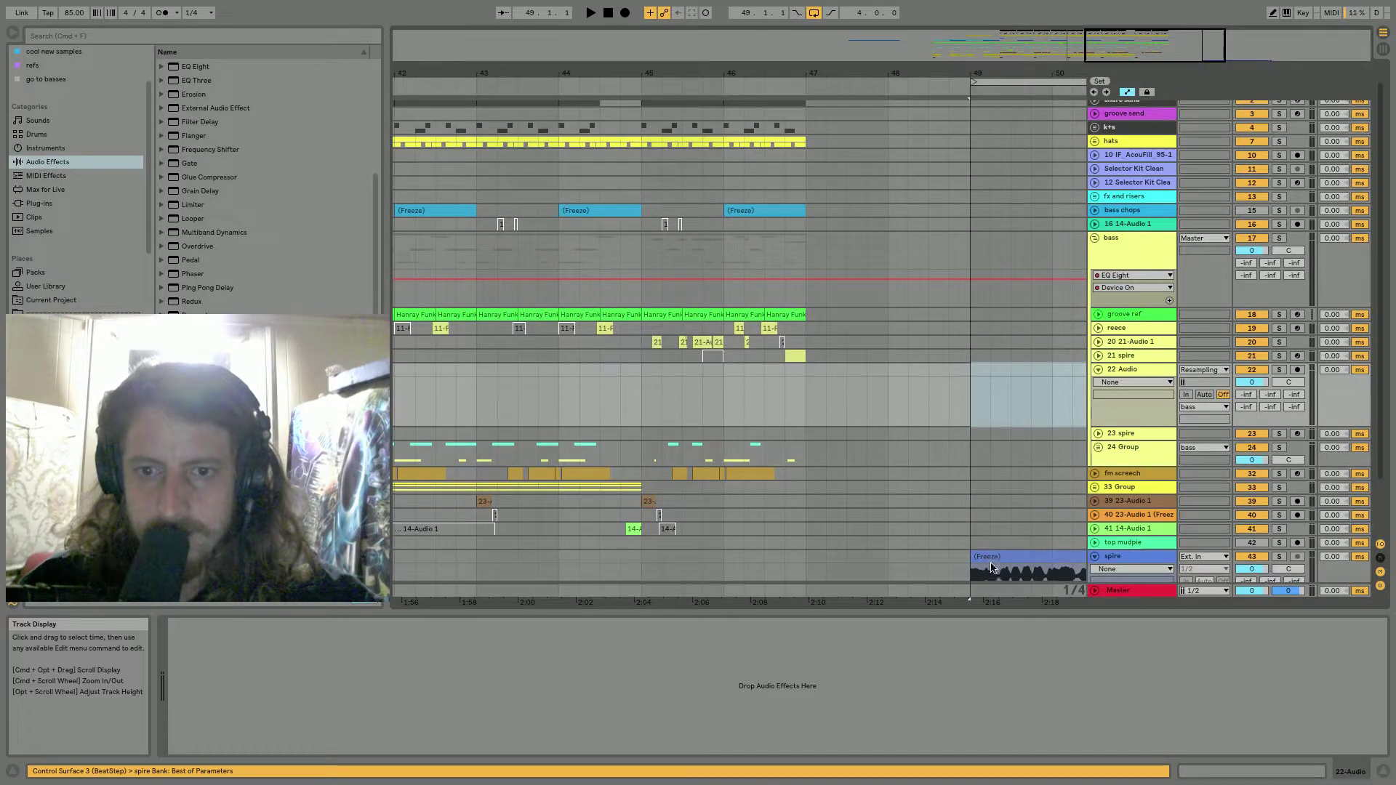
left_click(990, 569)
left_click_drag(975, 560, 647, 393)
left_click(1251, 369)
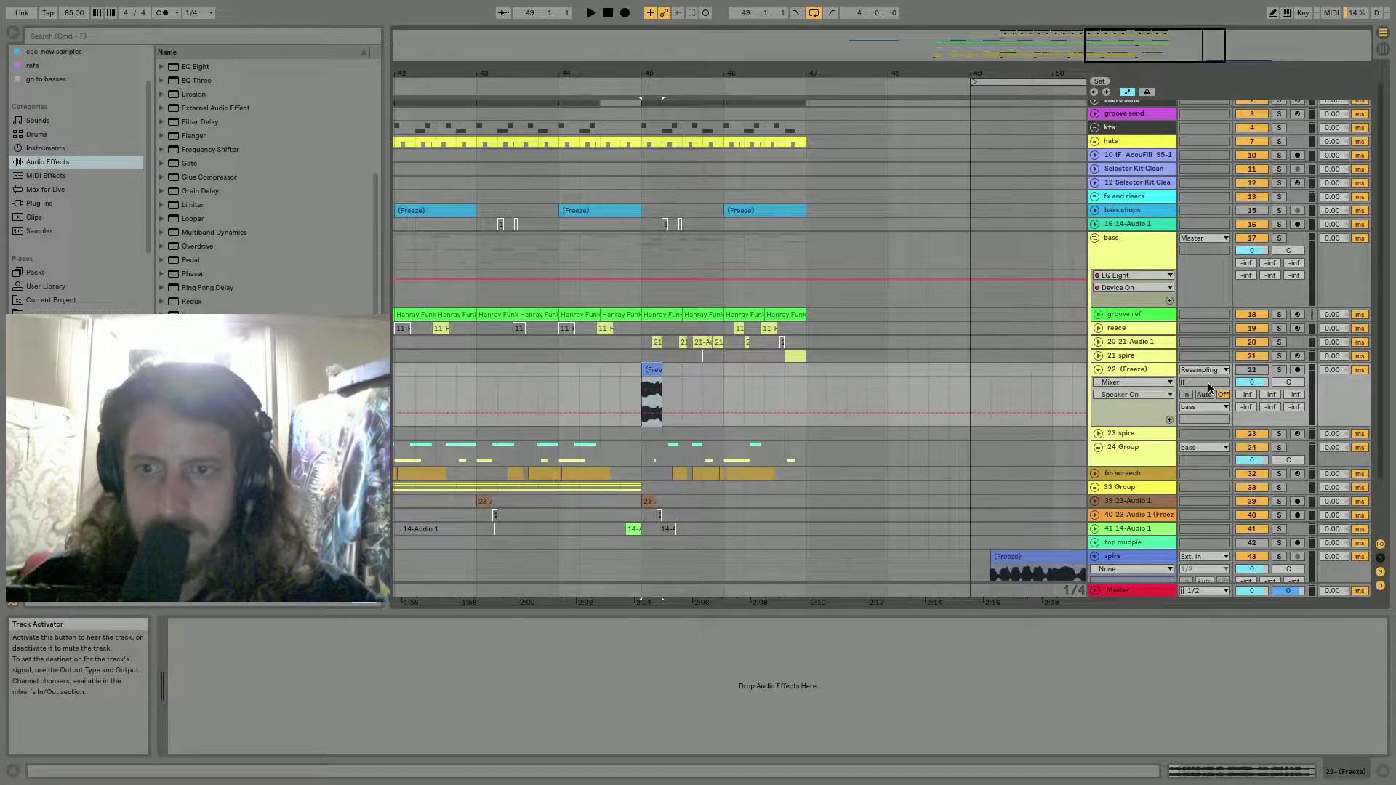
Show the source file of the spire clip at bar 45 in the browser.
right_click(652, 373)
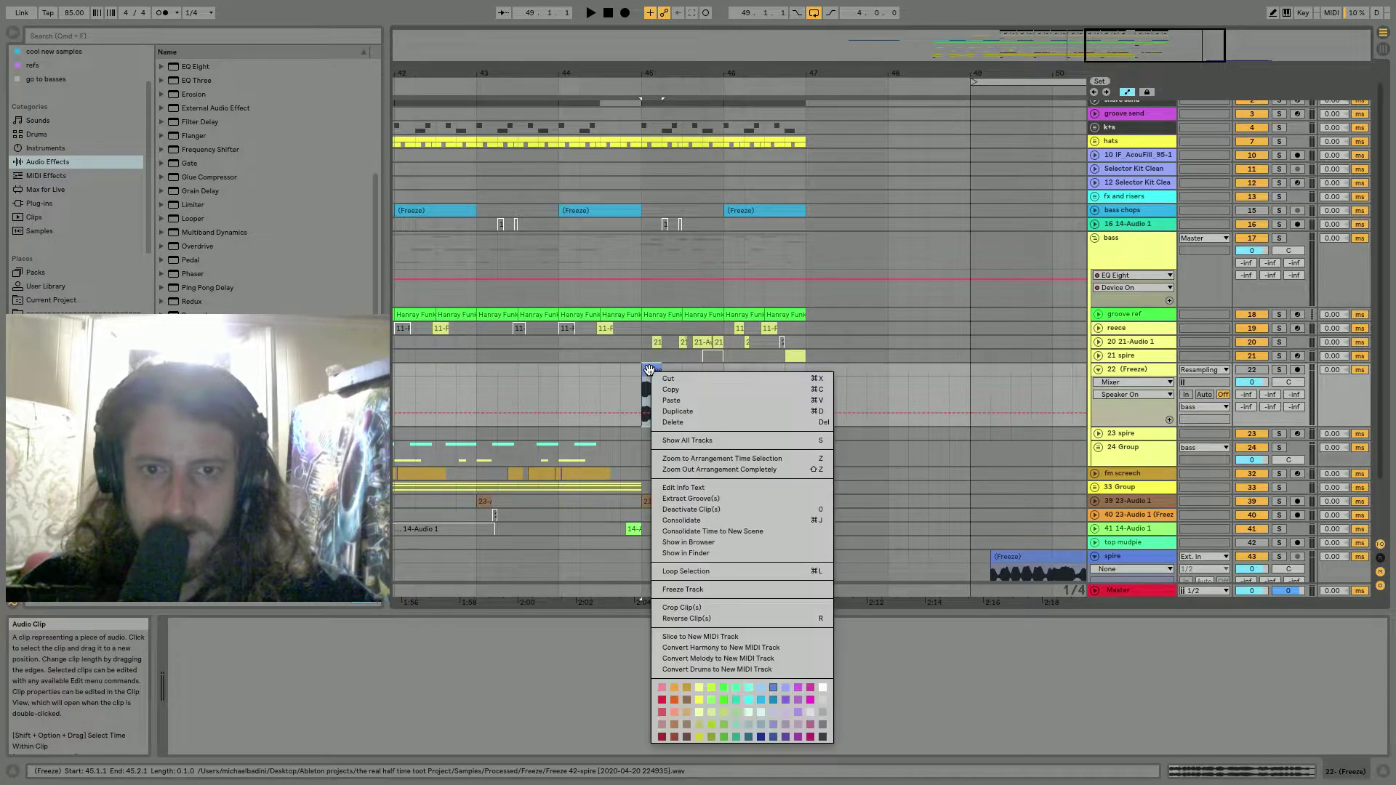
left_click(690, 541)
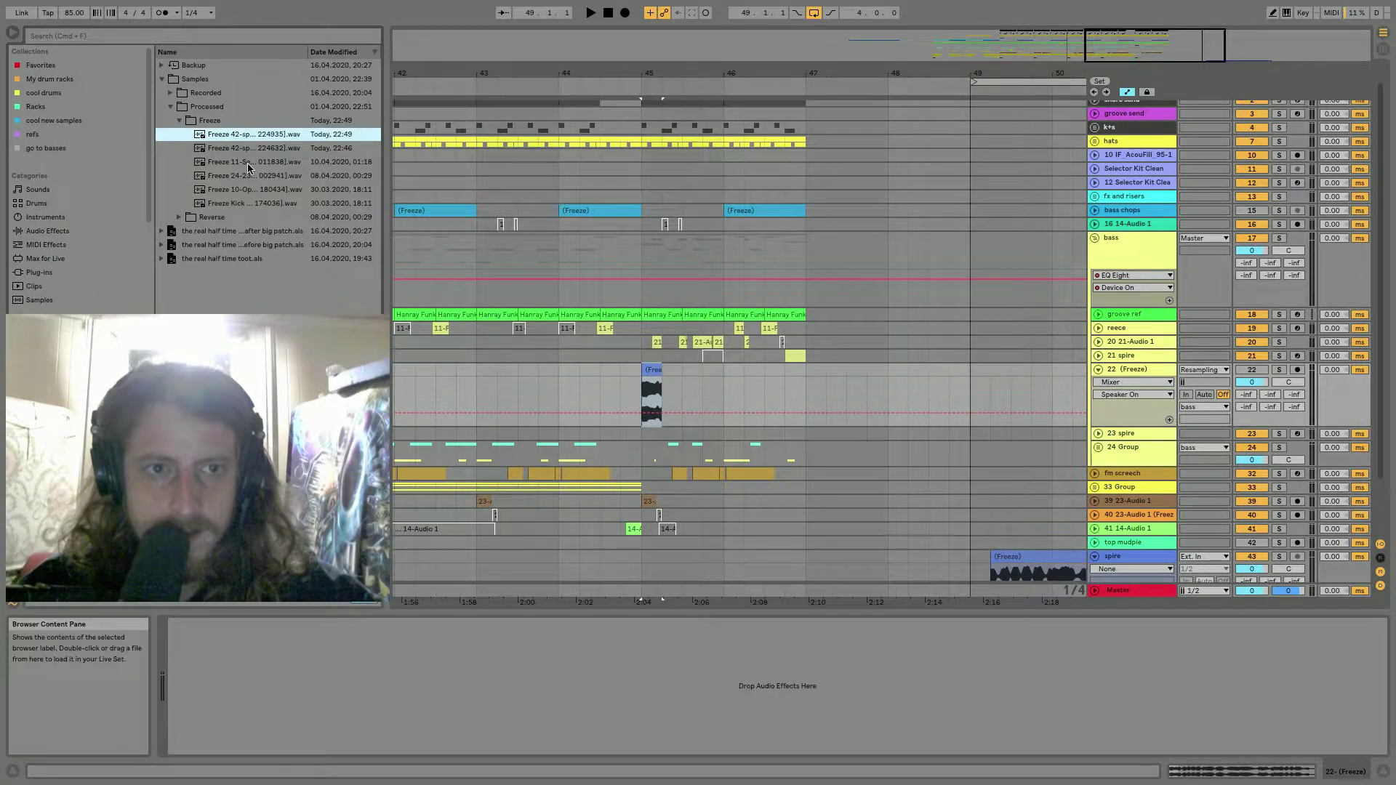
Place the Freeze 42-spire 224632 sample on track 22 at 45.3 and trim it to its first beat.
left_click_drag(245, 151, 826, 393)
key("super+e")
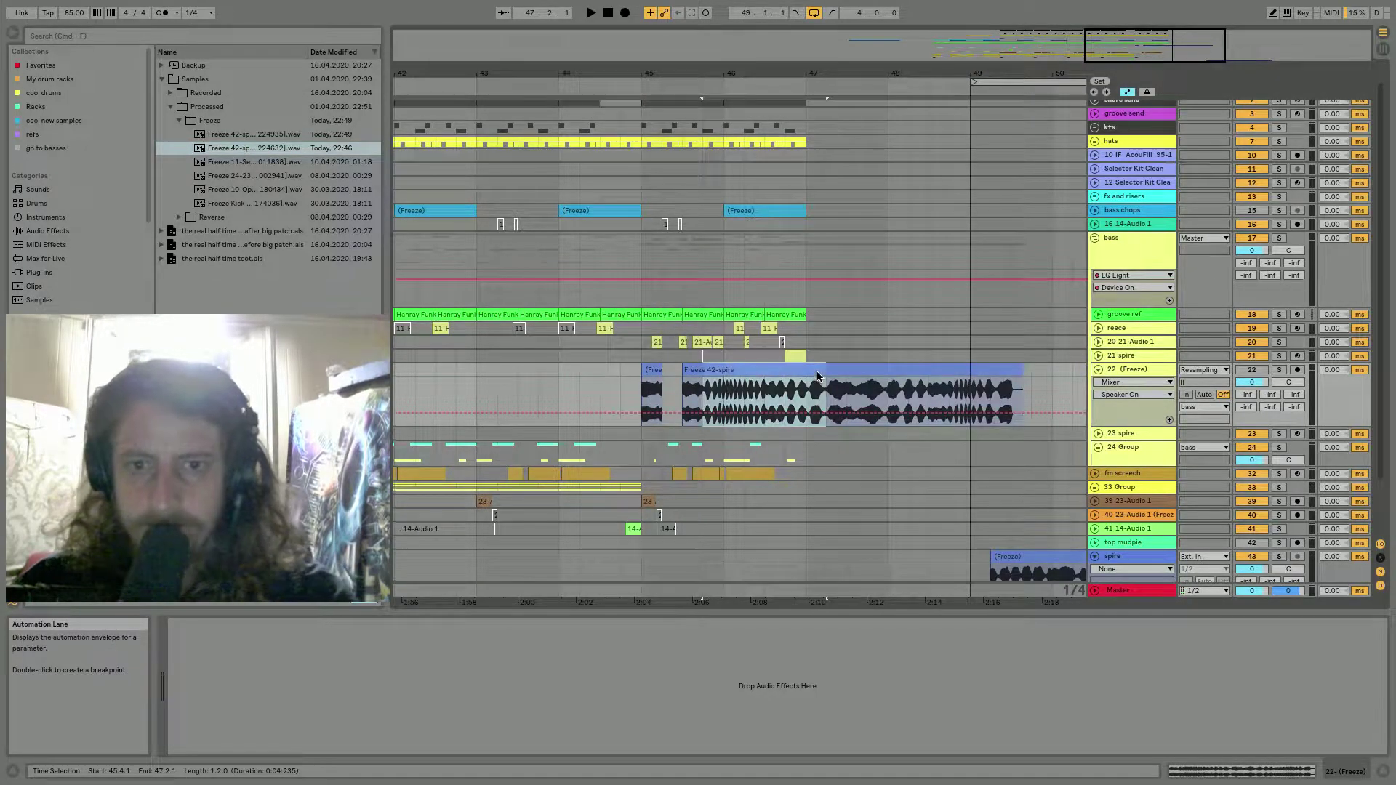
key("Delete")
left_click(854, 366)
key("Delete")
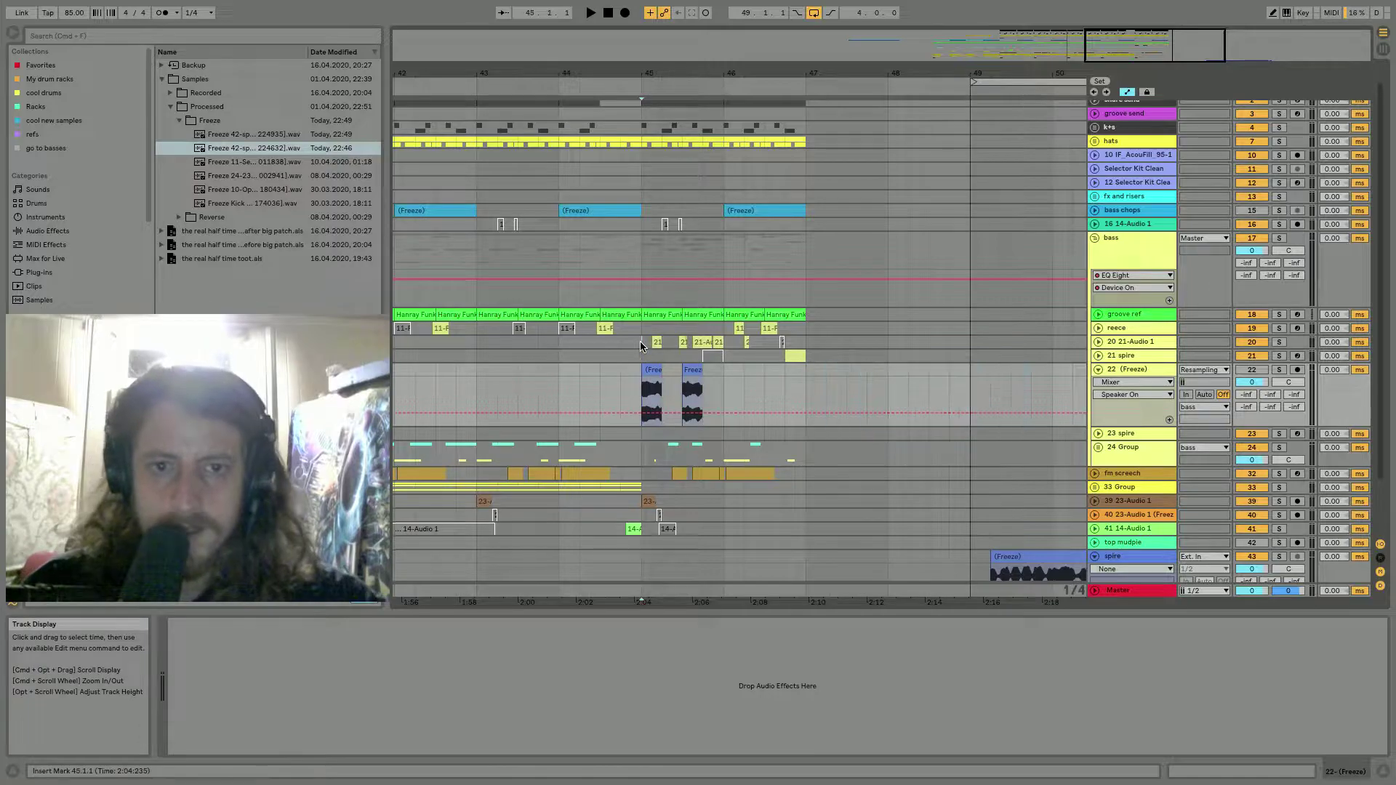
Deactivate the 21-Audio 1 clip at 45.1.3 and the reece clip near the start of bar 46 while auditioning the section.
left_click(1251, 343)
key("space")
key("space")
left_click(653, 339)
key("space")
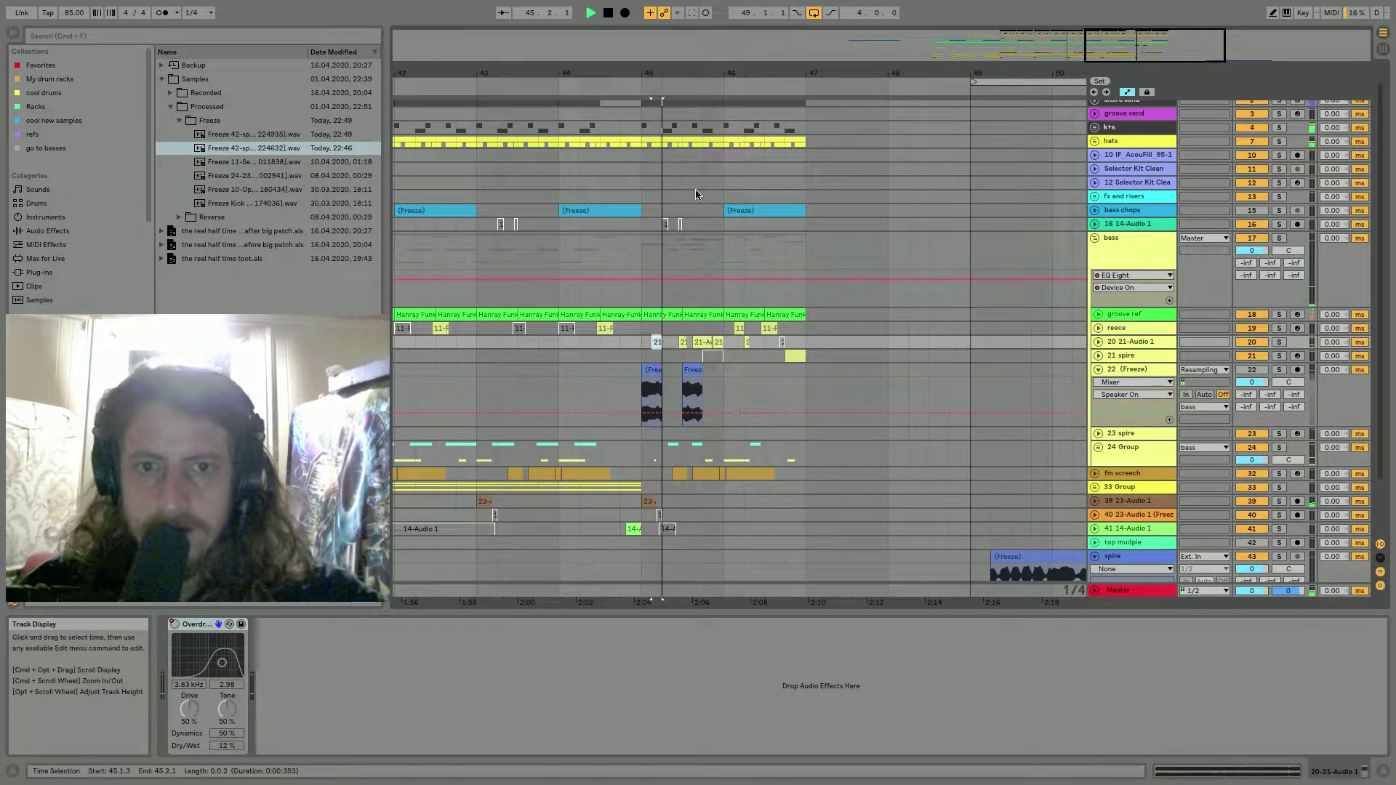
left_click(738, 328)
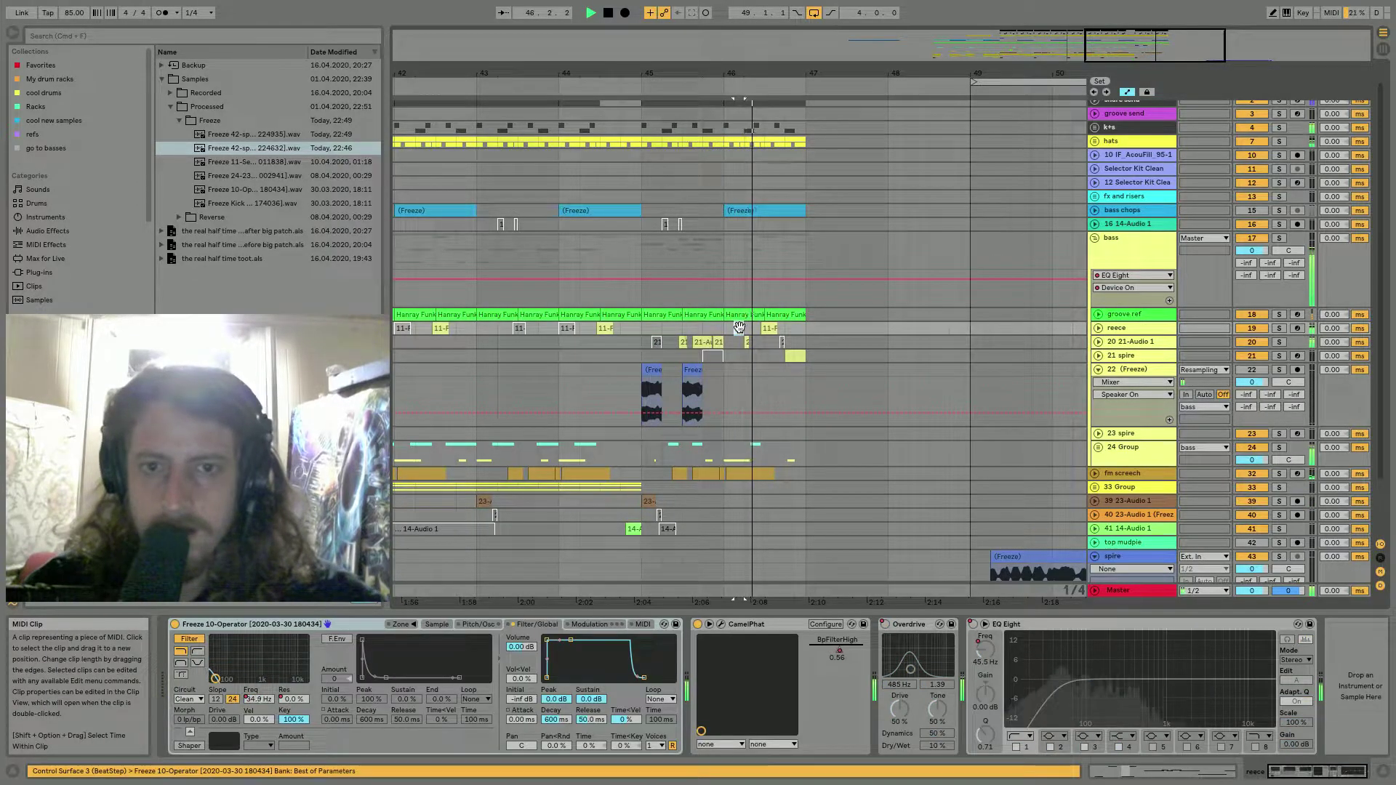
Open the MIDI notes of the spire clip at 46.4 during playback.
left_click(791, 356)
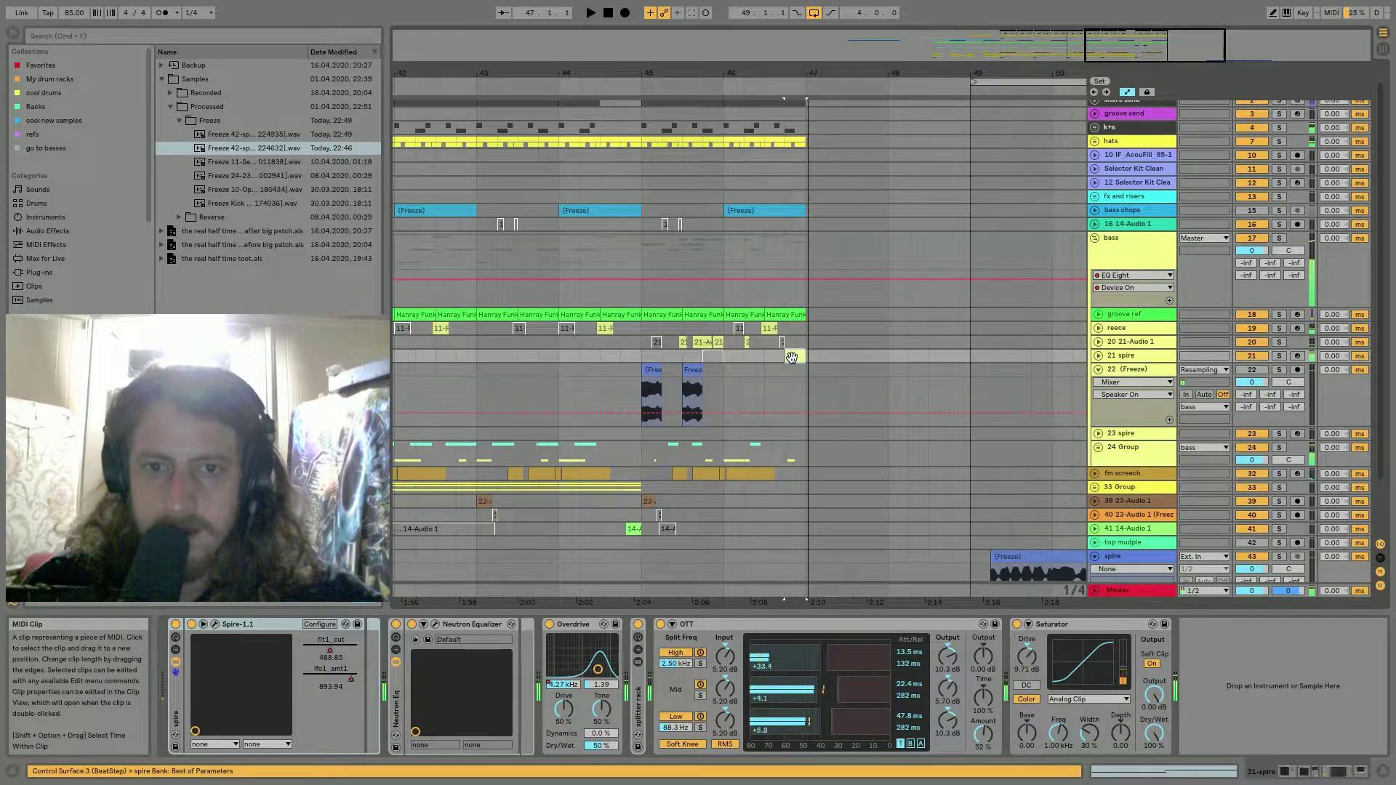
double_click(791, 356)
scroll(761, 656, "up", 3)
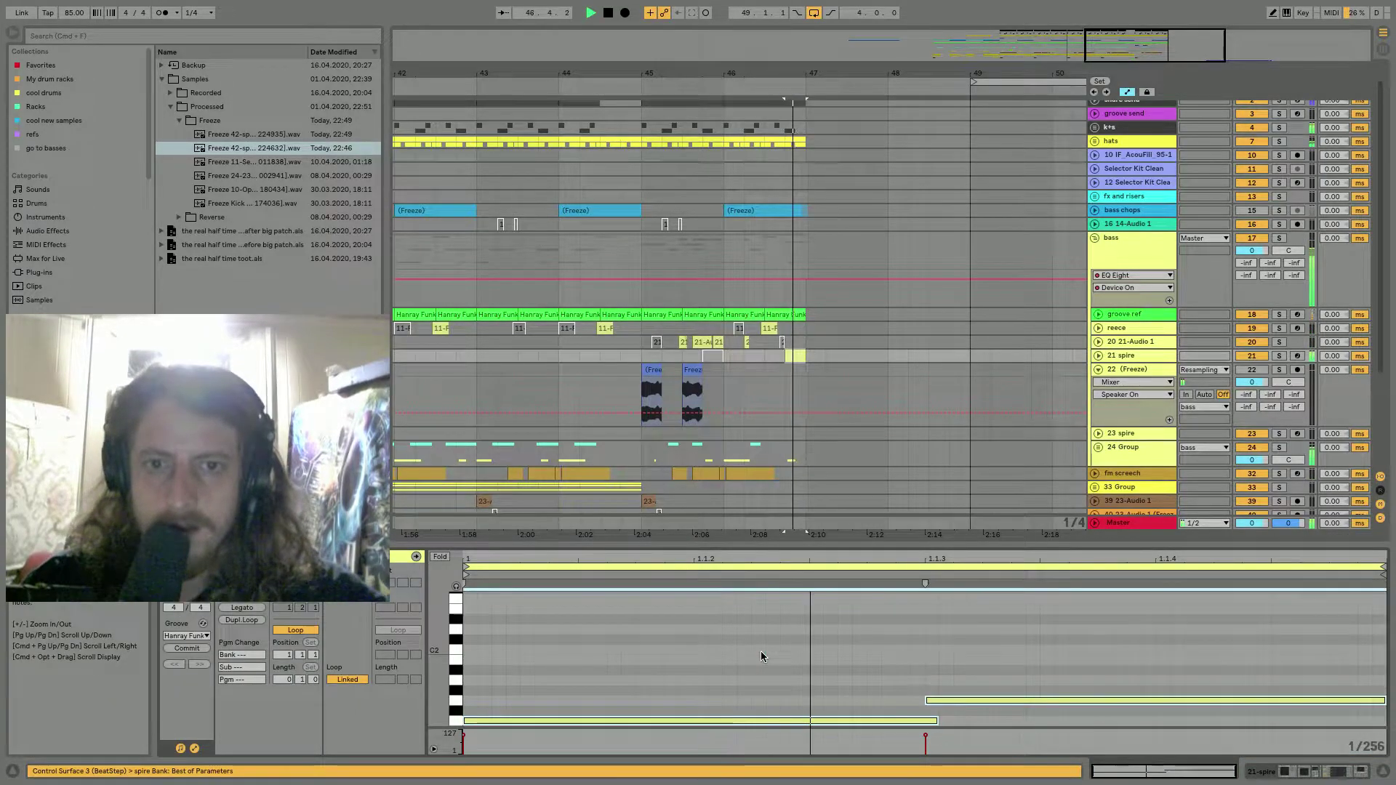
Reactivate track 22 and turn off warping for its frozen spire clip at 45.1.
left_click(648, 372)
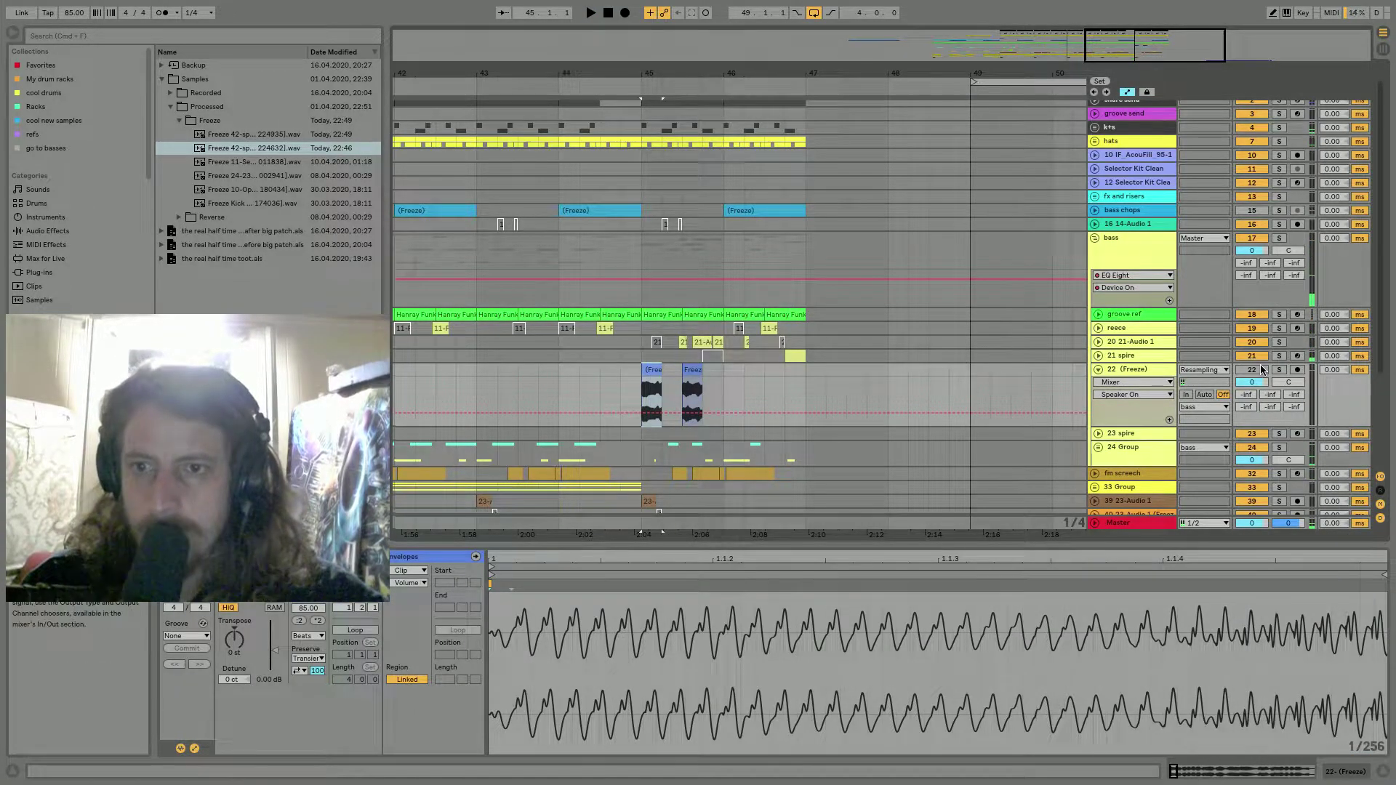
key("space")
key("space")
left_click(308, 570)
left_click_drag(694, 609, 521, 604)
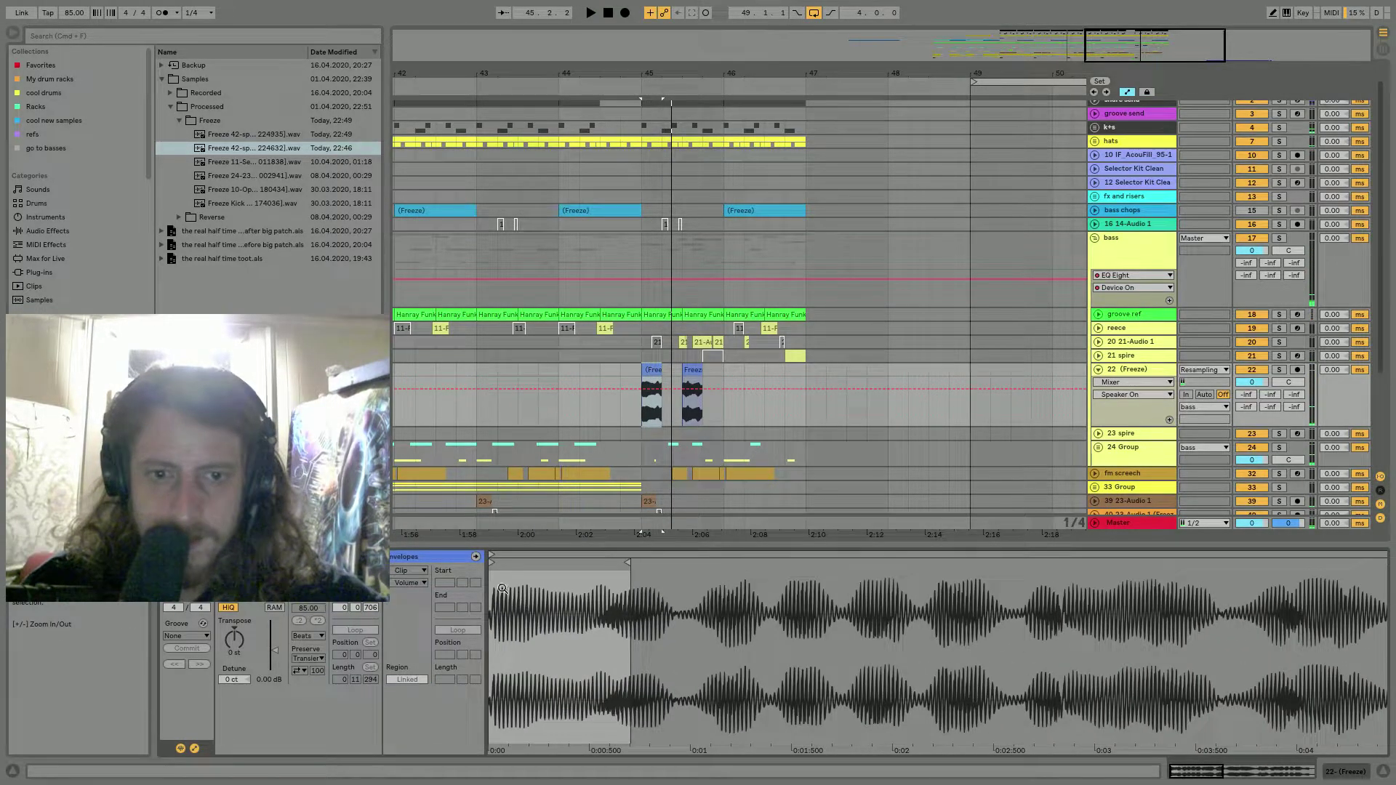
Play the arrangement from bar 44 to audition the spire chops, and examine the full waveform of the clip at 45.1.
left_click_drag(645, 70, 644, 119)
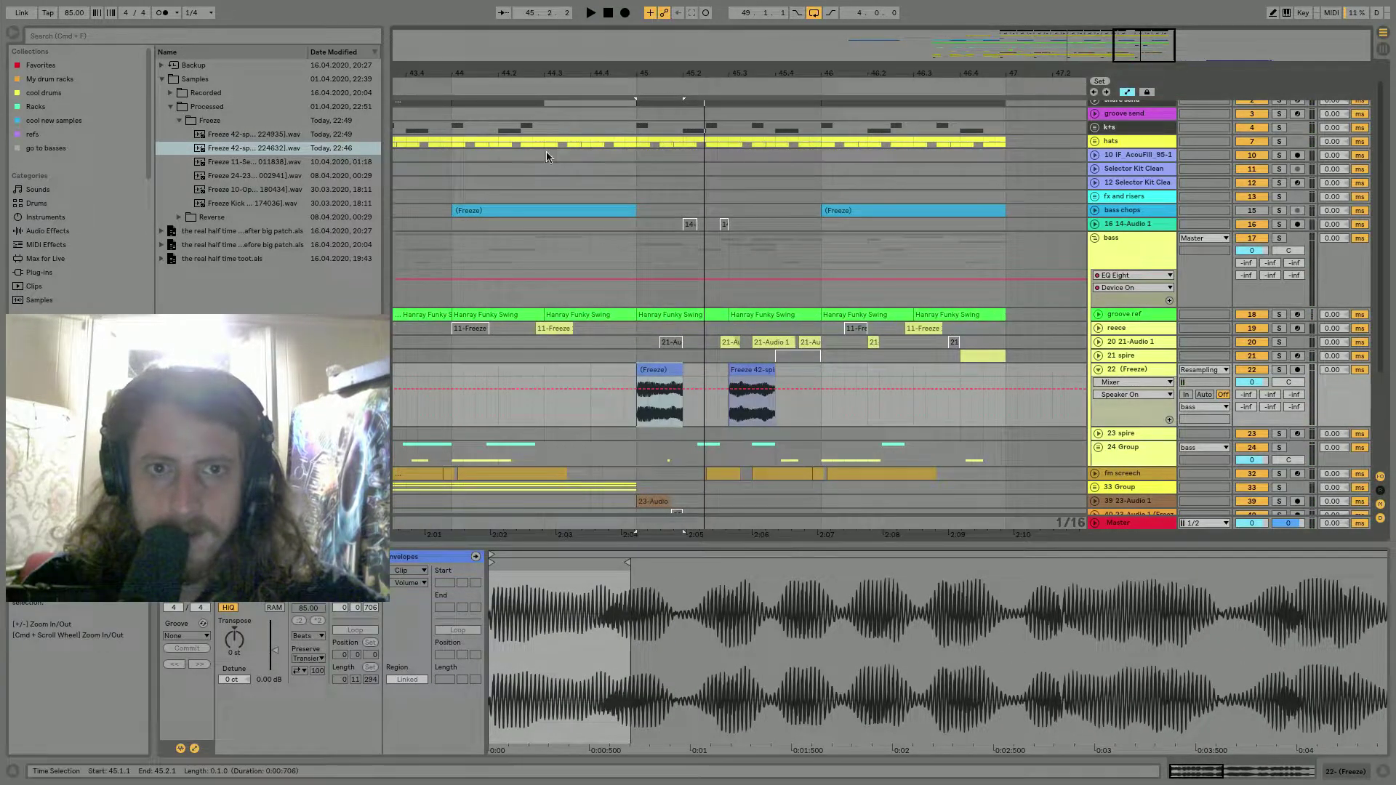
left_click(475, 183)
key("space")
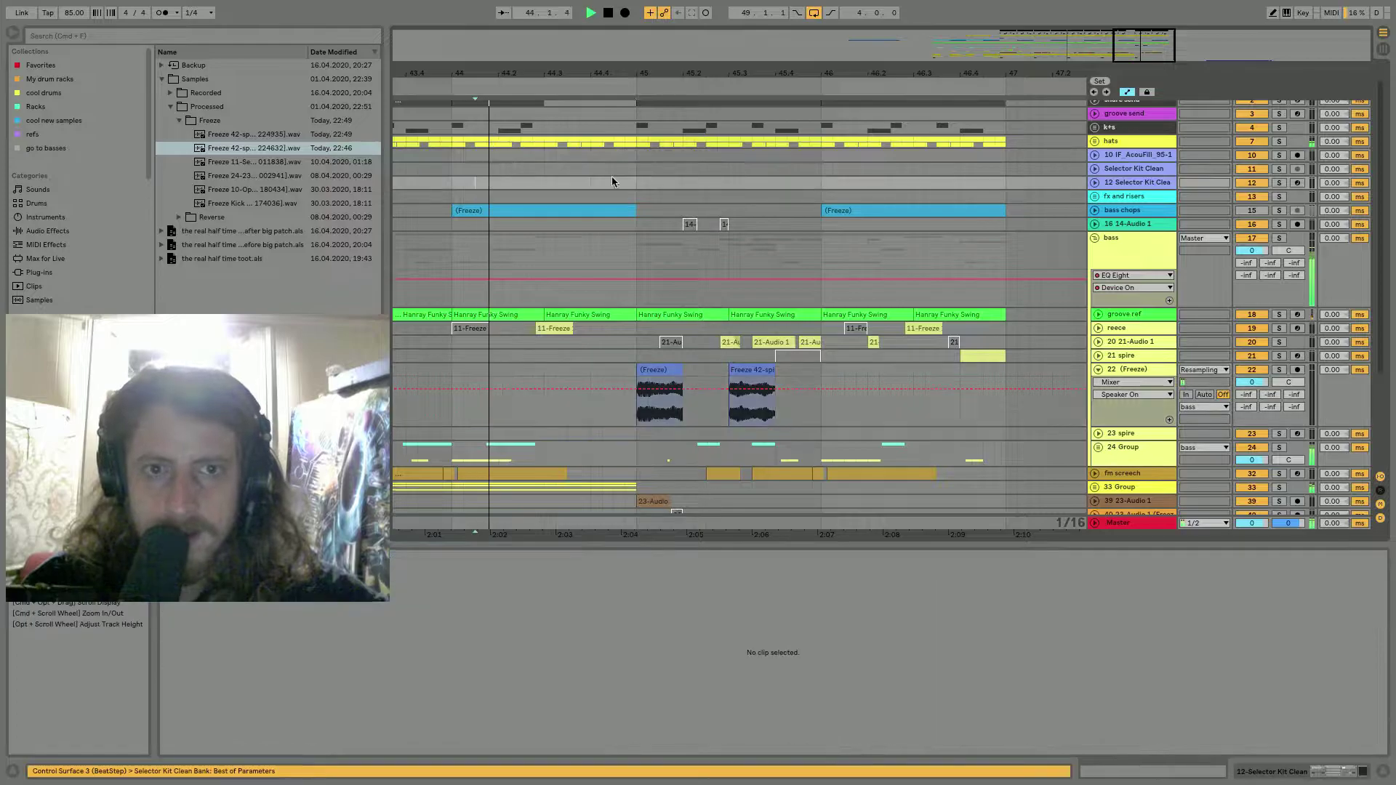
left_click(658, 369)
double_click(570, 564)
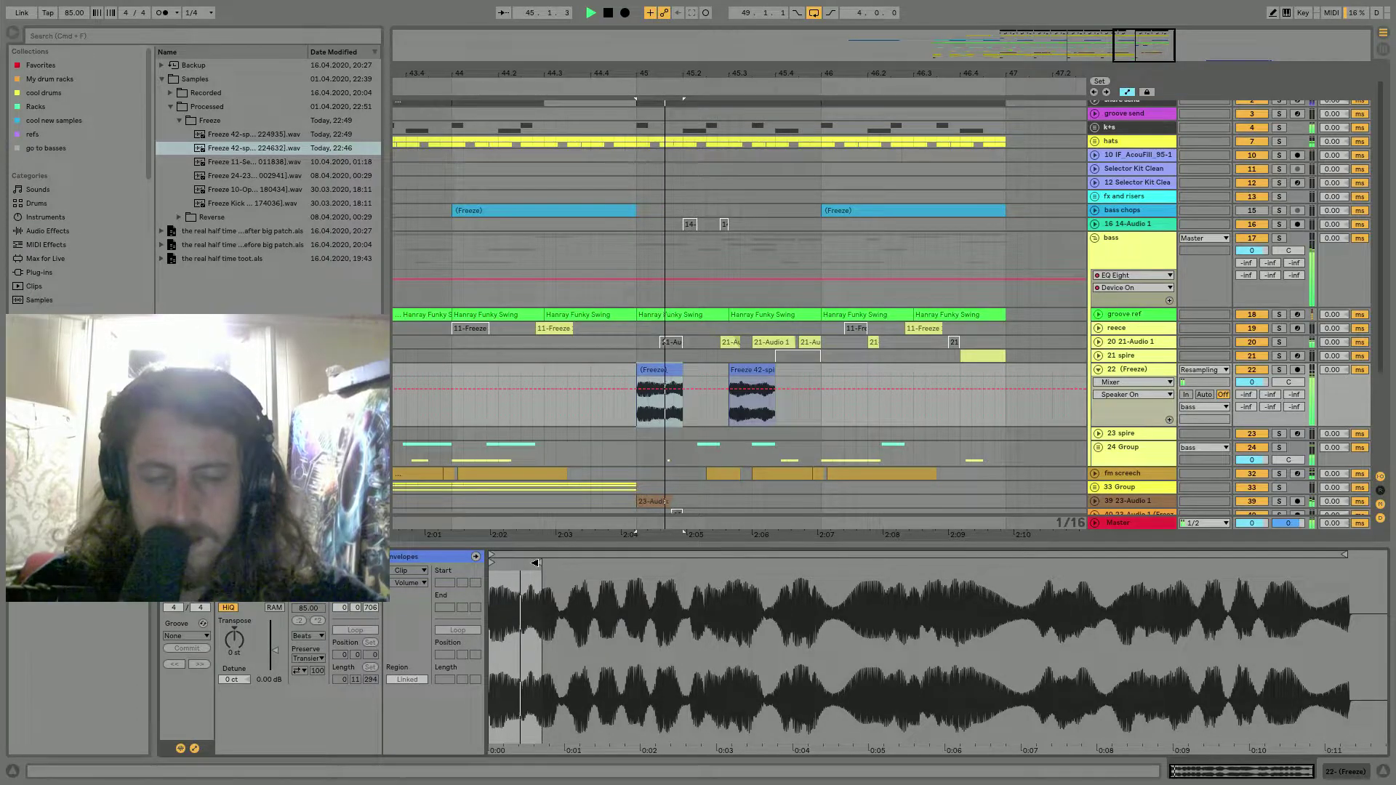
key("space")
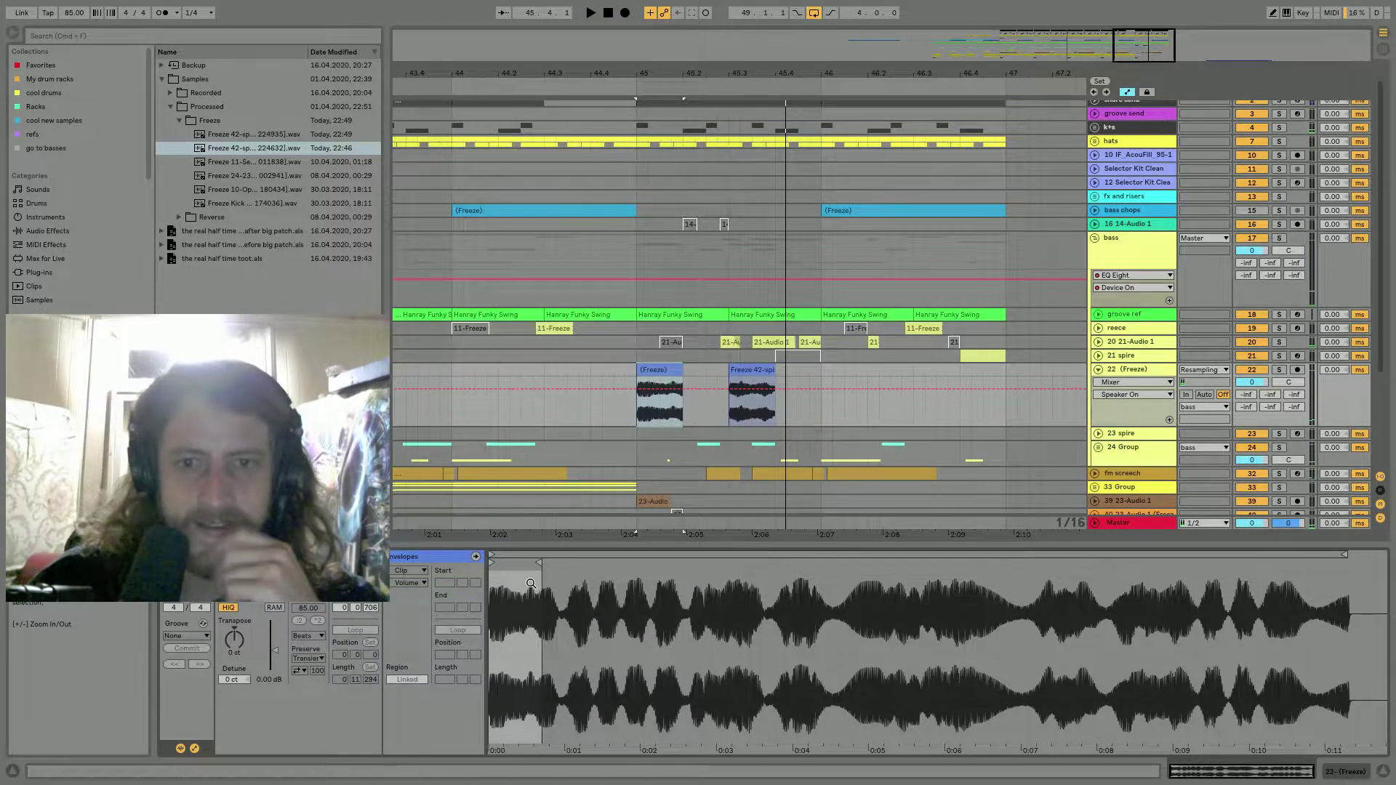
Duplicate a sixteenth-note slice of the first Freeze clip on track 22 to 45.2.1 and deactivate the copy.
left_click_drag(667, 402, 678, 401)
key("super+d")
left_click(677, 386)
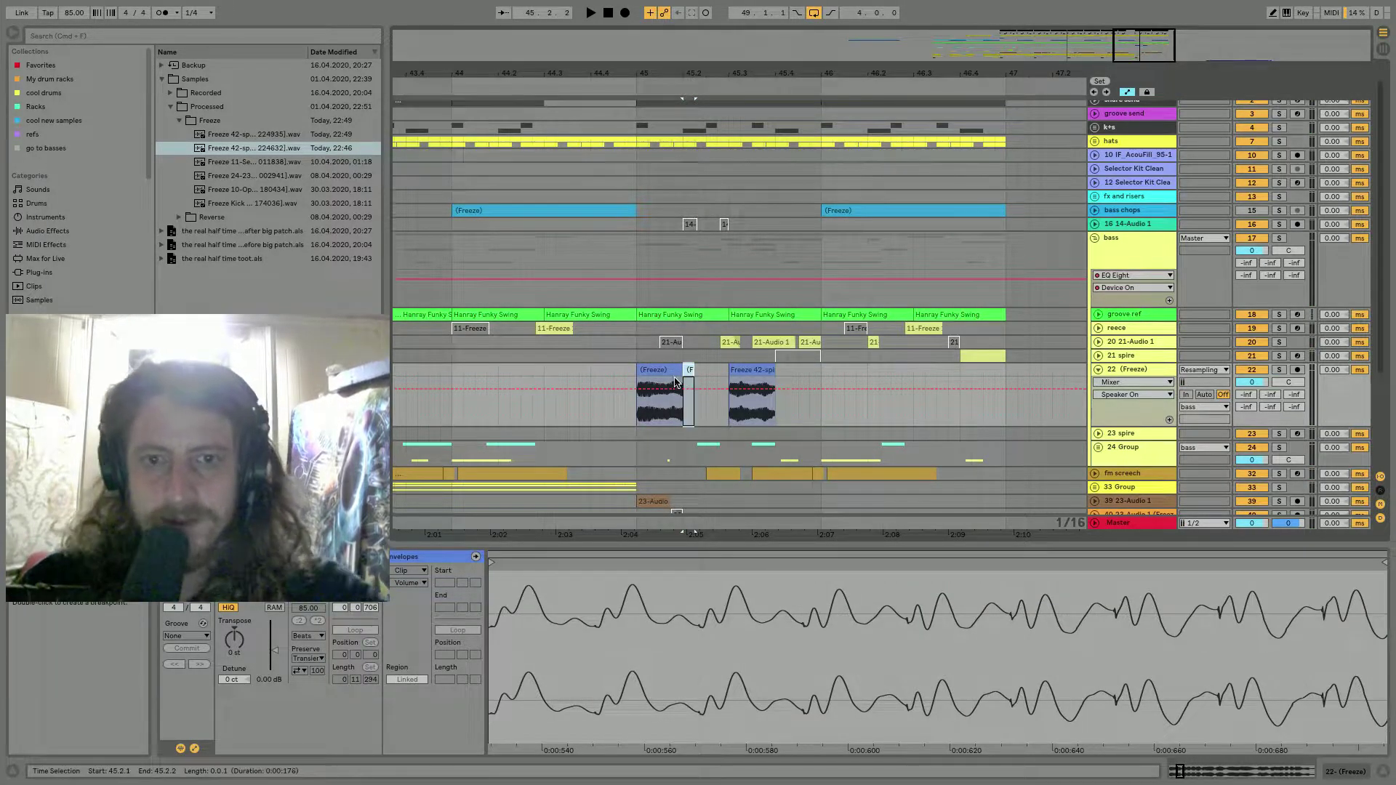
key("space")
key("space")
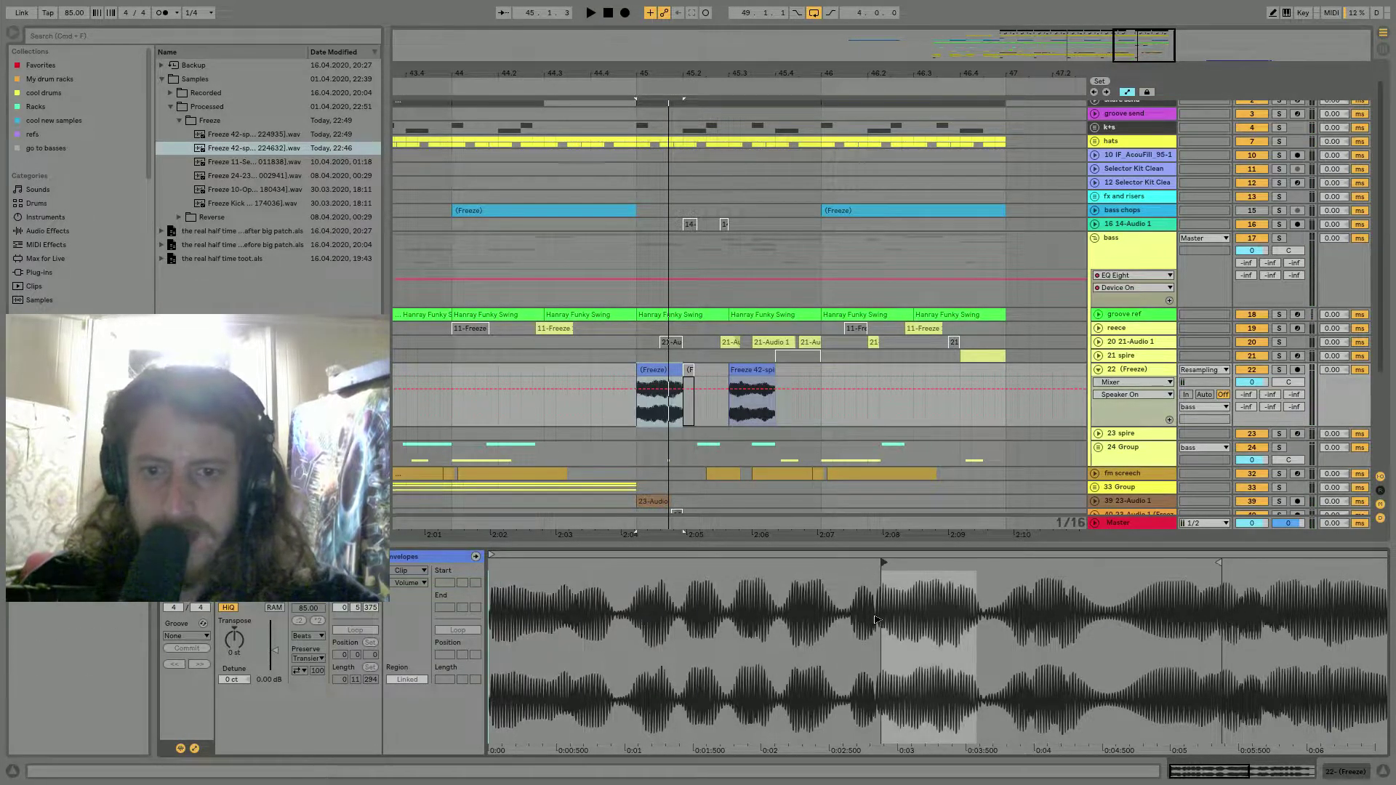
Try several later start points in the first Freeze clip's sample, playing back each one.
key("space")
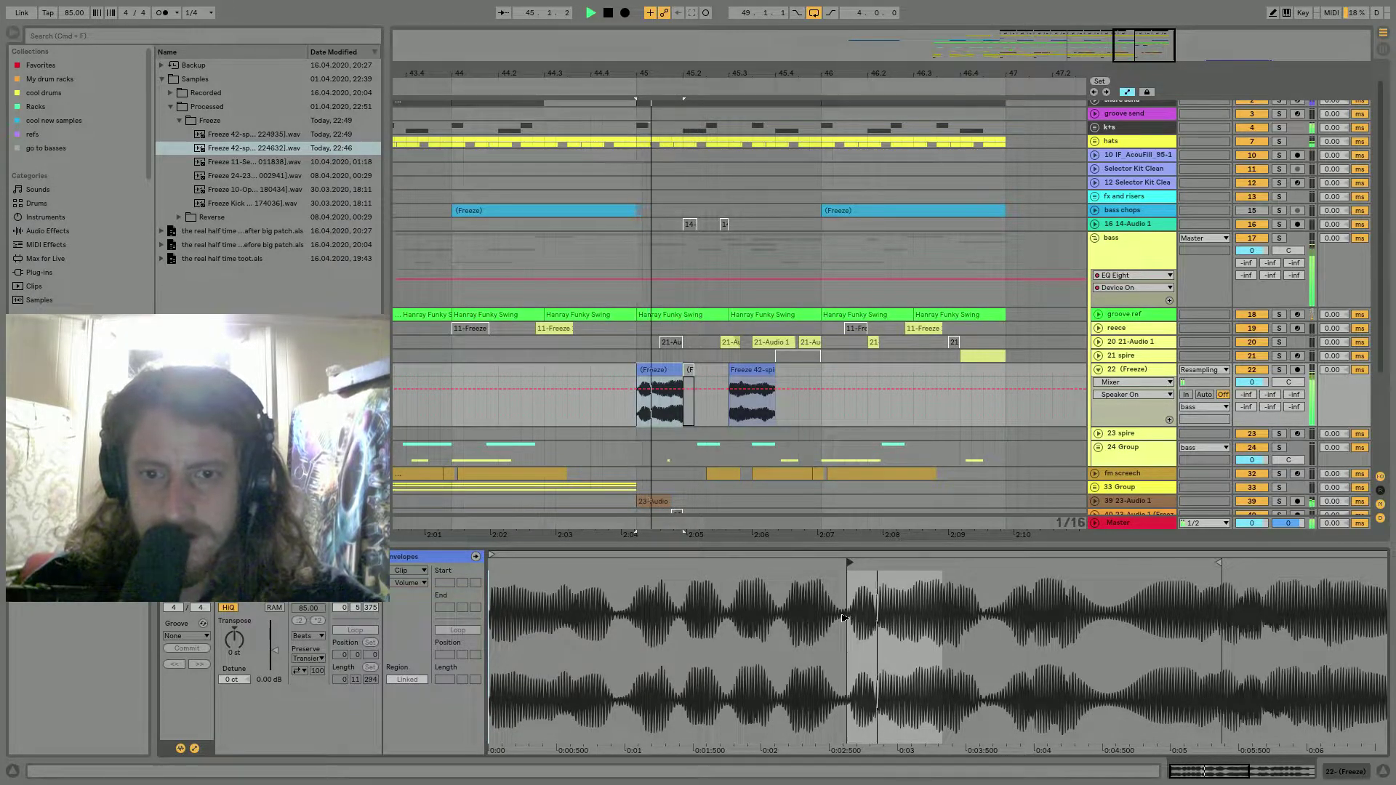
key("space")
key("space")
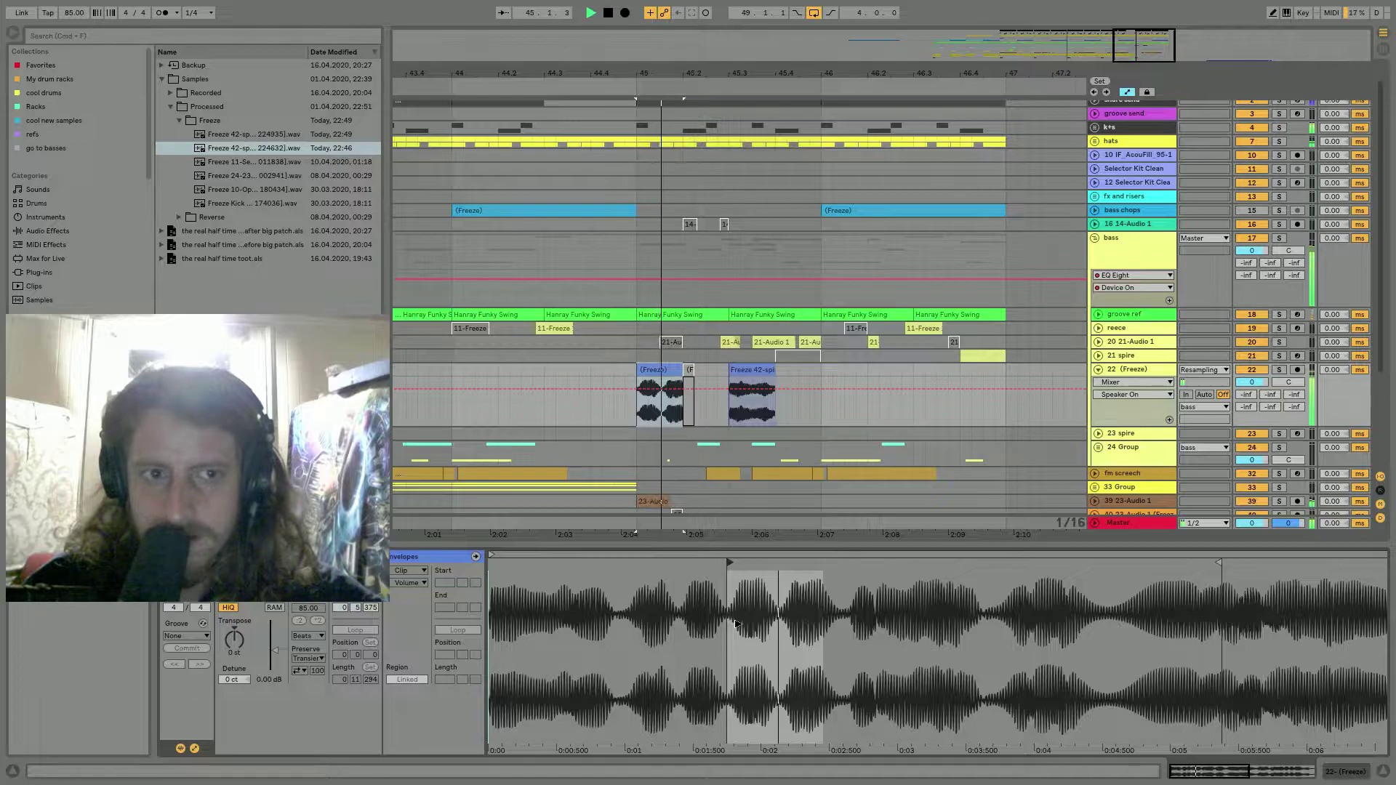
left_click_drag(1107, 648, 1139, 644)
key("space")
key("space")
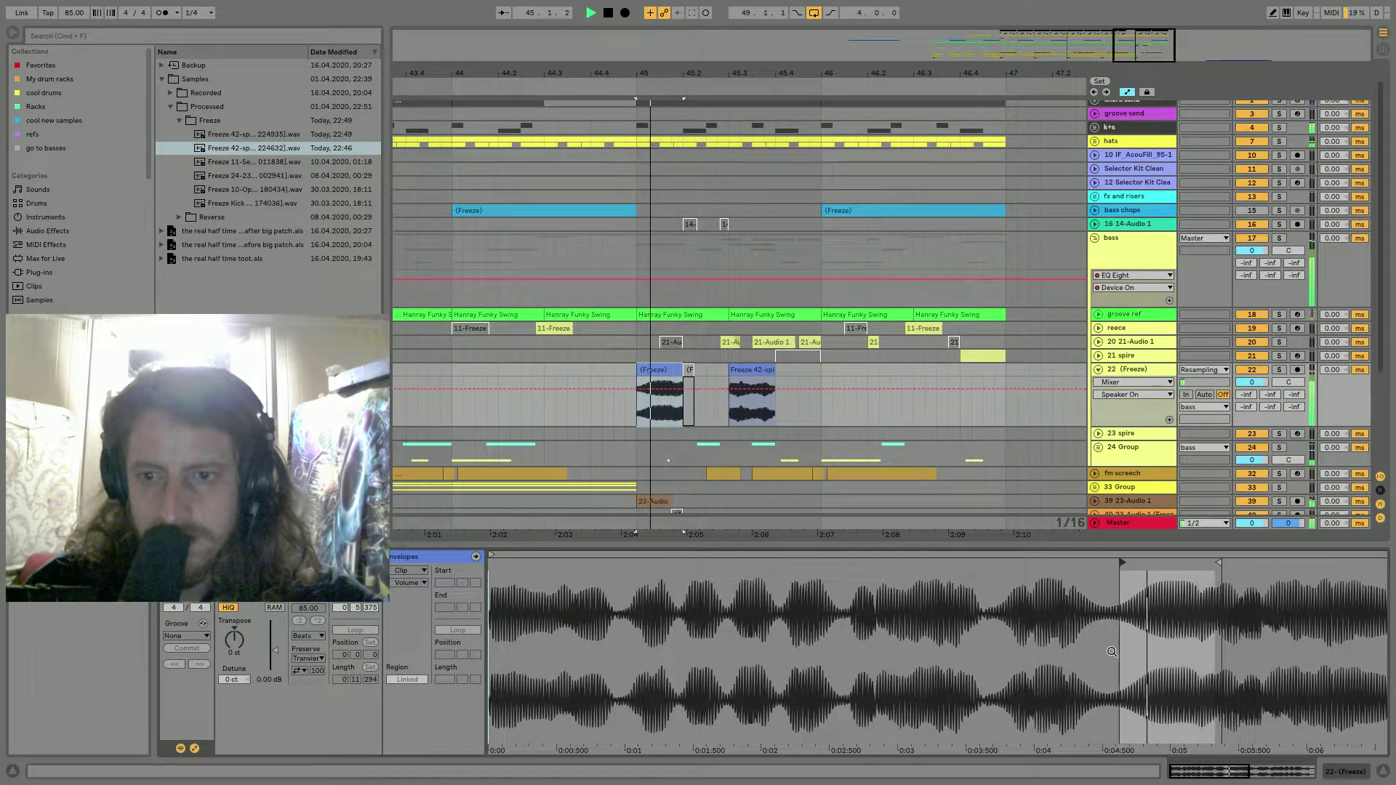
Extend the first Freeze clip's end point to 0:06.500 and move its start point back to the beginning of the sample.
left_click_drag(1219, 563, 1371, 563)
key("space")
key("space")
mouse_move(1122, 563)
left_mouse_down()
mouse_move(1237, 564)
mouse_move(628, 585)
mouse_move(507, 561)
left_mouse_up()
key("space")
key("space")
key("space")
key("space")
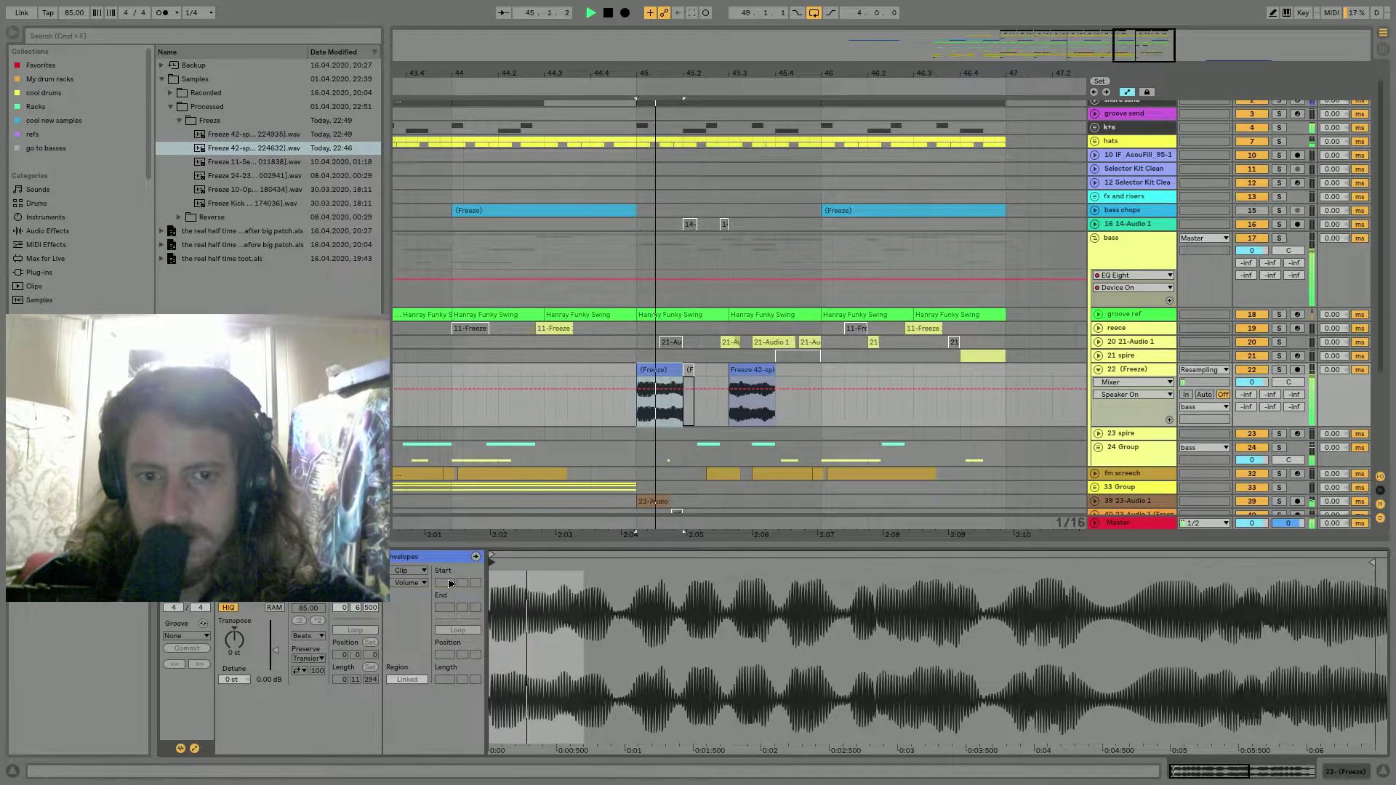
key("space")
key("space")
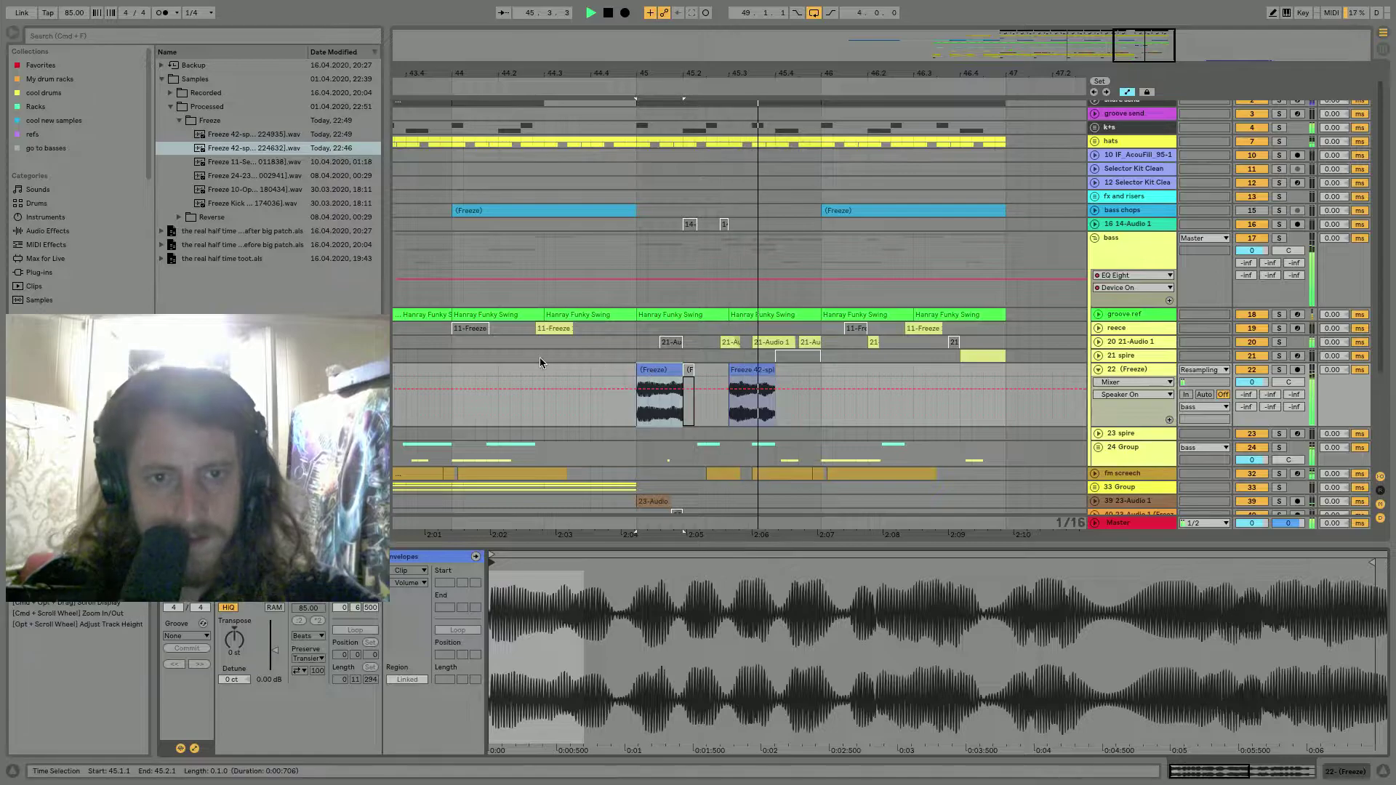
Play the arrangement from bar 44 to hear the Freeze clips on track 22 in context.
left_click(456, 369)
key("space")
key("space")
mouse_move(606, 78)
left_mouse_down()
mouse_move(579, 76)
mouse_move(625, 98)
left_mouse_up()
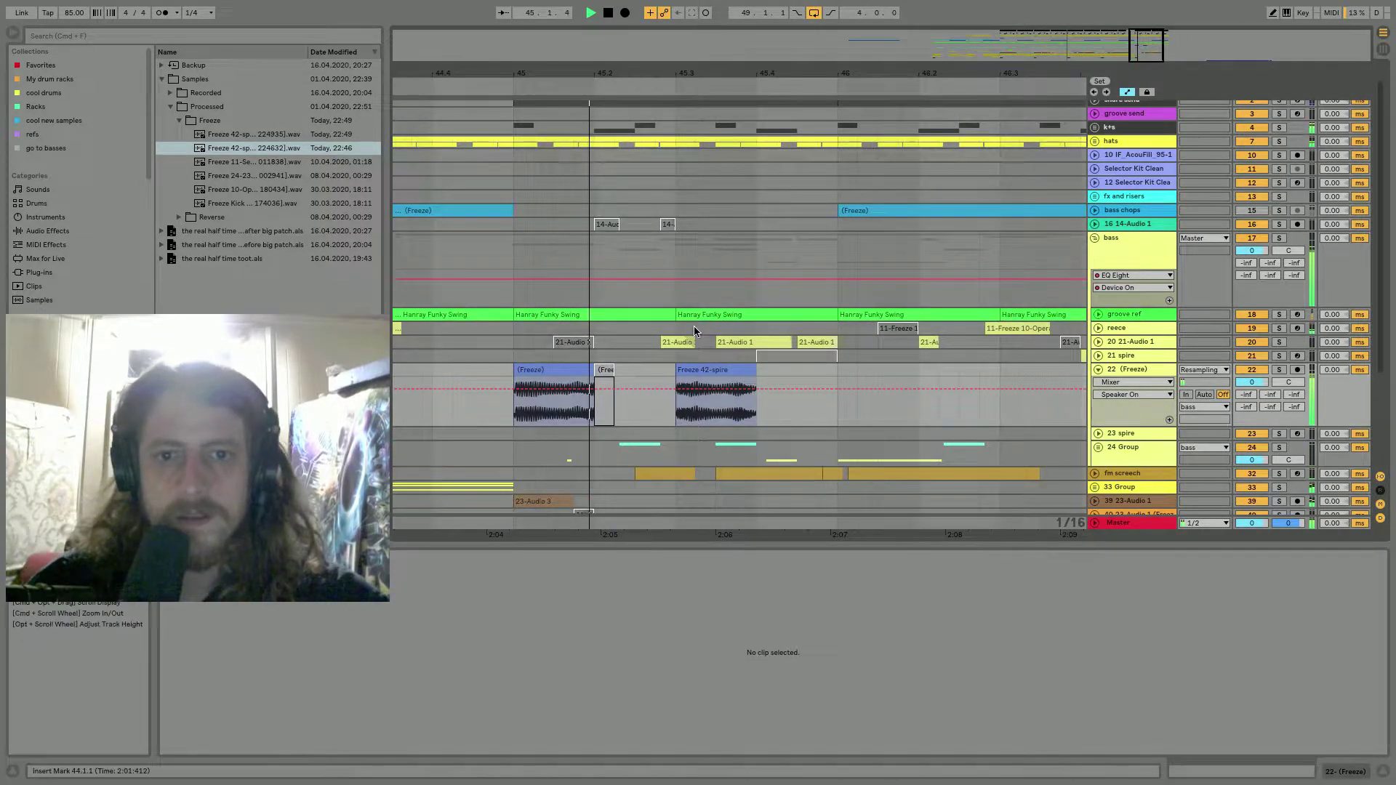
key("space")
Try the Freeze 42-spire clip at 45.2.3 and play from the first Freeze clip.
left_click_drag(704, 373, 673, 378)
left_click(561, 371)
key("space")
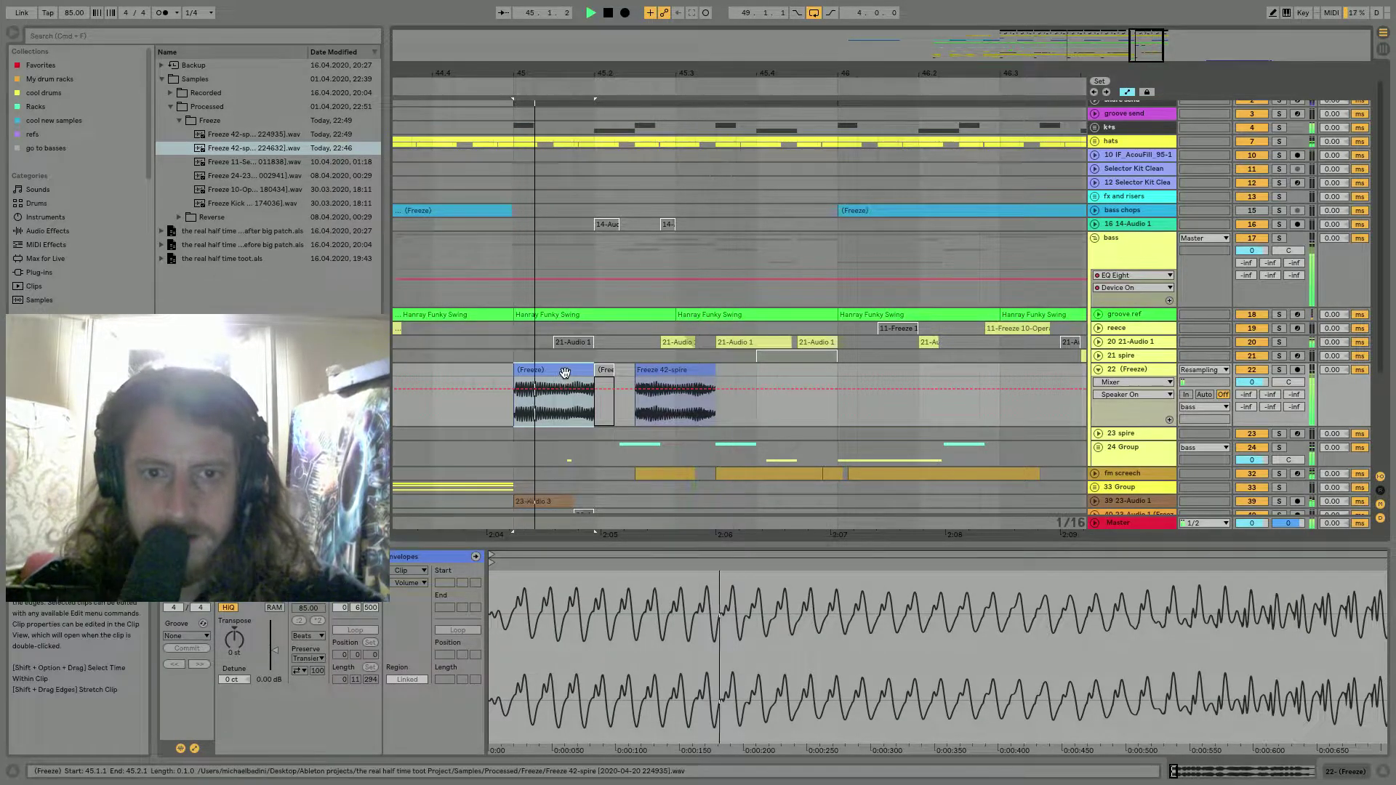
Try the Freeze 42-spire clip at 45.2.4 and play the section again.
left_click_drag(638, 371, 658, 370)
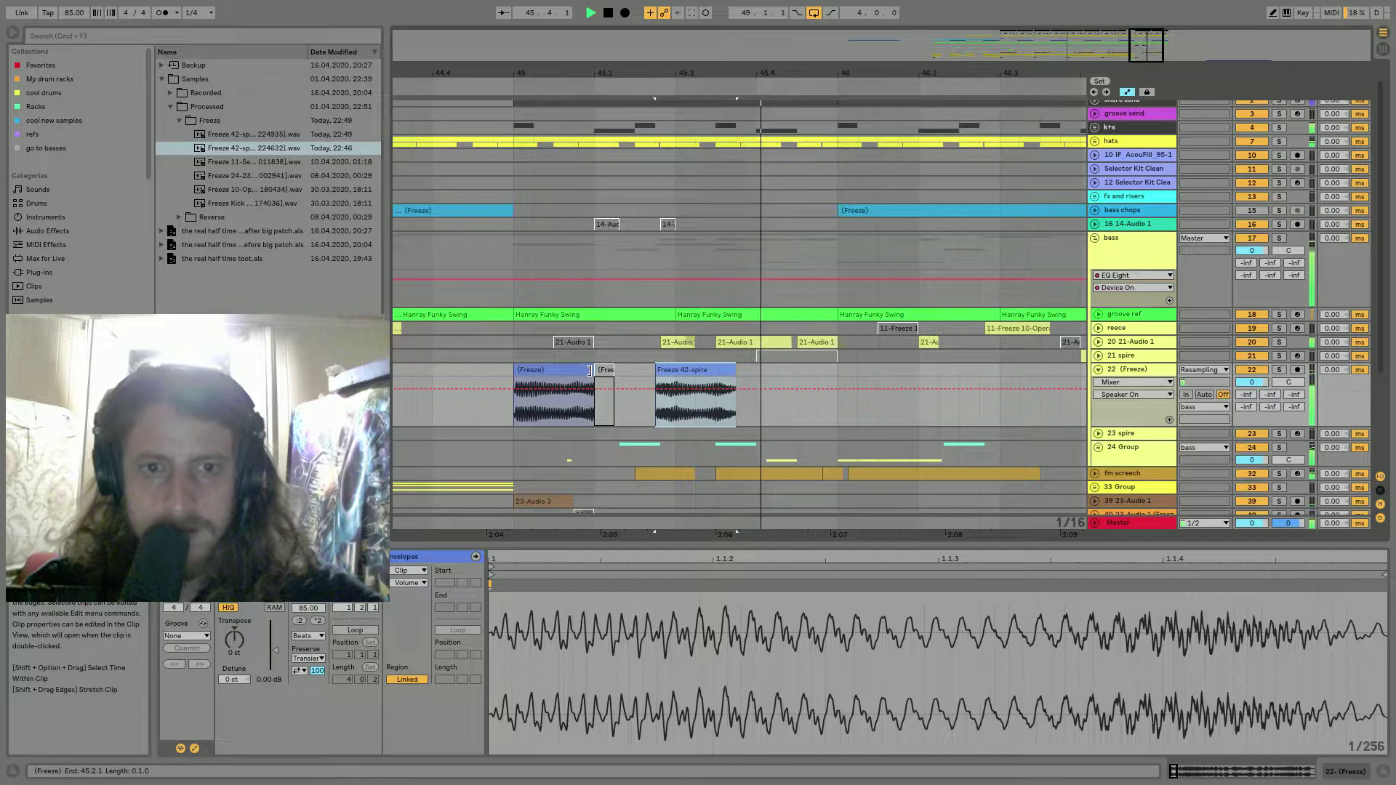
left_click(558, 370)
key("space")
key("space")
Unfold the groove ref track and move the Freeze 42-spire clip to 45.3.
left_click(1100, 315)
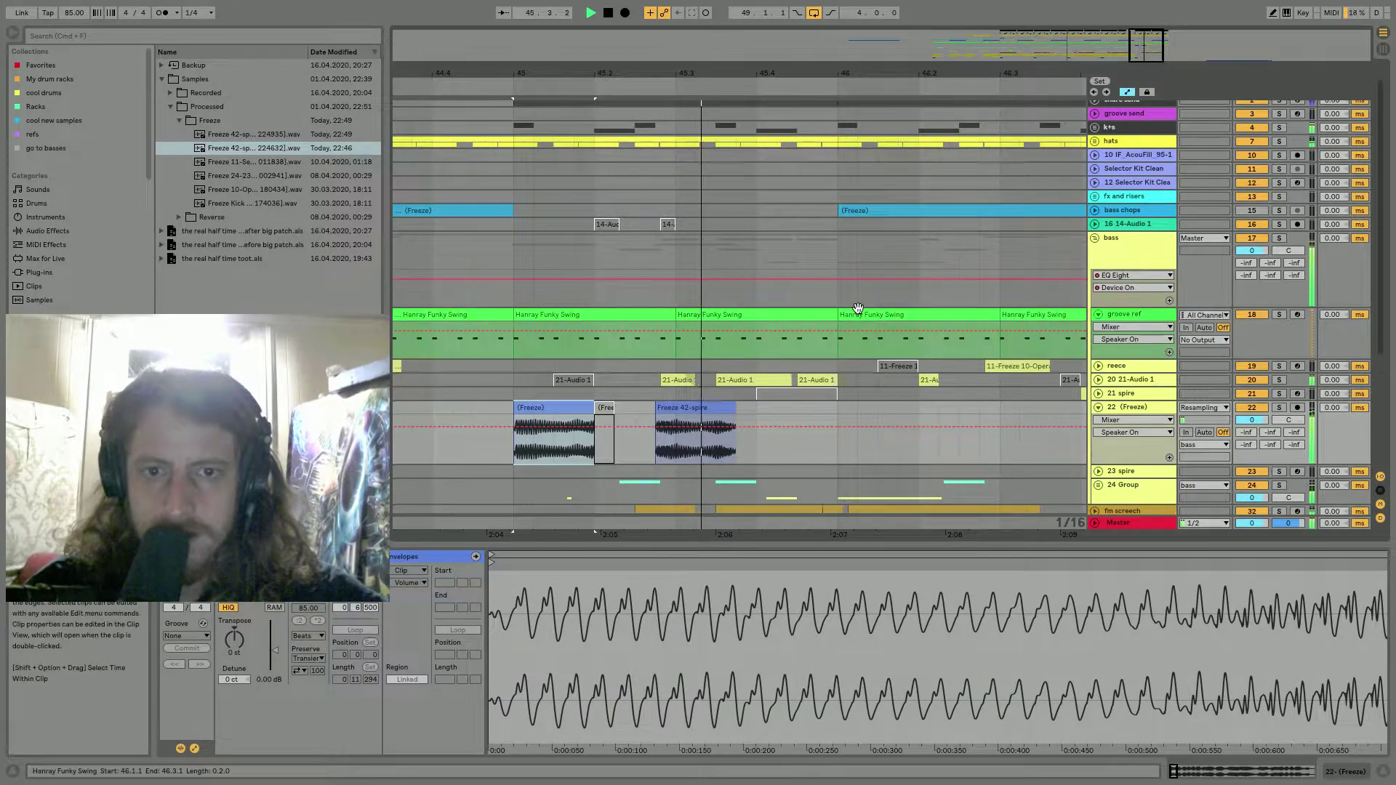
scroll(800, 269, "down", 4)
left_click_drag(622, 72, 684, 217)
left_click_drag(716, 304, 727, 303)
left_click_drag(726, 303, 766, 306)
Play the section from bar 44 and again from the first Freeze clip at bar 45.
left_click_drag(798, 77, 788, 43)
left_click(659, 307)
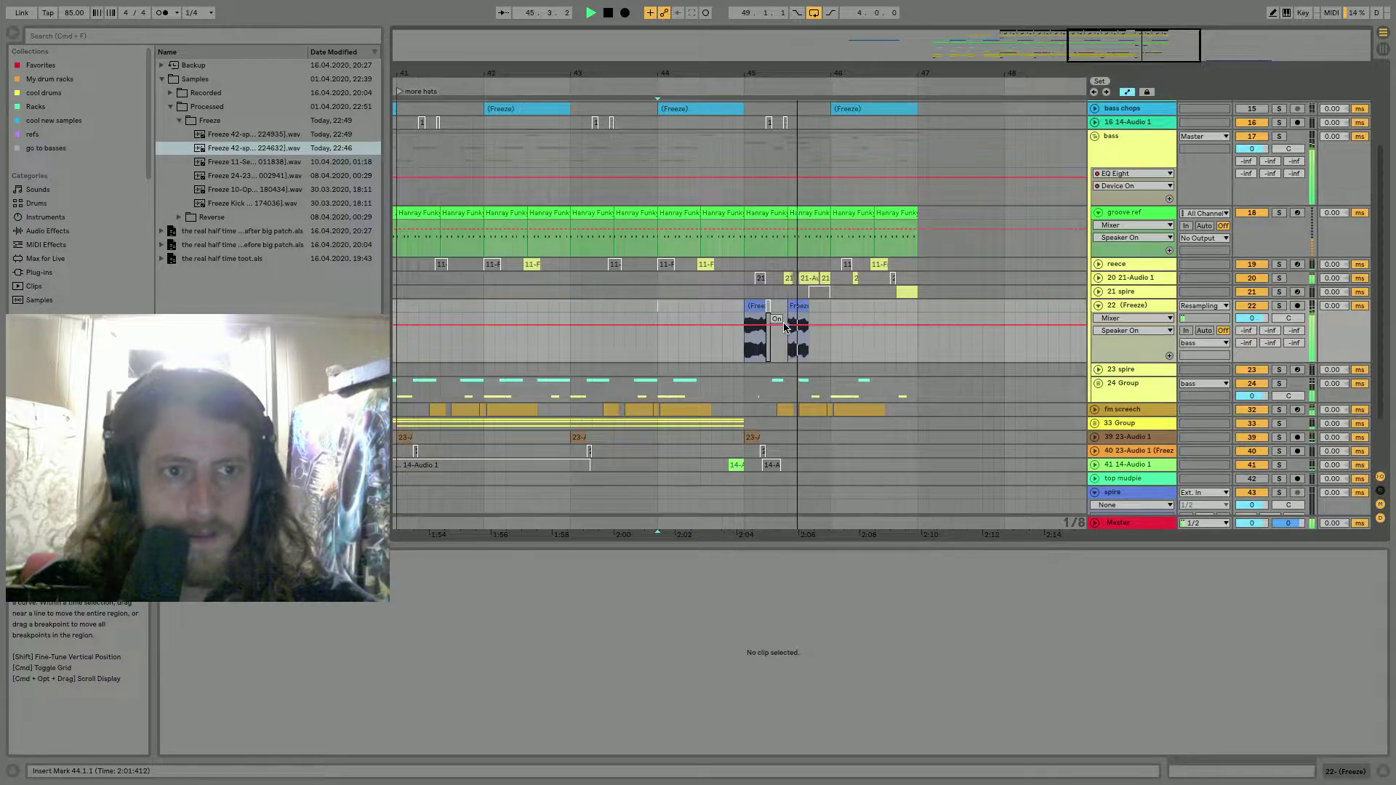
left_click(756, 306)
key("space")
key("space")
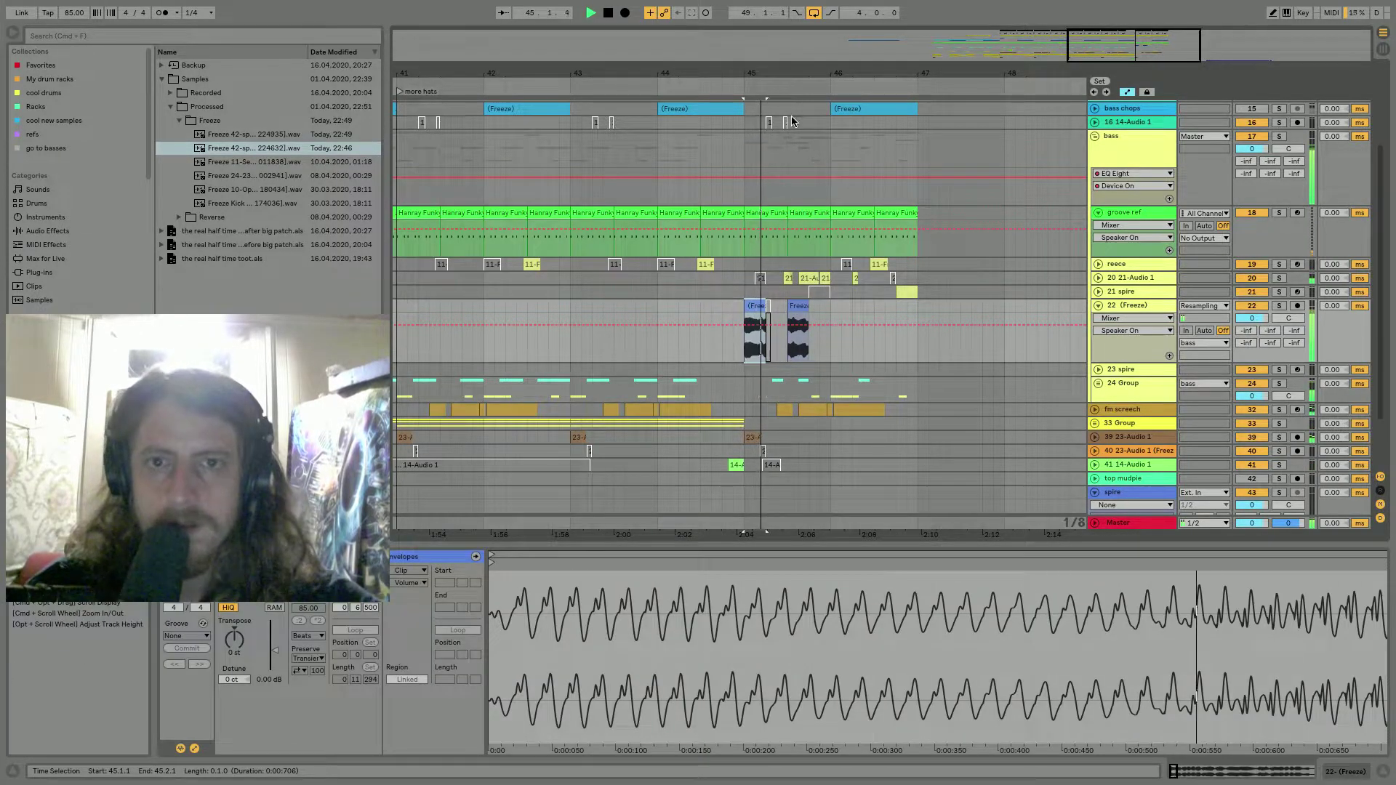
Play the arrangement from bar 40 to hear the Freeze clips in wider context.
left_click_drag(769, 66, 768, 29)
key("space")
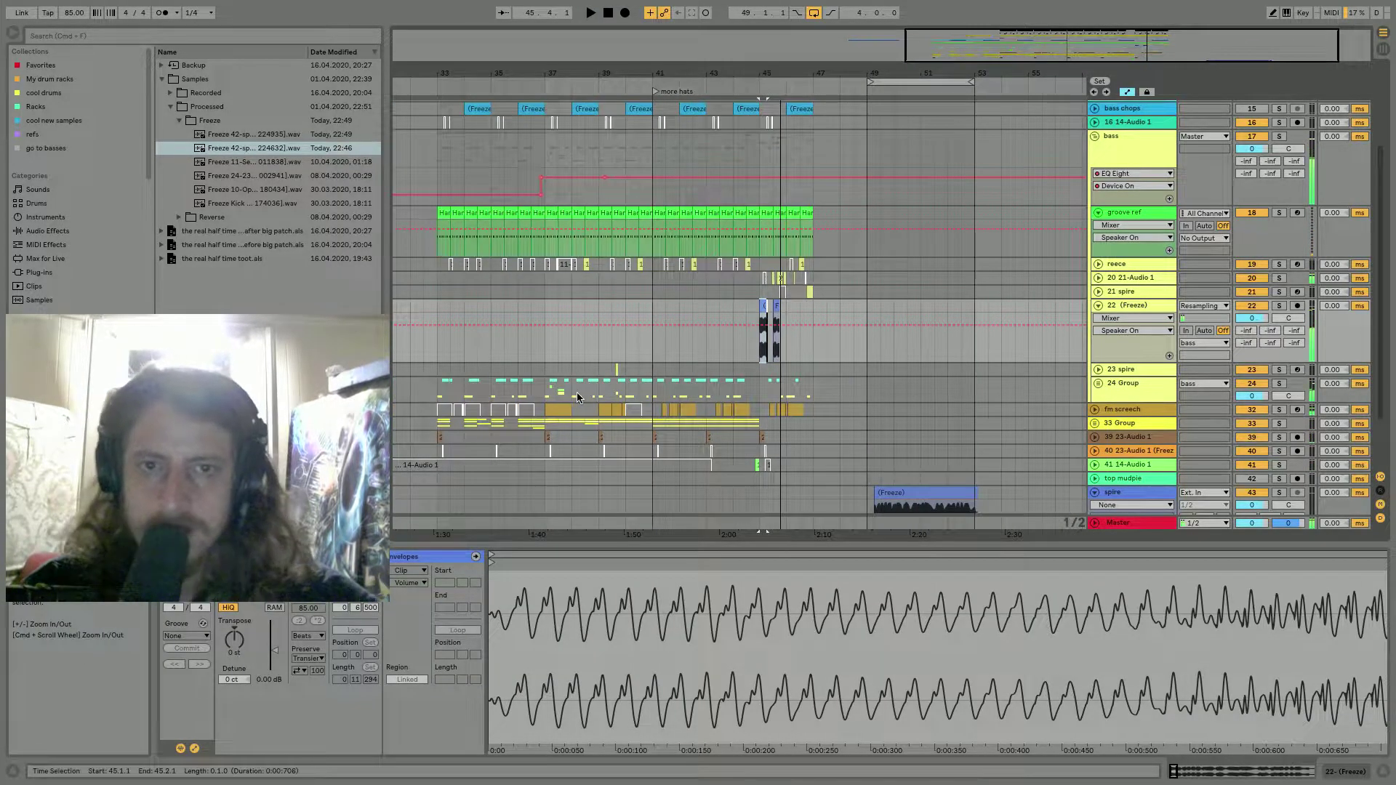
left_click(624, 294)
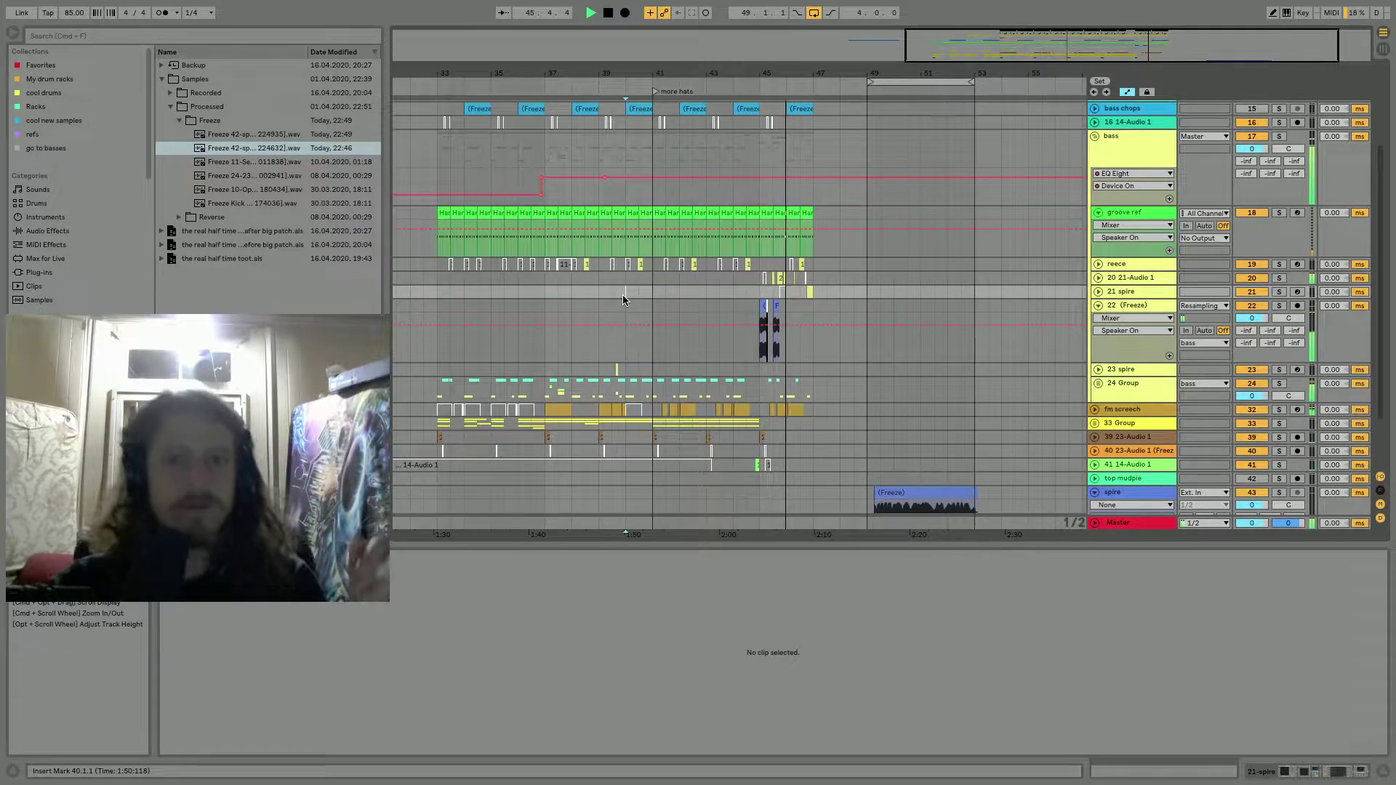
key("space")
Try a much later start point in the Freeze 42-spire clip's sample, then move the start marker back to the beginning.
left_click_drag(773, 73, 776, 74)
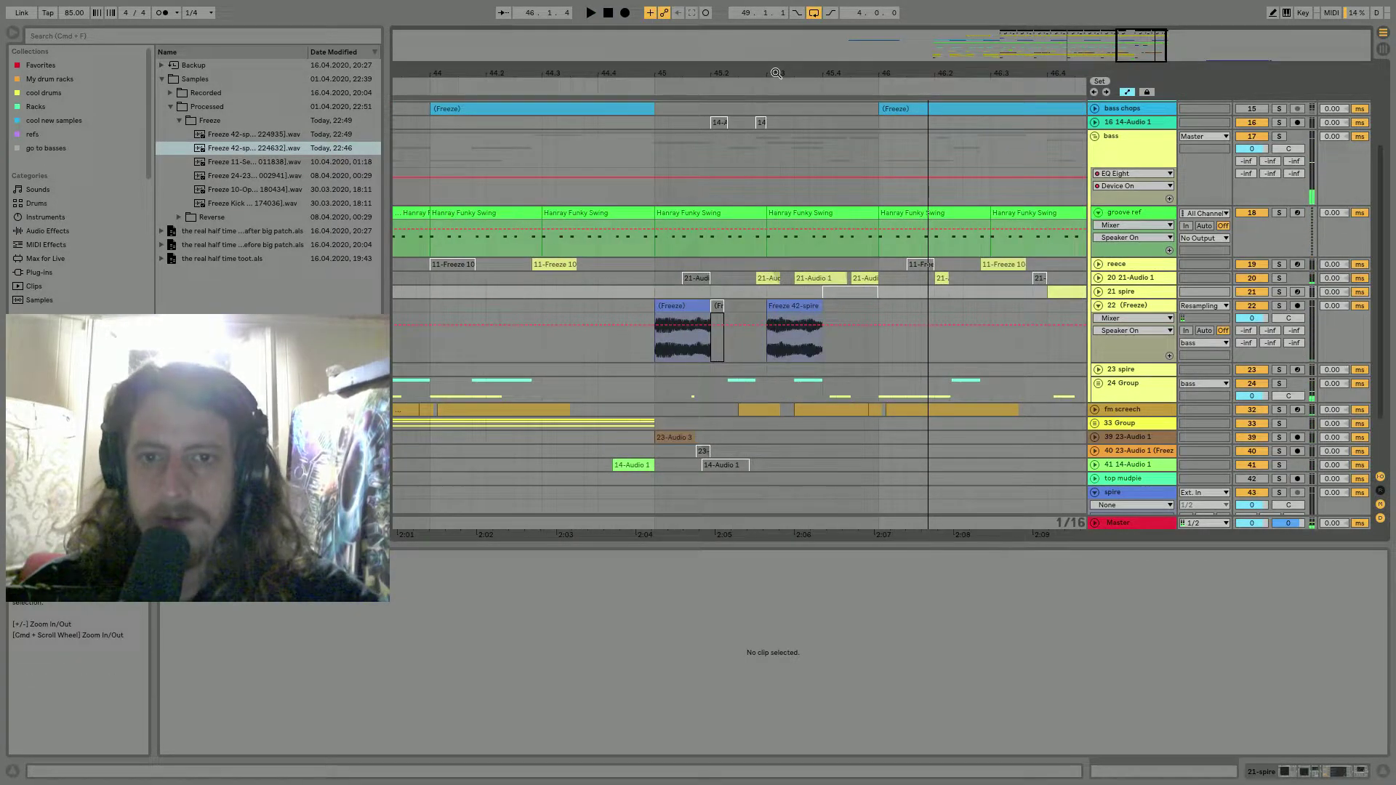
left_click(793, 305)
left_click_drag(511, 560, 1027, 574)
left_click_drag(492, 574, 1271, 607)
key("space")
key("space")
mouse_move(1275, 560)
left_mouse_down()
mouse_move(1081, 558)
mouse_move(1181, 576)
mouse_move(492, 576)
left_mouse_up()
key("space")
left_click(1097, 569)
key("space")
key("space")
Move the Freeze 42-spire clip to 45.2.3 and play the section from the first Freeze clip.
left_click(626, 341)
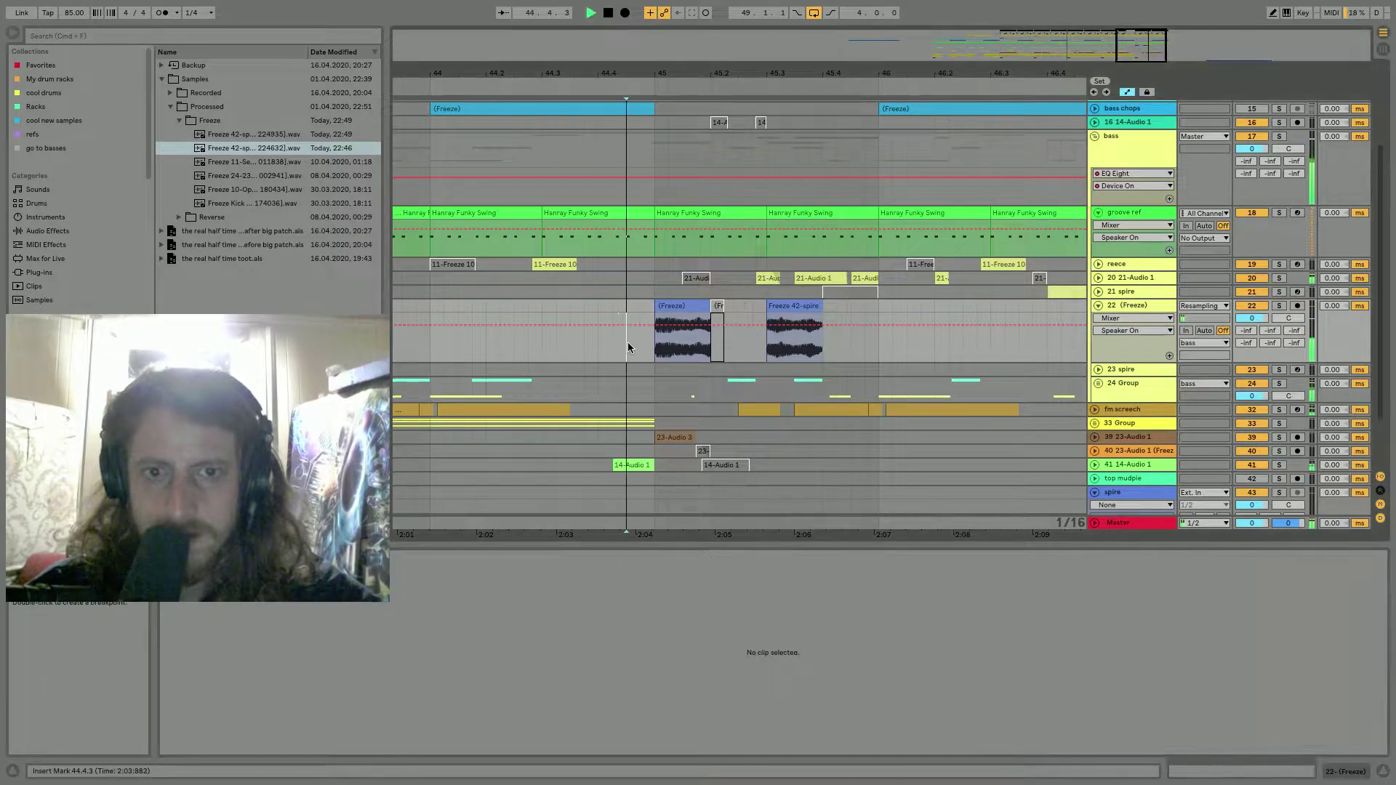
left_click(681, 306)
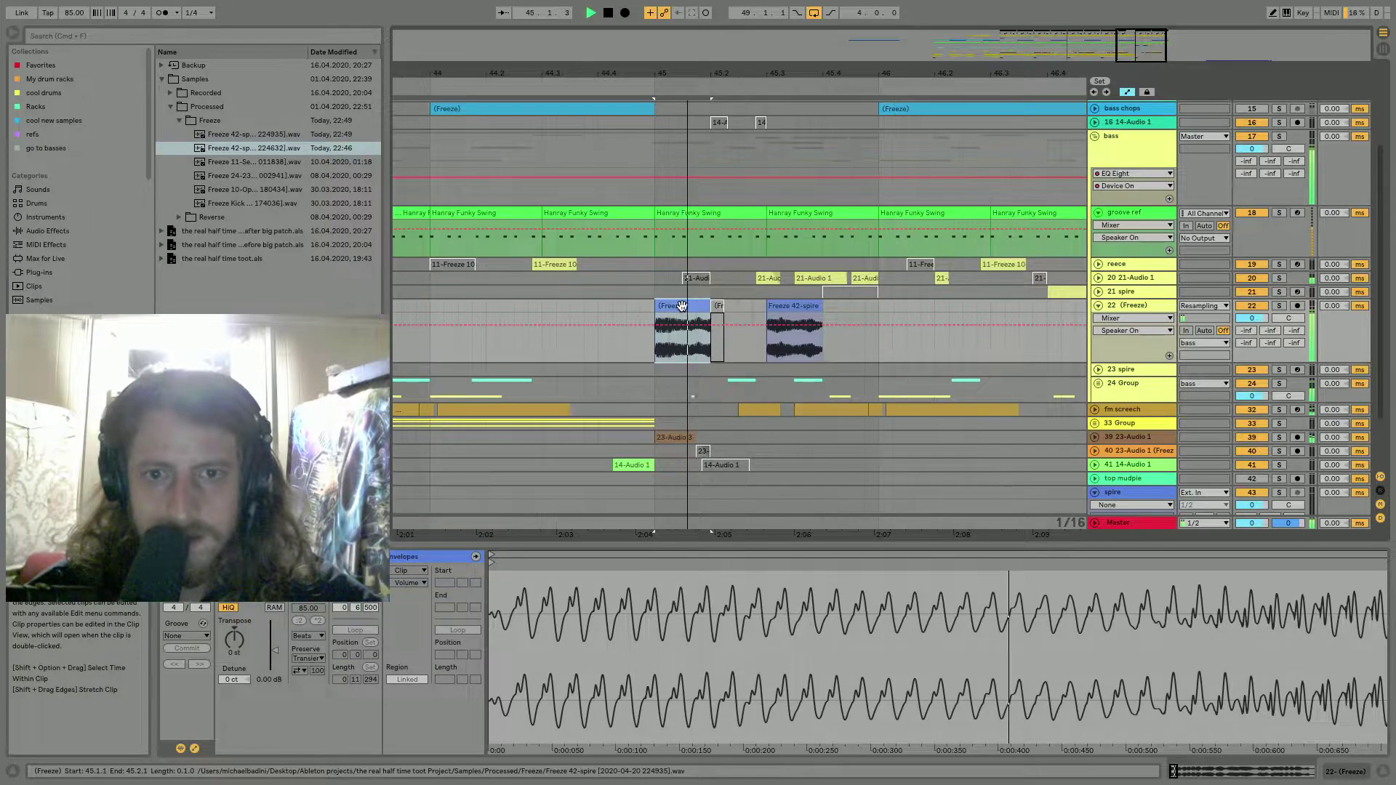
mouse_move(780, 305)
left_mouse_down()
mouse_move(738, 306)
mouse_move(761, 305)
left_mouse_up()
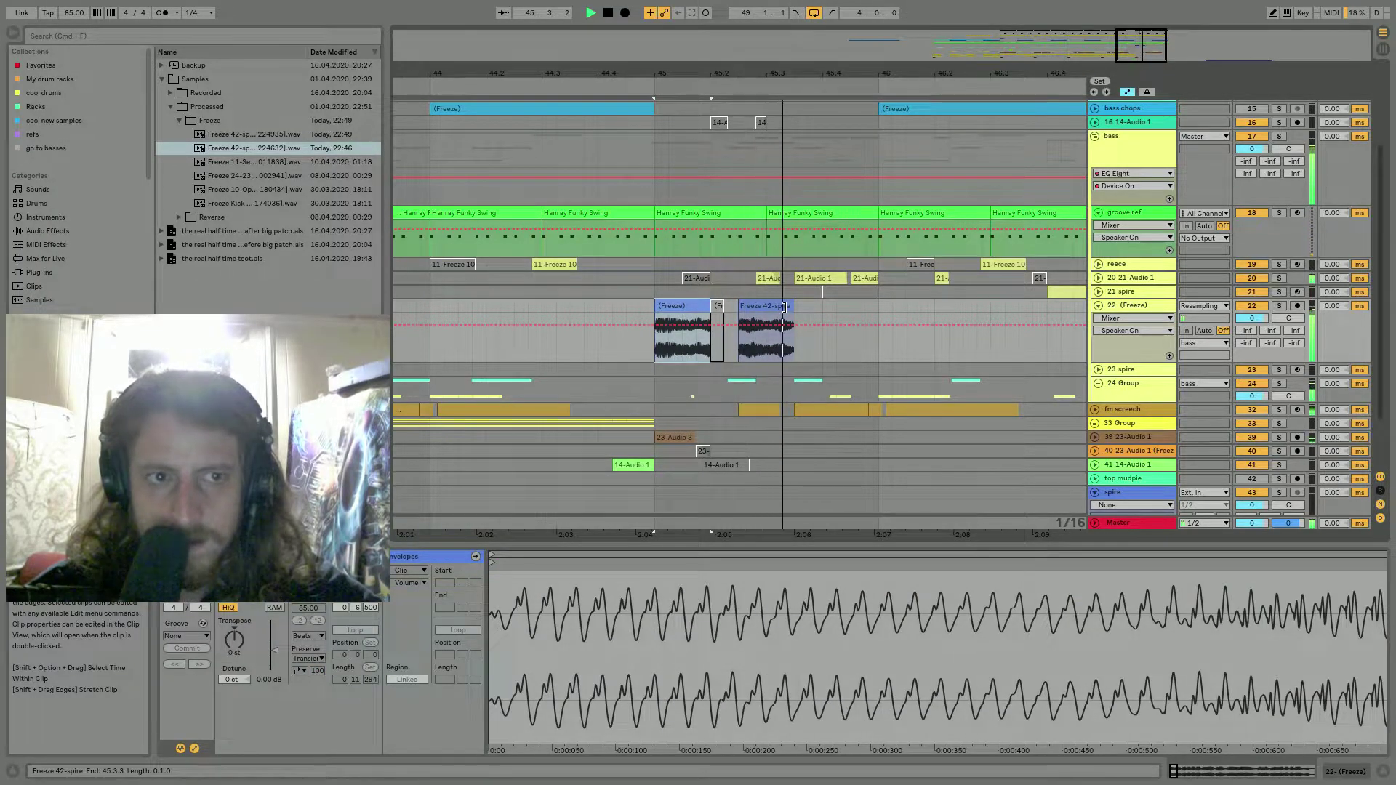
key("space")
key("space")
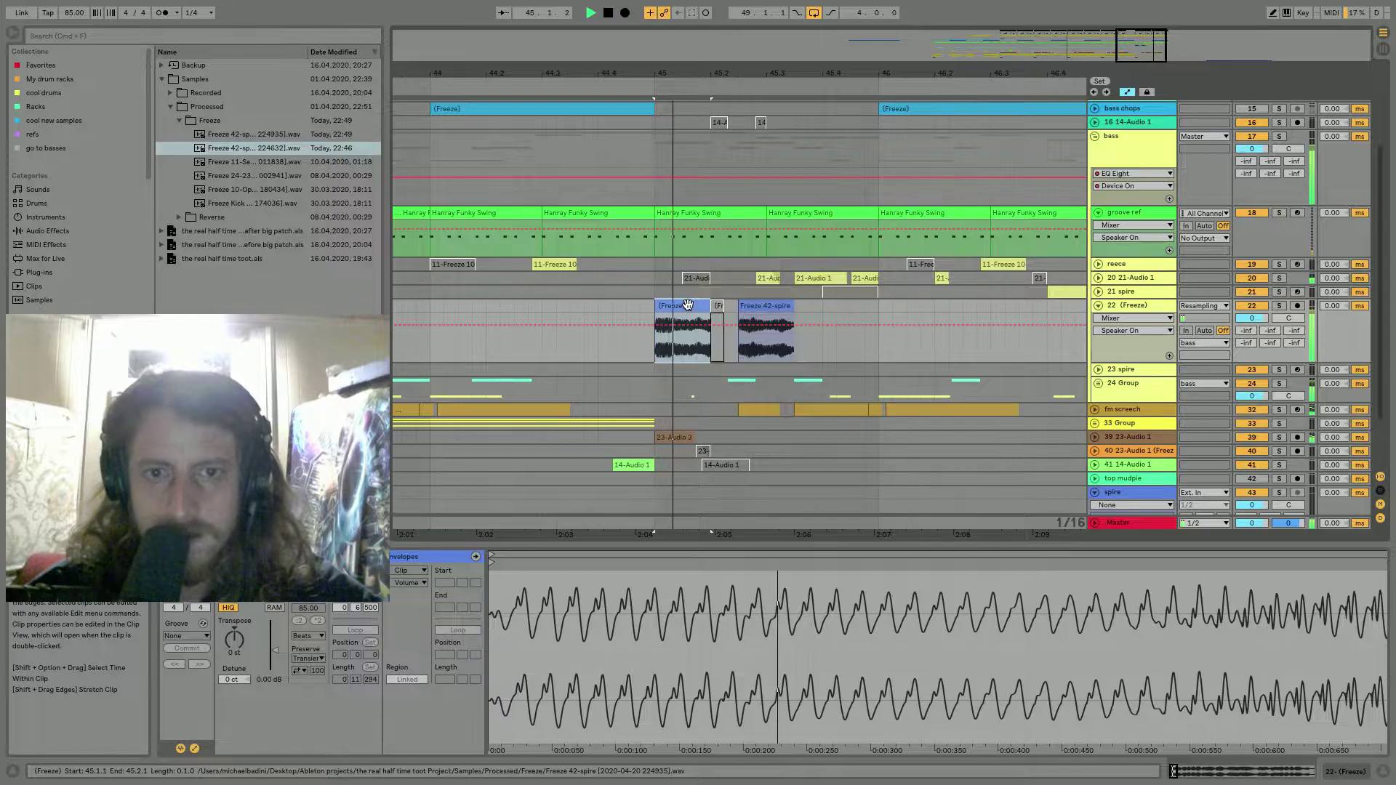
Move the first Freeze clip onto a new audio track inserted below track 22, and solo that track.
key("space")
left_click(1280, 306)
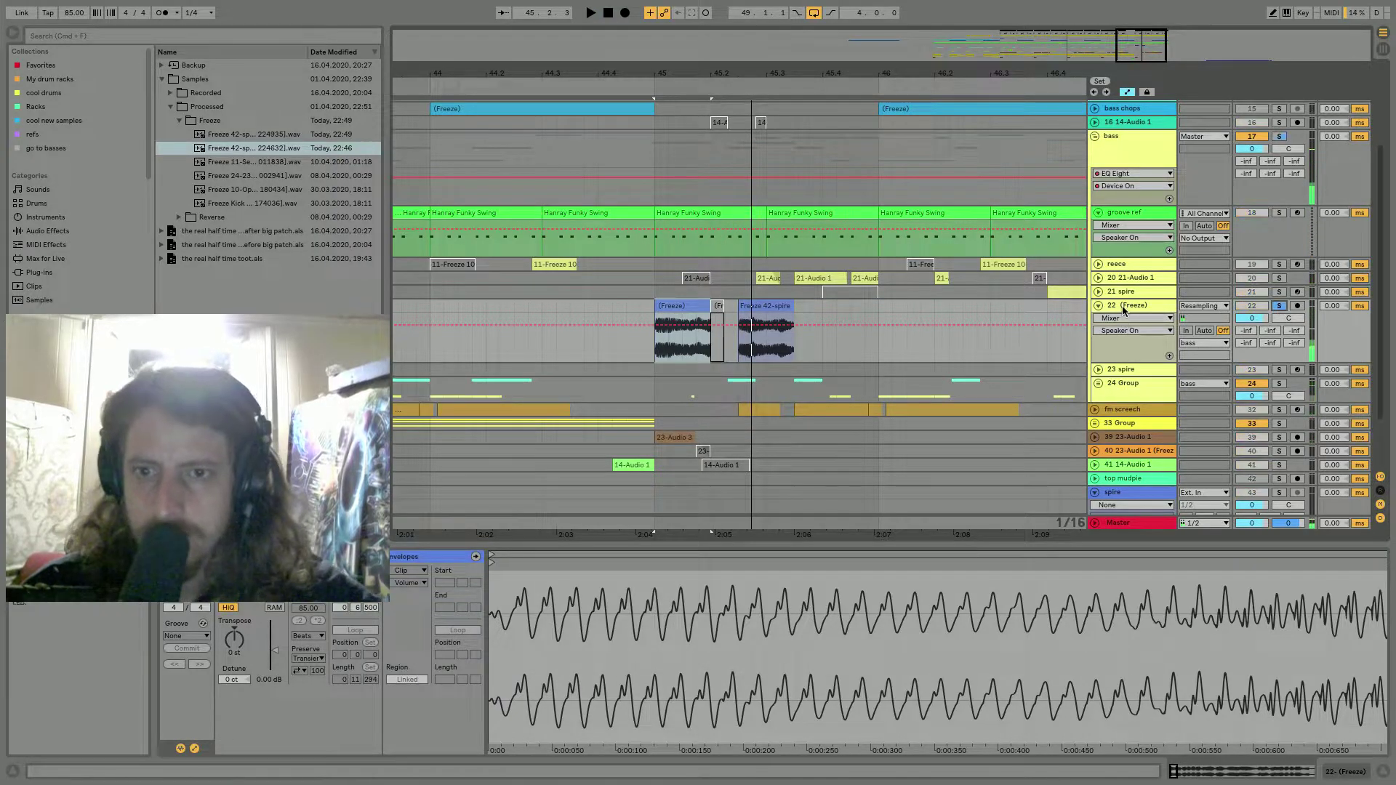
right_click(1122, 305)
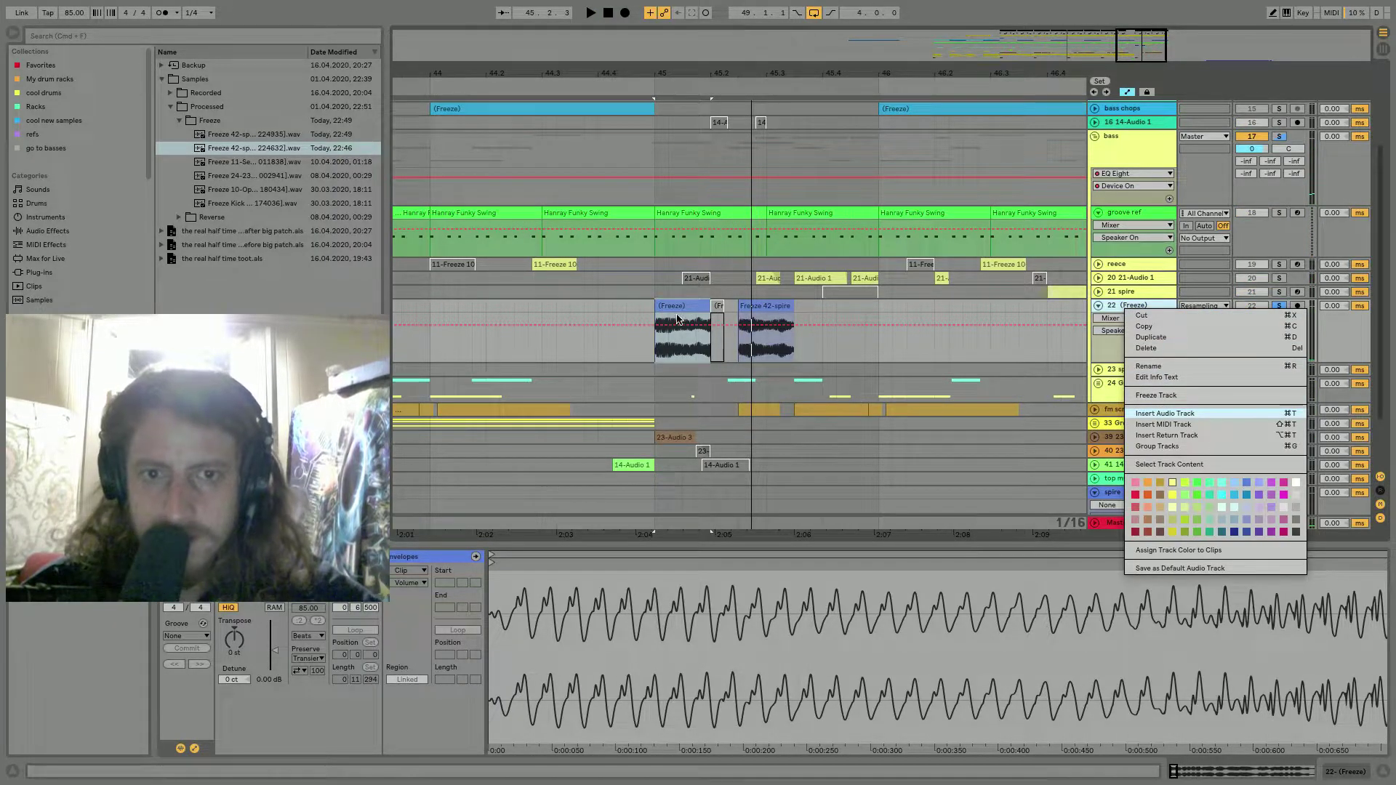
left_click(1165, 413)
left_click_drag(680, 306, 700, 407)
left_click(1278, 371)
Add an Overdrive to track 23 and set its filter to 3.58 kHz with a bandwidth of 3.86.
left_click(44, 230)
scroll(312, 280, "down", 5)
left_click_drag(196, 195, 689, 399)
key("space")
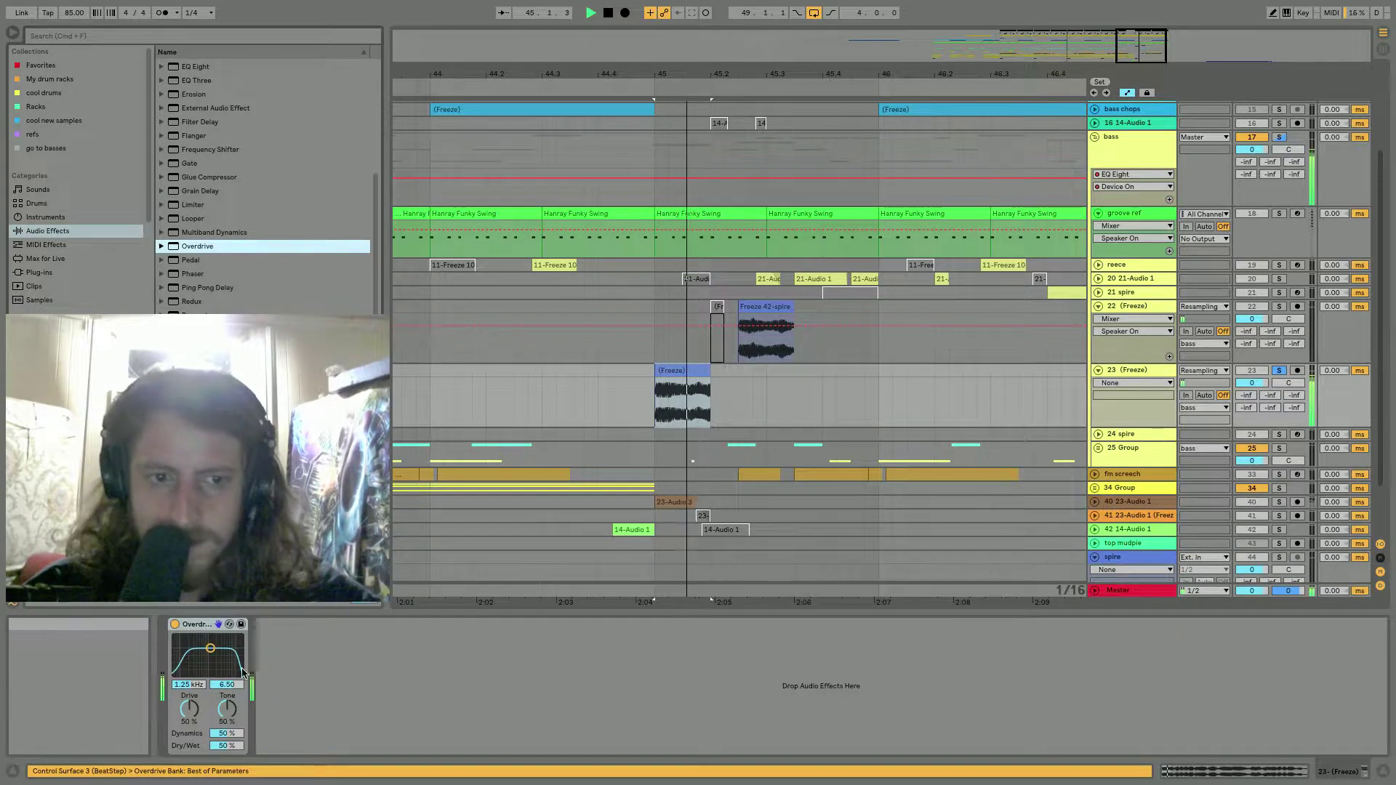
left_click_drag(209, 663, 221, 659)
key("space")
key("space")
key("space")
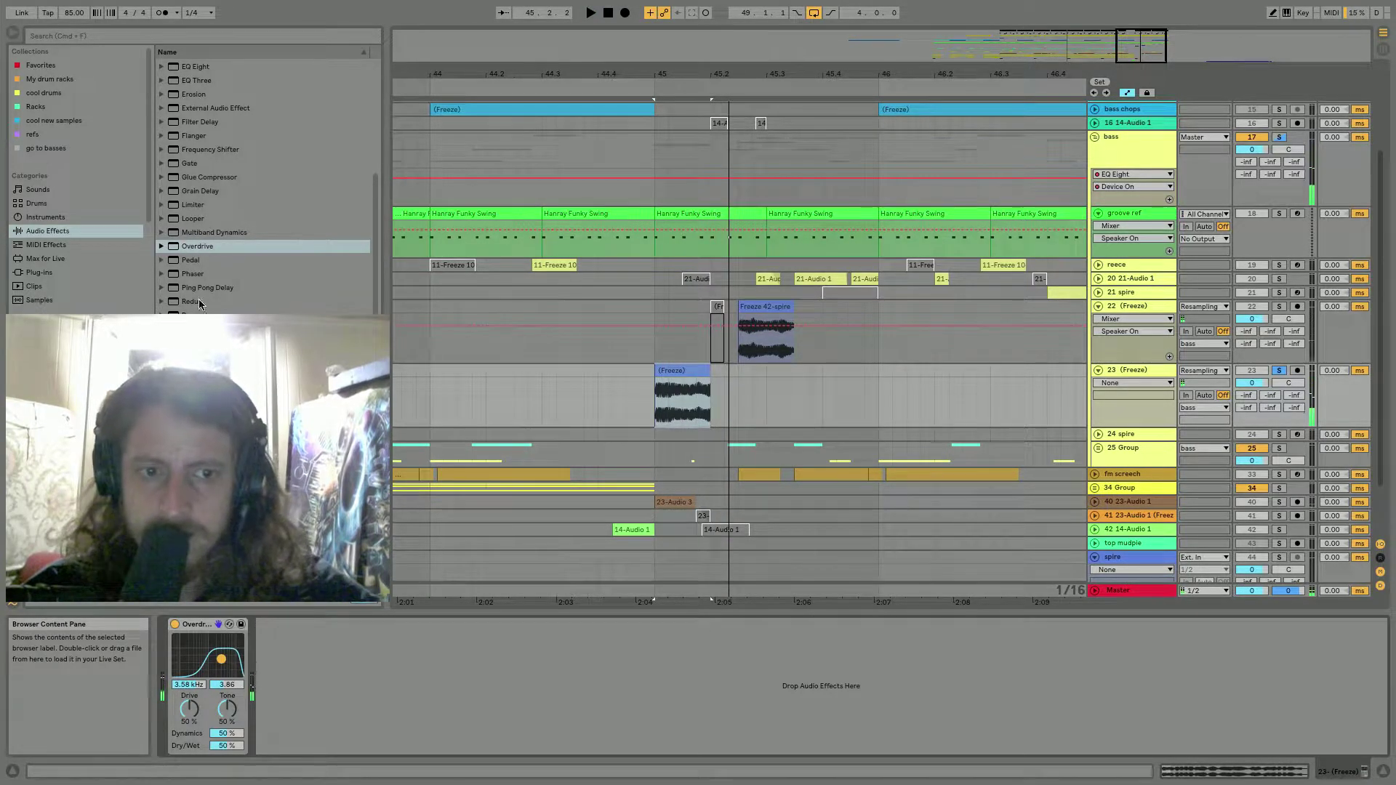
Set the Overdrive's Dynamics to 0% and play back the result.
left_click_drag(226, 734, 226, 772)
key("space")
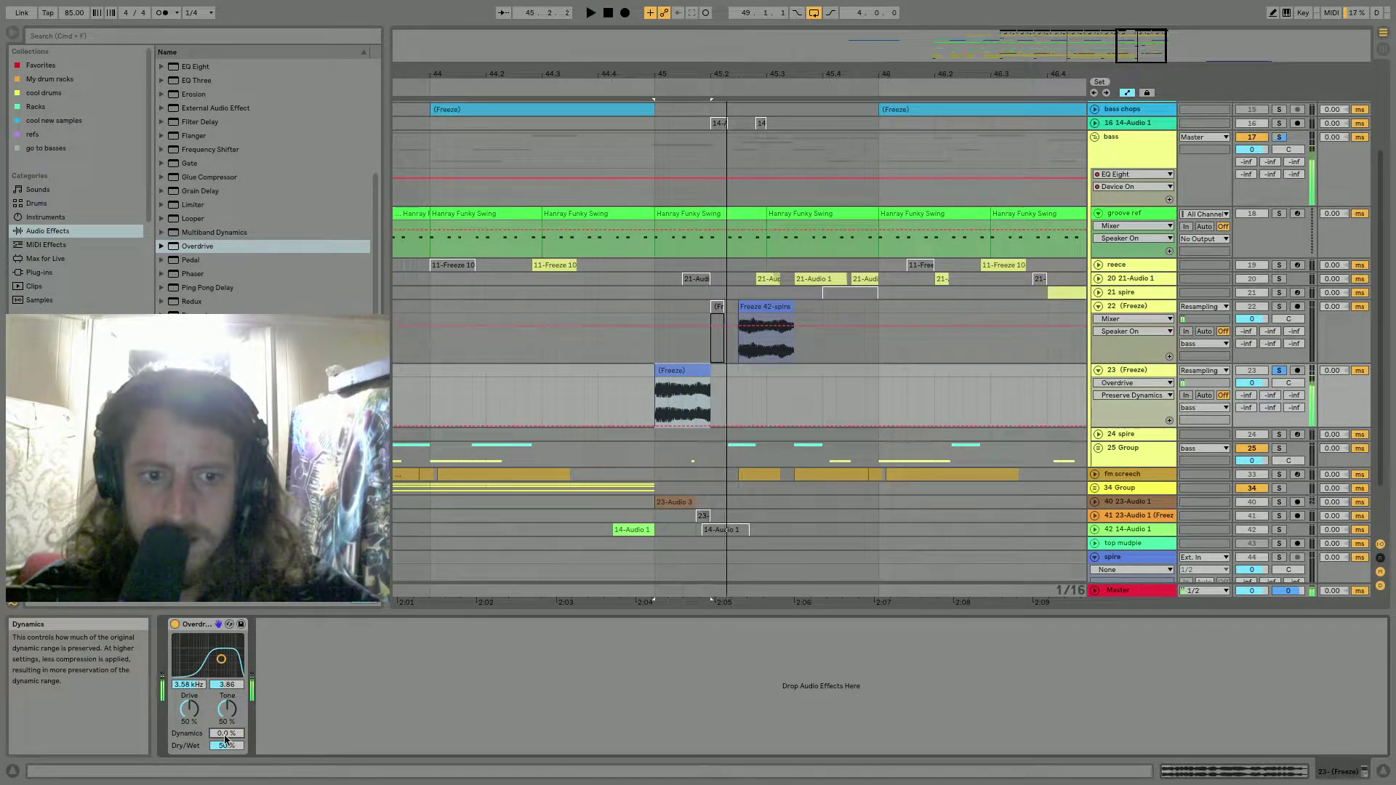
key("space")
key("space")
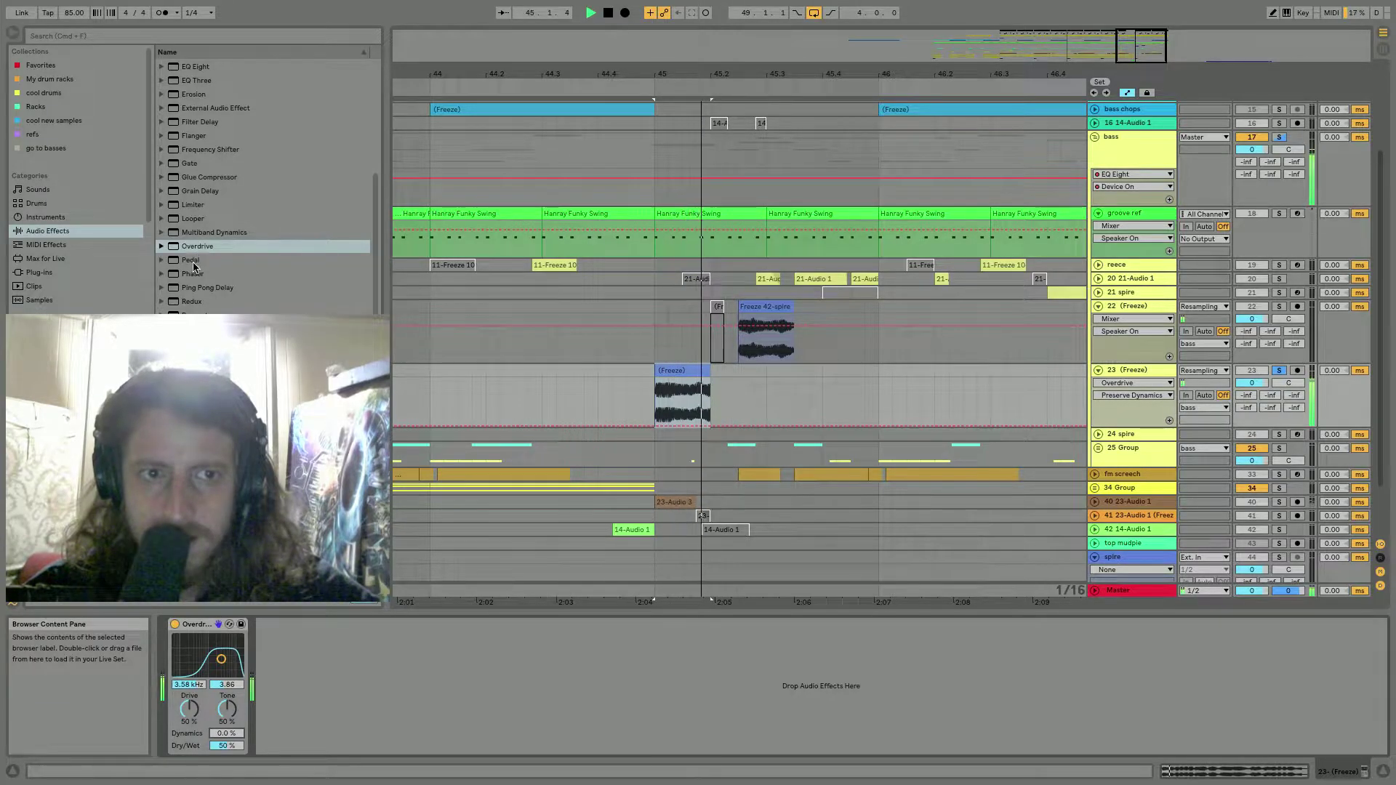
Add the OTT preset of Multiband Dynamics after the Overdrive and set its Amount to 26%.
left_click(162, 233)
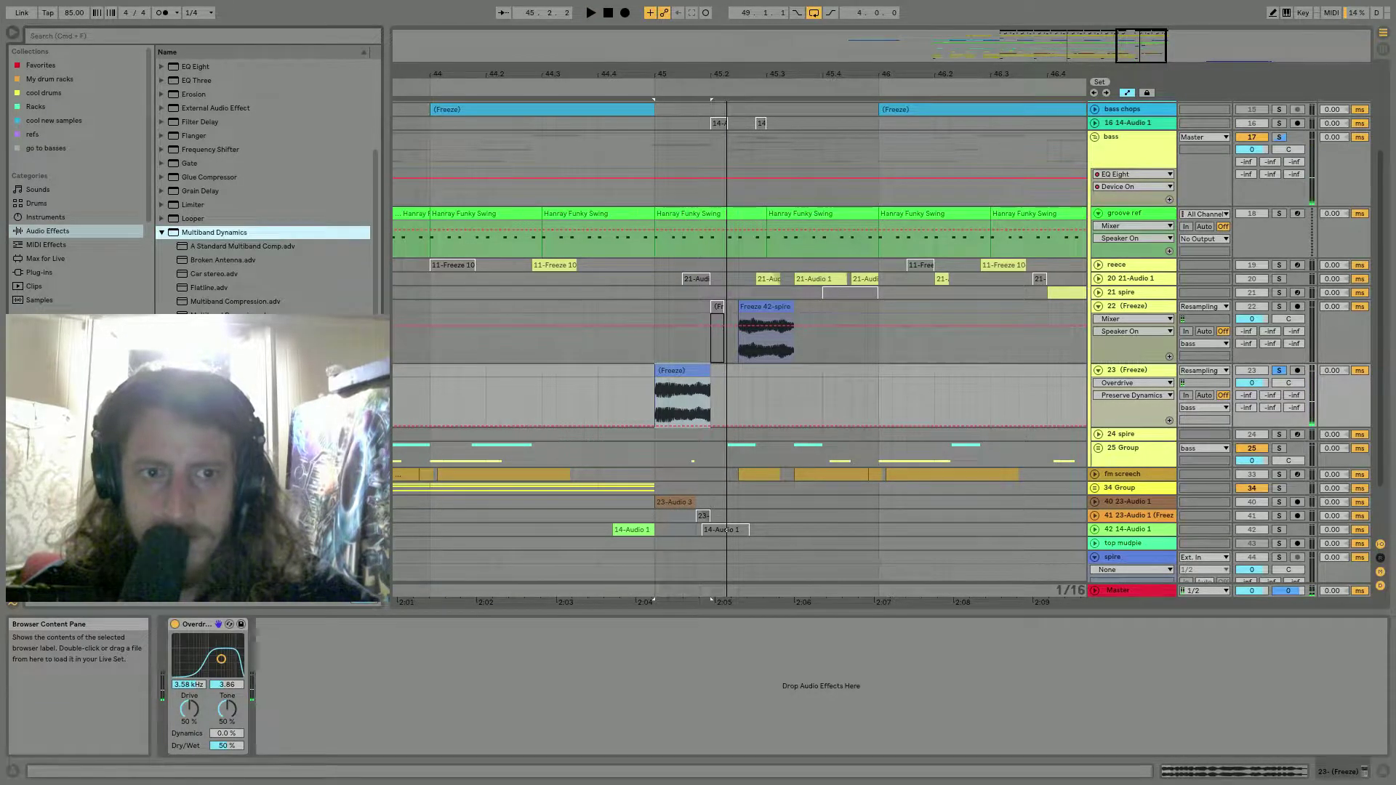
left_click(373, 658)
left_click_drag(407, 677, 407, 677)
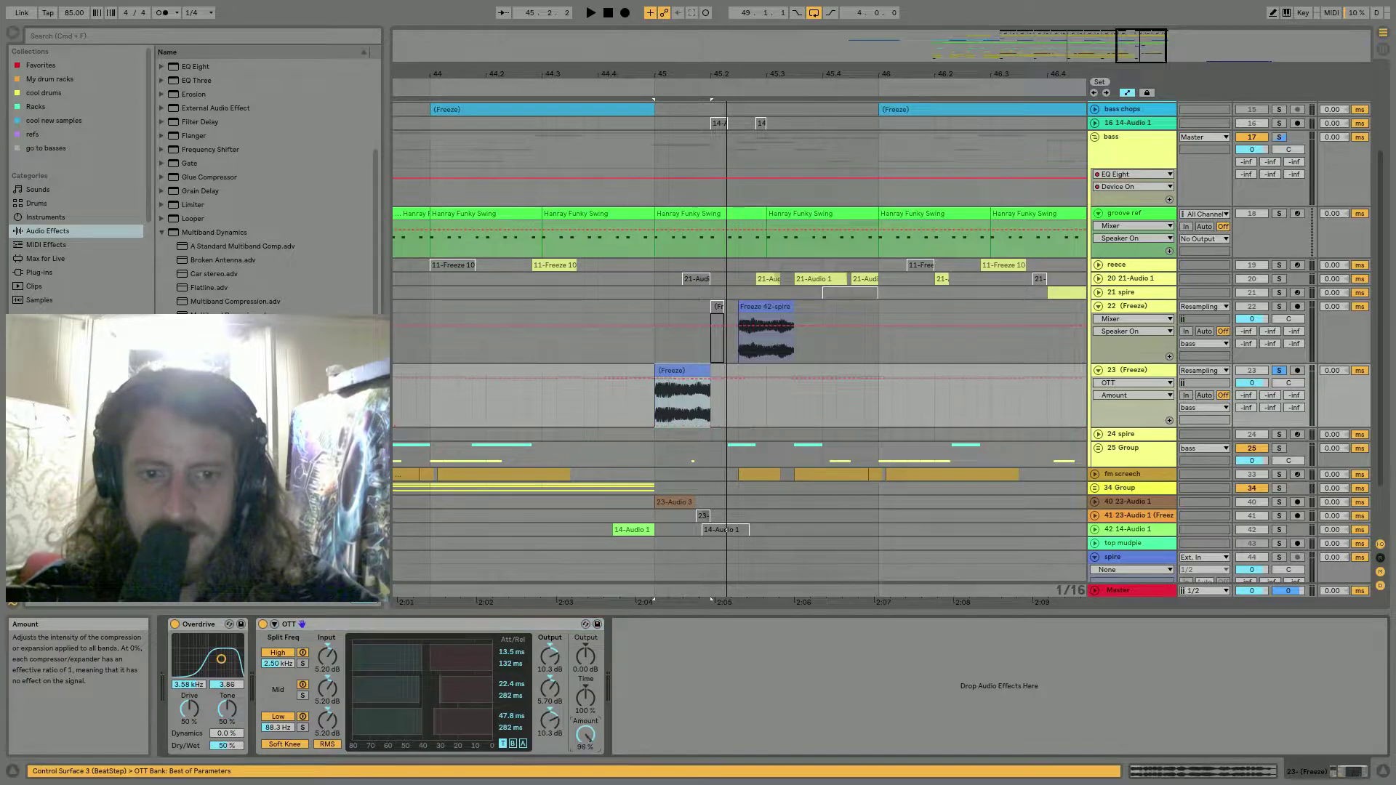
left_click(162, 233)
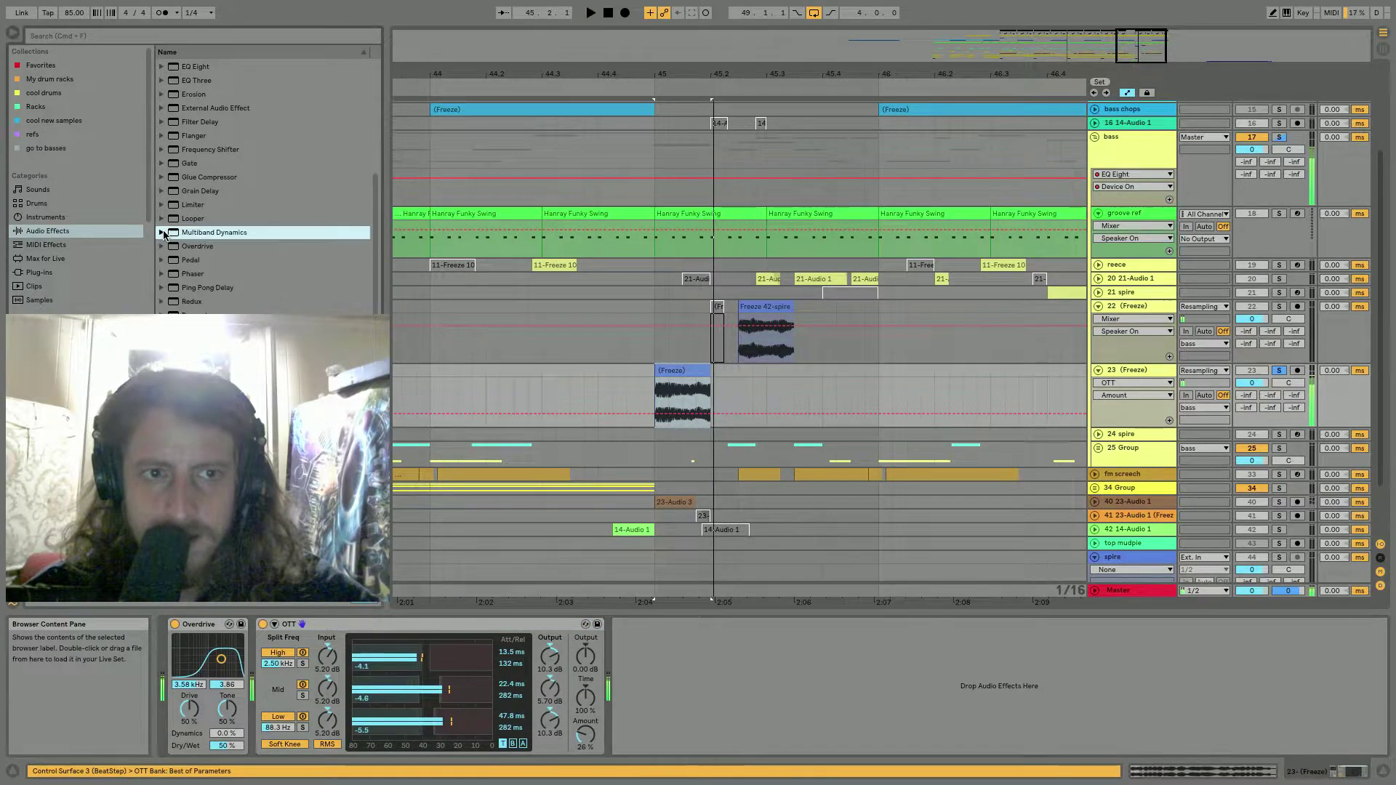
Add a Saturator after OTT with Soft Clip on and Drive set to 7.43 dB.
left_click(733, 756)
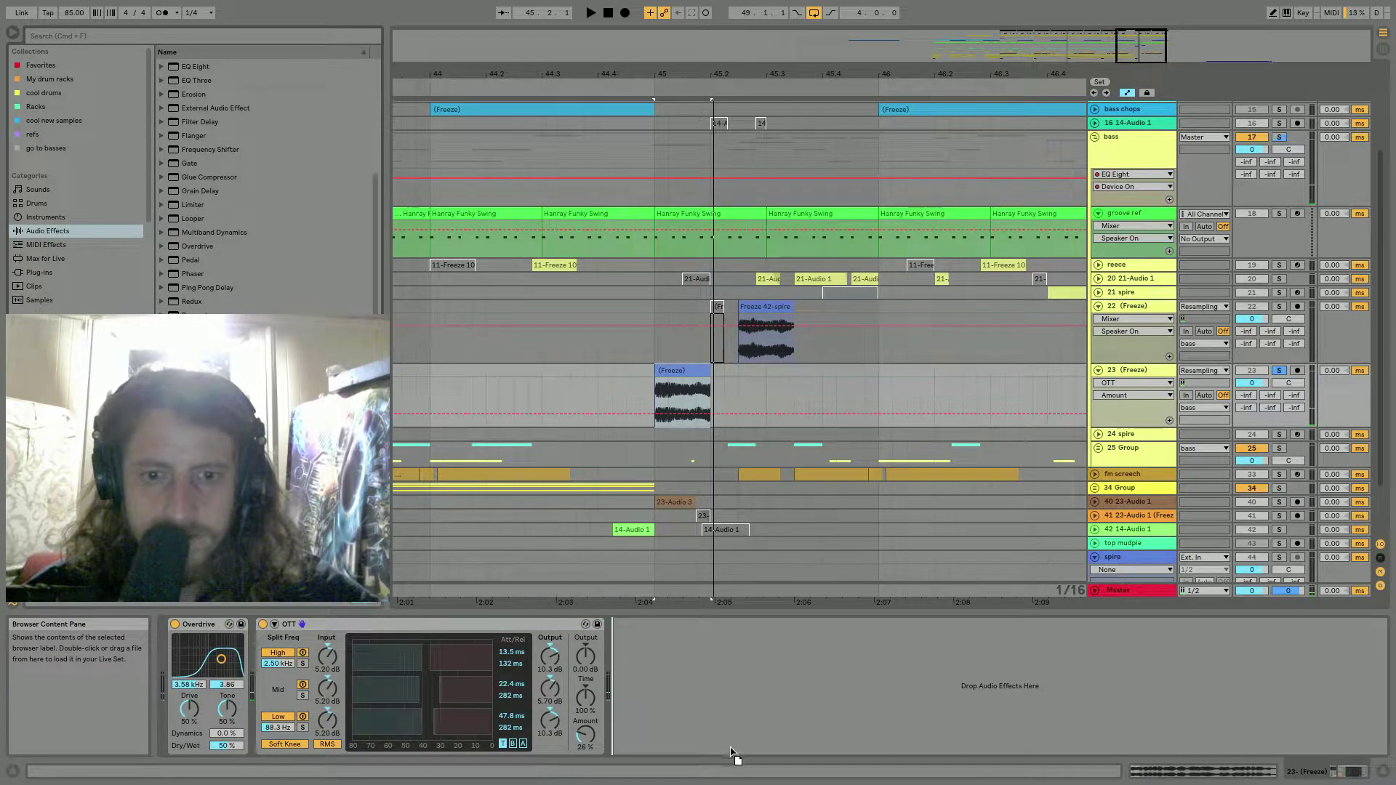
left_click_drag(844, 589, 747, 651)
left_click(753, 662)
left_click_drag(629, 657, 629, 641)
key("space")
key("space")
key("space")
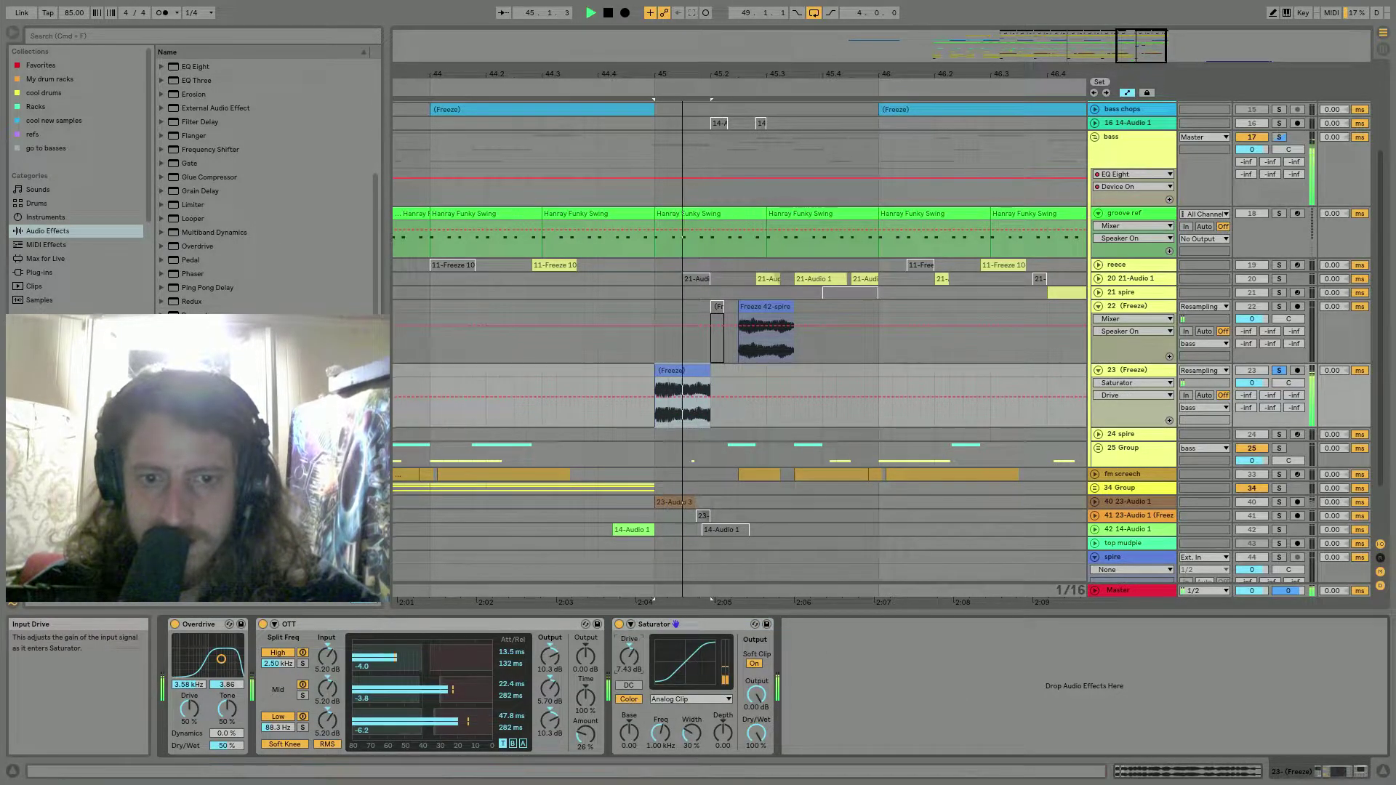
Unsolo track 23 and play the processed Freeze clip within the full mix.
key("space")
key("space")
key("space")
left_click(507, 367)
left_click(1278, 371)
key("space")
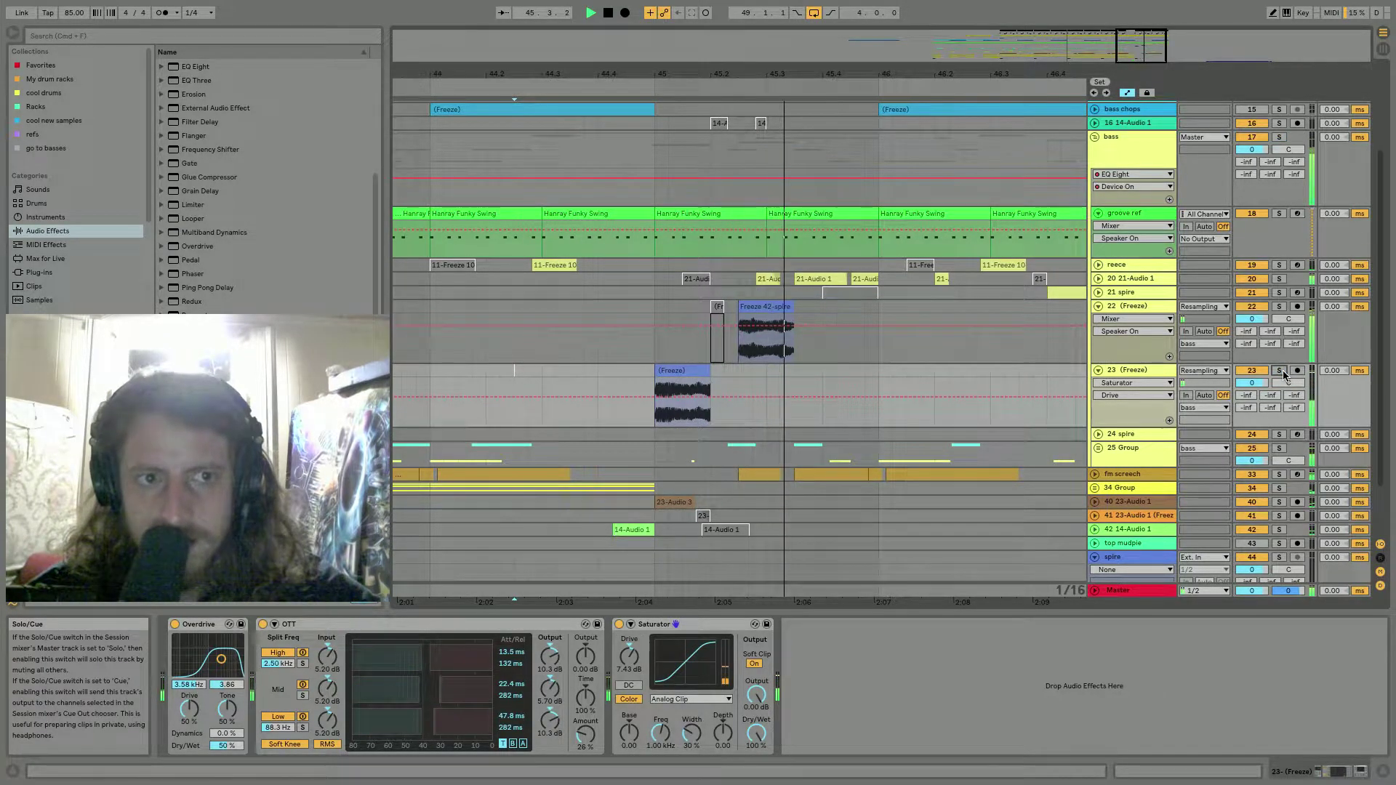
Move the Freeze 42-spire clip on track 22 to 45.3.1 and place a copy of it at 45.2.3.
left_click_drag(761, 306, 790, 306)
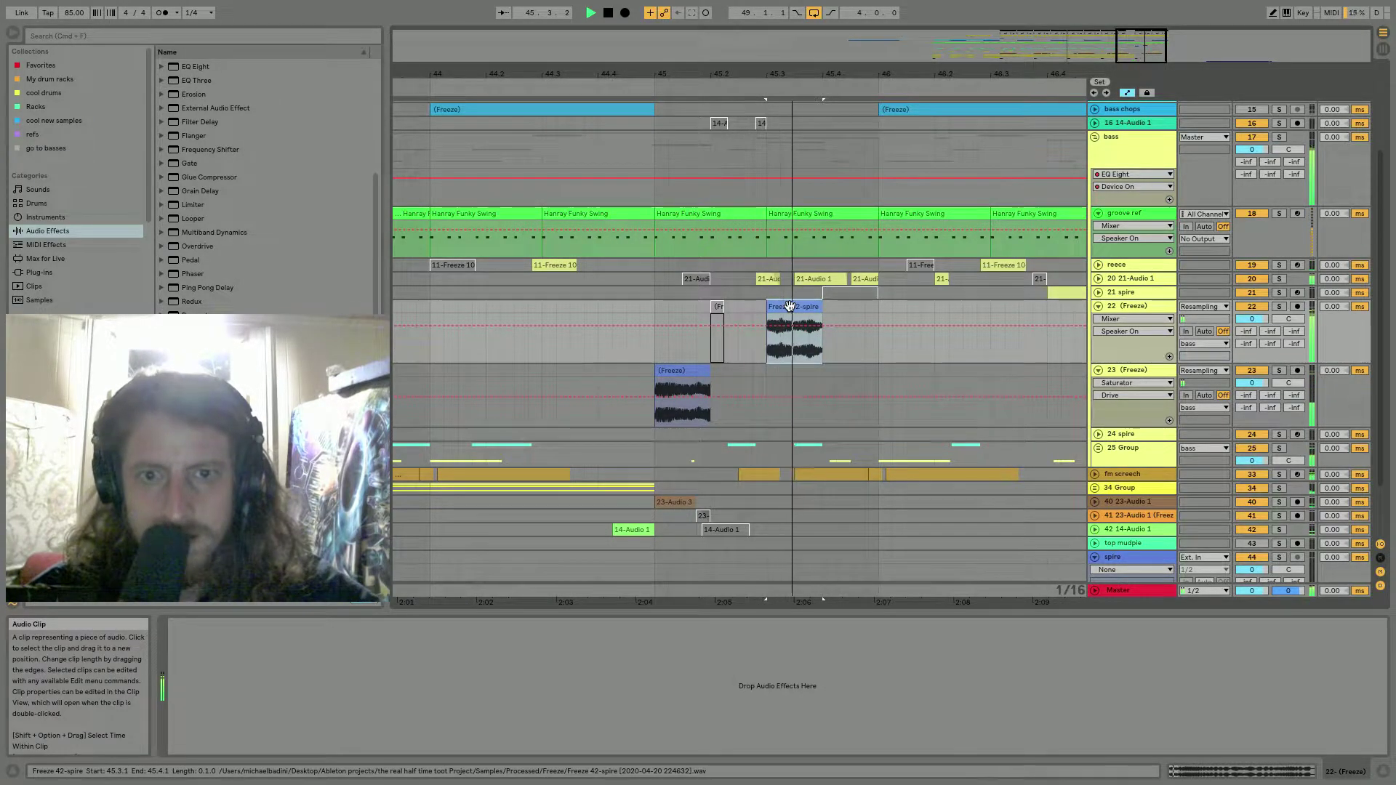
left_click_drag(765, 349, 750, 307)
left_click(678, 372)
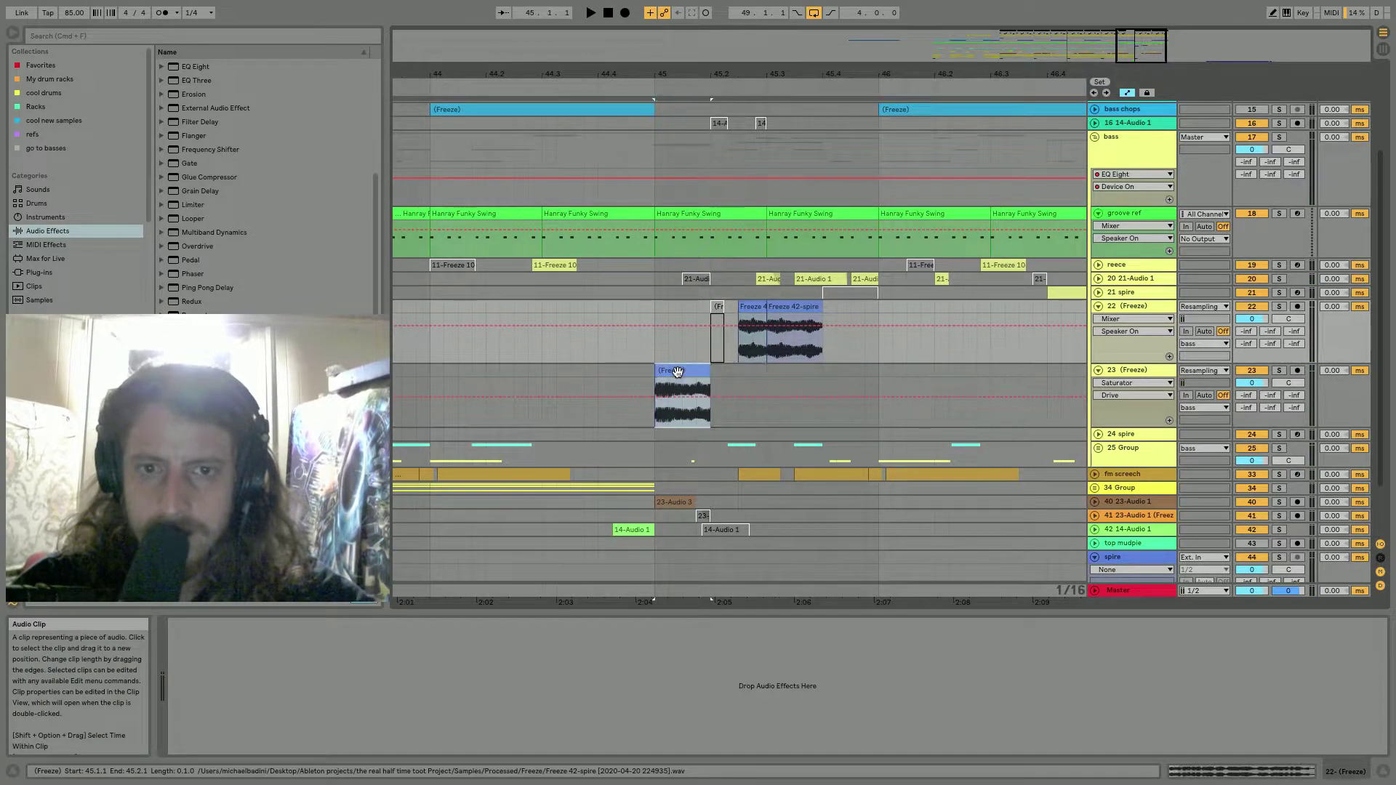
key("space")
Play the section from the first Freeze clip and place the insert marker within the short Freeze 42-spire clip.
left_click_drag(740, 74, 740, 120)
key("space")
key("space")
left_click(761, 316)
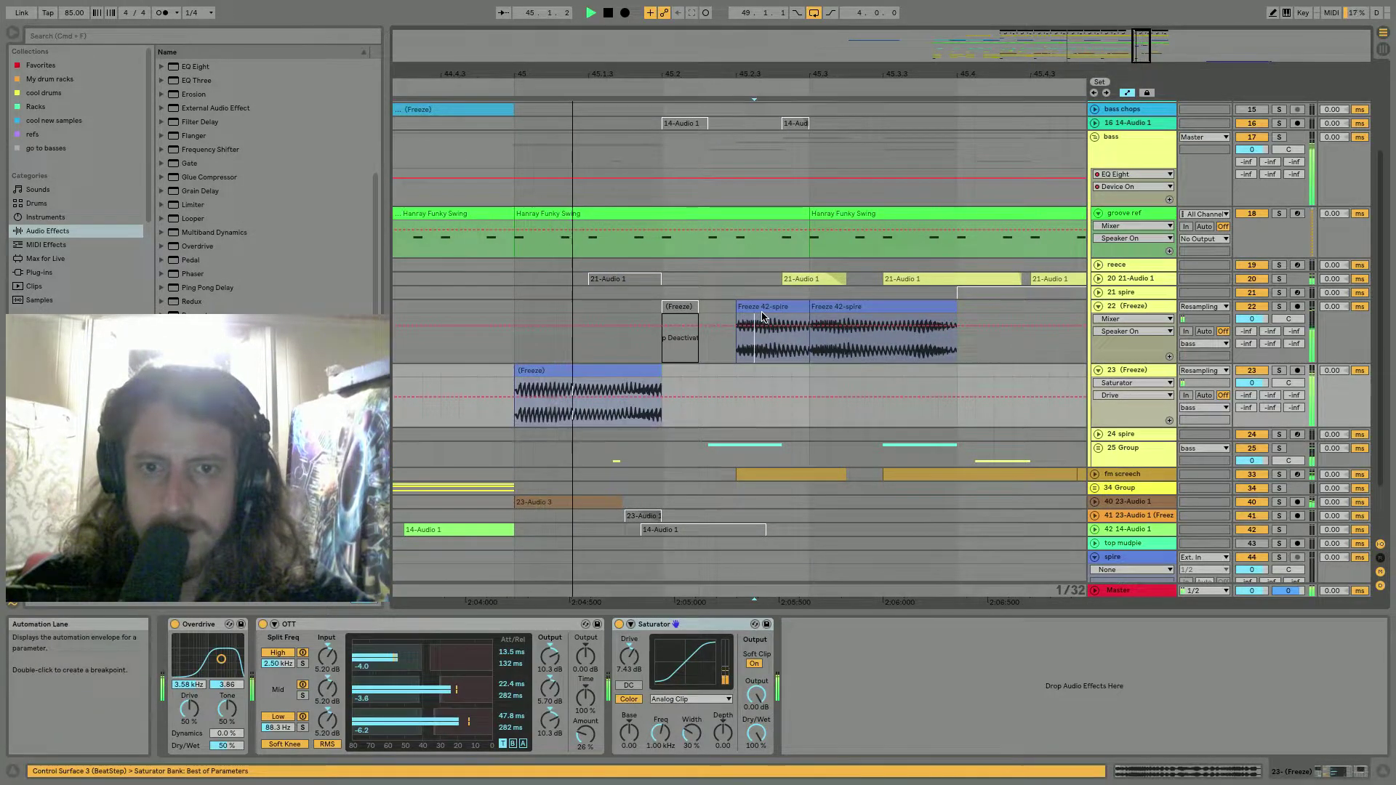
Open the short Freeze 42-spire clip at 45.2.3 and slide its sample region between 2.3 and 2.4 while auditioning it.
double_click(761, 317)
mouse_move(538, 558)
left_mouse_down()
mouse_move(602, 574)
mouse_move(901, 576)
mouse_move(1224, 608)
left_mouse_up()
key("space")
key("space")
key("space")
key("space")
key("space")
key("space")
key("space")
key("space")
key("space")
key("space")
key("space")
key("space")
key("space")
key("space")
key("space")
key("space")
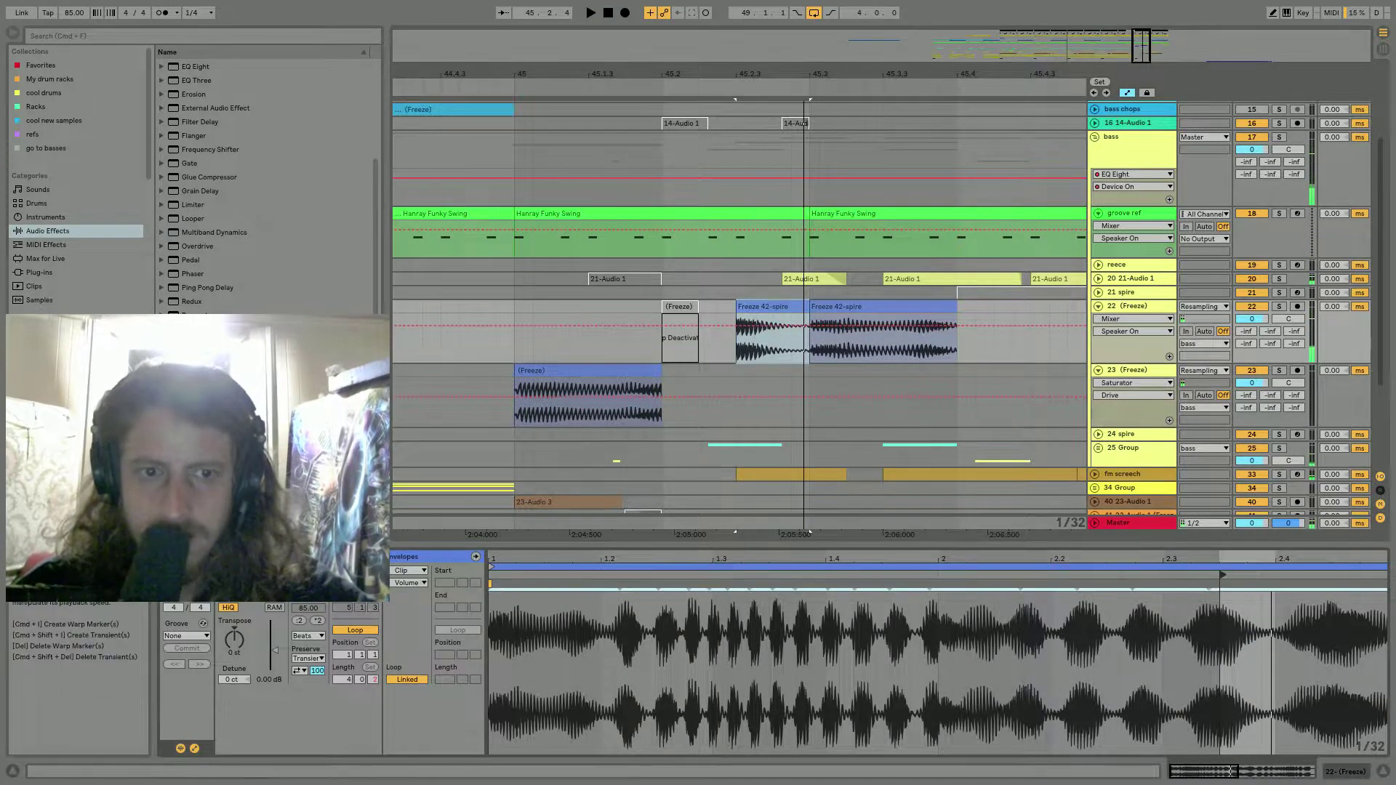
Reverse the short Freeze 42-spire clip, move it to 45.2.1 on track 22, and play from the Freeze clip at bar 45.
left_click(309, 570)
key("r")
key("space")
key("space")
key("space")
left_click(848, 309)
left_click(785, 307)
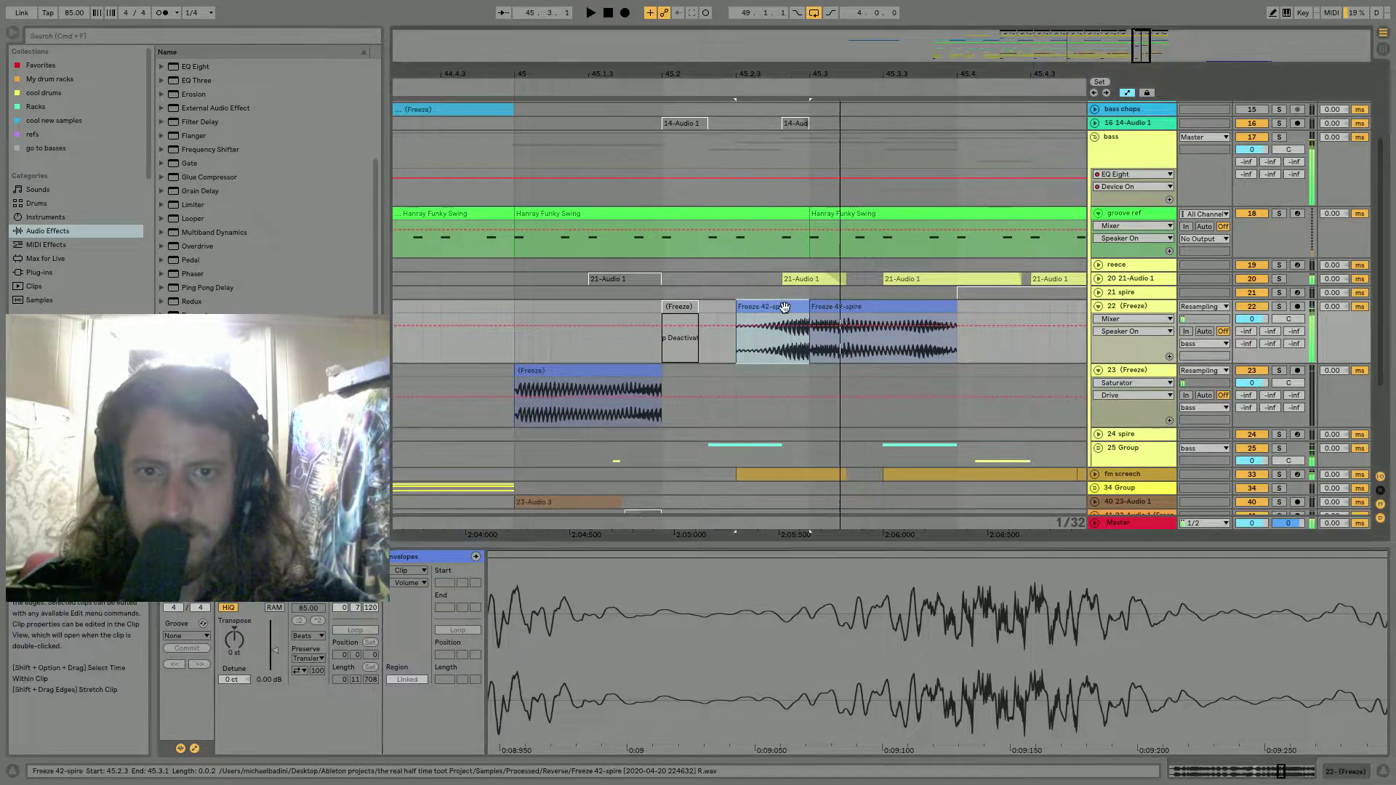
left_click_drag(784, 308, 705, 306)
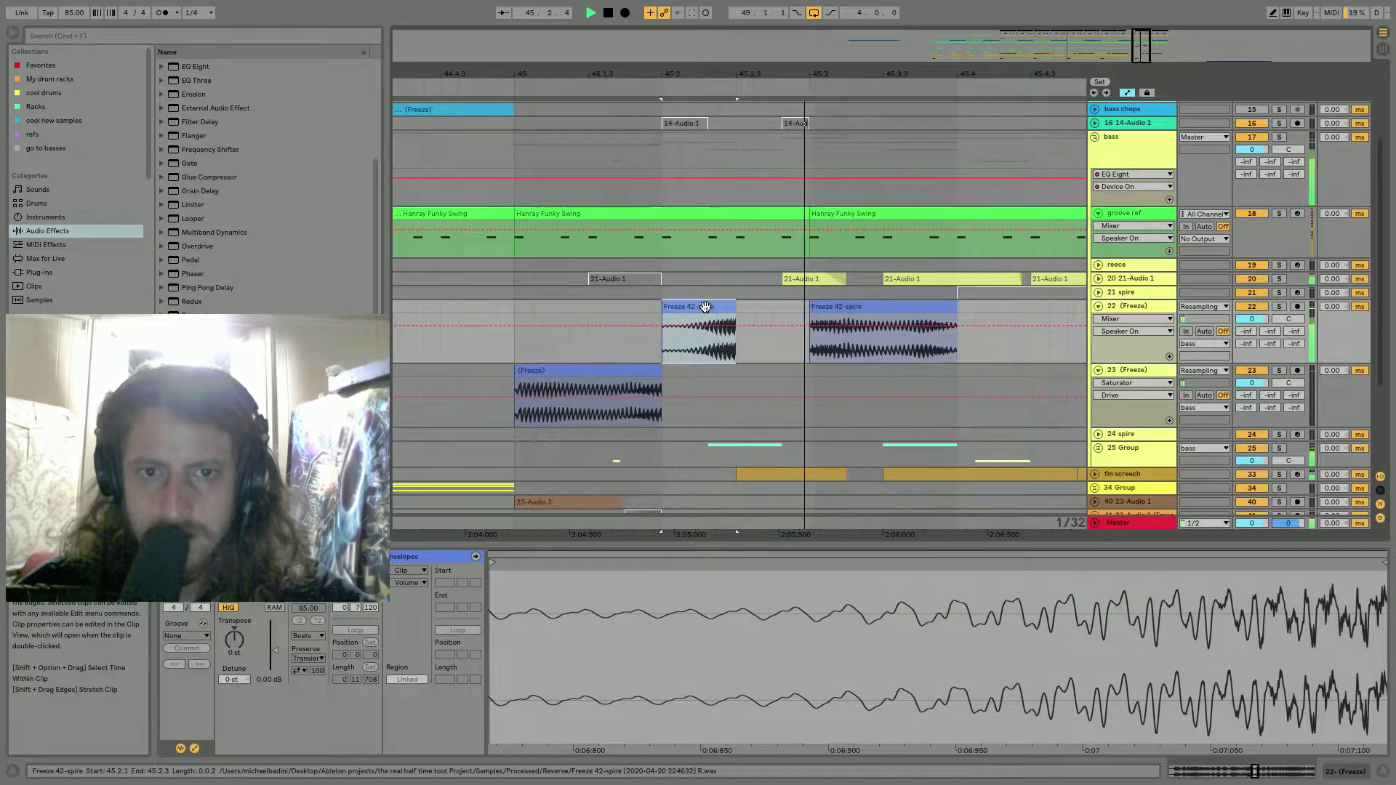
left_click(636, 368)
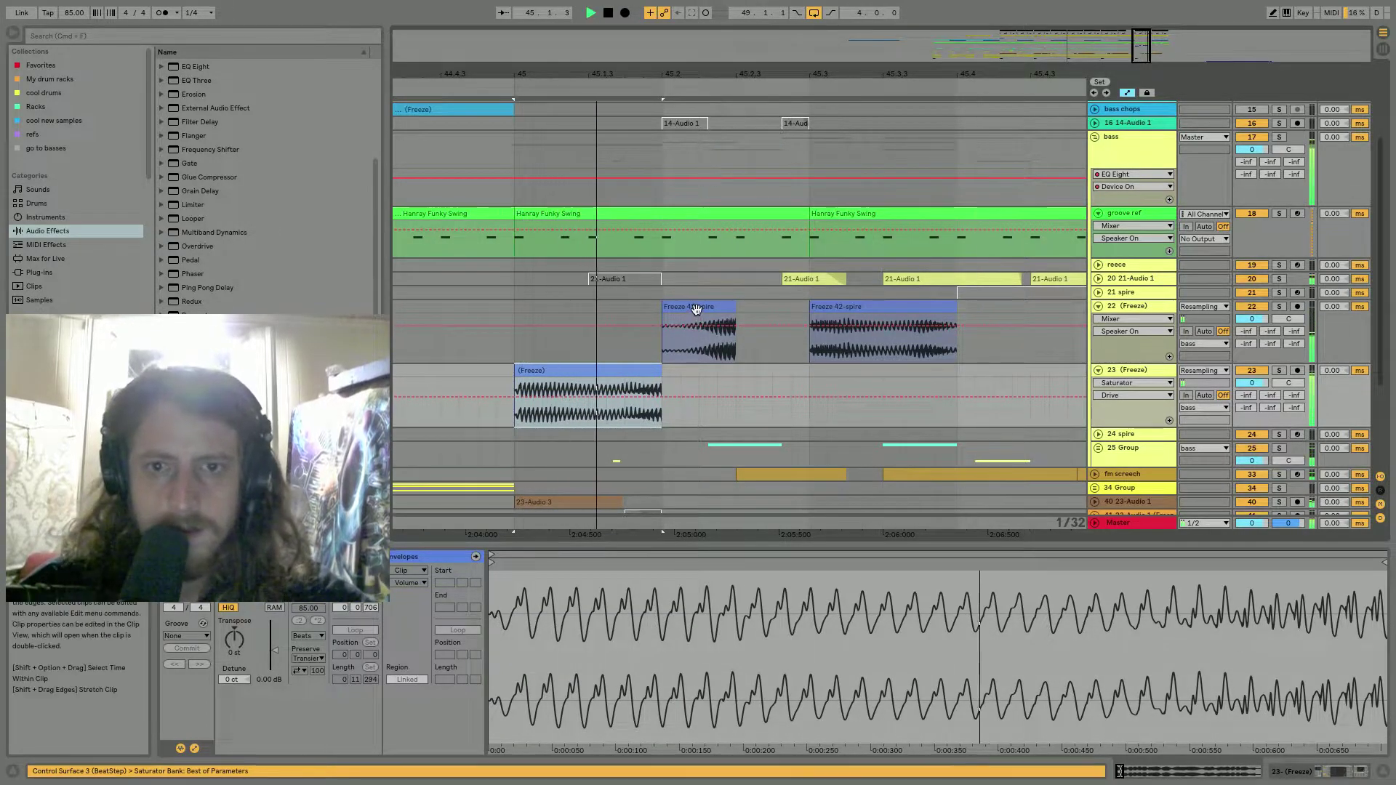
Try the reversed clip at 45.2.2 against the groove and return it to 45.2.1, playing each position.
left_click_drag(744, 71, 744, 90)
left_click_drag(700, 307, 785, 303)
key("space")
key("space")
left_click_drag(761, 76, 762, 45)
left_click(705, 366)
key("space")
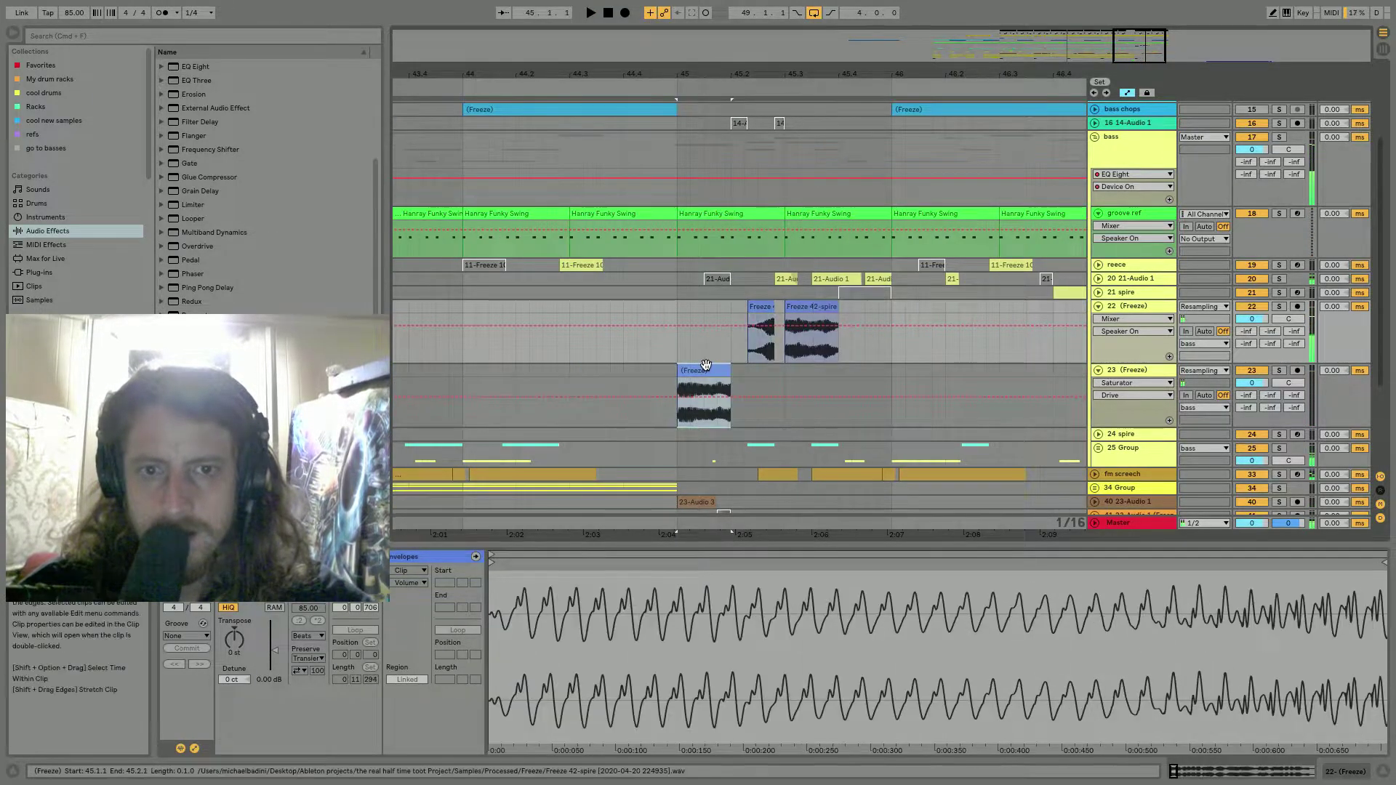
key("space")
left_click(762, 305)
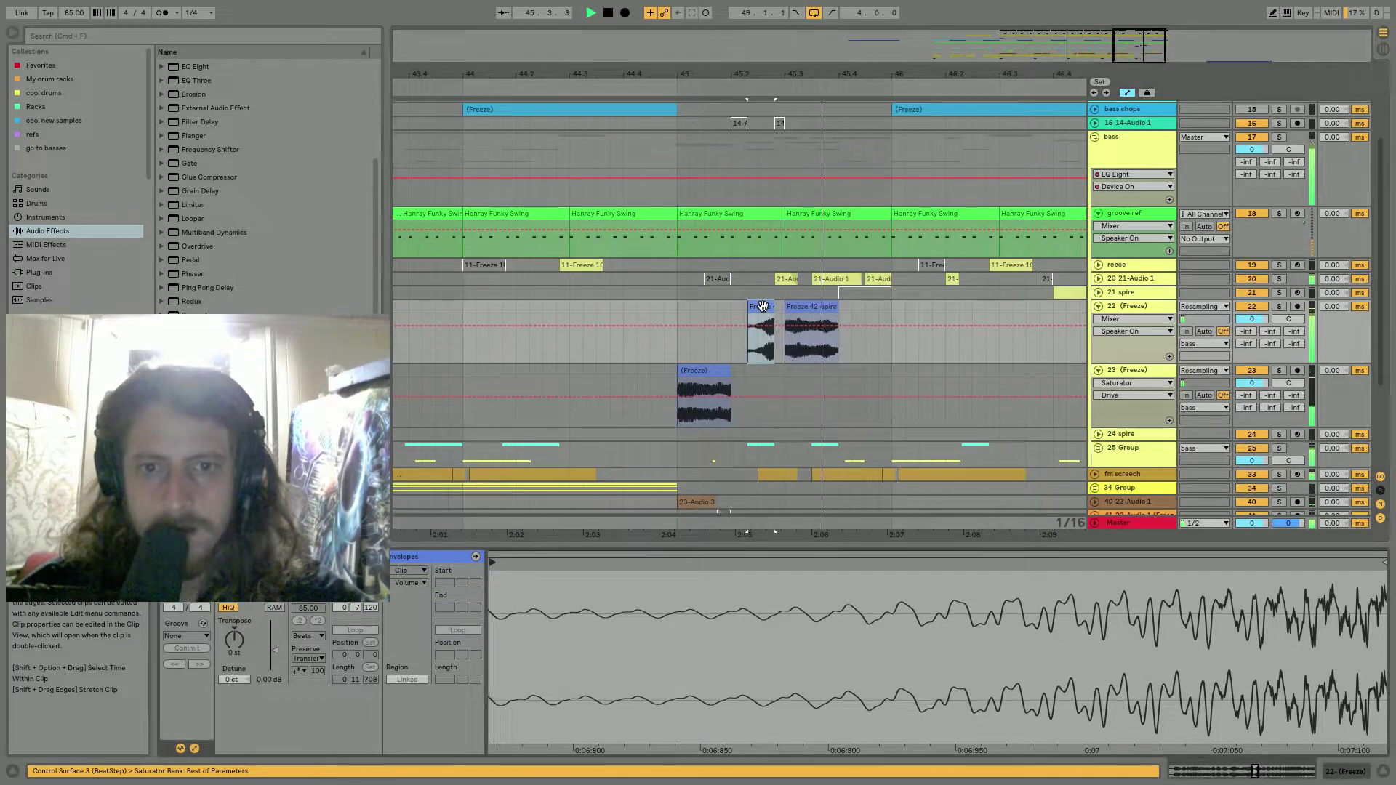
left_click_drag(762, 305, 735, 310)
key("space")
key("space")
Try trimming the start of the reversed clip while keeping it at 45.2.1, and play it.
left_click_drag(750, 71, 751, 104)
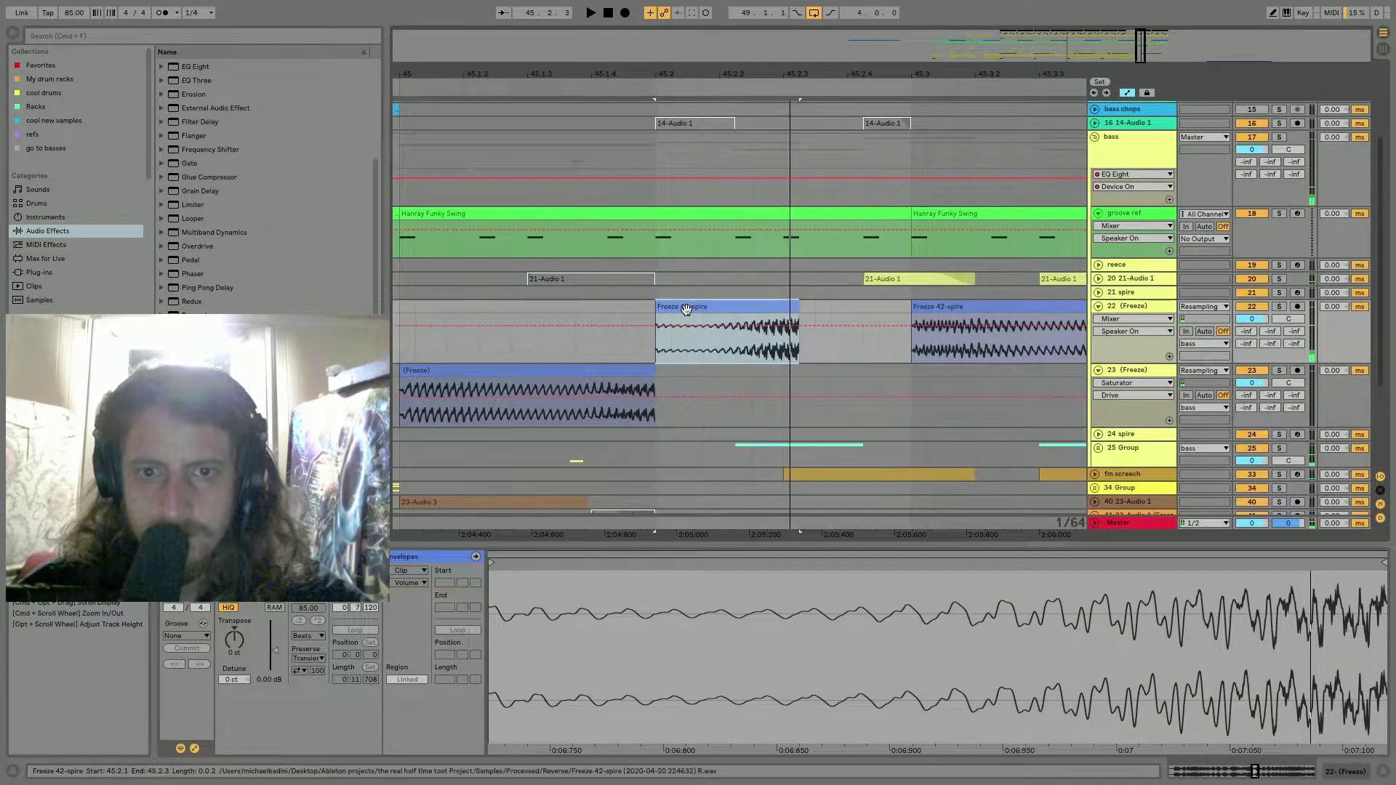
left_click_drag(657, 307, 678, 306)
key("space")
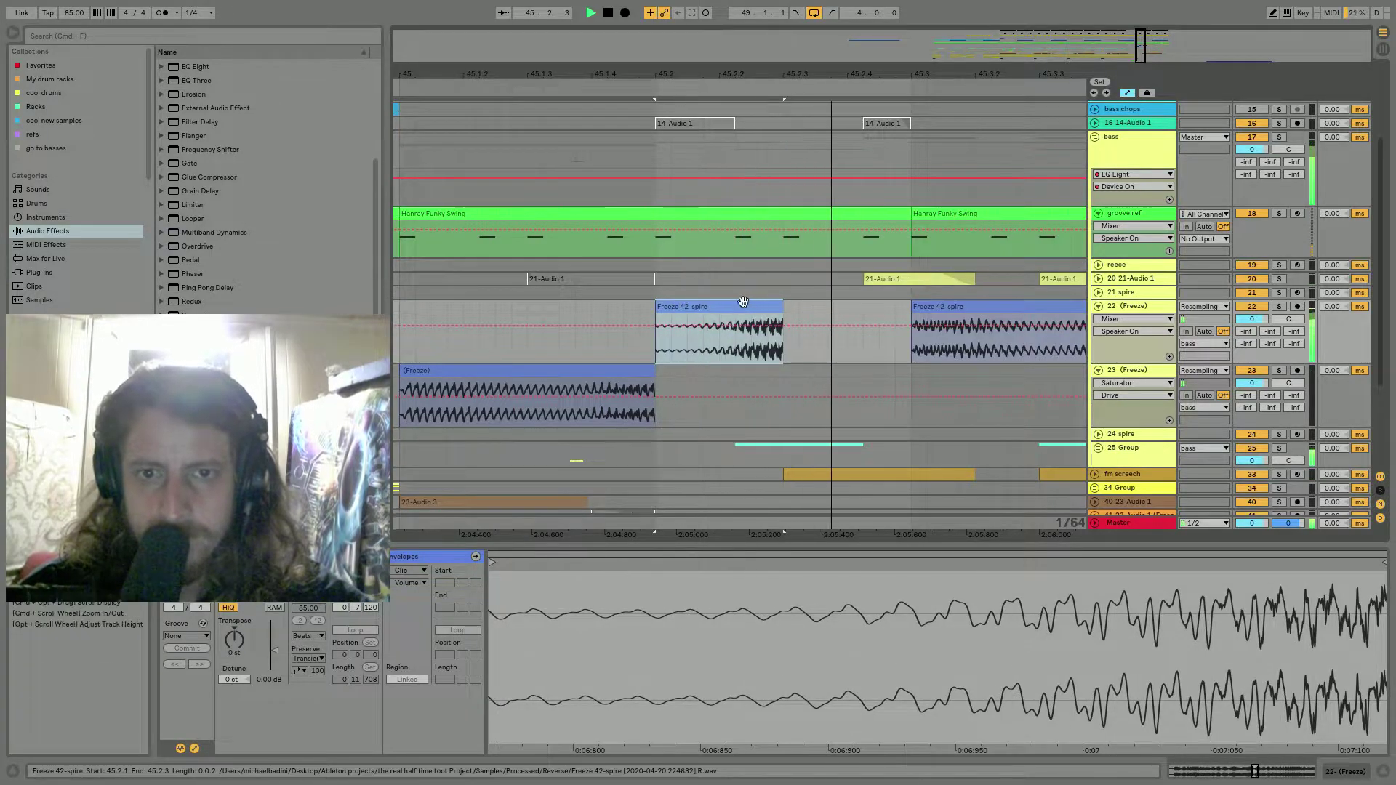
key("space")
key("space")
left_click_drag(782, 575, 1018, 578)
key("space")
Deactivate the end of the reversed clip past 45.2.3 and slide its sample start to about 0:04.12 while auditioning it.
left_click_drag(781, 354, 790, 308)
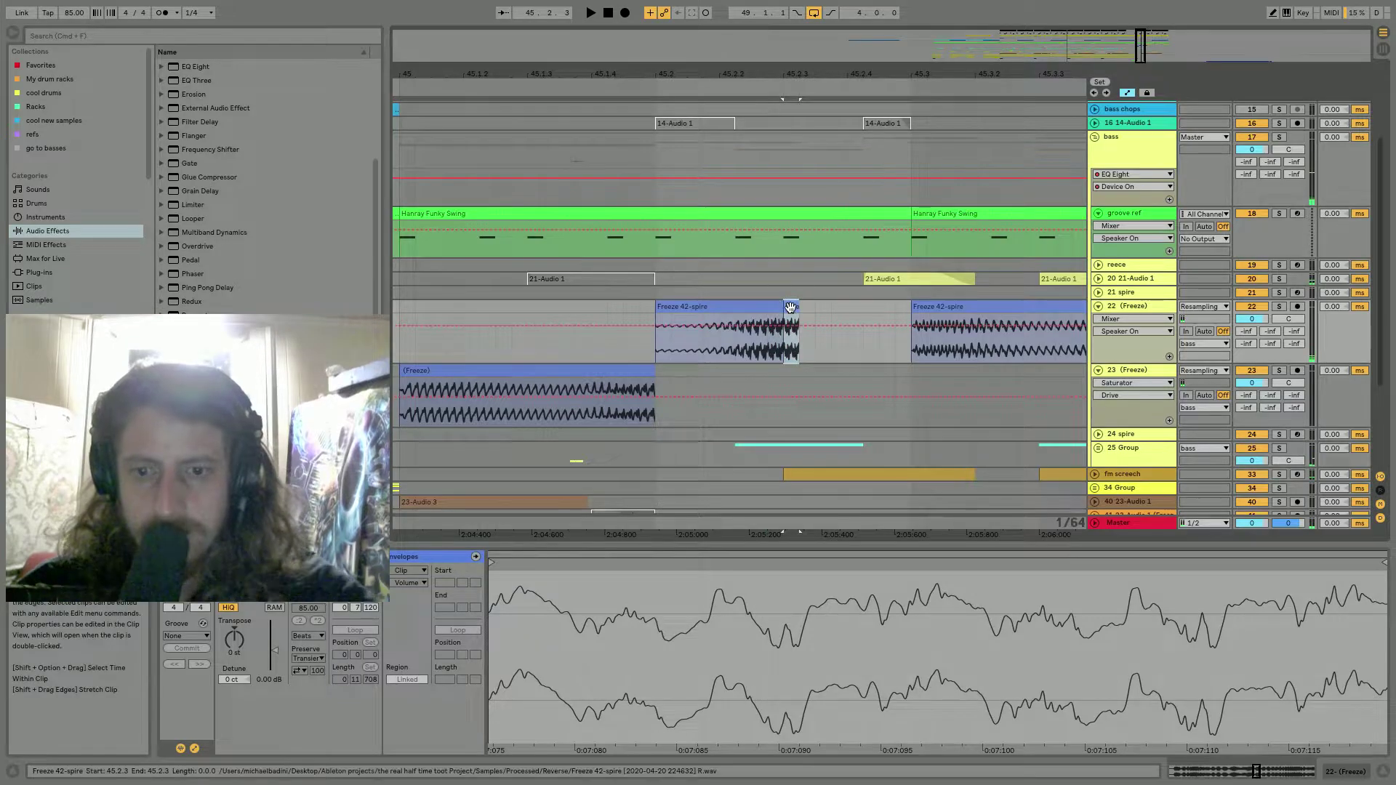
left_click(765, 307)
left_click_drag(832, 573, 979, 576)
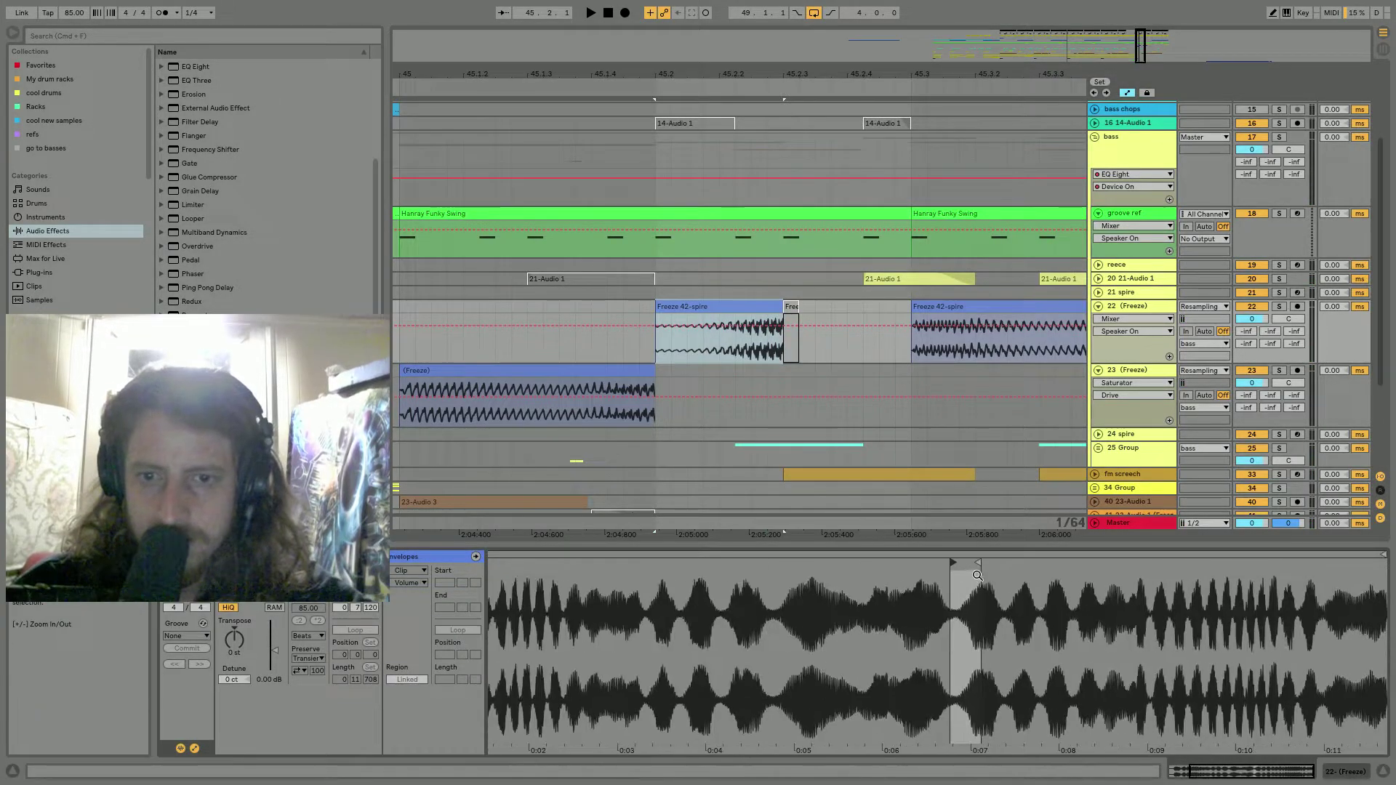
left_click(773, 574)
key("space")
key("space")
key("space")
mouse_move(772, 543)
left_mouse_down()
mouse_move(686, 545)
mouse_move(768, 557)
left_mouse_up()
key("space")
key("space")
key("space")
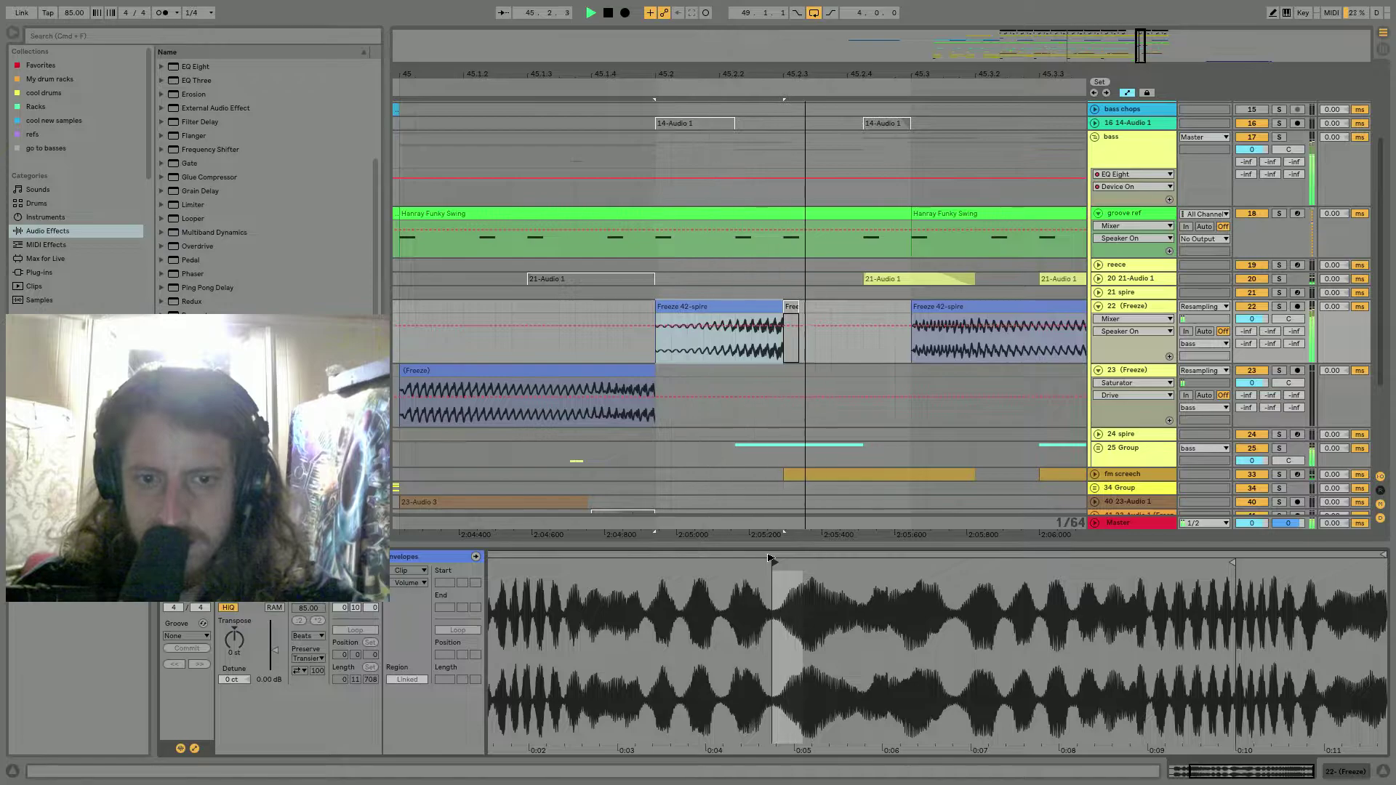
key("space")
Play the section from the Freeze clip at bar 45 and again from the reversed clip at 45.2.1.
left_click(618, 373)
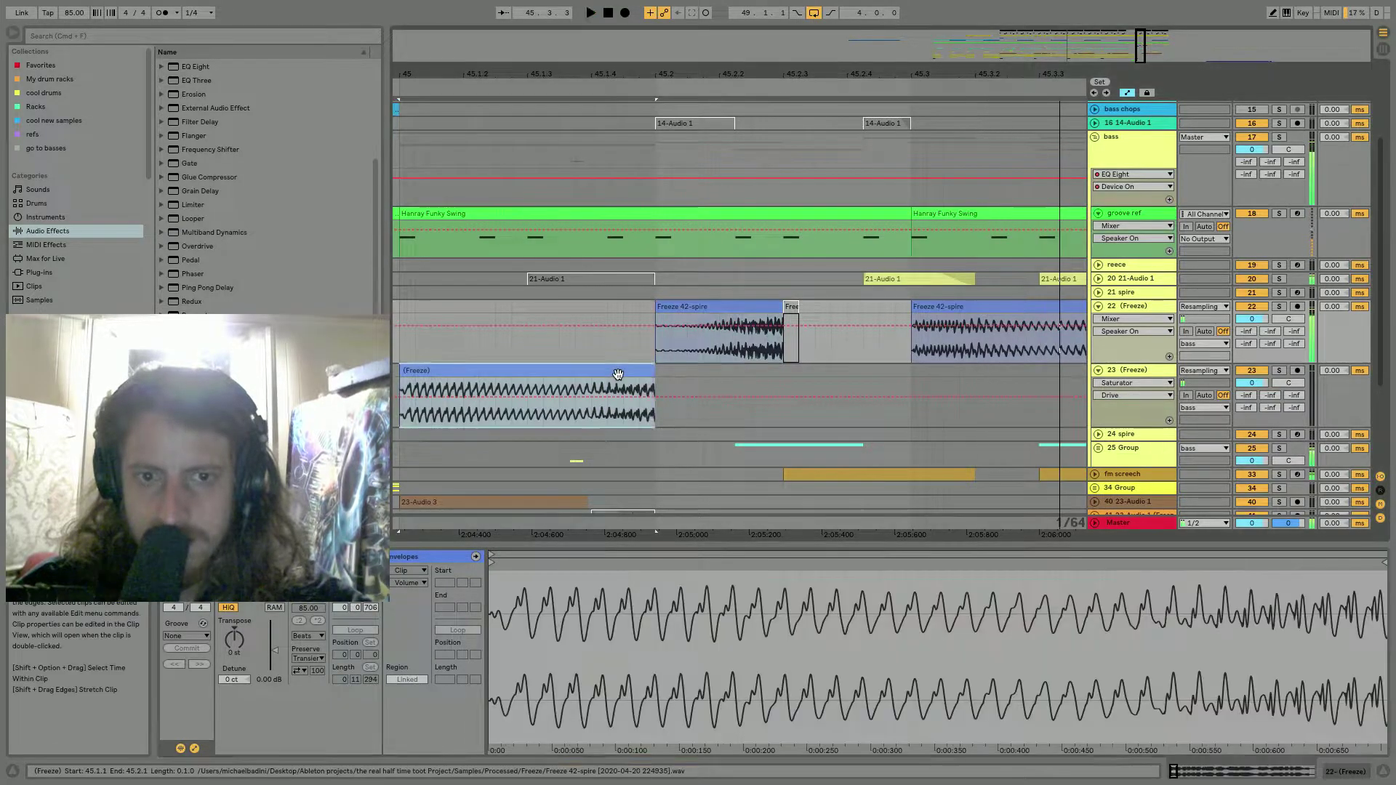
key("space")
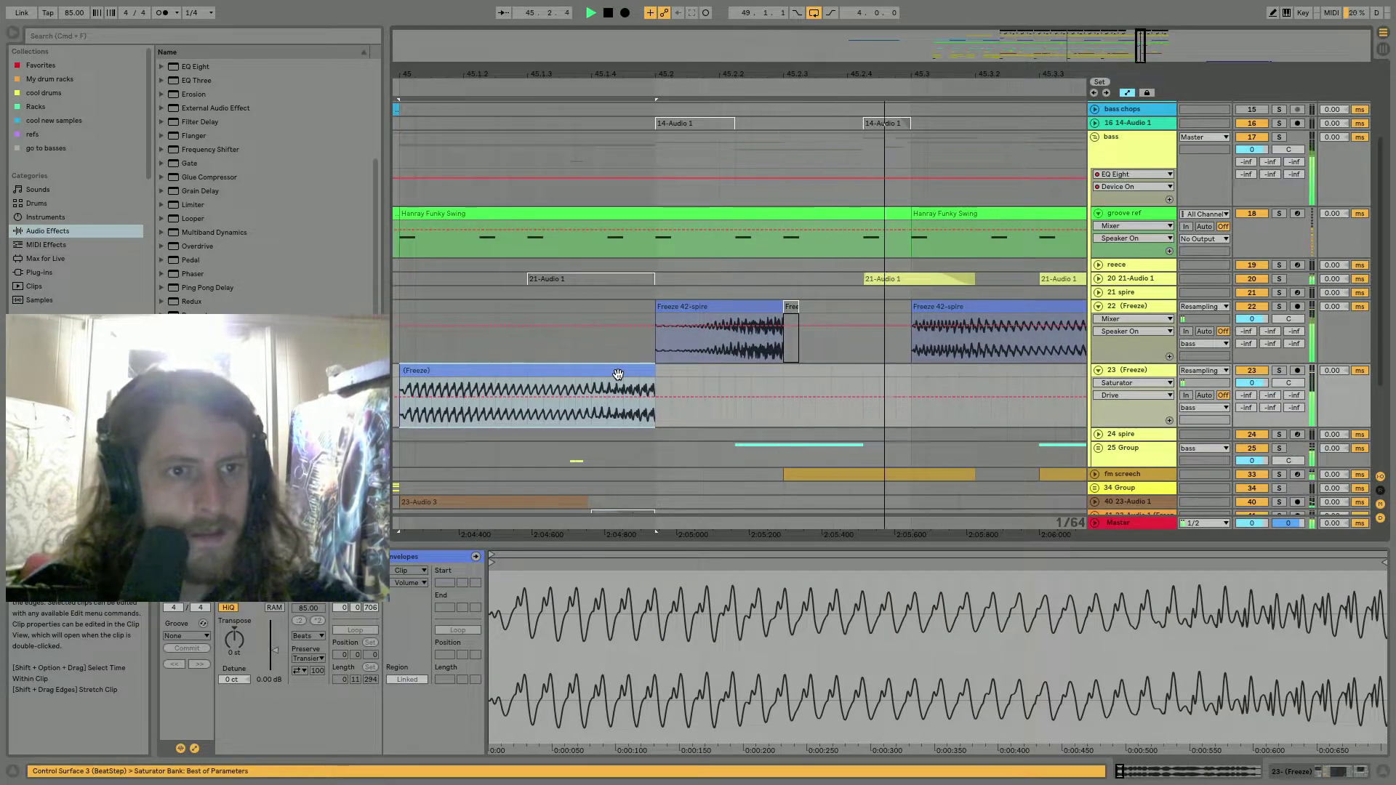
left_click(753, 304)
key("space")
key("space")
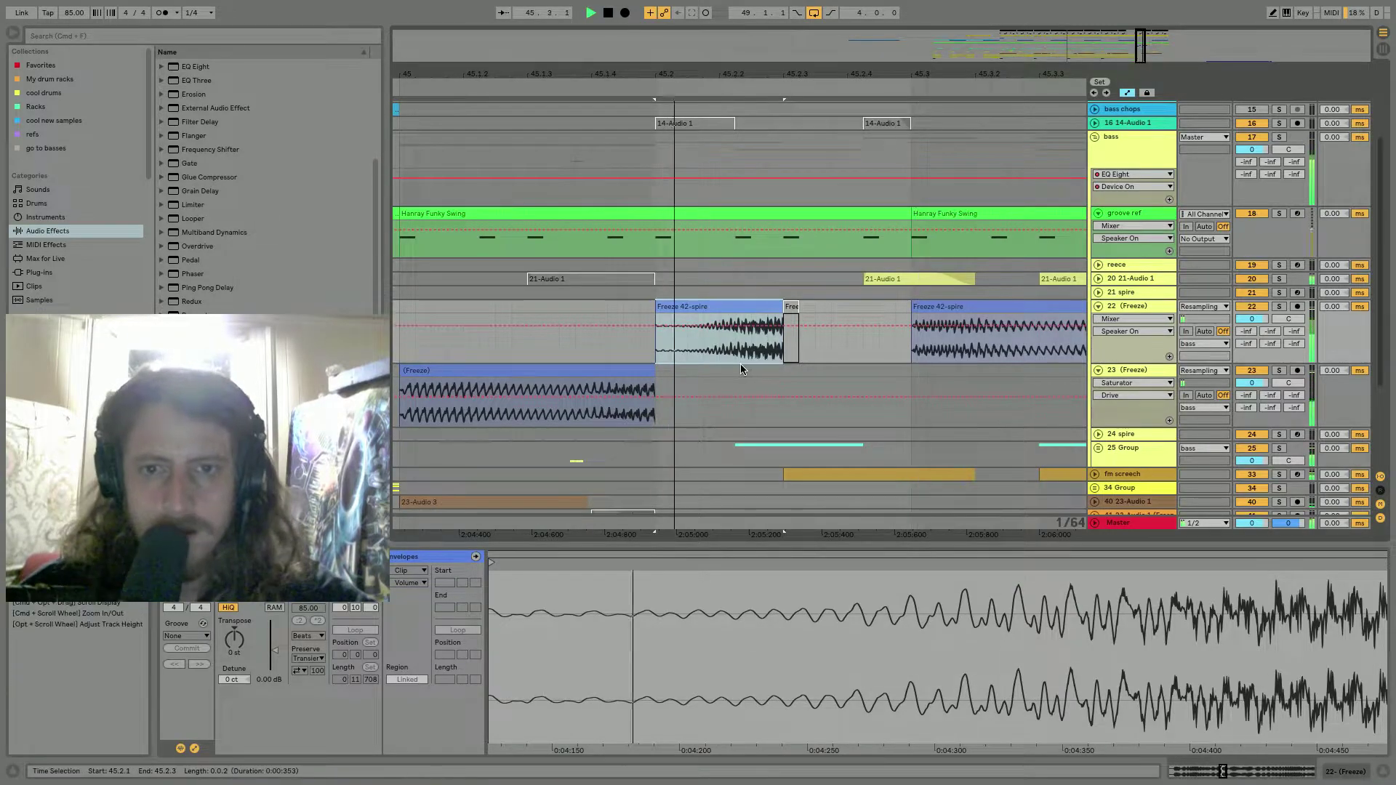
key("space")
Duplicate the last slice of the reversed clip to 45.2.3, hide the automation lanes, and play it.
left_click_drag(751, 329, 783, 323)
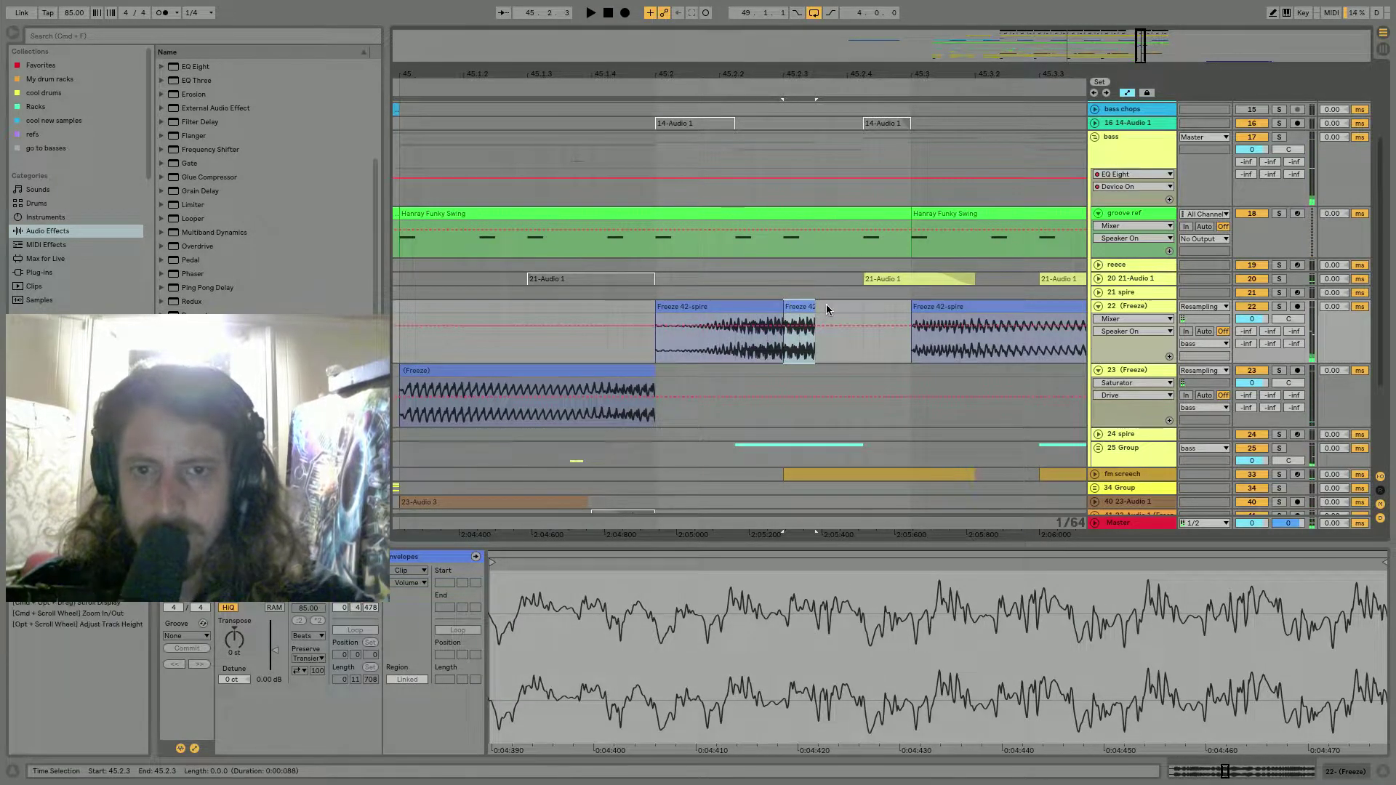
key("a")
key("space")
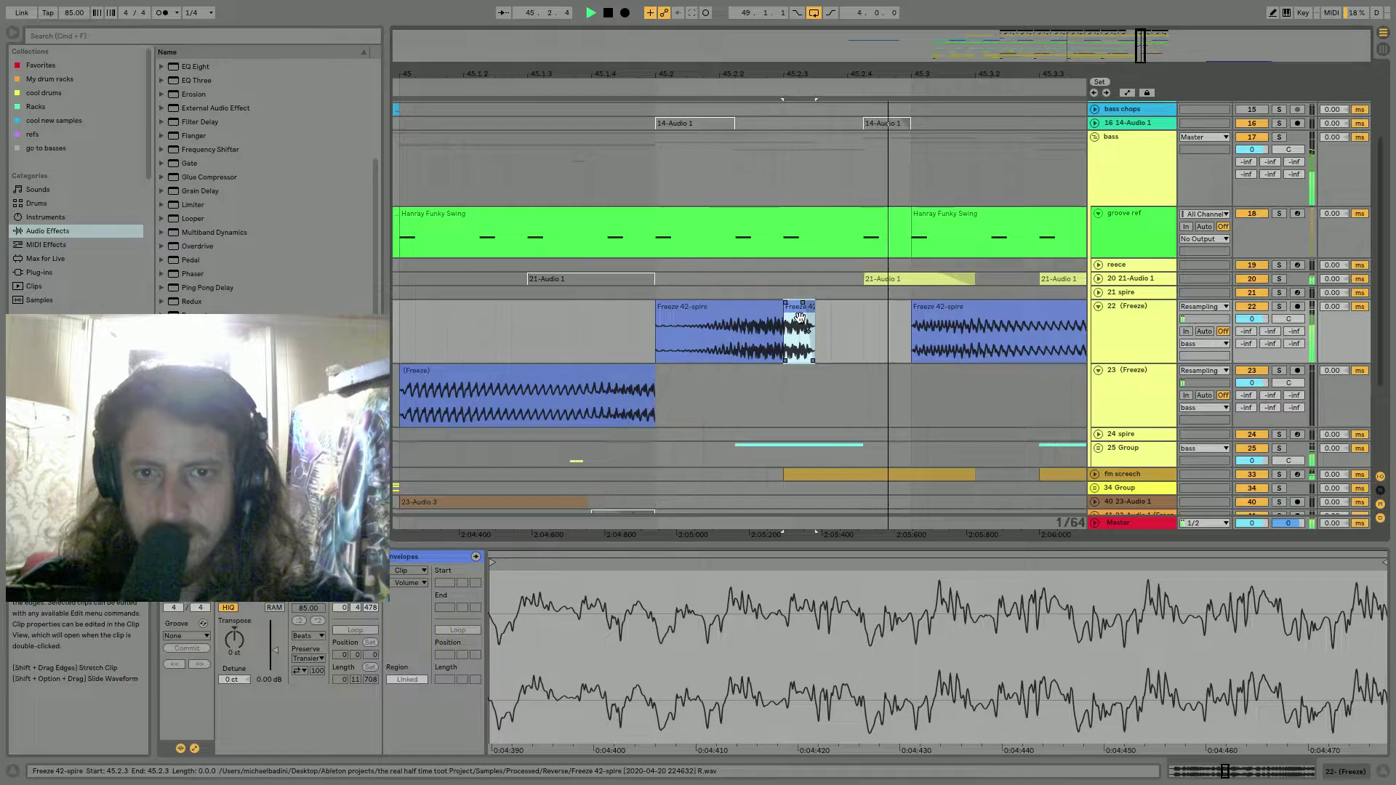
Place a copy of the slice at 45.2.4 and delete the slice at 45.2.3.
left_click_drag(801, 314, 911, 307)
key("space")
left_click(567, 392)
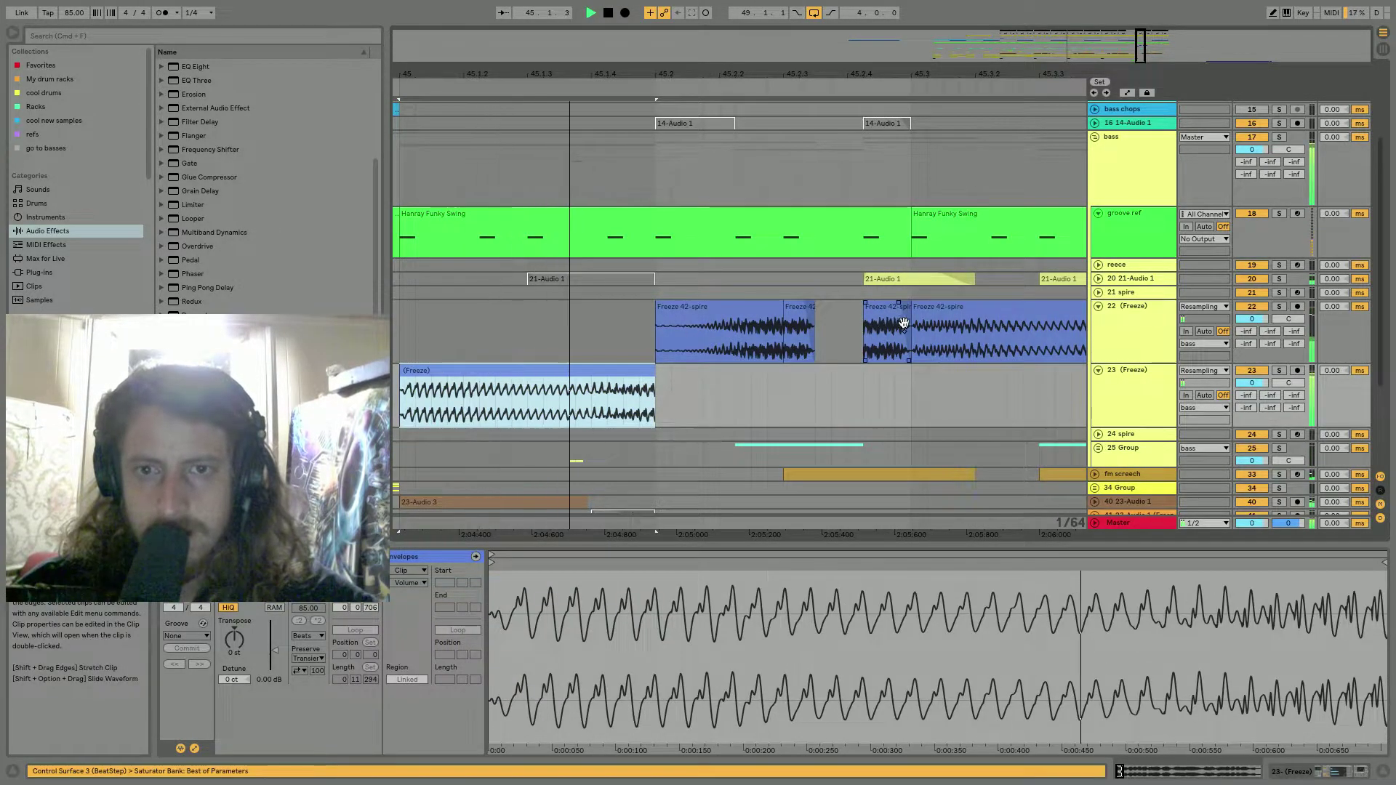
left_click(796, 322)
key("Delete")
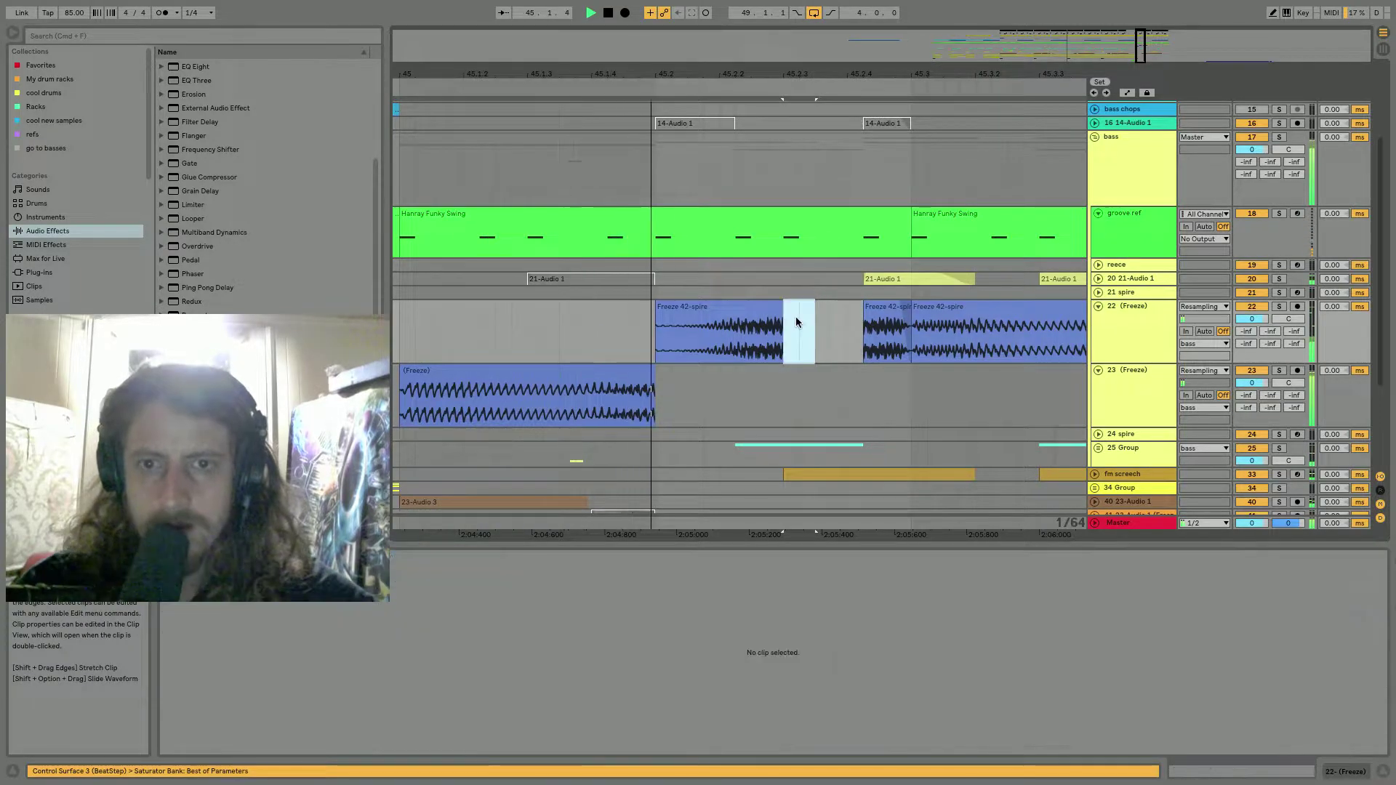
Fade out the slice at 45.2.4, set its gain to -4.27 dB, and play from the Freeze clip at bar 45.
left_click(883, 309)
key("space")
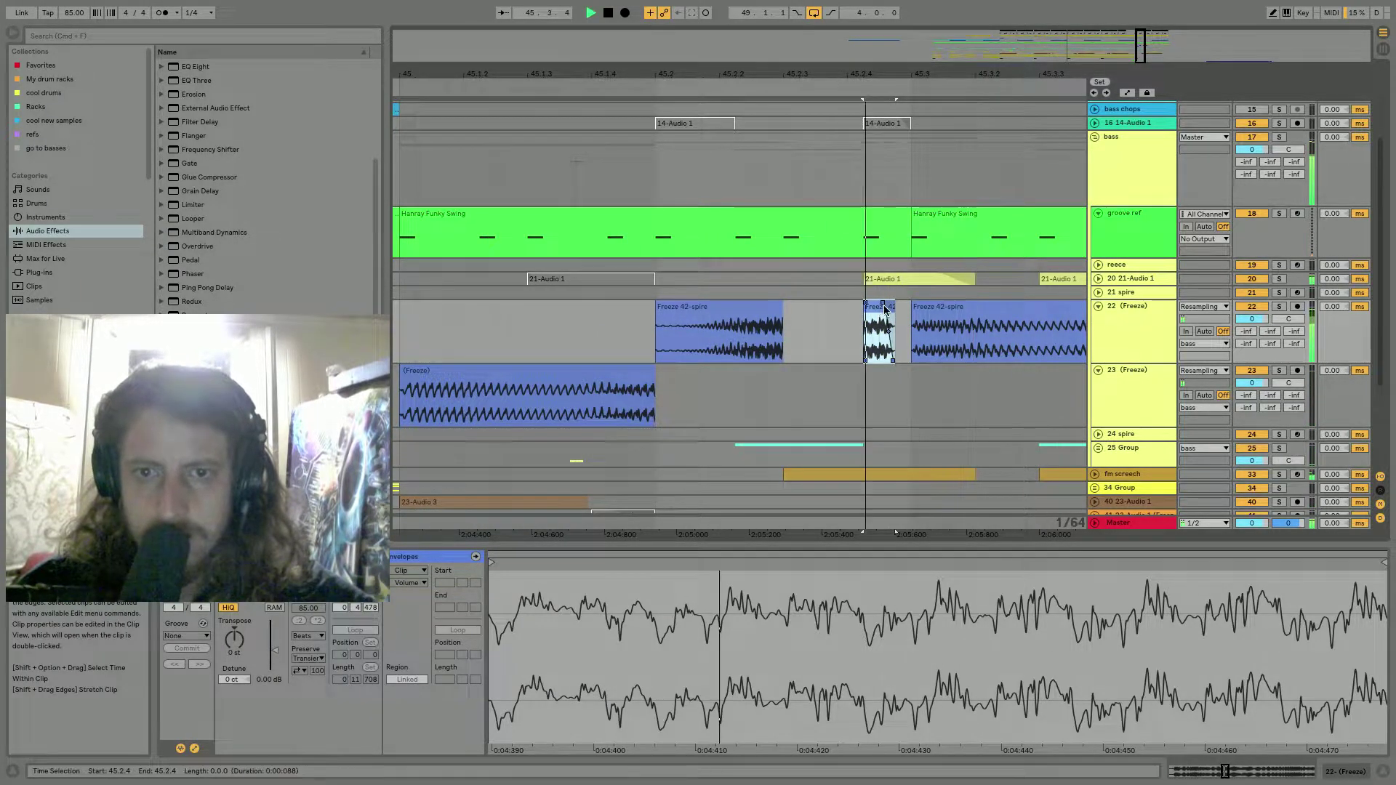
key("space")
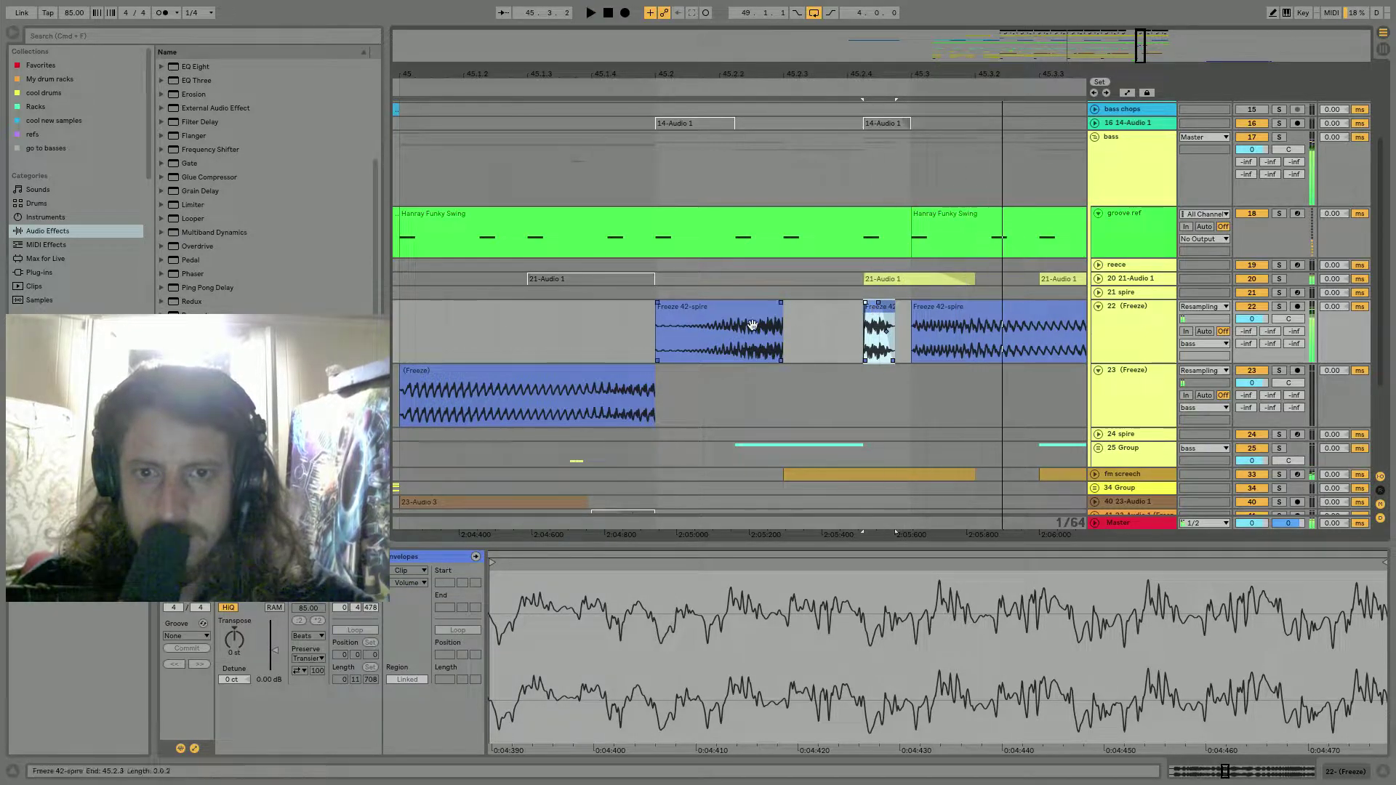
left_click_drag(275, 651, 275, 662)
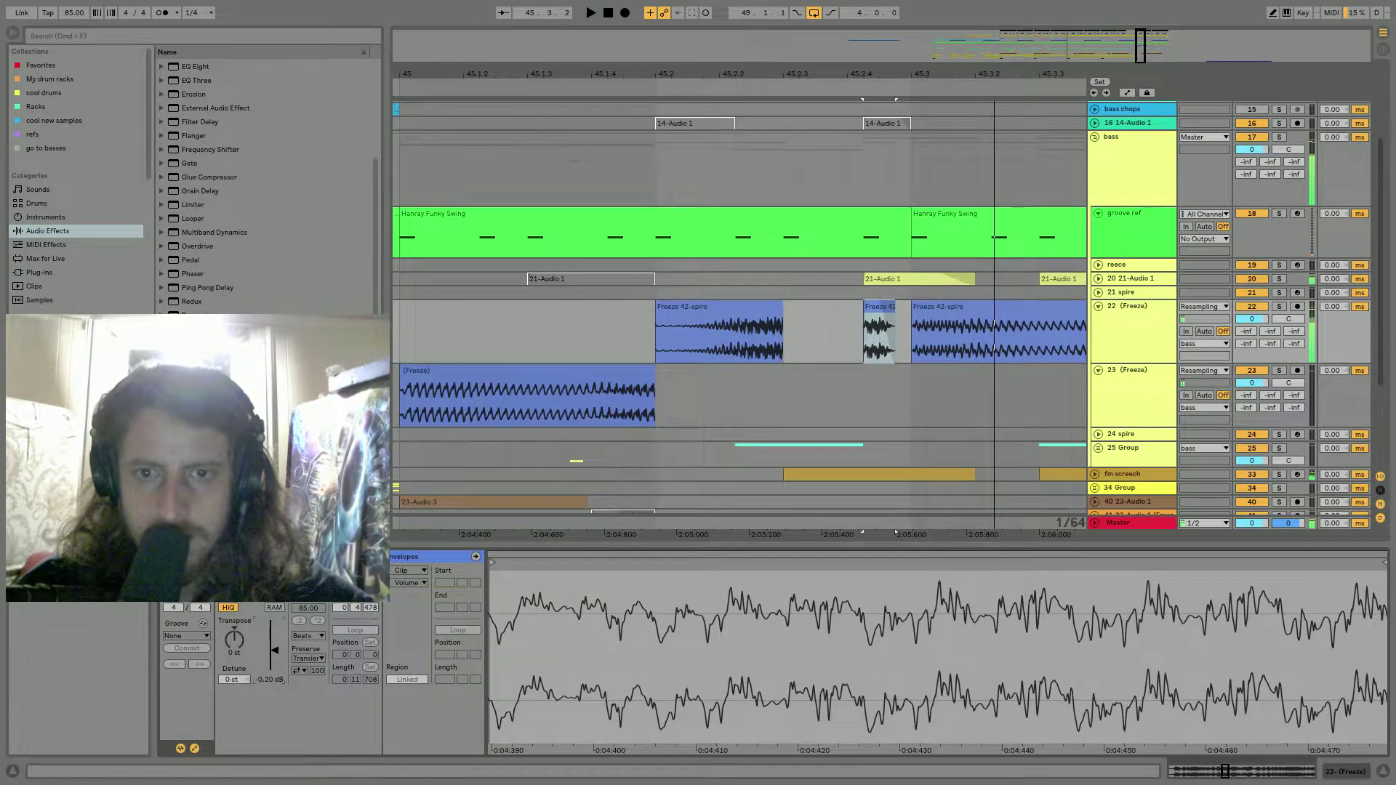
left_click(520, 371)
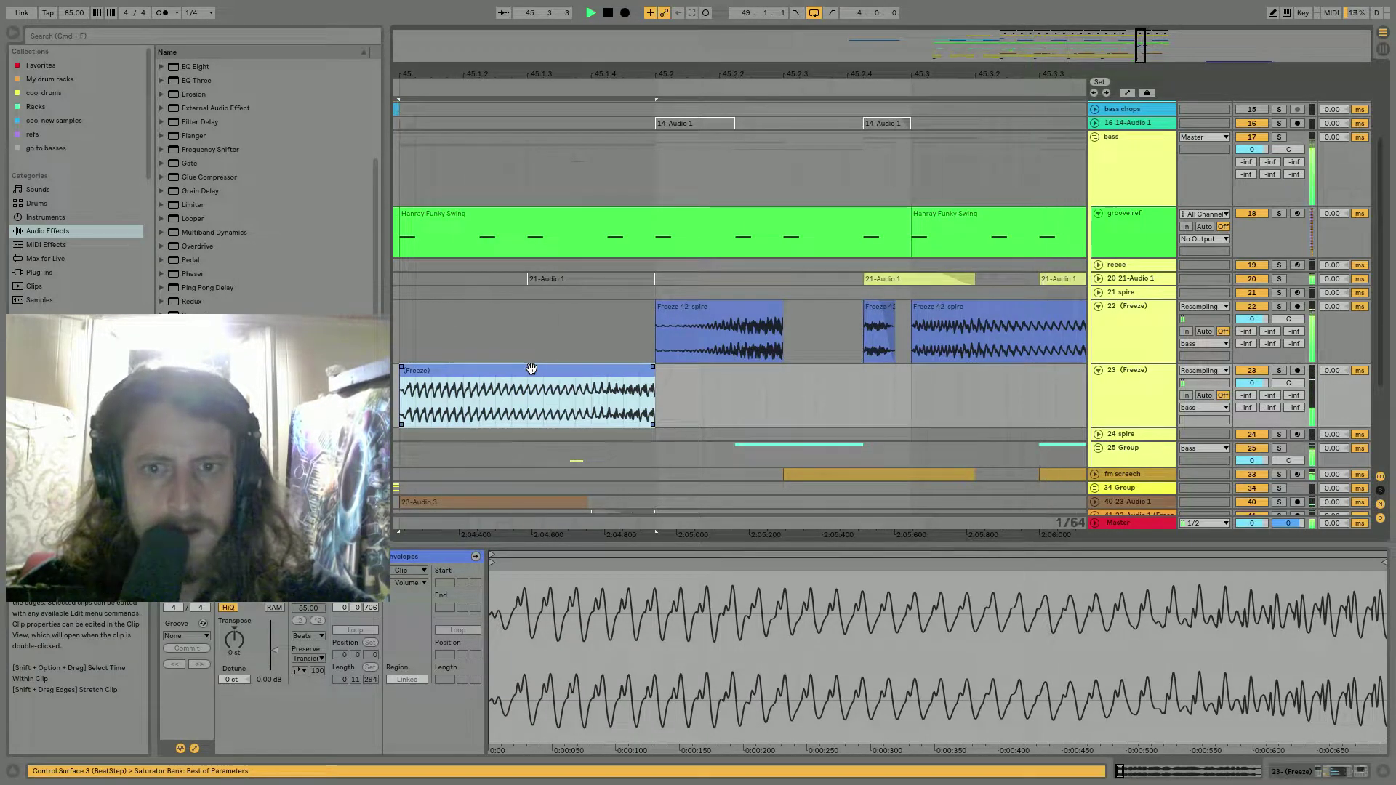
key("space")
key("space")
Set the gain of the reversed clip at 45.2.1 to -4.63 dB and audition it repeatedly.
left_click_drag(894, 75, 835, 78)
left_click(821, 307)
key("space")
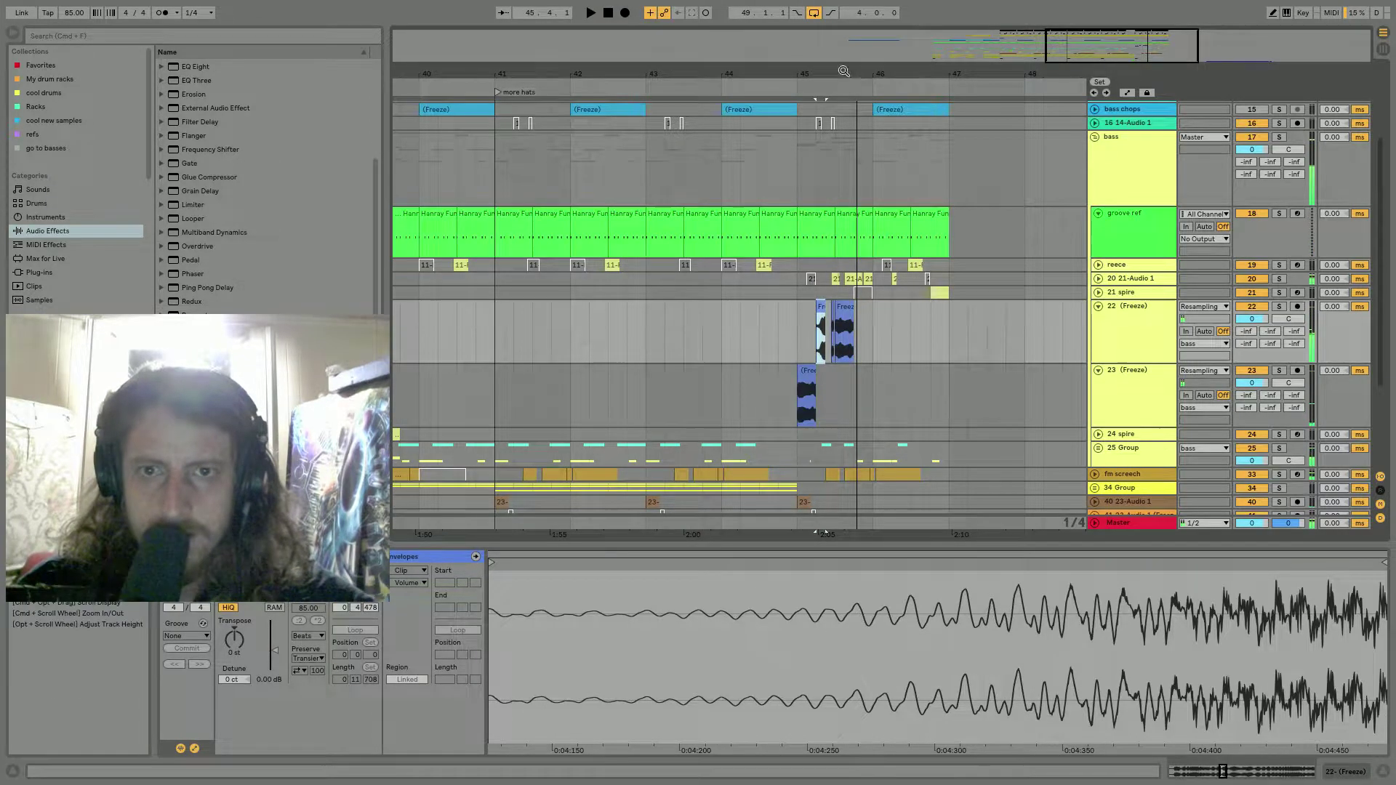
scroll(835, 322, "up", 5)
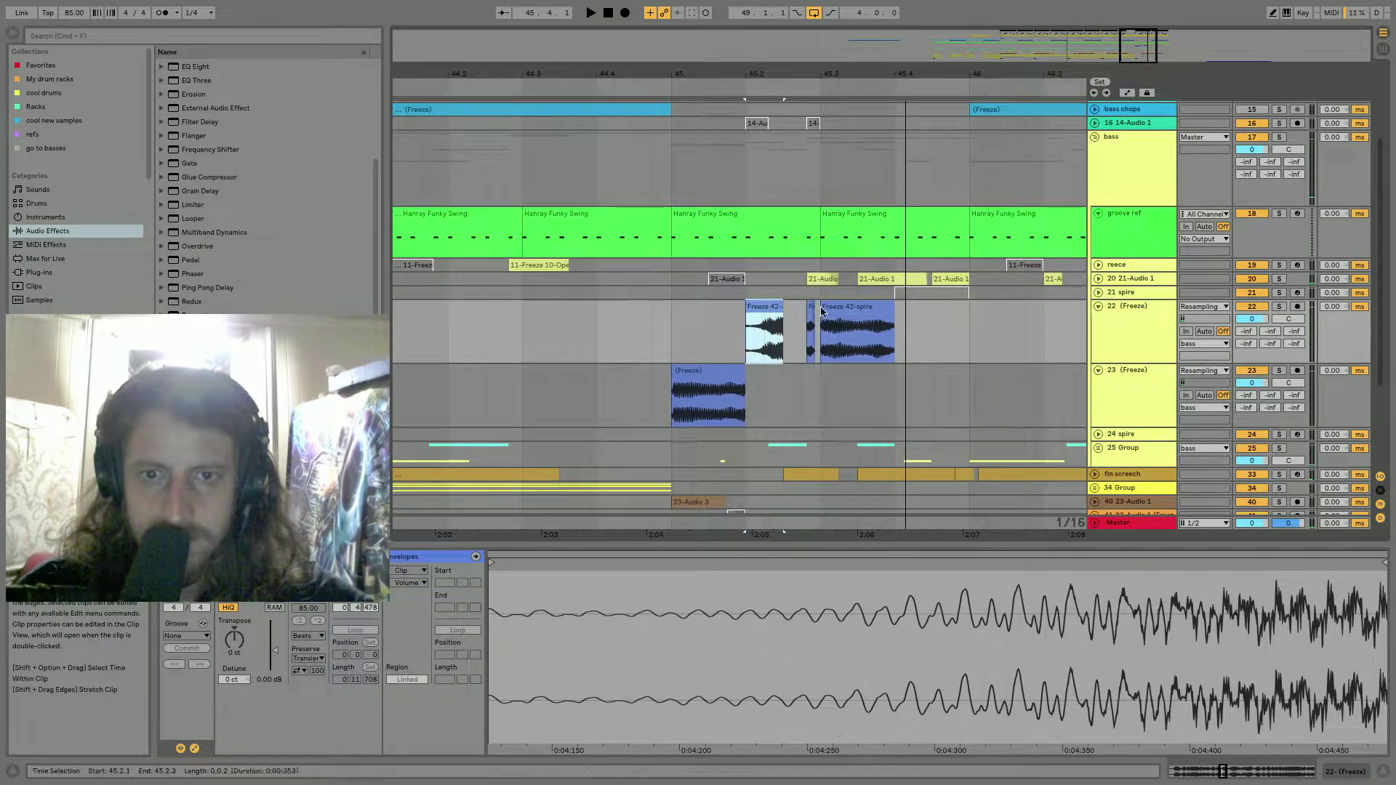
left_click(809, 308)
left_click(760, 309)
left_click_drag(273, 653, 273, 659)
key("space")
key("space")
key("space")
key("space")
key("space")
key("space")
key("space")
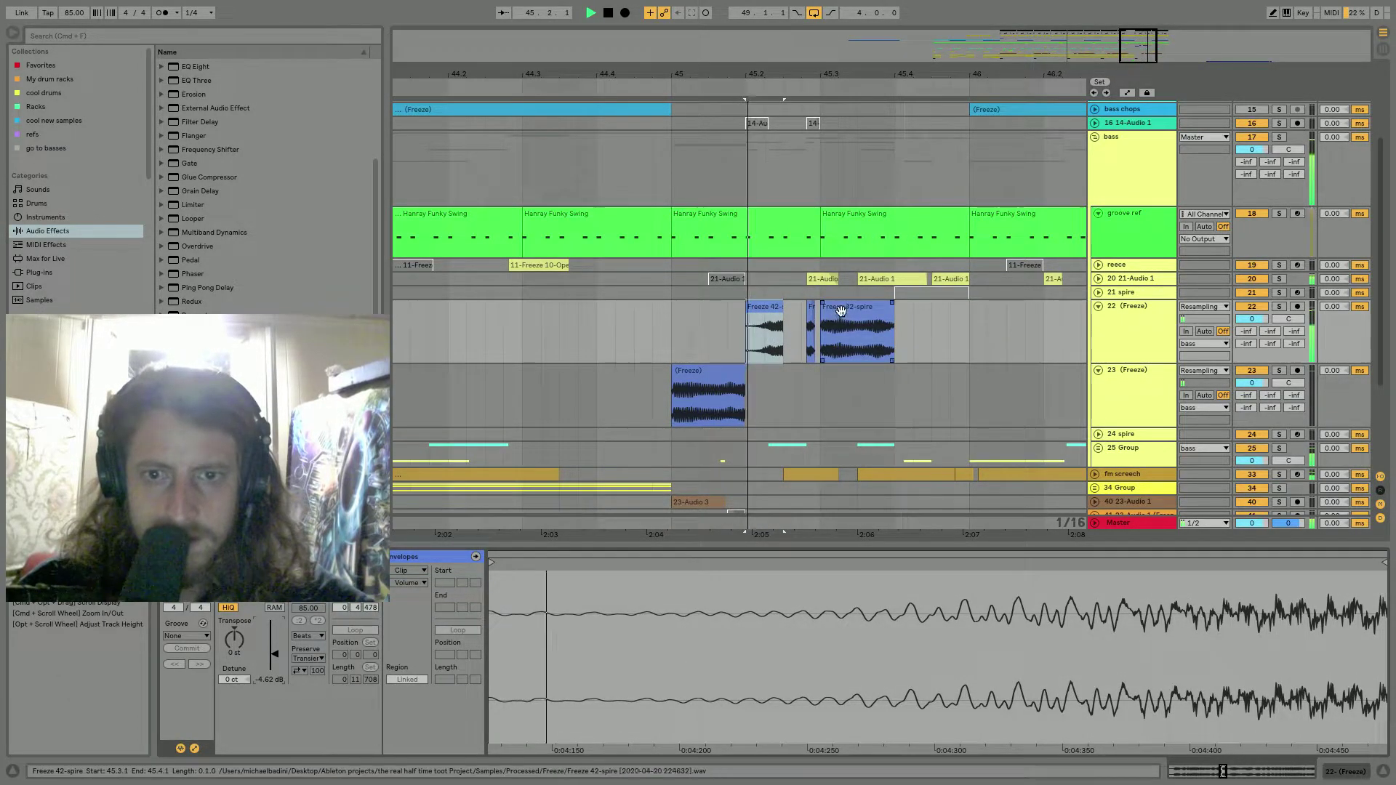
Insert an audio track below track 22 and move the Freeze 42-spire clip at 45.3.1 onto it.
left_click(841, 311)
key("space")
right_click(1133, 336)
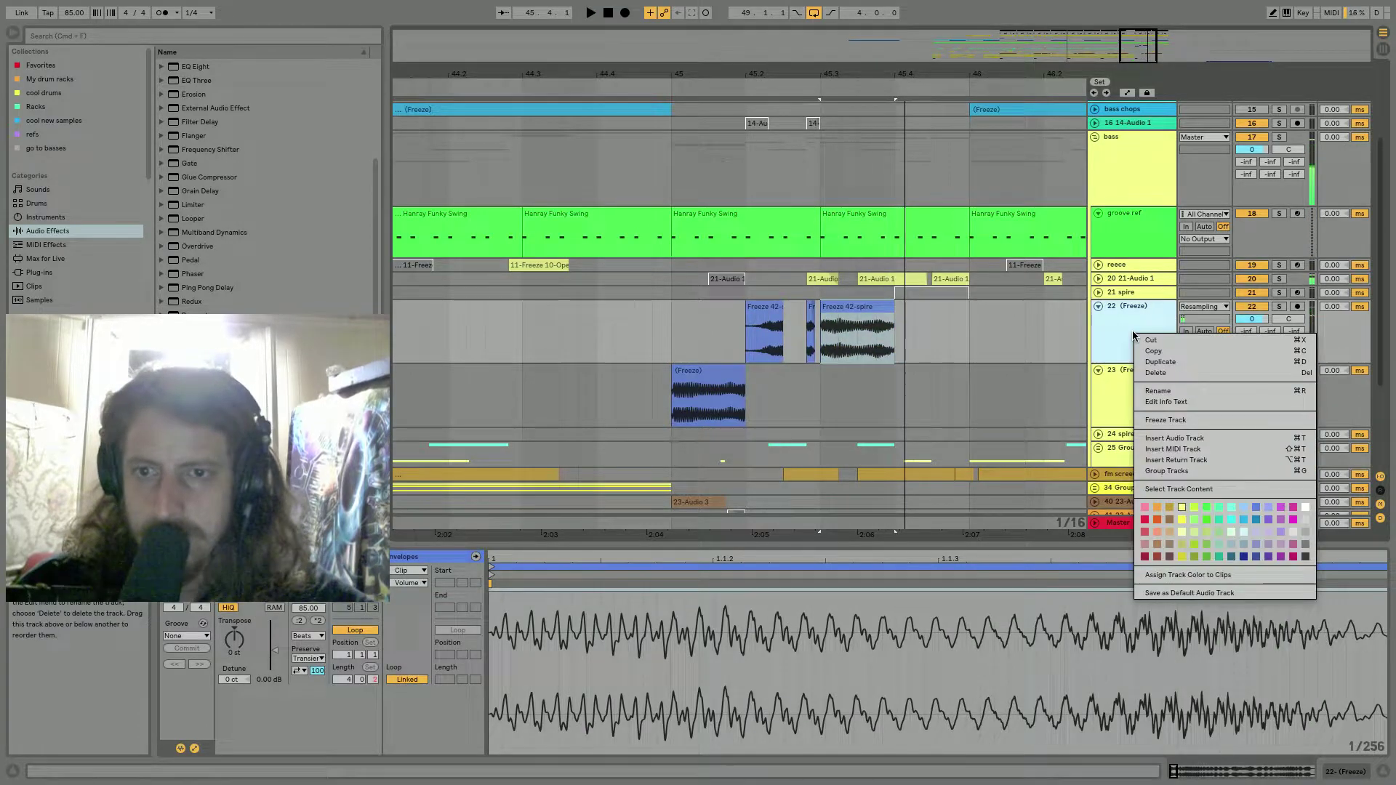
left_click(1174, 438)
left_click_drag(854, 311, 852, 376)
Add EQ Eight to track 23 and set band 3 to 653 Hz with 1.12 dB gain while playing the section.
scroll(198, 241, "up", 5)
left_click_drag(197, 205, 834, 420)
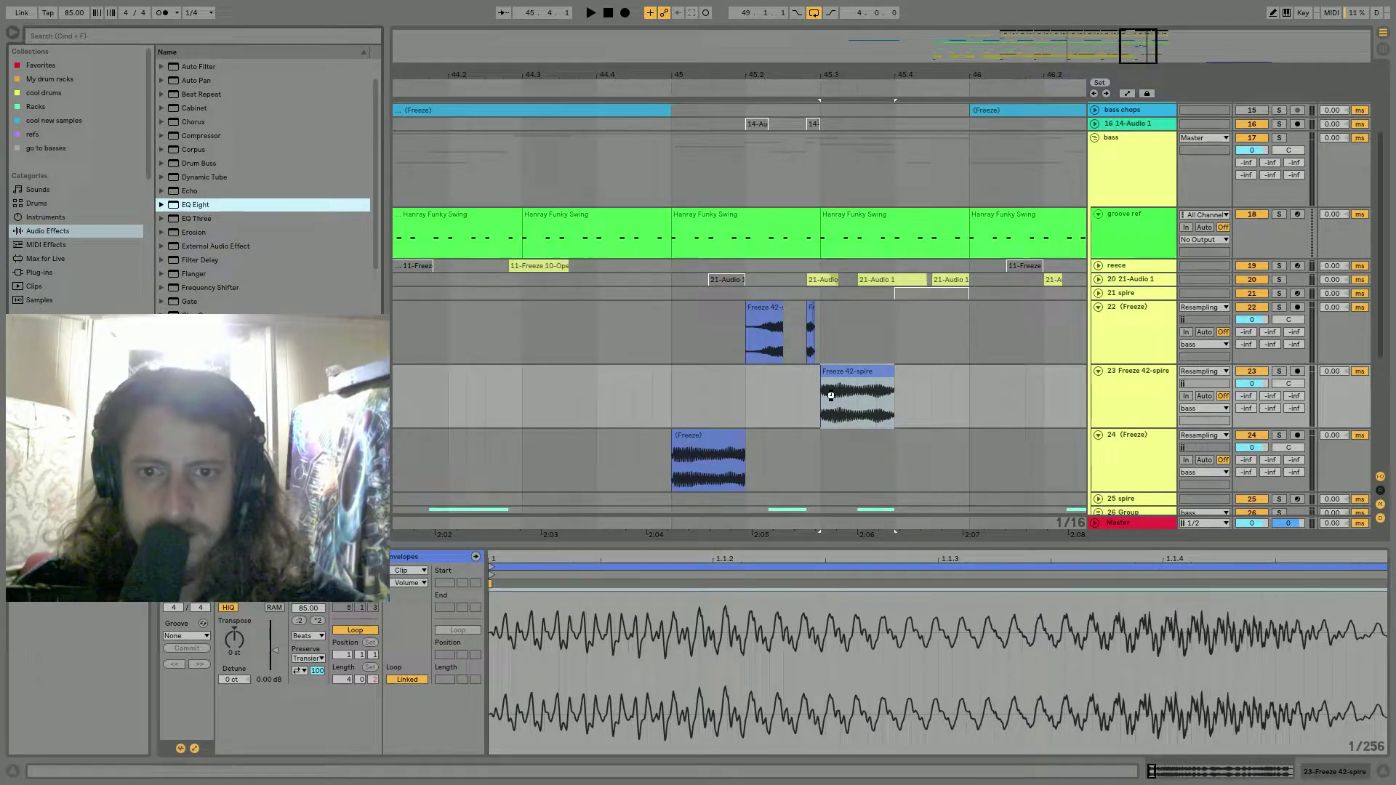
key("space")
key("space")
key("space")
key("space")
key("space")
left_click_drag(421, 679, 353, 675)
key("space")
key("space")
key("space")
key("space")
key("space")
key("space")
key("space")
key("space")
key("space")
key("space")
key("space")
key("space")
key("space")
key("space")
key("space")
key("space")
key("space")
key("space")
key("space")
key("space")
key("space")
left_click(503, 420)
key("space")
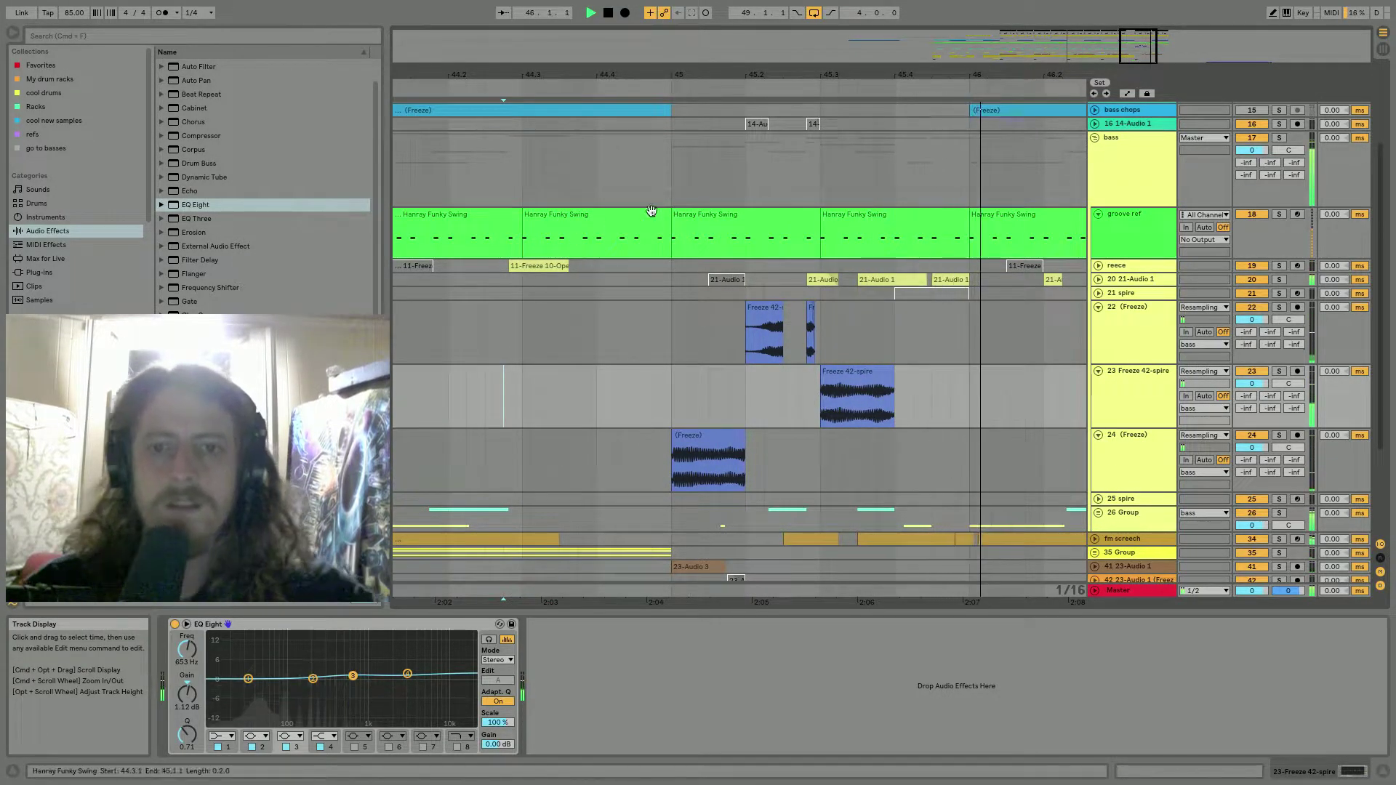
Rework the short slice at 45.2.4 on track 22, deactivating the excess piece directly after it, and audition it.
double_click(814, 323)
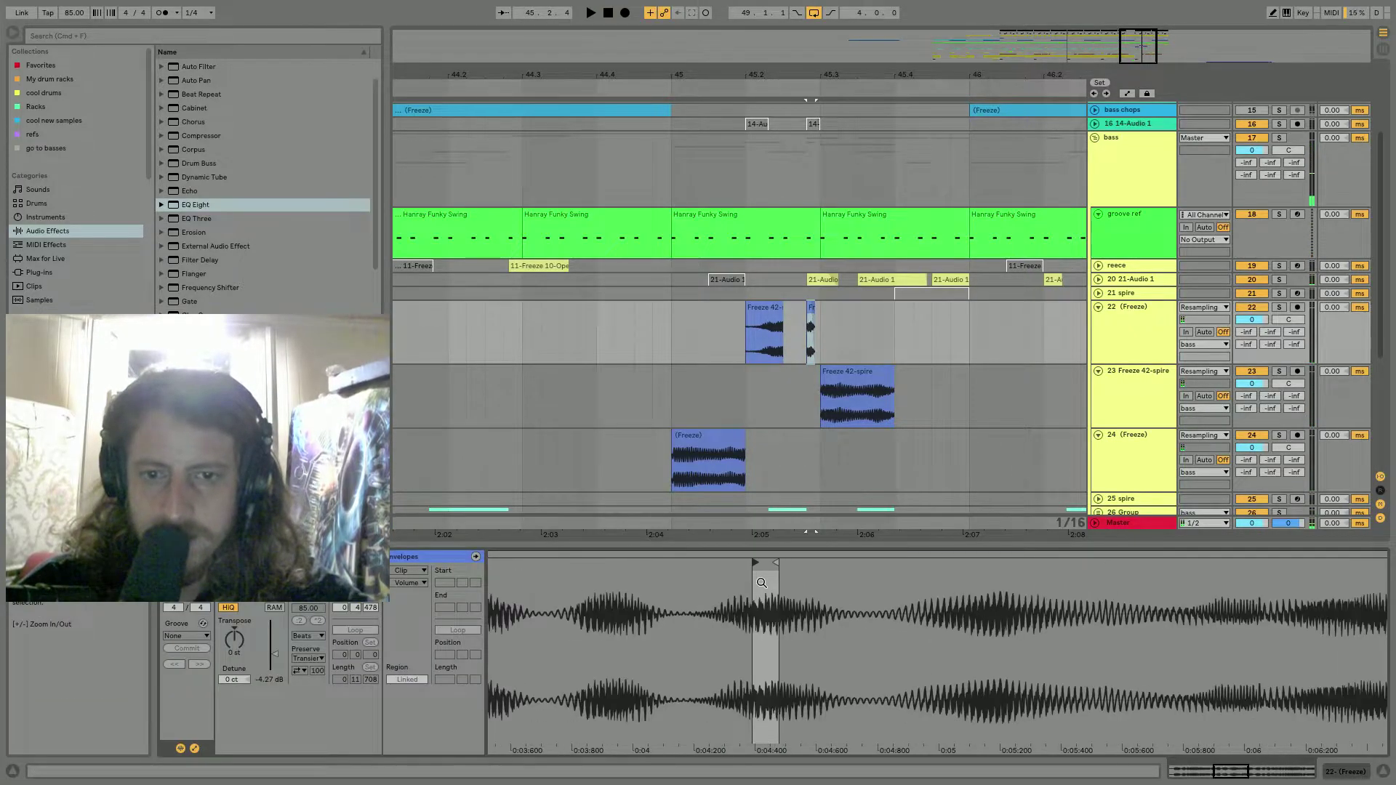
left_click_drag(824, 85, 717, 292)
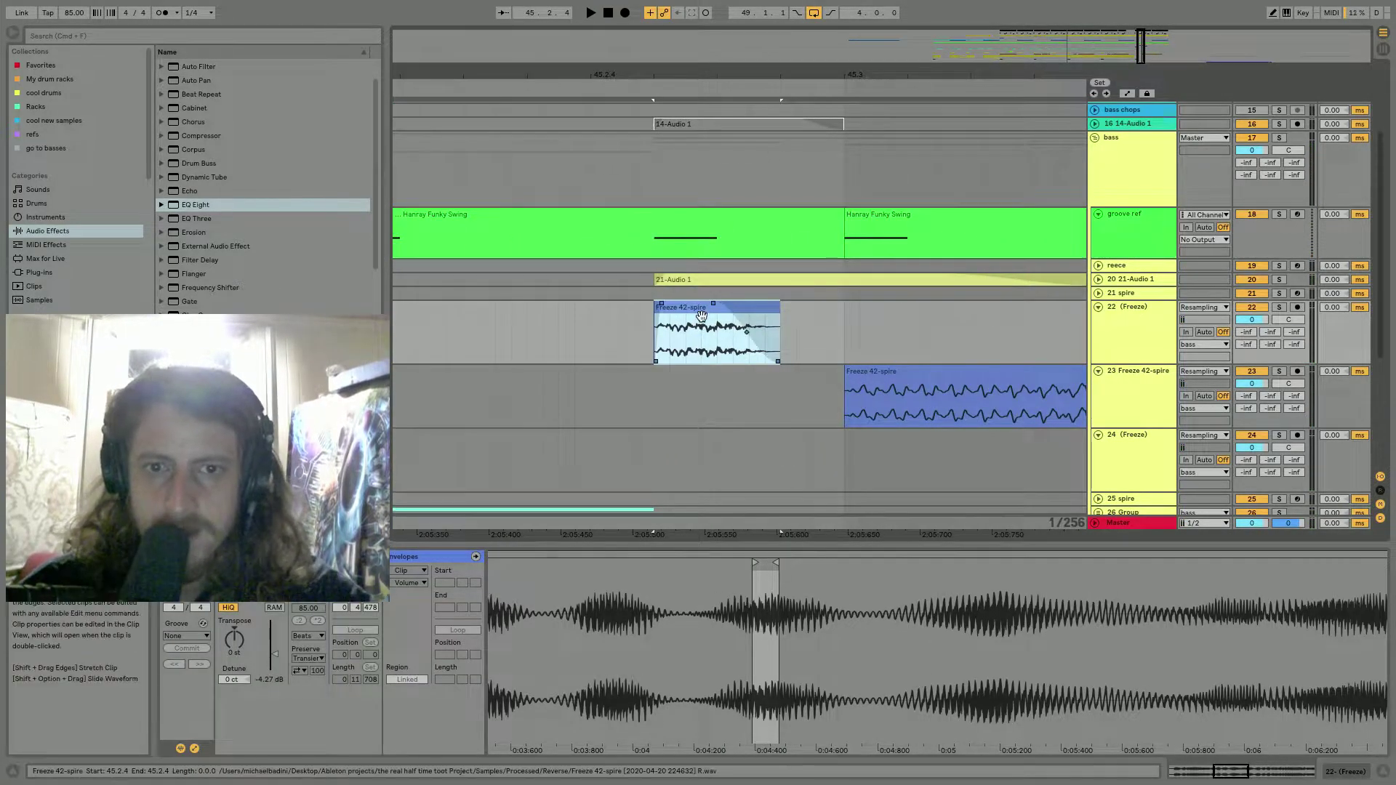
left_click(701, 314)
key("0")
left_click(701, 315)
key("space")
mouse_move(712, 691)
left_mouse_down()
mouse_move(711, 583)
mouse_move(816, 564)
left_mouse_up()
key("space")
key("space")
key("space")
key("space")
key("space")
Play the arrangement into bar 45, starting from 44.4.2 and again from 44.3.1.
left_click_drag(764, 71, 764, 22)
left_click(598, 354)
key("space")
key("space")
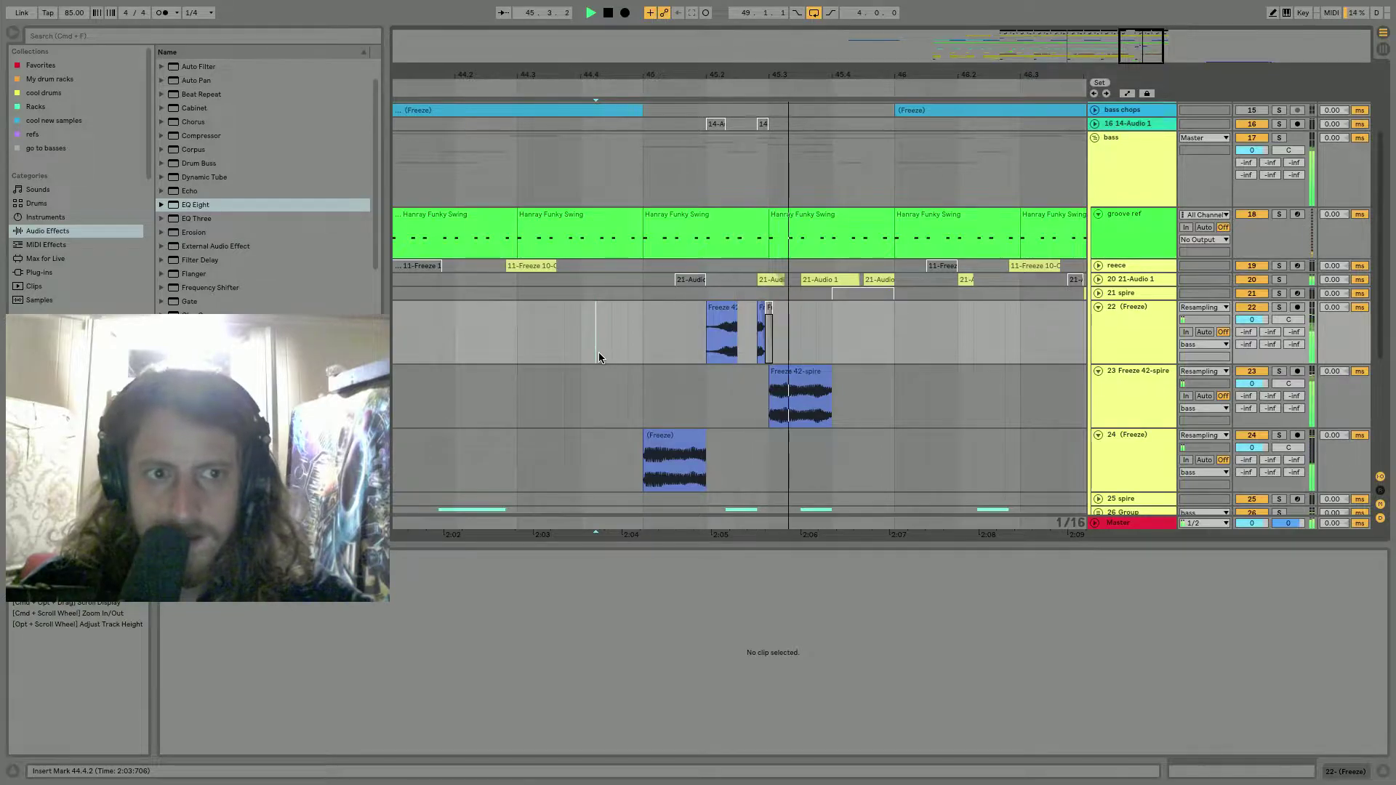
left_click(514, 339)
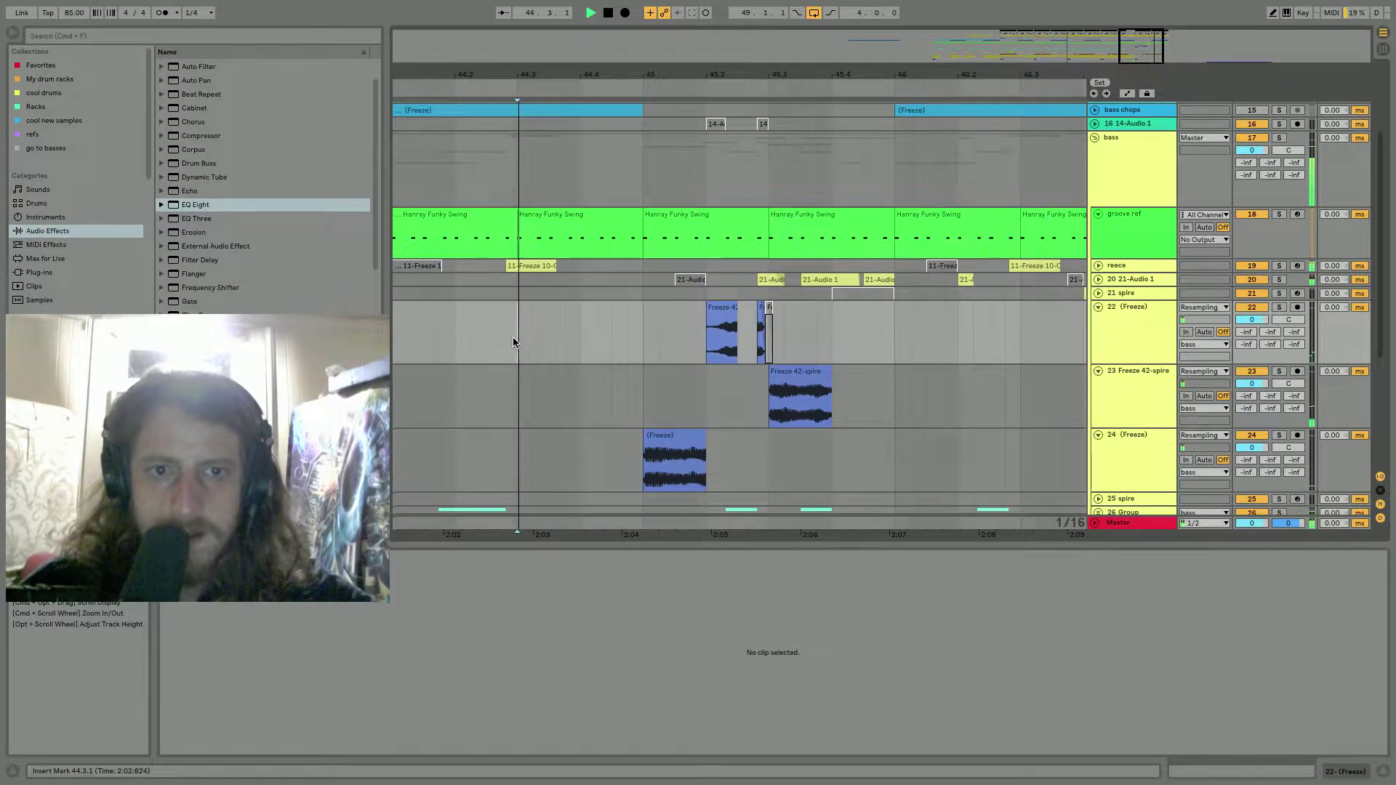
Unfold 35 Group, open the 22-Kontakt 1 clip on track 36 during playback, and hide its envelopes box.
scroll(623, 317, "up", 3)
scroll(622, 318, "down", 5)
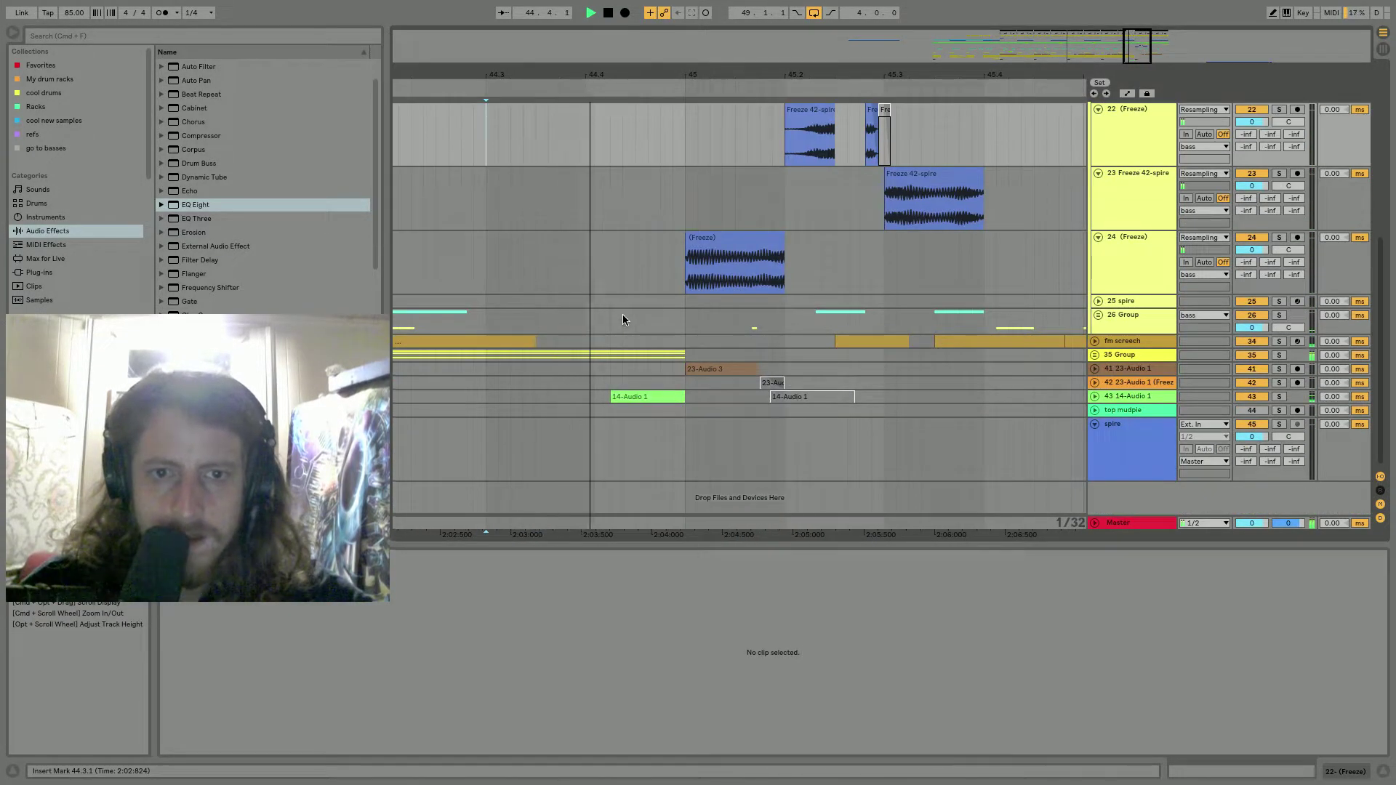
scroll(622, 315, "left", 1)
key("space")
left_click(1094, 355)
scroll(761, 334, "down", 3)
scroll(762, 334, "left", 1)
key("space")
left_click(1012, 274)
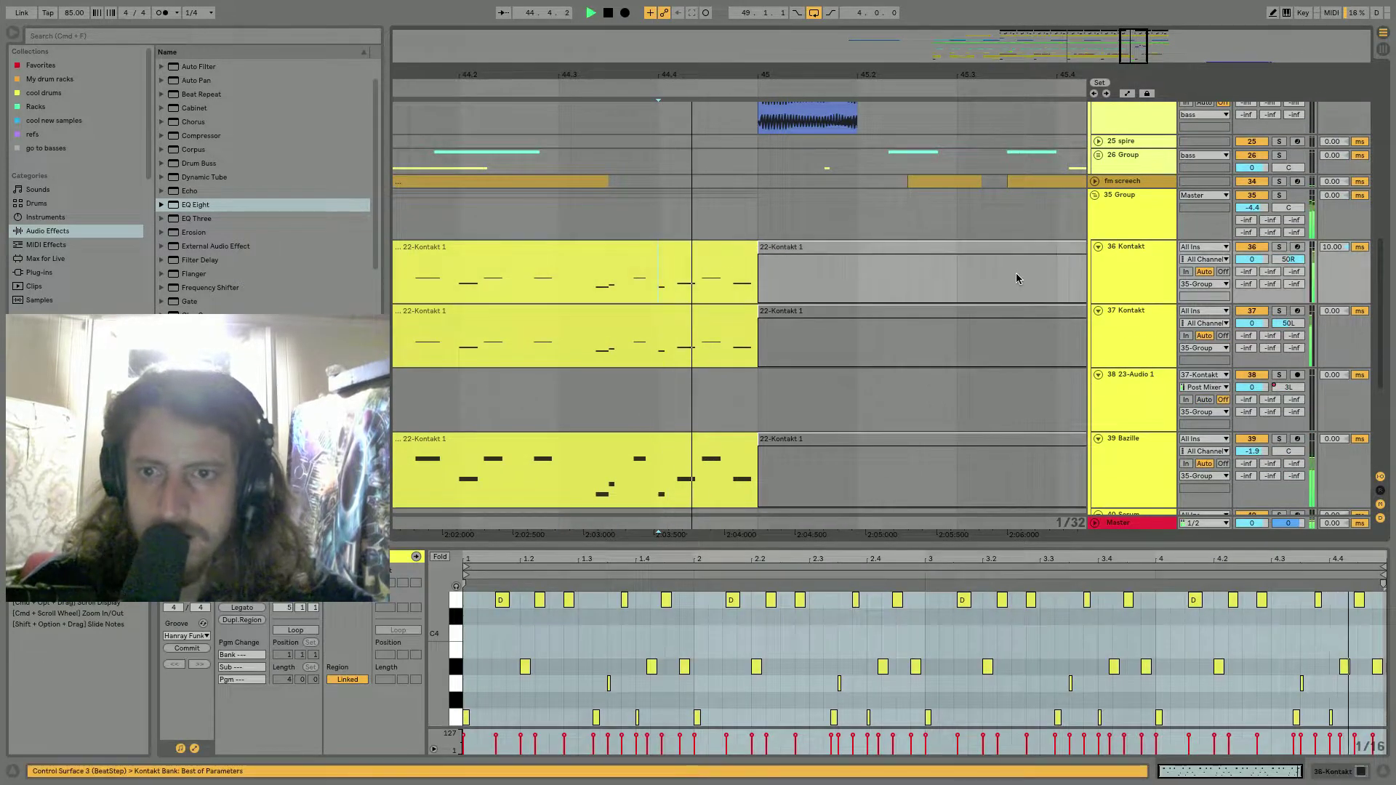
left_click(194, 749)
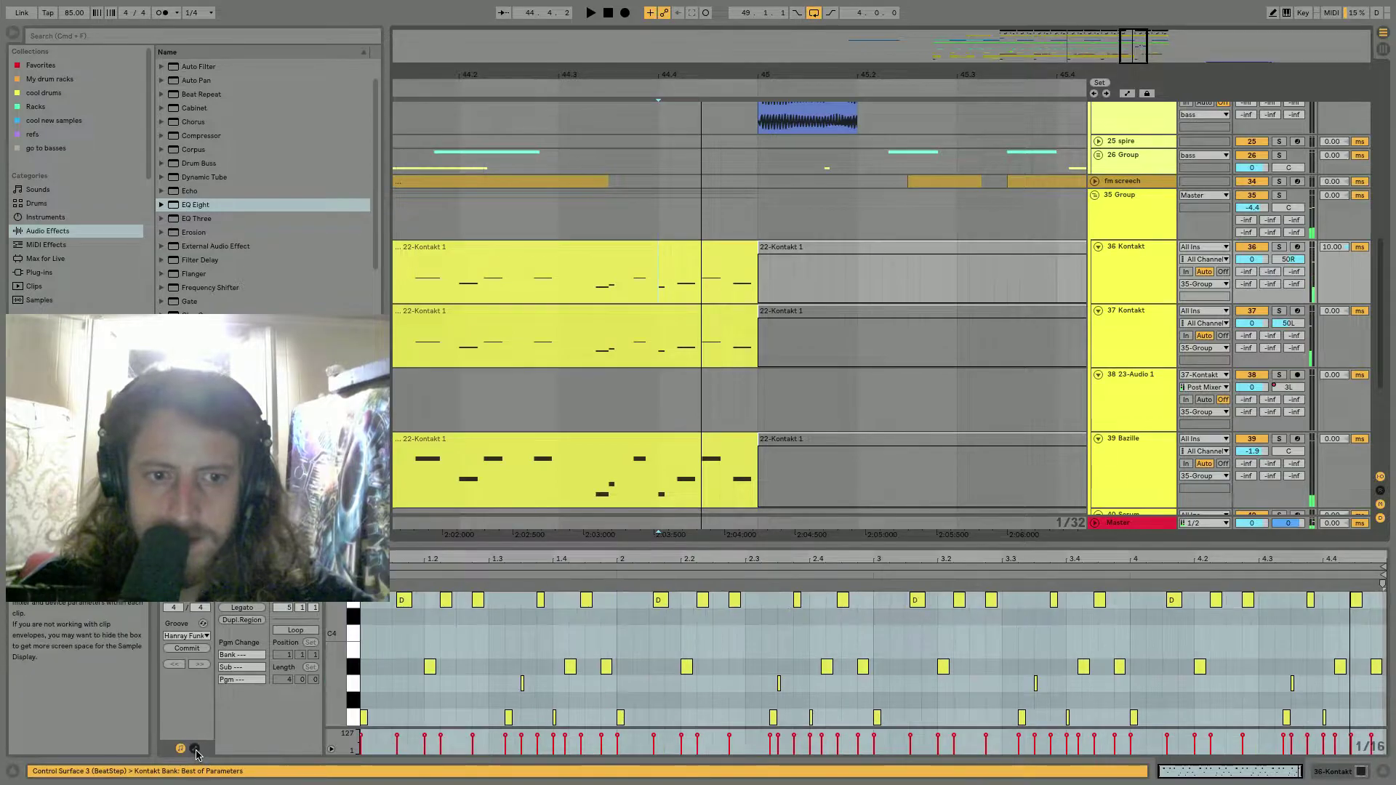
Show the envelopes of track 36's 22-Kontakt 1 clip and ramp its pitch bend from 4.4 down to -8192 near the clip's end.
left_click(194, 749)
left_click(194, 748)
left_click(194, 748)
key("space")
key("space")
key("space")
key("space")
left_click(1326, 673)
key("space")
left_click_drag(1384, 673, 1384, 751)
key("space")
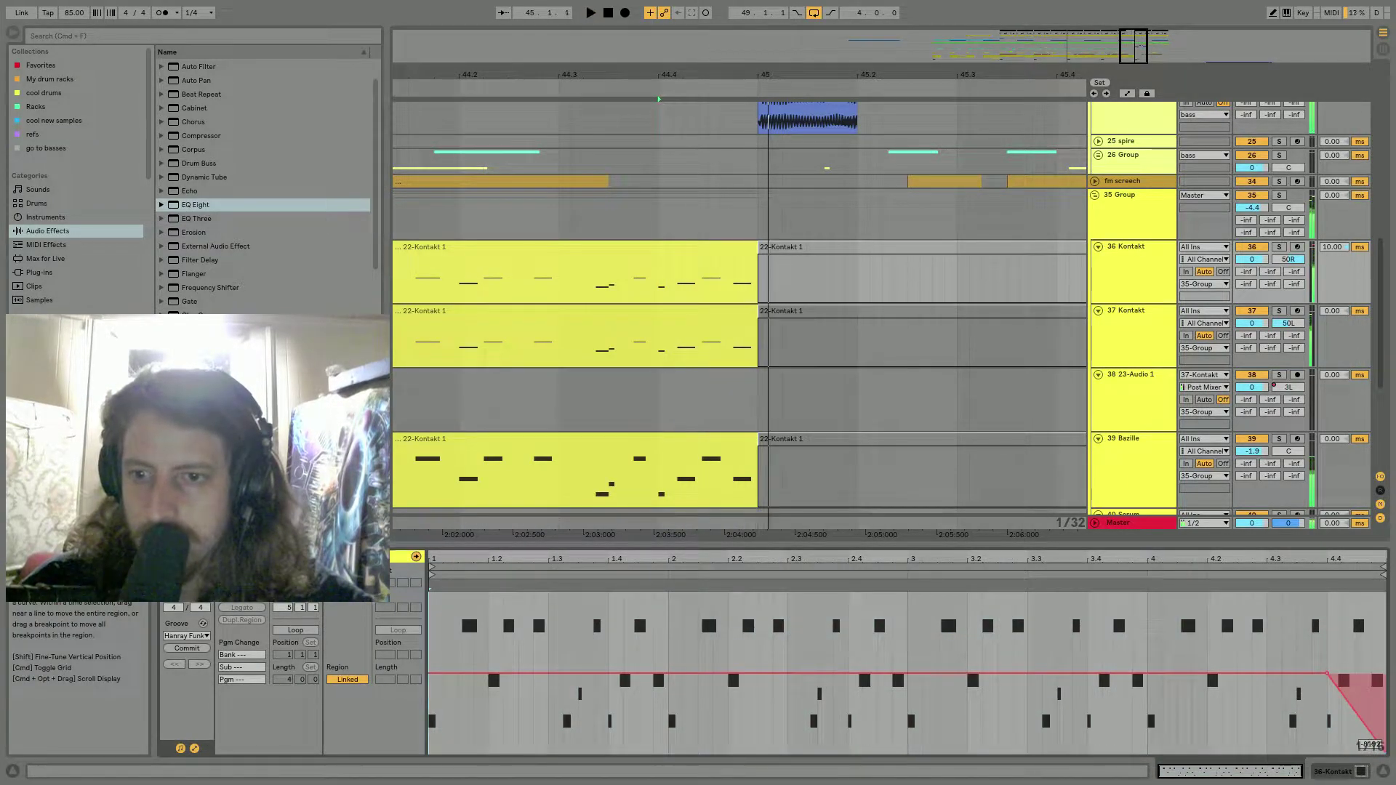
Undo and redo the pitch bend drop on track 36, auditioning the last beat before bar 45 each time.
key("space")
key("super+z")
key("space")
key("space")
key("space")
key("space")
key("super+shift+z")
key("space")
key("space")
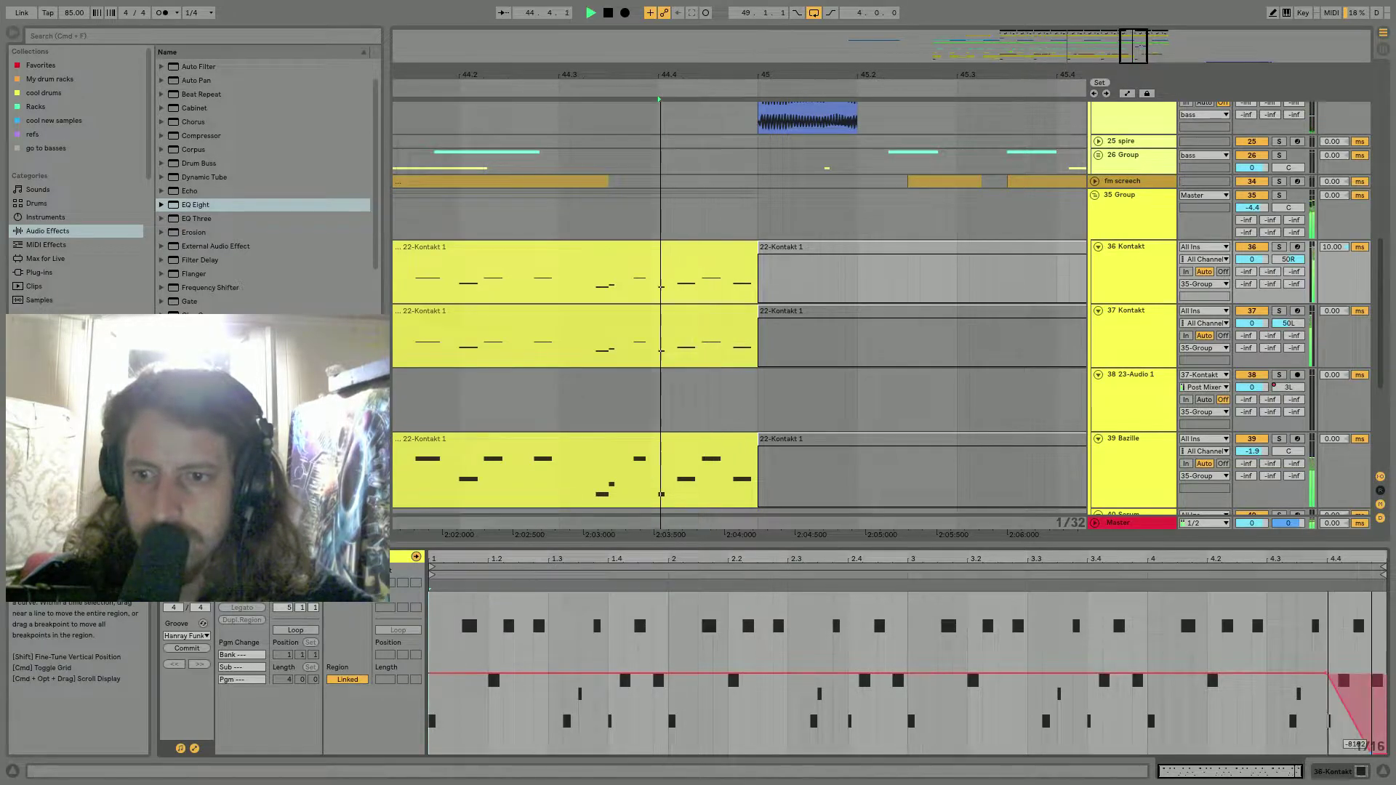
key("space")
key("space")
key("space")
key("space")
key("space")
Ramp the pitch bend envelope of track 37's 22-Kontakt 1 clip from 4.4 down to -8192 at the clip's end and audition it.
left_click(660, 353)
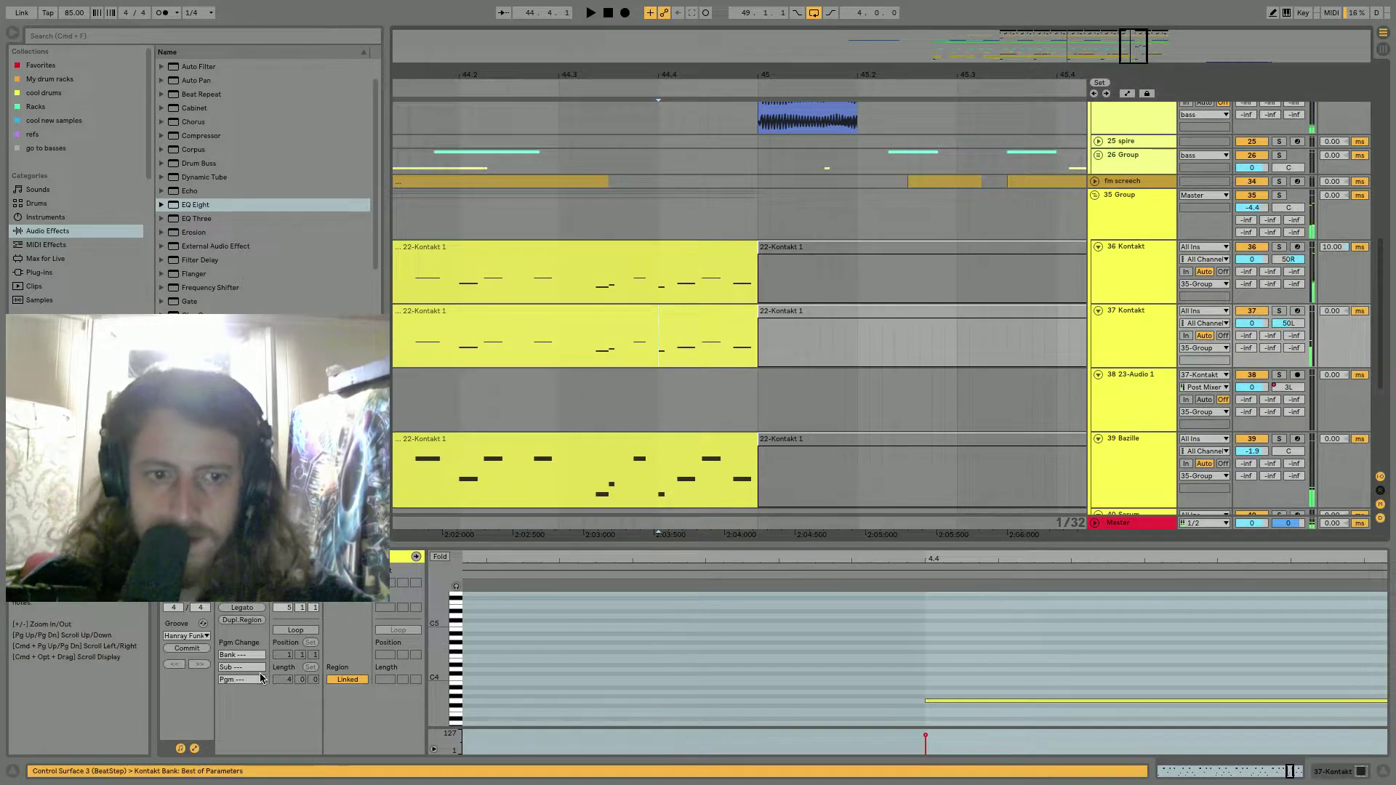
left_click(194, 747)
key("space")
key("space")
left_click_drag(799, 559, 1327, 556)
key("space")
key("space")
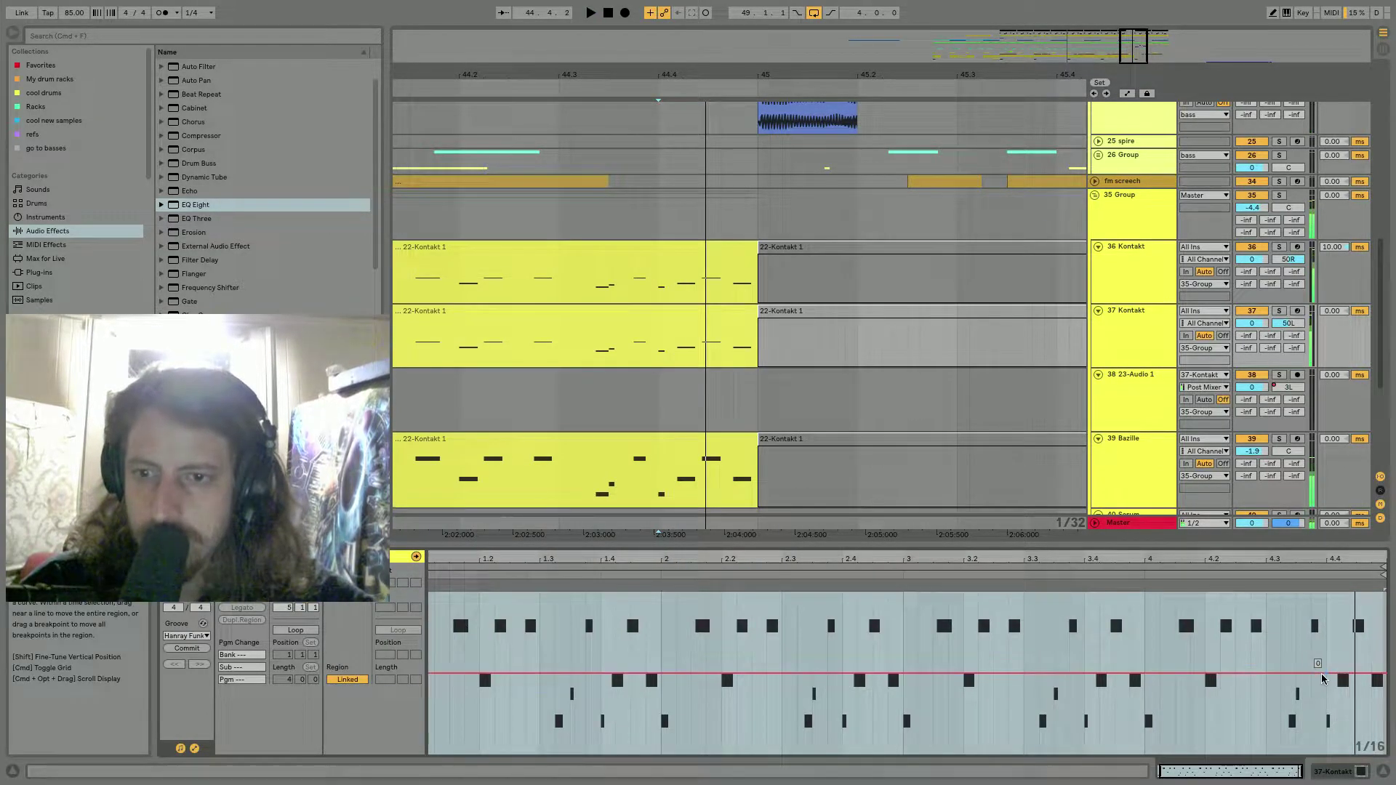
left_click(1324, 674)
key("space")
left_click_drag(1381, 674, 1342, 722)
key("space")
key("space")
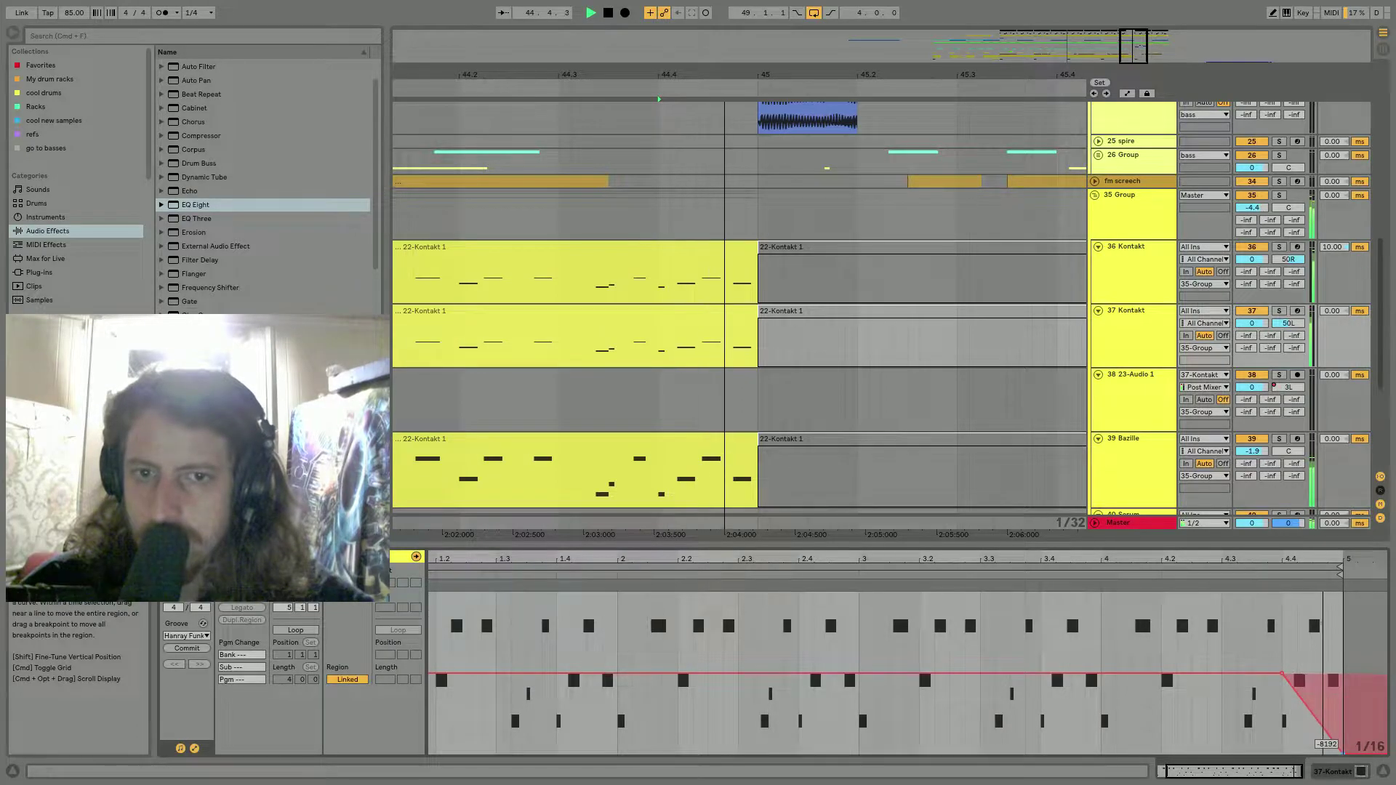
key("space")
key("space")
Solo track 39 Bazille, ramp its clip's pitch bend envelope from 2.4 down to -8192, and audition the drop.
left_click(1279, 438)
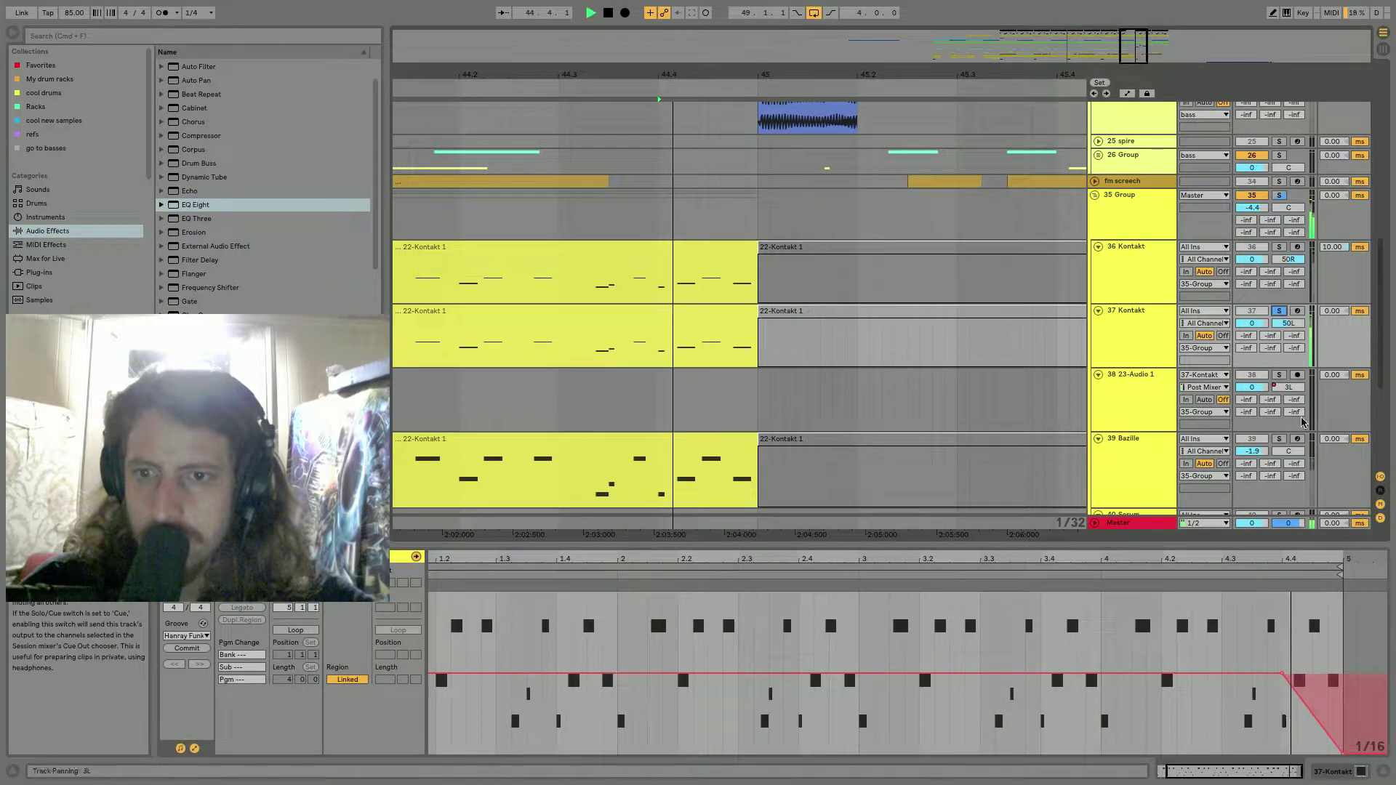
left_click(682, 480)
key("space")
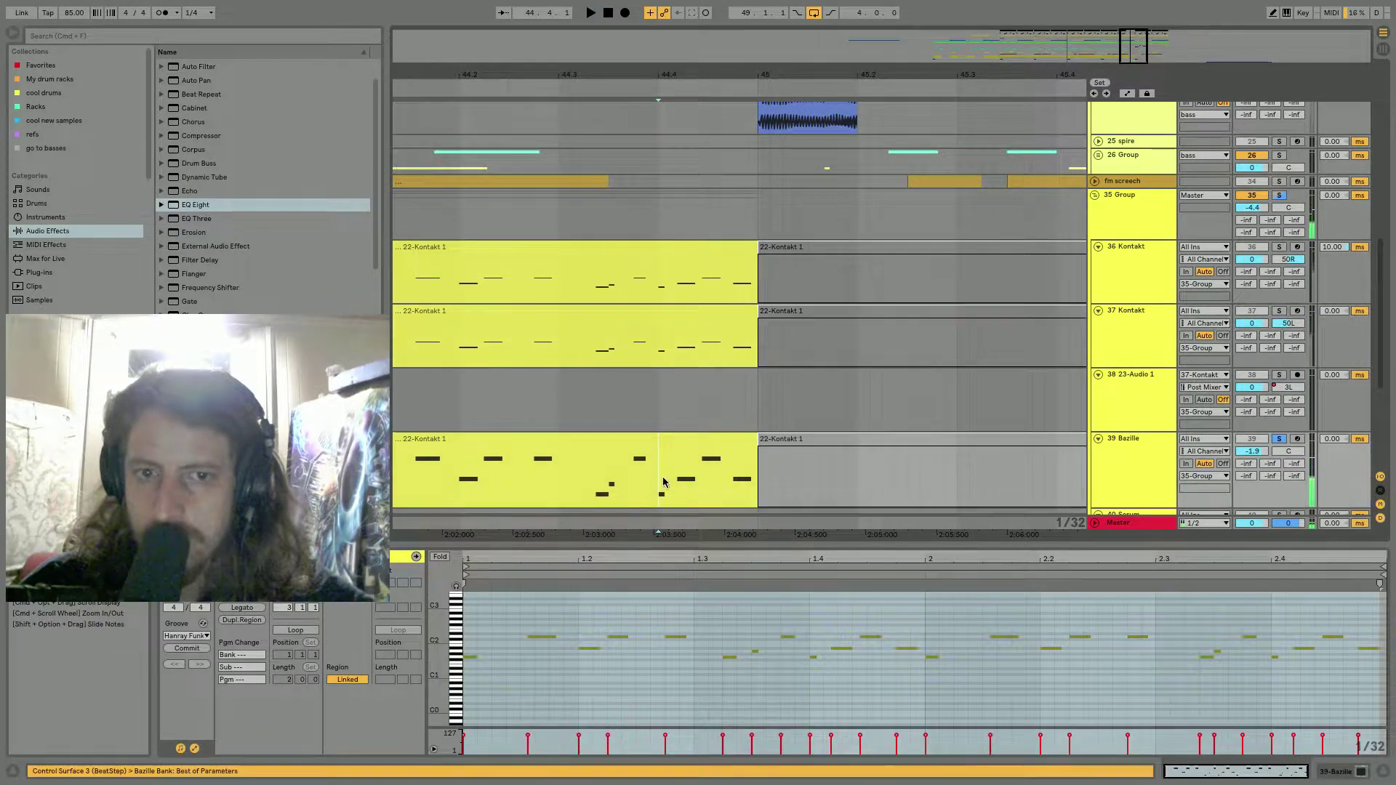
left_click(194, 749)
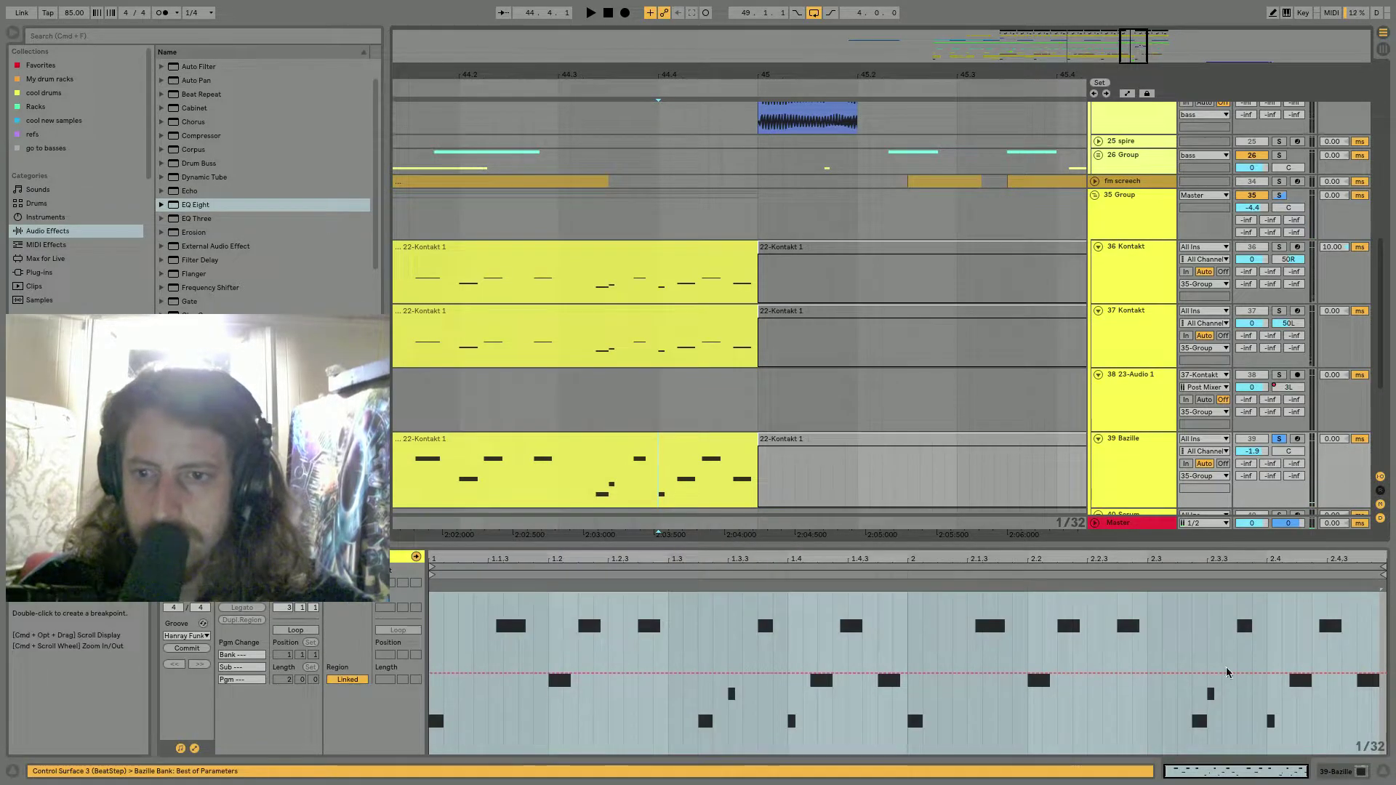
key("space")
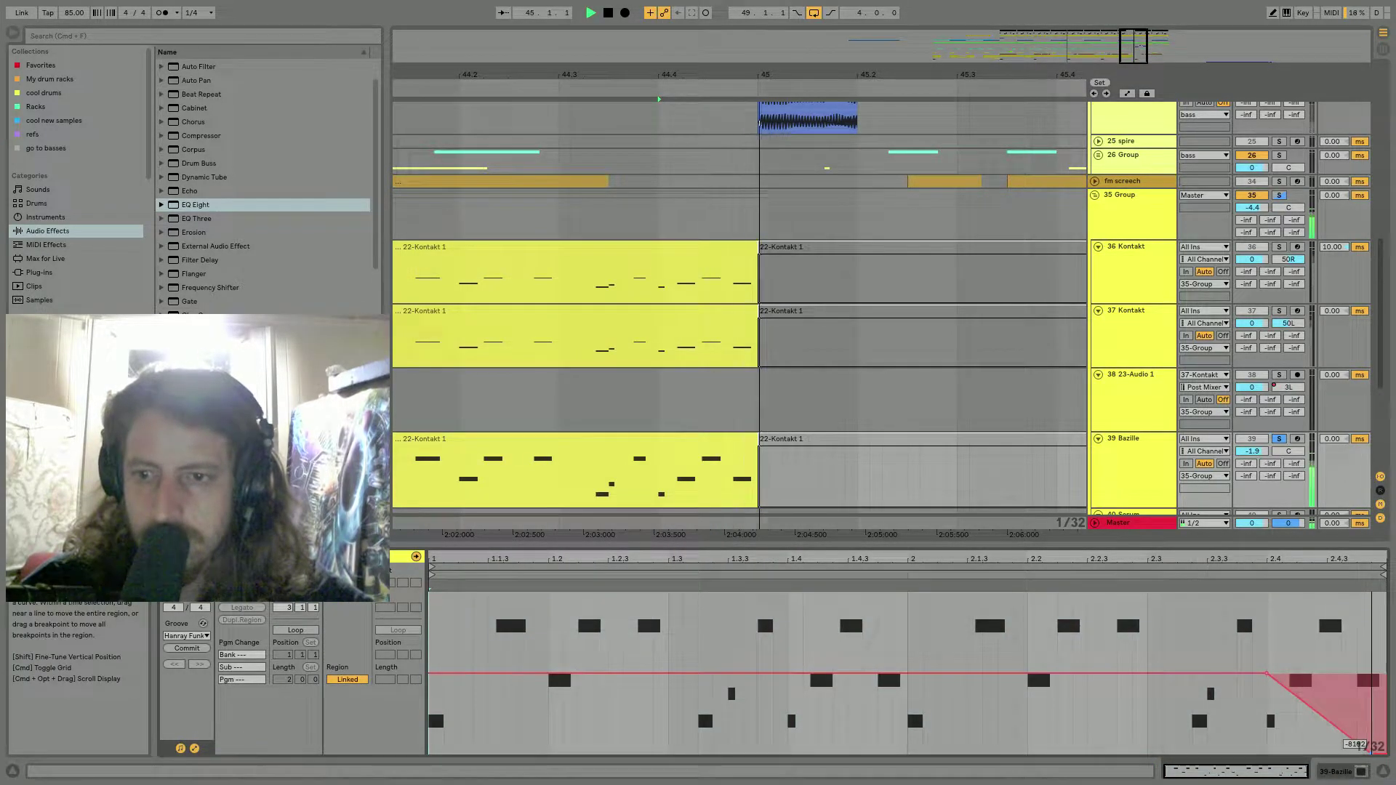
key("space")
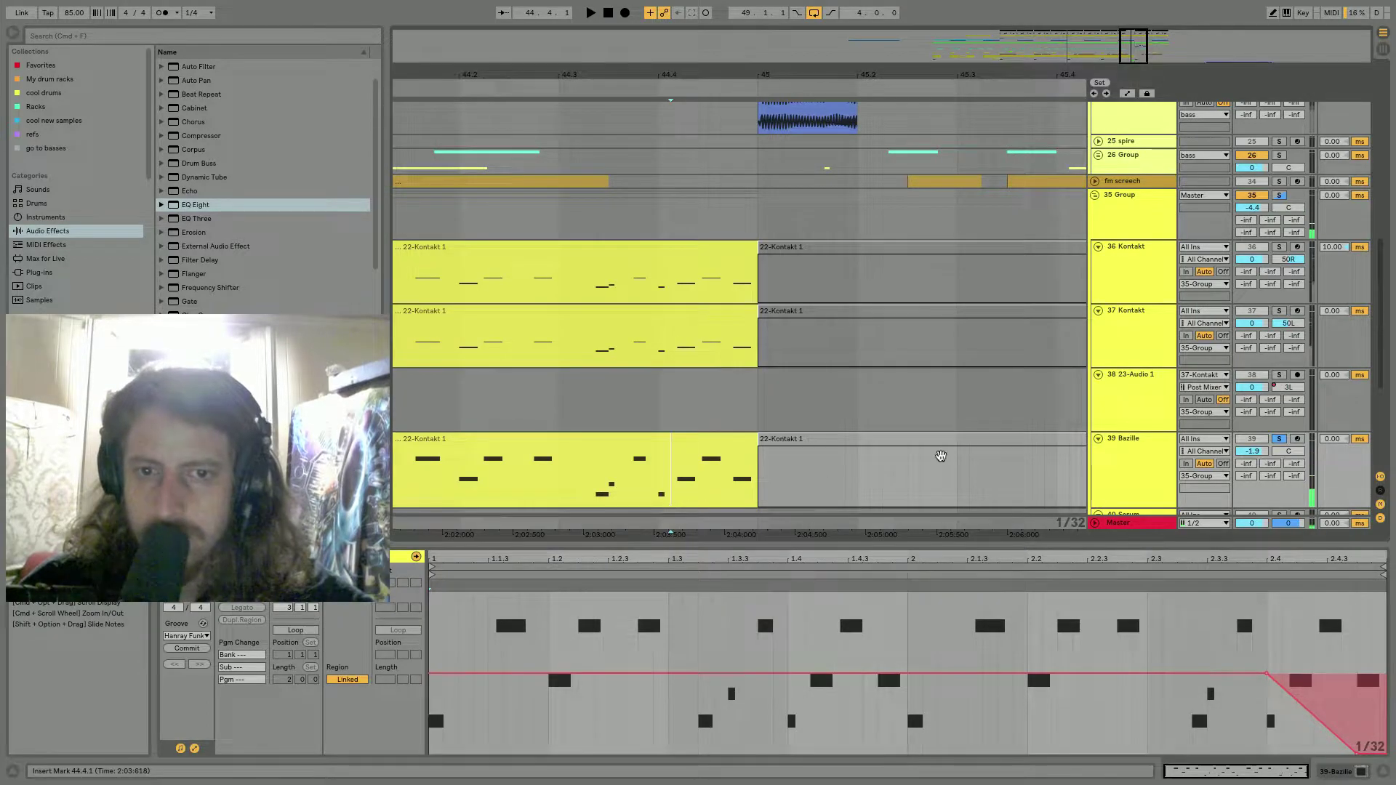
Examine the upward pitch bend range options on the Tweaks & FX page of track 39's Bazille, close the plug-in and replay the section.
left_click(1144, 465)
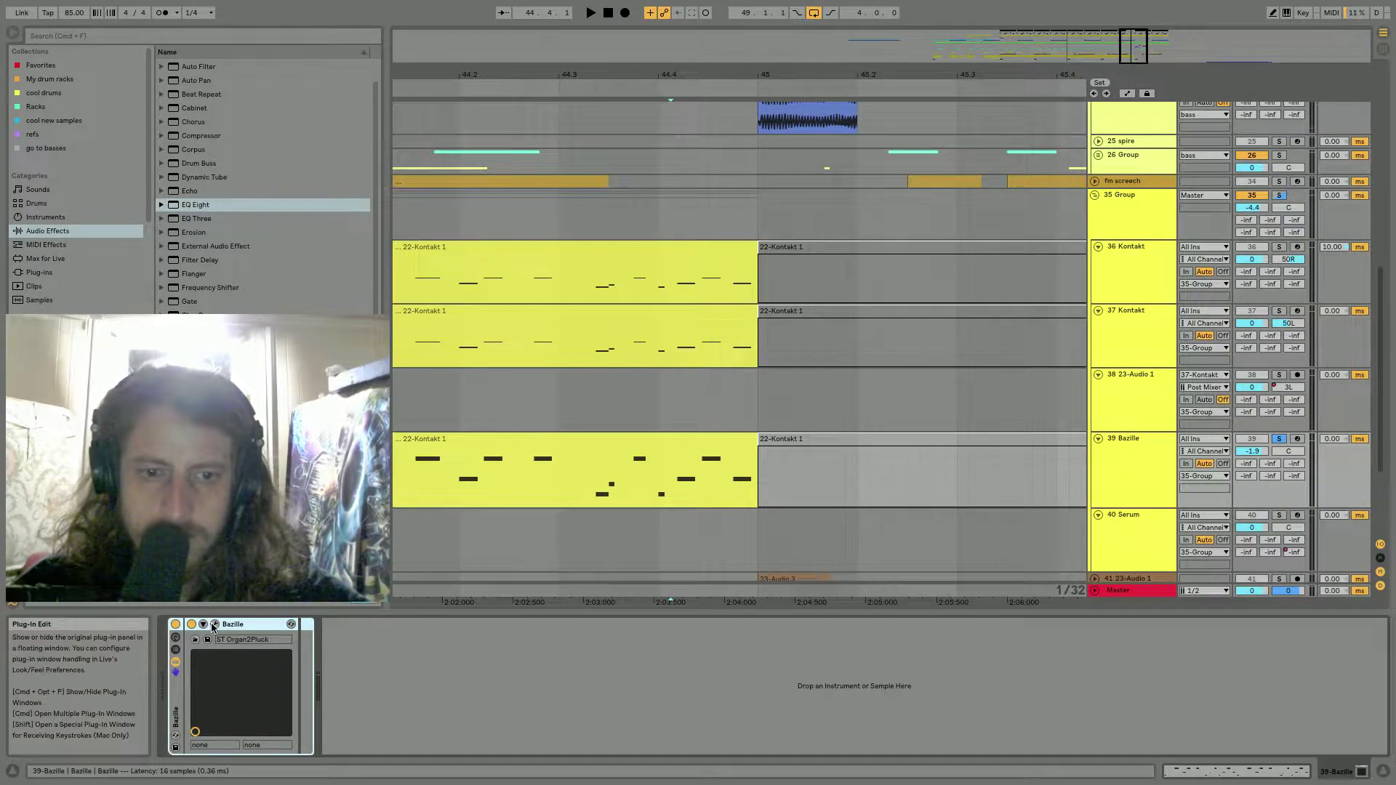
left_click(213, 626)
left_click(210, 83)
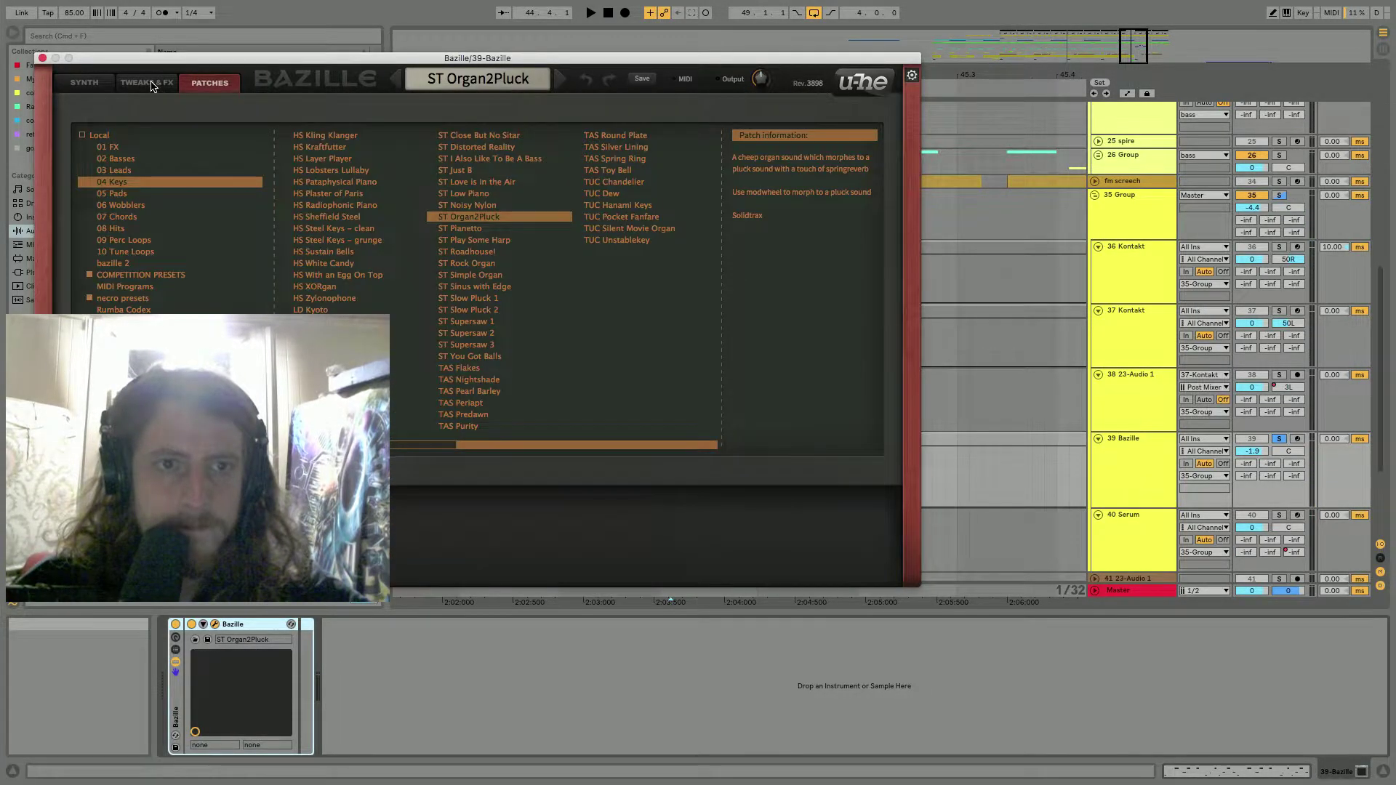
left_click(147, 82)
left_click(188, 159)
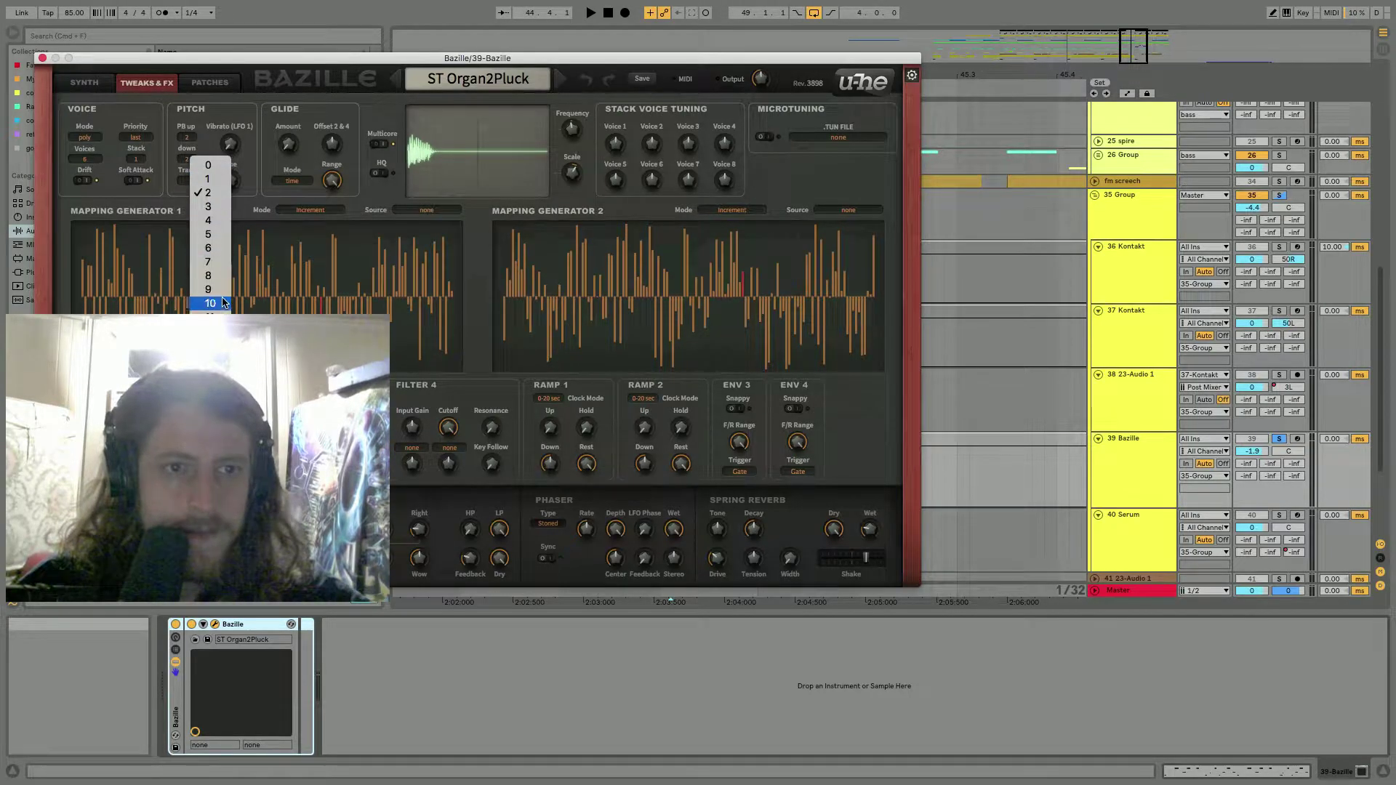
left_click(51, 128)
left_click(44, 58)
key("space")
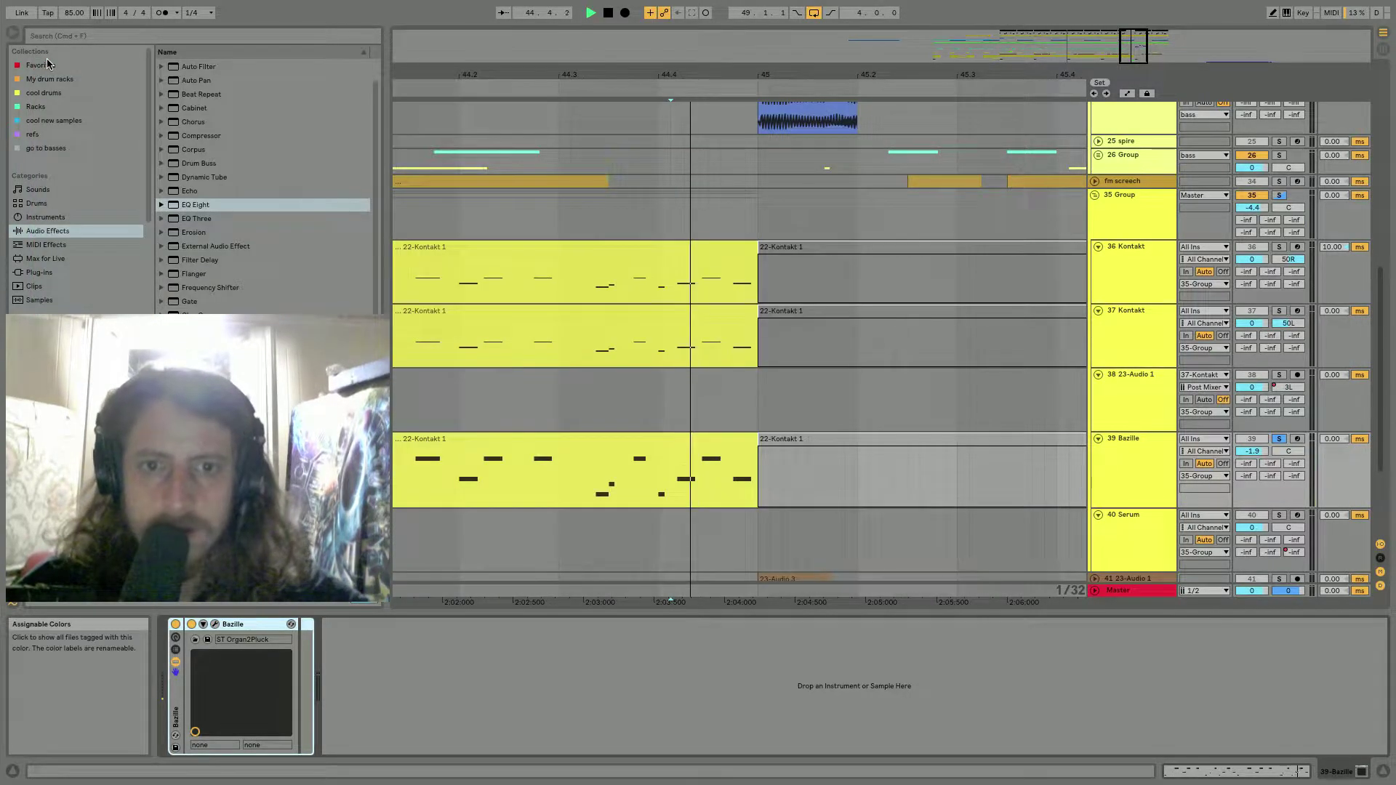
key("space")
Solo track 37 Kontakt, audition it, and open its Kontakt instrument on the Advanced page of Clay Tones.
left_click(1139, 318)
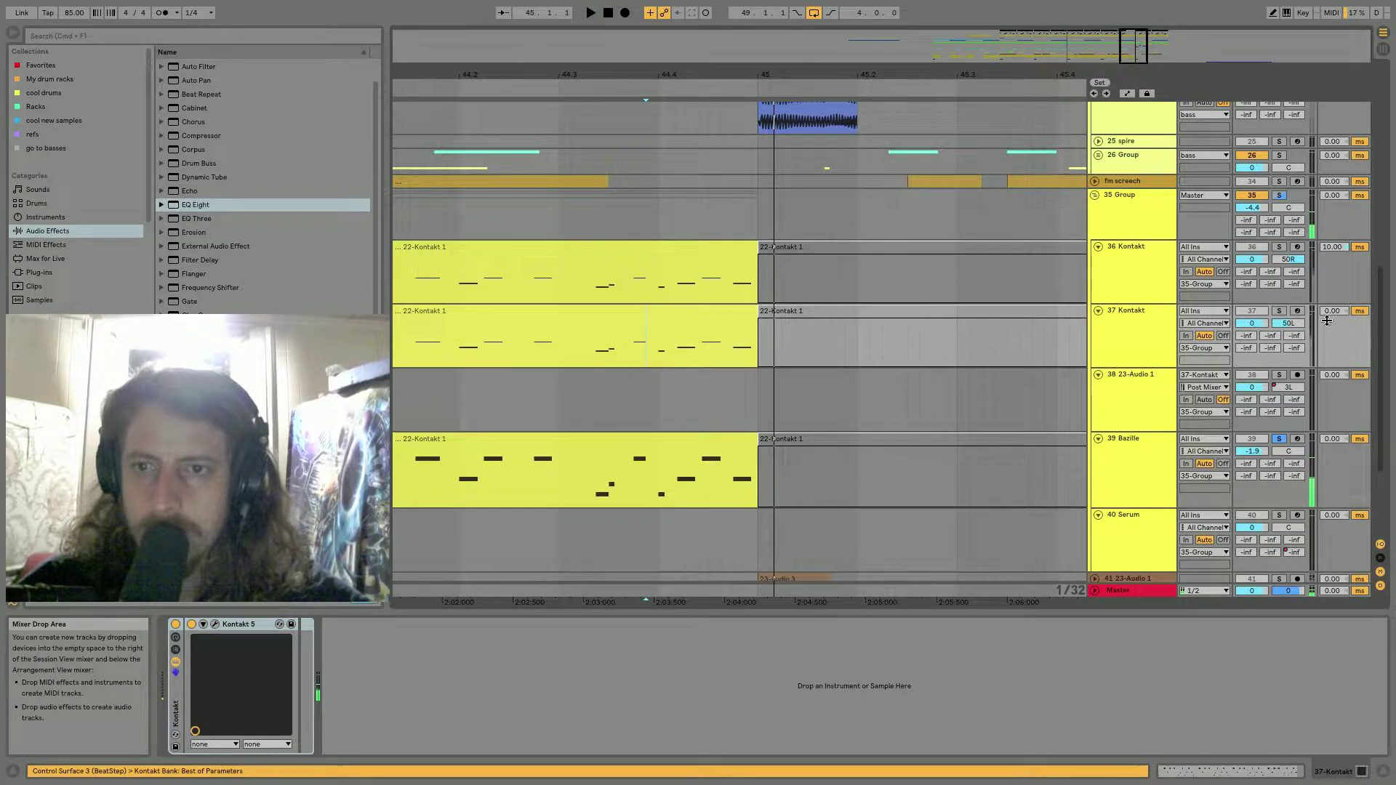
left_click(1279, 311)
key("space")
key("space")
left_click(215, 624)
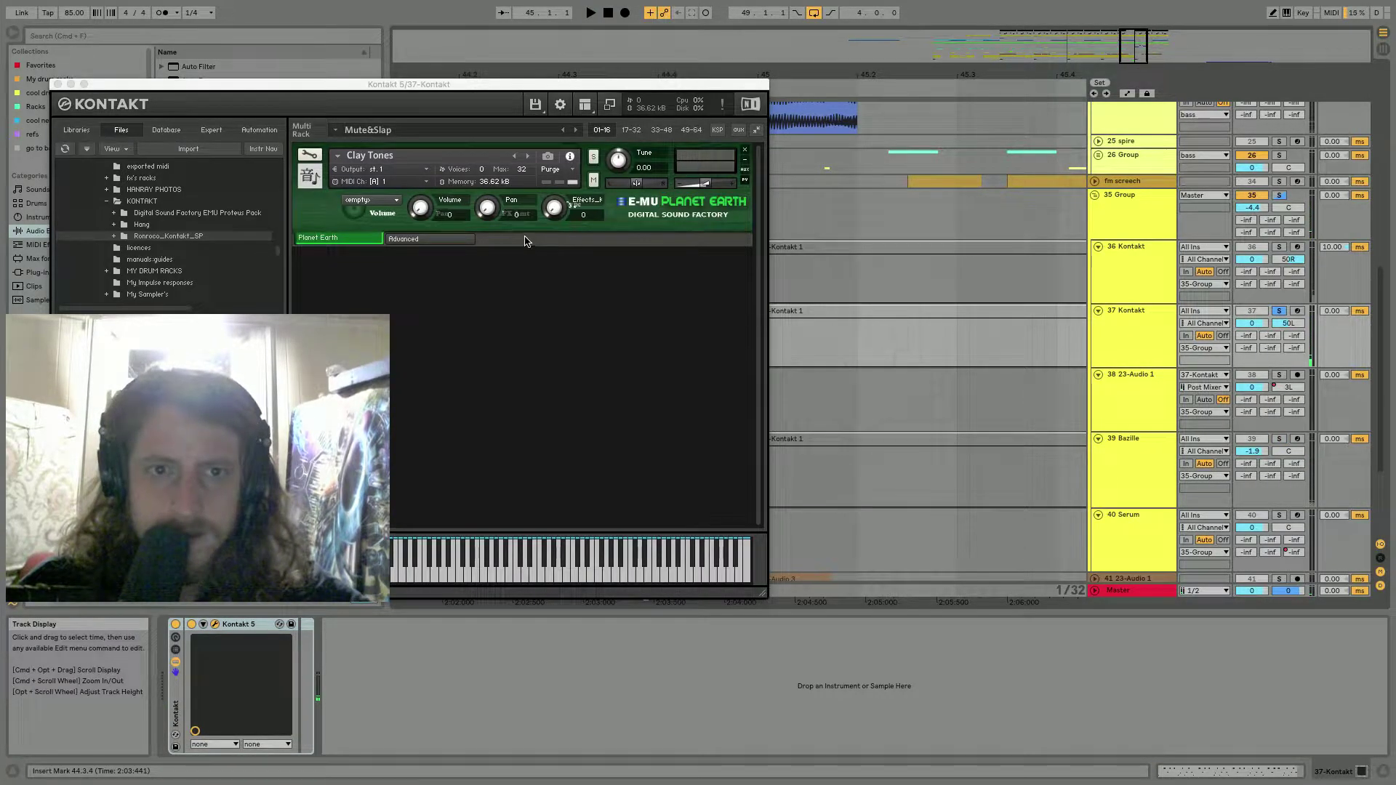
left_click(416, 238)
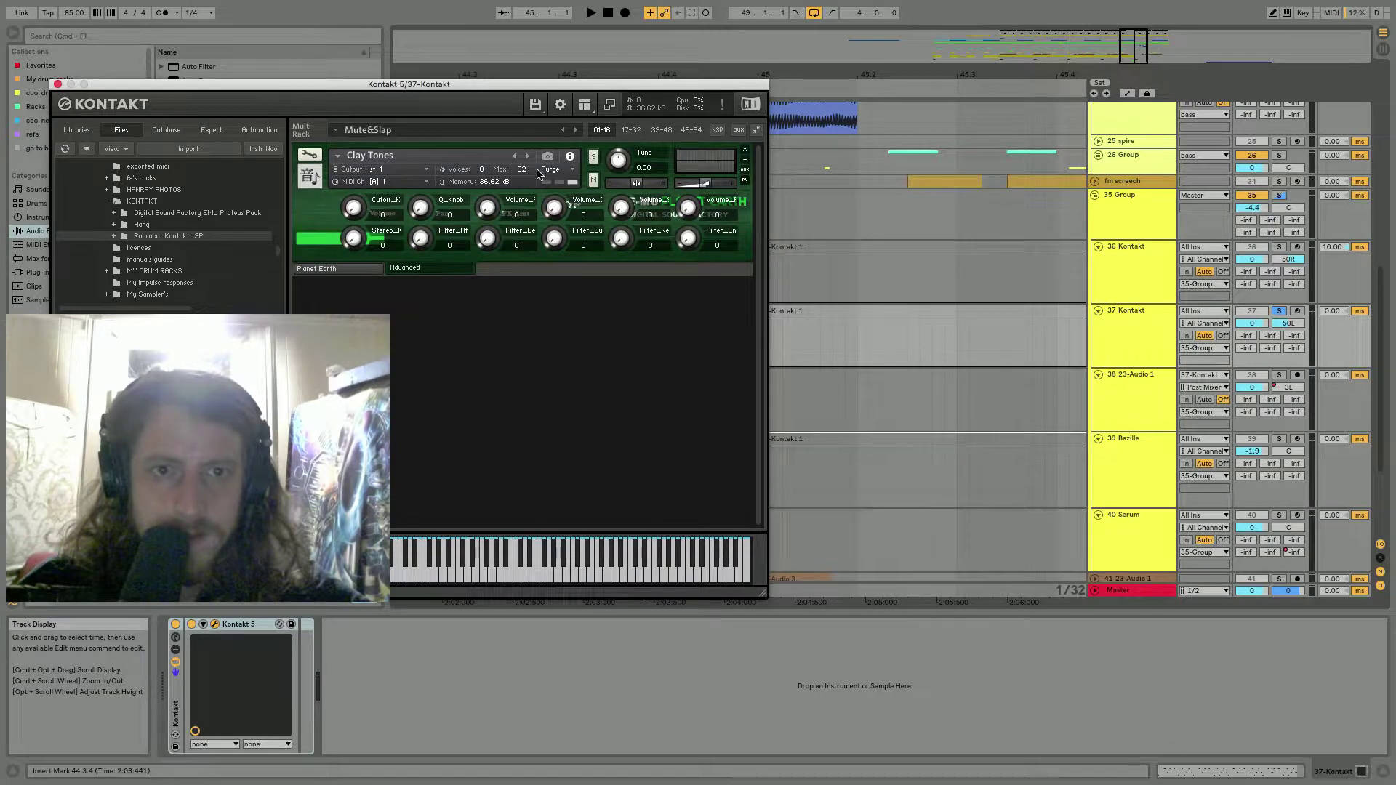
Open Clay Tones for editing, collapse the instrument buses, and inspect its zone mapping and modulation settings for pitch bend control.
left_click(308, 156)
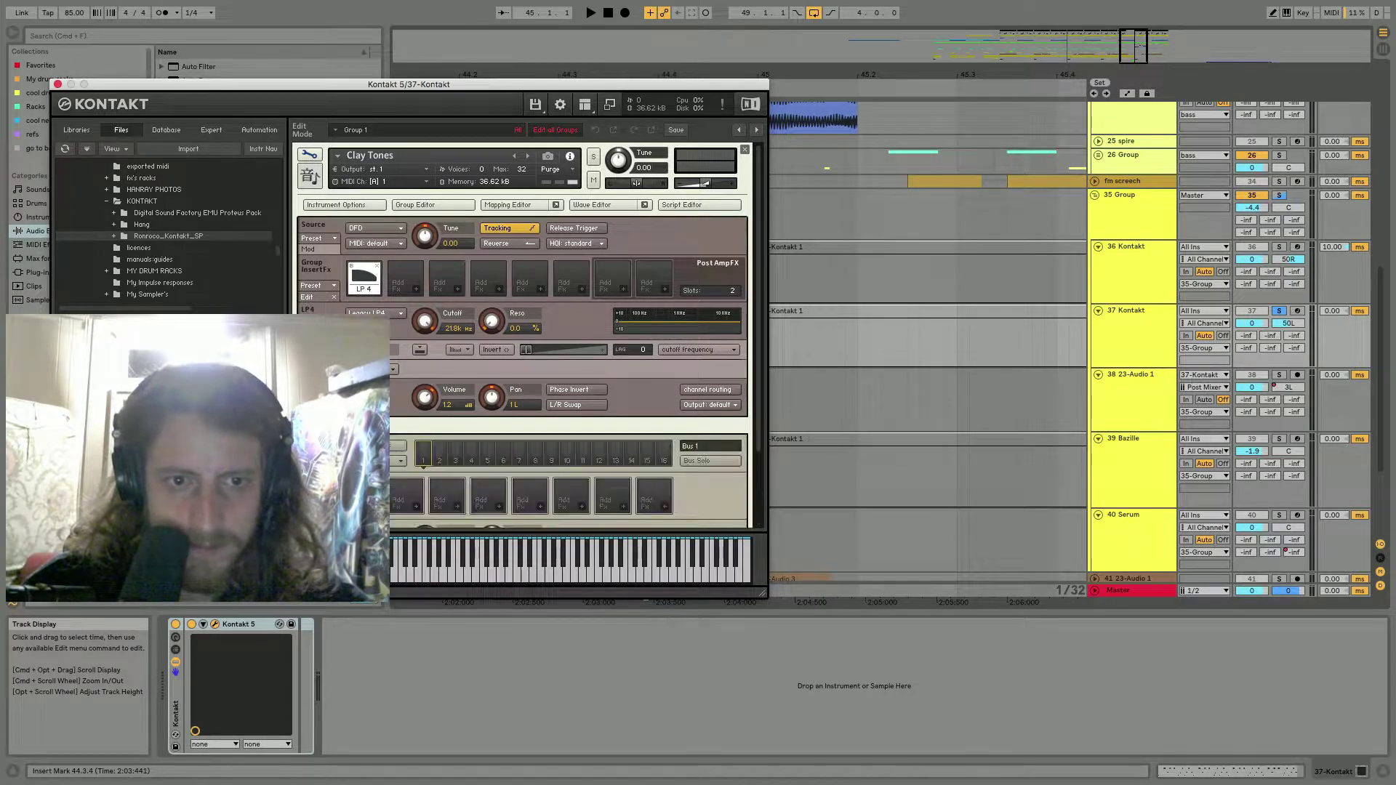
left_click(321, 426)
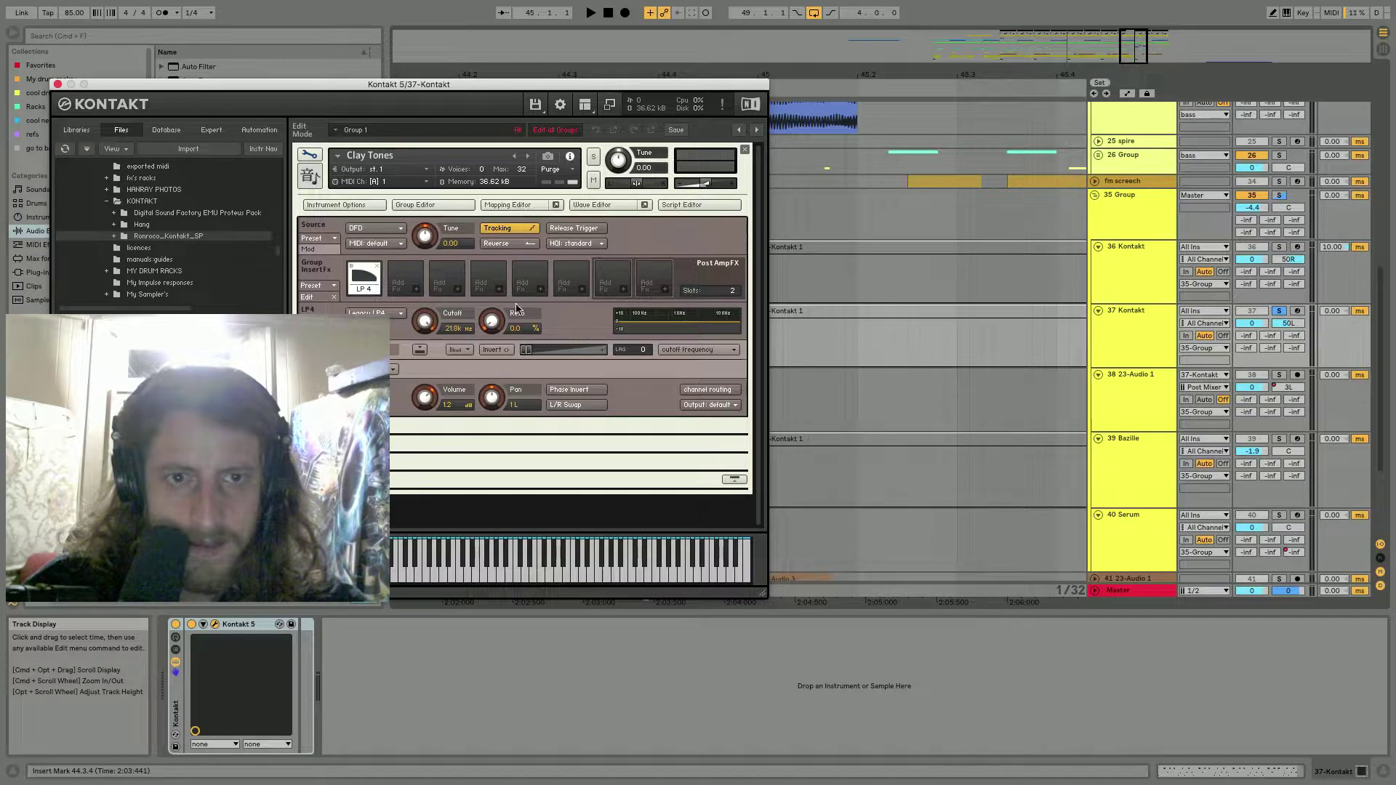
left_click(514, 206)
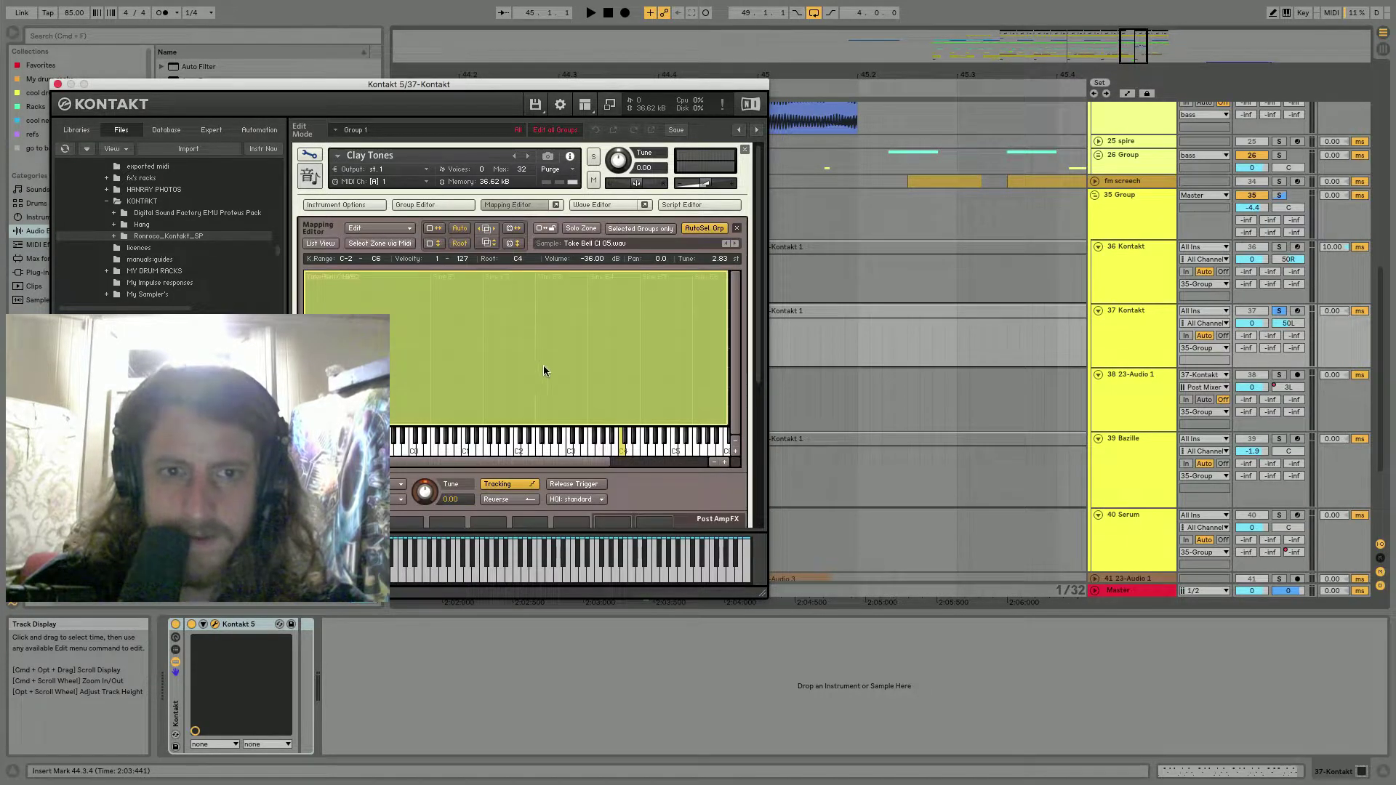
scroll(543, 371, "down", 5)
scroll(544, 371, "down", 3)
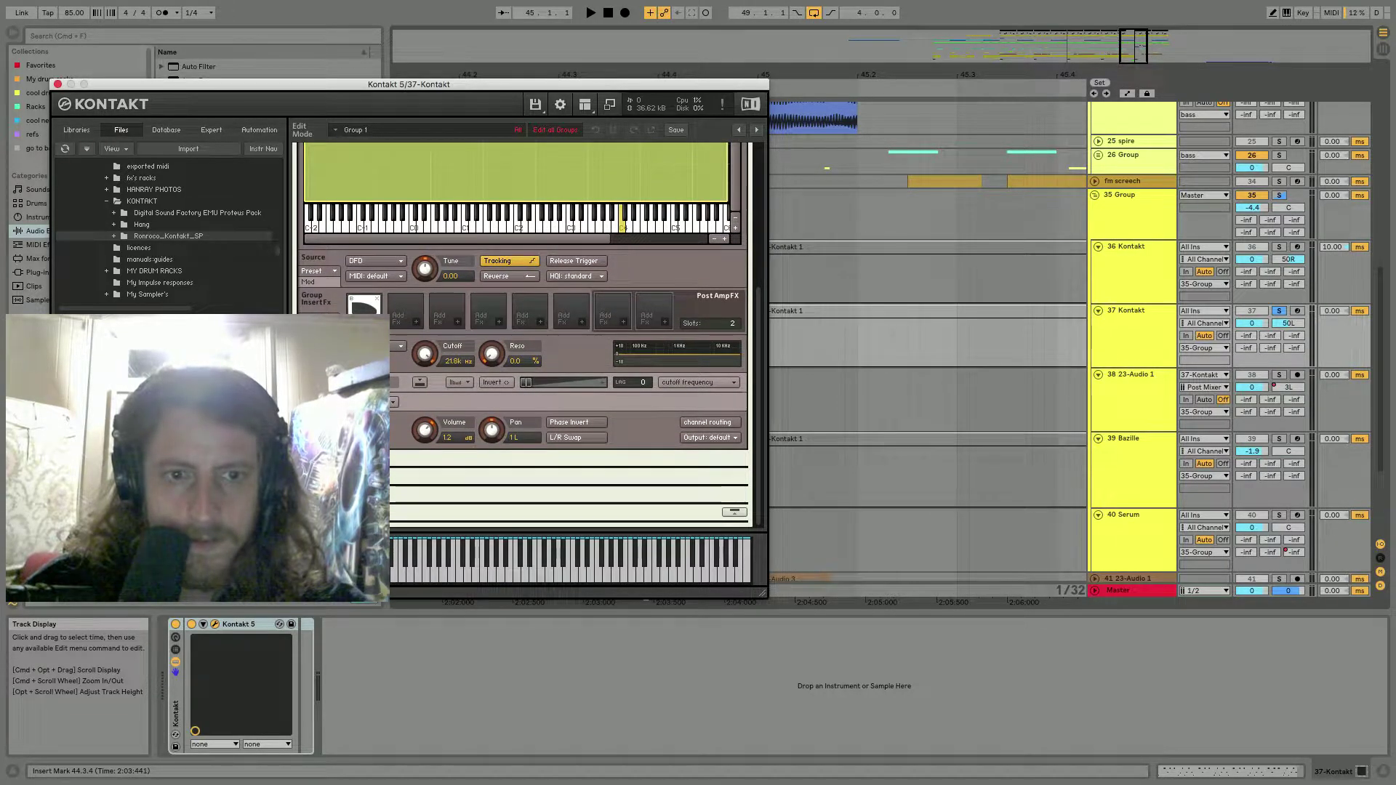
scroll(457, 480, "down", 8)
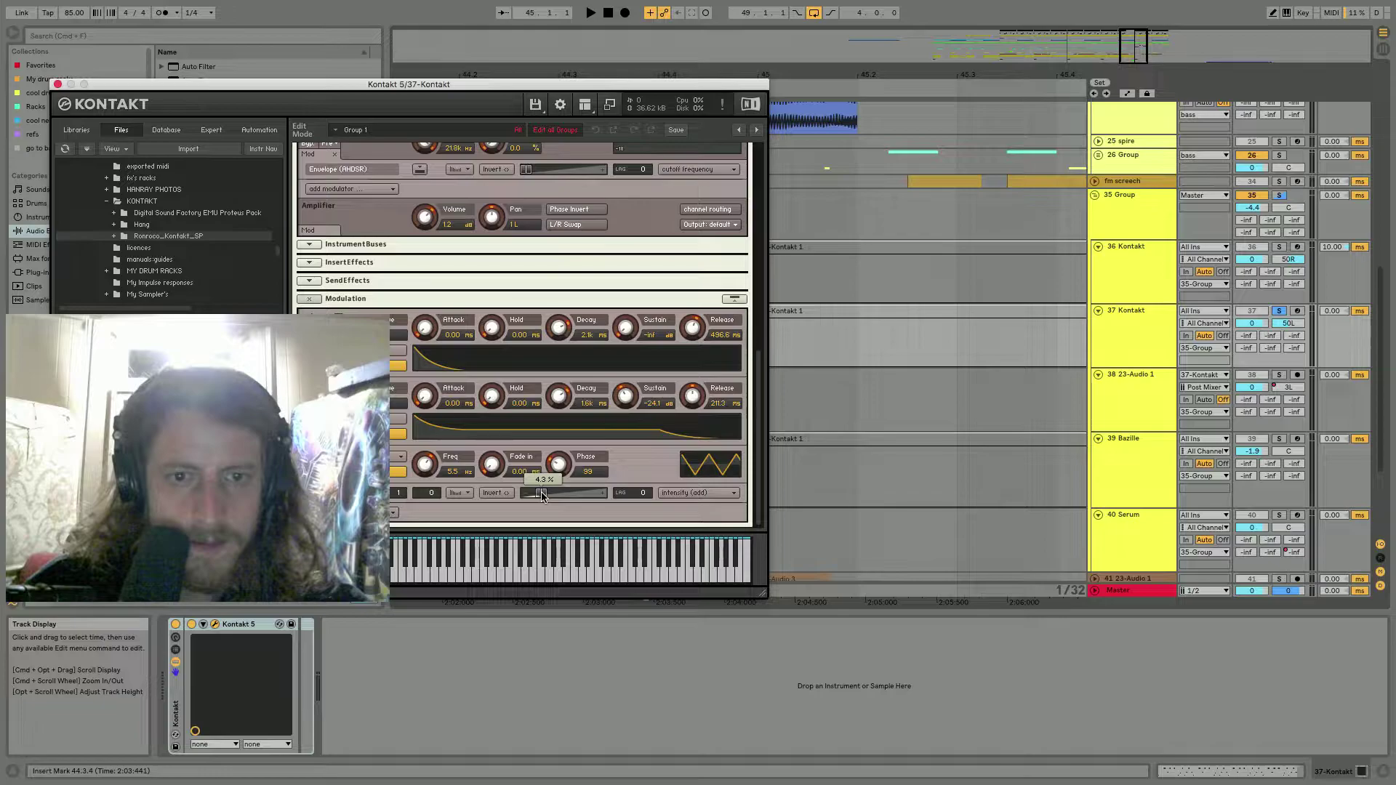
Adjust the LFO's intensity modulation amount and its controller number in the Modulation section, auditioning the Kontakt part.
key("space")
left_click_drag(571, 497, 538, 503)
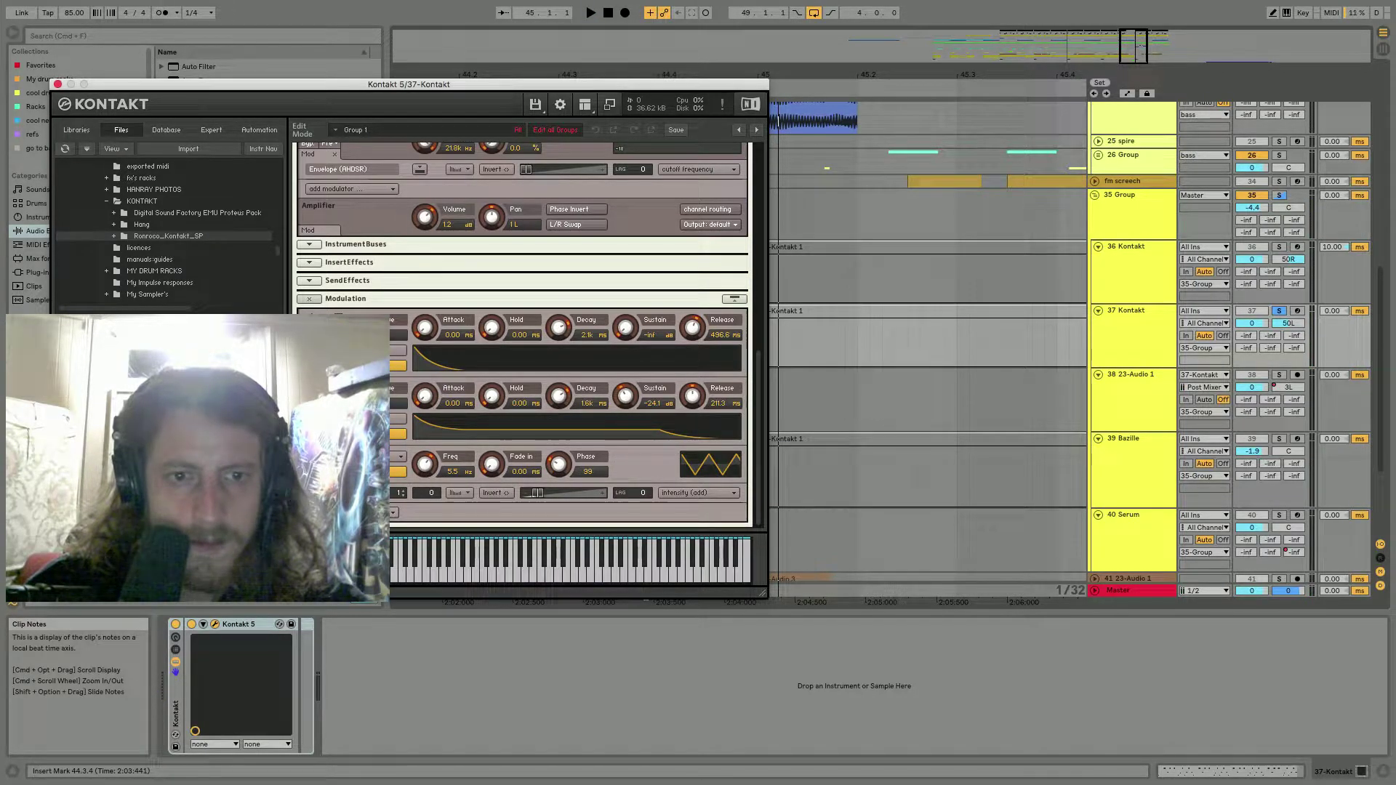
key("space")
left_click(398, 494)
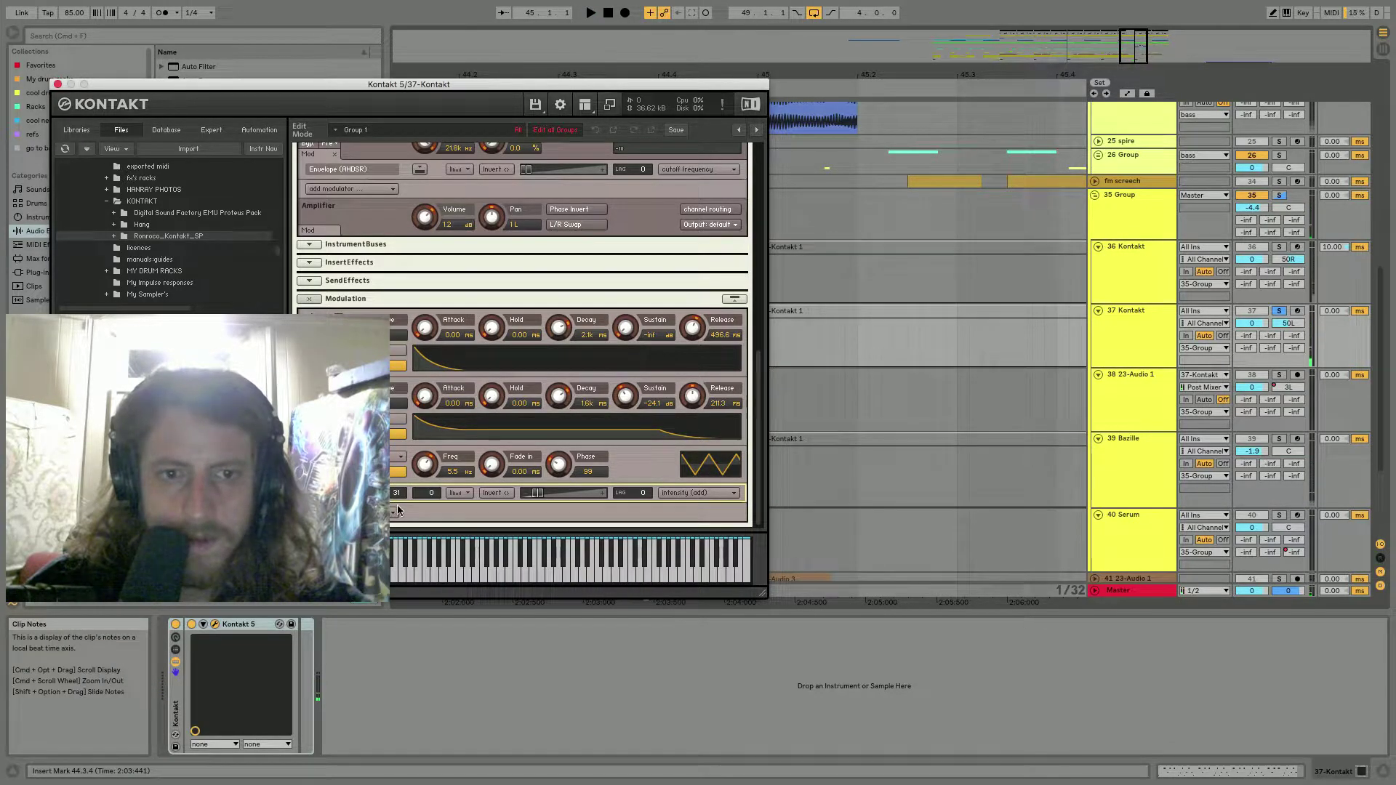
left_click_drag(397, 494, 398, 479)
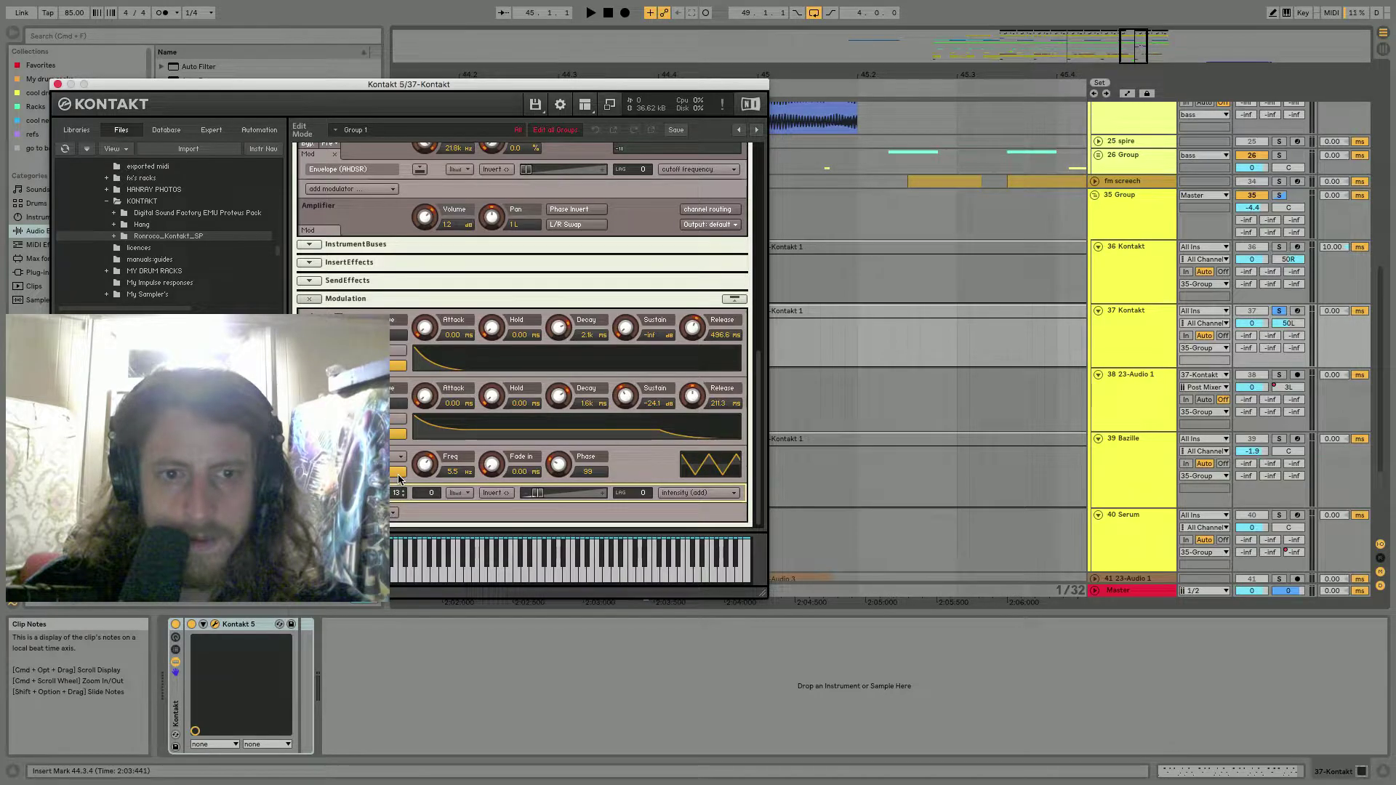
Collapse the Modulation section and examine the remaining source, effects, amplifier and mapping settings of Clay Tones.
left_click(306, 299)
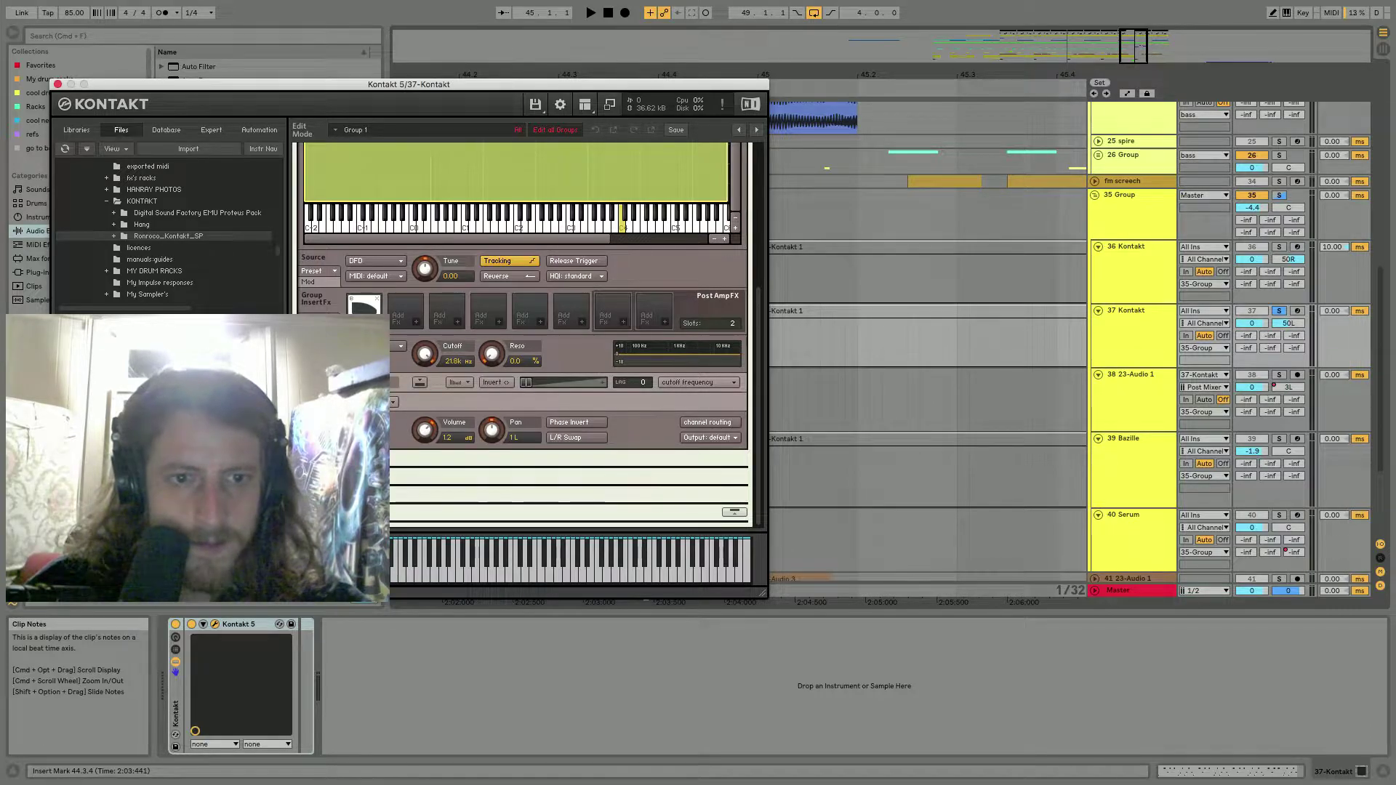
scroll(485, 495, "down", 3)
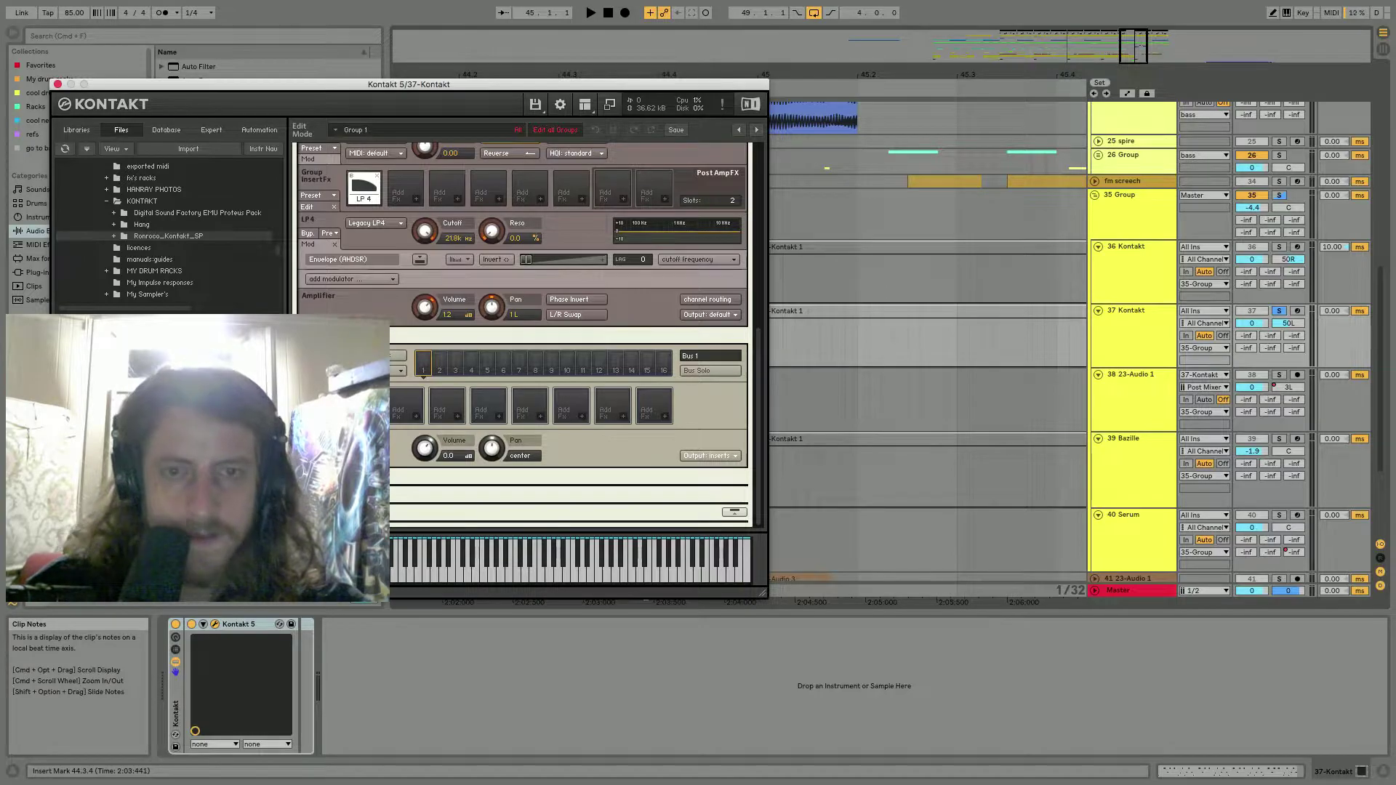
scroll(522, 334, "up", 5)
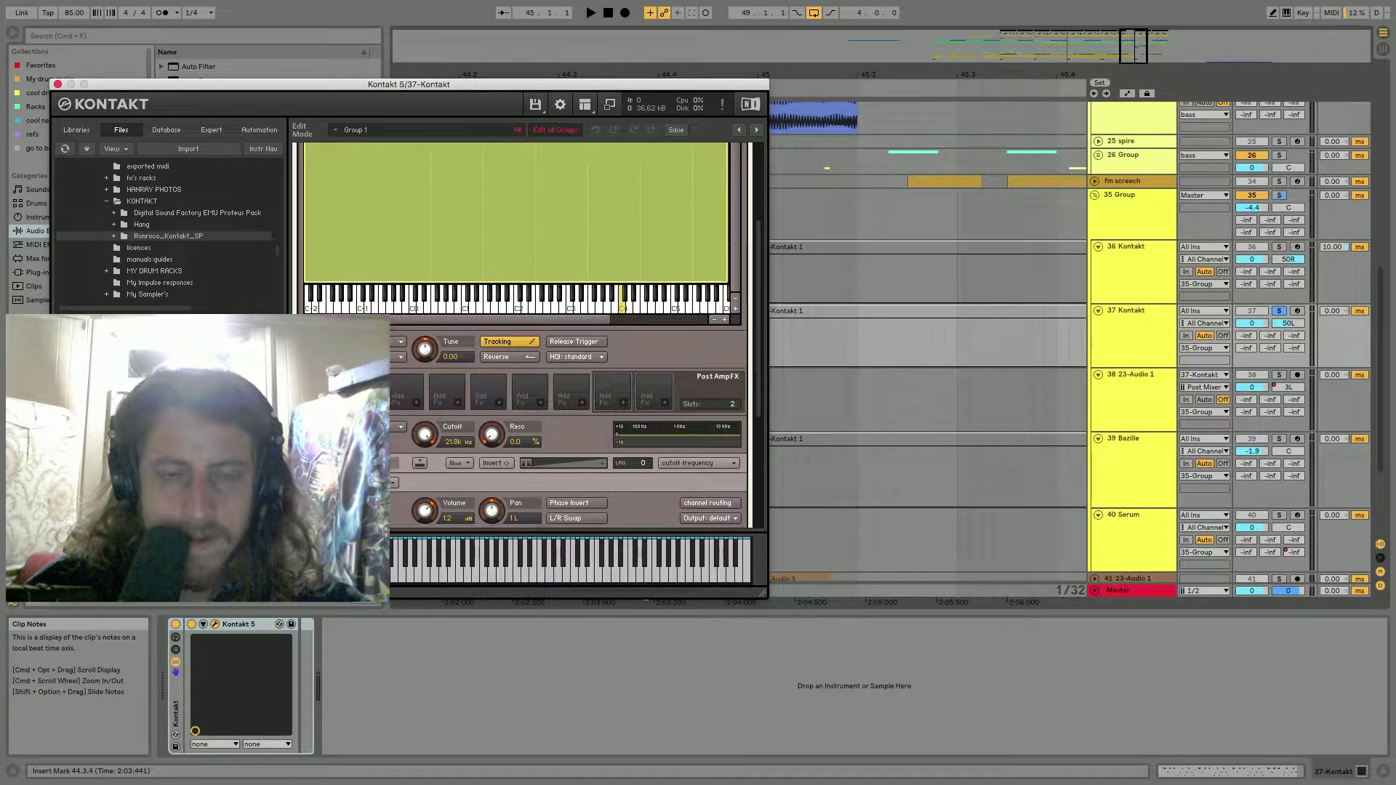
scroll(523, 334, "up", 3)
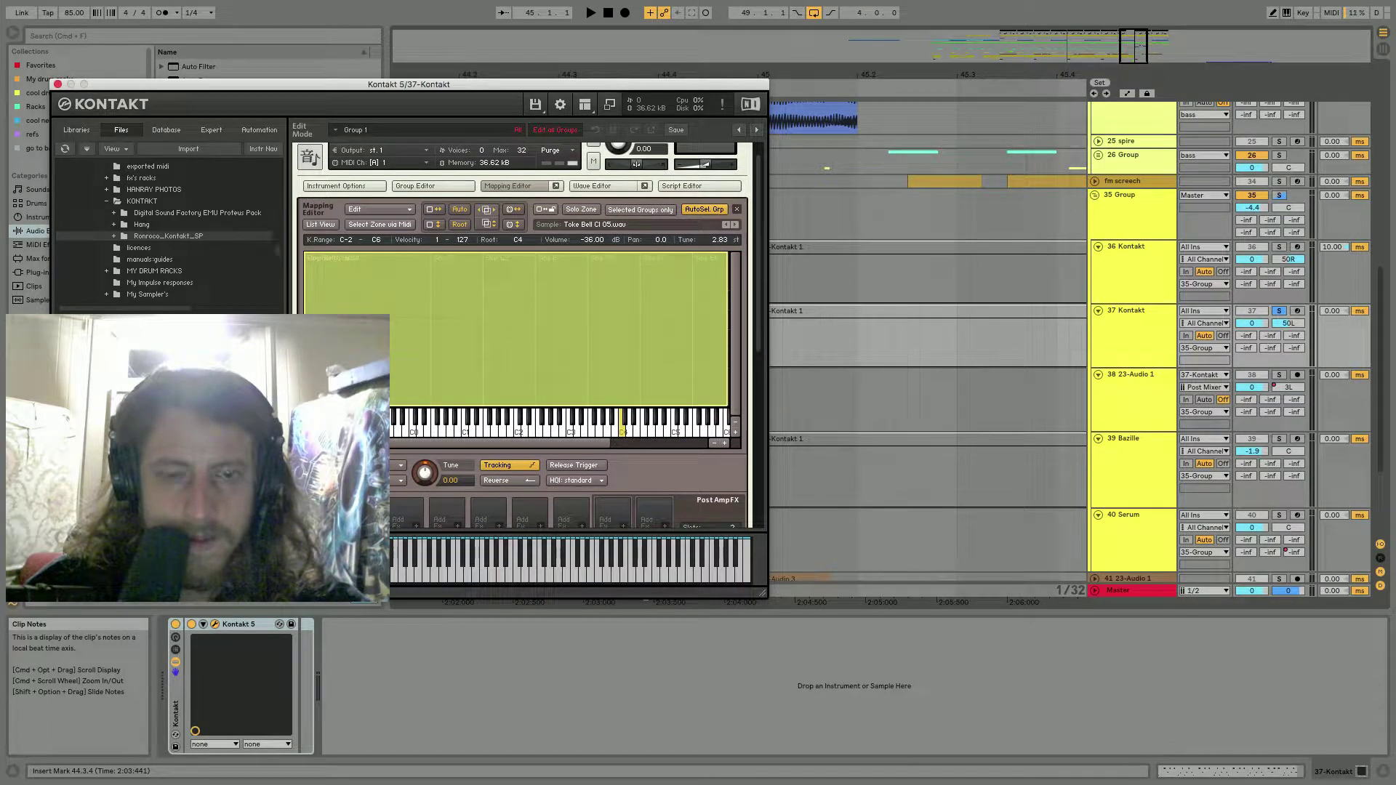
Close the Kontakt window and reopen the 22-Kontakt 1 clips on tracks 37 and 36 to check their pitch bend envelopes.
left_click(57, 84)
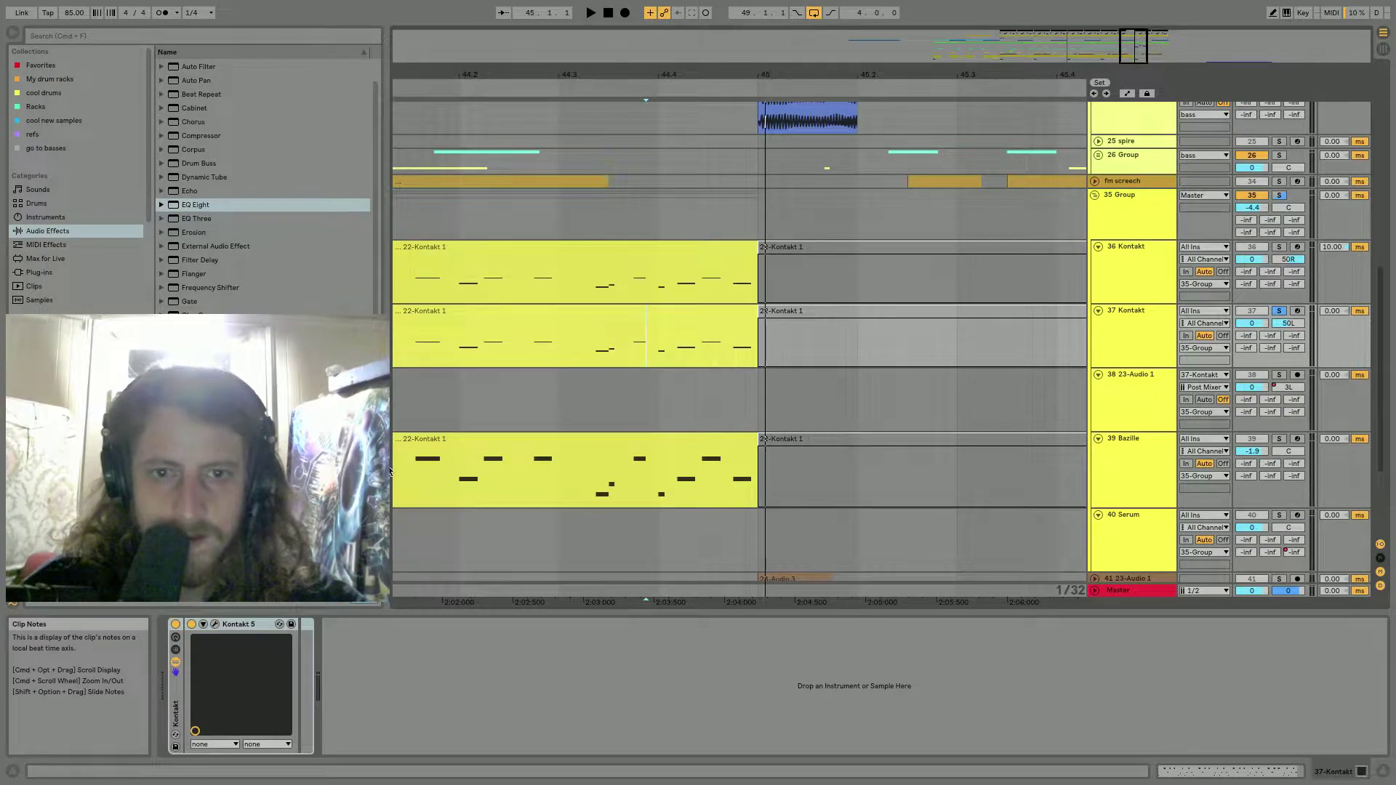
double_click(712, 314)
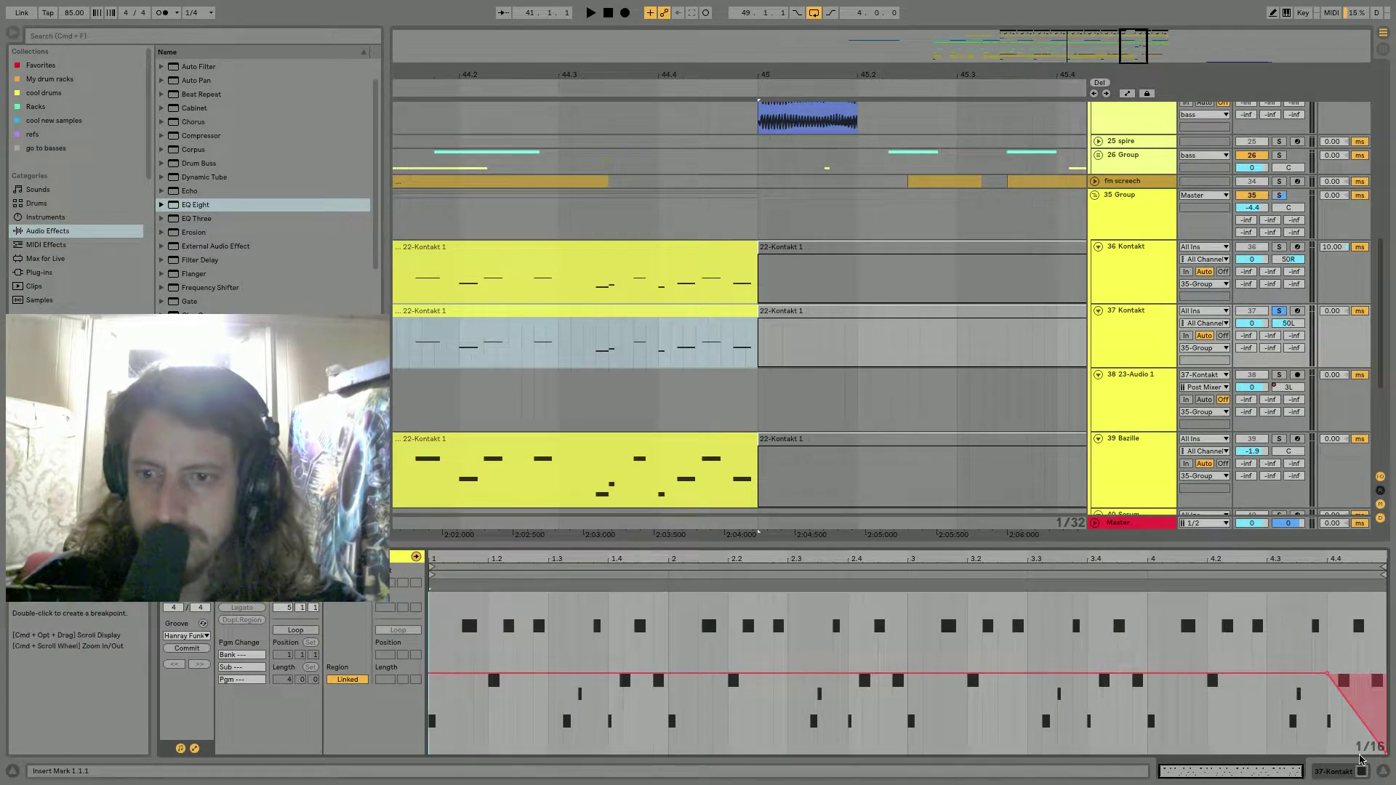
left_click(658, 288)
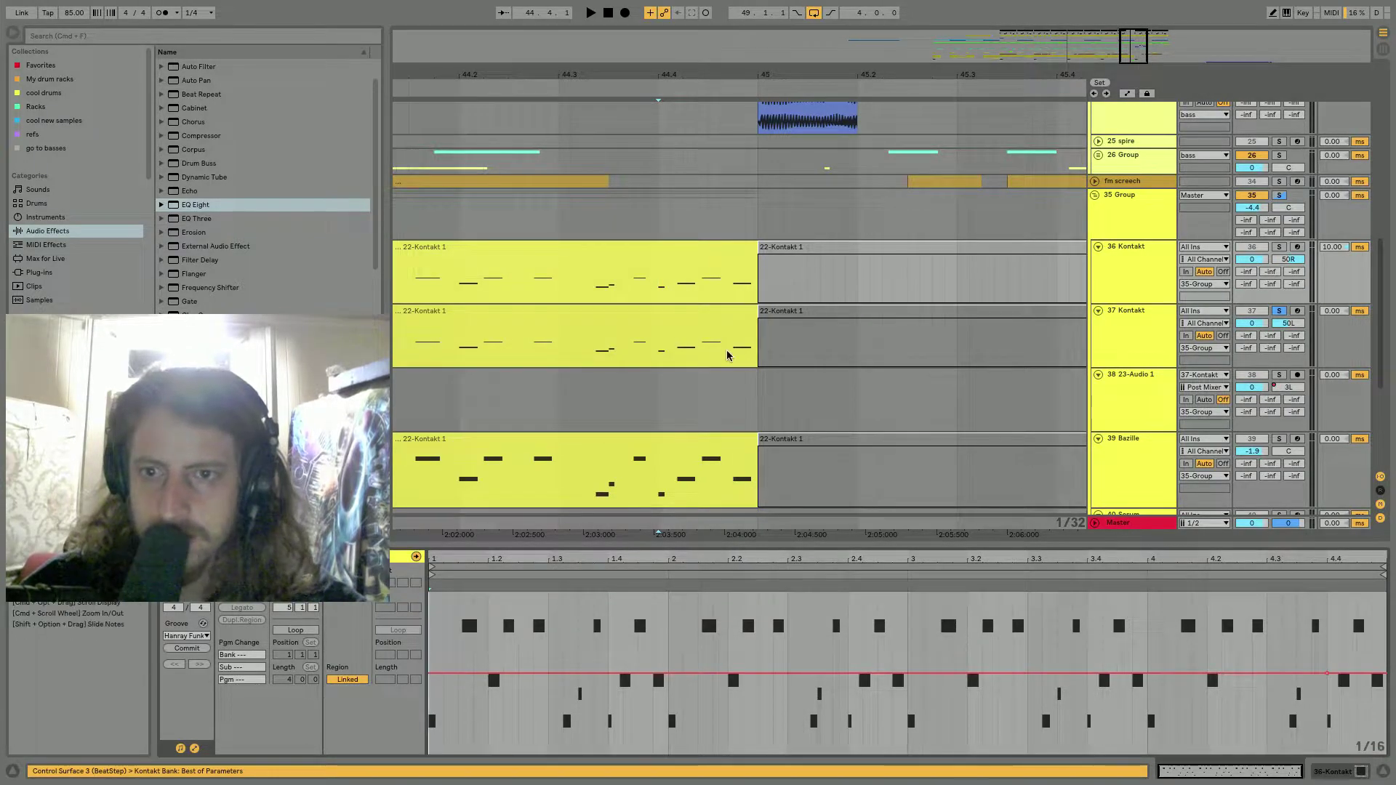
Group the two Kontakt tracks, collapse the new group and insert an audio track directly below it.
left_click(1140, 335)
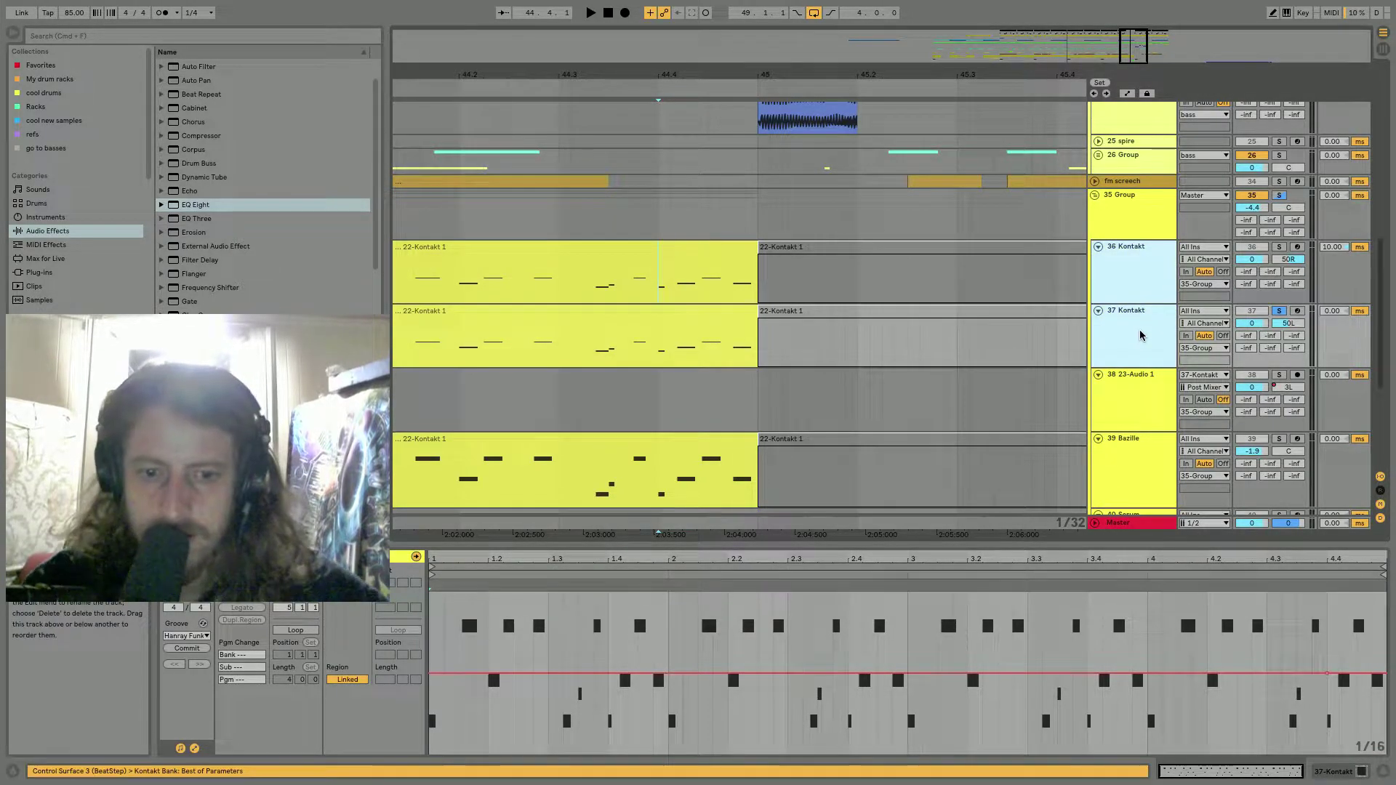
key("super+g")
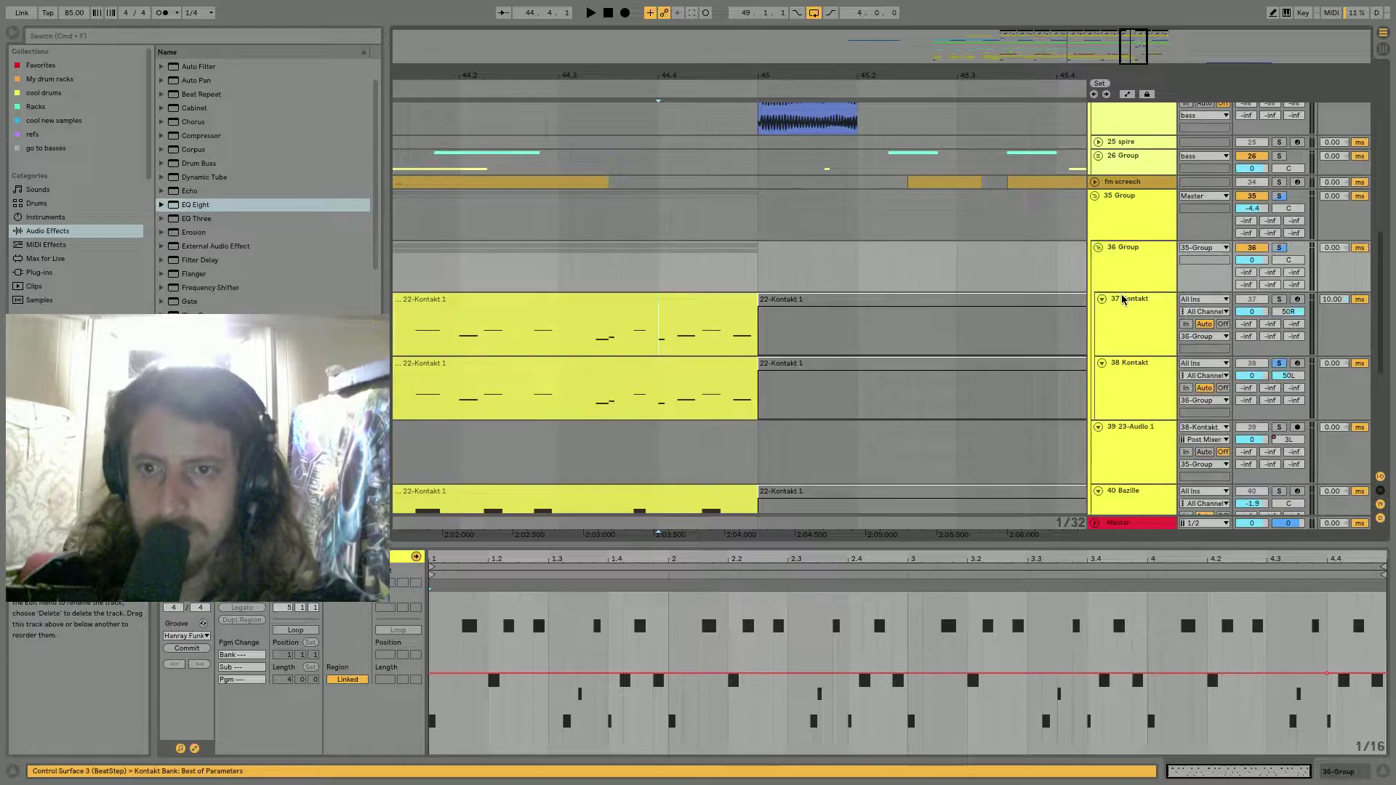
left_click(1102, 250)
right_click(1122, 251)
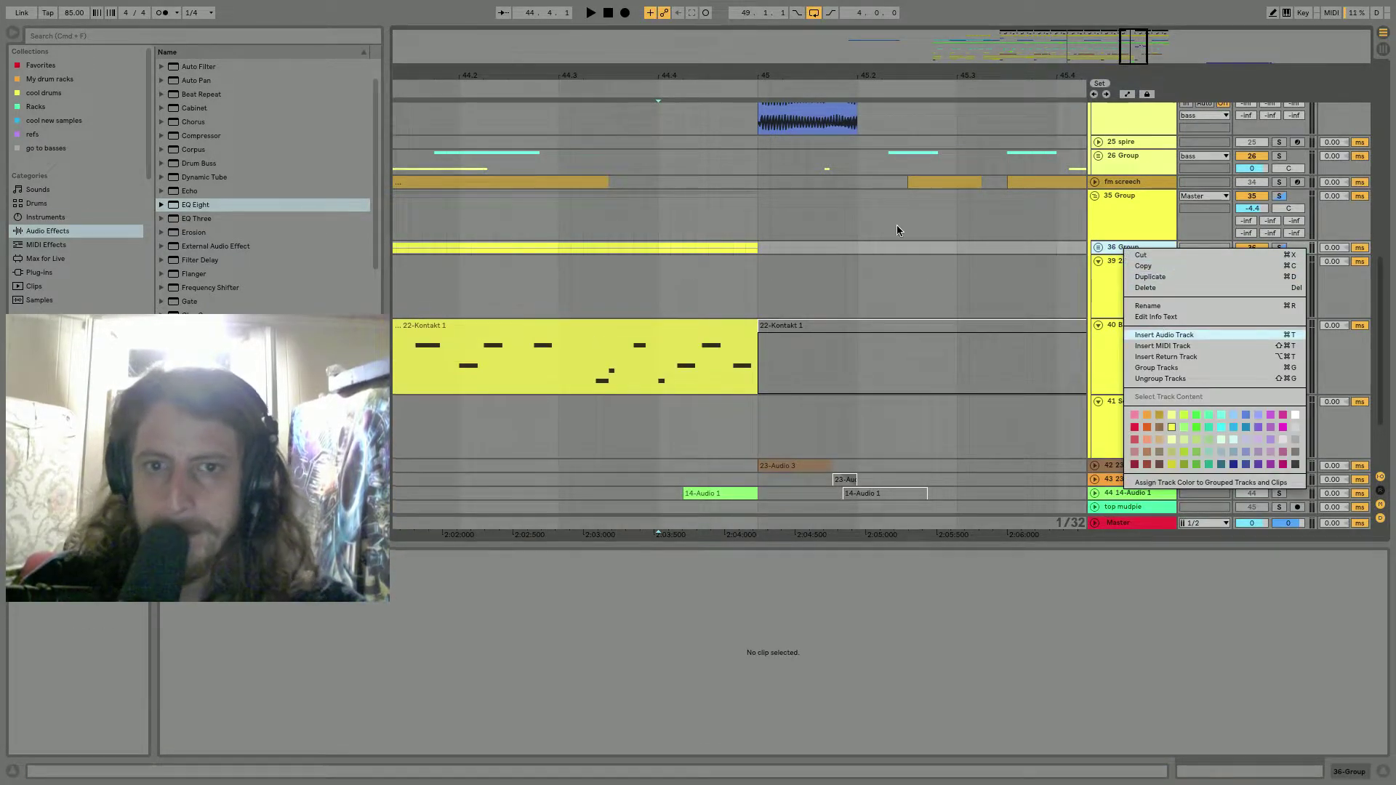
key("super+t")
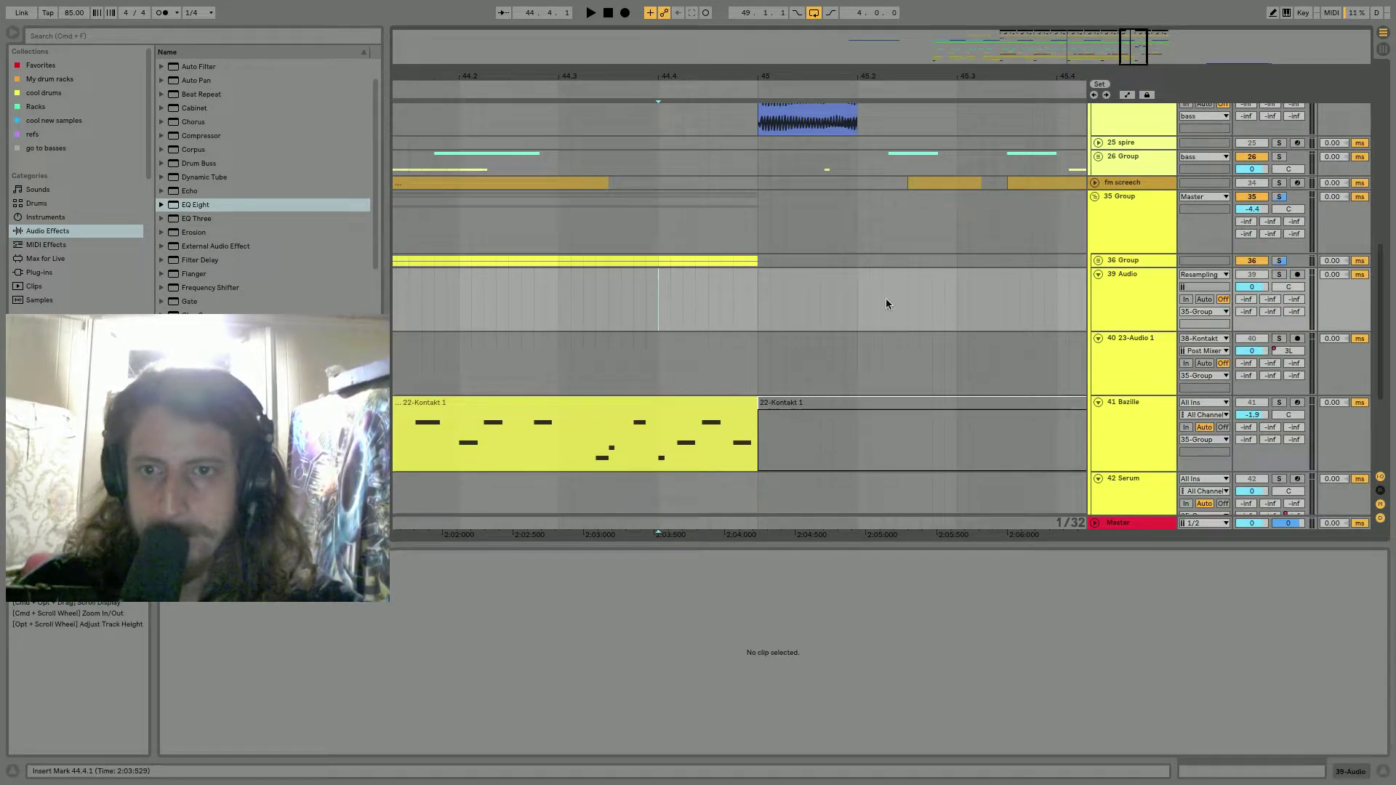
Set the new audio track's input to 36-Group and record the Kontakt parts into it from 44.4.1.
left_click(1204, 274)
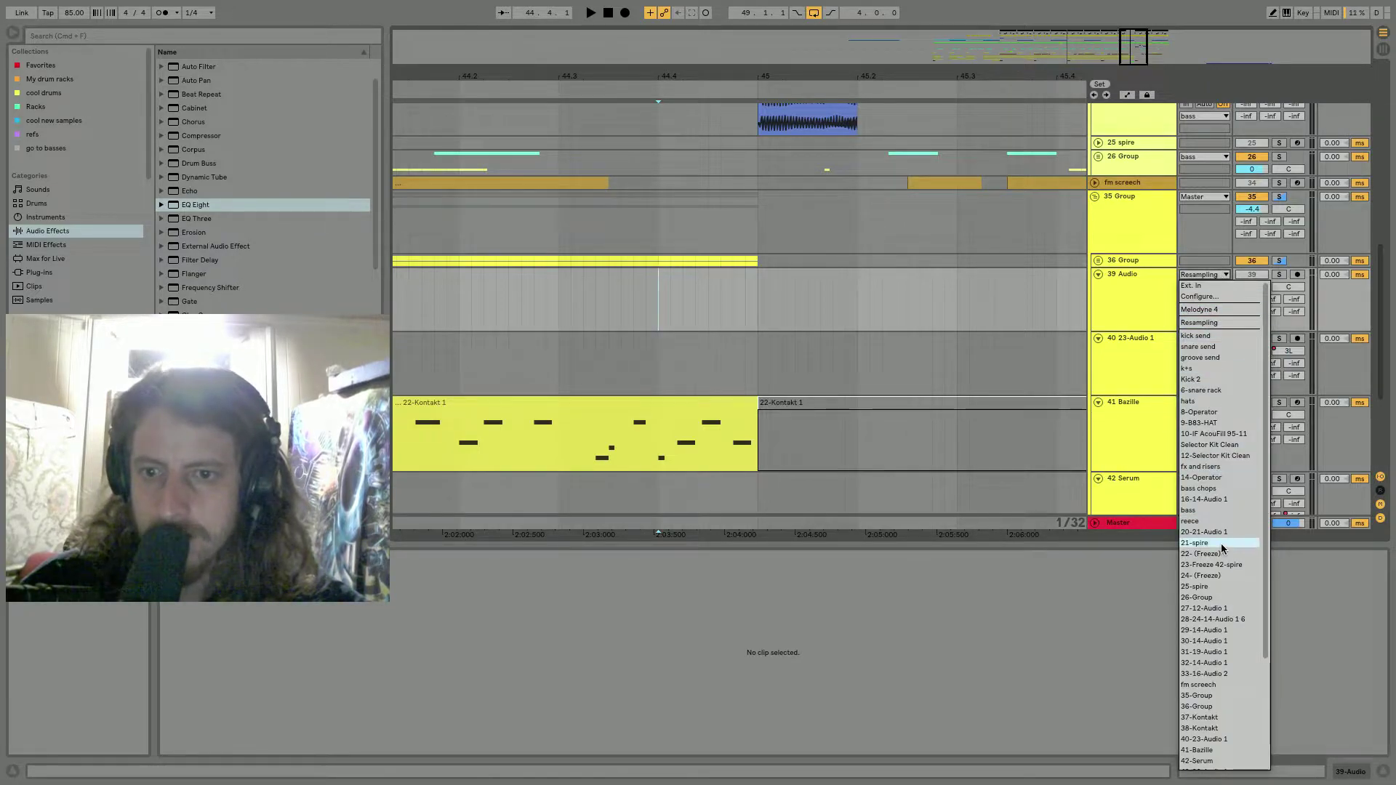
scroll(1221, 574, "down", 3)
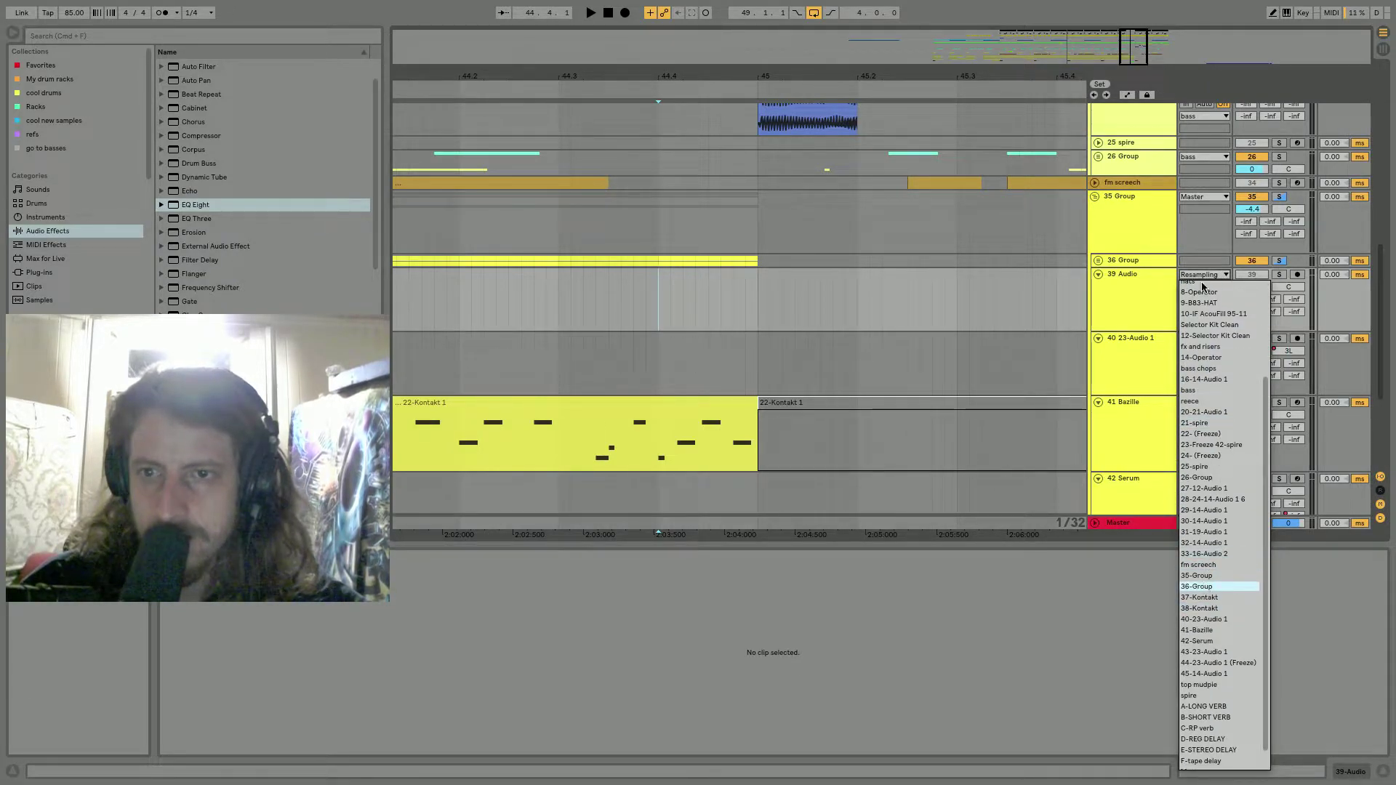
left_click(1196, 586)
left_click(625, 13)
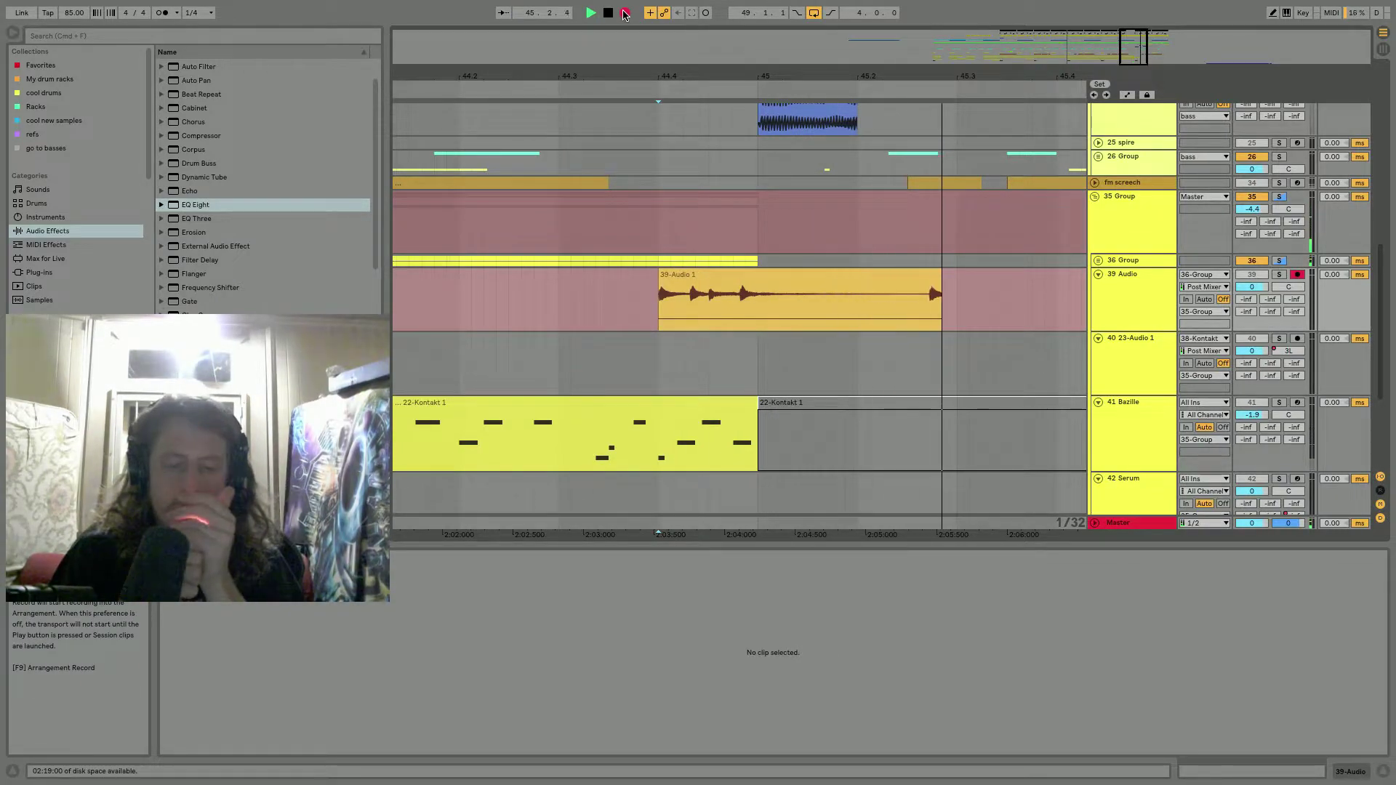
key("space")
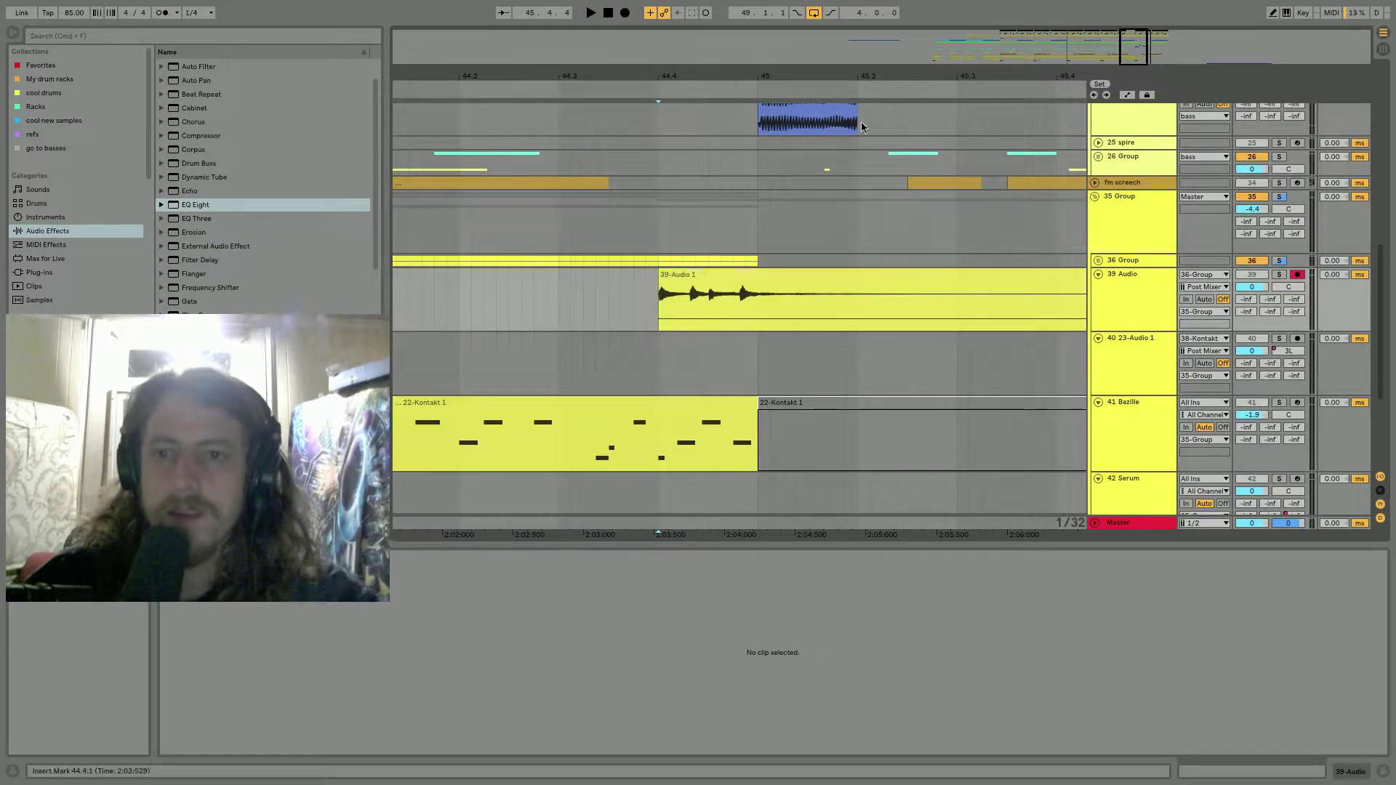
Solo 36 Group instead of the single Kontakt track and re-record both Kontakts onto track 39 from 44.4.1.
left_click(1098, 261)
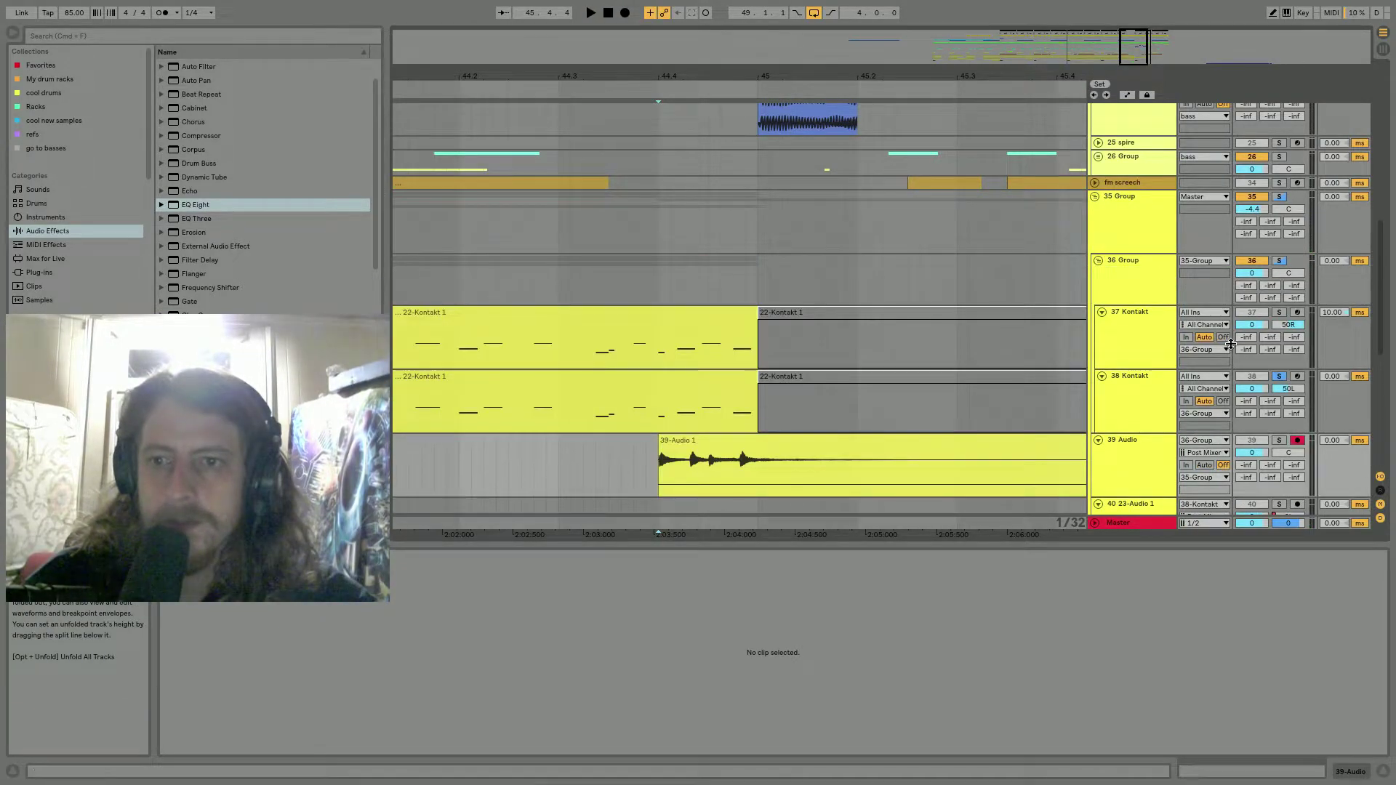
left_click(1278, 375)
left_click(1275, 260)
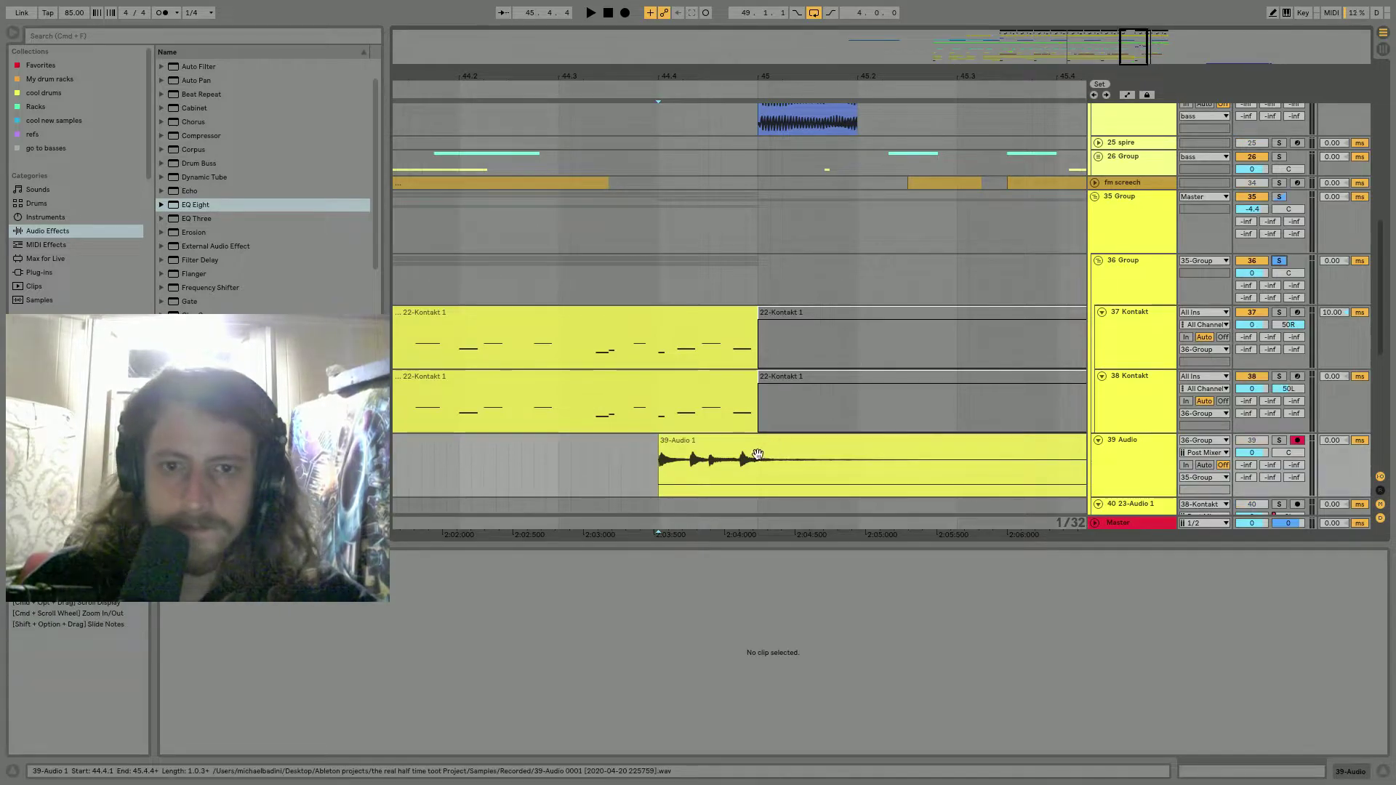
left_click(754, 441)
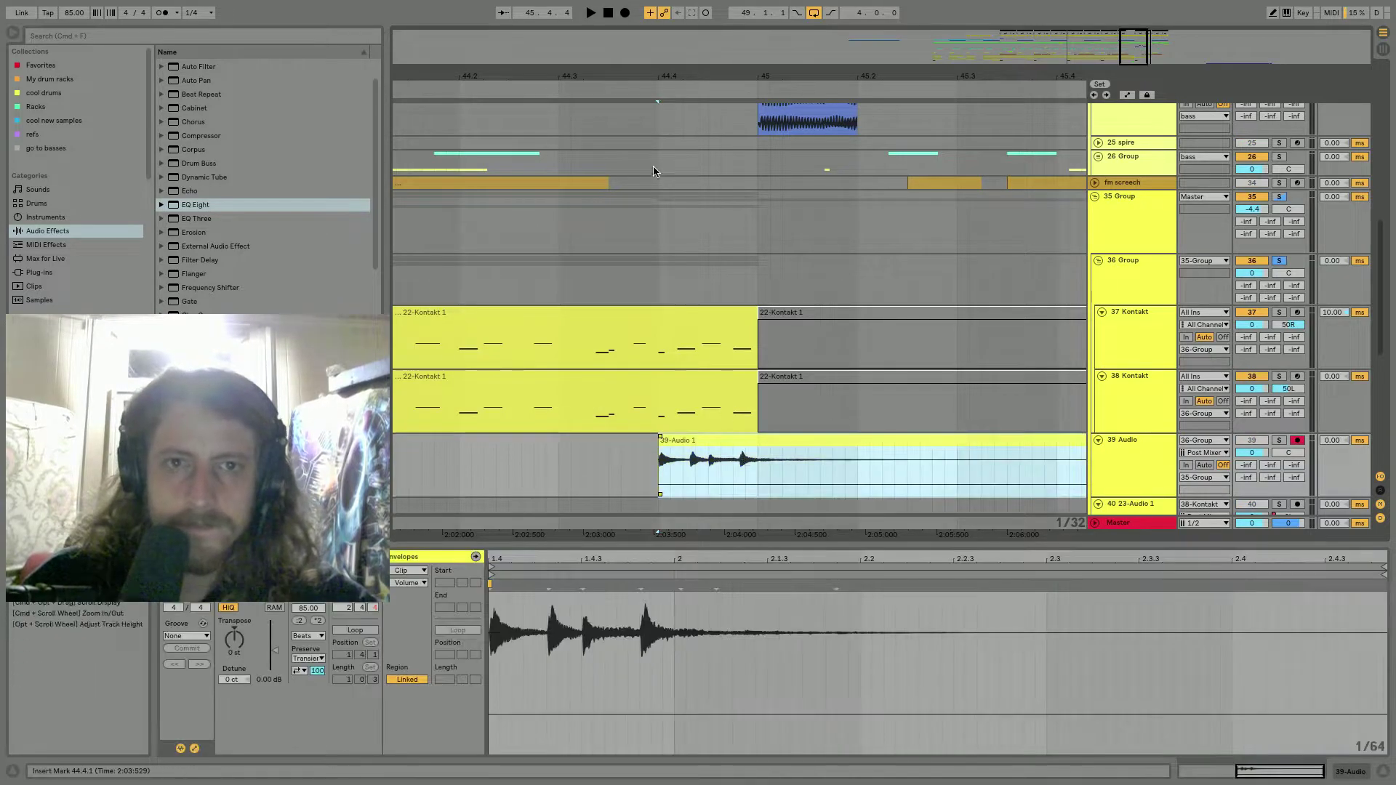
left_click(739, 244)
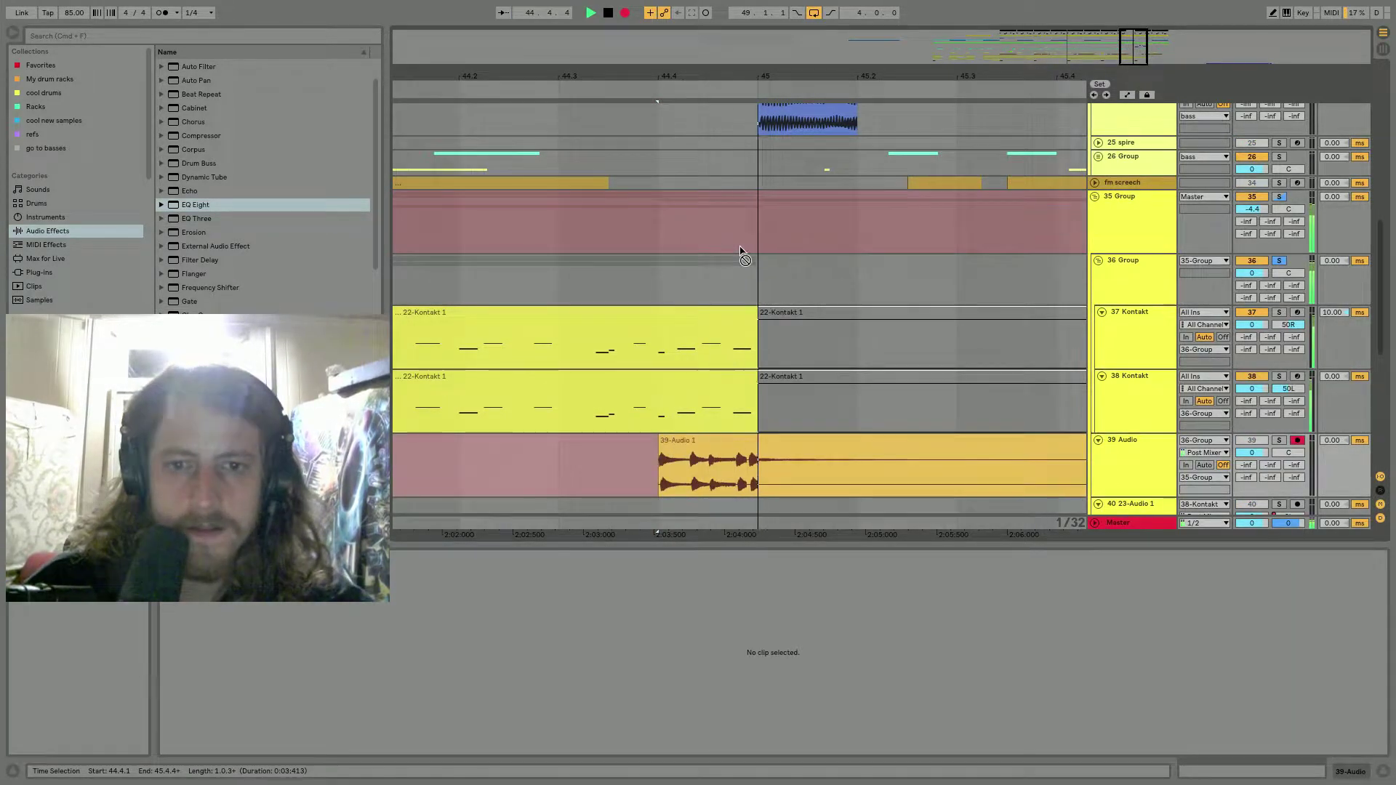
left_click_drag(774, 75, 774, 64)
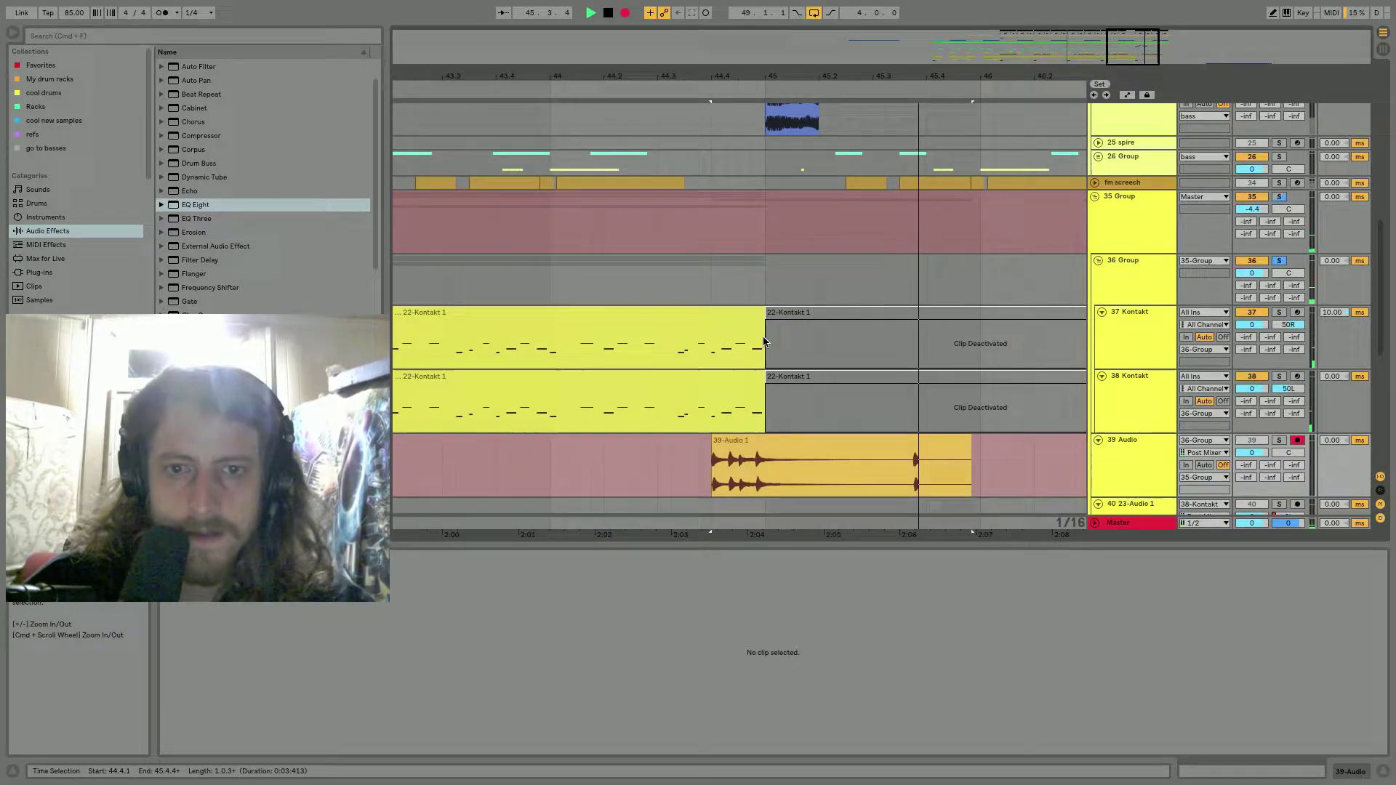
key("space")
Delete the last beat before bar 45 from the 22-Kontakt 1 clips on tracks 37 and 38.
left_click(751, 377)
left_click_drag(758, 330, 705, 330)
scroll(732, 343, "down", 3)
Set the recorded 39-Audio 1 clip to Complex warping and draw a transposition envelope falling to about -12 semitones by its last hit.
left_click(740, 346)
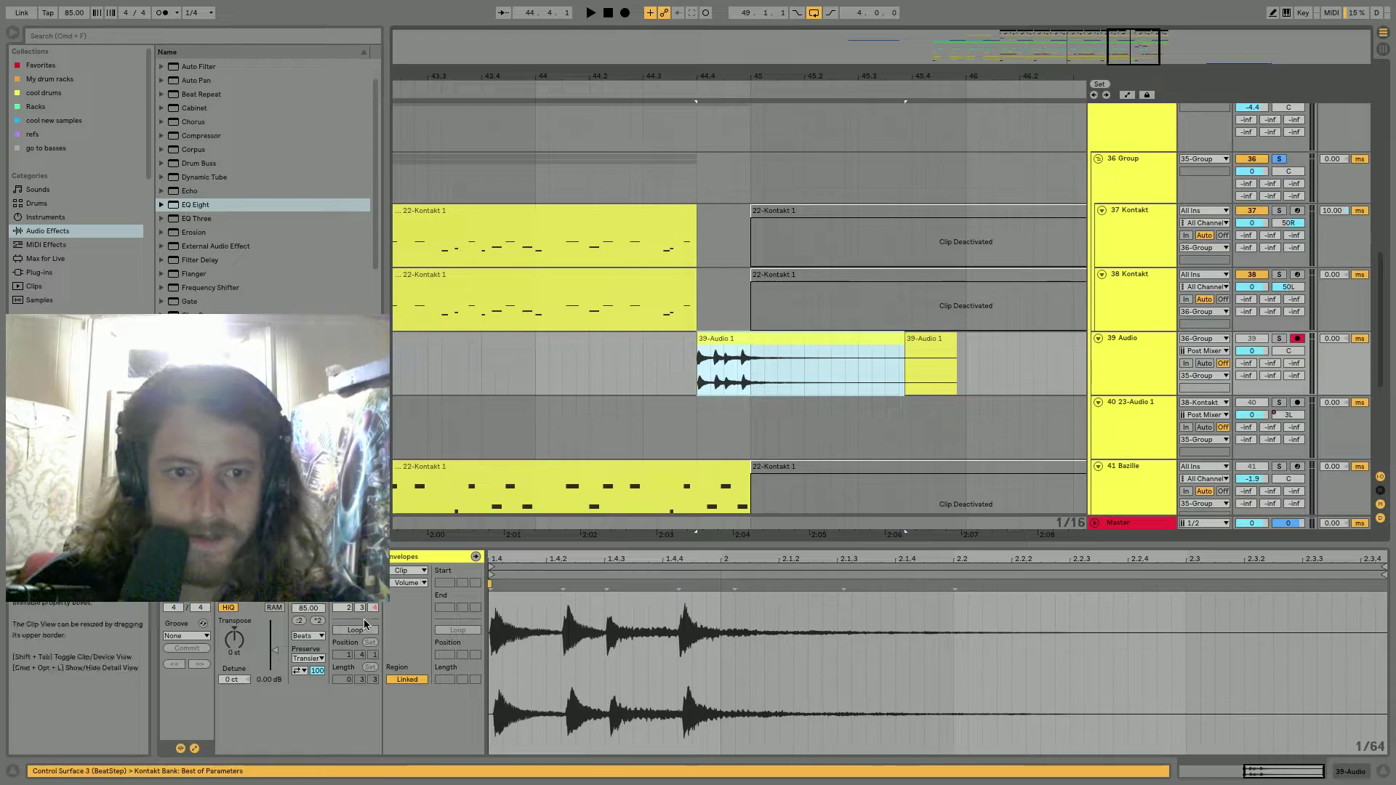
left_click(308, 636)
left_click(317, 692)
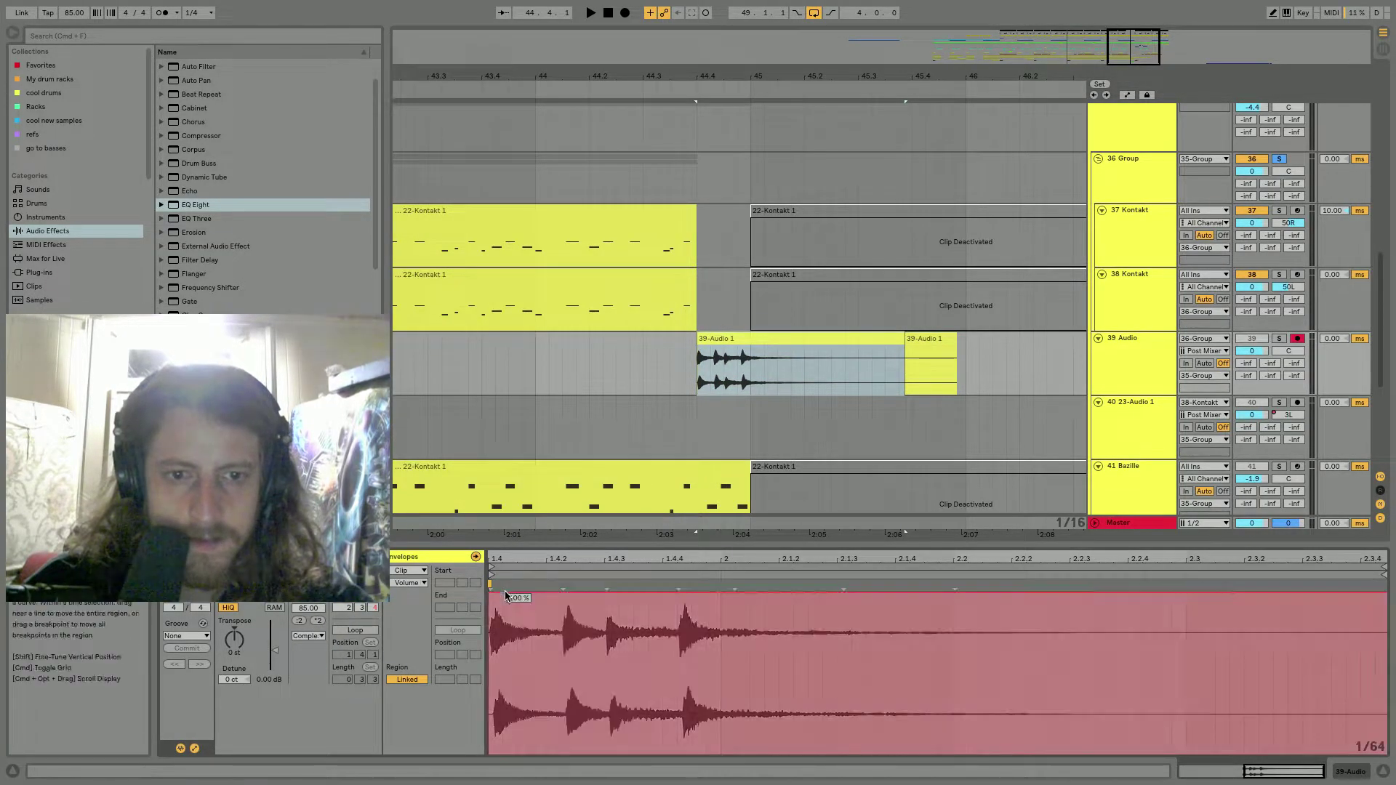
left_click(410, 582)
left_click(444, 603)
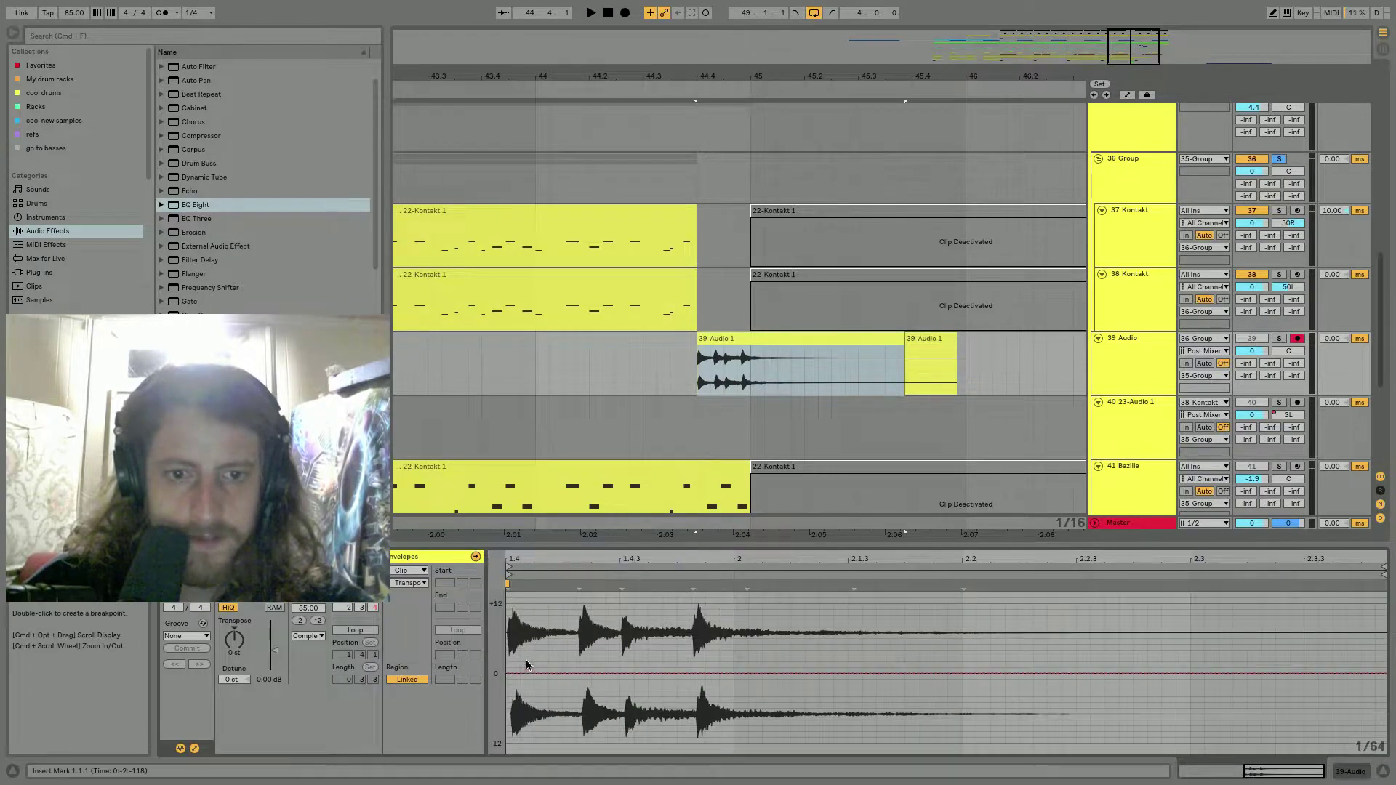
left_click(507, 674)
key("space")
left_click_drag(521, 674, 691, 627)
Audition the pitch drop with track 39 soloed, then with the Bazille track soloed as well.
key("space")
key("space")
key("space")
key("space")
key("space")
key("space")
key("space")
left_click(1279, 338)
key("space")
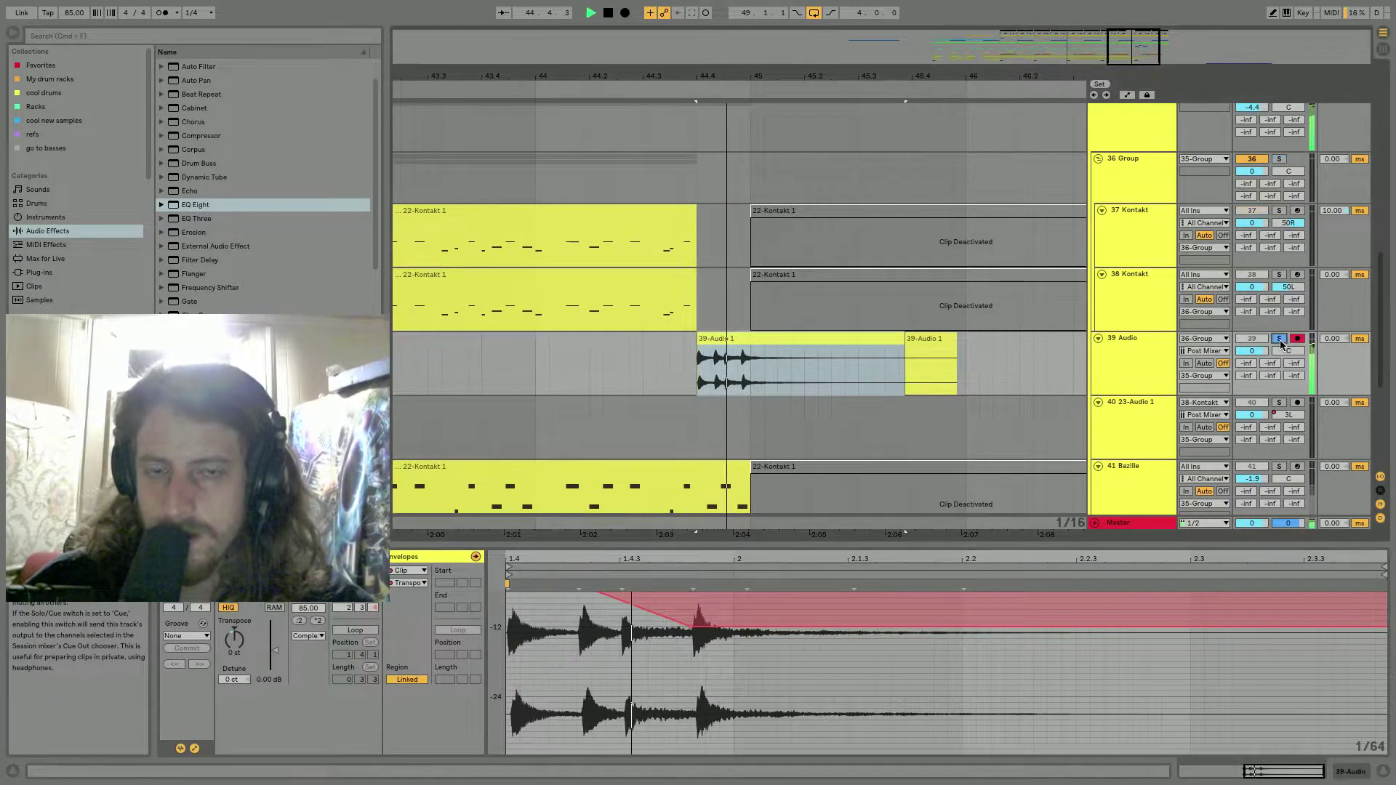
left_click(1279, 466)
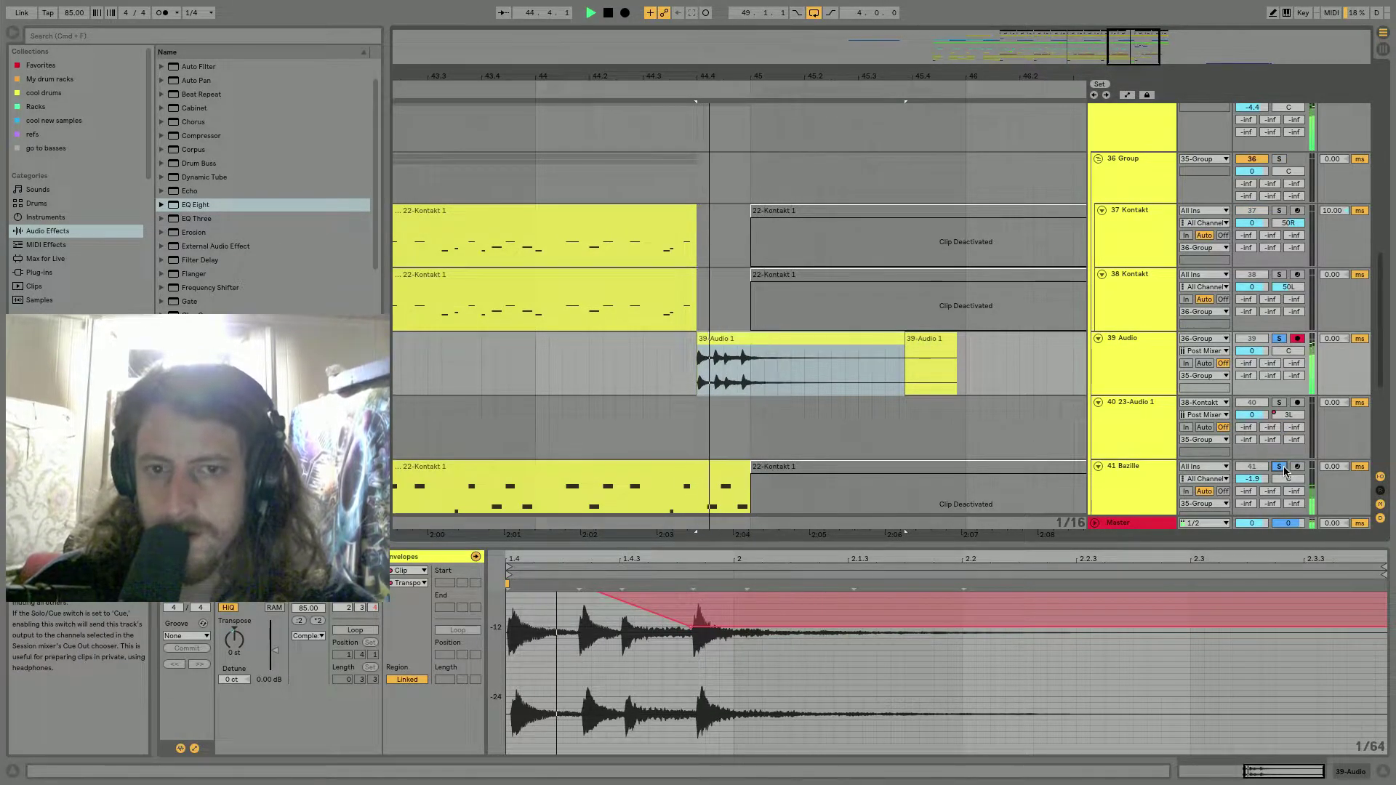
key("space")
Clear the solos and audition the pitch drop in the full mix from 44.3.1.
left_click(1283, 336)
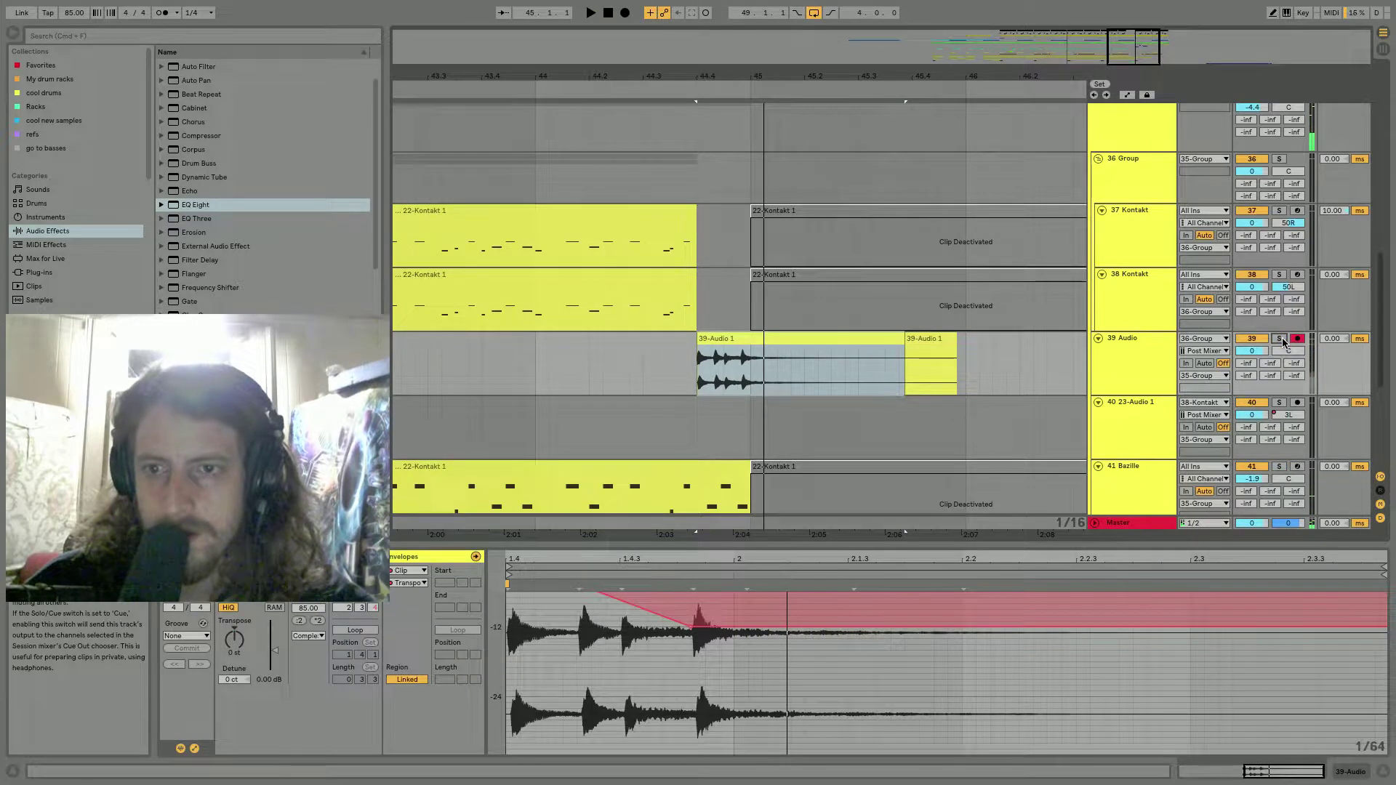
left_click(625, 434)
key("space")
left_click_drag(711, 76, 711, 62)
key("space")
left_click(661, 326)
key("space")
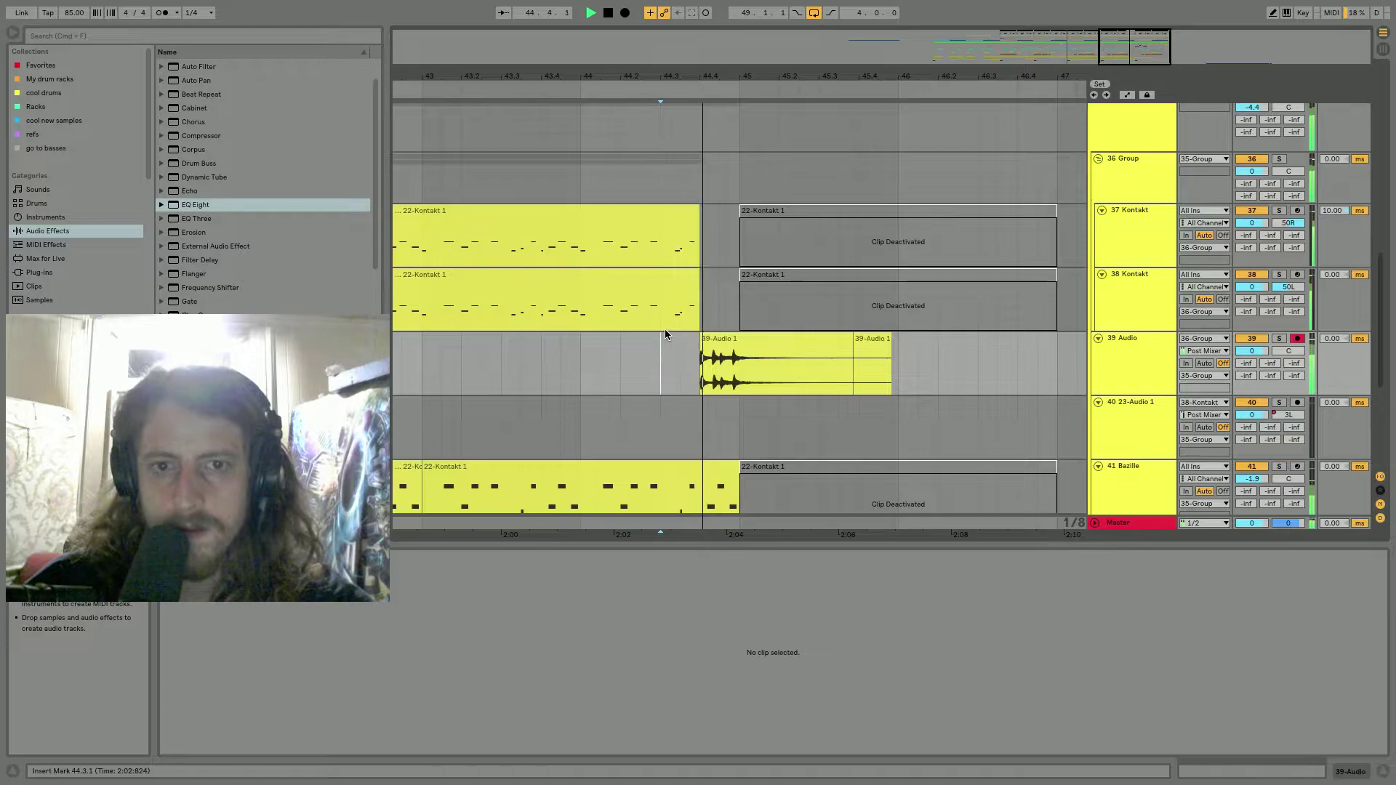
Change the 39-Audio 1 clip's warp mode to Complex Pro and audition the pitch drop.
left_click(701, 351)
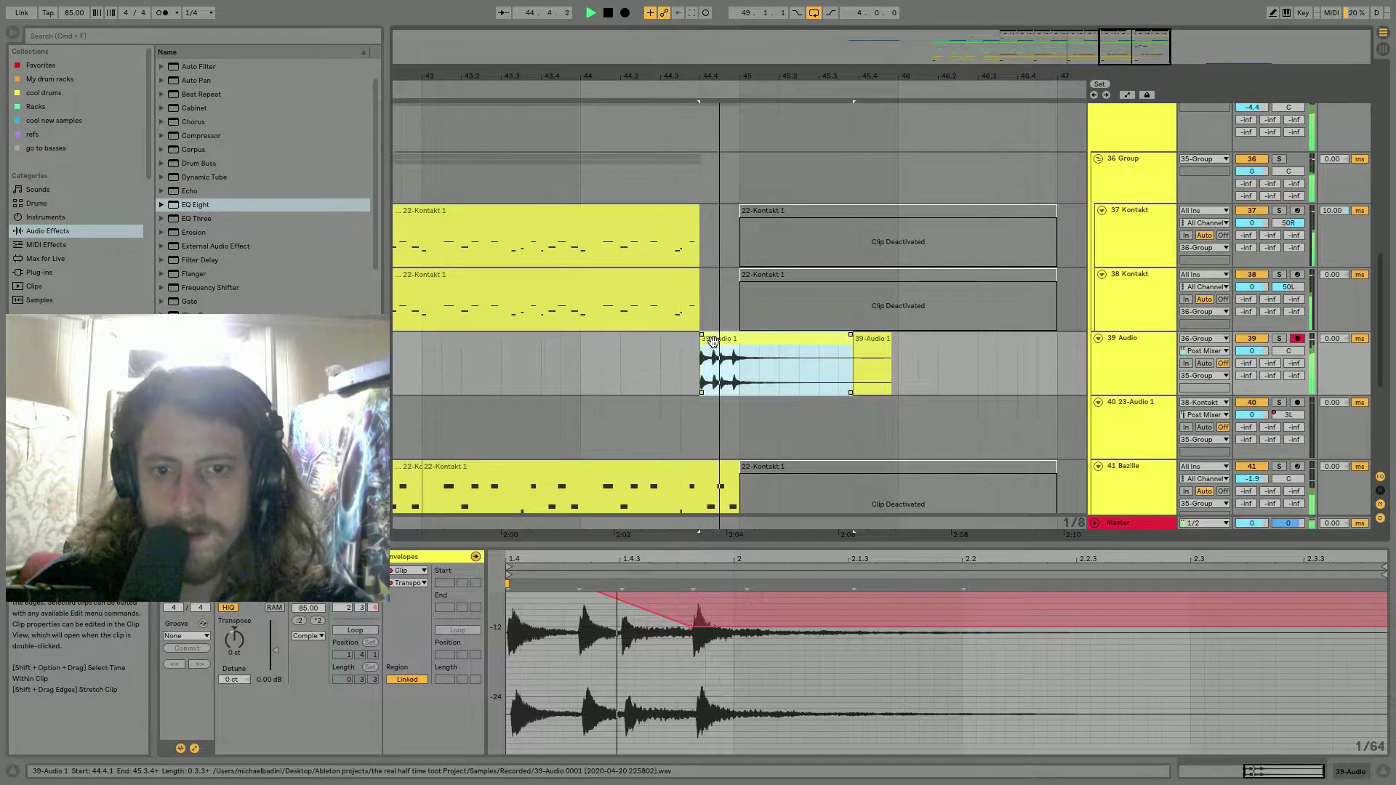
left_click(327, 636)
left_click(316, 706)
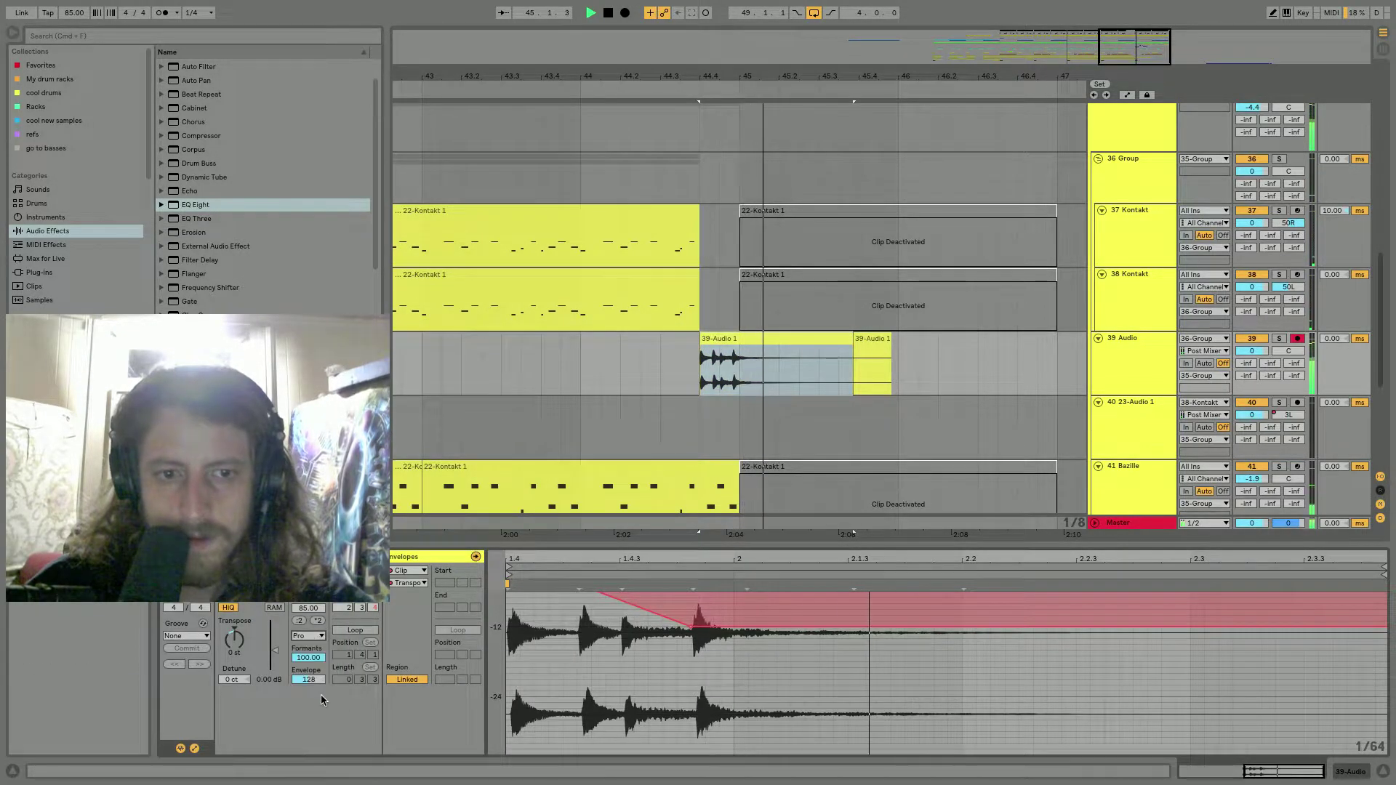
key("space")
key("space")
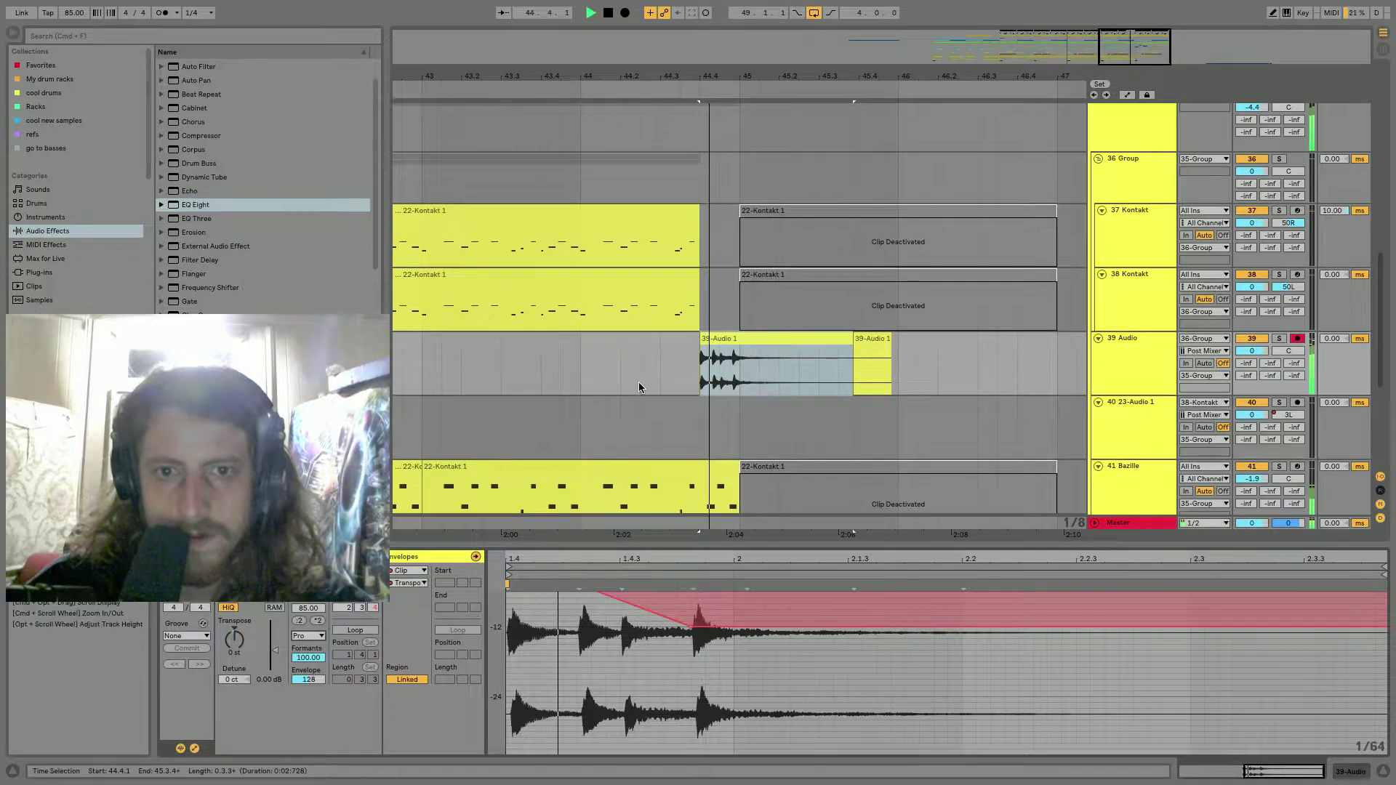
key("space")
key("space")
Automate track 39's F-tape delay send upward over the last hit, from 44.4.4 to 45.1.1.
scroll(743, 84, "up", 5)
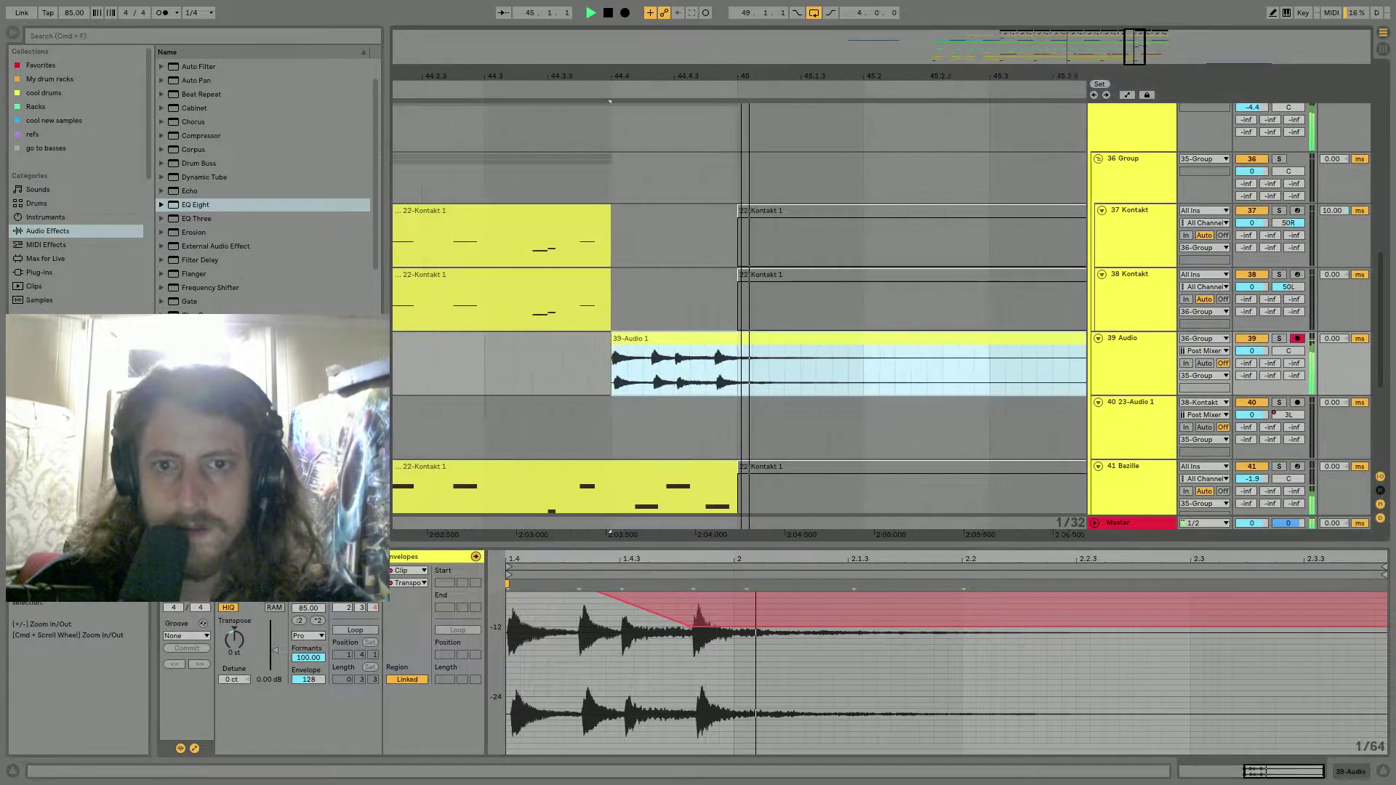
left_click_drag(705, 364, 776, 374)
scroll(763, 375, "up", 3)
key("space")
key("space")
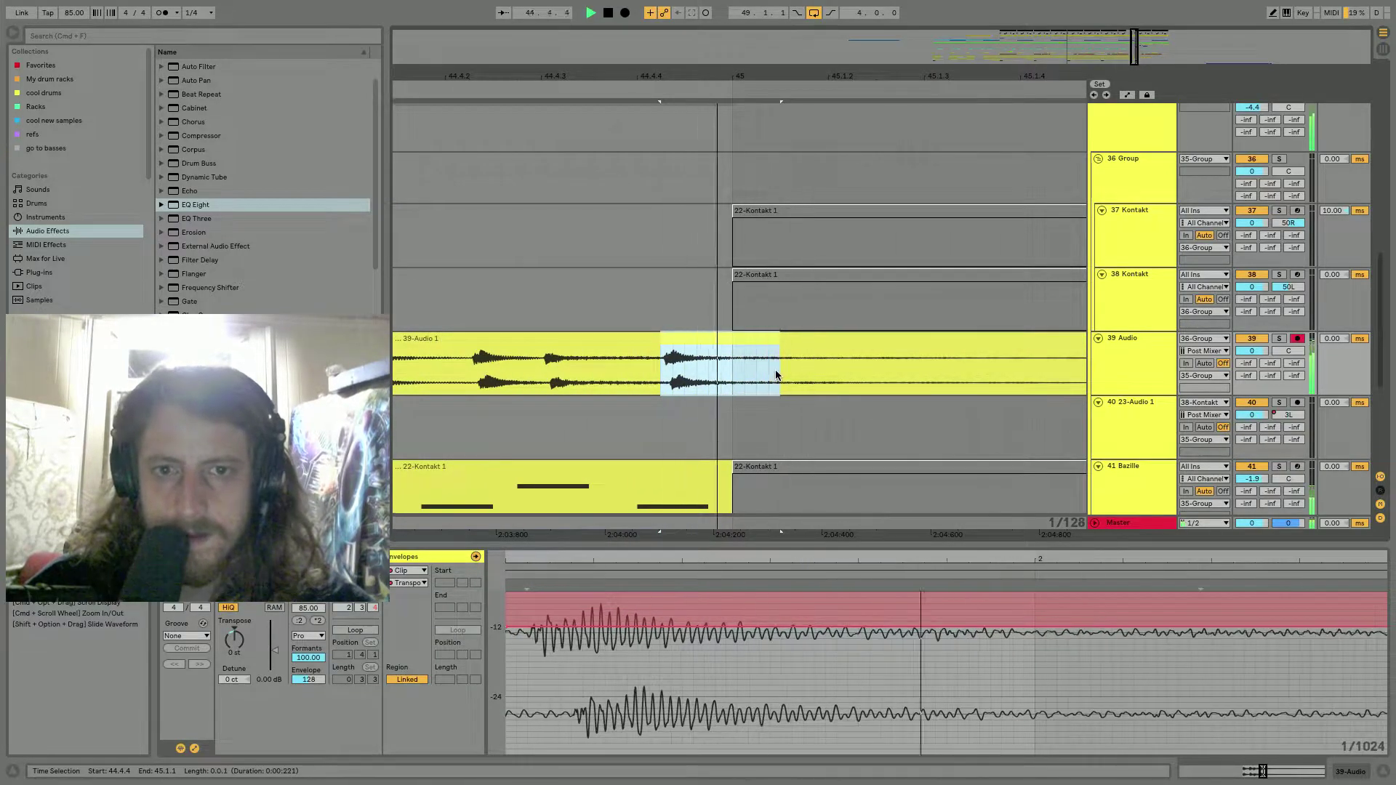
key("space")
key("space")
key("space")
left_click(1293, 375)
key("a")
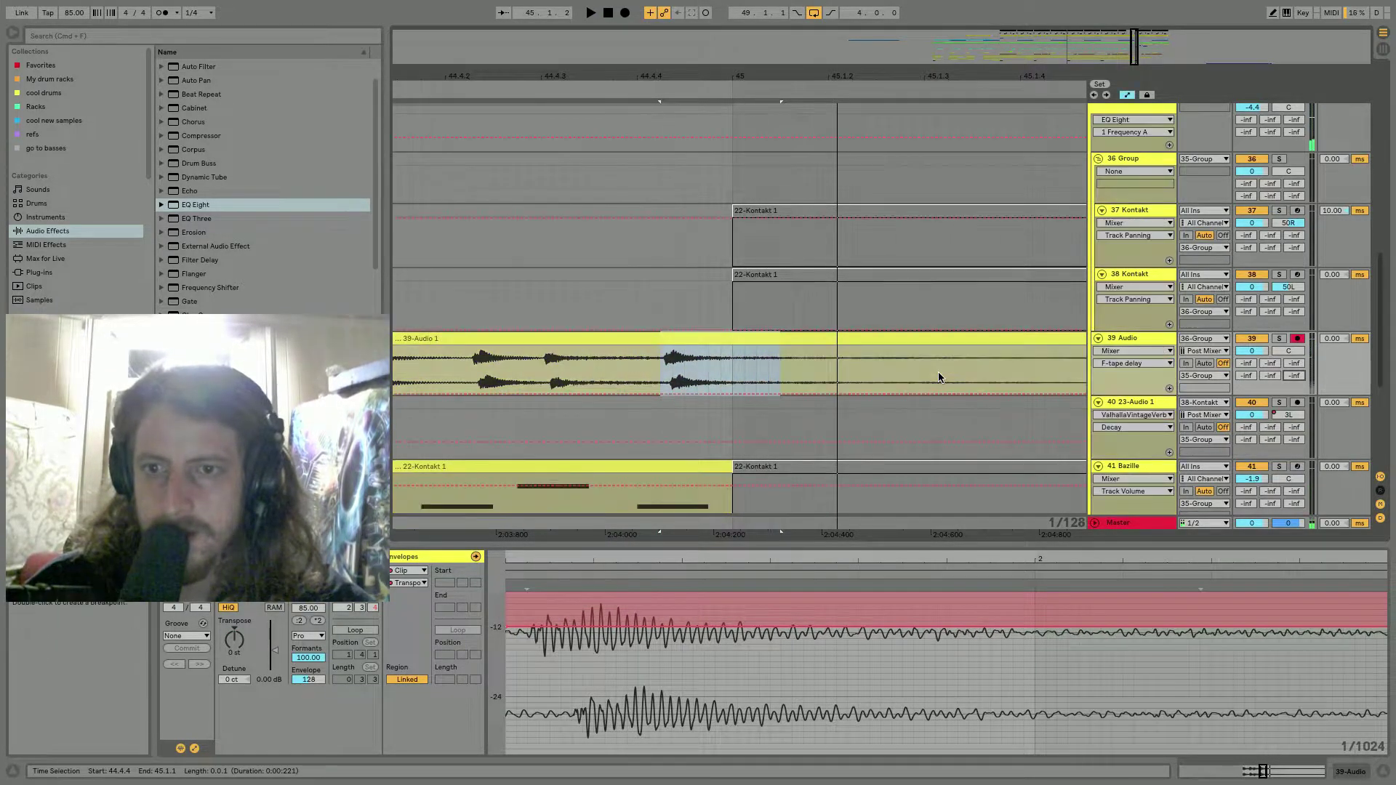
left_click_drag(756, 391, 756, 345)
key("space")
Audition the delayed pitch drop in context from bar 44, briefly toggling track 39's solo.
left_click_drag(769, 76, 766, 16)
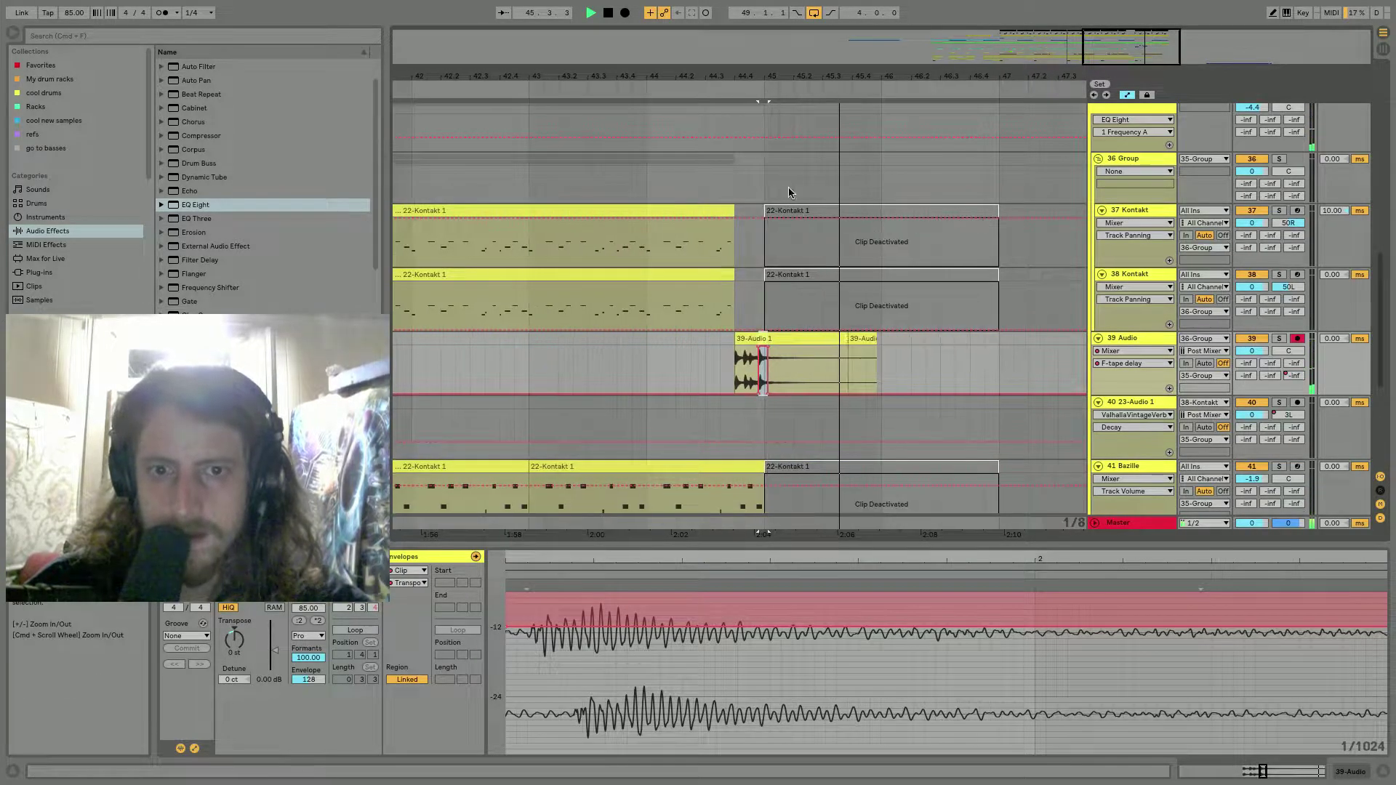
left_click(659, 345)
key("space")
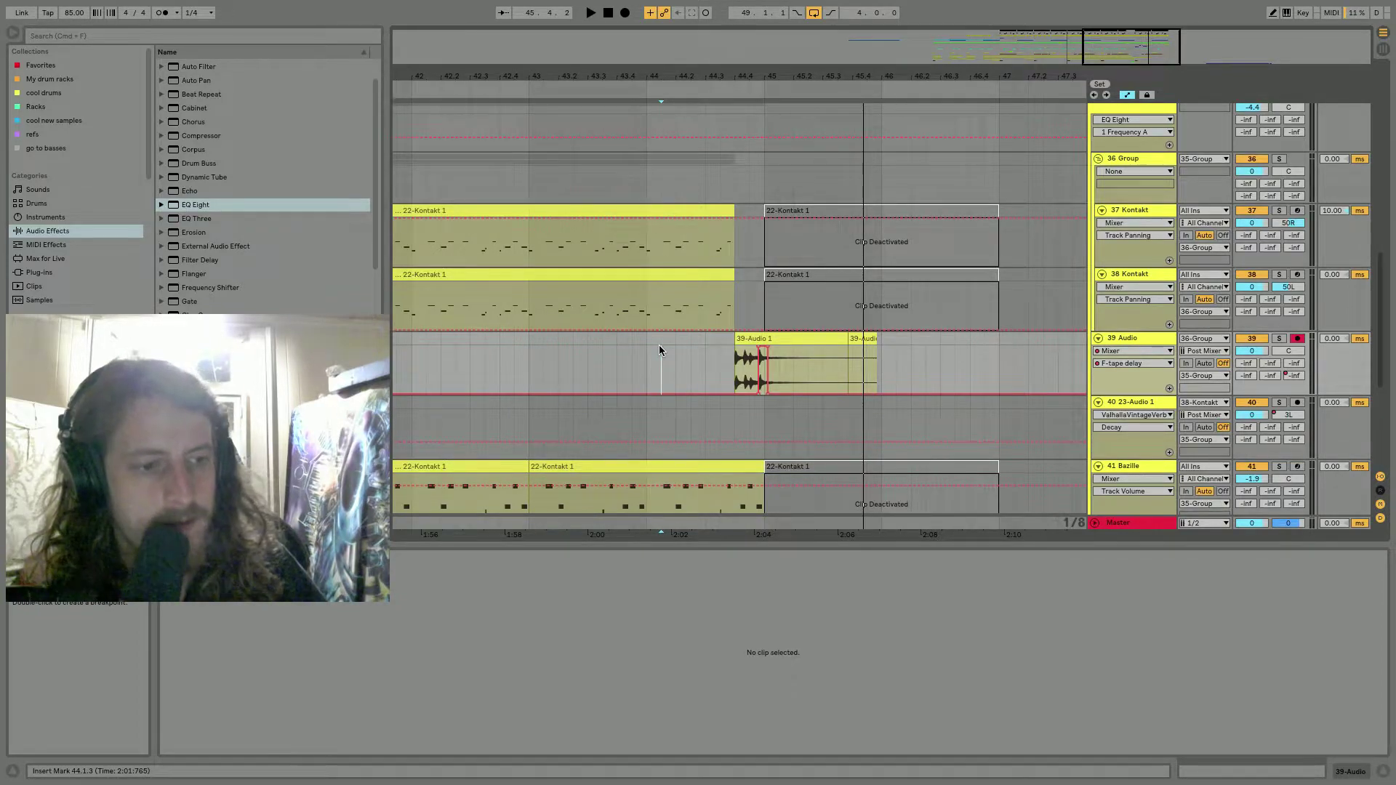
left_click(1281, 351)
left_click(1279, 340)
left_click(1278, 340)
key("space")
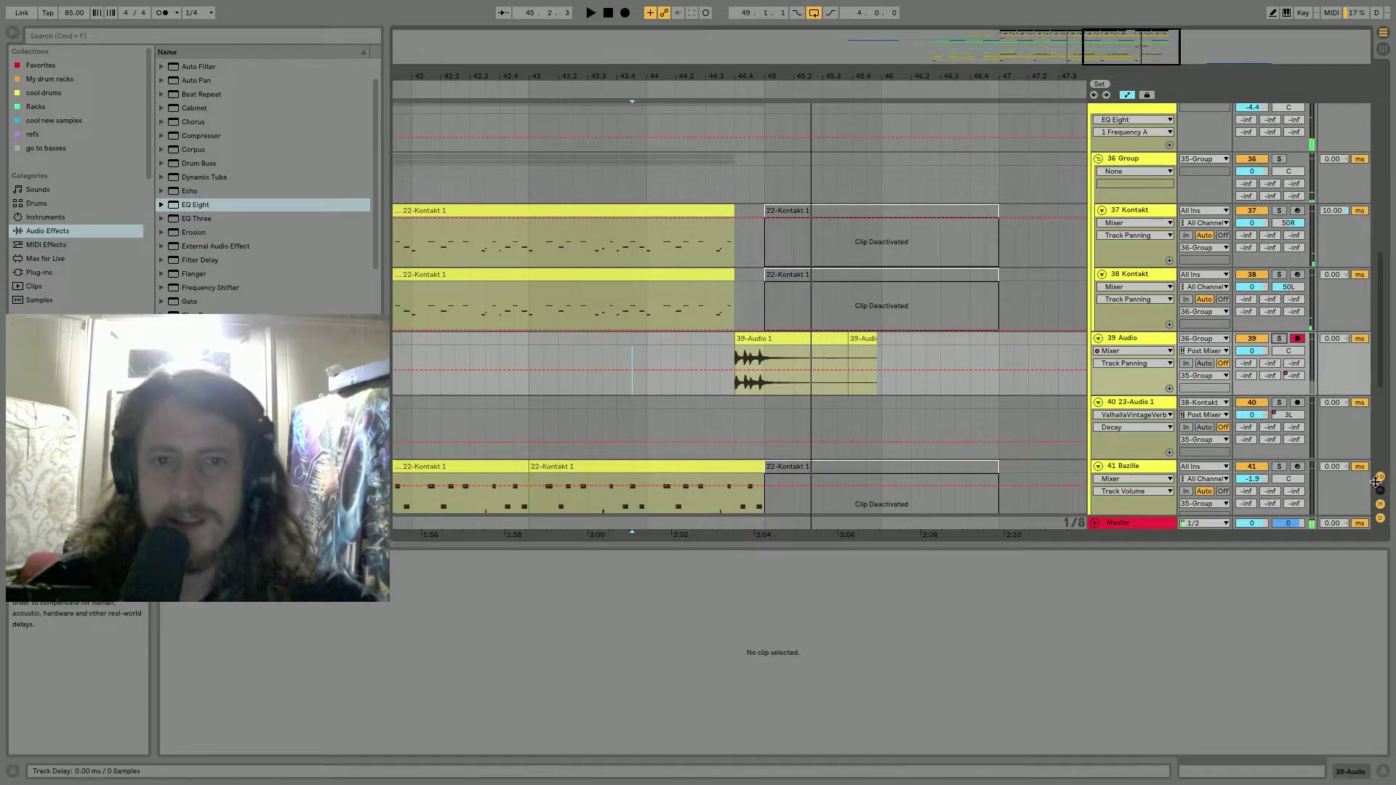
Unfold the hats group and audition its Operator and B83-HAT parts in bar 44.
scroll(984, 186, "up", 10)
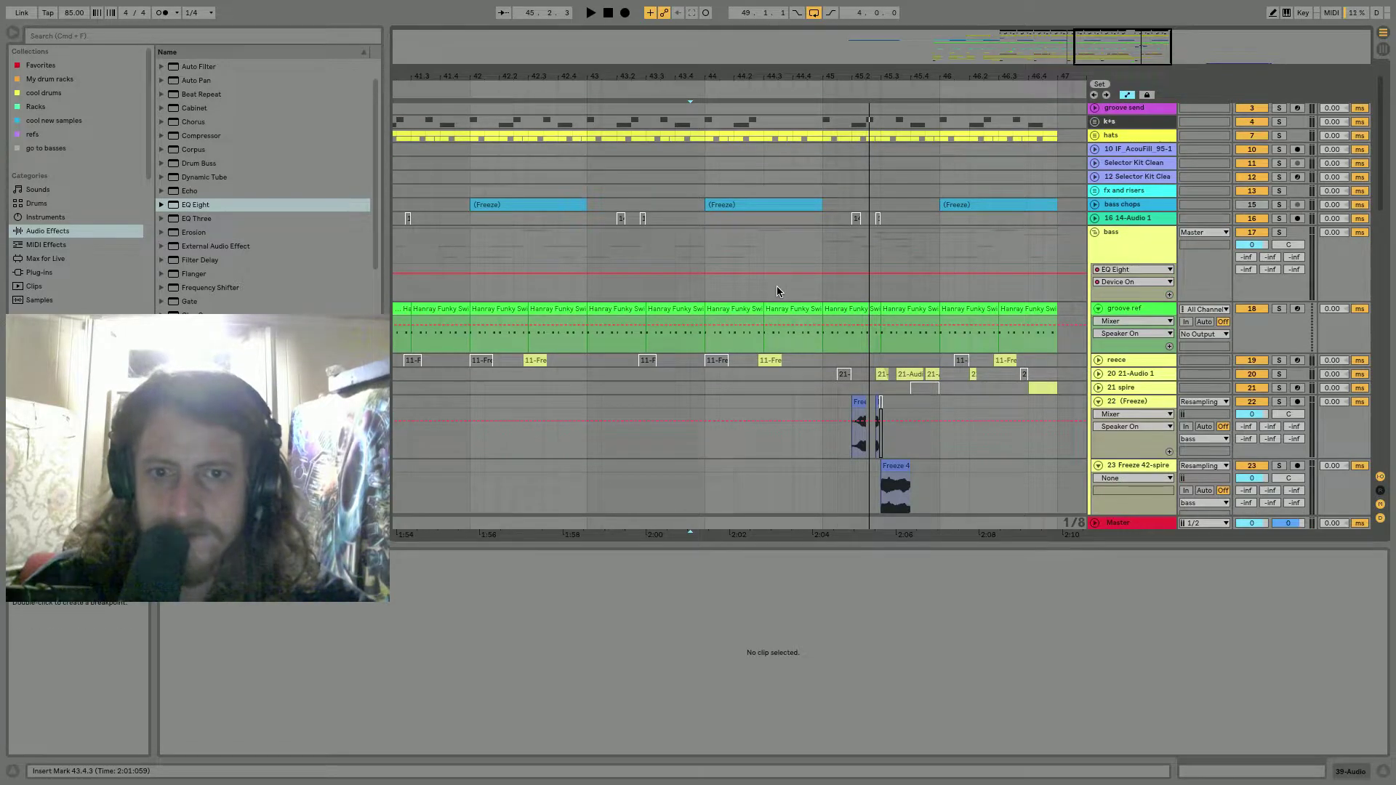
left_click(751, 309)
scroll(1088, 165, "up", 2)
left_click(1094, 165)
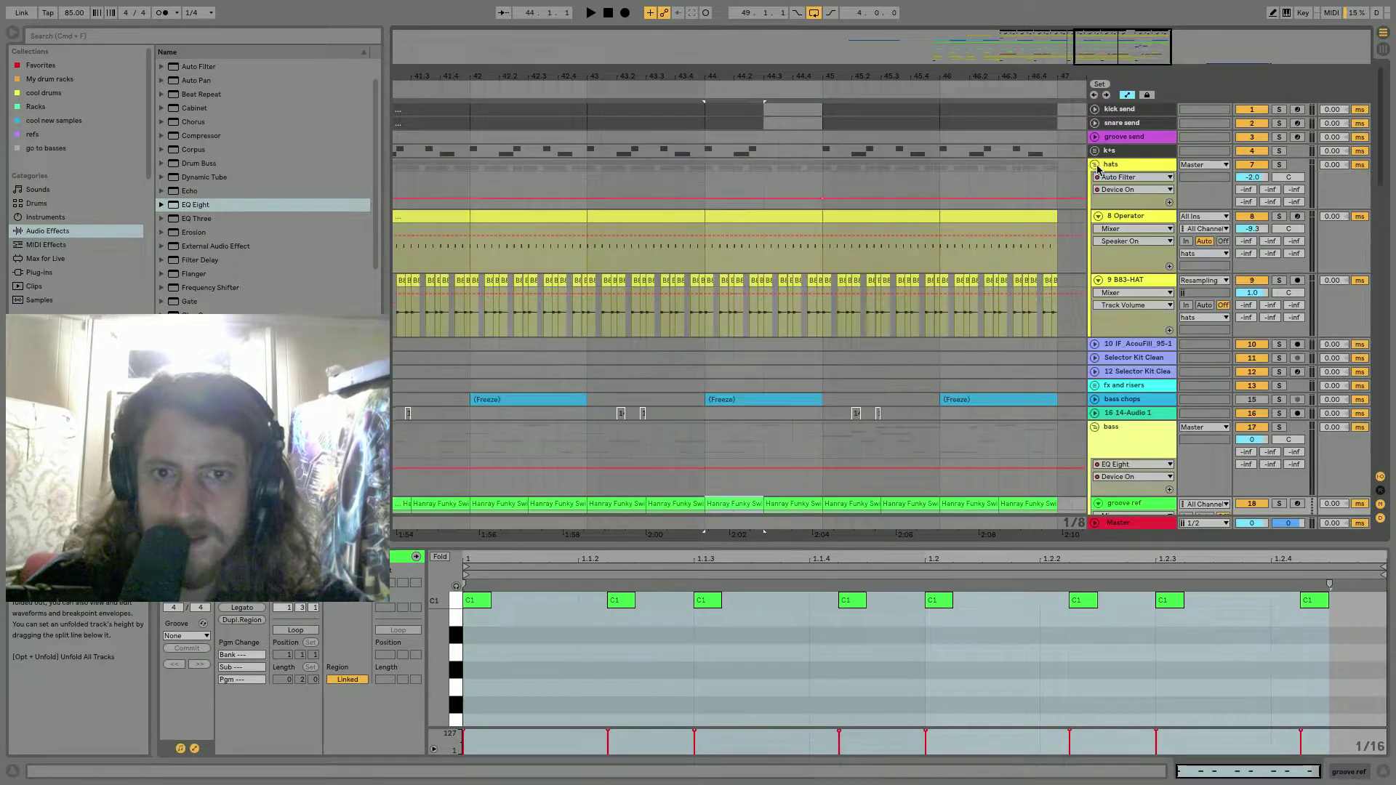
key("space")
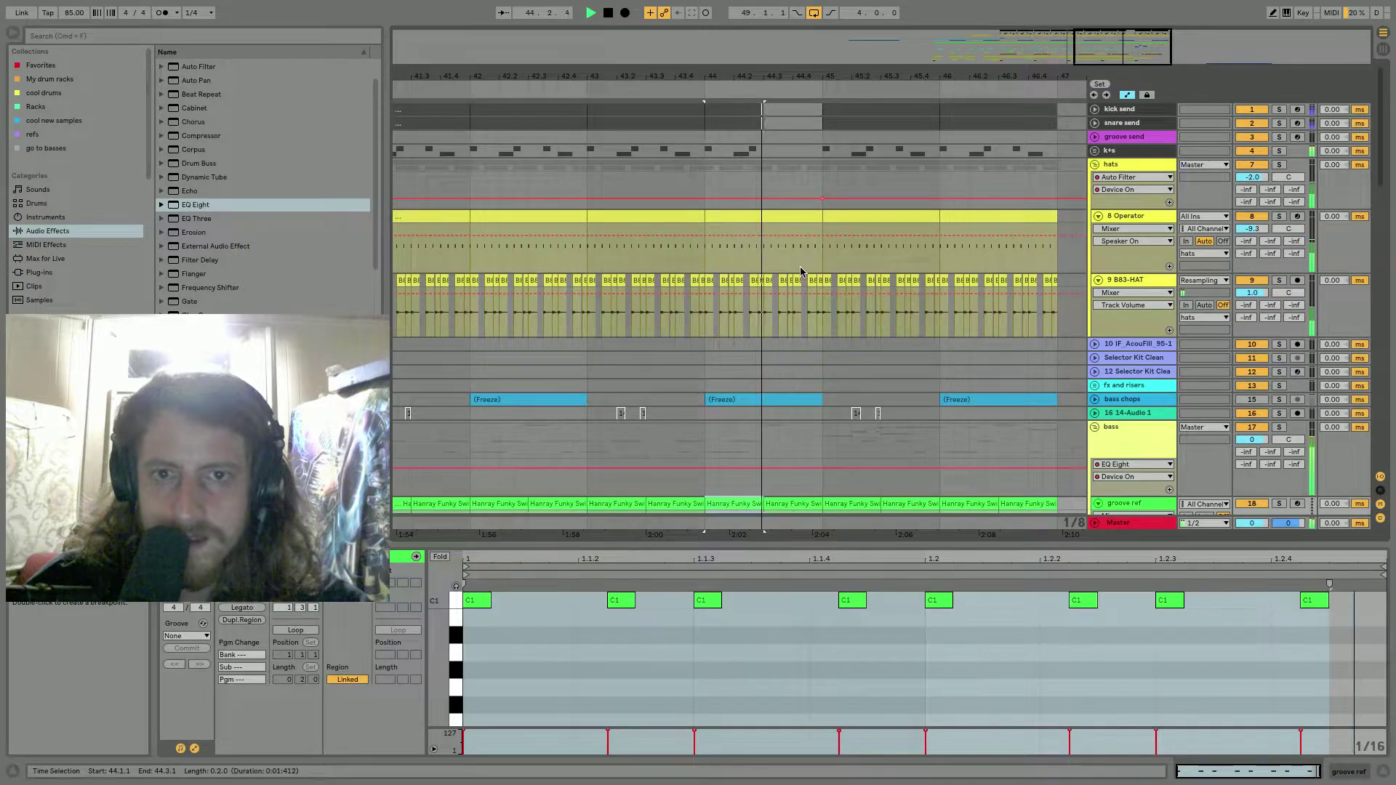
left_click_drag(765, 77, 766, 120)
key("space")
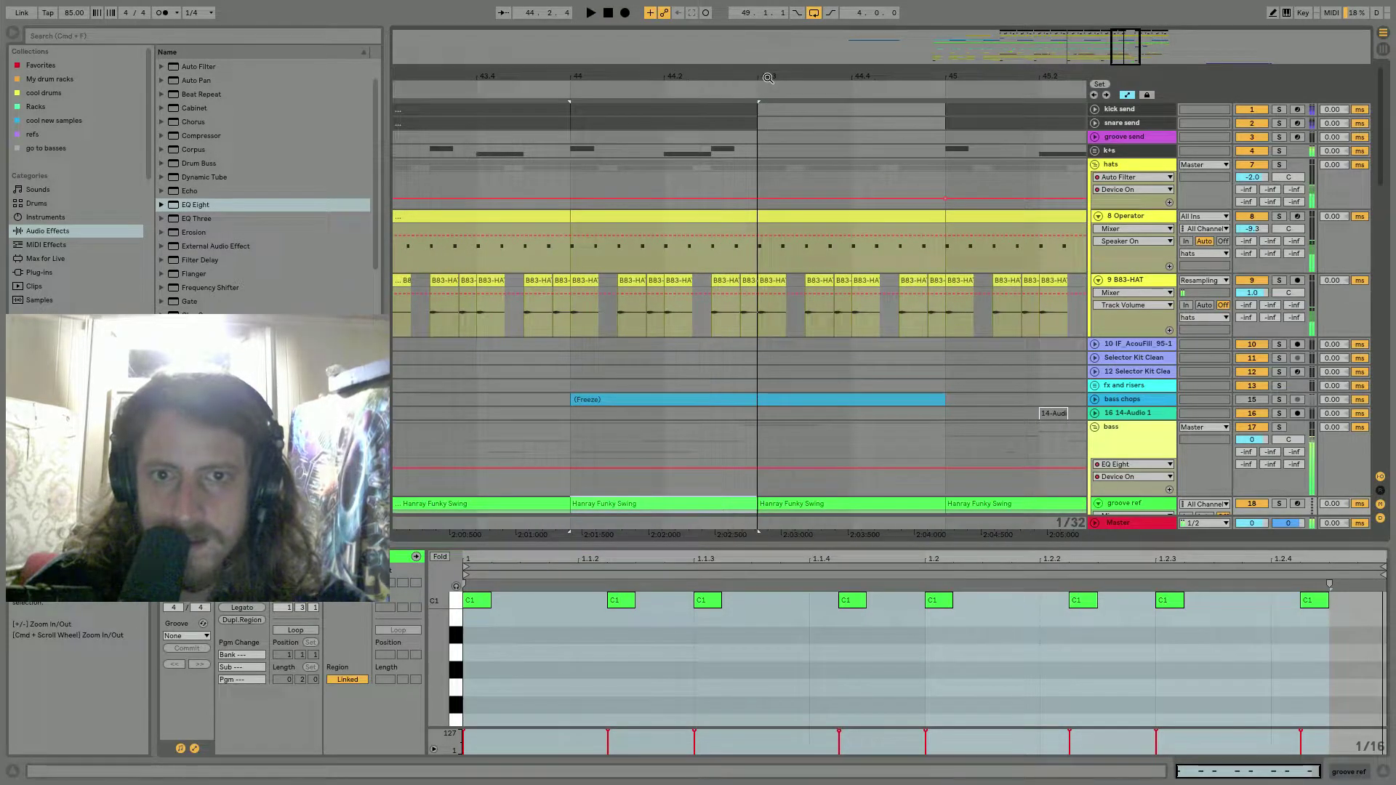
Delete the Operator and B83-HAT clips from 44.2.3 to bar 45 and audition the gap in the hats.
left_click(726, 280)
left_click_drag(710, 299, 939, 222)
key("Delete")
key("space")
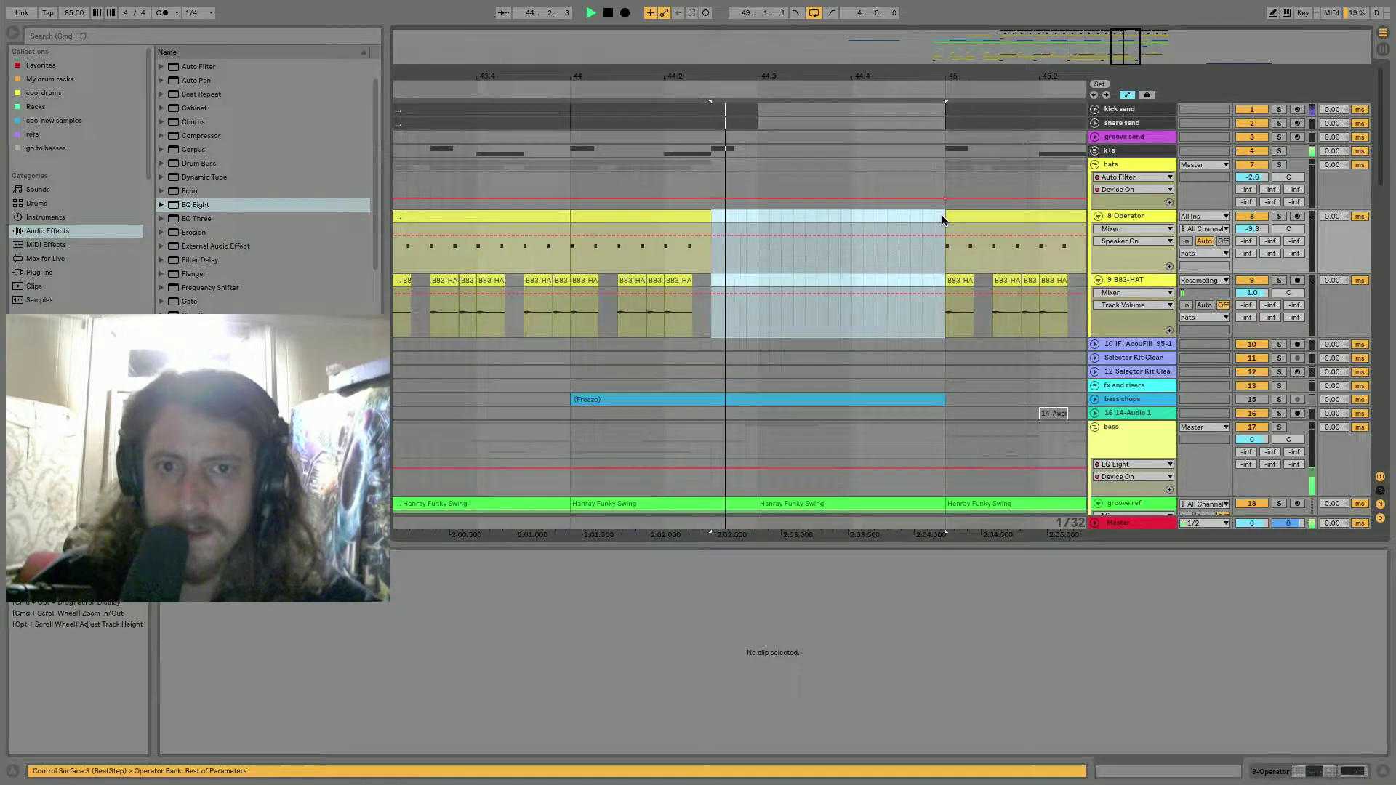
left_click(609, 220)
key("space")
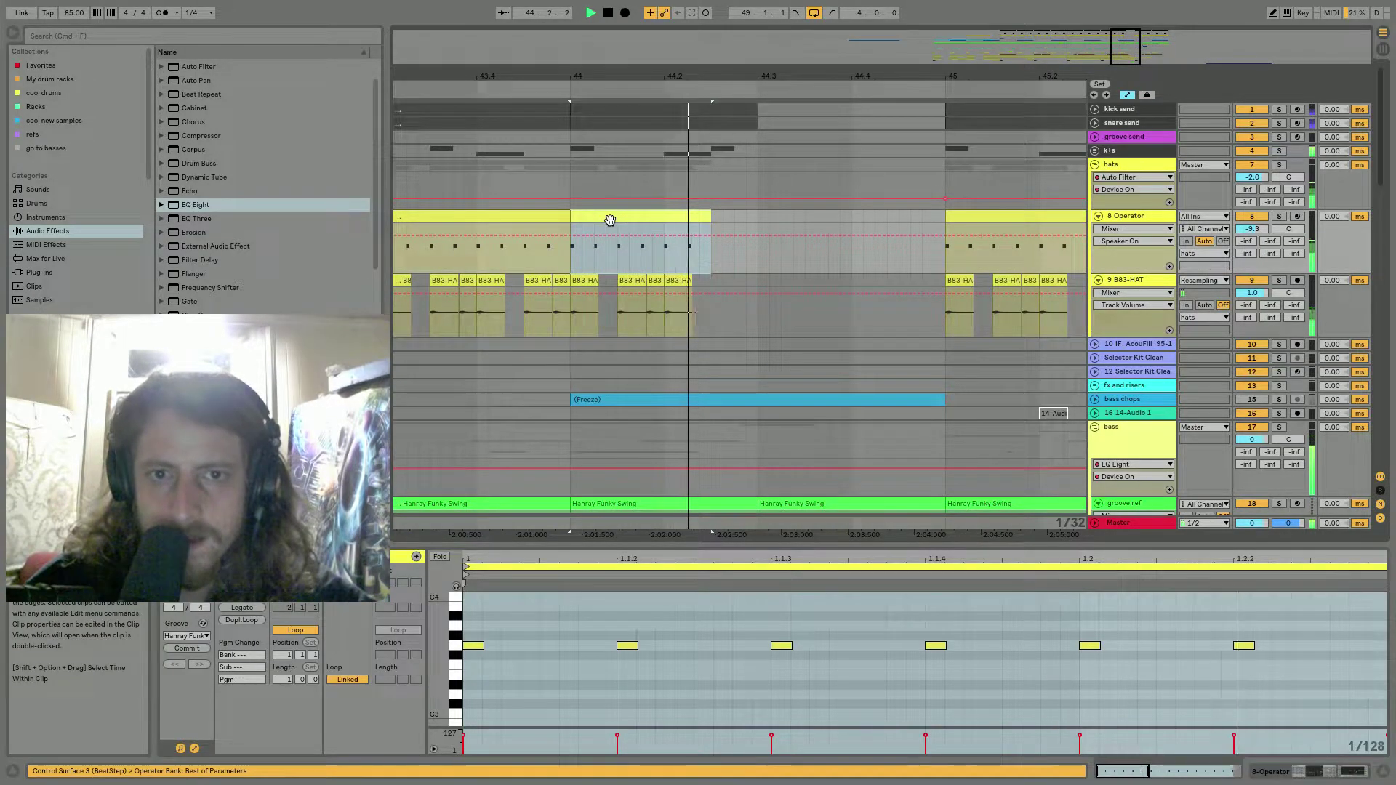
Restore the deleted Operator and B83-HAT clips in bar 44 and cut both back to end around 44.2.4, leaving a gap until bar 45.
left_click_drag(711, 217, 722, 216)
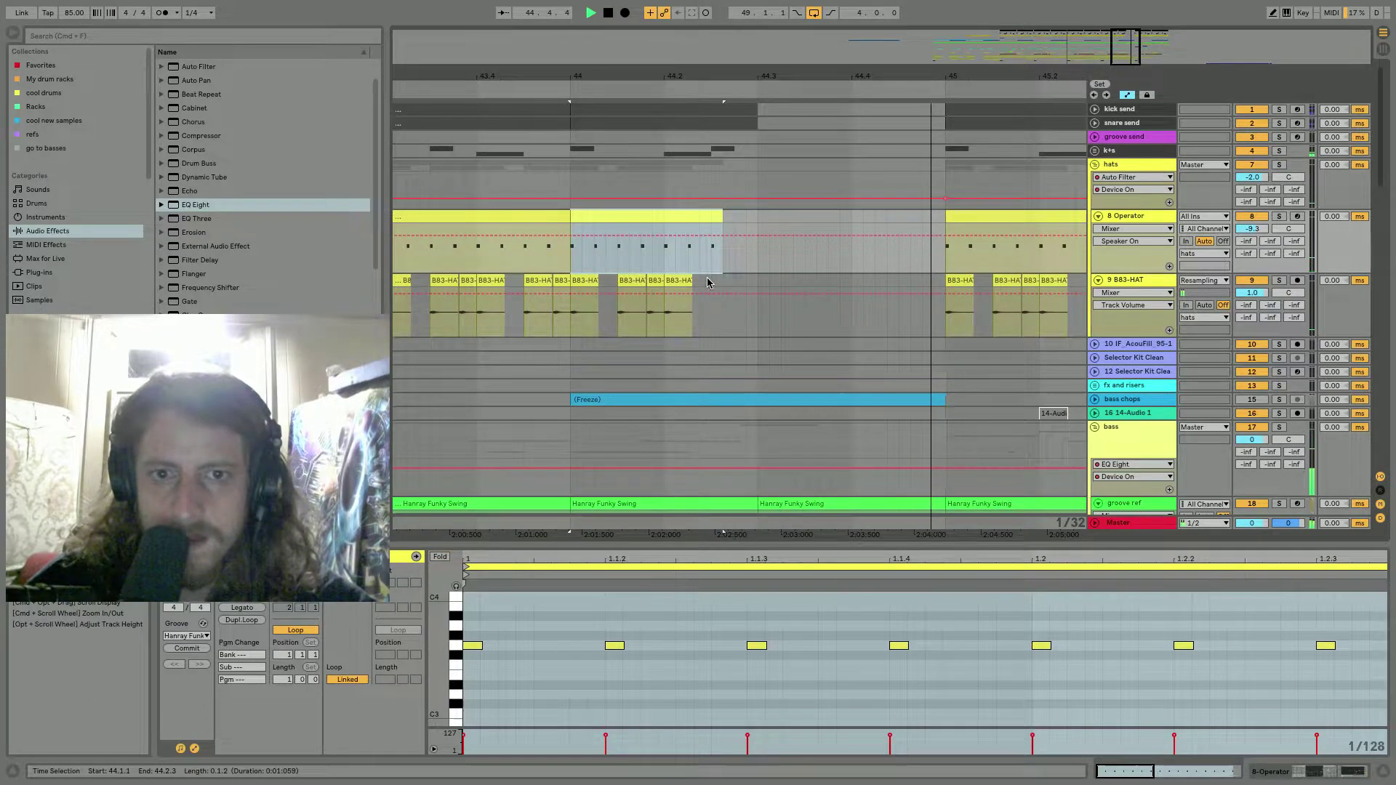
key("super+d")
left_click(750, 281)
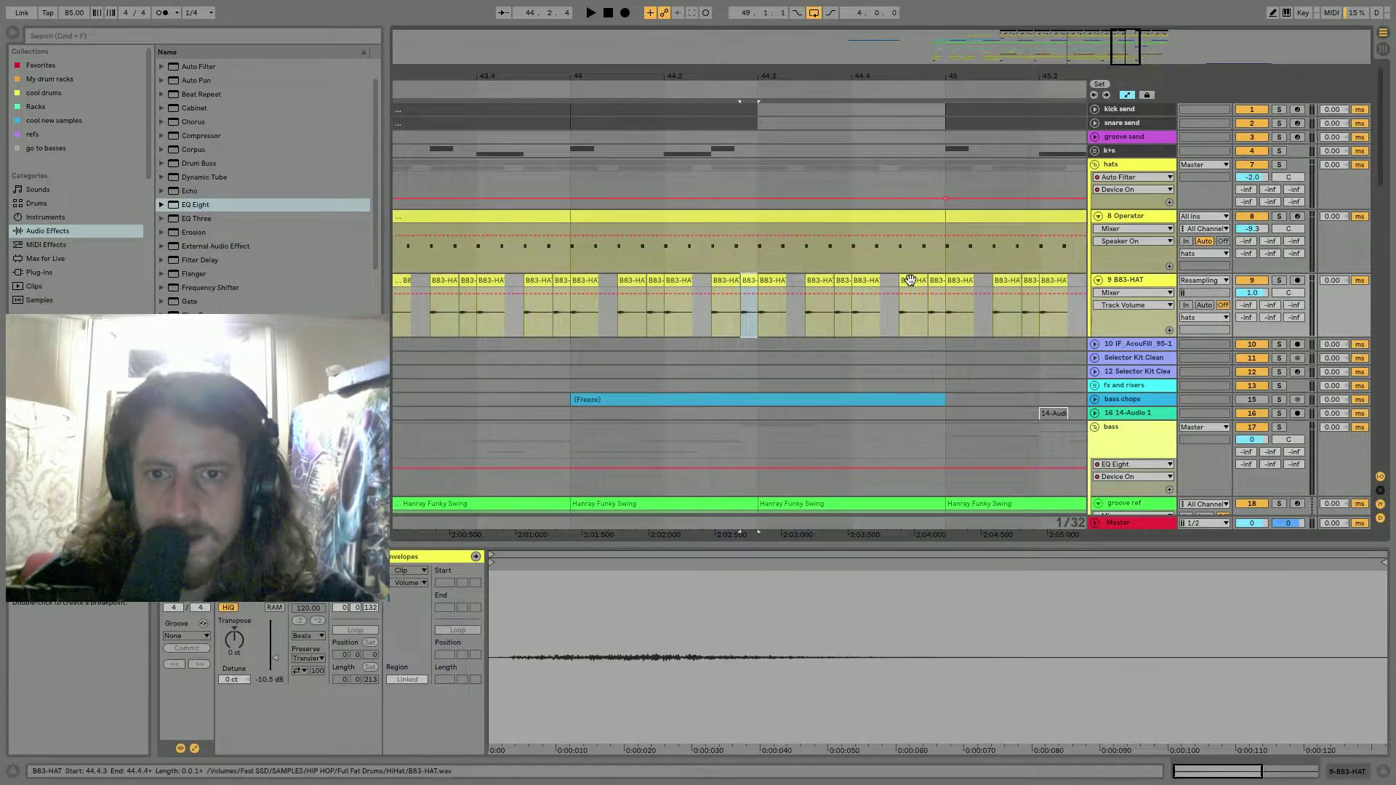
left_click(931, 281, "shift")
key("Delete")
left_click_drag(946, 217, 736, 218)
Audition the shorter gap in the hats from 43.4.3 on into bar 45.
left_click(537, 265)
key("space")
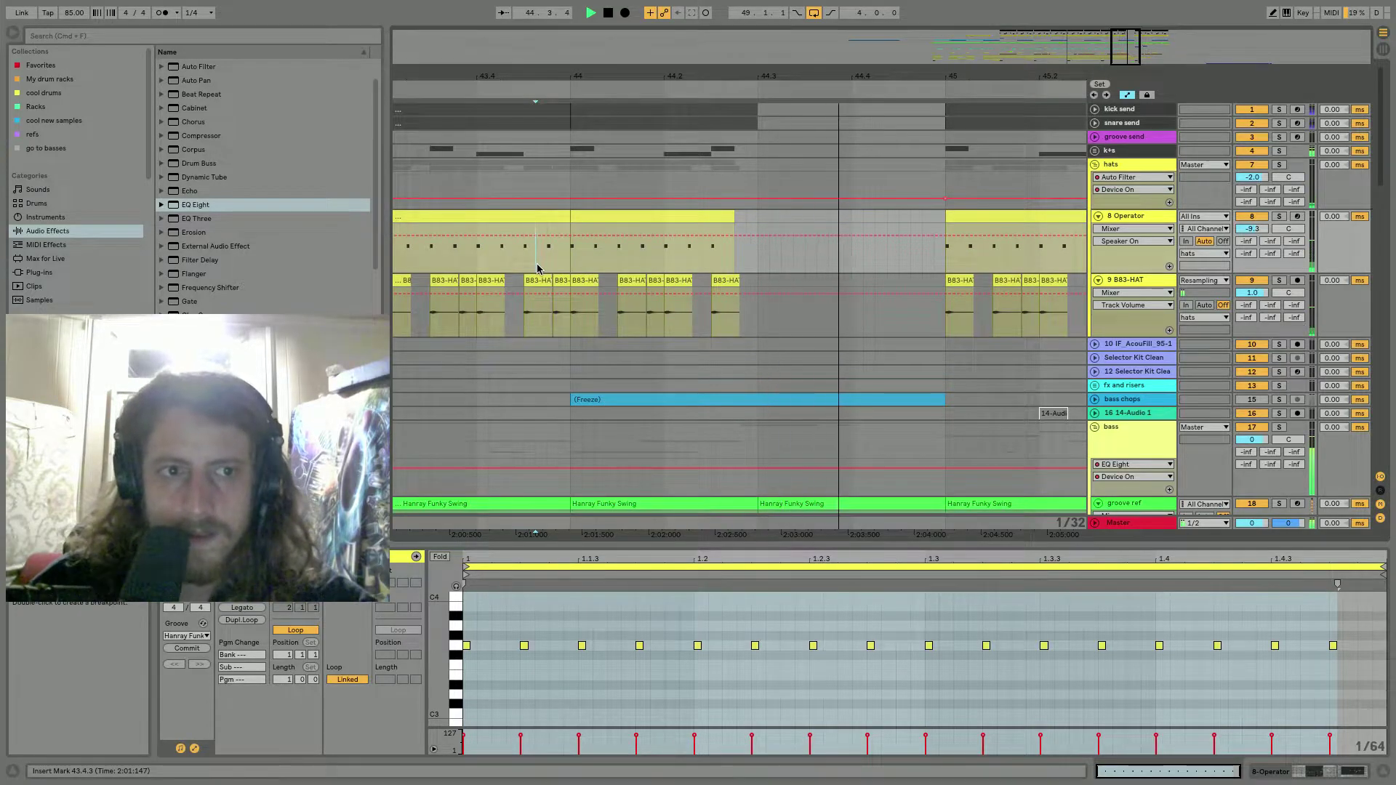
mouse_move(682, 70)
left_mouse_down()
mouse_move(823, 69)
mouse_move(862, 138)
left_mouse_up()
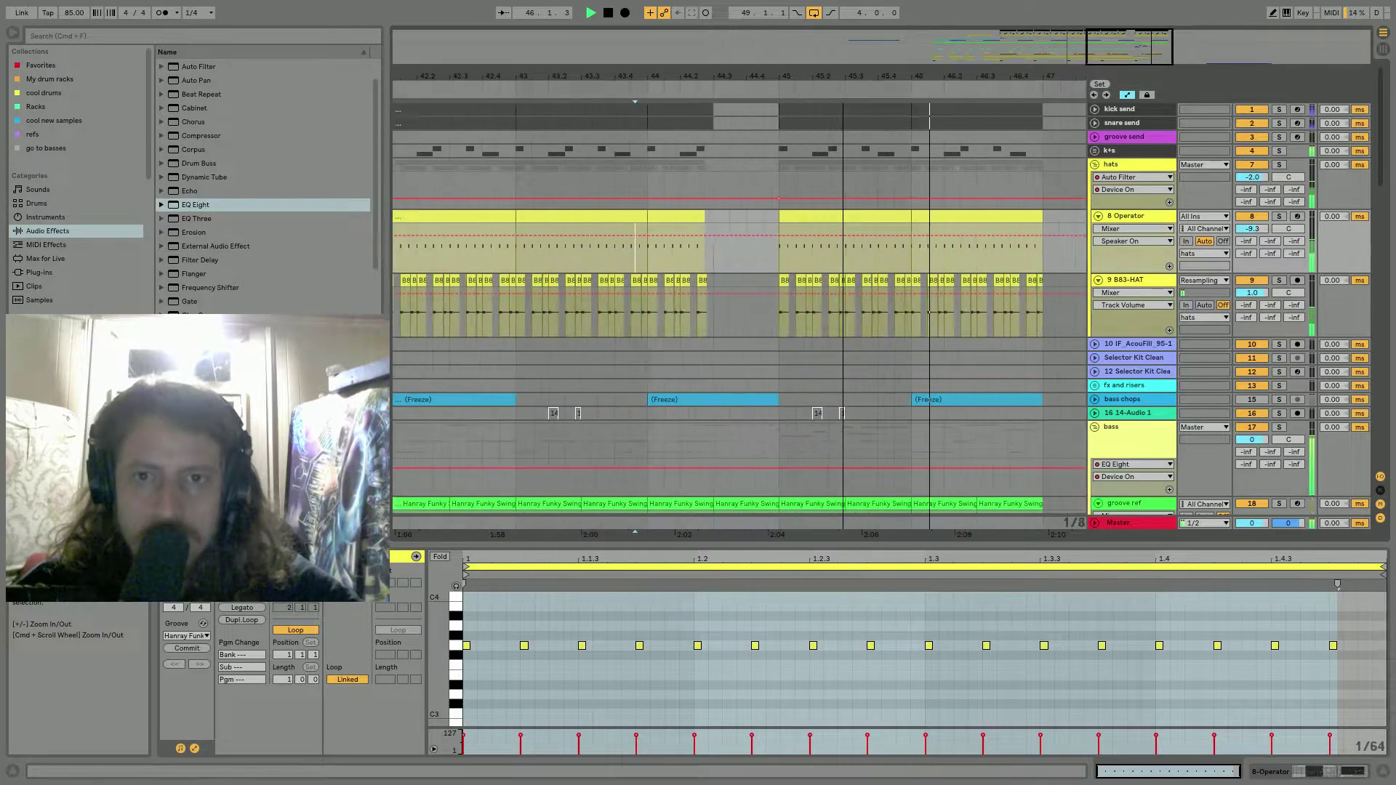
key("space")
Nudge the Freeze 42-spire clip at 45.3.2 on track 23 slightly later and audition it from 45.1.1.
left_click(783, 171)
scroll(900, 235, "down", 12)
scroll(900, 237, "up", 5)
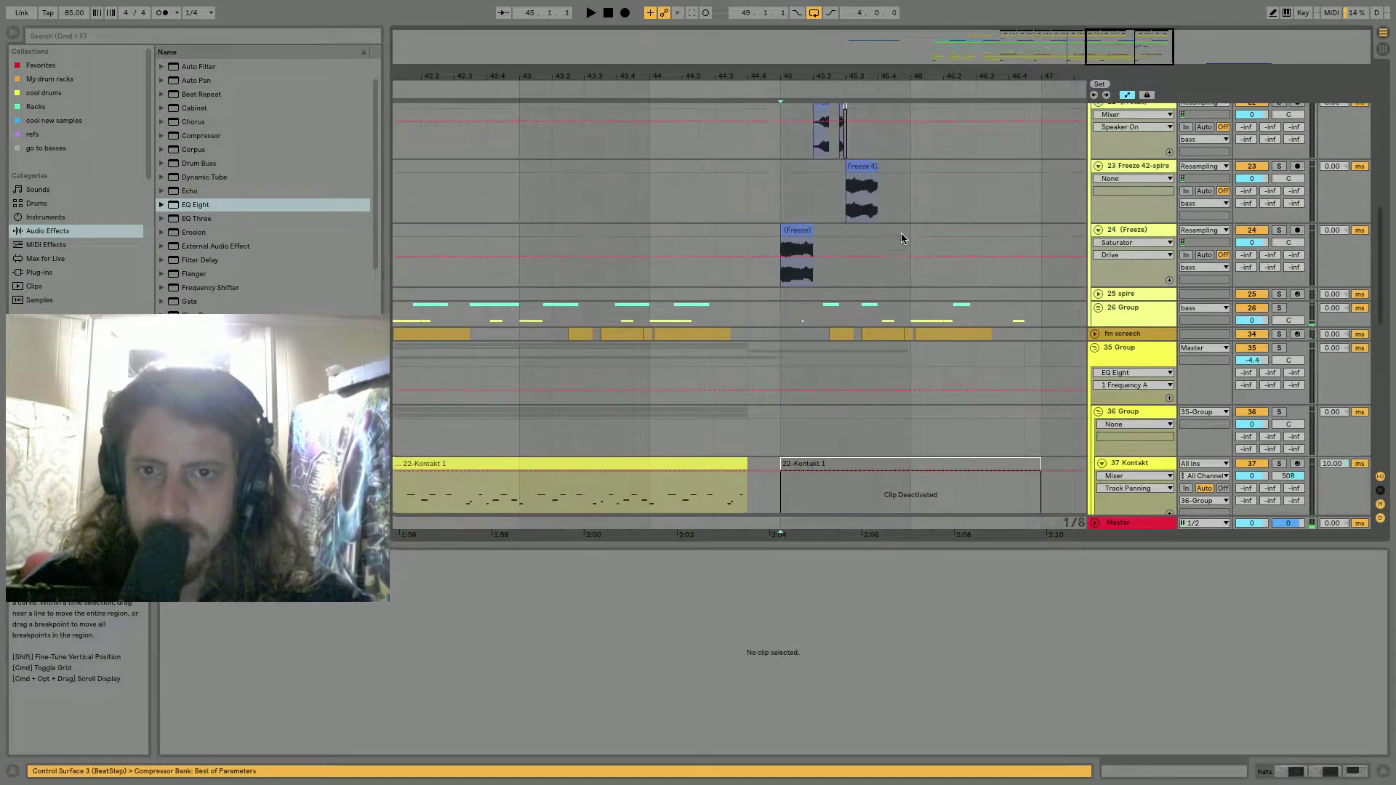
left_click_drag(860, 80, 858, 139)
left_click(856, 171)
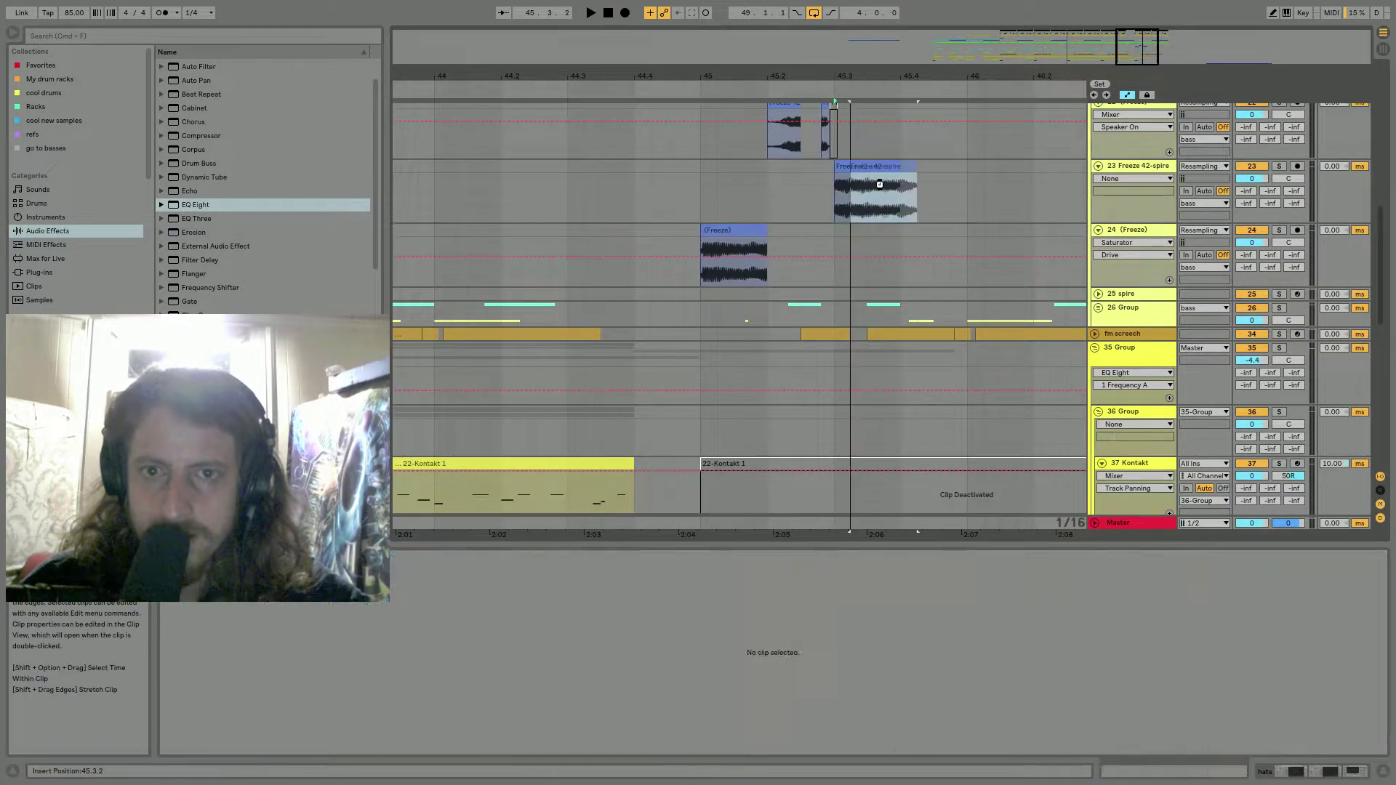
scroll(879, 182, "up", 5)
left_click_drag(879, 81, 880, 82)
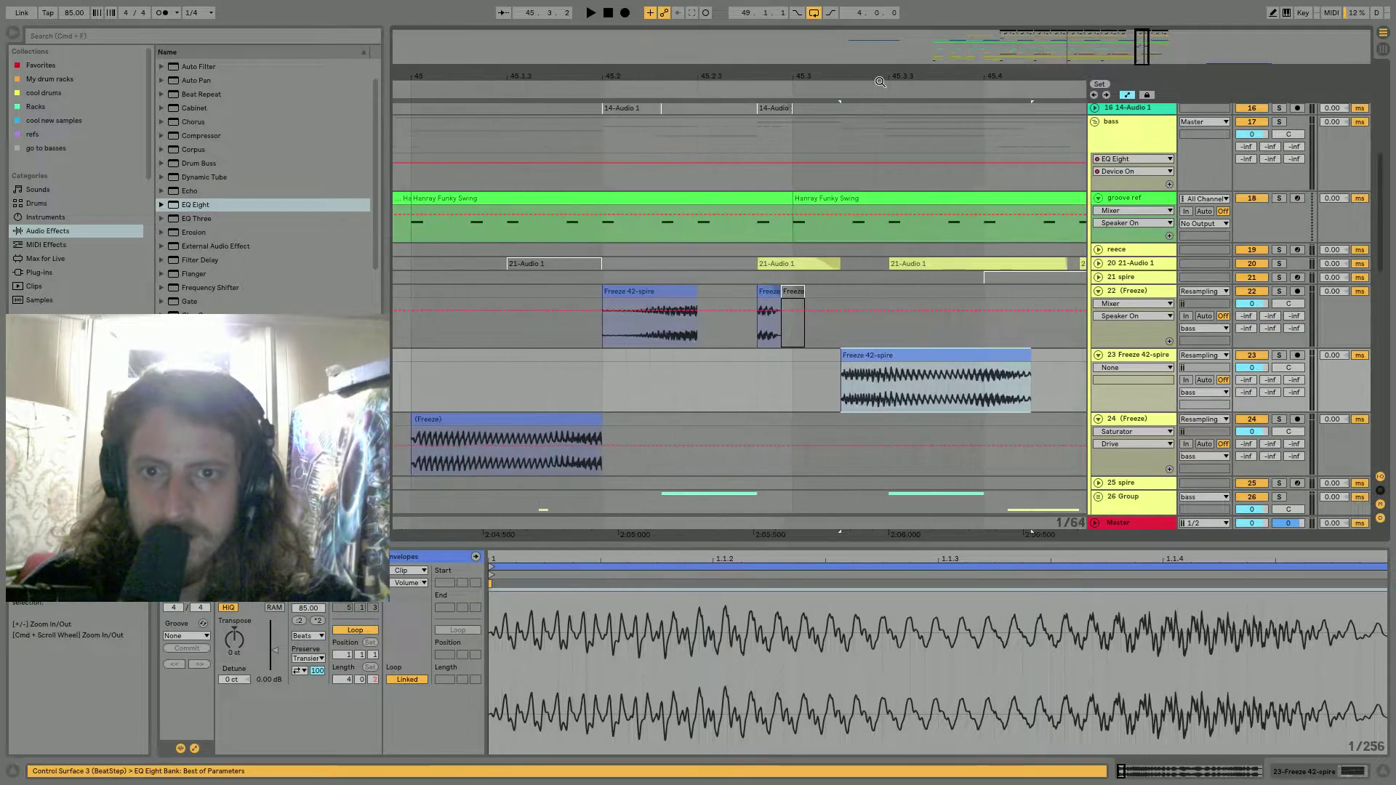
left_click_drag(869, 367, 884, 368)
left_click(407, 377)
key("space")
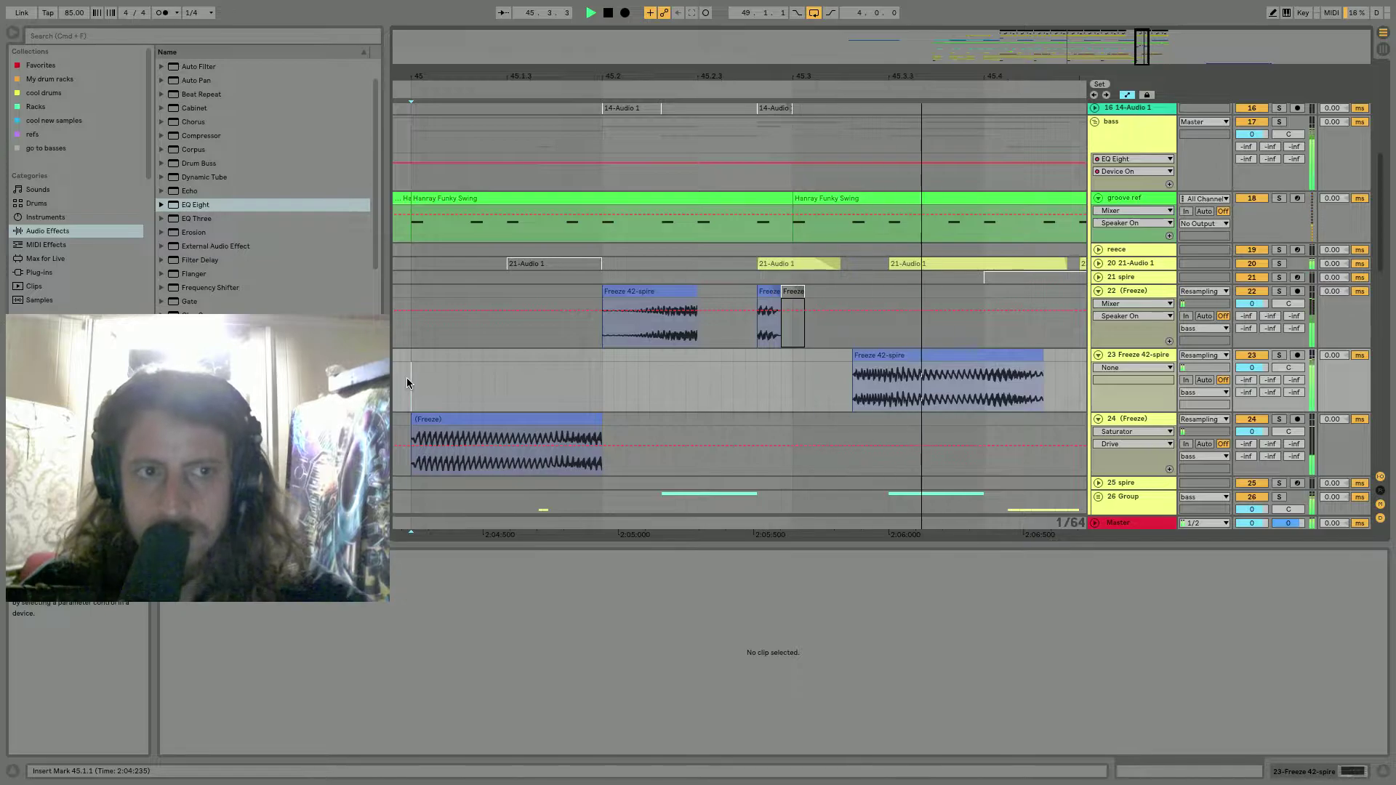
Audition the repositioned Freeze 42-spire clip on track 23 from 45.3.2.
left_click(928, 353)
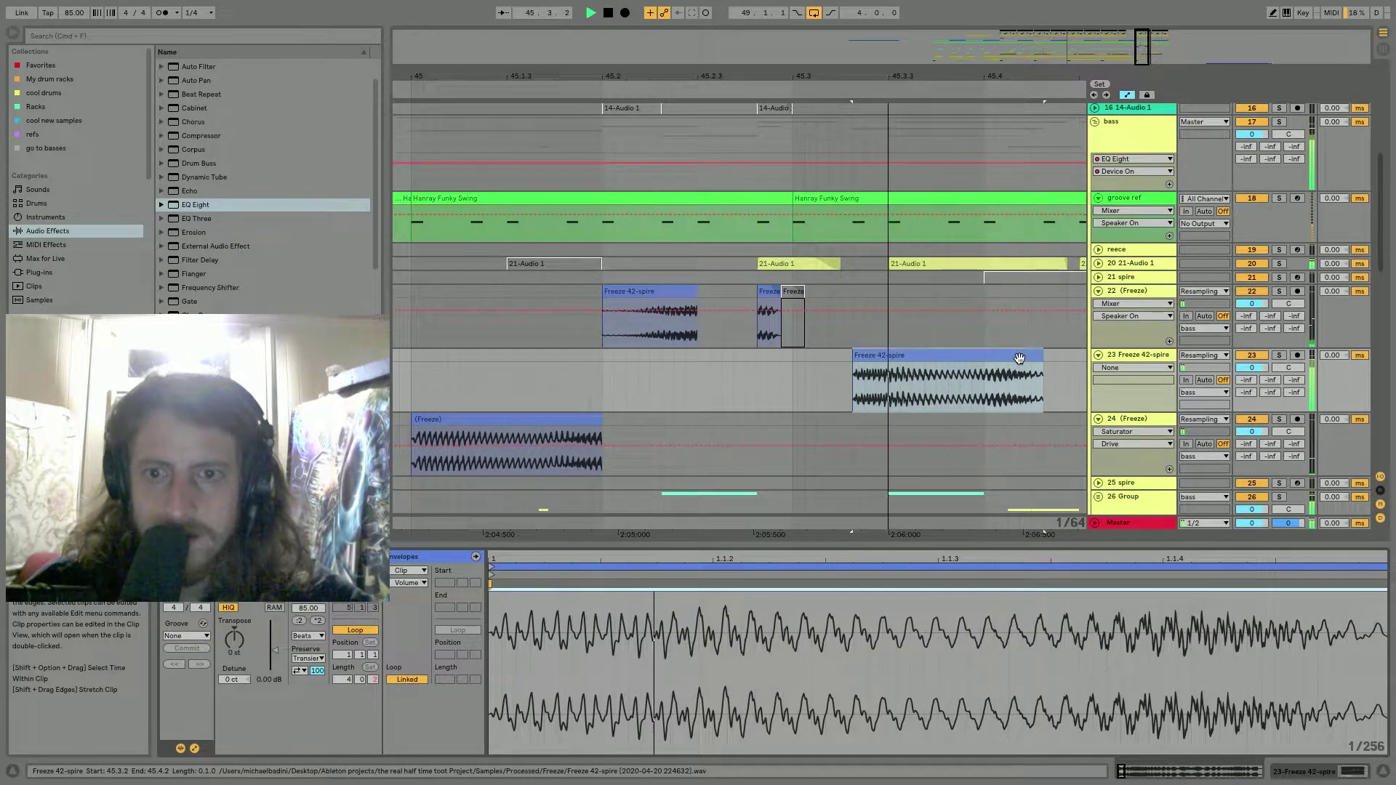
scroll(1020, 357, "right", 3)
key("space")
key("space")
key("space")
Split the Freeze 42-spire clip on track 23 and move its second piece to 45.4.1, auditioning the chop.
left_click_drag(830, 357, 948, 368)
key("space")
key("space")
key("space")
key("space")
key("space")
left_click(826, 367)
key("space")
left_click(860, 355)
key("space")
key("space")
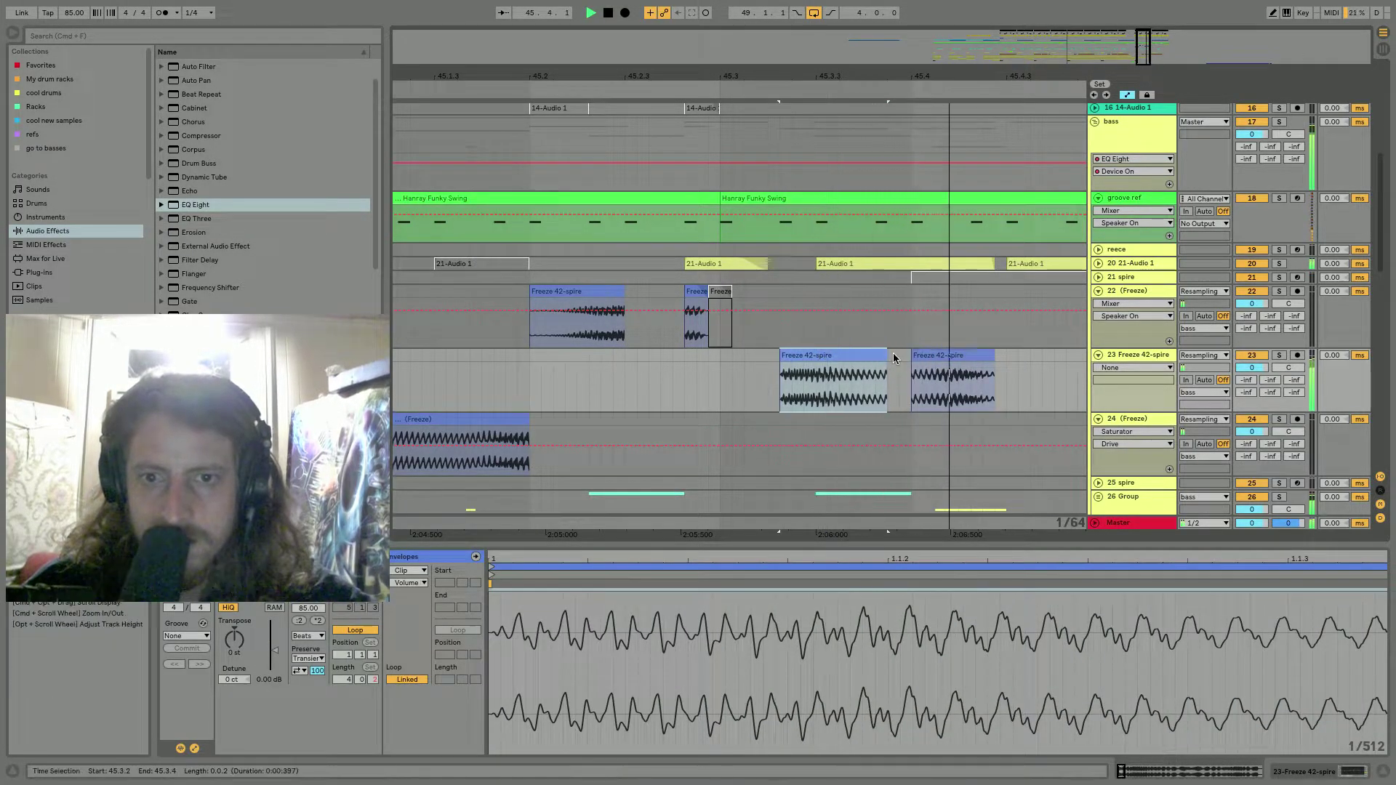
Hide the automation, extend the first Freeze 42-spire piece to 45.4.1 and crossfade it into the second.
key("a")
key("space")
mouse_move(877, 355)
left_mouse_down()
mouse_move(912, 356)
mouse_move(866, 357)
left_mouse_up()
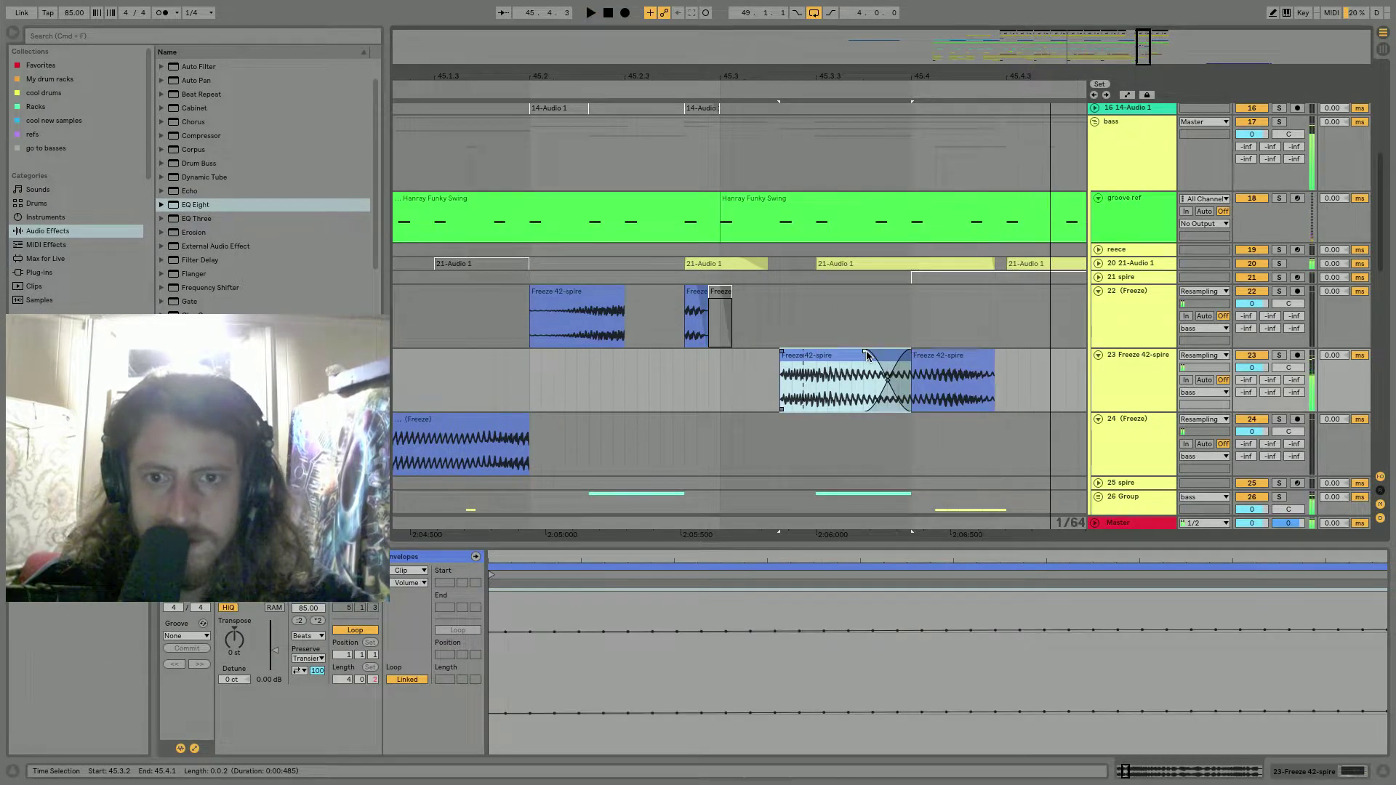
key("space")
key("space")
Audition the chopped Freeze 42-spire part in context from 43.3.1.
left_click_drag(905, 76, 900, 15)
left_click(821, 292)
key("space")
key("space")
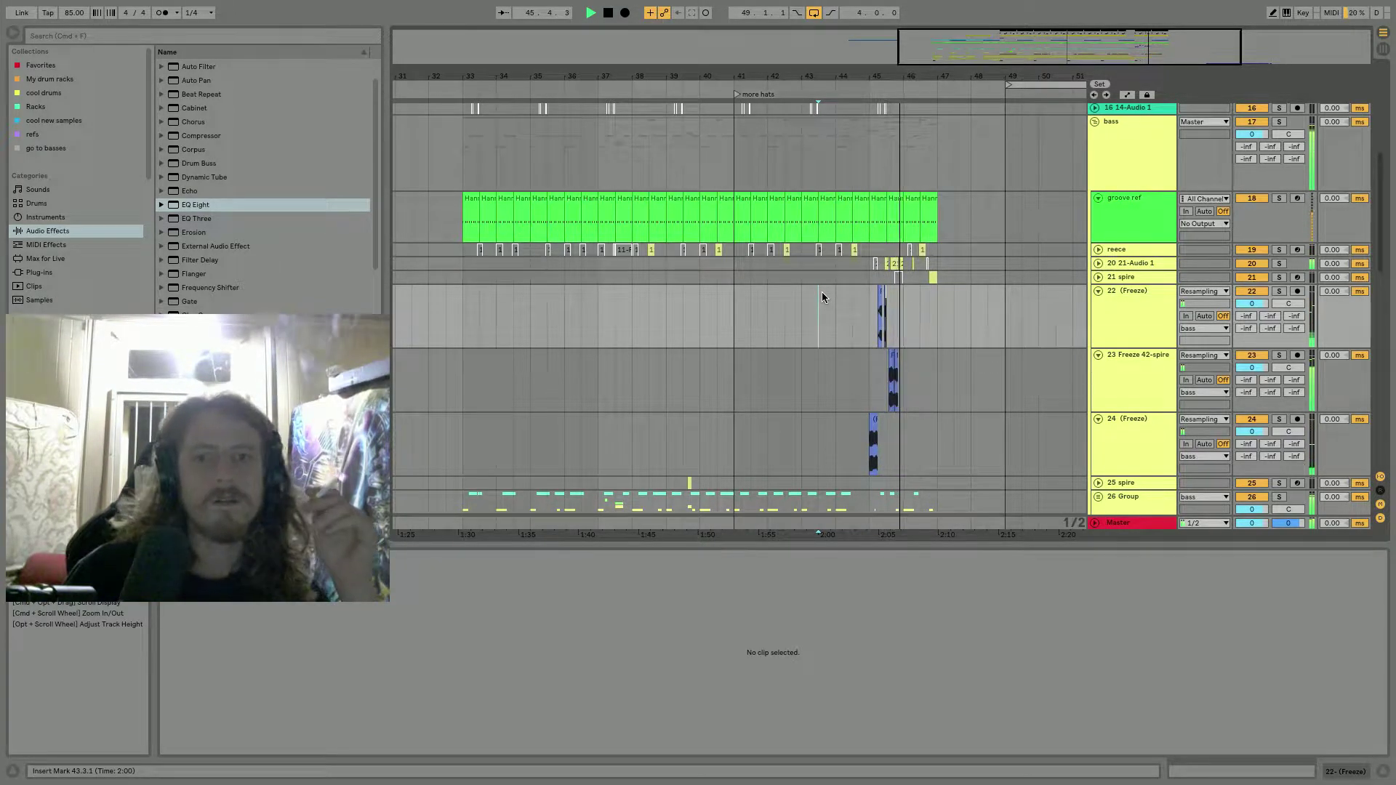
Loop playback over the Freeze 42-spire pieces on track 23, from 45.3.2 to 46.1.1.
left_click(891, 355)
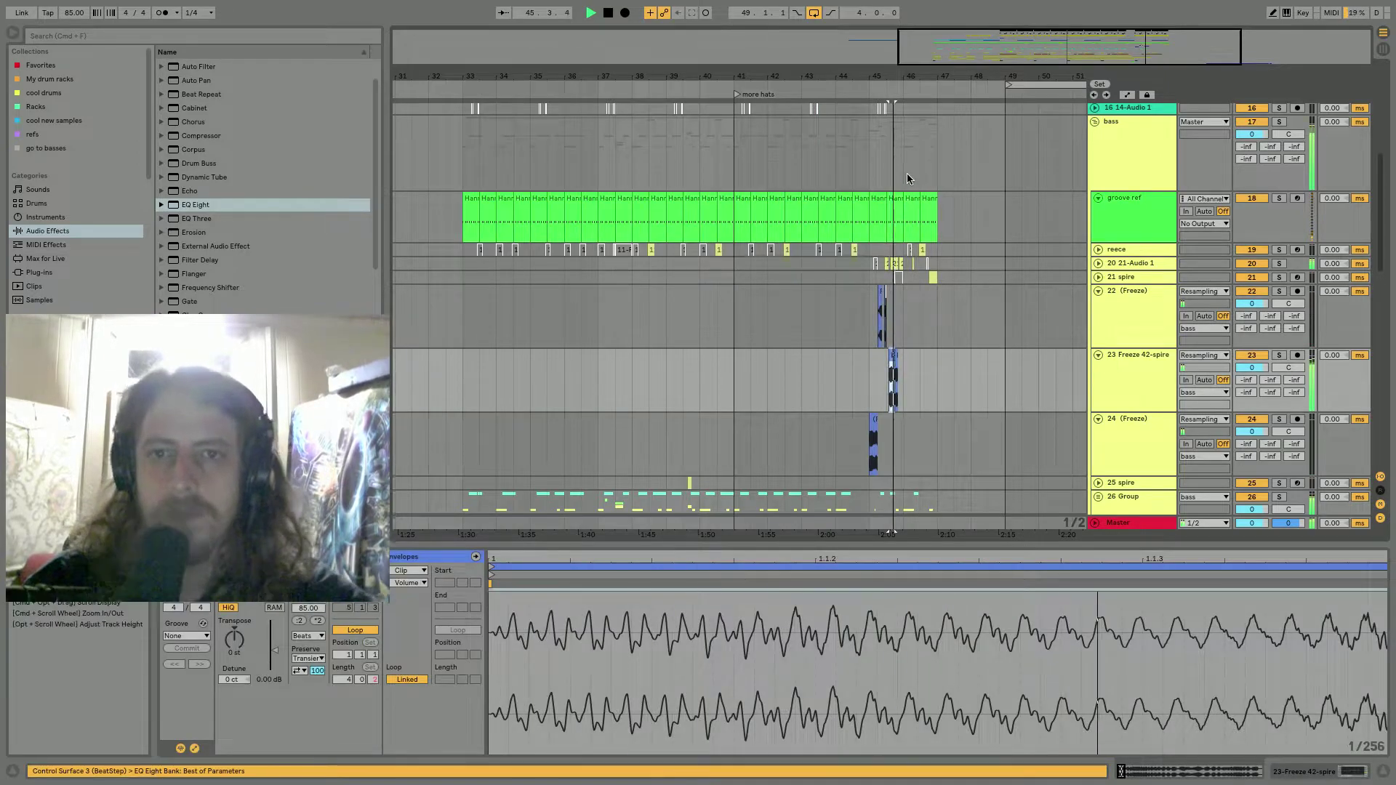
left_click_drag(895, 76, 896, 145)
key("space")
key("space")
left_click(904, 355)
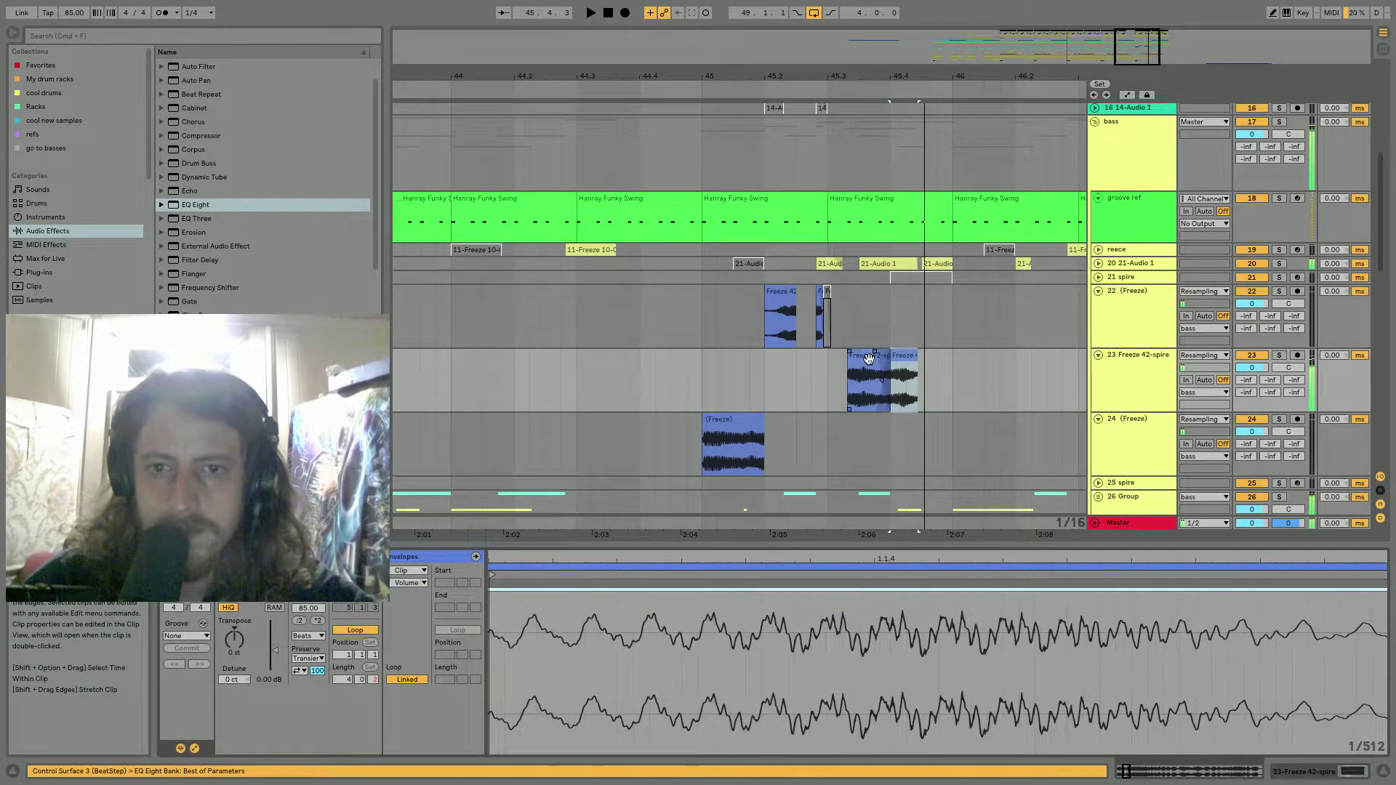
left_click(873, 355)
key("space")
left_click(948, 356, "shift")
key("super+l")
key("space")
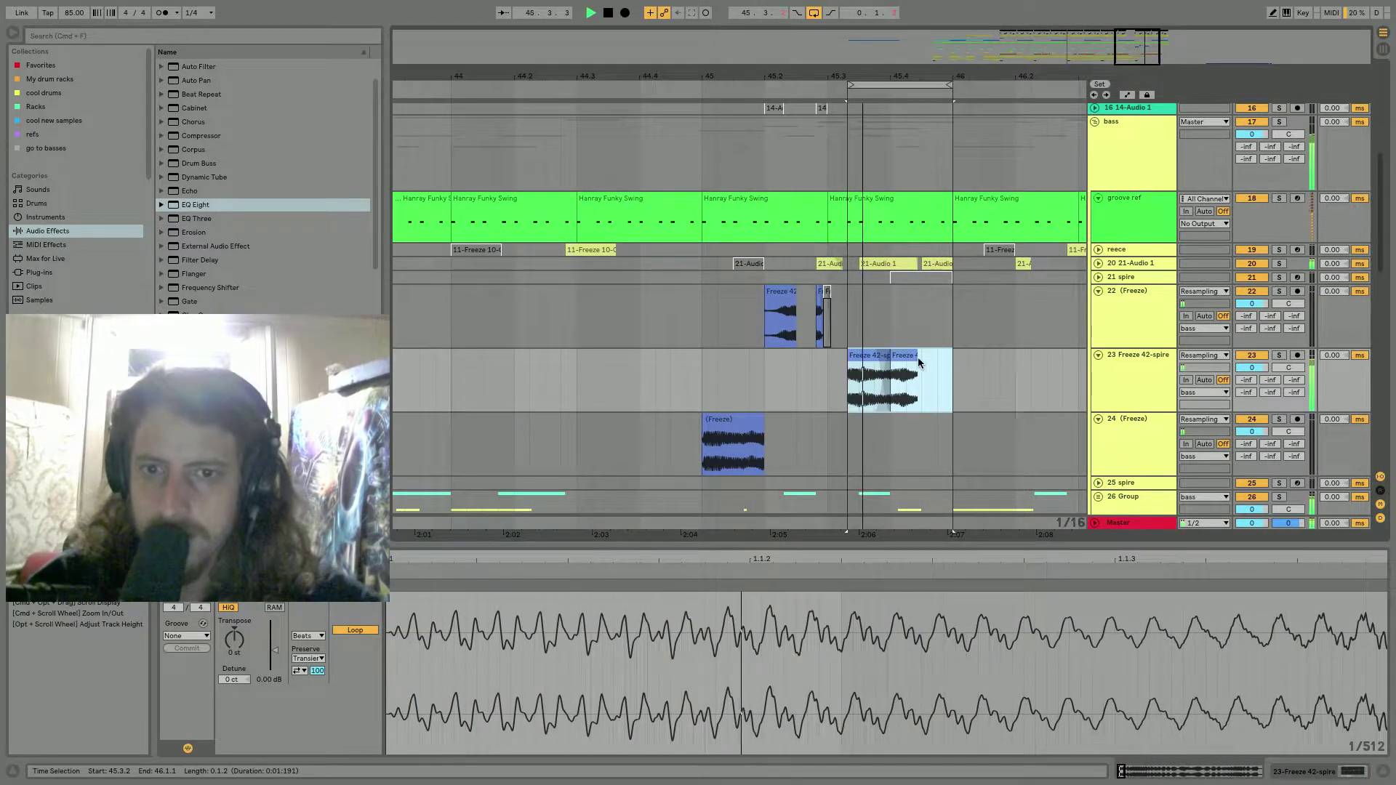
Set the second Freeze 42-spire piece to start from 2.4 in its sample and check the fade between both pieces.
left_click(902, 355)
double_click(531, 559)
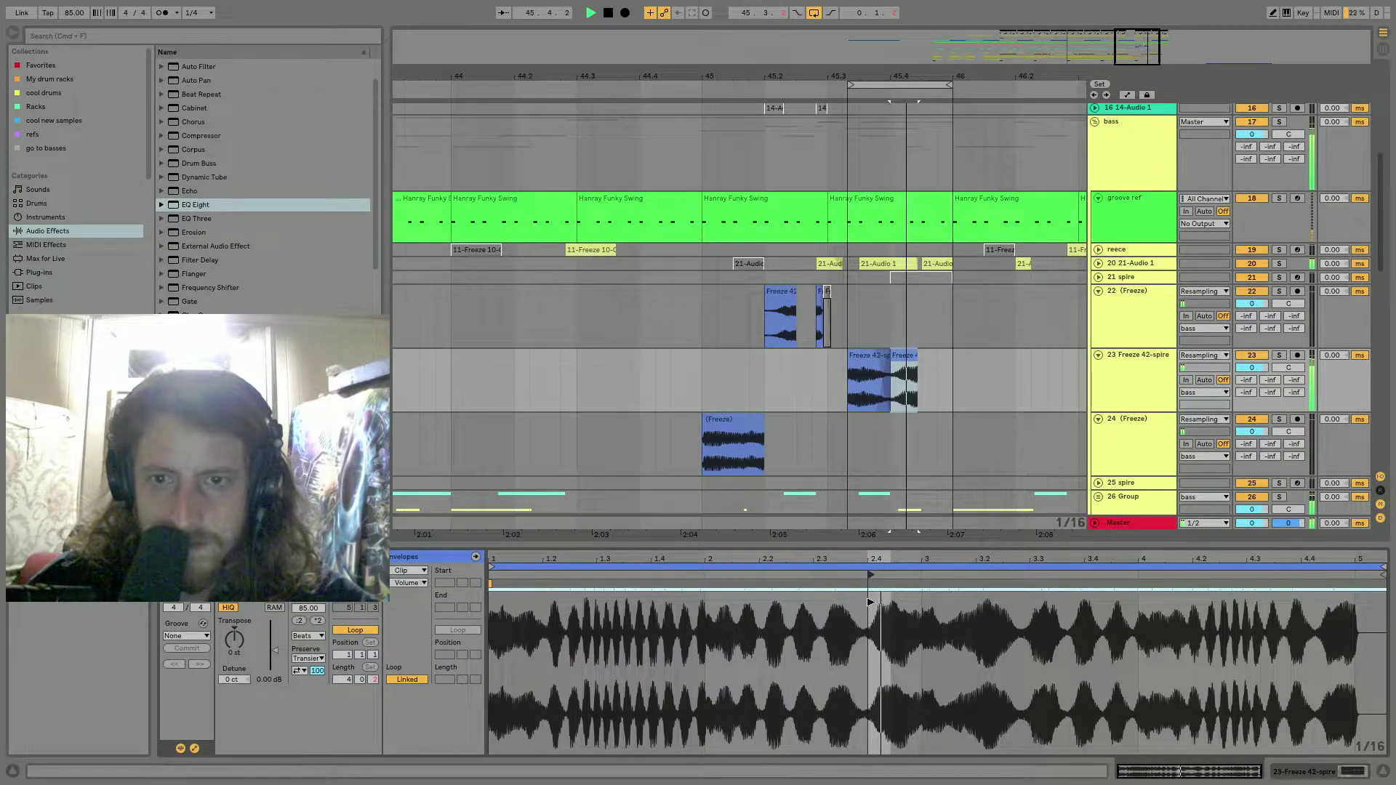
left_click_drag(914, 76, 809, 357)
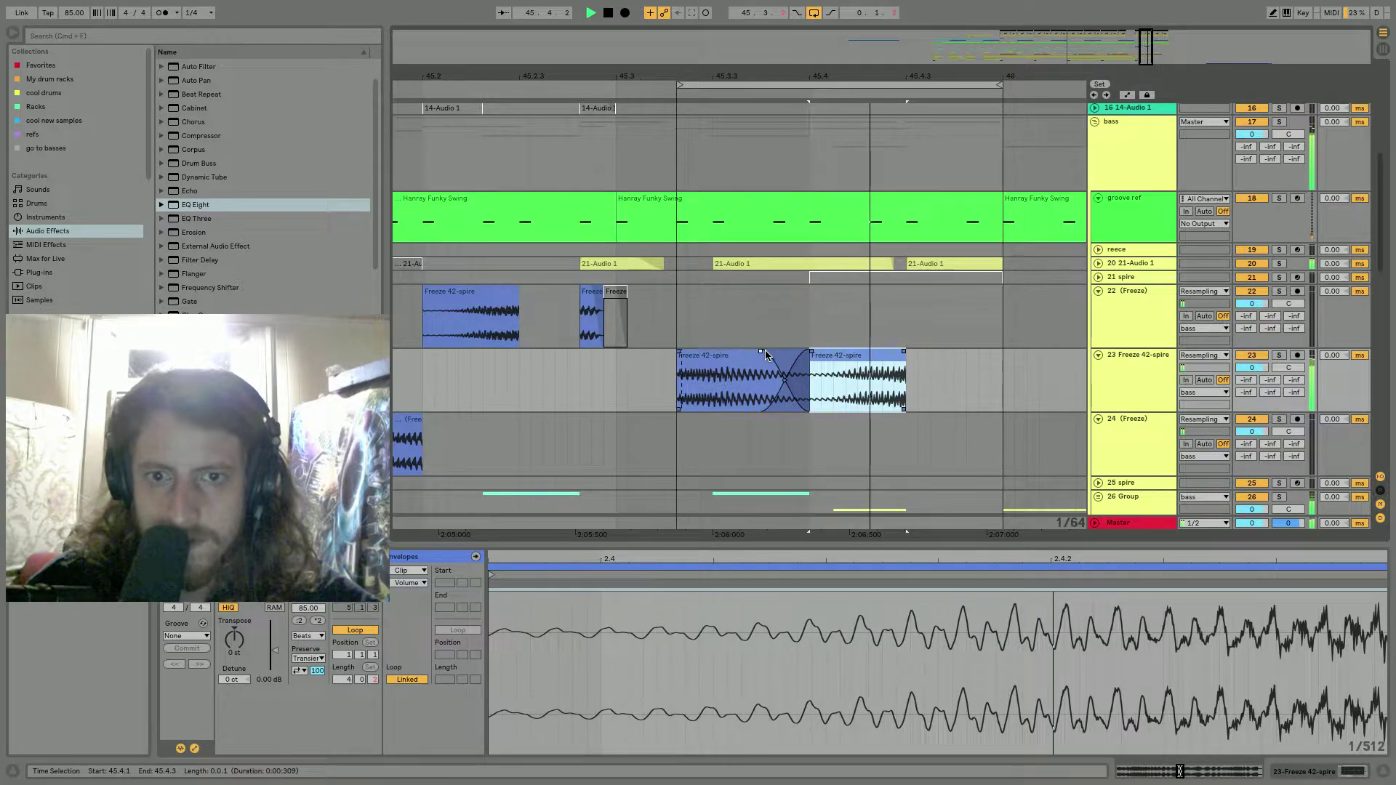
left_click(788, 356)
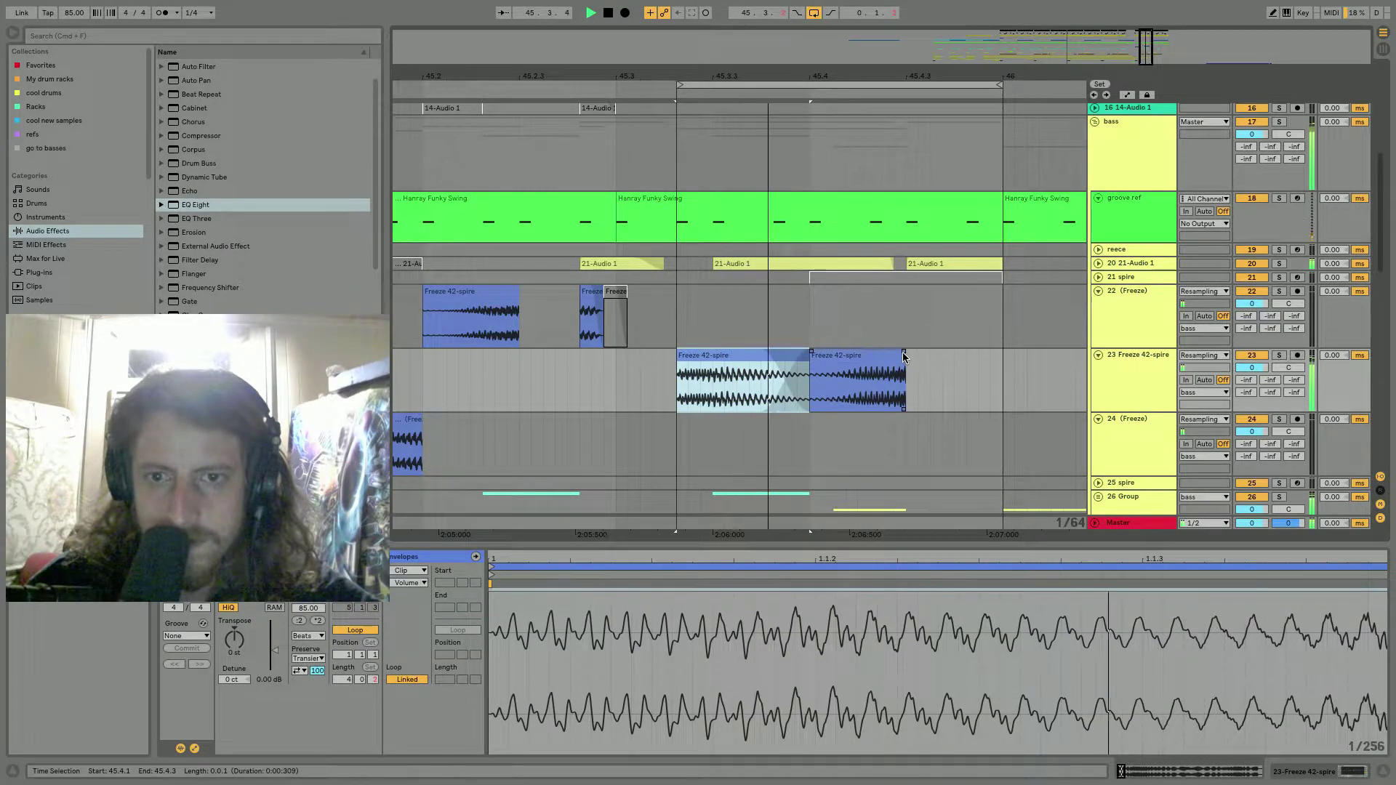
Turn off loop playback and audition the arrangement from shortly before bar 45.
left_click(913, 138)
left_click_drag(892, 76, 891, 15)
key("space")
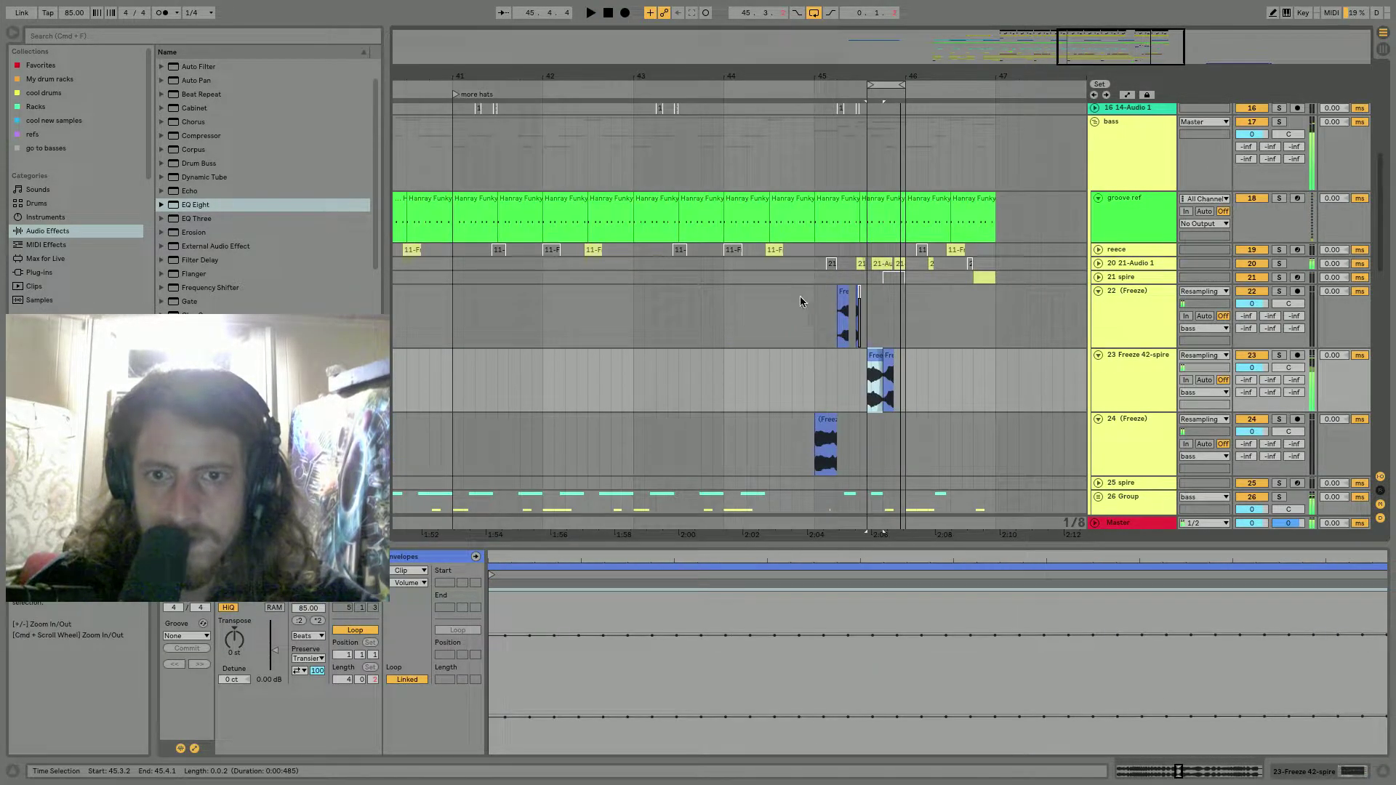
left_click(795, 296)
key("space")
left_click(812, 13)
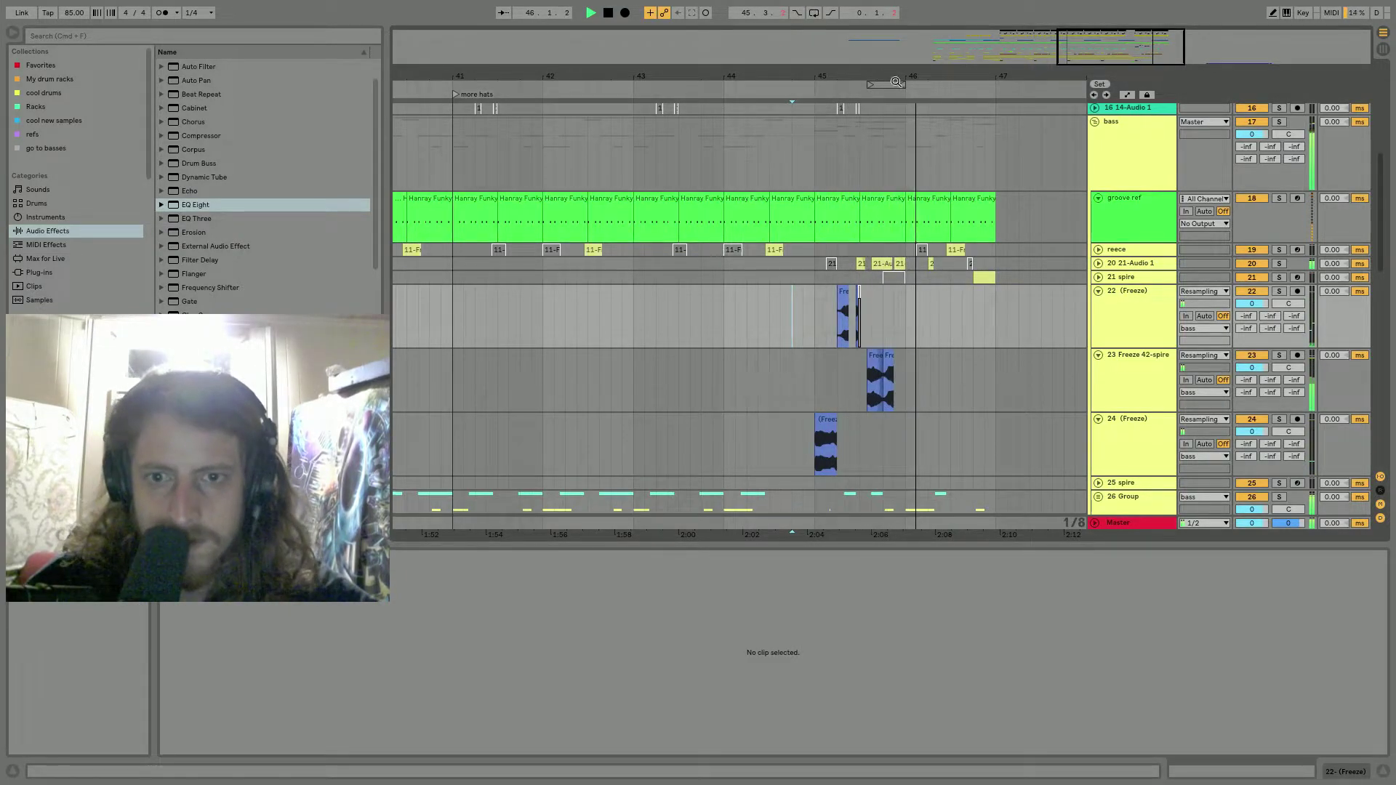
Move the second Freeze 42-spire piece to 45.4.3 and extend the first piece to meet it.
left_click_drag(900, 64, 900, 218)
left_click(872, 357)
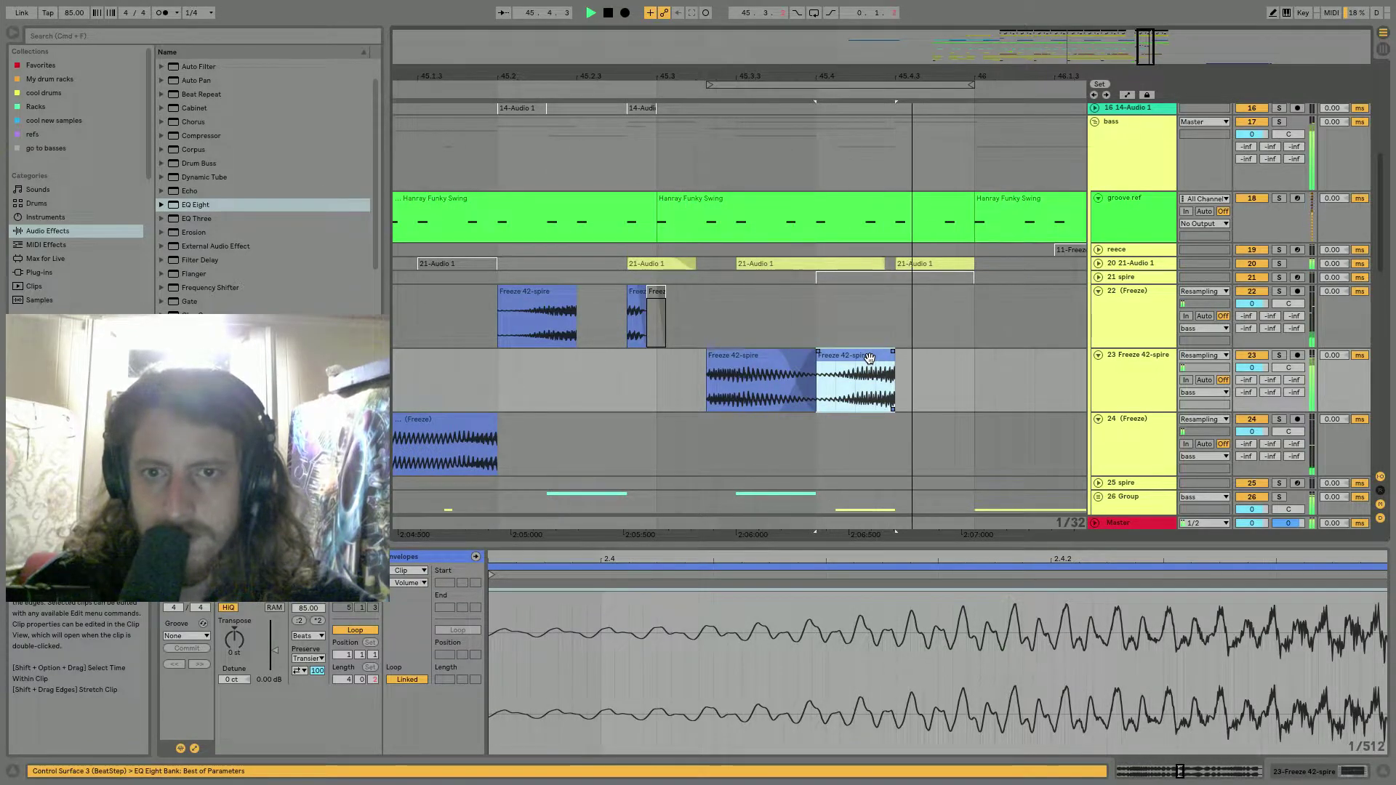
left_click_drag(869, 357, 949, 364)
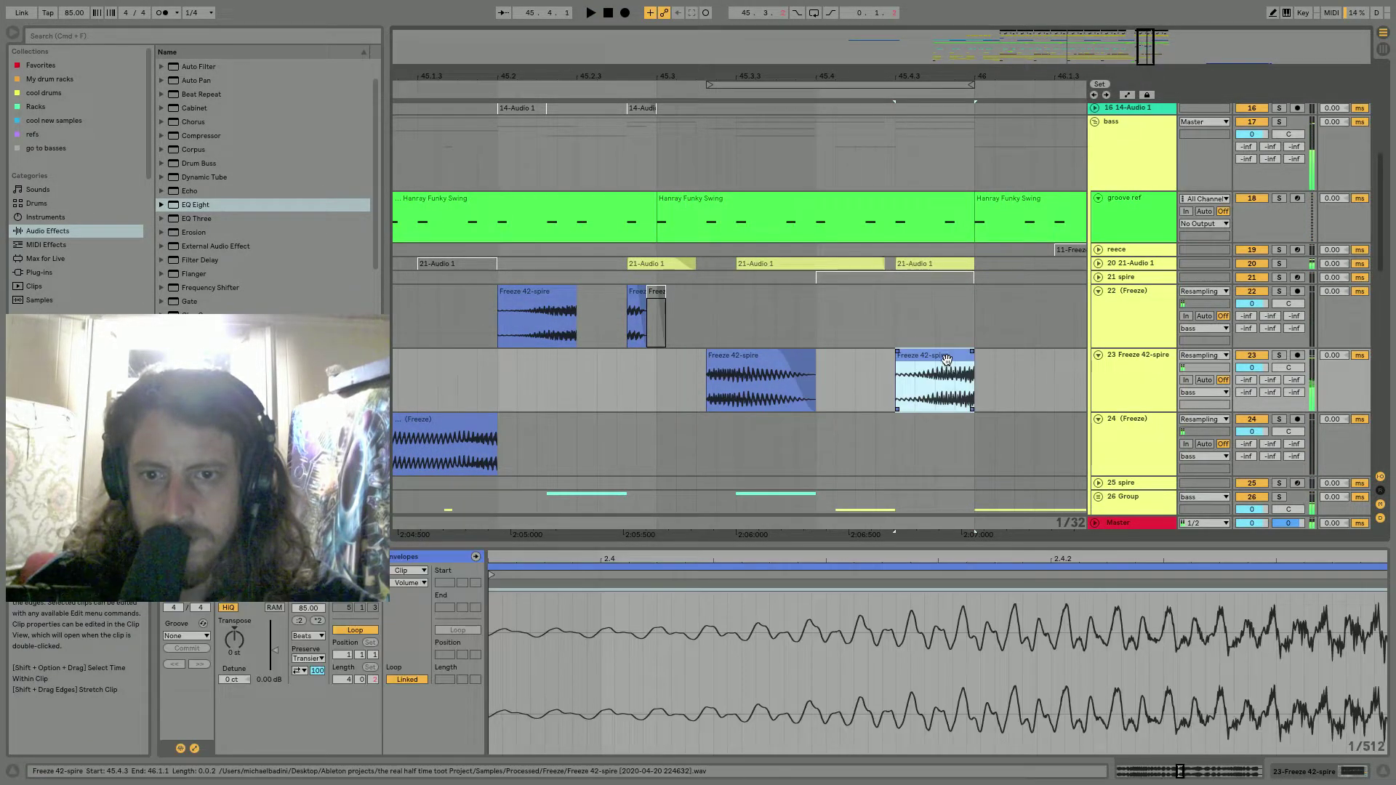
left_click(780, 363)
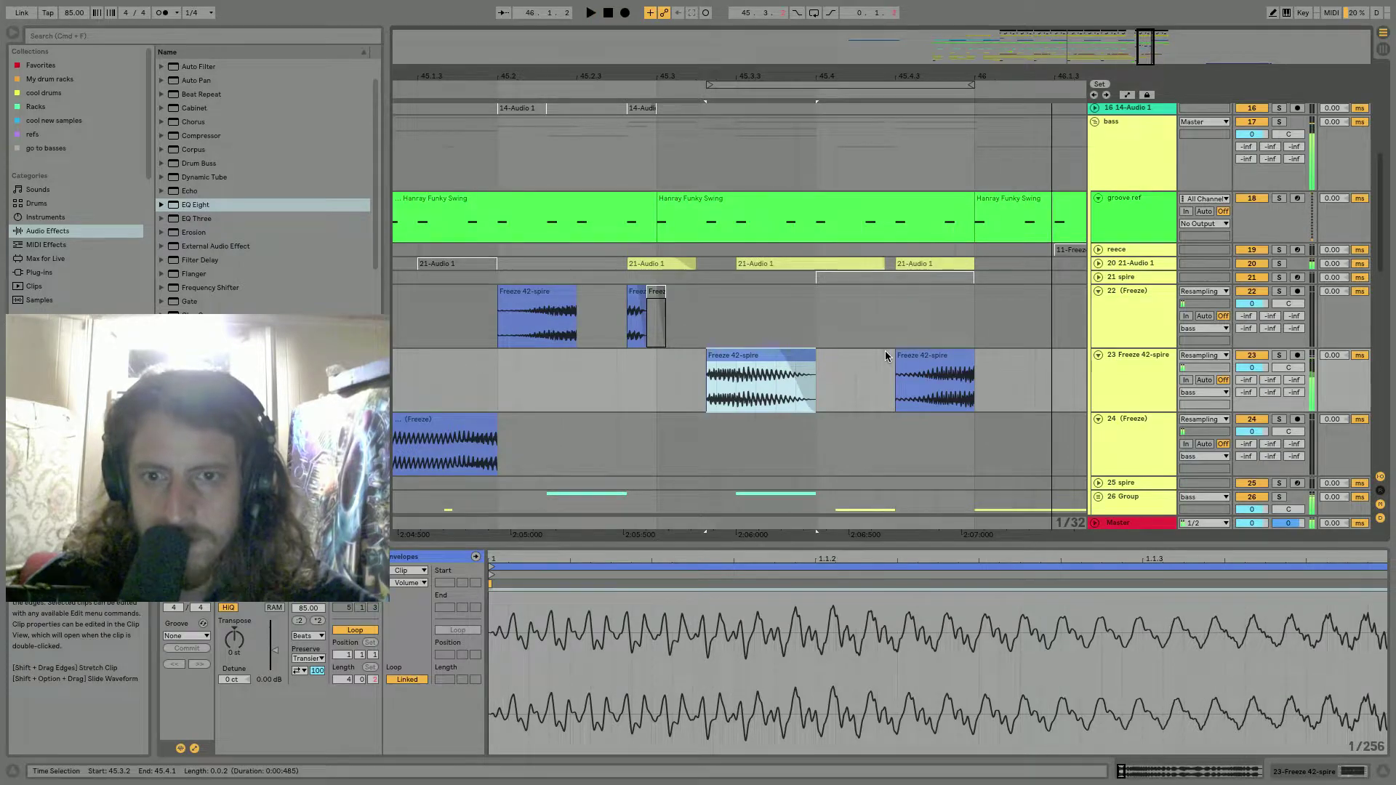
left_click_drag(812, 357, 888, 362)
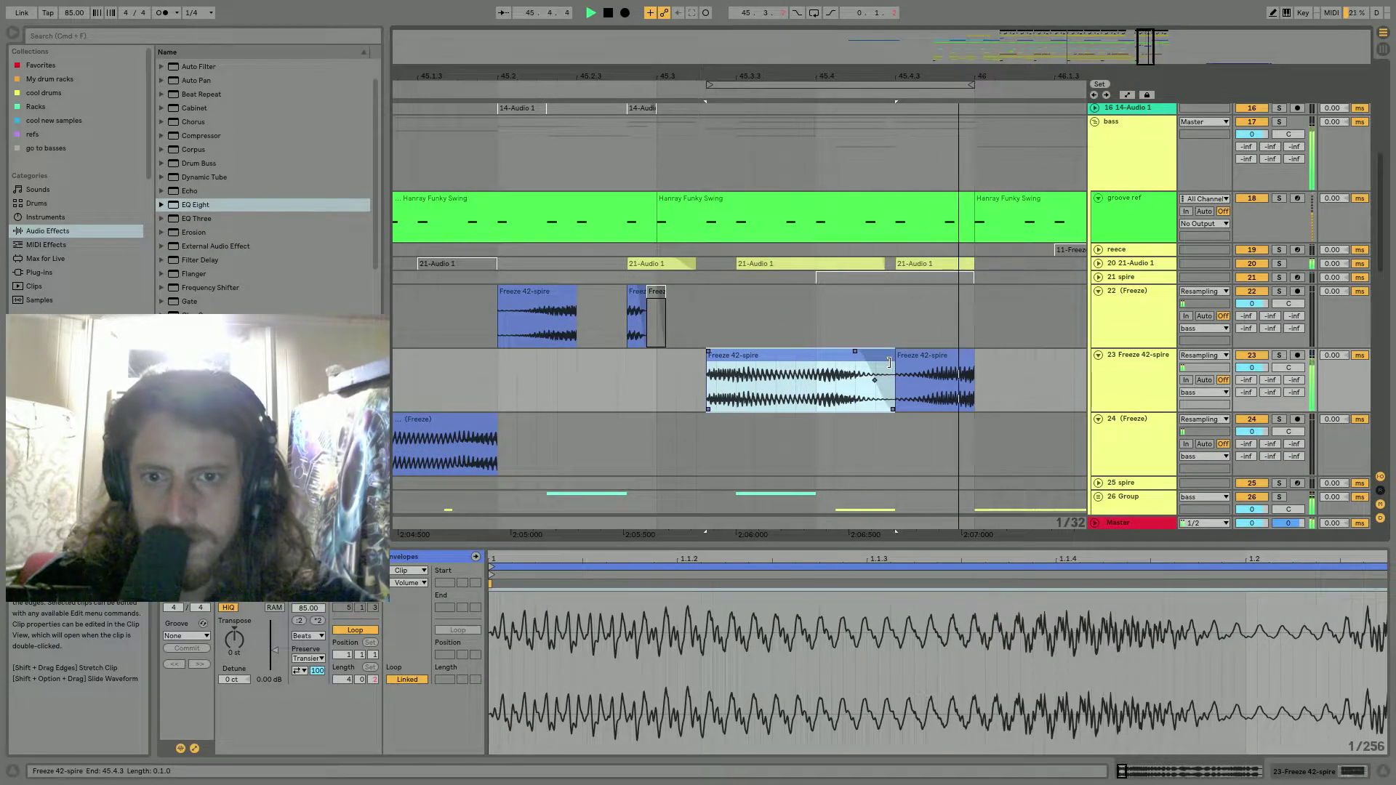
Shift the second Freeze 42-spire piece's start marker later in its sample and audition the change repeatedly.
left_click(935, 378)
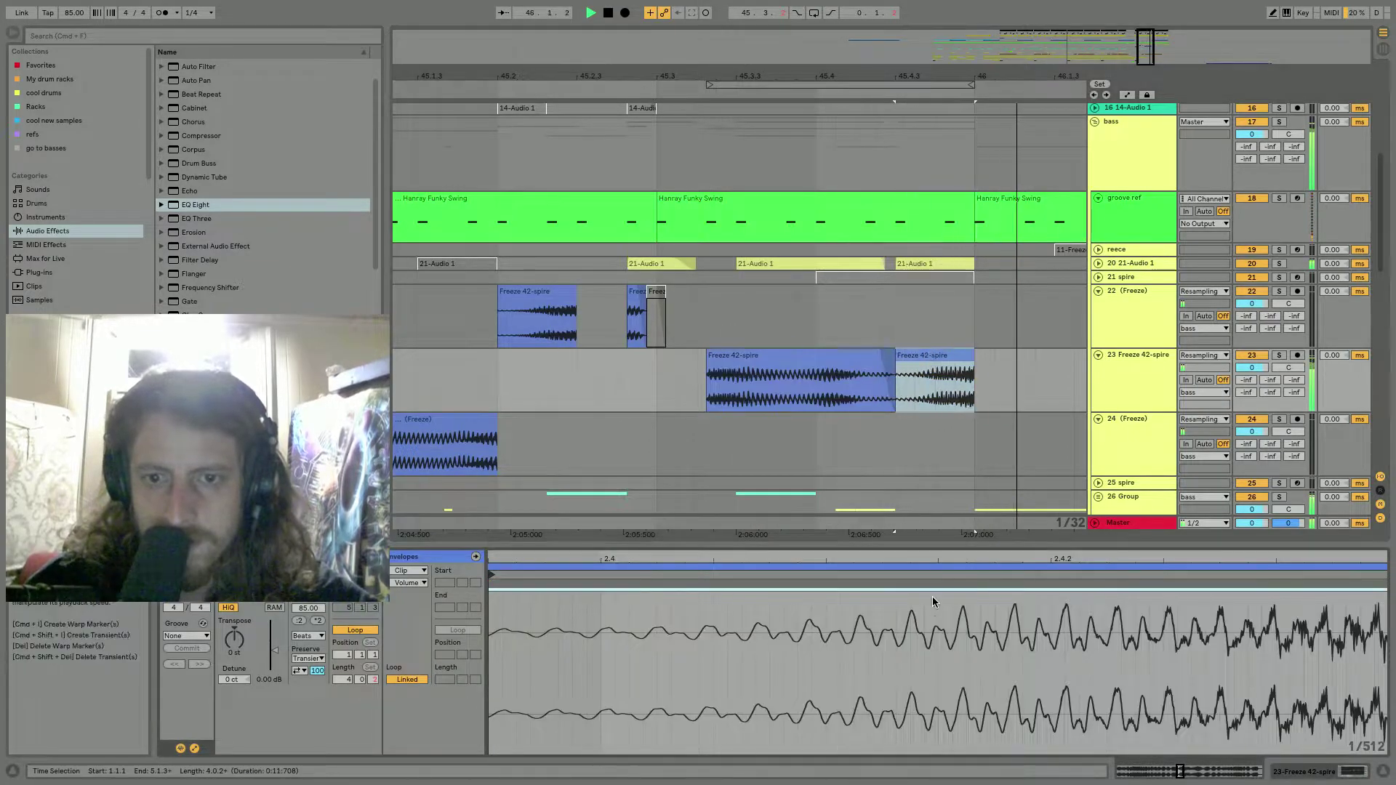
key("space")
left_click_drag(929, 559, 929, 502)
left_click_drag(882, 559, 882, 473)
left_click_drag(867, 574, 962, 576)
key("space")
key("space")
key("space")
key("space")
key("space")
key("space")
key("space")
key("space")
Turn off warping for the second Freeze 42-spire piece, then readjust its start marker and trim its end to 46.1.1.
left_click(309, 570)
left_click_drag(991, 587, 882, 563)
key("space")
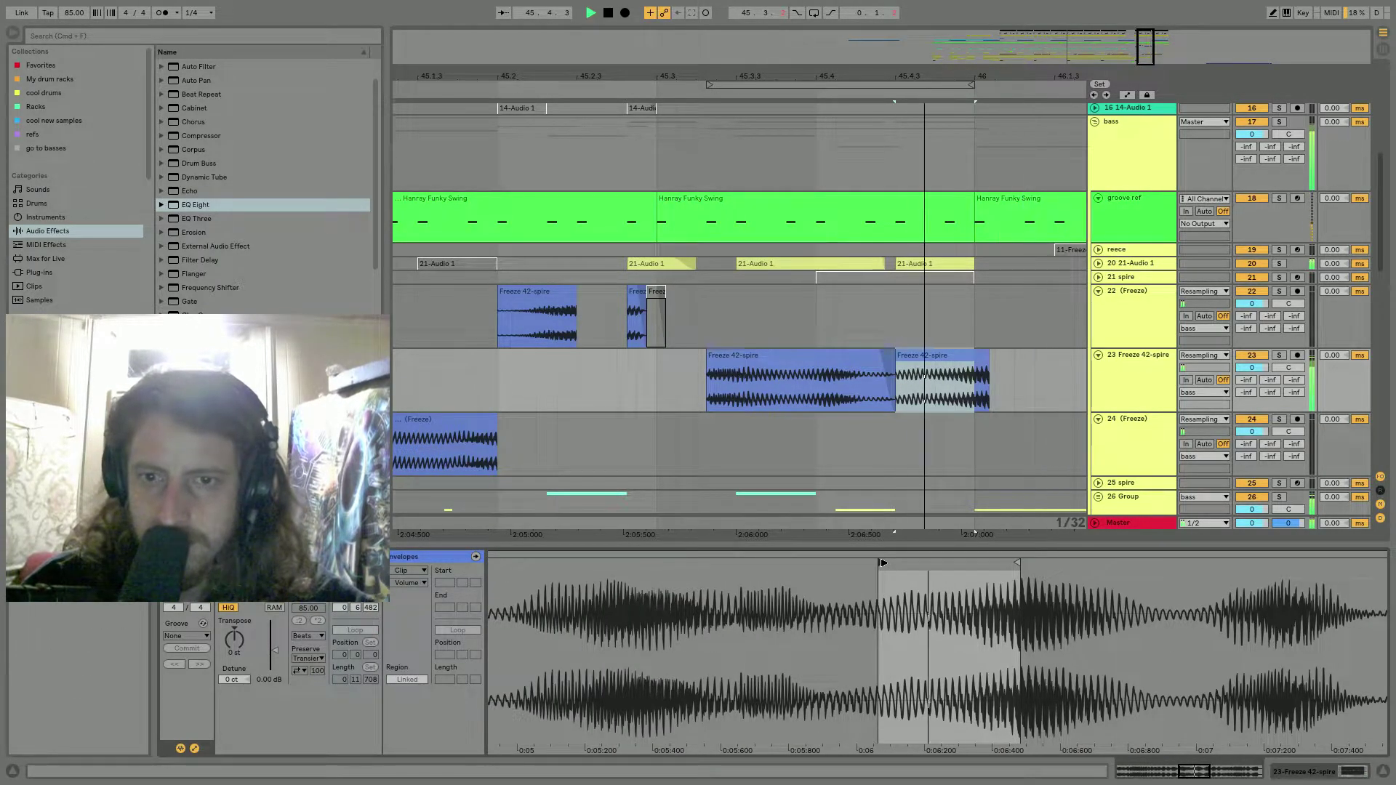
mouse_move(883, 562)
left_mouse_down()
mouse_move(914, 562)
mouse_move(894, 562)
left_mouse_up()
left_click_drag(982, 354, 969, 356)
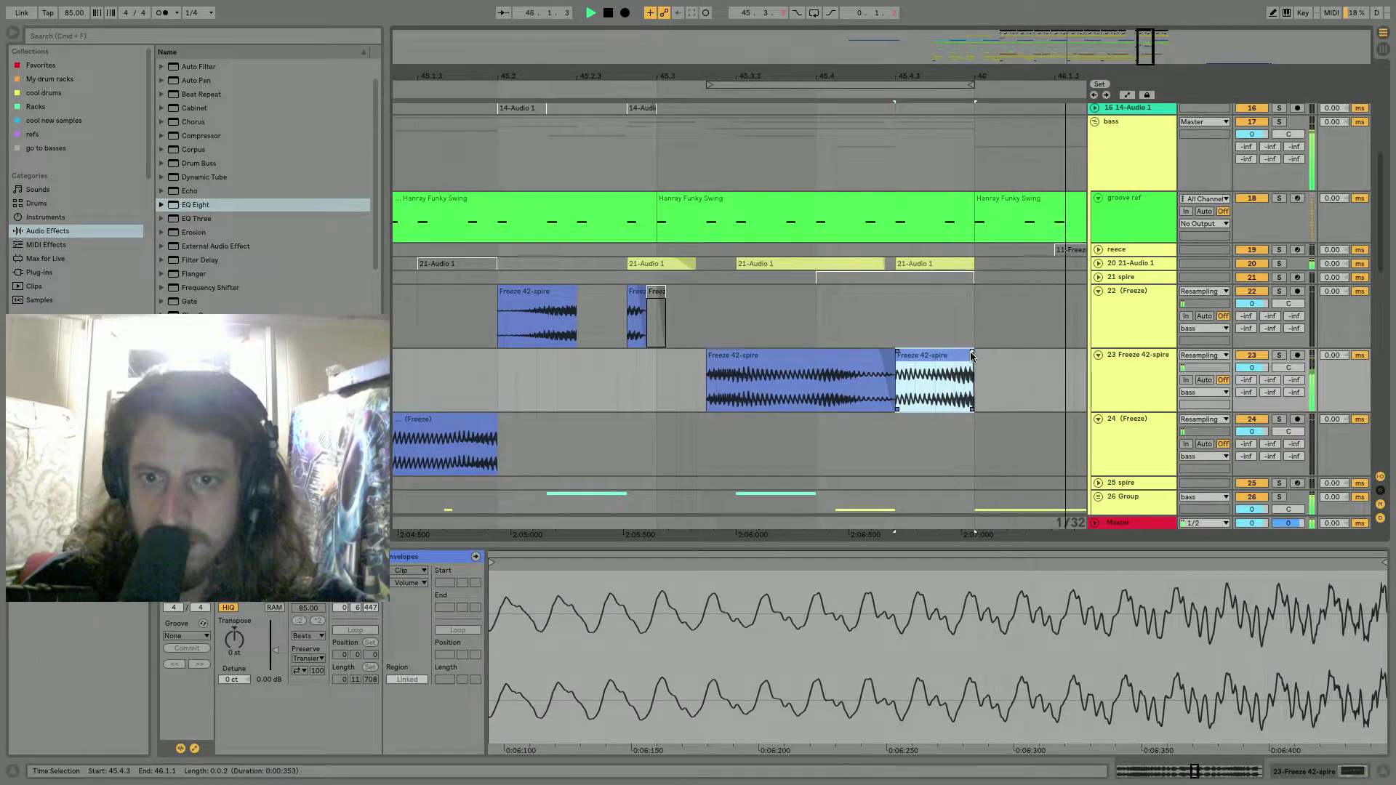
Audition the unwarped Freeze 42-spire part in context from 44.3.1 and inspect both pieces up close.
scroll(979, 236, "down", 6)
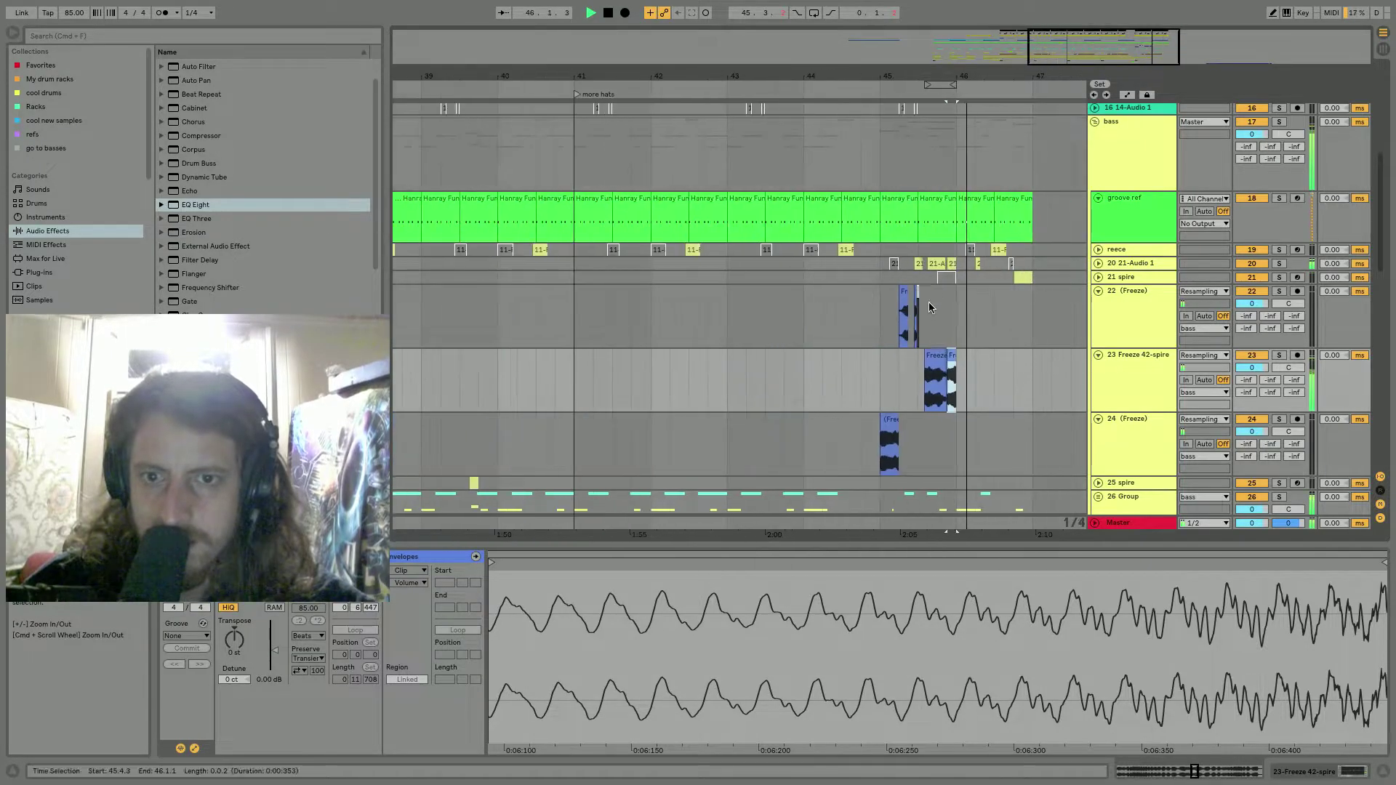
left_click(846, 360)
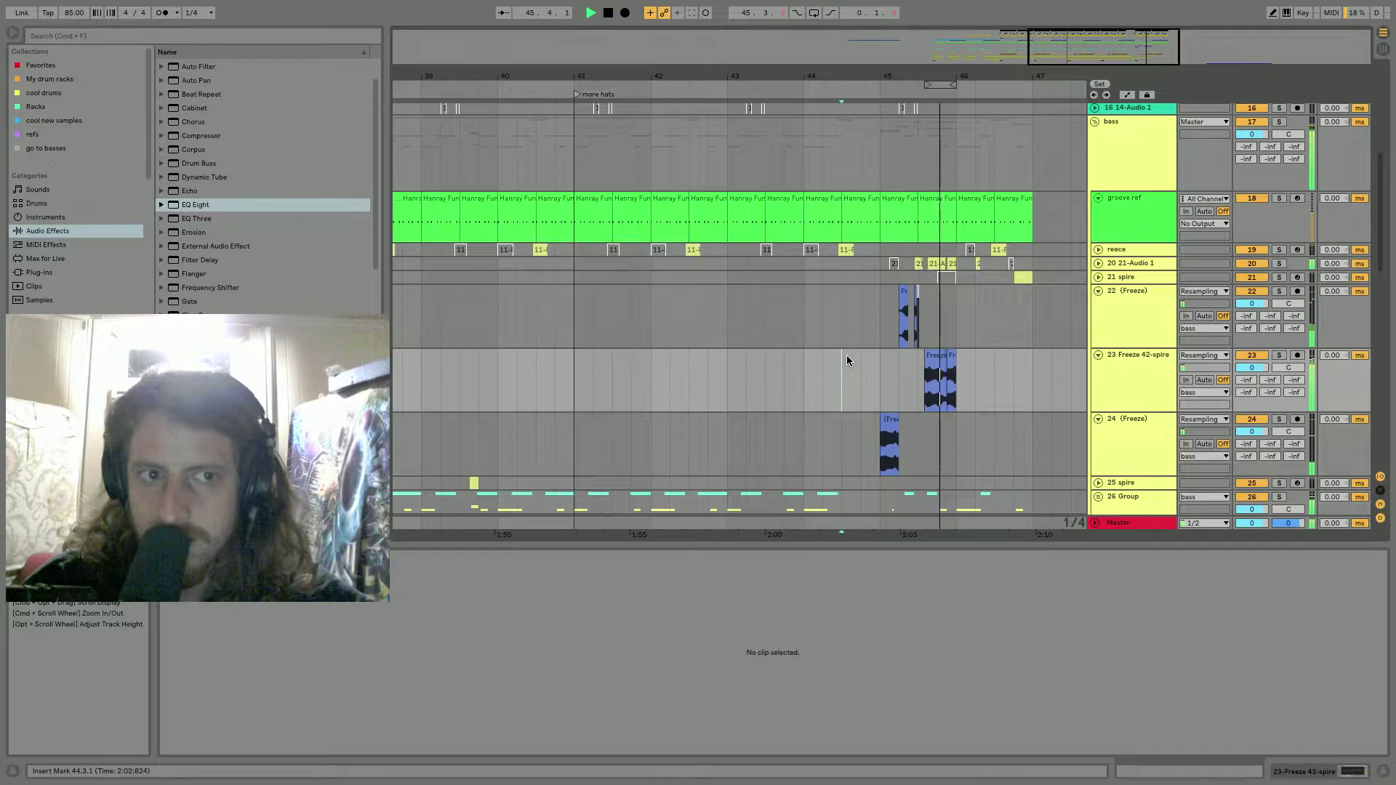
key("space")
left_click(937, 356)
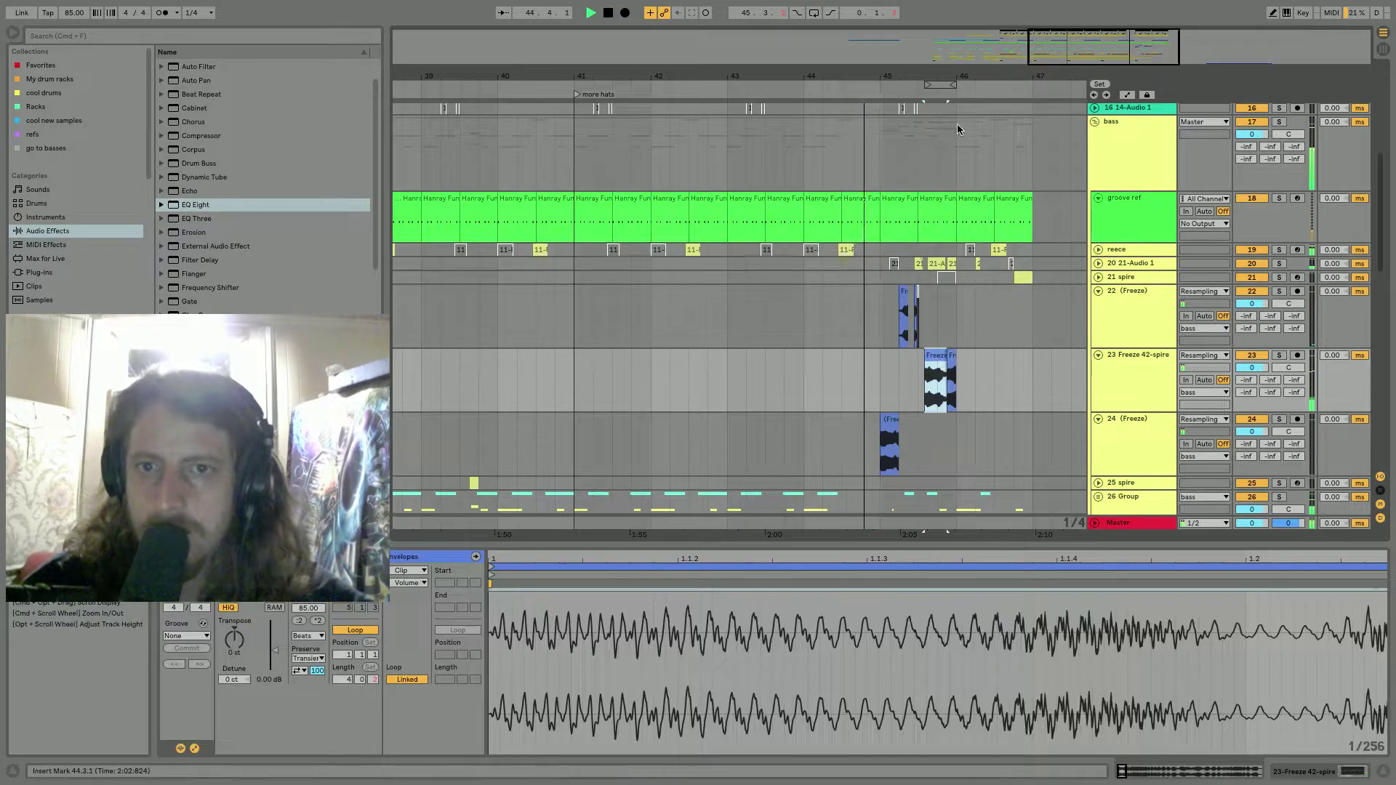
scroll(955, 347, "up", 5)
left_click(952, 352)
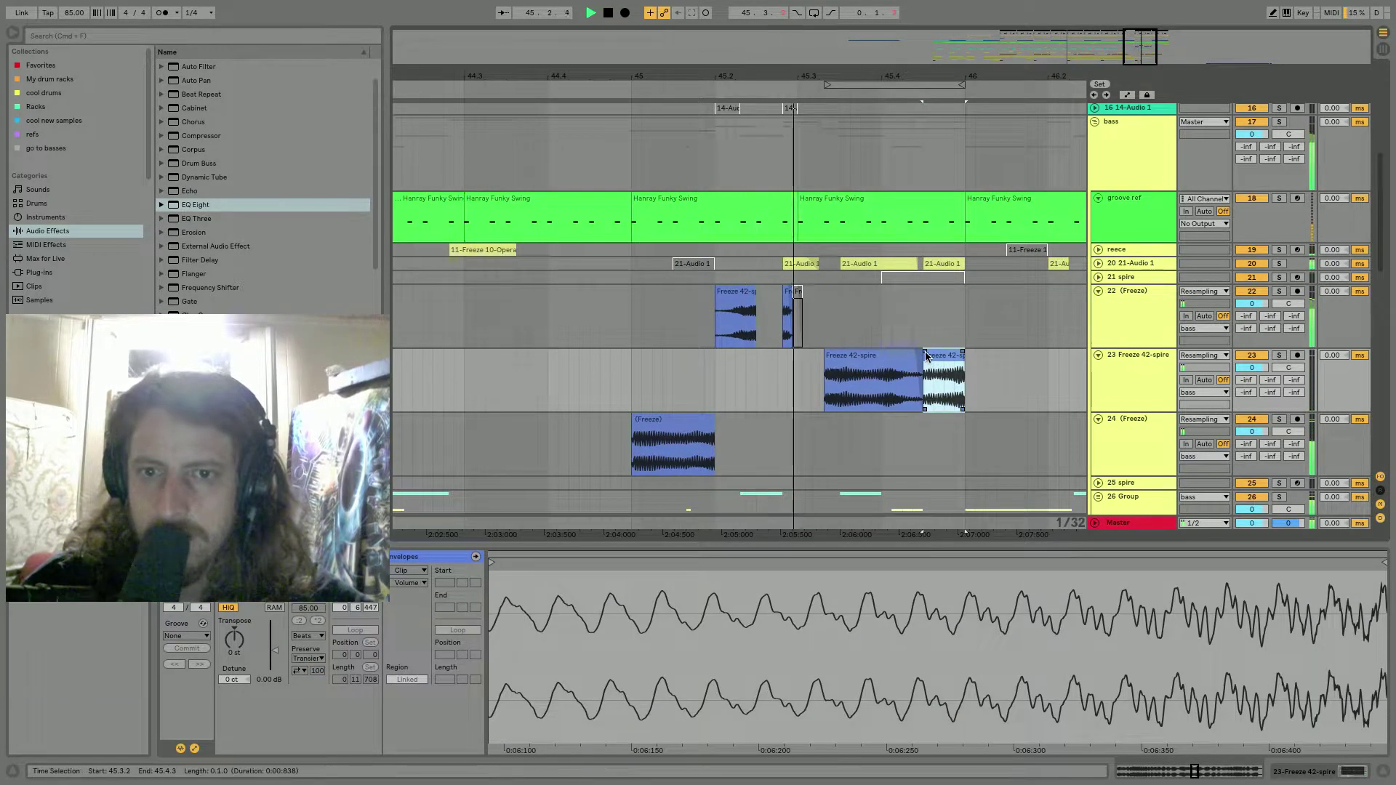
key("space")
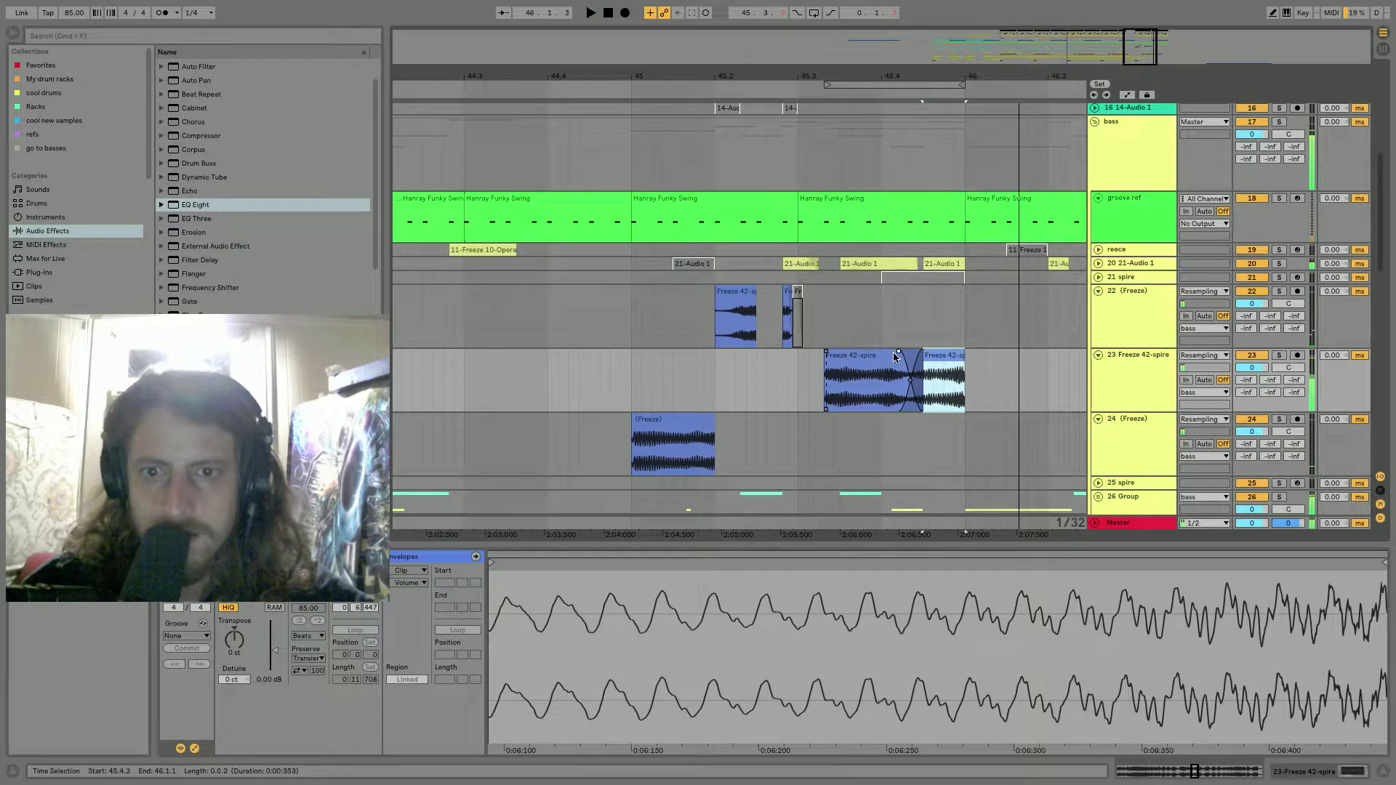
Move the second Freeze 42-spire piece on track 23 to 46.1.1 and audition it there.
left_click(902, 357)
key("space")
left_click(946, 361)
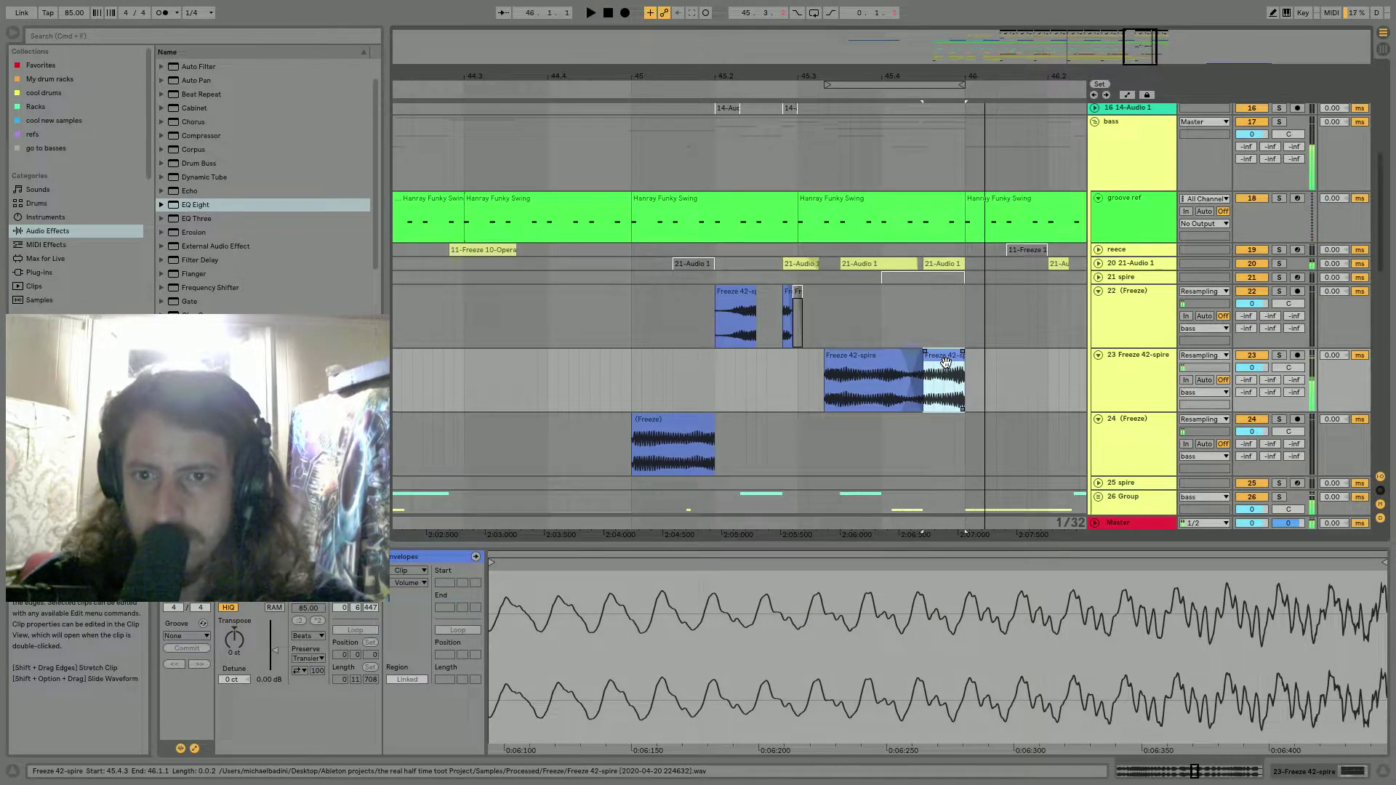
left_click_drag(945, 362, 990, 372)
key("space")
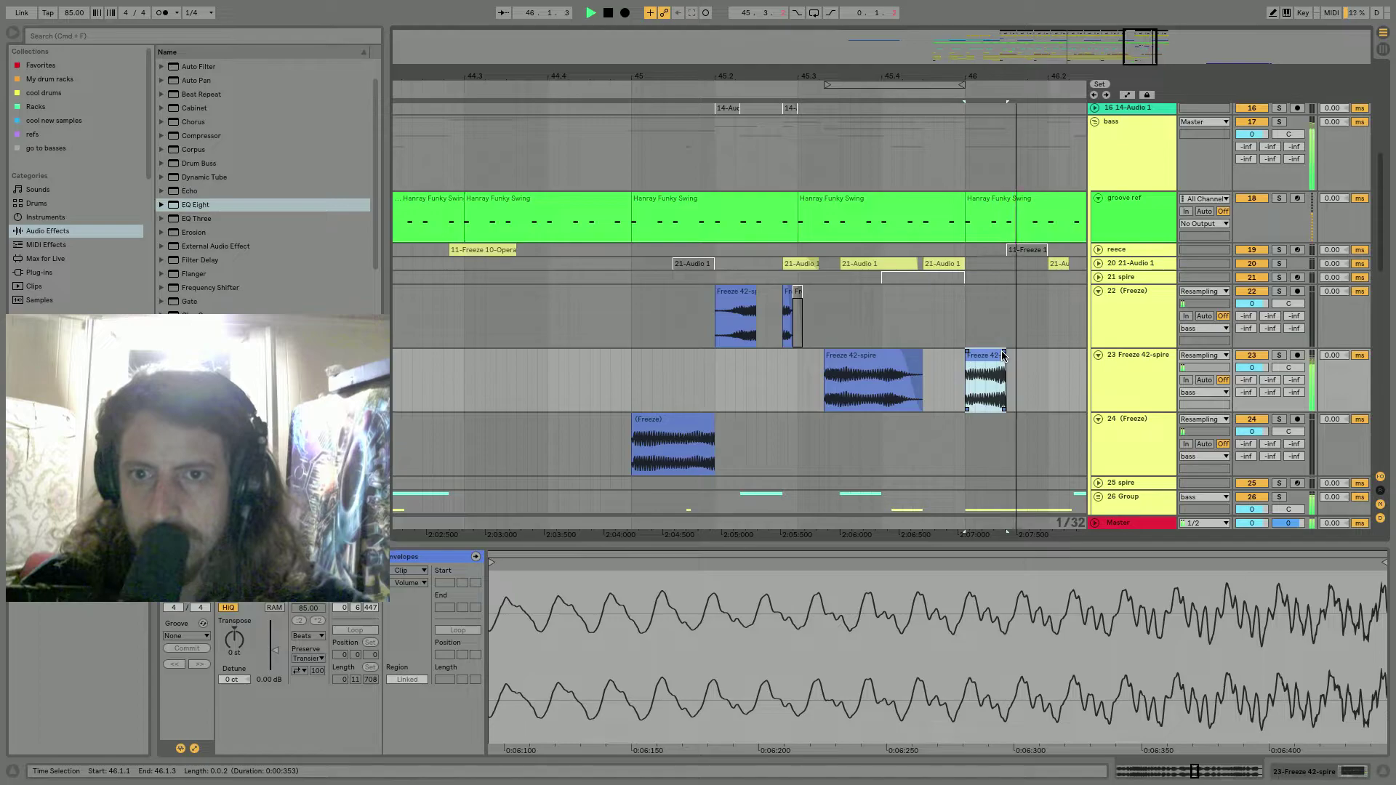
scroll(1016, 140, "up", 3)
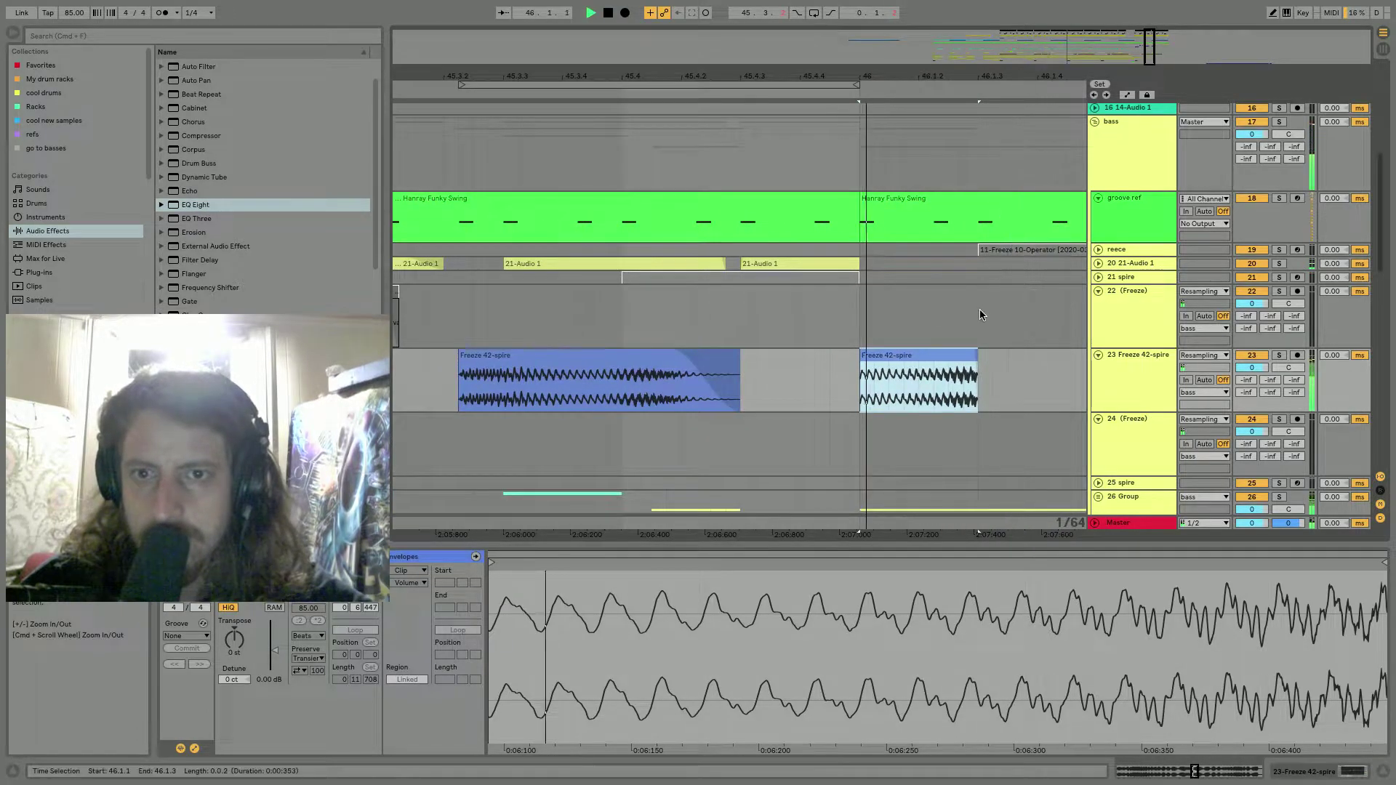
Audition the Freeze 42-spire piece at 46.1.1 and inspect it against the neighbouring clips of bars 45 and 46.
key("space")
key("space")
left_click_drag(948, 76, 869, 75)
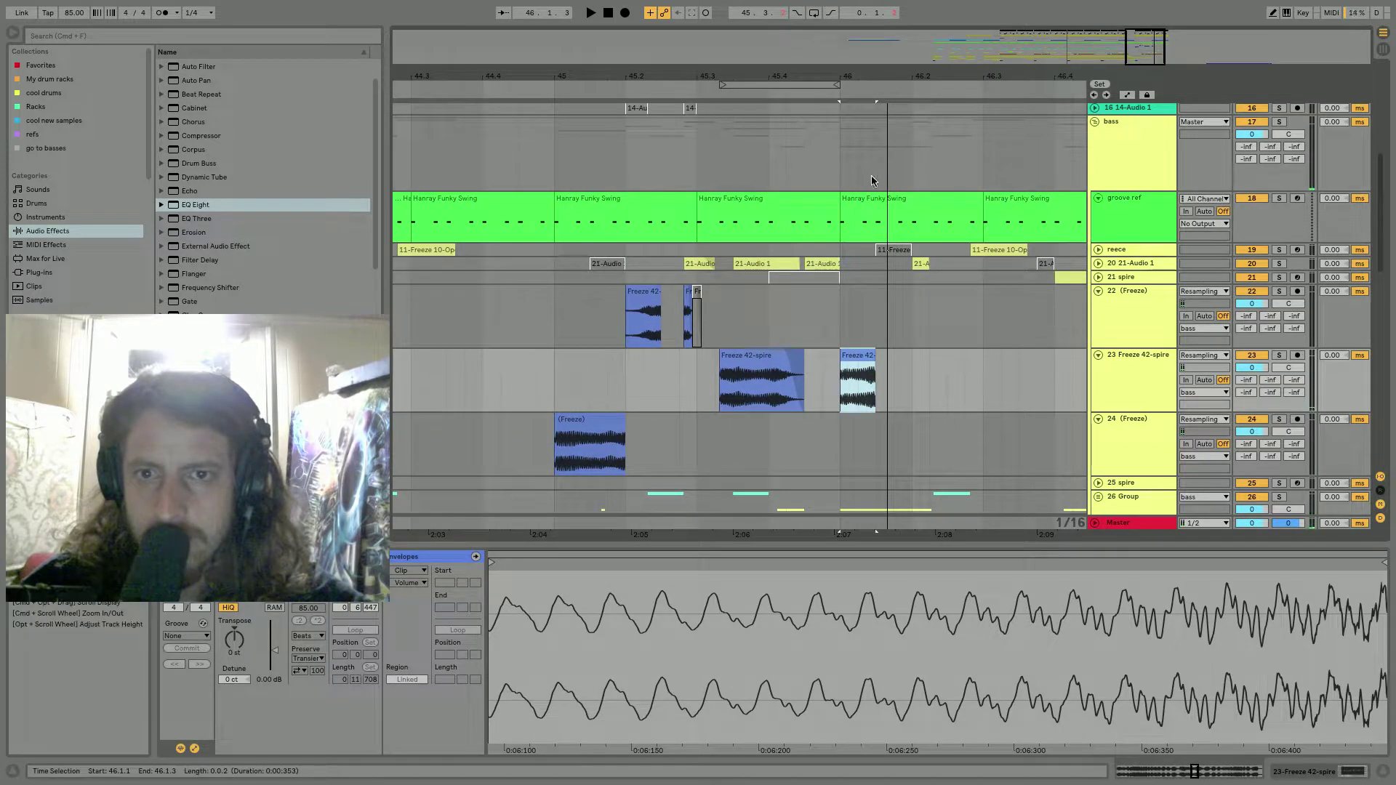
left_click(873, 220)
left_click(868, 199)
left_click(787, 200)
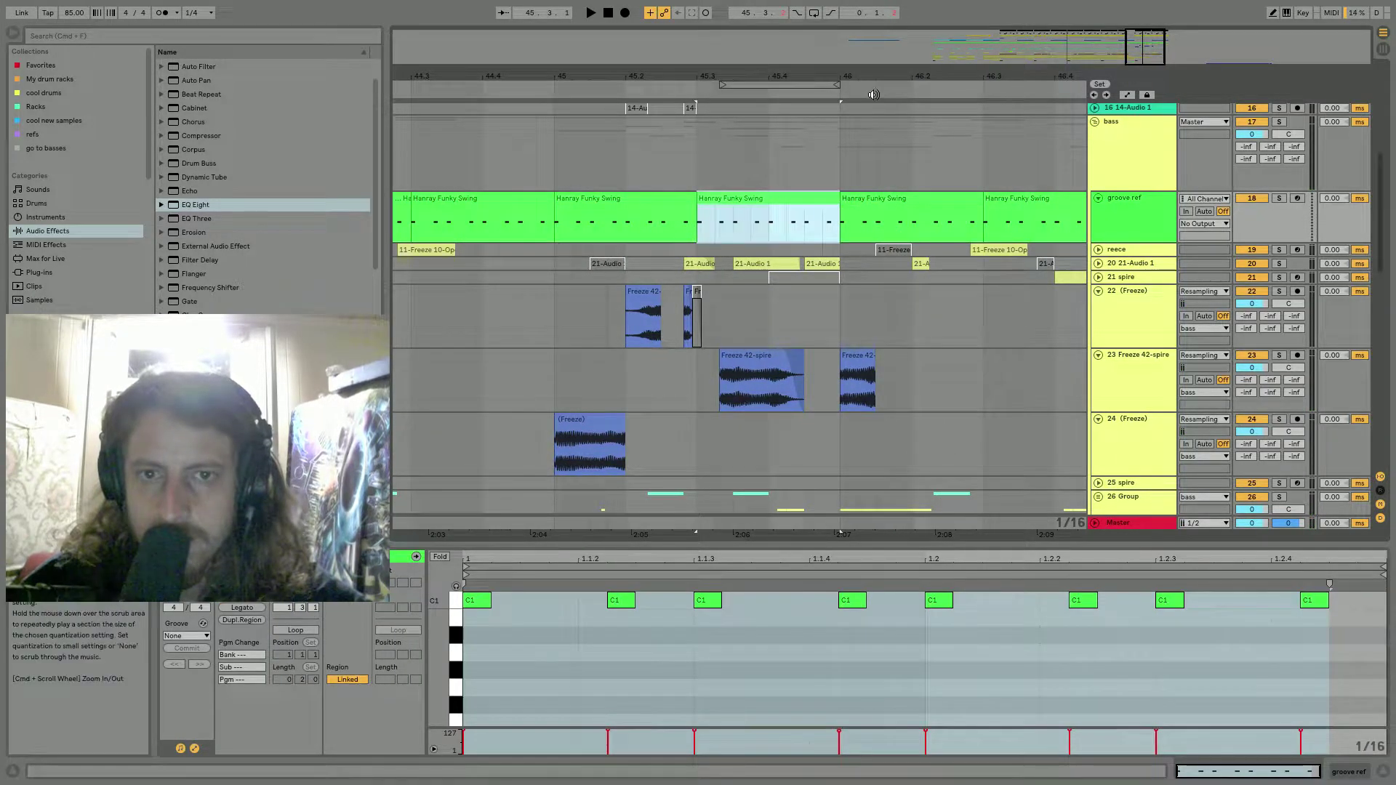
left_click(894, 250)
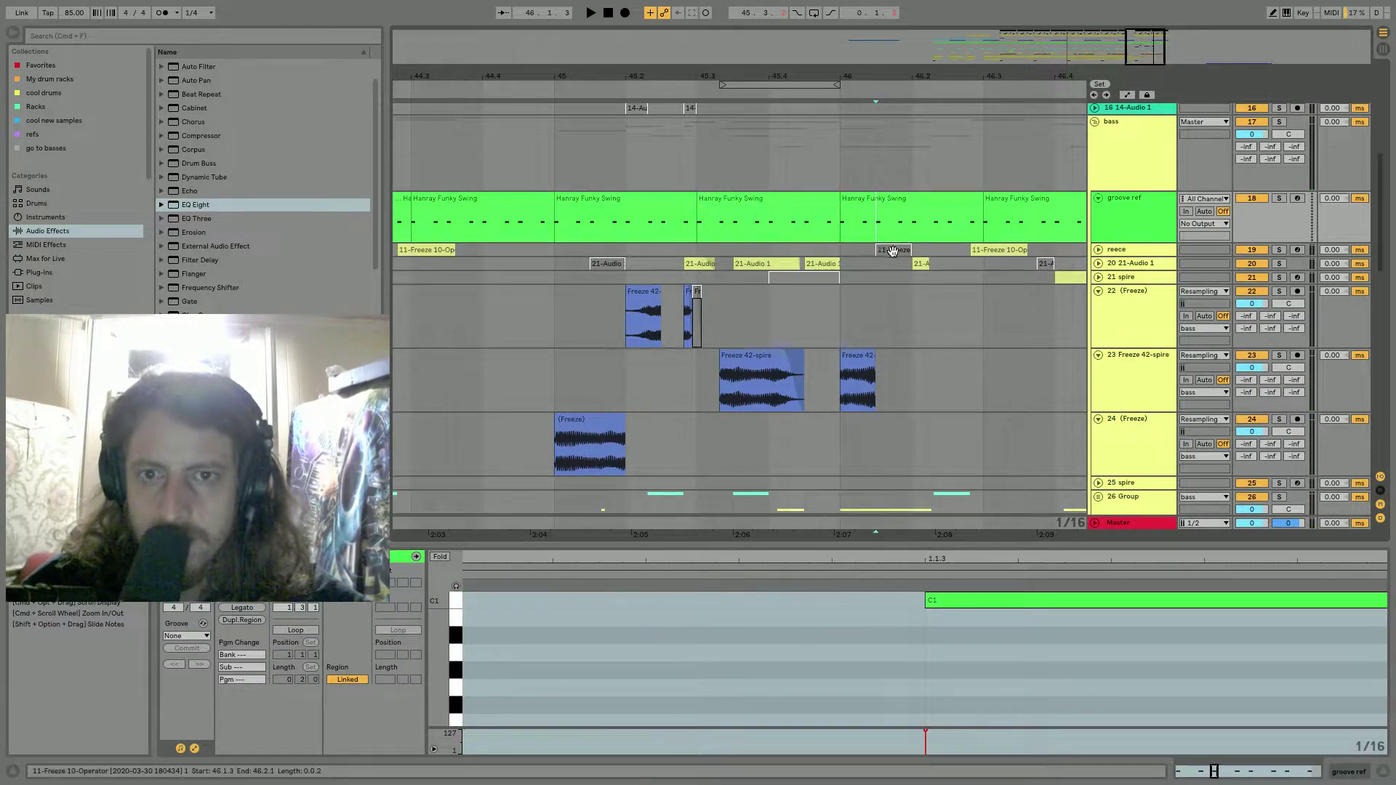
left_click(867, 377)
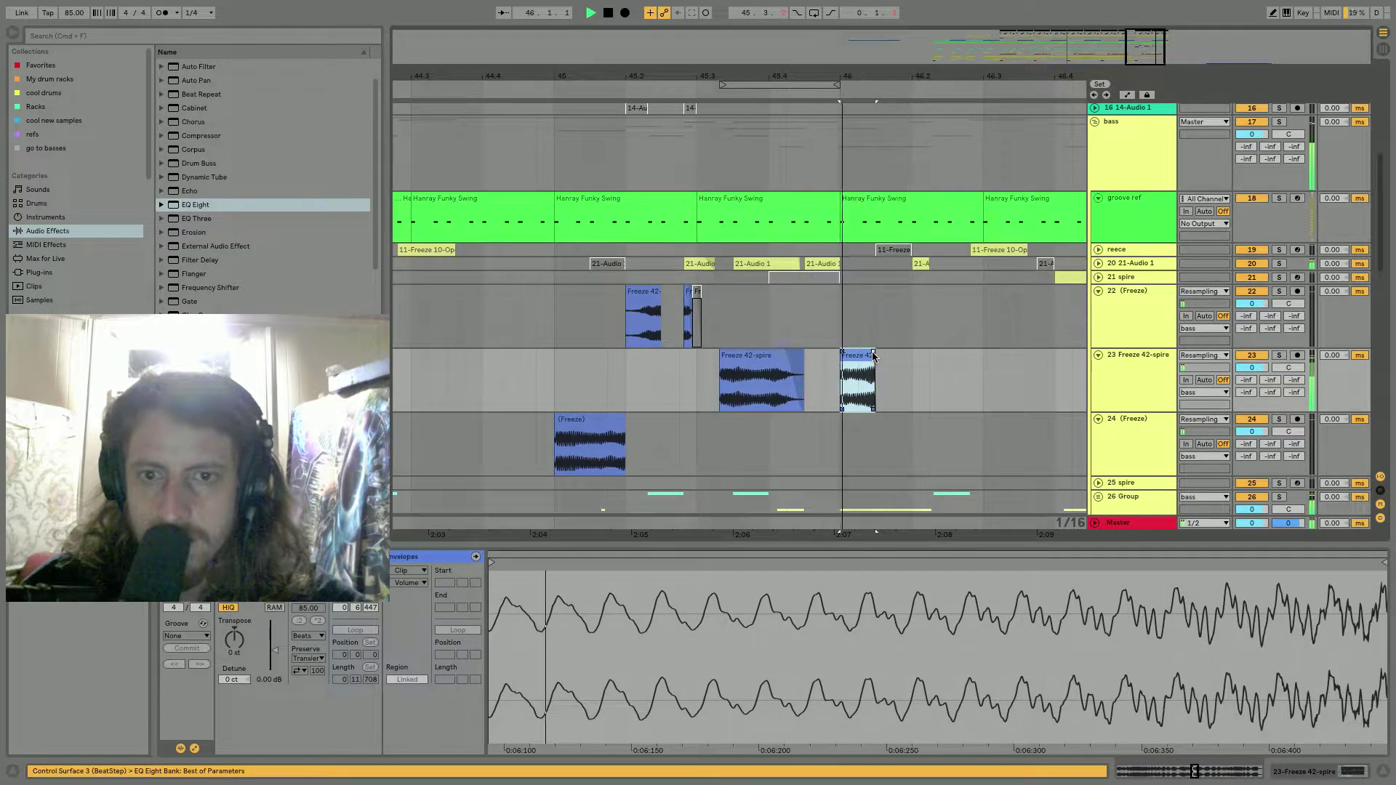
key("space")
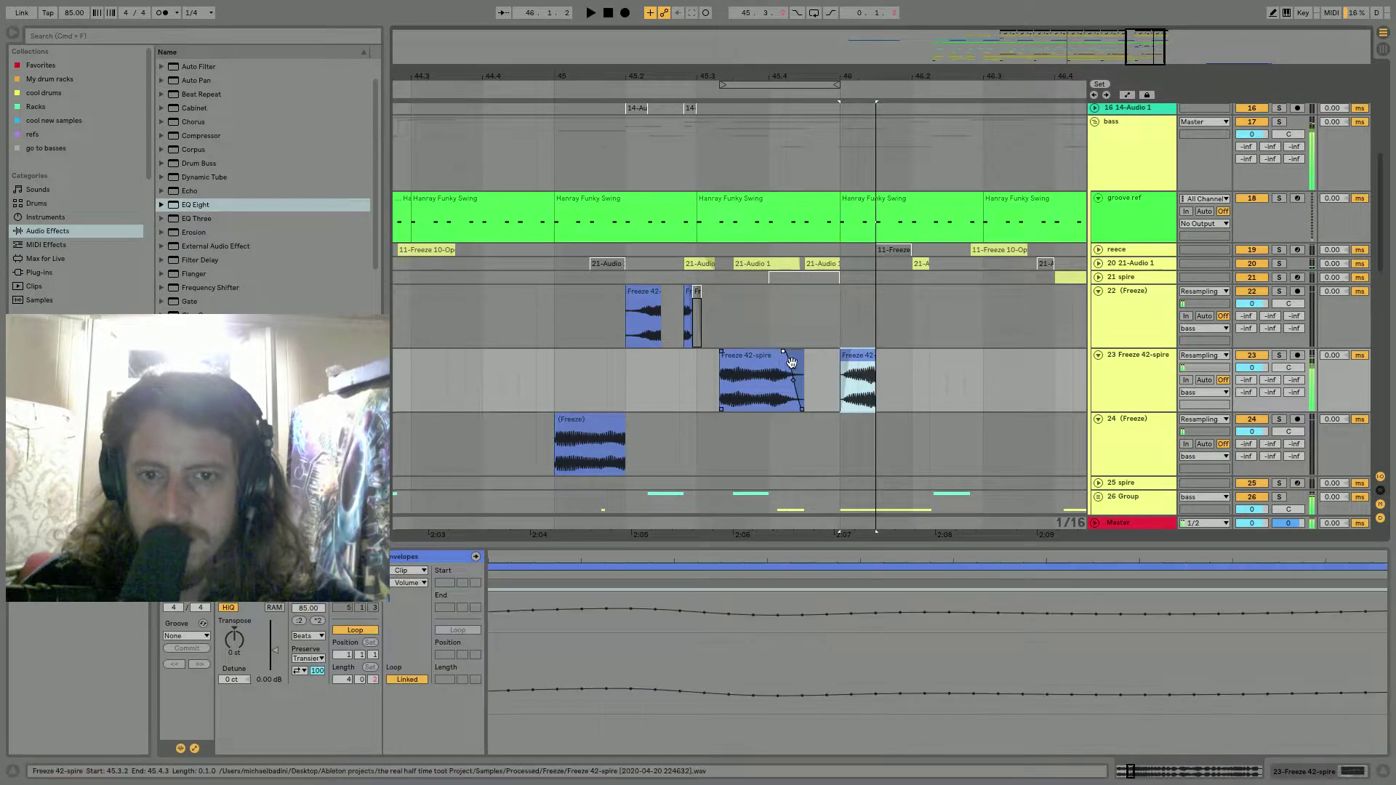
Shorten the fade-out of the first Freeze 42-spire piece in bar 45 on track 23 slightly and audition it.
left_click(755, 361)
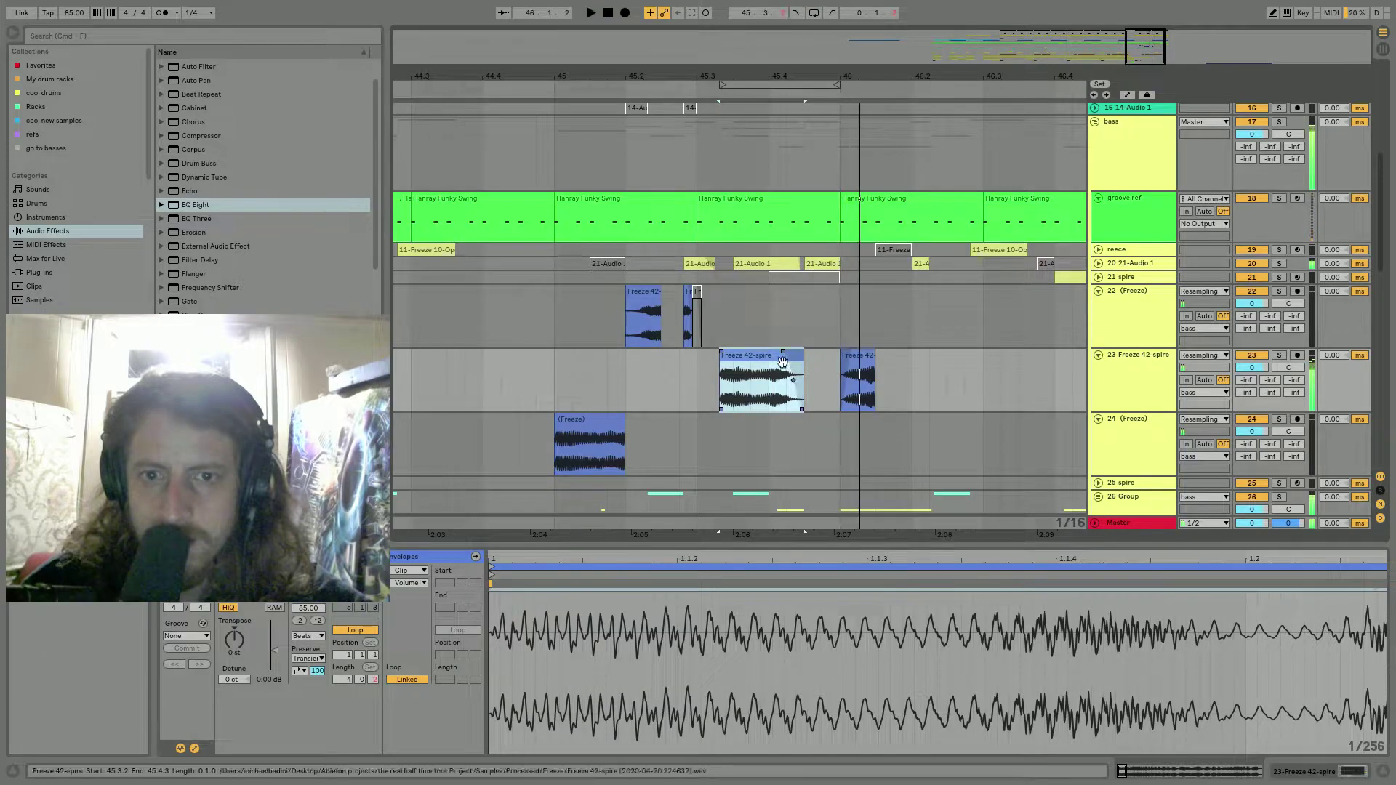
left_click_drag(782, 354, 787, 356)
key("space")
key("space")
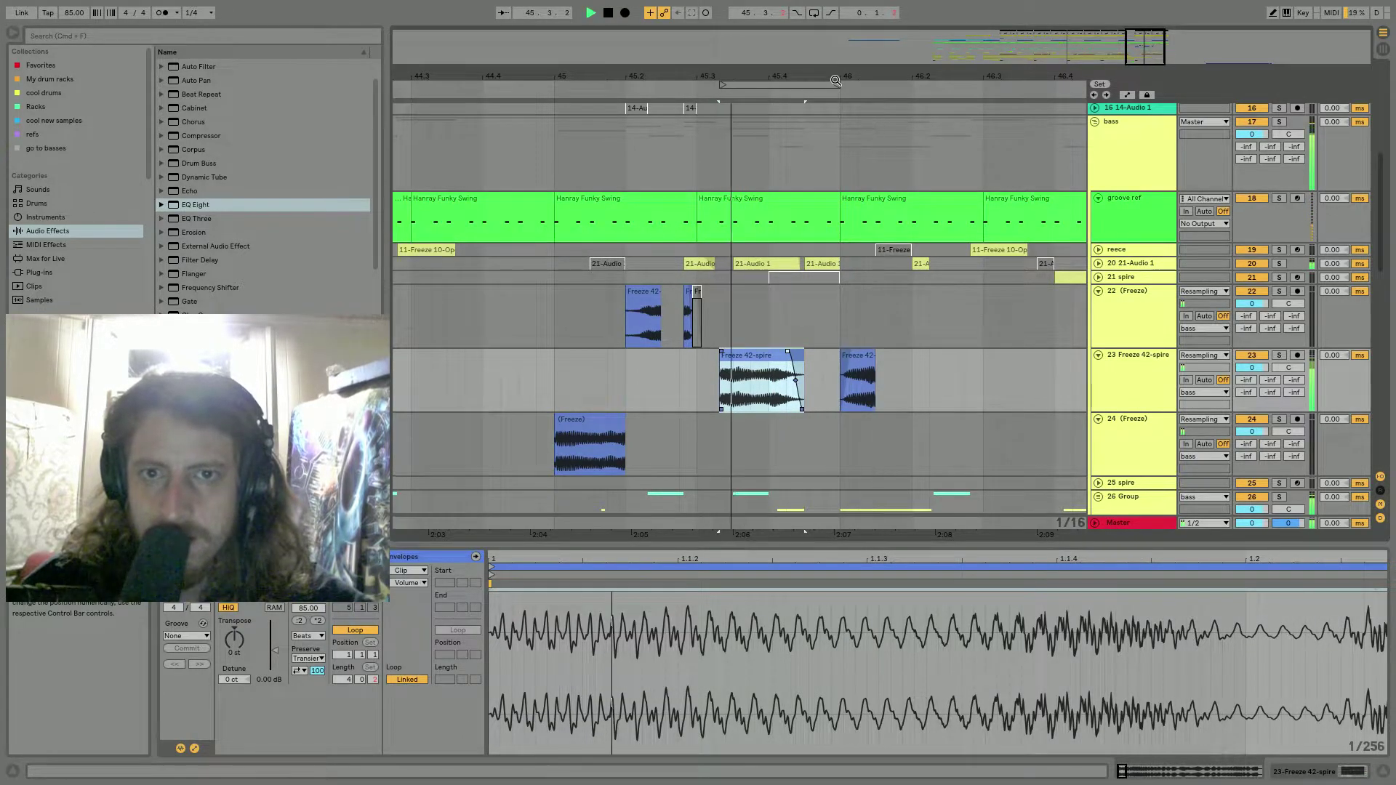
Delete the second Freeze 42-spire piece at 46.1.1 from track 23.
scroll(783, 365, "down", 5)
key("space")
key("Delete")
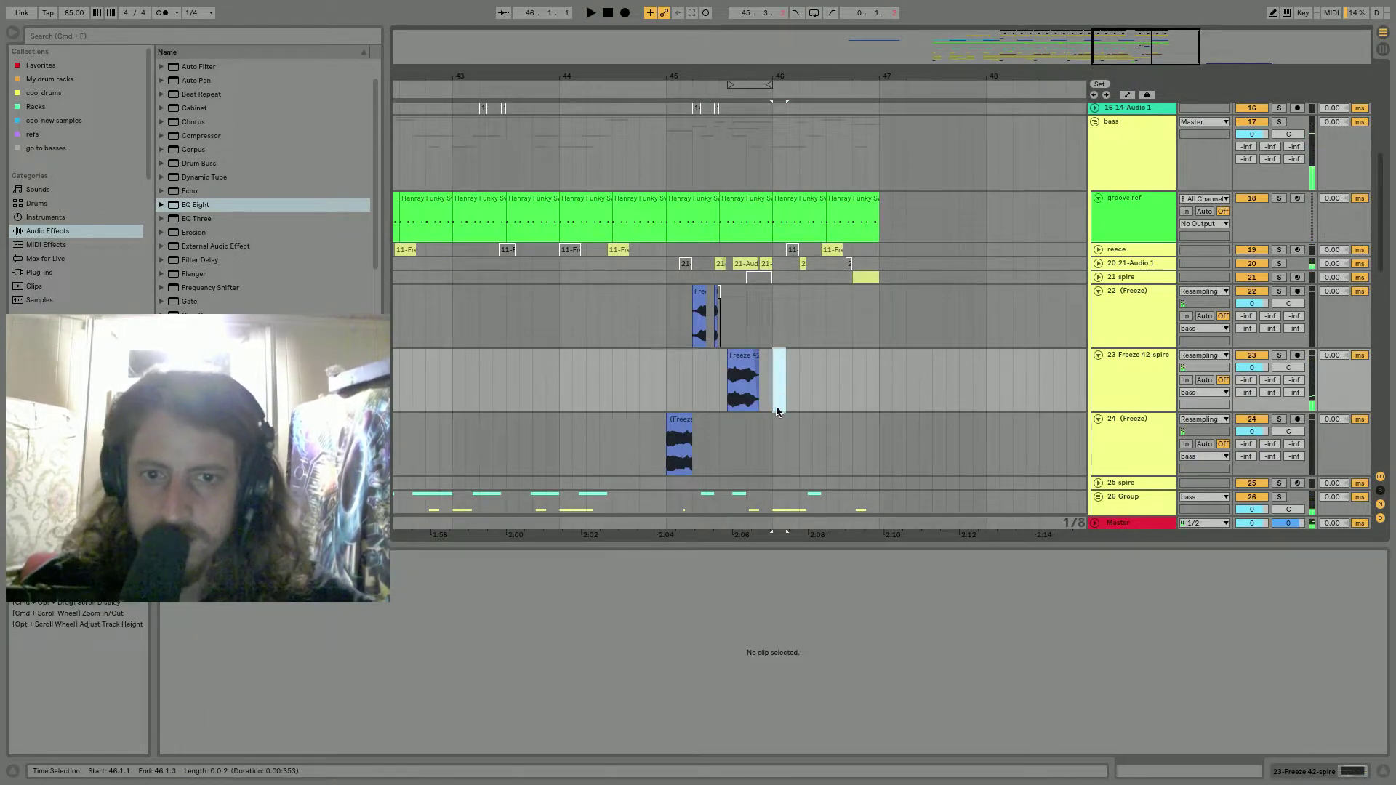
Duplicate the bar 45 clips on tracks 22 to 24 into bar 46 and audition them from 44.3.1.
left_click(665, 308, "shift")
key("super+d")
left_click(614, 324)
key("space")
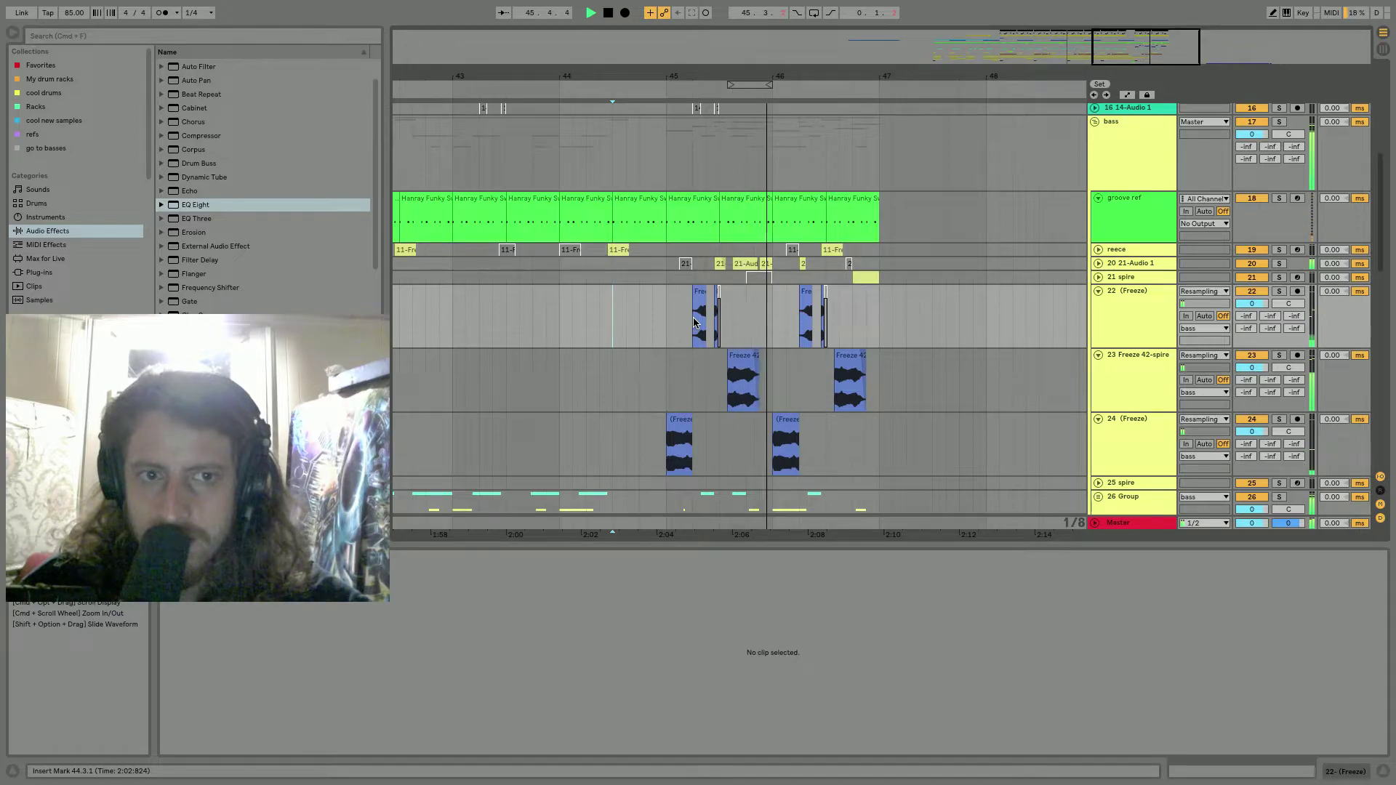
Duplicate the (Freeze) clip at 46.1.1 on track 24 to 46.2.1 and deactivate the copy.
left_click(787, 429)
key("space")
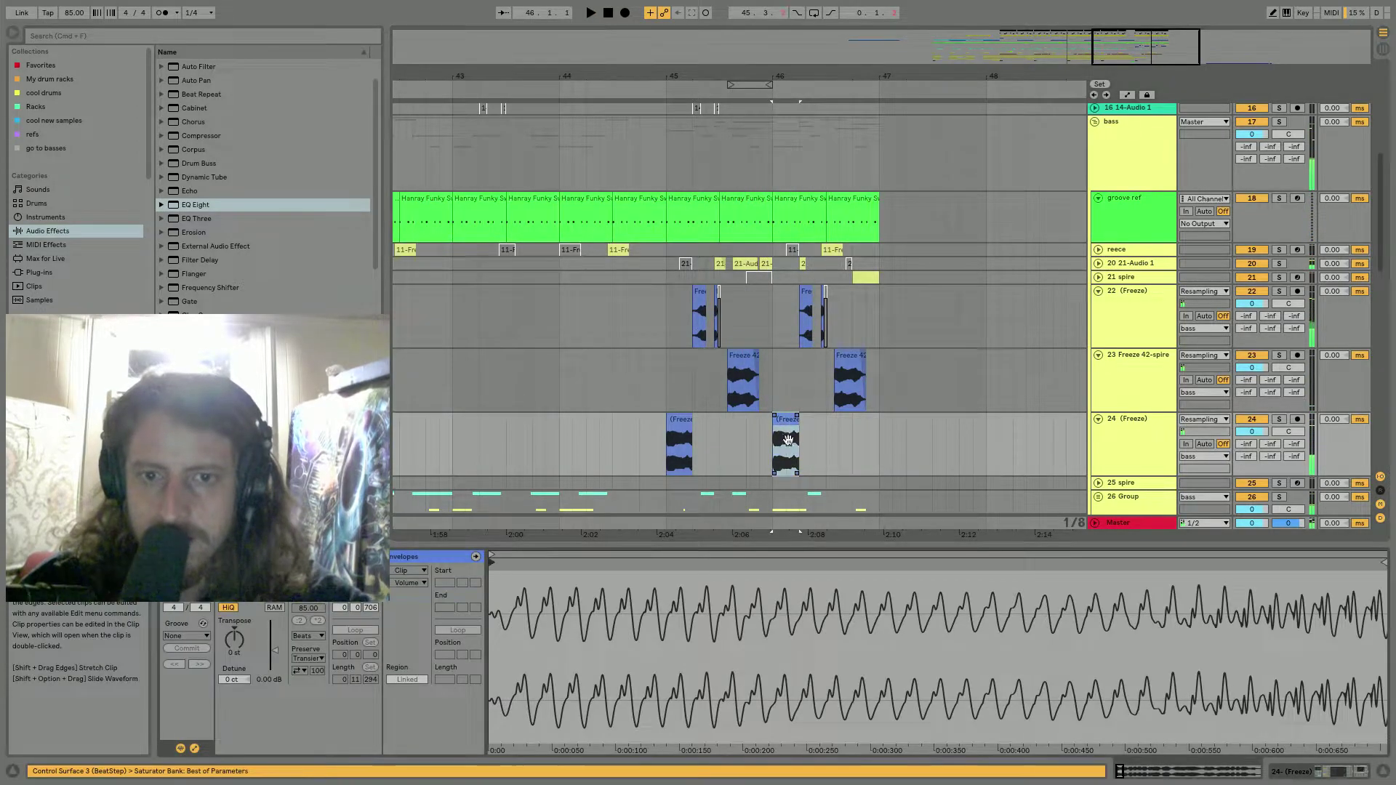
key("super+d")
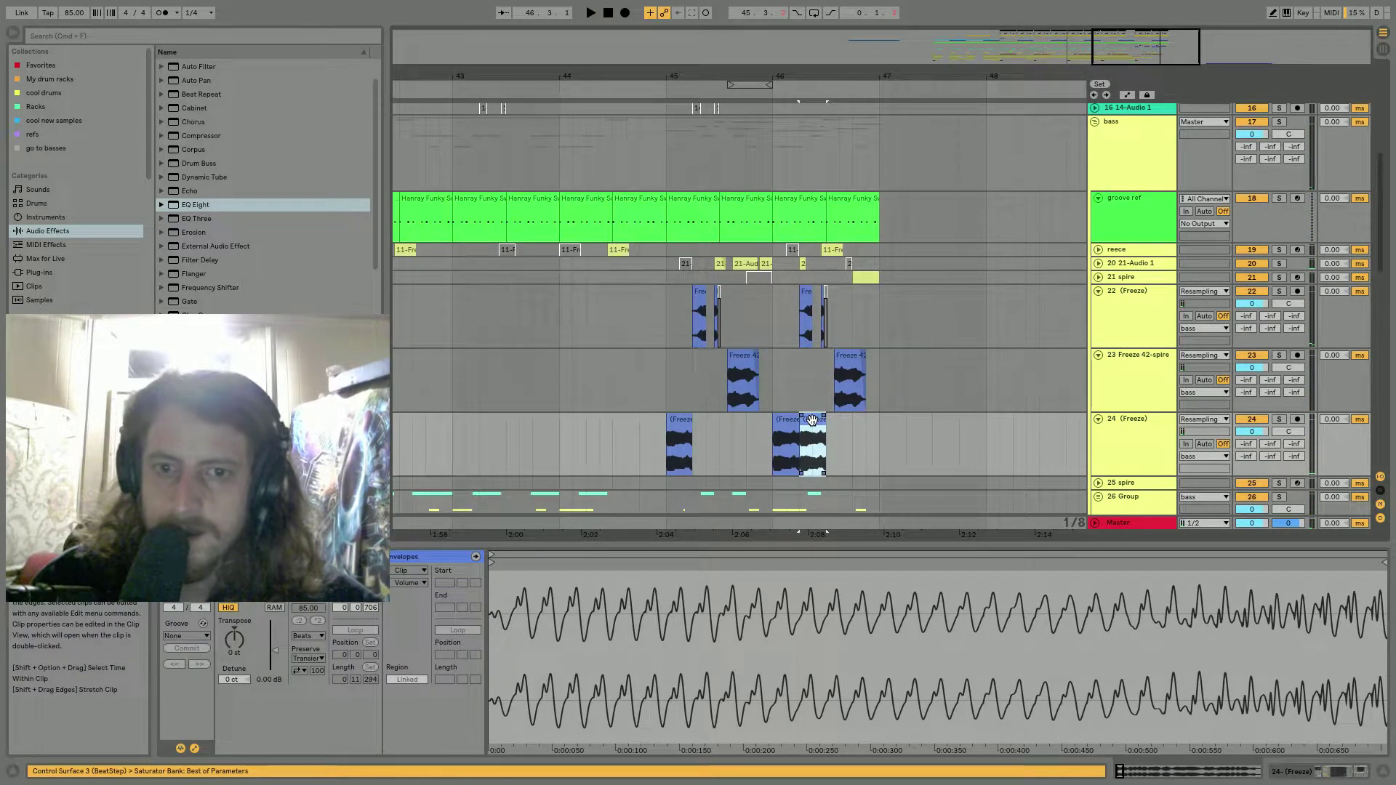
key("0")
Shift the start marker of the (Freeze) clip at 46.1.1 to about 2.5 seconds in its sample and audition from 44.3.3.
left_click(786, 419)
left_click_drag(499, 575, 499, 509)
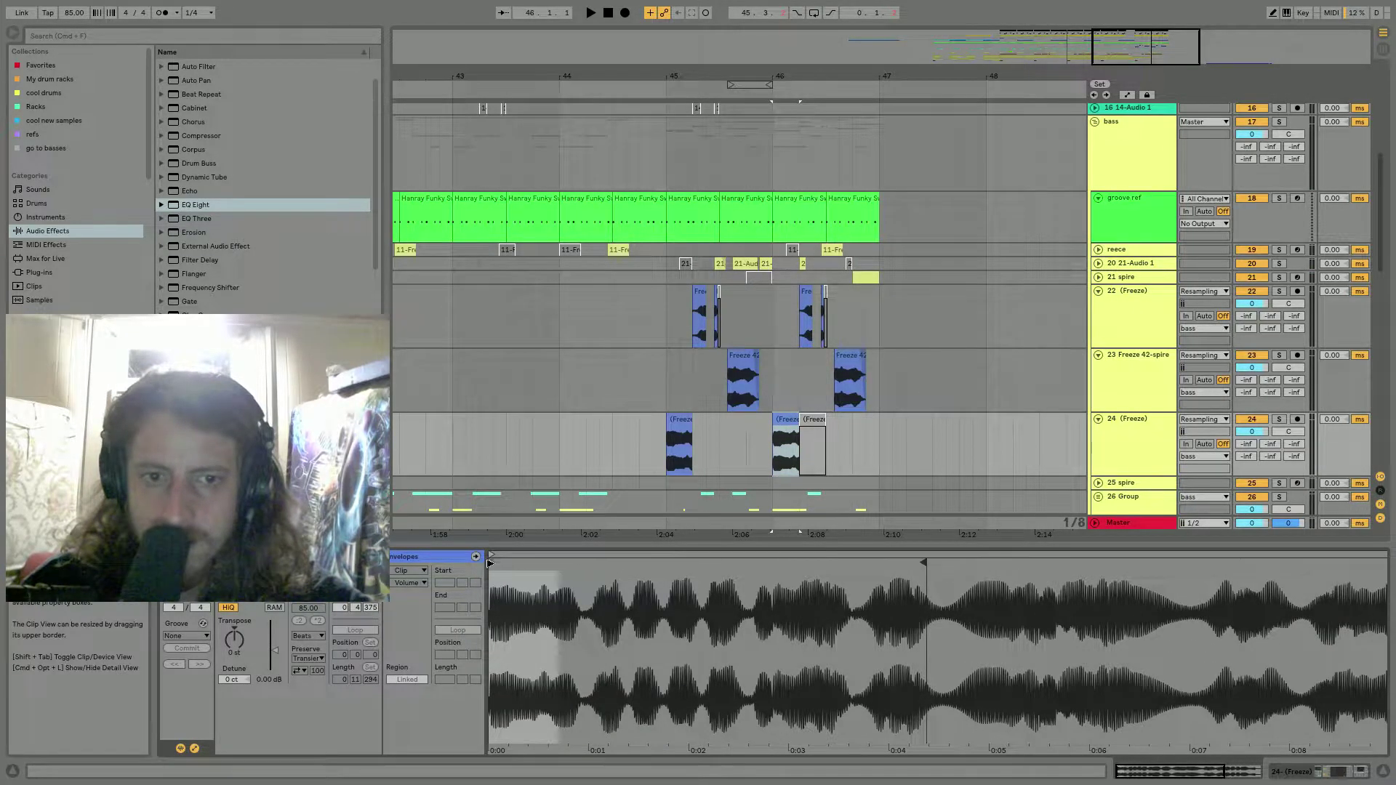
left_click(650, 562)
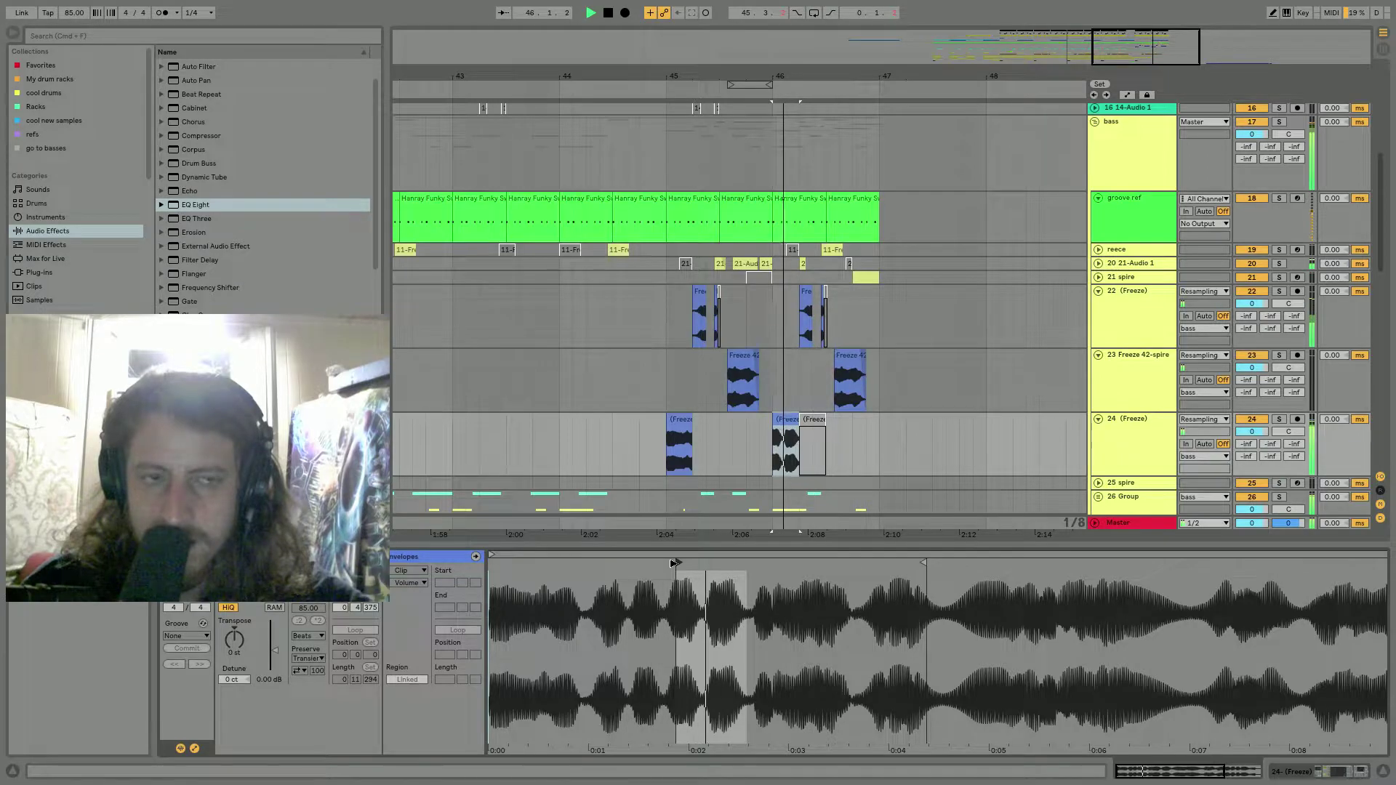
left_click(601, 560)
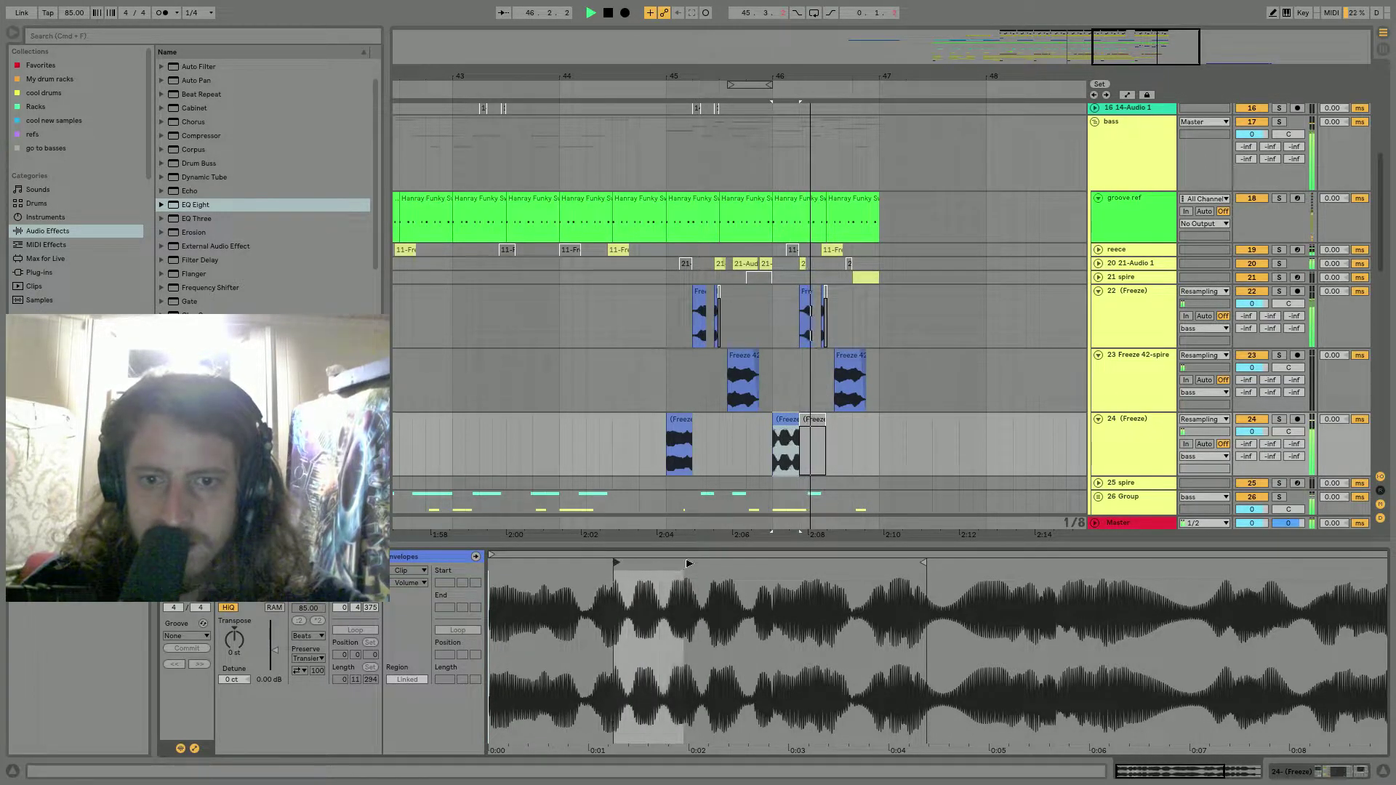
left_click(740, 563)
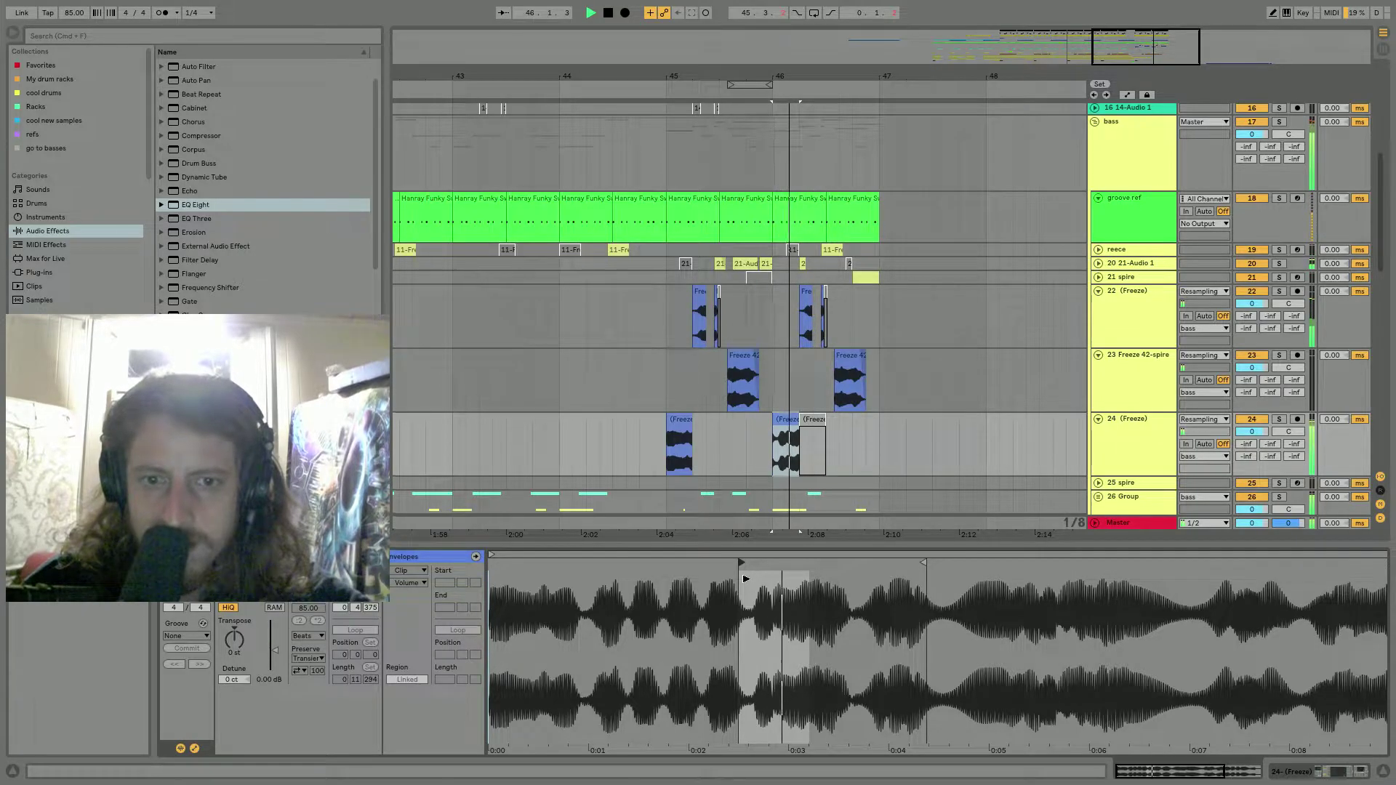
left_click(628, 374)
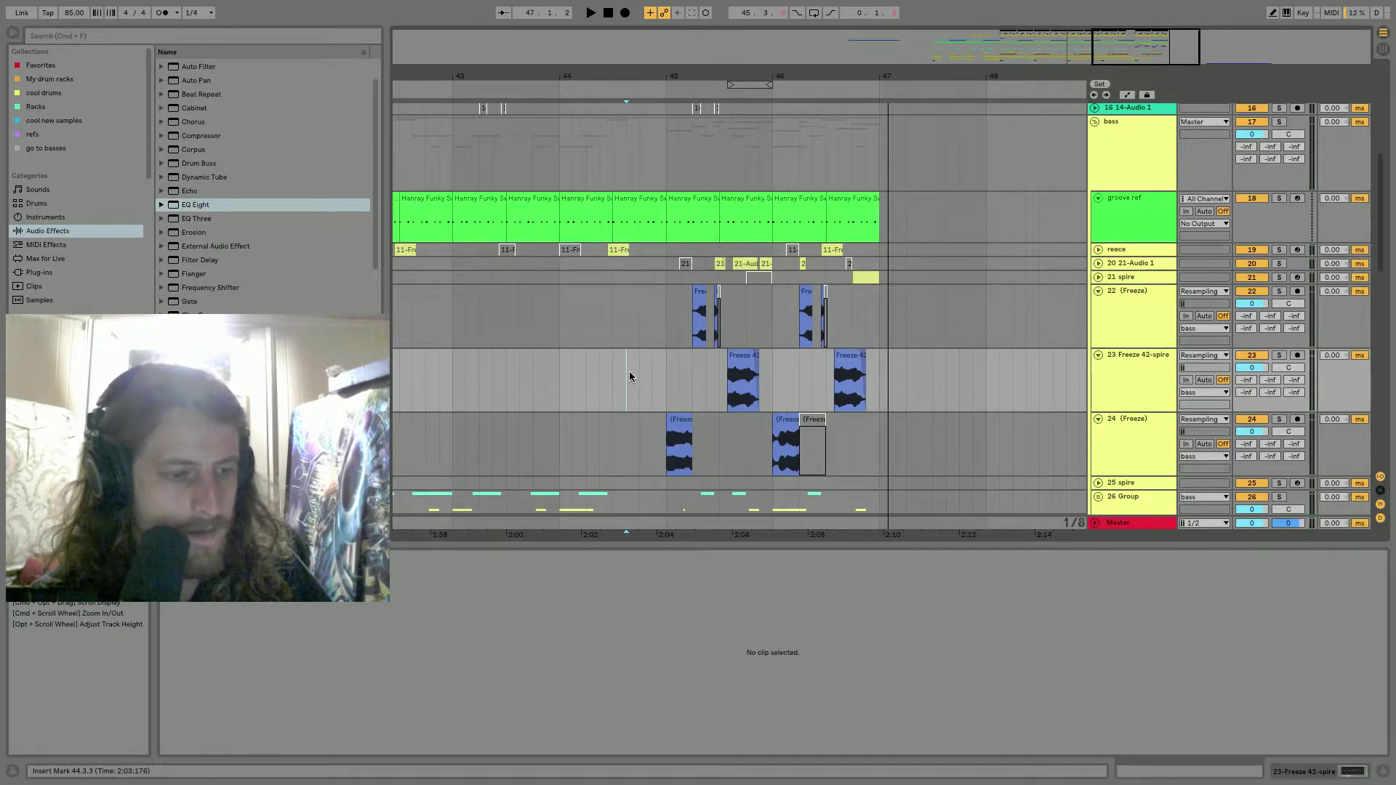
key("space")
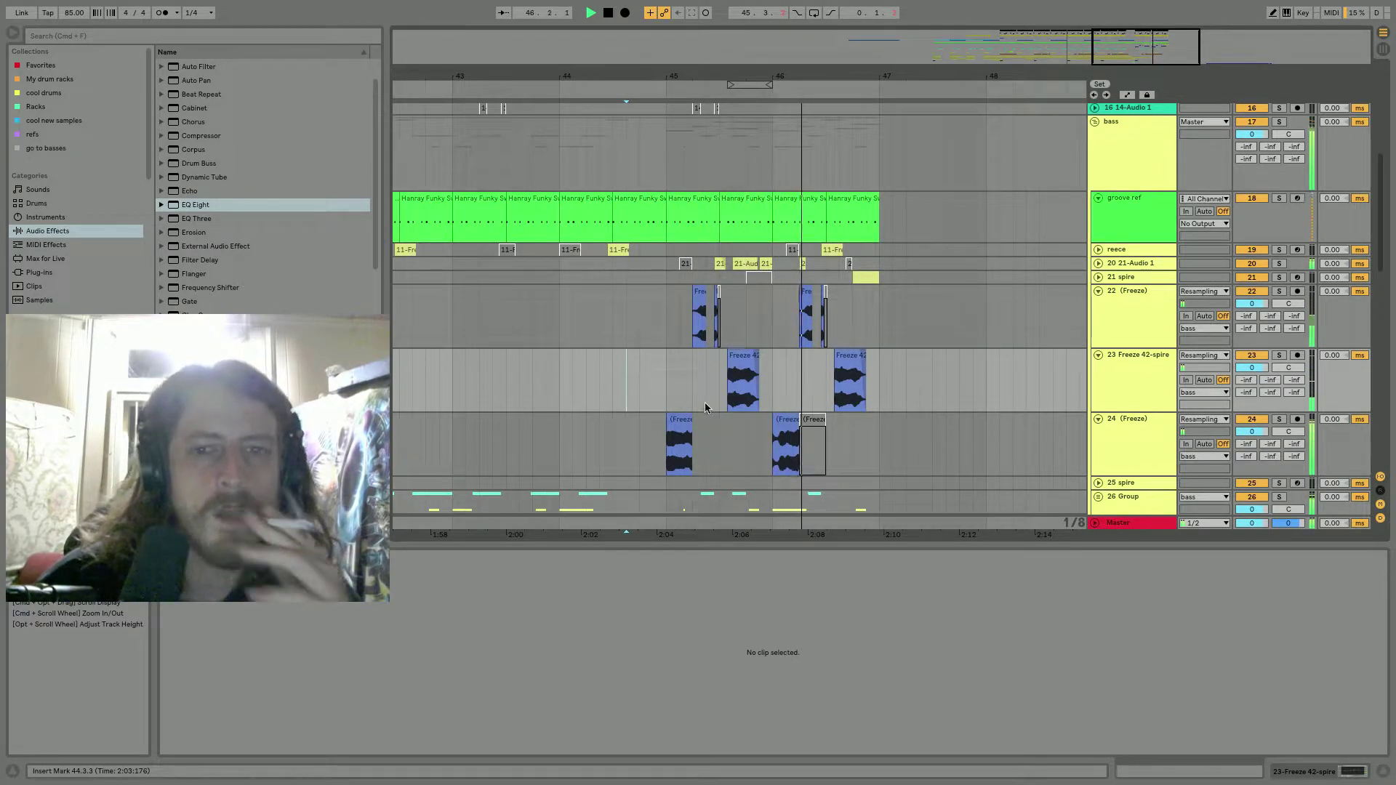
Split the (Freeze) clip at 46.1.1 on track 24 into two pieces at 46.1.3.
left_click(786, 443)
left_click_drag(800, 80, 794, 153)
key("space")
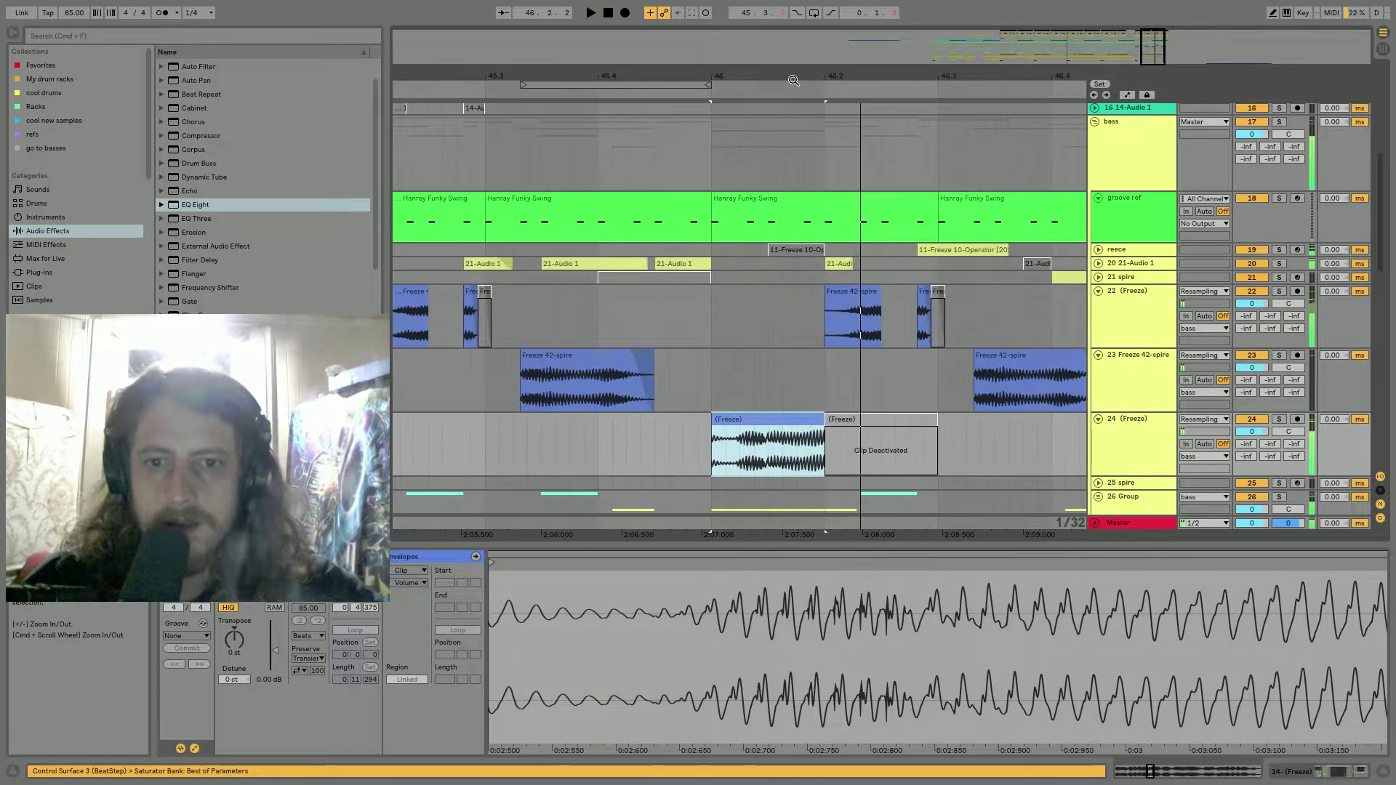
key("space")
left_click(768, 439)
key("space")
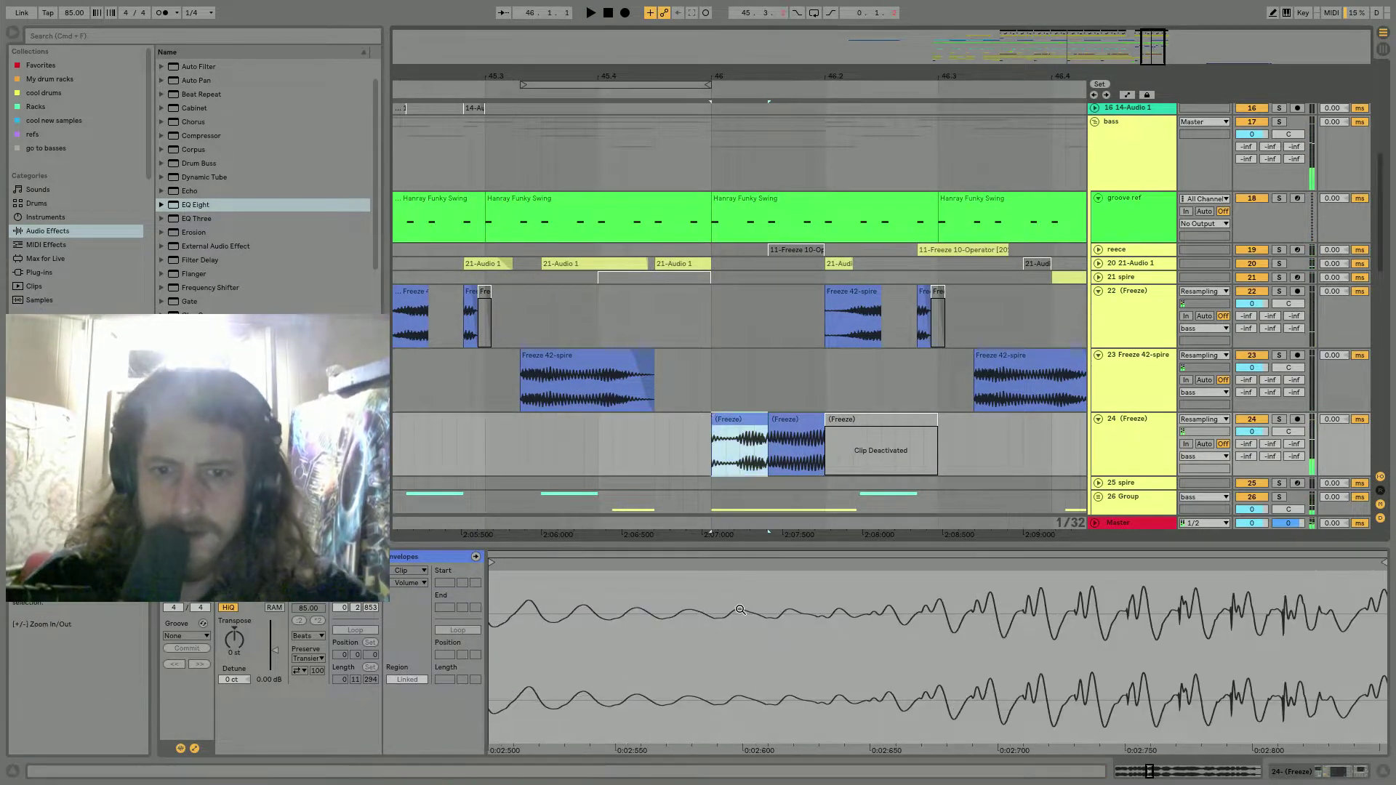
key("super+e")
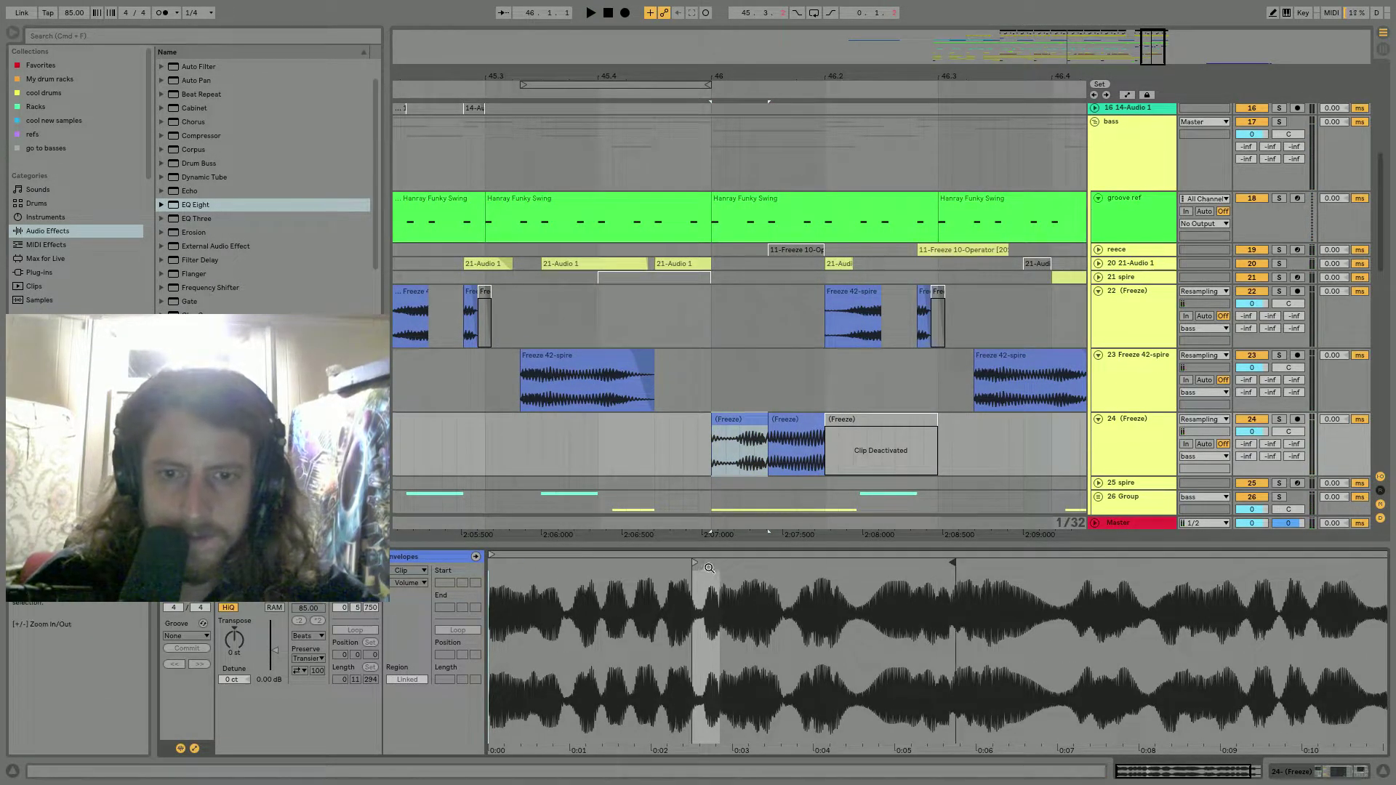
Shift the first (Freeze) half's start marker to about 4.5 seconds in its sample, auditioning it repeatedly.
left_click(877, 566)
key("space")
key("space")
key("space")
key("space")
mouse_move(877, 567)
left_mouse_down()
mouse_move(900, 571)
mouse_move(864, 571)
left_mouse_up()
key("space")
key("space")
key("space")
key("space")
key("space")
key("space")
key("space")
key("space")
key("space")
key("space")
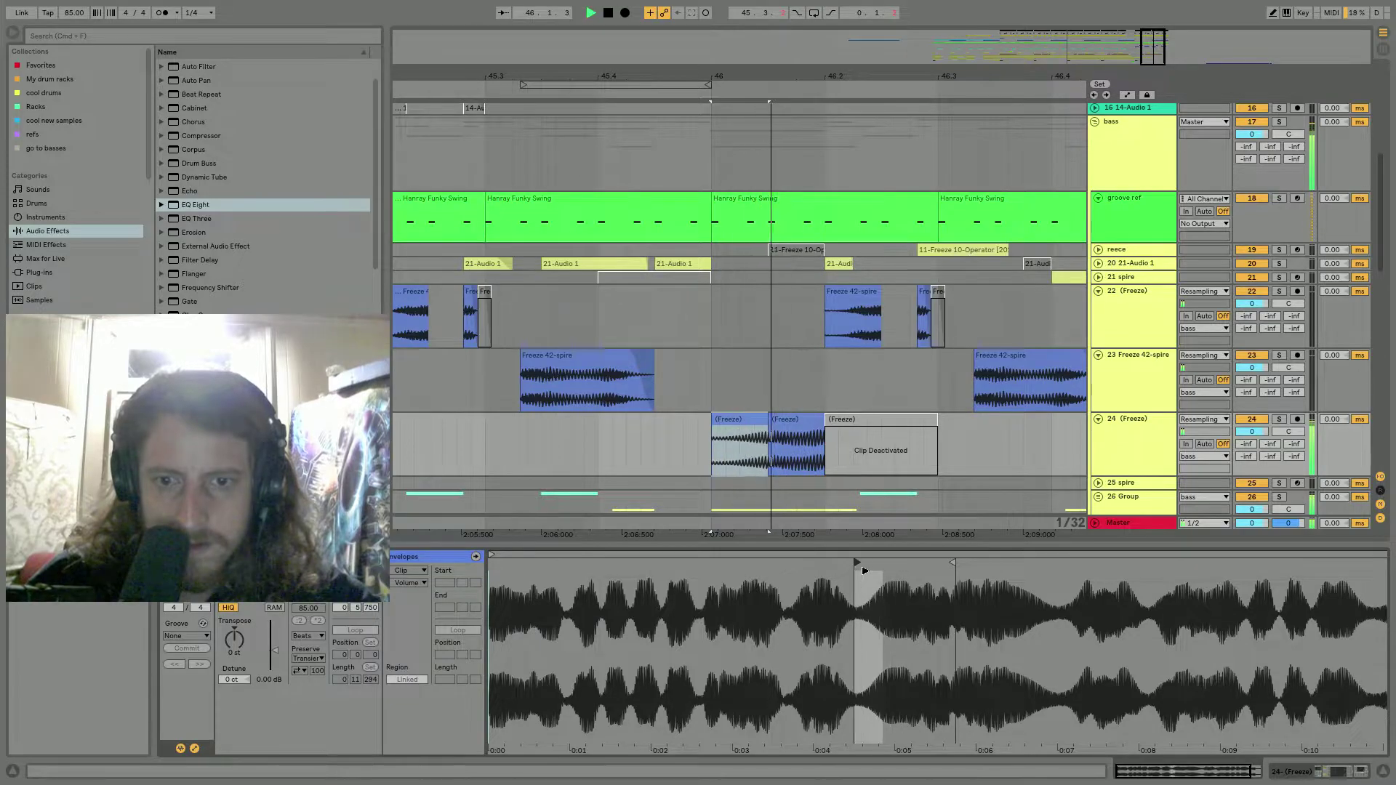
key("space")
Crossfade the two (Freeze) halves ahead of 46.1.3 on track 24, adjusting the fade's length and curve while auditioning.
left_click_drag(761, 76, 761, 134)
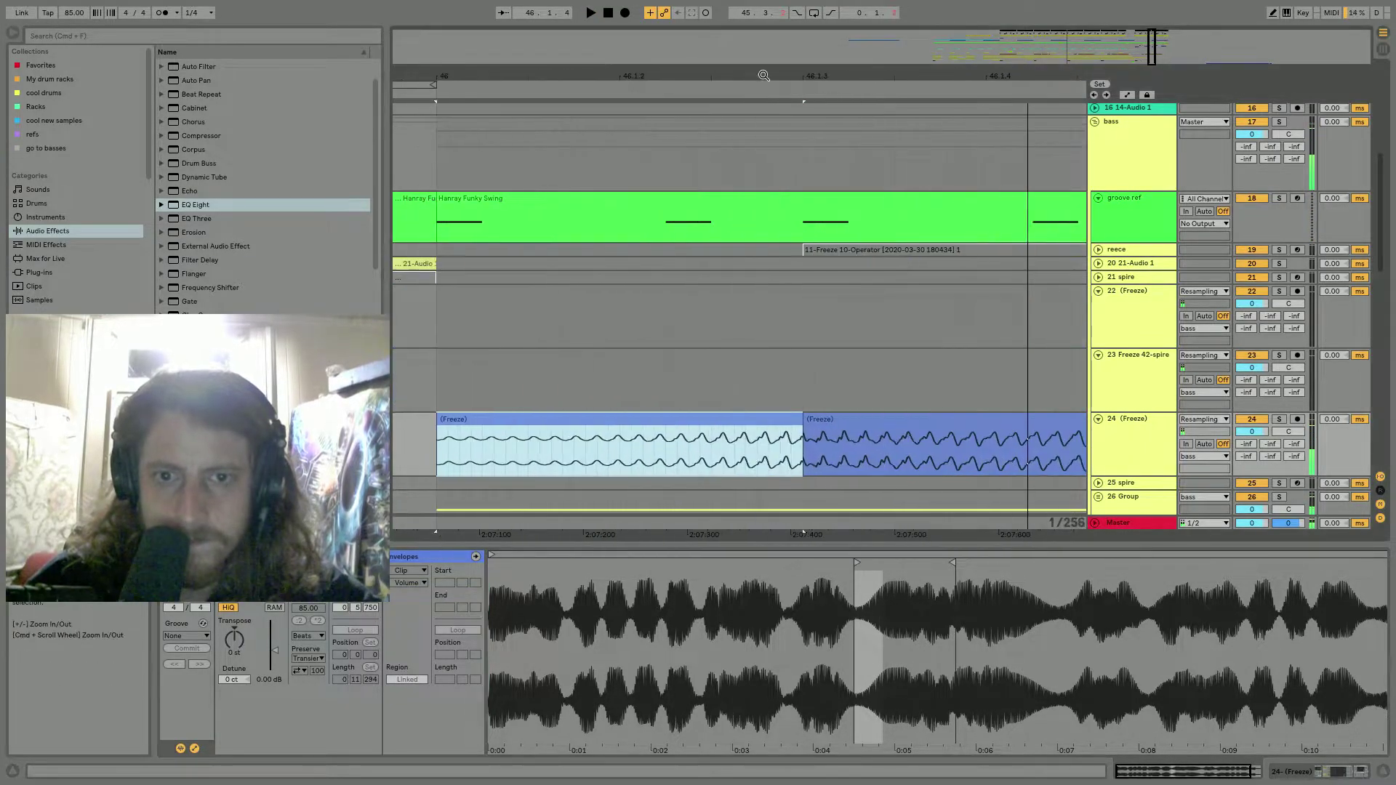
left_click_drag(806, 420, 656, 416)
key("super+z")
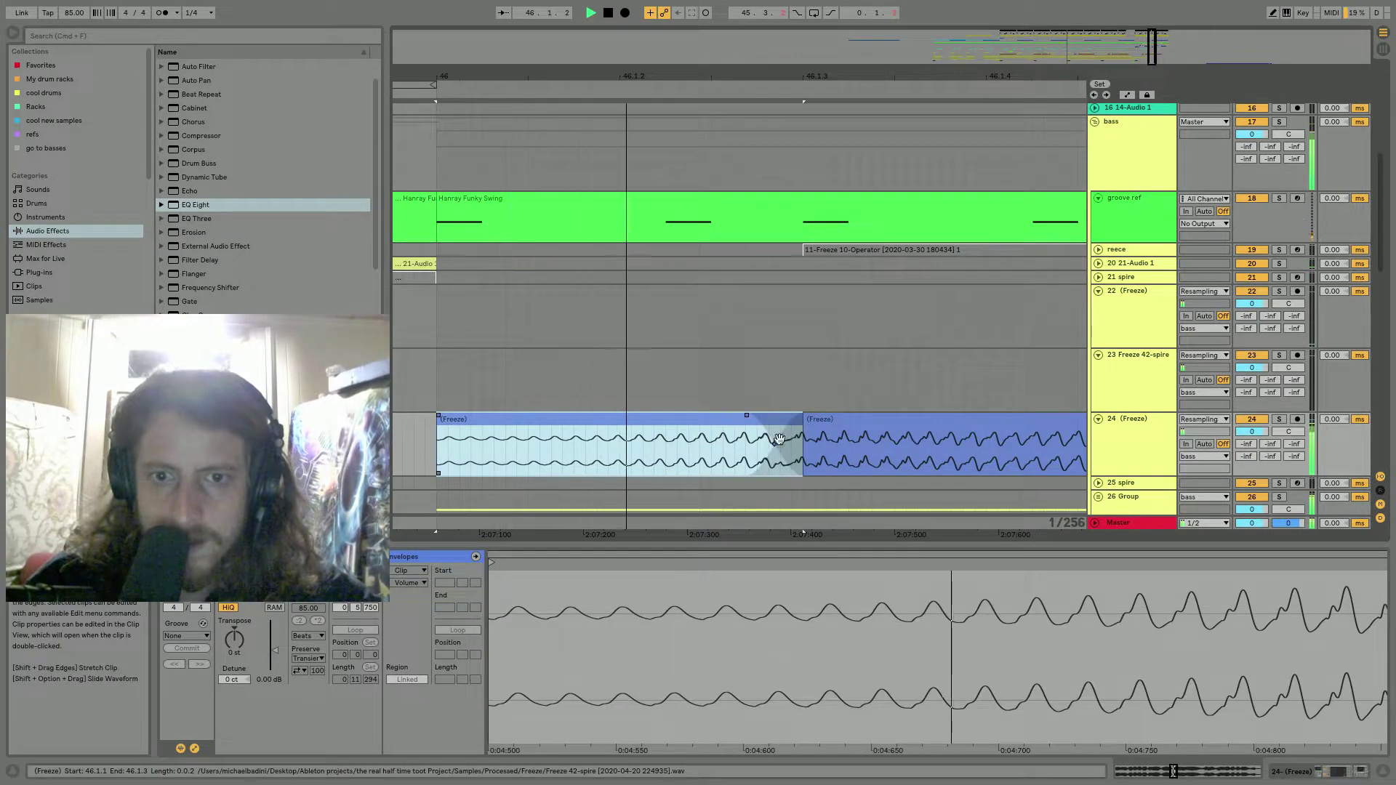
key("space")
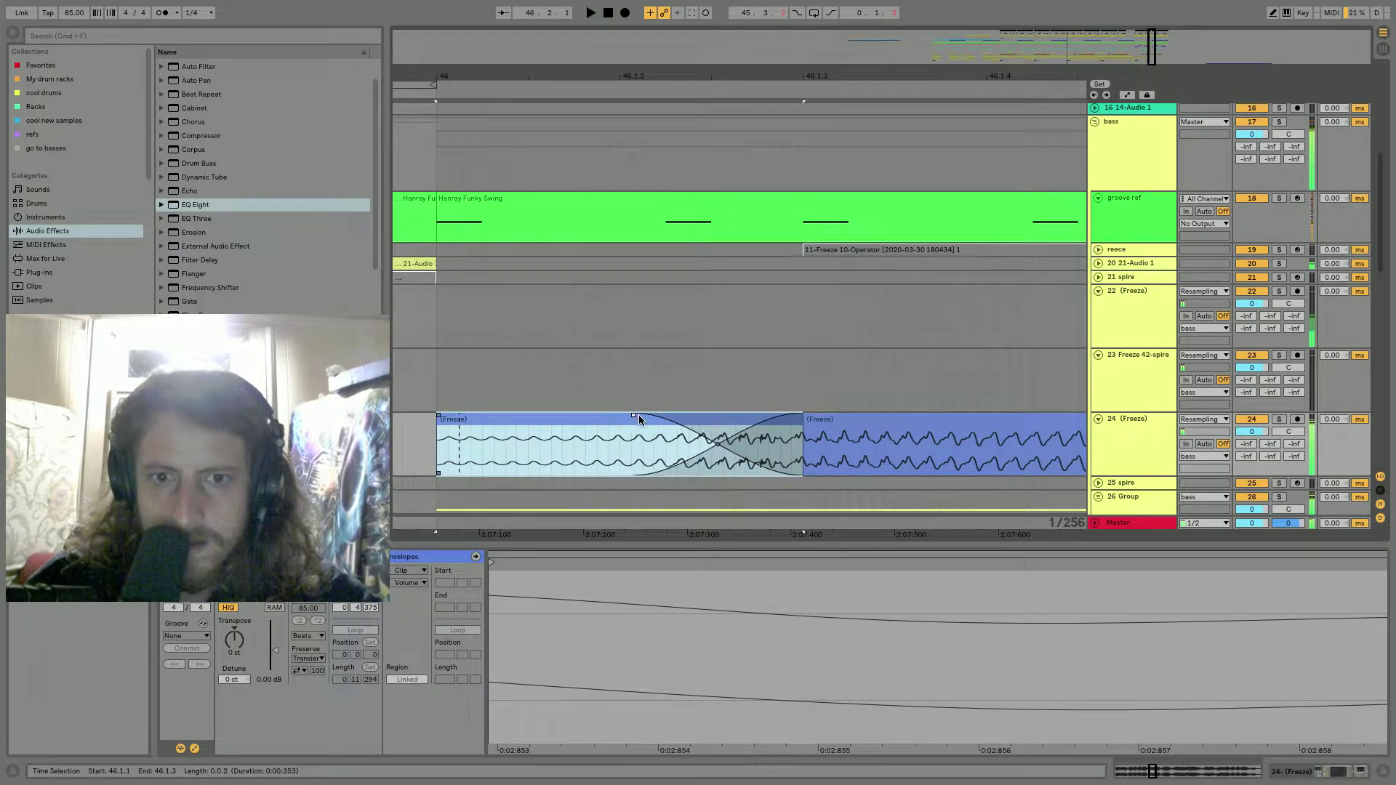
key("space")
key("space")
left_click_drag(761, 463, 739, 441)
key("space")
key("space")
left_click(637, 424)
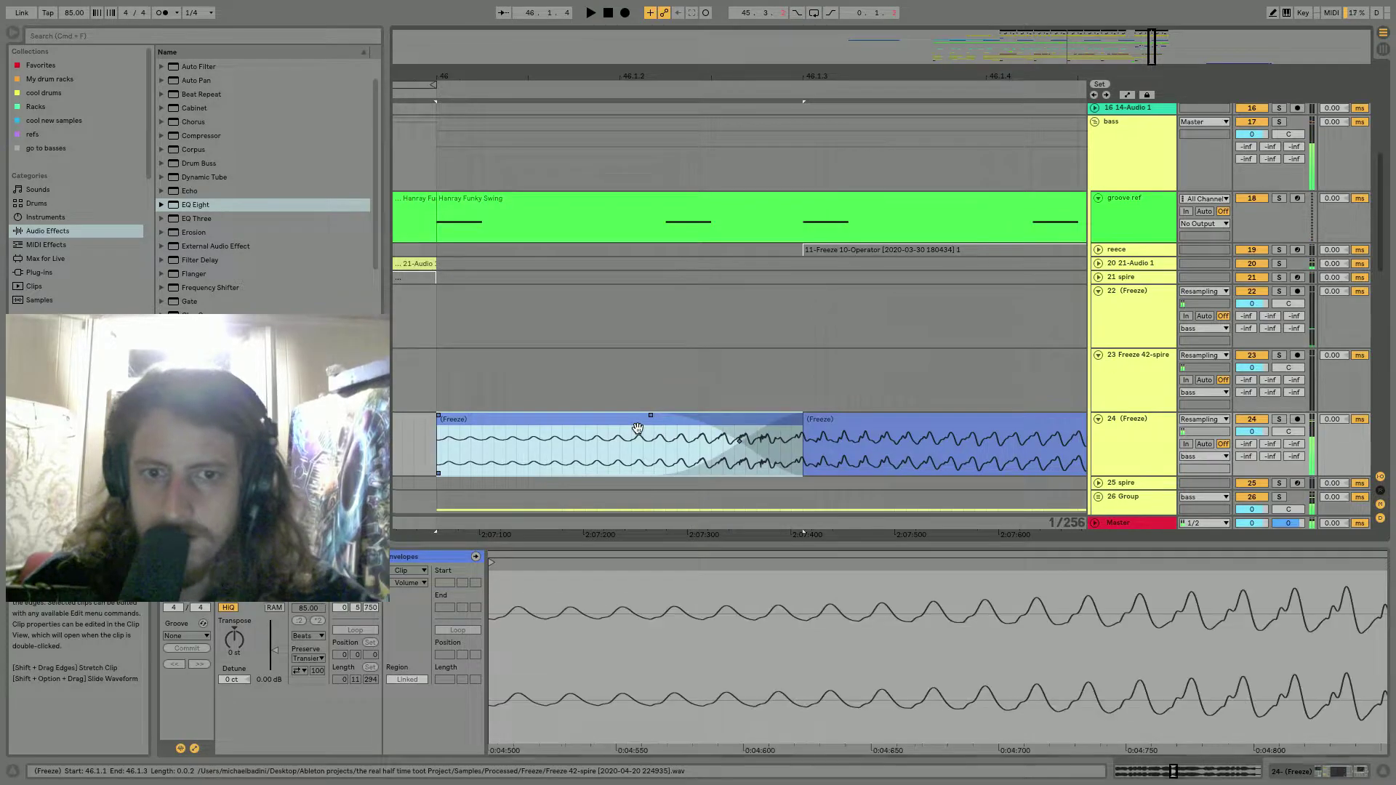
Try later start marker positions for the first (Freeze) half, ending at about 6.5 seconds in its sample.
left_click_drag(637, 634, 637, 509)
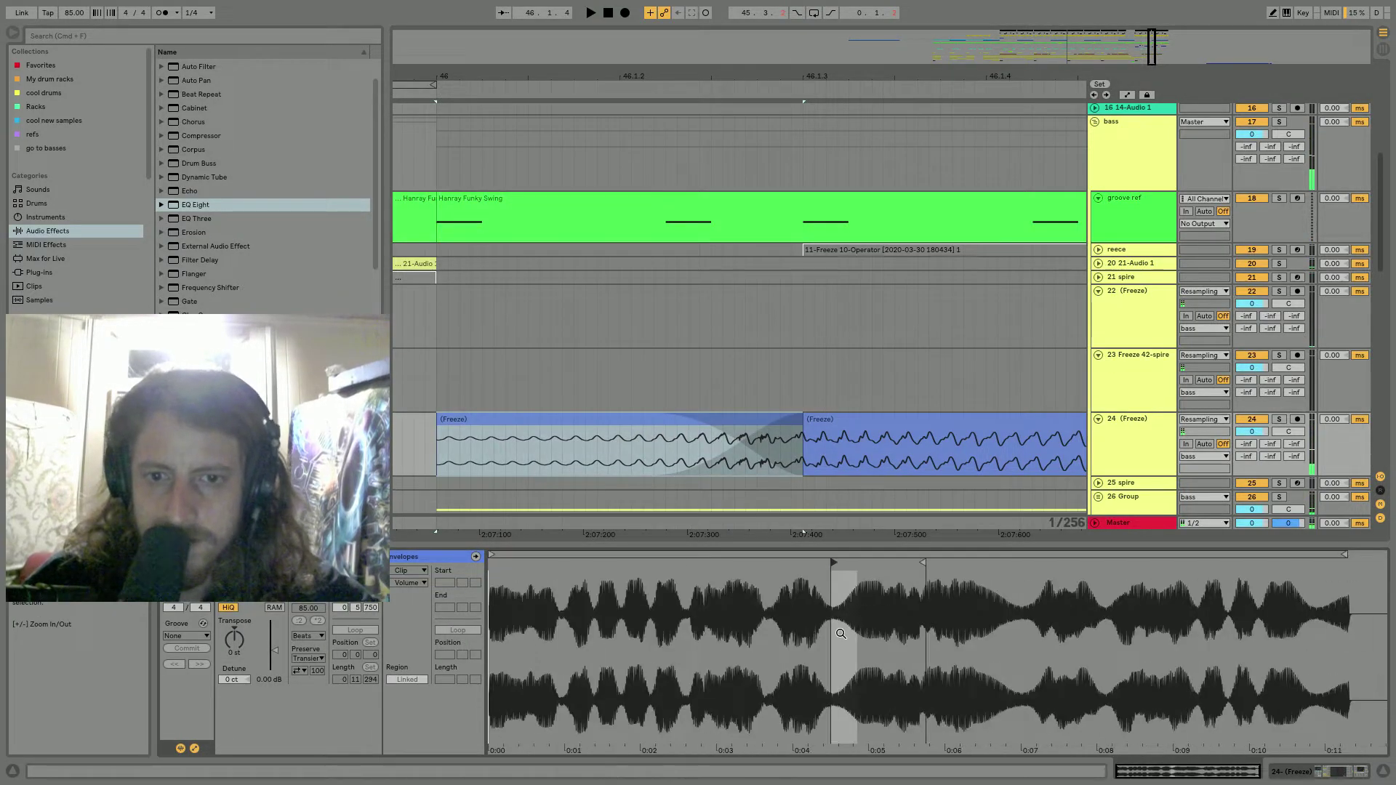
left_click_drag(835, 562, 1144, 579)
key("space")
left_click_drag(892, 565, 981, 564)
key("space")
key("space")
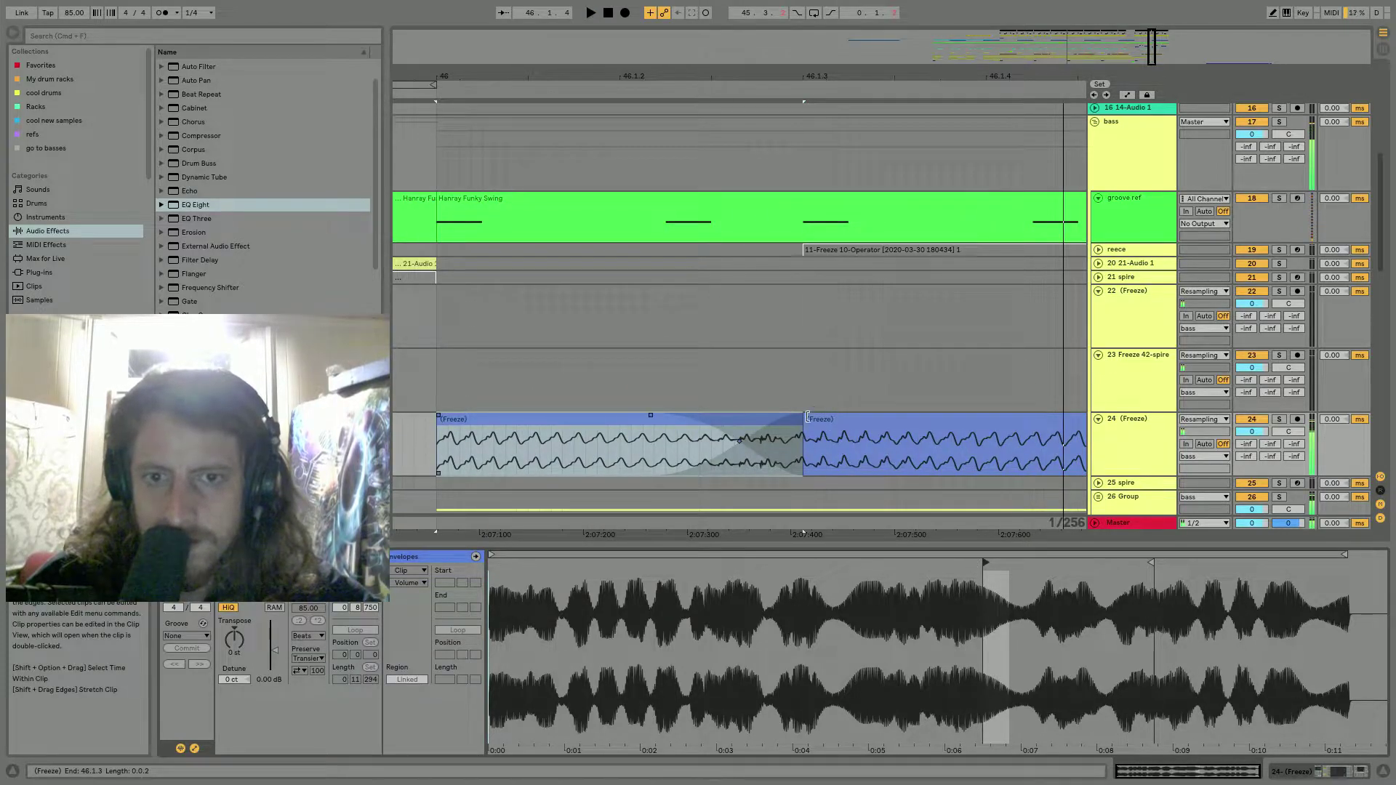
Extend the crossfade between the (Freeze) halves past 46.1.3 to about 46.1.4 and audition it.
left_click_drag(804, 419, 995, 416)
key("space")
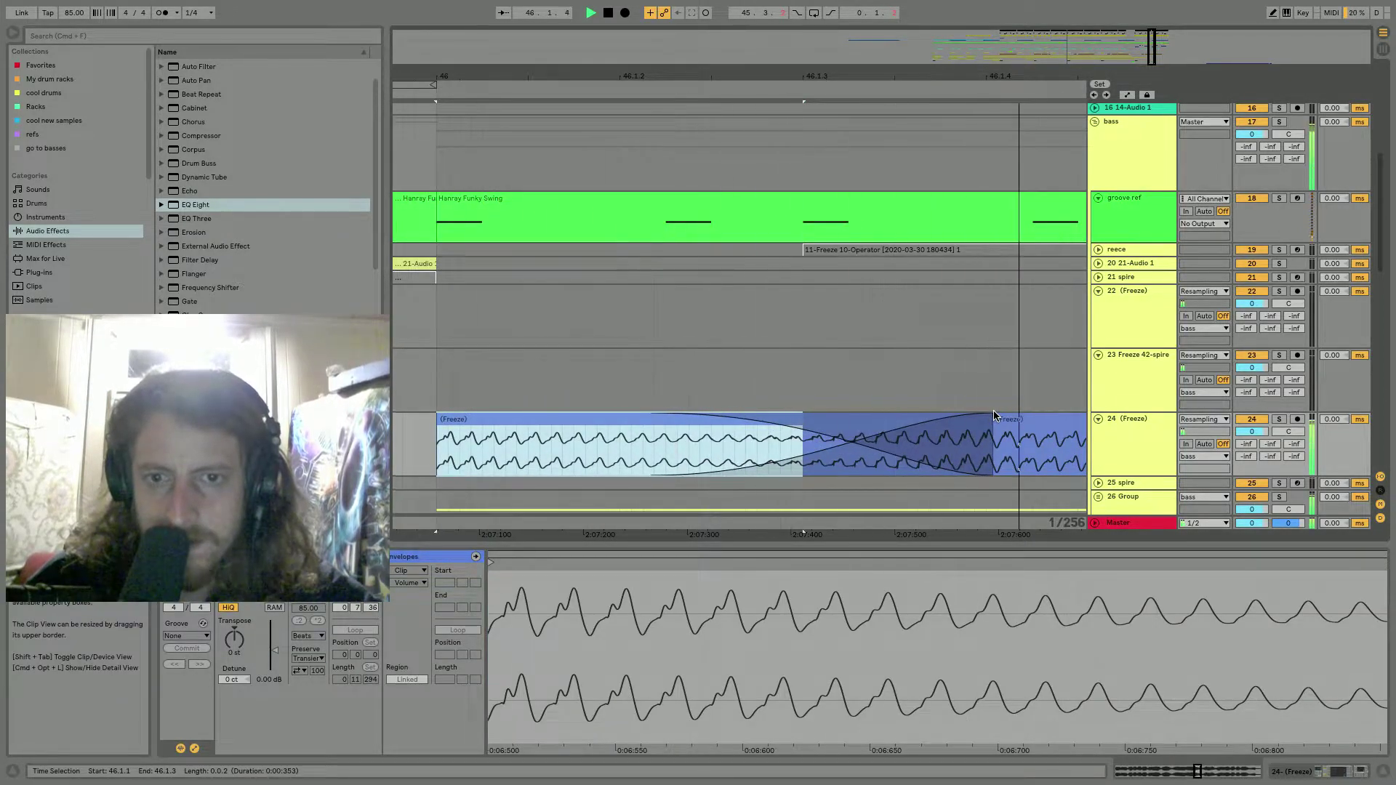
key("space")
key("space")
Undo the crossfade edits and the last start marker shifts on the first (Freeze) half.
key("super+z")
key("super+z")
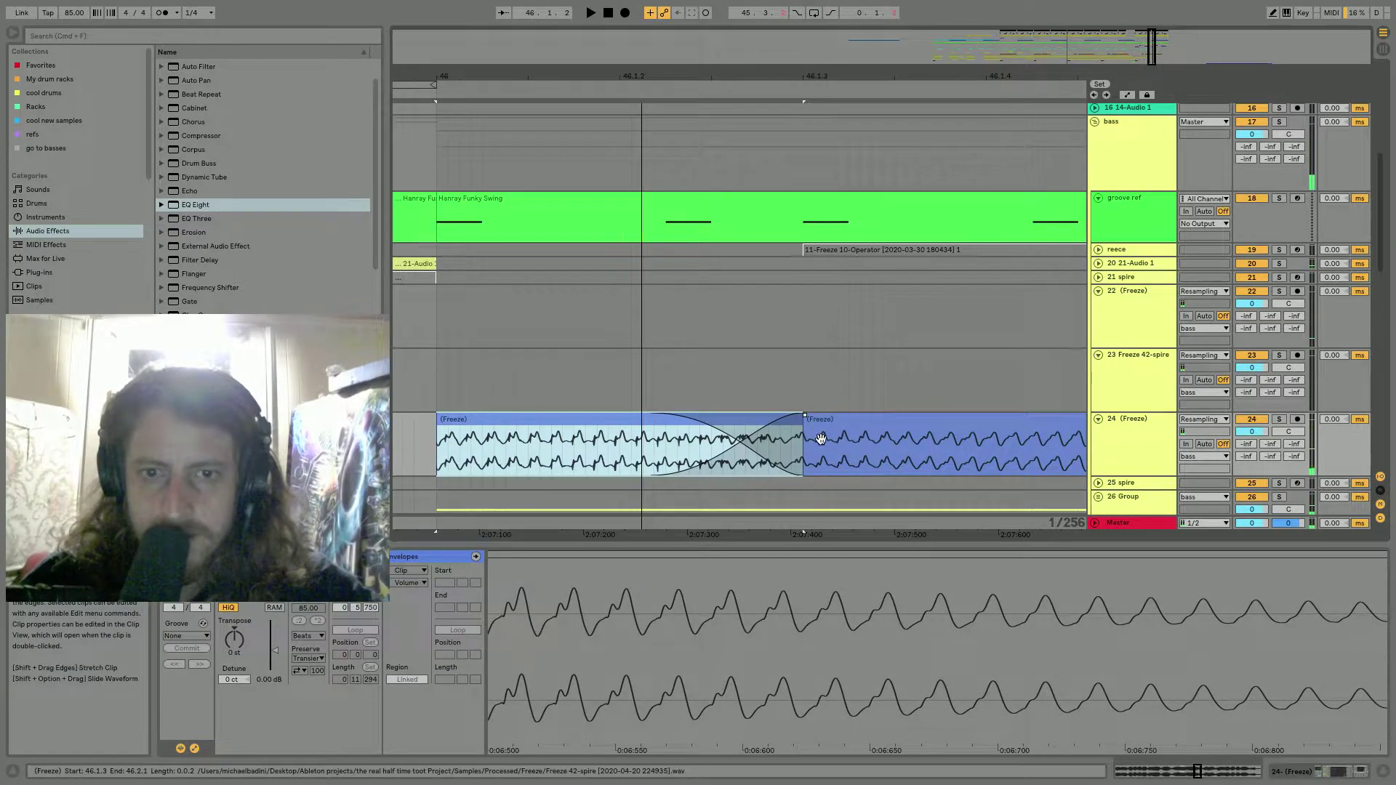
key("super+z")
key("super+z")
key("super+z")
key("super+z")
Move the first (Freeze) half's start marker back to about 3 seconds in its sample and audition it.
key("space")
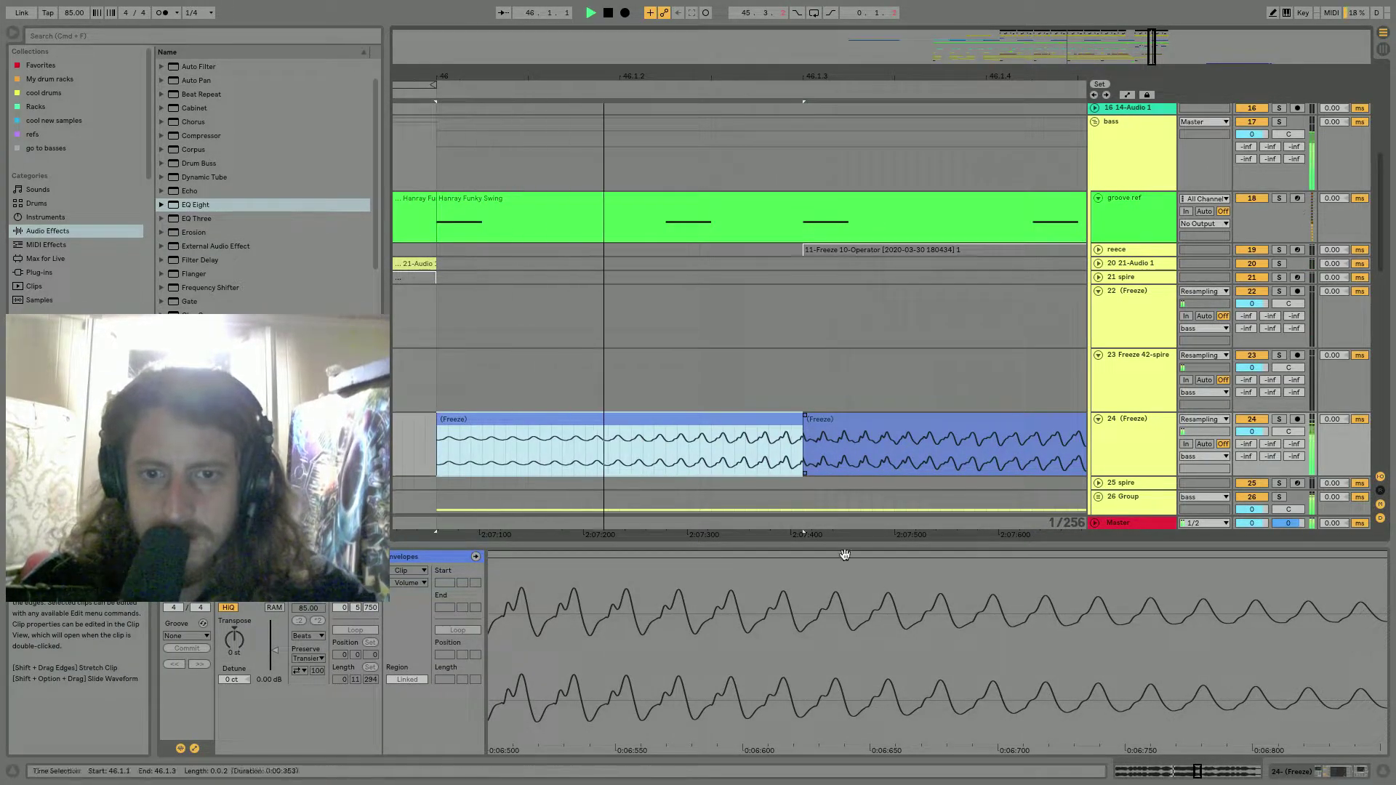
mouse_move(844, 640)
left_mouse_down()
mouse_move(839, 564)
mouse_move(712, 560)
left_mouse_up()
key("space")
key("space")
key("space")
key("space")
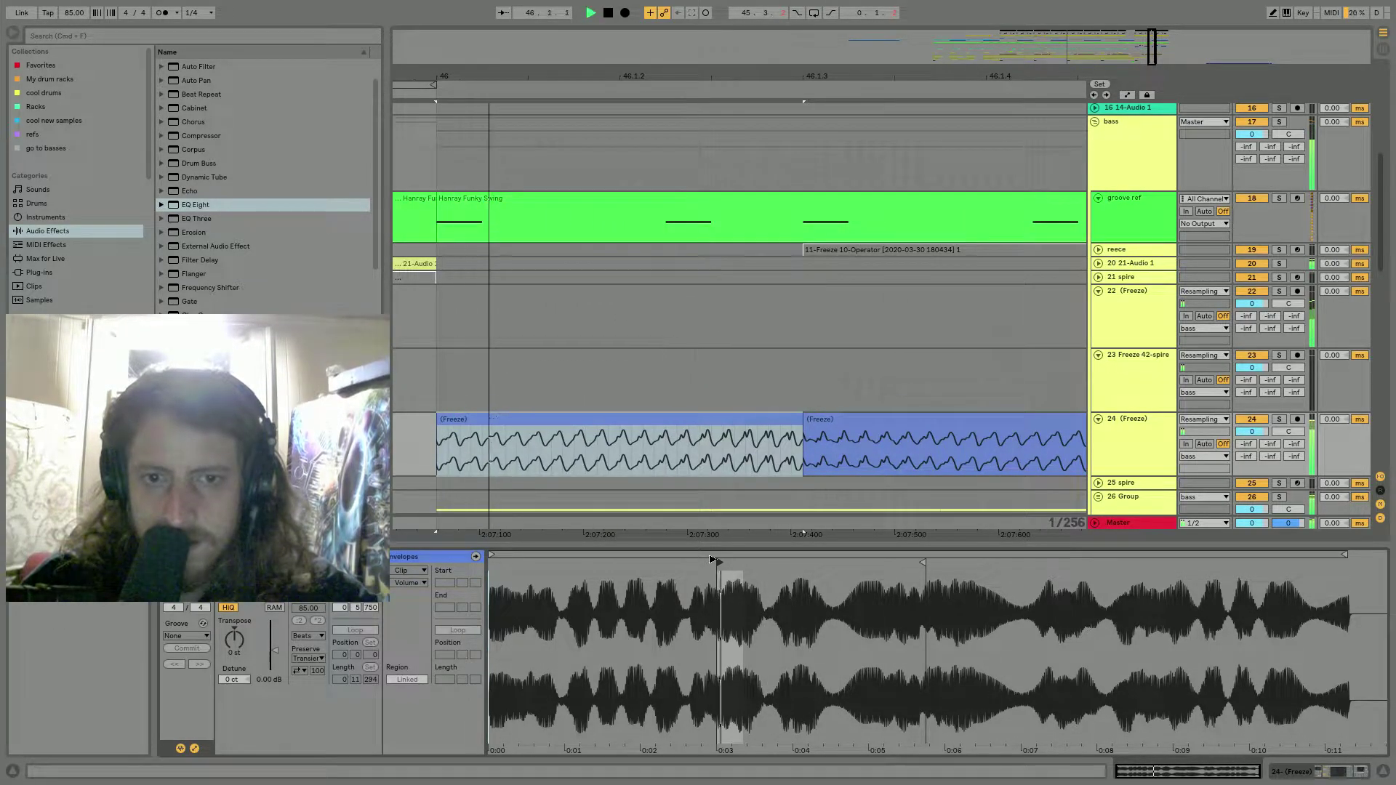
key("space")
Create a short crossfade between the two (Freeze) halves just before 46.1.3 and audition it.
left_click(784, 424)
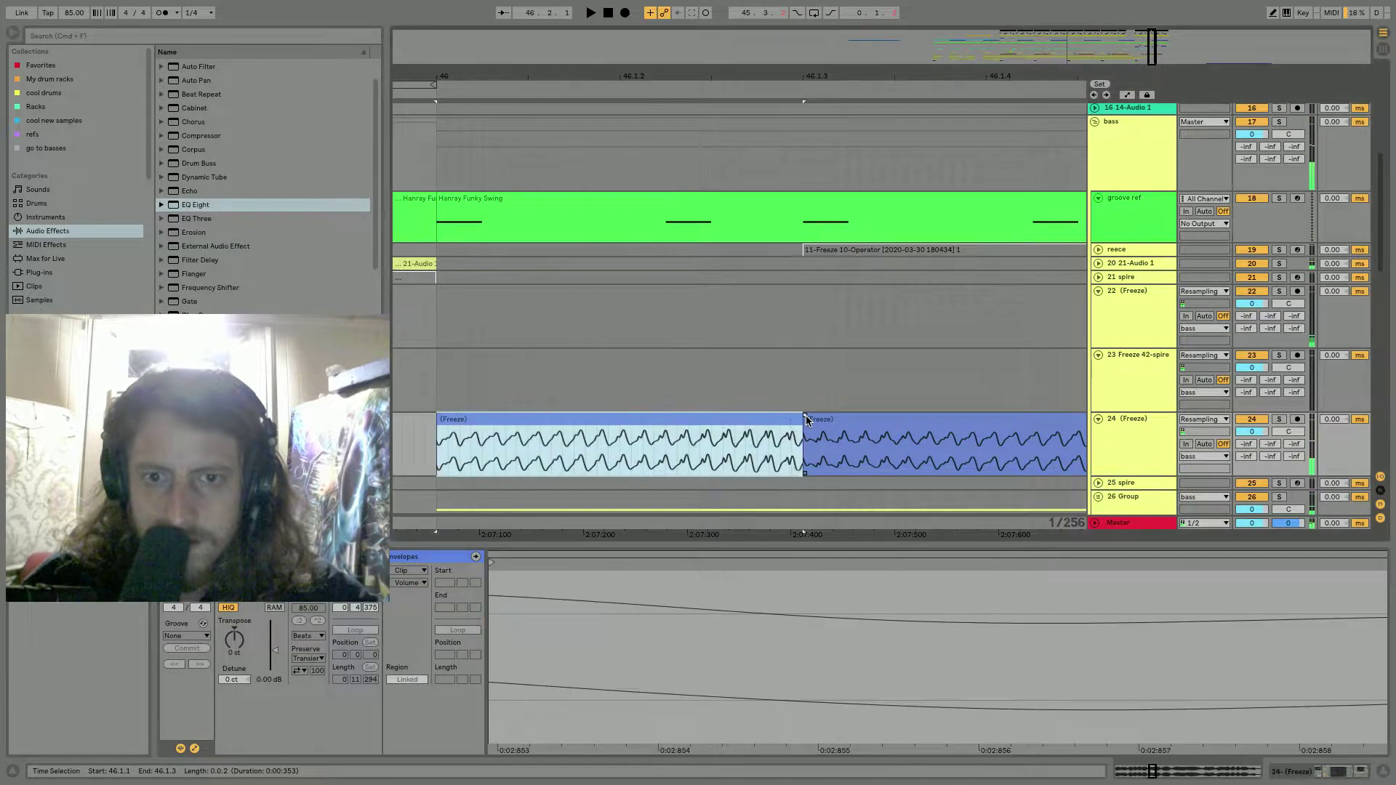
key("space")
key("space")
key("space")
left_click_drag(788, 416, 782, 416)
left_click(755, 419)
key("space")
key("space")
Move the first (Freeze) half's start marker to the very beginning of its sample and audition it repeatedly.
mouse_move(746, 555)
left_mouse_down()
mouse_move(747, 465)
mouse_move(667, 564)
mouse_move(496, 558)
left_mouse_up()
key("space")
key("space")
key("space")
key("space")
key("space")
key("space")
key("space")
key("space")
key("space")
key("space")
key("space")
key("space")
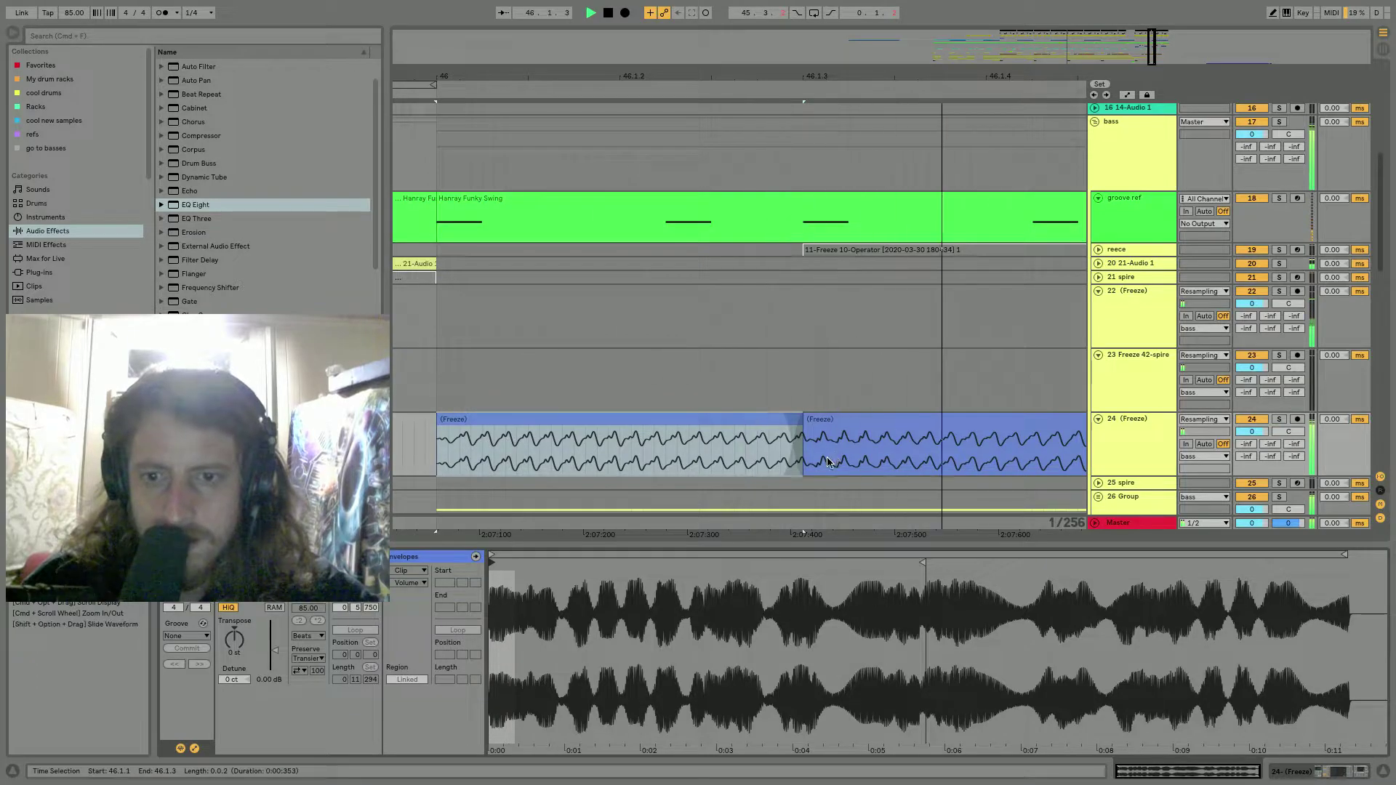
Shift the first (Freeze) half's start marker to about 10.5 seconds, near its sample's end, auditioning the result repeatedly.
left_click_drag(492, 564, 1281, 574)
key("space")
key("space")
key("space")
key("space")
key("space")
key("space")
key("space")
key("space")
key("space")
key("space")
key("space")
key("space")
key("space")
key("space")
key("space")
key("space")
key("space")
key("space")
key("space")
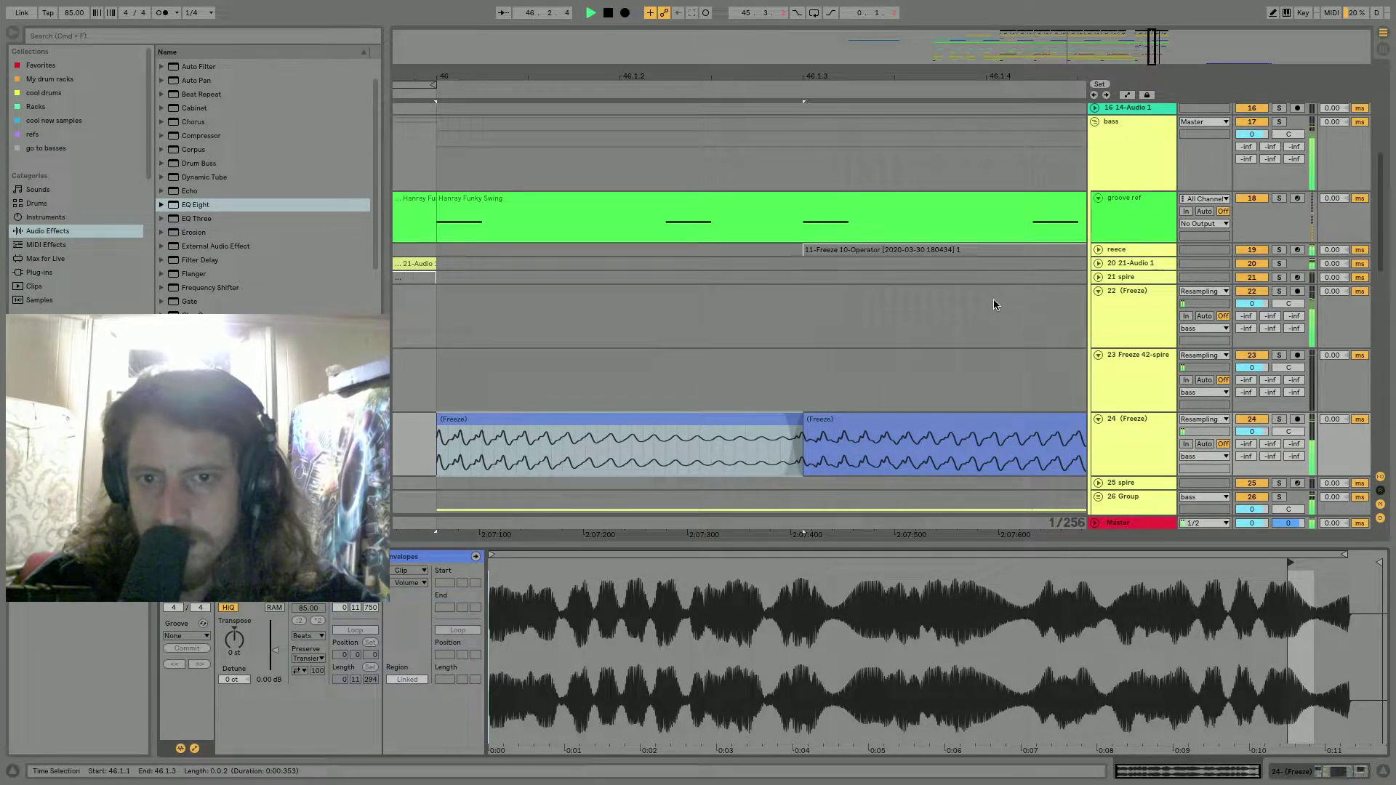
key("x")
key("space")
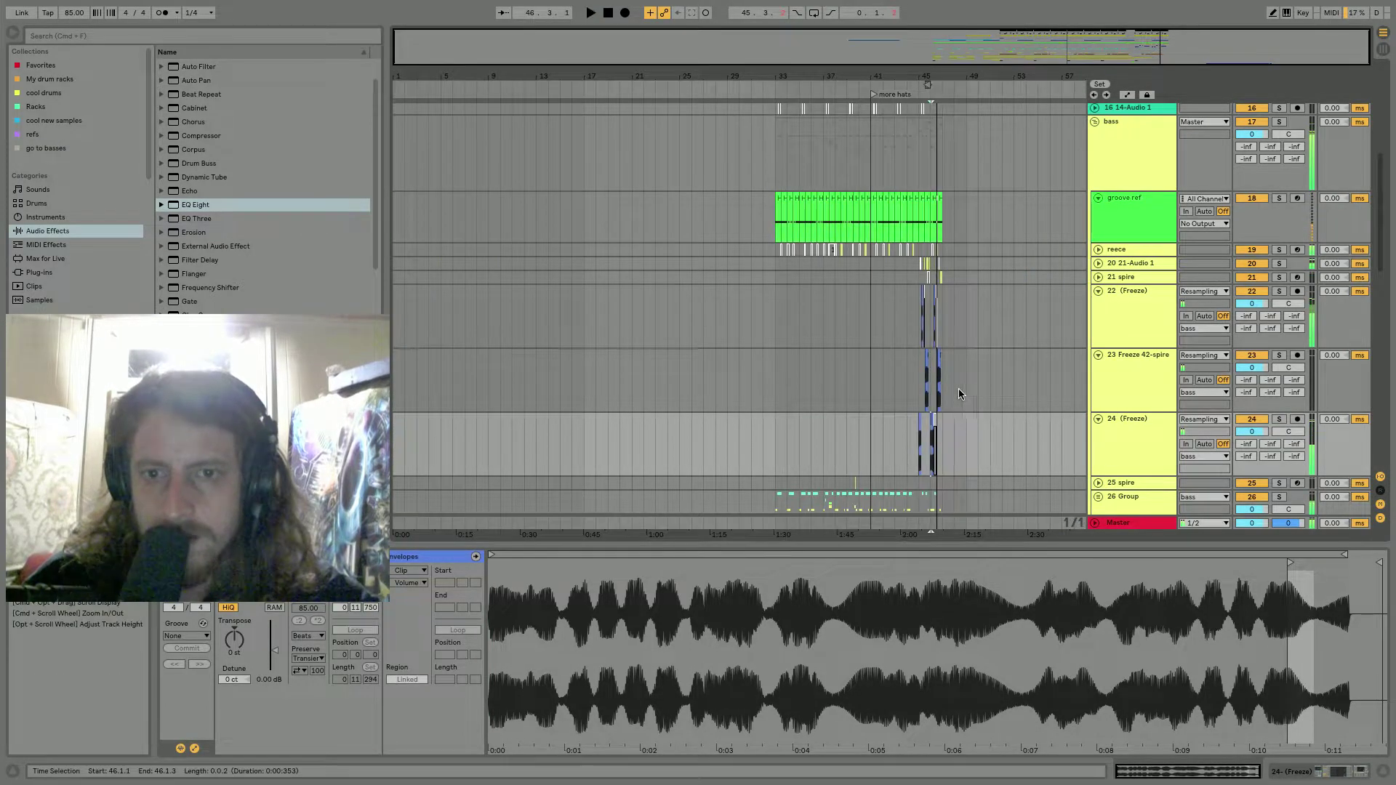
Loop bars 45 and 46, from 45.1.1 to 47.1.1, and play the duplicated bass fill.
left_click(911, 398)
left_click_drag(912, 394, 946, 383)
key("super+l")
key("space")
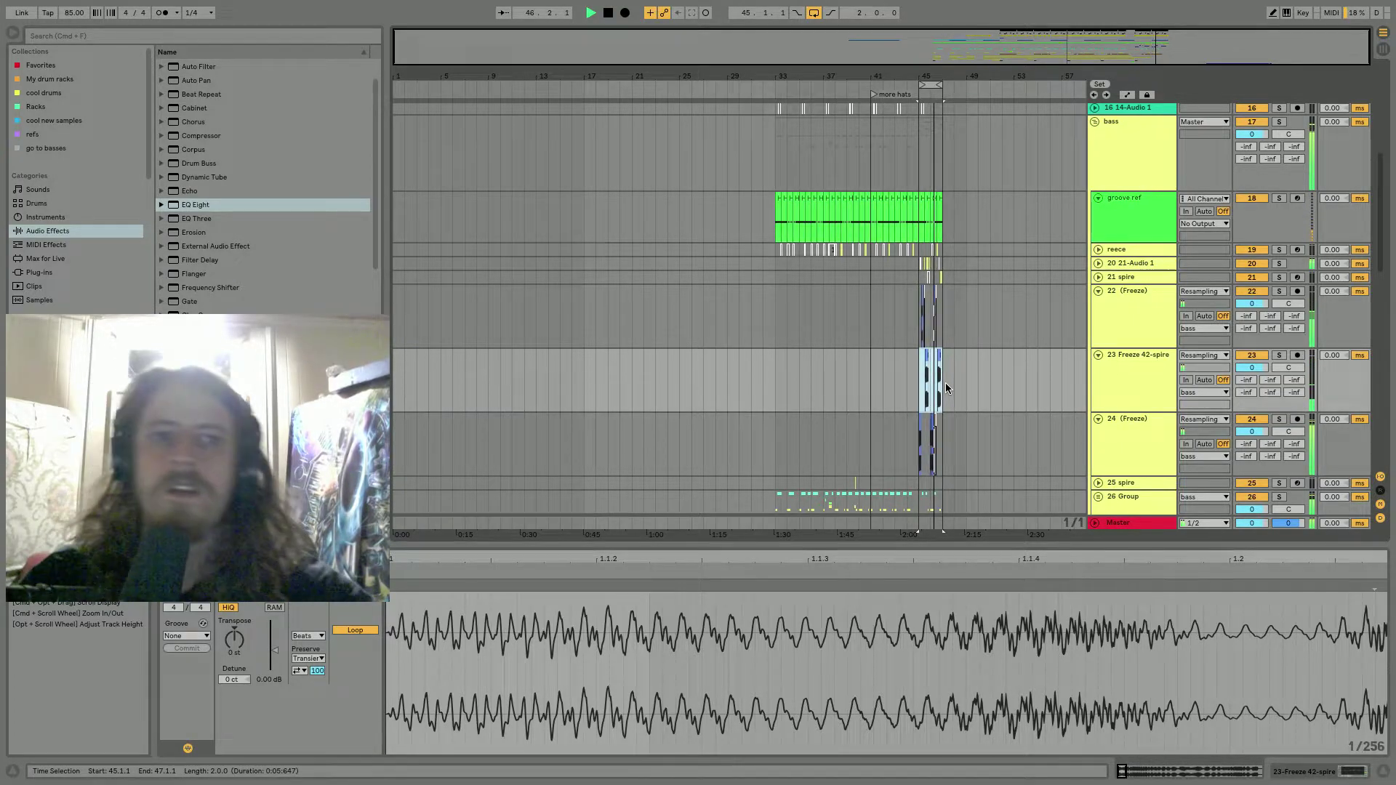
left_click_drag(939, 77, 939, 240)
left_click(716, 308)
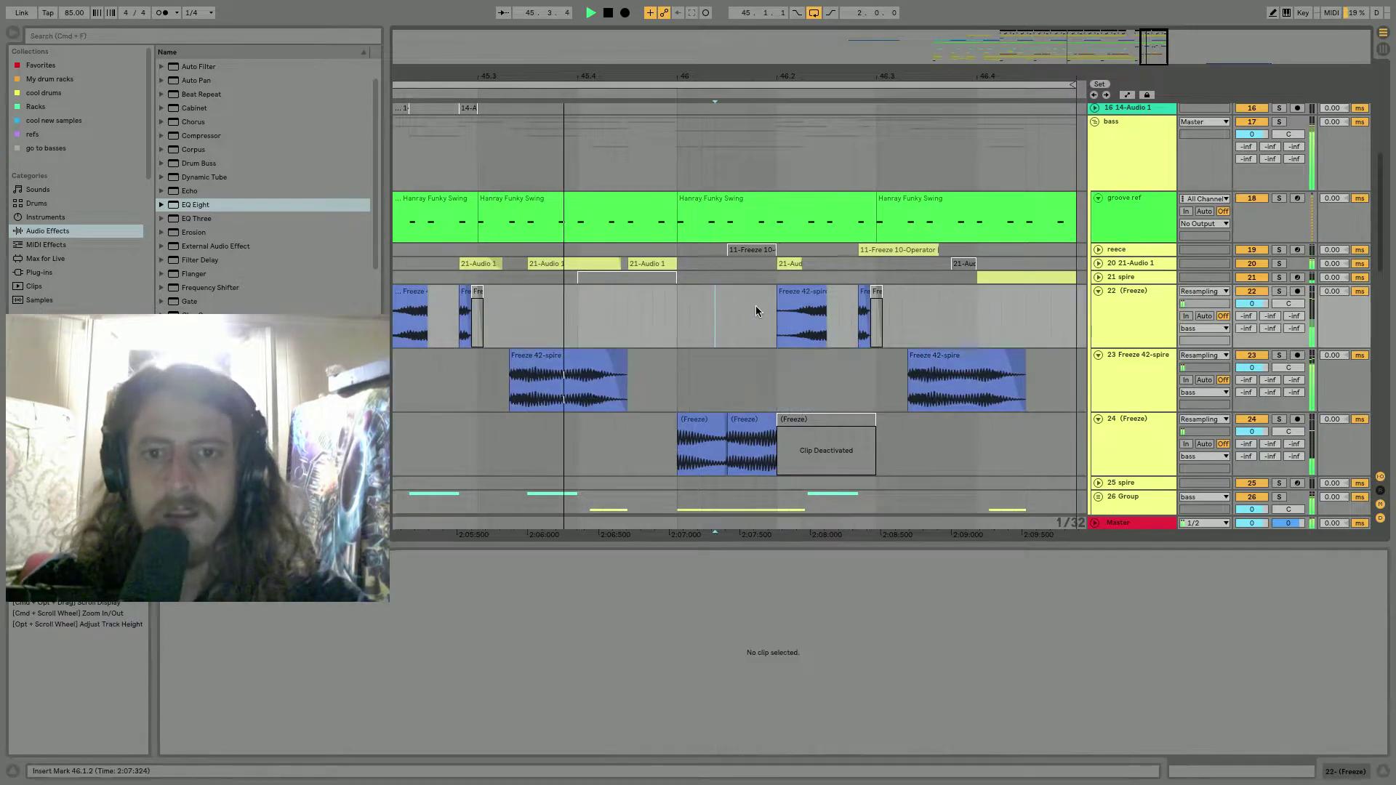
Inspect the Freeze 42-spire clip at 46.2.1 on track 22 and add a short duplicate chop directly after it at 46.2.3.
left_click(801, 307)
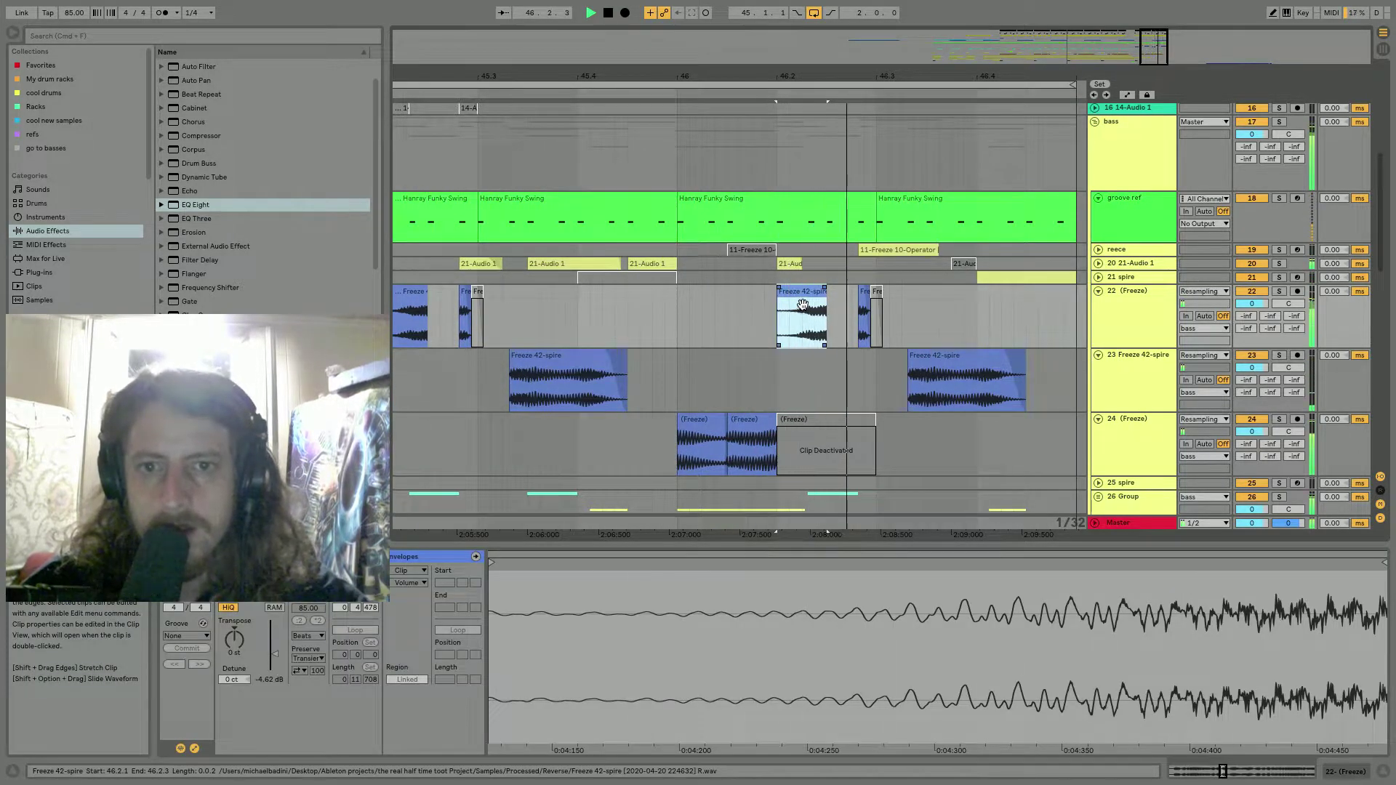
double_click(807, 297)
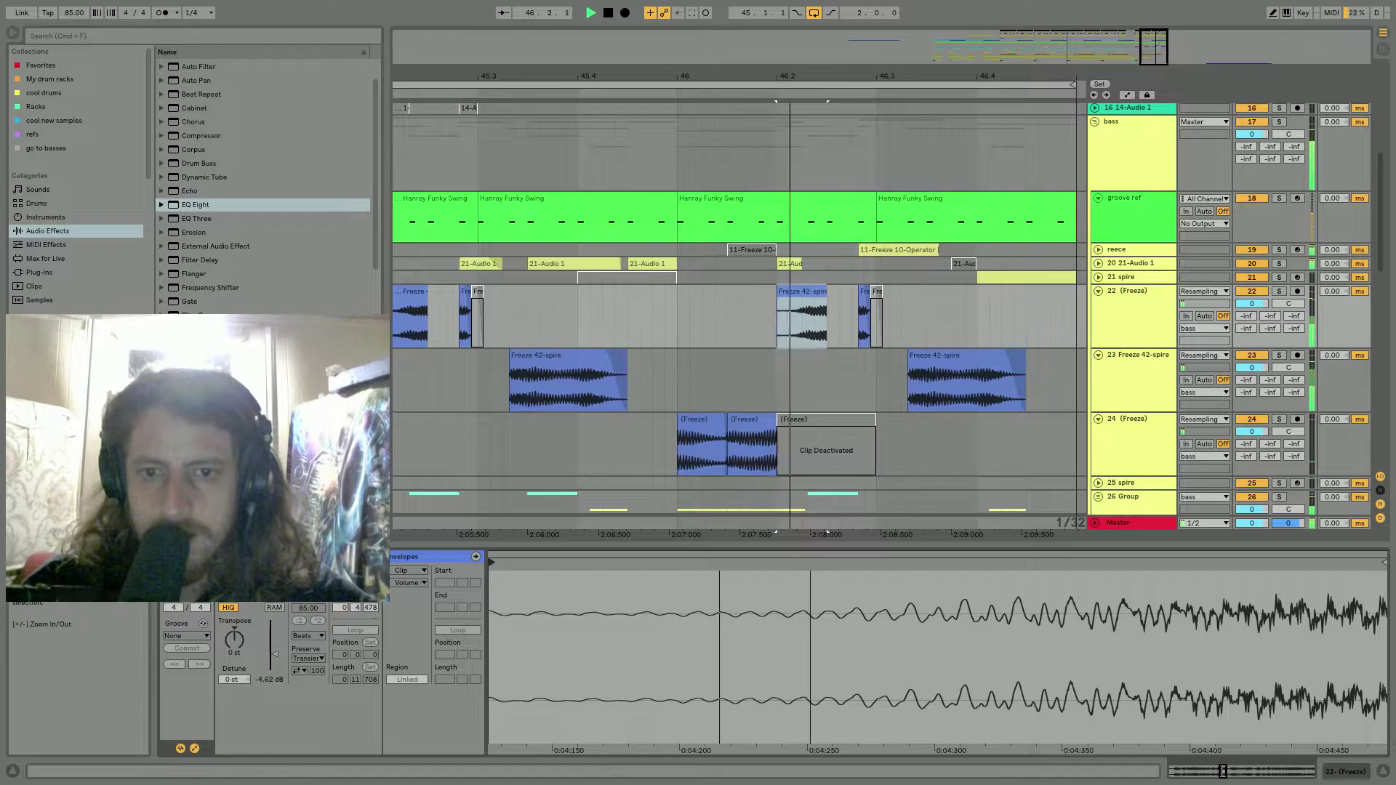
left_click_drag(810, 571, 810, 501)
left_click_drag(826, 330, 818, 330)
key("super+d")
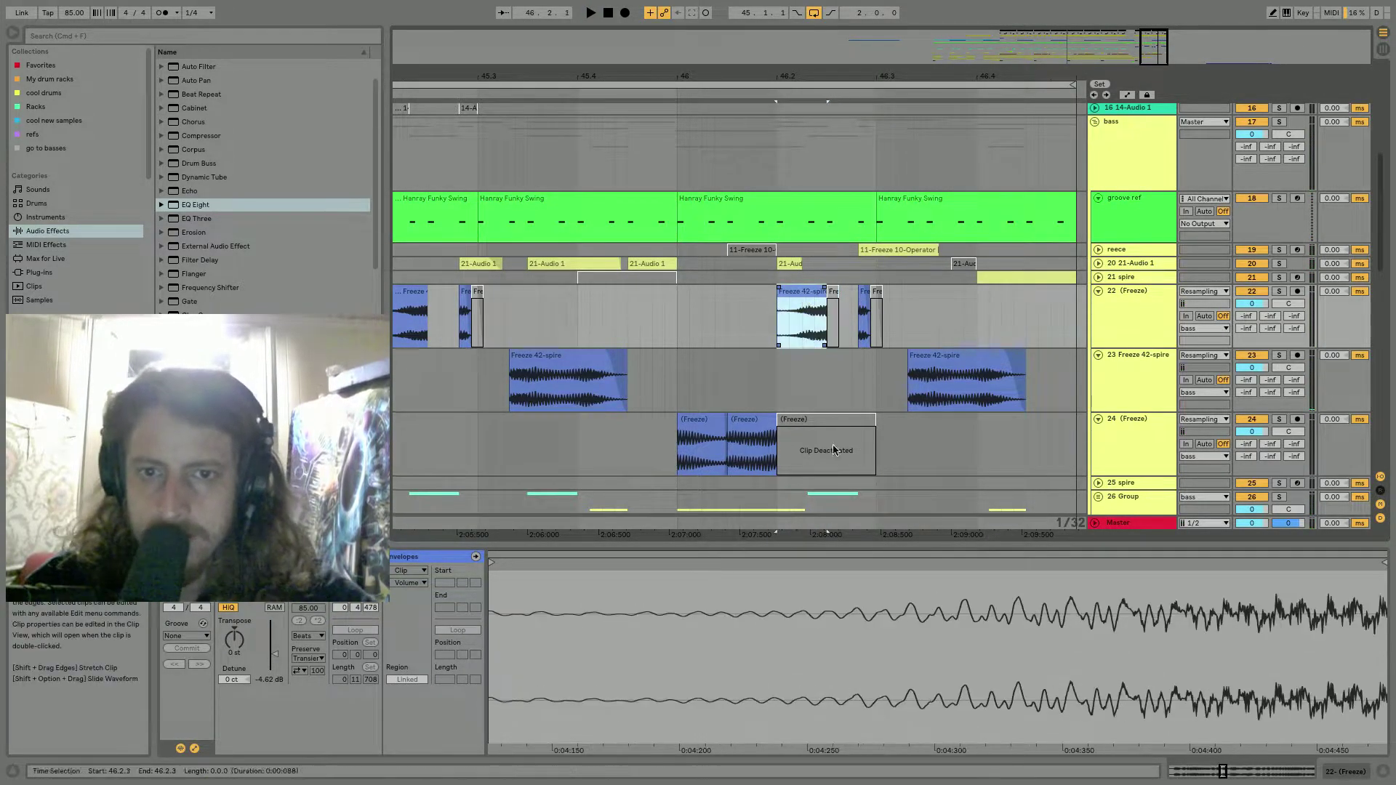
Move the start marker of track 22's Freeze 42-spire clip at 46.2.1 to about 4.7 seconds in its sample and audition it.
left_click(799, 291)
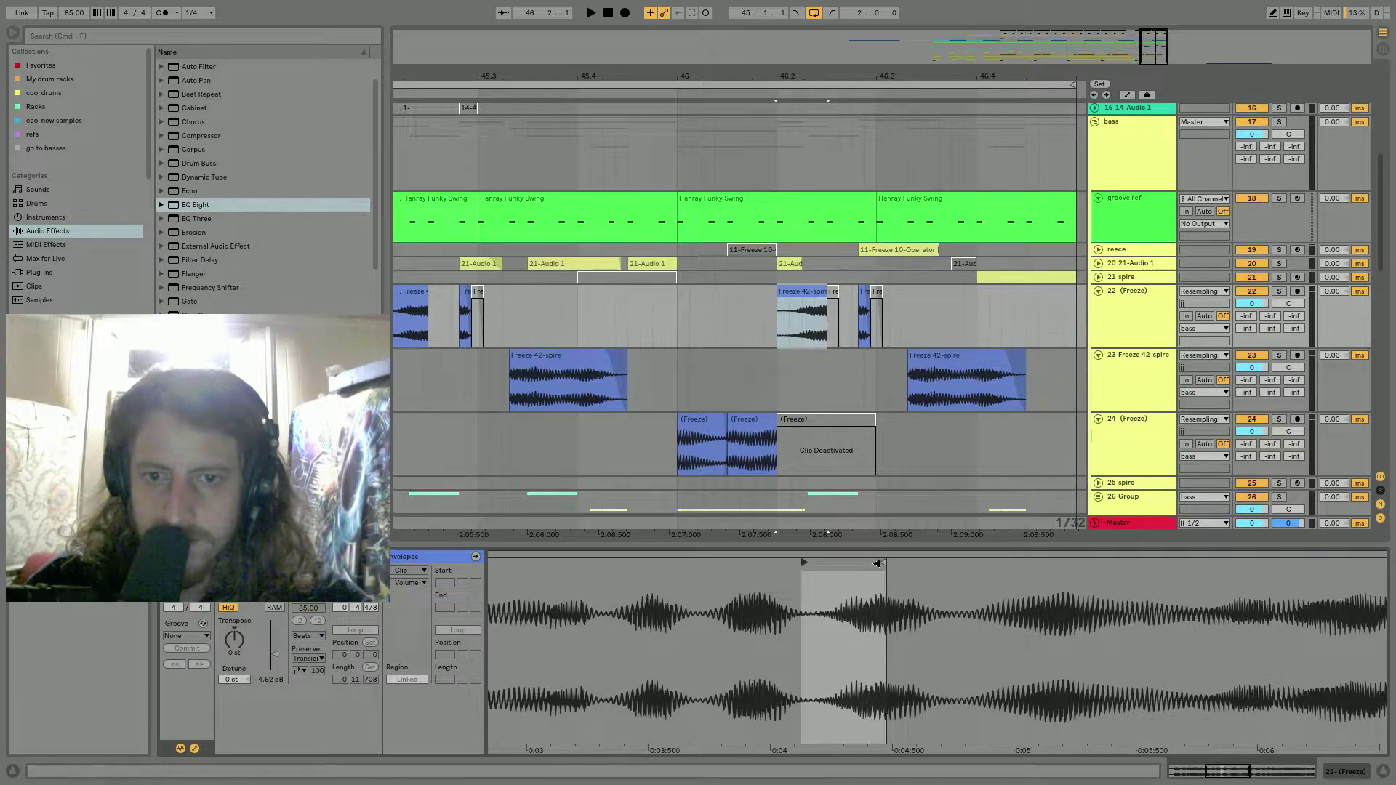
left_click_drag(804, 562, 955, 563)
key("space")
key("space")
key("space")
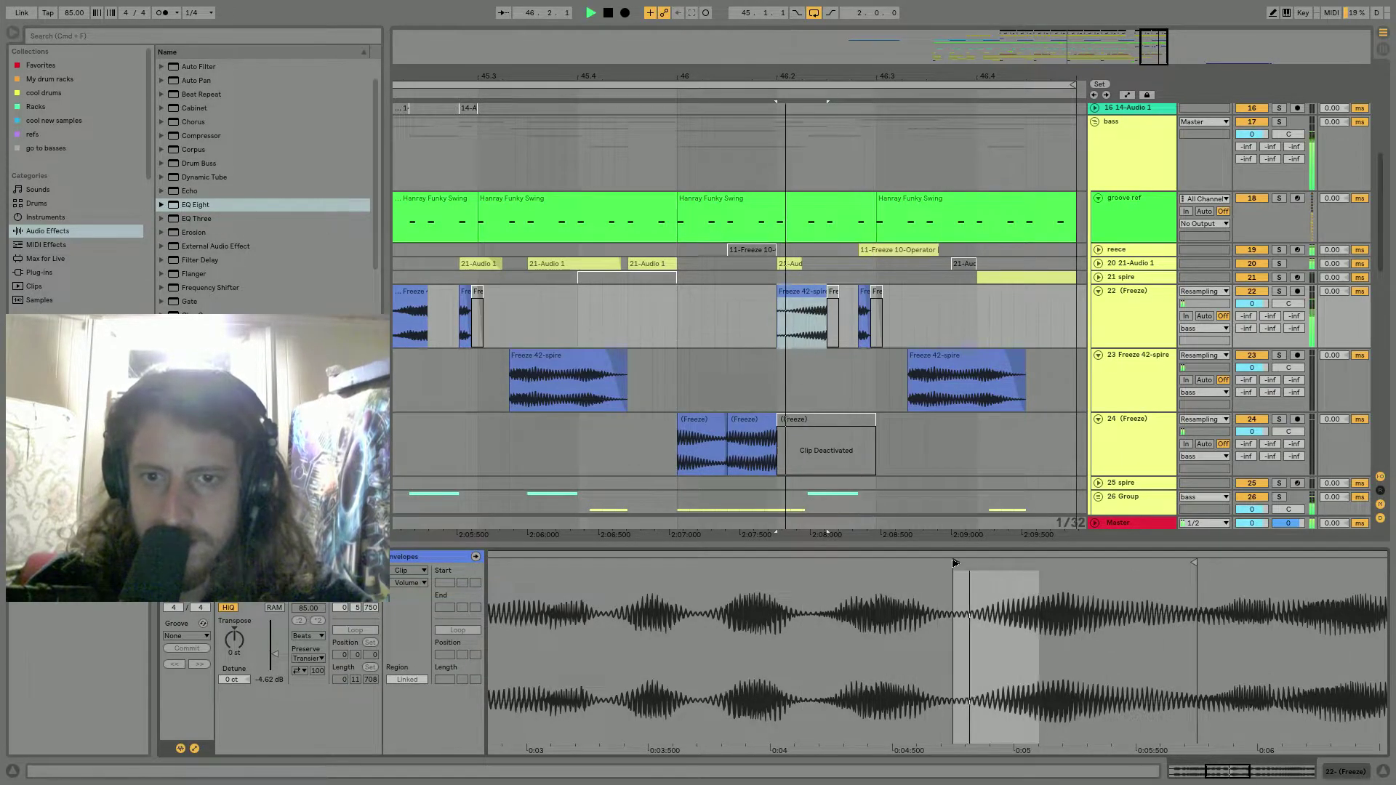
Extend track 23's Freeze 42-spire clip at 46.3.2 past bar 47 to 47.1.2 and audition it.
left_click(934, 359)
left_click_drag(945, 559, 945, 487)
key("space")
key("space")
left_click_drag(1024, 357, 1085, 359)
key("space")
scroll(1041, 399, "down", 3)
key("space")
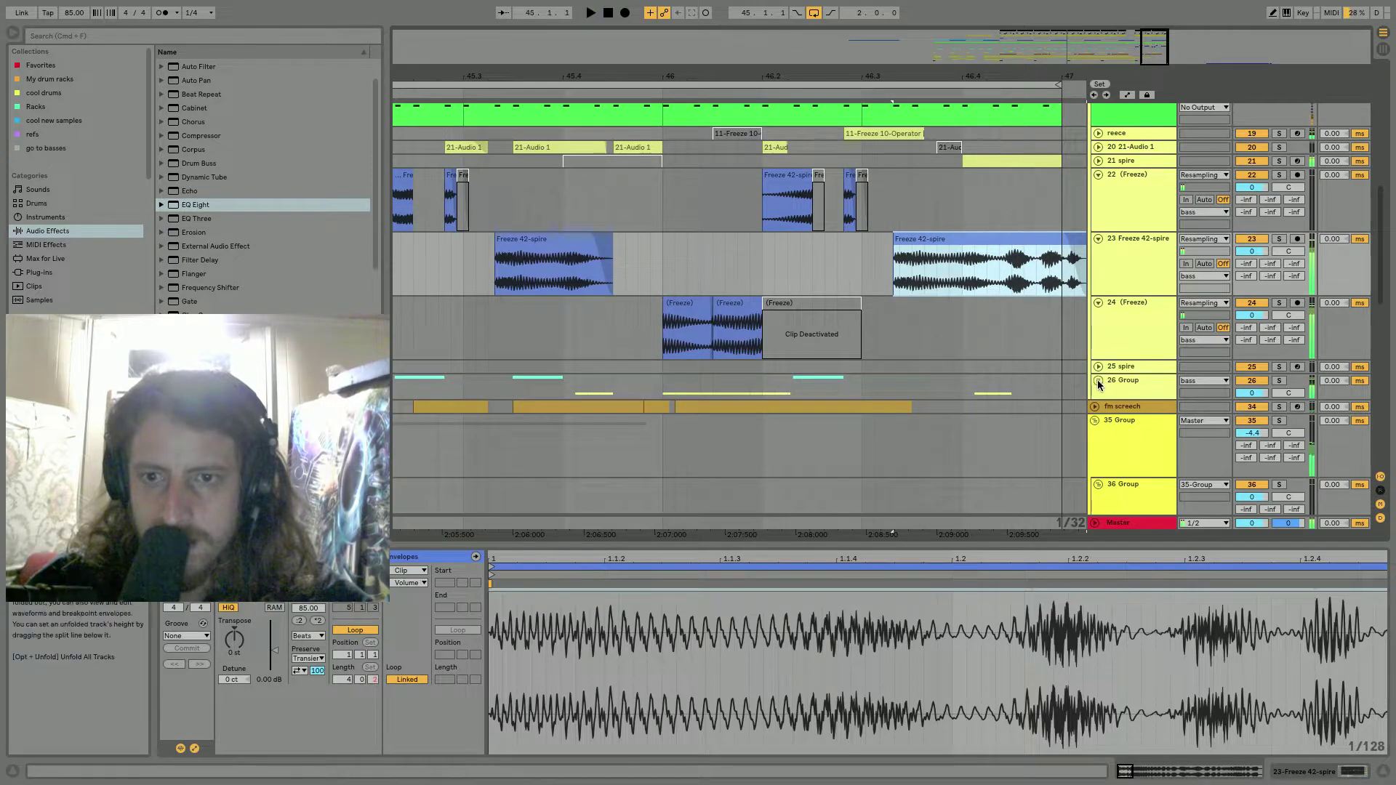
key("space")
Deactivate the 21 spire MIDI clip at 46.4.1 and audition the end of bar 46.
left_click(978, 161)
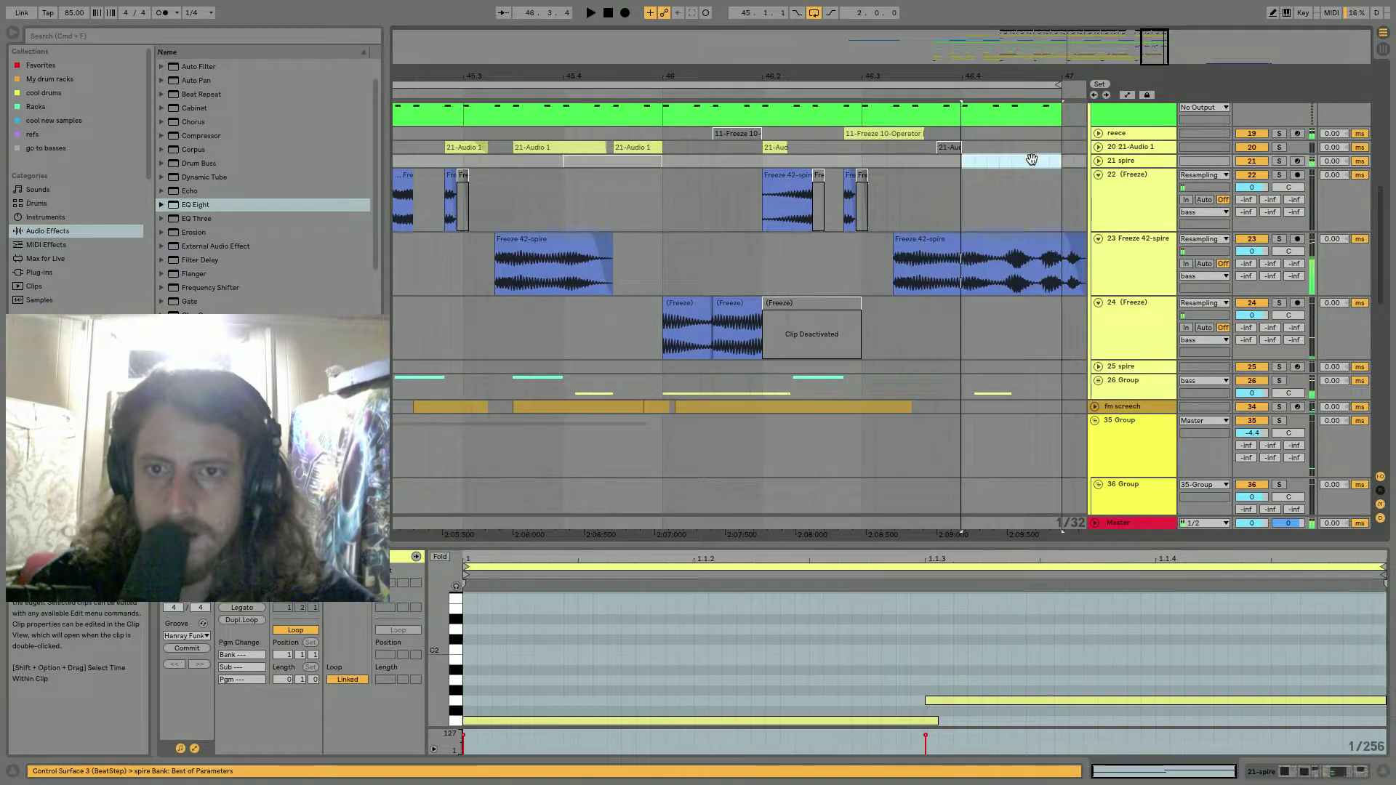
left_click(984, 294)
key("space")
scroll(1058, 234, "up", 2)
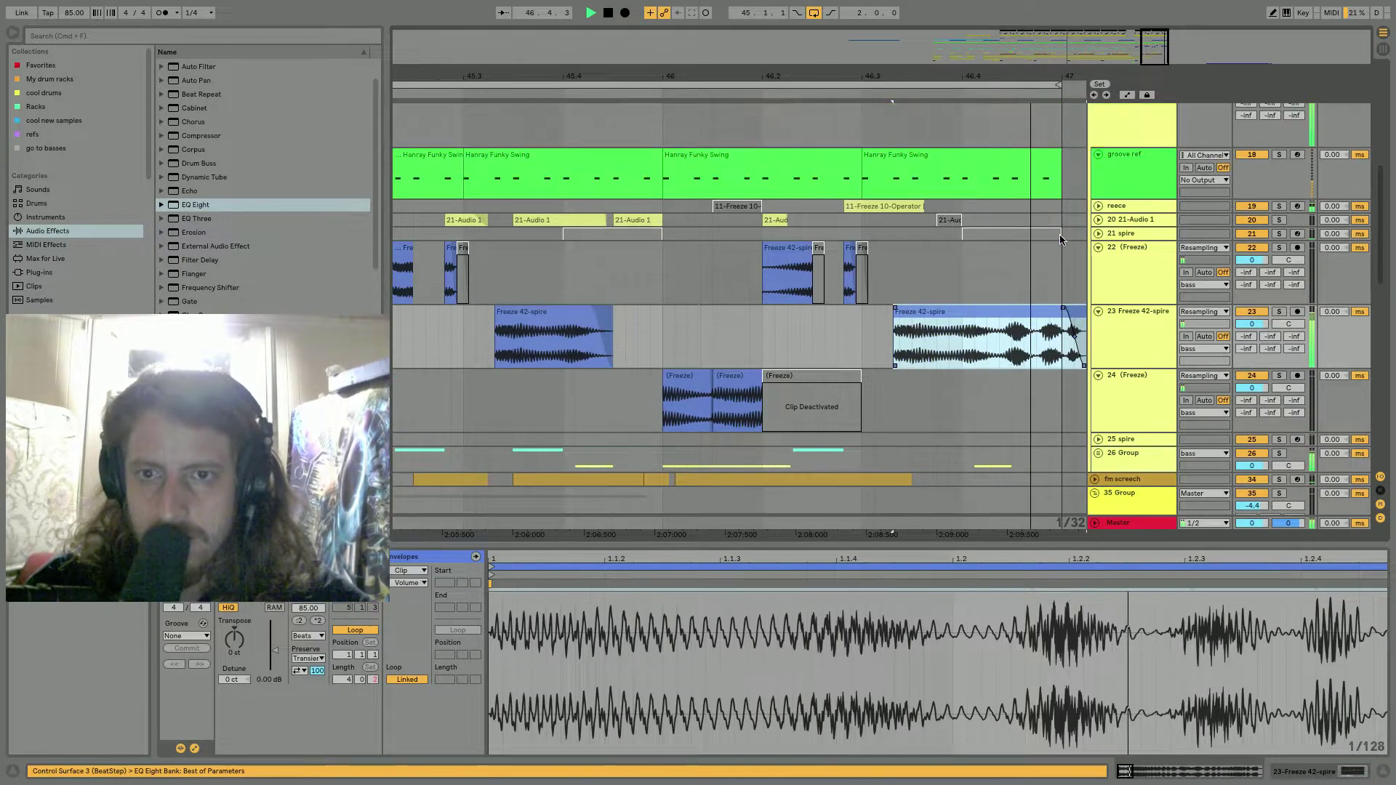
key("space")
key("space")
Split track 23's extended Freeze 42-spire clip at 46.4.2, in the dip before its growl, and audition the second piece.
left_click_drag(1045, 75, 1045, 146)
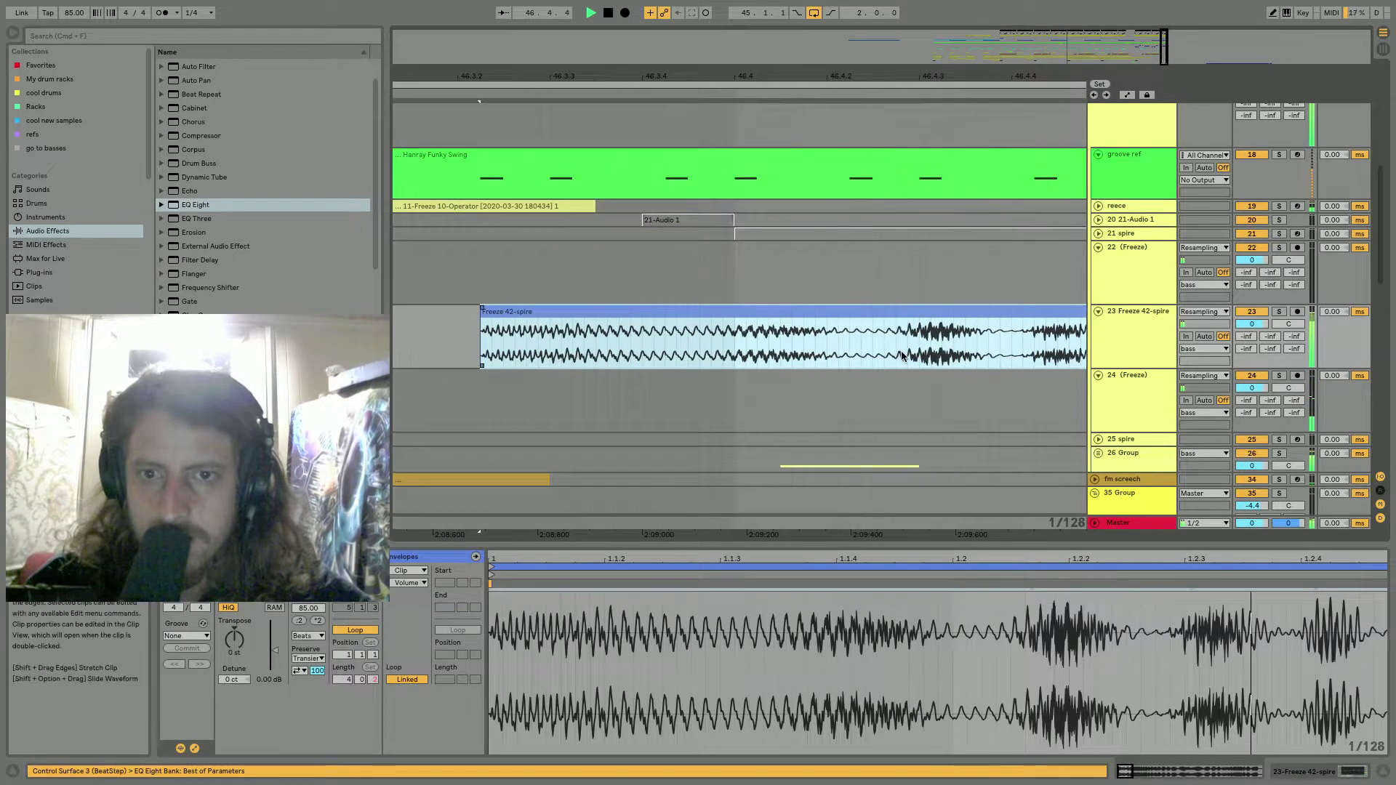
key("space")
key("space")
left_click_drag(918, 354, 874, 314)
key("Delete")
left_click(885, 311)
key("space")
key("space")
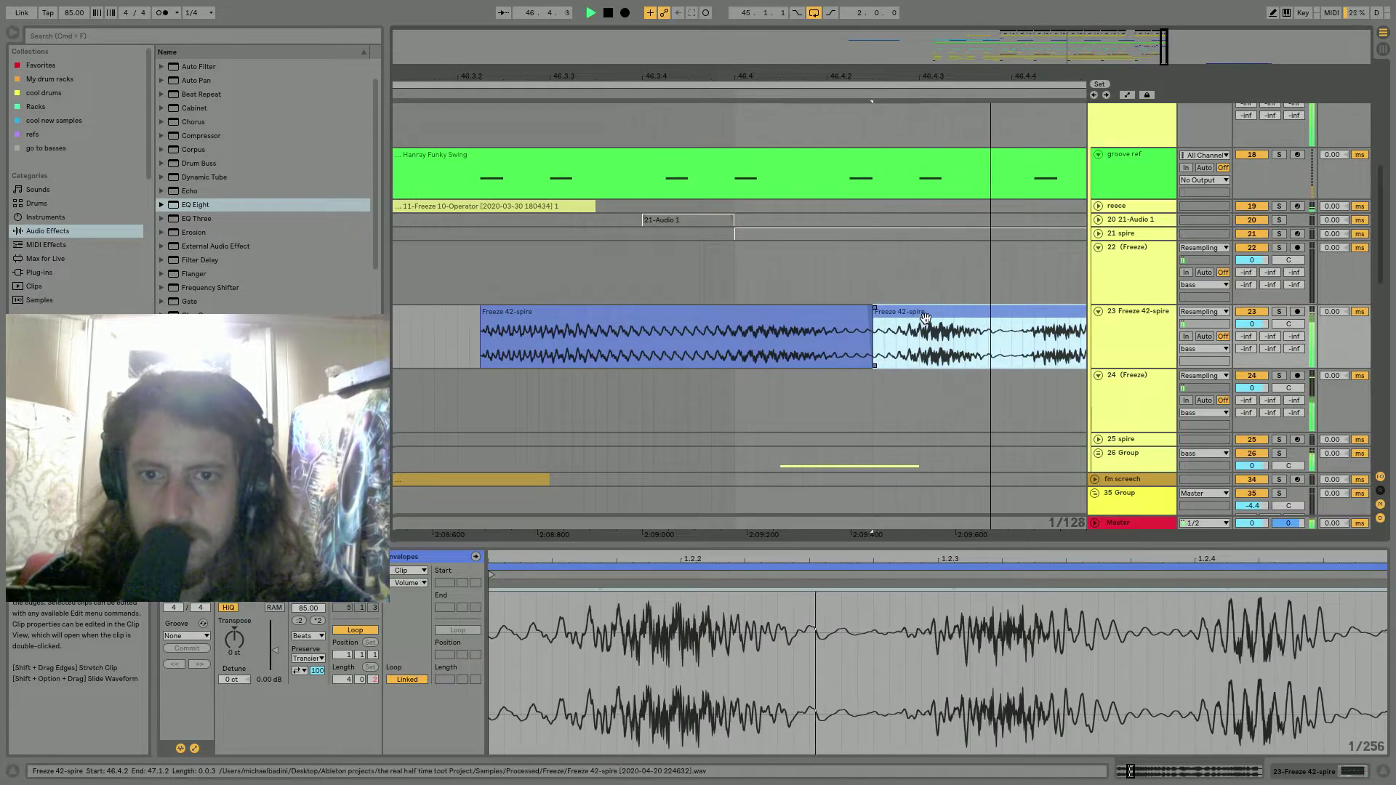
Lower the gain of the second Freeze 42-spire piece to -2.31 dB and play back the whole fill.
key("space")
key("space")
left_click_drag(277, 652, 277, 658)
left_click_drag(274, 653, 274, 651)
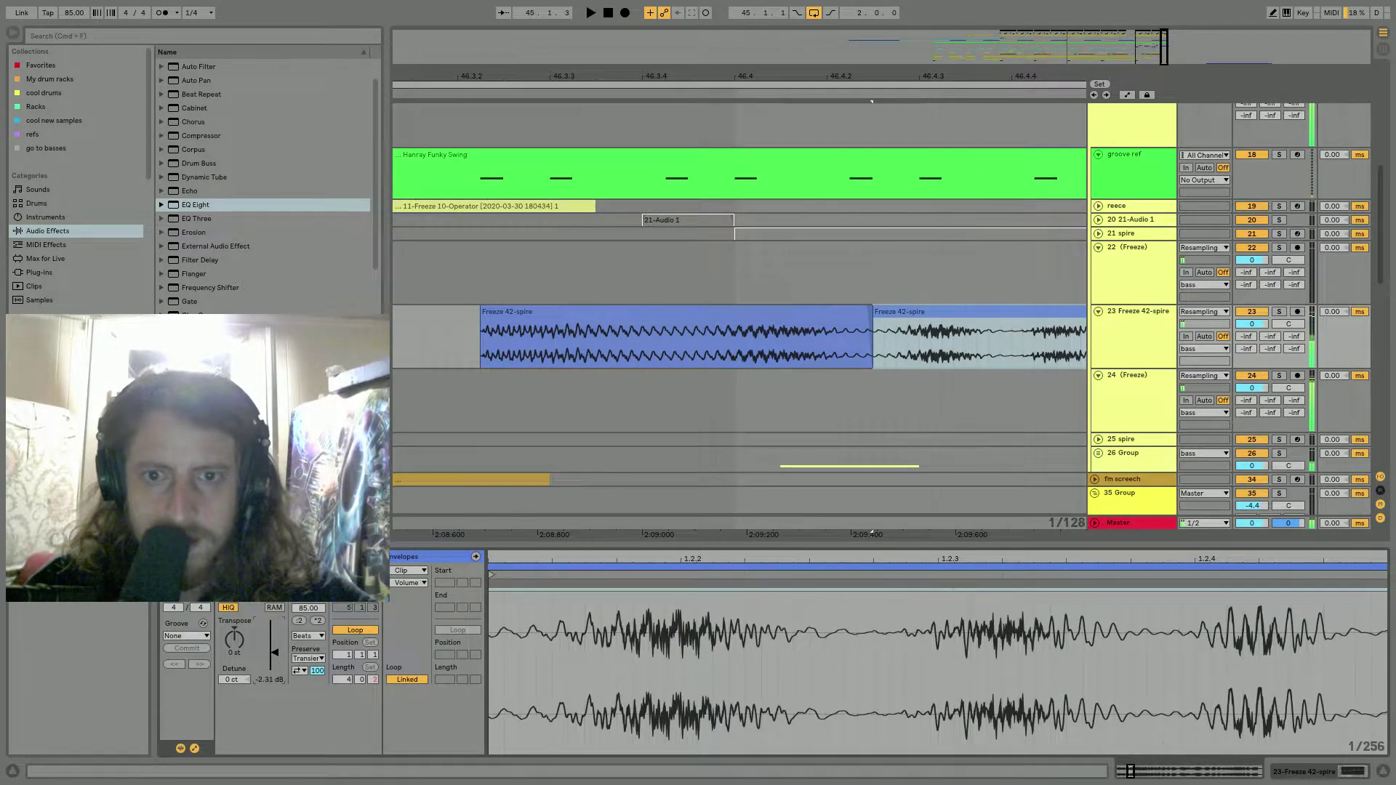
left_click_drag(946, 73, 940, 69)
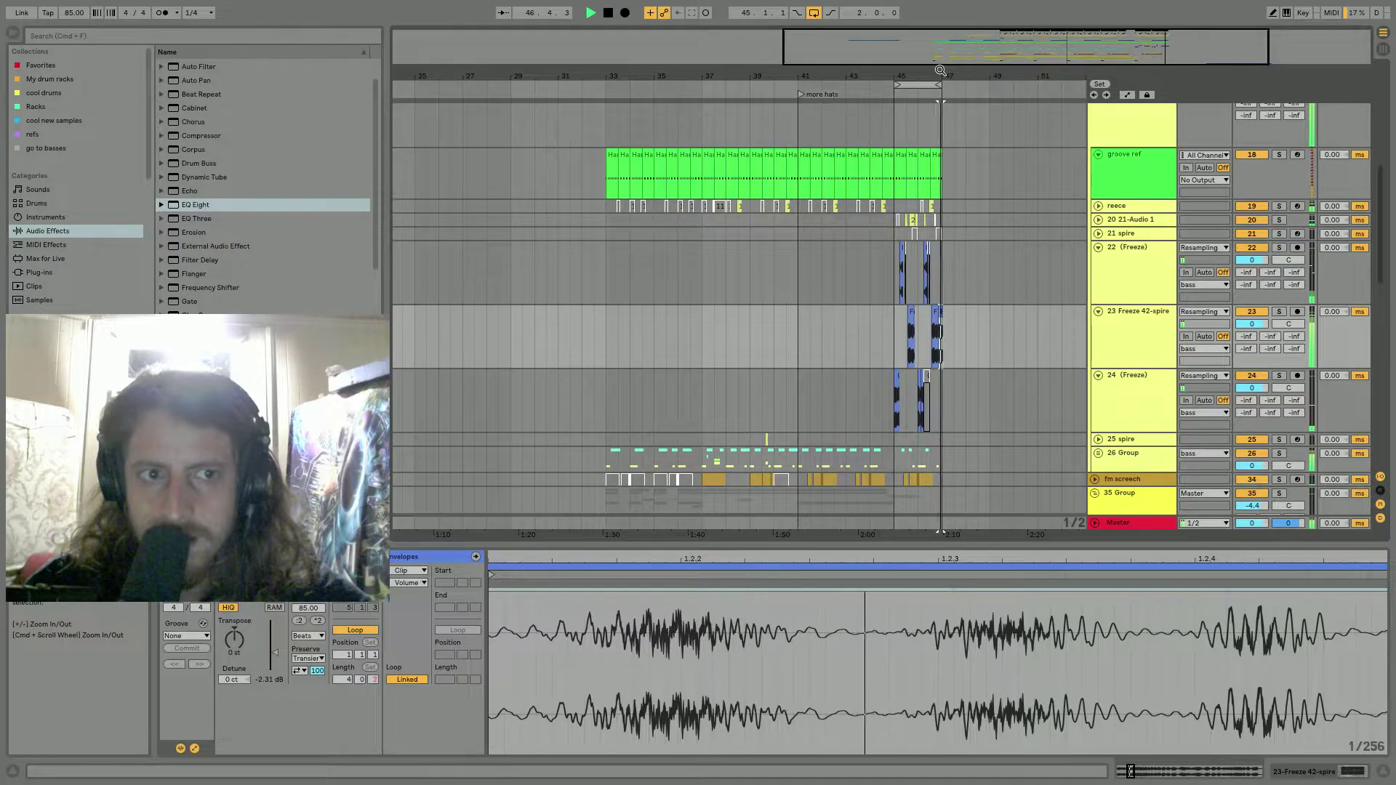
key("z")
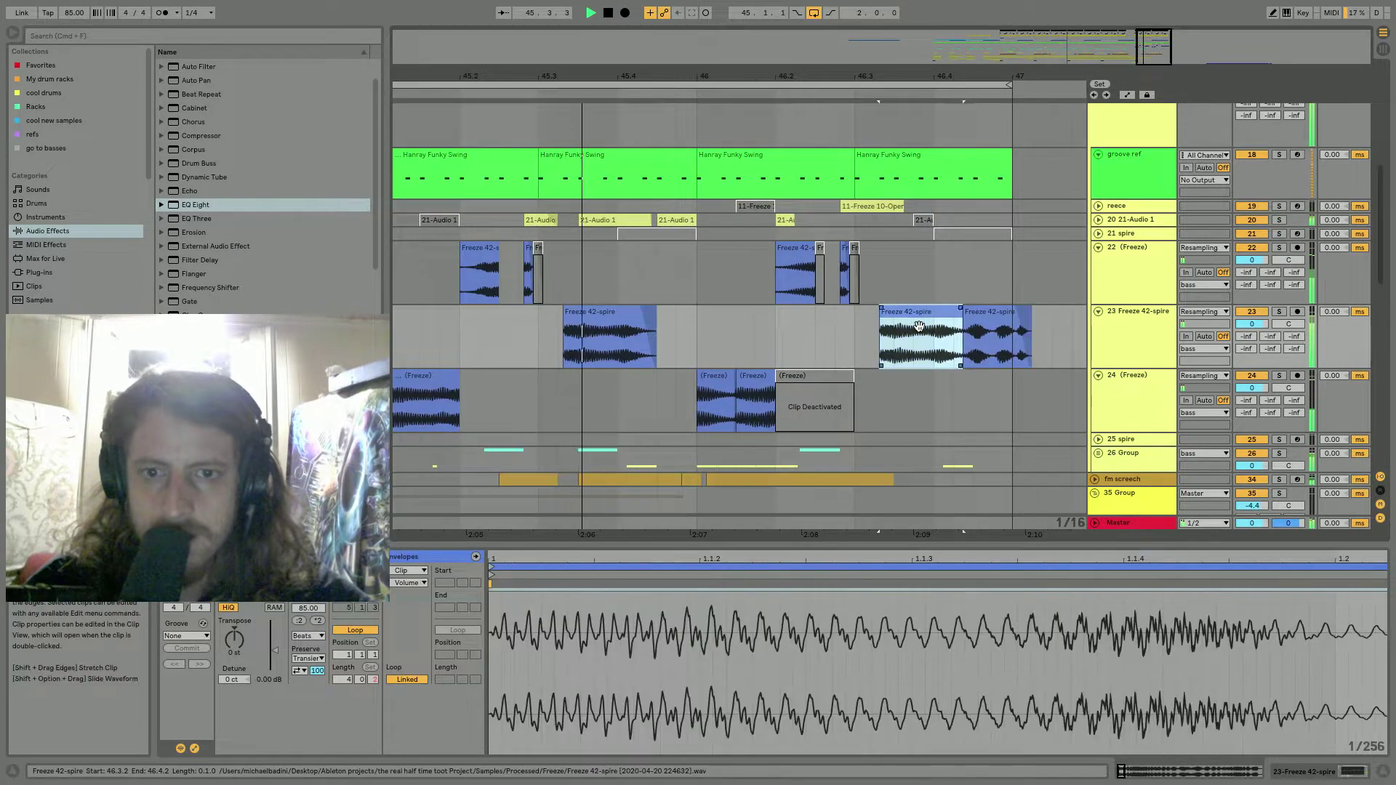
Move the second (Freeze) half at 46.1.3 onto a new audio track below track 24 and give it a short fade-in.
left_click(725, 377)
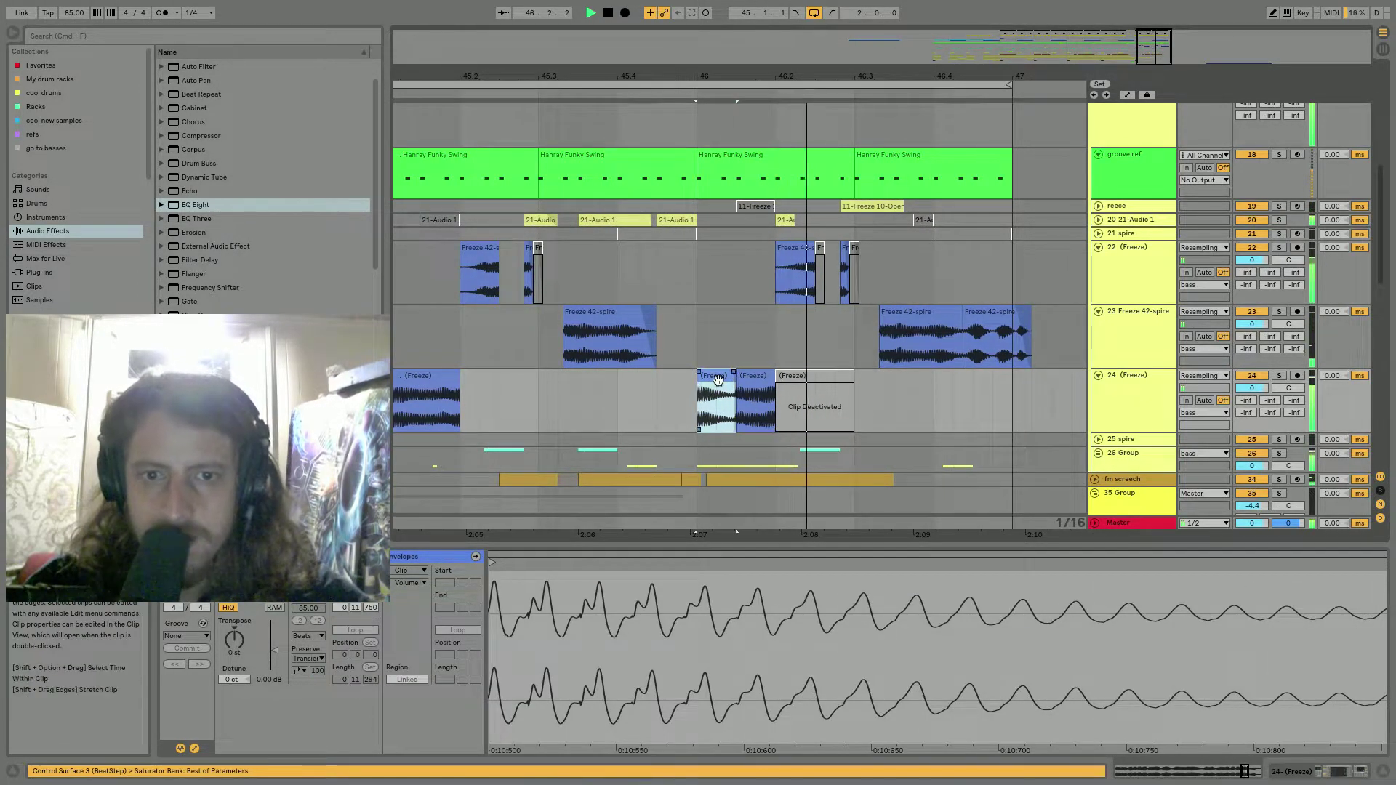
left_click(742, 389)
key("space")
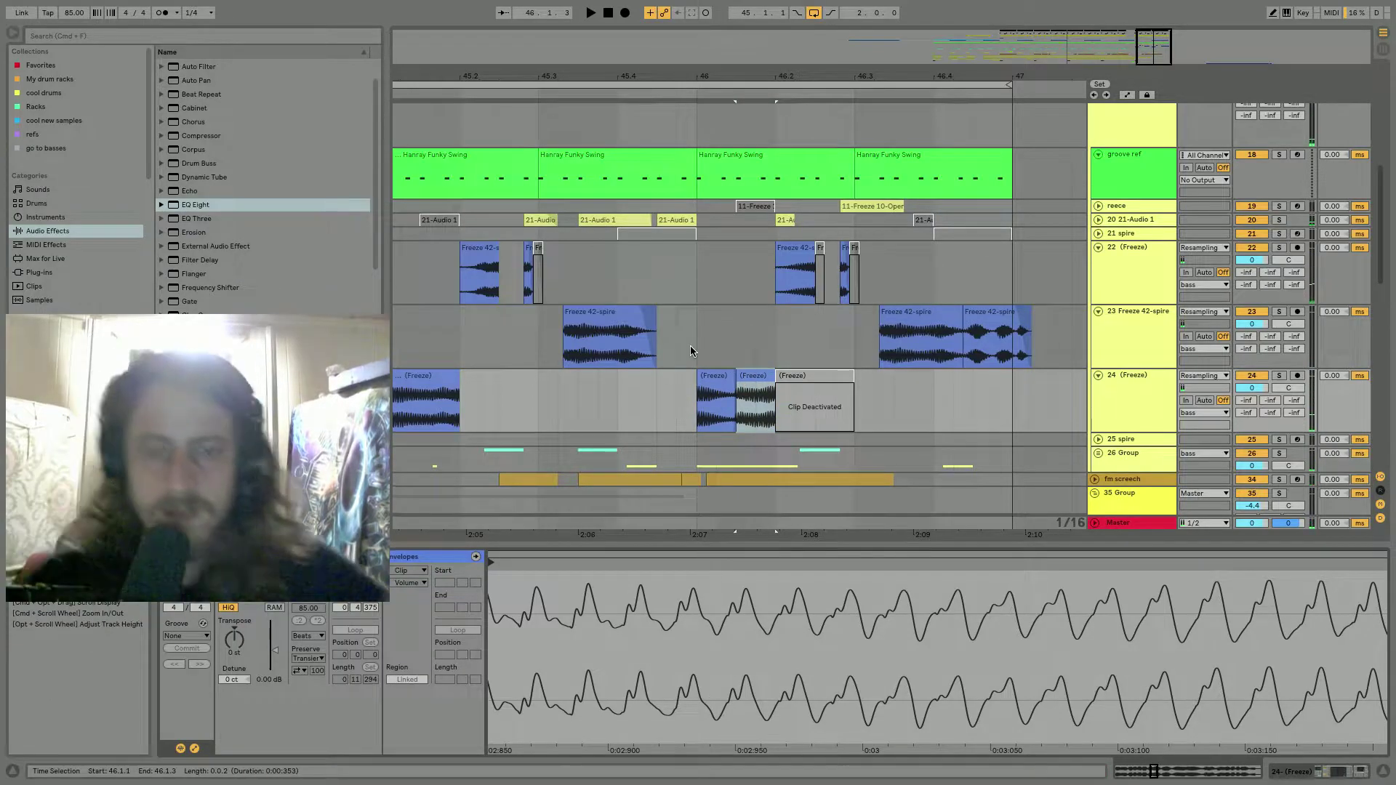
right_click(1144, 397)
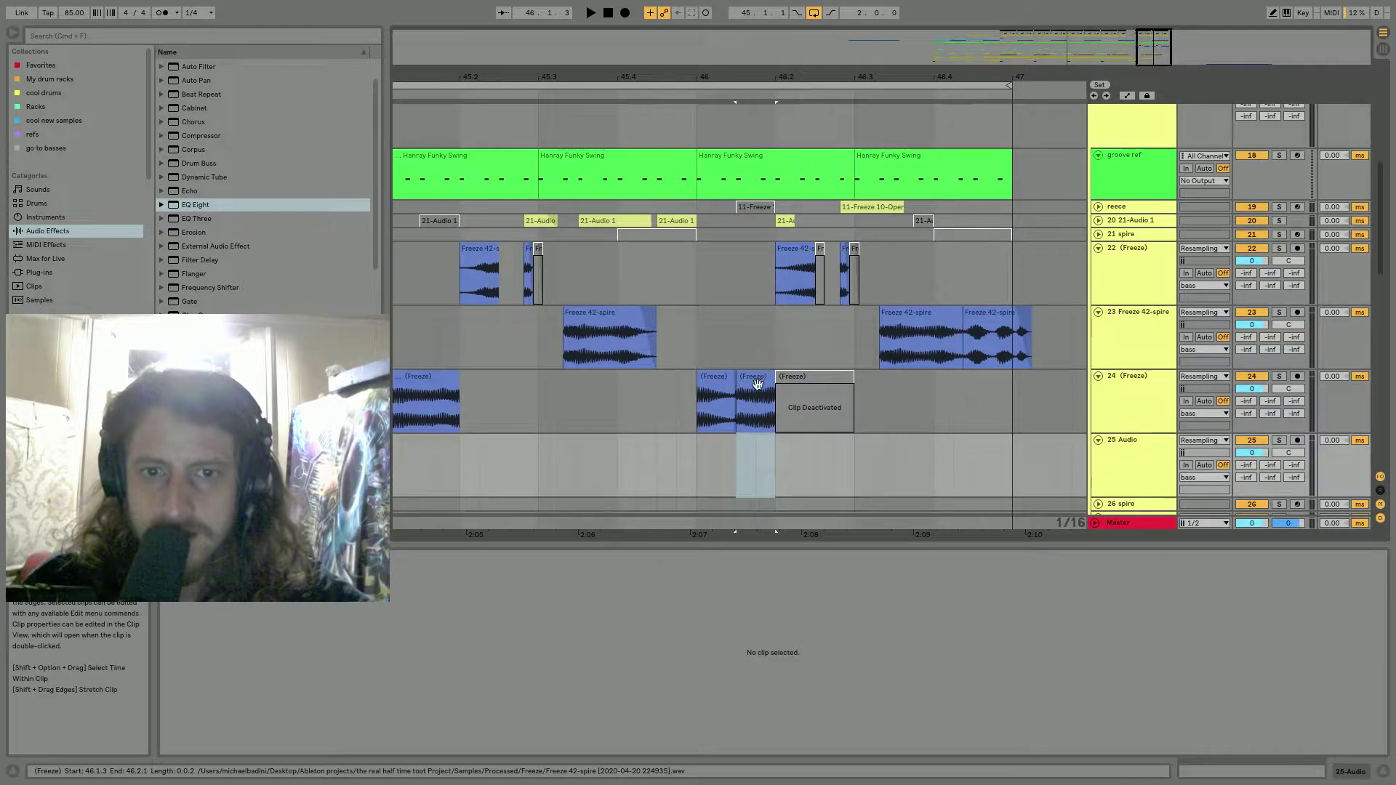
left_click_drag(756, 378, 758, 452)
left_click(727, 377)
key("space")
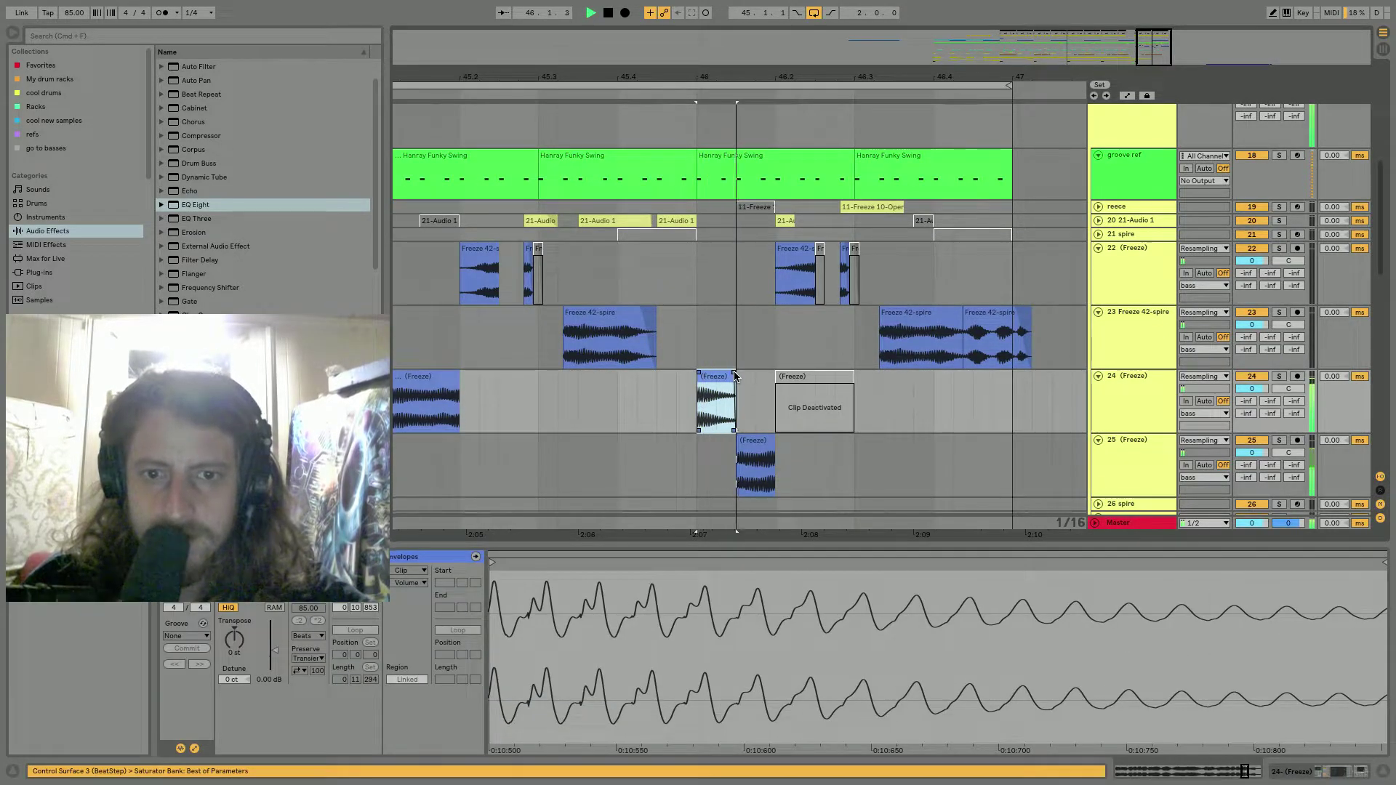
left_click(743, 442)
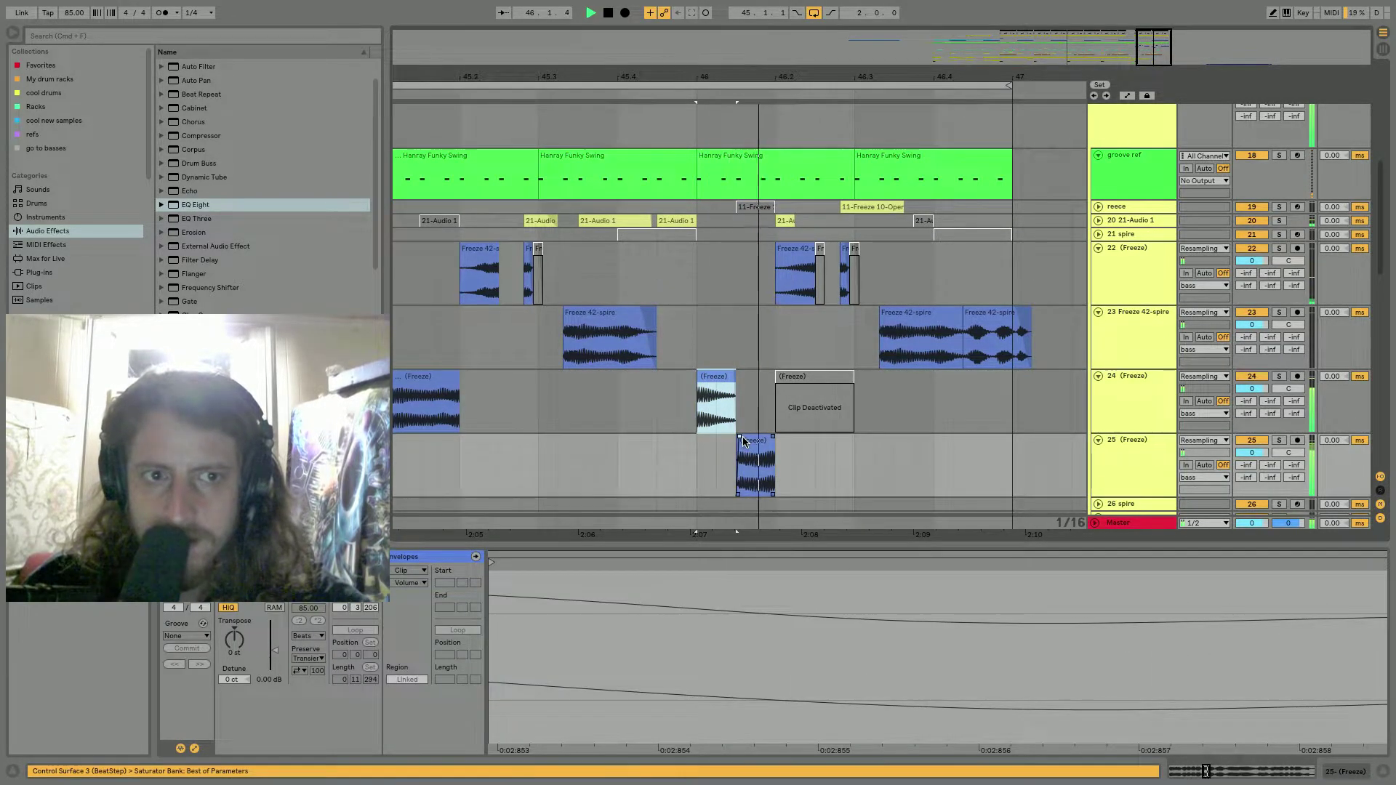
left_click_drag(740, 437, 749, 437)
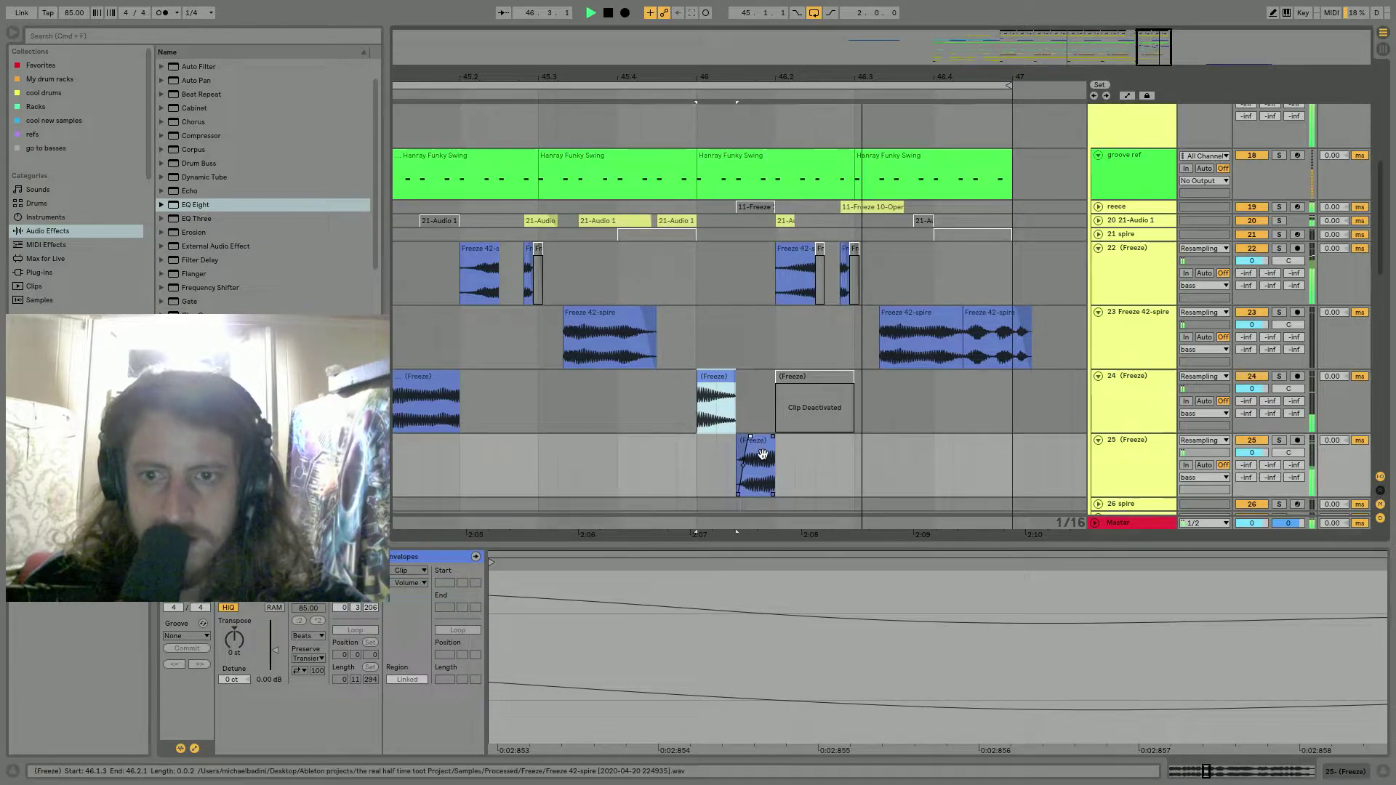
Copy track 24's Overdrive, OTT and Saturator to track 25 and raise the copied Saturator's drive to 8.57 dB.
left_click(1114, 388)
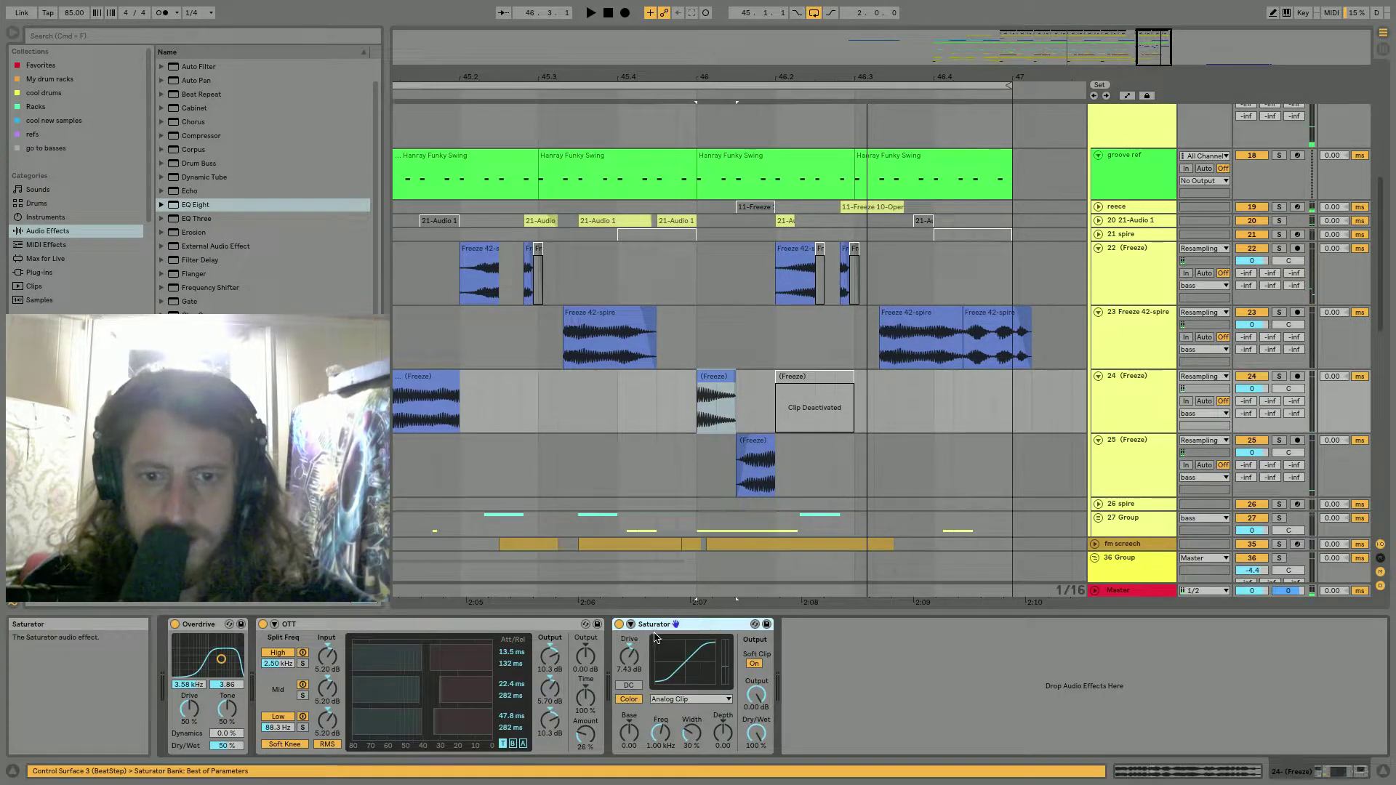
left_click(222, 626)
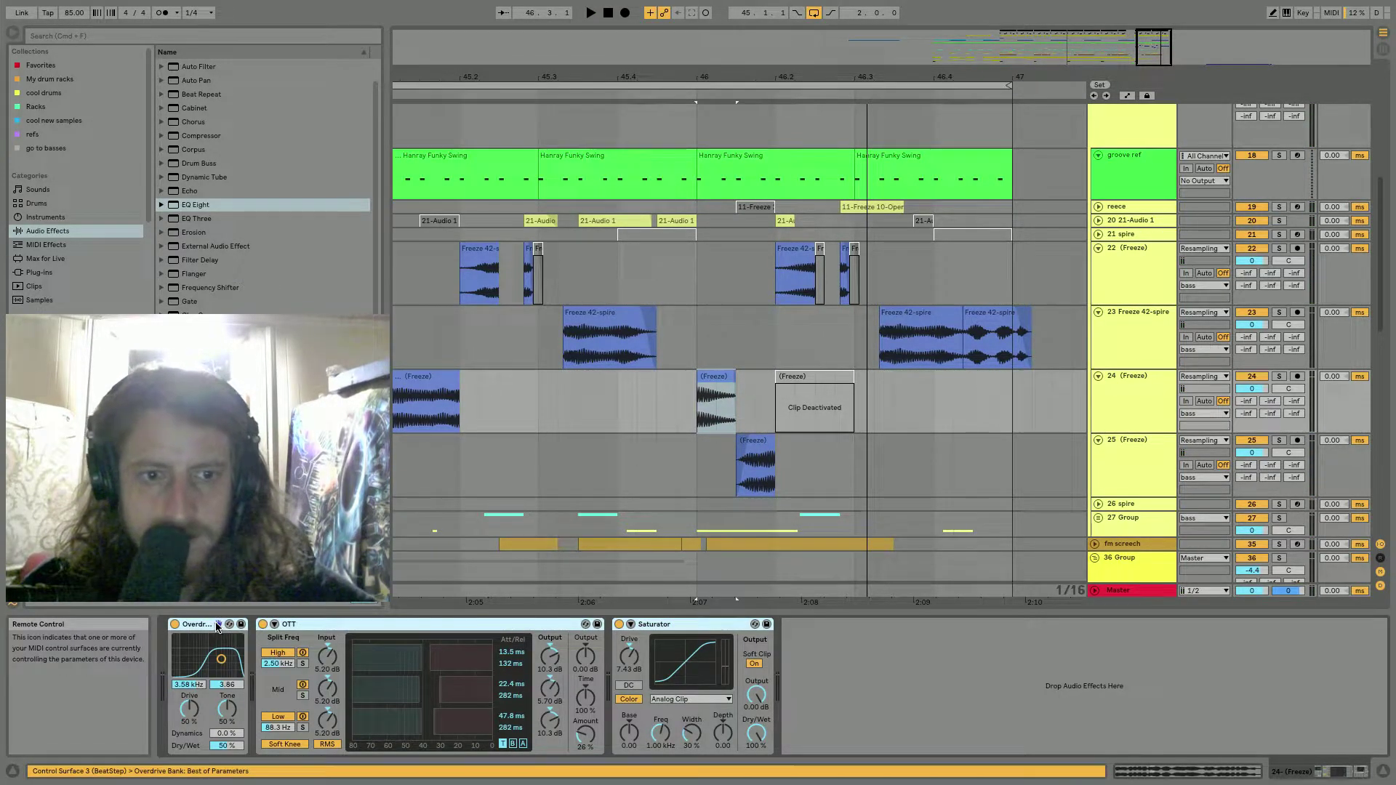
left_click(759, 455)
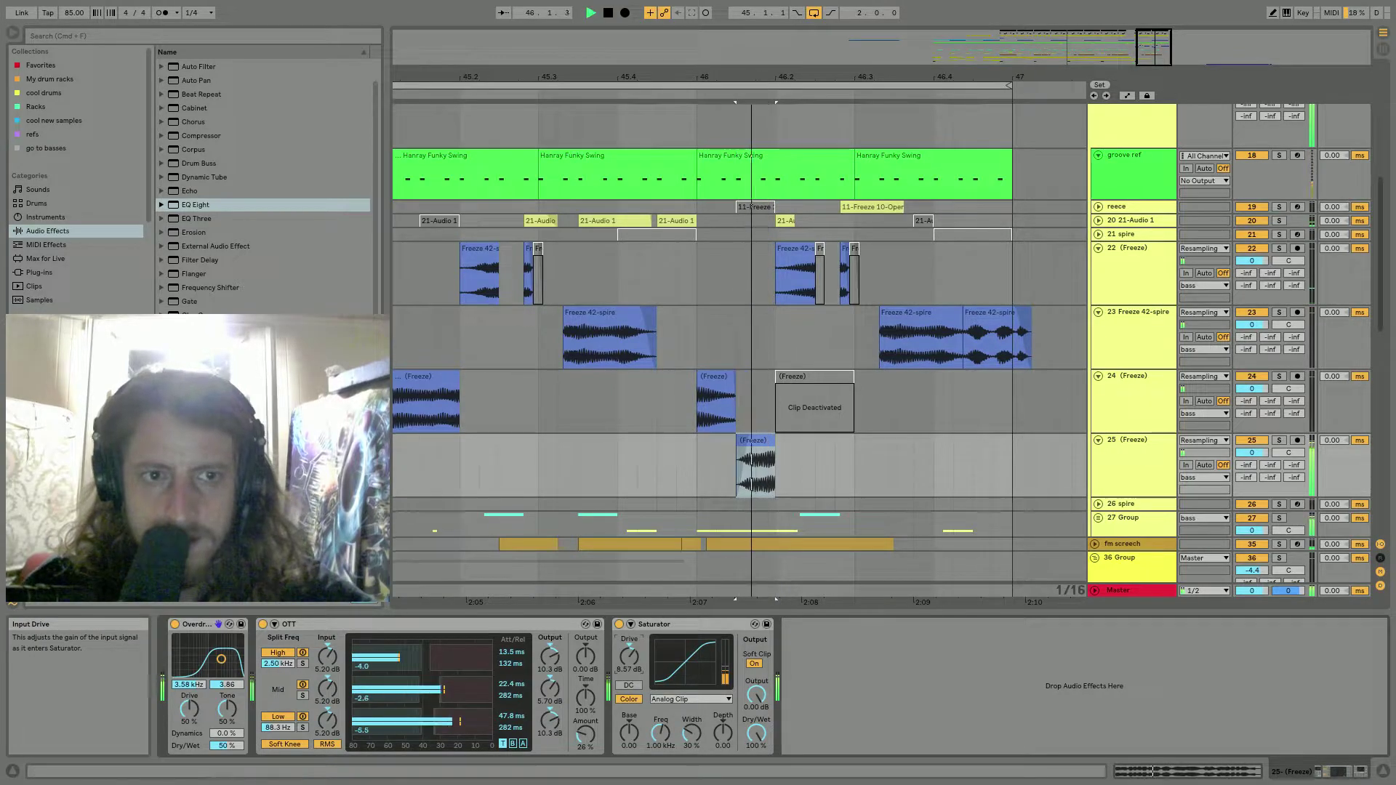
key("space")
Insert an EQ Eight between track 25's Overdrive and OTT, boosting the highs by 5.08 dB from 599 Hz.
left_click_drag(191, 206, 251, 647)
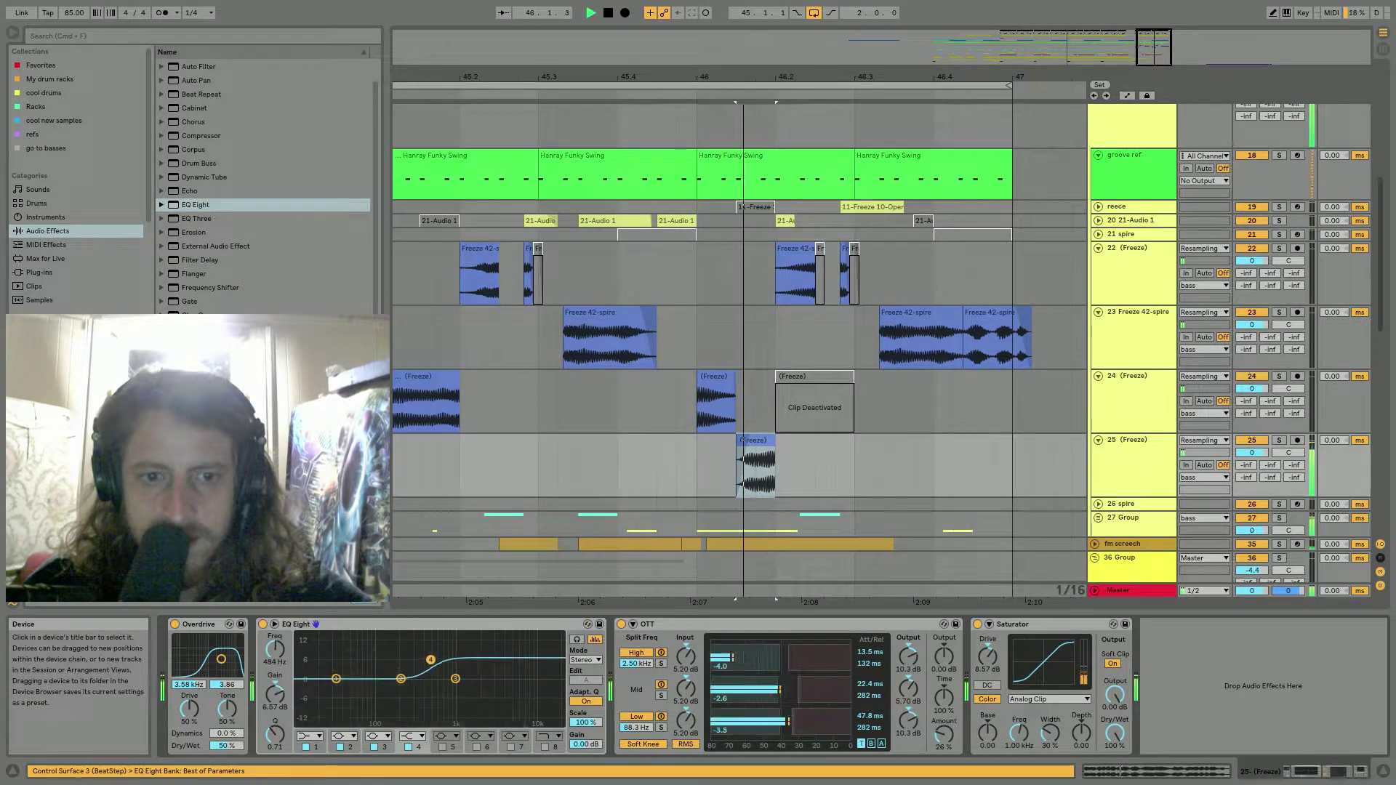
key("space")
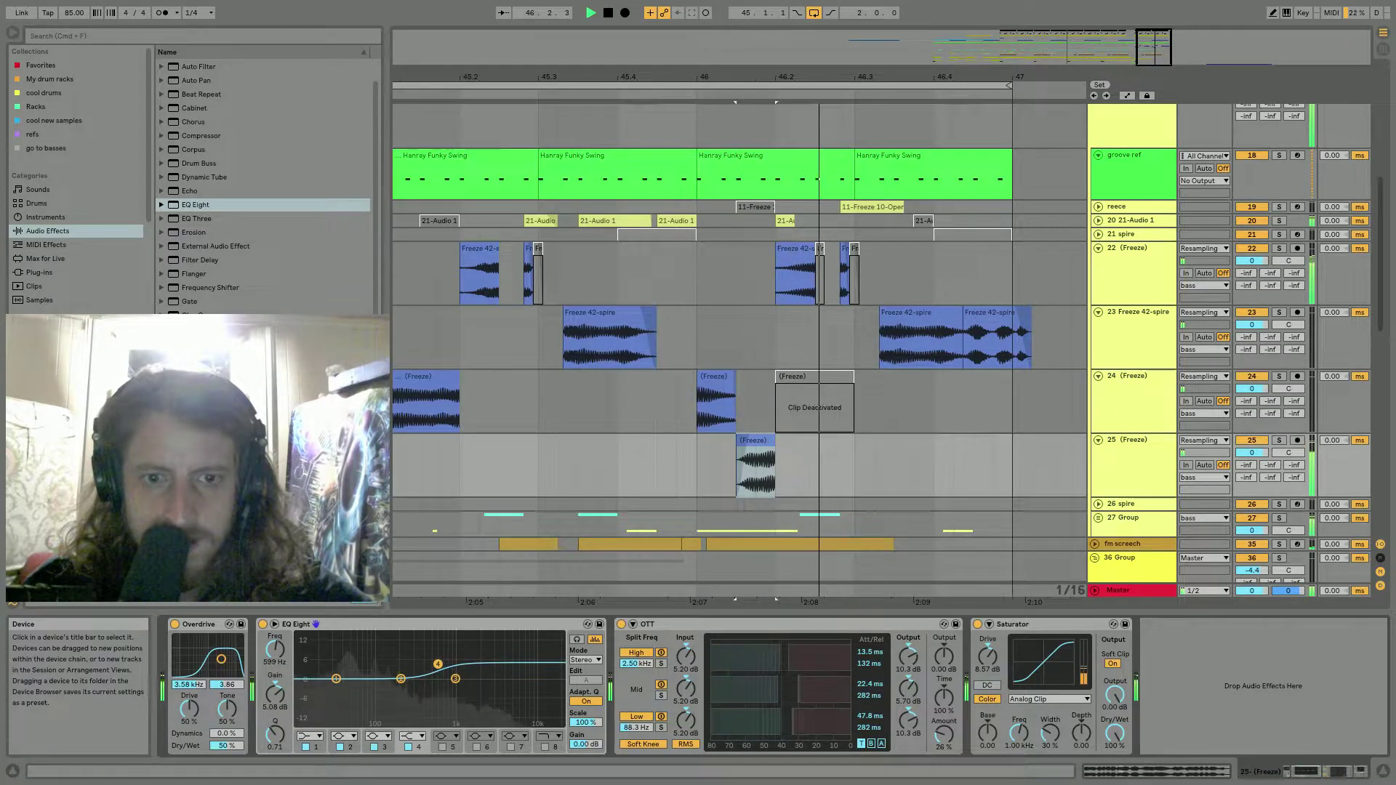
Insert an audio track below track 23 and move the Freeze 42-spire piece at 46.4.2 onto it.
left_click(985, 325)
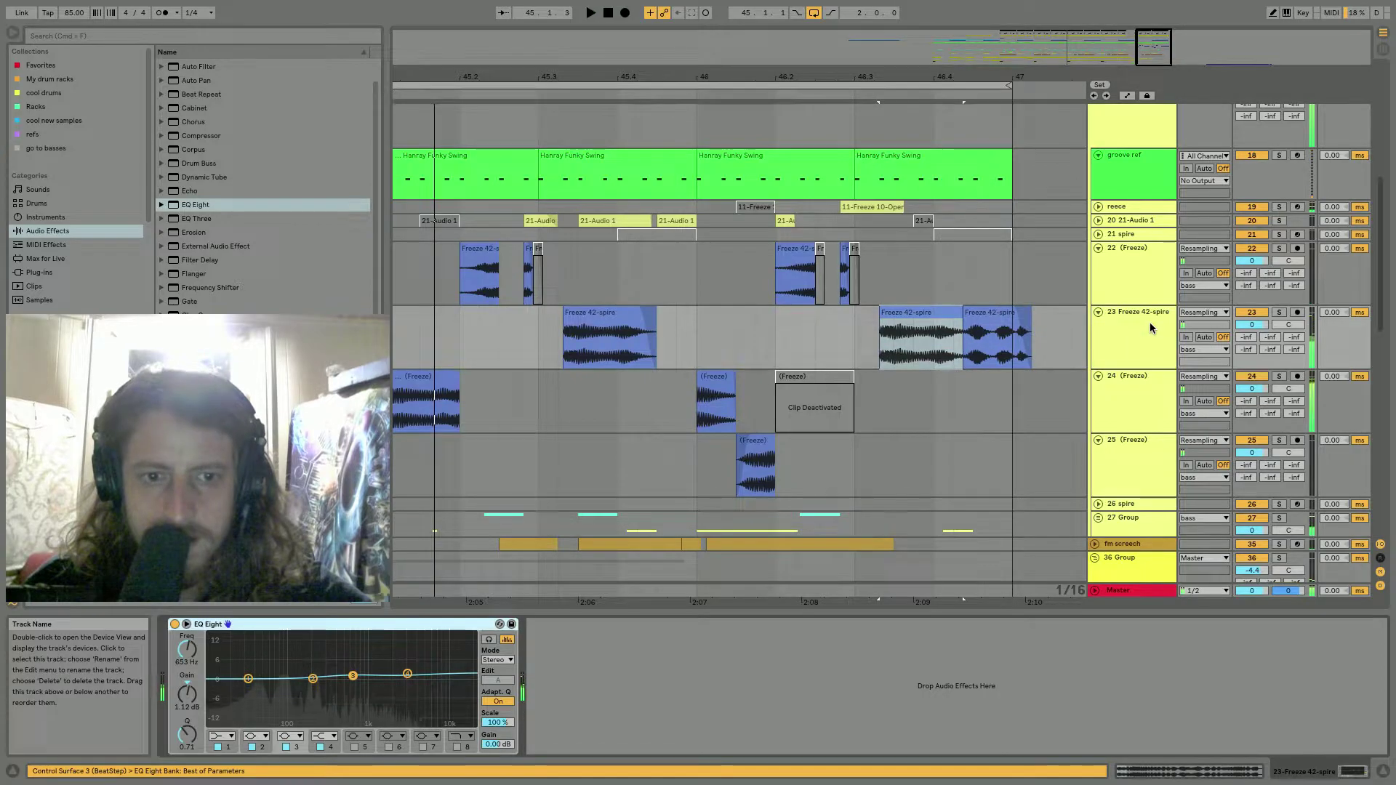
key("space")
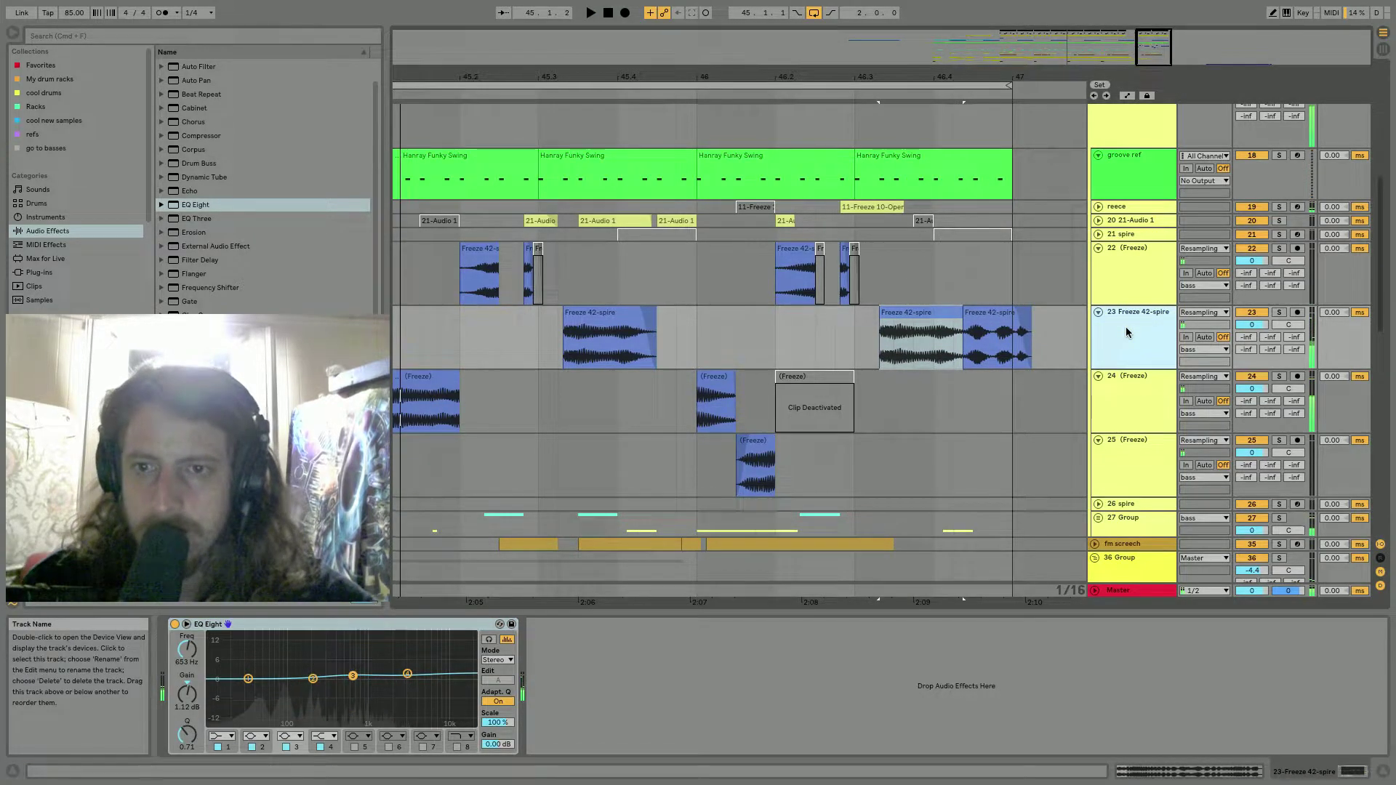
right_click(1126, 329)
left_click(1148, 435)
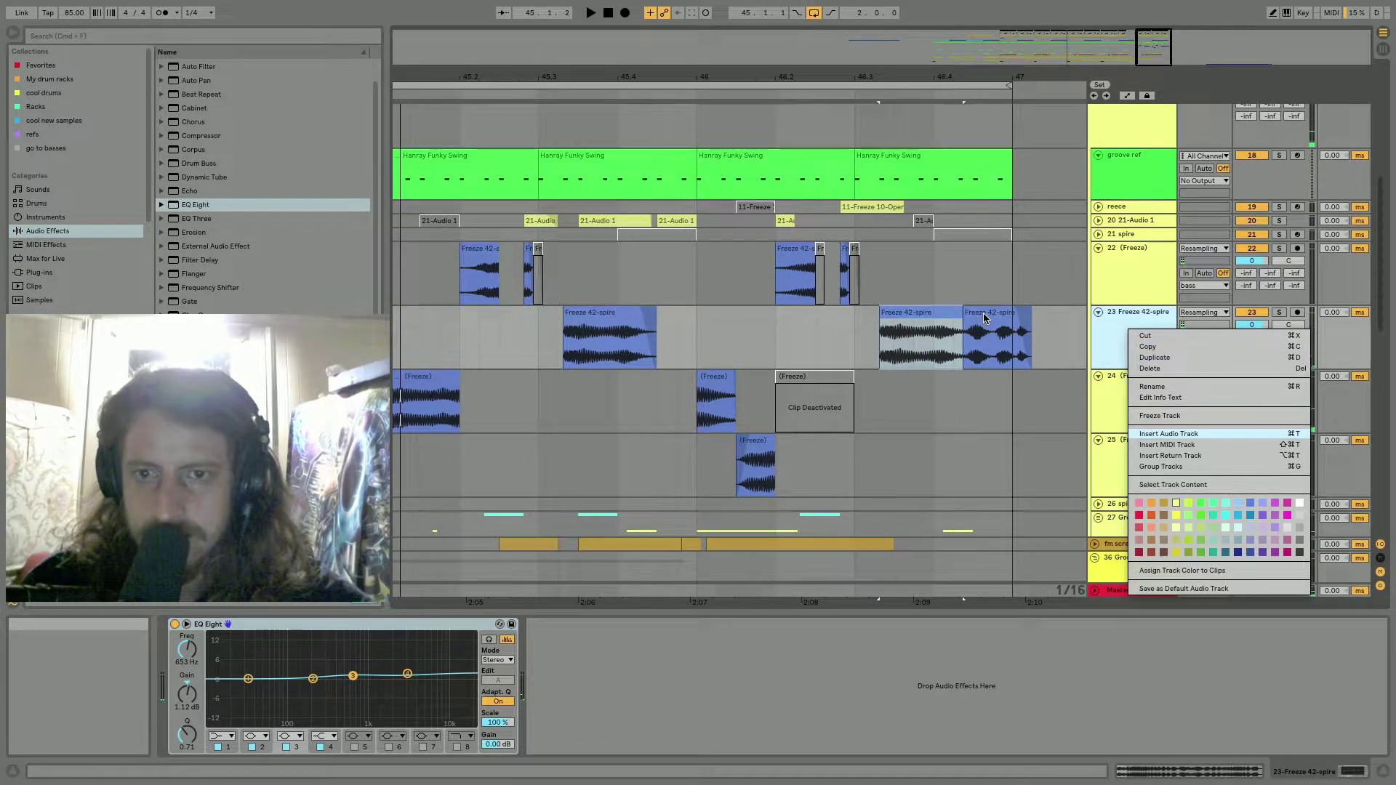
left_click_drag(983, 318, 982, 381)
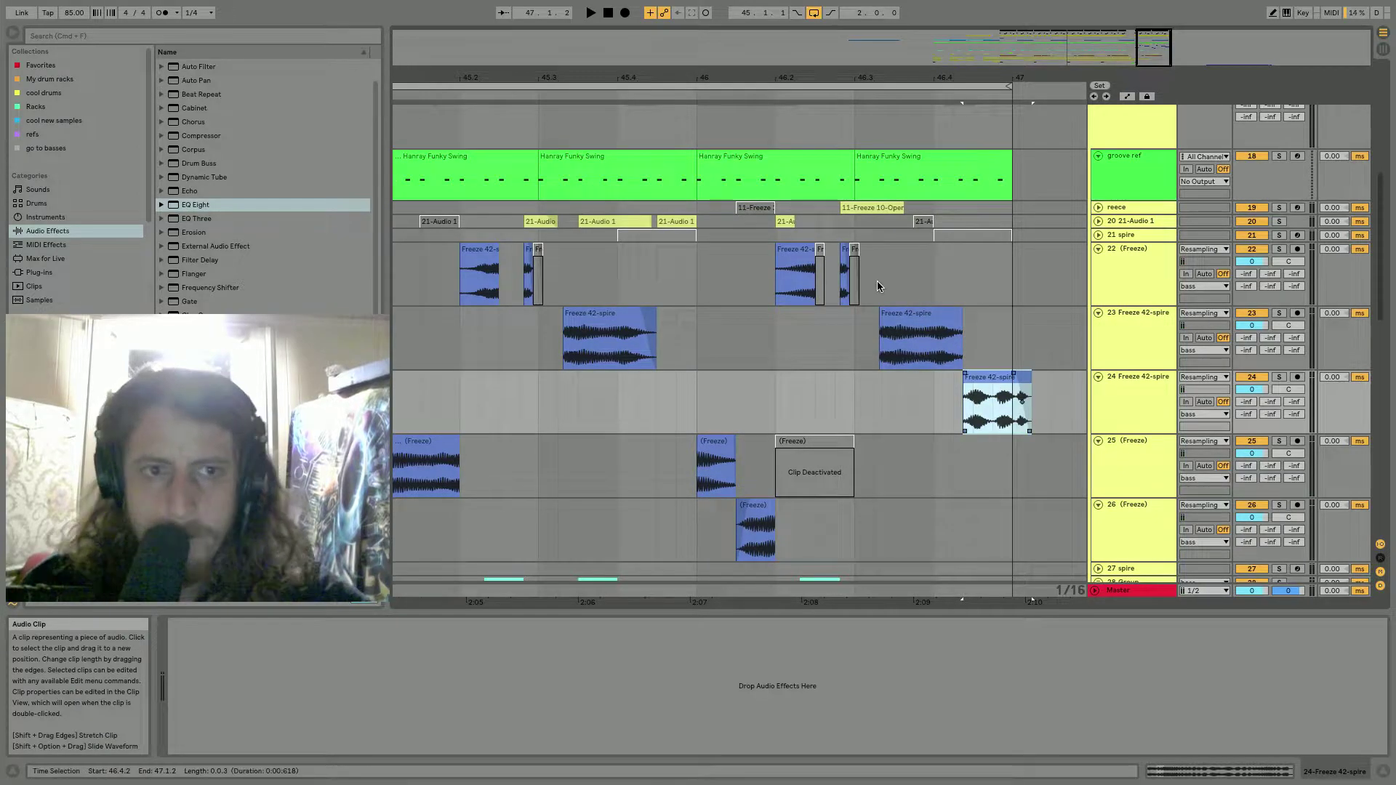
Add an Auto Filter to the new track 24 and select its filter frequency for the piece at 46.4.2.
left_click(242, 202)
scroll(220, 212, "up", 2)
left_click_drag(194, 96, 1064, 391)
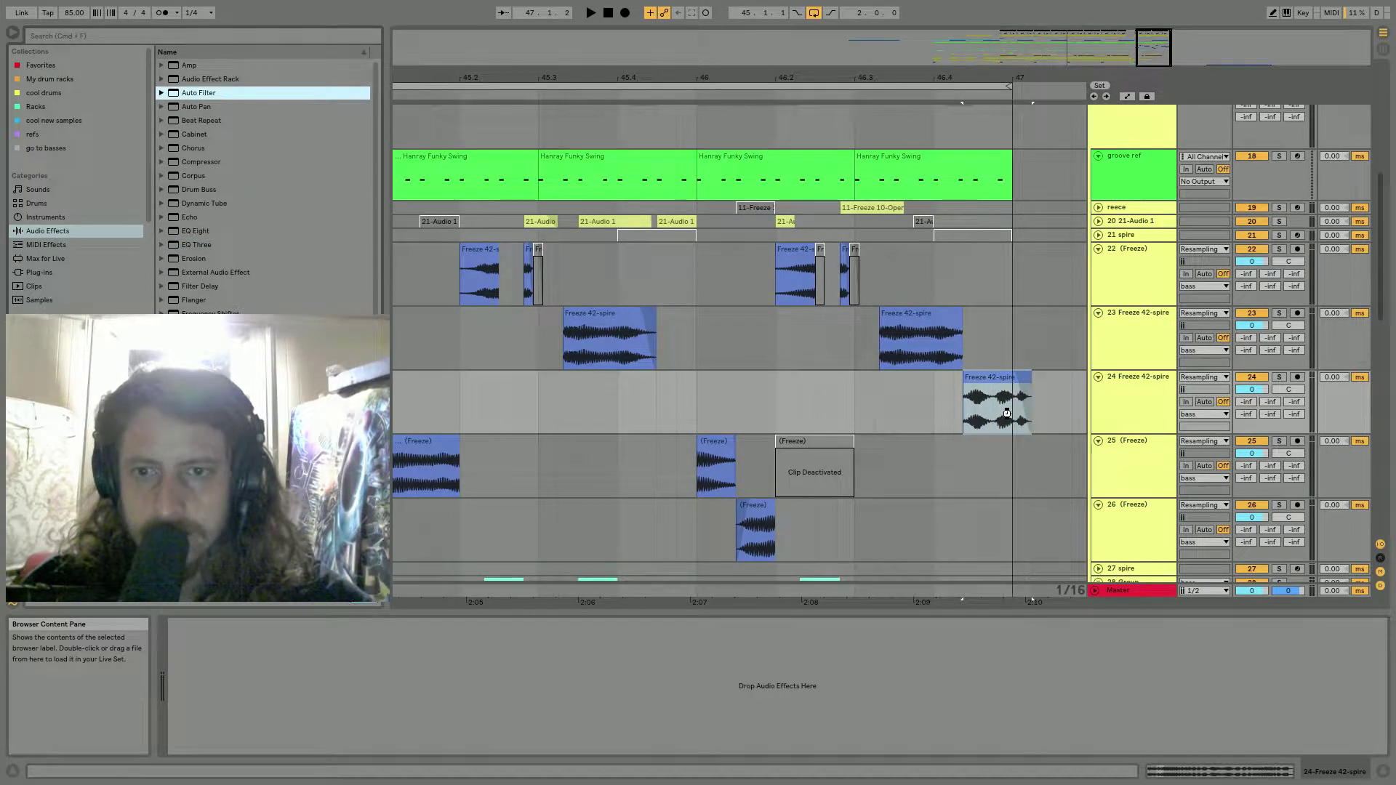
left_click_drag(1009, 79, 1008, 138)
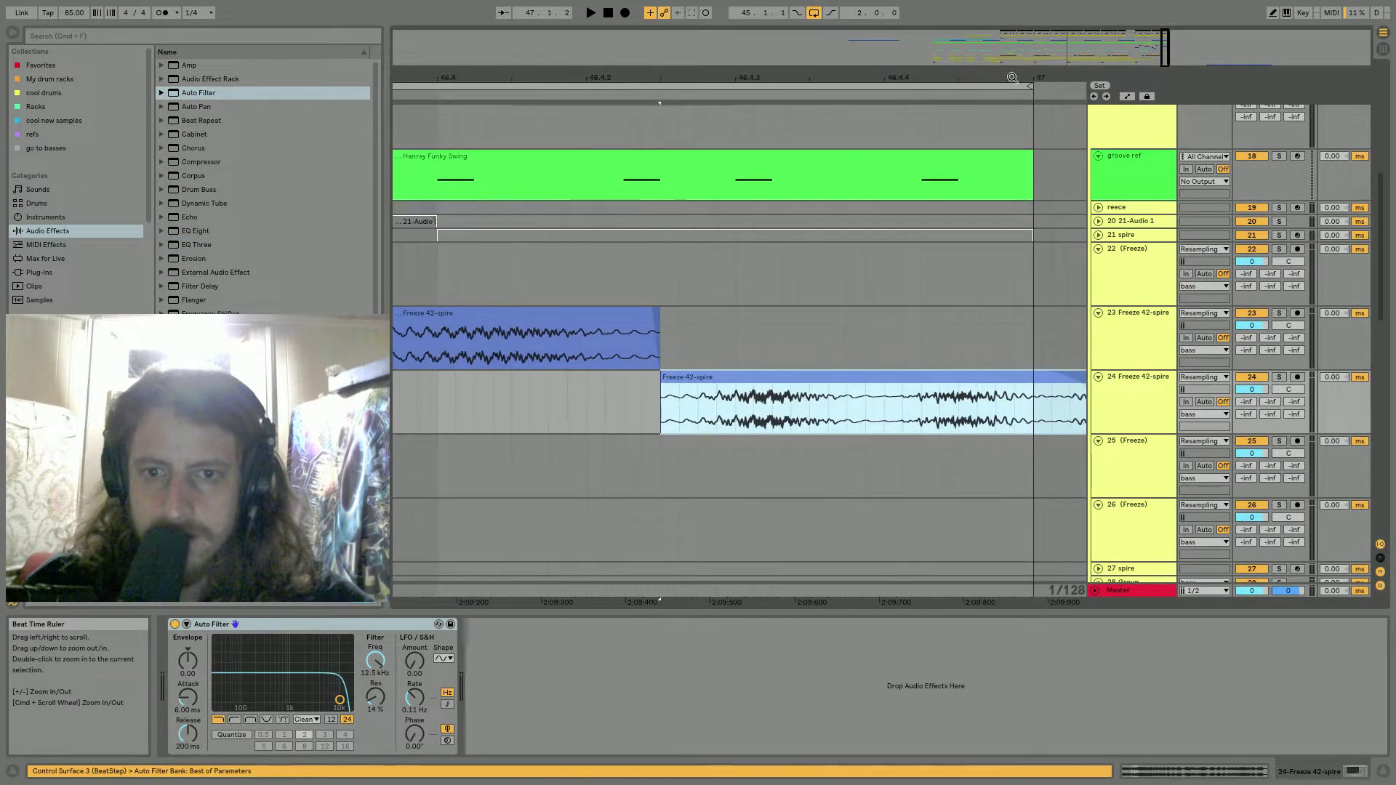
left_click(376, 658)
Show the automation and set a filter frequency breakpoint of 3.98 kHz on the first swell just after 46.4.3, auditioning it.
key("a")
mouse_move(777, 390)
left_mouse_down()
mouse_move(772, 413)
mouse_move(772, 397)
left_mouse_up()
key("space")
key("space")
key("space")
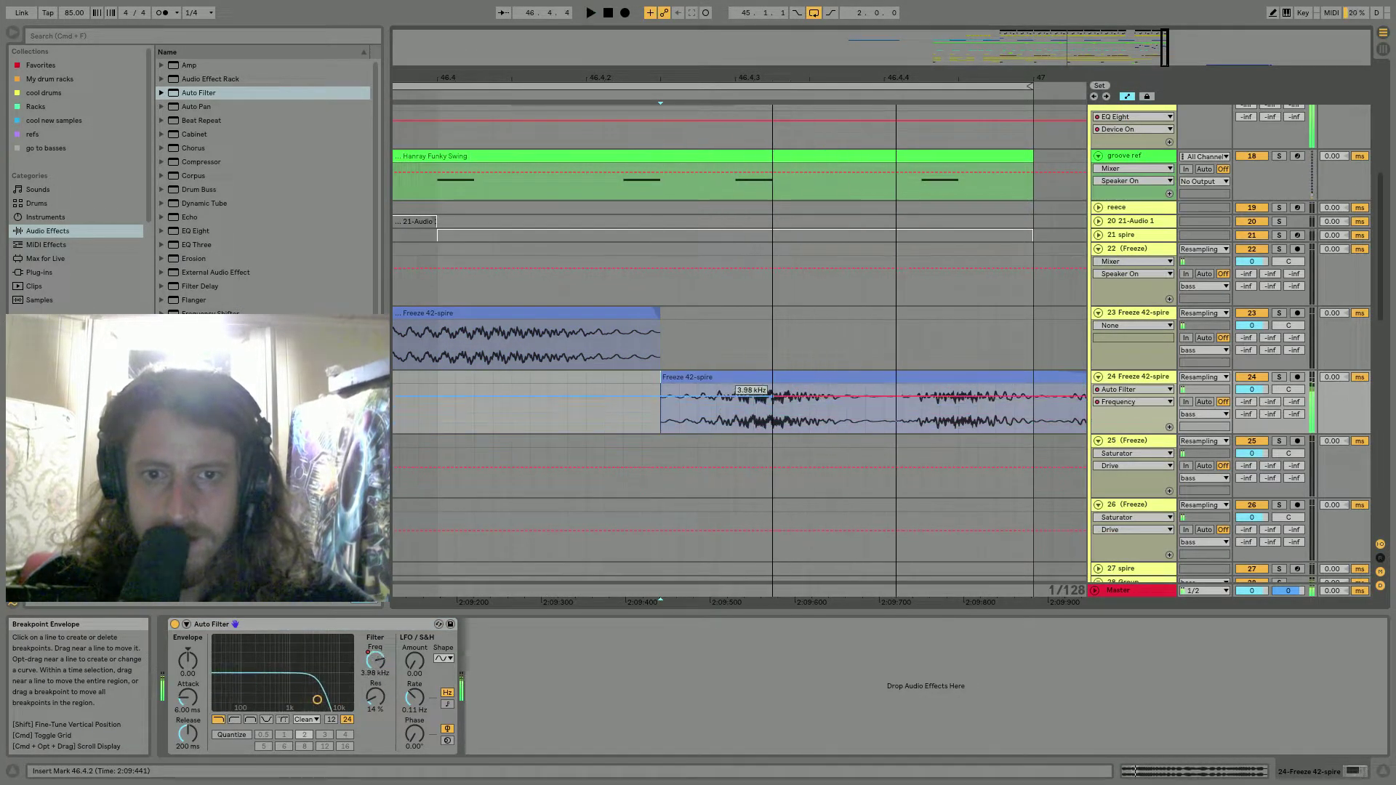
key("space")
key("space")
key("space")
Lower the filter frequency envelope at the piece's start, 46.4.2, so it rises into the first swell, auditioning repeatedly.
mouse_move(660, 397)
left_mouse_down()
mouse_move(660, 432)
mouse_move(660, 408)
left_mouse_up()
key("space")
key("space")
key("space")
key("space")
key("space")
key("space")
key("space")
key("space")
Shape a filter frequency dip between the two swells and a second peak just after 46.4.4, auditioning the sweep.
left_click_drag(865, 397, 922, 394)
key("space")
key("space")
key("space")
key("space")
key("space")
Lower the filter frequency to 1.45 kHz just before bar 47 and the first peak to 1.78 kHz.
left_click_drag(1014, 396, 1014, 402)
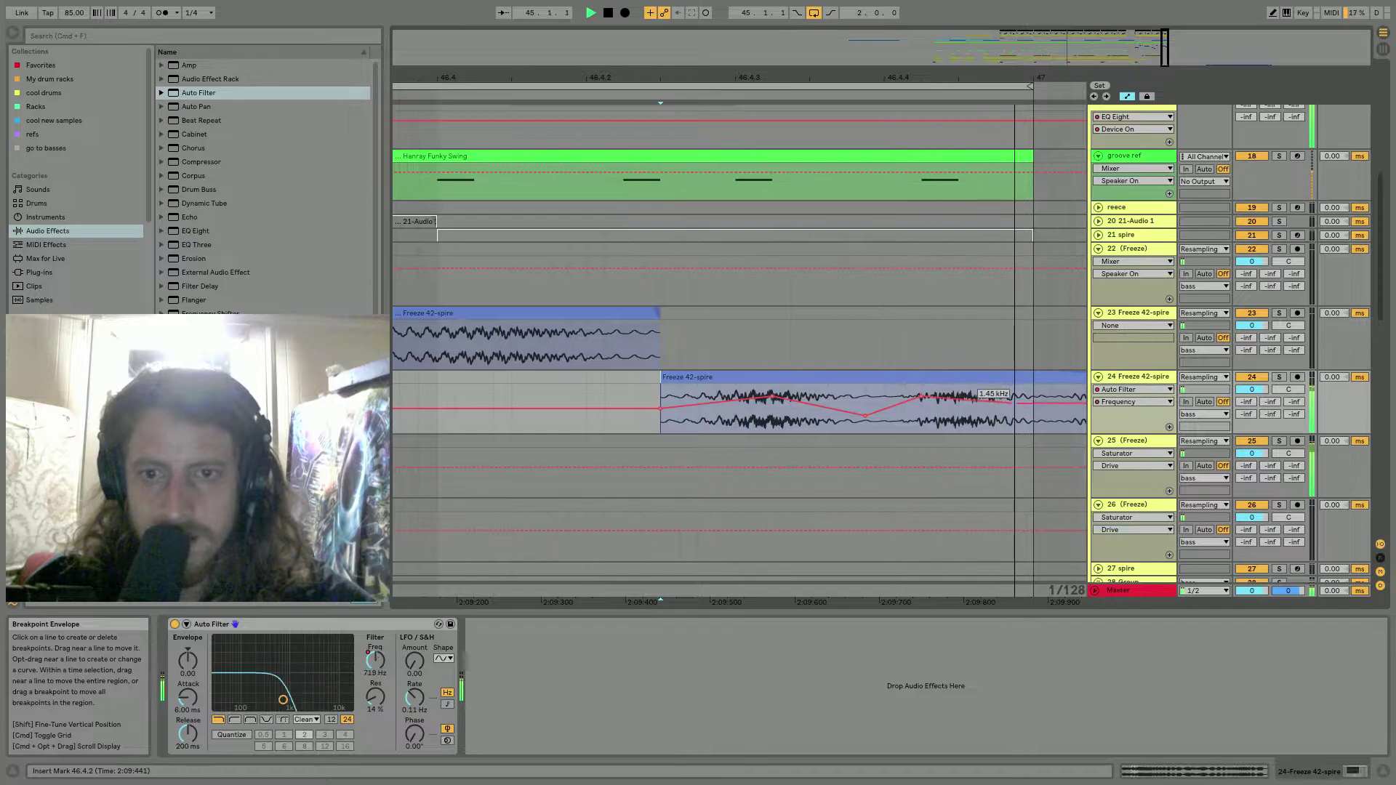
key("space")
left_click_drag(772, 397, 772, 402)
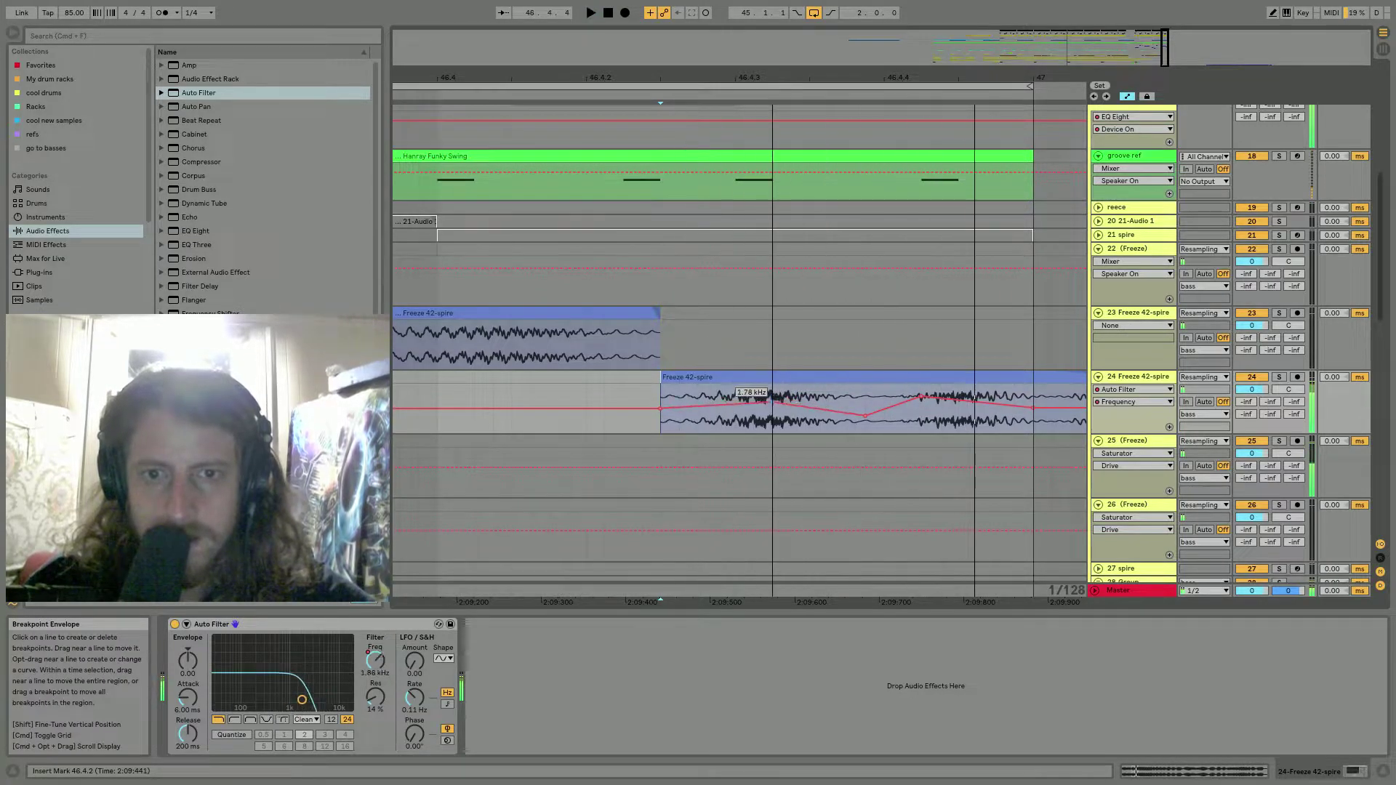
Raise the second filter frequency peak, just after 46.4.4, to 13.3 kHz and play the whole loop.
key("space")
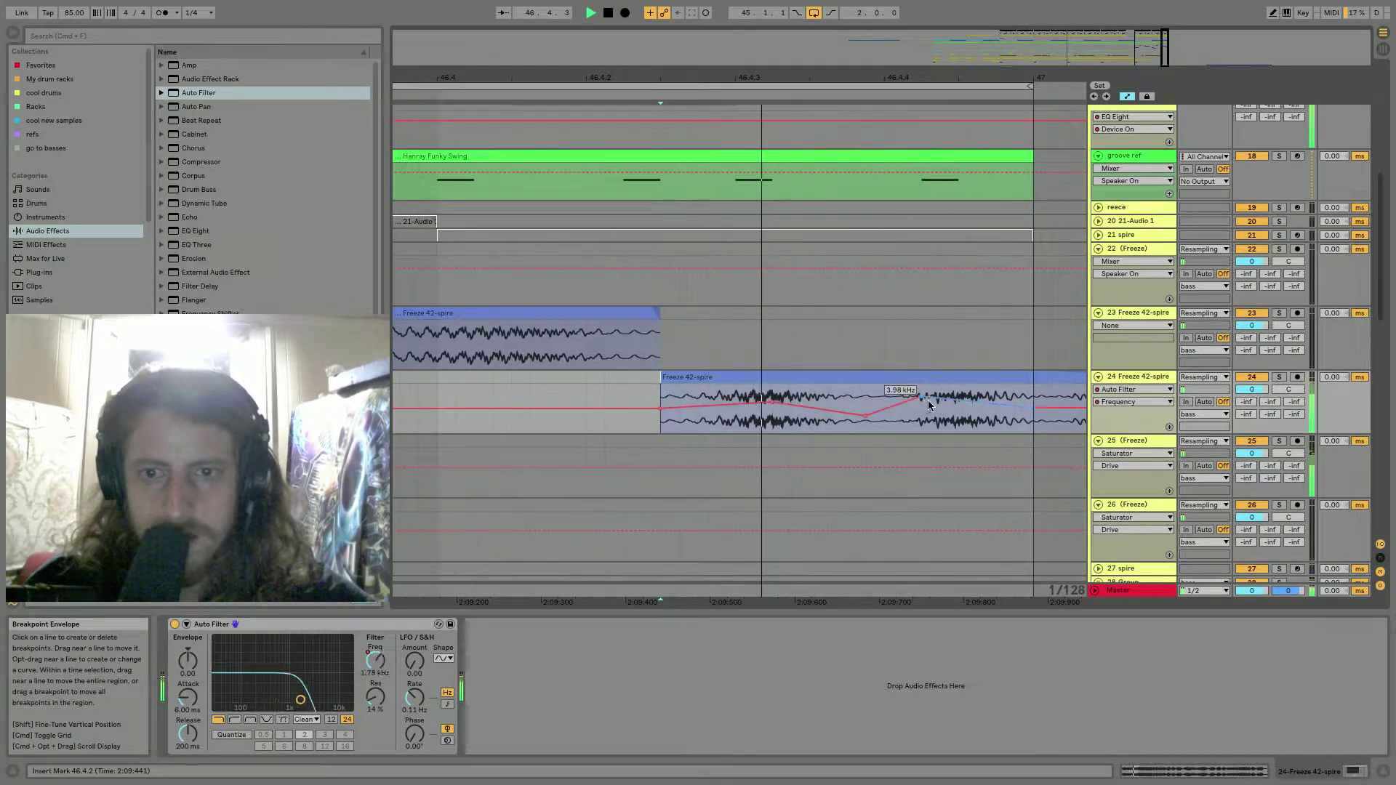
key("space")
left_click_drag(927, 398, 930, 391)
key("space")
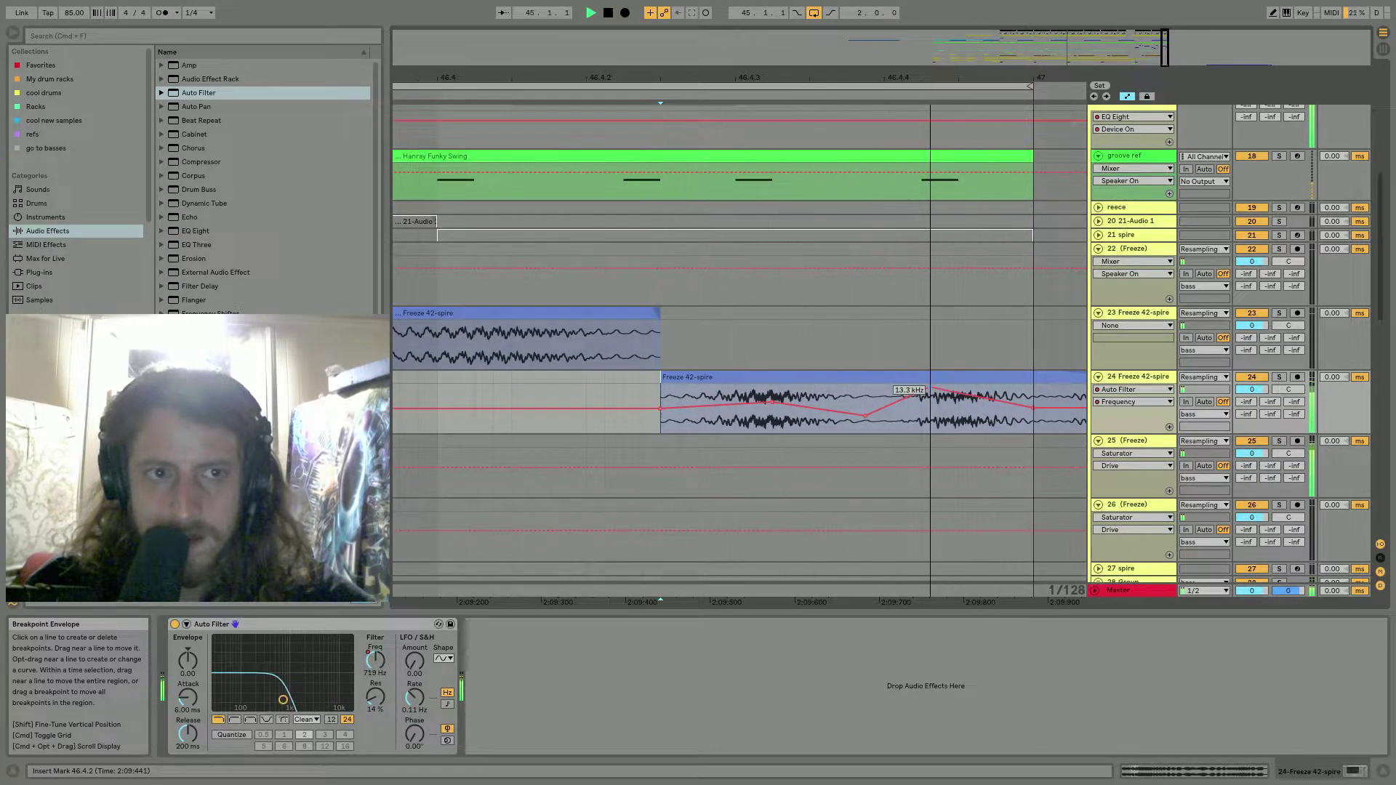
left_click_drag(908, 76, 909, 36)
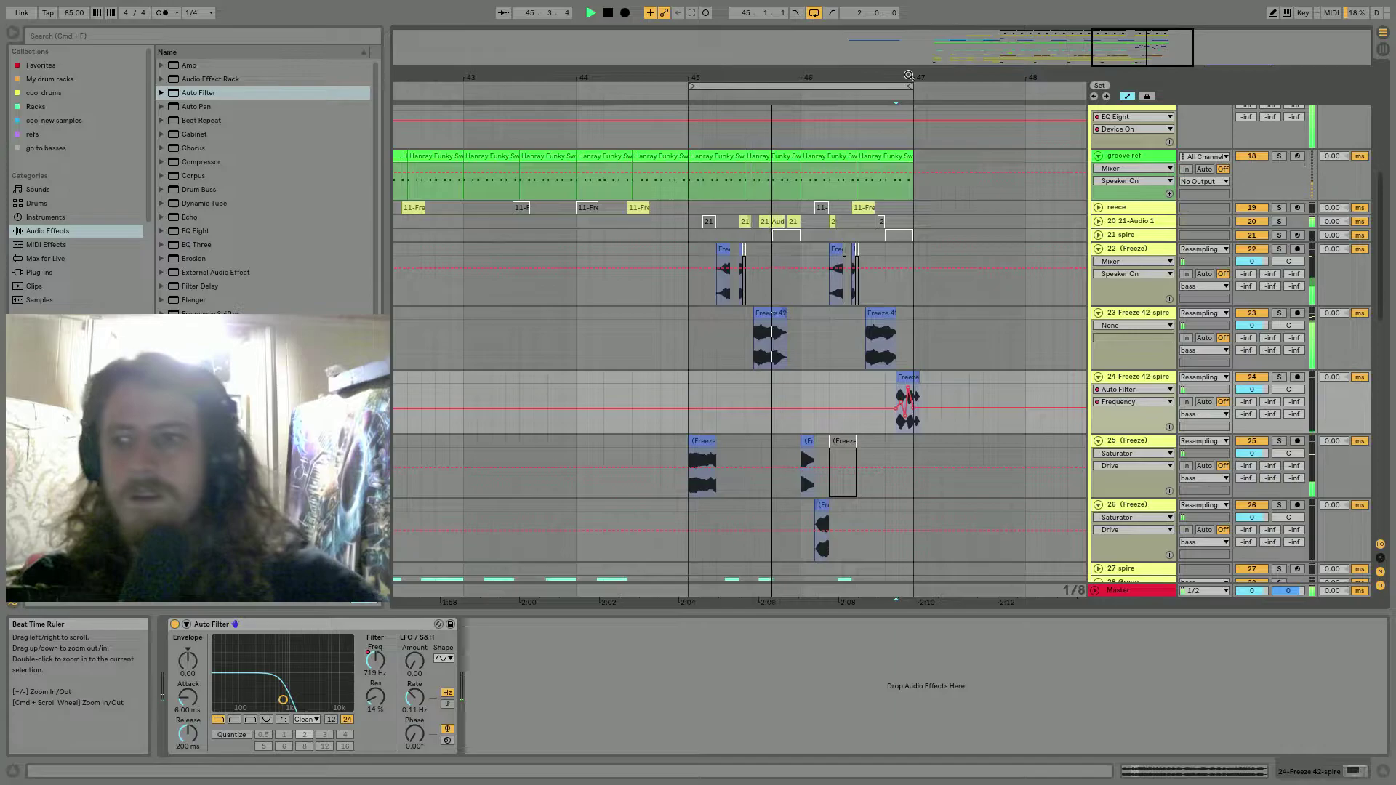
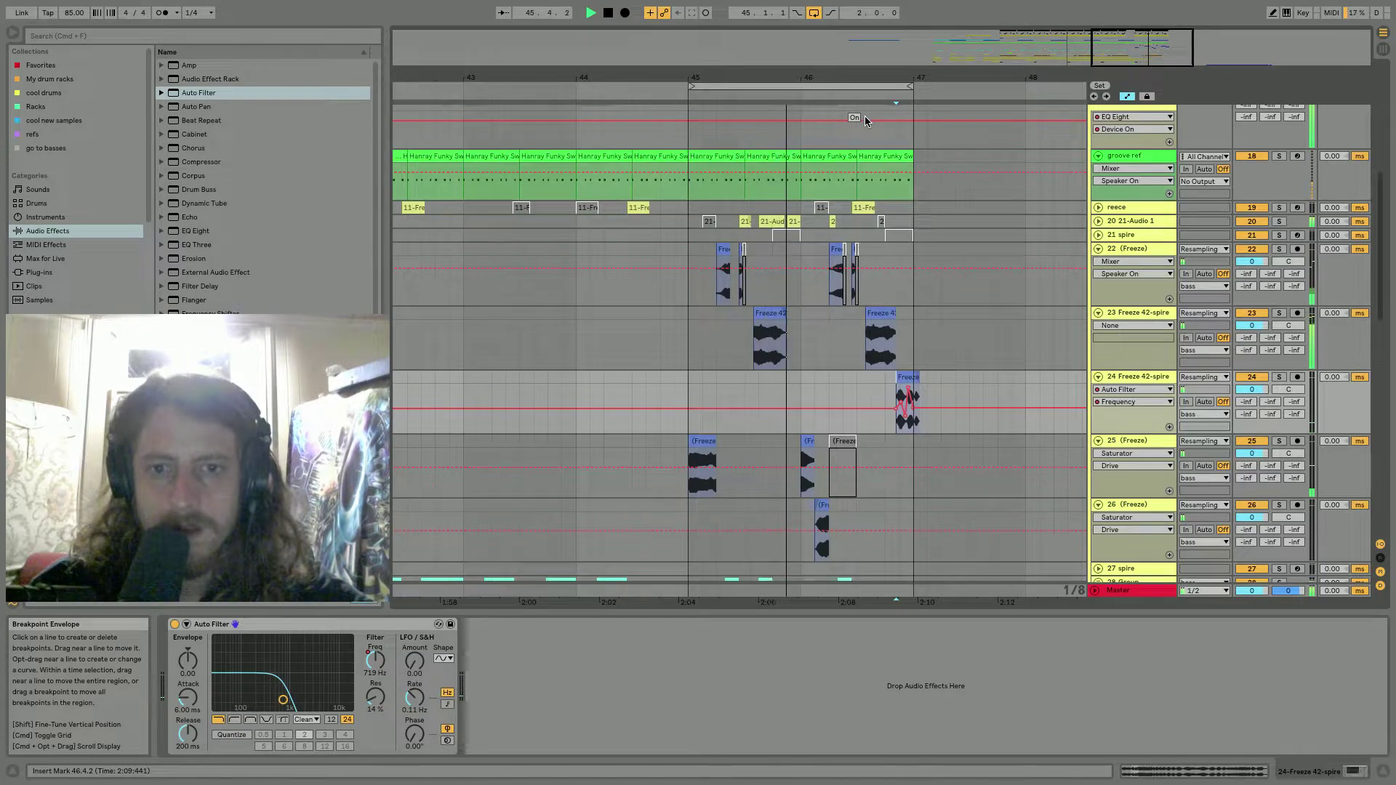
Move the freeze clip on track 26 from 46.1.3 to 46.3.1 and audition it there.
left_click_drag(835, 75, 819, 378)
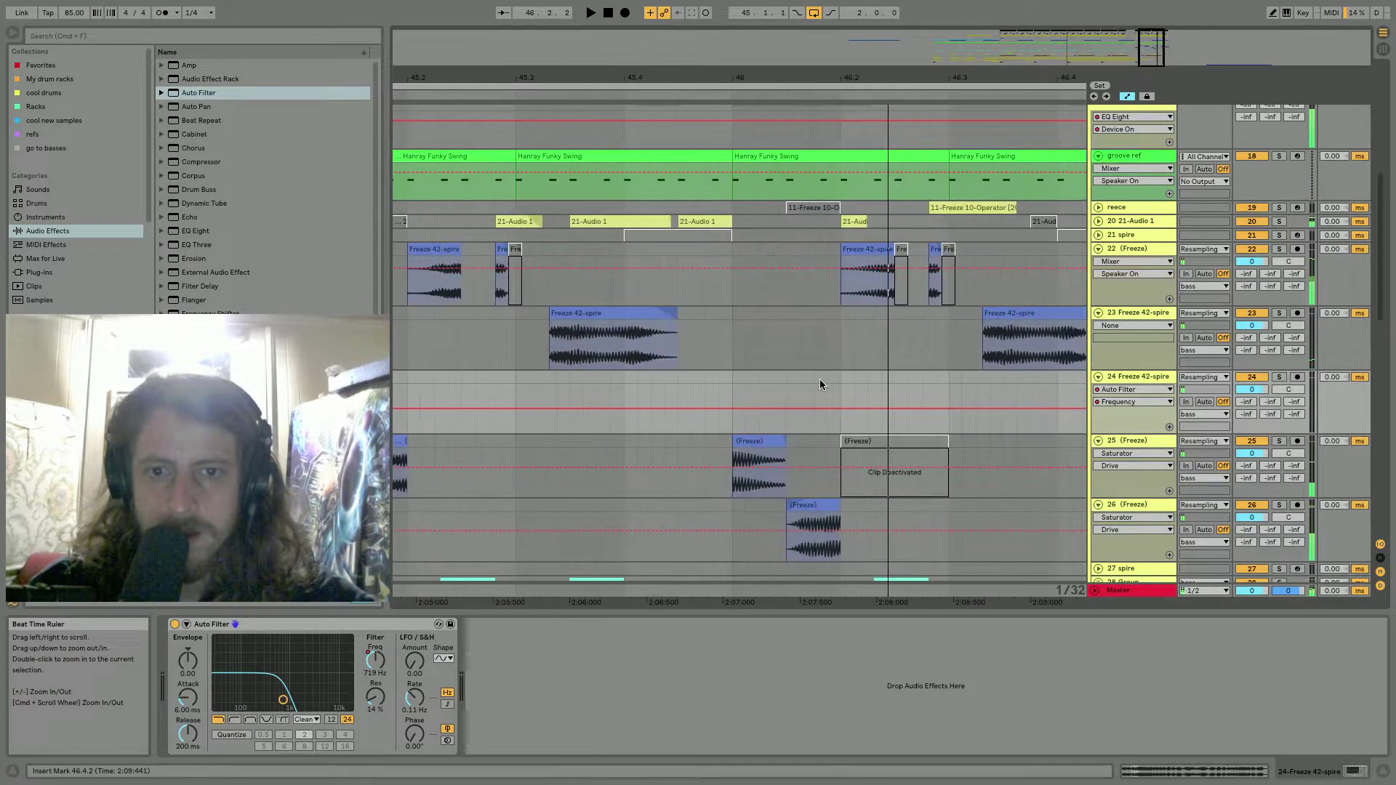
left_click(752, 443)
left_click(794, 507)
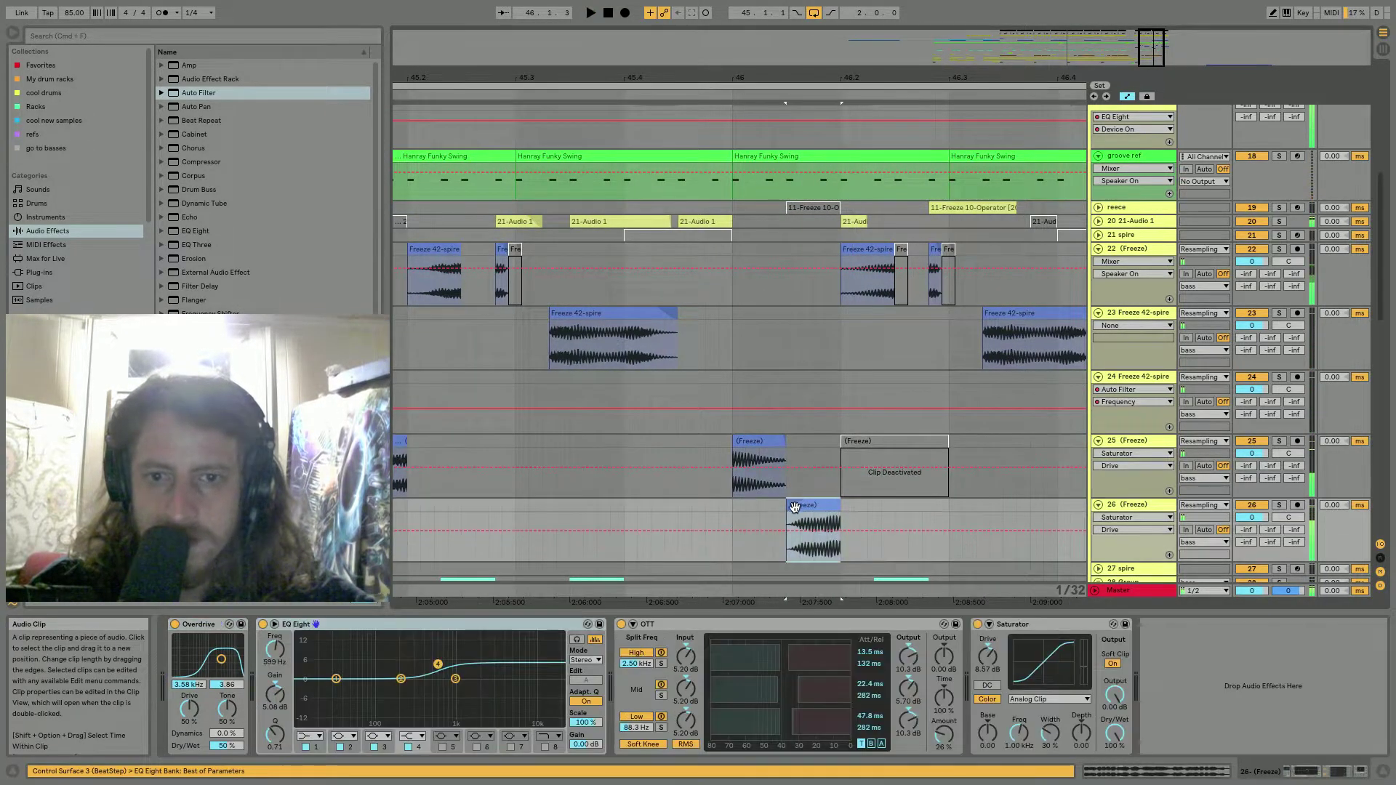
key("0")
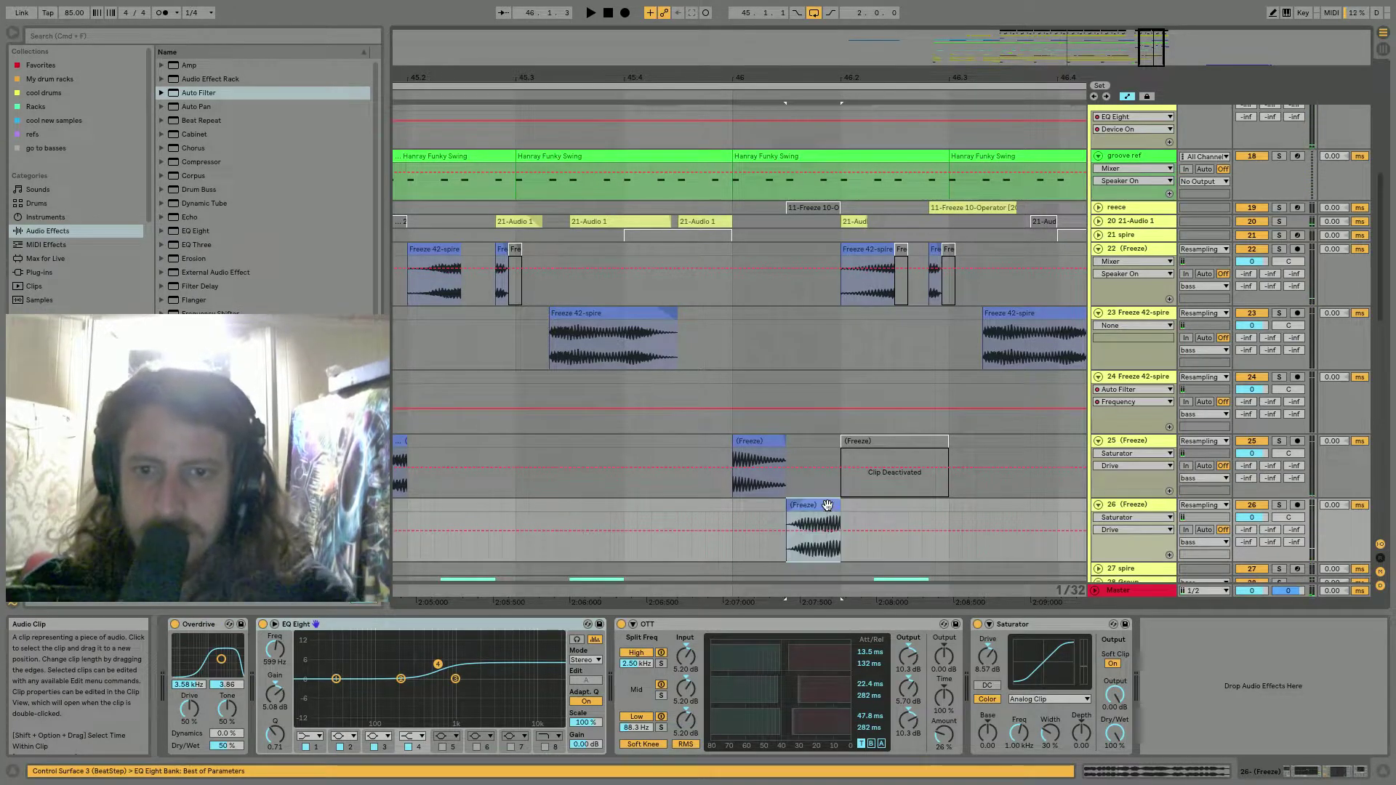
left_click_drag(814, 504, 977, 507)
key("space")
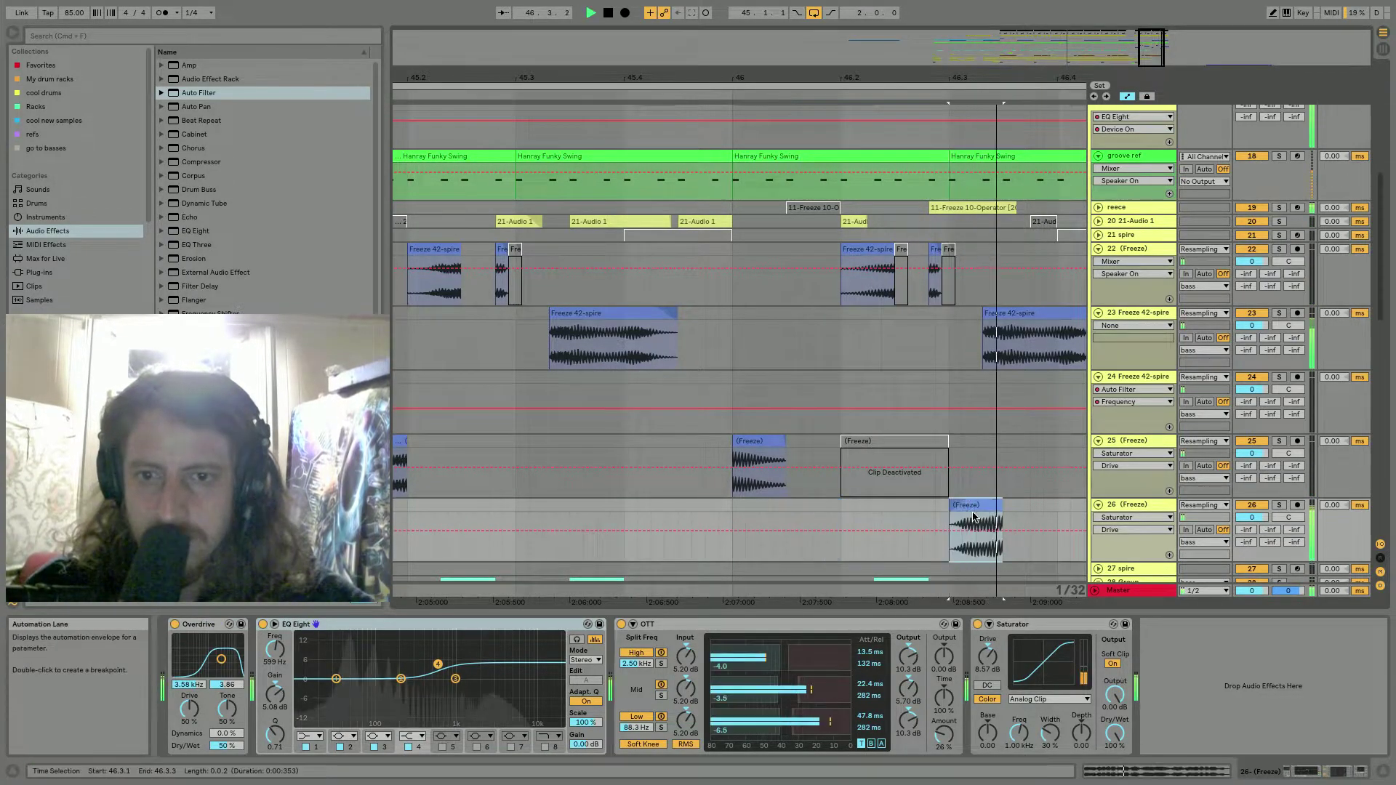
key("space")
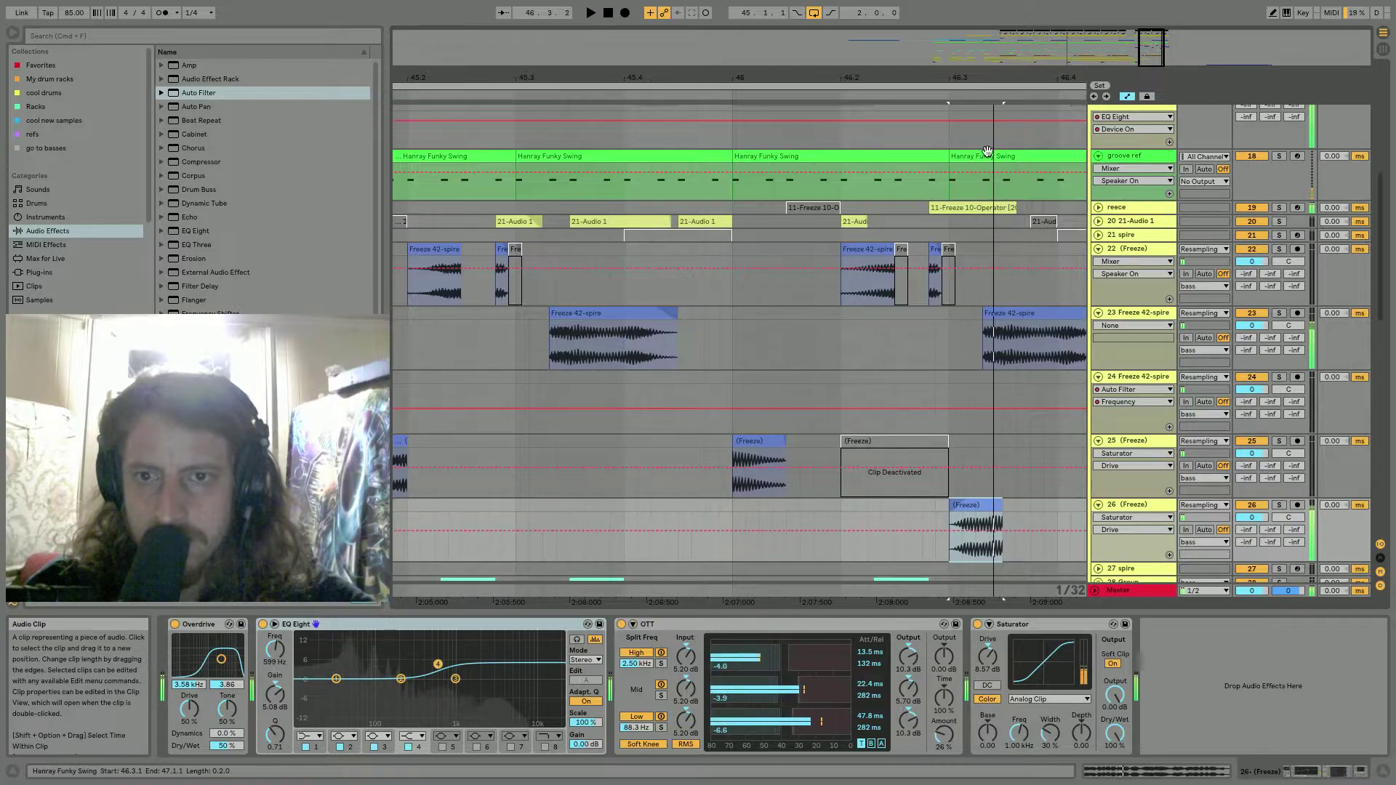
Move the track 26 freeze clip to 46.4.1 and trim the second track 23 clip to end there, auditioning the join.
left_click(1098, 208)
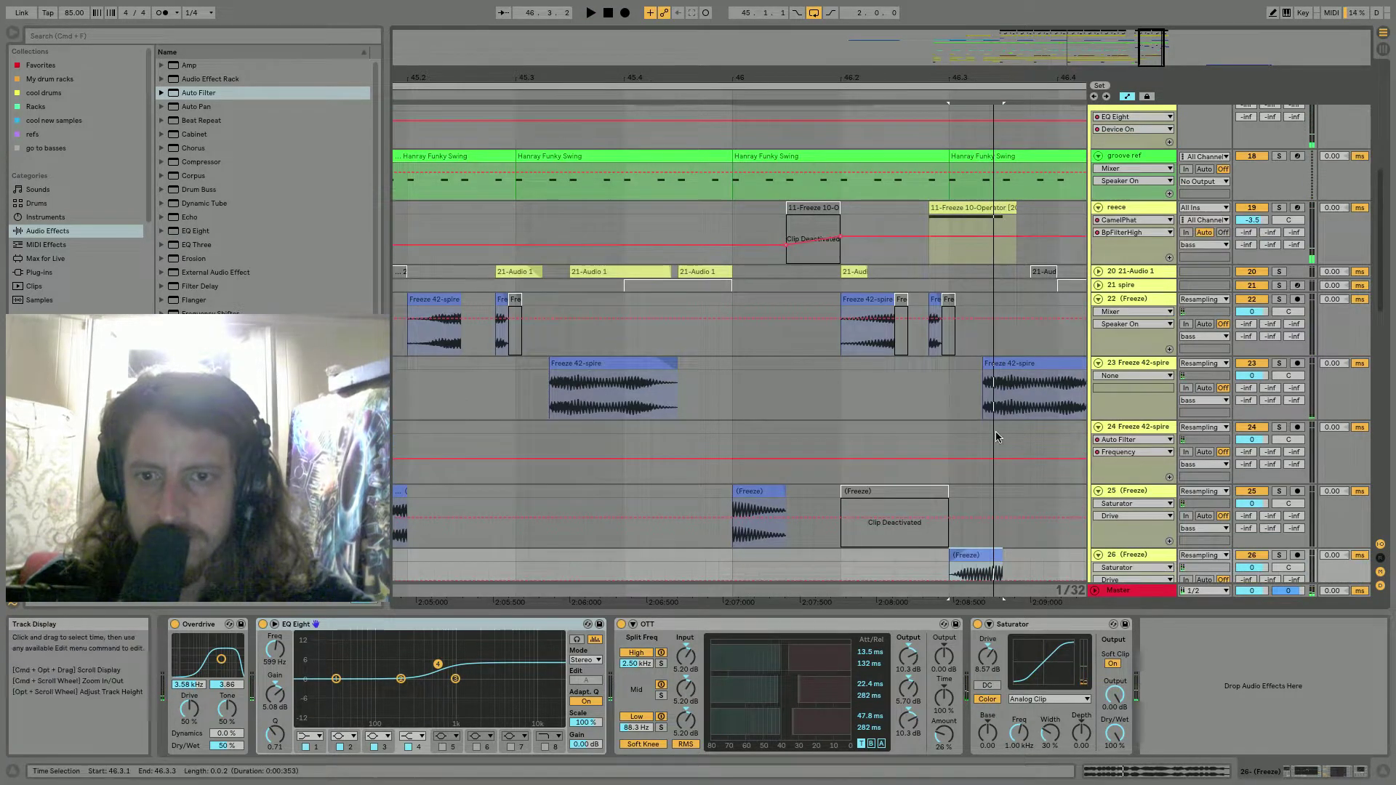
scroll(996, 436, "right", 2)
scroll(942, 486, "down", 2)
left_click_drag(883, 469, 994, 474)
left_click_drag(995, 277, 956, 277)
key("space")
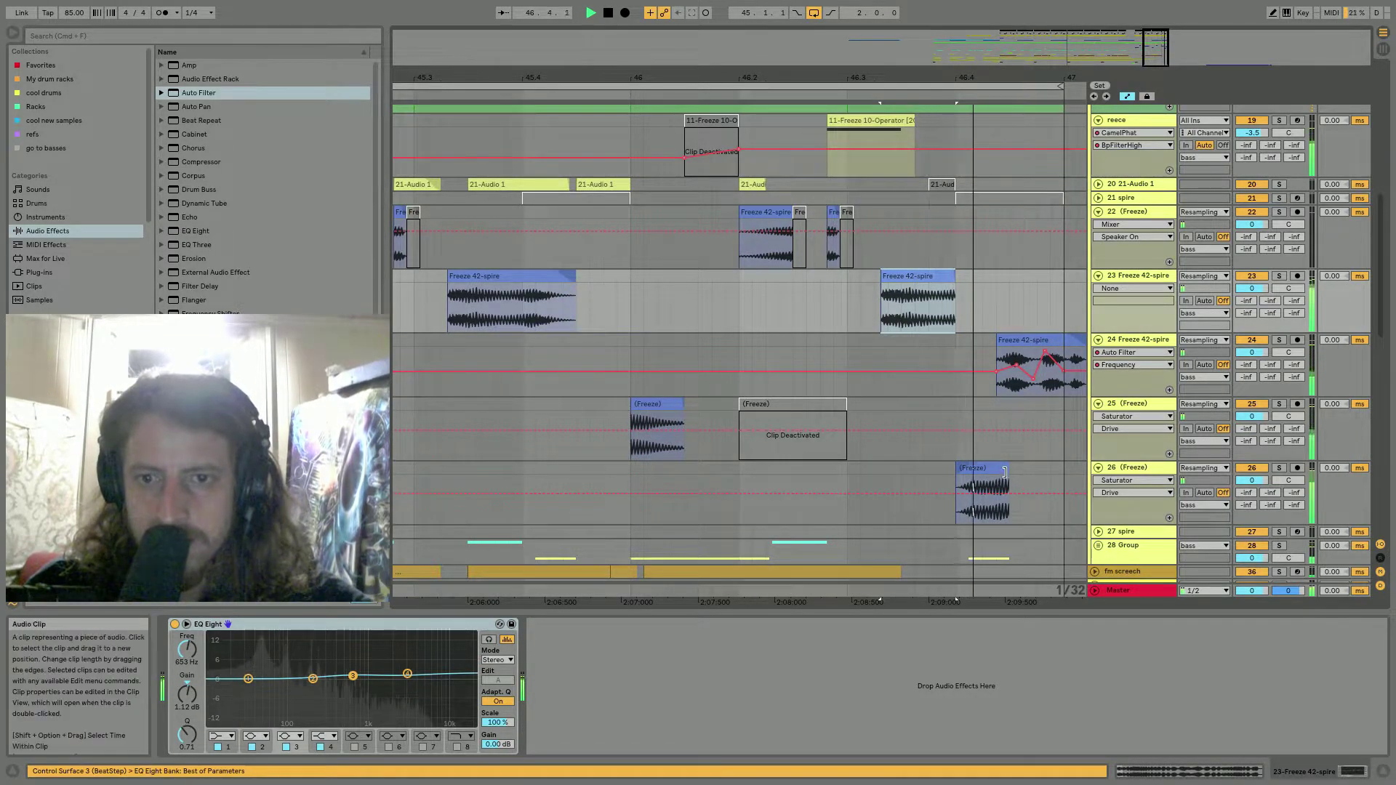
key("space")
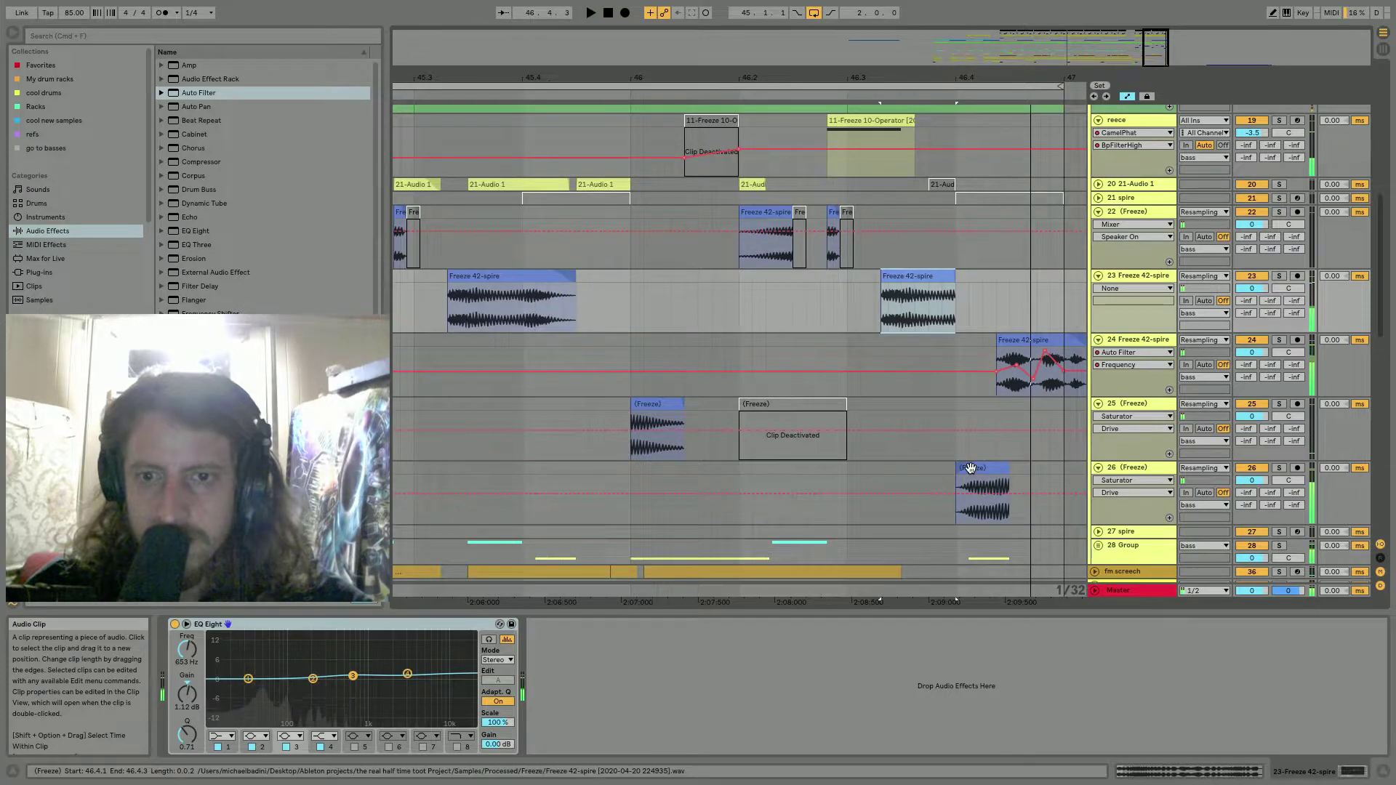
Hide the automation and shorten the track 26 freeze clip to end where the track 24 clip begins, auditioning it.
key("minus")
left_click(1098, 262)
scroll(988, 378, "down", 5)
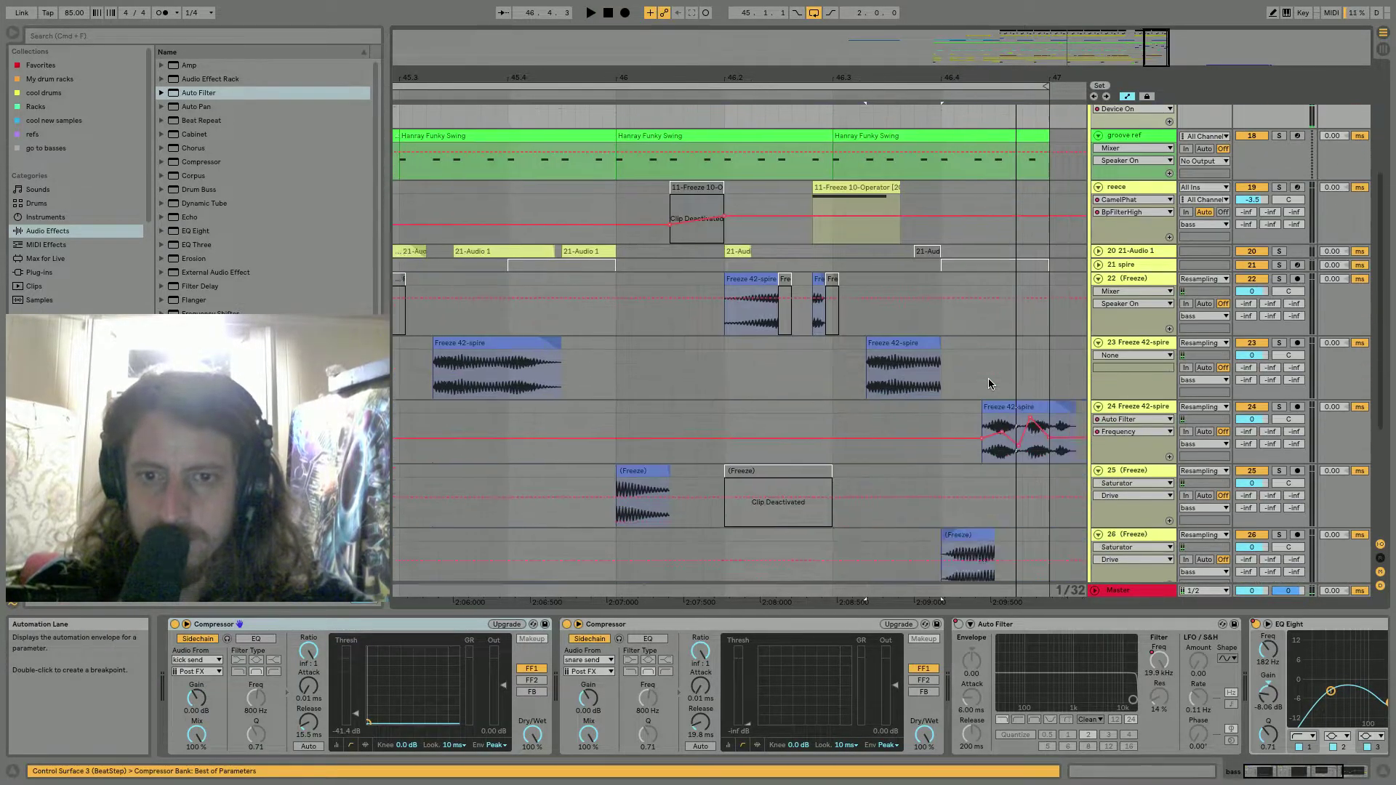
scroll(987, 378, "down", 5)
left_click(916, 343)
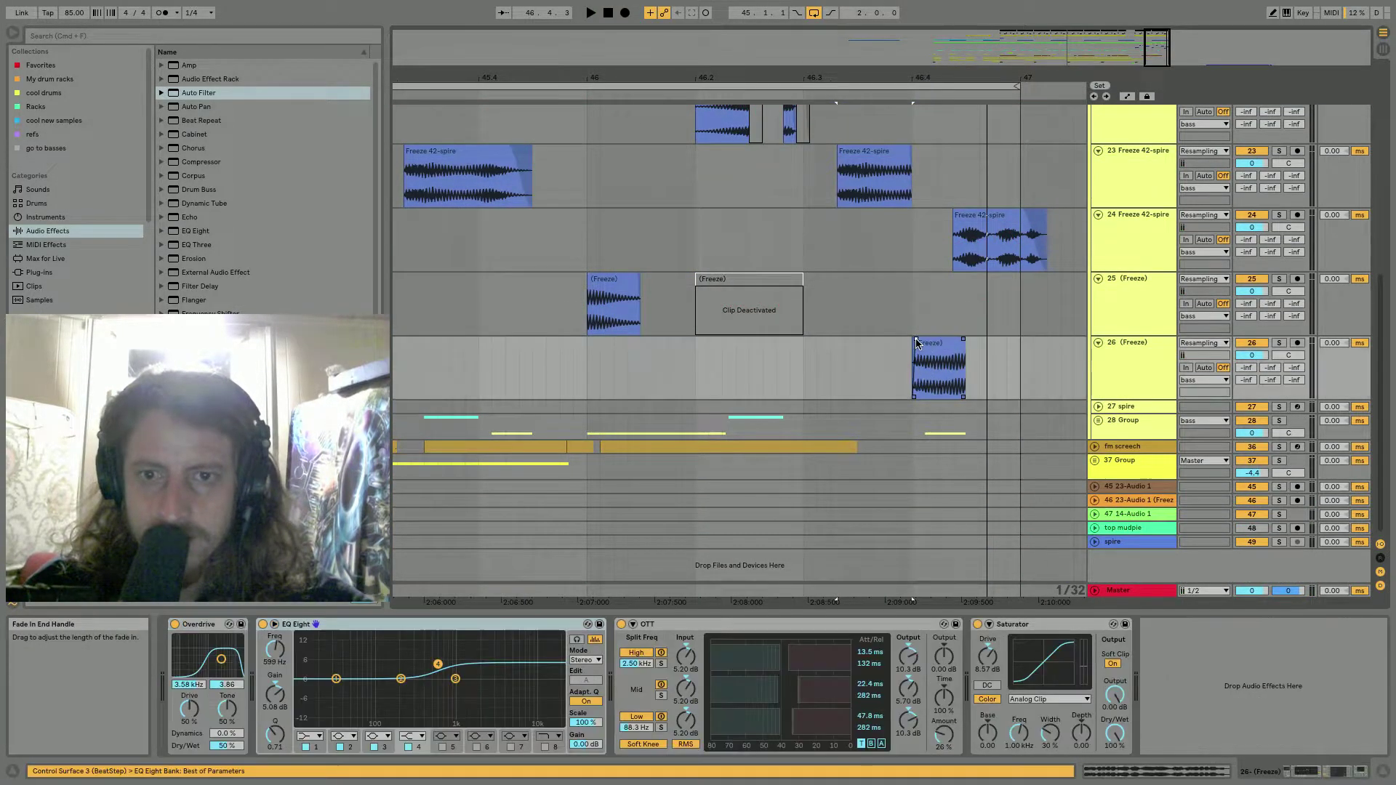
key("space")
key("space")
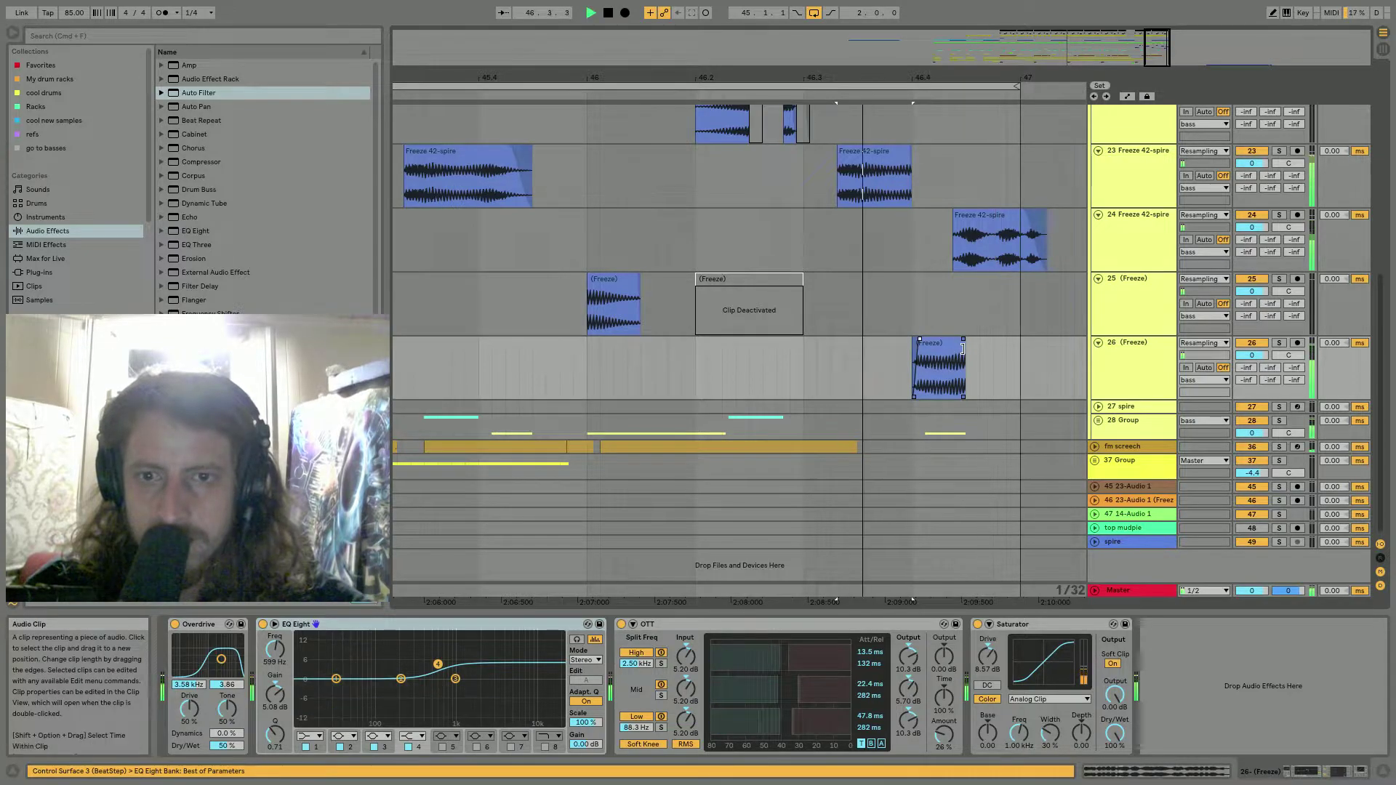
left_click_drag(963, 343, 953, 343)
key("space")
Unfold the 28 Group and audition the 14-Audio 1 clip near 46.4 with track 34 soloed briefly.
left_click(1098, 420)
scroll(1013, 405, "down", 8)
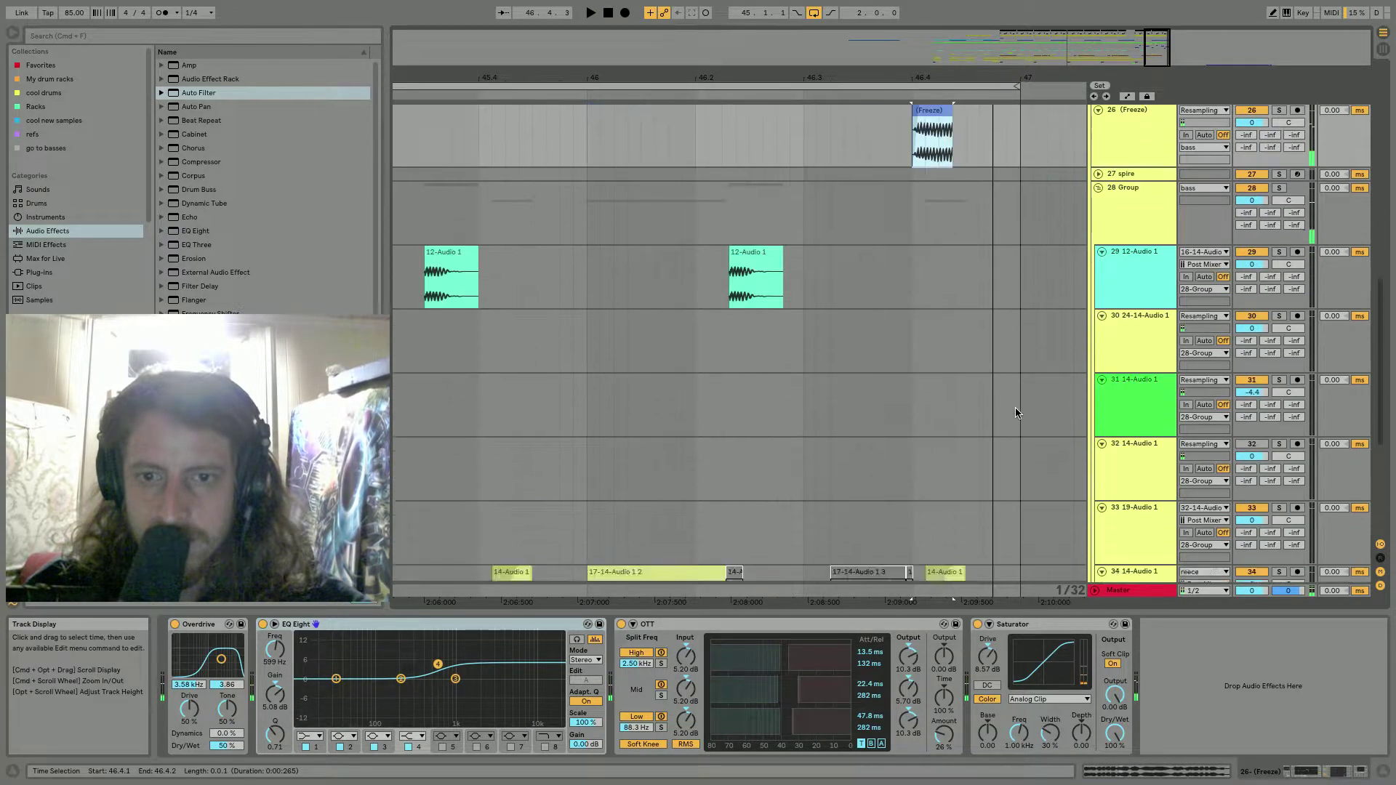
left_click(943, 354)
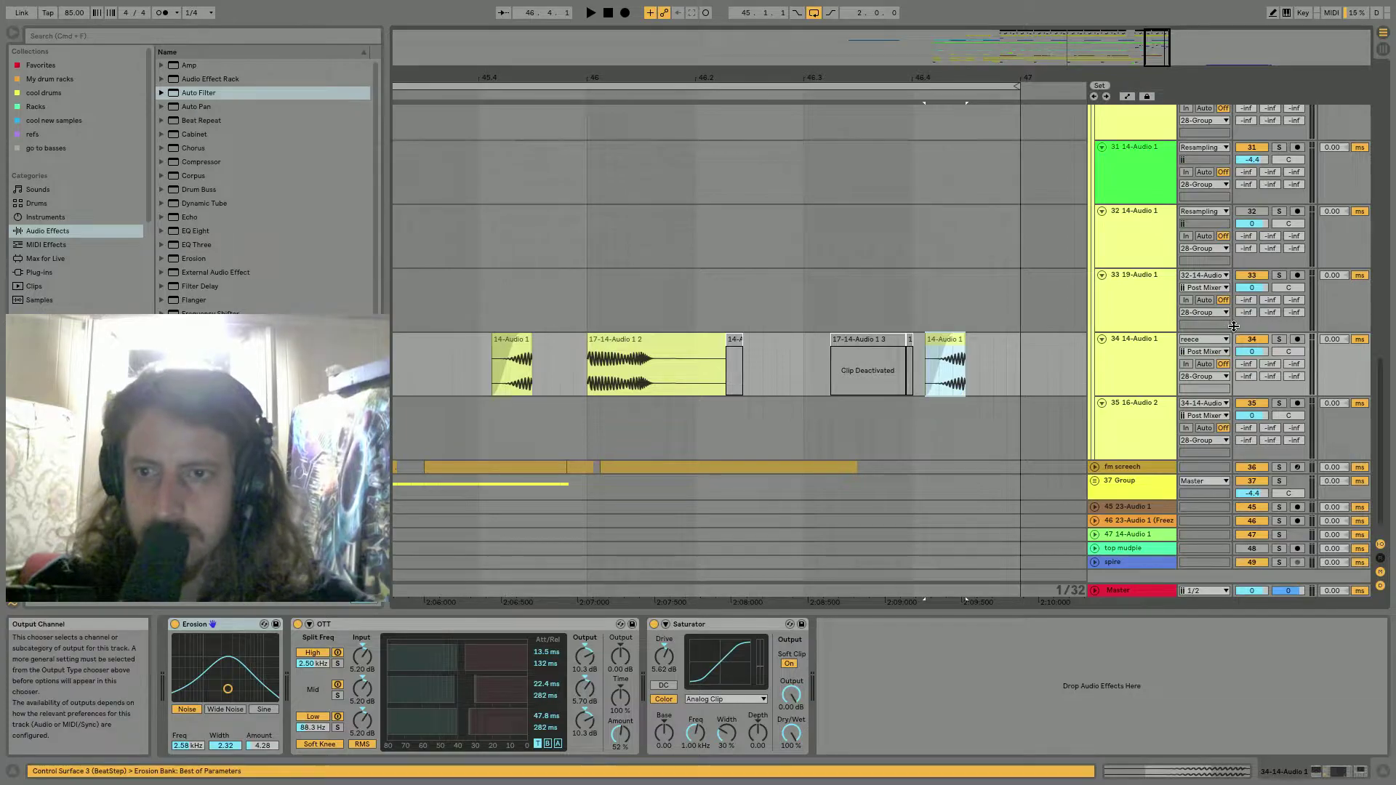
left_click(1279, 340)
key("space")
key("space")
left_click(1279, 340)
Delete the 14-Audio 1 clip just after 46.4 on track 34 and play the fill without it.
left_click(949, 340)
key("Delete")
left_click(833, 301)
key("space")
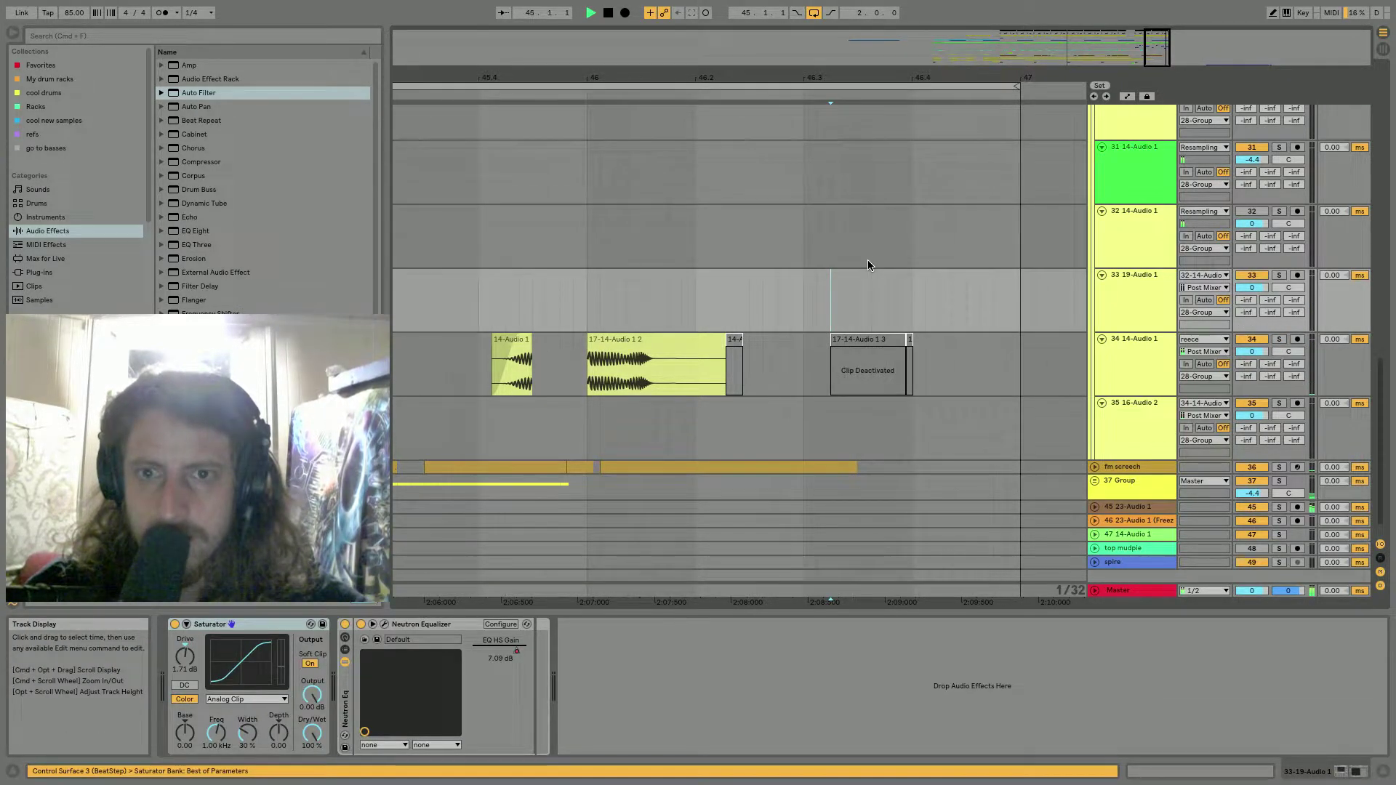
Extend the track 26 freeze clip to 46.4.4 and lengthen its fade-out while auditioning.
scroll(866, 259, "up", 10)
left_click(900, 260)
key("space")
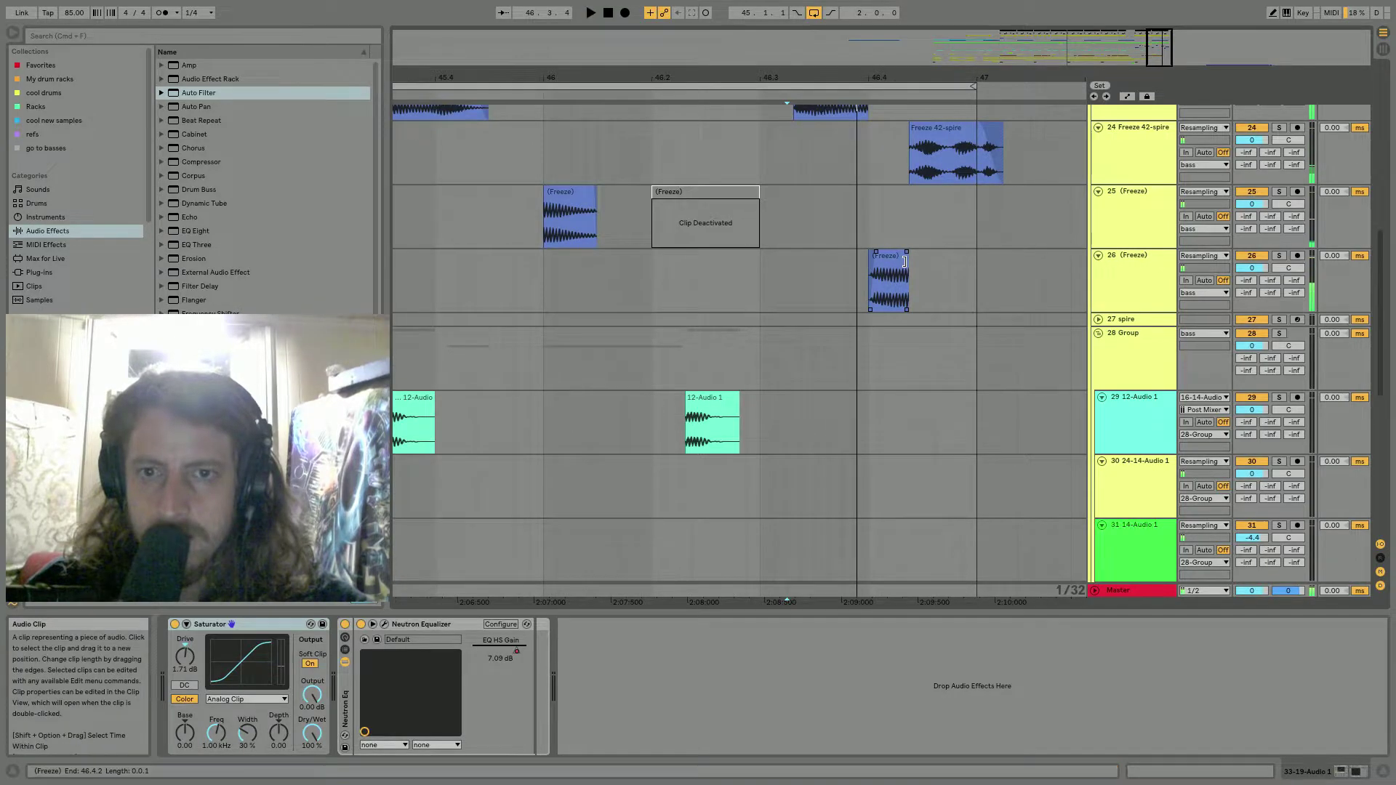
key("space")
left_click_drag(907, 258, 949, 257)
key("space")
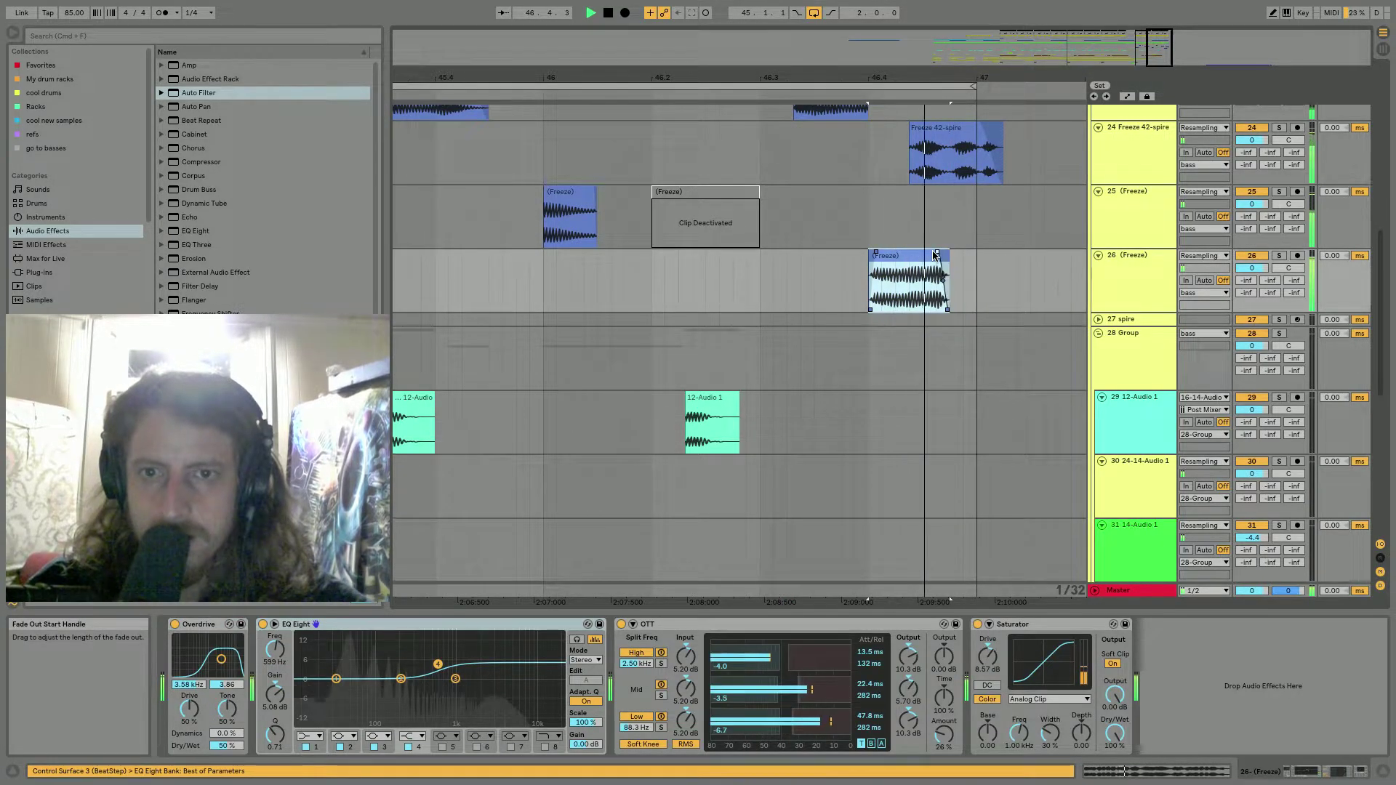
left_click_drag(945, 254, 929, 255)
key("space")
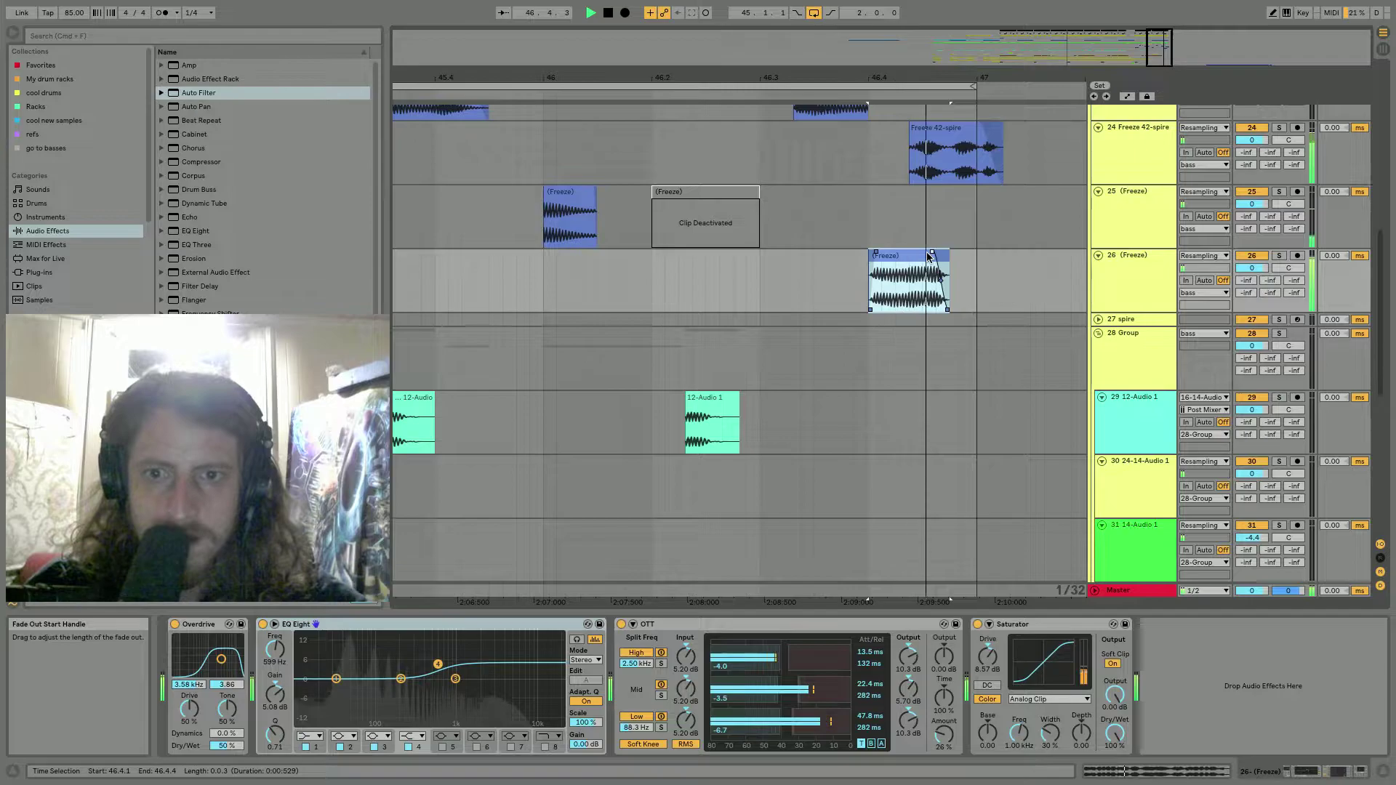
scroll(972, 263, "up", 3)
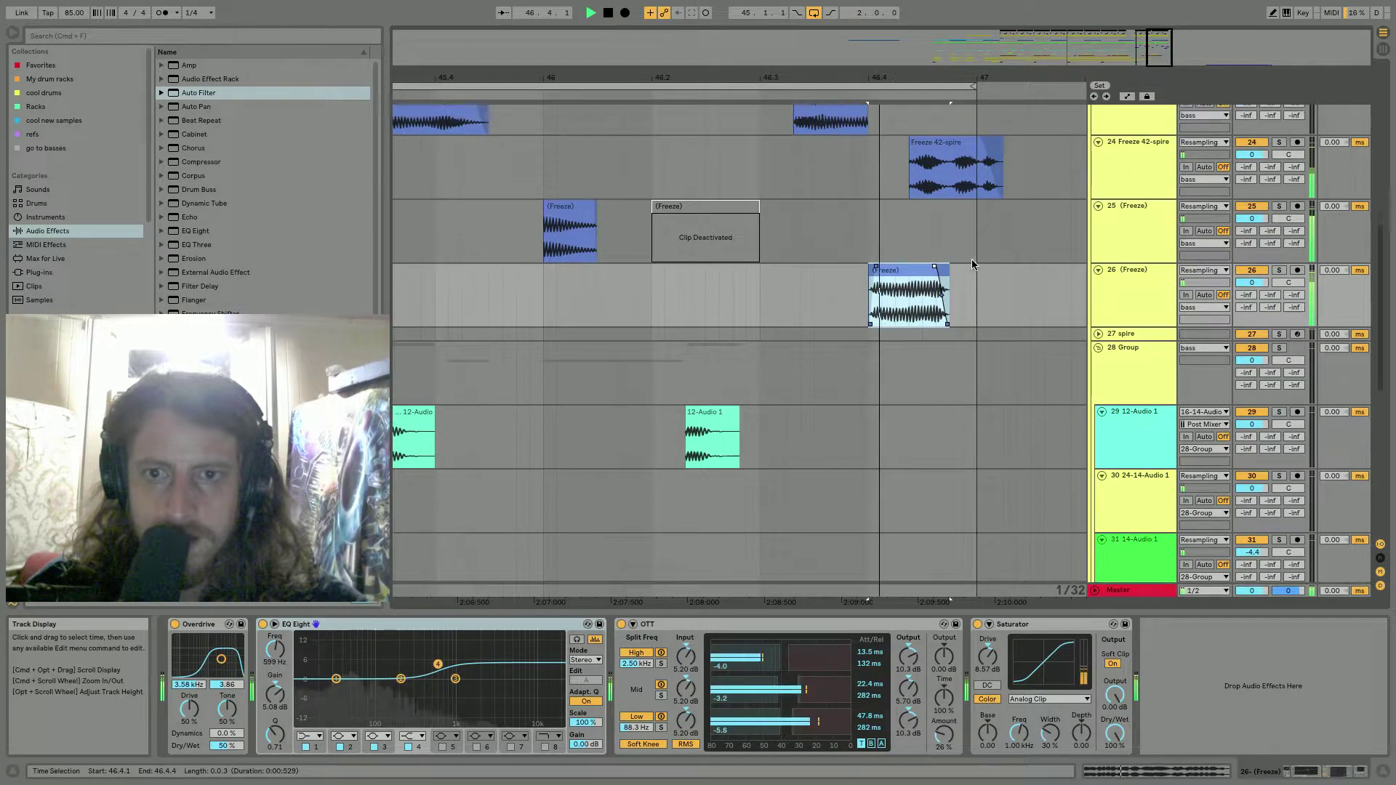
Lower the clip gain of the track 26 freeze clip to -4.05 dB during playback.
left_click_drag(958, 78, 919, 356)
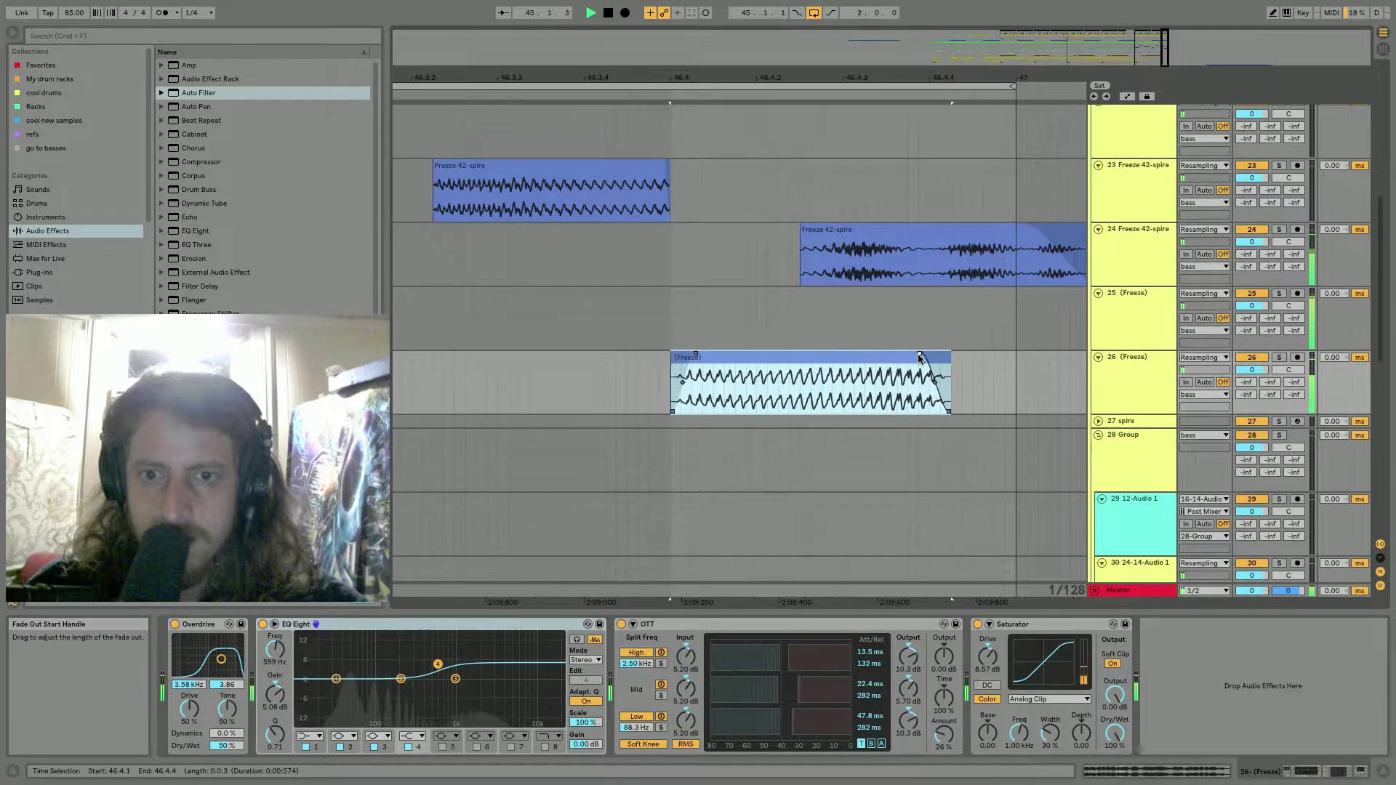
double_click(882, 356)
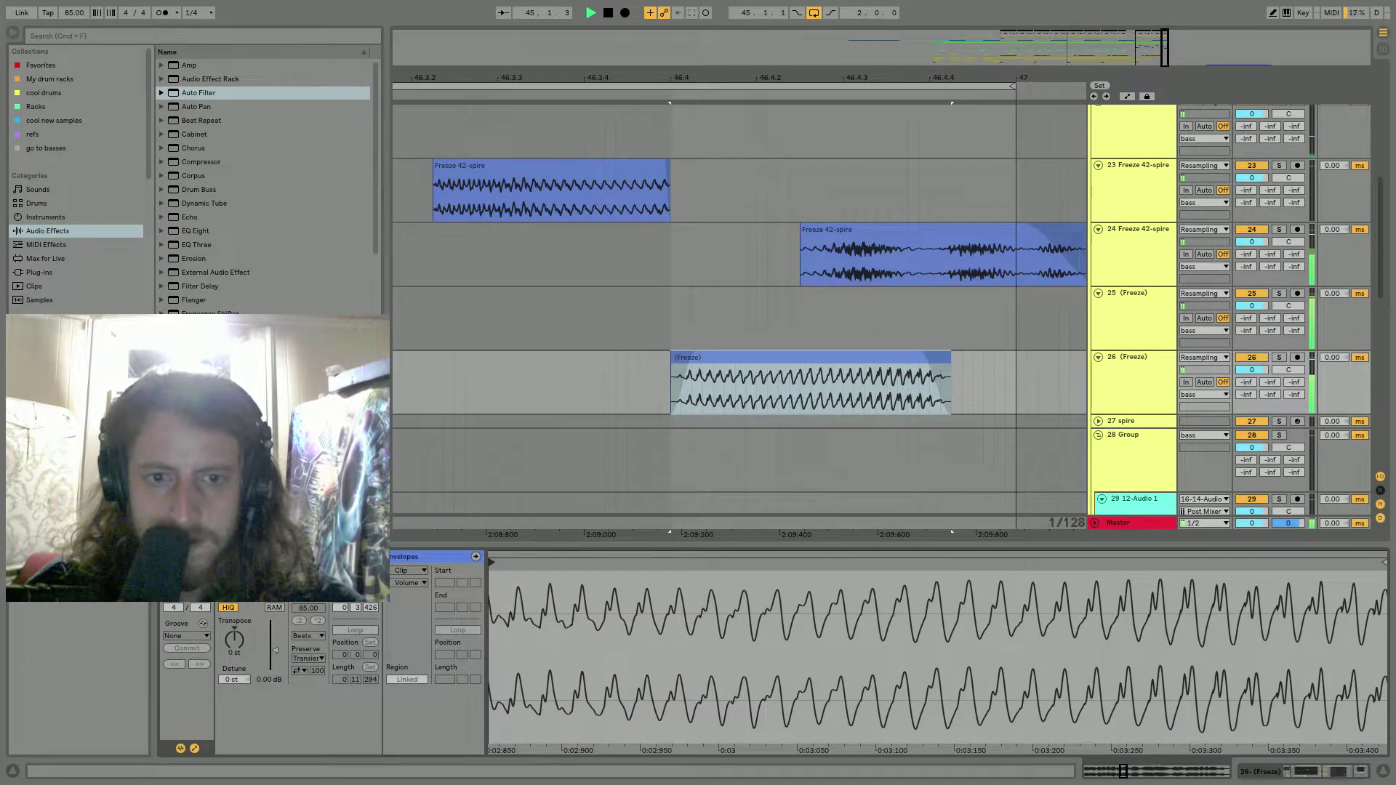
left_click_drag(275, 649, 274, 654)
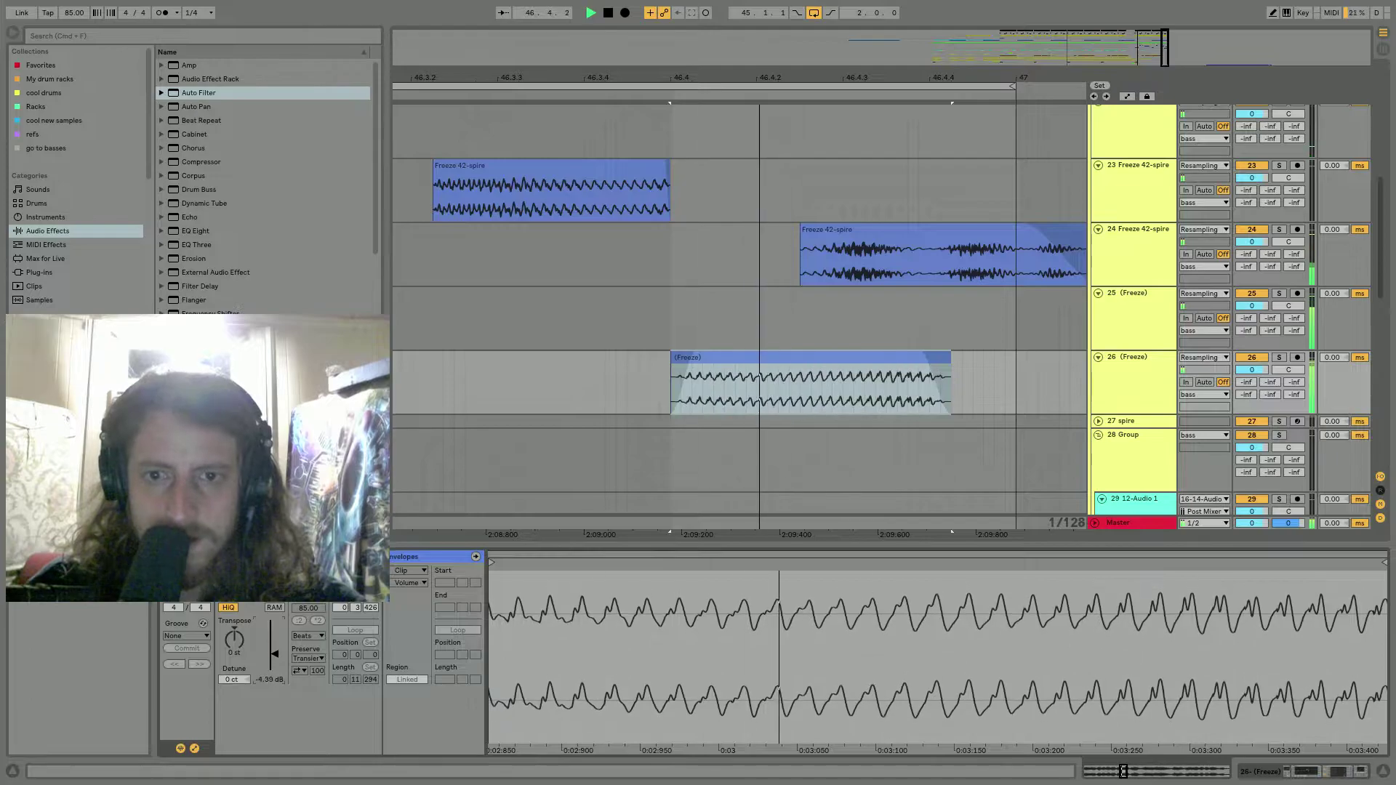
key("space")
Split the track 26 freeze clip near 46.4.3 and add a short fade-out to the first piece.
left_click(839, 381)
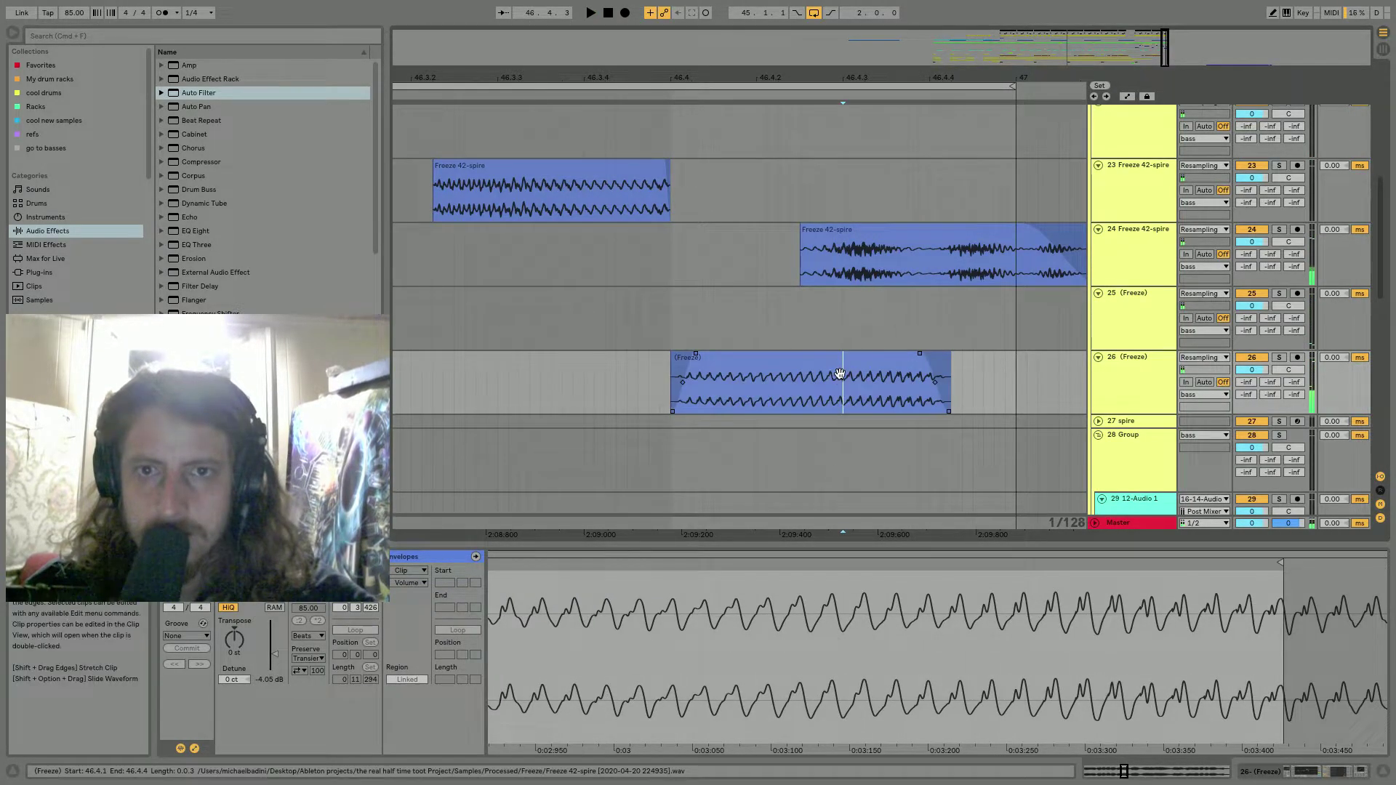
key("super+e")
left_click_drag(841, 354, 831, 355)
key("space")
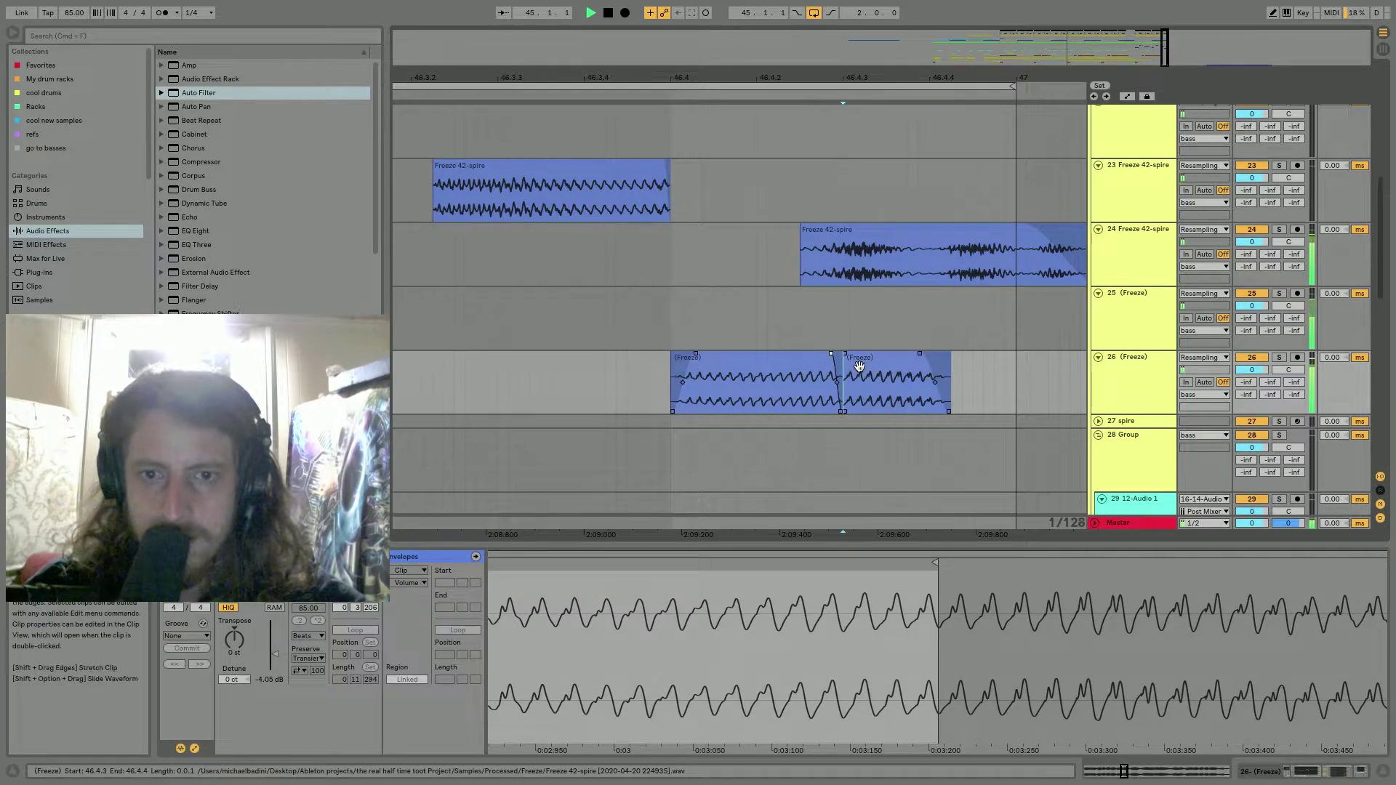
Try trimming the track 26 pieces around the split, and extend the first piece back to meet the second.
key("space")
left_click_drag(943, 363, 921, 362)
key("space")
key("space")
left_click(822, 361)
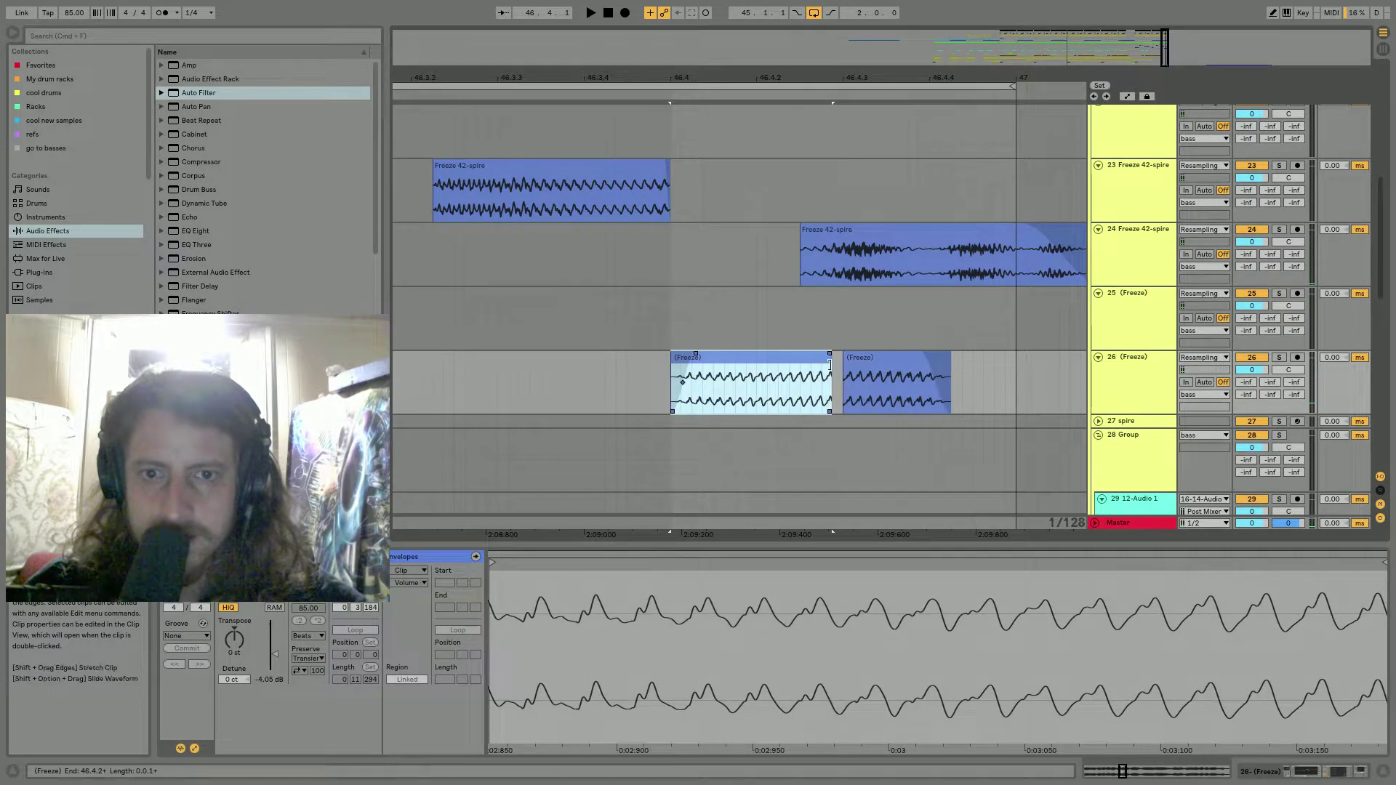
left_click_drag(828, 364, 842, 363)
left_click(848, 358)
key("space")
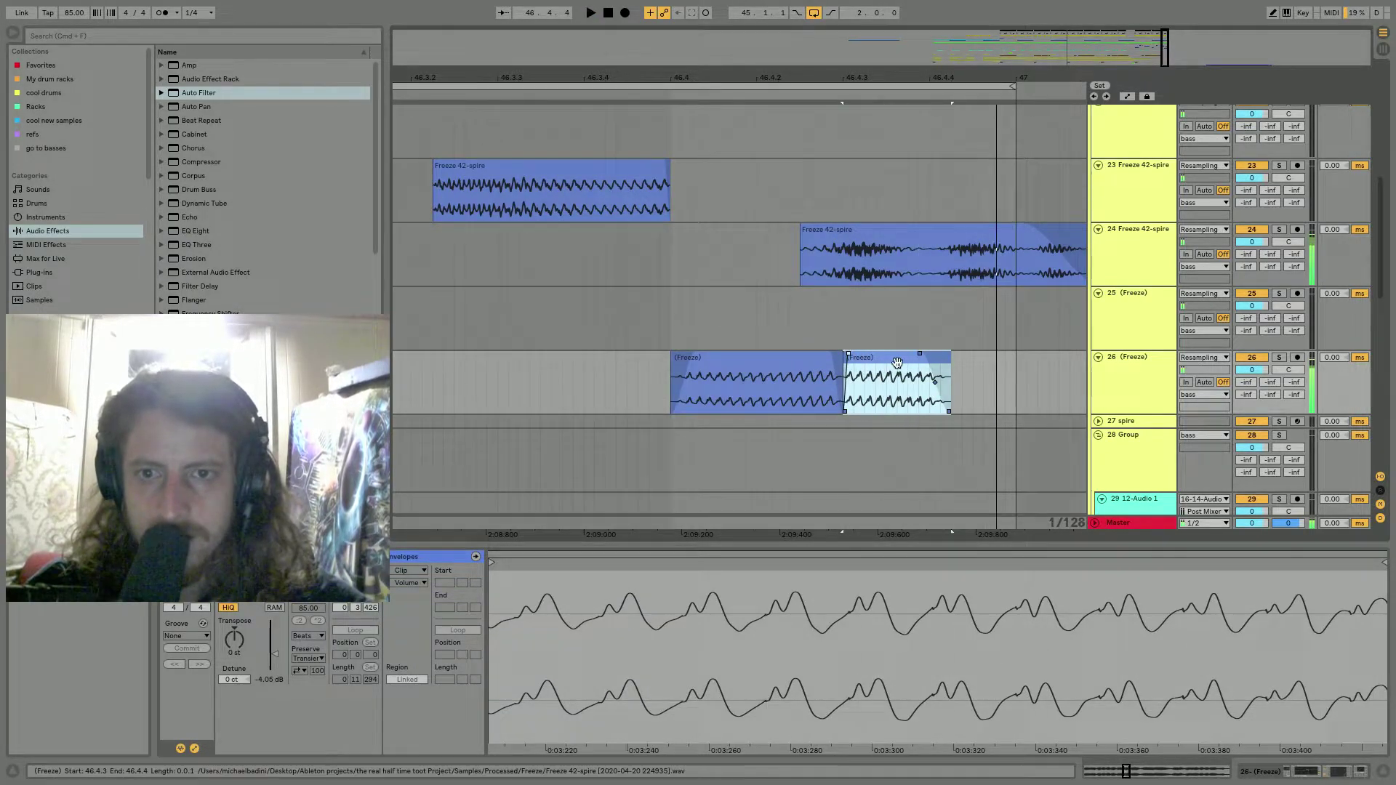
Copy the second track 26 piece to 46.4.4 and shift the middle piece's sample start to just after 0:03.500, auditioning.
left_click_drag(949, 362, 997, 377)
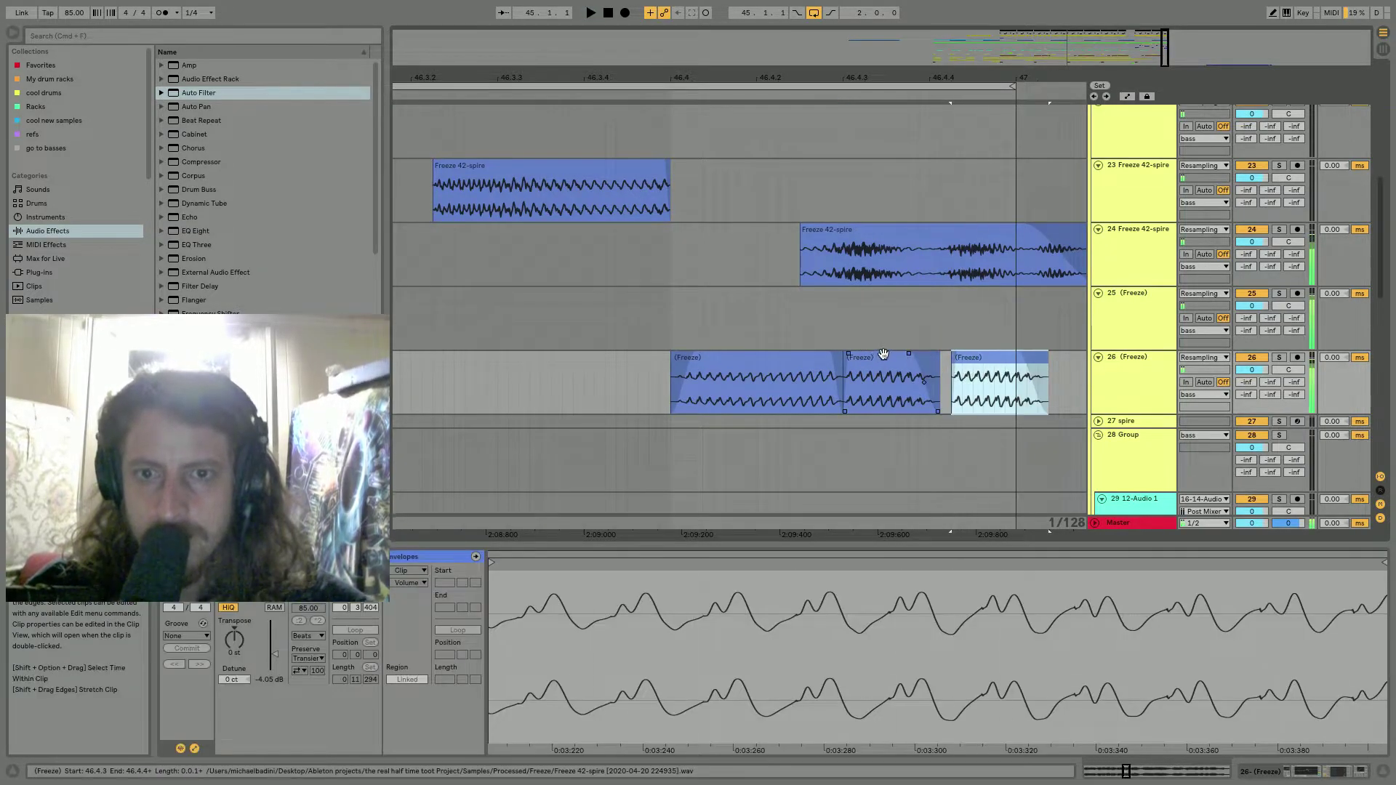
left_click(829, 361)
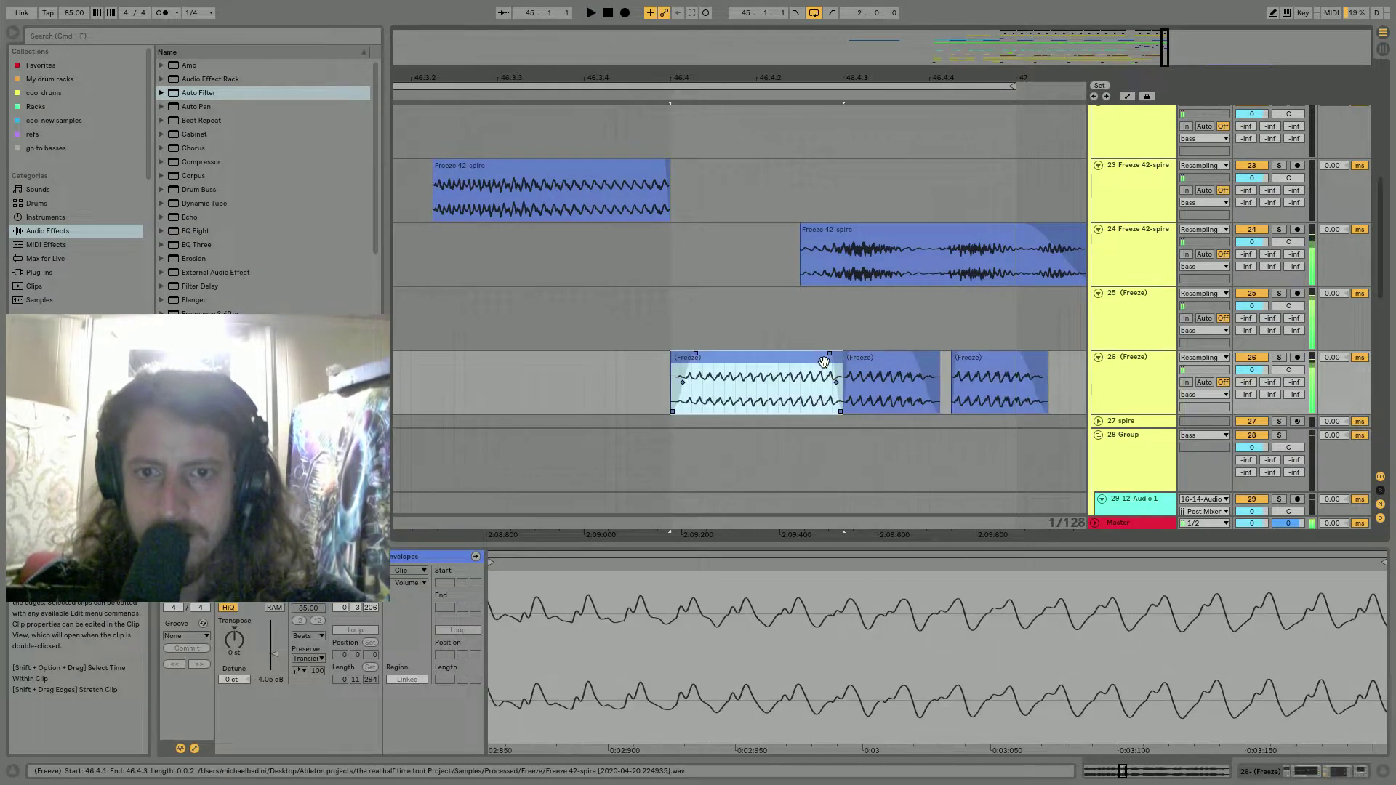
left_click(904, 370)
mouse_move(810, 654)
left_mouse_down()
mouse_move(810, 578)
mouse_move(849, 564)
mouse_move(943, 577)
mouse_move(905, 583)
left_mouse_up()
key("space")
key("space")
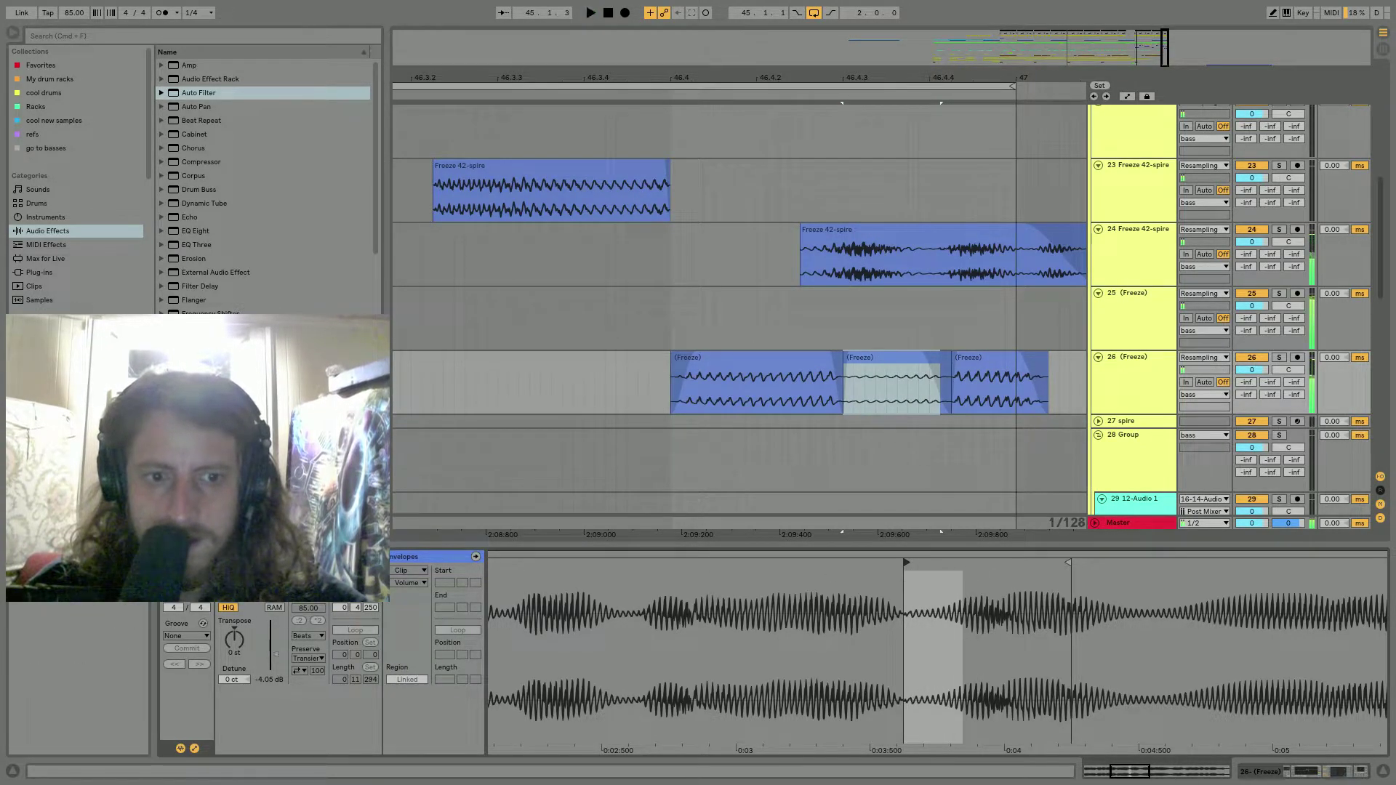
Raise the clip gain of the middle track 26 piece and play back the whole loop.
left_click_drag(276, 655, 275, 649)
key("space")
left_click(707, 373)
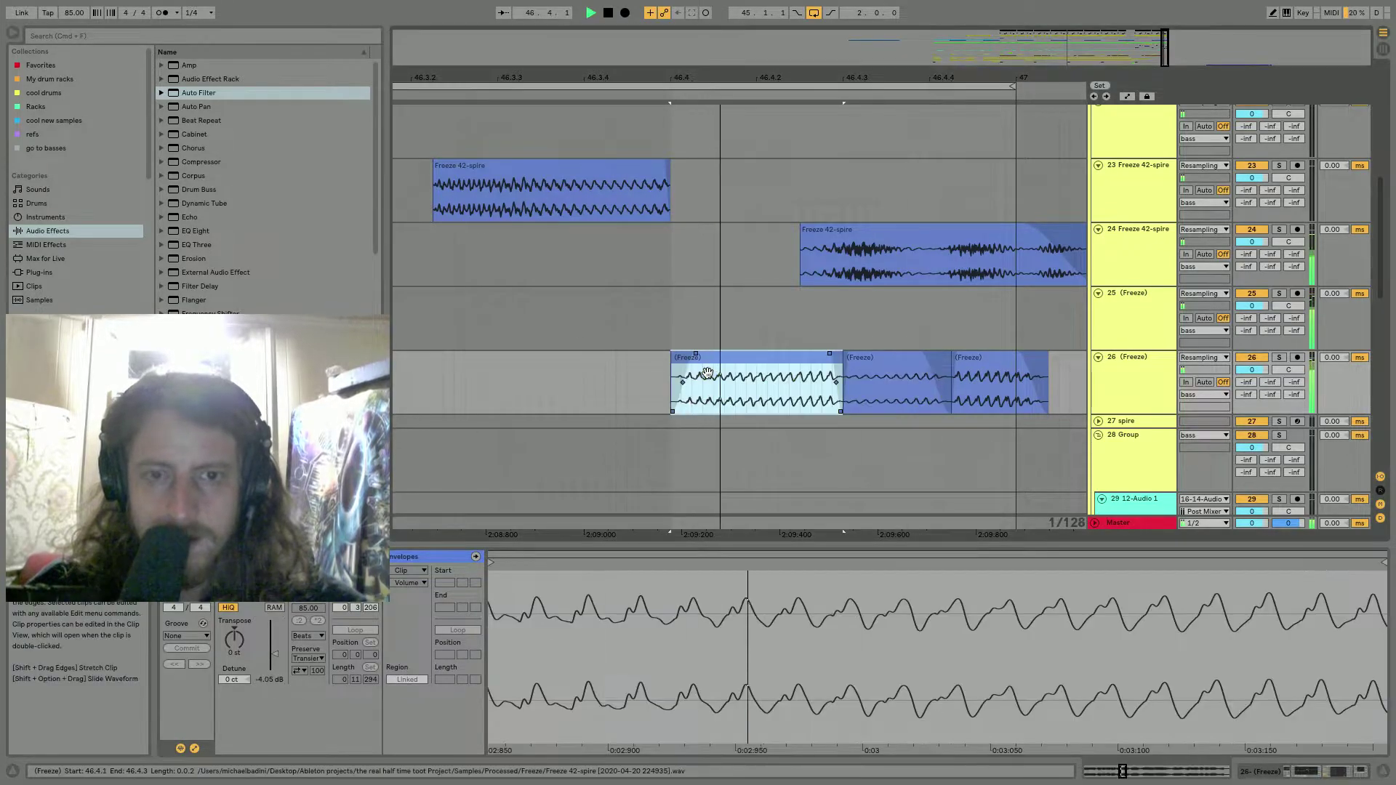
left_click_drag(843, 74, 843, 76)
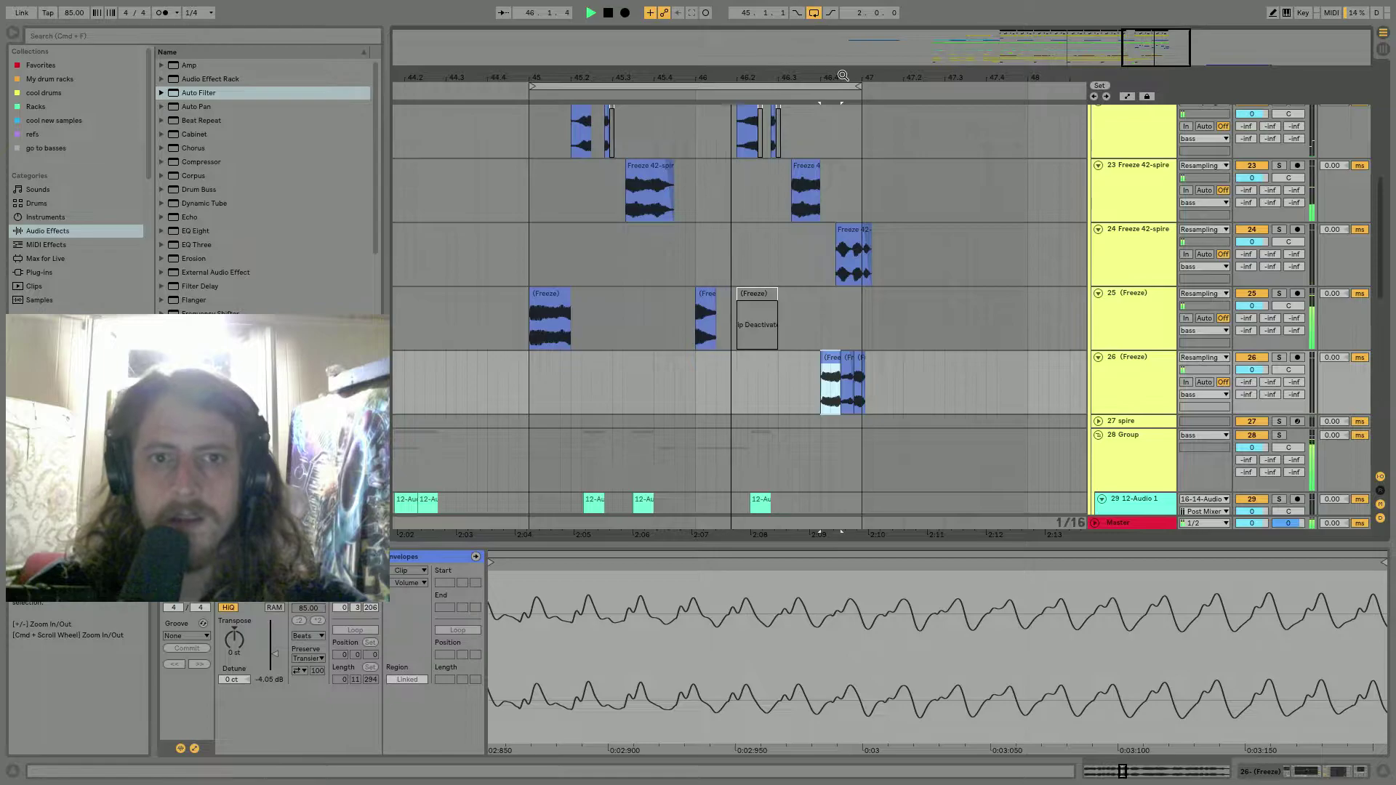
Copy a Freeze 42-spire clip on track 23 to 46.1.3, ending at 46.2, and open its sample view.
left_click(690, 269)
mouse_move(725, 77)
left_mouse_down()
mouse_move(723, 96)
mouse_move(742, 75)
left_mouse_up()
left_click(686, 291)
key("space")
left_click_drag(813, 180, 728, 180)
left_click(760, 545)
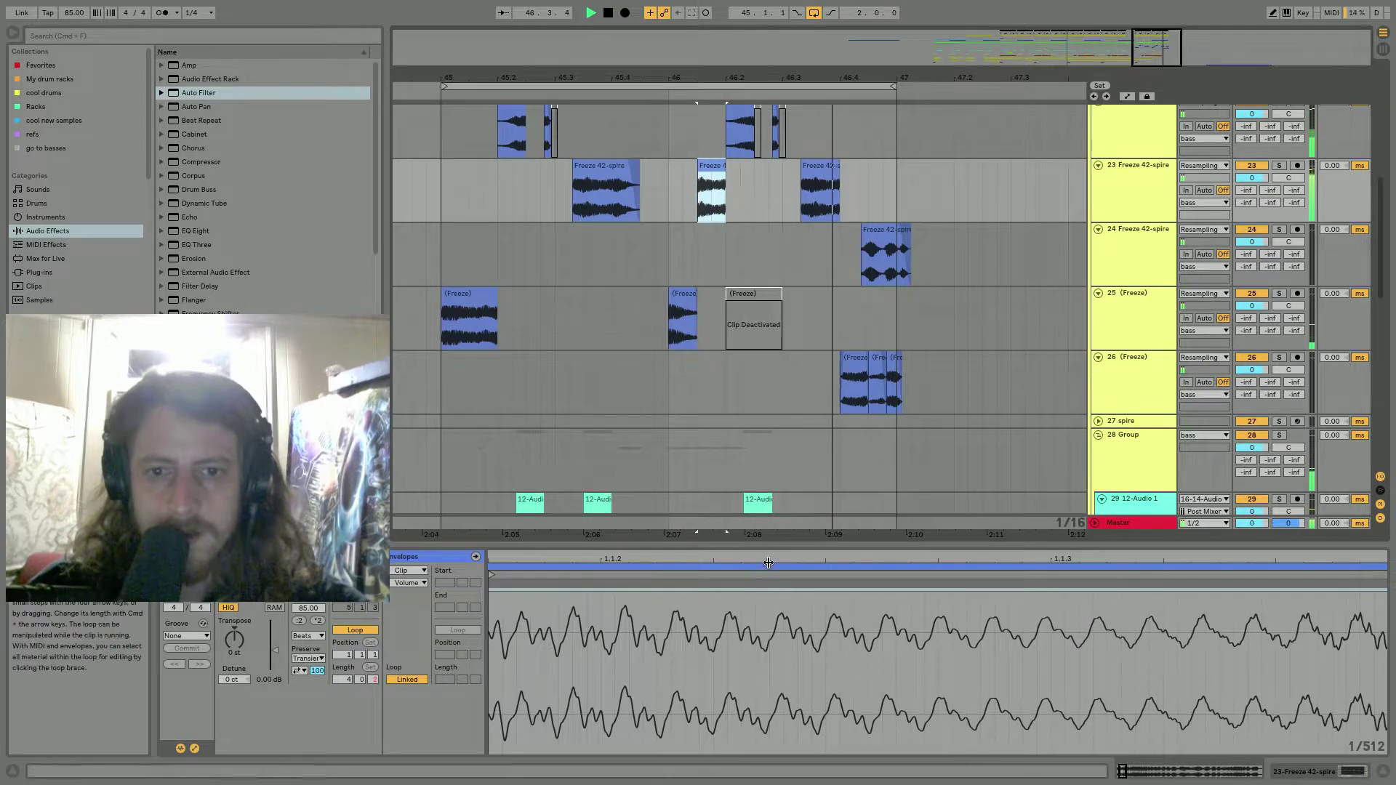
Shift the sample start of the track 23 Freeze 42-spire clip at 46.1.3 to between 2 and 2.2, auditioning different positions.
left_click_drag(512, 563, 512, 561)
left_click(513, 588)
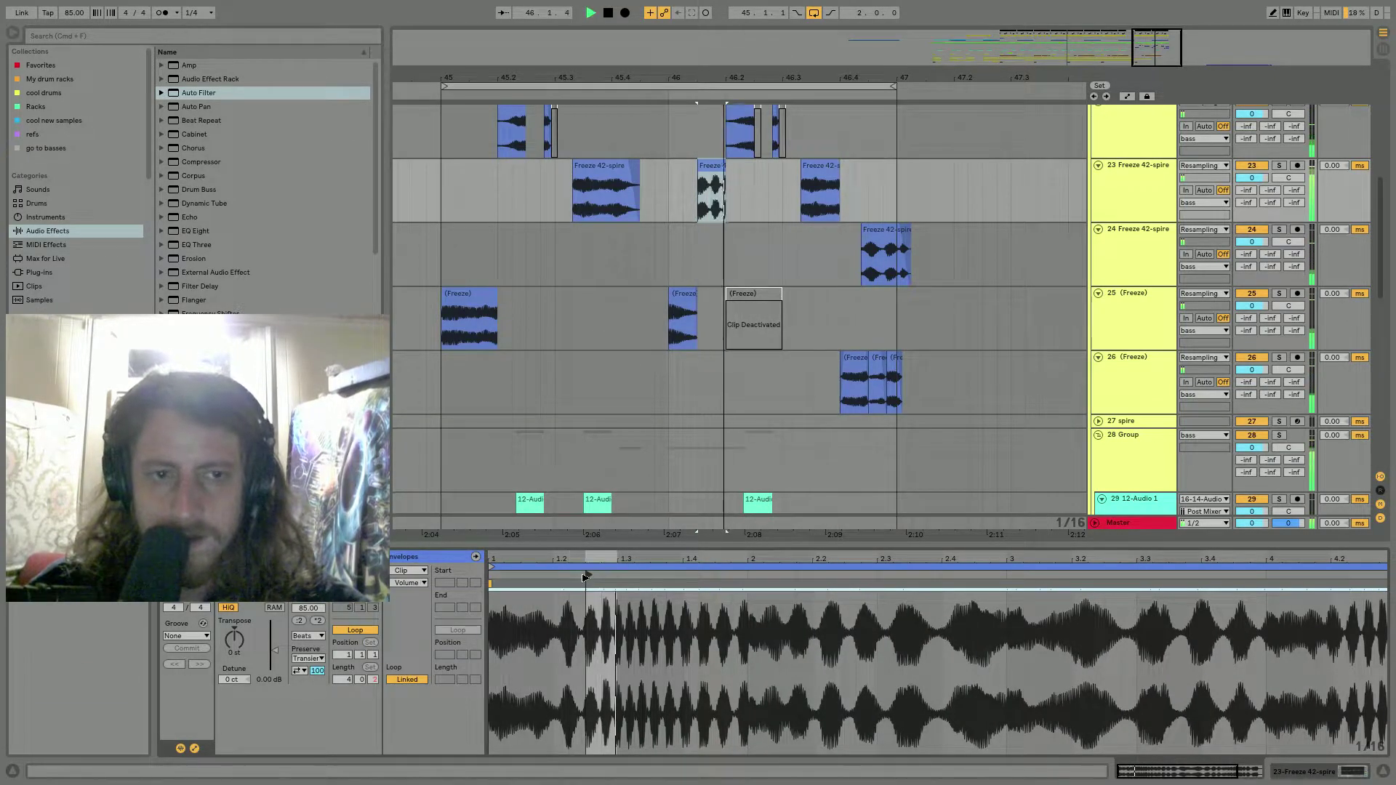
left_click(765, 578)
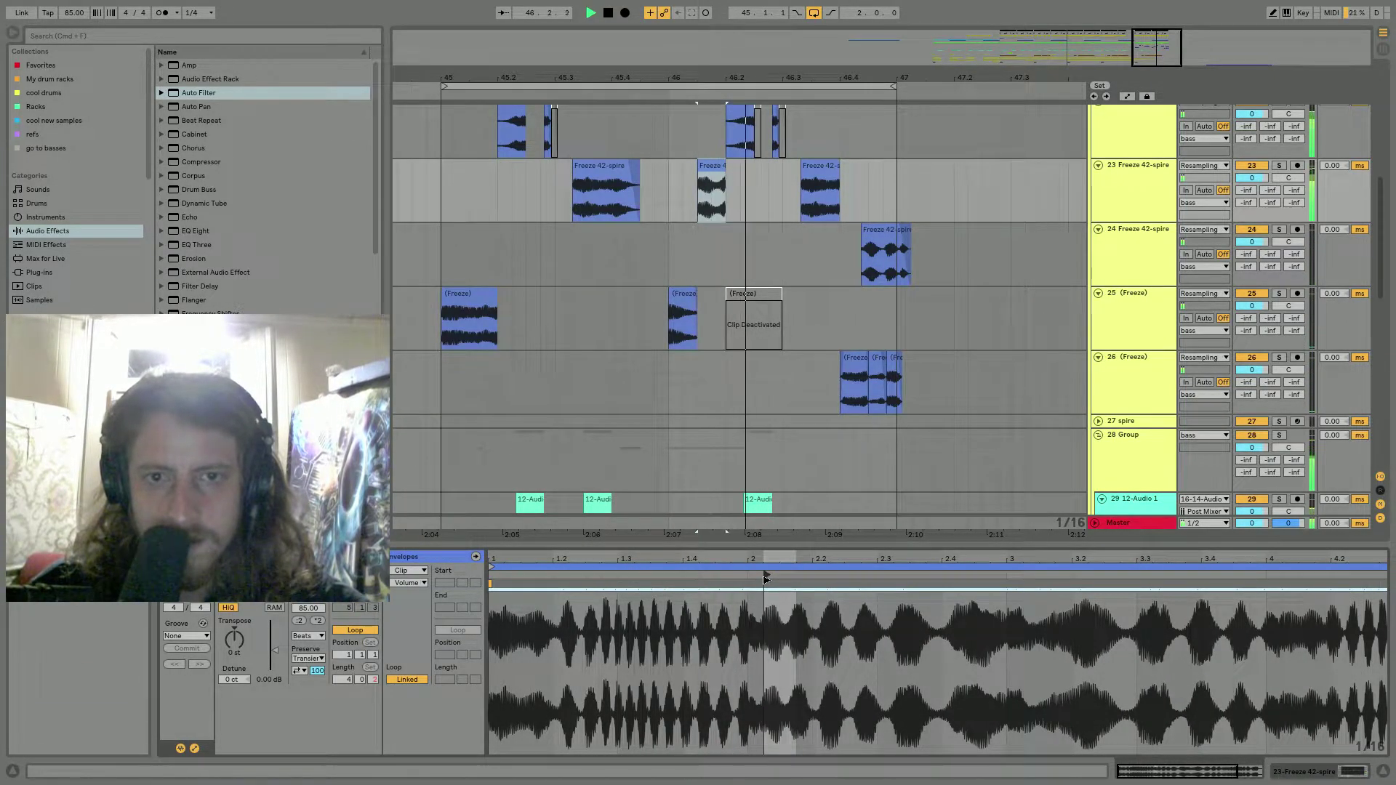
left_click_drag(765, 578, 780, 578)
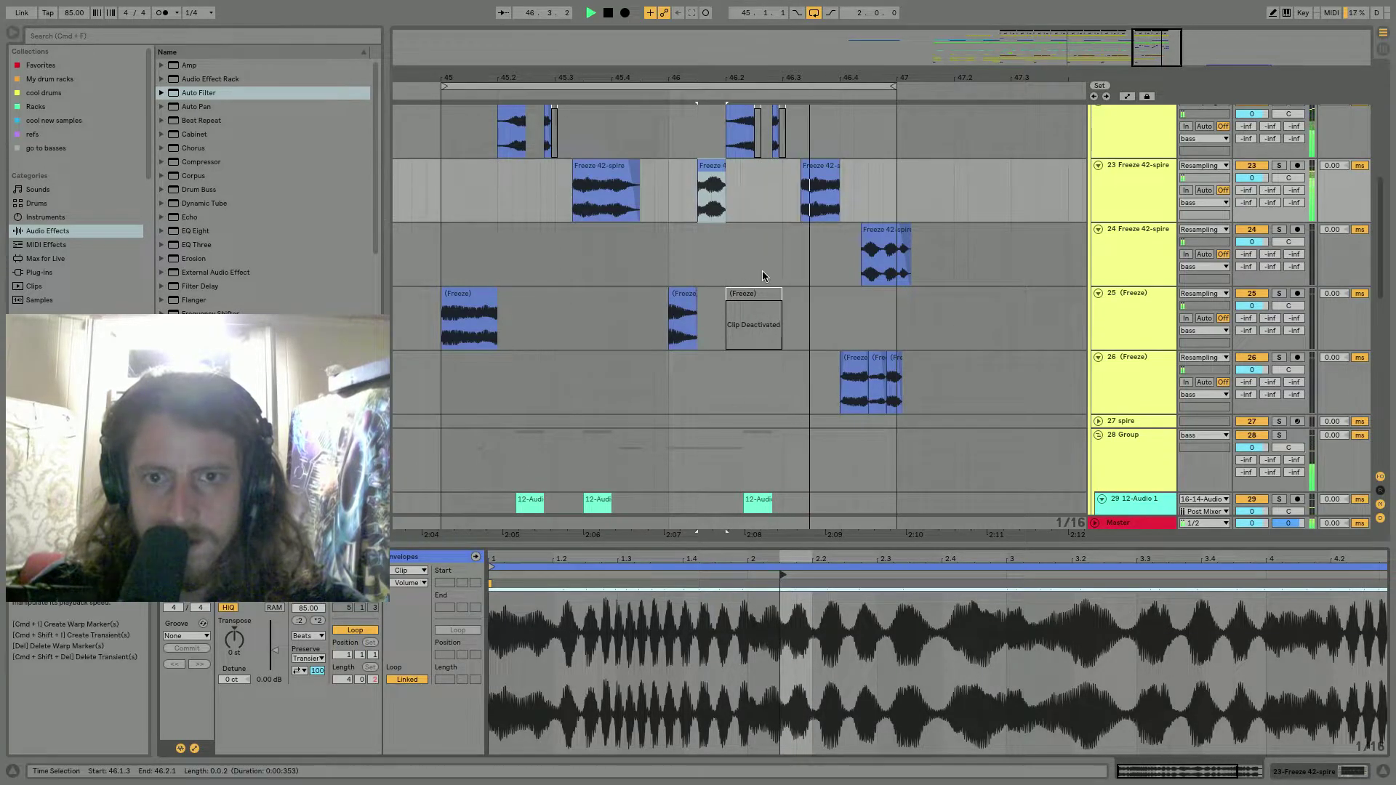
Add a Saturator after the EQ Eight on track 23.
left_click(617, 180)
double_click(1131, 188)
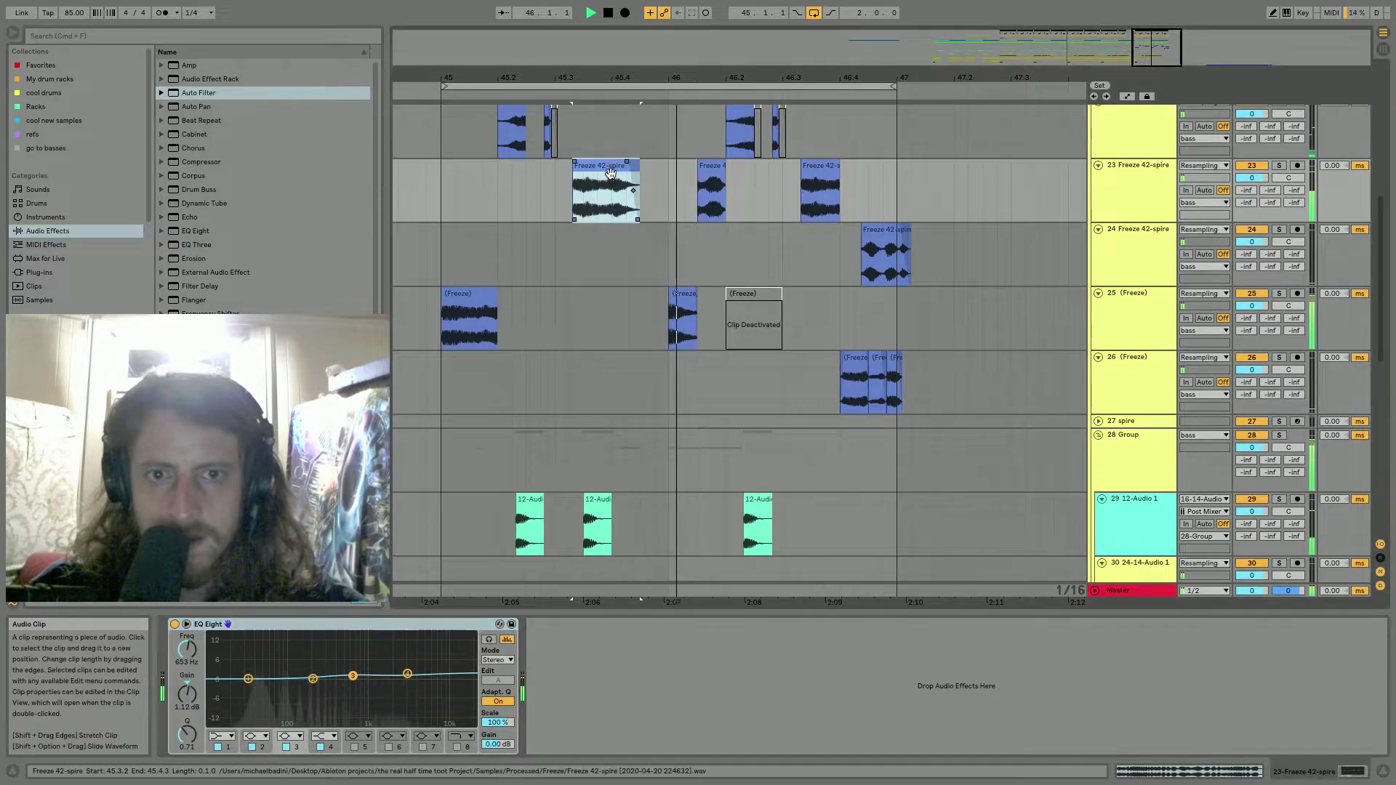
scroll(303, 202, "down", 4)
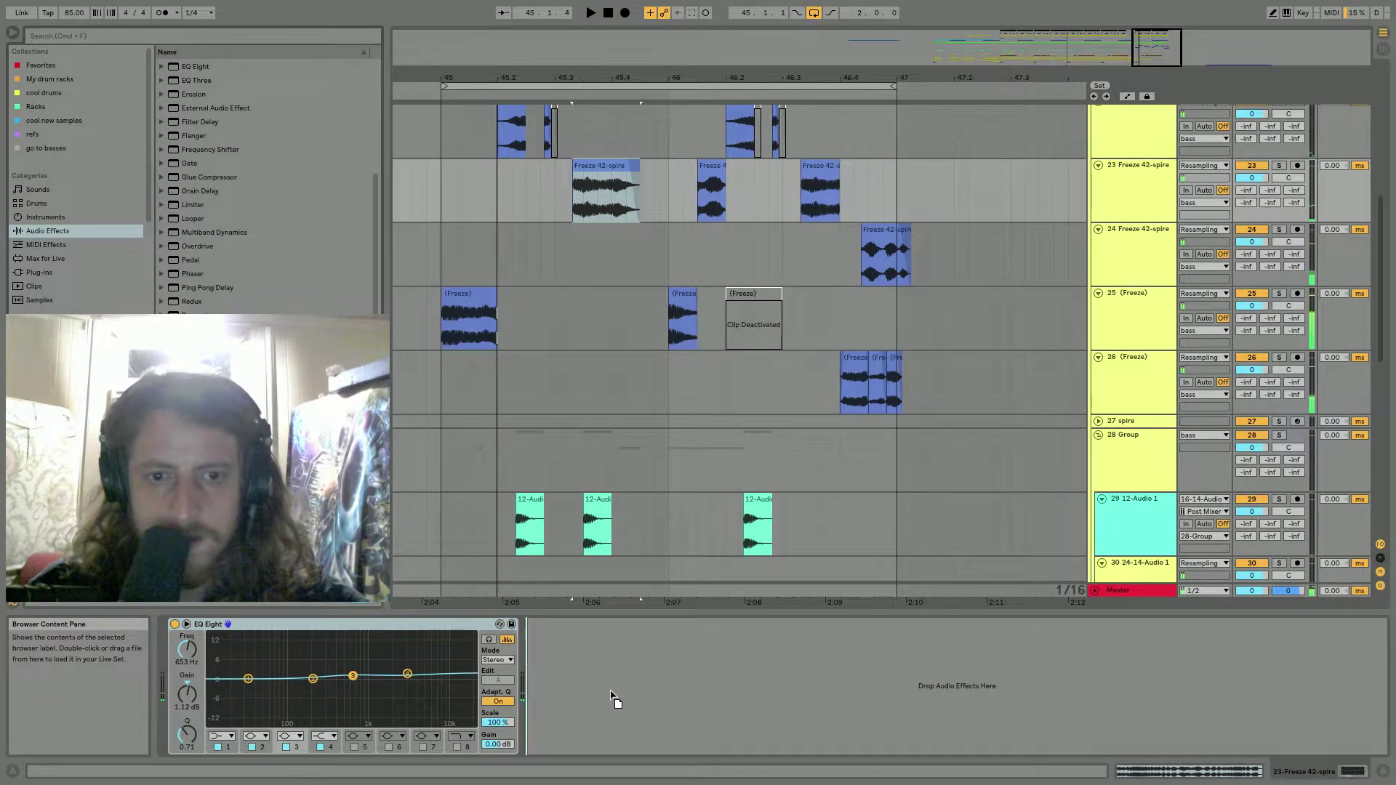
left_click_drag(677, 566, 572, 694)
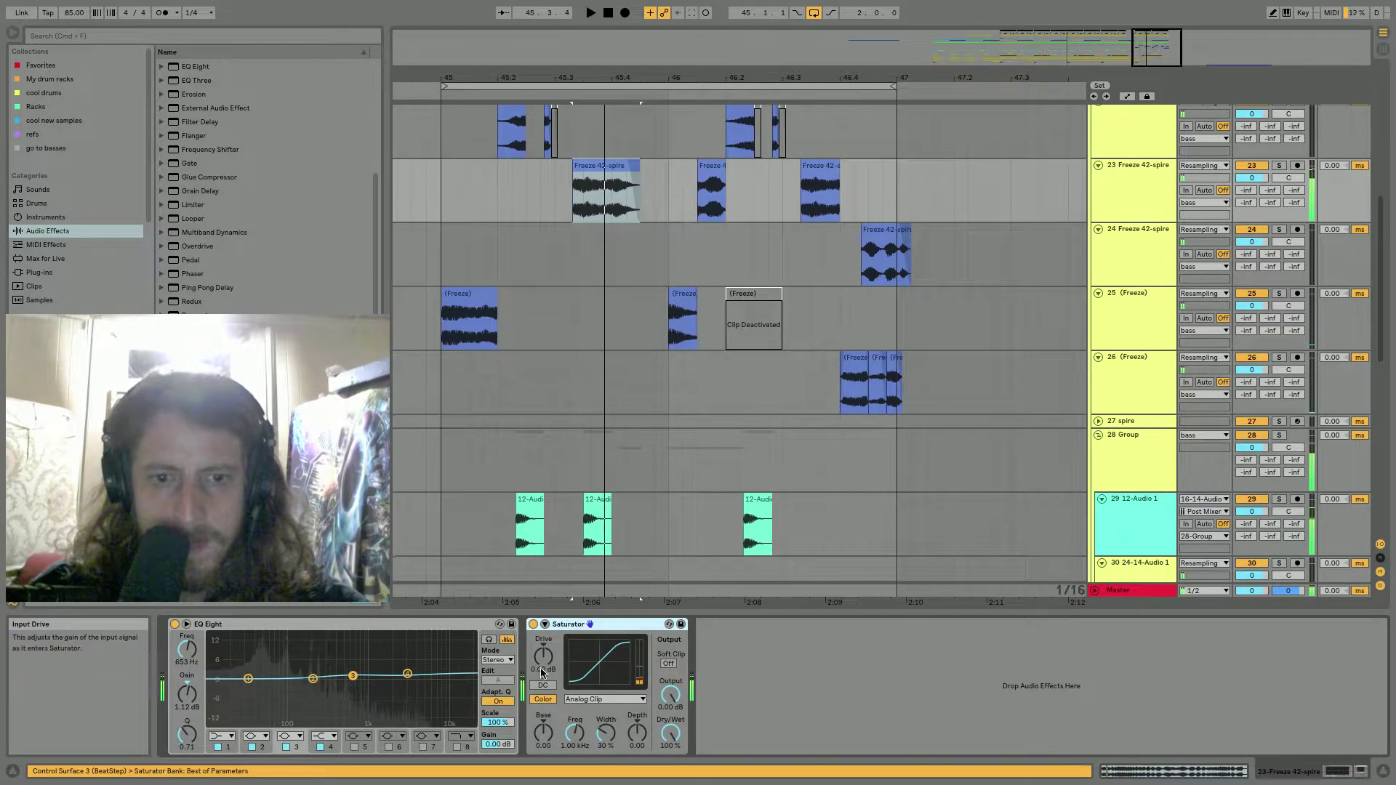
Select the Freeze 42-spire clip on track 24 at the end of bar 46 for close-up editing.
left_click(883, 254)
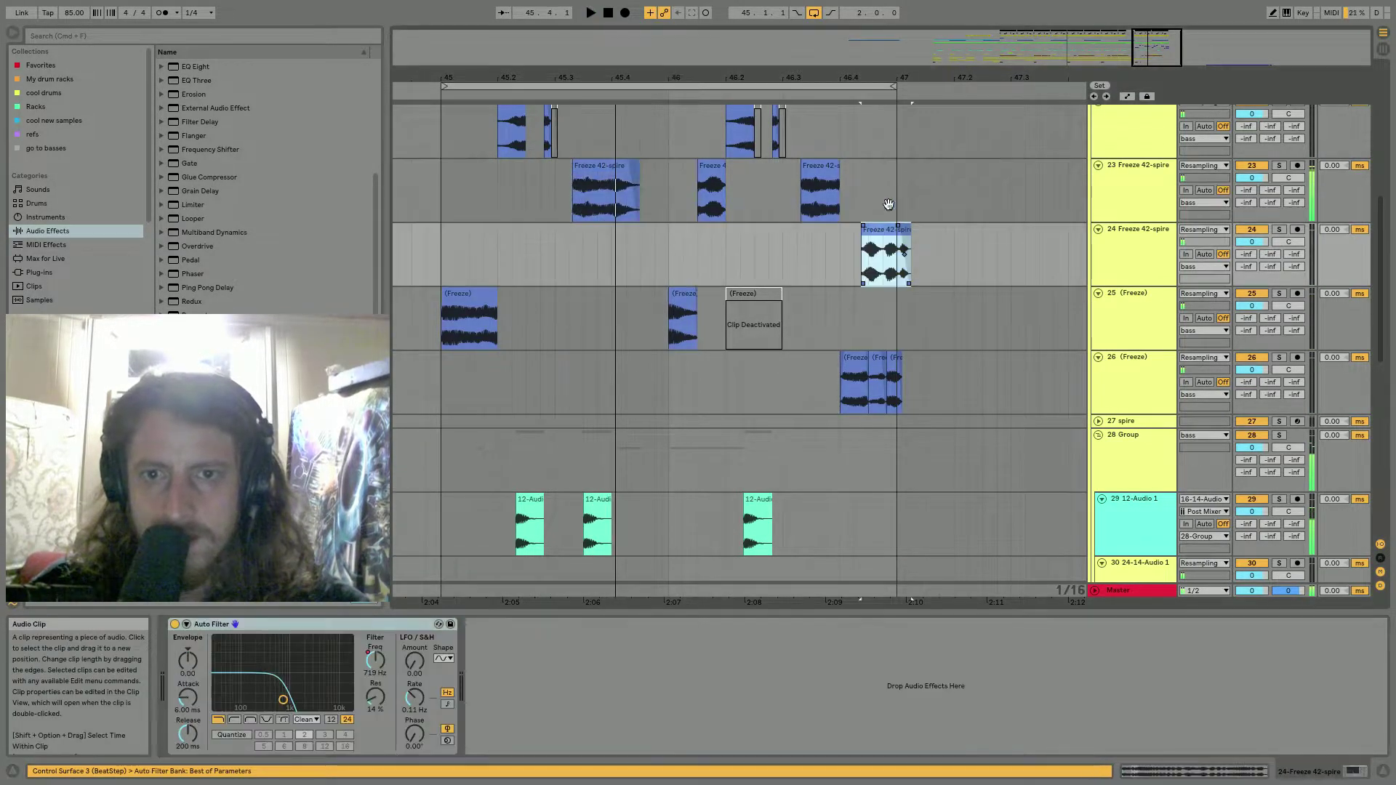
left_click_drag(903, 76, 910, 113)
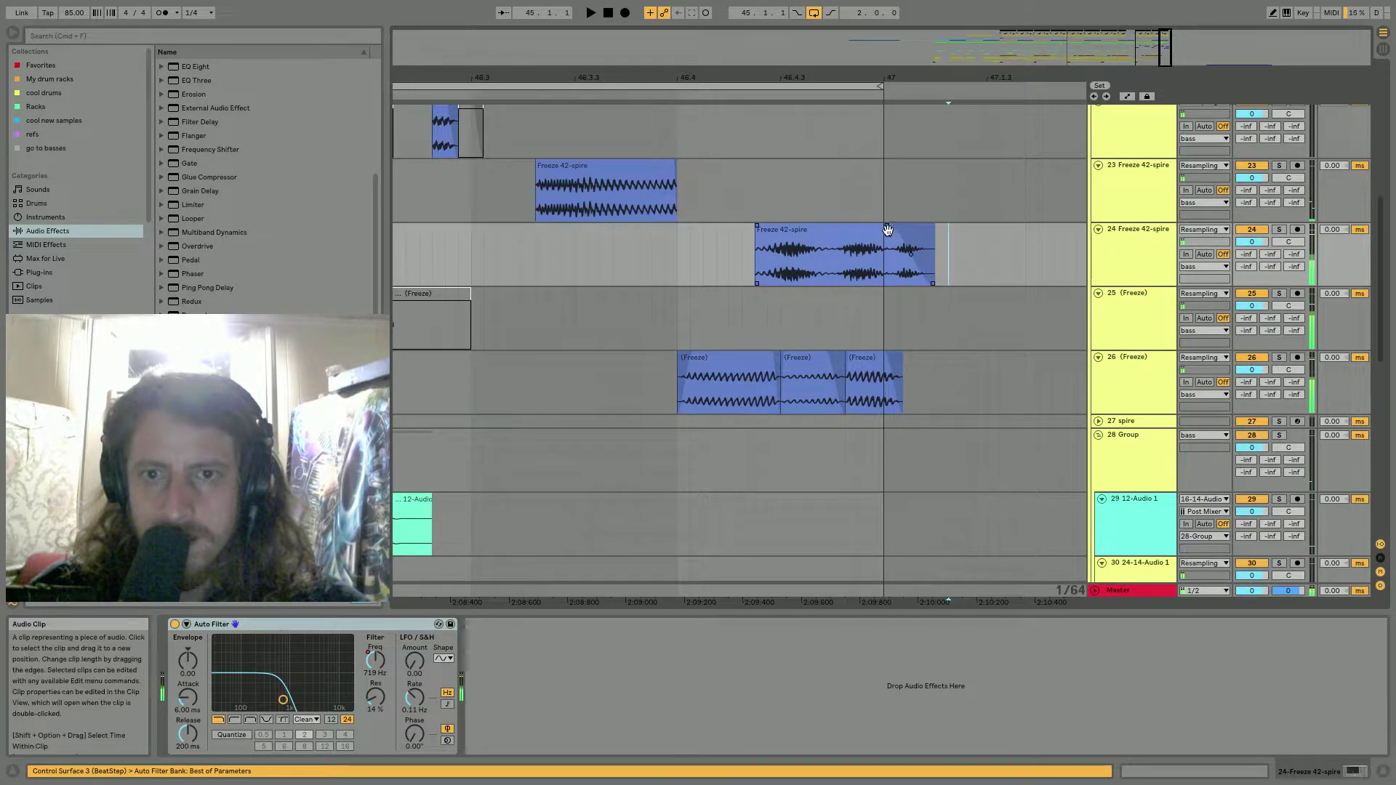
Shorten the Freeze 42-spire clip on track 24 and the last (Freeze) clip on track 26 to end at bar 47.
left_click_drag(934, 231, 890, 232)
left_click(883, 141)
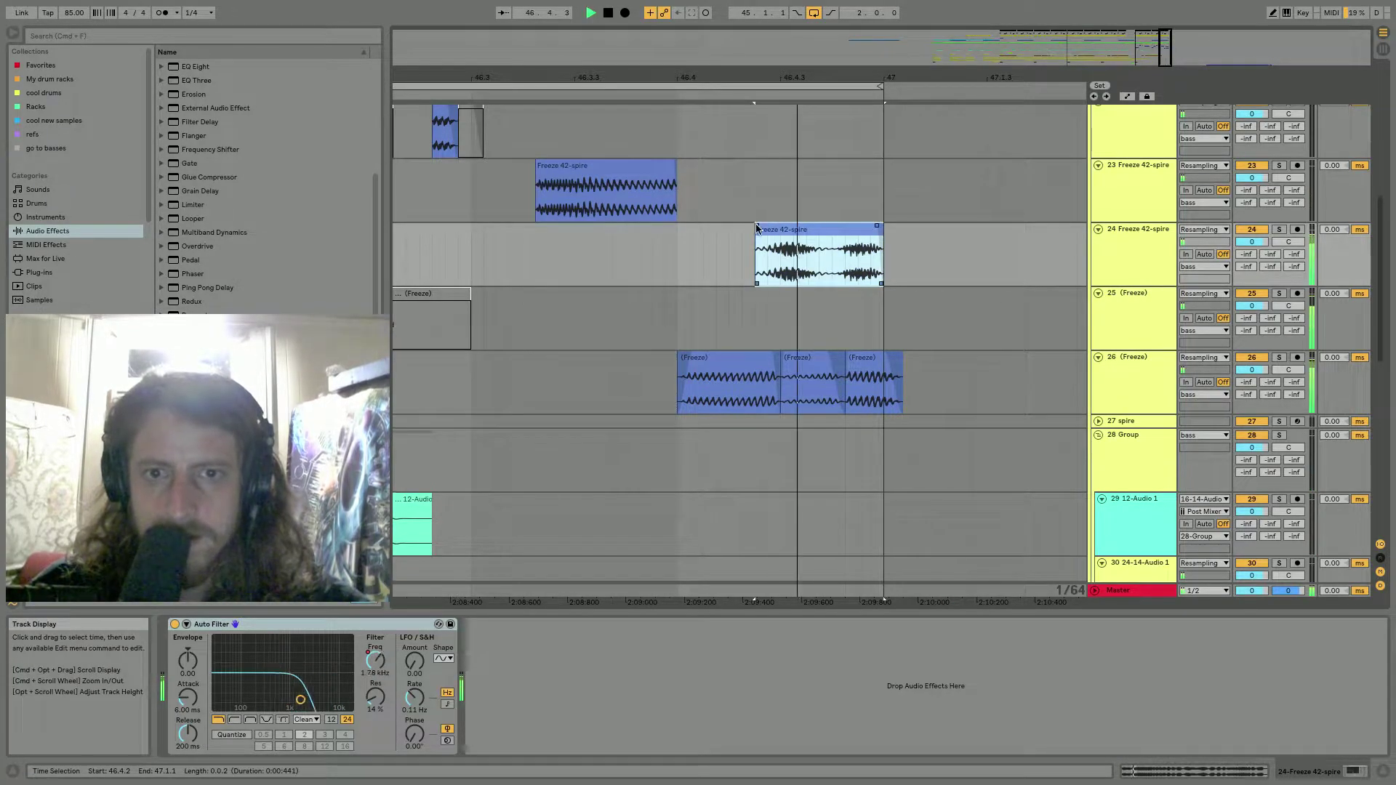
left_click(745, 369)
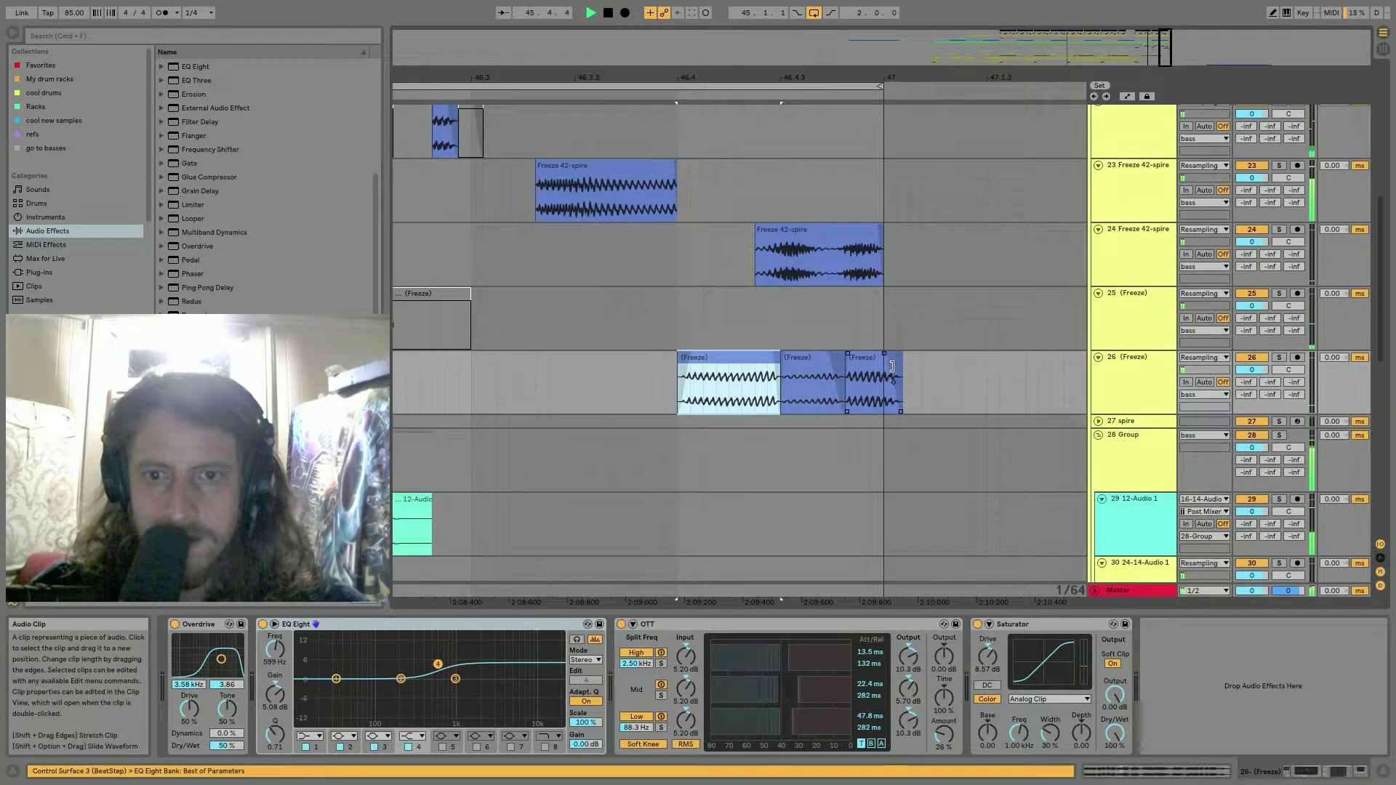
left_click_drag(902, 369, 883, 369)
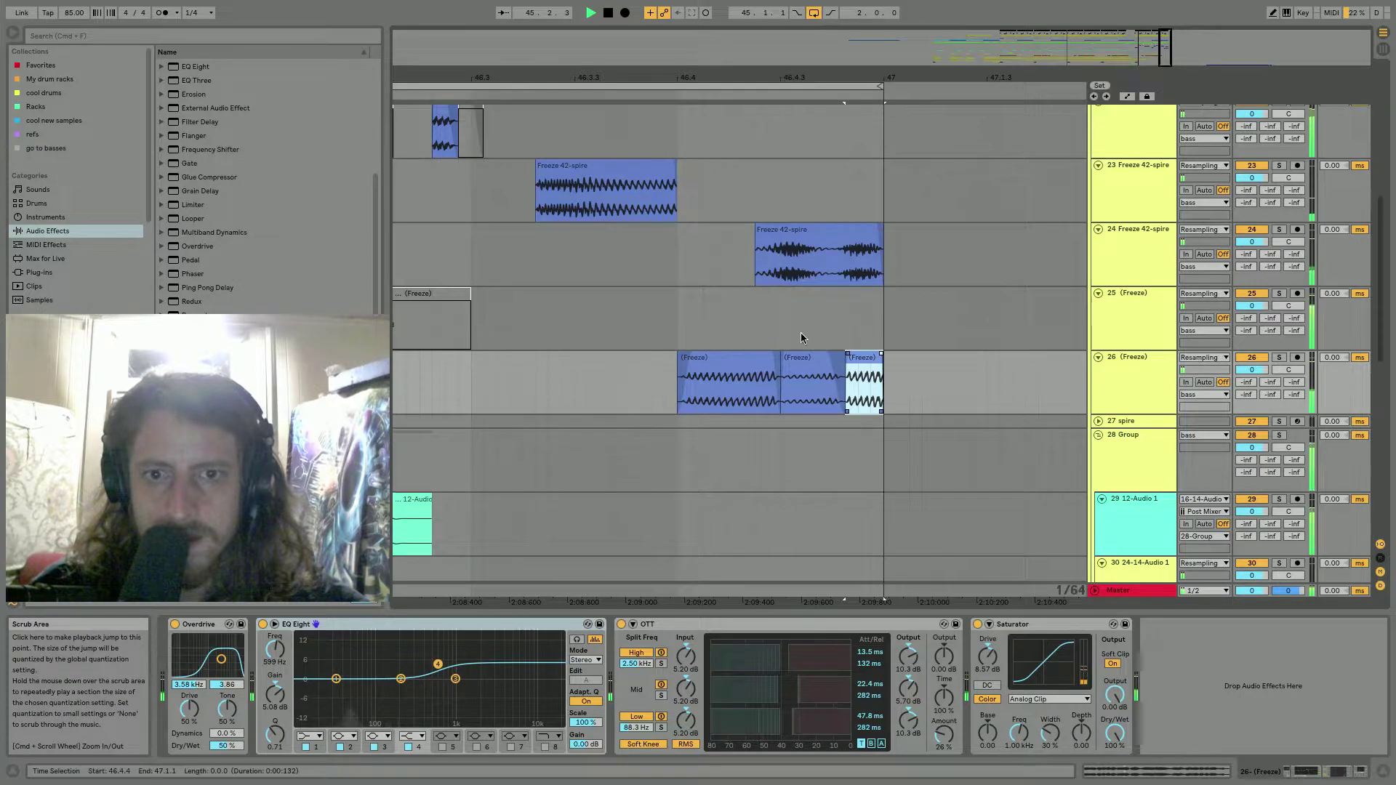
Play back the (Freeze) clips on track 26 and solo that track to hear it alone.
left_click(737, 361)
left_click(1132, 373)
key("space")
key("space")
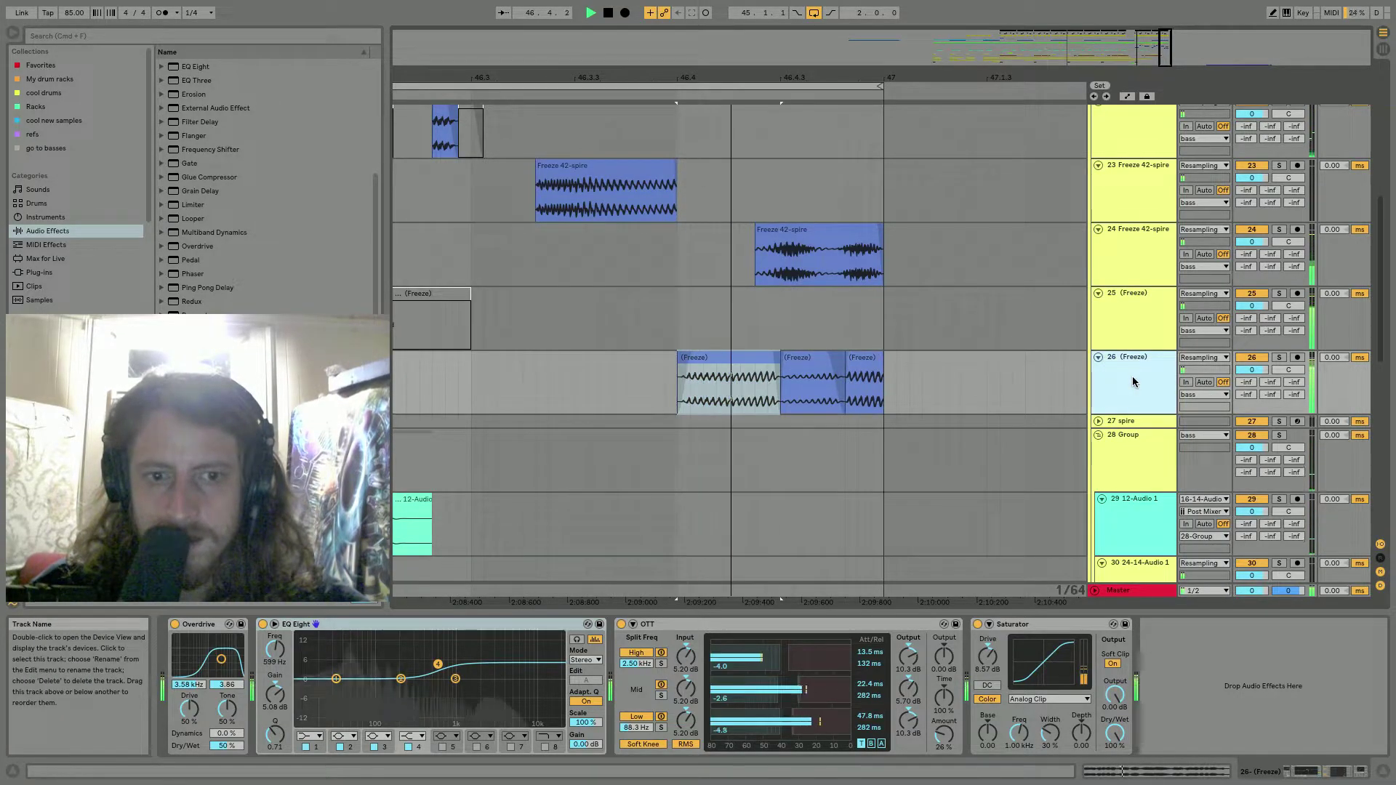
key("space")
key("space")
left_click(1280, 359)
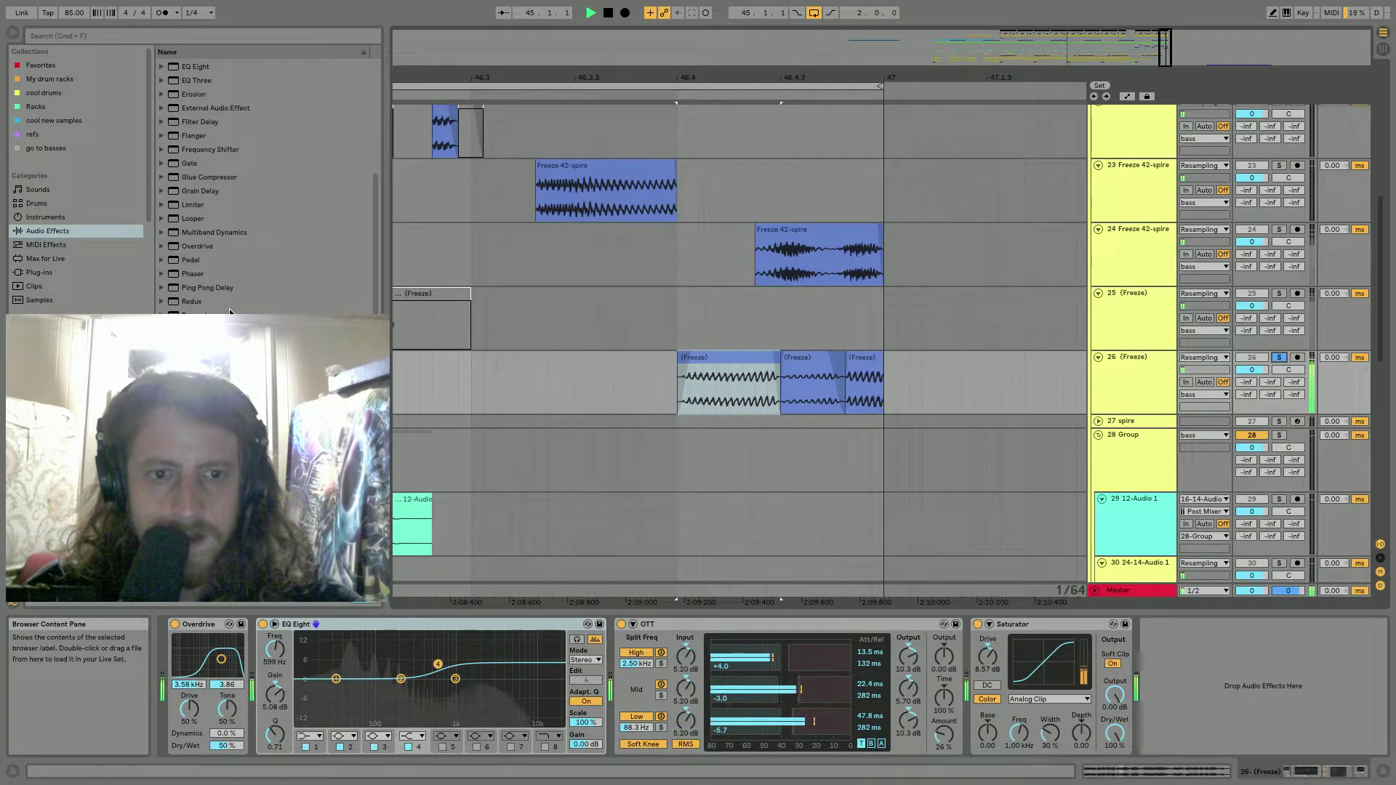
Stop playback and insert an Auto Filter between EQ Eight and OTT on track 26.
key("space")
scroll(236, 186, "up", 5)
left_click_drag(210, 94, 608, 665)
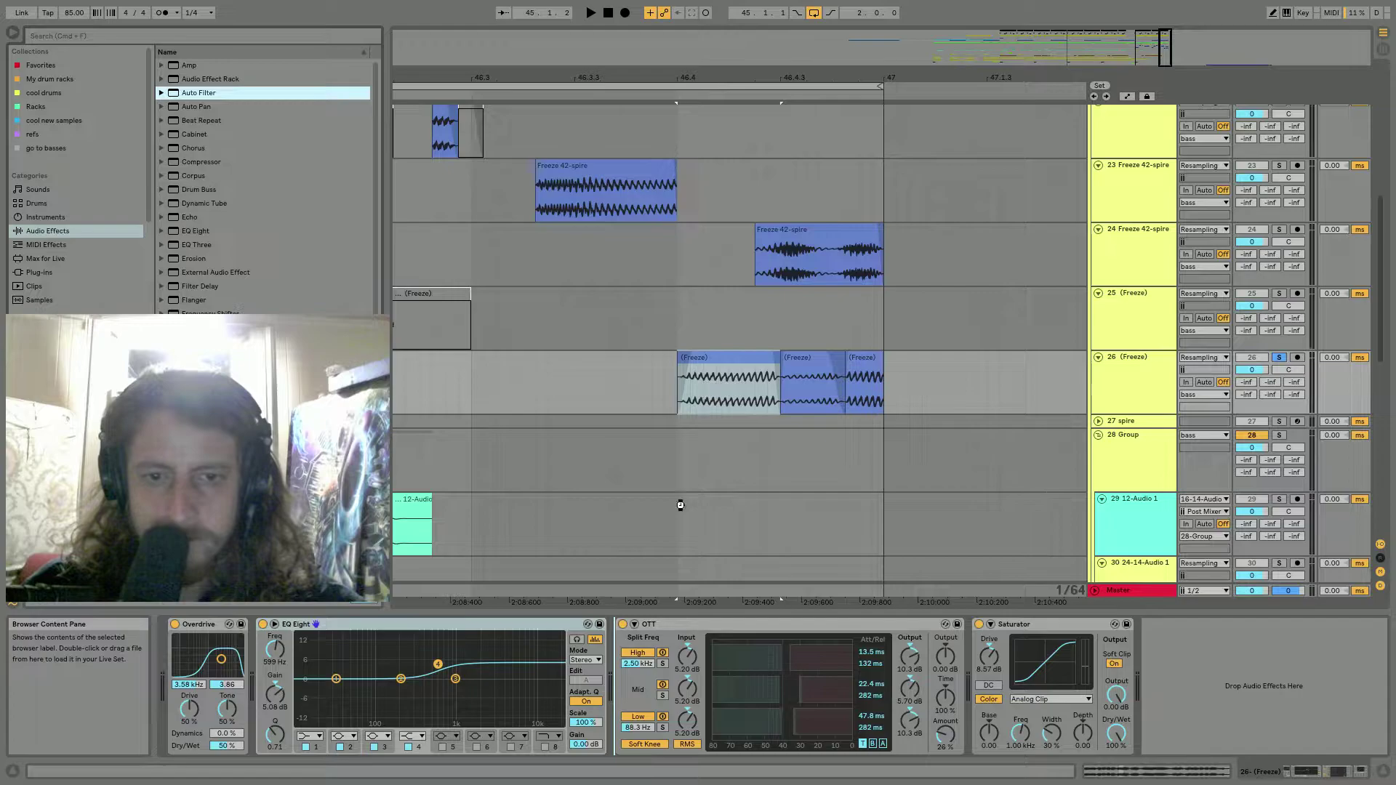
left_click_drag(676, 505, 611, 665)
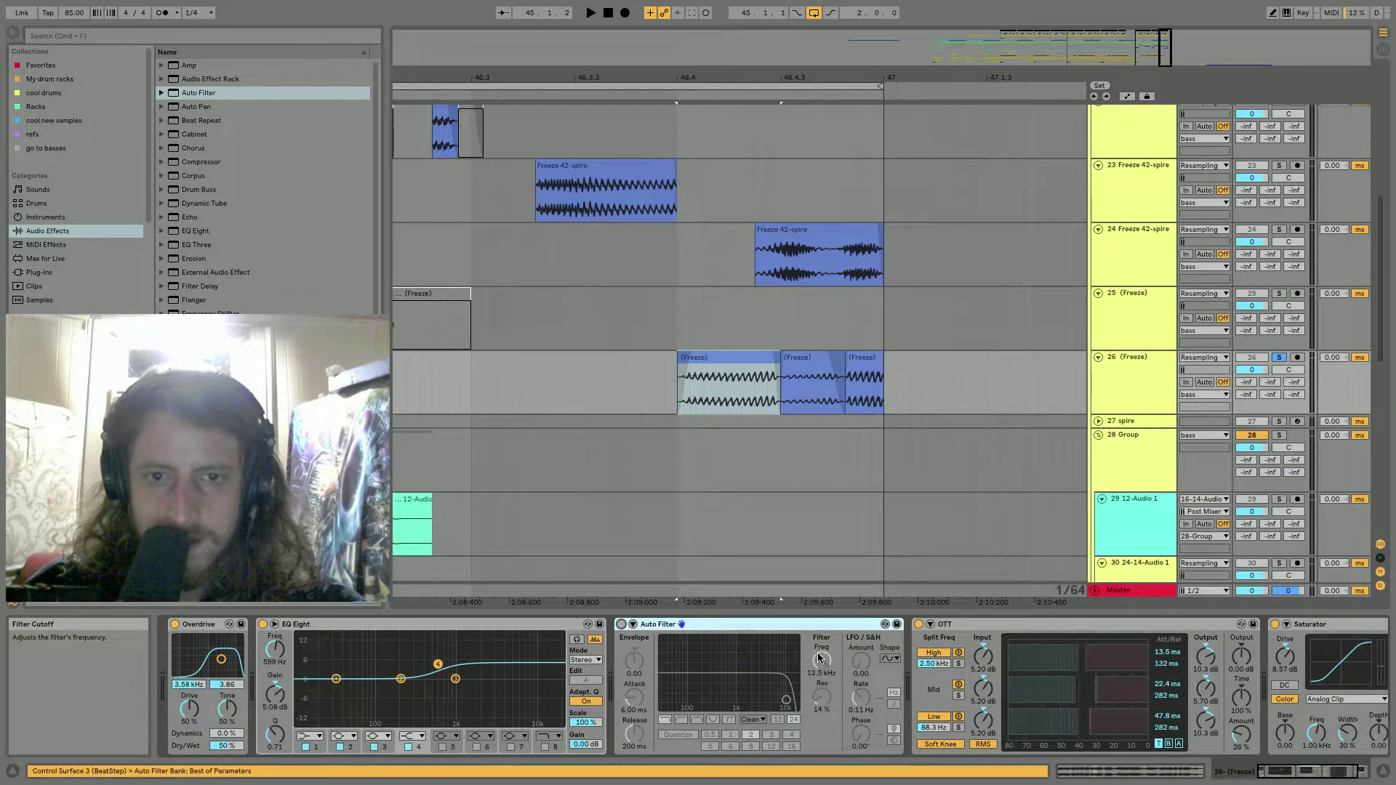
Show automation and automate track 26's Auto Filter to be on only from 46.3.4 to 47.1.1.
key("a")
left_click_drag(657, 394, 879, 385)
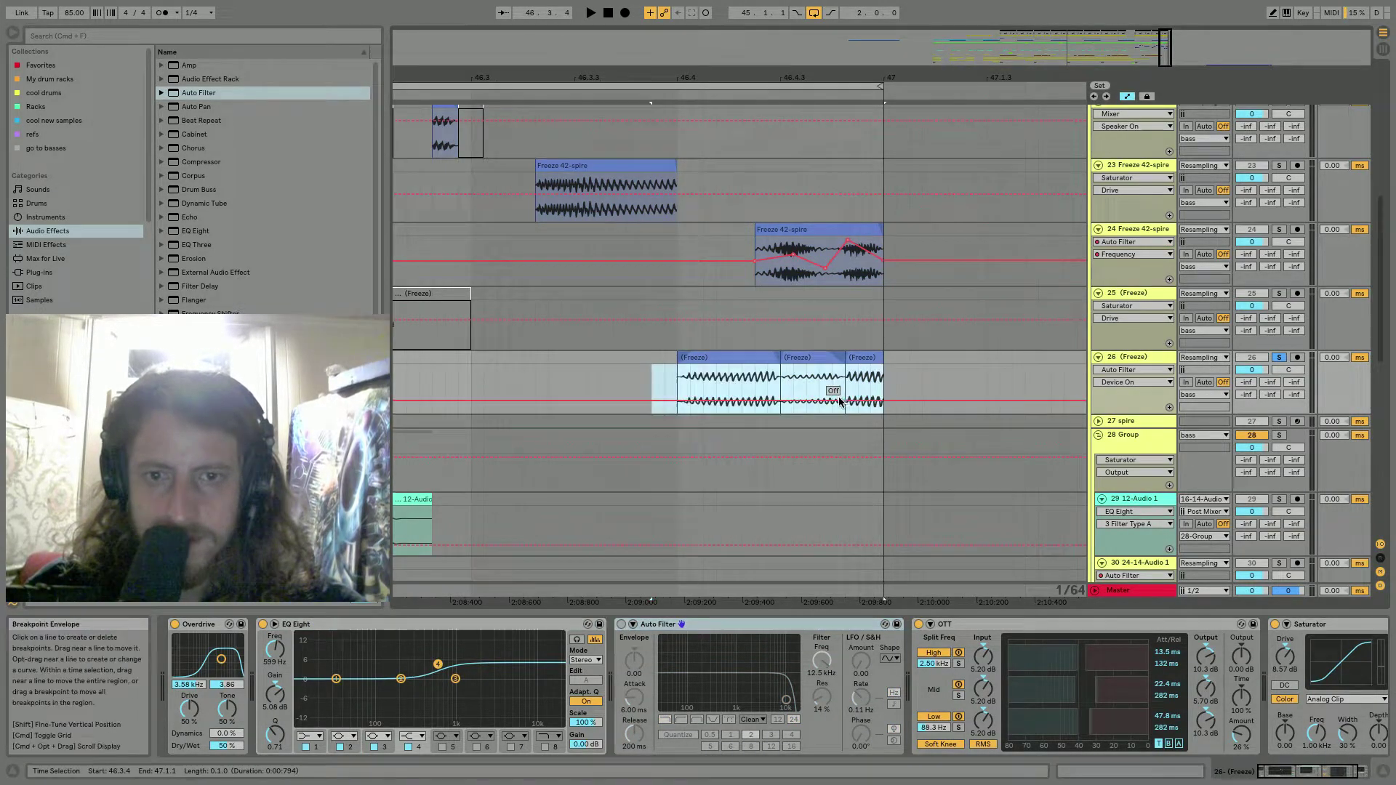
key("space")
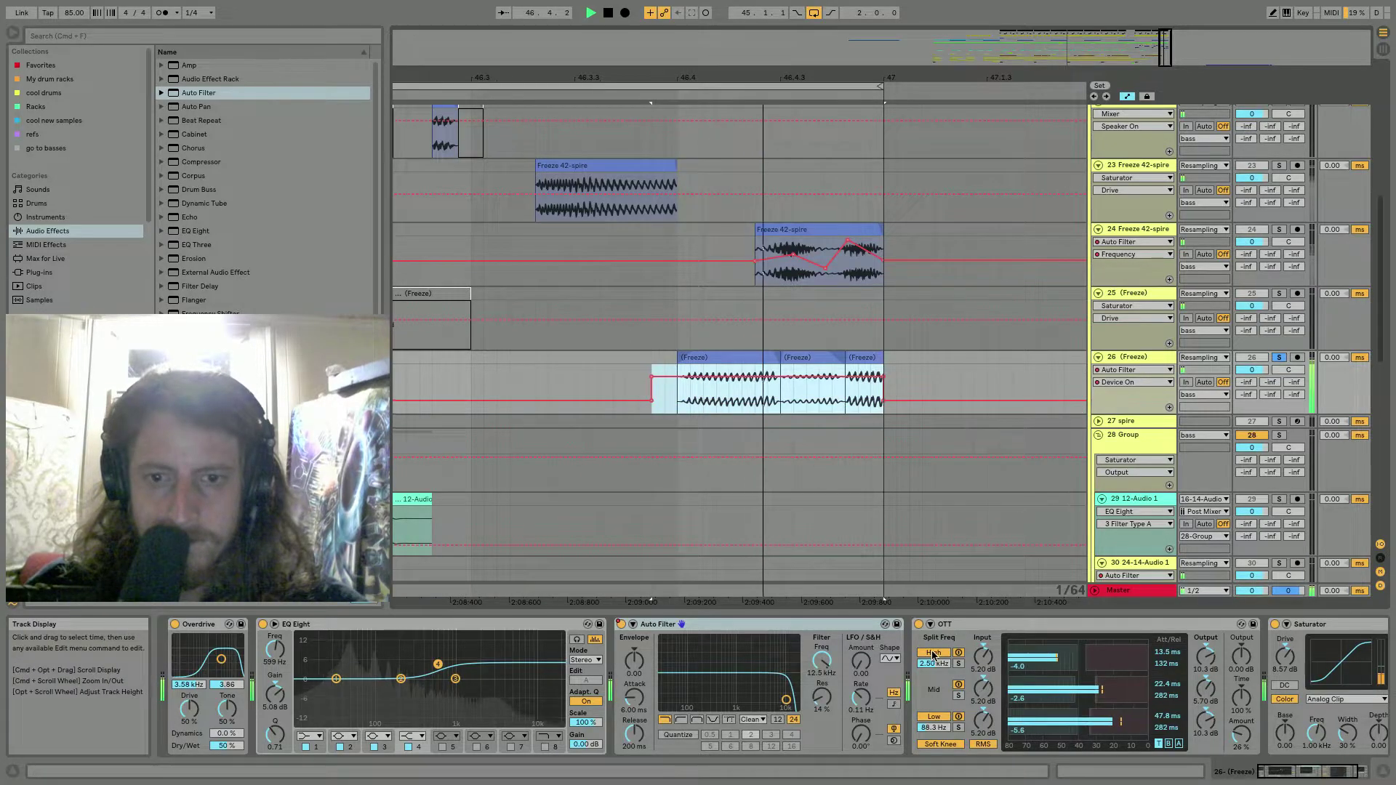
Automate the Auto Filter frequency on track 26 to rise from about 238 Hz at 46.4 to 19.9 kHz at bar 47.
left_click_drag(819, 661, 815, 666)
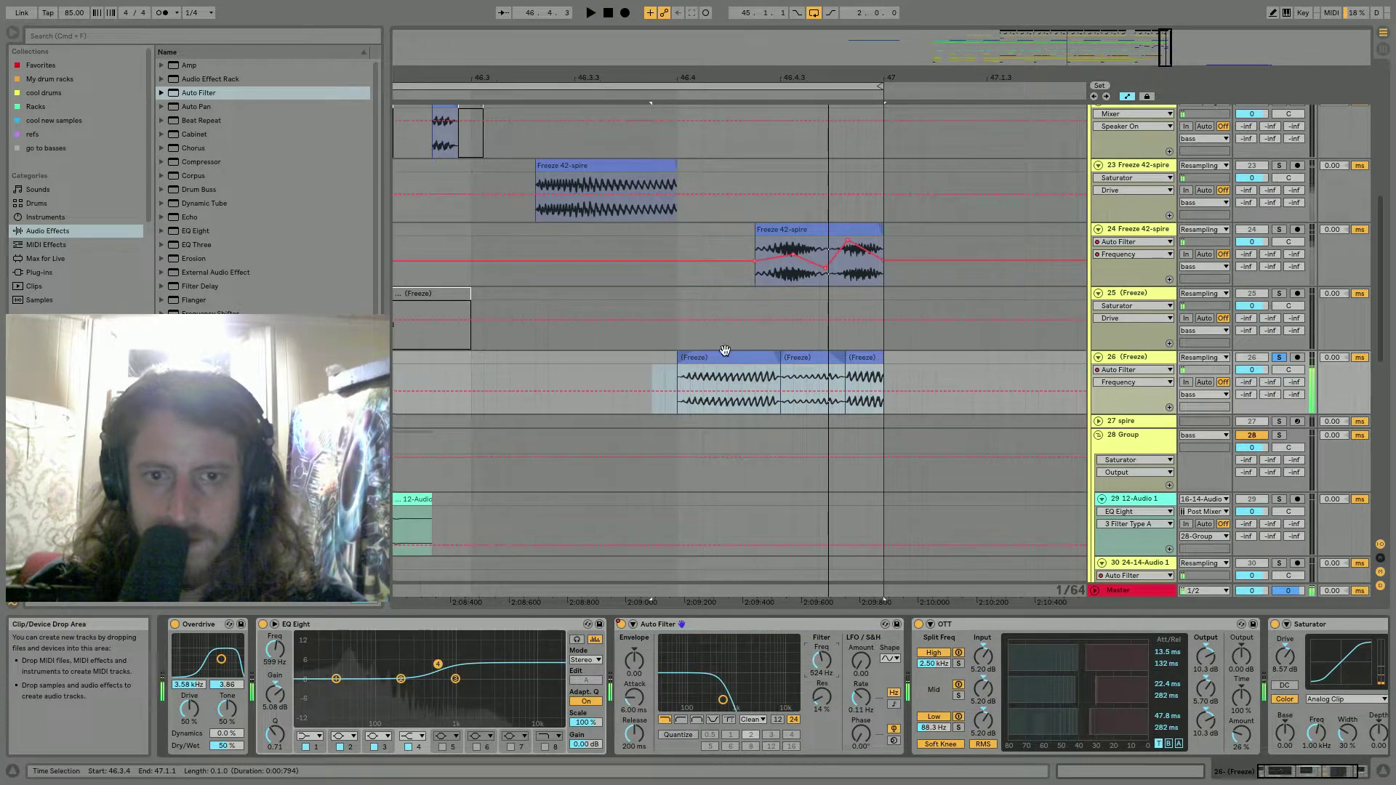
left_click(677, 391)
left_click_drag(854, 390, 896, 365)
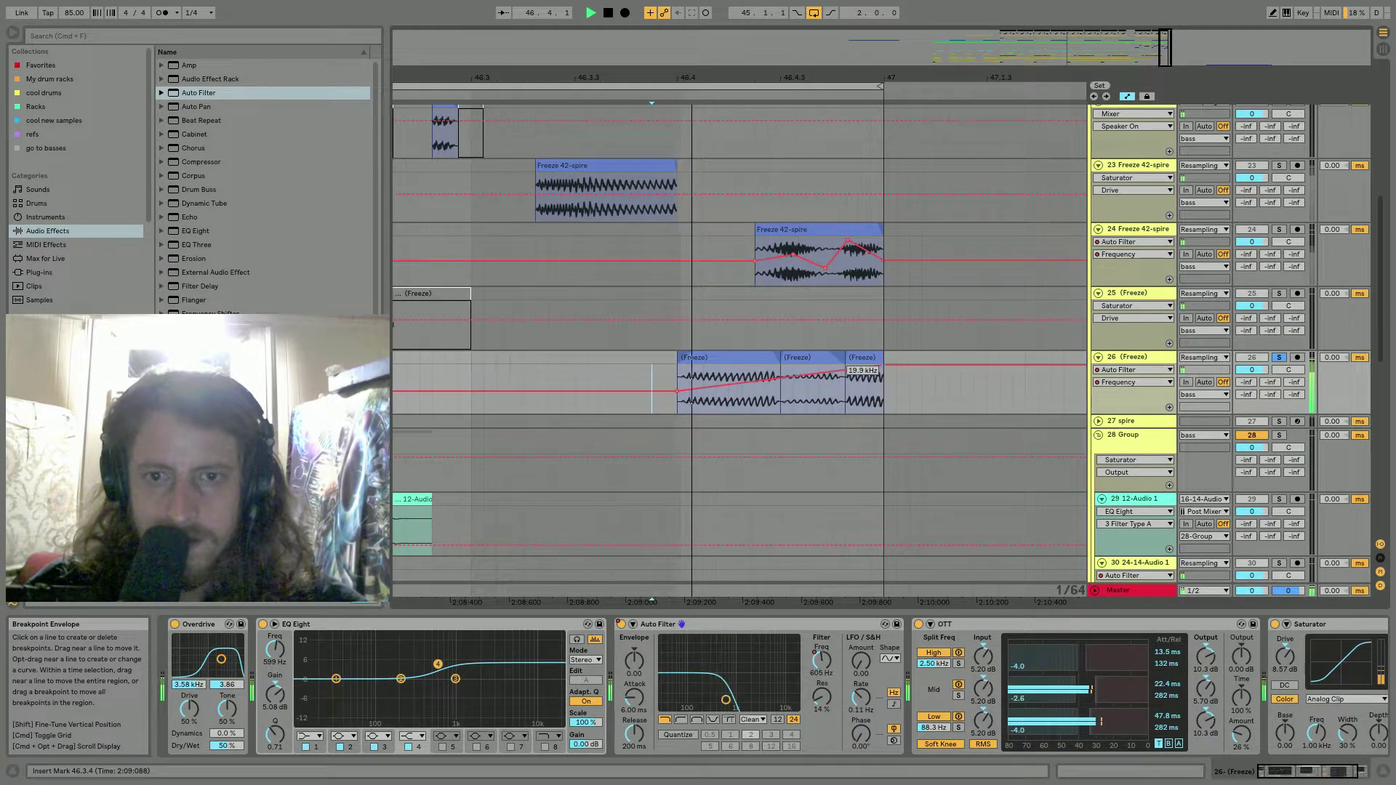
left_click_drag(677, 391, 682, 397)
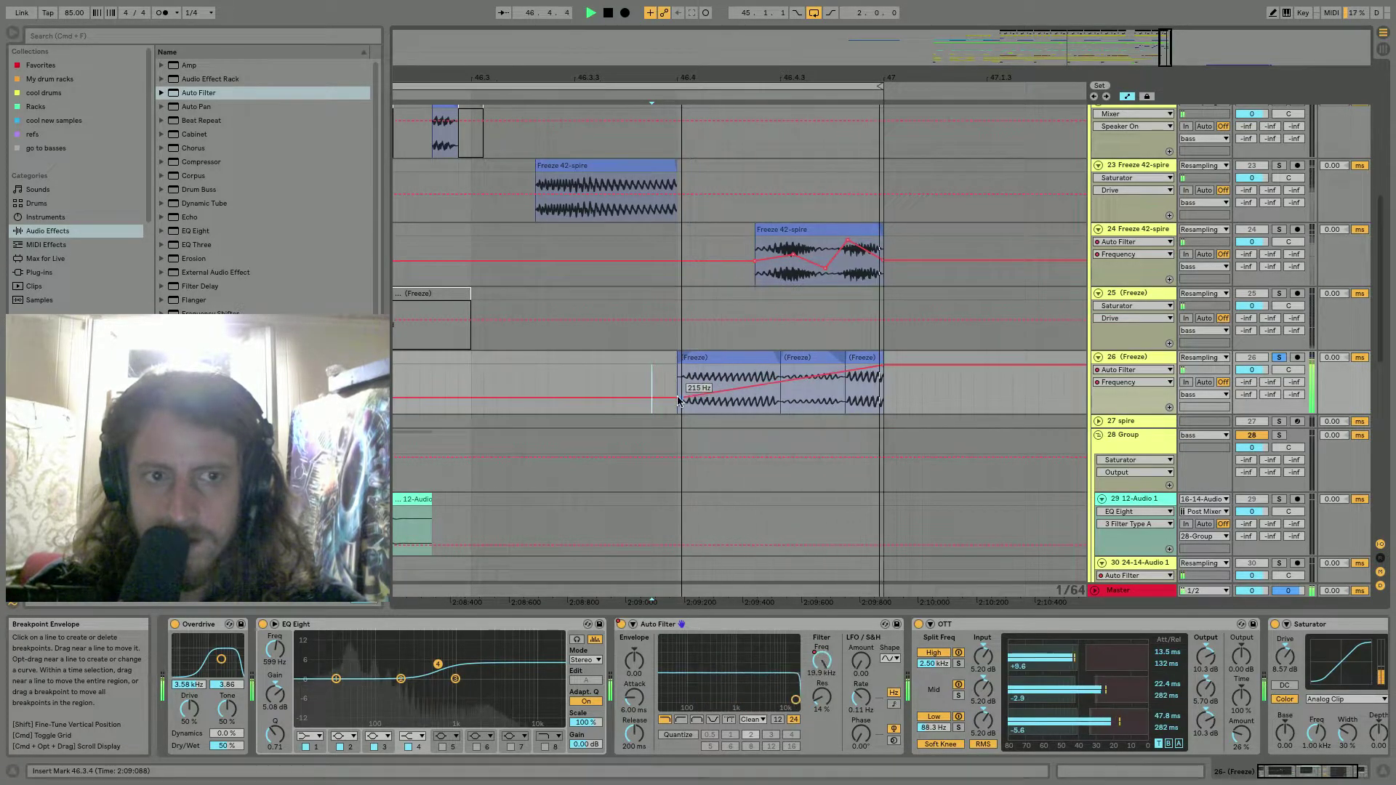
Unsolo track 26 and replay the loop to hear the filter sweep with the other tracks.
left_click(1278, 357)
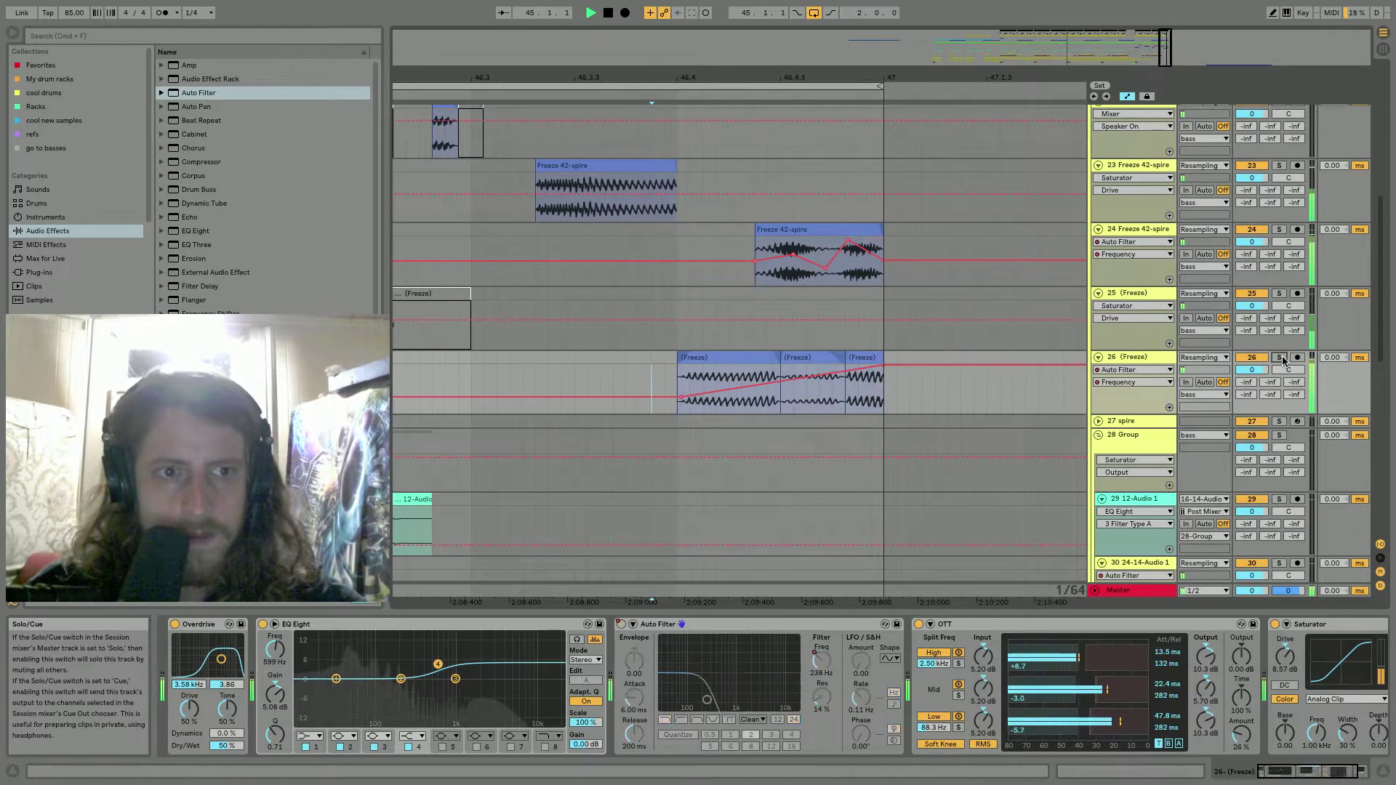
key("space")
key("space")
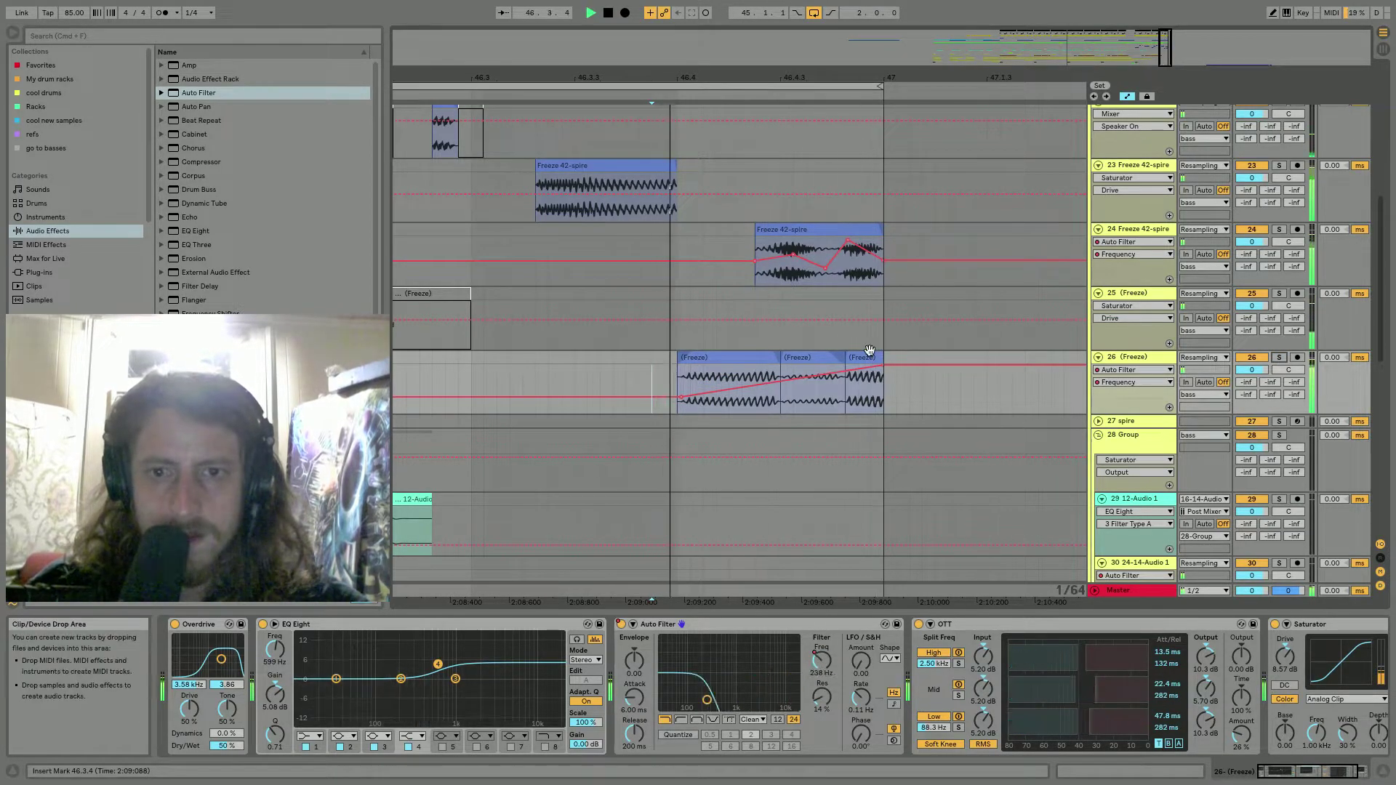
Deactivate the last (Freeze) clip on track 26 and listen to the section without it.
left_click(867, 354)
key("space")
key("plus")
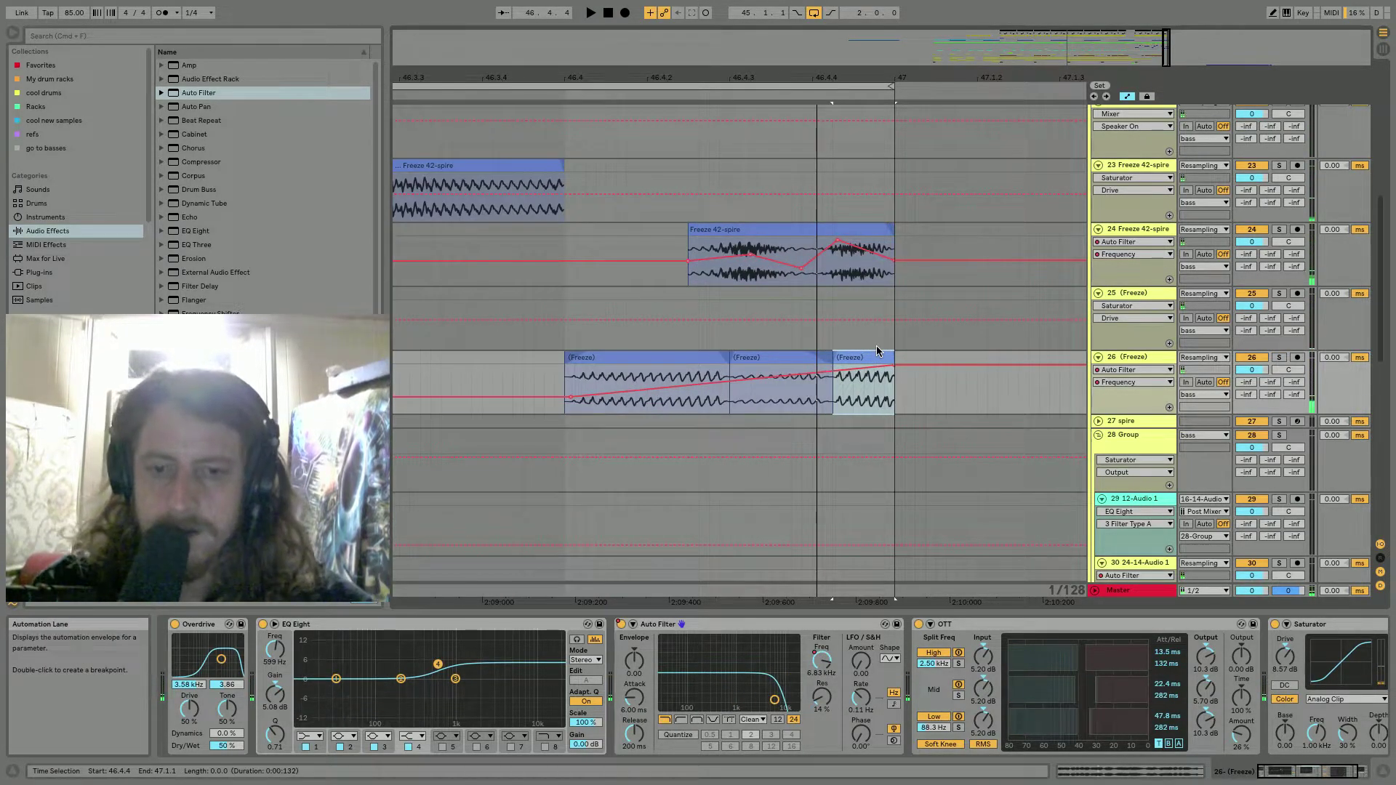
left_click(719, 364)
key("space")
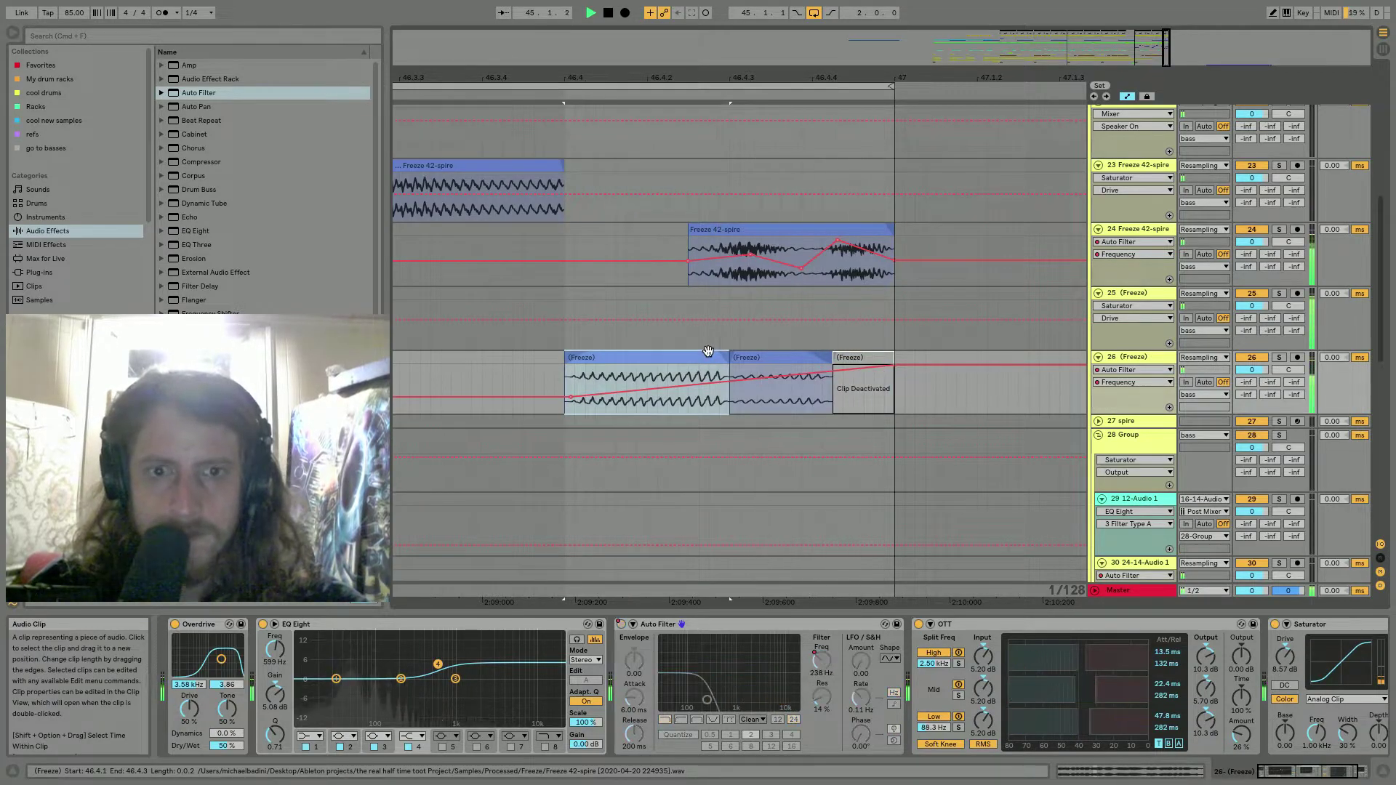
Move the middle (Freeze) clip on track 26 to 46.4.4, shorten it to end at bar 47, and play the result.
left_click(771, 360)
key("space")
key("space")
key("space")
left_click_drag(769, 360, 878, 363)
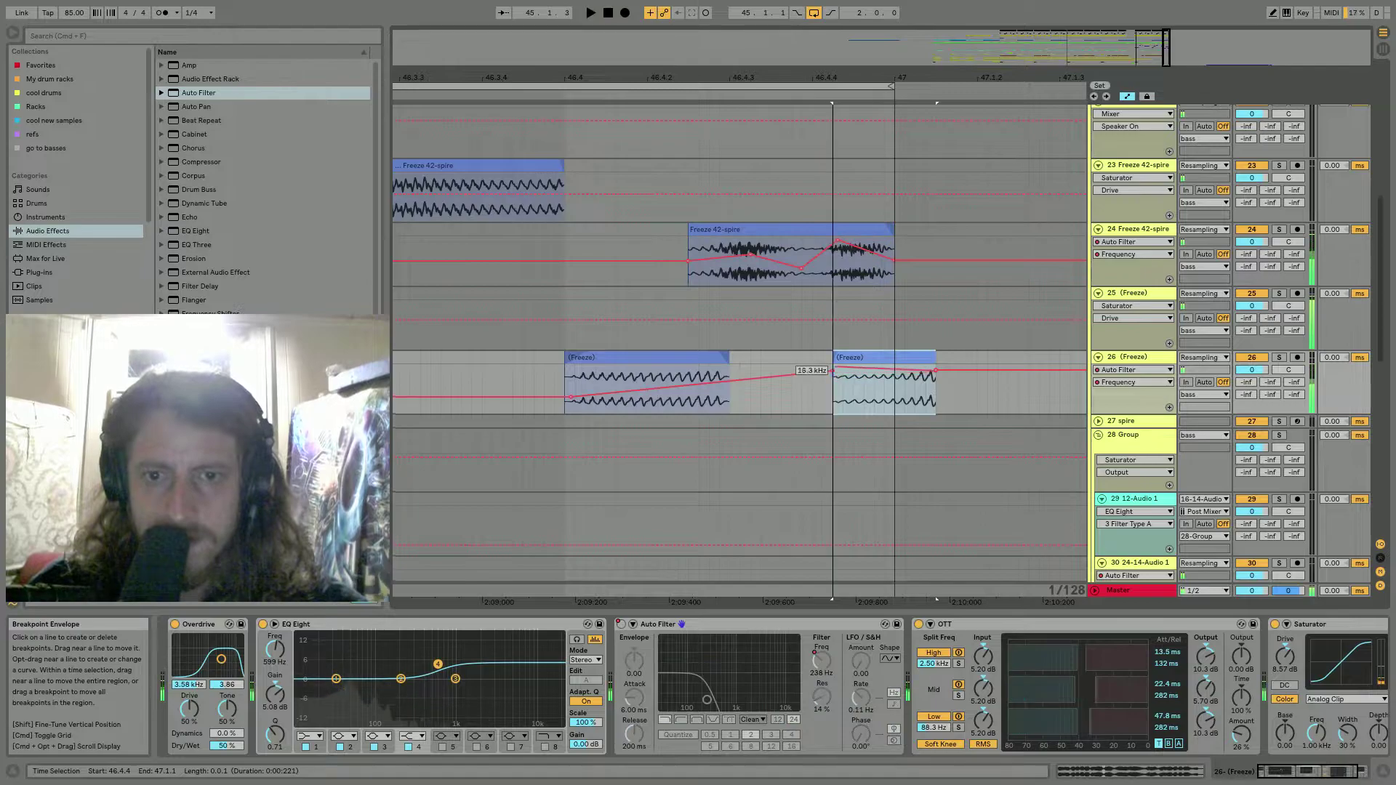
key("space")
left_click_drag(935, 358, 894, 358)
key("space")
left_click(711, 354)
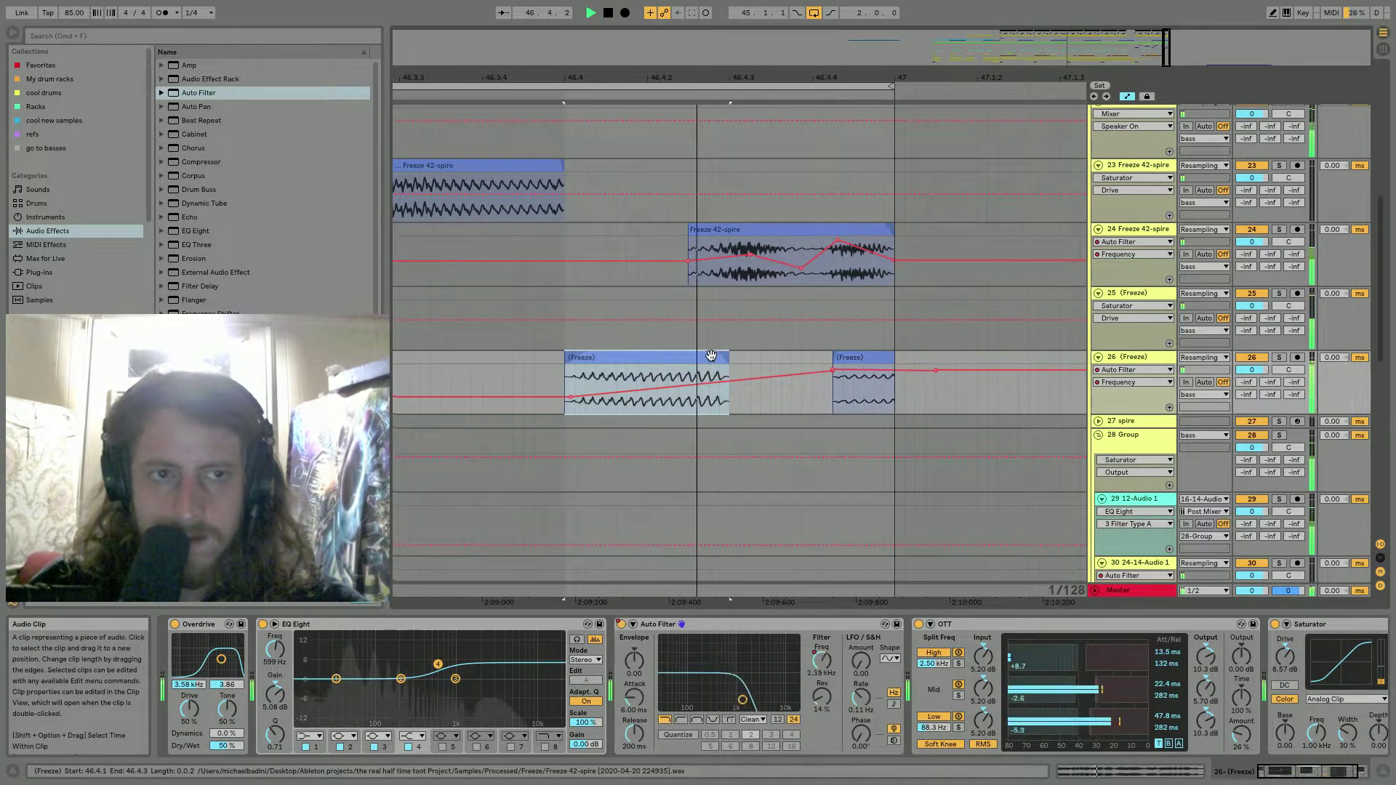
Split the last Freeze 42-spire clip on track 23 at 46.3.3, deactivate its first part, and listen to the passage.
left_click_drag(756, 77, 756, 68)
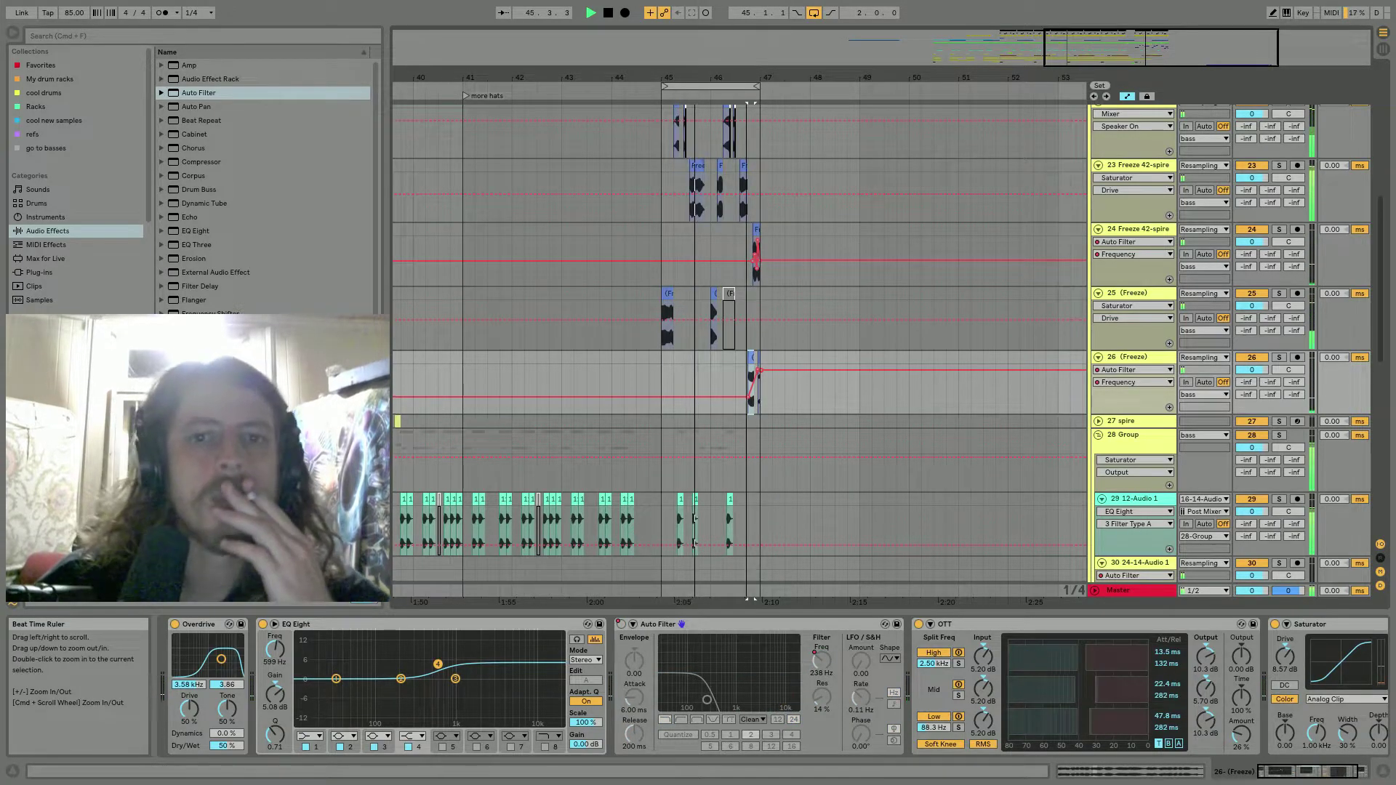
left_click_drag(746, 77, 736, 118)
left_click(727, 162)
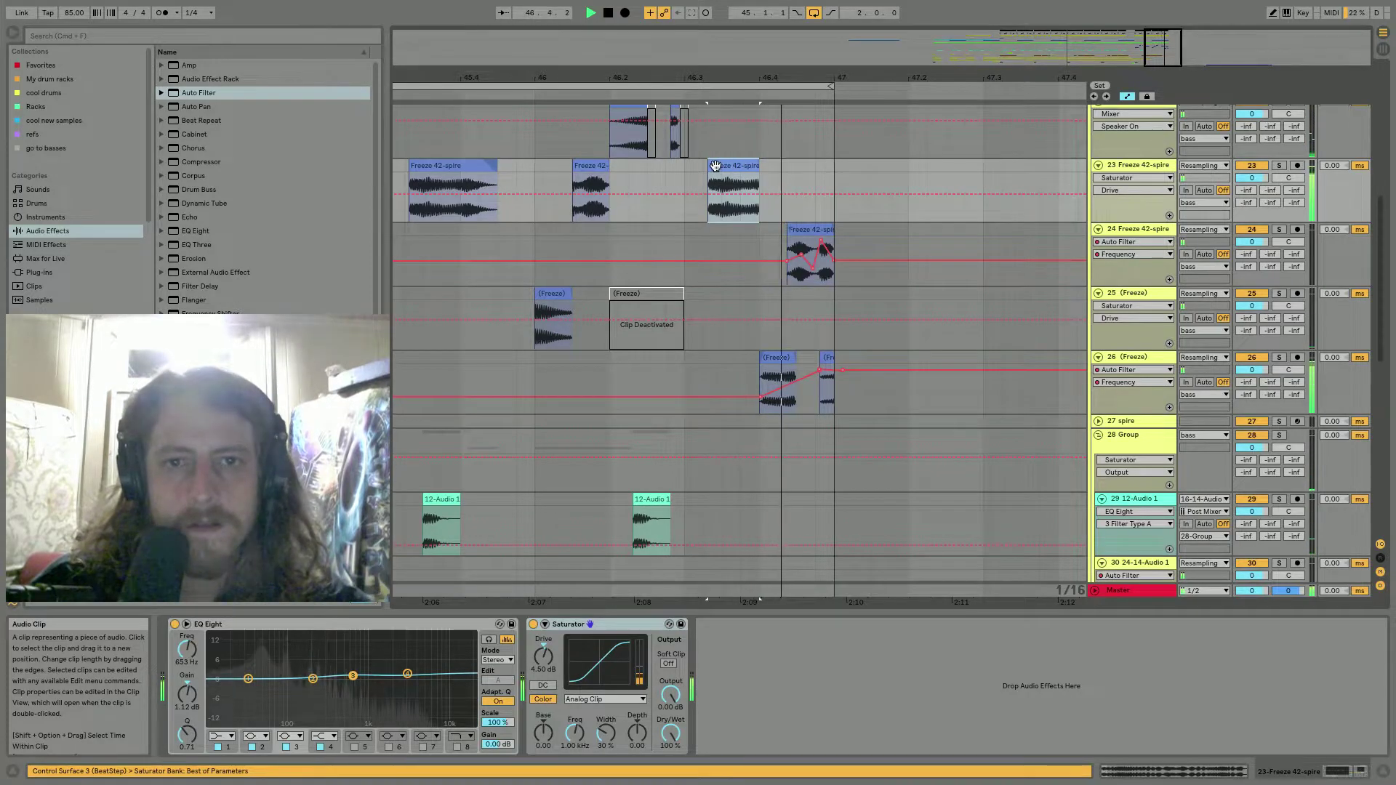
key("space")
left_click_drag(717, 75, 722, 177)
scroll(722, 182, "up", 5)
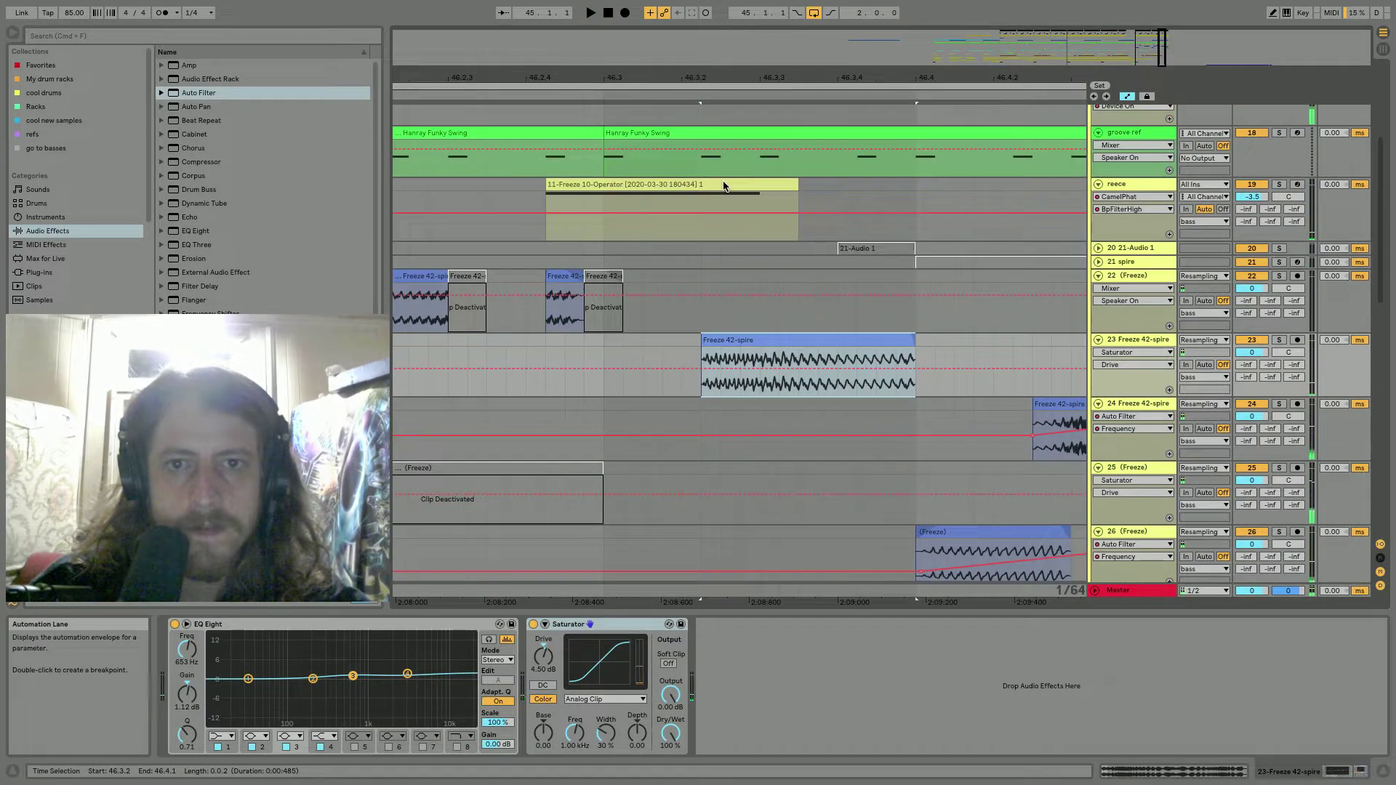
left_click(763, 385)
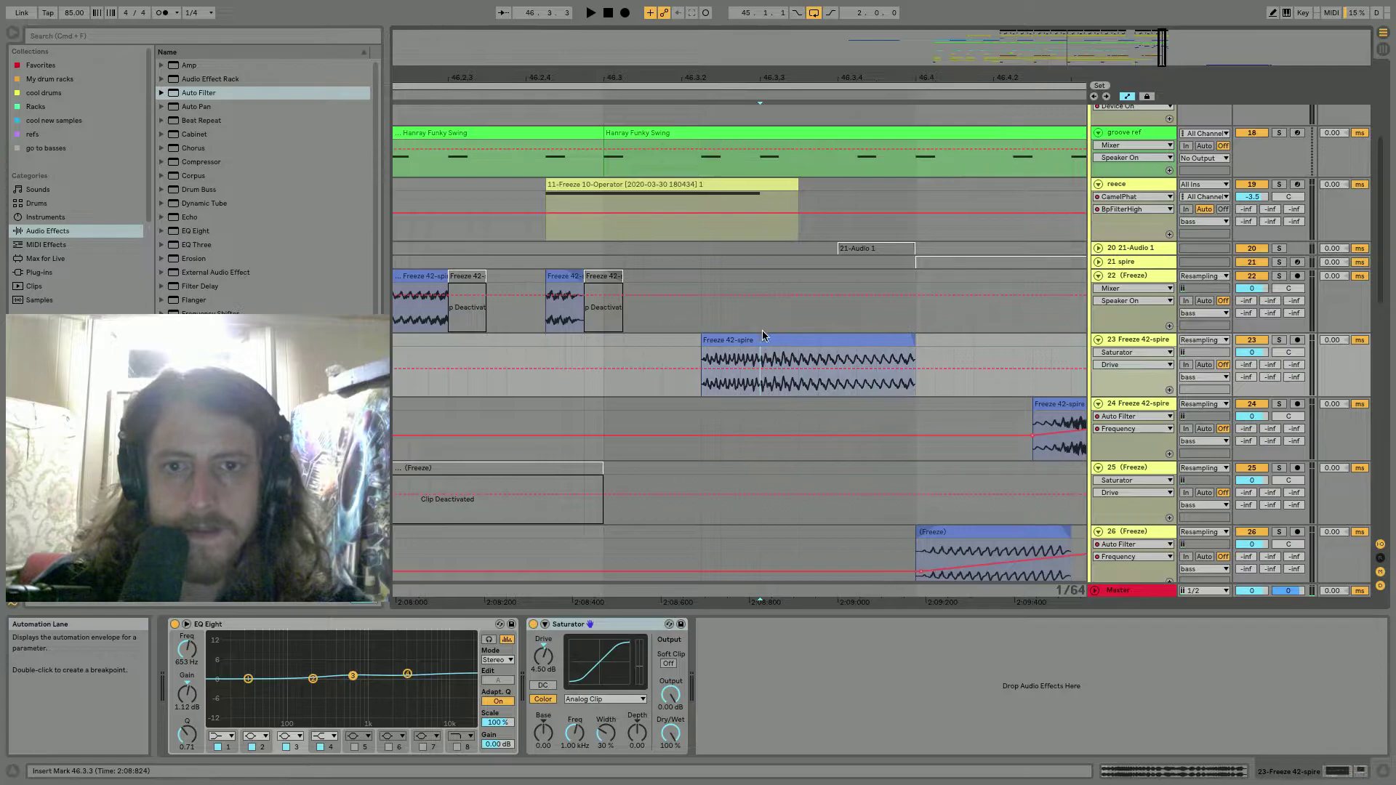
left_click(746, 341)
key("space")
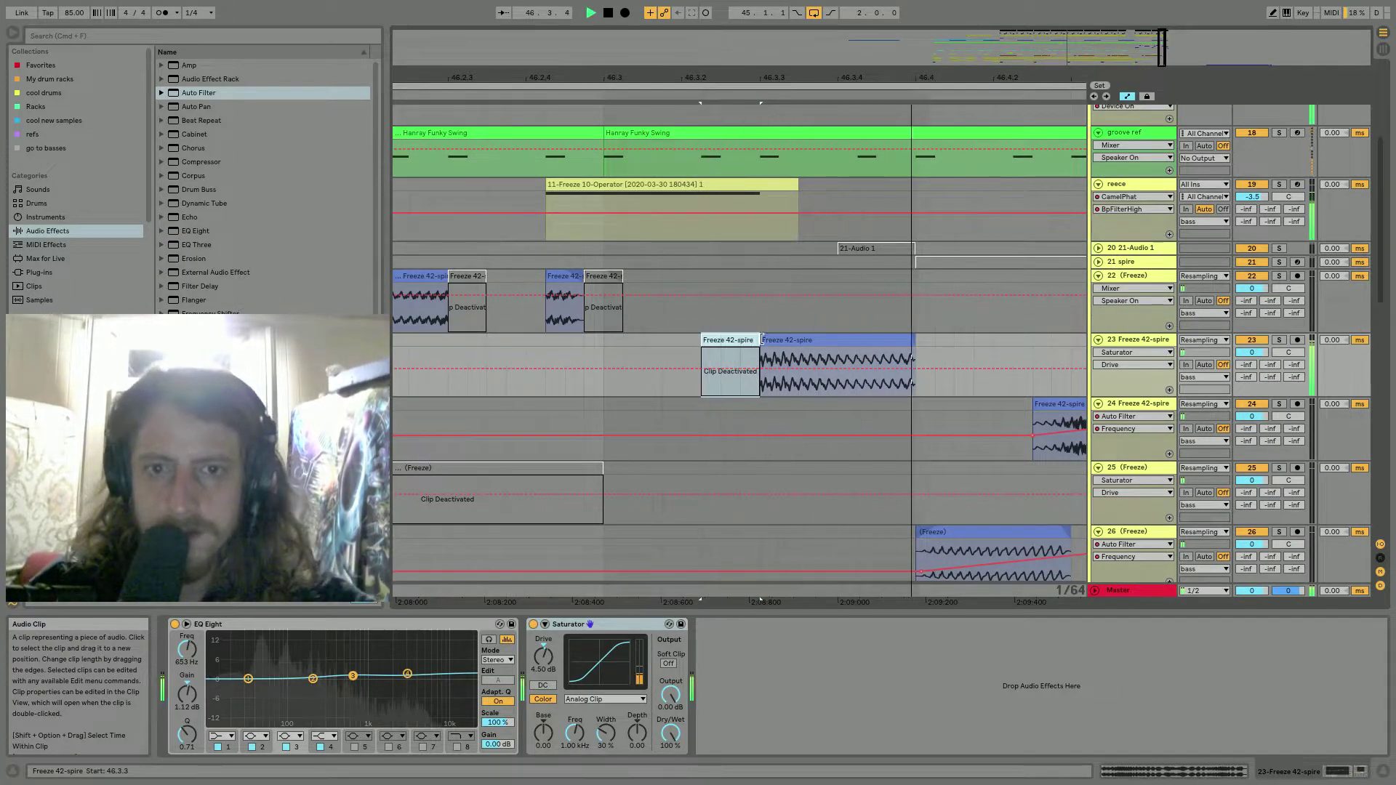
left_click(539, 341)
key("space")
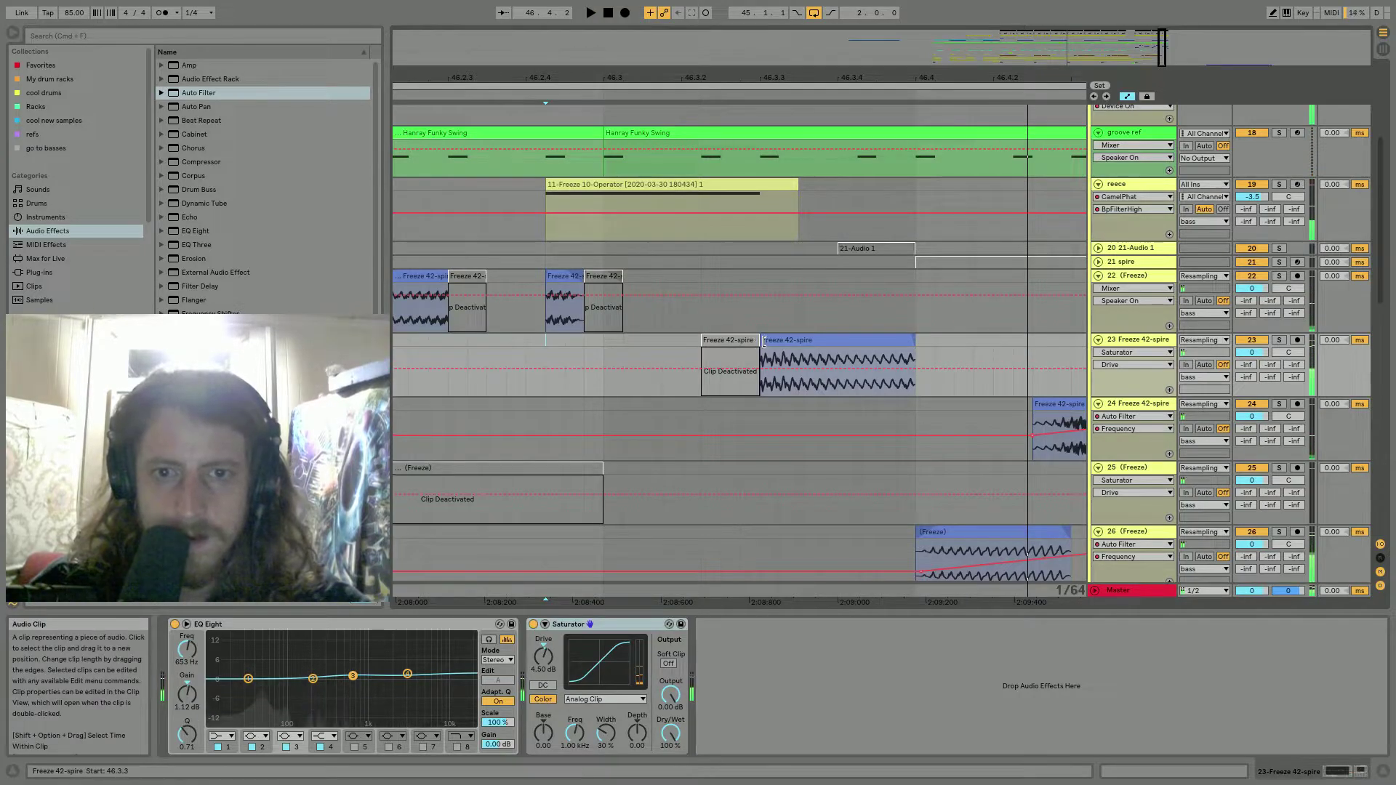
Undo the split and deactivation of the Freeze 42-spire clip on track 23 and restart playback.
key("super+z")
key("super+z")
key("space")
Open the last Freeze 42-spire clip on track 23 in the sample editor and loop playback from 46.3.1 to 46.4.1.
double_click(748, 340)
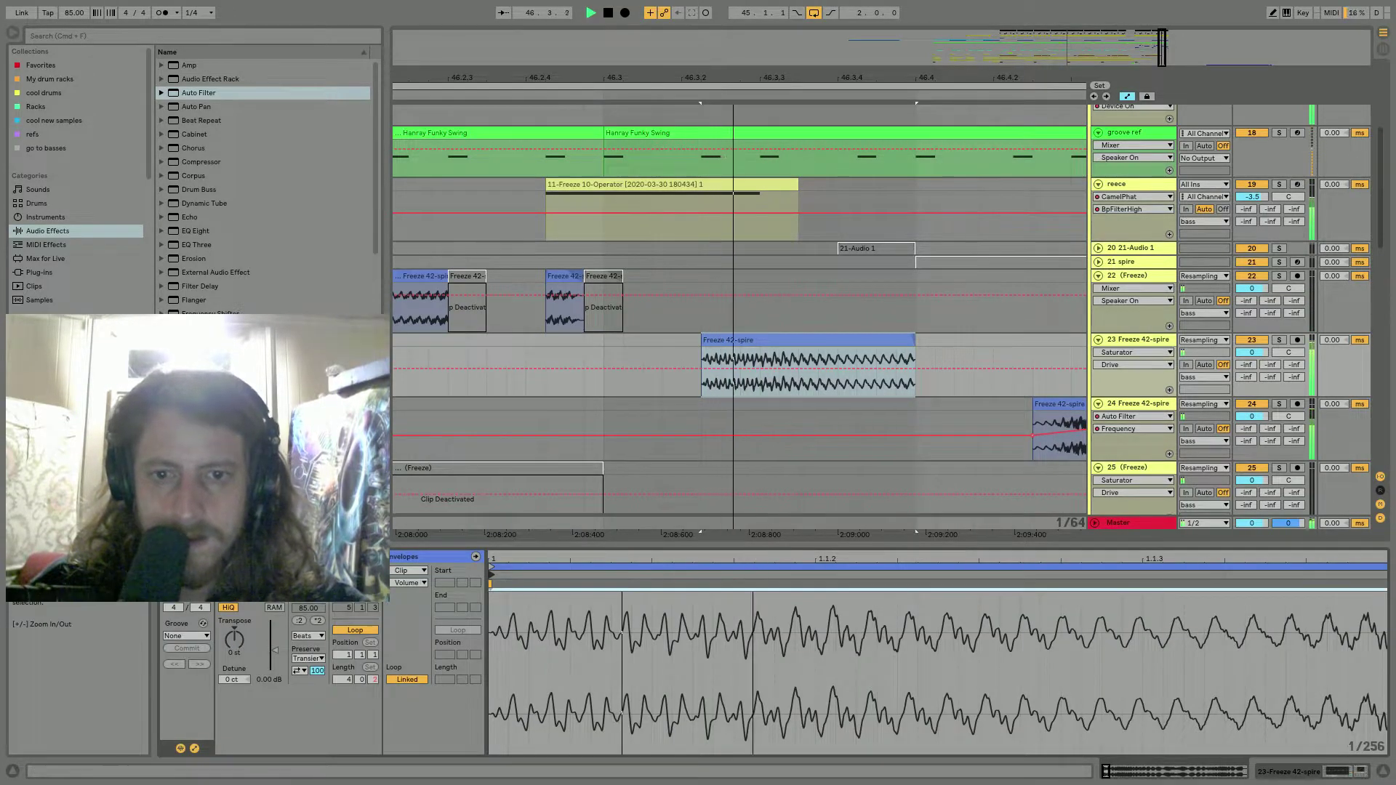
left_click_drag(600, 339, 918, 360)
key("super+l")
key("space")
Move the track 23 clip's start marker to about 1.1.3 in its sample and hide the automation lanes.
left_click(838, 340)
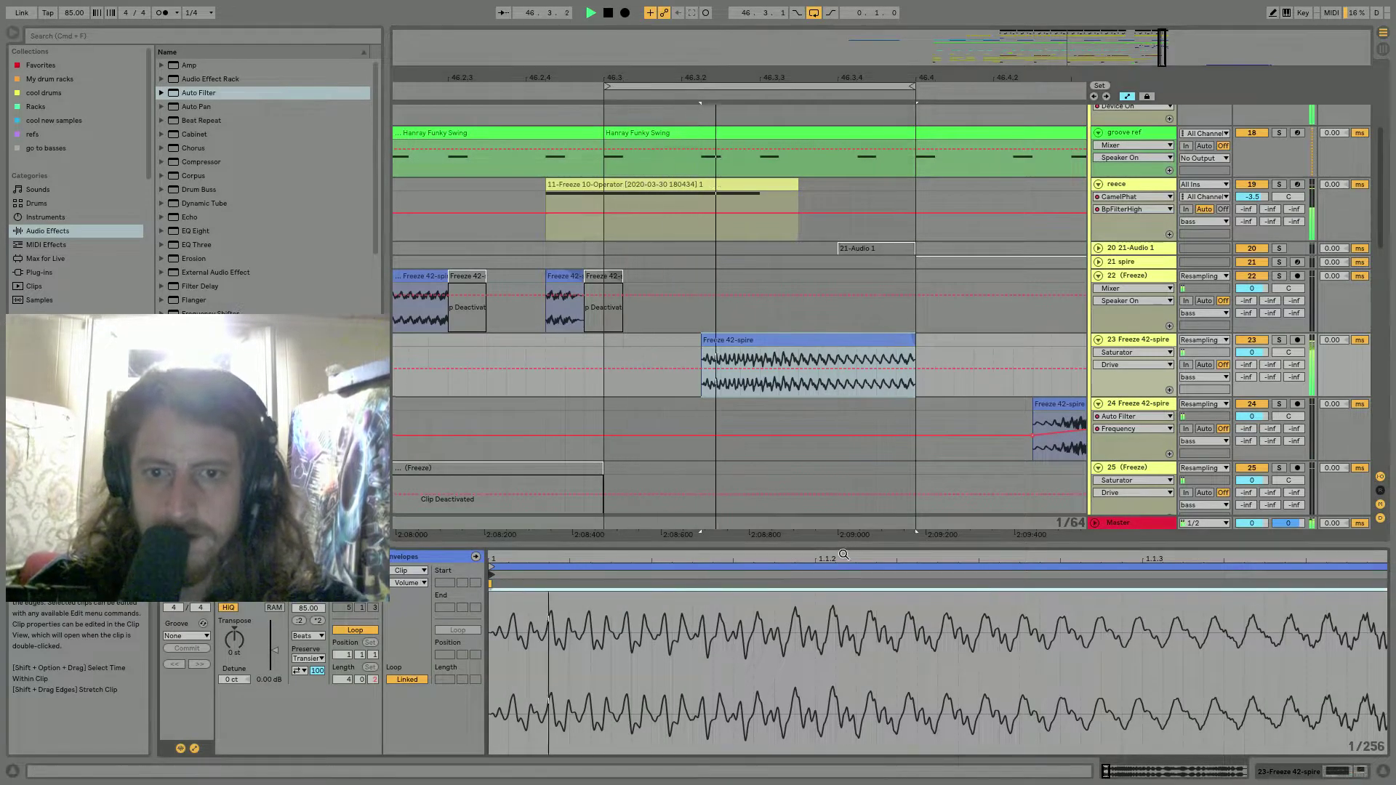
double_click(499, 566)
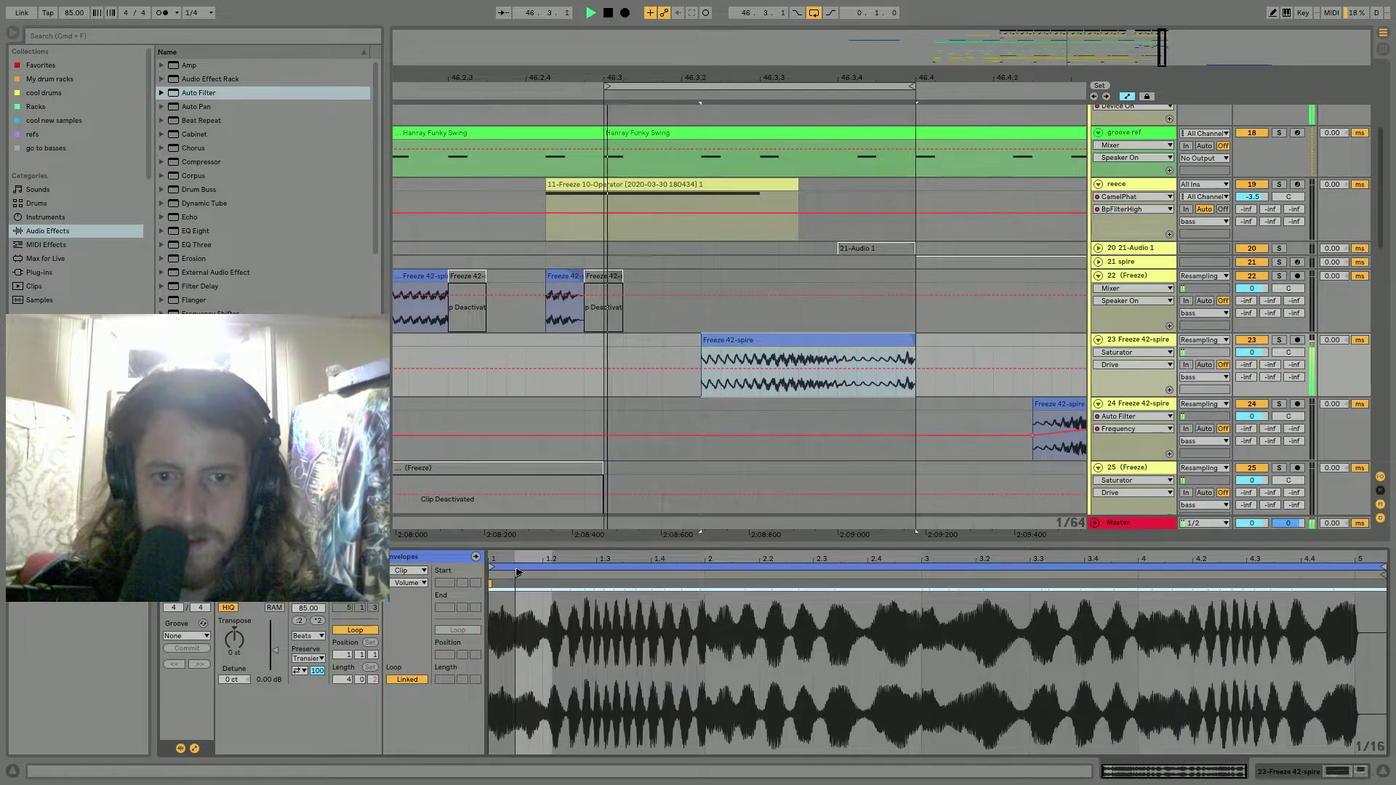
key("a")
left_click(708, 339)
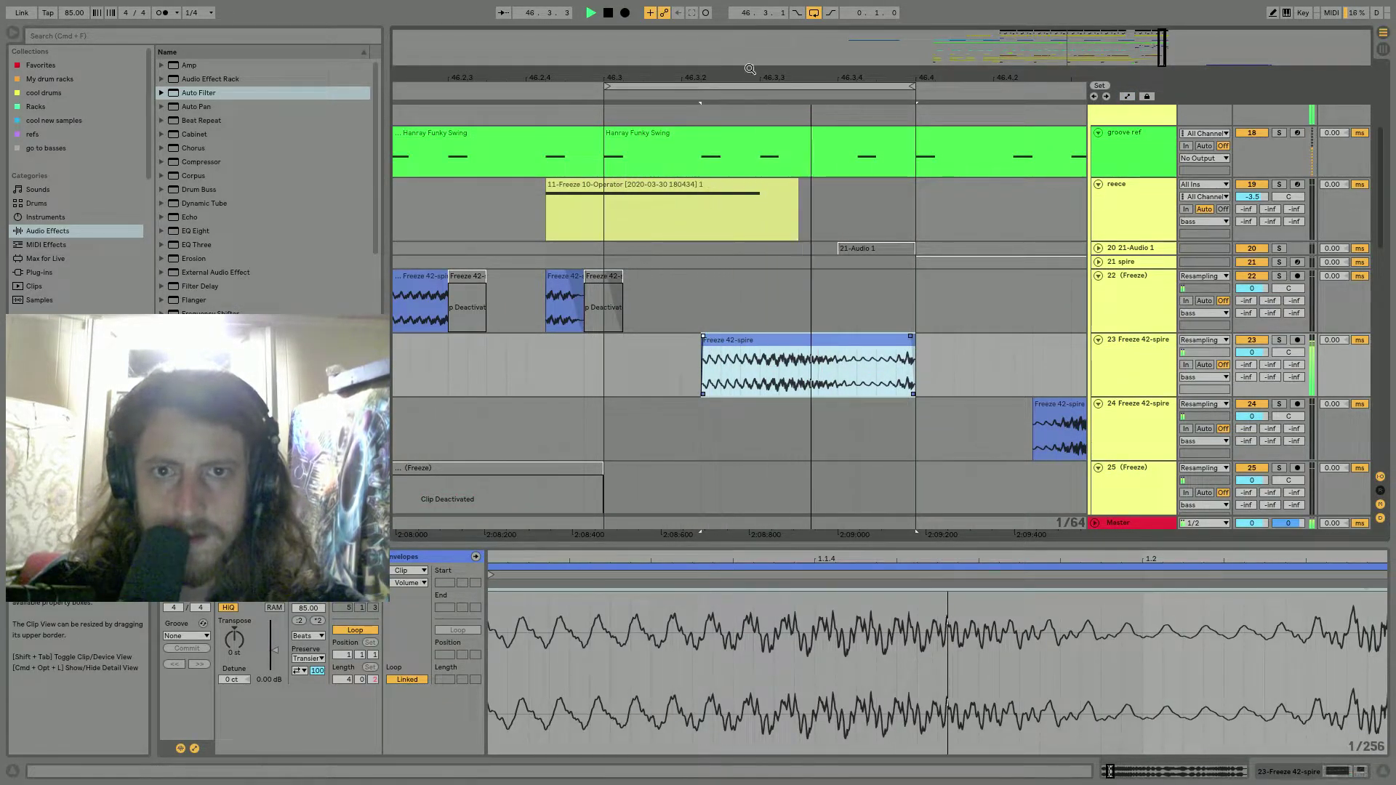
Set the arrangement loop to run from 45.1.1 to 47.1.1.
key("x")
left_click(610, 300)
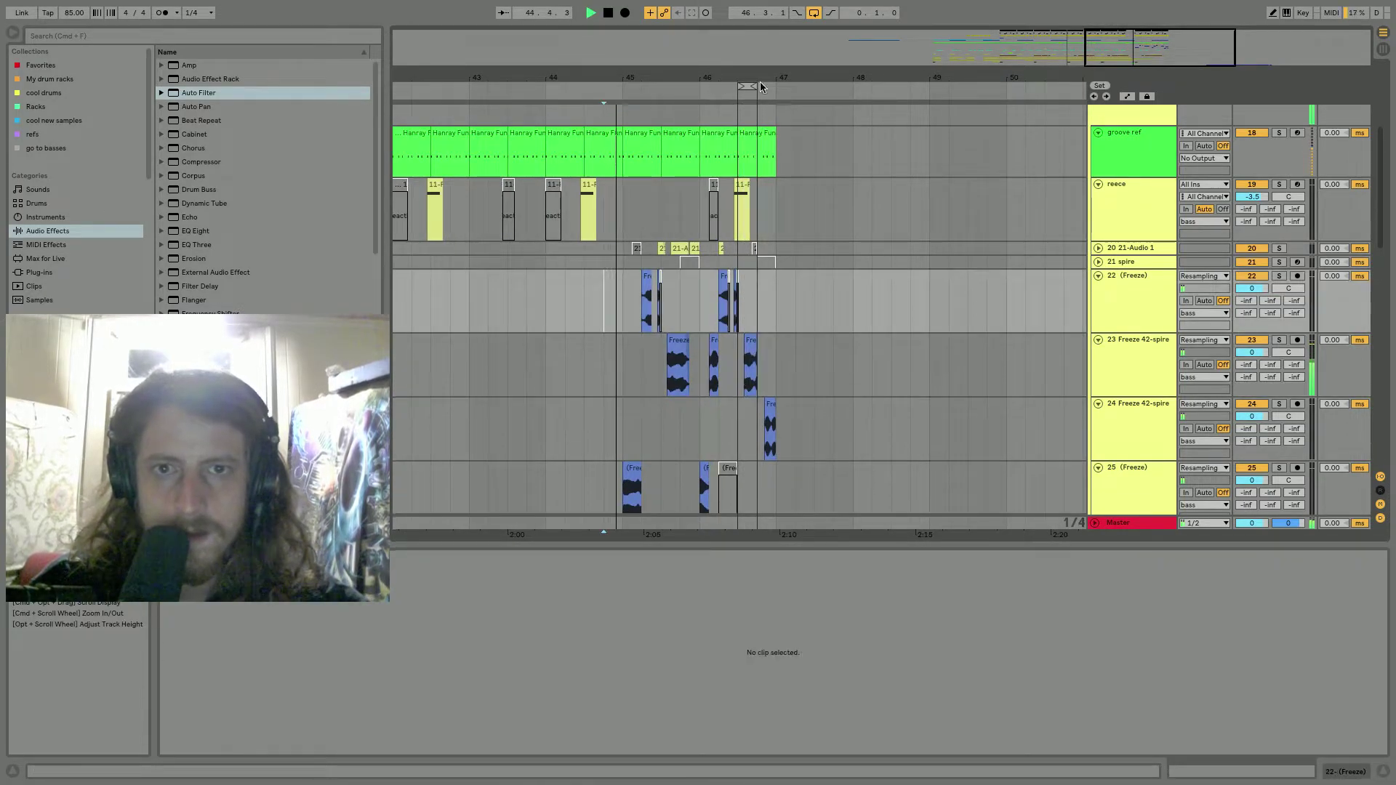
left_click(812, 16)
left_click_drag(634, 189, 730, 196)
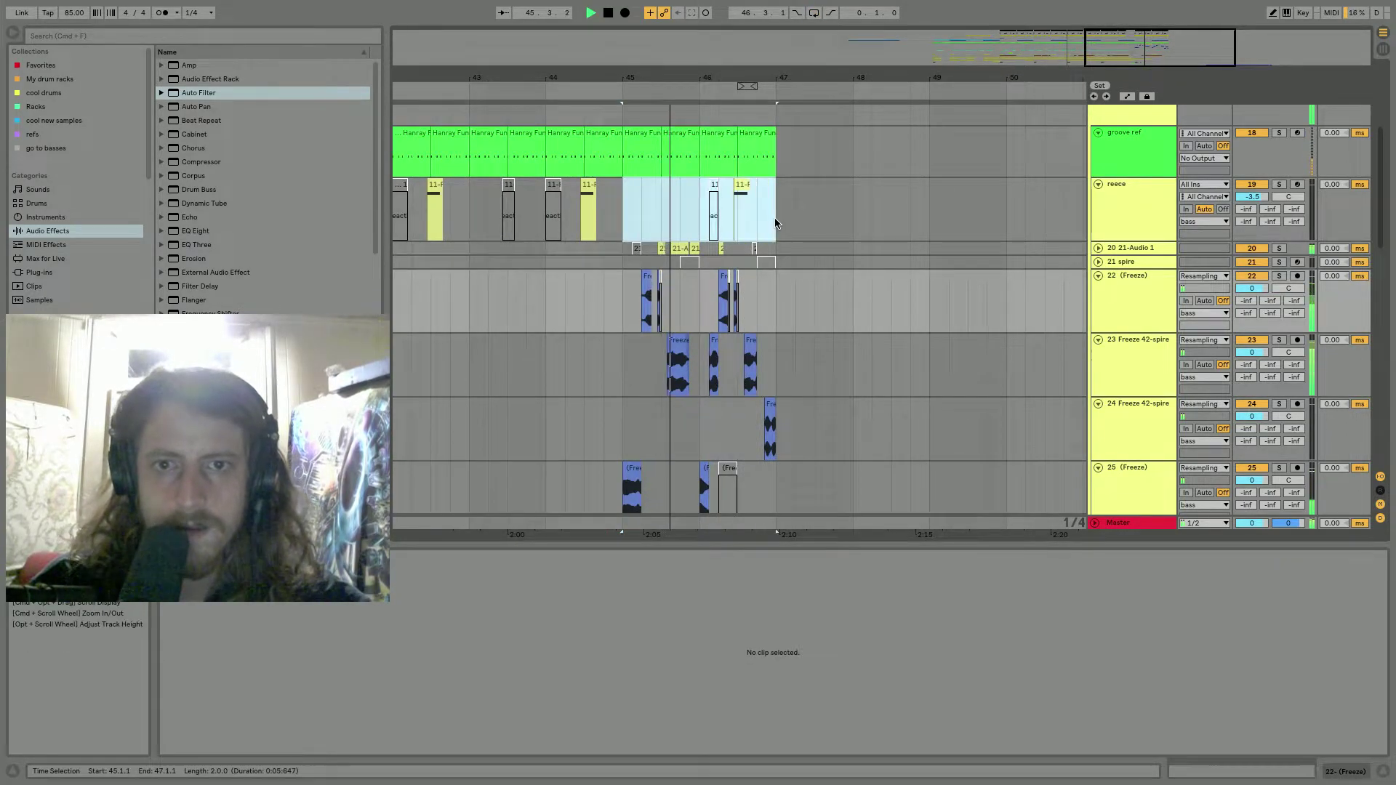
key("super+l")
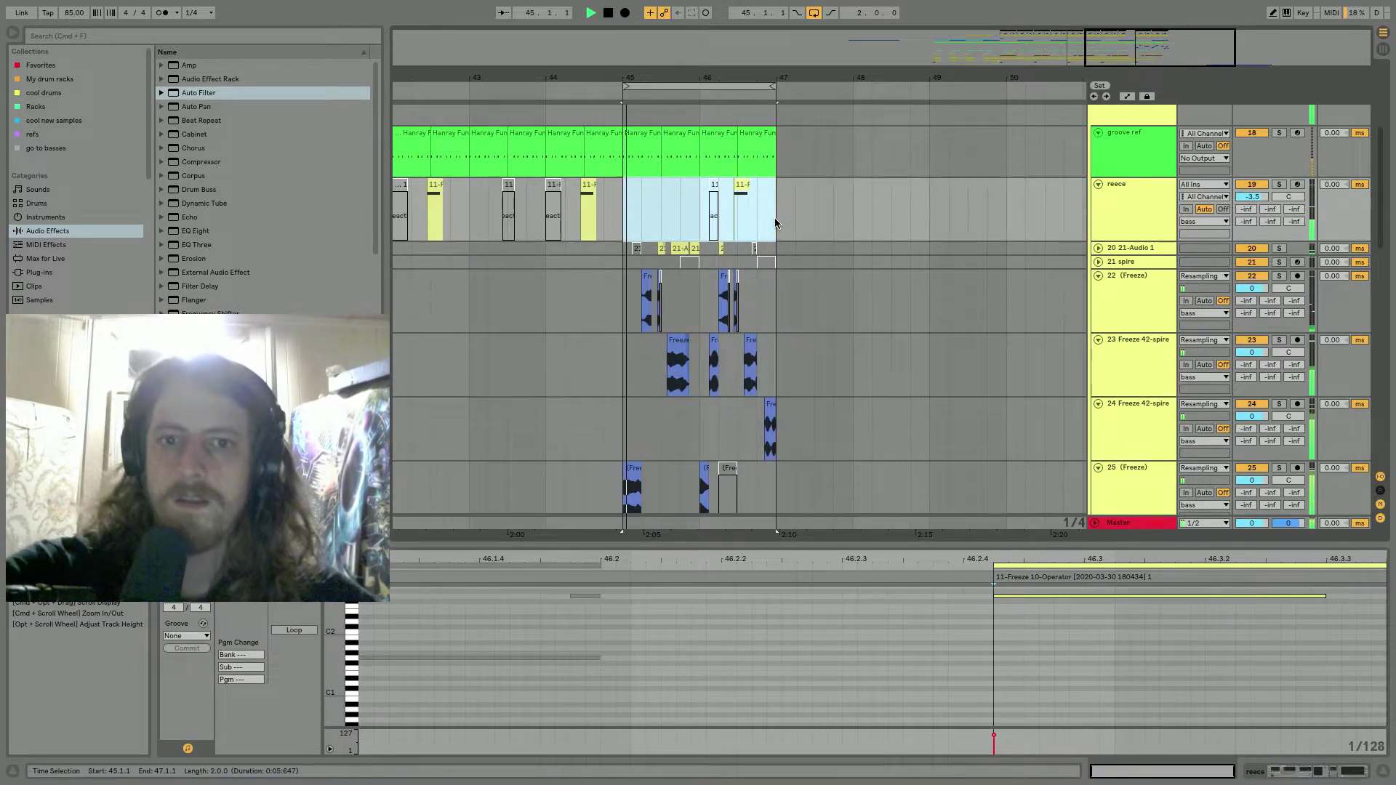
Try several start positions in the last track 23 clip's sample, moving the start marker to about 3.1.3.
left_click(750, 363)
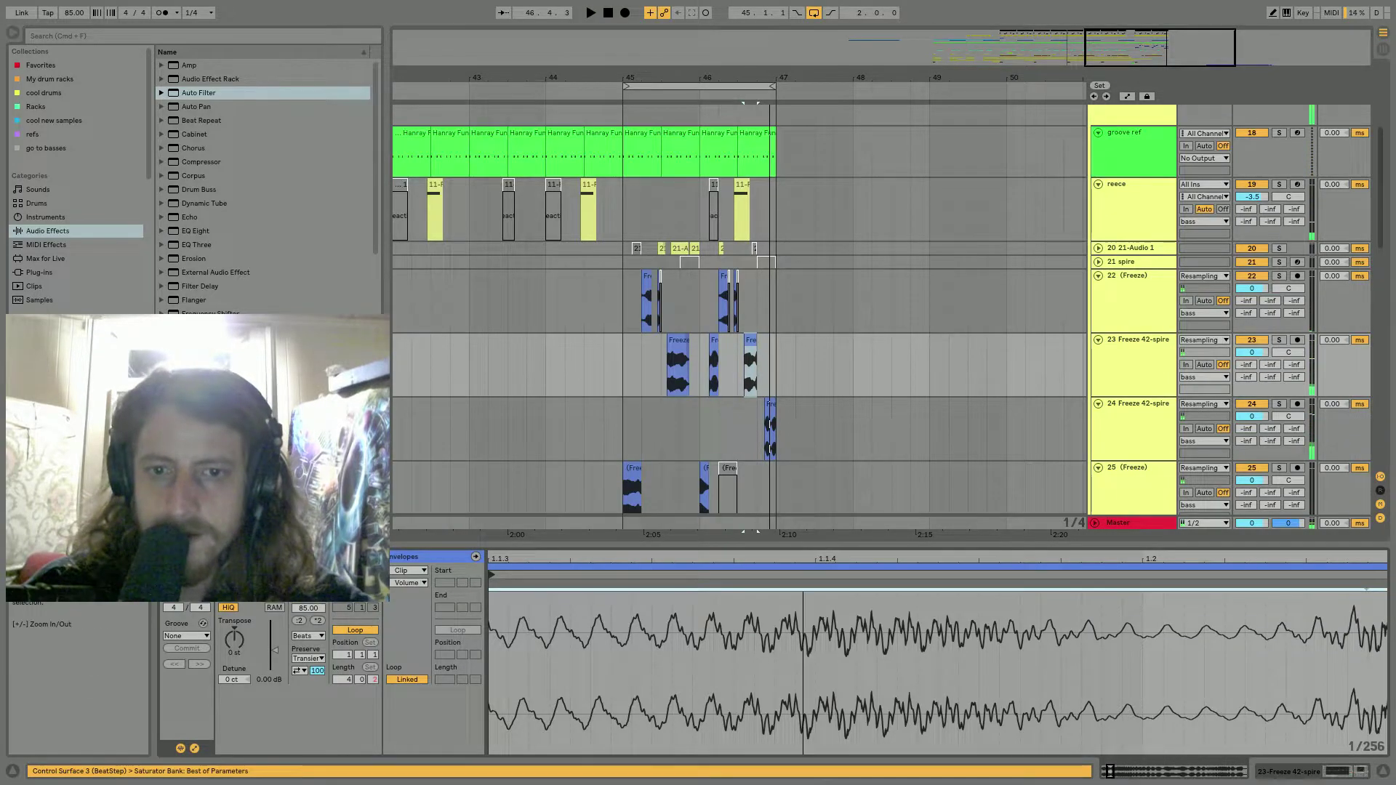
left_click(667, 582)
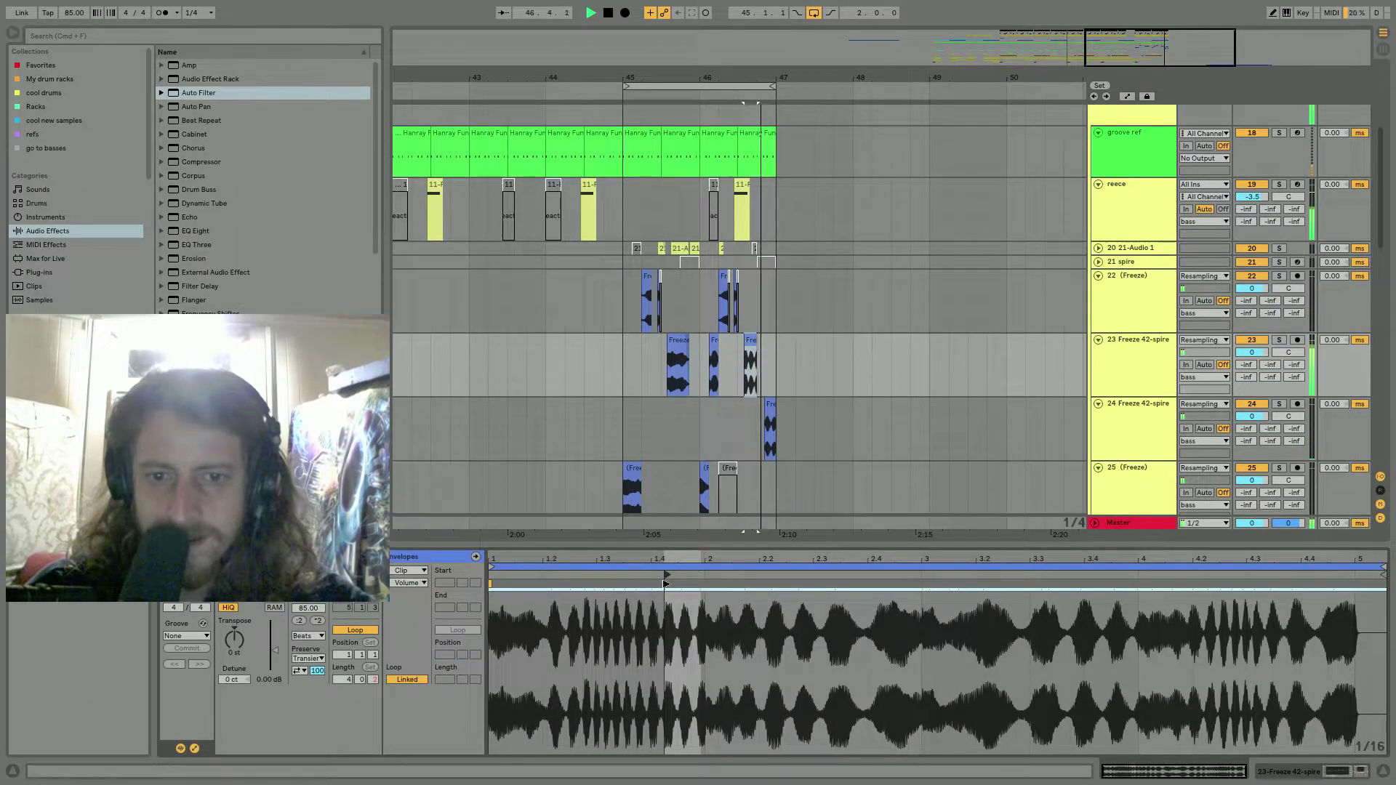
left_click(710, 583)
left_click(722, 589)
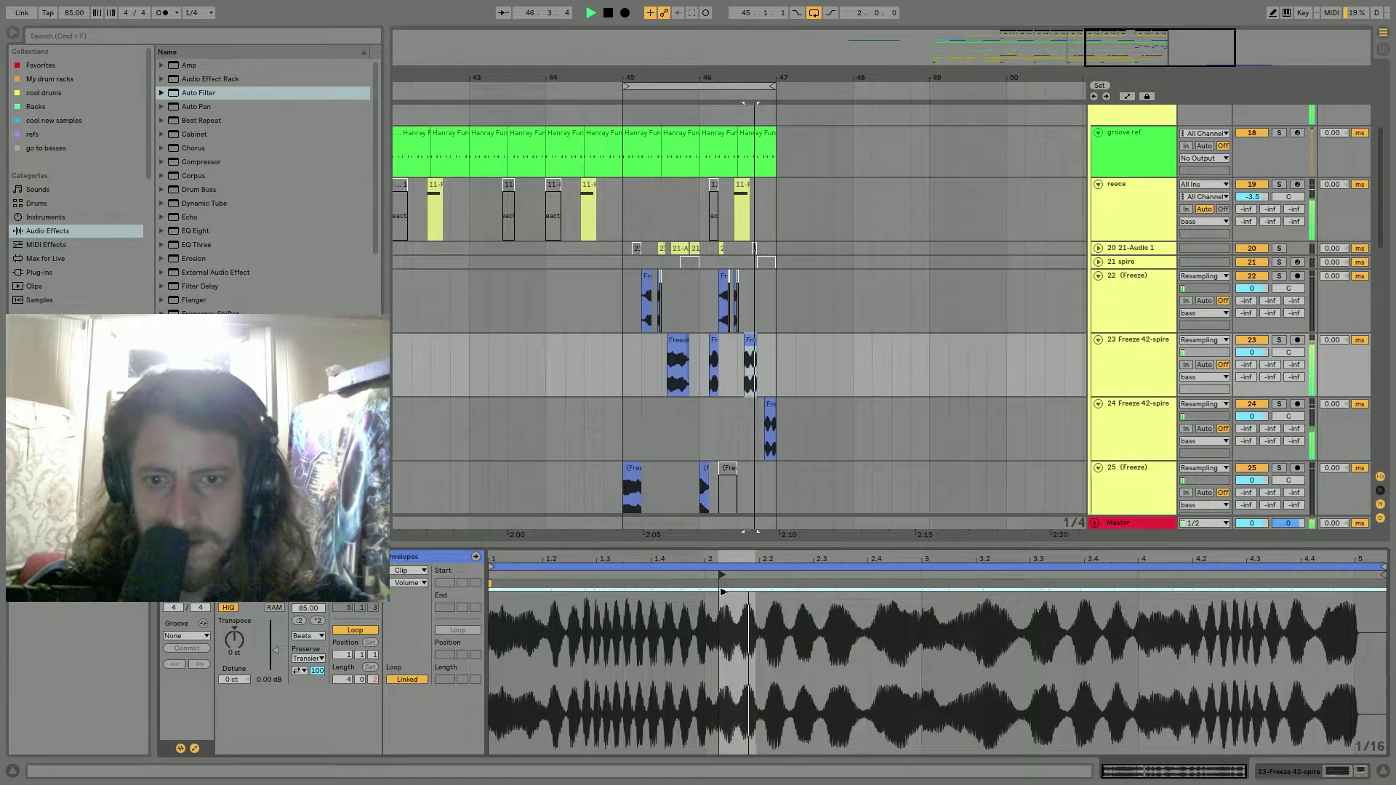
left_click(883, 610)
left_click(943, 623)
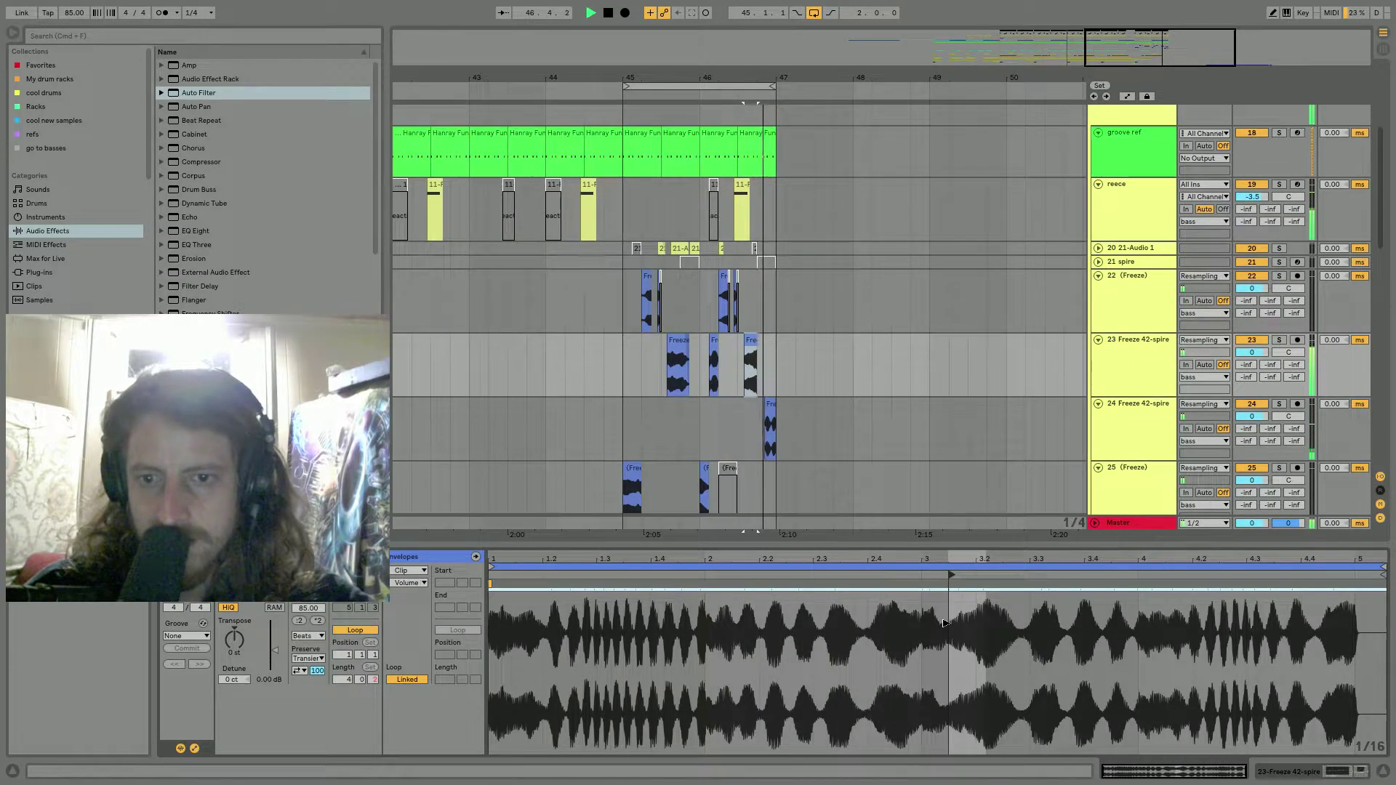
Audition more start points in the last track 23 clip's sample, ending with the start marker at about 3.4.
left_click(929, 623)
left_click(909, 622)
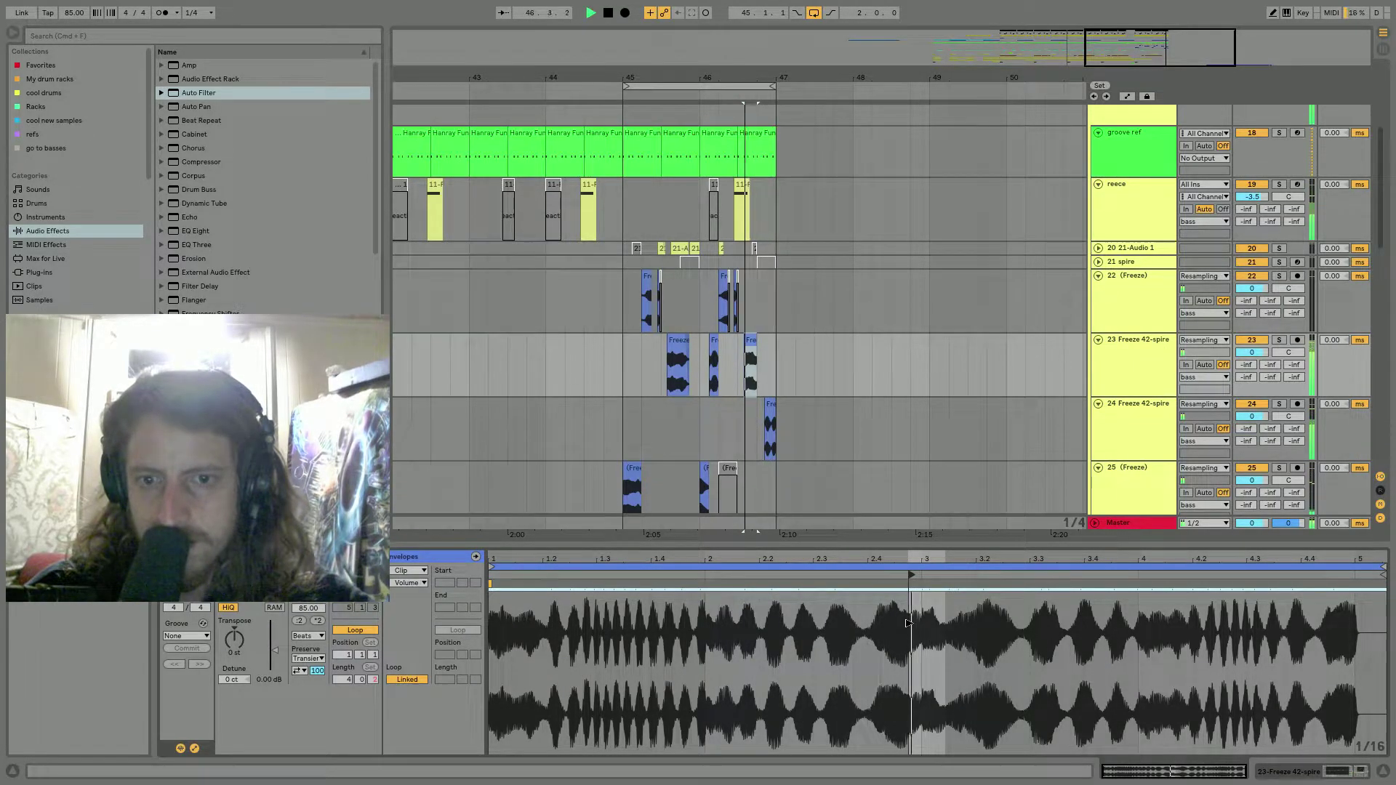
left_click(1112, 640)
left_click(1155, 646)
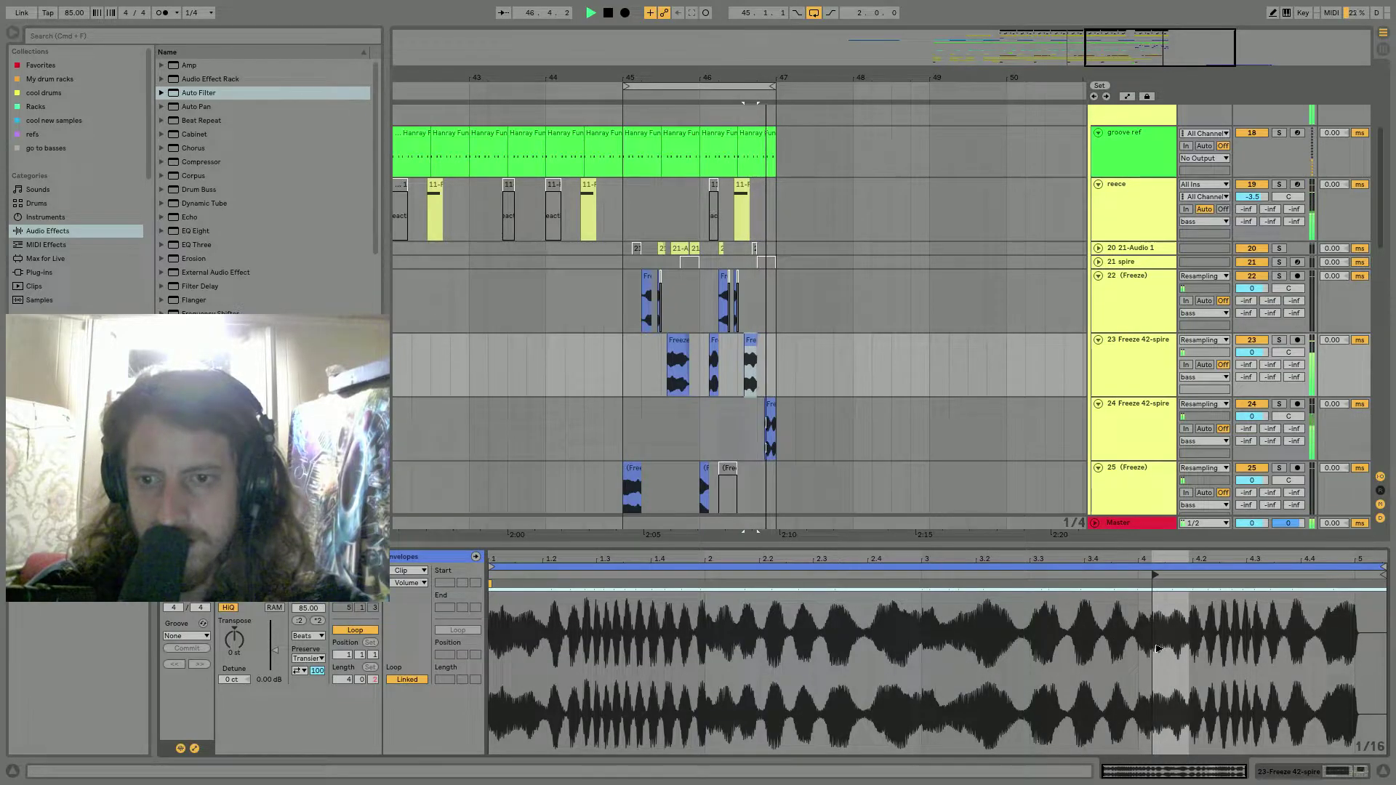
left_click(1197, 649)
left_click(1179, 651)
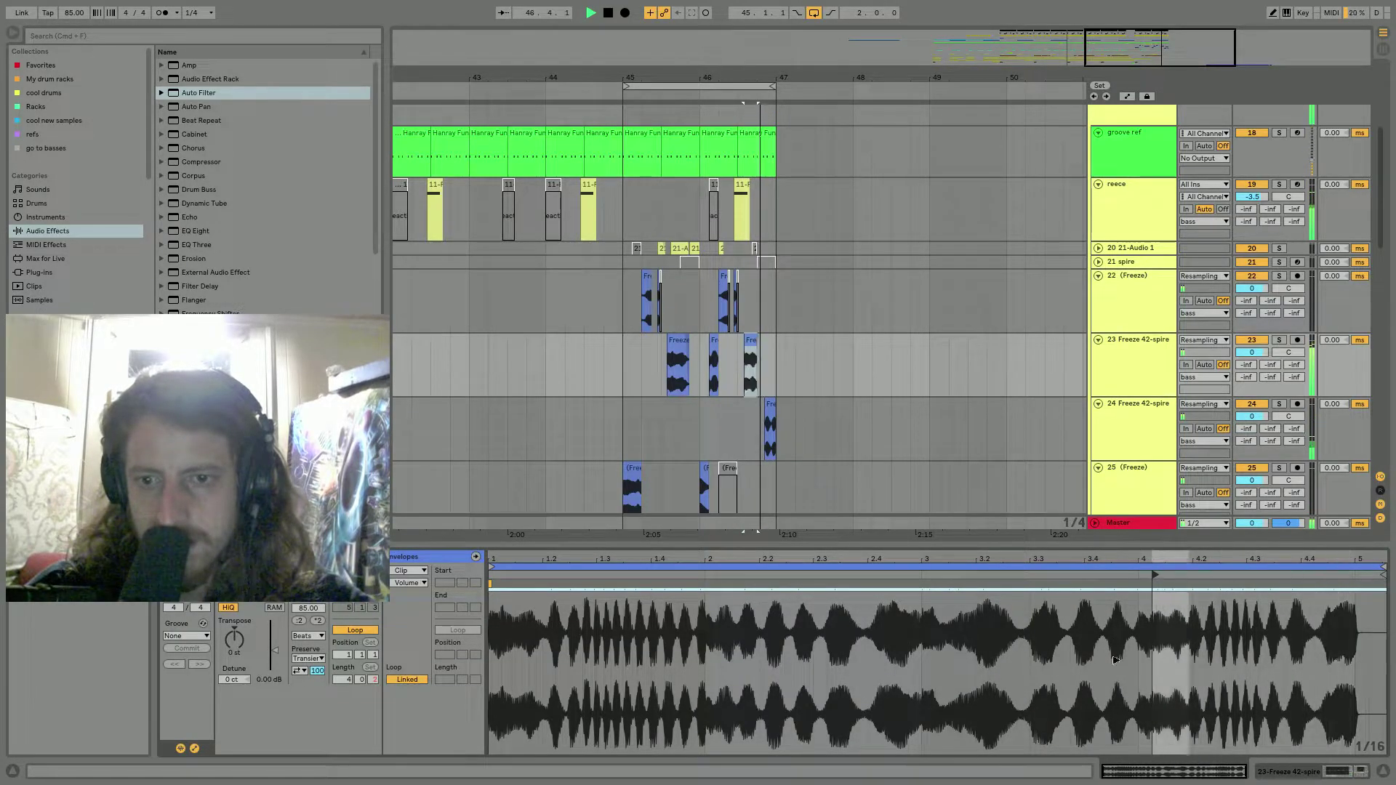
left_click(1086, 659)
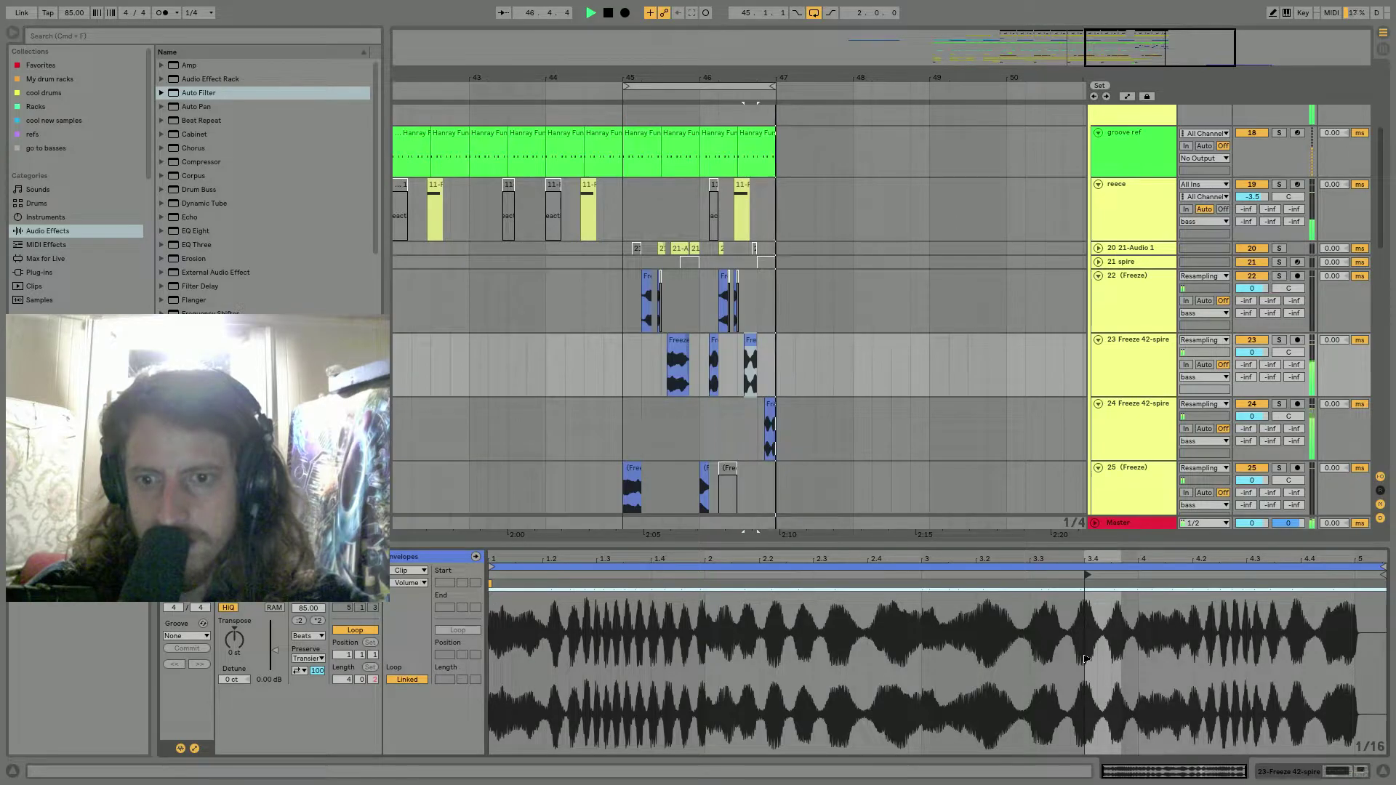
left_click_drag(277, 652, 277, 652)
key("space")
key("space")
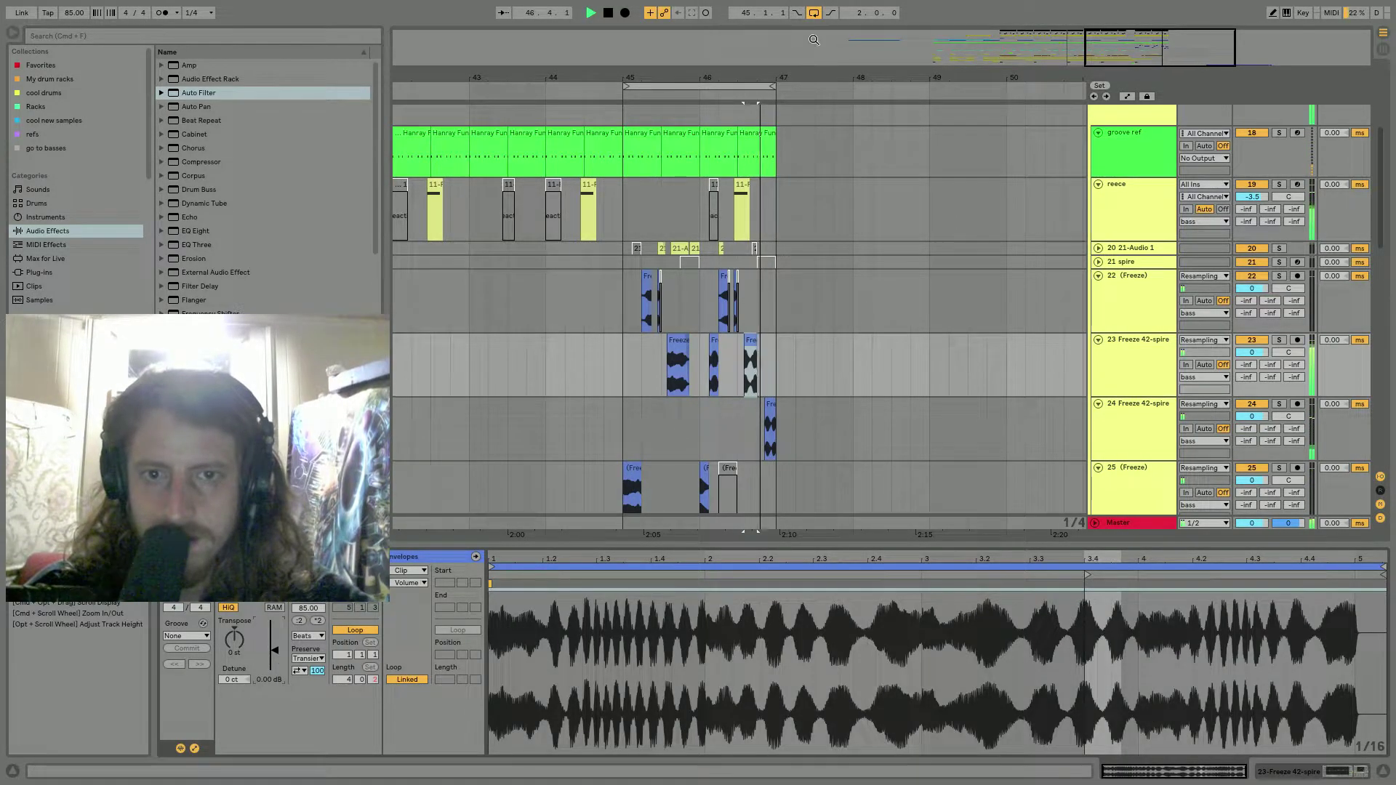
Move the last Freeze 42-spire clip from track 23 down to track 24 and show that track's Auto Filter.
left_click_drag(758, 77, 758, 182)
left_click_drag(708, 340, 707, 405)
key("space")
left_click(1140, 407)
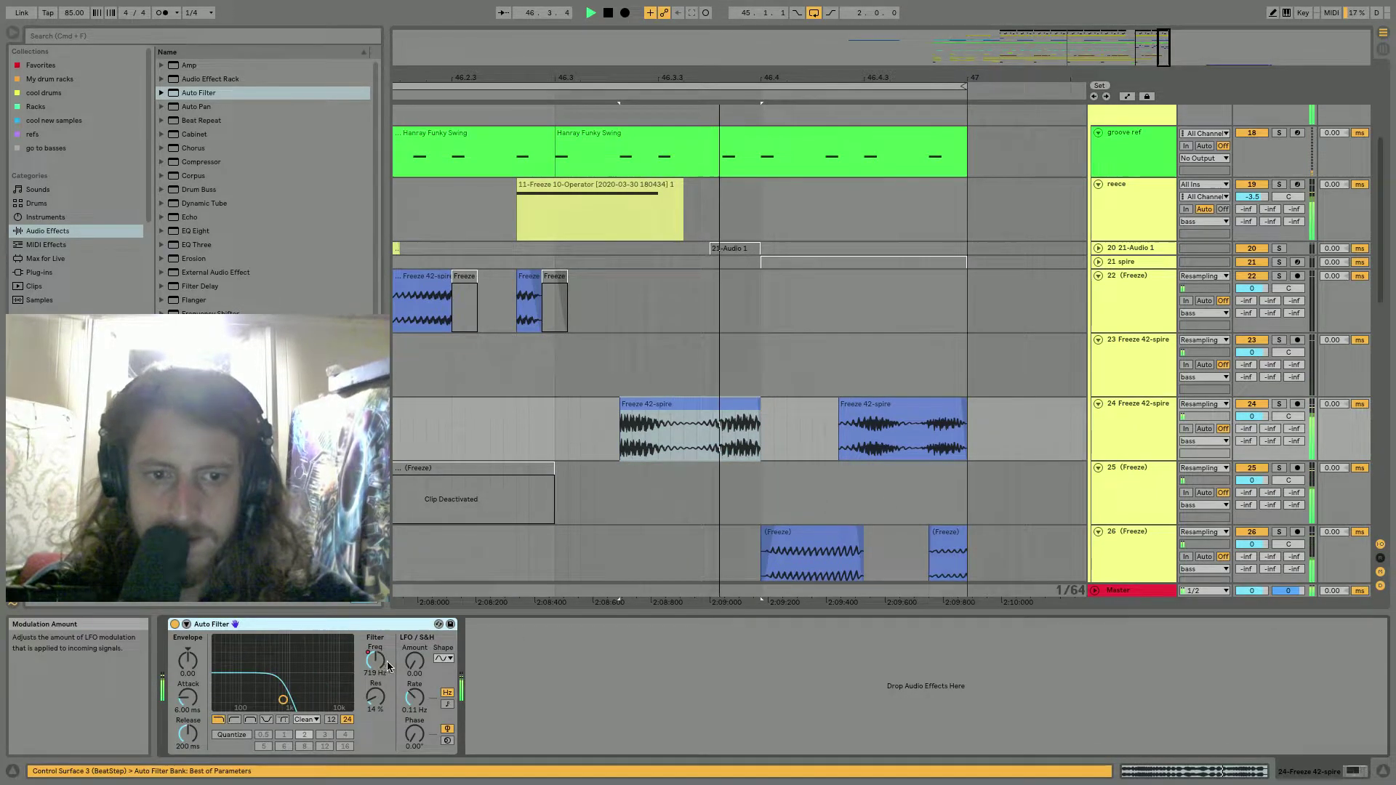
Shape track 24's Auto Filter frequency automation over the moved clip from about 4.87 kHz through a mid-clip dip to about 3.60 kHz.
left_click(620, 436)
key("a")
key("space")
left_click_drag(620, 436, 620, 422)
left_click(702, 435)
left_click_drag(761, 435, 761, 425)
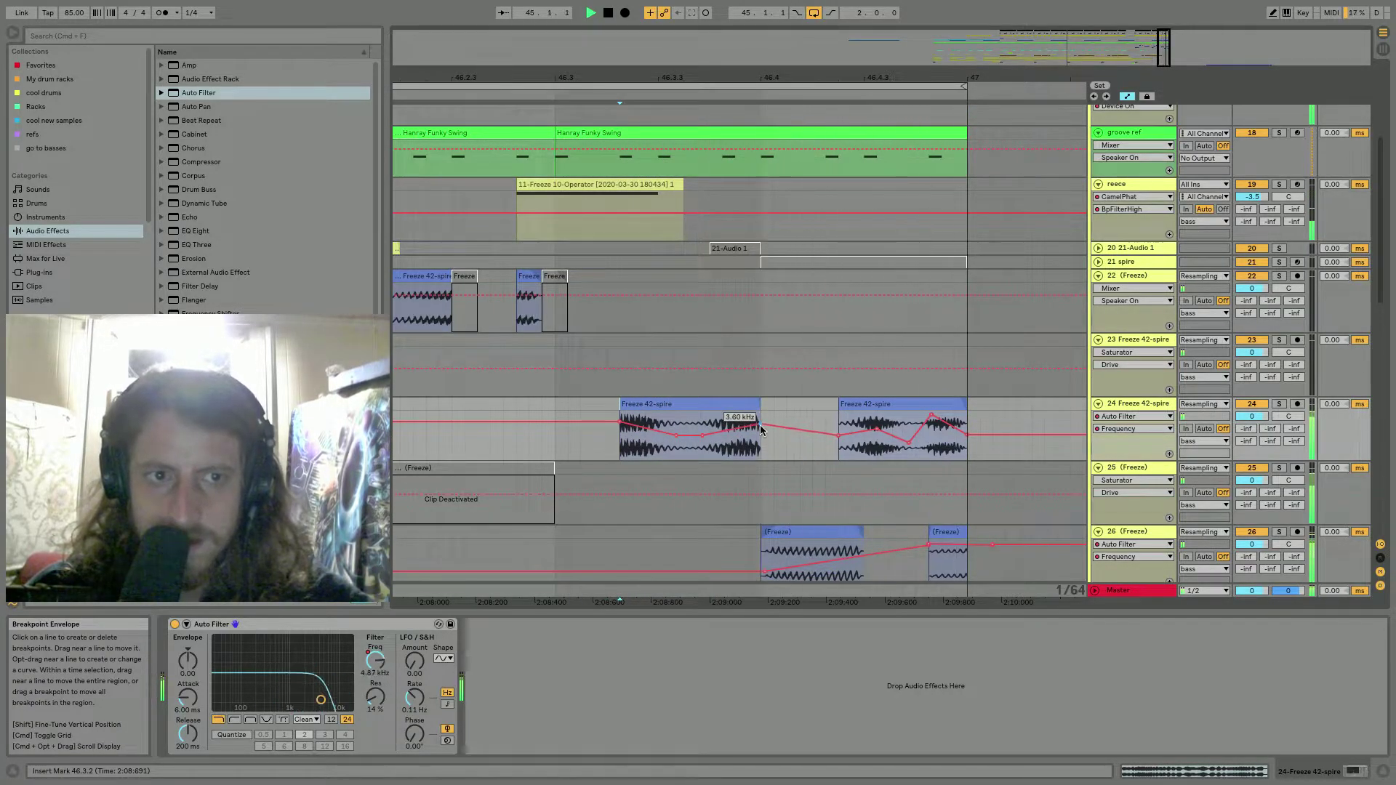
Open the moved track 24 clip in the sample editor and set its start marker at beat 4 of the sample.
left_click_drag(705, 91, 709, 73)
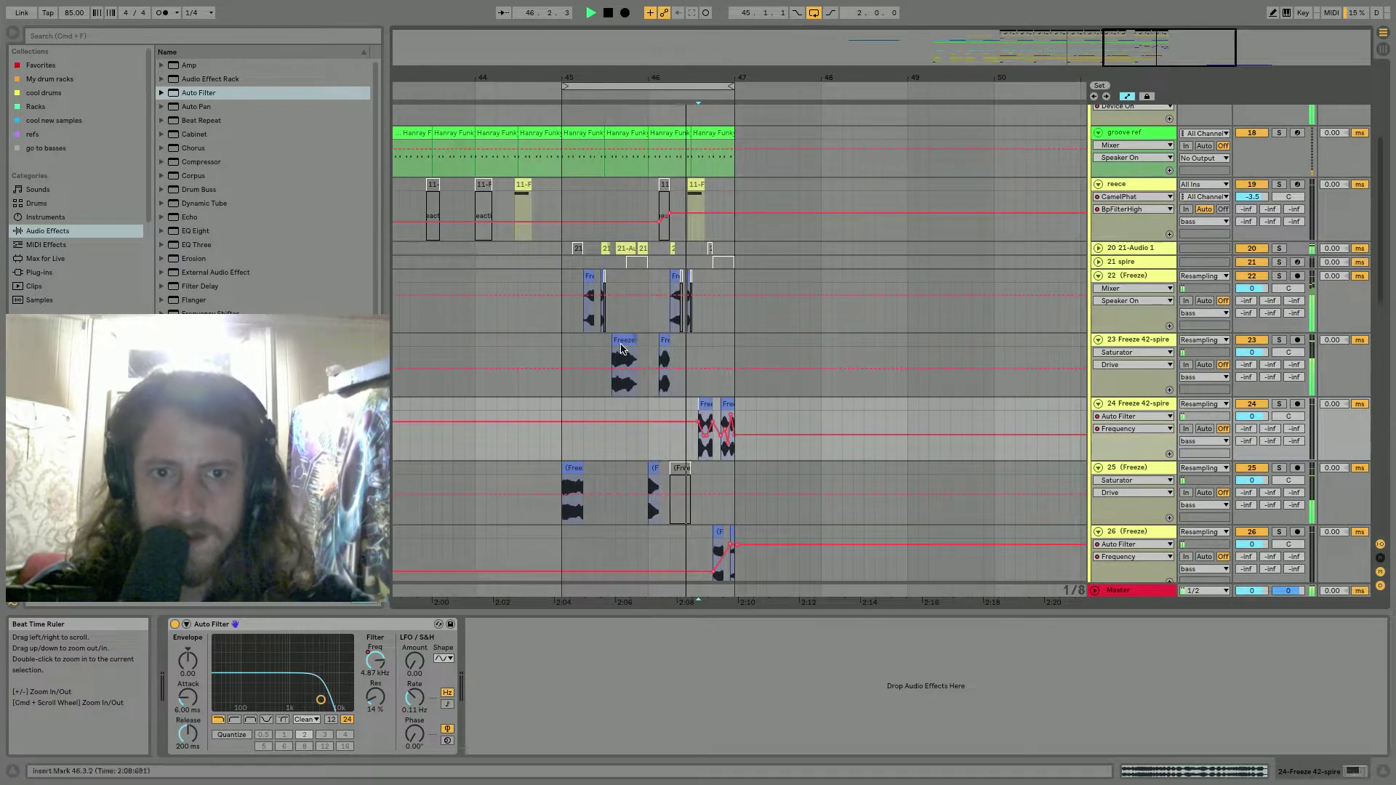
left_click(646, 320)
double_click(706, 404)
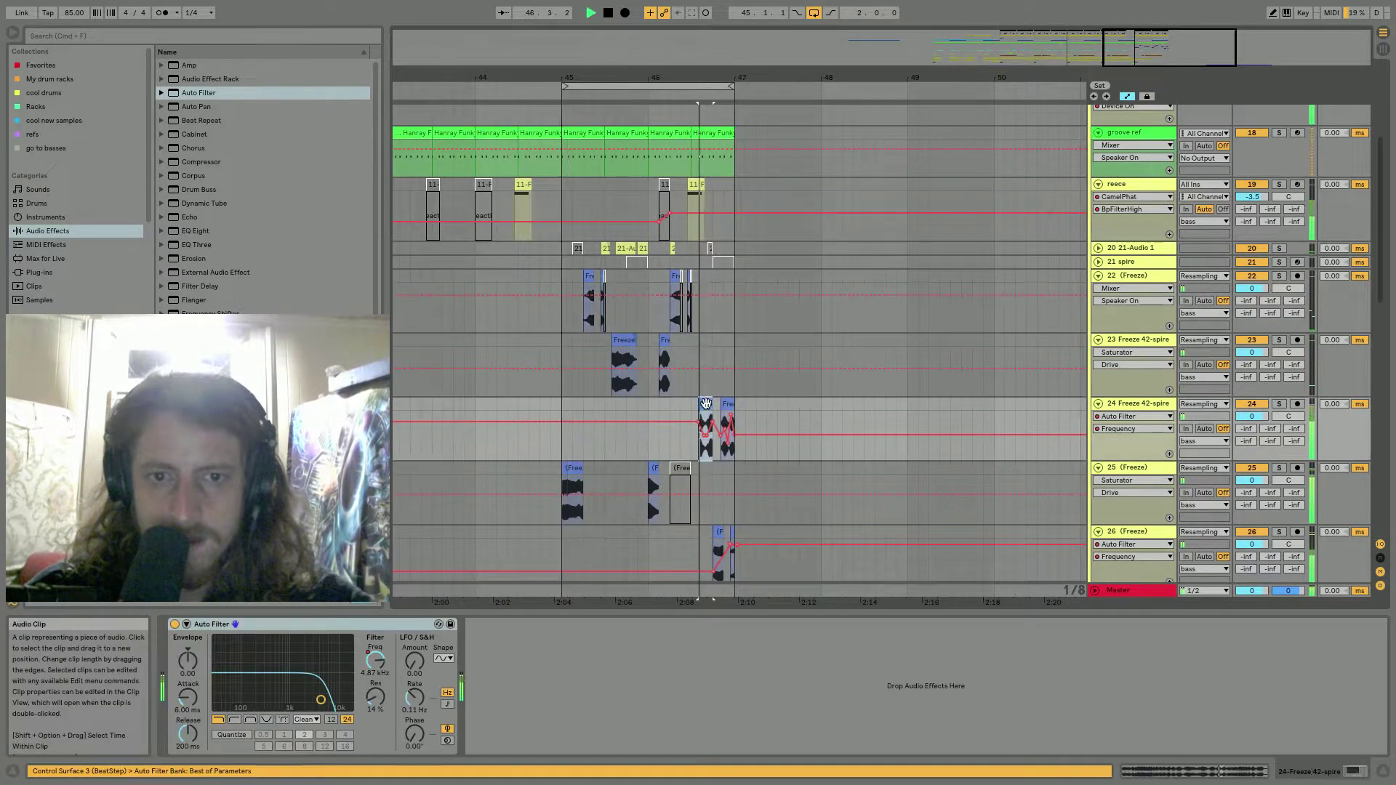
key("space")
key("space")
key("space")
left_click_drag(764, 565, 766, 558)
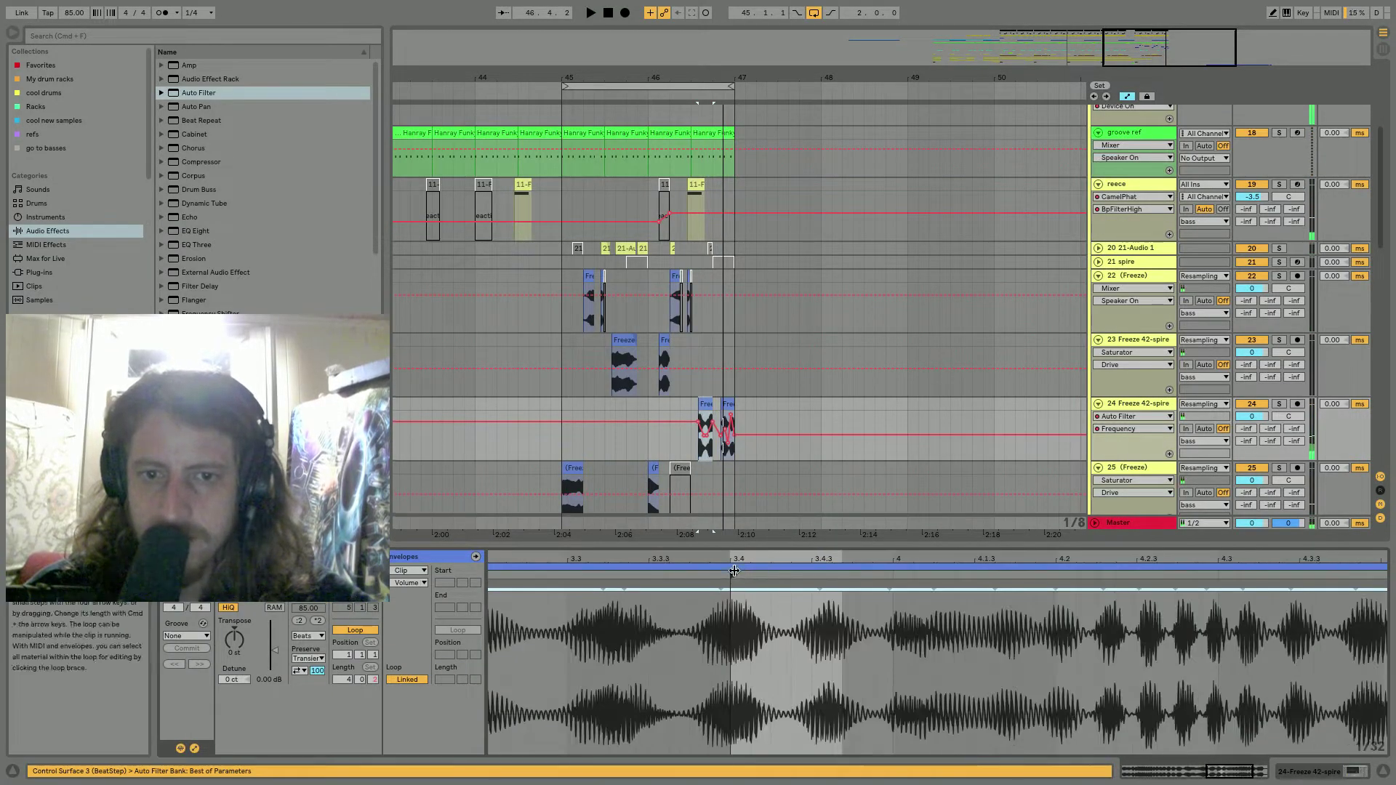
left_click(894, 571)
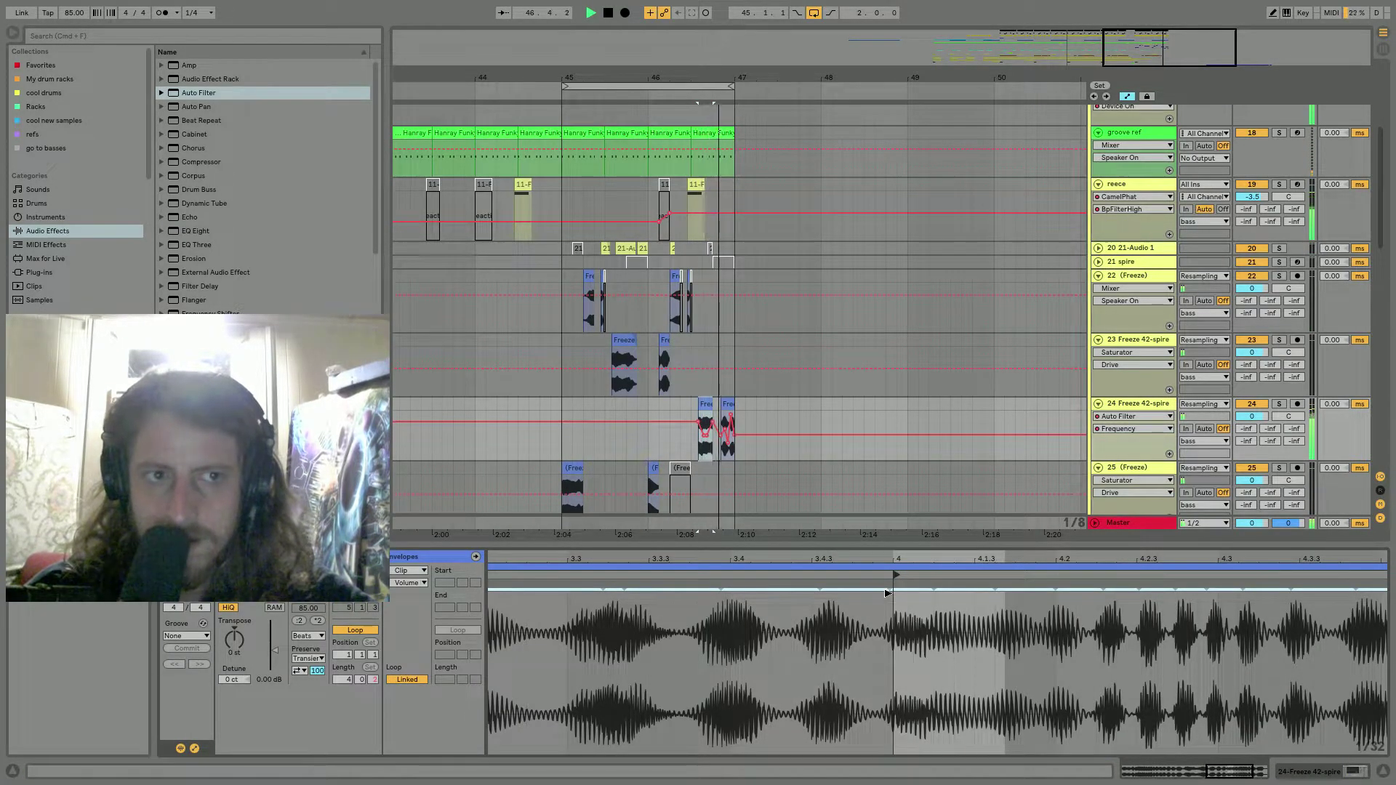
left_click_drag(888, 560, 888, 542)
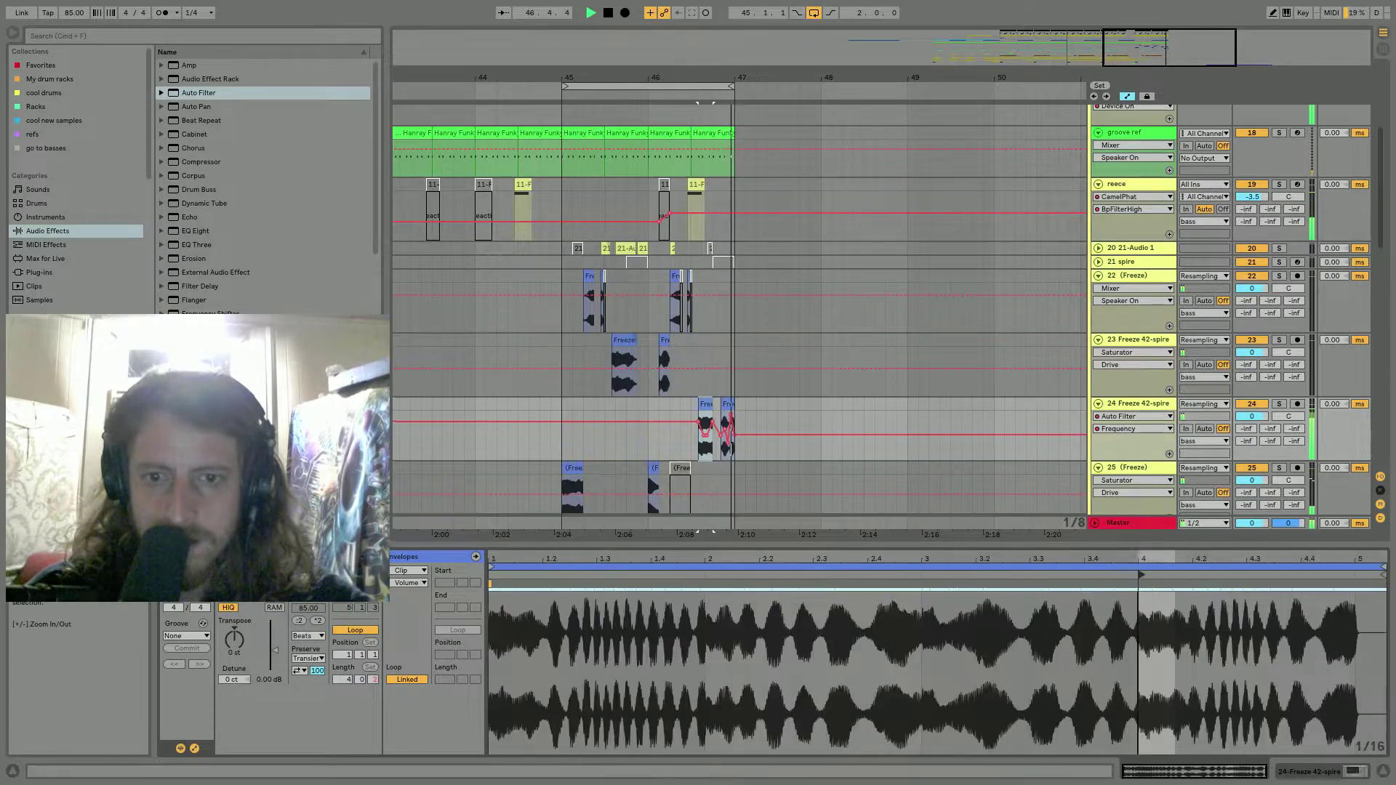
Raise the moved track 24 clip's gain to 2.69 dB and compare it in playback.
key("space")
key("space")
key("space")
key("space")
left_click_drag(275, 650, 274, 646)
key("space")
key("space")
key("space")
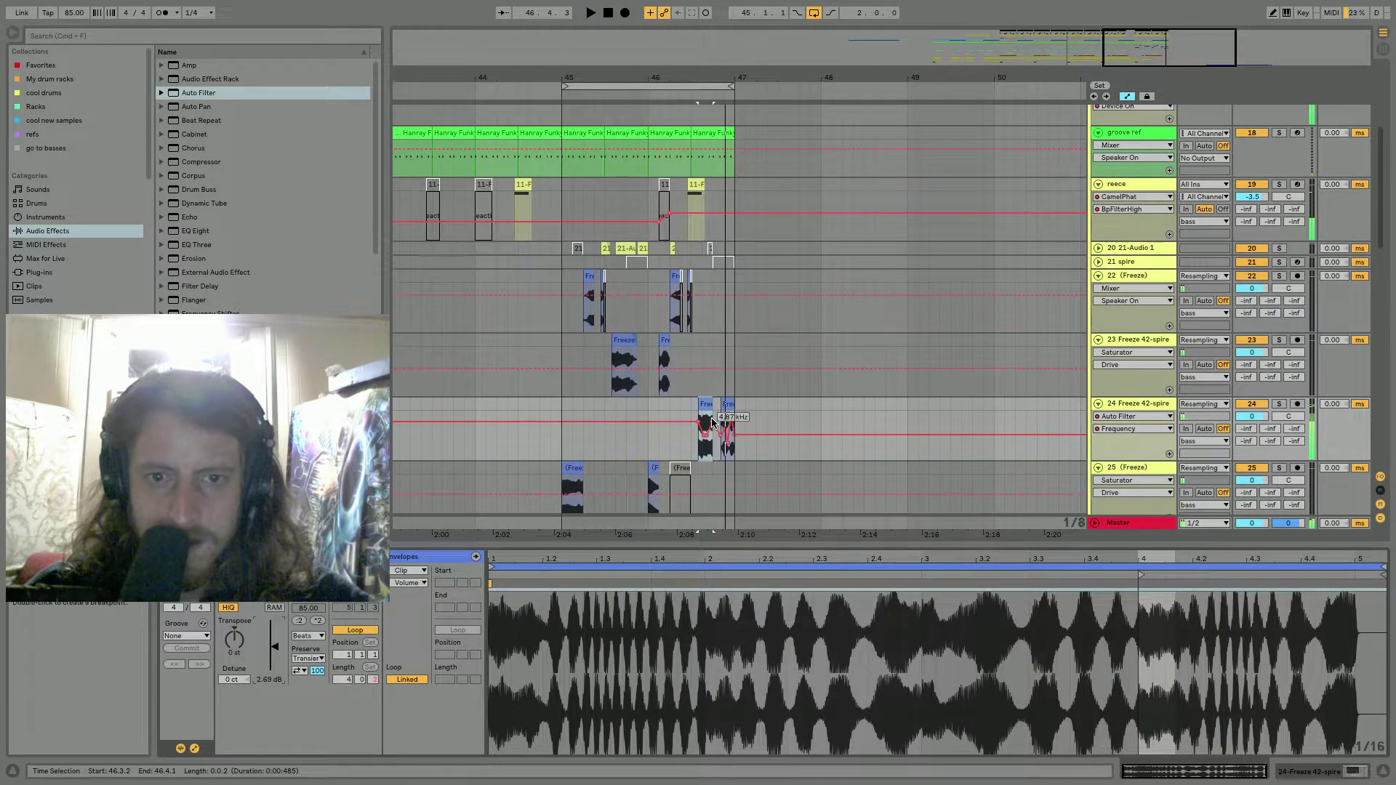
Exaggerate the clip's filter frequency automation on track 24, raising both ends and lowering the dip to below 100 Hz.
left_click_drag(711, 423, 712, 413)
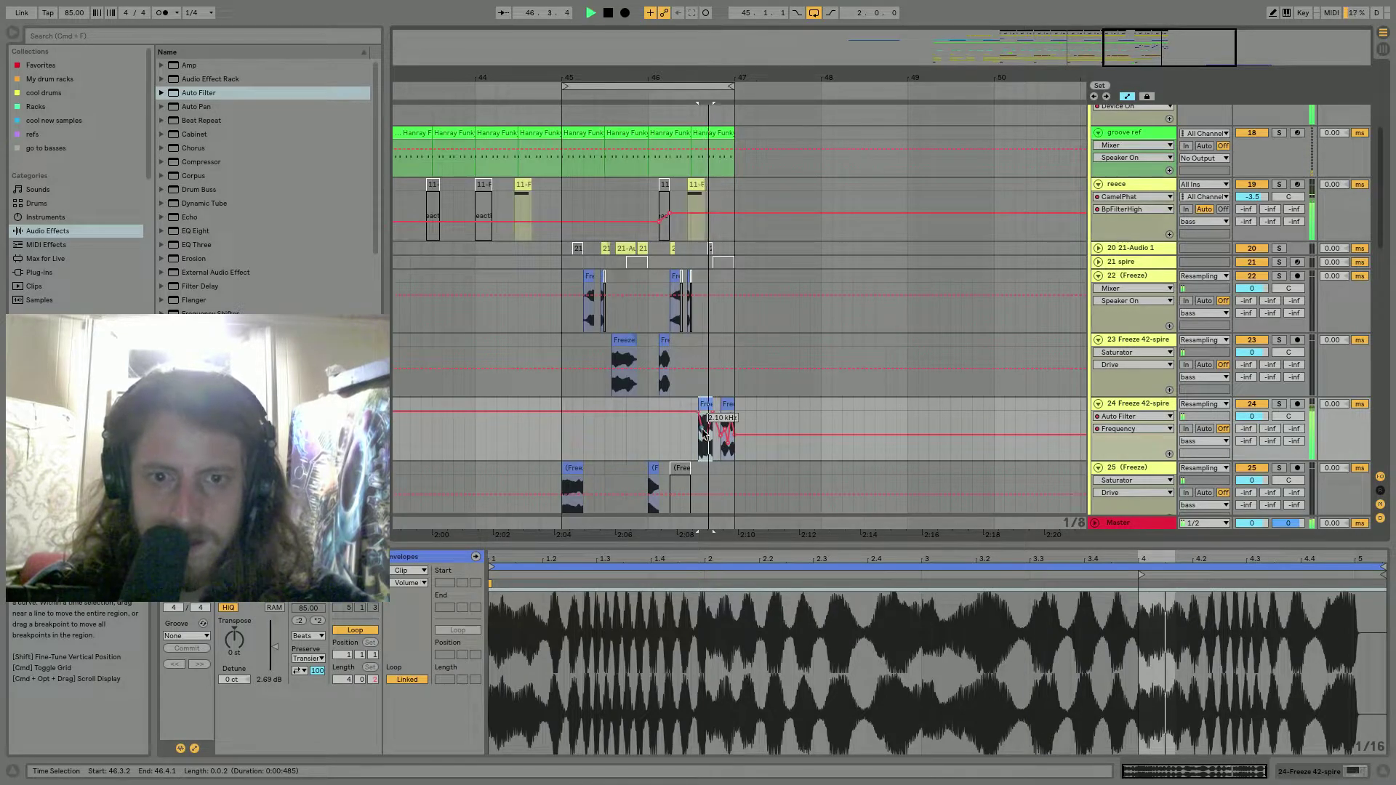
key("space")
double_click(703, 434)
key("space")
key("space")
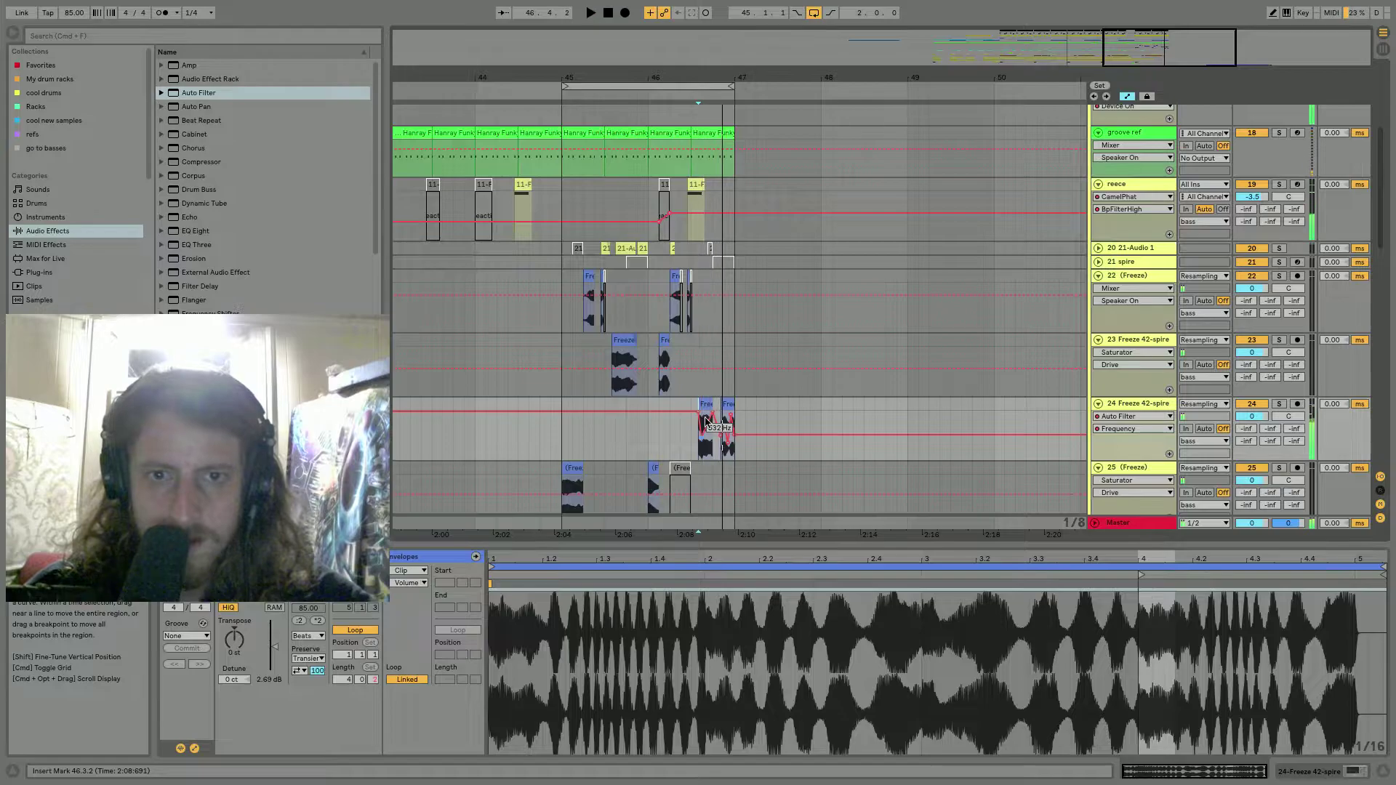
left_click_drag(708, 50, 617, 75)
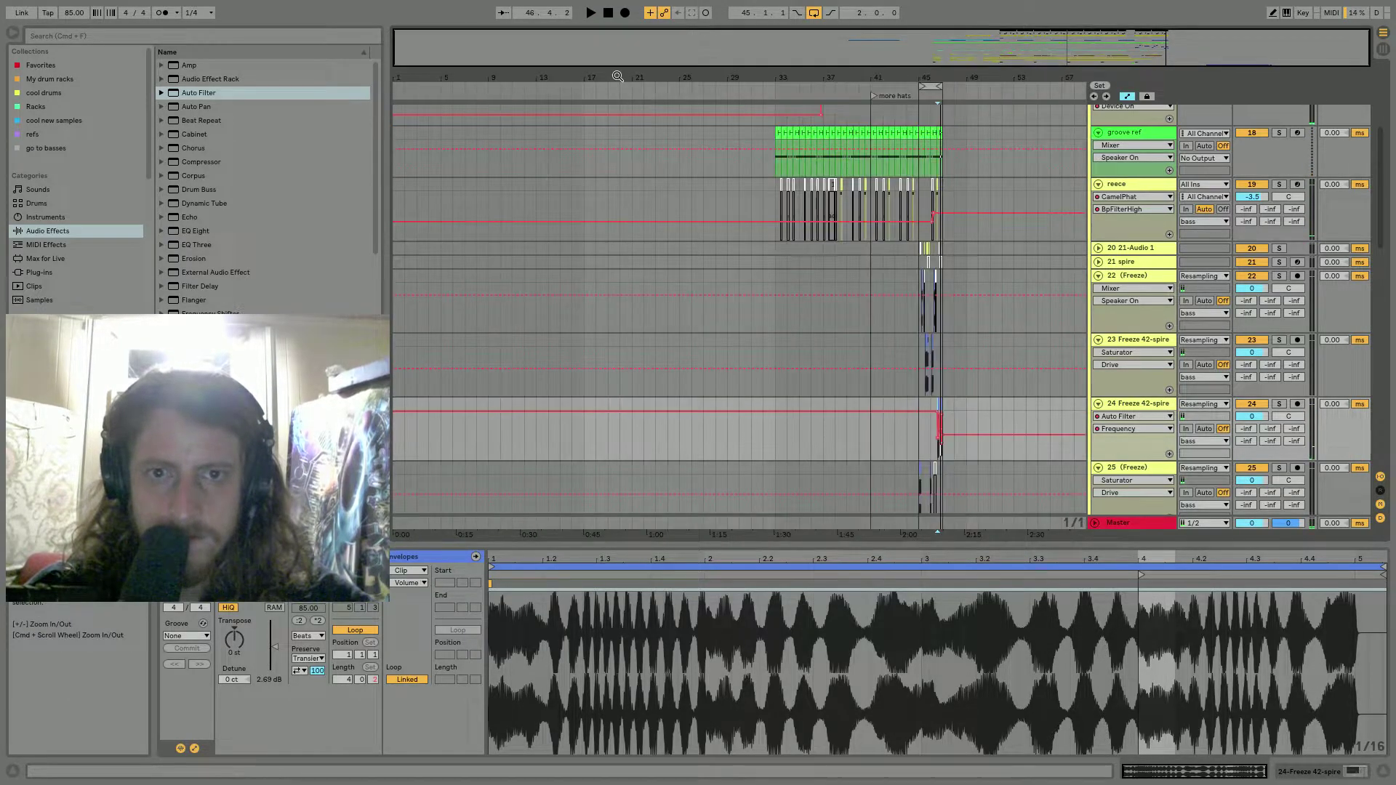
left_click_drag(934, 75, 687, 145)
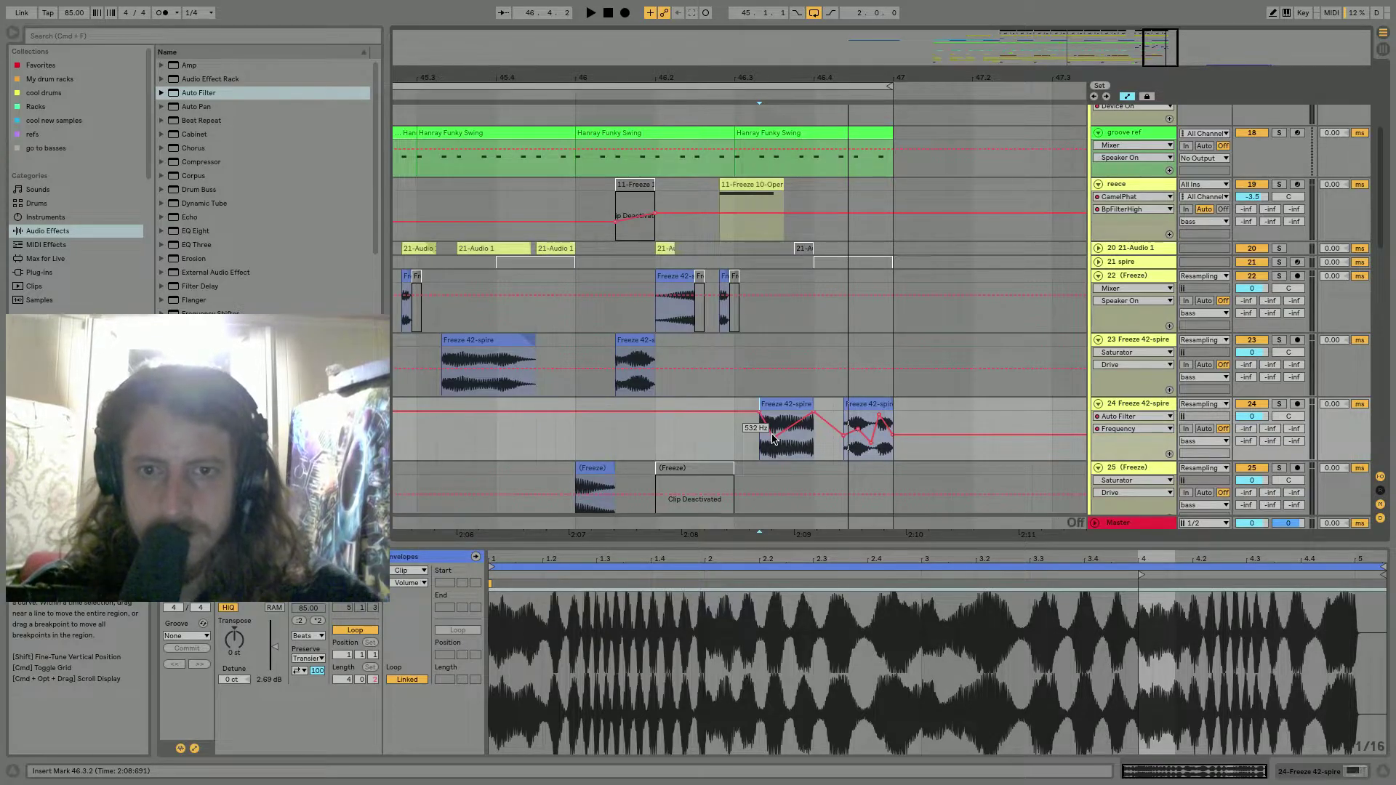
key("space")
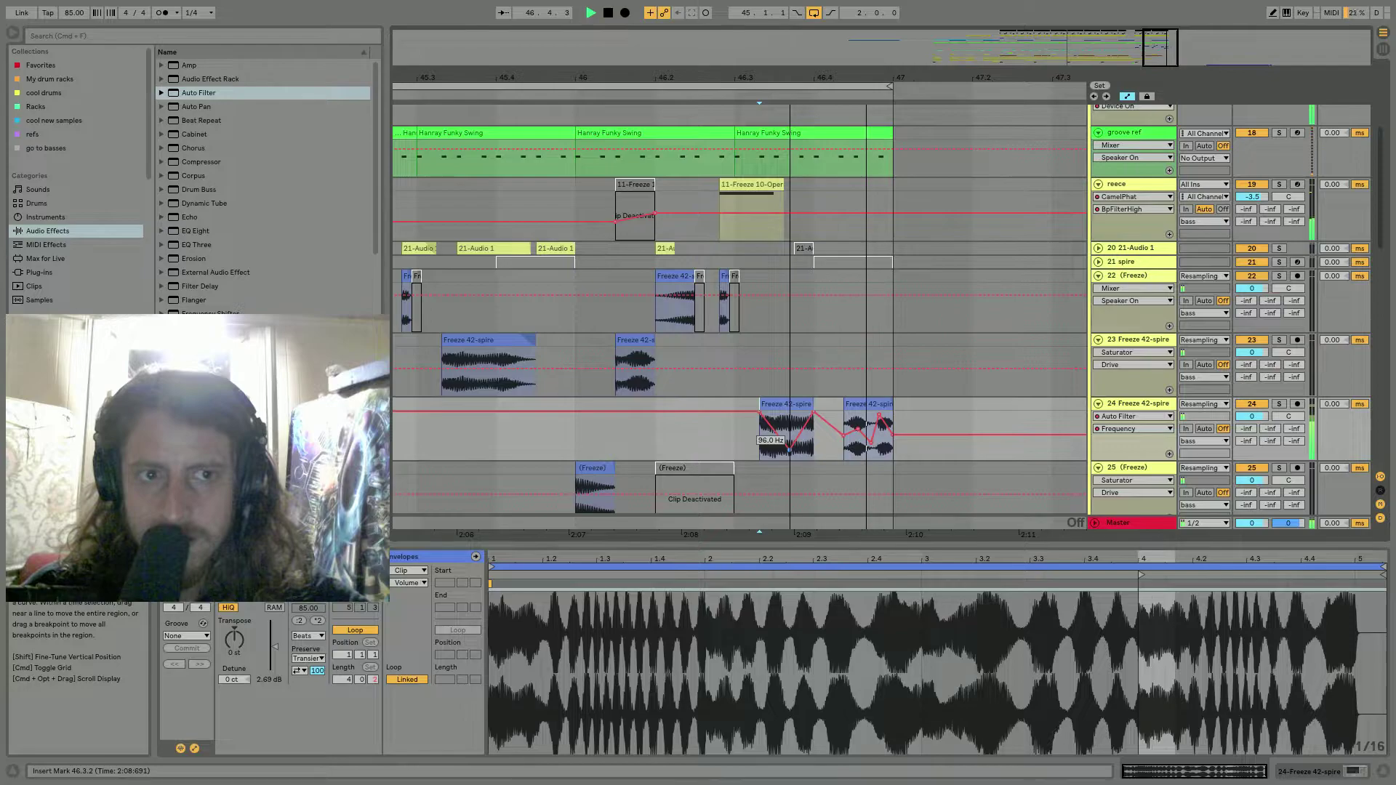
Play the loop from just before bar 46 and hide the automation lanes.
left_click_drag(795, 75, 794, 15)
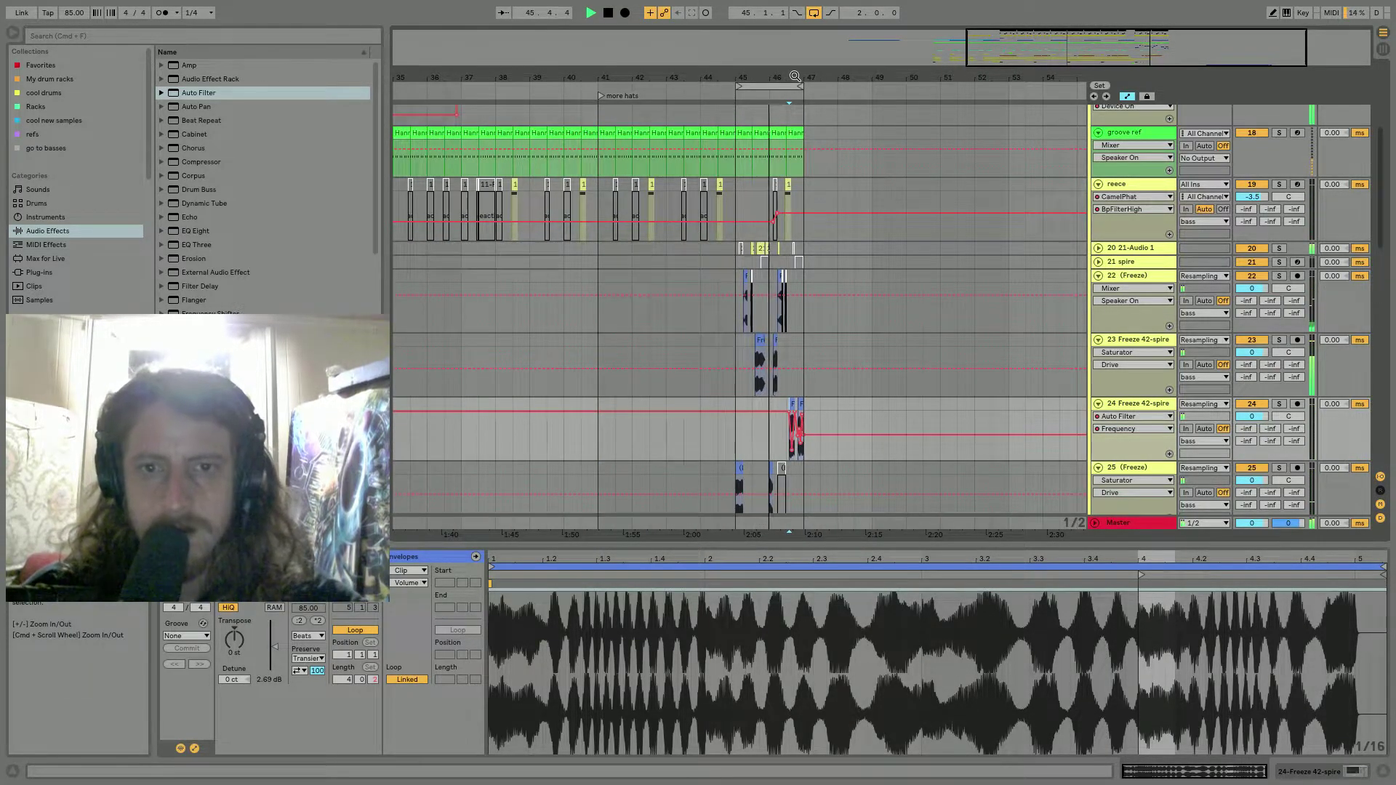
left_click_drag(791, 78, 791, 181)
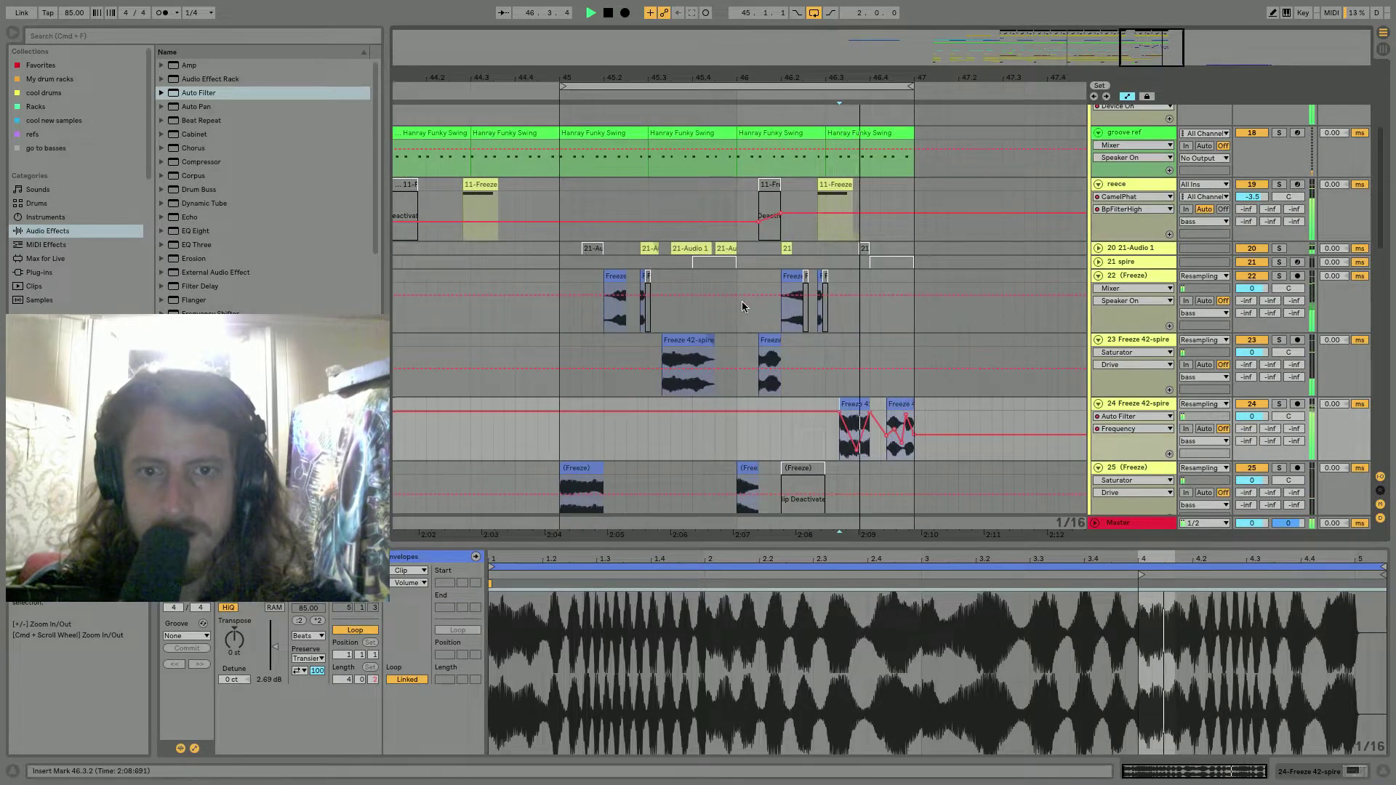
left_click(718, 311)
key("space")
key("space")
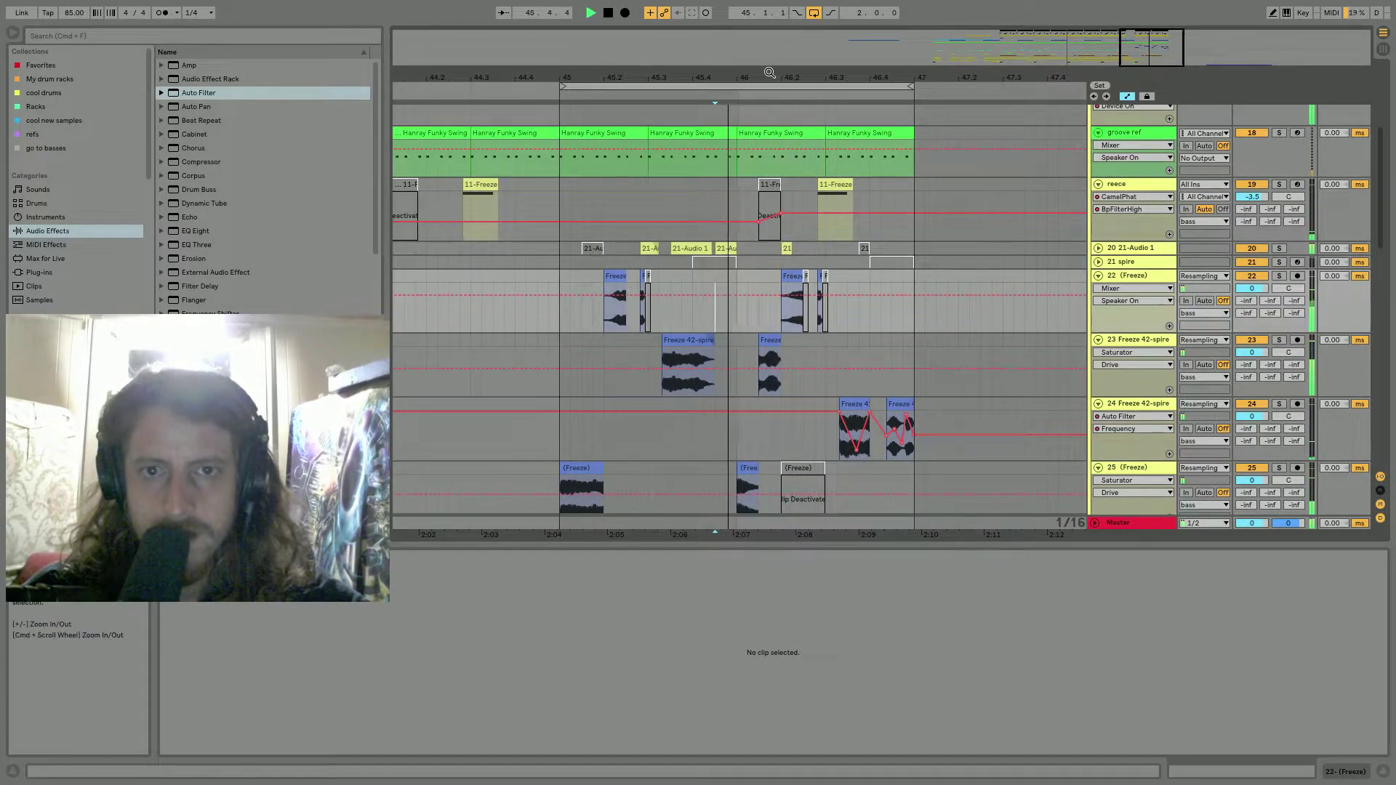
left_click_drag(769, 77, 768, 182)
key("space")
key("a")
key("space")
Split the Freeze 42-spire clip at 46.1.3 on track 23 just before 46.1.4 and check it in playback.
left_click(730, 341)
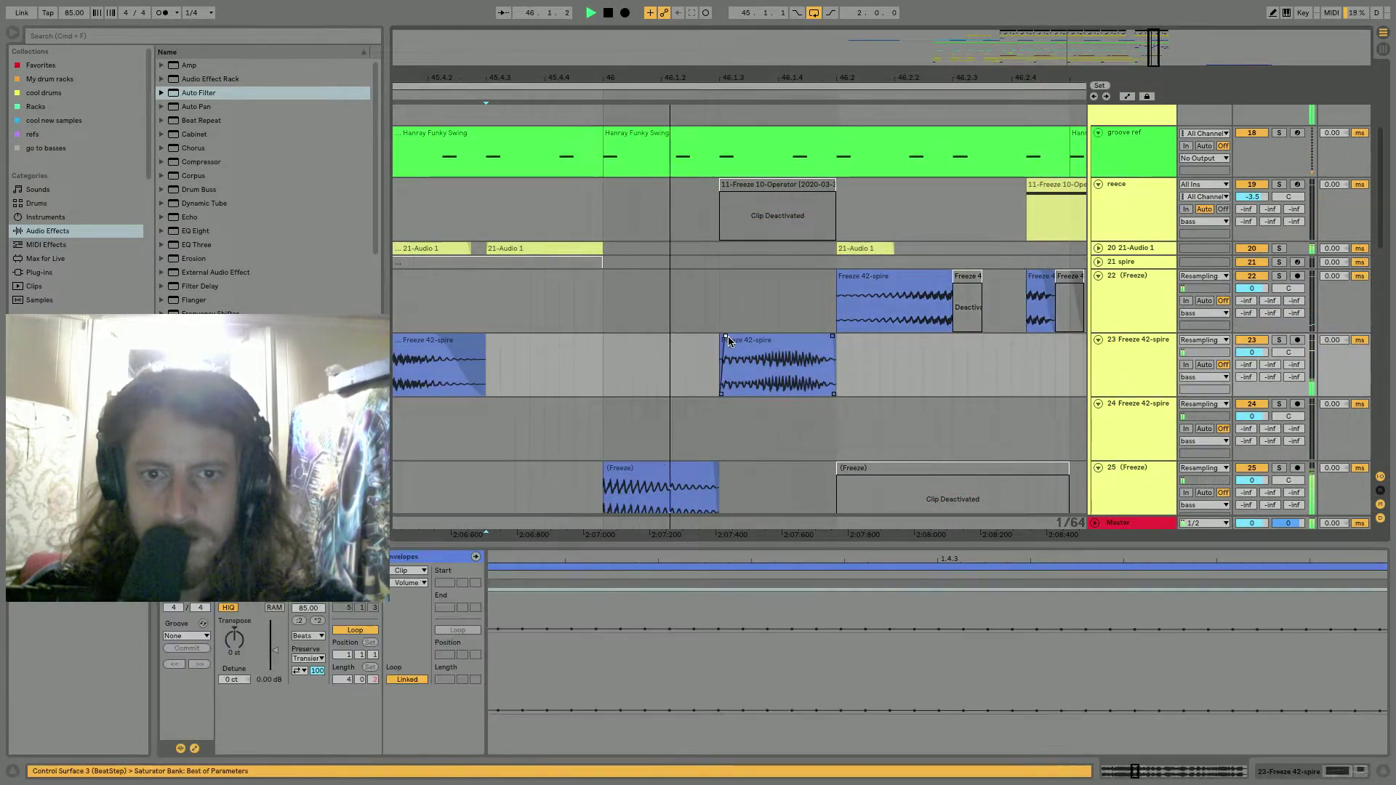
key("space")
key("space")
left_click(763, 384)
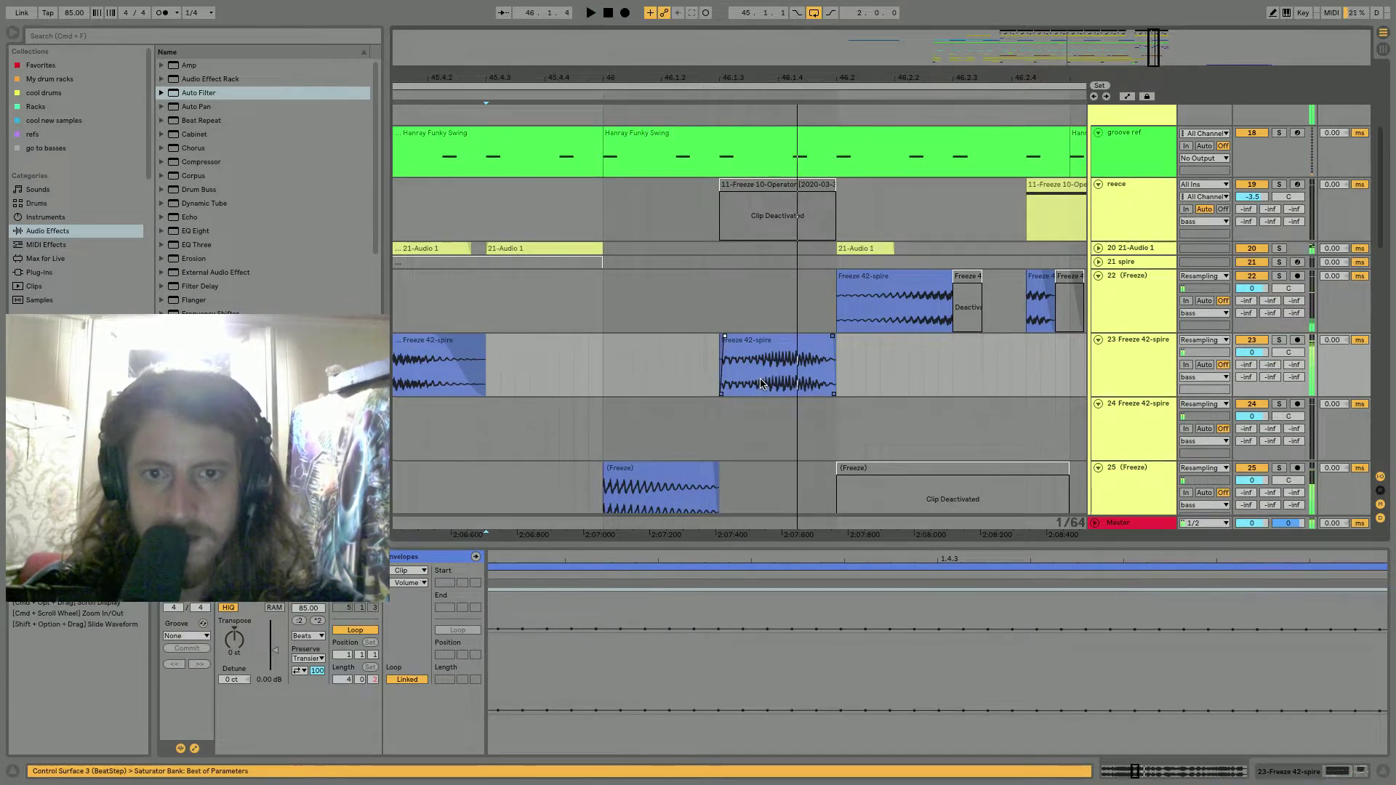
key("super+e")
key("space")
mouse_move(780, 357)
left_mouse_down()
mouse_move(847, 349)
mouse_move(760, 346)
left_mouse_up()
key("space")
key("space")
key("space")
key("space")
key("space")
Delete the short front piece of the split track 23 clip and play from about 45.4.4.
left_click(741, 350)
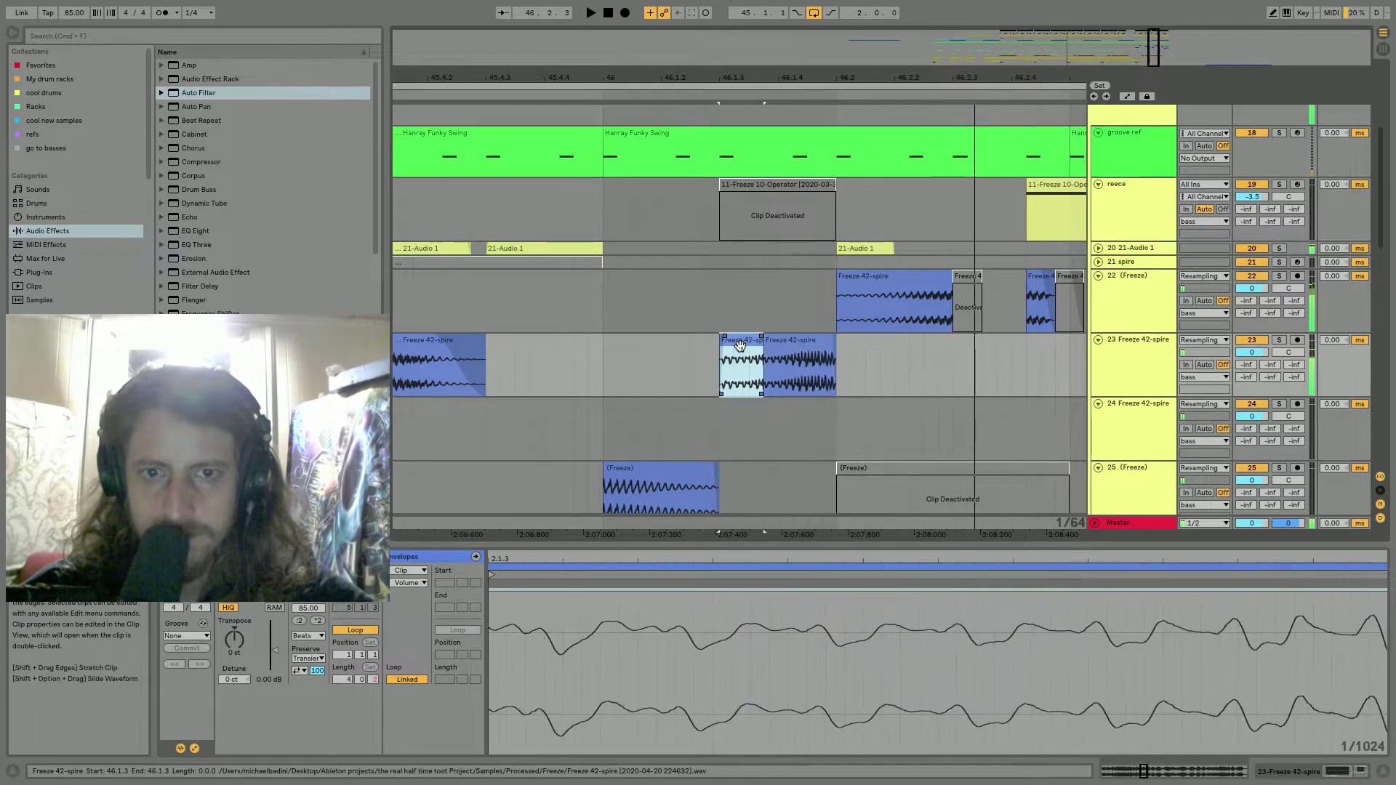
key("Delete")
key("space")
left_click(767, 342)
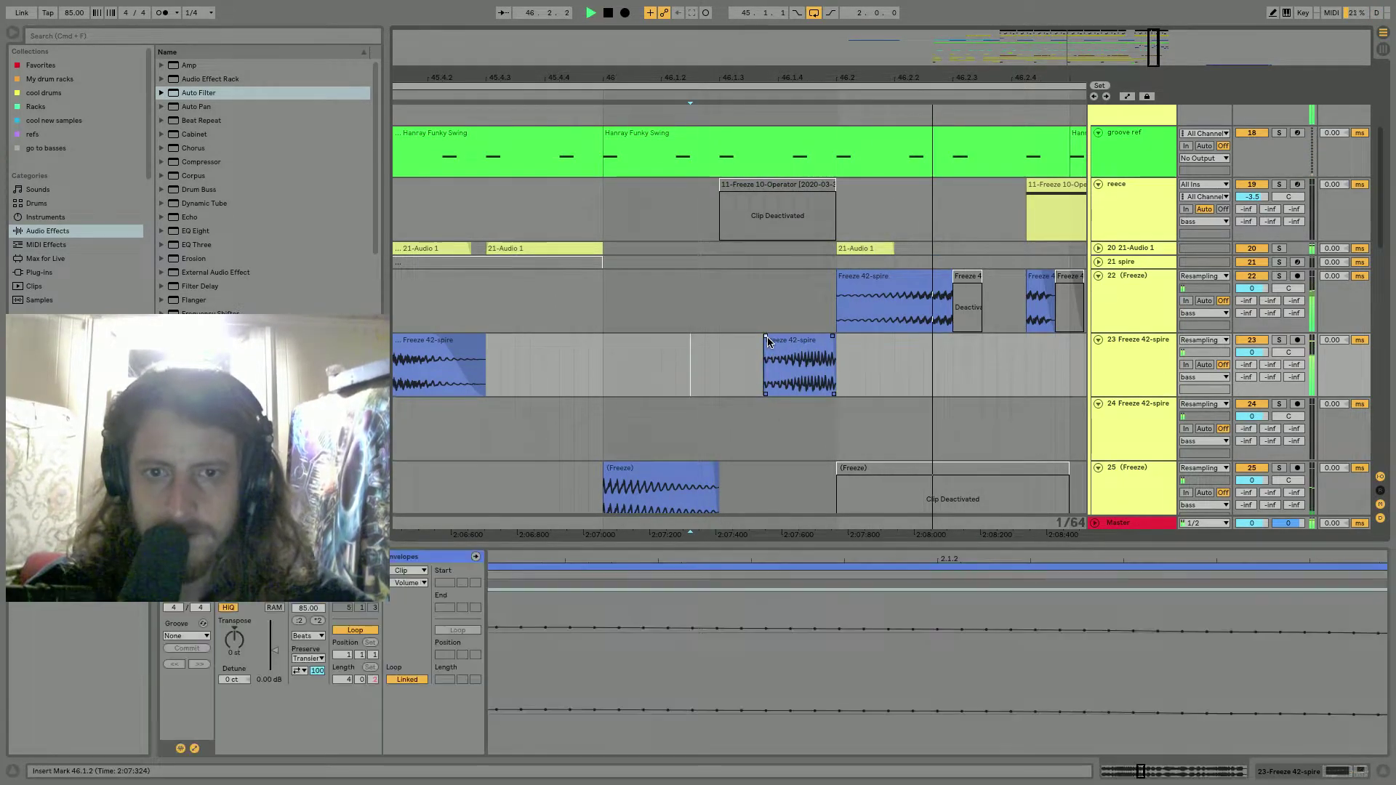
left_click(561, 386)
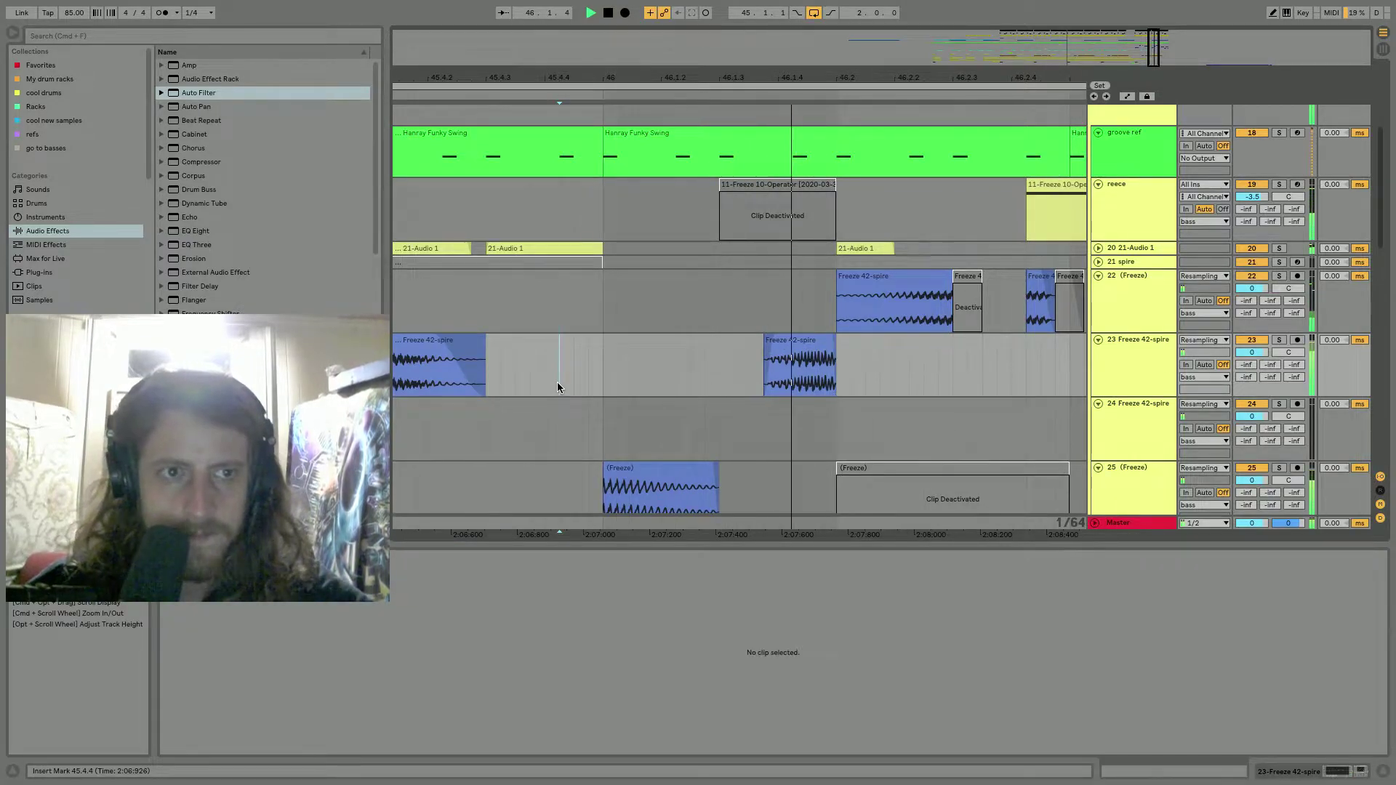
Cut the section from 46.1.3 to just before 46.1.4 out of the 17-14-Audio 1 2 clip on track 34.
scroll(776, 352, "down", 3)
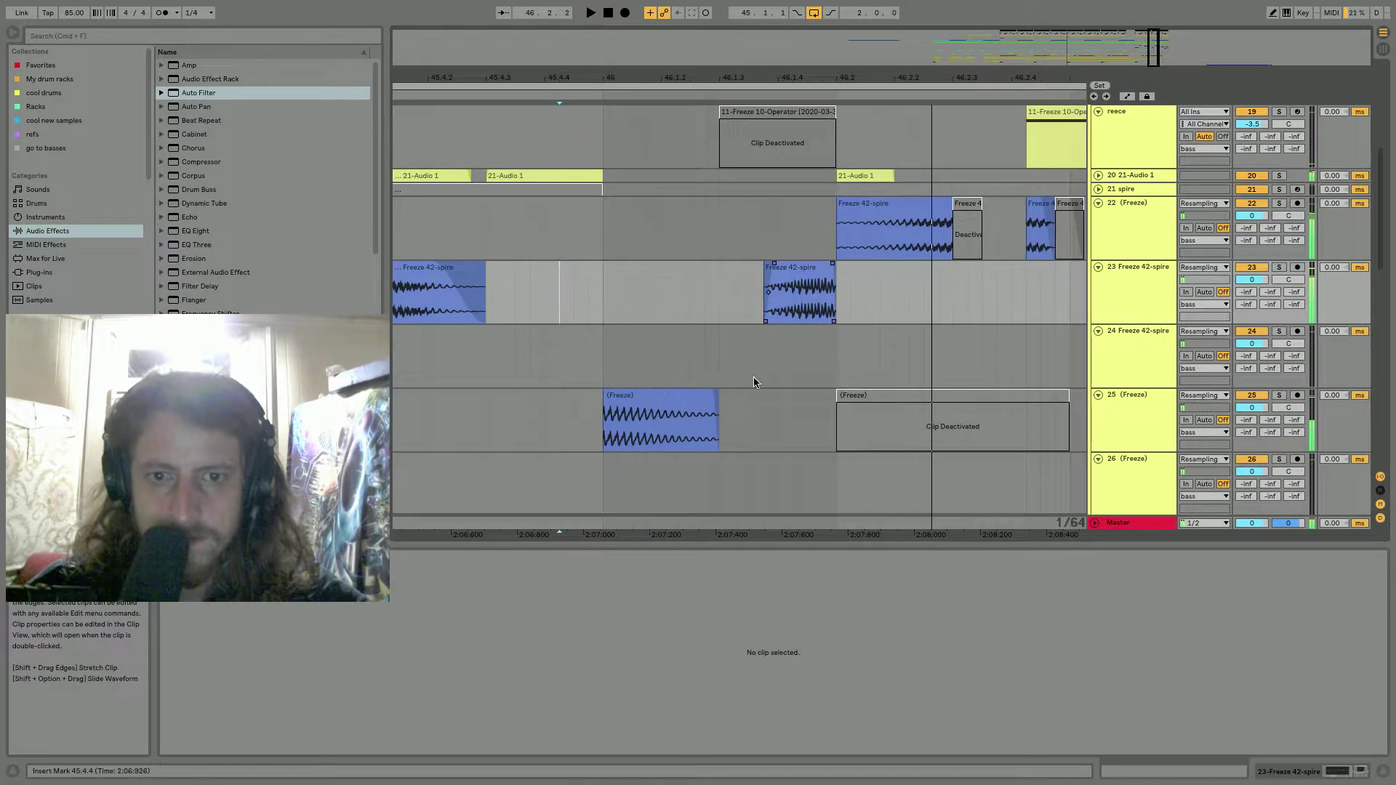
mouse_move(718, 412)
left_mouse_down()
mouse_move(761, 412)
mouse_move(718, 412)
left_mouse_up()
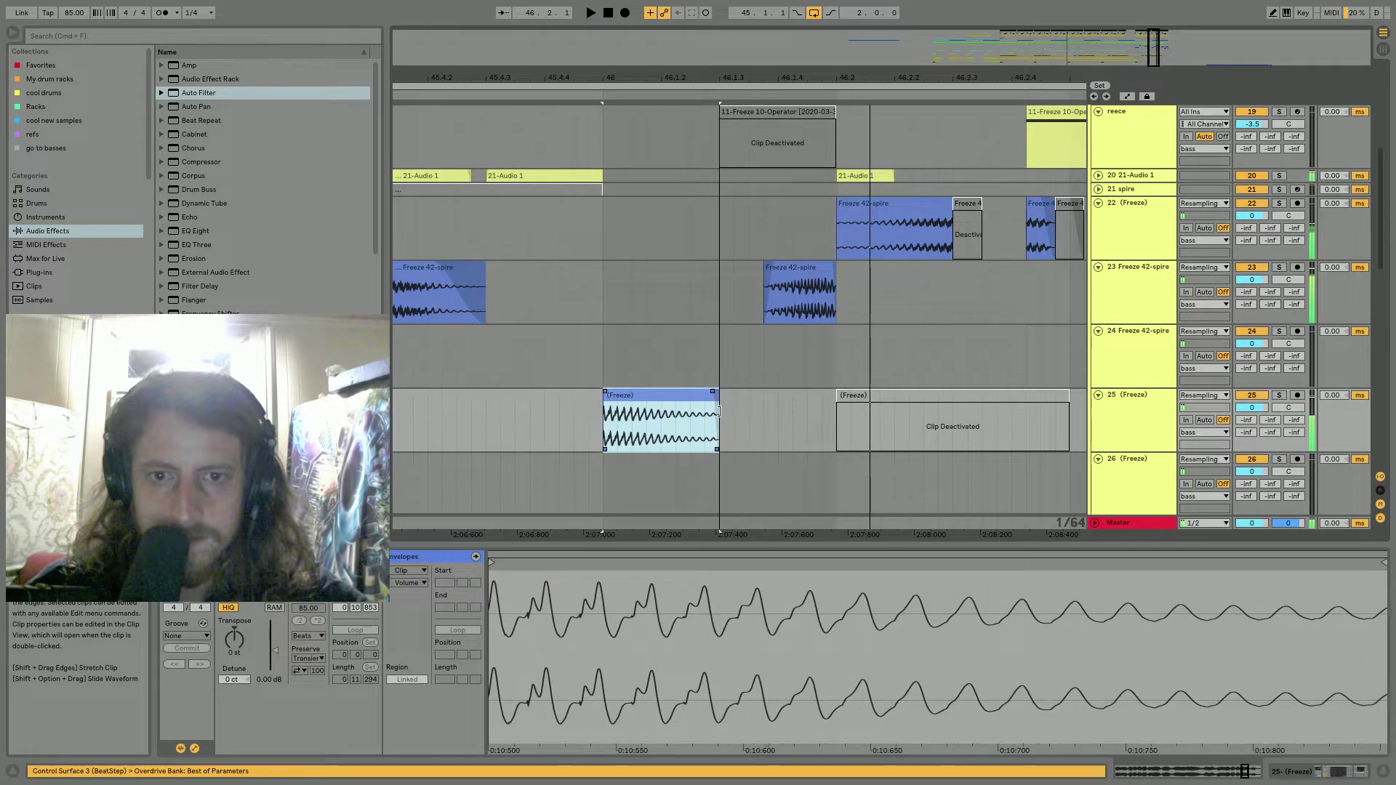
scroll(738, 401, "down", 10)
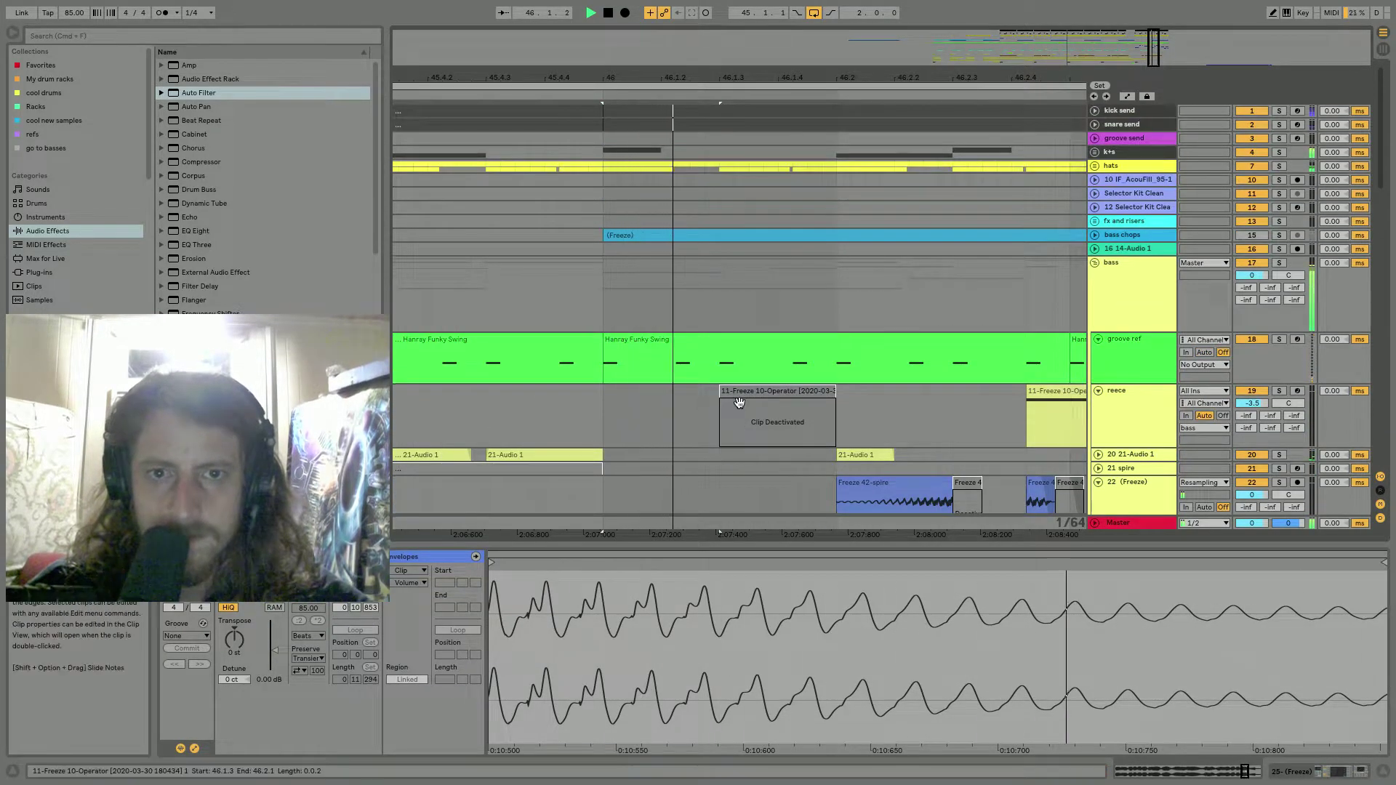
scroll(739, 401, "down", 15)
key("space")
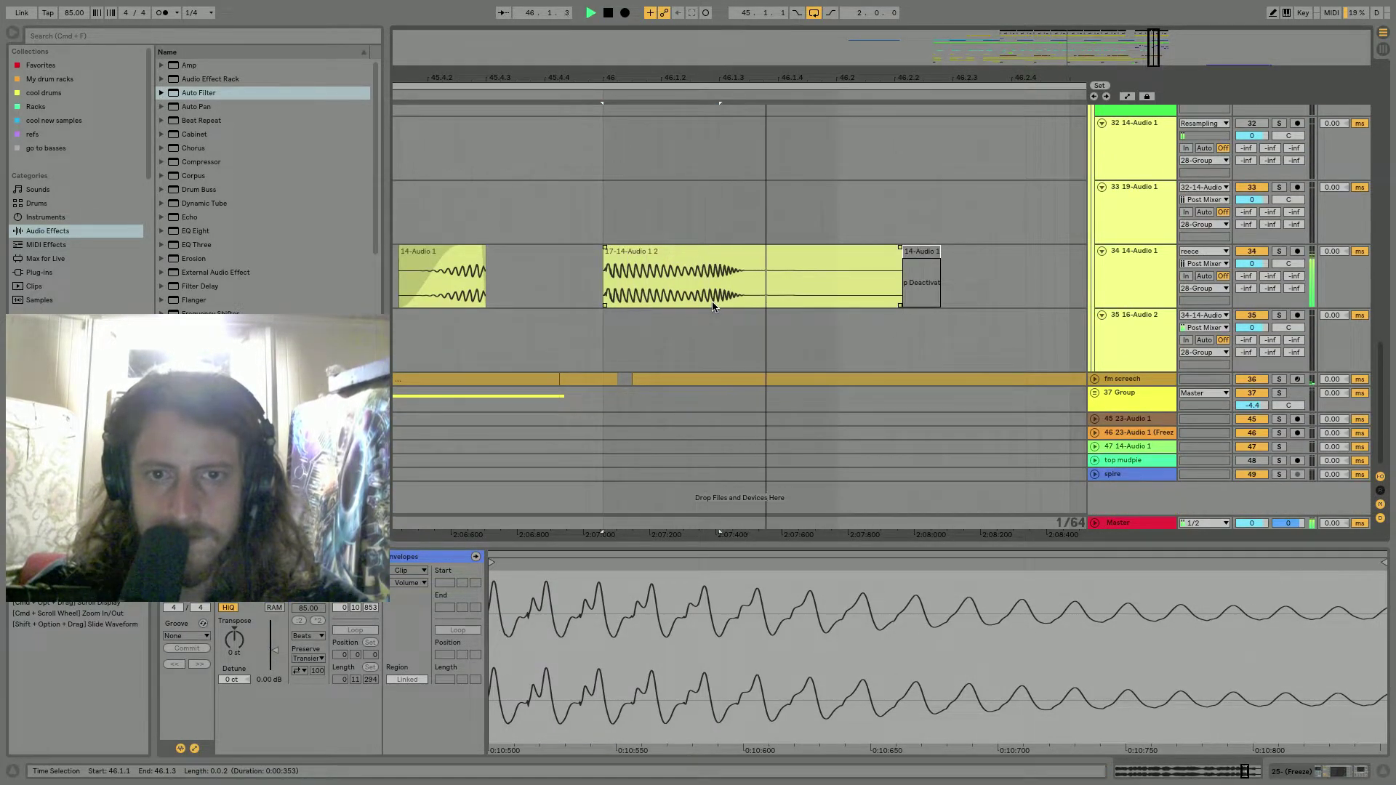
left_click_drag(718, 291, 765, 264)
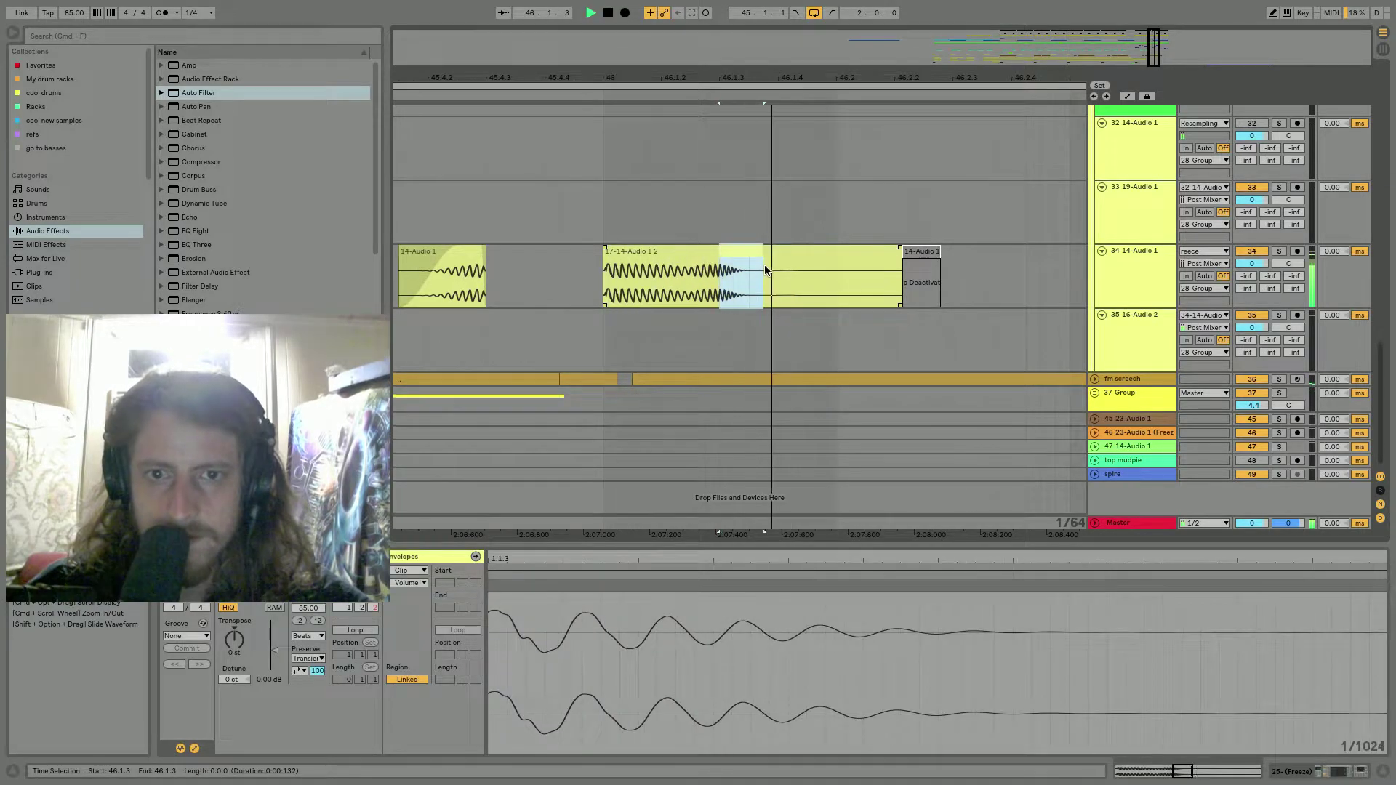
key("space")
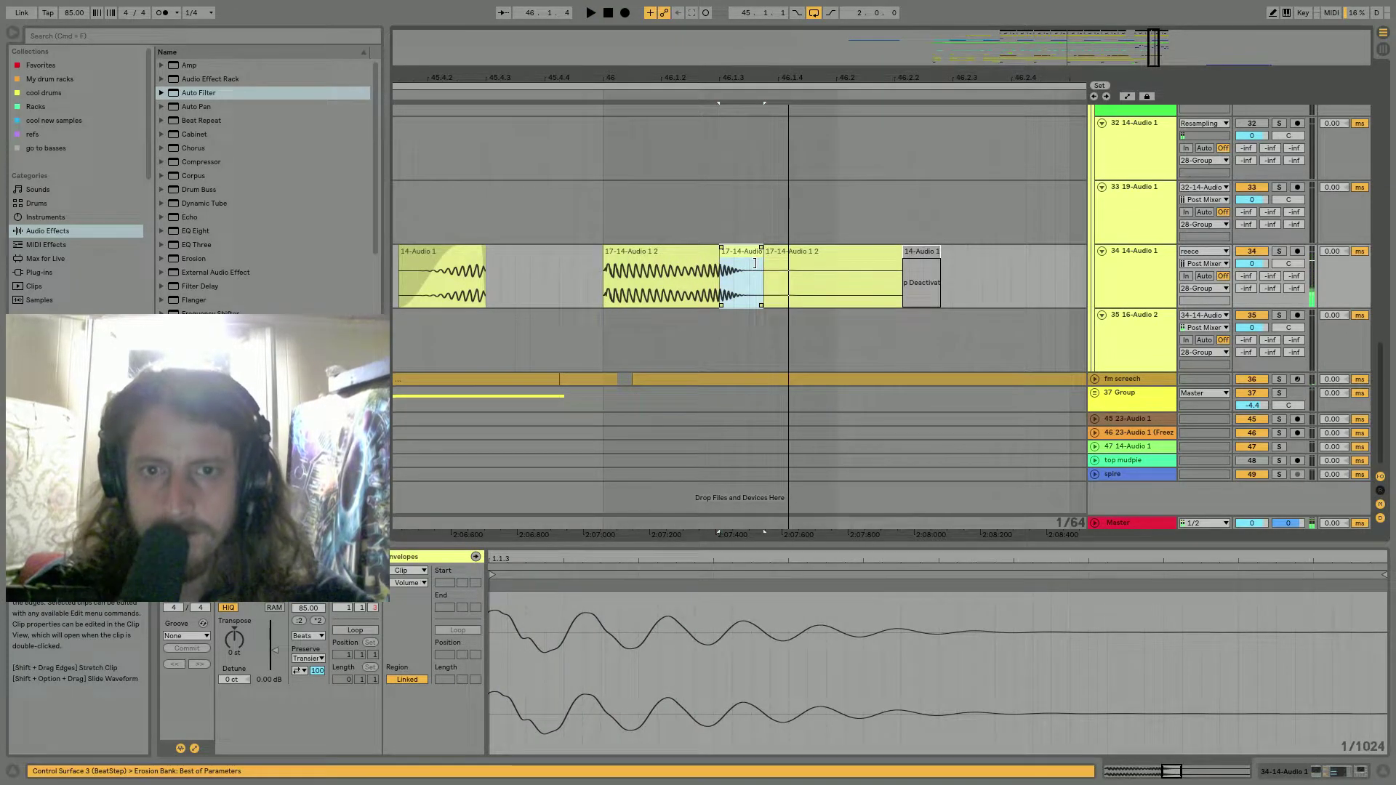
key("Delete")
left_click(714, 251)
key("space")
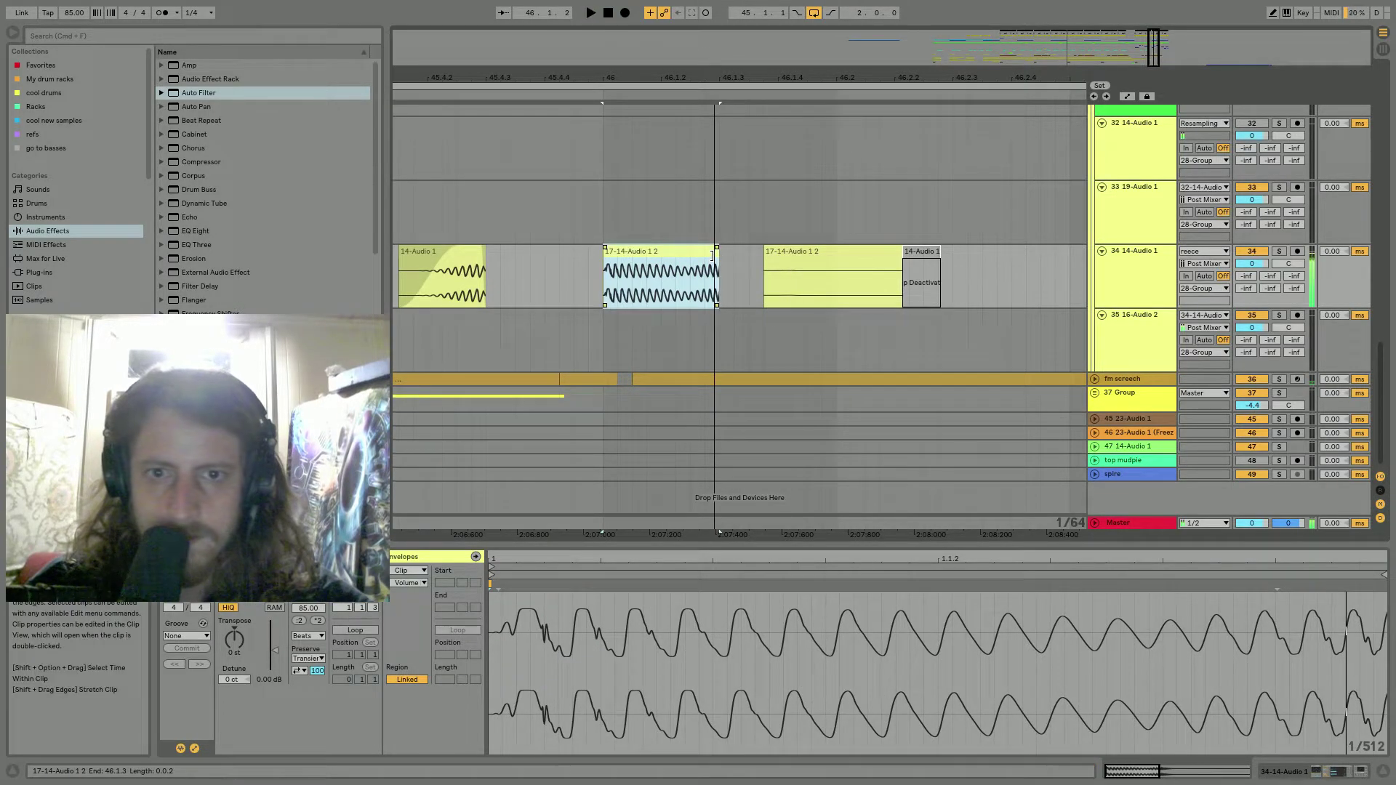
Extend the first 17-14-Audio 1 2 piece to just before 46.1.4 and delete the leftover piece after it.
left_click_drag(723, 250, 765, 252)
left_click(794, 258)
key("Delete")
left_click(729, 253)
key("space")
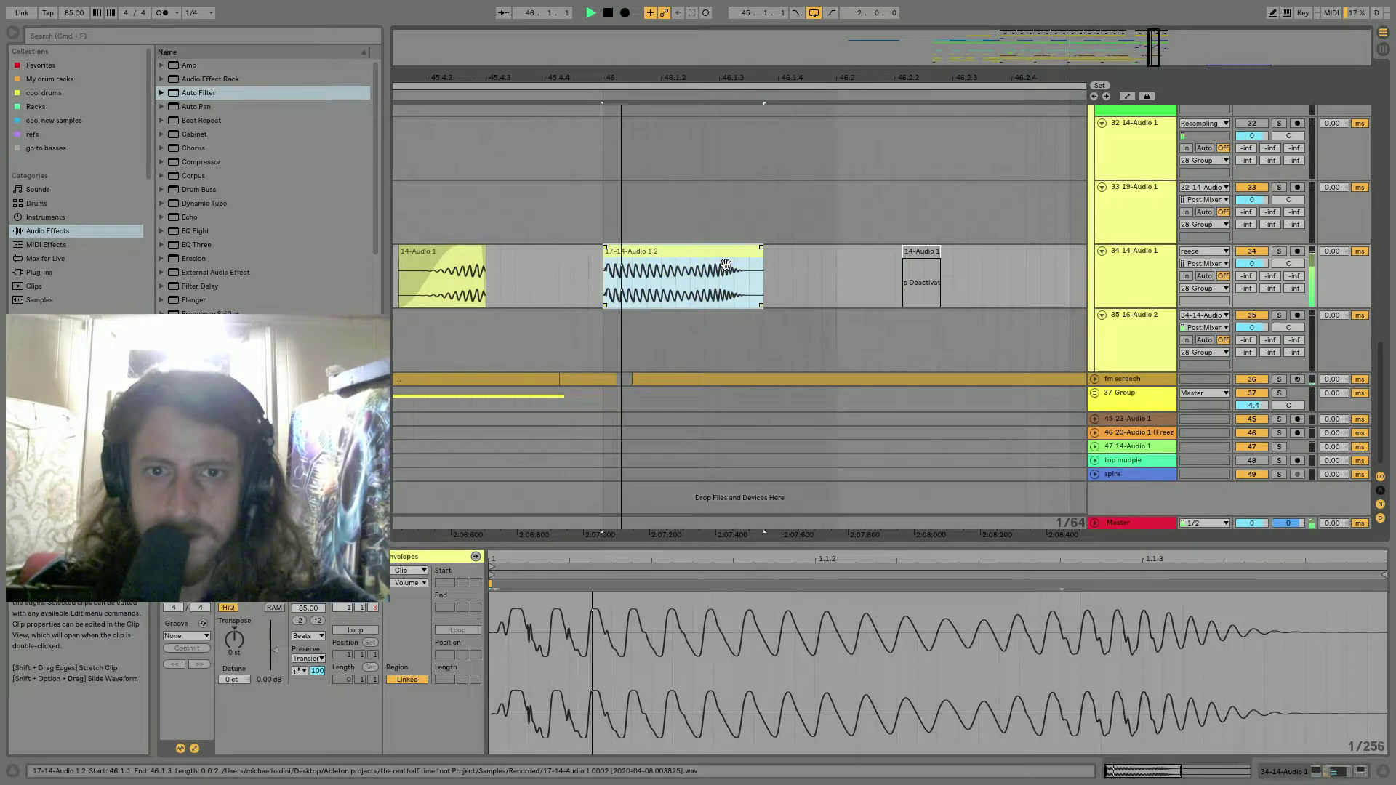
Move the (Freeze) clip on track 25 from 46.1.1 to 46.1.3 and play from the start of bar 46.
scroll(725, 263, "up", 10)
mouse_move(705, 302)
left_mouse_down()
mouse_move(792, 312)
mouse_move(810, 295)
left_mouse_up()
left_click(630, 306)
key("space")
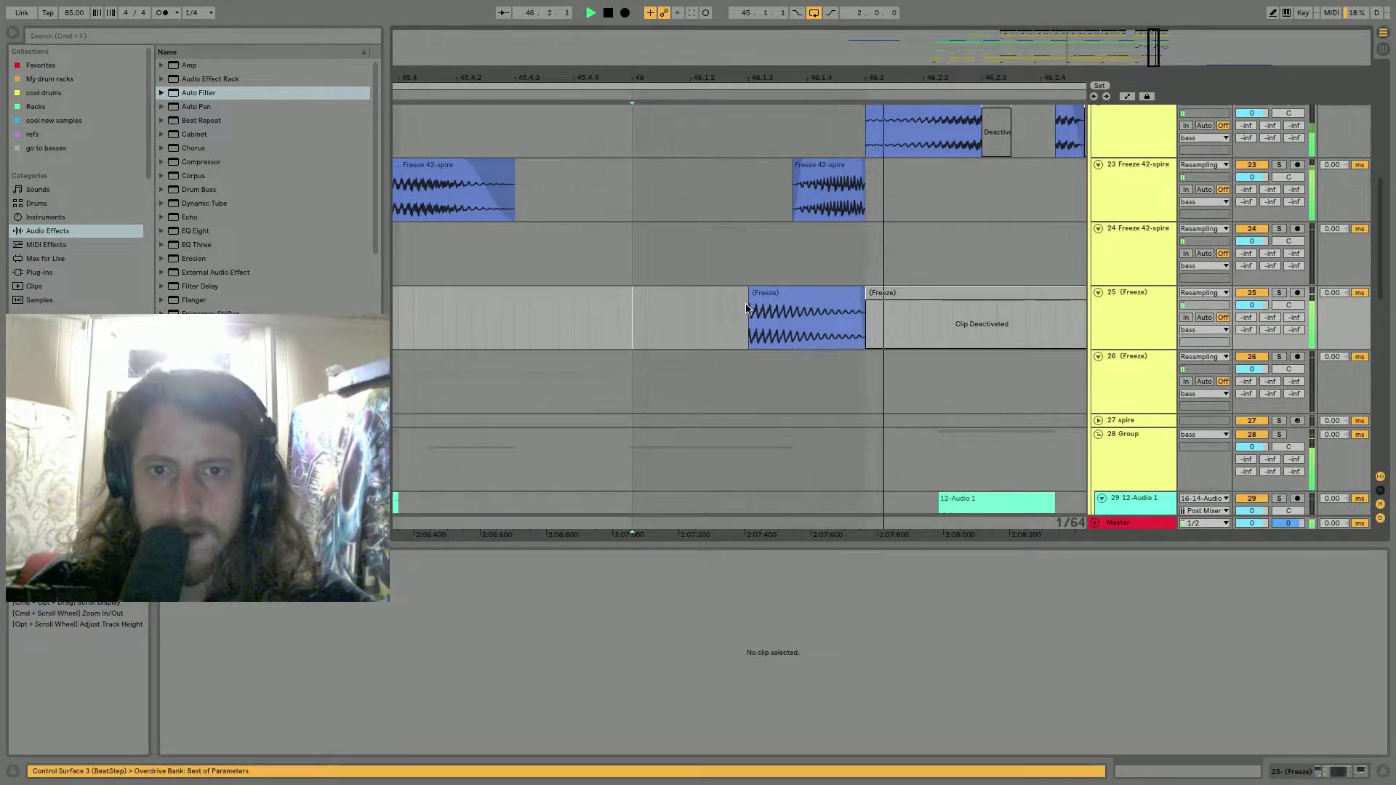
Try shortening the (Freeze) clip at 46.1.3 on track 25 to end just before 46.1.4, and play it.
left_click(825, 305)
left_click_drag(864, 303, 791, 303)
key("space")
left_click(752, 293)
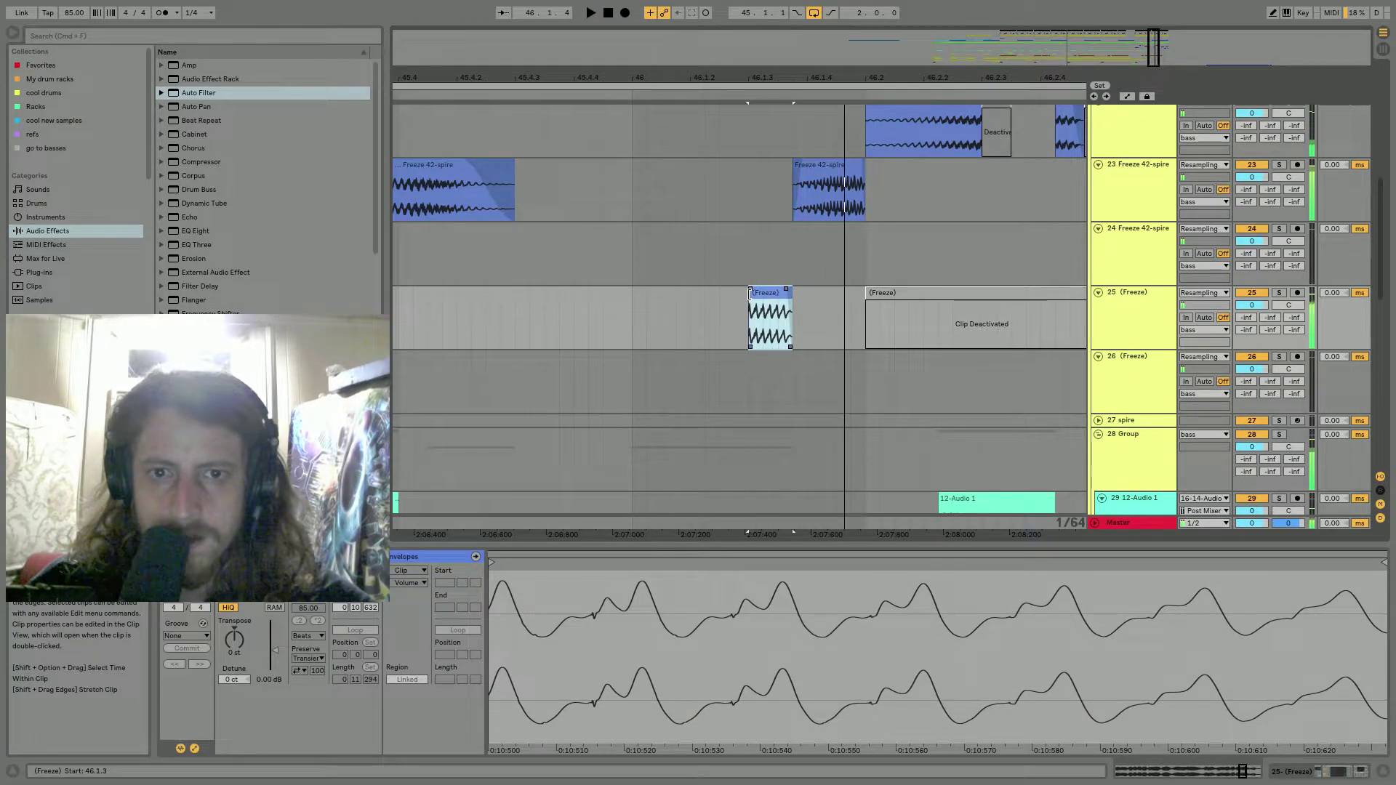
key("space")
Fade out the second half of the (Freeze) clip on track 25 and fade in the Freeze 42-spire clip before 46.2.1 on track 23.
mouse_move(792, 293)
left_mouse_down()
mouse_move(864, 293)
mouse_move(805, 289)
left_mouse_up()
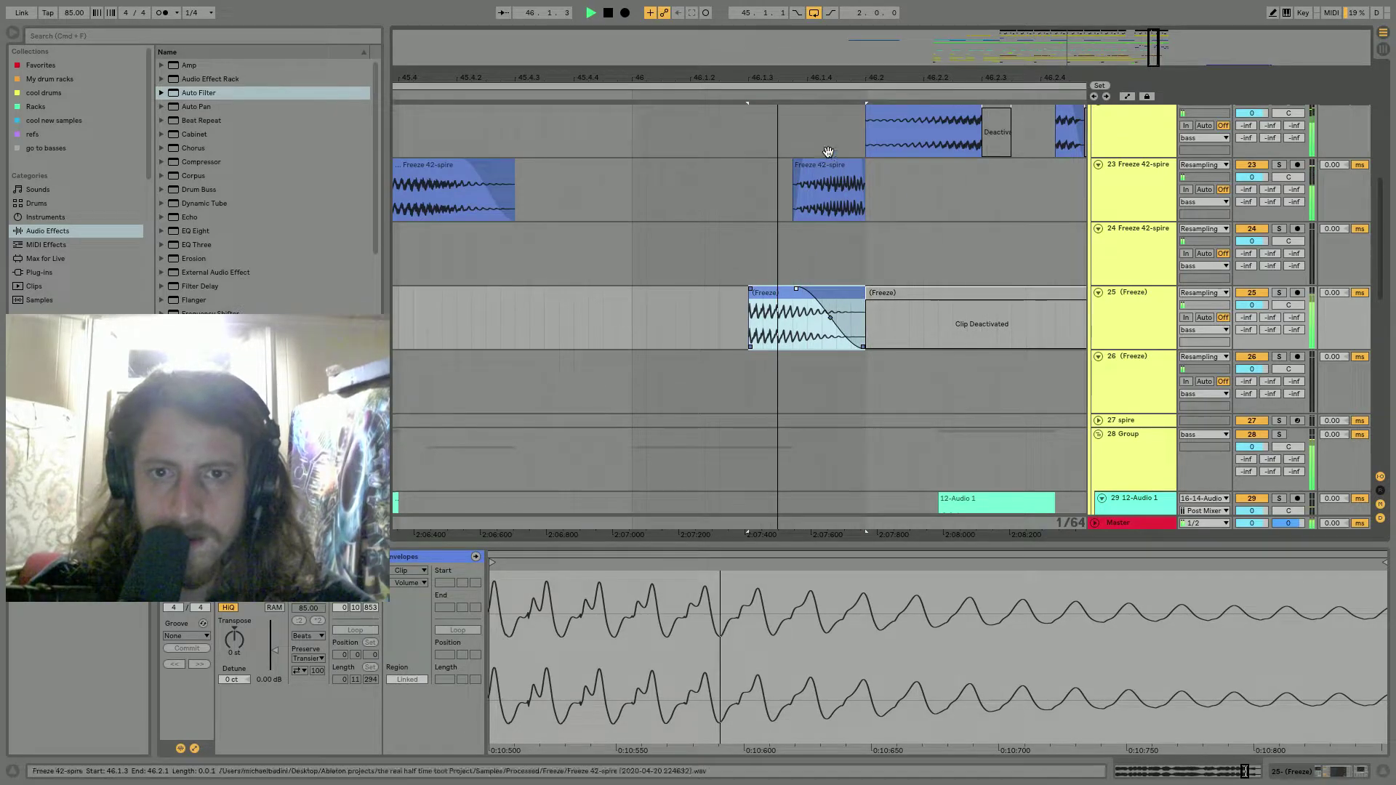
mouse_move(795, 160)
left_mouse_down()
mouse_move(842, 163)
mouse_move(822, 161)
left_mouse_up()
key("space")
key("space")
left_click(824, 332)
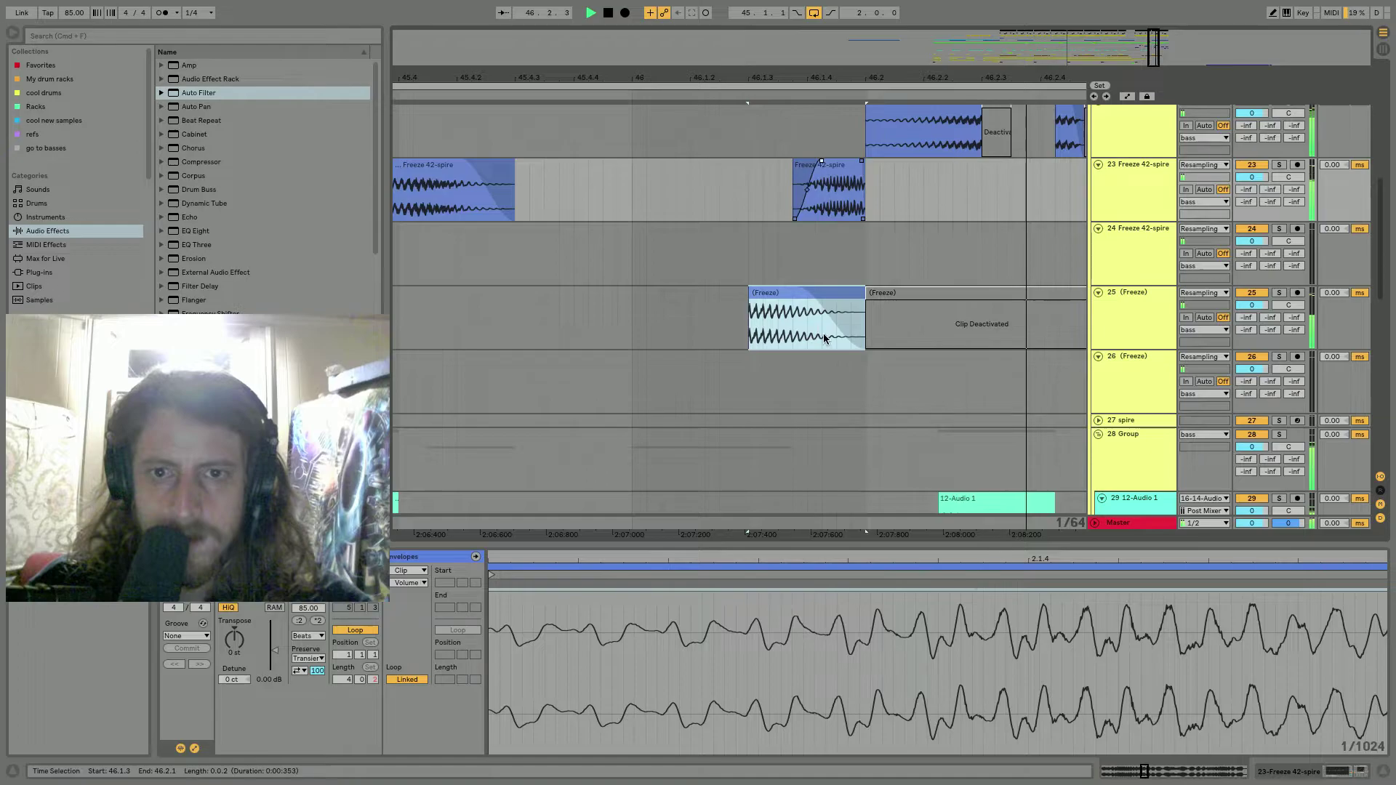
key("space")
key("space")
key("space")
Move the sample start of the (Freeze) clip at 46.1.3 on track 25 to about 8.6 seconds and play it.
mouse_move(812, 79)
left_mouse_down()
mouse_move(811, 45)
mouse_move(786, 79)
left_mouse_up()
left_click(706, 314)
key("space")
key("space")
key("space")
left_click(815, 294)
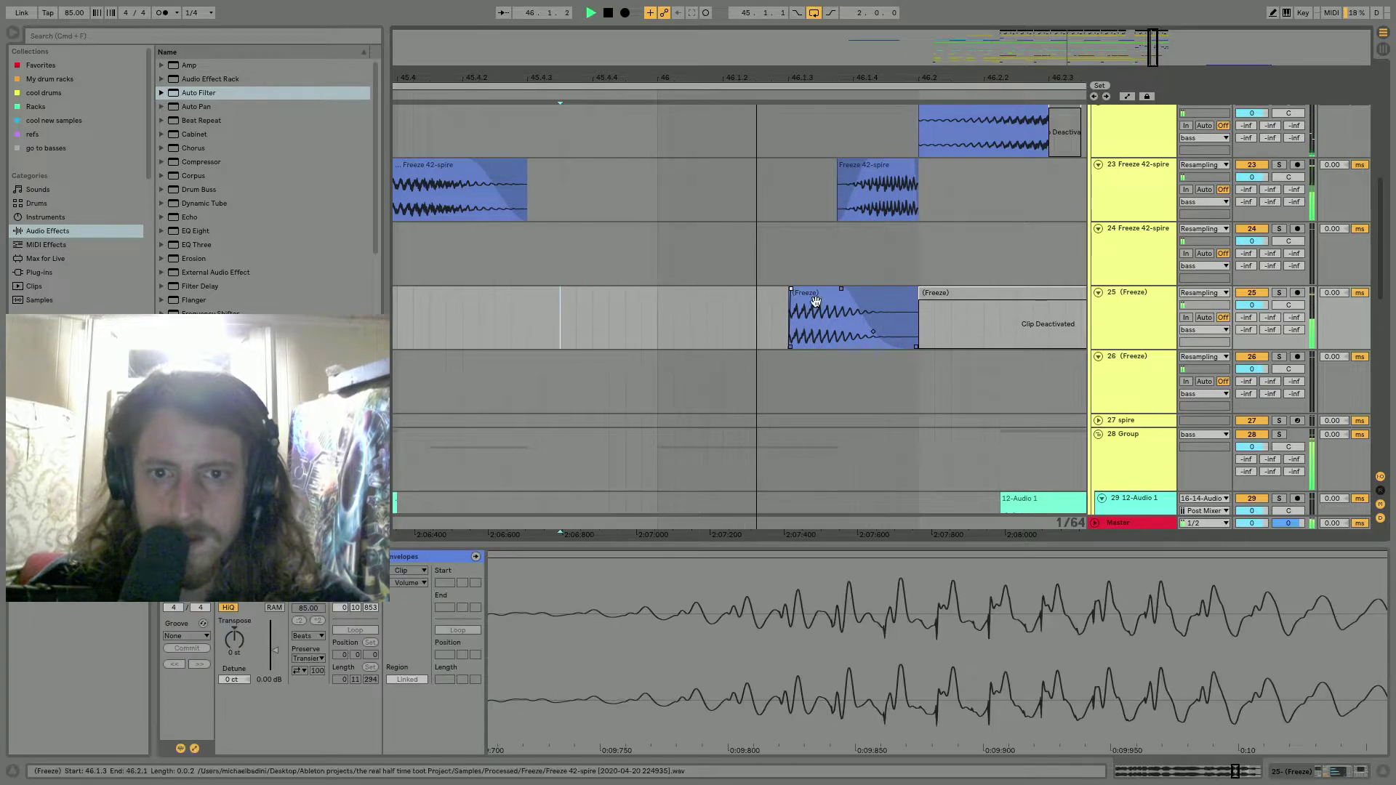
key("space")
key("space")
key("space")
mouse_move(808, 557)
left_mouse_down()
mouse_move(803, 537)
mouse_move(1228, 557)
mouse_move(925, 570)
left_mouse_up()
key("space")
key("space")
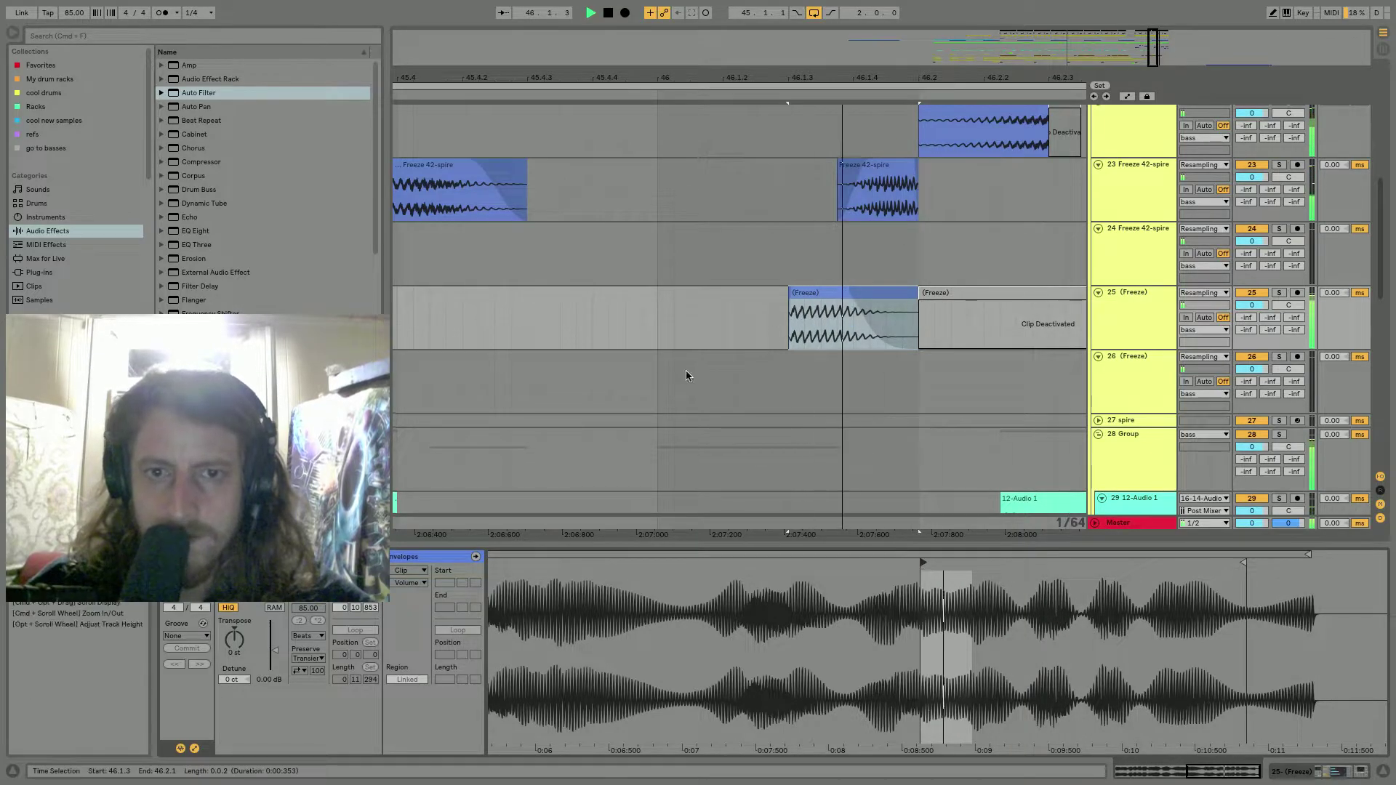
Play from 45.4.4 into bar 46 and examine the 17-14-Audio 1 2 clip on track 34.
left_click(608, 304)
key("space")
key("space")
scroll(747, 292, "down", 5)
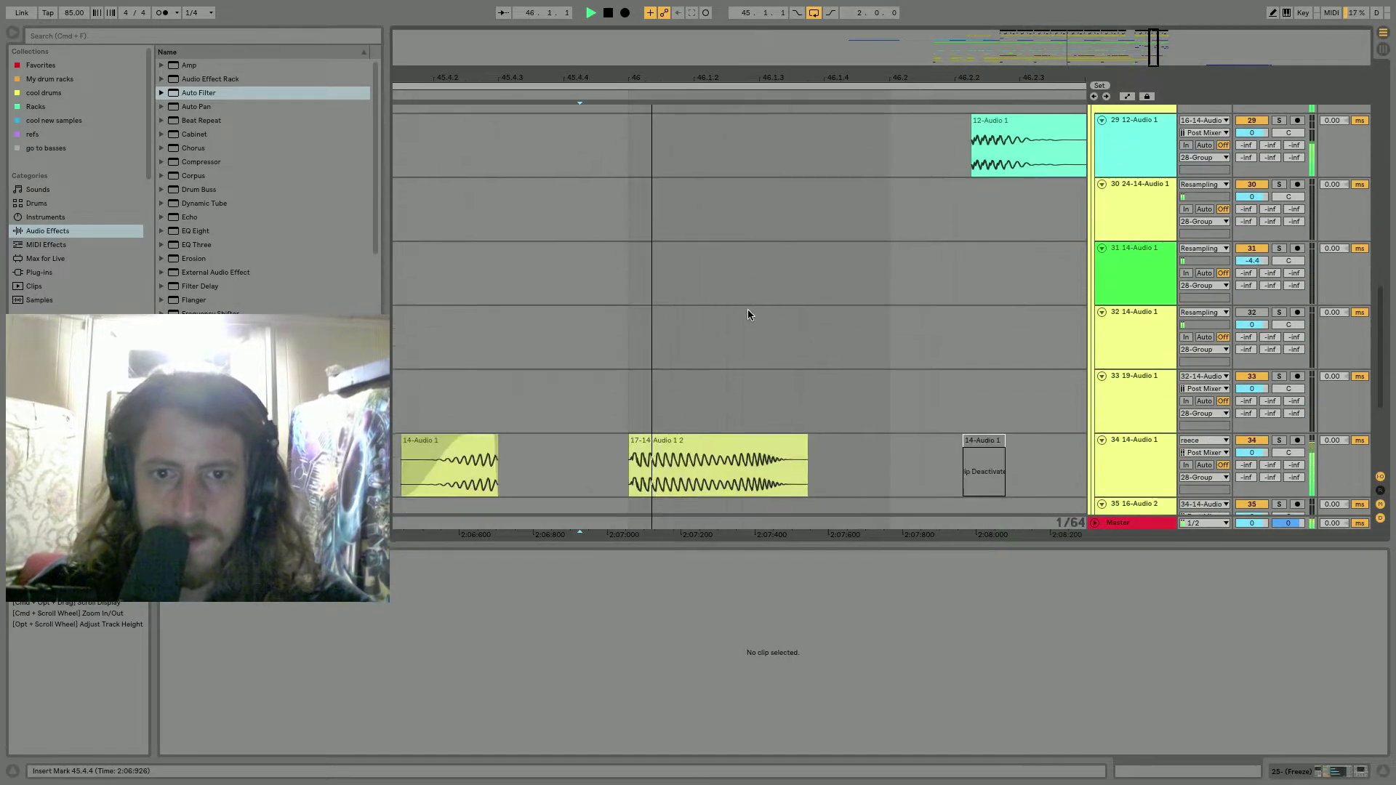
key("space")
key("space")
left_click(735, 439)
scroll(825, 263, "up", 3)
key("space")
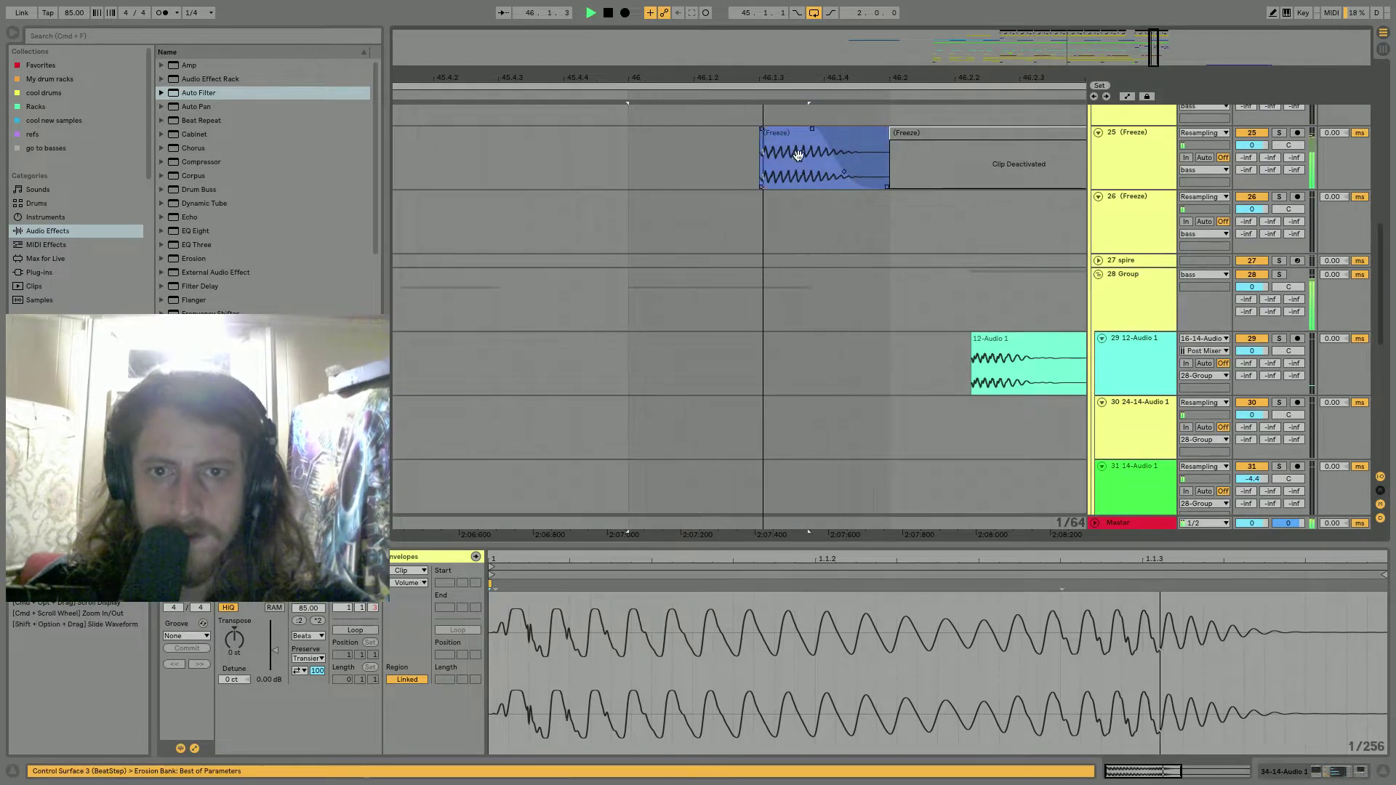
Transpose the (Freeze) clip at 46.1.3 on track 25 to 7 semitones and play it.
left_click(825, 133)
key("space")
key("space")
key("space")
left_click_drag(236, 643, 235, 639)
key("space")
key("space")
key("space")
Play the transition into bar 46 and delete the (Freeze) clip at 46.1.3 on track 25.
left_click(508, 198)
key("space")
key("space")
key("space")
left_click_drag(882, 144, 822, 143)
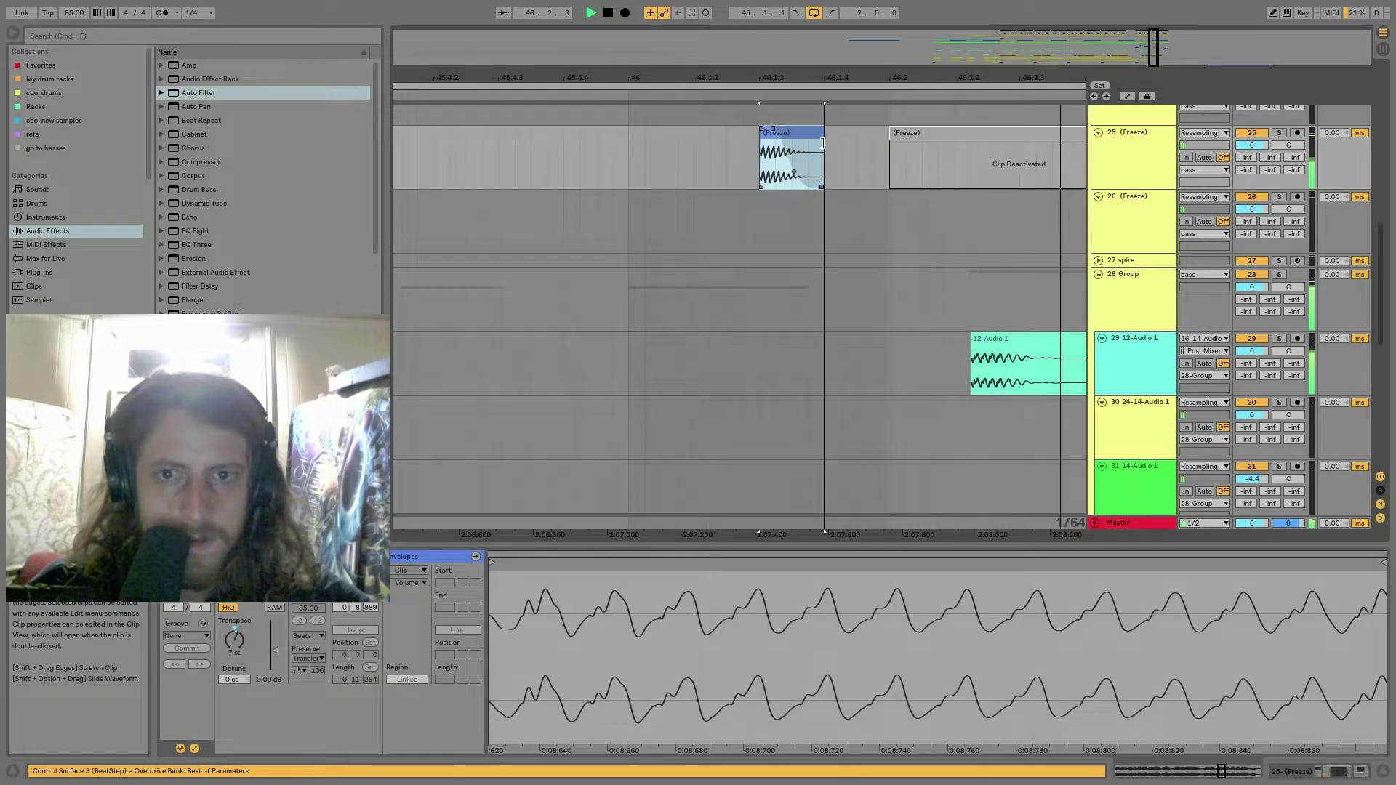
key("Delete")
Shorten the 17-14-Audio 1 2 clip on track 34 to end about midway between 46.1.2 and 46.1.3.
left_click(493, 163)
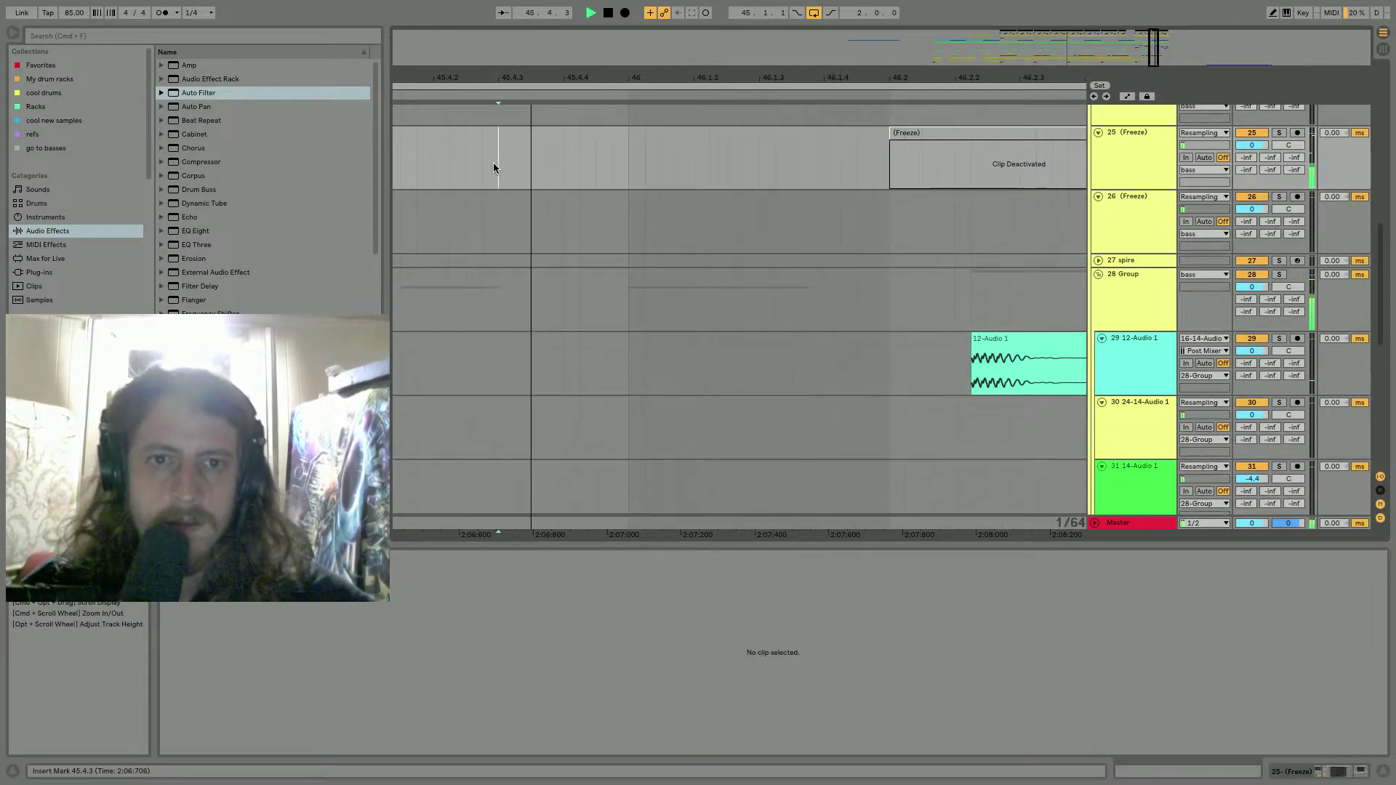
scroll(676, 229, "up", 10)
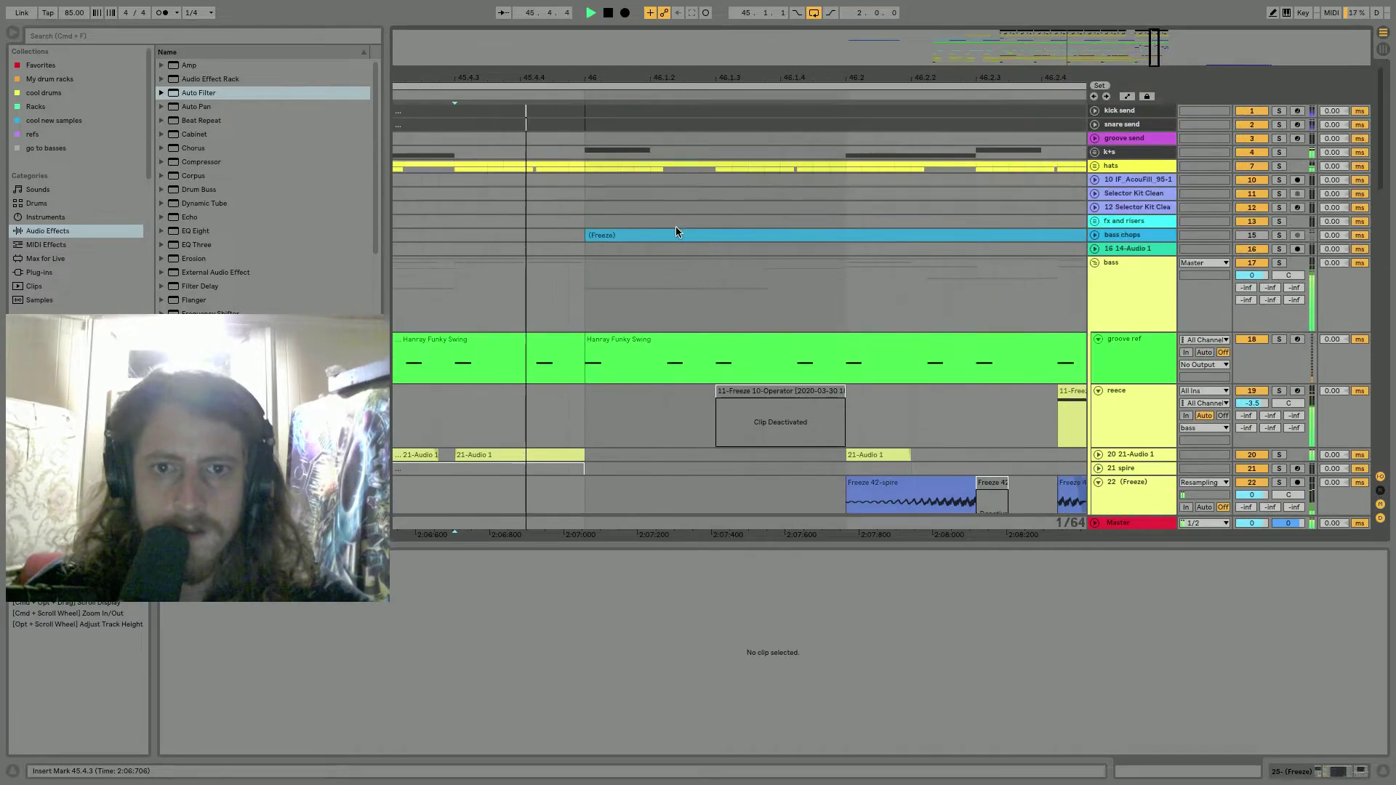
scroll(676, 231, "down", 10)
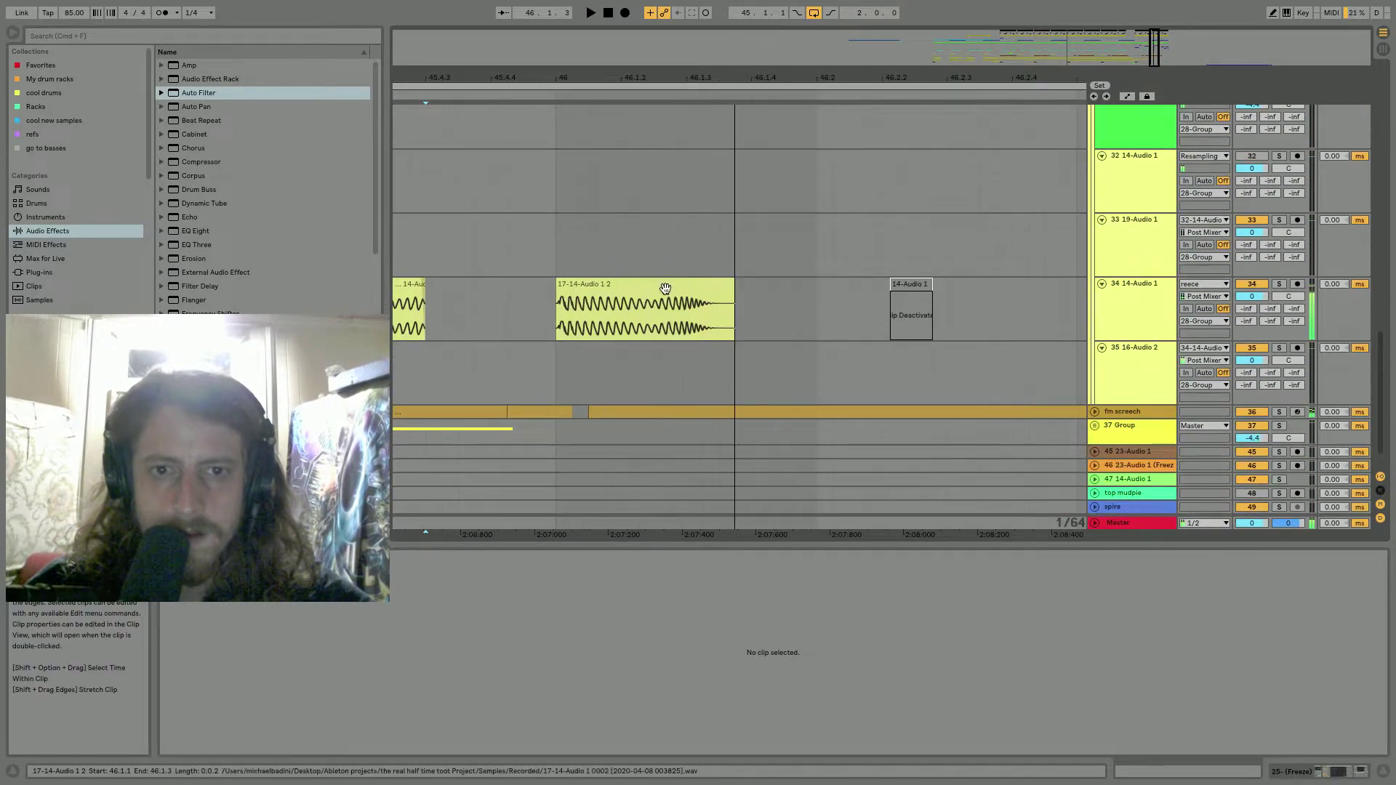
left_click(692, 298)
key("space")
left_click_drag(733, 295, 656, 293)
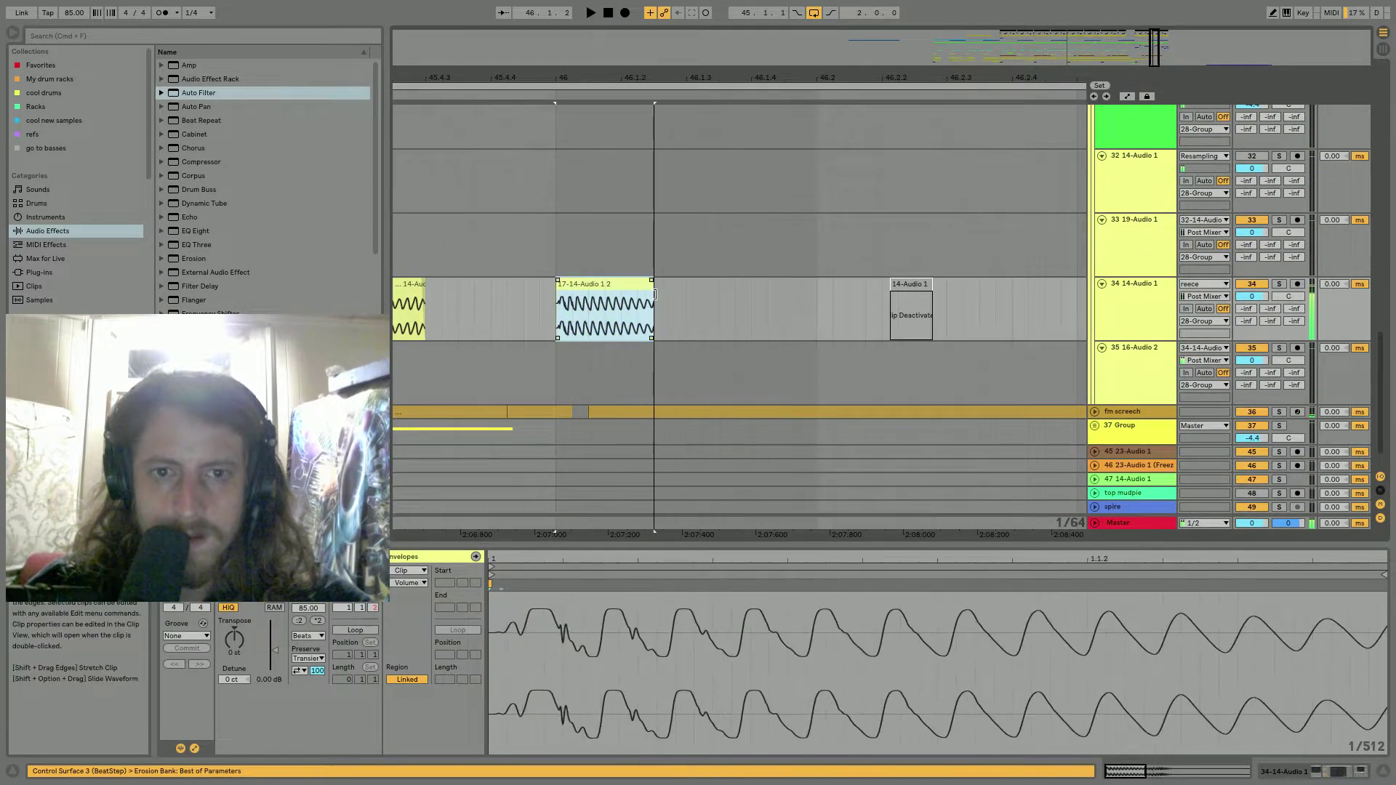
Place an active (Freeze) clip at 46.1.3 on track 25, ending midway between 46.1.4 and 46.2.1, and play it.
scroll(724, 282, "up", 8)
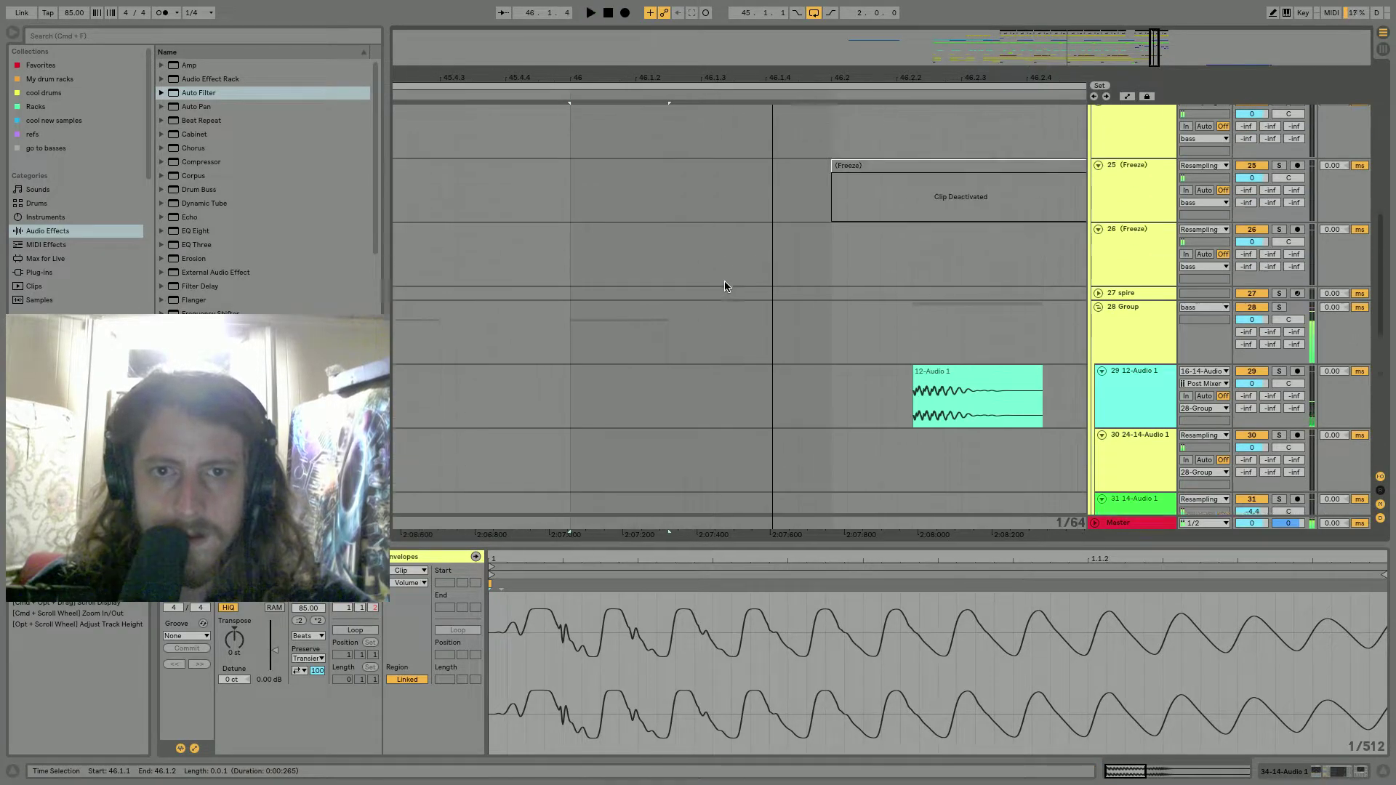
scroll(724, 281, "down", 5)
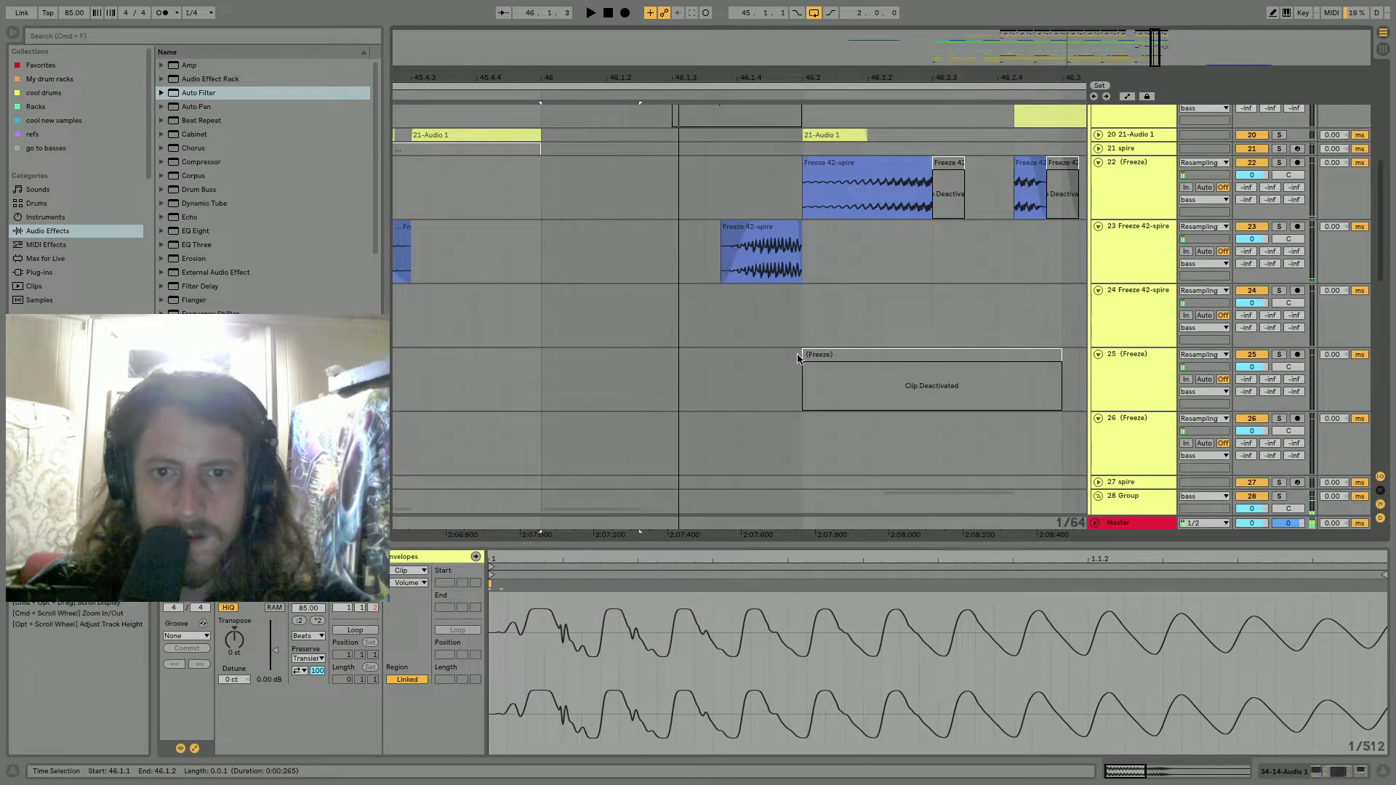
left_click_drag(796, 383, 744, 363)
key("space")
key("0")
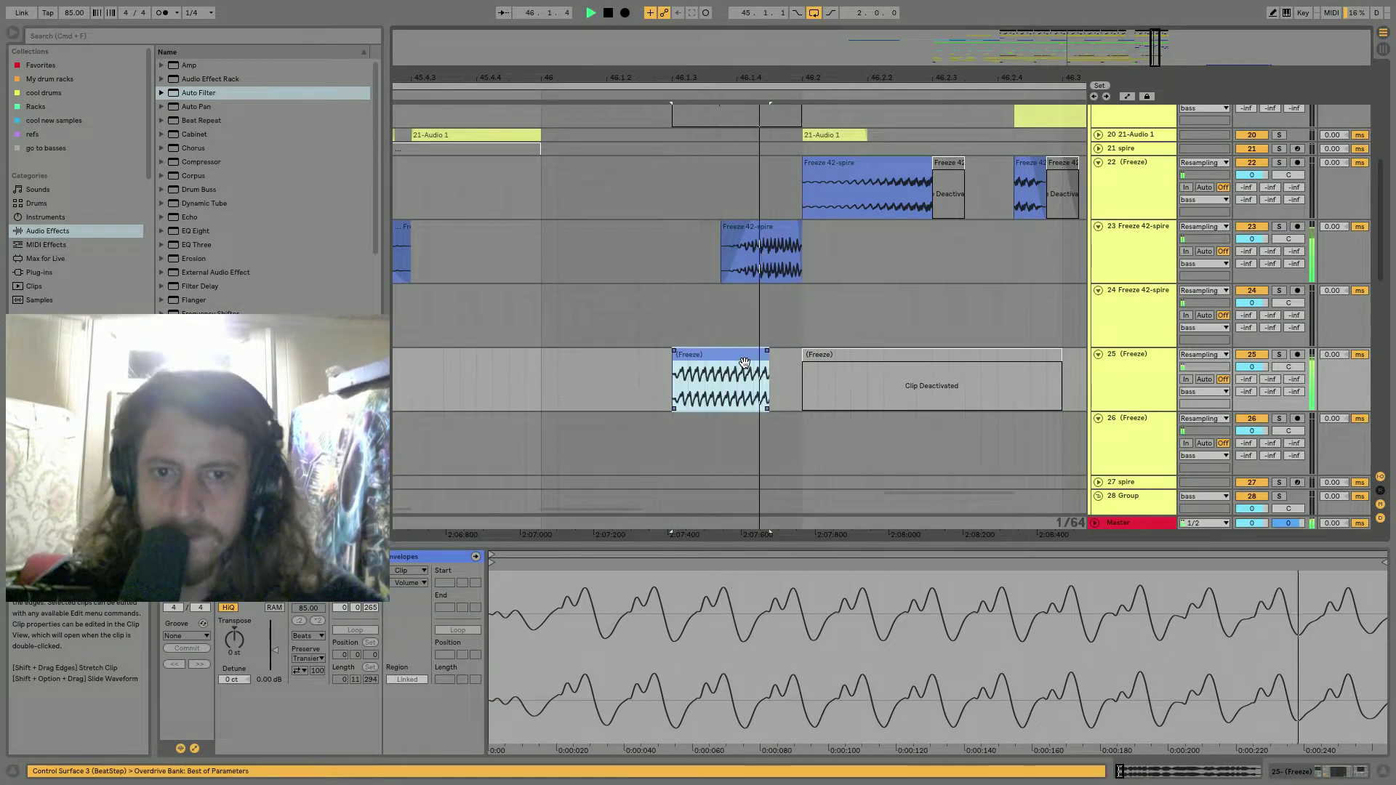
key("space")
Add a fade-out to the new (Freeze) clip at 46.1.3 on track 25 and play it.
left_click_drag(733, 349, 702, 354)
key("space")
key("space")
key("space")
key("space")
key("space")
Listen to the new (Freeze) clip on track 25 in the context of bars 45 and 46.
left_click_drag(759, 54, 756, 9)
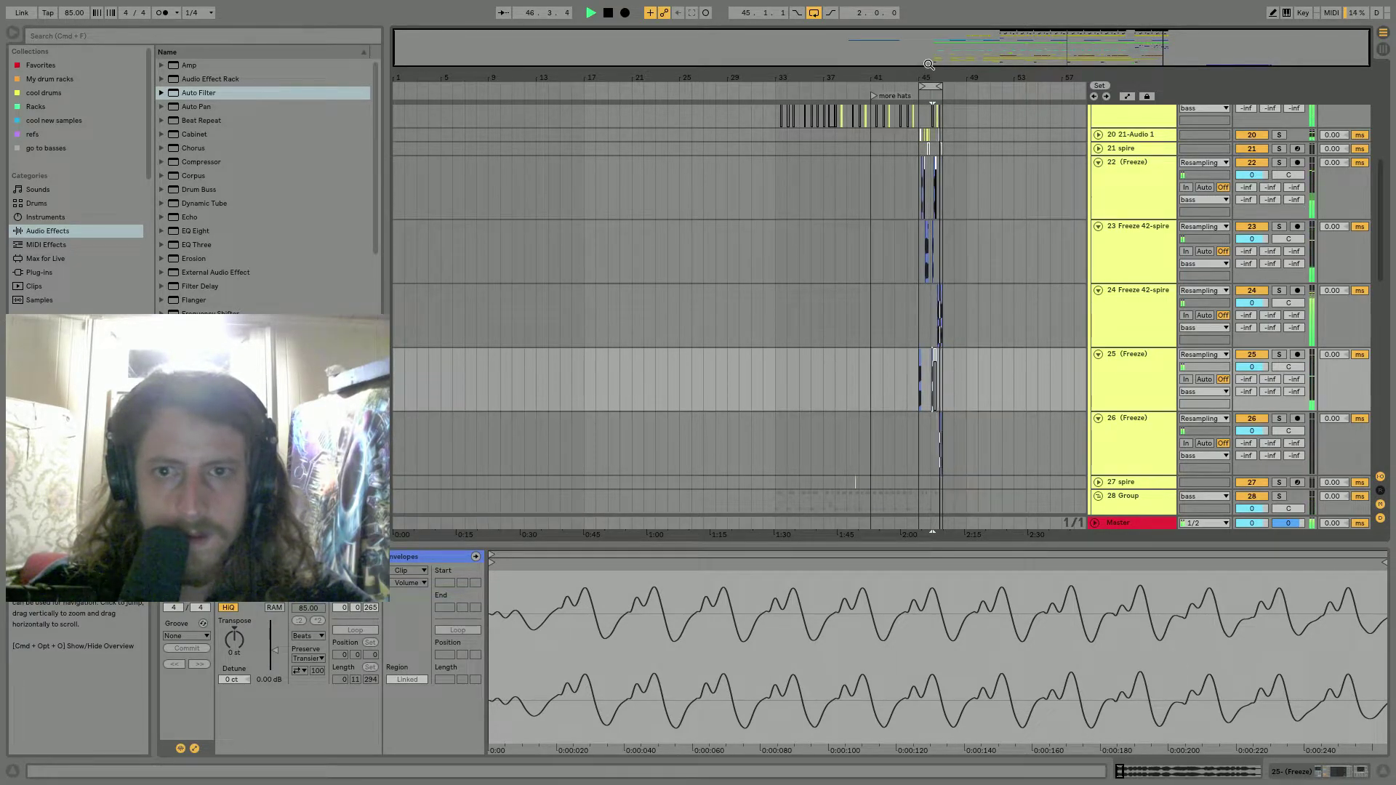
left_click_drag(927, 64, 937, 272)
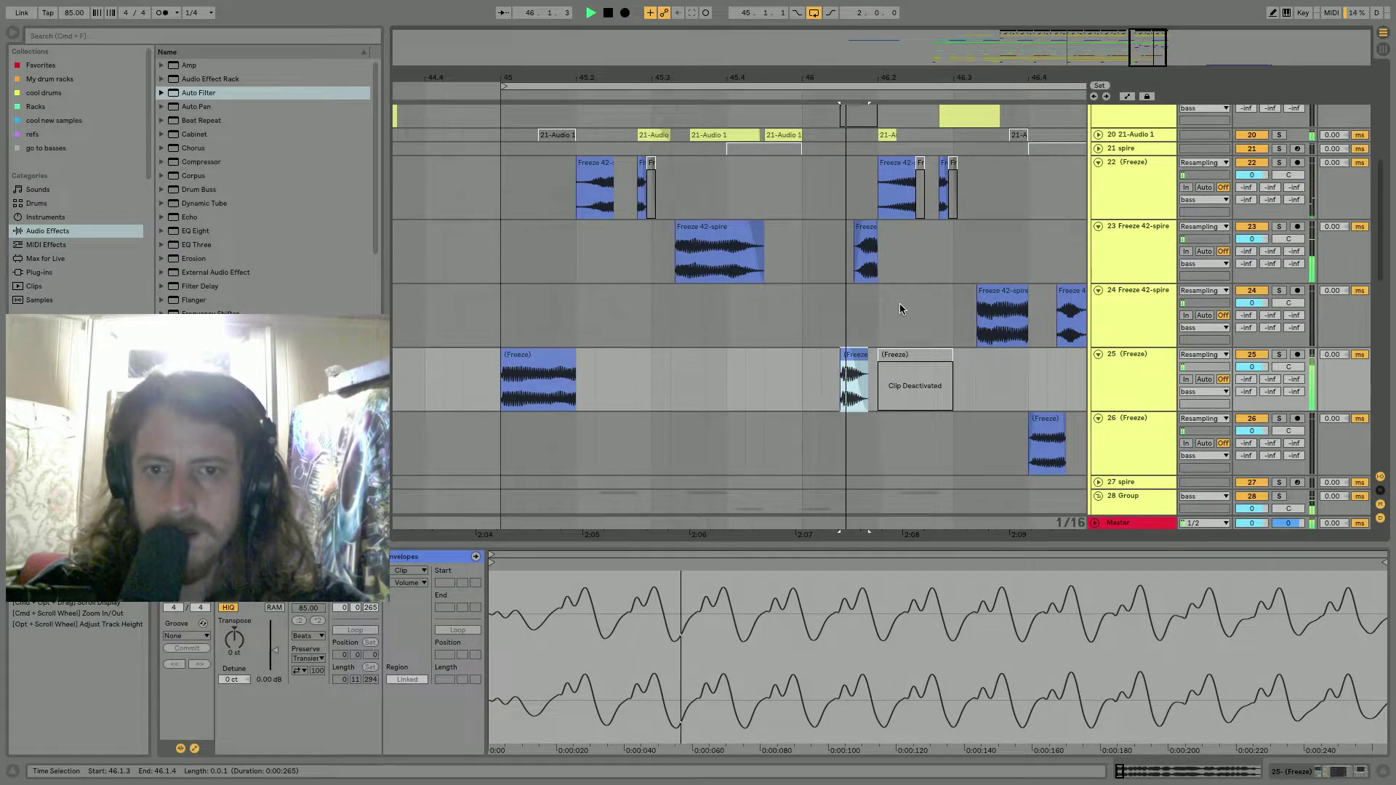
key("space")
left_click(804, 363)
key("space")
key("space")
left_click(850, 356)
key("space")
key("space")
key("space")
Adjust the fade-out curve of the (Freeze) clip at 46.1.3 on track 25 so it drops off more quickly.
left_click_drag(855, 78, 838, 167)
key("space")
key("space")
key("space")
key("space")
key("space")
key("space")
left_click_drag(843, 388, 836, 390)
key("space")
key("space")
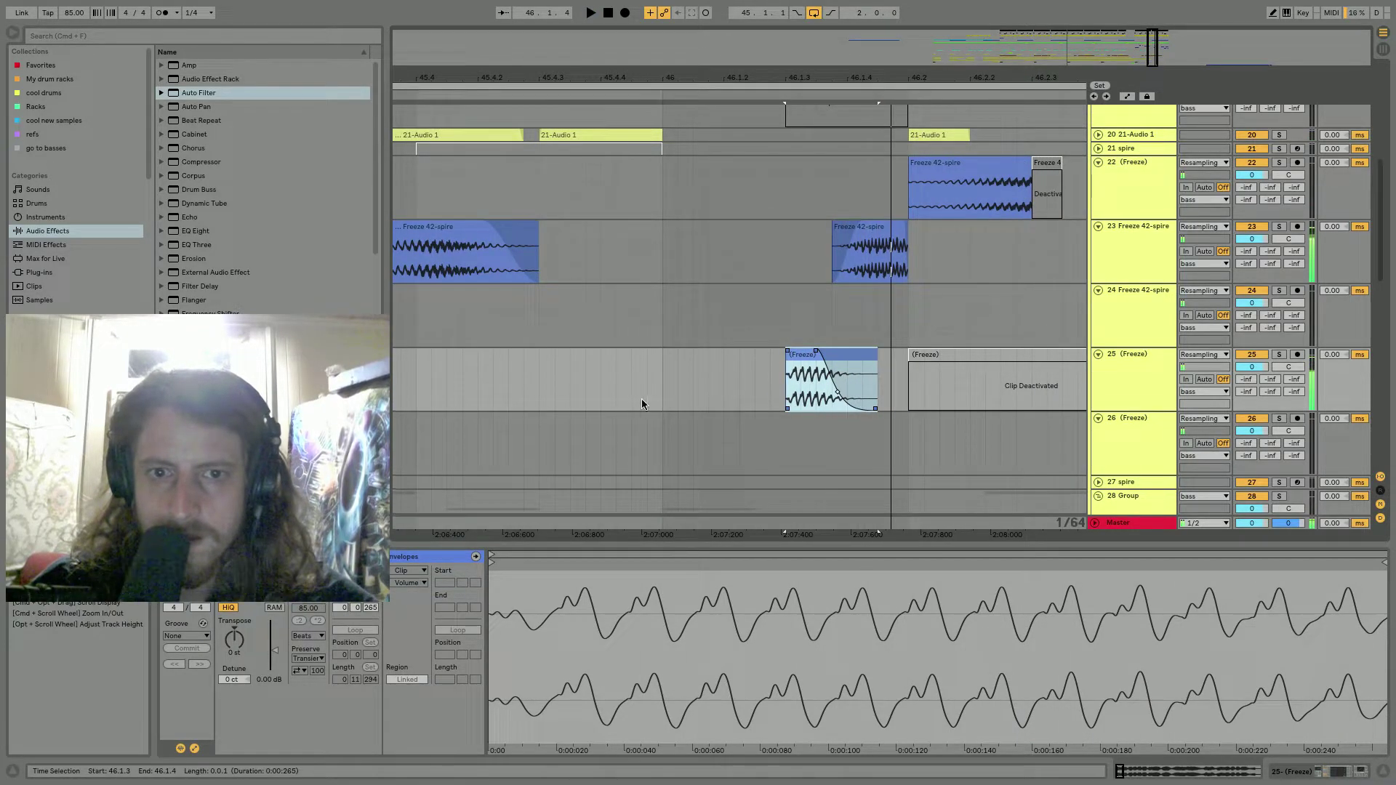
Copy the 17-14-Audio 1 2 clip at 46.1.1 on track 34 to 46.1.4 and play the result.
left_click(643, 404)
scroll(753, 398, "down", 10)
key("space")
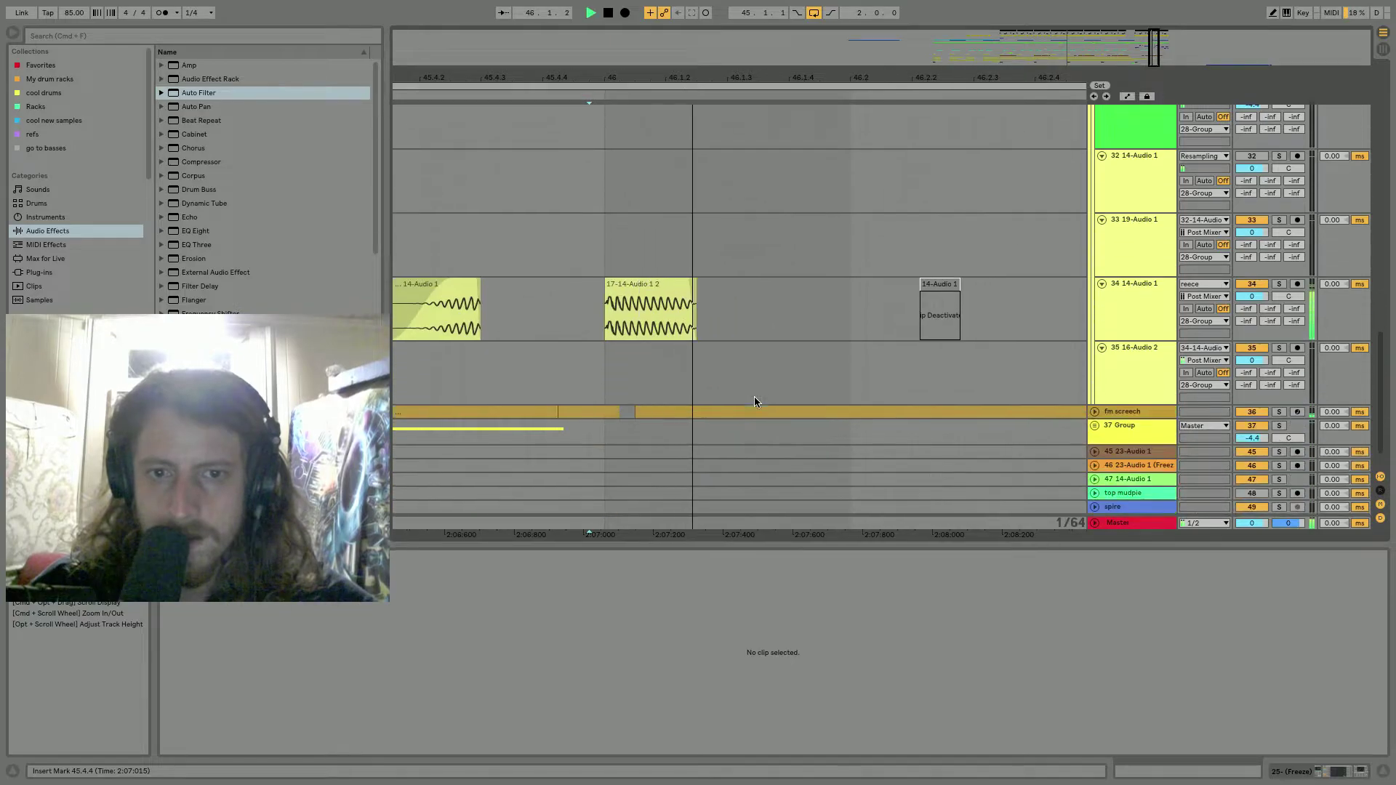
scroll(753, 399, "down", 1)
left_click_drag(645, 300, 829, 287)
left_click(648, 280)
key("space")
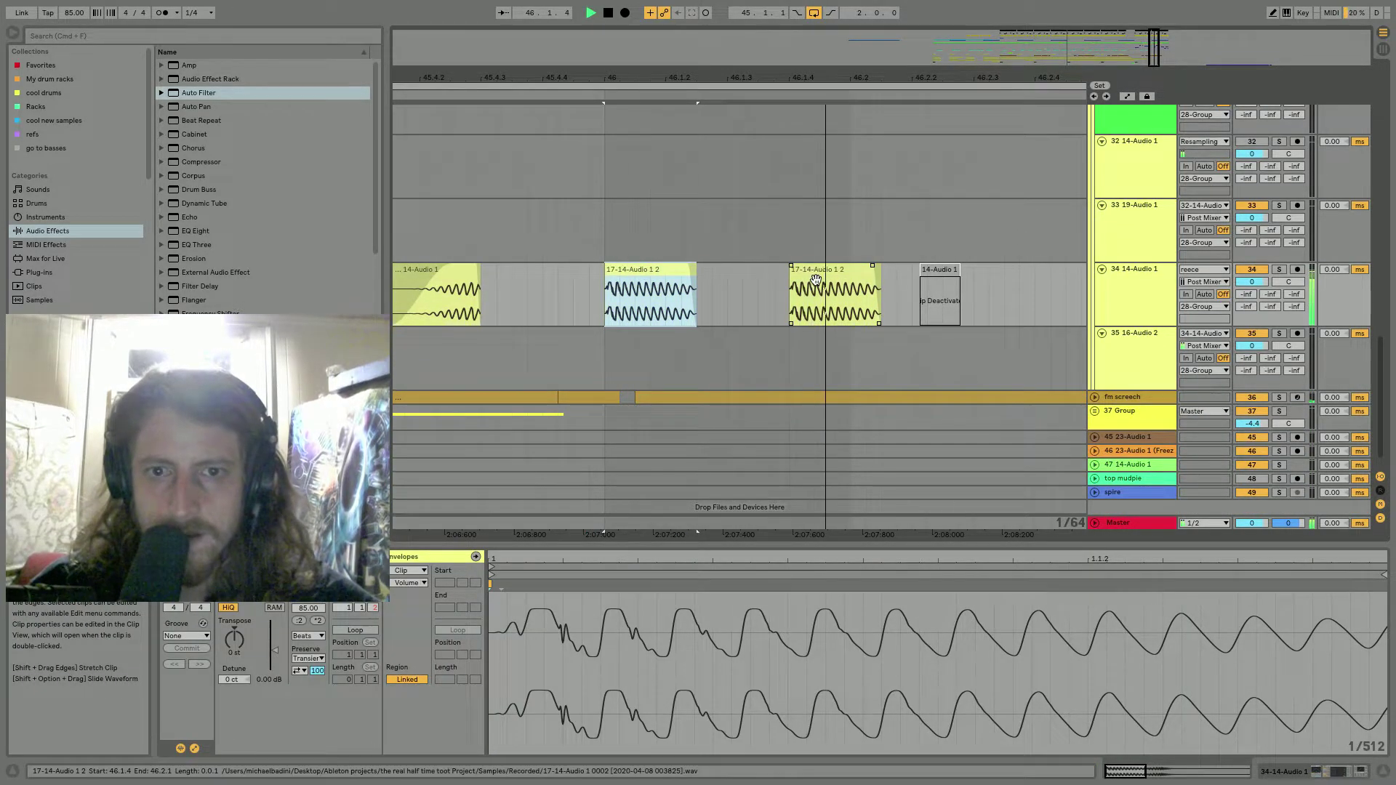
Split the Freeze 42-spire clip before 46.2.1 on track 23 at 46.1.4 and deactivate its second piece.
scroll(882, 277, "up", 15)
scroll(883, 277, "down", 12)
left_click(880, 352)
left_click_drag(879, 353, 878, 347)
key("space")
scroll(879, 348, "up", 12)
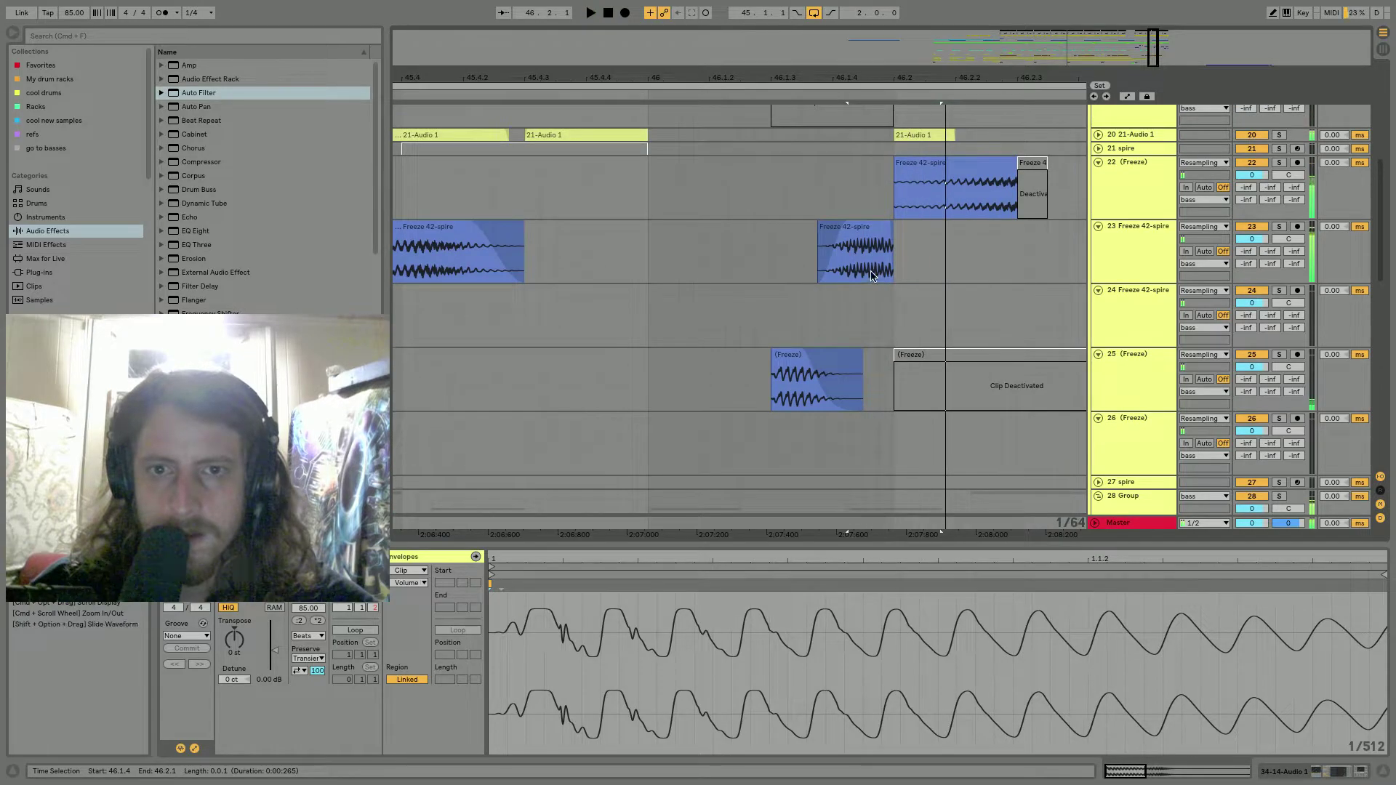
left_click(854, 271)
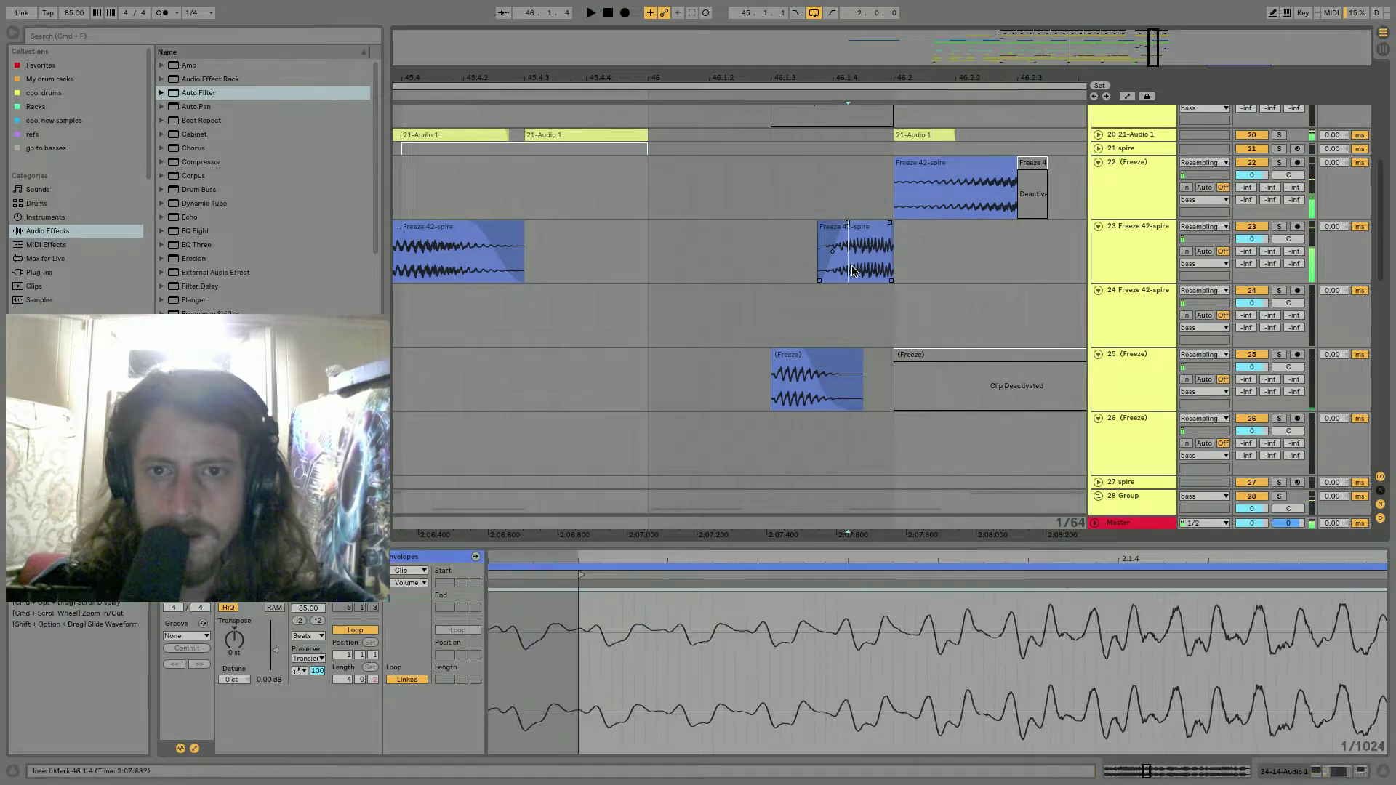
key("super+e")
left_click(714, 244)
key("space")
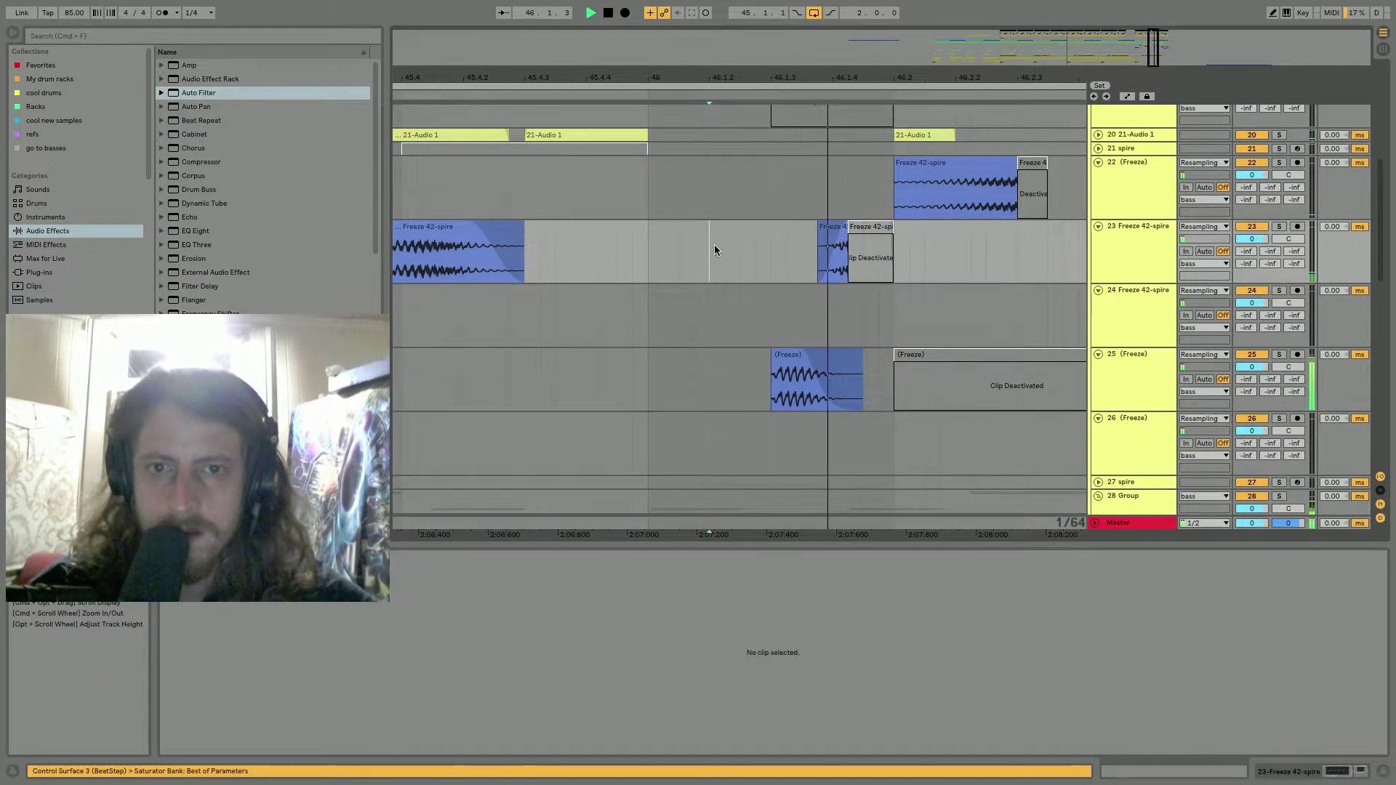
Add a very short fade-out to the end of the active Freeze 42-spire piece before 46.1.4 on track 23.
key("space")
key("space")
left_click(621, 287)
key("space")
key("space")
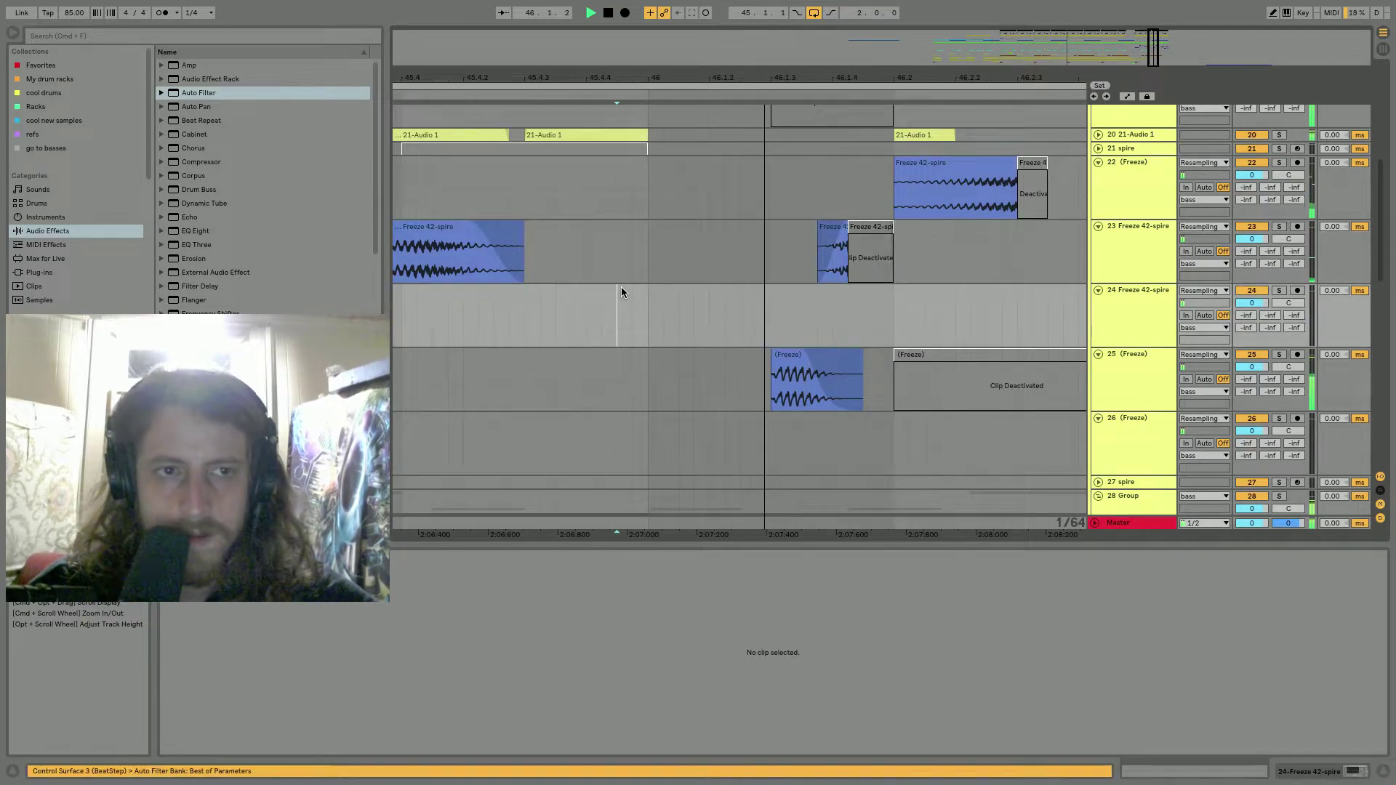
key("space")
key("space")
left_click(836, 243)
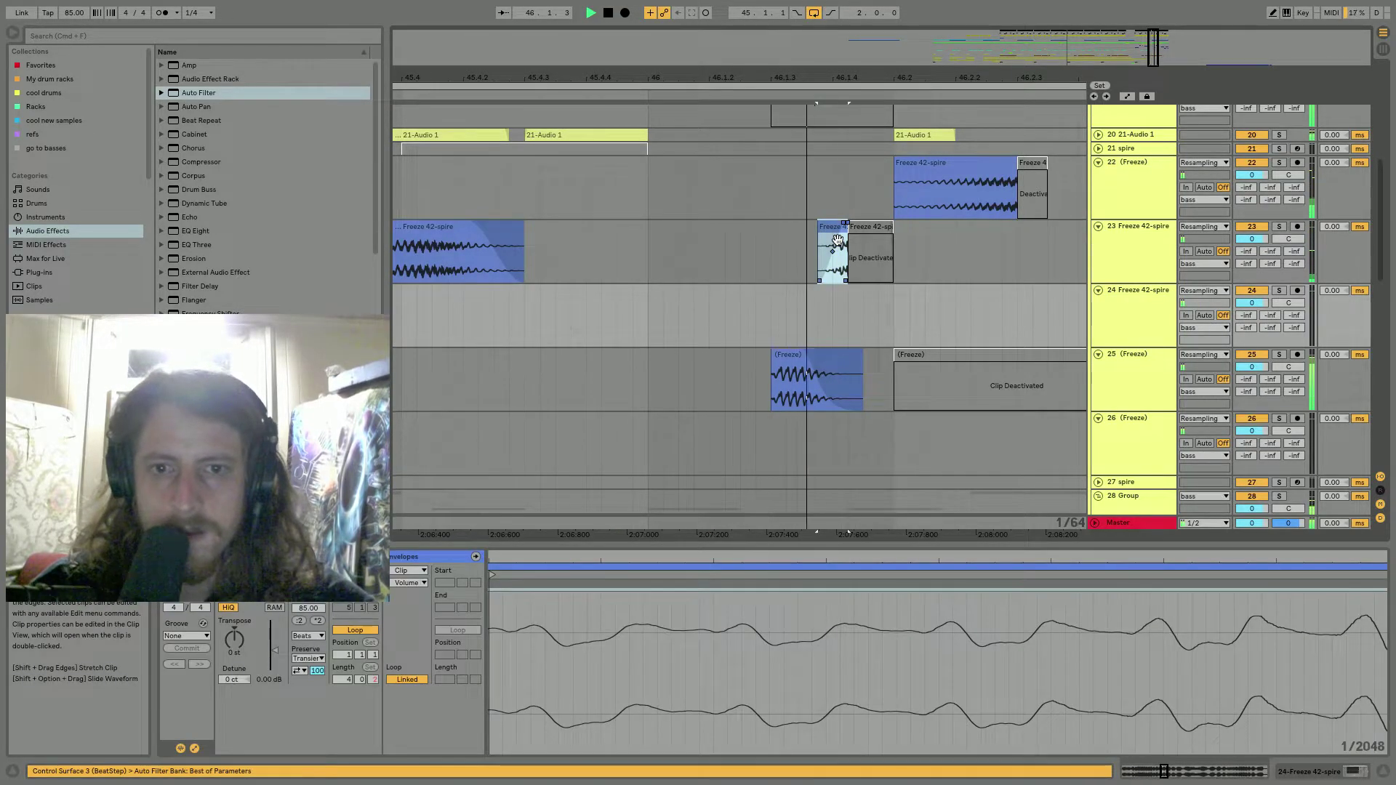
scroll(834, 208, "up", 5)
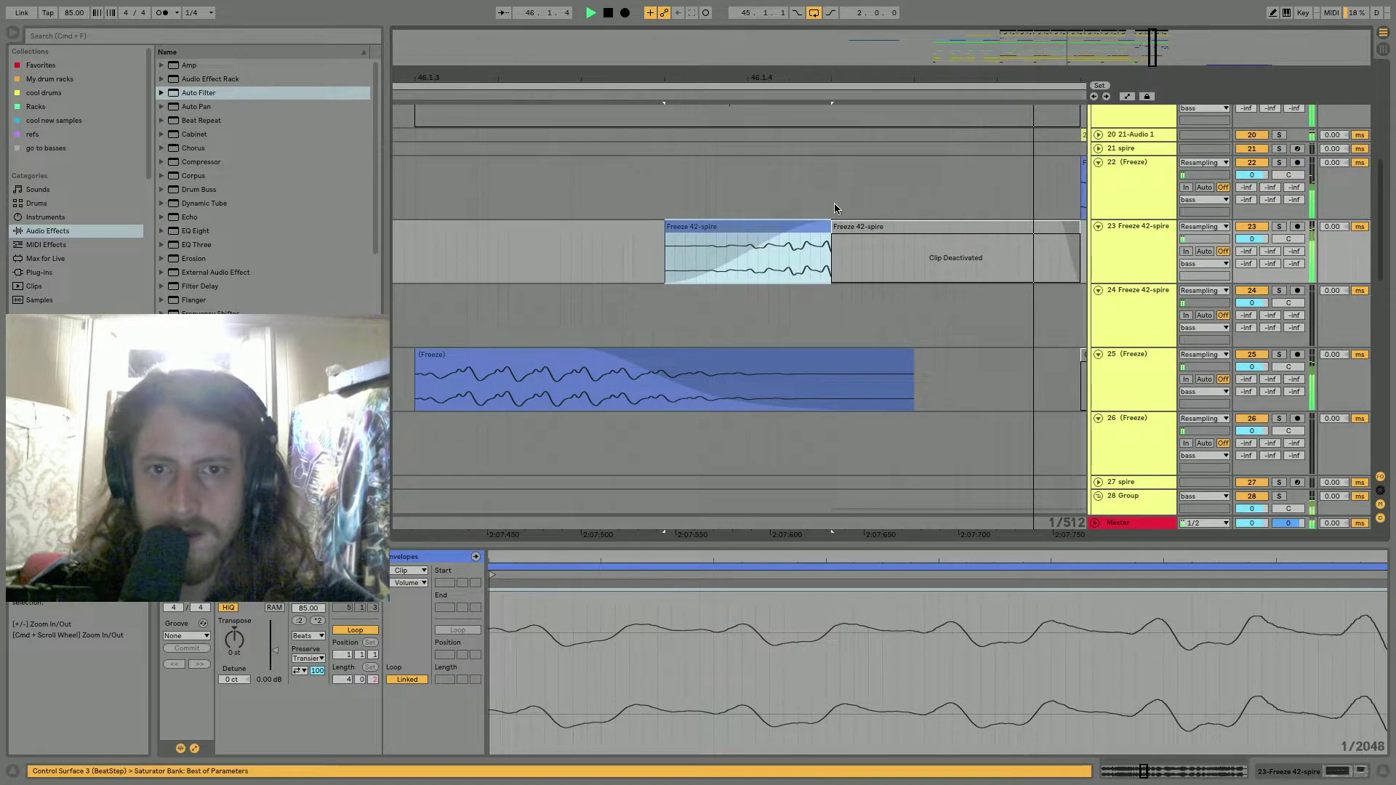
left_click_drag(825, 225, 822, 229)
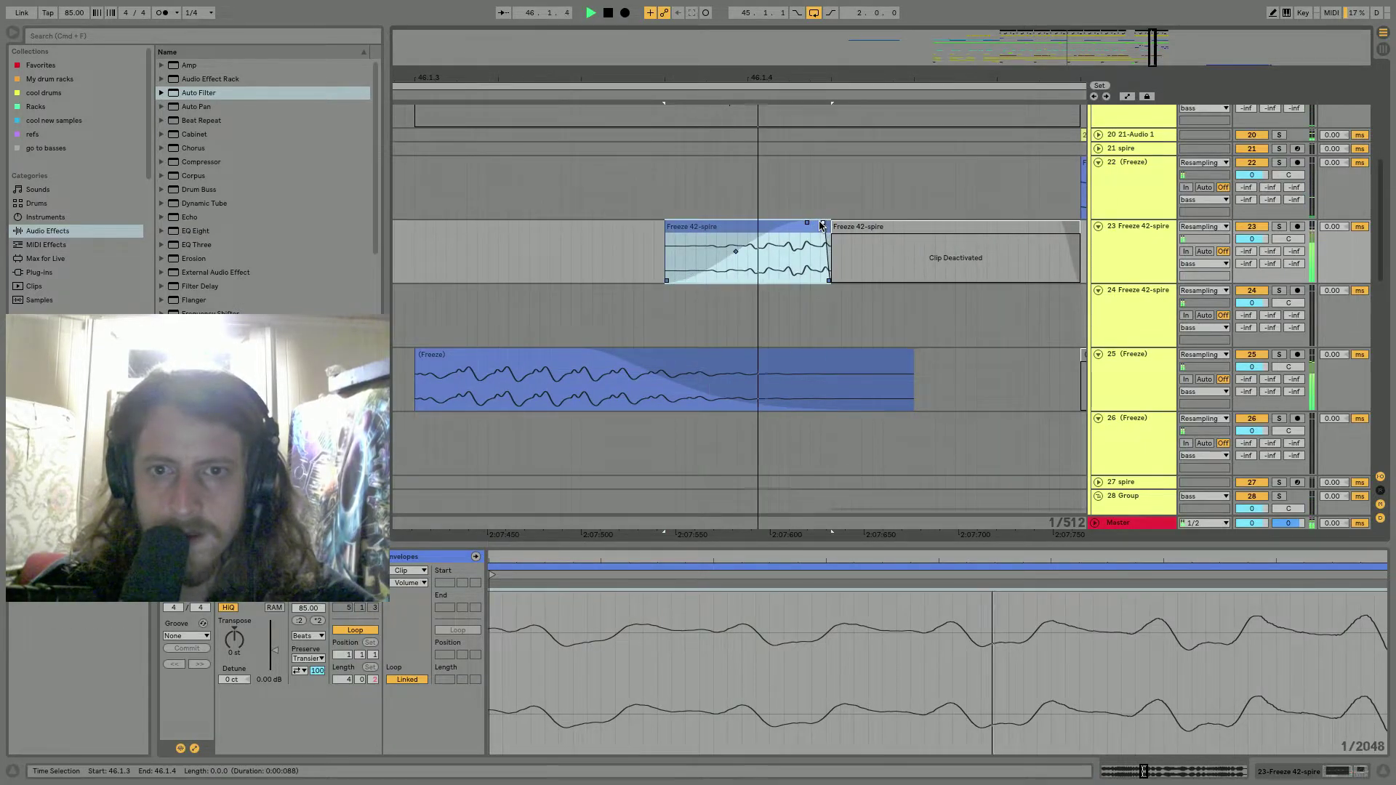
key("space")
Play the passage around bar 46 and listen to the 17-14-Audio 1 2 clips on track 34.
scroll(835, 247, "down", 5)
key("space")
key("space")
key("space")
scroll(878, 272, "down", 10)
key("space")
left_click(680, 322)
key("space")
key("space")
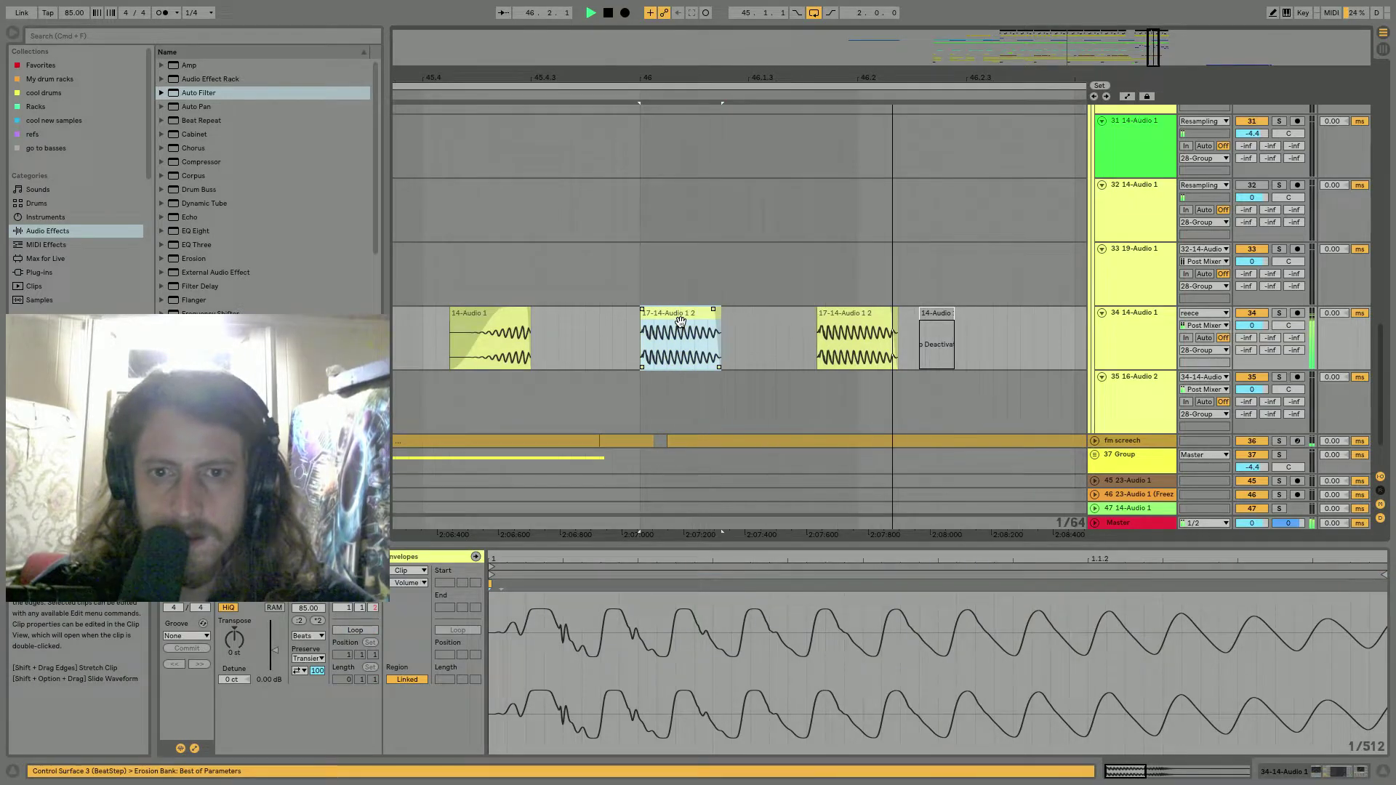
Turn off warping for the 17-14-Audio 1 2 copy at 46.1.4 and move its sample start to about 0.04 seconds.
left_click(829, 320)
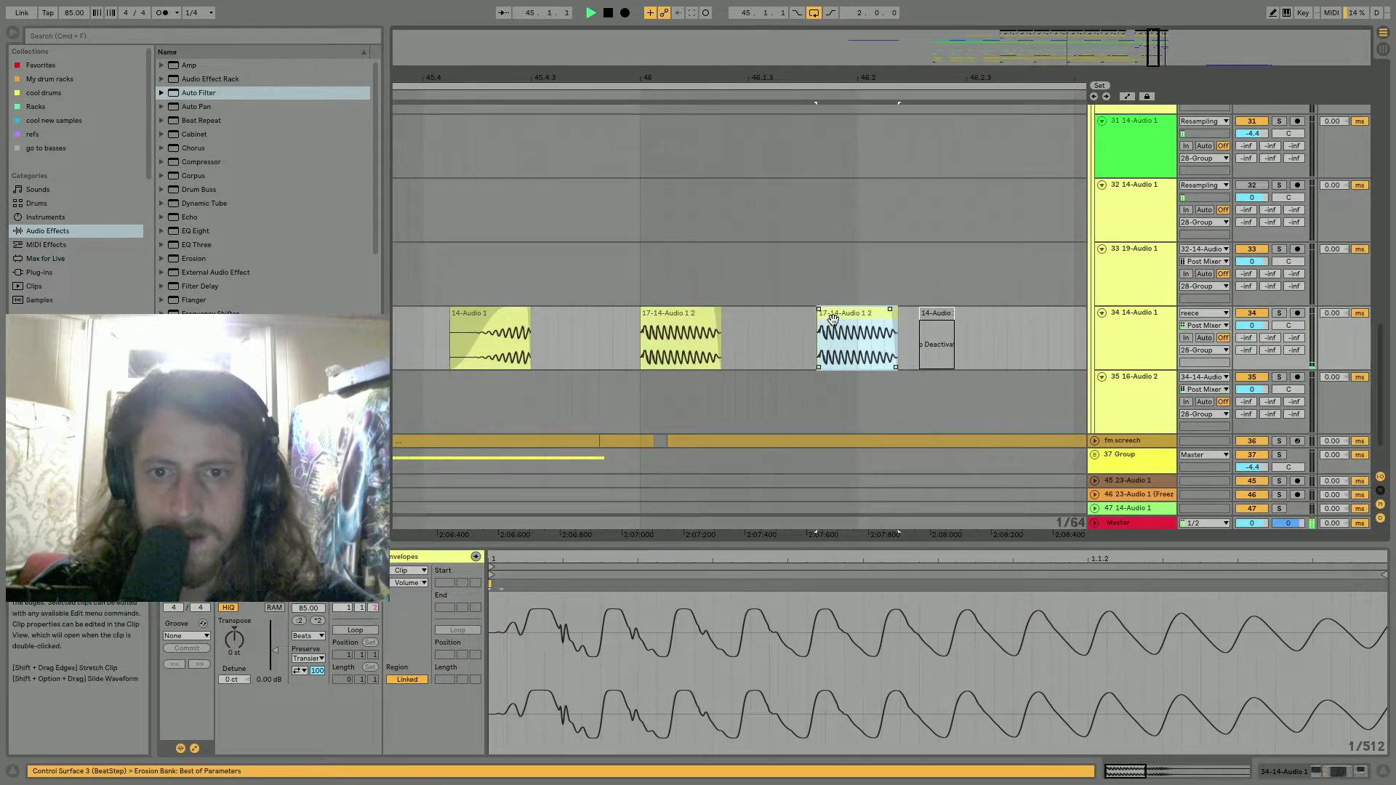
left_click(390, 578)
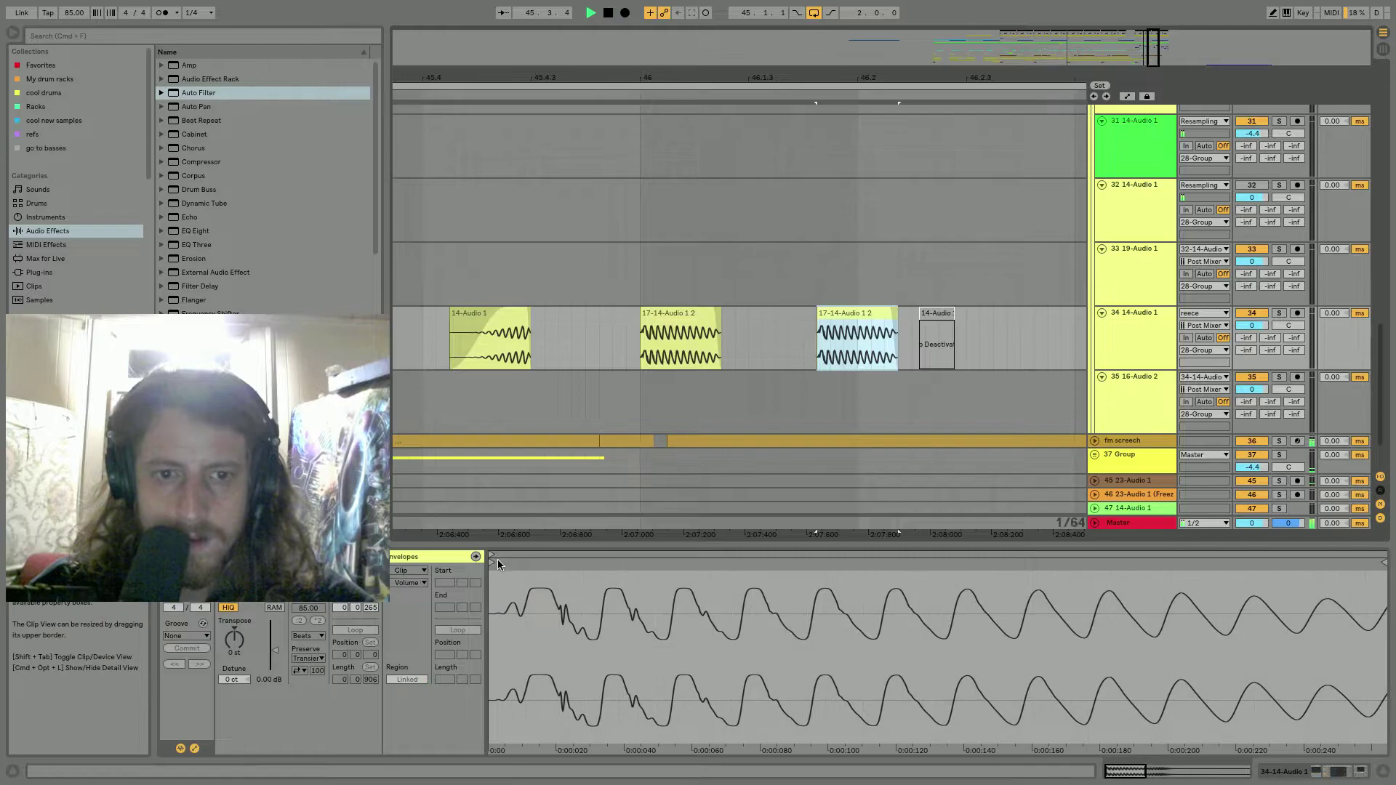
left_click_drag(499, 565, 635, 573)
key("space")
Play the end of bar 46 and listen to the Freeze 42-spire clip before 46.4 on track 24.
left_click(686, 322)
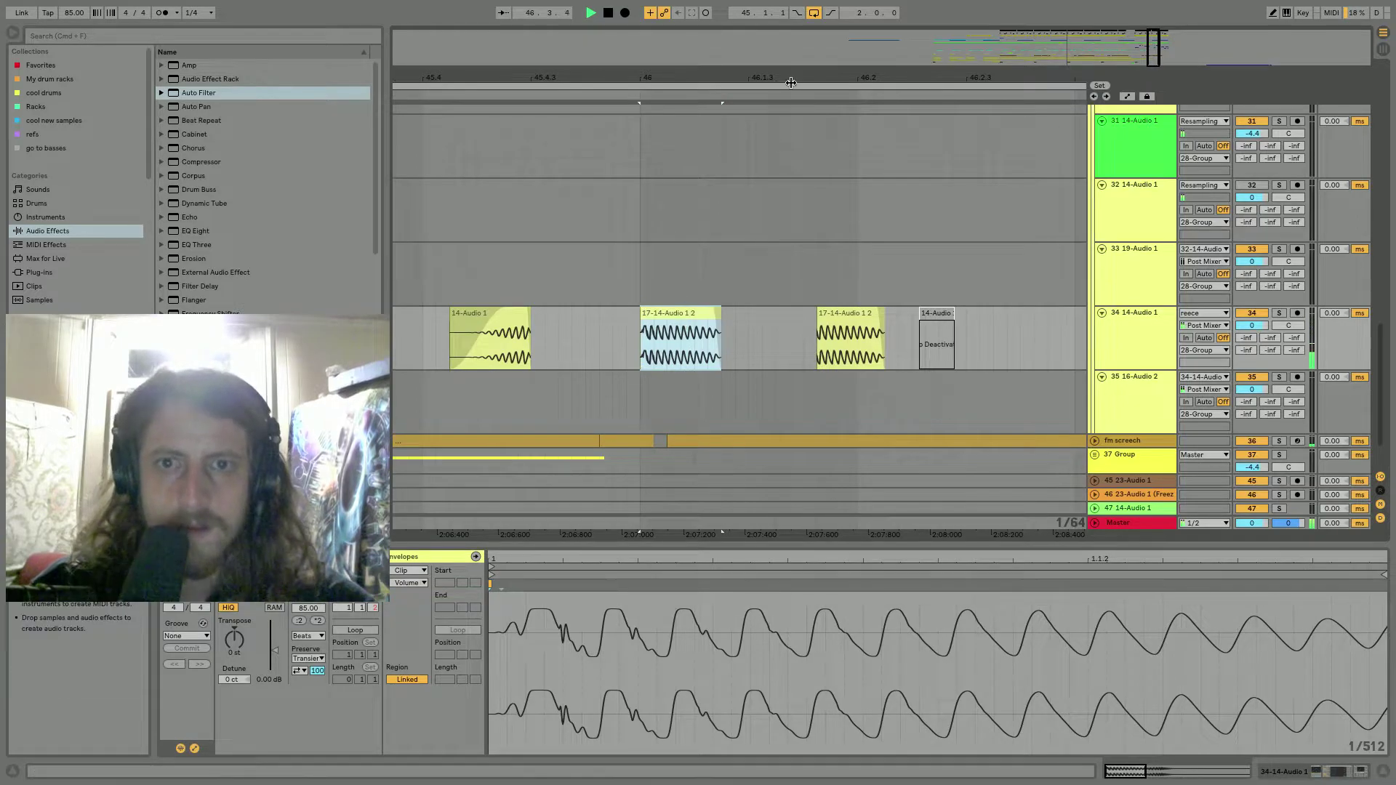
left_click_drag(825, 79, 685, 28)
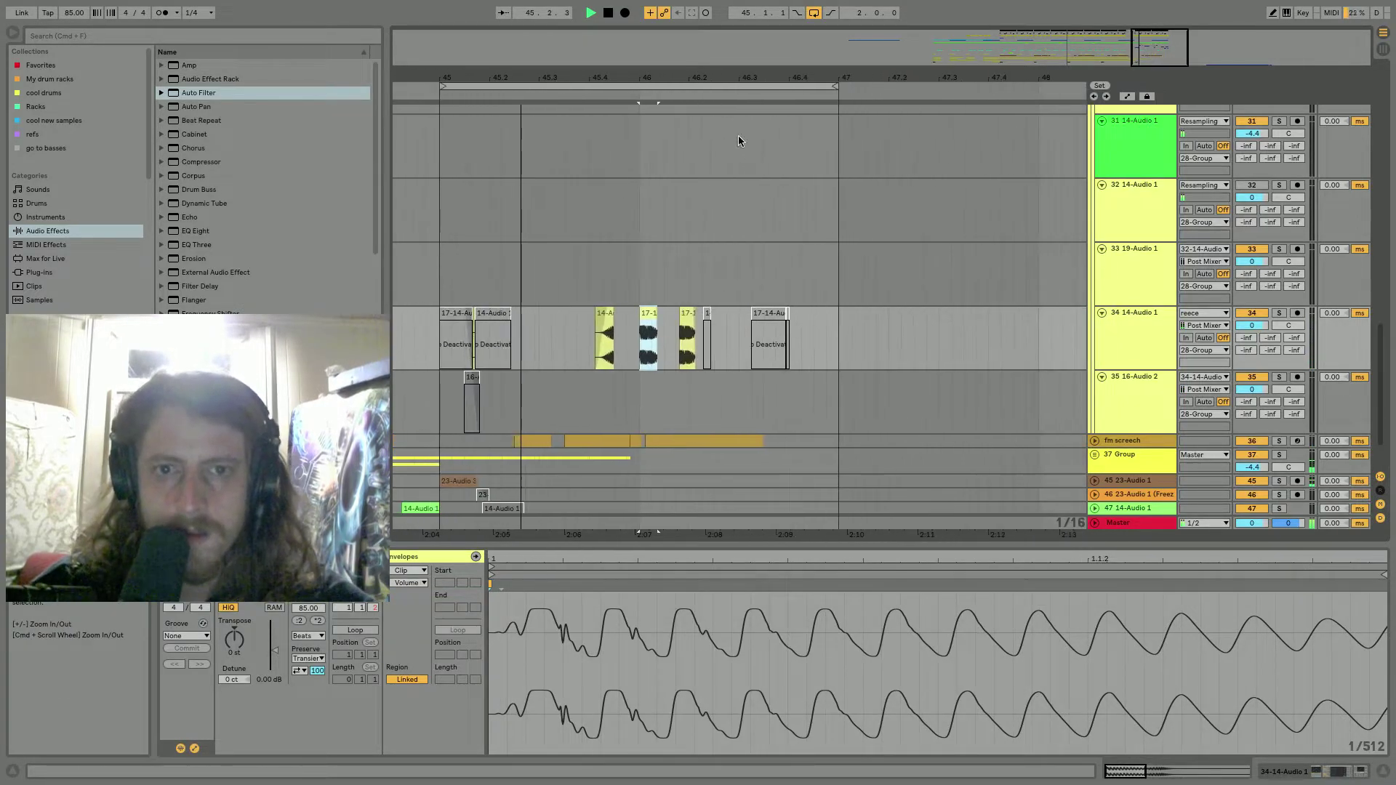
scroll(755, 194, "up", 5)
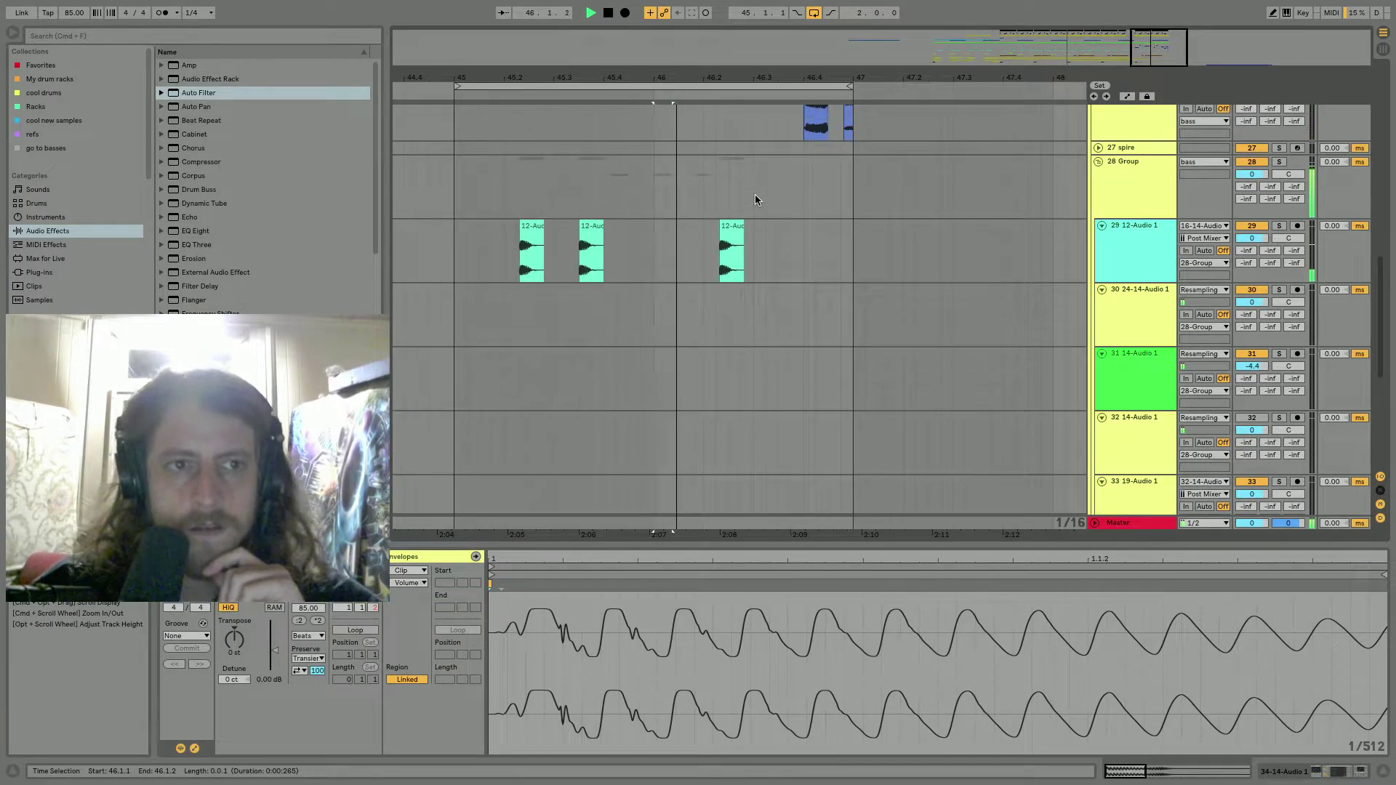
scroll(804, 243, "up", 5)
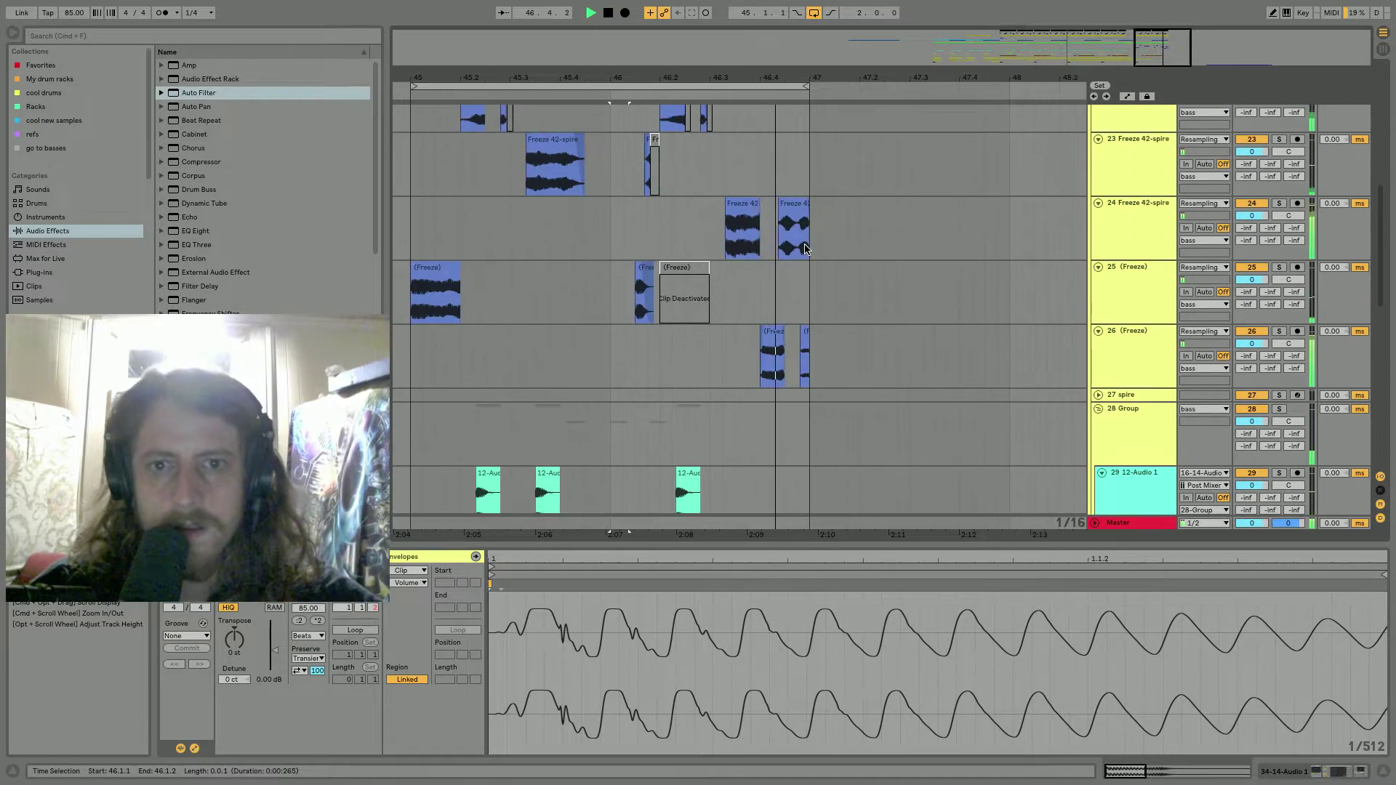
left_click(738, 203)
key("space")
key("space")
left_click_drag(746, 77, 748, 109)
key("space")
Show the automation and raise track 24's Auto Filter frequency curve just before 46.4 over the Freeze 42-spire clip.
double_click(1113, 211)
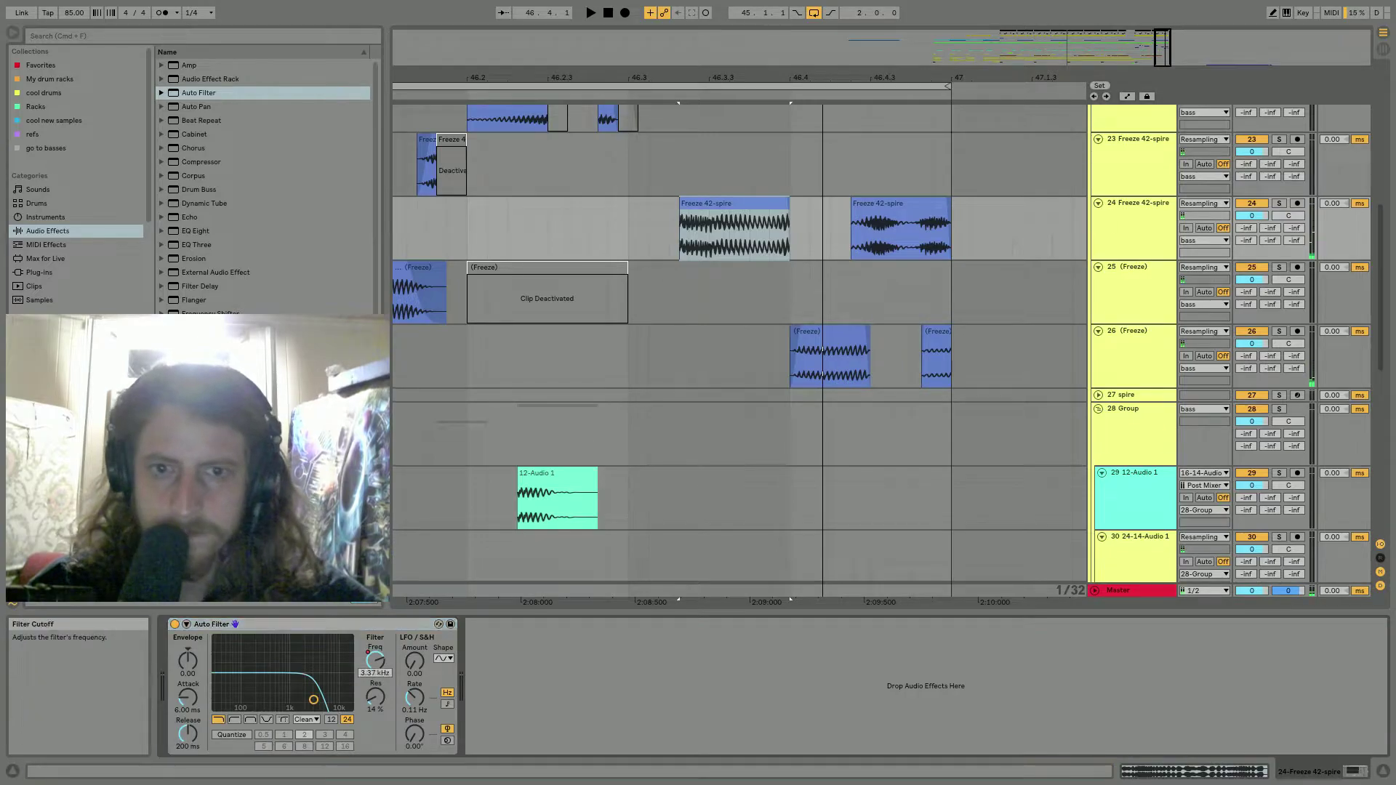
key("a")
left_click_drag(785, 221, 772, 218)
key("space")
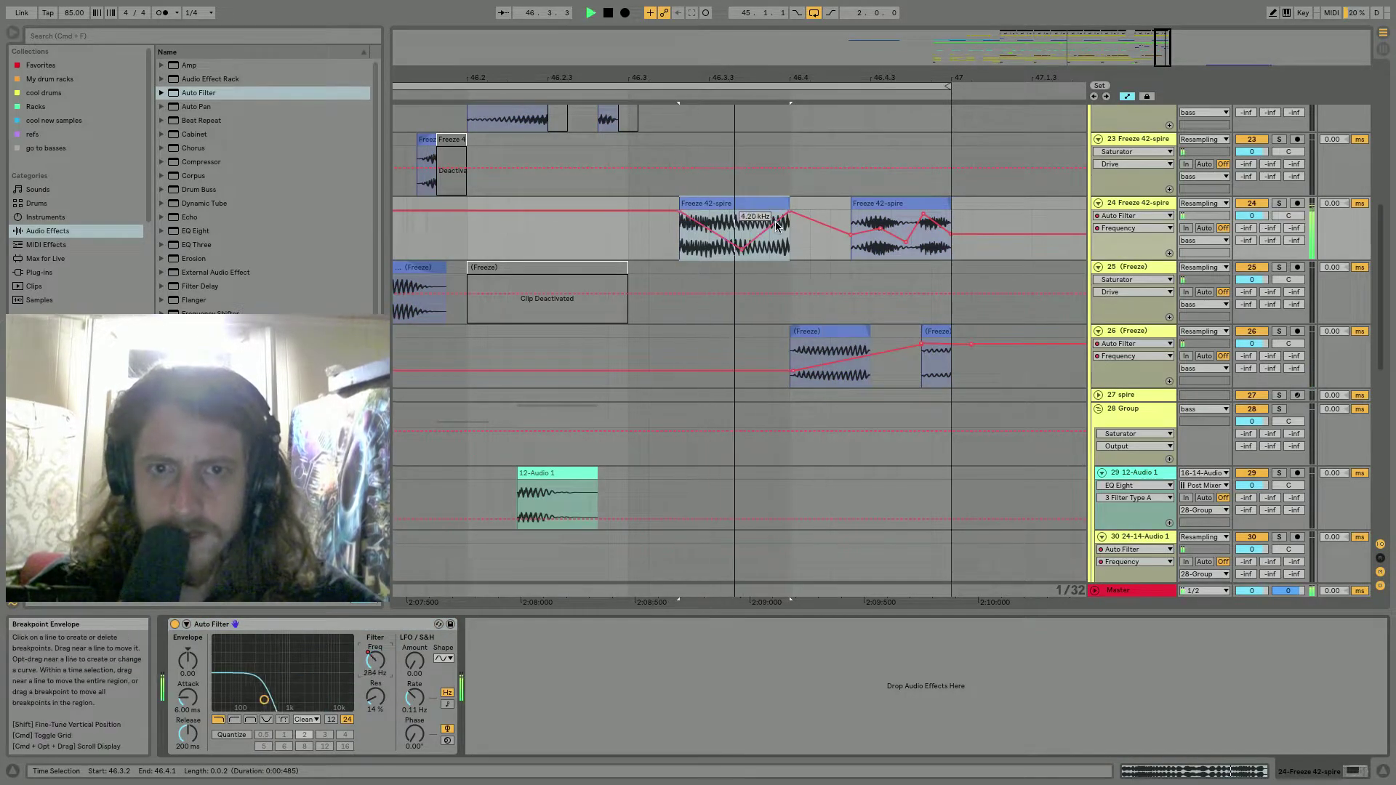
key("space")
key("space")
Move the sample start of the Freeze 42-spire clip before 46.4 on track 24 to shortly after position 4.
left_click(761, 205)
key("space")
key("space")
double_click(761, 204)
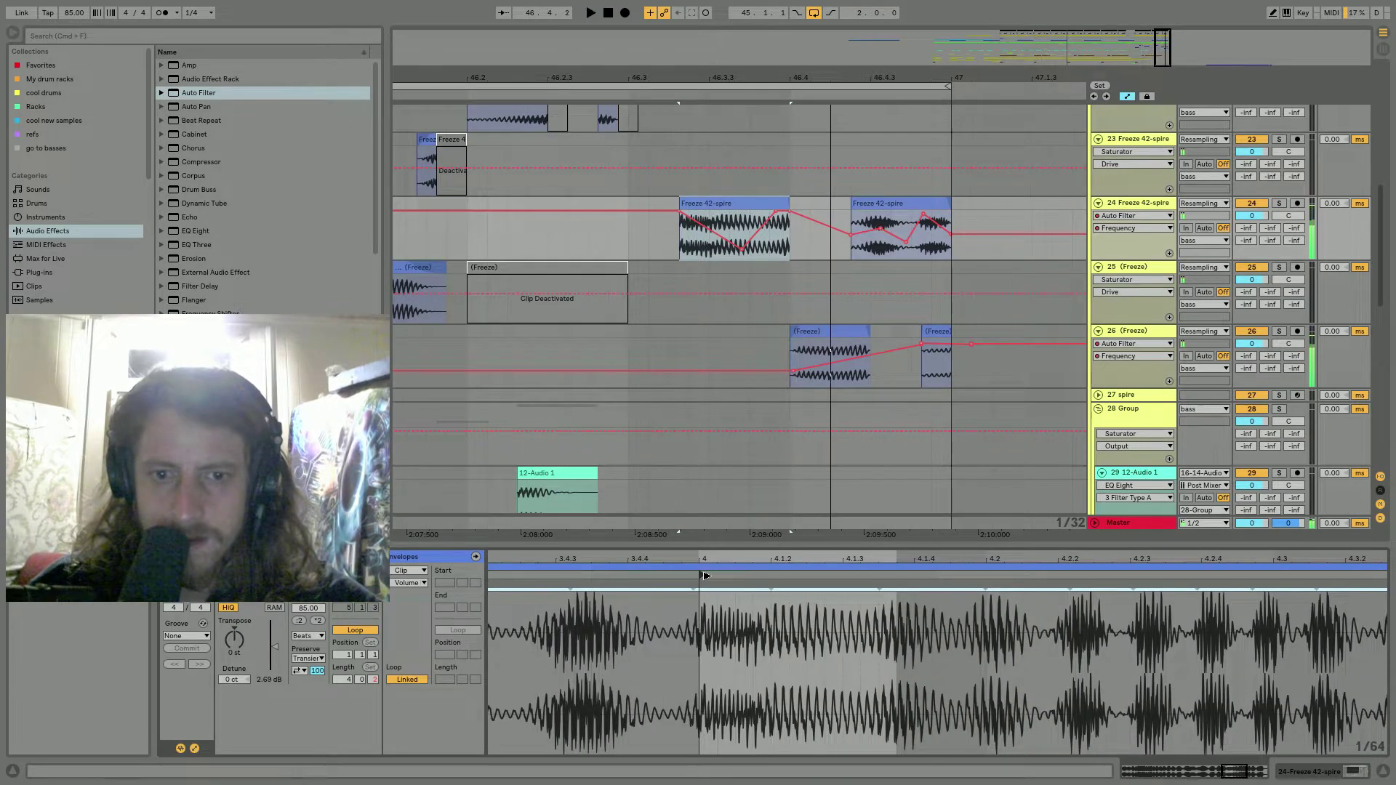
left_click(738, 576)
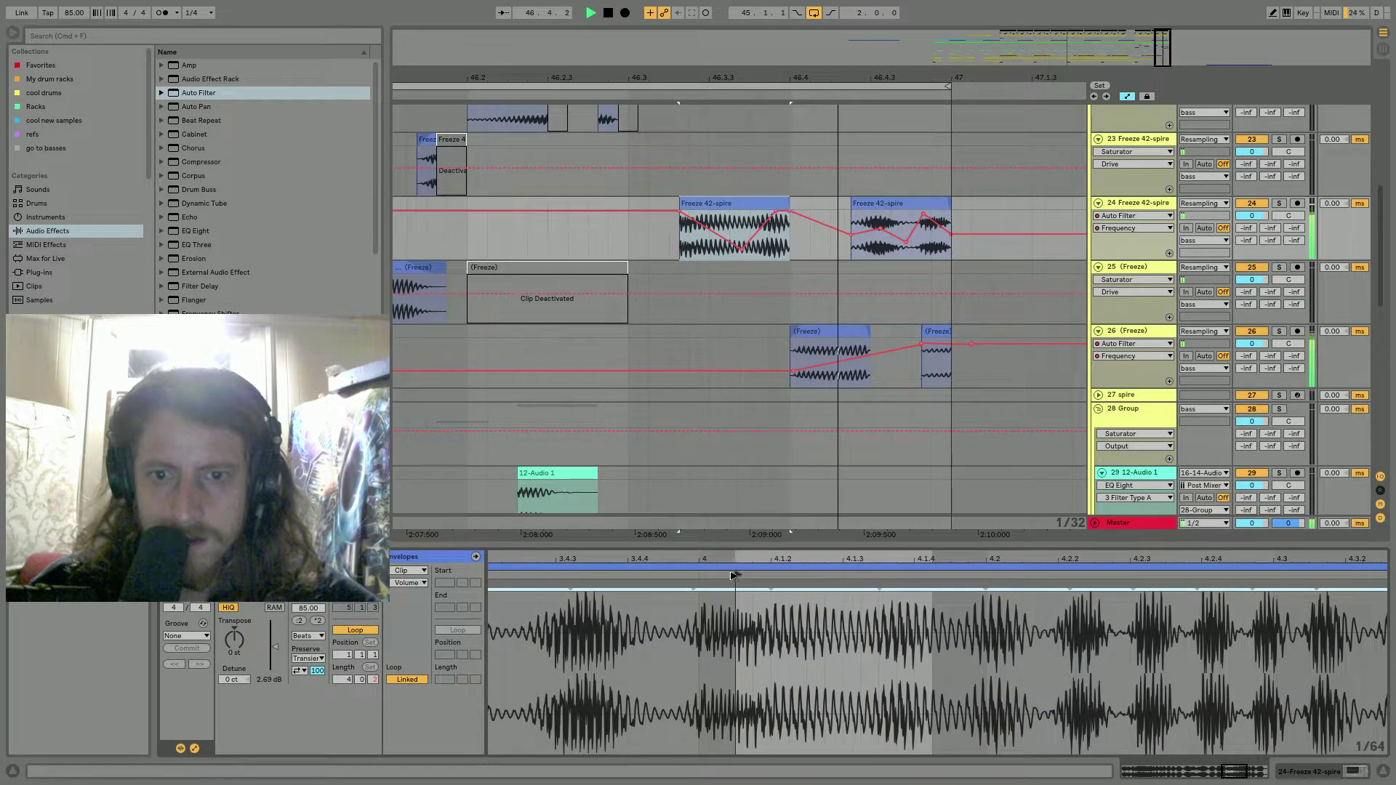
left_click(719, 576)
left_click_drag(805, 80, 804, 78)
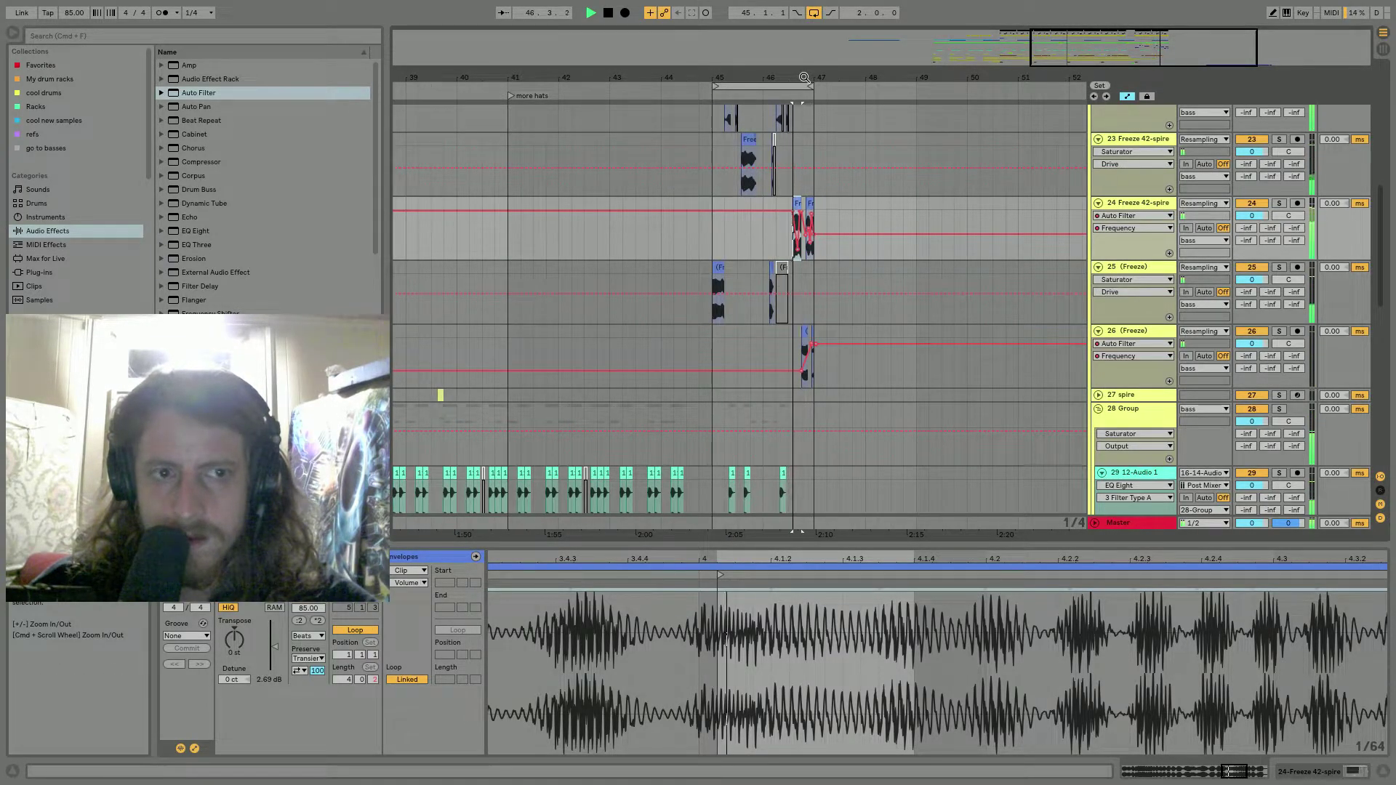
left_click_drag(797, 77, 795, 77)
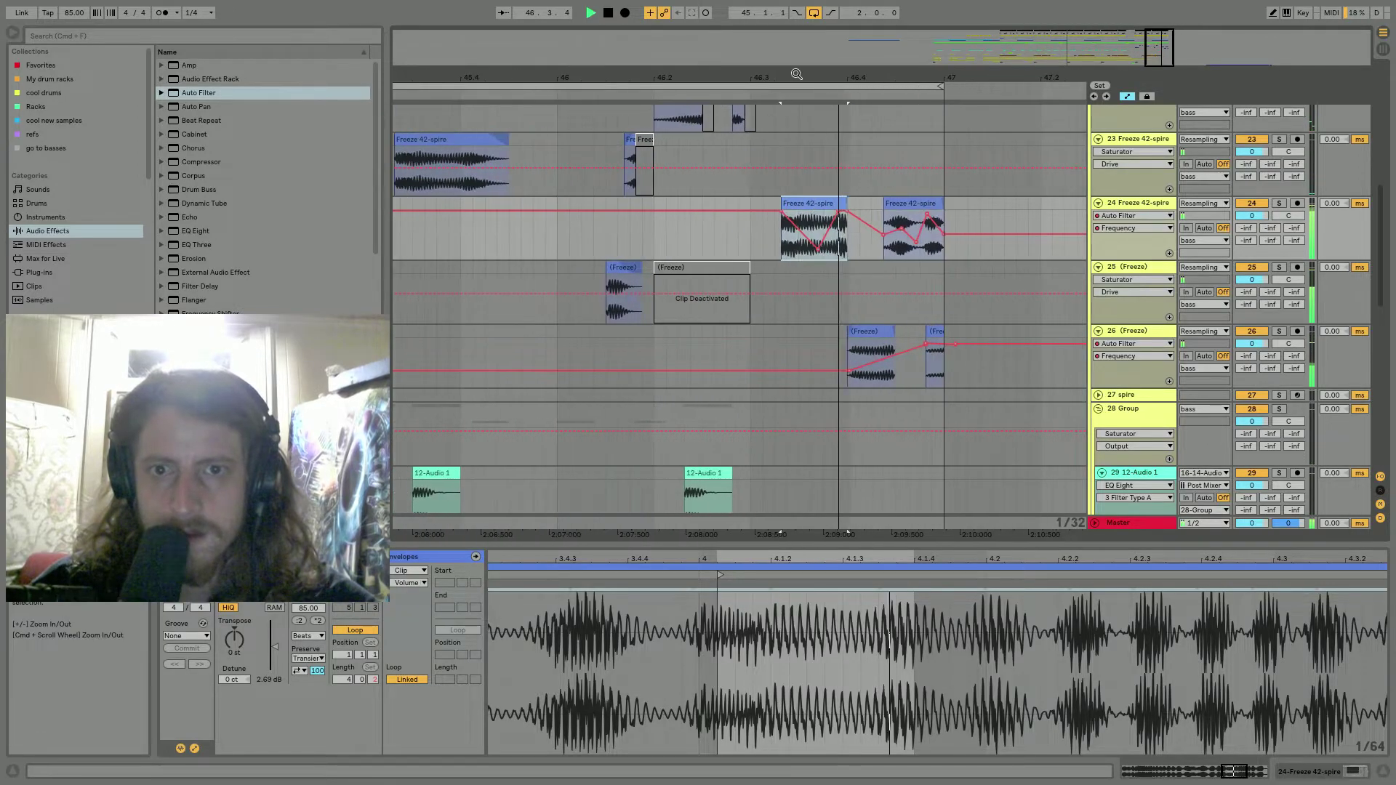
Split the Freeze 42-spire clip at 46.3.4 on track 24 and try an earlier sample start on its first piece.
left_click(821, 227)
key("super+e")
left_click(812, 205)
left_click_drag(807, 560, 807, 559)
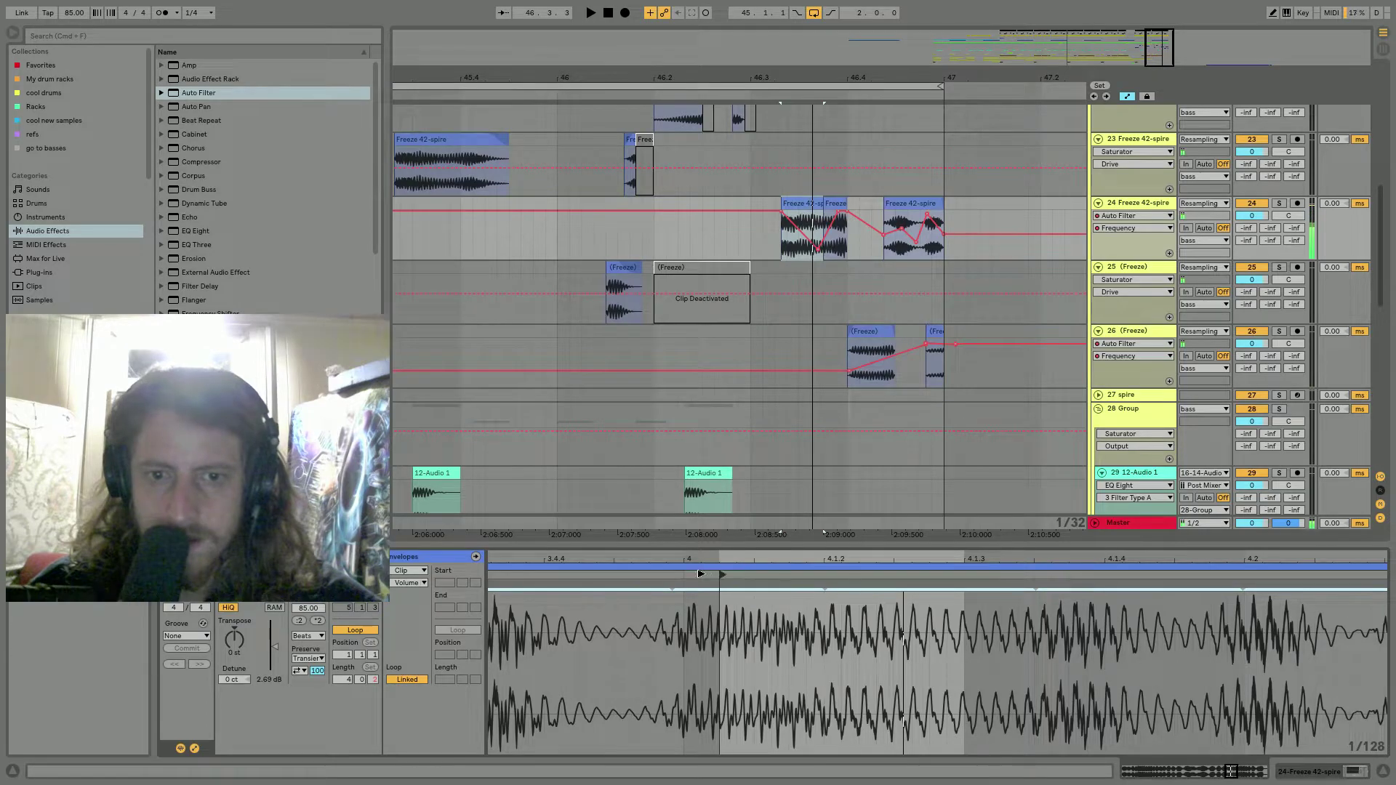
mouse_move(722, 575)
left_mouse_down()
mouse_move(495, 575)
mouse_move(935, 573)
mouse_move(1067, 601)
mouse_move(1032, 596)
mouse_move(1228, 578)
mouse_move(942, 546)
mouse_move(973, 574)
mouse_move(1069, 582)
mouse_move(625, 575)
mouse_move(691, 575)
mouse_move(678, 575)
left_mouse_up()
key("space")
Move the sample start of the Freeze 42-spire piece at 46.3.2 on track 24 to just before 4.1.3.
left_click(784, 216)
key("space")
key("space")
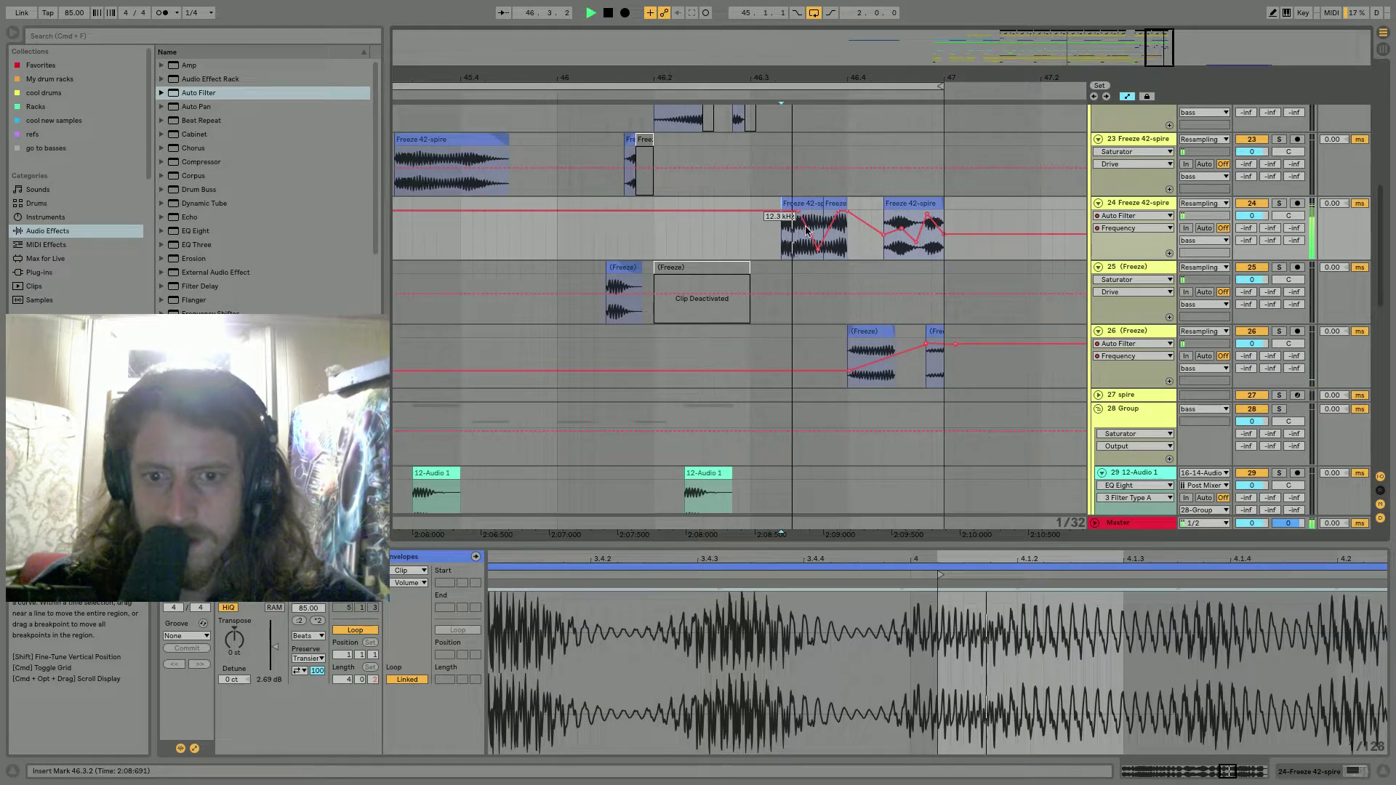
mouse_move(941, 574)
left_mouse_down()
mouse_move(1181, 576)
mouse_move(1112, 582)
left_mouse_up()
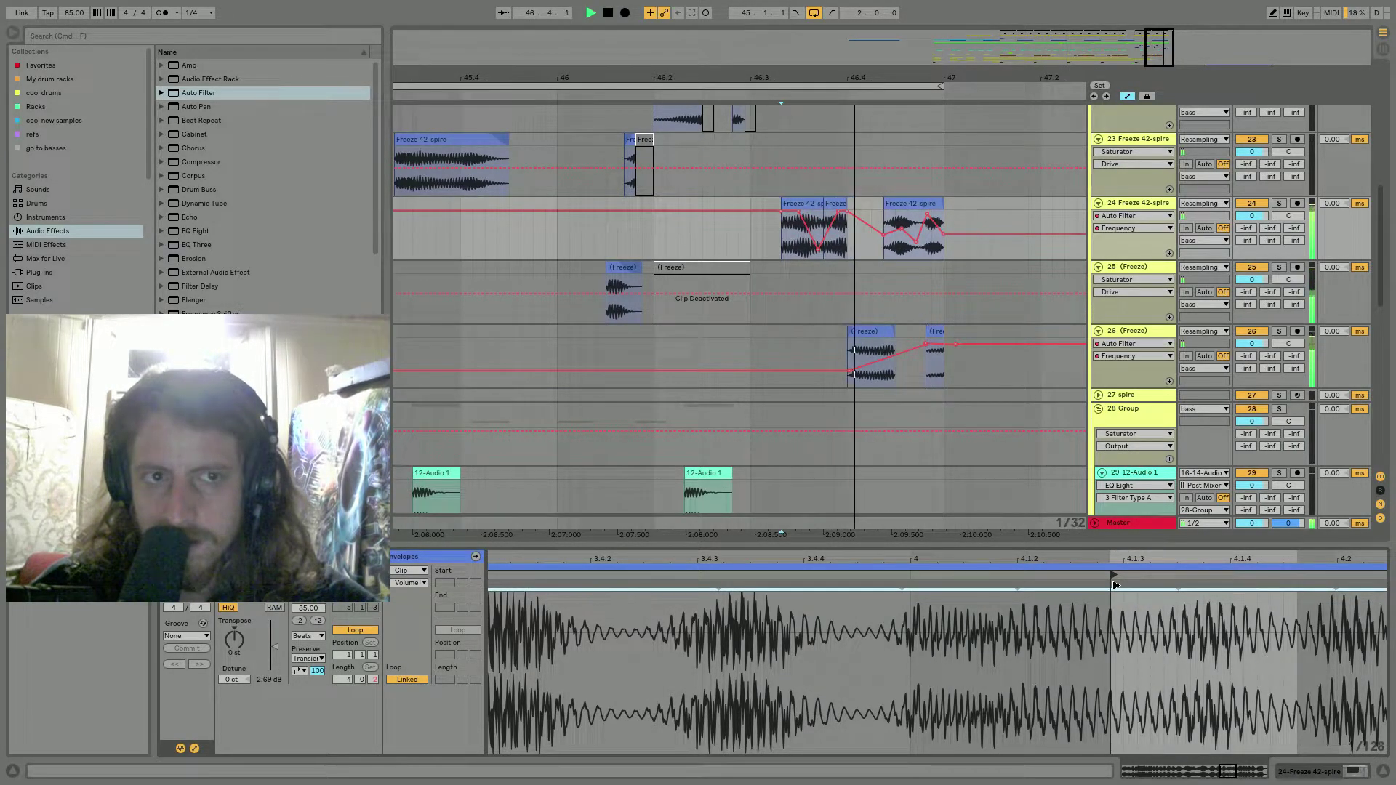
left_click_drag(810, 73, 854, 77)
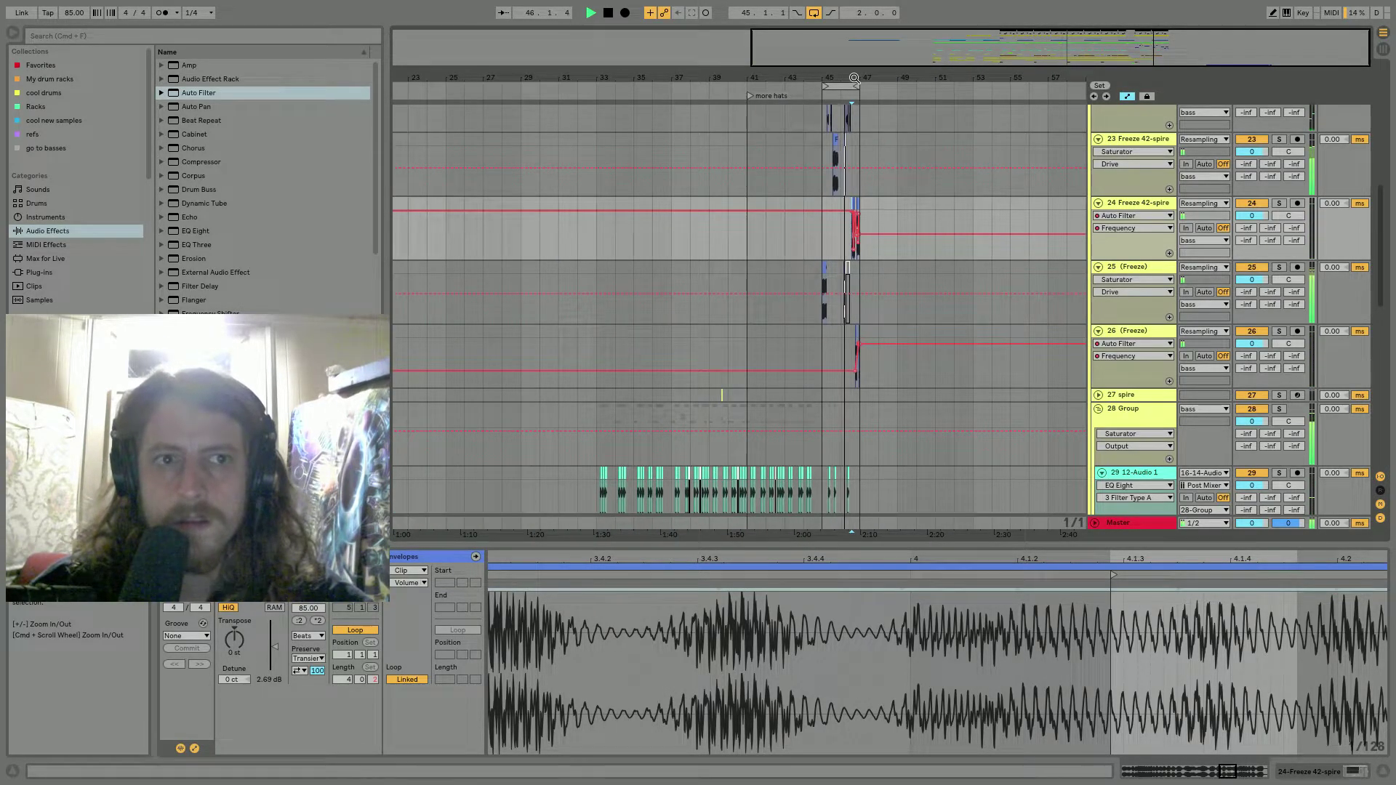
left_click_drag(858, 78, 603, 238)
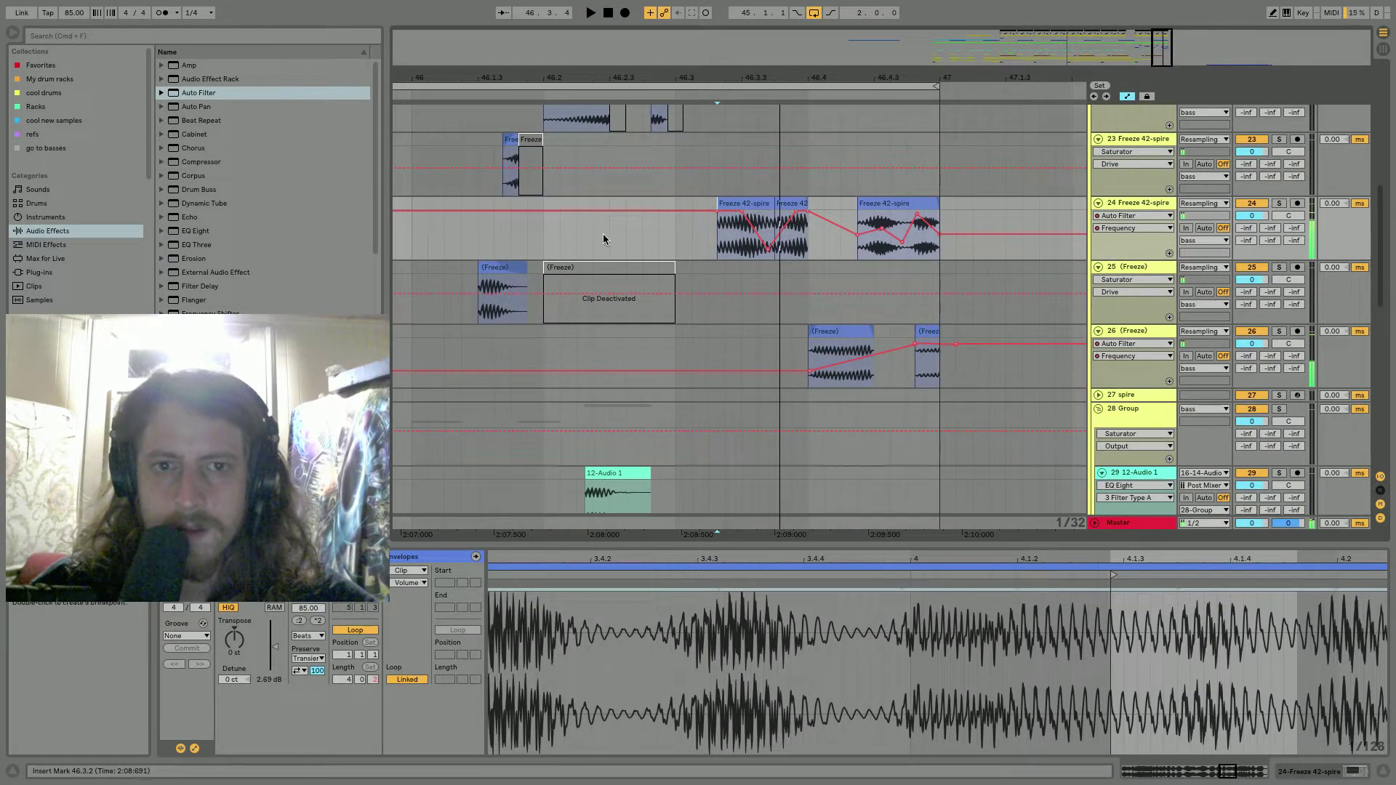
Audition the passage from 46.2.1 and deactivate the Freeze 42-spire piece between 46.3.2 and 46.3.4 on track 24.
left_click(603, 234)
key("space")
key("space")
left_click(549, 234)
key("space")
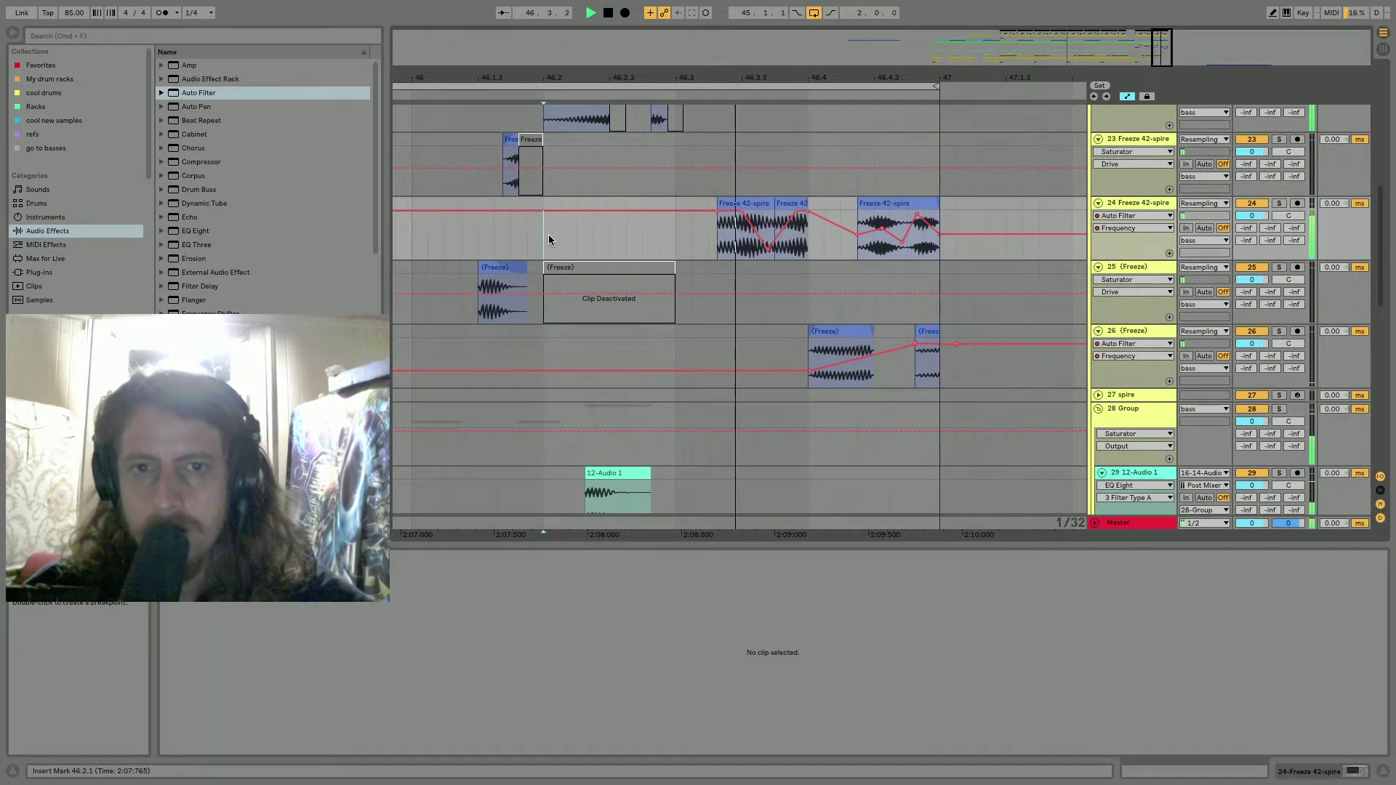
left_click(745, 227)
key("0")
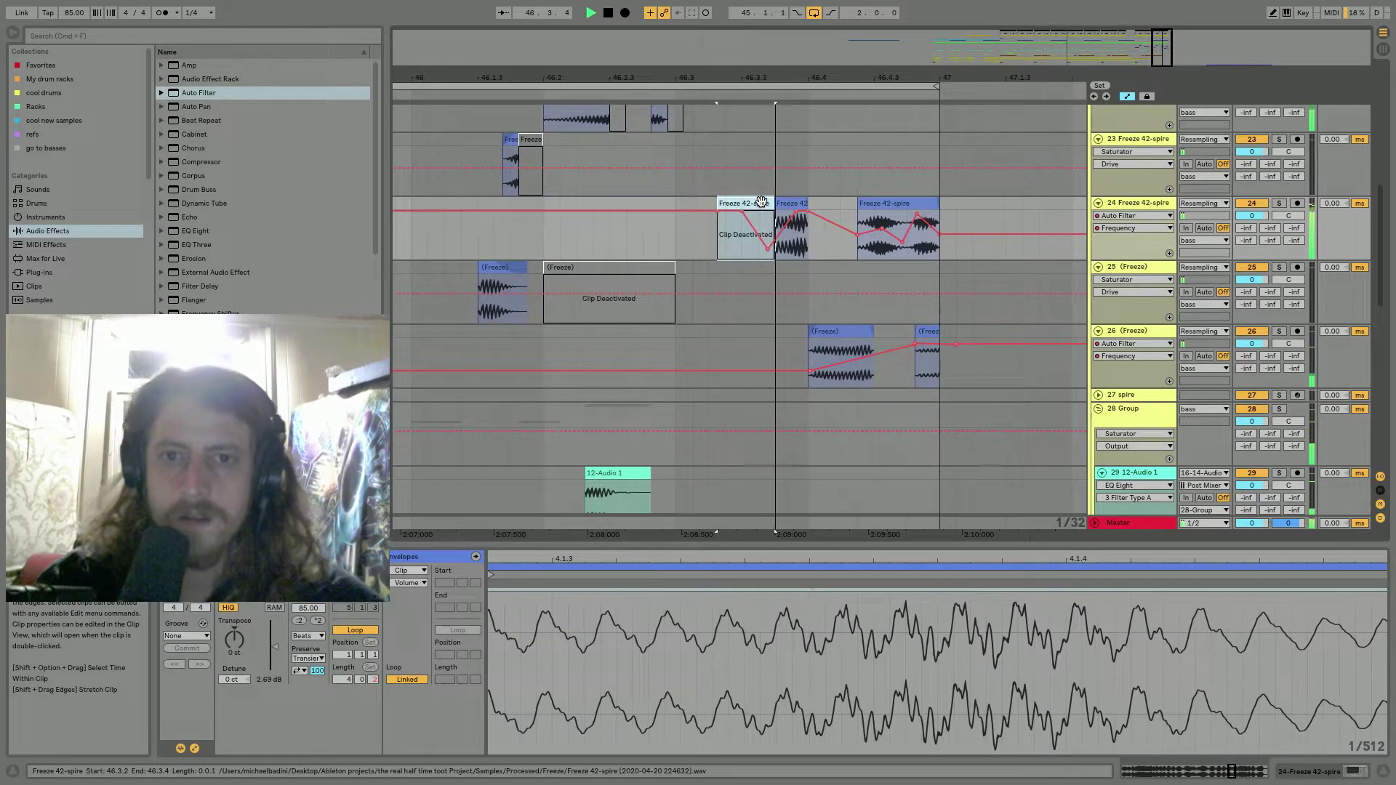
Play the arrangement from 36.1.1 and listen to how the bass clips in bars 45 and 46 fit.
left_click(524, 244)
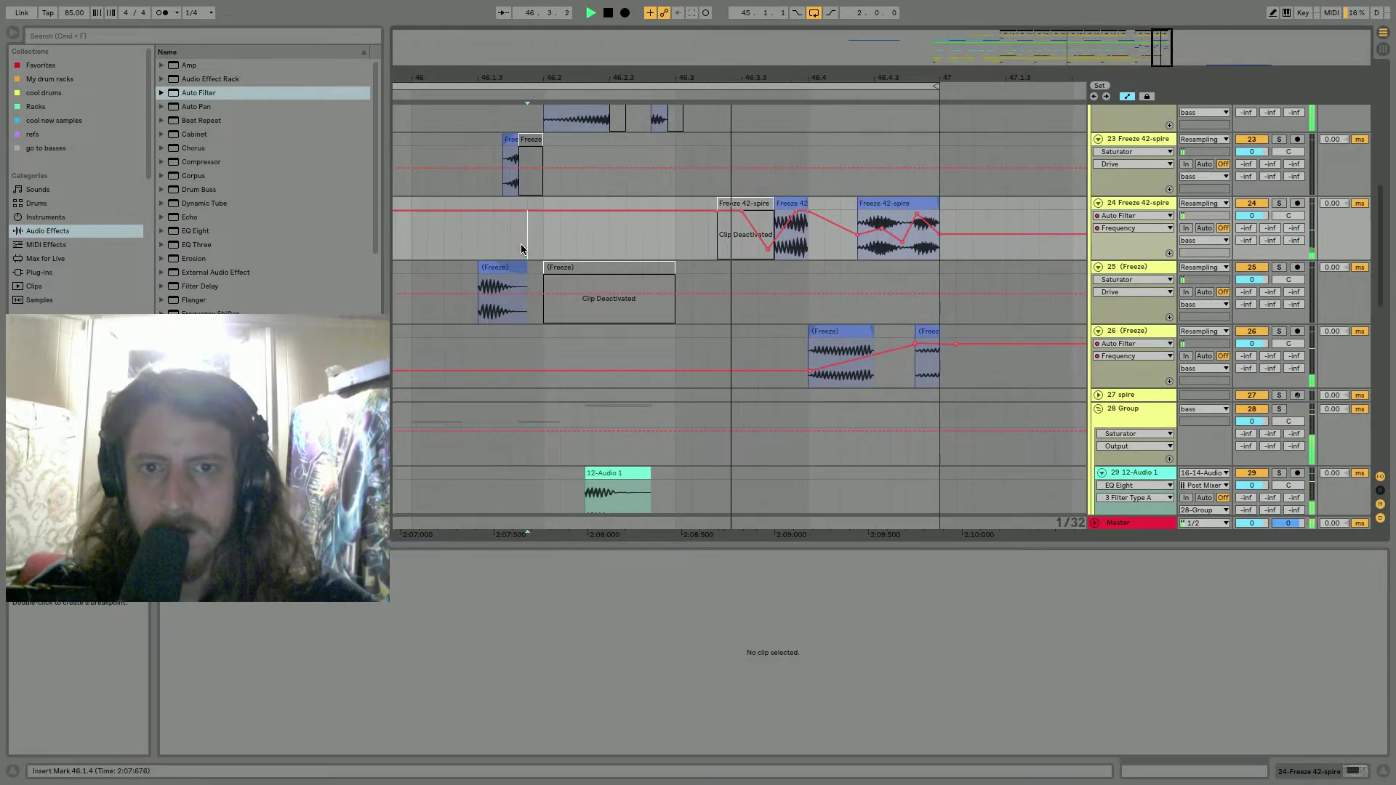
left_click_drag(800, 89, 805, 80)
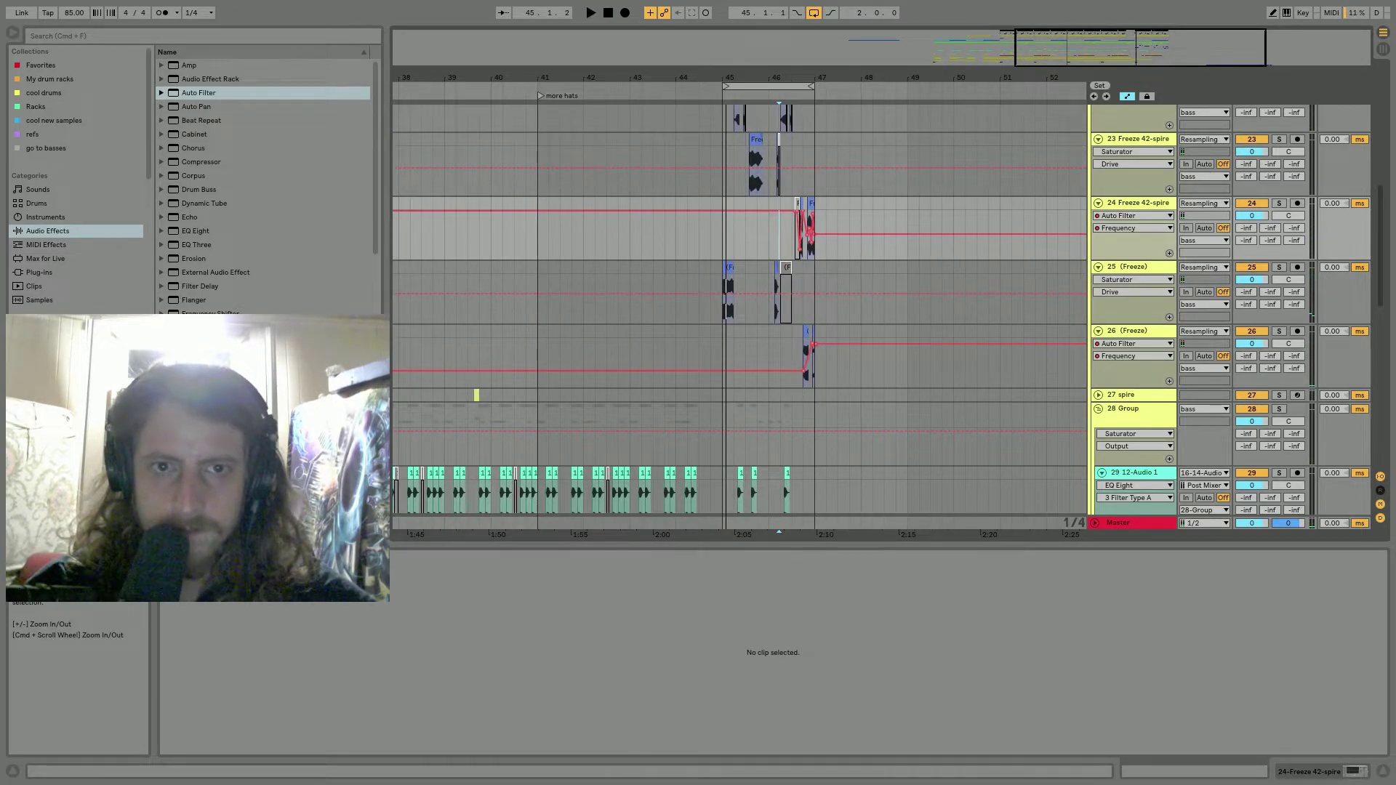
left_click_drag(602, 83, 623, 73)
left_click(478, 266)
key("space")
scroll(528, 269, "up", 10)
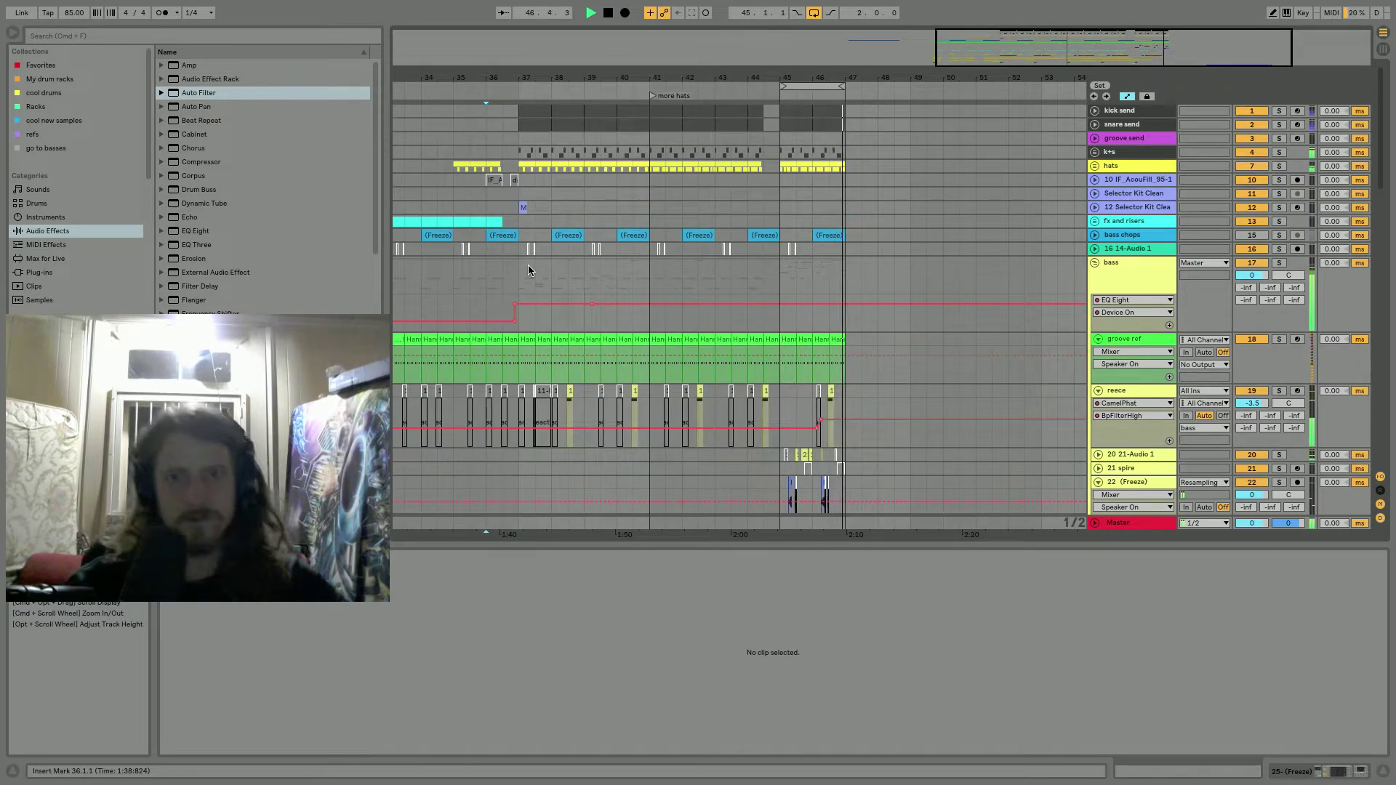
left_click_drag(834, 77, 834, 109)
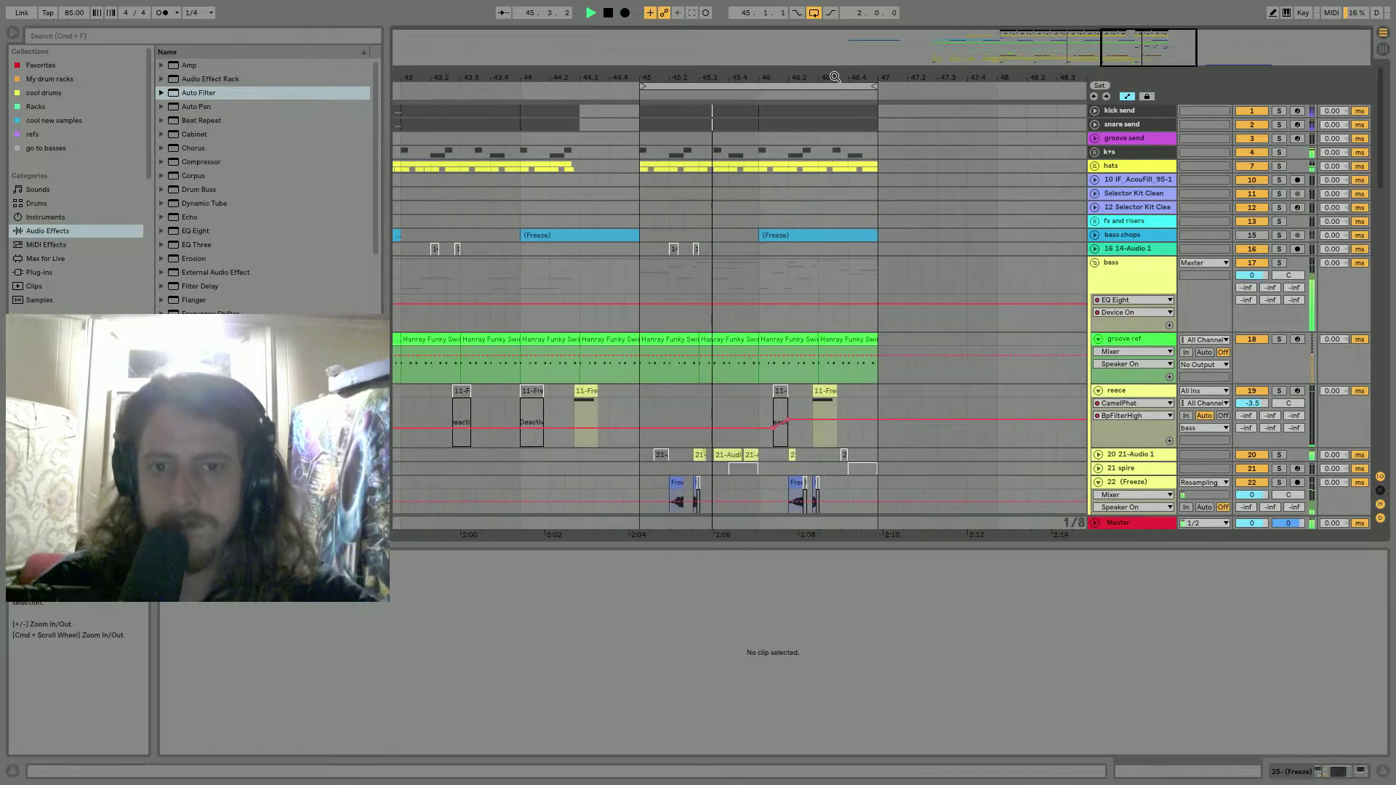
scroll(919, 213, "down", 5)
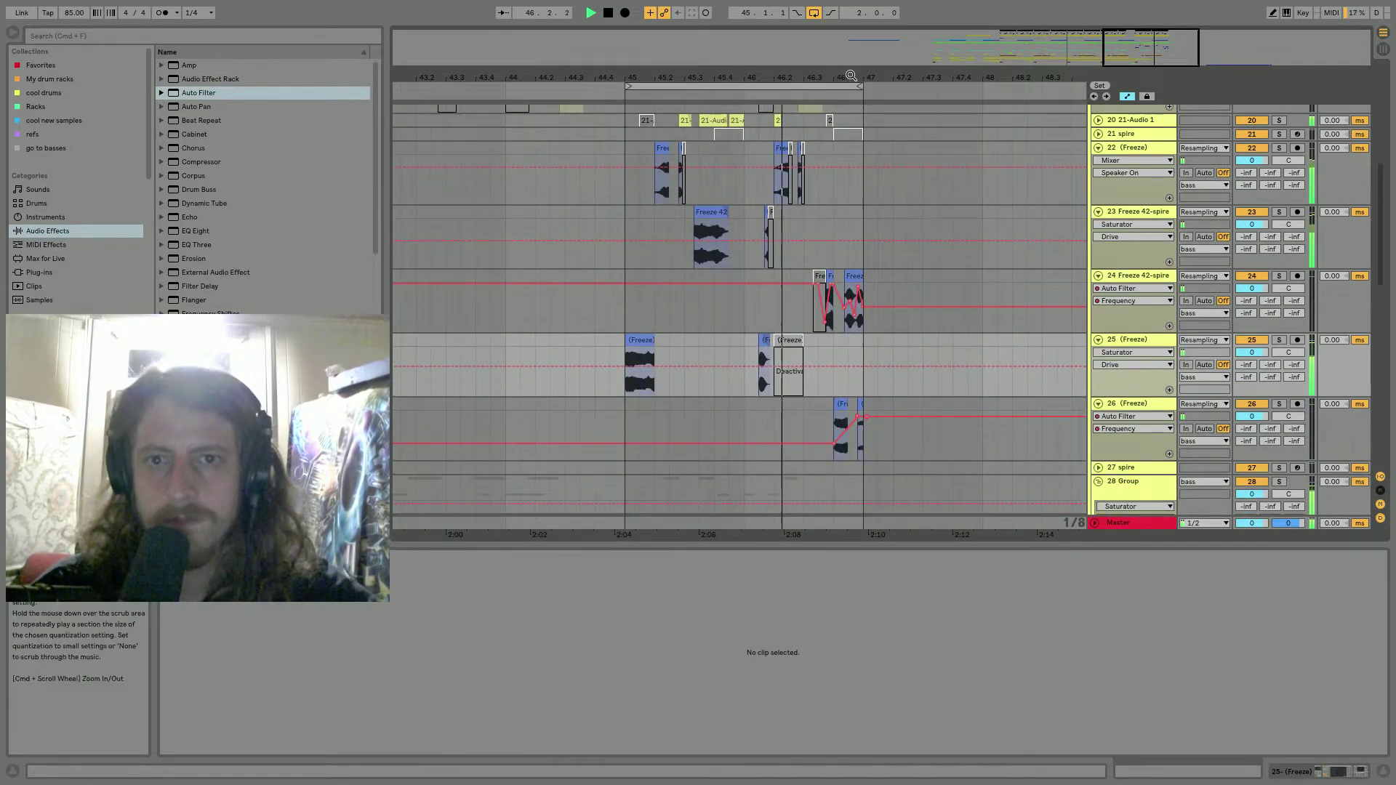
left_click_drag(851, 76, 834, 220)
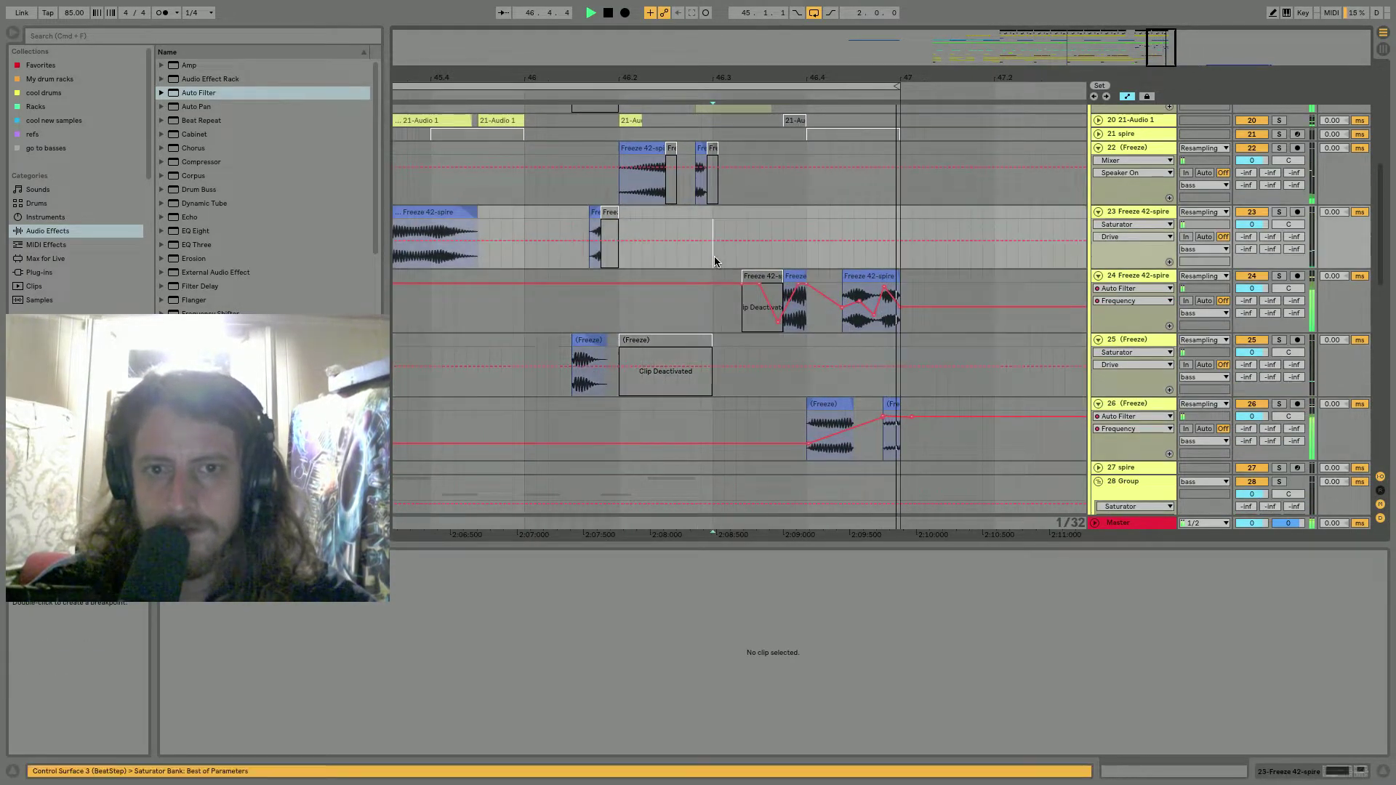
Make the active Freeze 42-spire piece on track 24 span 46.3.3 to 46.4.1 and move its sample start between 2.4 and 3.
mouse_move(794, 276)
left_mouse_down()
mouse_move(770, 281)
mouse_move(818, 283)
left_mouse_up()
left_click(702, 255)
key("space")
key("space")
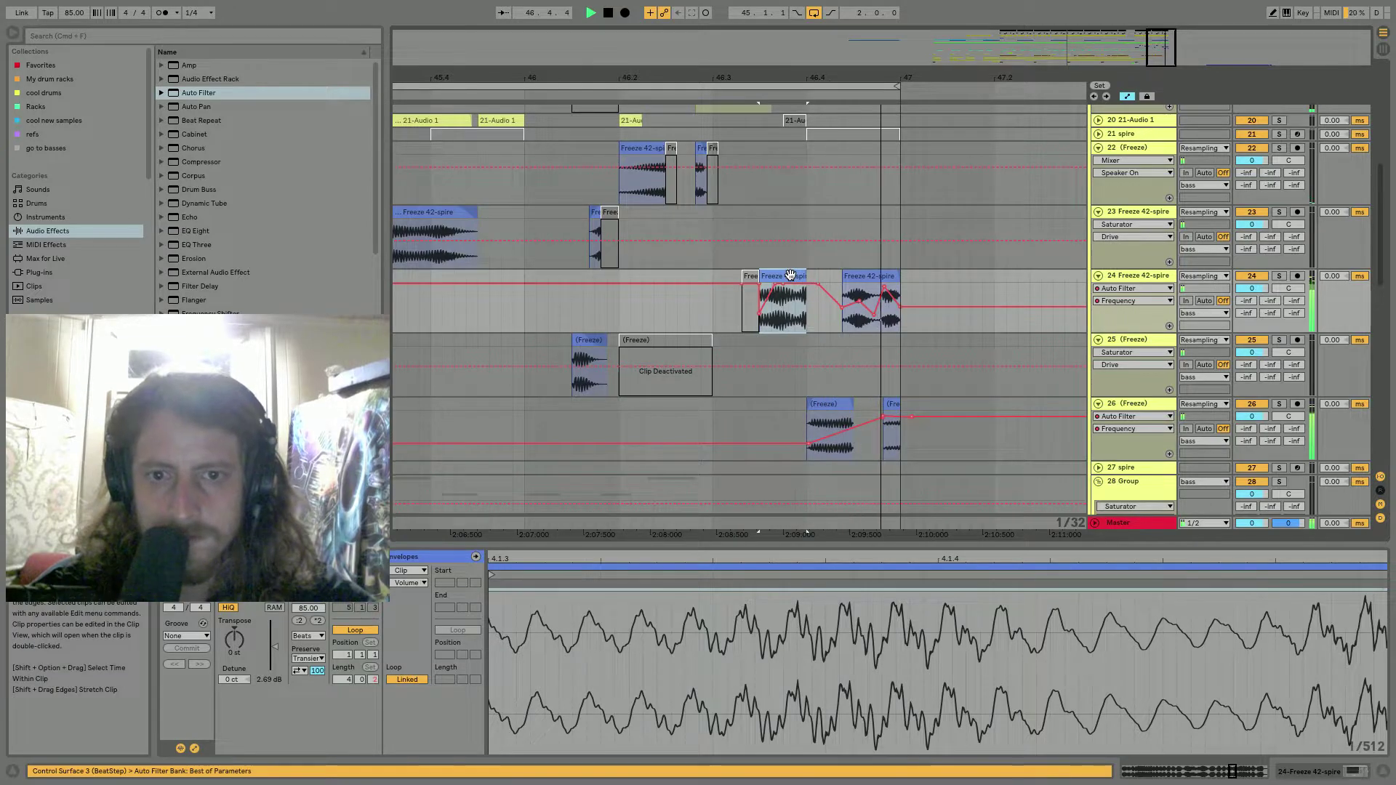
mouse_move(835, 557)
left_mouse_down()
mouse_move(821, 546)
mouse_move(1152, 542)
mouse_move(1041, 575)
mouse_move(906, 557)
mouse_move(919, 557)
mouse_move(843, 567)
left_mouse_up()
key("space")
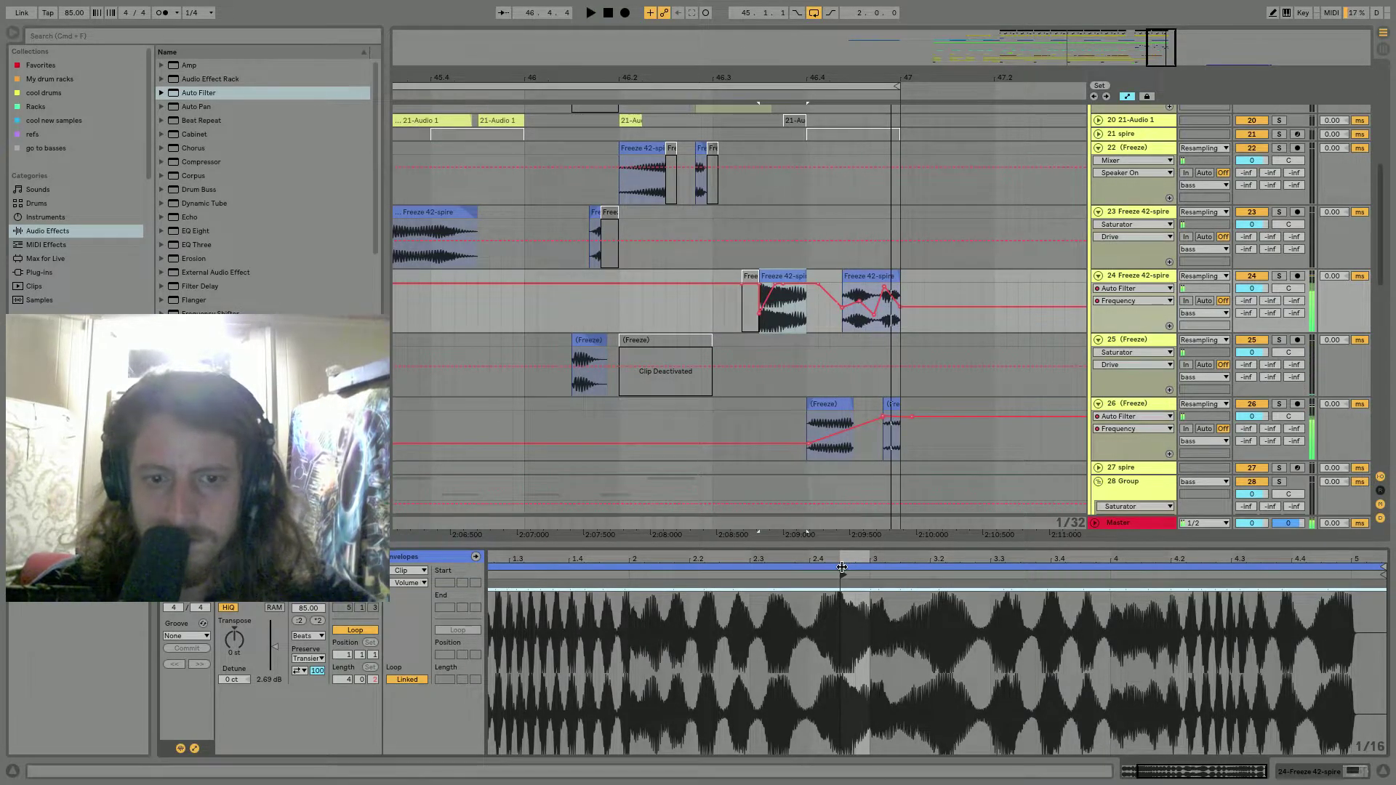
key("space")
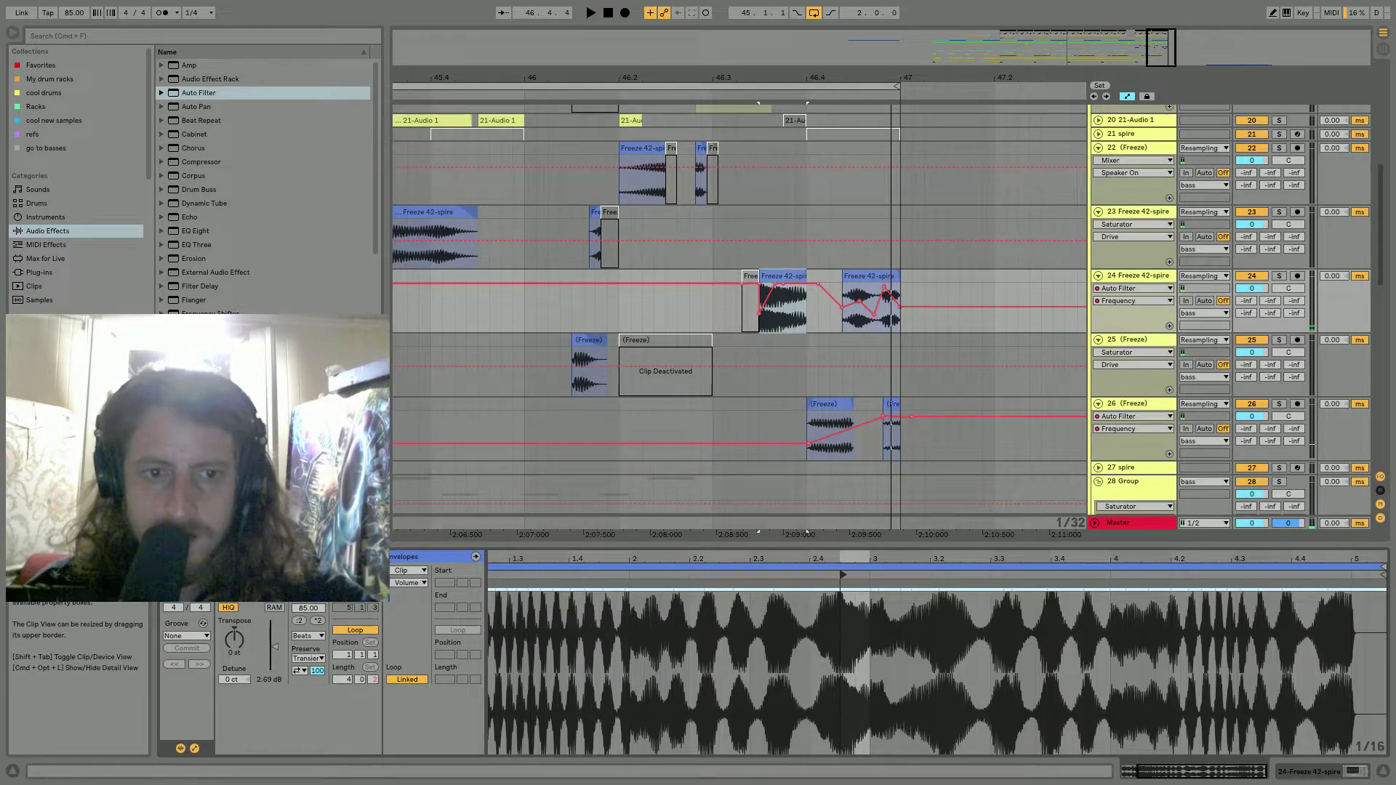
Turn off warping for the Freeze 42-spire piece at 46.3.3 on track 24 and audition it.
left_click(308, 571)
key("space")
mouse_move(859, 566)
left_mouse_down()
mouse_move(1006, 564)
mouse_move(852, 555)
left_mouse_up()
key("space")
key("space")
Split the Freeze 42-spire piece at 46.4.1 on track 24 and deactivate the short remainder after it.
left_click_drag(841, 277, 806, 318)
key("space")
left_click(794, 318)
key("super+d")
key("0")
left_click(790, 277)
key("space")
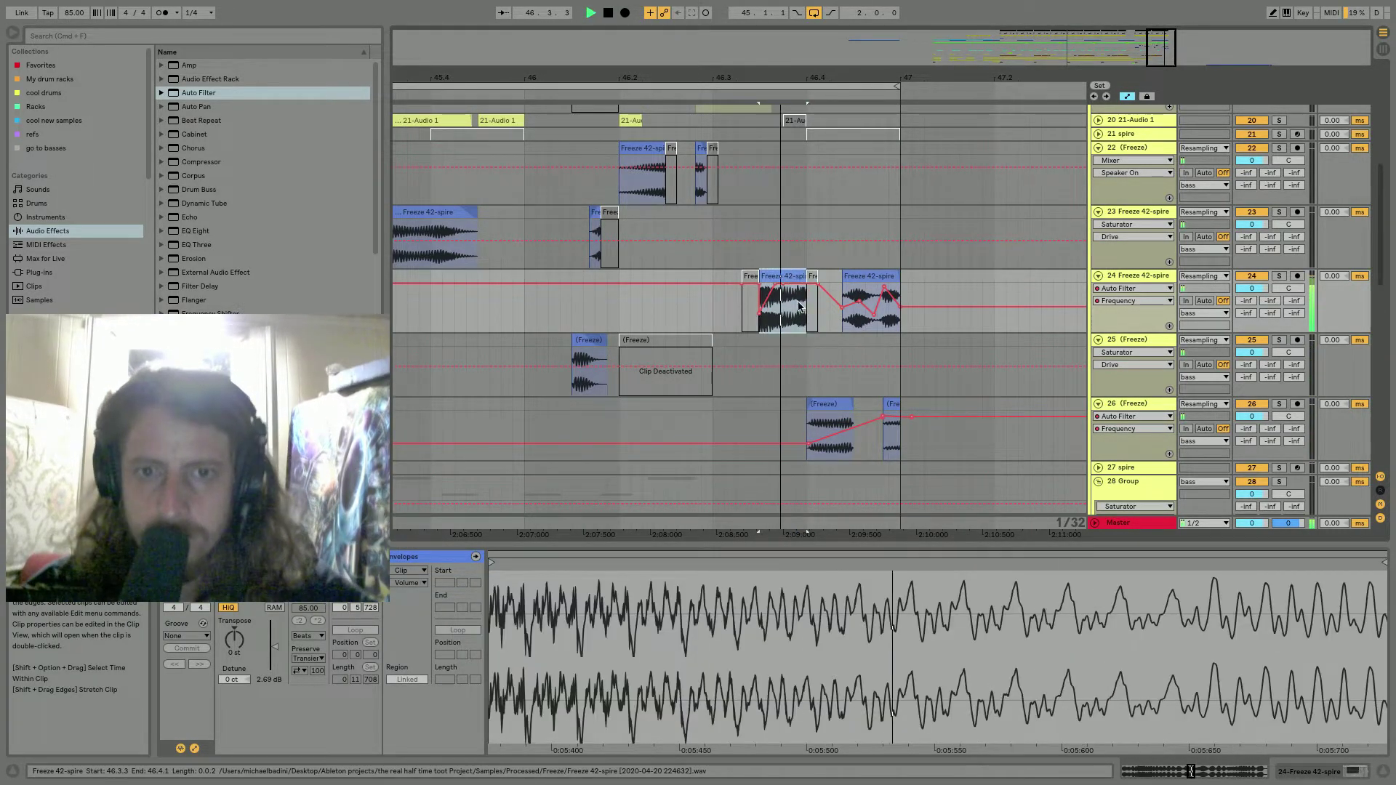
Audition different sample starts for the Freeze 42-spire piece at 46.3.3 on track 24 and set it to about 8.87 seconds.
left_click_drag(779, 556, 779, 473)
key("space")
key("space")
key("space")
key("space")
key("space")
left_click_drag(806, 562, 999, 559)
key("space")
mouse_move(766, 563)
left_mouse_down()
mouse_move(1187, 566)
mouse_move(1025, 561)
mouse_move(1060, 562)
mouse_move(1042, 563)
left_mouse_up()
key("space")
key("space")
key("space")
key("space")
key("space")
key("space")
key("space")
key("space")
key("space")
key("space")
key("space")
key("space")
key("space")
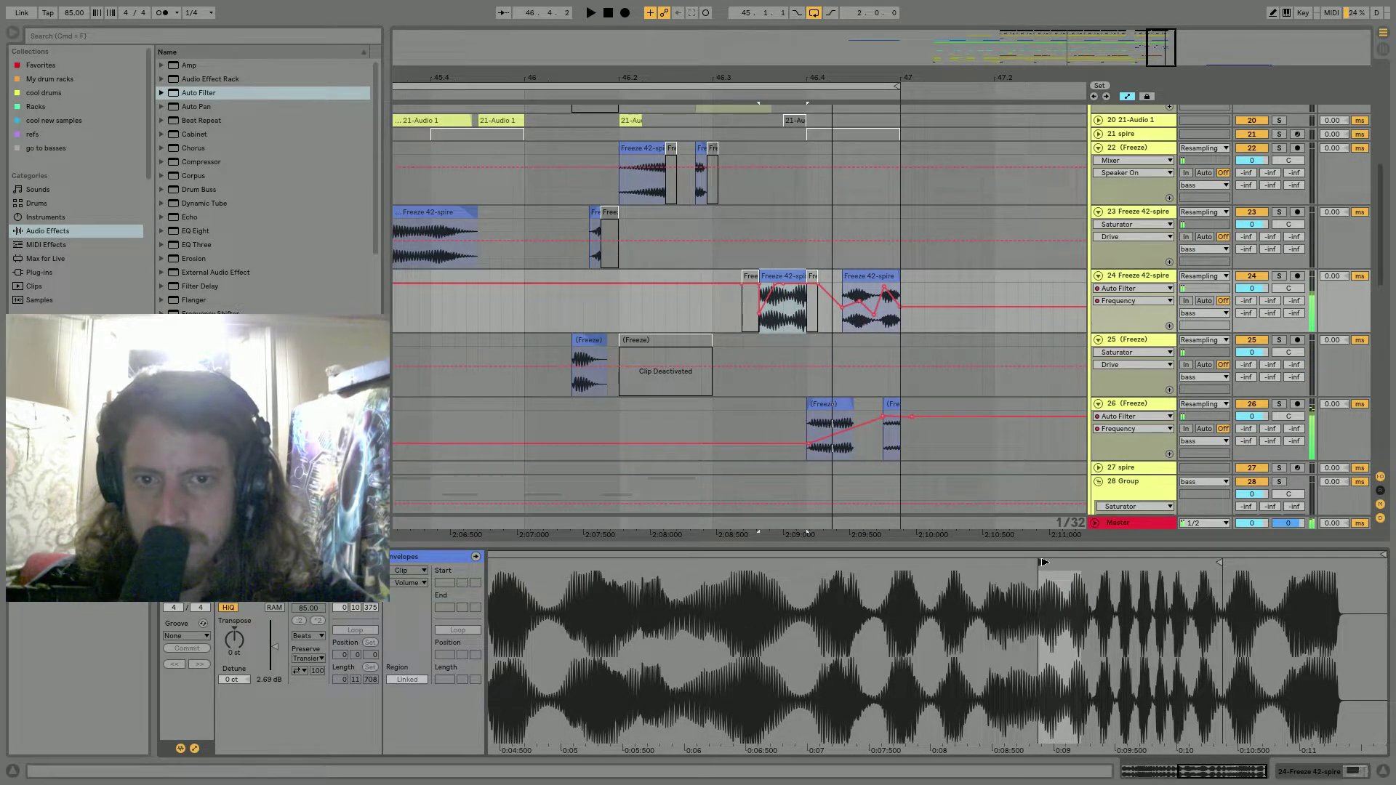
Split the Freeze 42-spire piece at 46.3.4 on track 24 and move the second piece's sample start to about 9.14 seconds.
left_click_drag(794, 75, 853, 289)
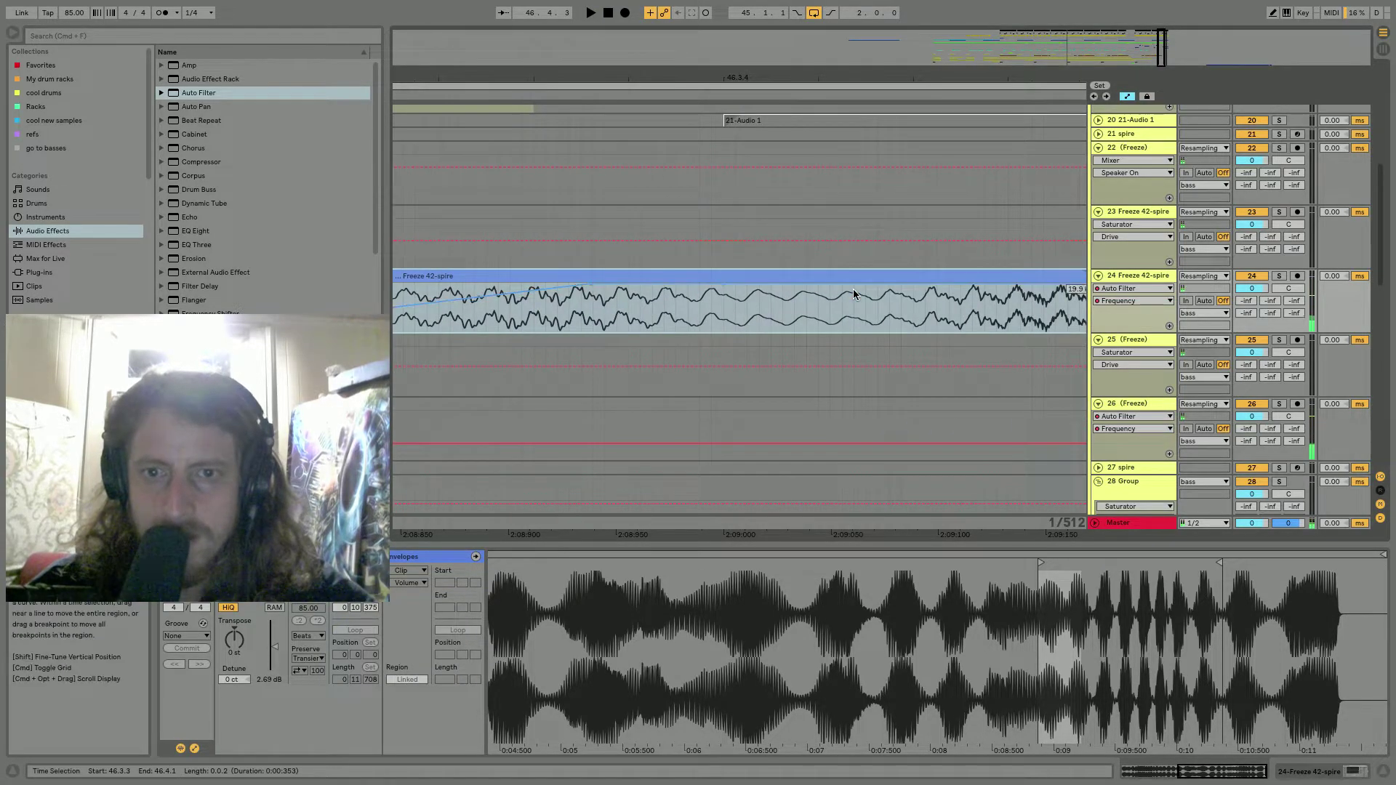
left_click_drag(862, 76, 866, 29)
scroll(868, 128, "up", 6)
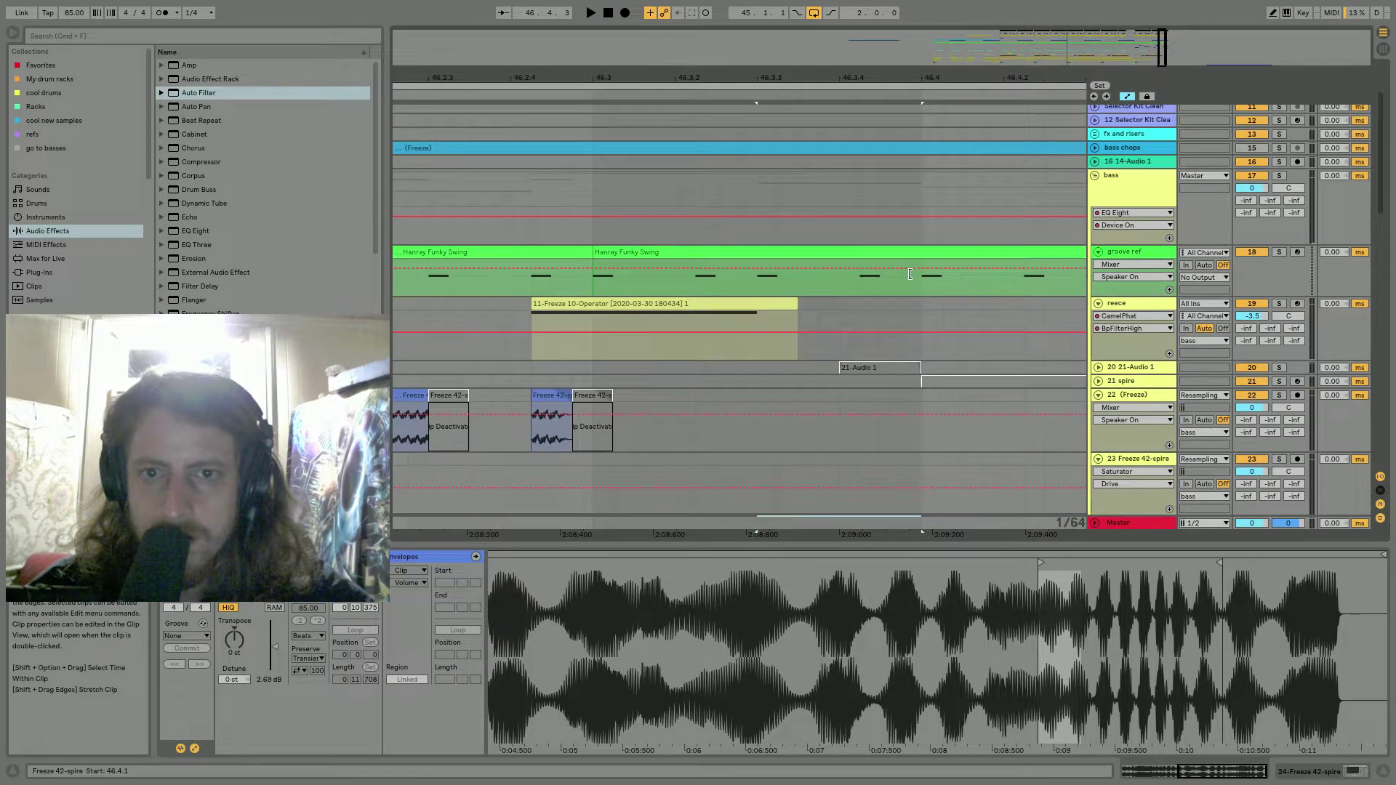
scroll(887, 455, "down", 3)
left_click_drag(882, 434, 917, 395)
key("space")
key("space")
key("space")
key("space")
key("space")
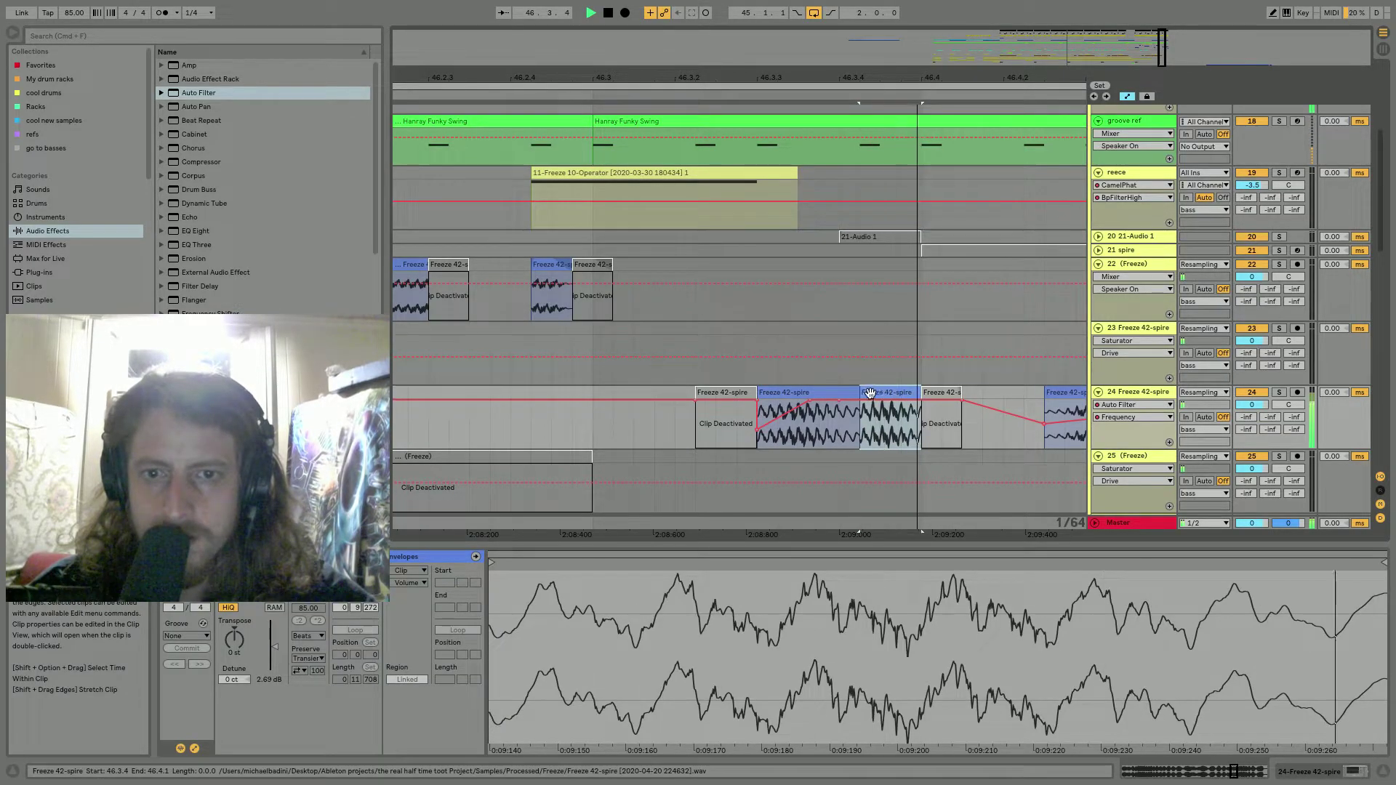
Audition the Freeze 42-spire piece between 46.3.3 and 46.3.4 on track 24 and deactivate it.
left_click(833, 394)
key("space")
key("space")
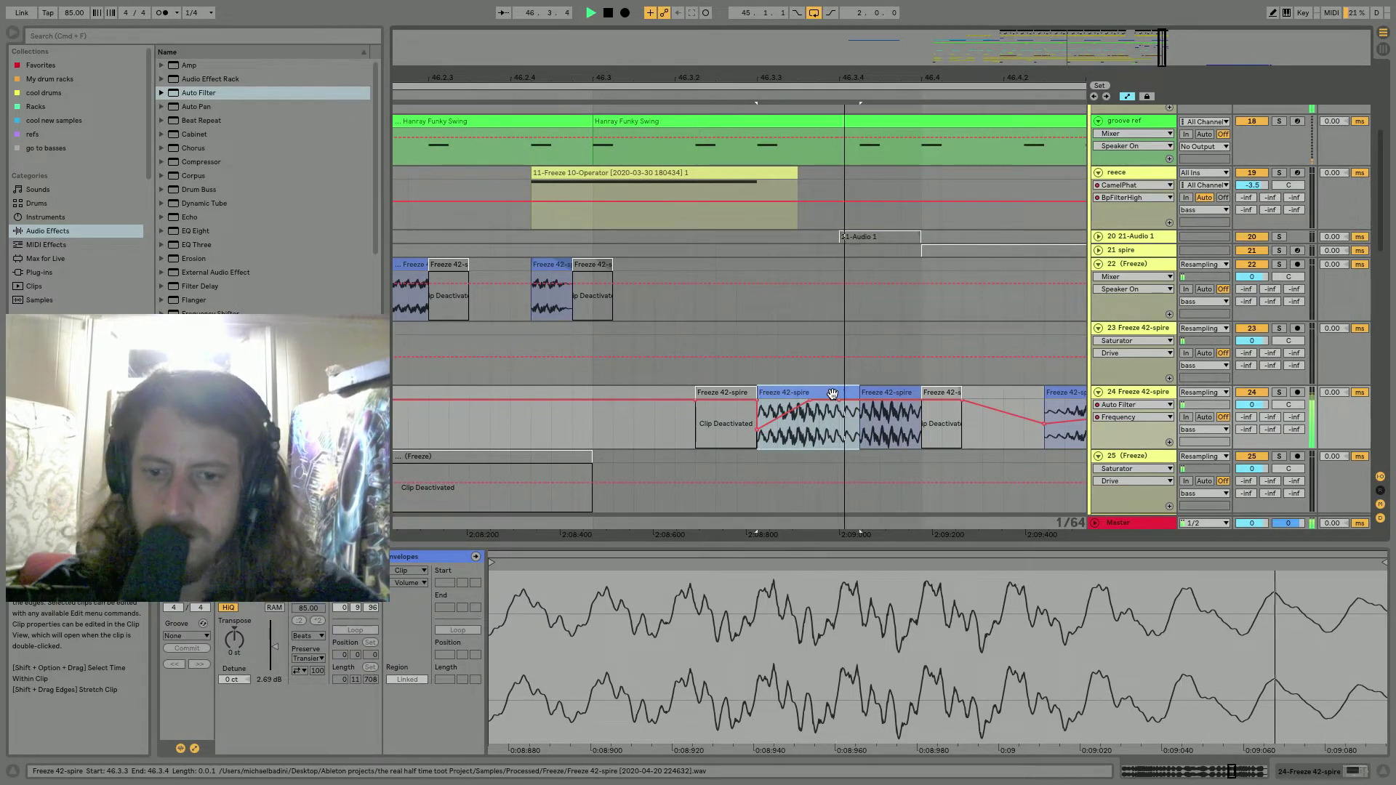
key("0")
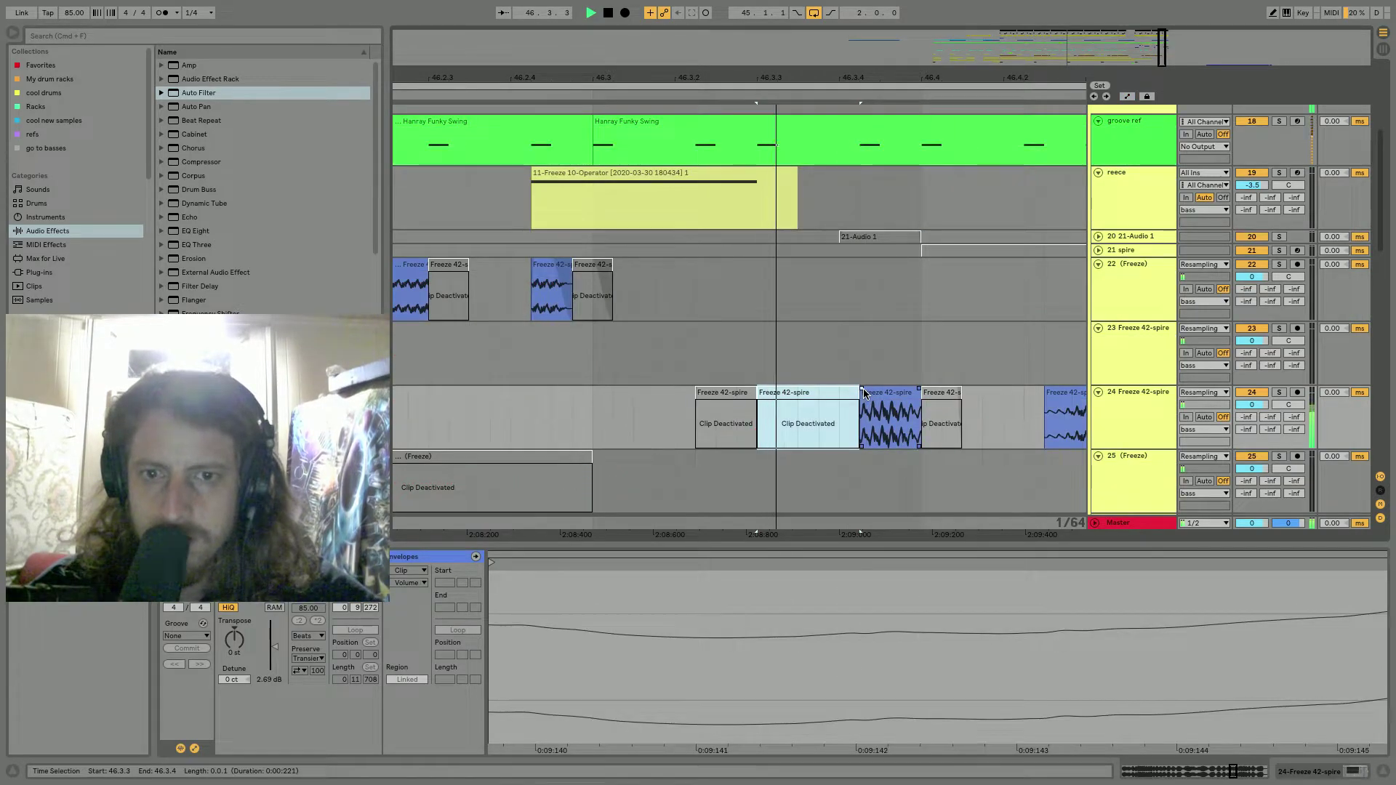
Add a very short fade-out to the end of the active Freeze 42-spire piece before 46.4.1 on track 24.
left_click(917, 393)
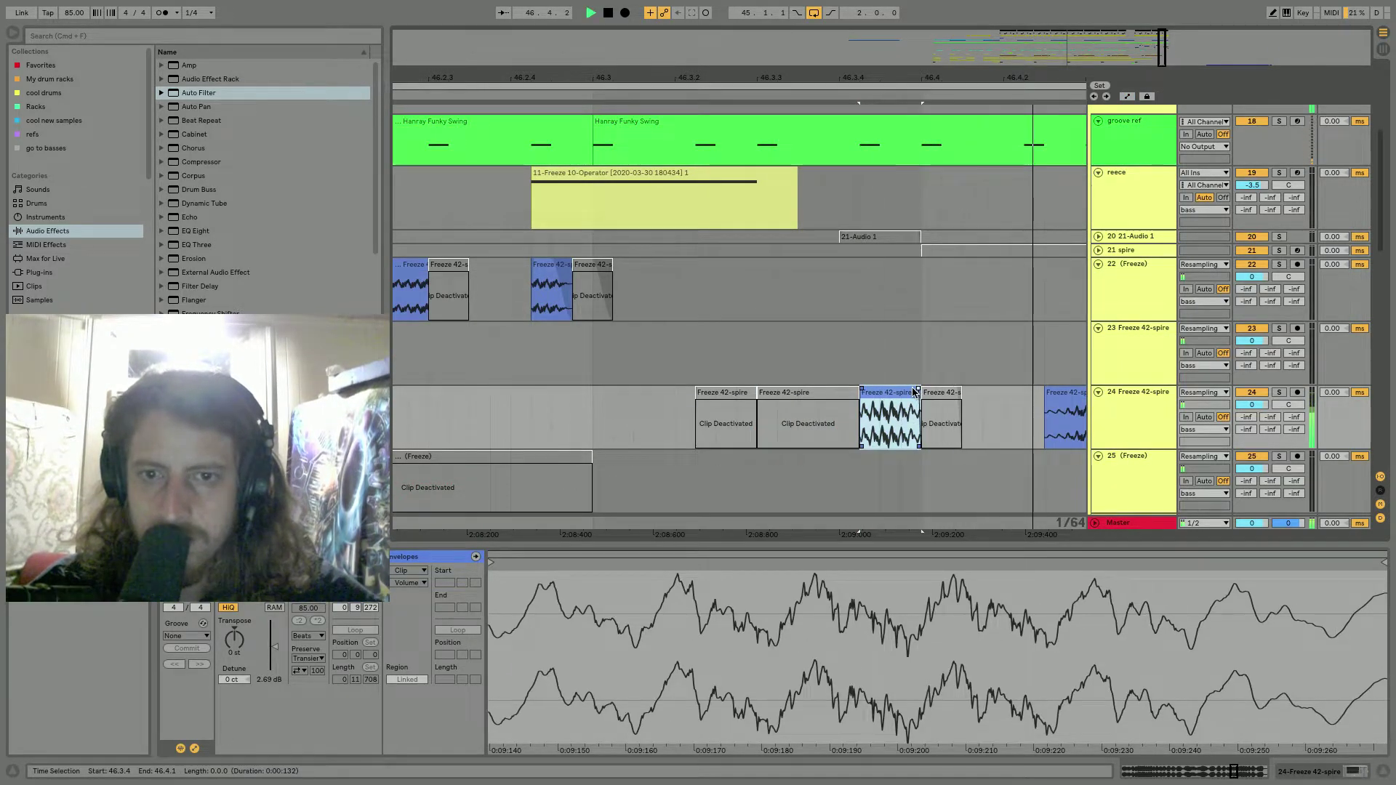
key("space")
key("minus")
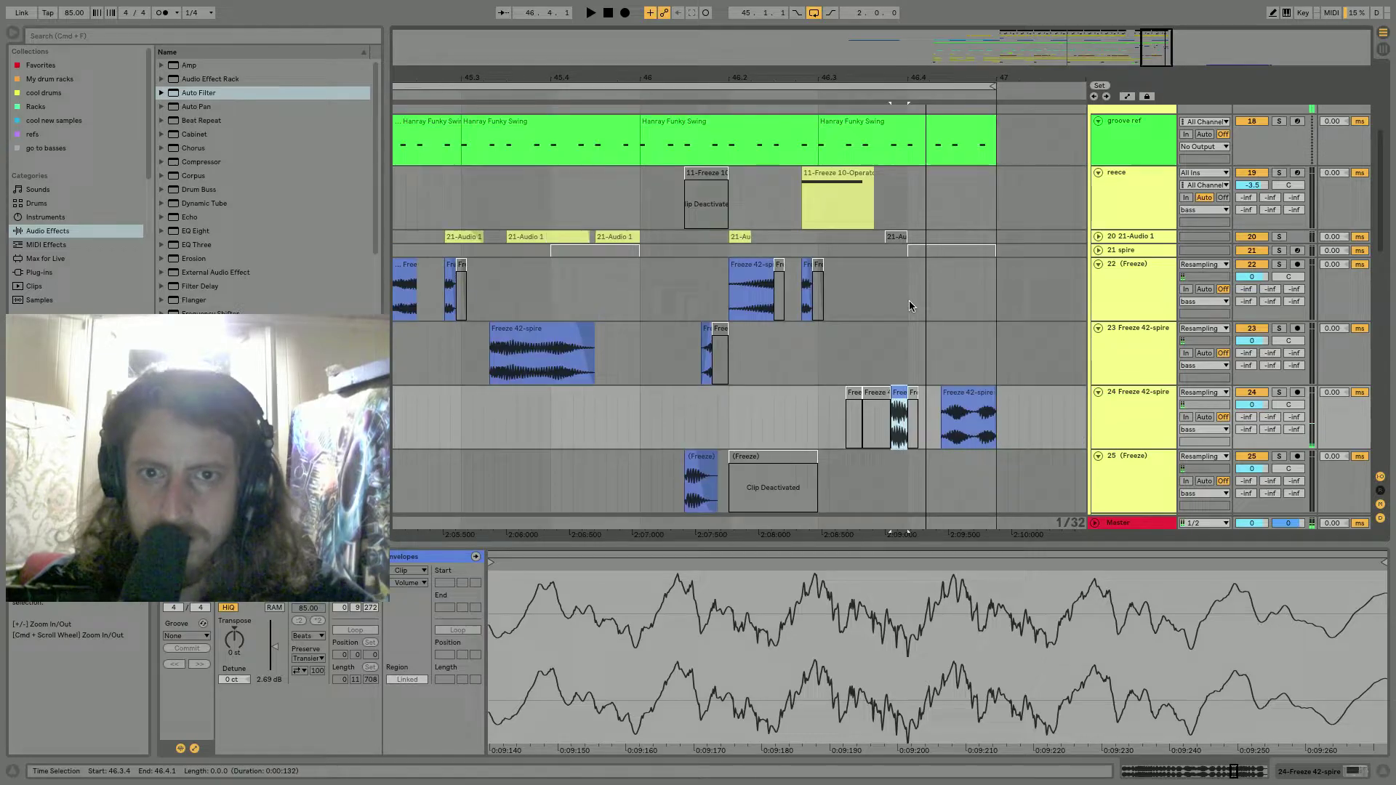
Try a copy of the Freeze 42-spire piece at 45.1.3 on track 24 by pasting it there.
scroll(799, 399, "left", 5)
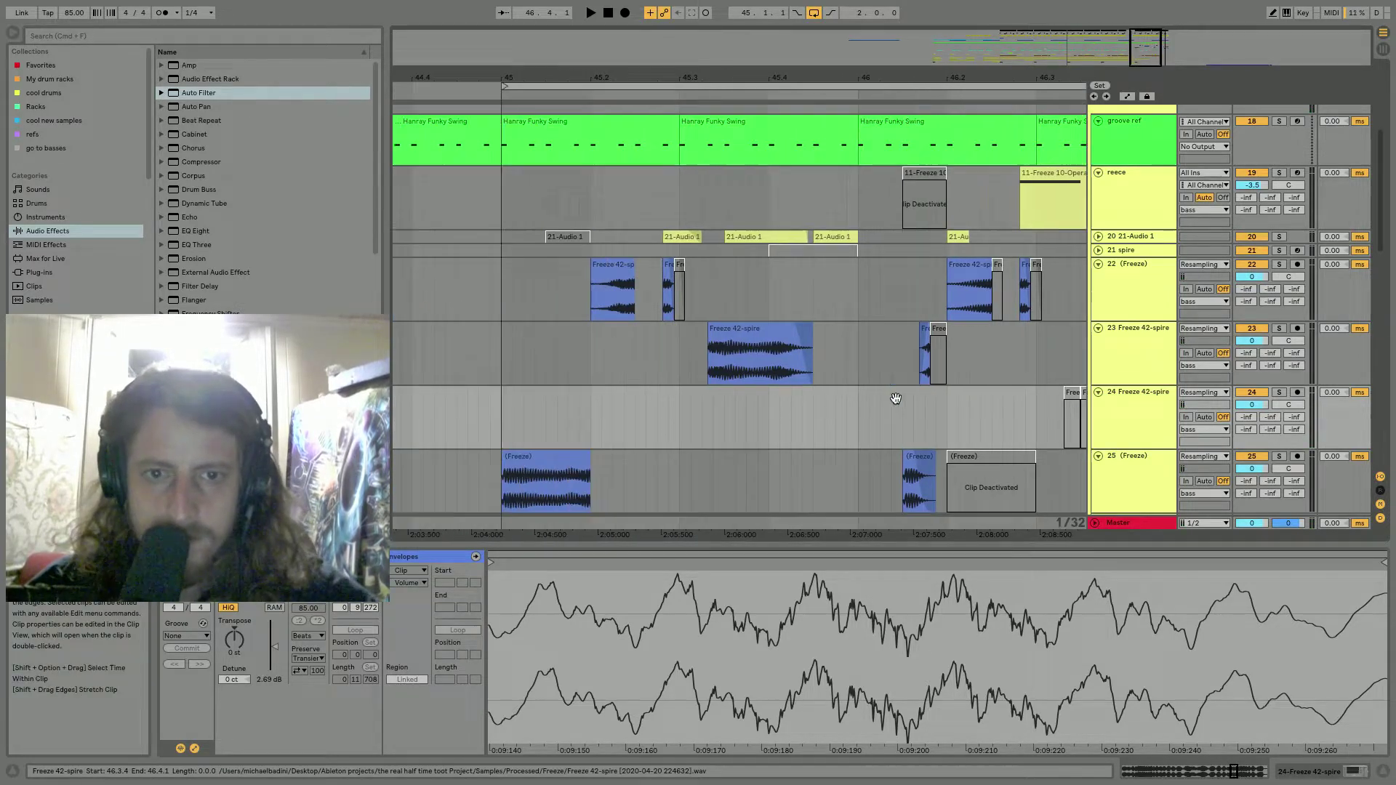
left_click(645, 405)
key("space")
key("space")
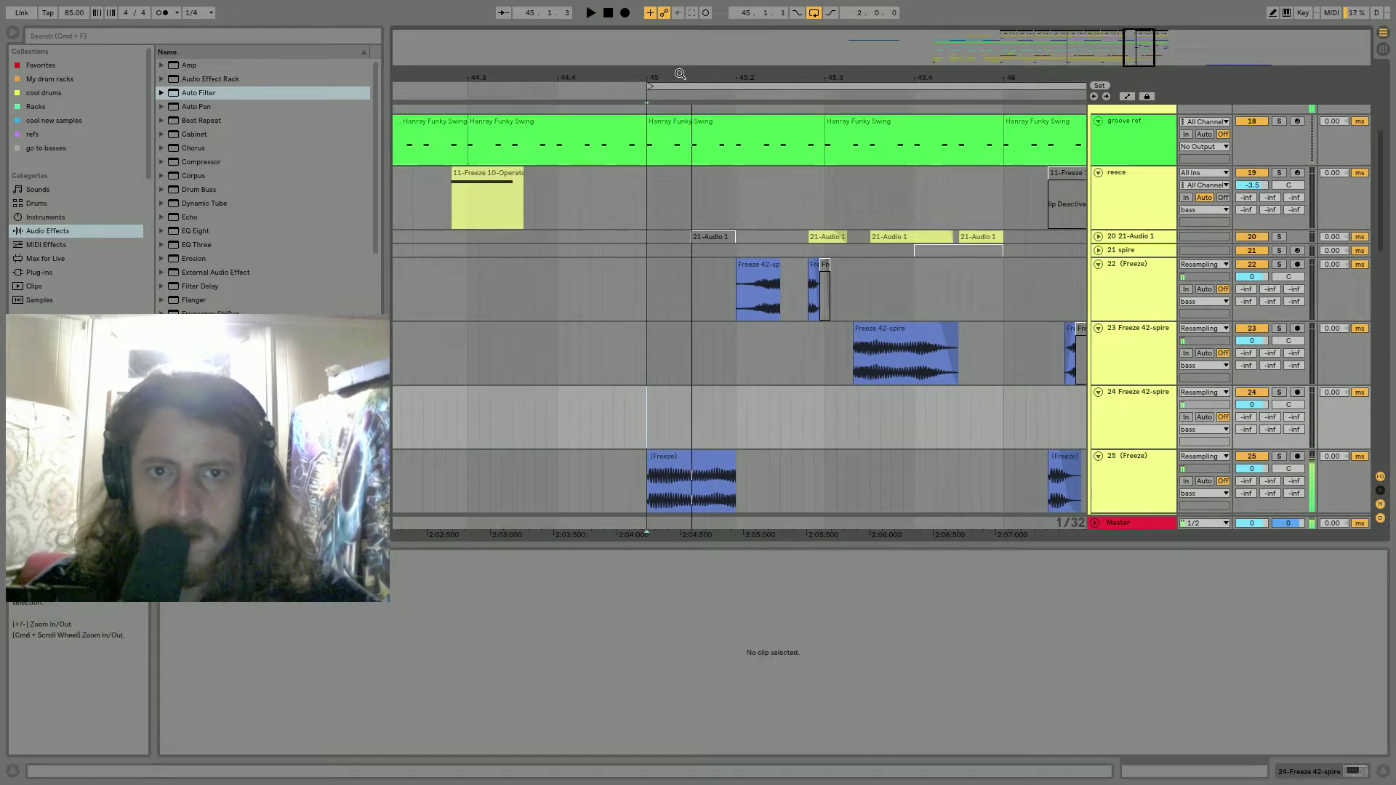
left_click_drag(681, 76, 734, 346)
key("space")
key("space")
left_click(705, 396)
key("super+v")
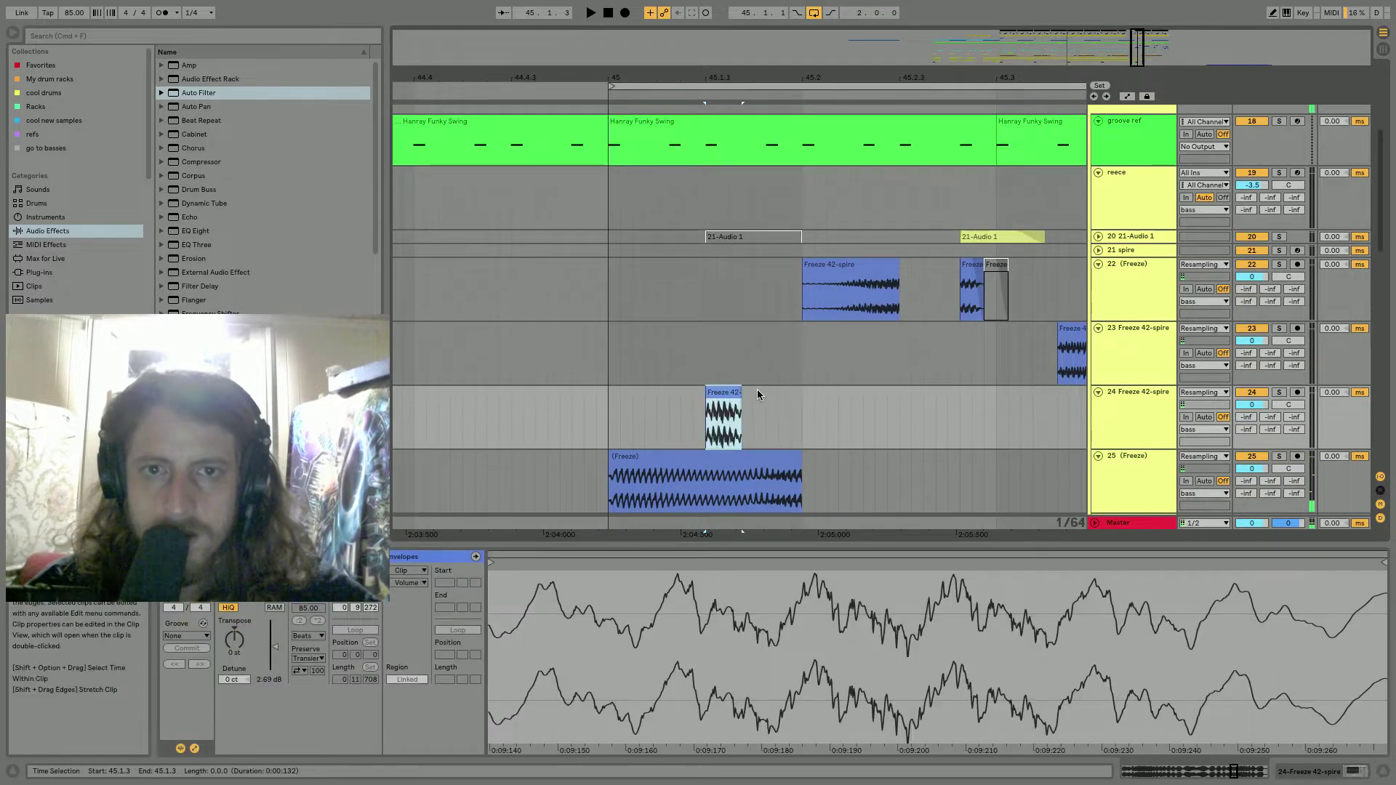
Try a second pasted copy of the Freeze 42-spire piece ending at 45.2.1 on track 24 and audition it from bar 45.
left_click(765, 407)
key("super+v")
left_click(610, 412)
key("space")
key("space")
key("space")
scroll(766, 436, "down", 2)
scroll(771, 438, "up", 3)
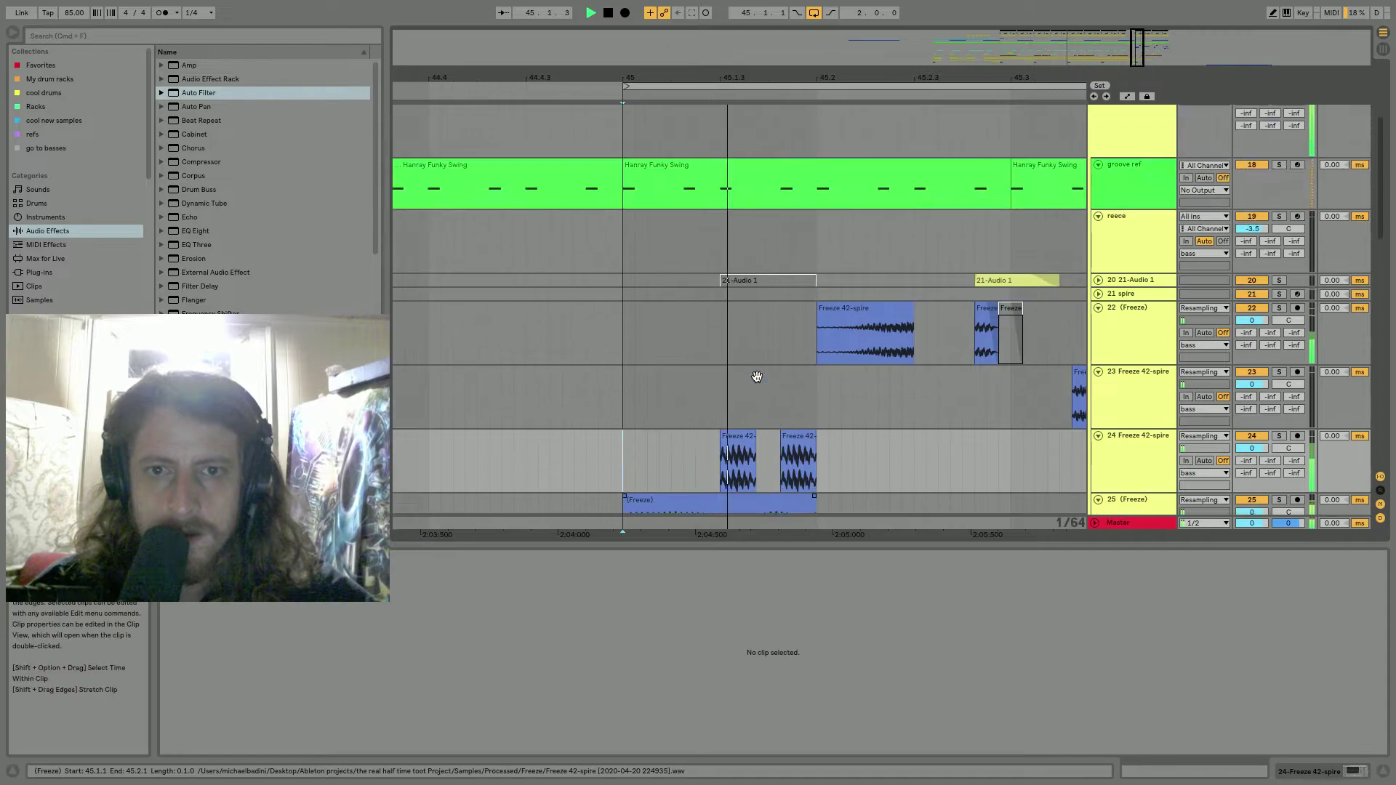
Try moving the second Freeze 42-spire copy so it ends at 45.2.3 on track 24 and audition it.
key("space")
left_click_drag(794, 439, 891, 439)
left_click(632, 468)
key("space")
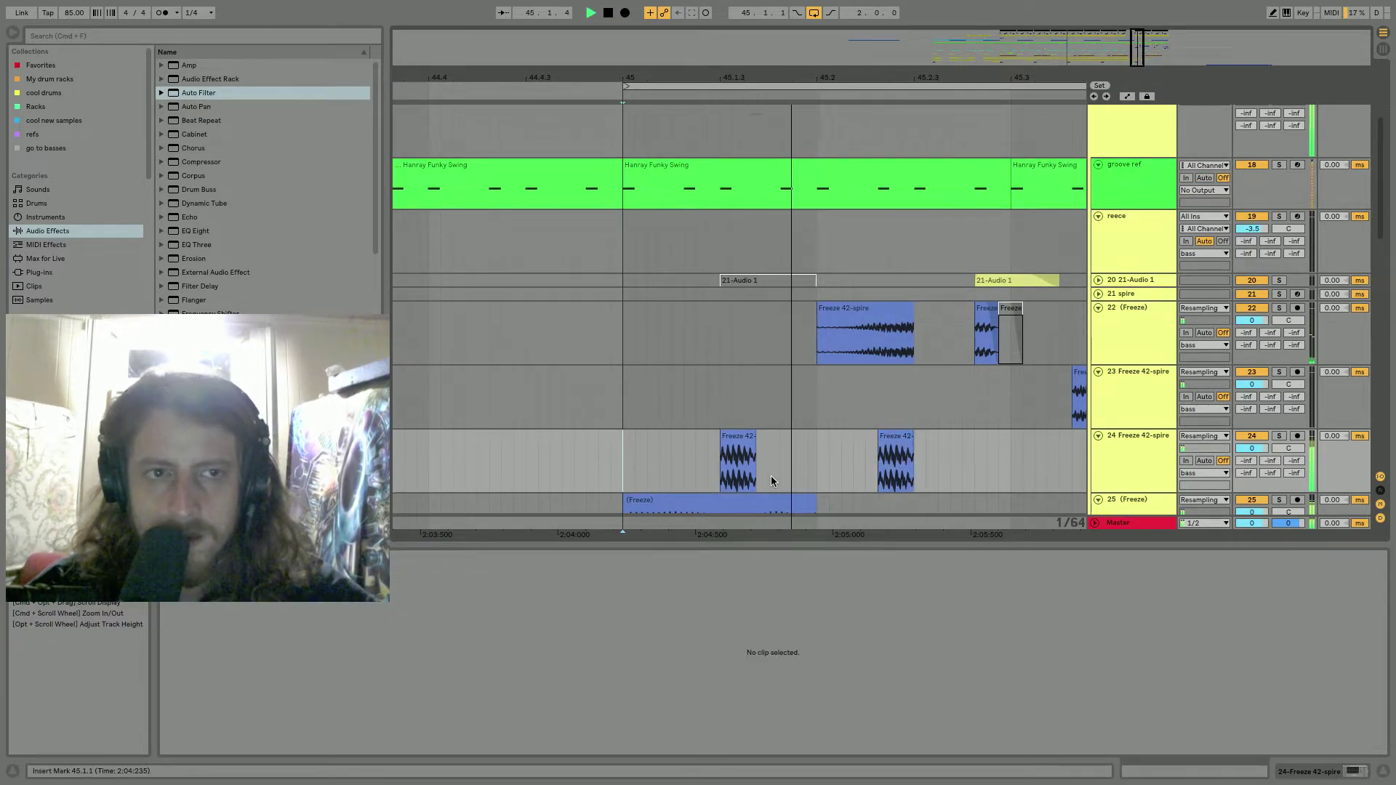
Try cutting a gap in the (Freeze) clip on track 25 beneath the copy at 45.1.3, and undo the cut and its edge adjustments.
scroll(770, 477, "down", 2)
left_click(720, 452)
left_click_drag(720, 453, 756, 452)
key("Delete")
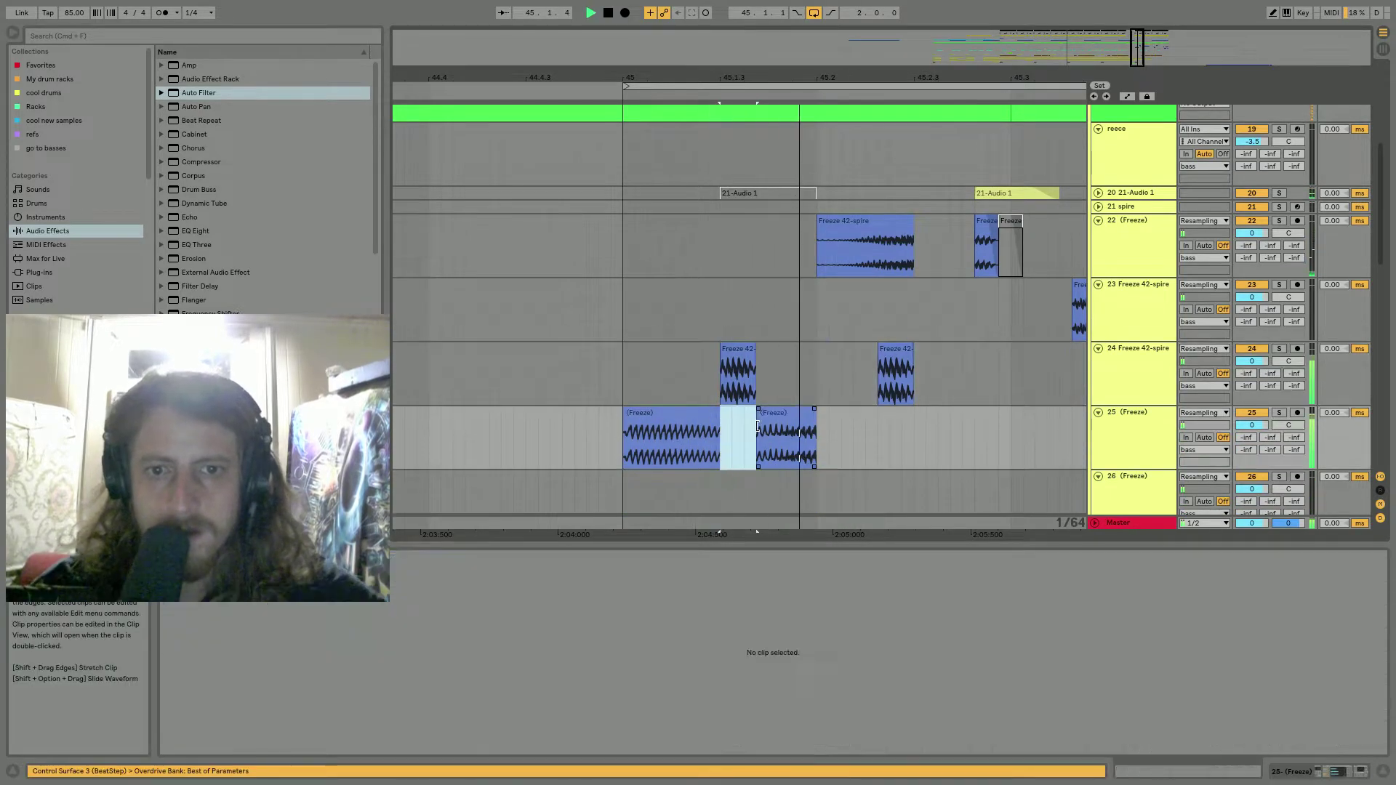
left_click(717, 413)
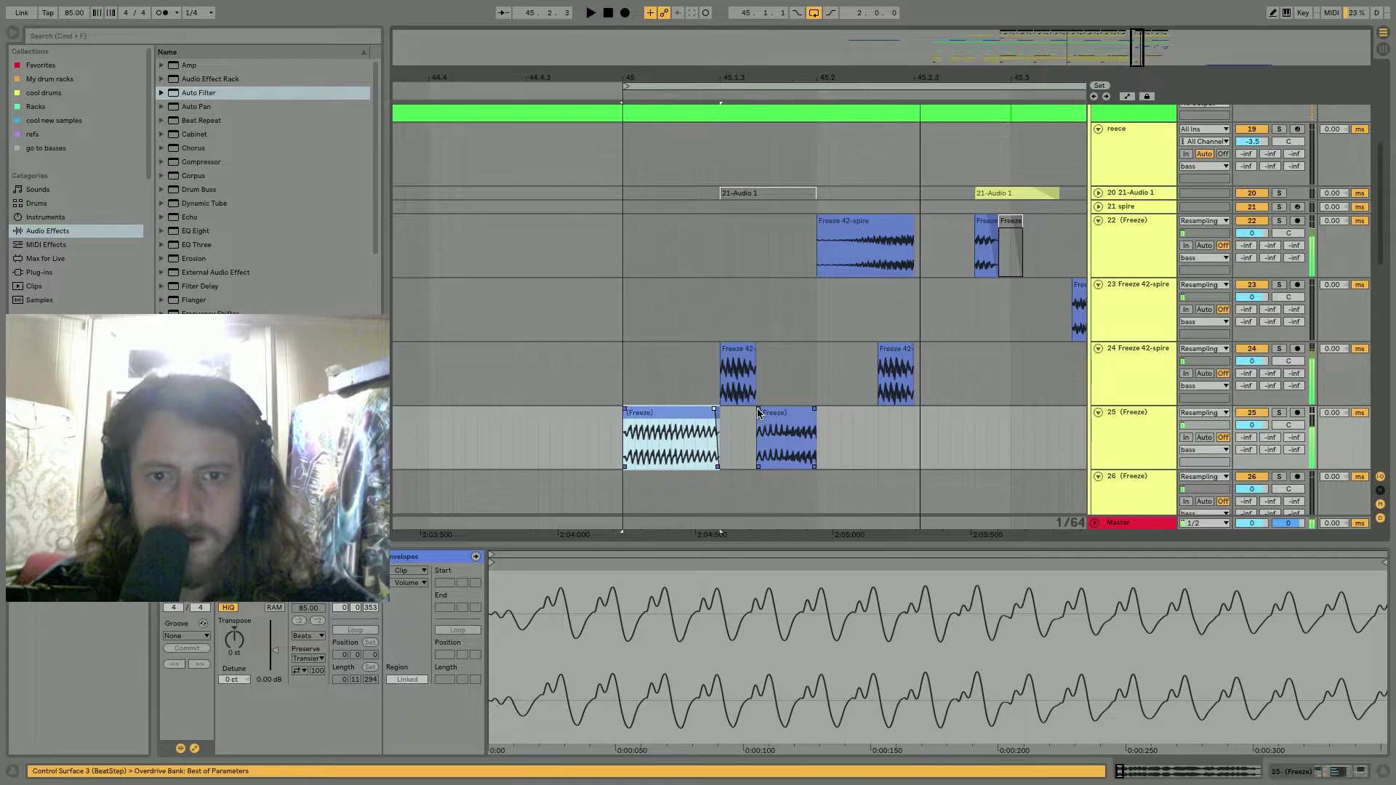
key("space")
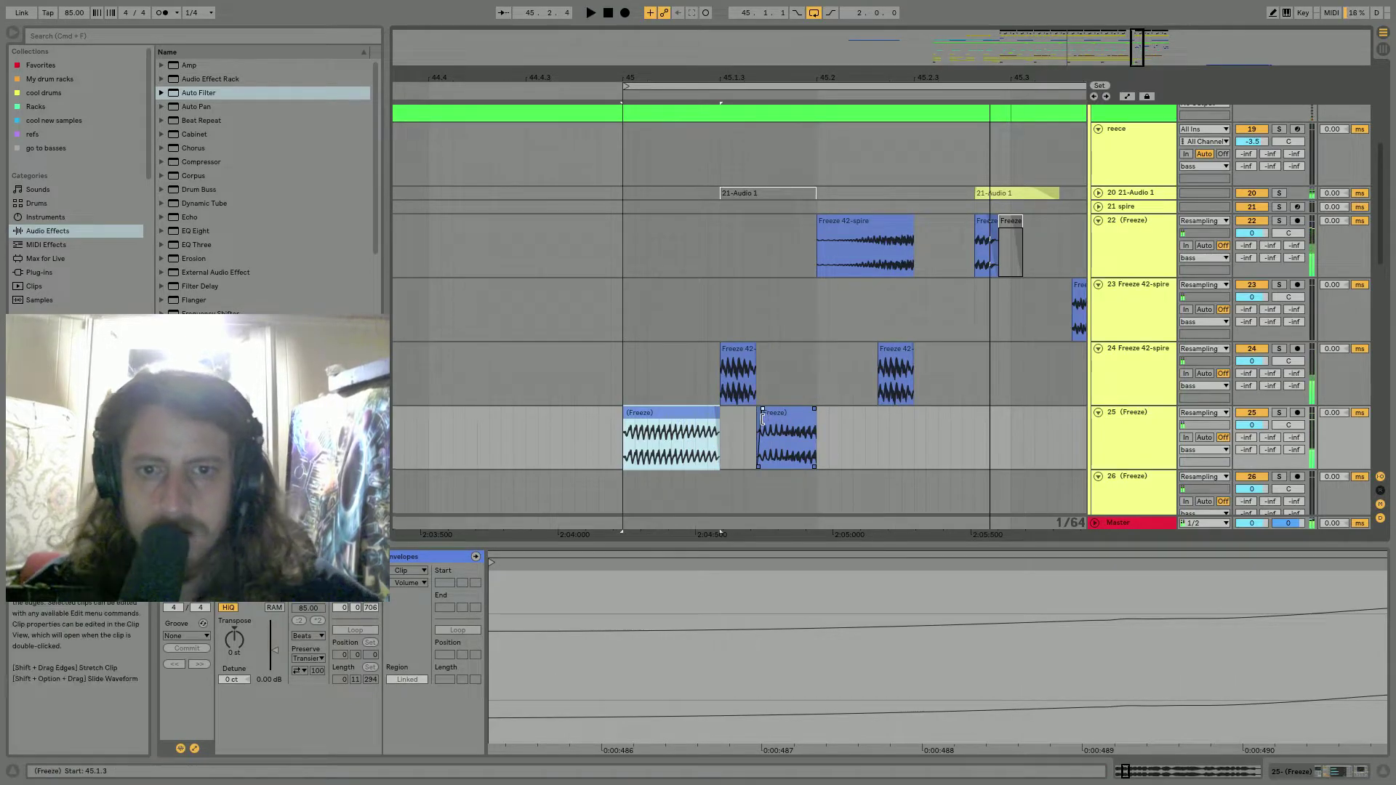
key("super+z")
Try the first Freeze 42-spire copy at 45.2.1 and the second at 45.2.3, and return the second copy to its prior spot.
left_click_drag(743, 349, 839, 383)
left_click(750, 416)
key("space")
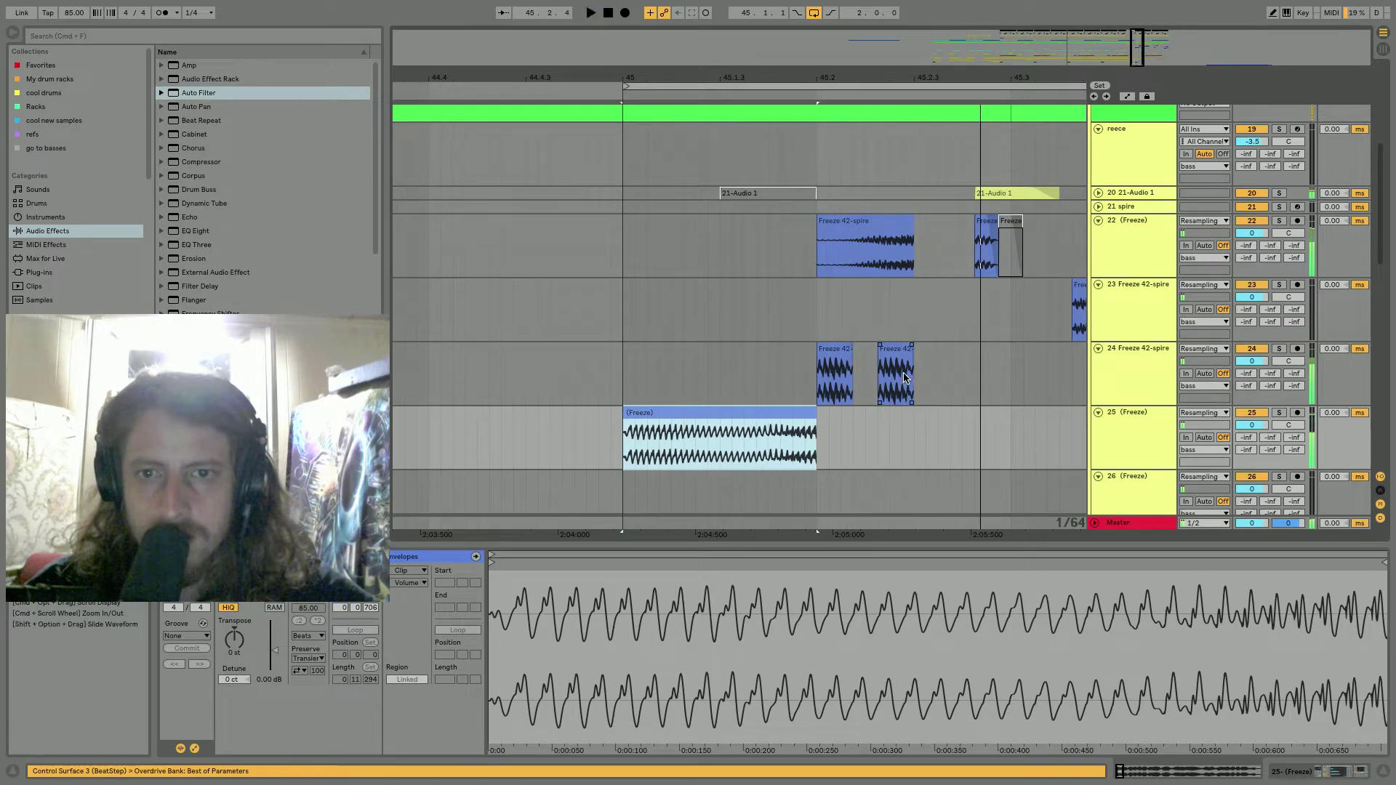
scroll(903, 372, "up", 2)
left_click_drag(894, 427, 926, 425)
left_click(847, 427)
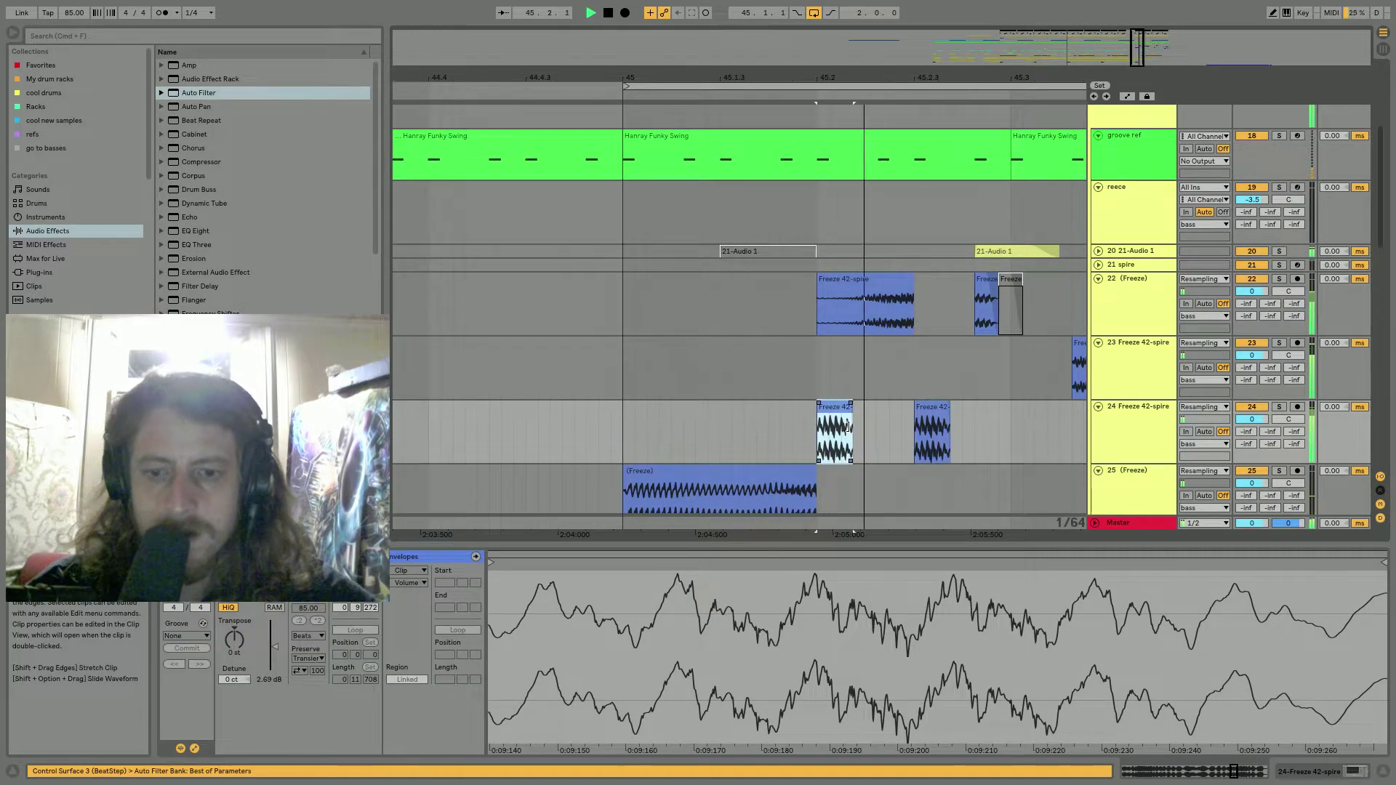
left_click_drag(920, 418, 881, 411)
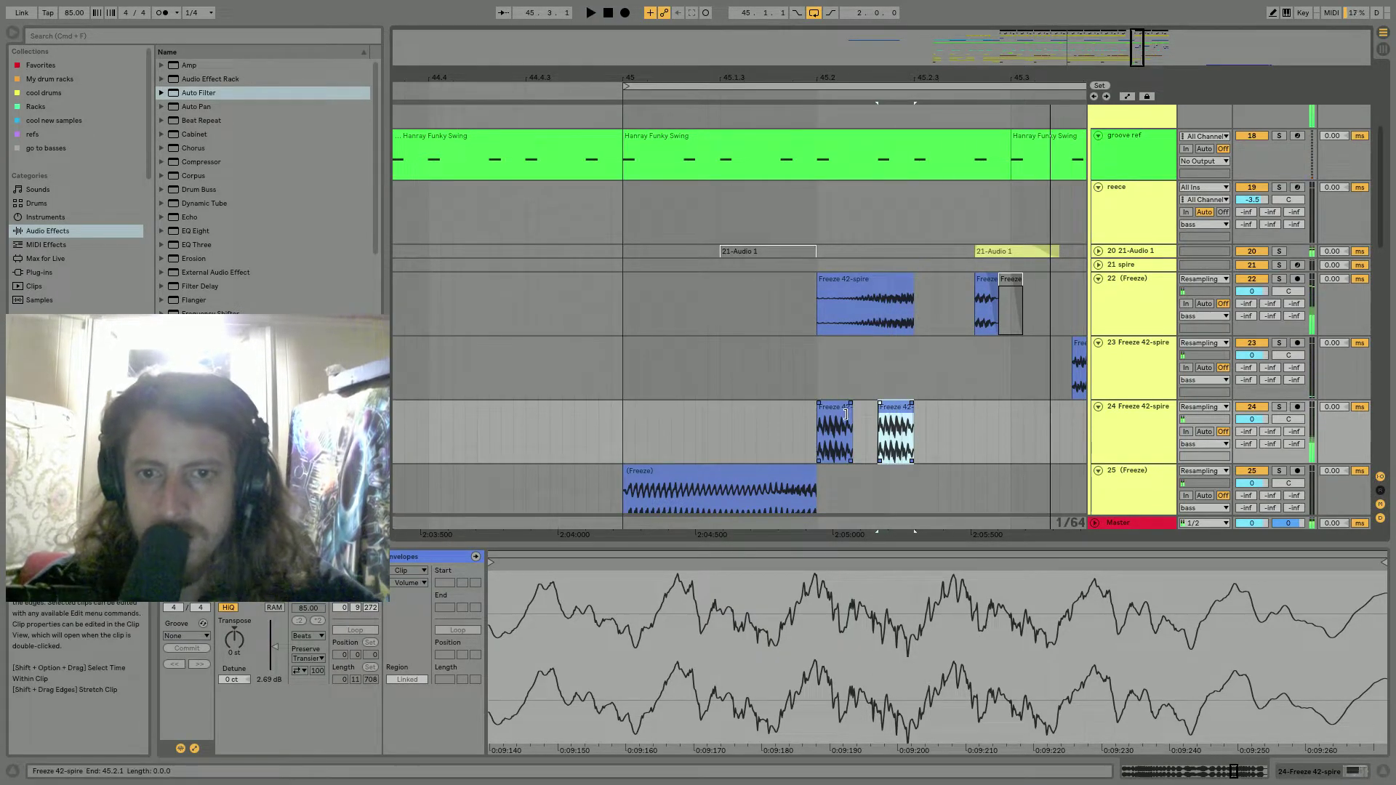
Delete both copied Freeze 42-spire pieces after 45.2.1 on track 24.
left_click(835, 407, "shift")
key("space")
key("Delete")
Set the gain of the Freeze 42-spire clip at 46.2.1 on track 22 to -1.34 dB.
key("space")
left_click_drag(942, 74, 798, 74)
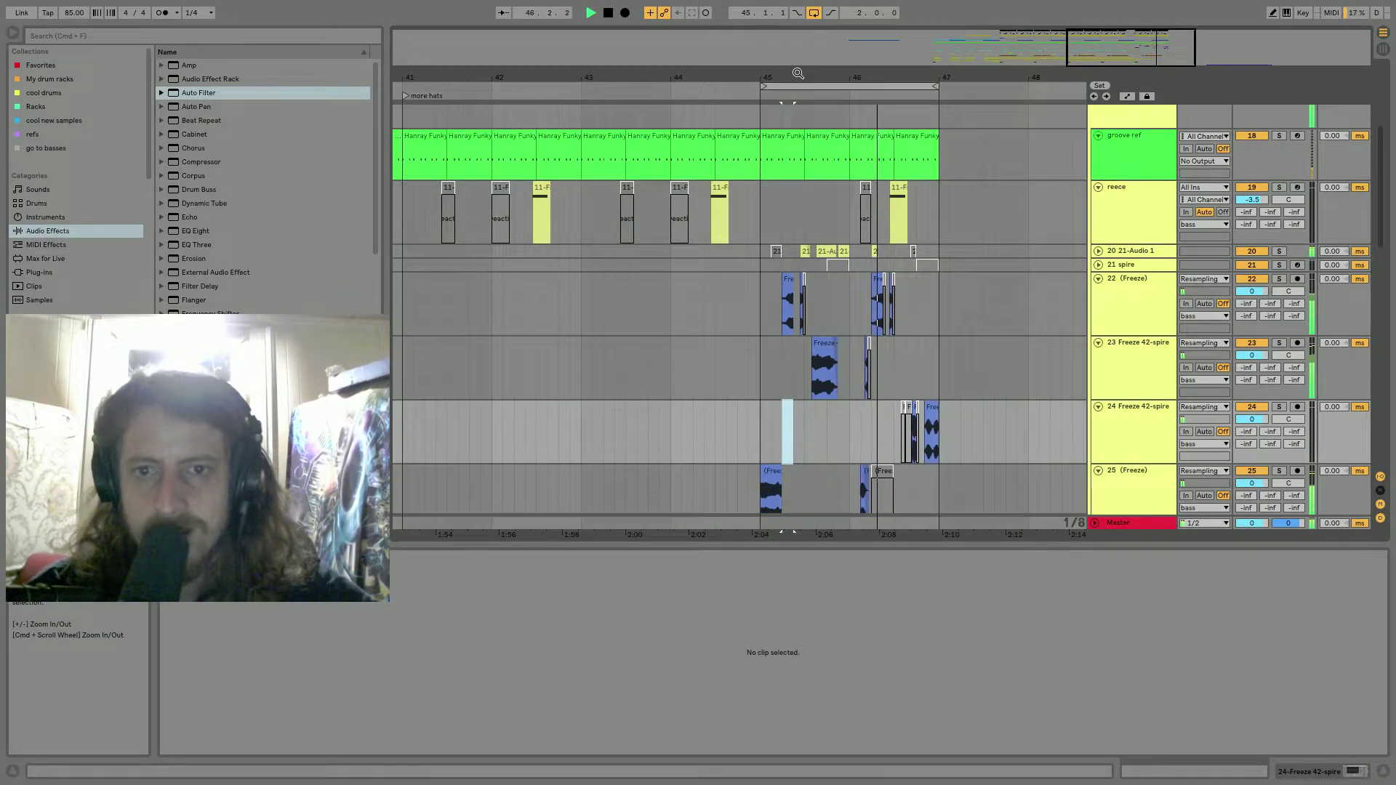
left_click(877, 302)
key("space")
left_click_drag(276, 656, 275, 651)
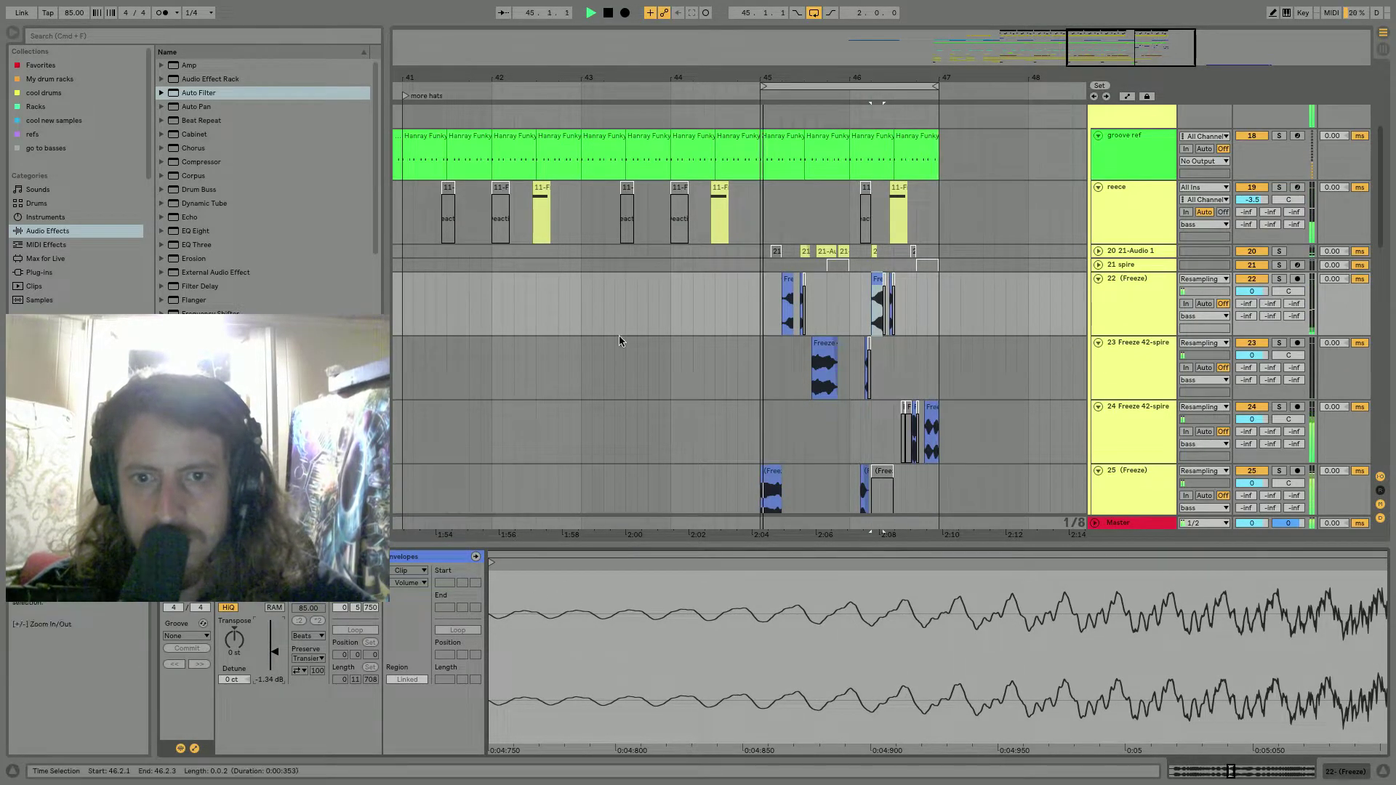
Lengthen the active Freeze 42-spire piece at 46.3.4 on track 24 to about 176 ms and audition it.
left_click_drag(918, 78, 873, 412)
left_click(838, 408)
key("space")
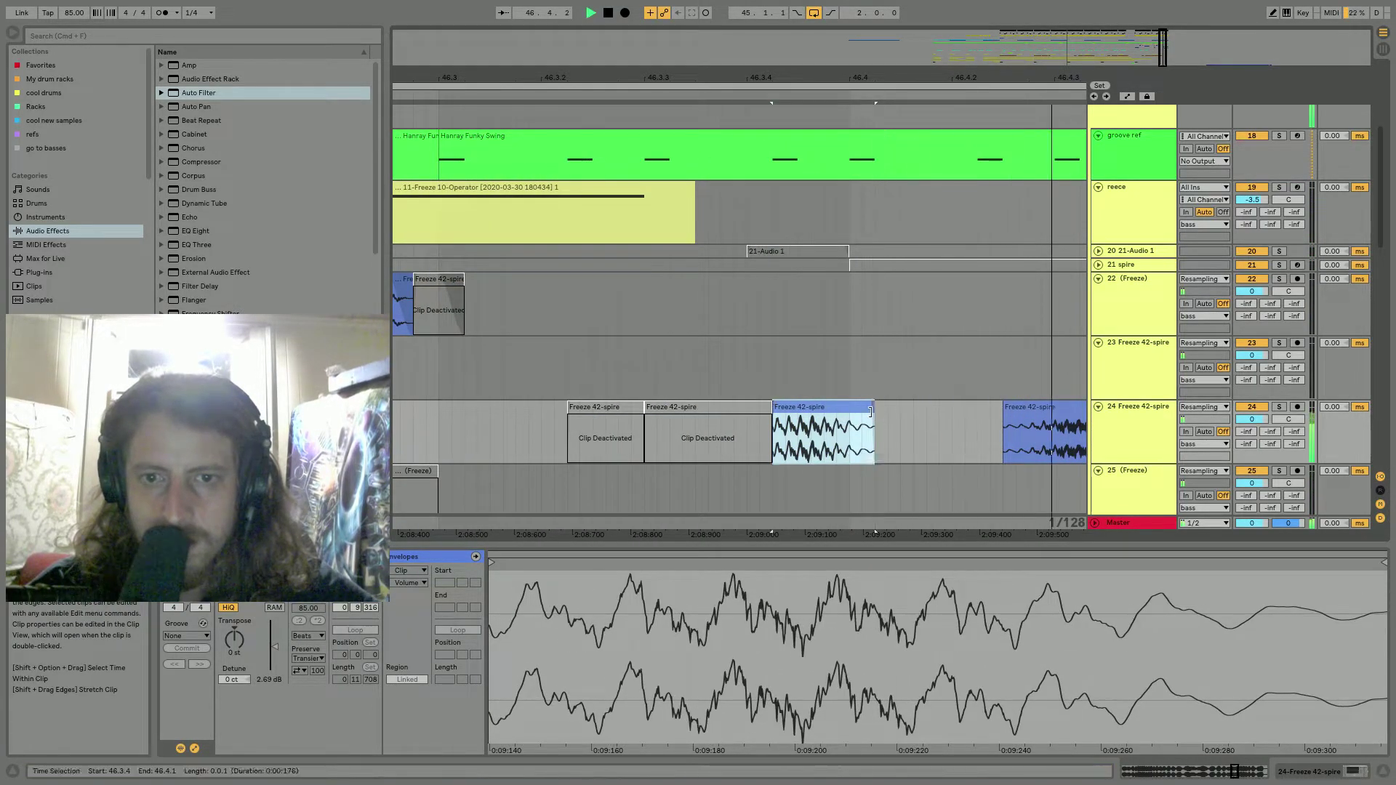
key("space")
Enable warping for the Freeze 42-spire piece at 46.3.4, keeping its current timing, and set the warp mode to Tones.
left_click(677, 561)
left_click(308, 571)
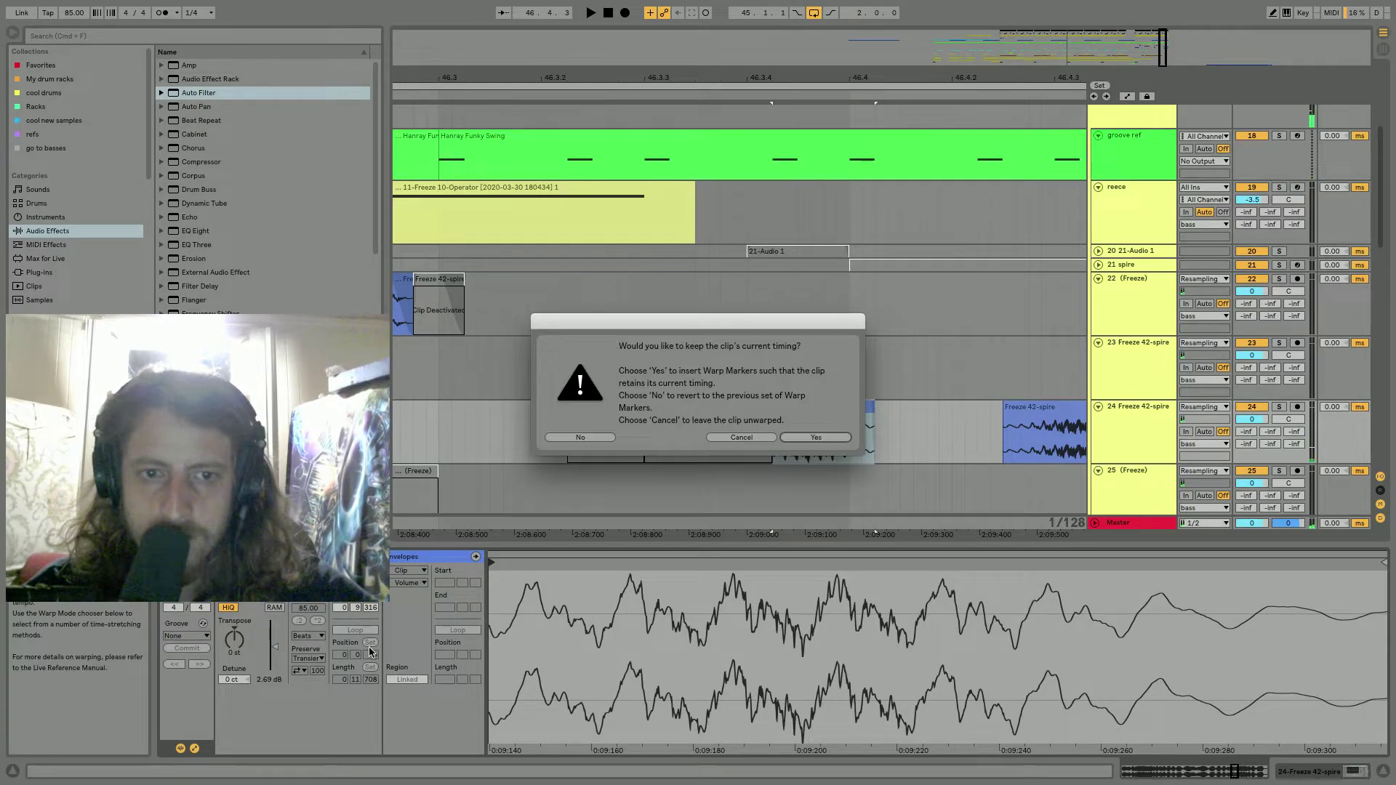
key("Return")
left_click(308, 636)
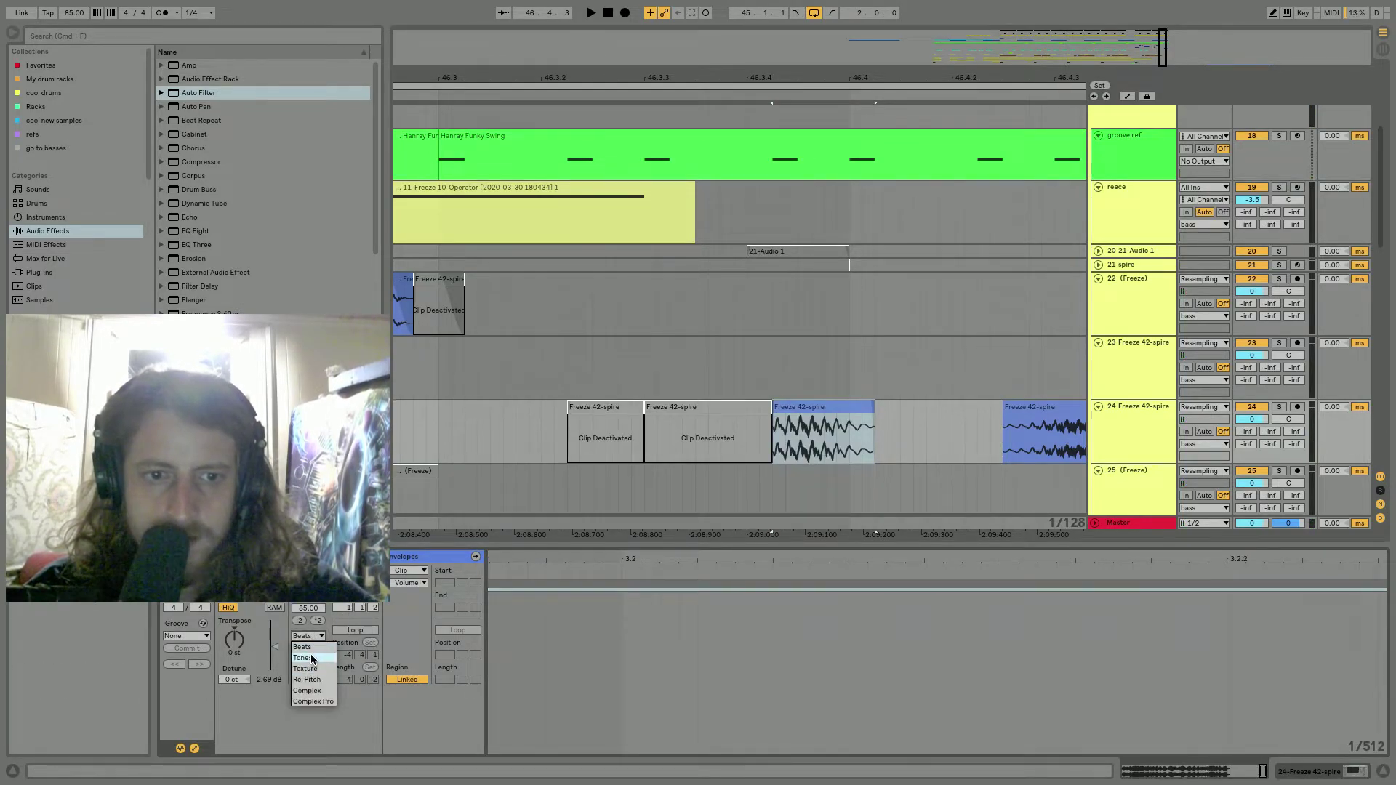
left_click(311, 649)
Add a warp marker at about 9.318 seconds in the piece's sample and stretch it out to about 1.1.4.
left_click_drag(646, 558, 646, 465)
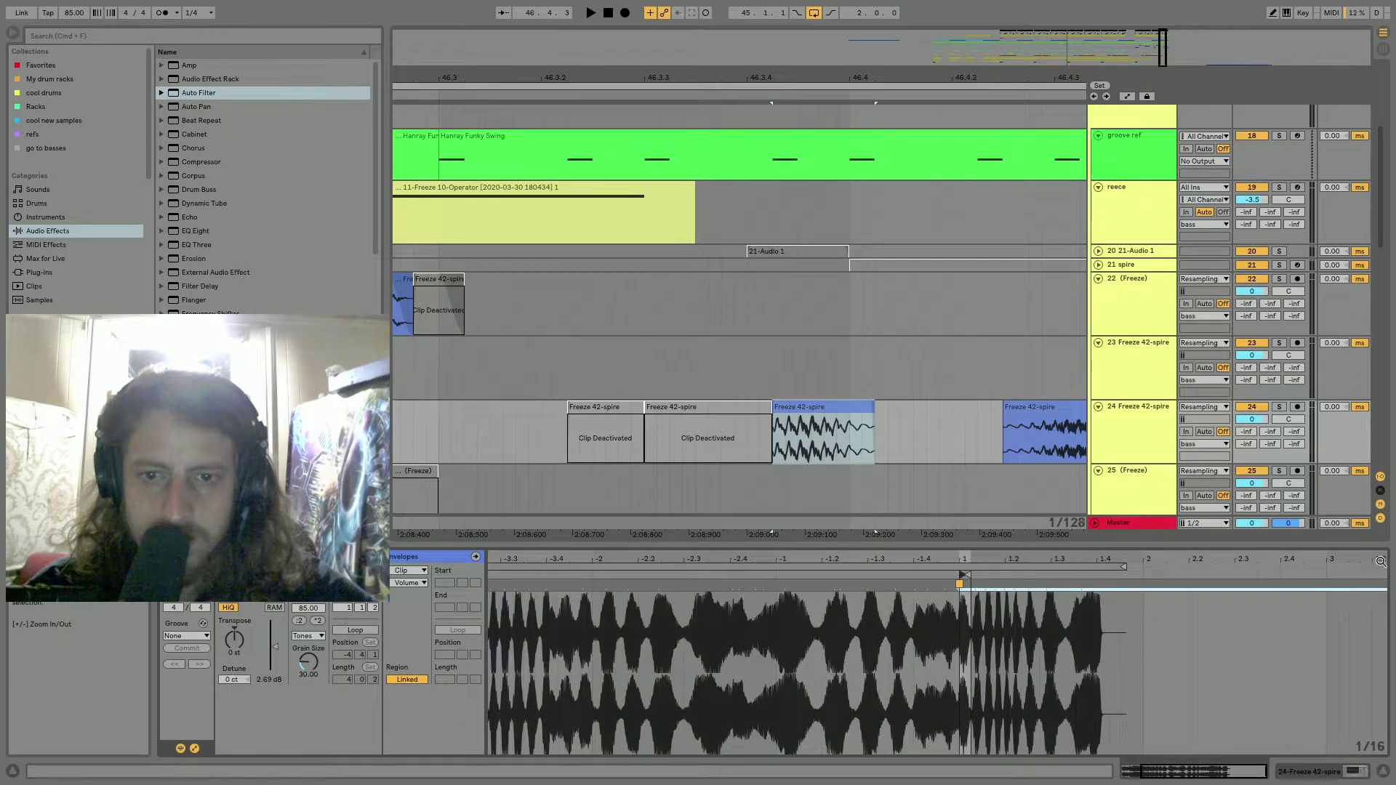
left_click_drag(972, 557, 975, 633)
double_click(965, 584)
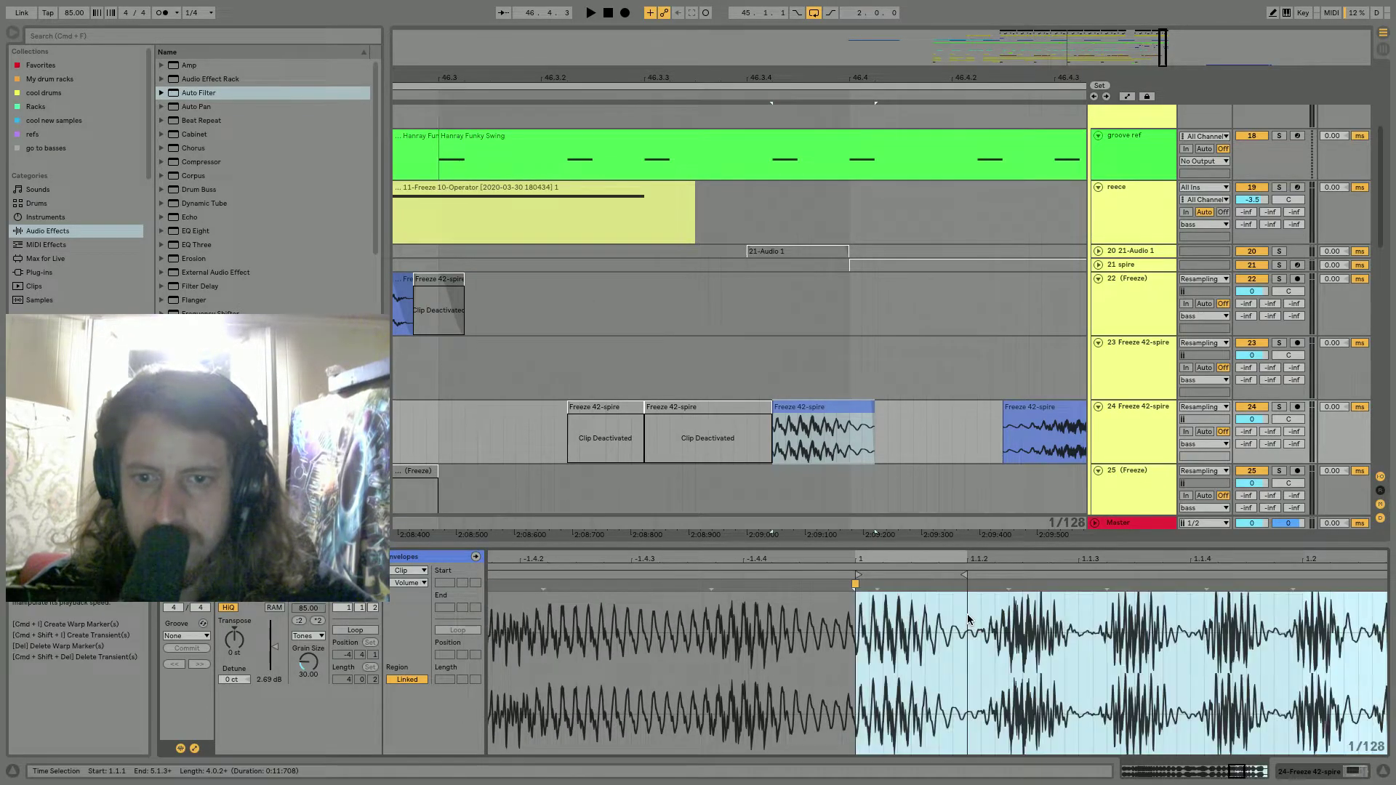
left_click_drag(963, 584, 1056, 584)
key("space")
left_click_drag(964, 575, 1222, 586)
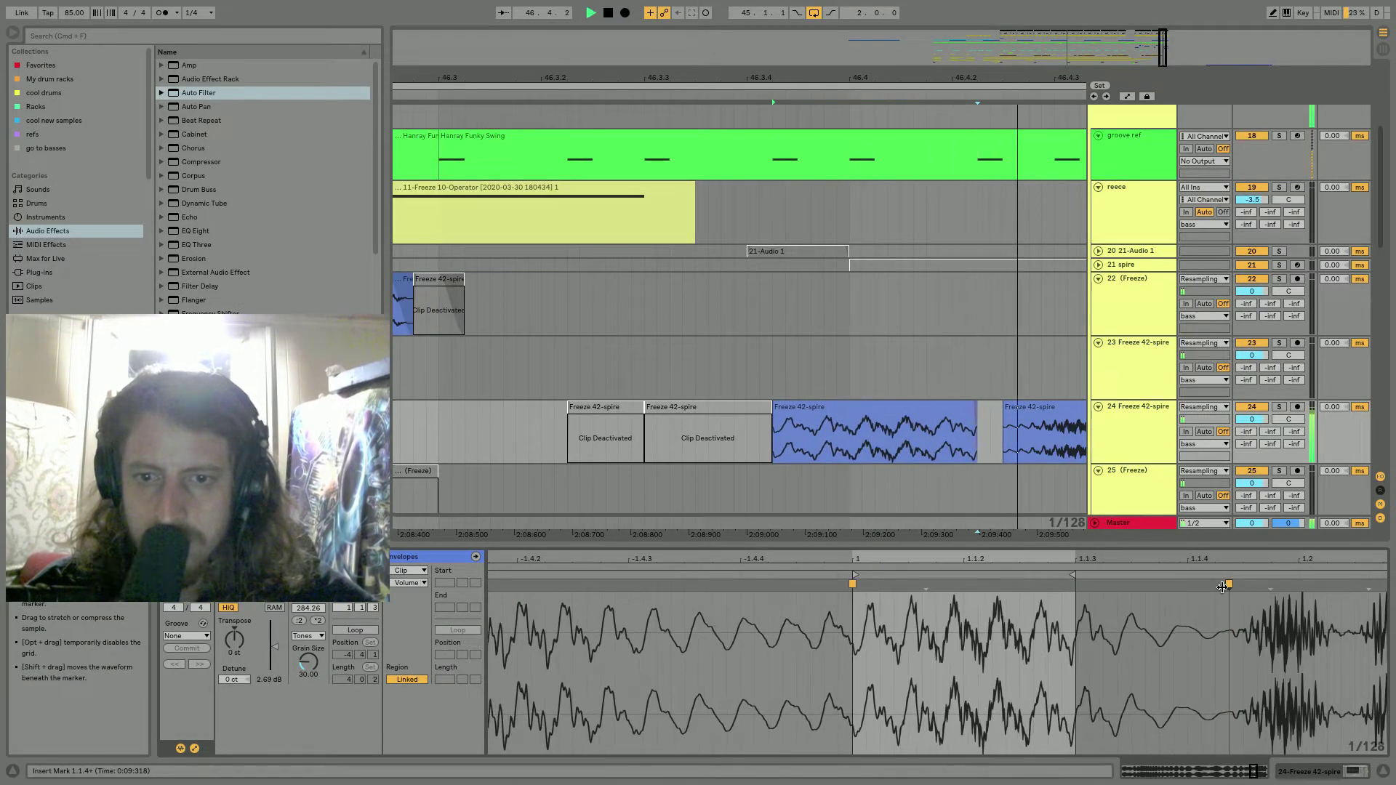
Shift the warp marker at 9.140 seconds to about -1.4.4 in the warped piece and audition the stretch.
double_click(852, 584)
key("space")
mouse_move(767, 585)
left_mouse_down()
mouse_move(738, 584)
mouse_move(814, 583)
left_mouse_up()
key("space")
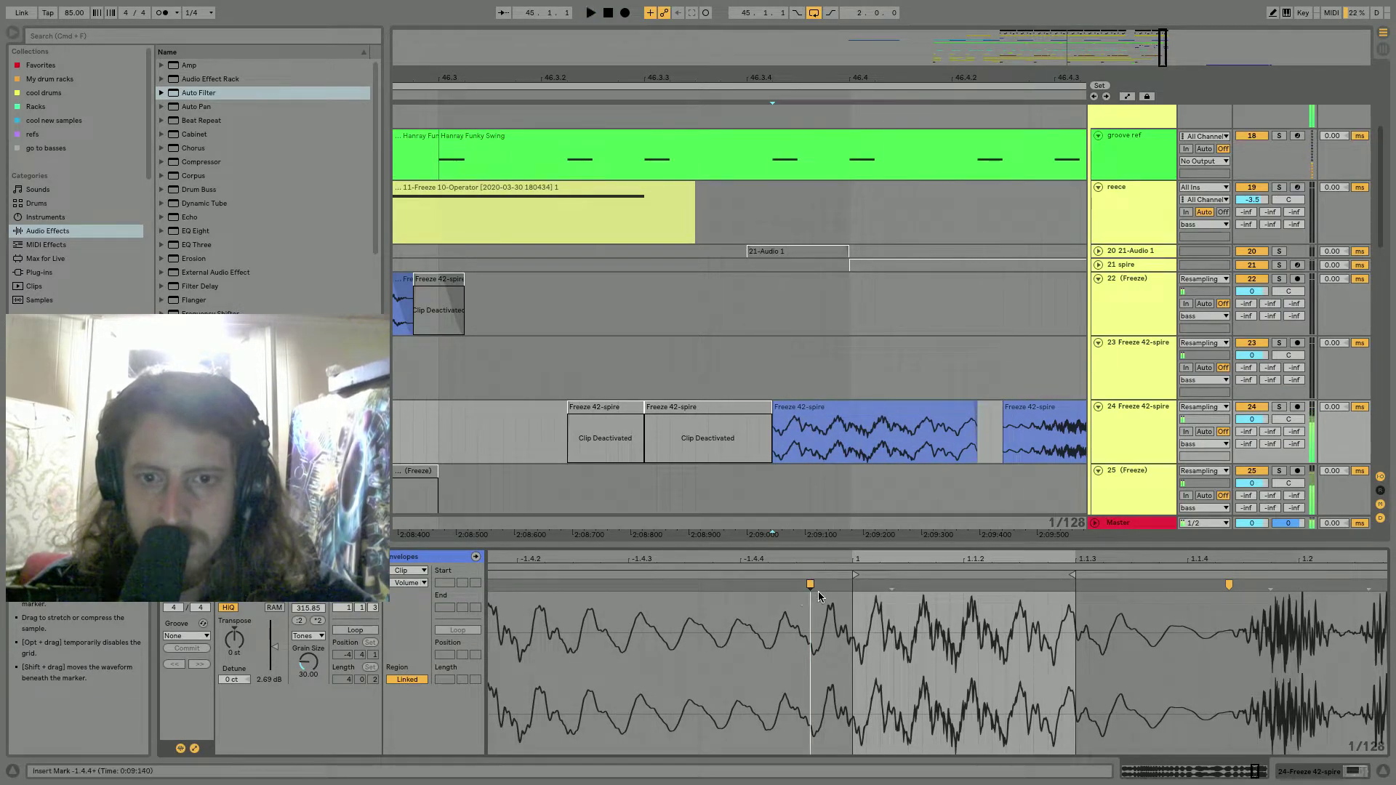
left_click_drag(815, 582, 823, 587)
key("space")
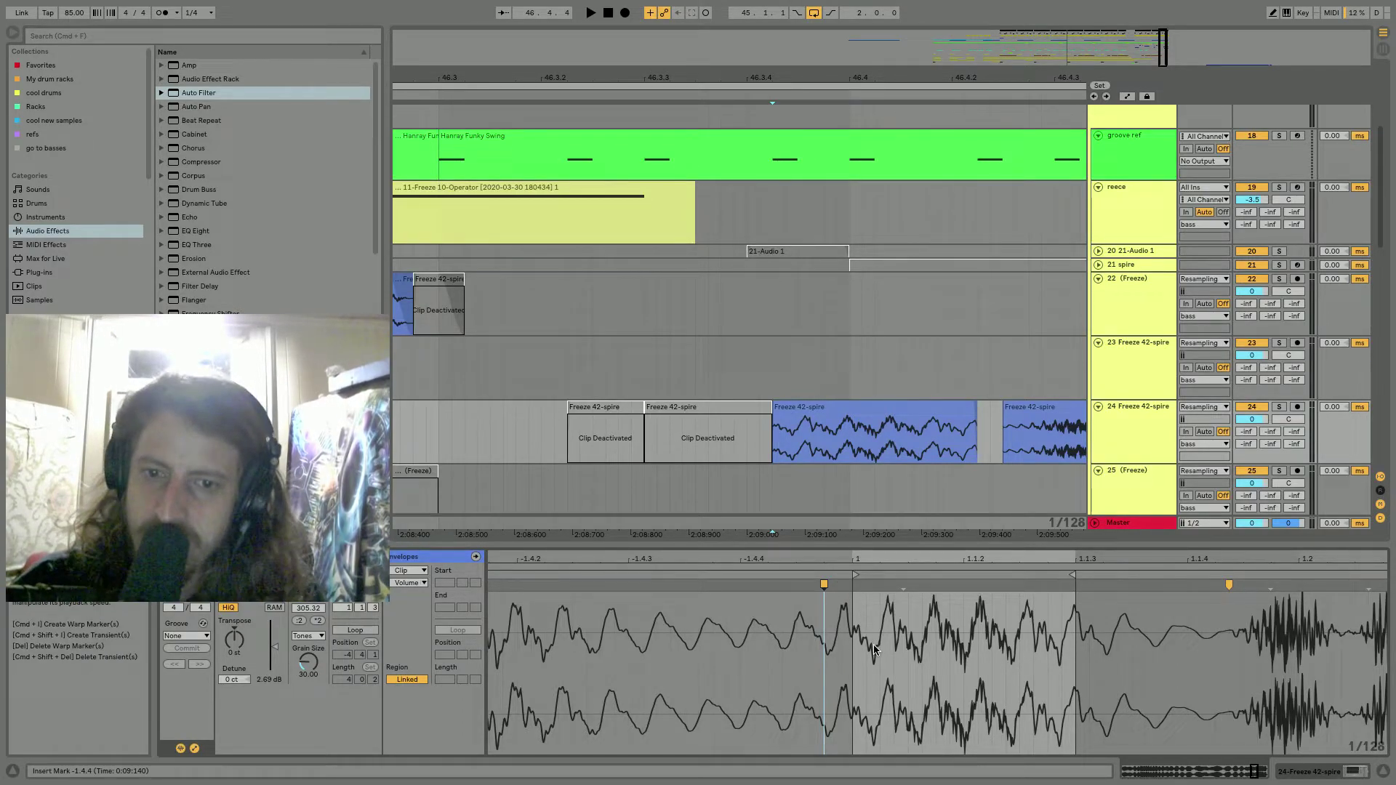
Solo track 24 for auditioning and try different positions for the 9.140-second warp marker, settling at about 1.1.1.
double_click(825, 584)
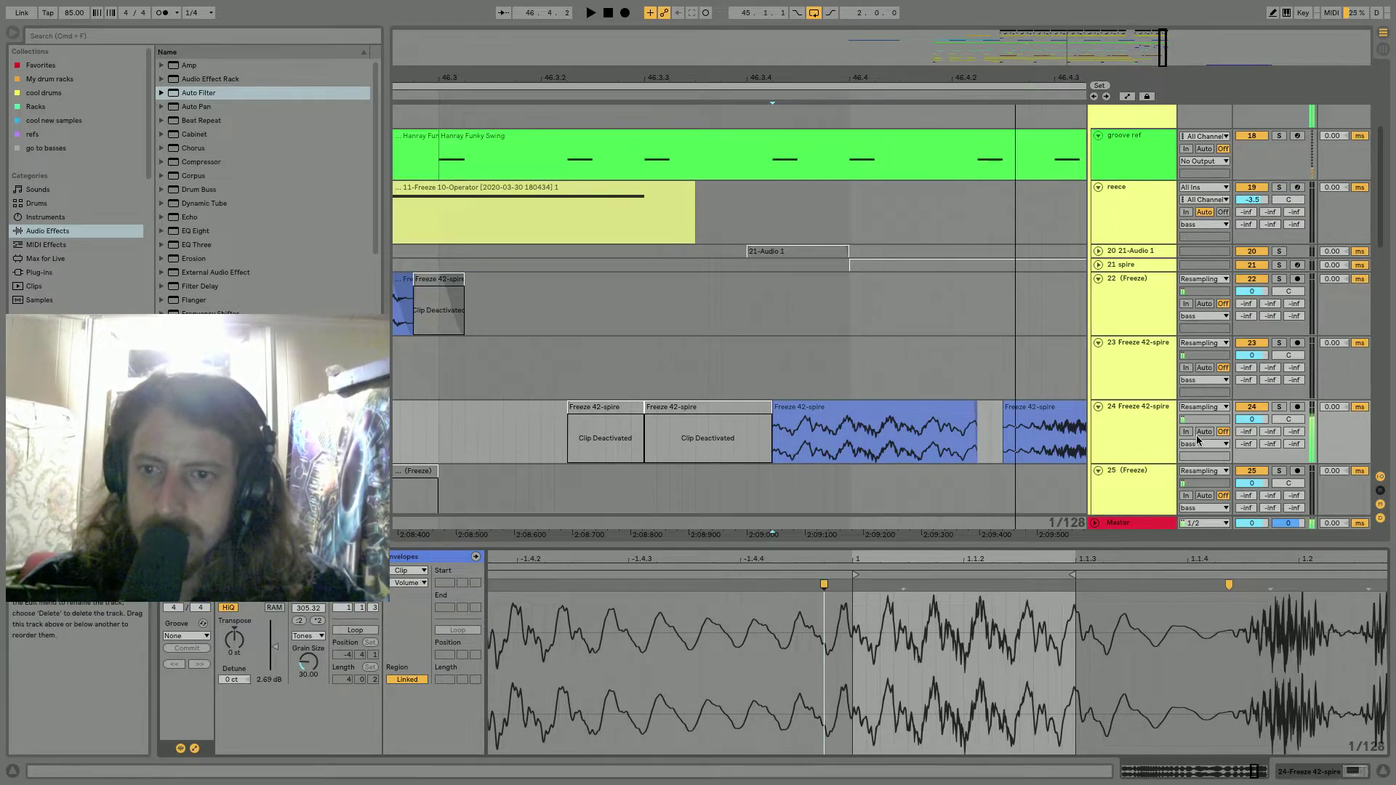
left_click(1278, 406)
left_click(907, 422)
key("space")
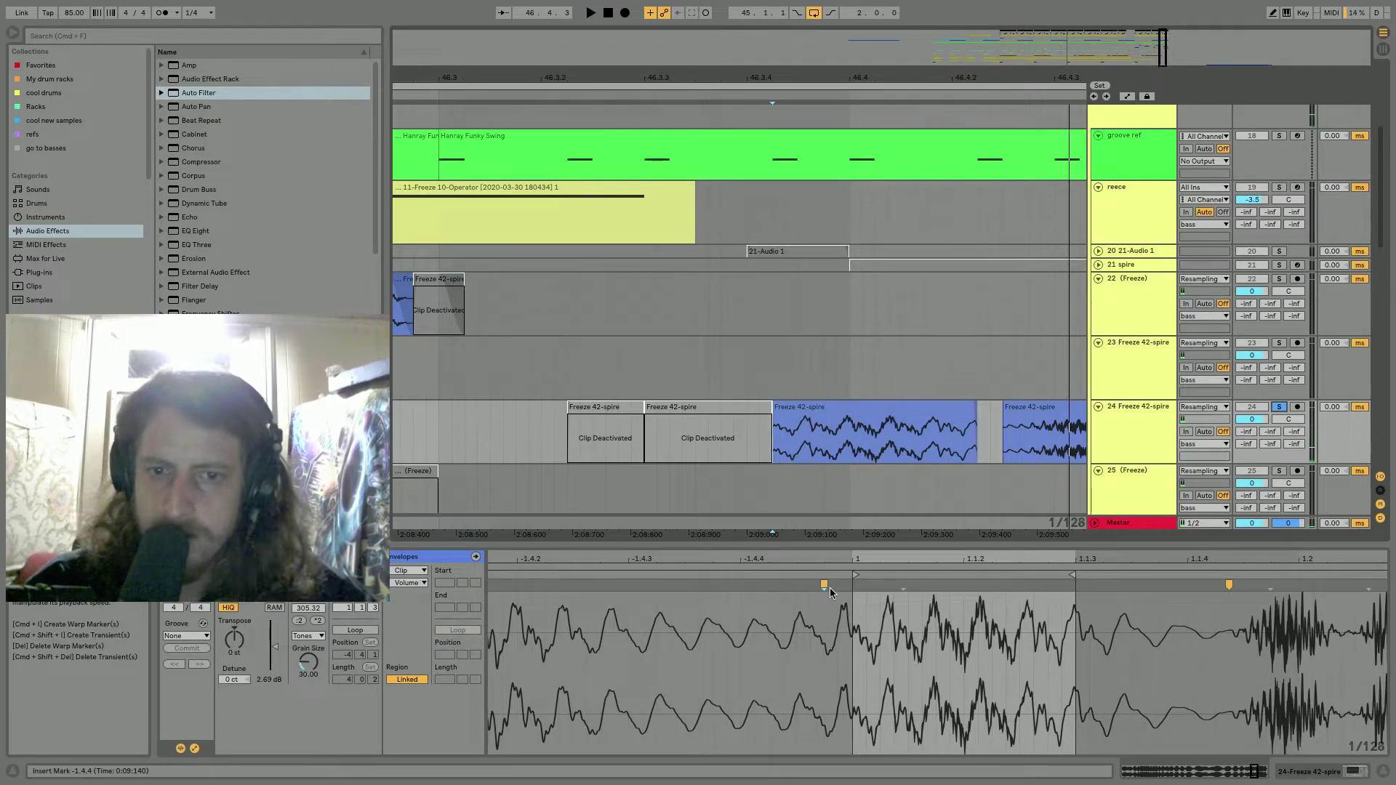
mouse_move(825, 585)
left_mouse_down()
mouse_move(544, 578)
mouse_move(916, 575)
mouse_move(1030, 595)
left_mouse_up()
key("space")
key("space")
key("space")
key("space")
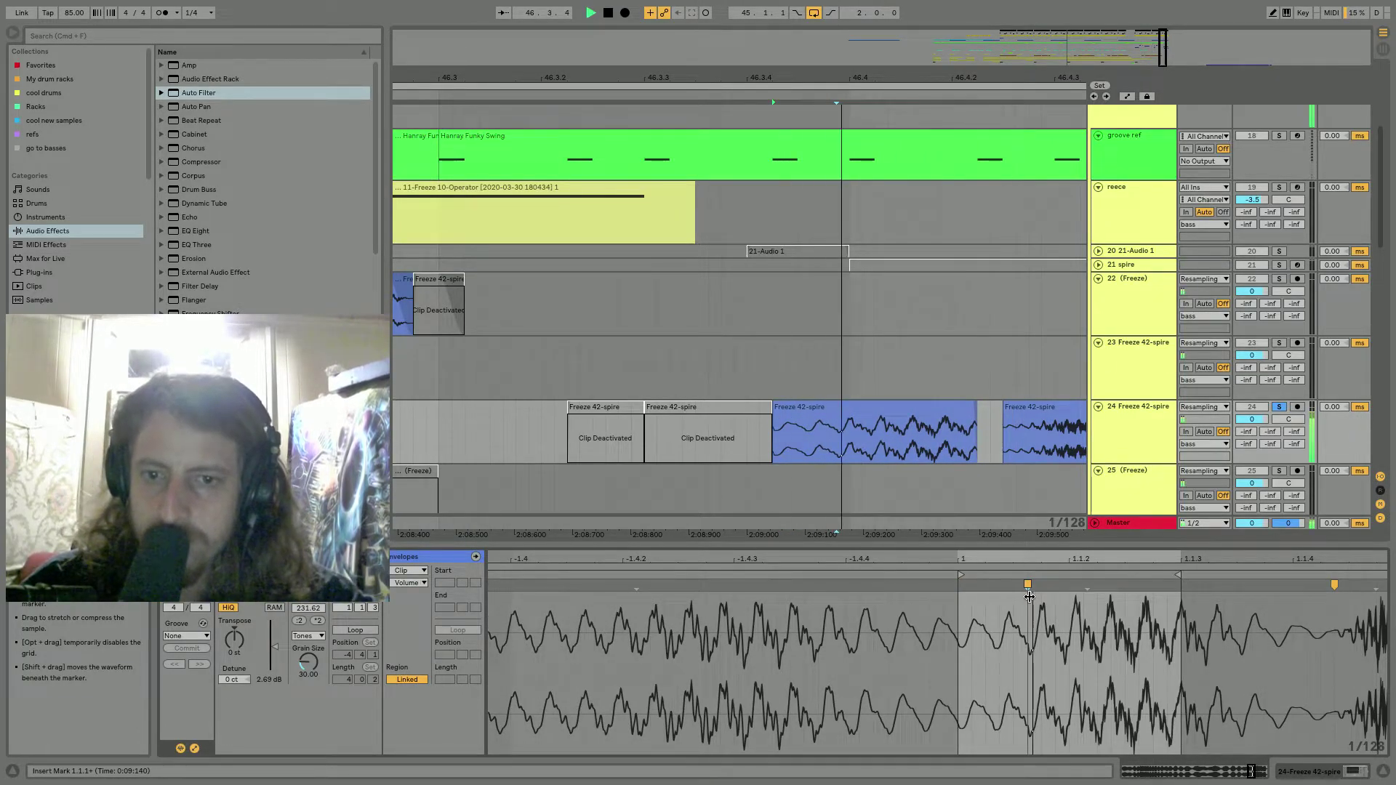
left_click_drag(1029, 596, 895, 591)
left_click_drag(873, 590, 982, 583)
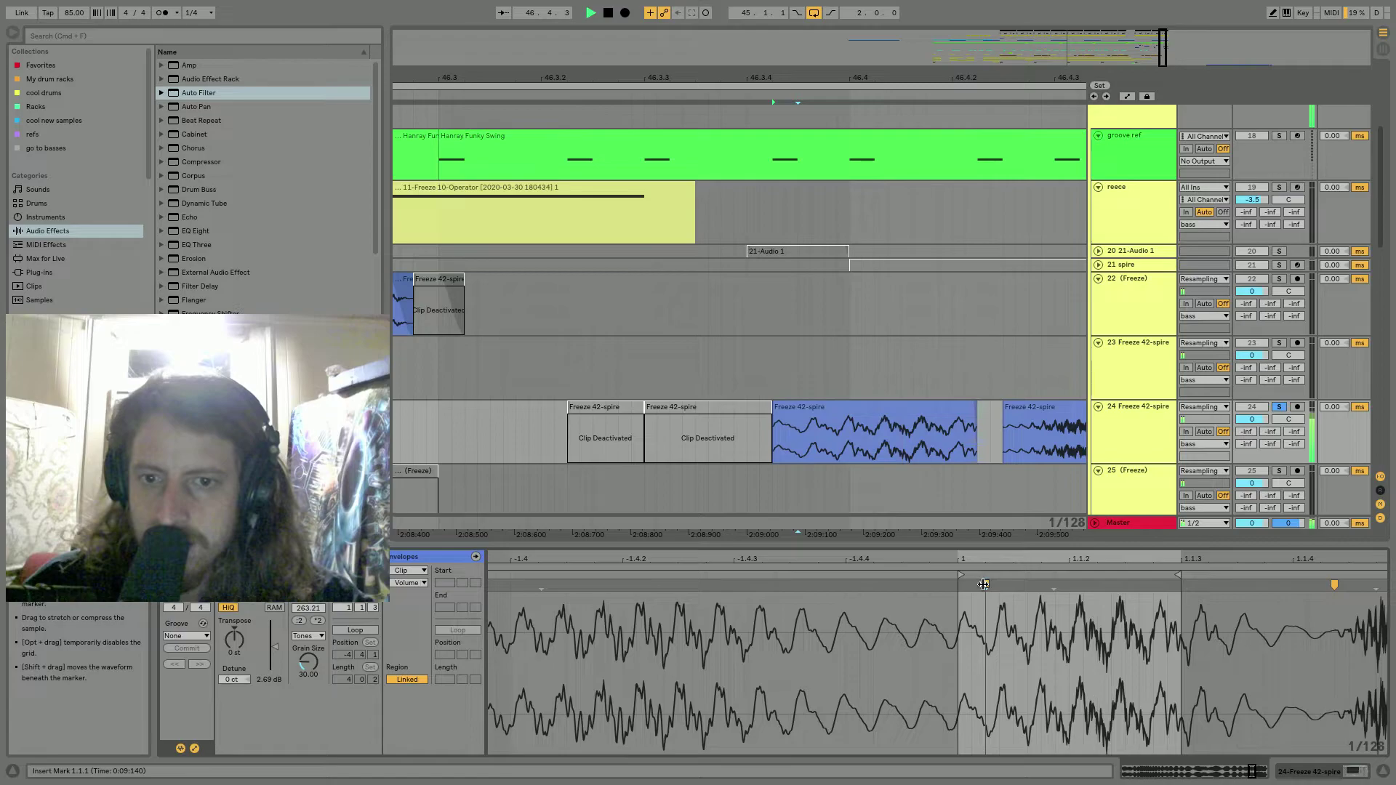
Try moving the warped Freeze 42-spire piece on track 24 earlier to 46.3.3, over the deactivated piece.
left_click(670, 369)
left_click_drag(806, 81, 940, 78)
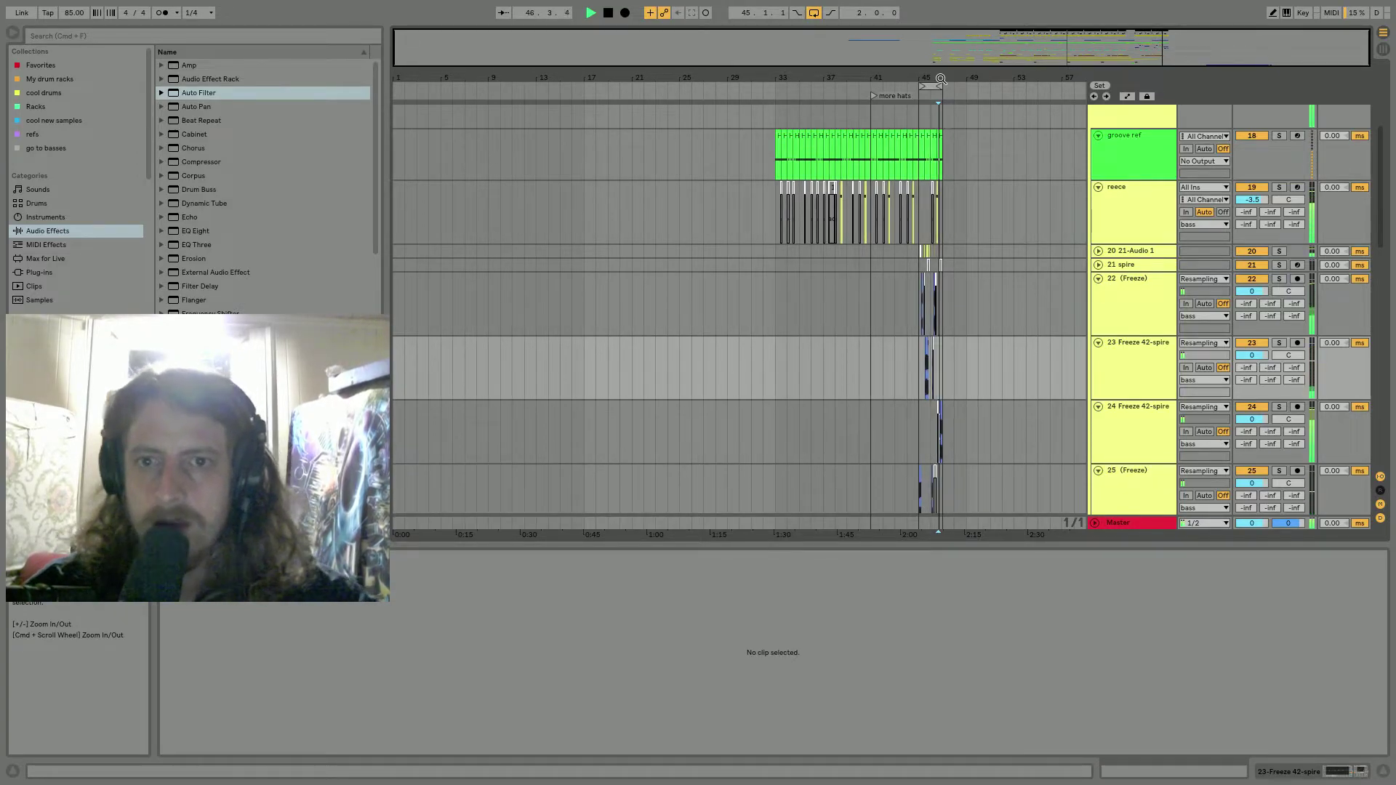
left_click_drag(940, 78, 975, 78)
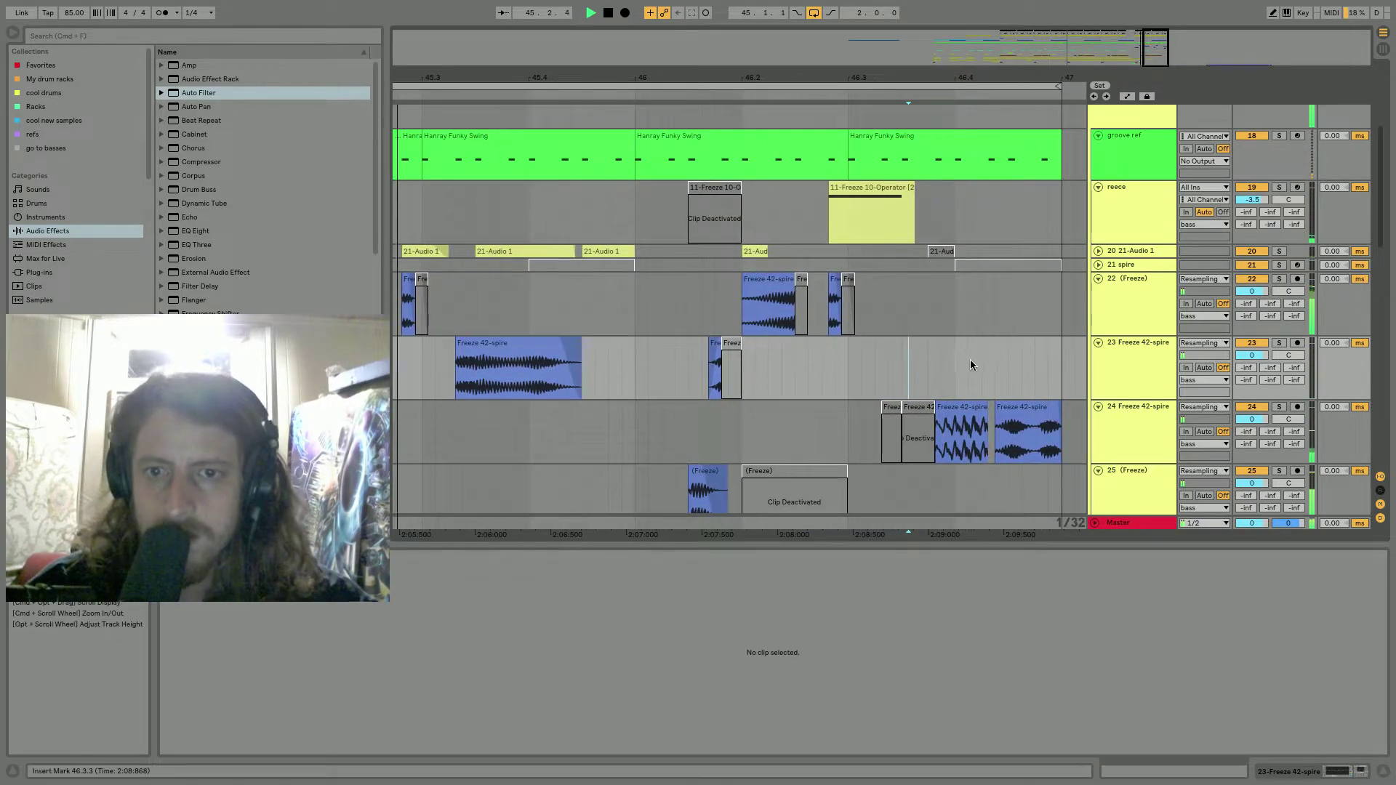
left_click_drag(958, 407, 932, 408)
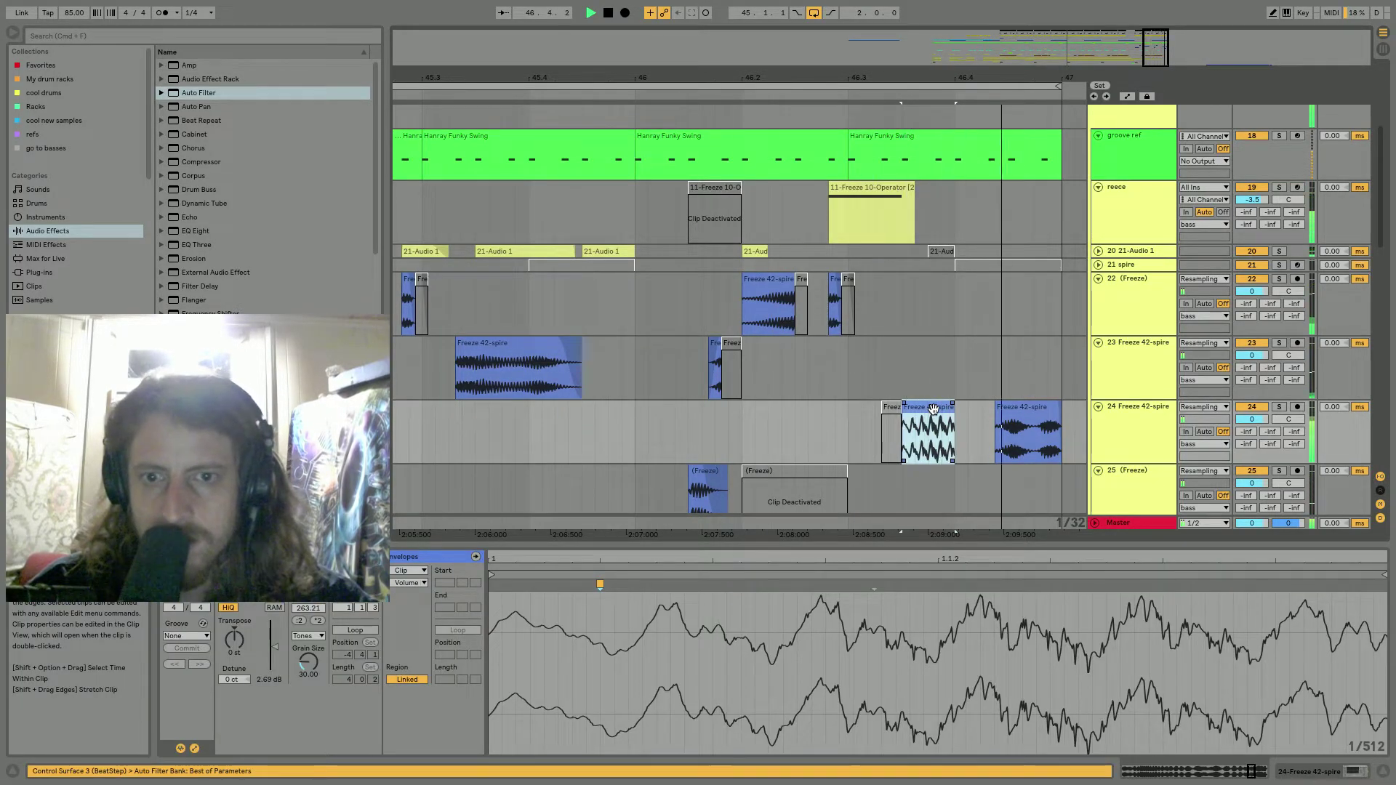
Try shifting the warp markers in the piece at 46.3.3 earlier, audition the result and undo it.
left_click_drag(910, 559, 908, 506)
mouse_move(879, 584)
left_mouse_down()
mouse_move(846, 584)
mouse_move(981, 583)
mouse_move(856, 584)
left_mouse_up()
key("space")
key("space")
key("space")
key("space")
key("space")
key("super+z")
Audition the moved piece at 46.3.3 and try an added warp marker at about 9.247 seconds in its sample.
left_click(945, 408)
key("space")
key("space")
key("space")
left_click_drag(949, 559, 930, 508)
key("space")
key("space")
left_click_drag(892, 559, 893, 550)
key("space")
key("space")
double_click(969, 587)
key("space")
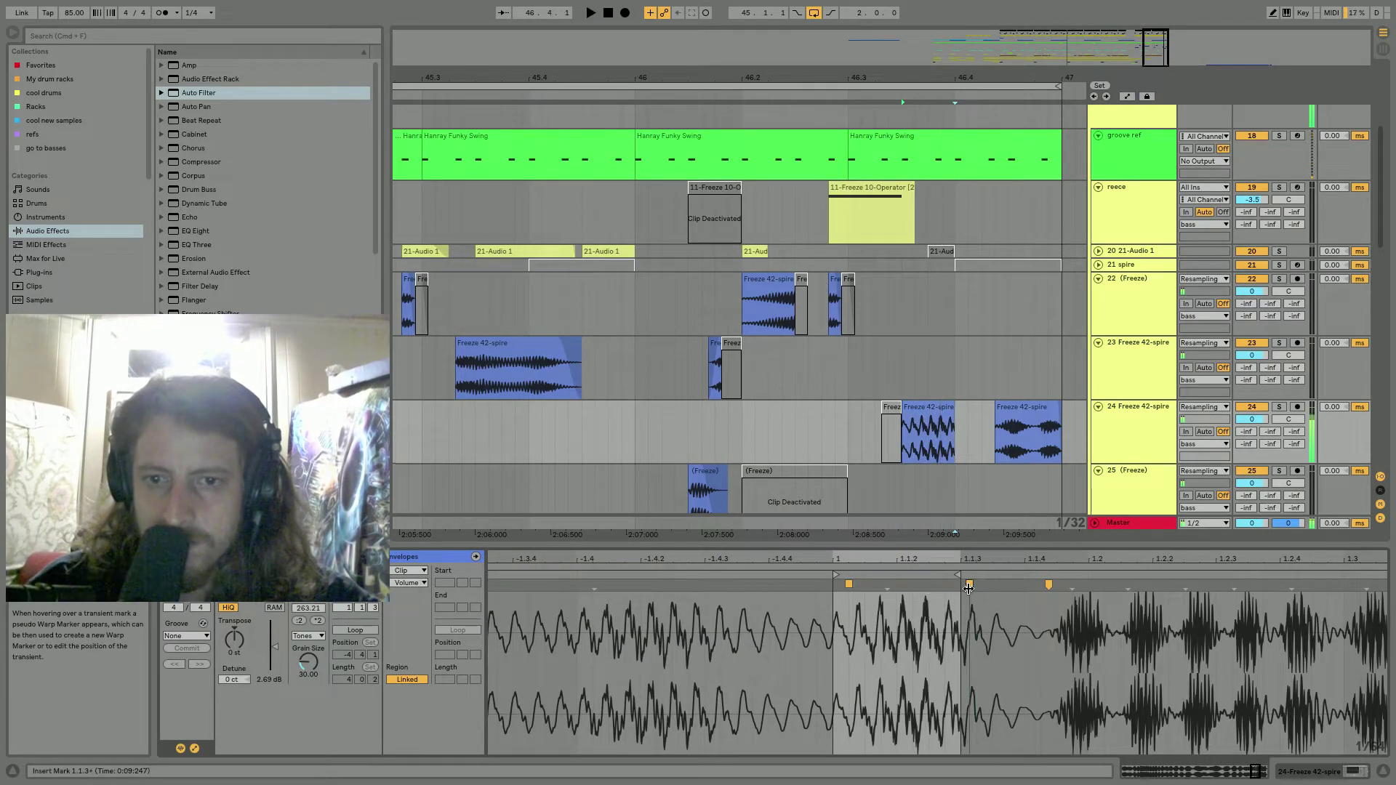
key("space")
Try moving the 9.318-second warp marker of the piece at 46.3.3 to 1.1.4 and audition it repeatedly.
mouse_move(1048, 585)
left_mouse_down()
mouse_move(1224, 585)
mouse_move(1281, 604)
mouse_move(1262, 586)
mouse_move(1003, 590)
mouse_move(1070, 586)
left_mouse_up()
key("space")
key("space")
key("space")
key("space")
key("space")
key("space")
key("space")
key("space")
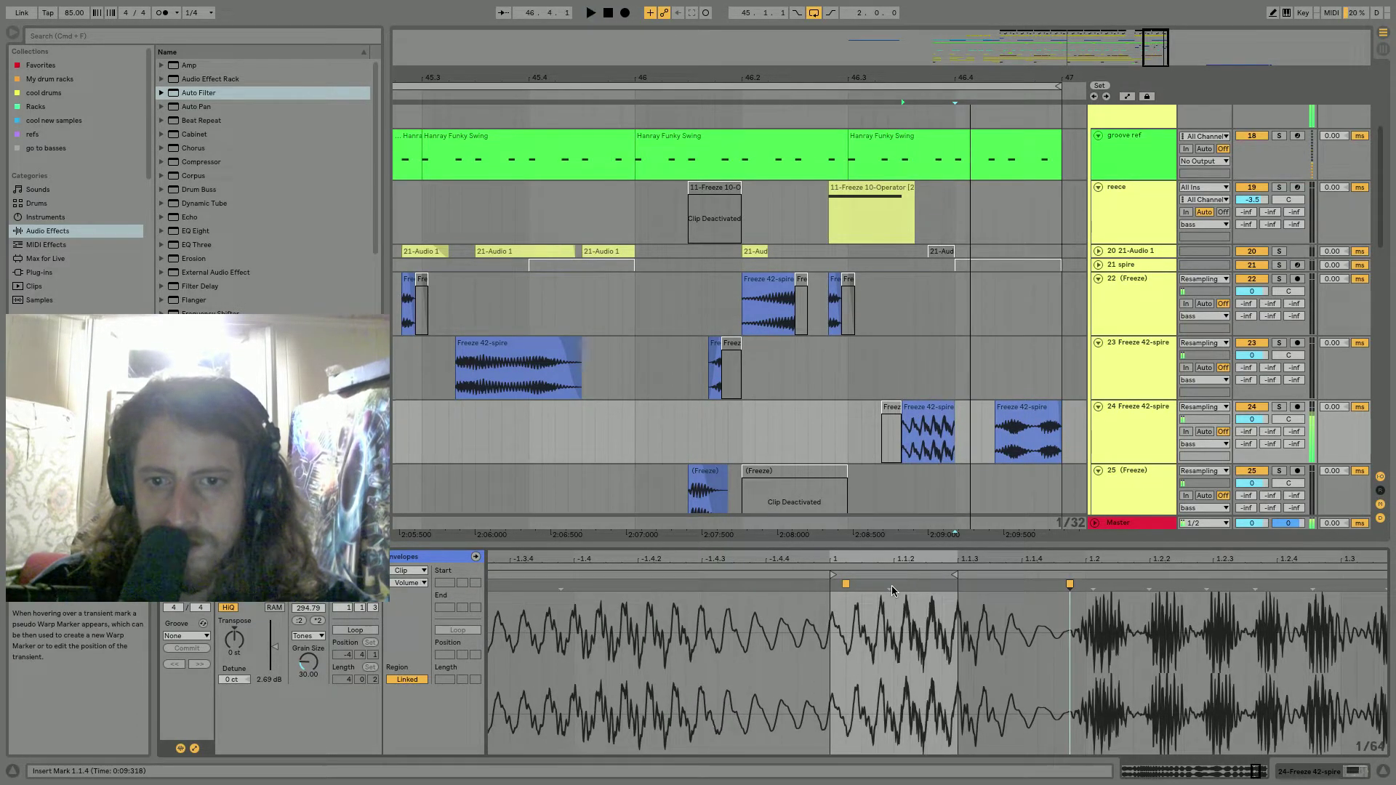
Try stretching the 9.318-second warp marker further out to 1.2.2 and audition it.
mouse_move(1068, 585)
left_mouse_down()
mouse_move(1203, 586)
mouse_move(1160, 612)
left_mouse_up()
key("space")
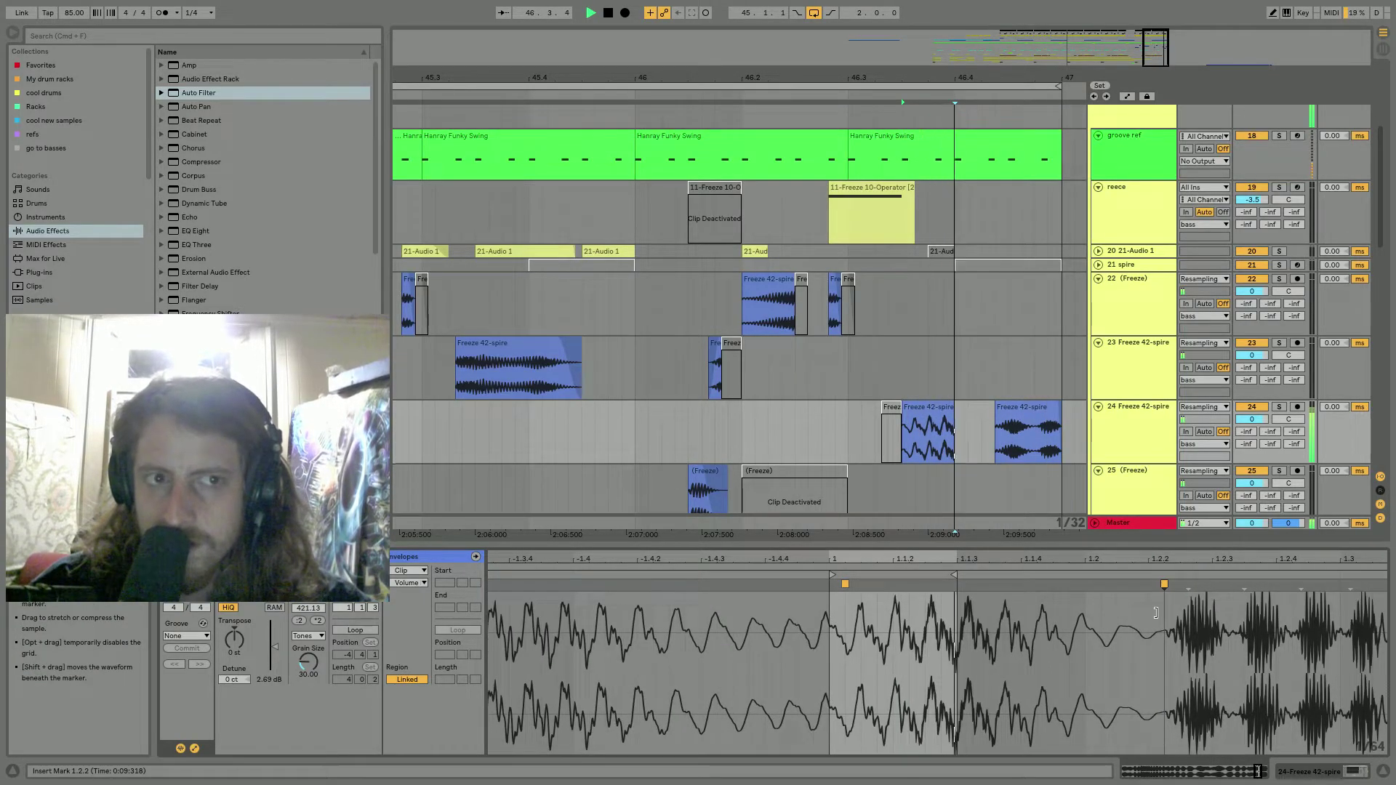
key("space")
Undo the latest warp marker changes and the move of the Freeze 42-spire piece to 46.3.3.
key("super+z")
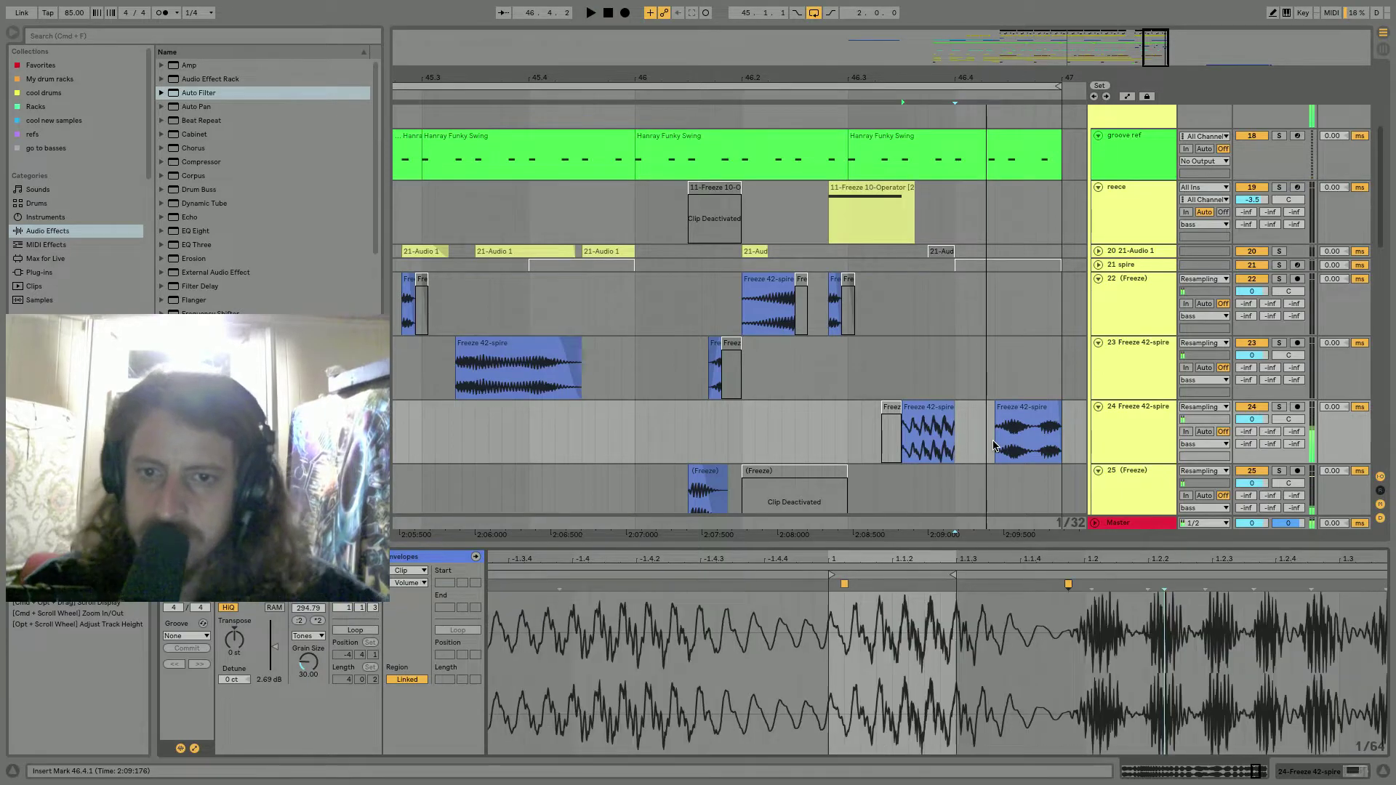
key("super+z")
key("super+z")
Audition the bass arrangement from 46.3 and from shortly after 46.2, and select the warped Freeze 42-spire piece on track 24.
key("space")
left_click(842, 374)
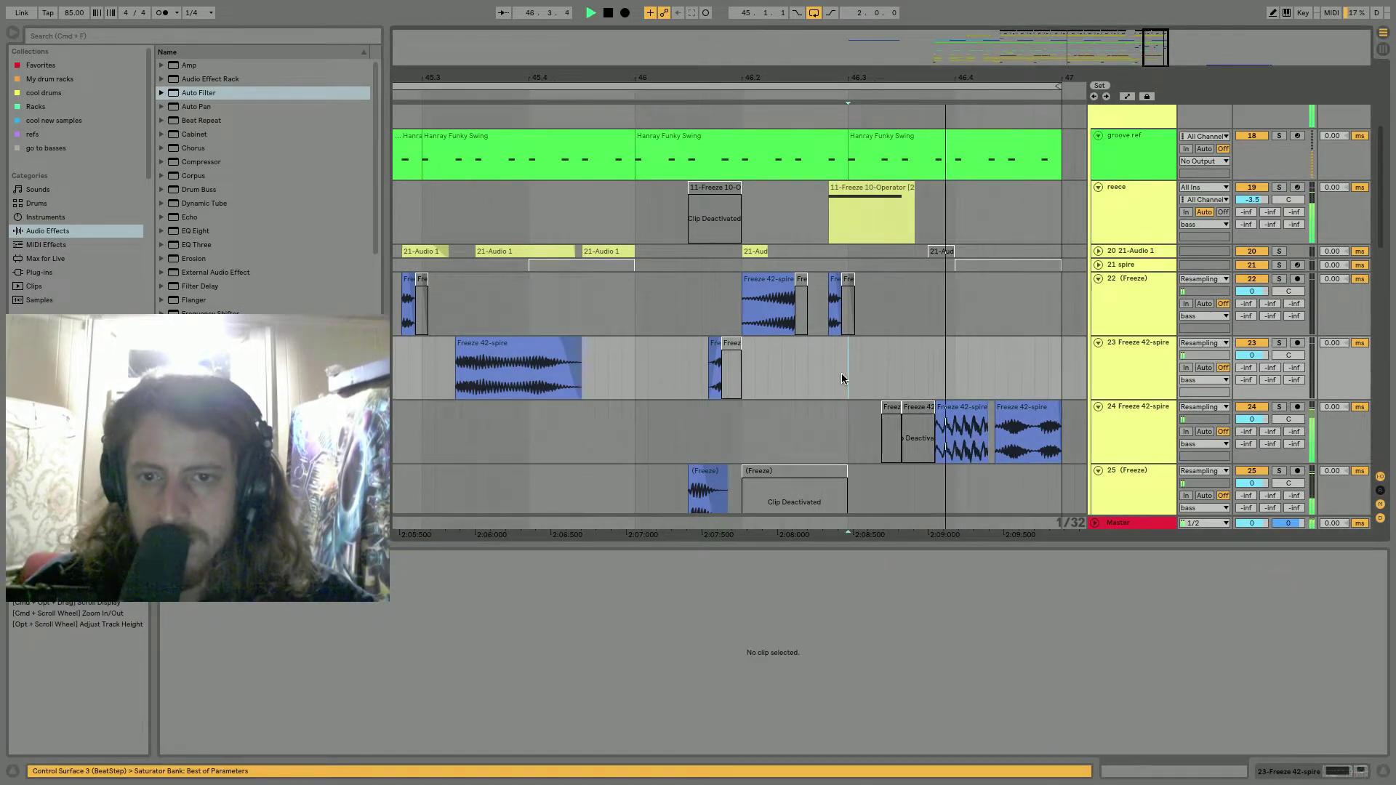
left_click(768, 376)
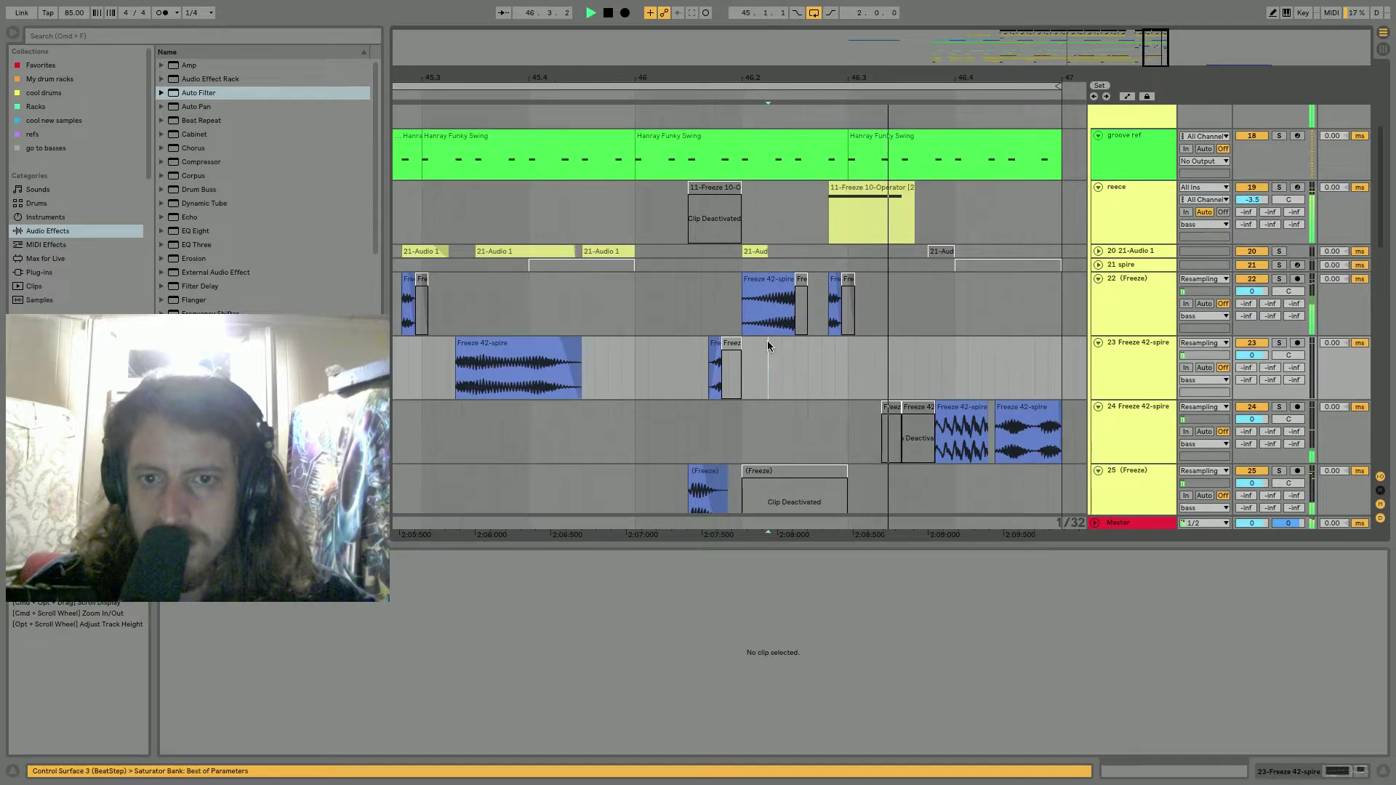
left_click(963, 415)
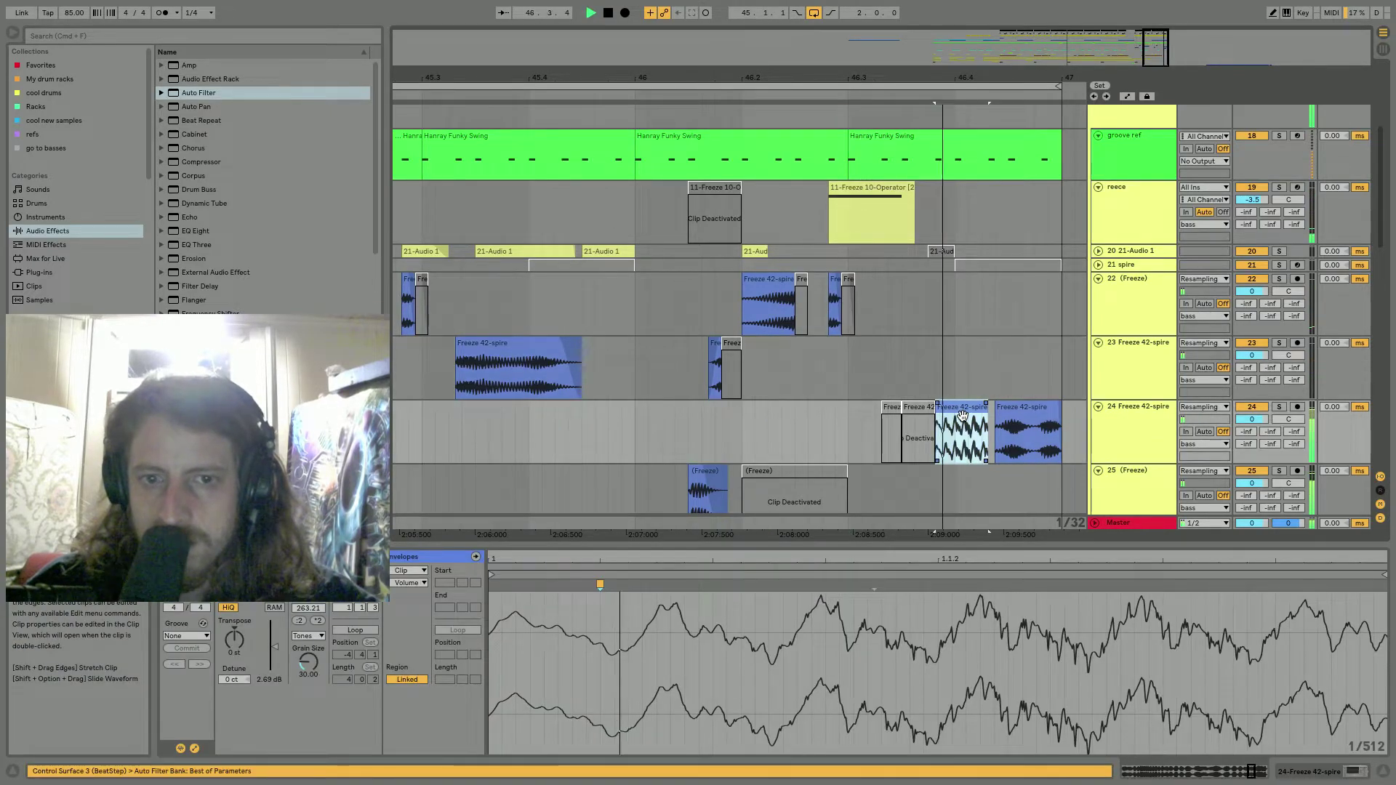
Lower the gain of the warped Freeze 42-spire piece on track 24 to 1.08 dB and audition it.
left_click_drag(275, 647, 275, 650)
key("space")
key("space")
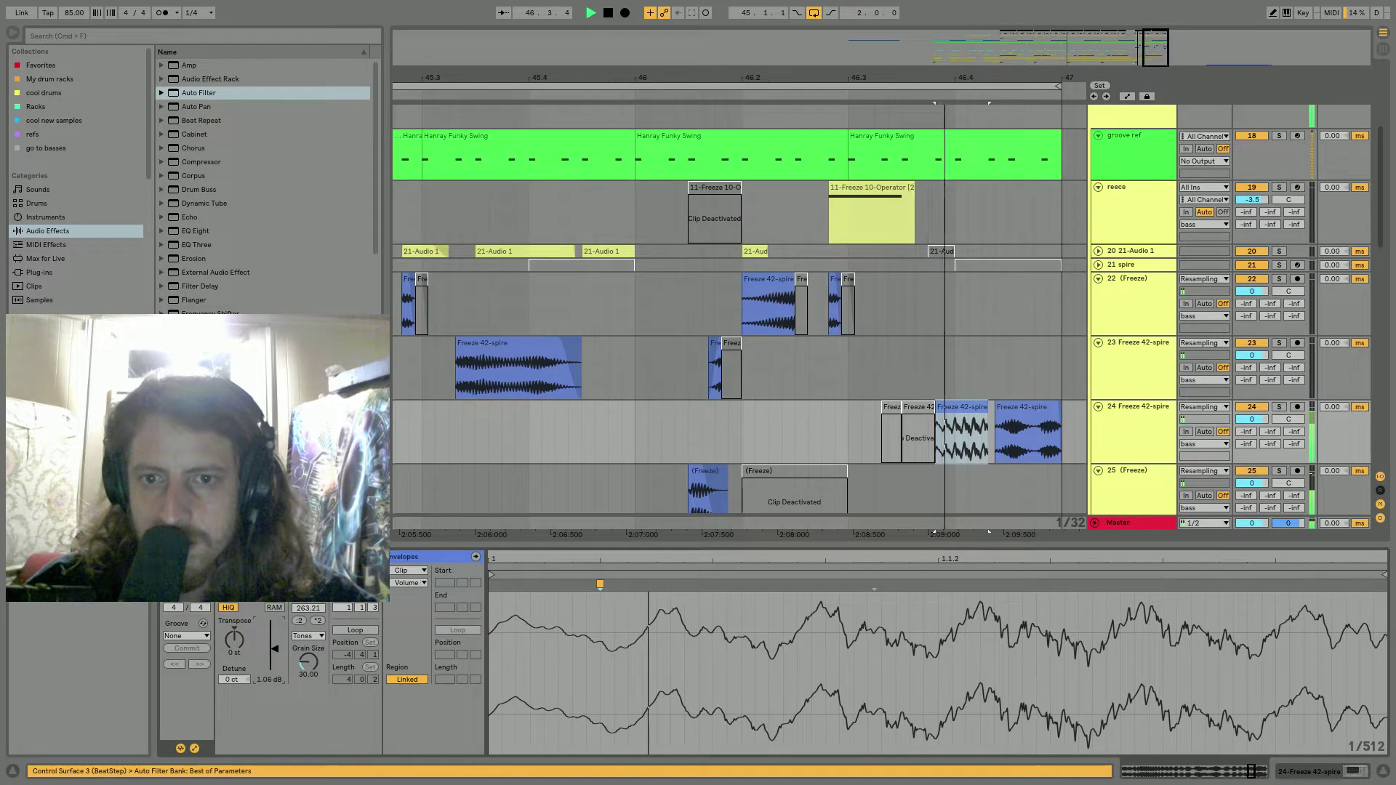
Audition the bass arrangement from 46.1.1.
left_click_drag(824, 77, 821, 29)
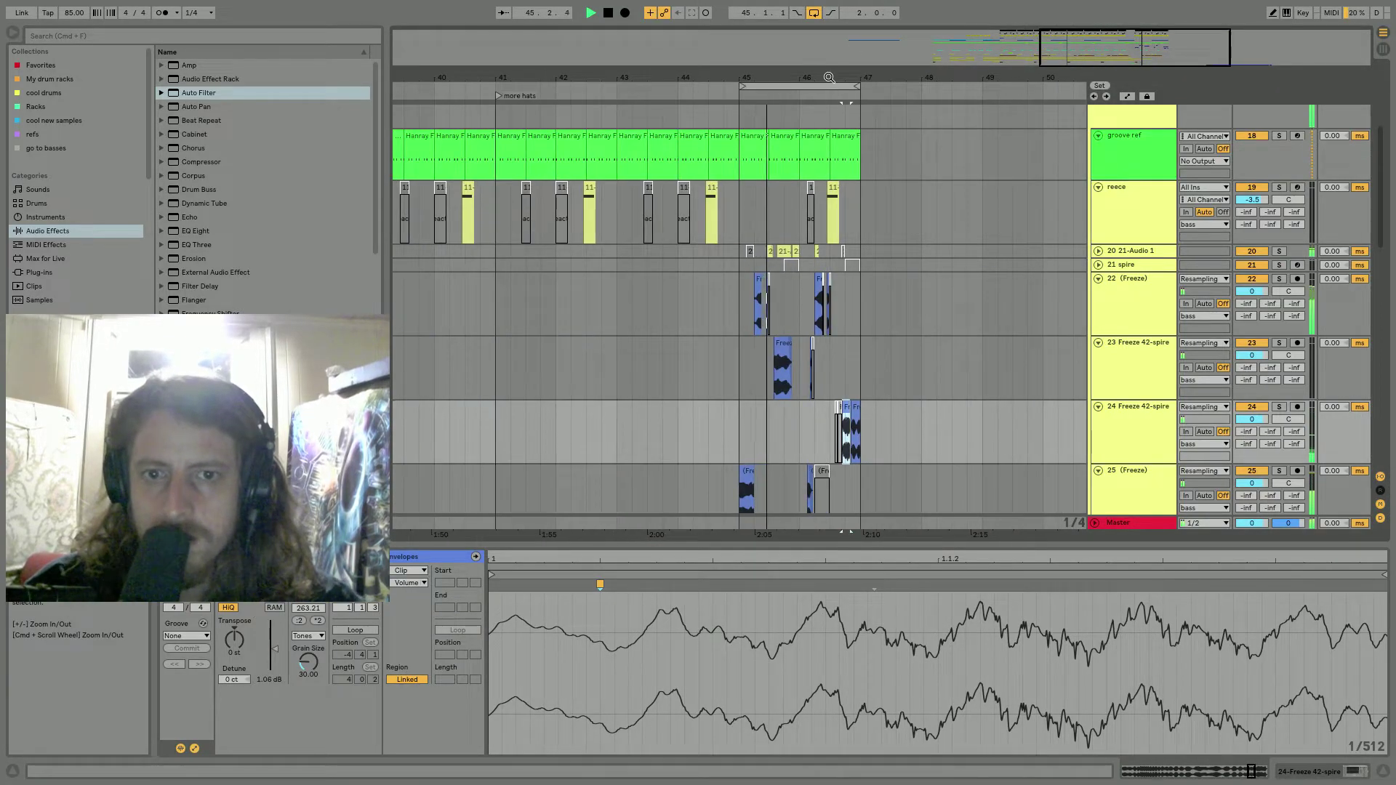
left_click_drag(801, 78, 796, 387)
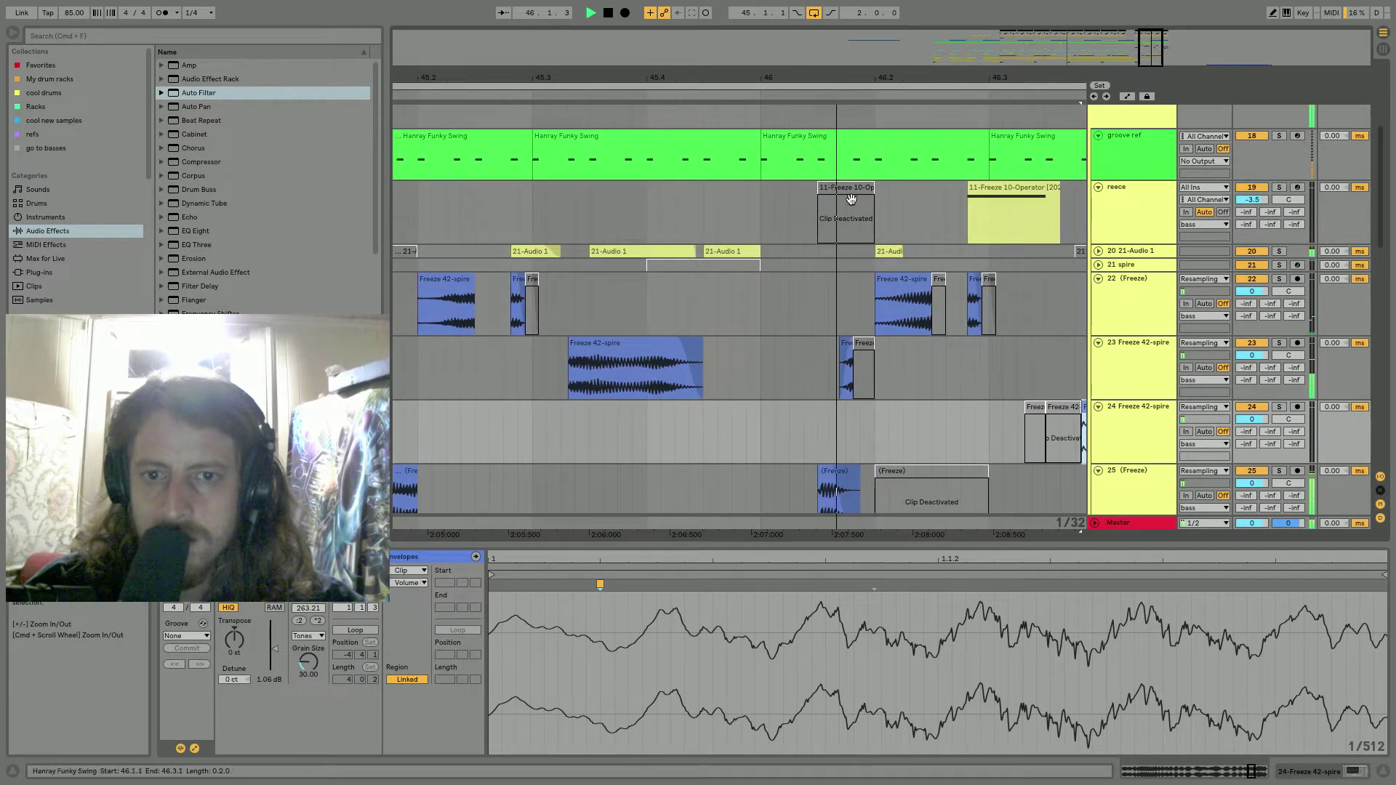
left_click(769, 405)
key("space")
key("space")
Try starting the (Freeze) clip at 46.1.3 on track 25 from about 0:00.500 in its sample and audition it.
scroll(839, 420, "down", 3)
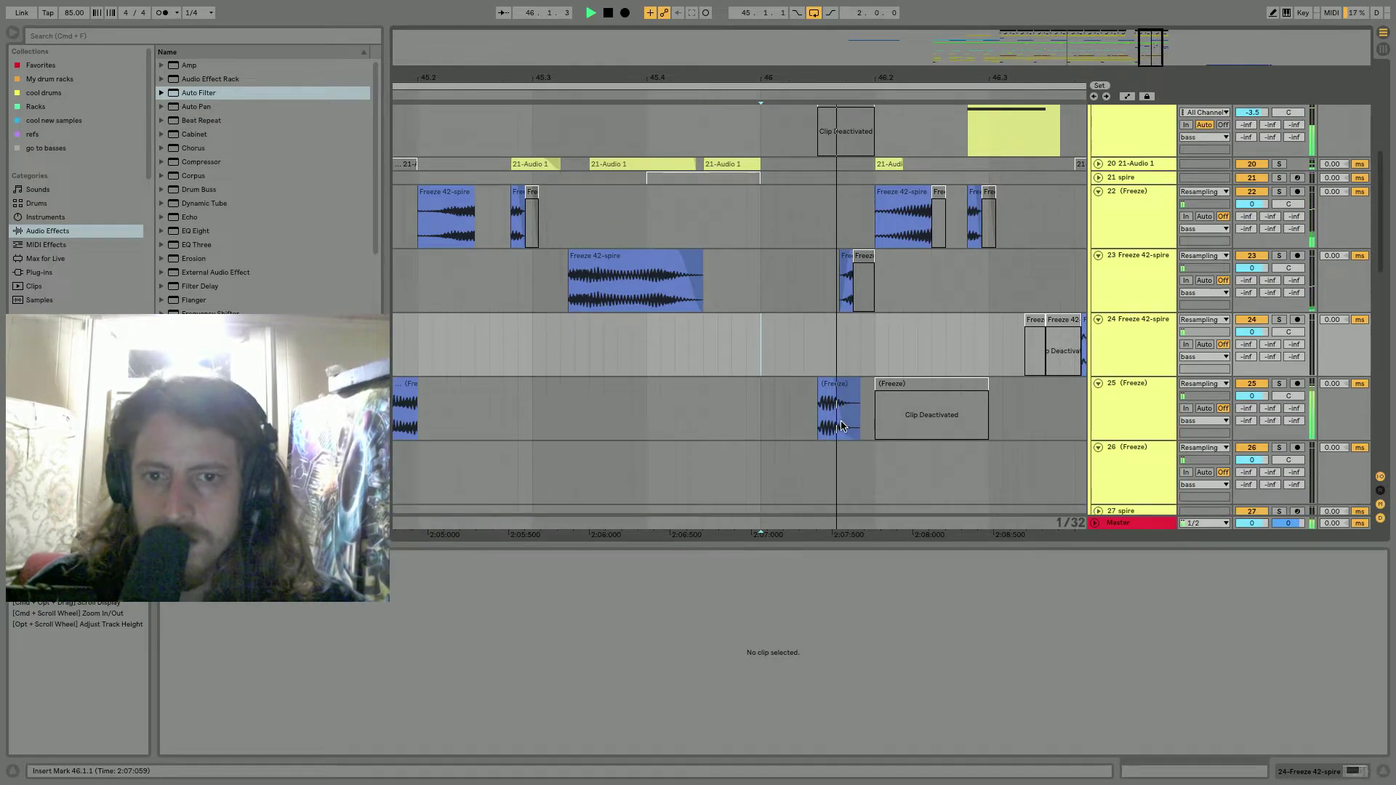
left_click(835, 404)
key("space")
key("space")
key("space")
key("space")
mouse_move(531, 557)
left_mouse_down()
mouse_move(530, 543)
mouse_move(541, 564)
mouse_move(617, 588)
mouse_move(582, 589)
left_mouse_up()
key("space")
key("space")
key("space")
key("space")
key("space")
key("space")
key("space")
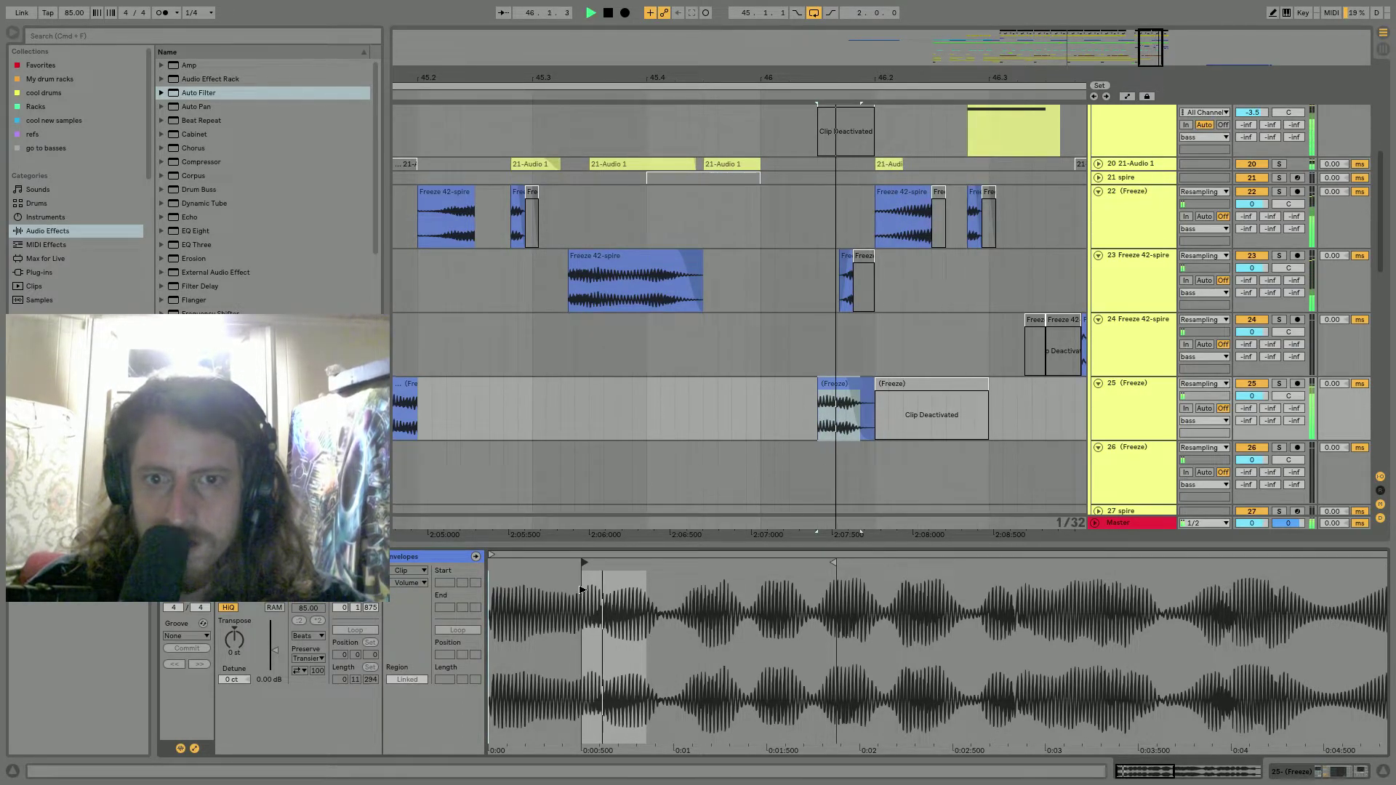
Lower the gain of the (Freeze) clip at 46.1.3 to -0.94 dB and audition it from 45.3.3.
left_click_drag(275, 649, 274, 652)
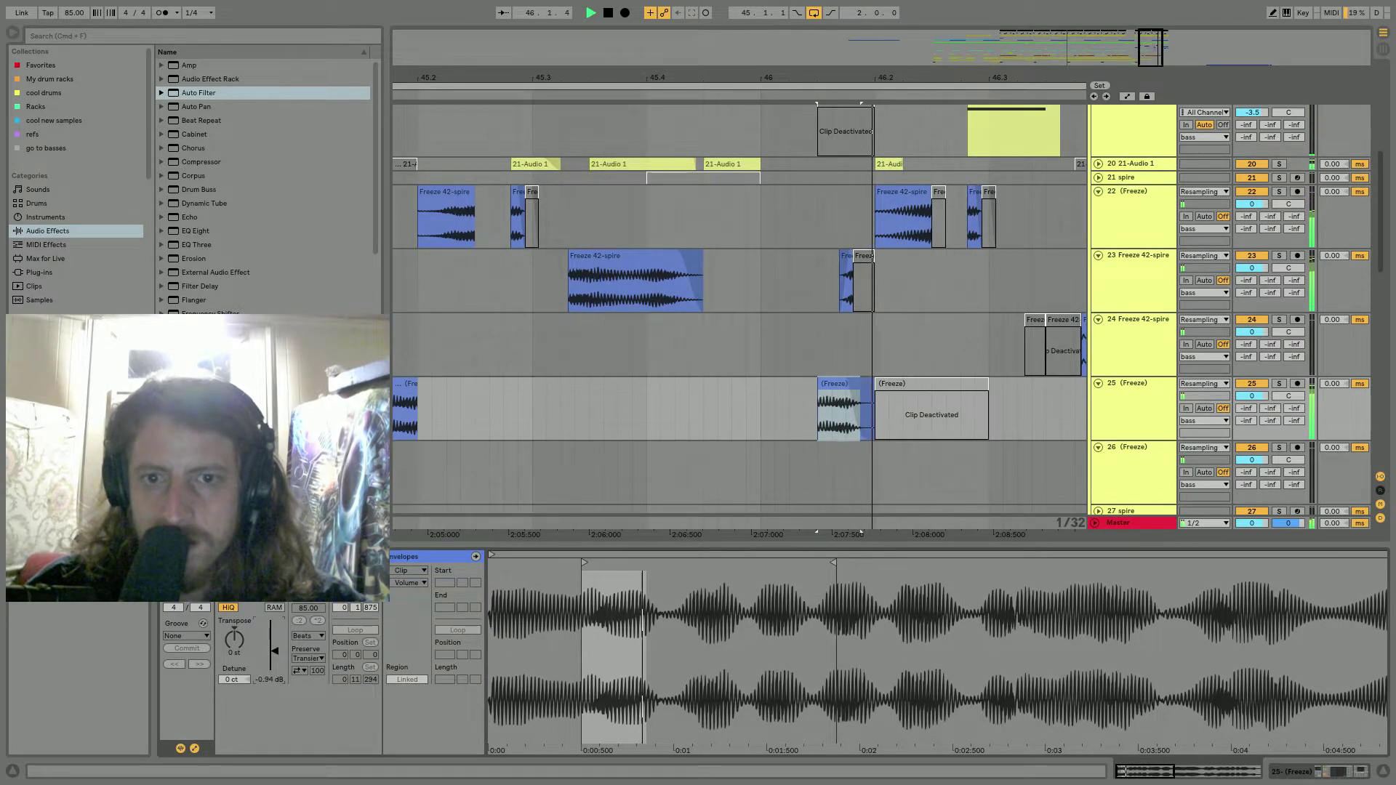
left_click(559, 334)
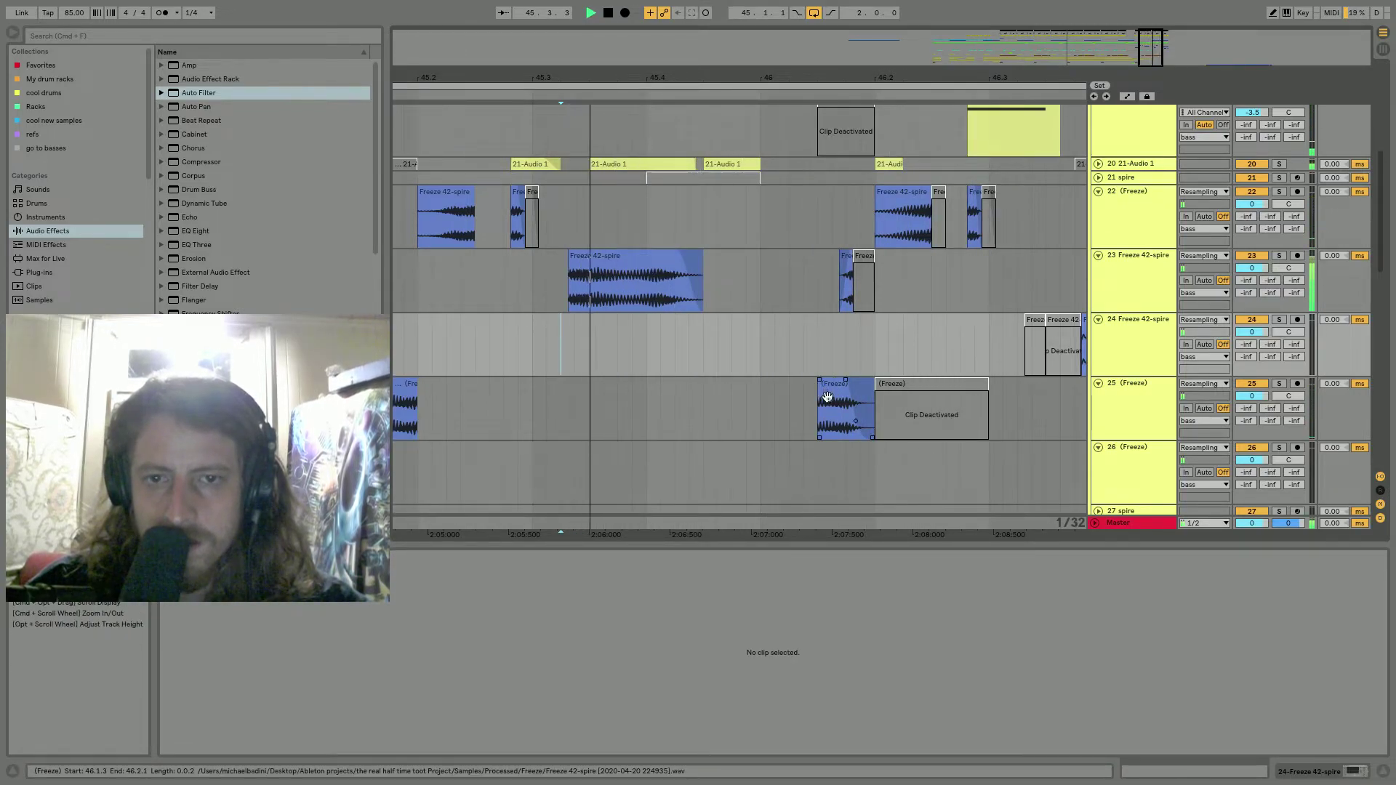
mouse_move(820, 389)
left_mouse_down()
mouse_move(805, 389)
mouse_move(834, 391)
mouse_move(820, 383)
left_mouse_up()
key("space")
key("space")
key("space")
key("space")
key("space")
key("space")
key("space")
key("space")
key("space")
Try starting the (Freeze) clip on track 25 from about 0:01.400 and 0:01.750 in its sample, auditioning each position.
mouse_move(775, 626)
left_mouse_down()
mouse_move(776, 568)
mouse_move(622, 567)
mouse_move(665, 566)
left_mouse_up()
key("space")
key("space")
key("space")
key("space")
mouse_move(699, 625)
left_mouse_down()
mouse_move(698, 567)
mouse_move(931, 563)
left_mouse_up()
key("space")
key("space")
key("space")
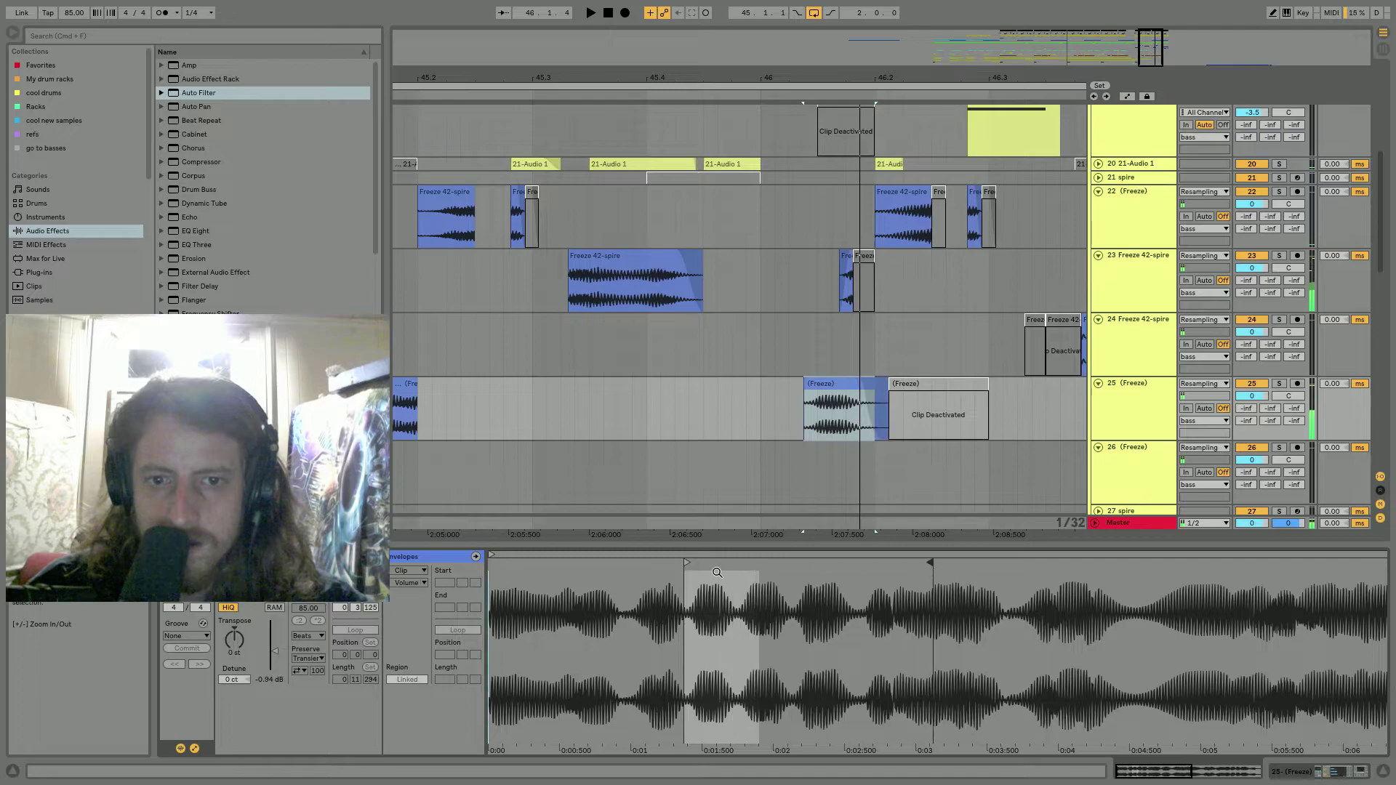
left_click_drag(687, 564, 739, 564)
key("space")
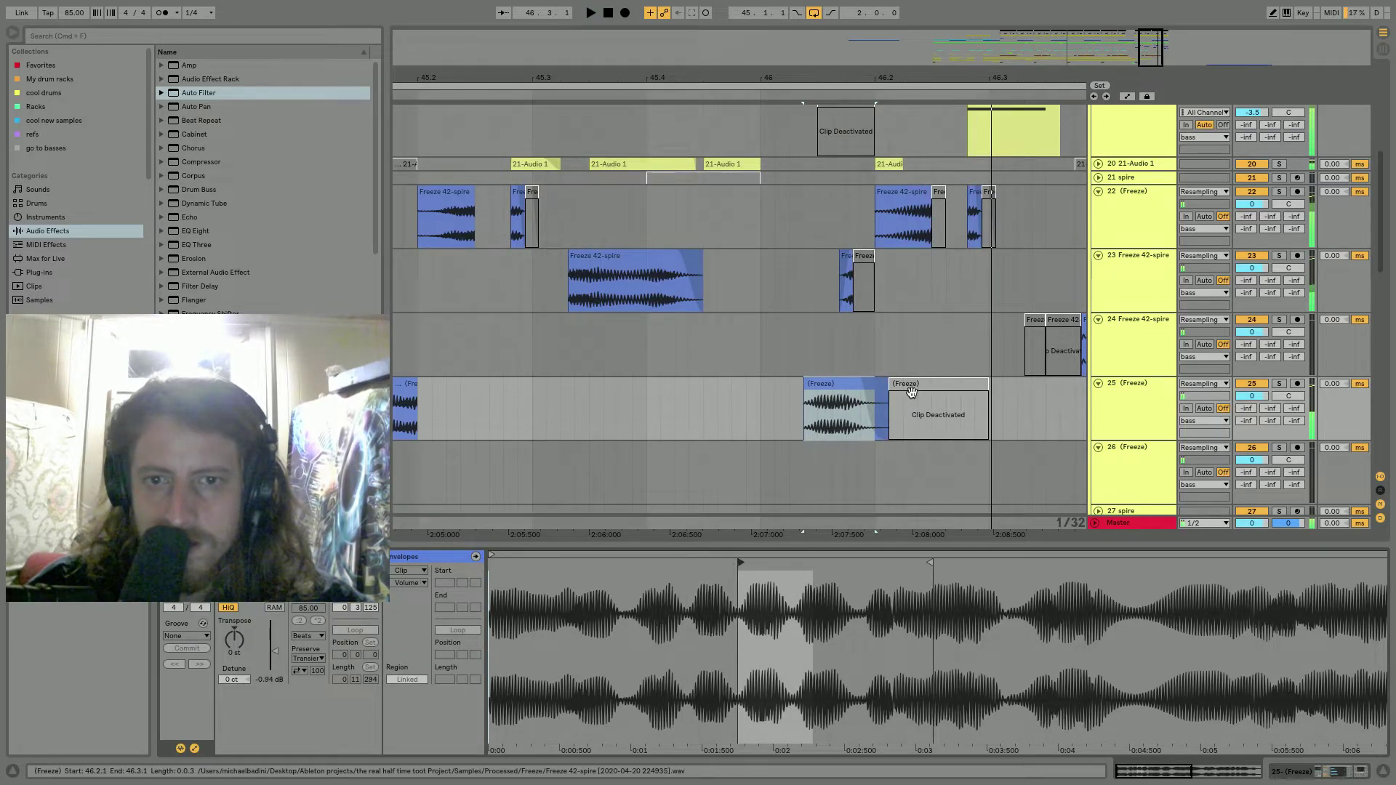
Lengthen the fade-out of the (Freeze) clip at 46.1.2 on track 25.
left_click(862, 386)
mouse_move(860, 380)
left_mouse_down()
mouse_move(826, 383)
mouse_move(847, 381)
left_mouse_up()
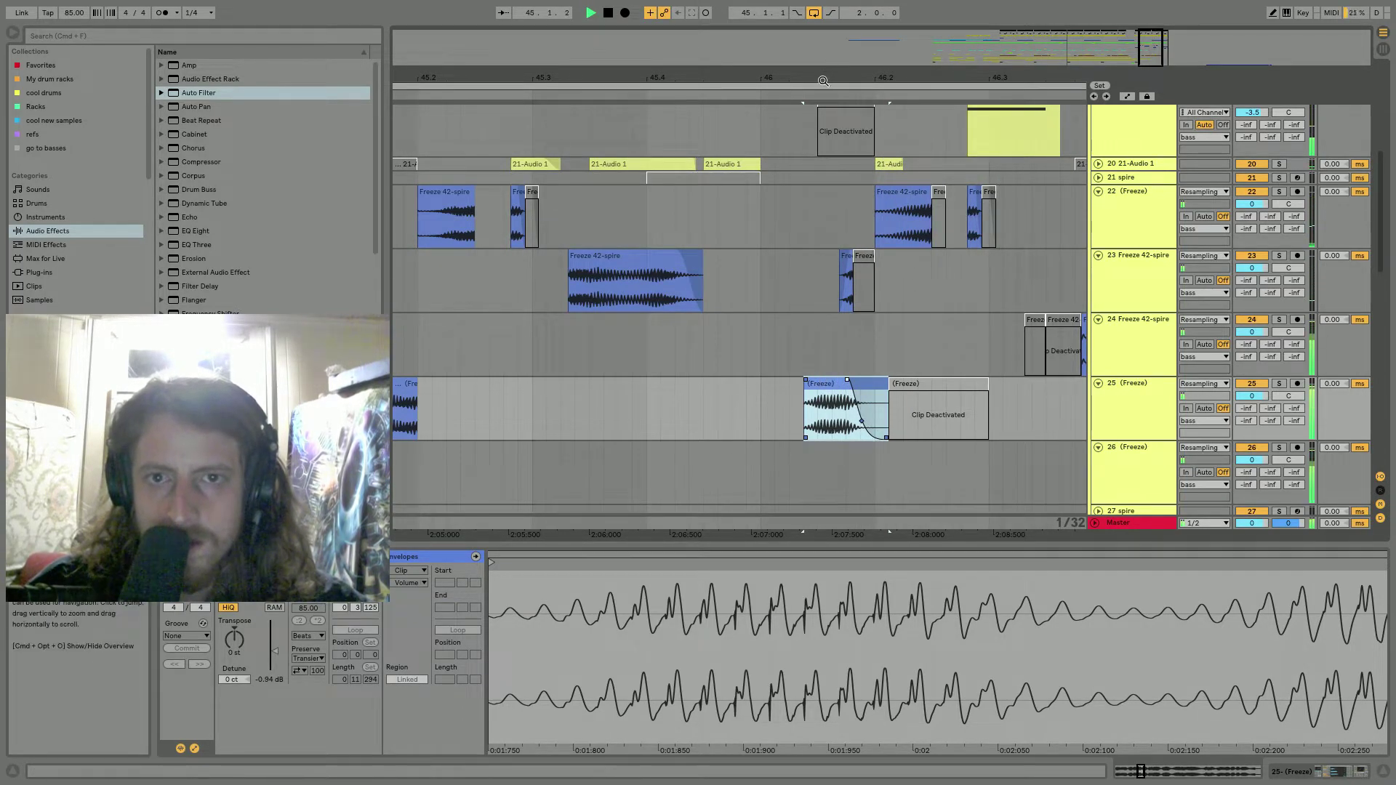
left_click_drag(824, 77, 824, 72)
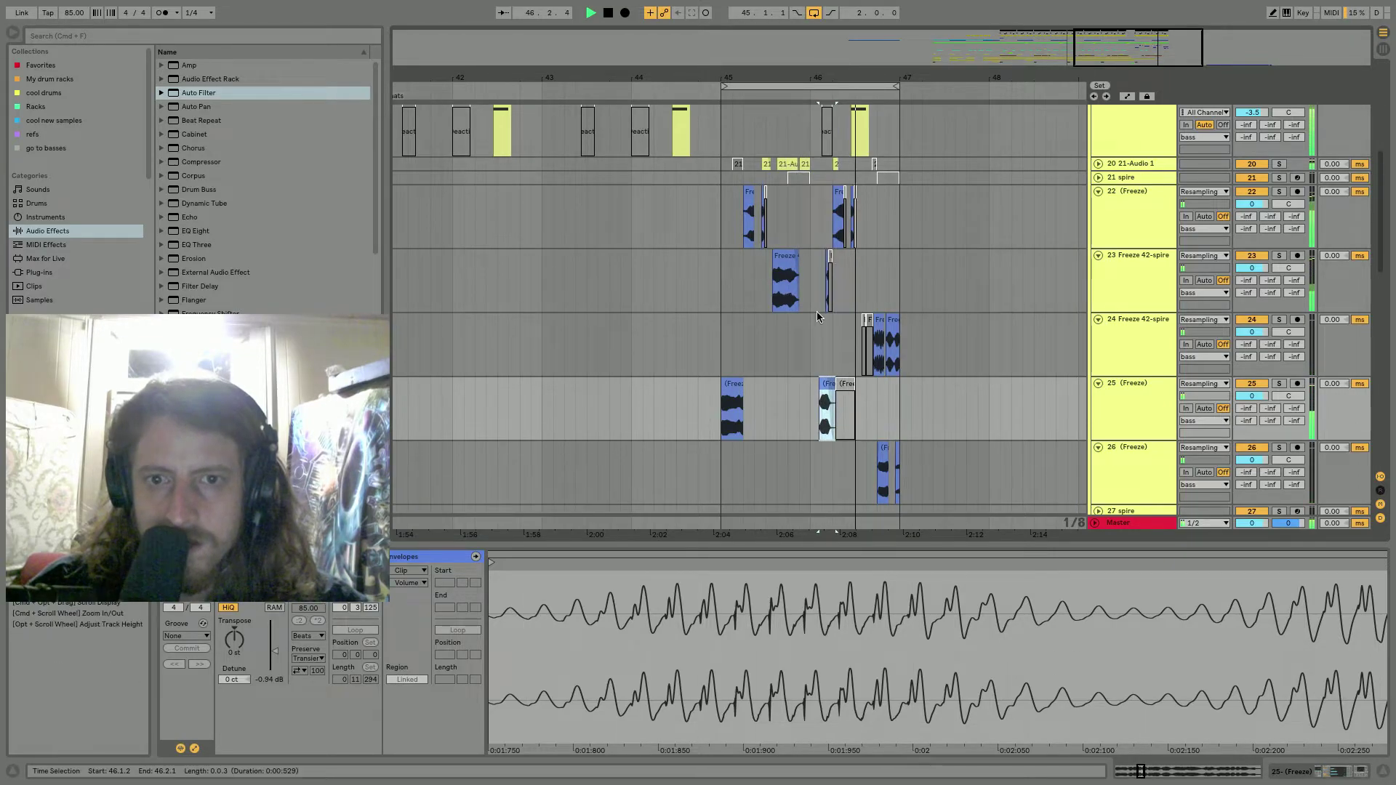
Show track 25's Saturator Drive automation, mark it off with breakpoints from 46.1.1 to 46.3.3, and audition the passage.
left_click(844, 358)
left_click(827, 383)
left_click(1127, 394)
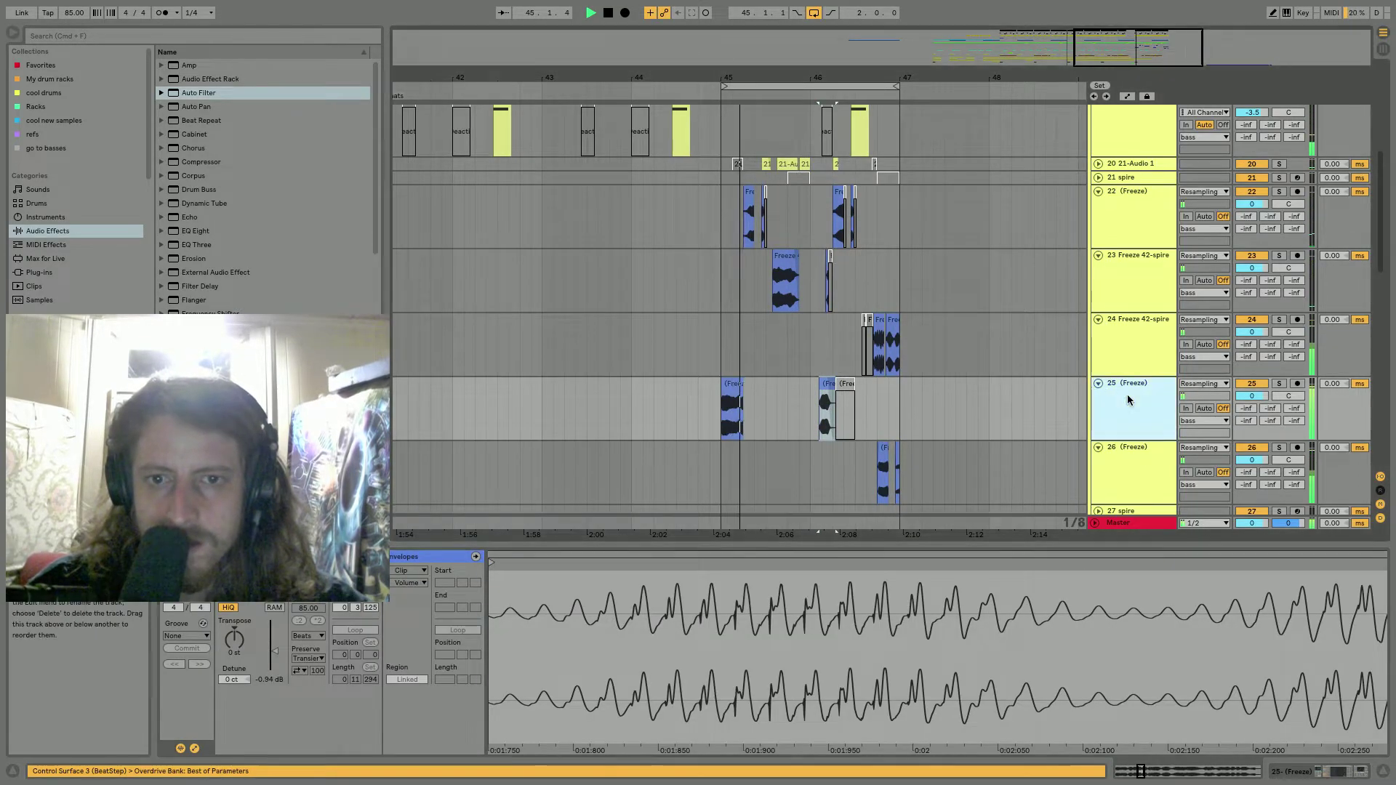
key("space")
key("space")
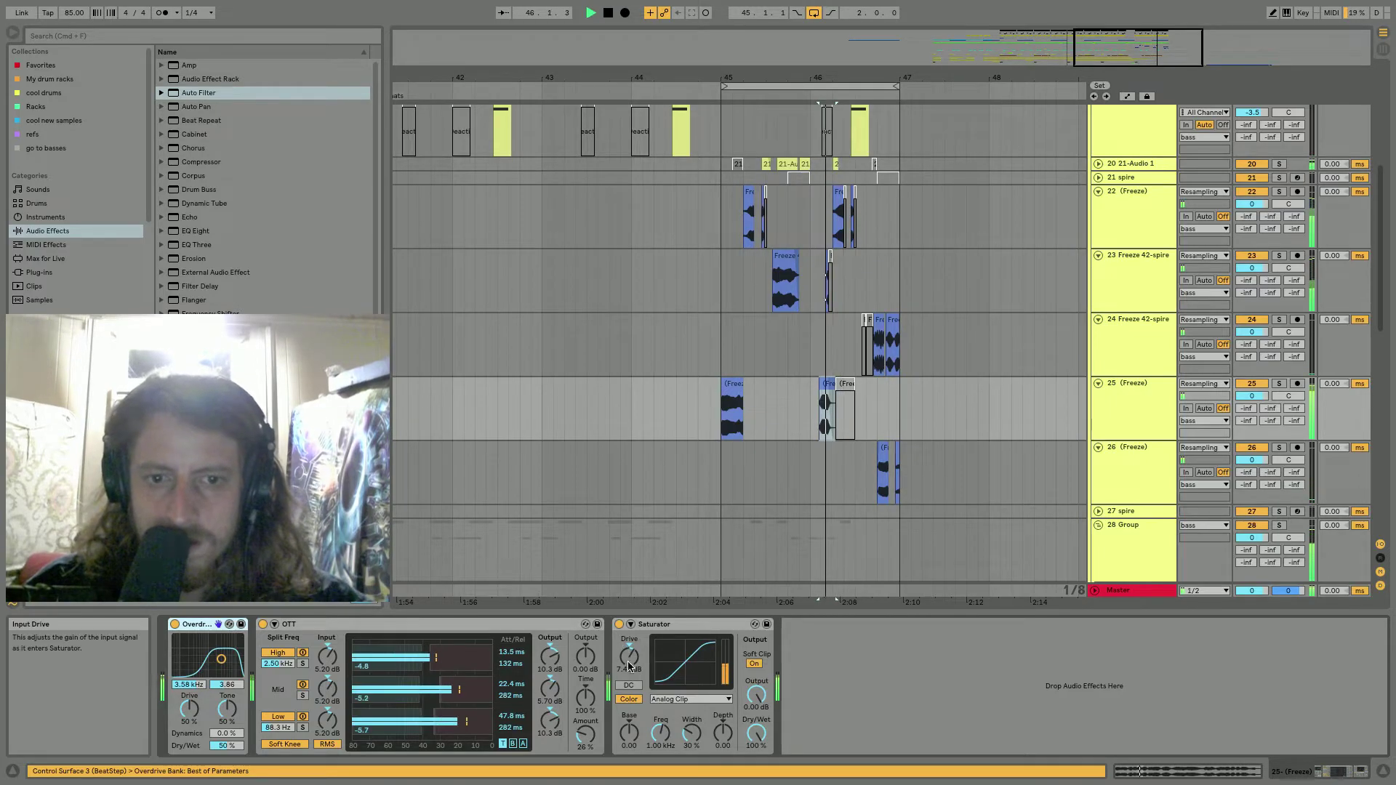
key("space")
left_click(629, 656)
key("a")
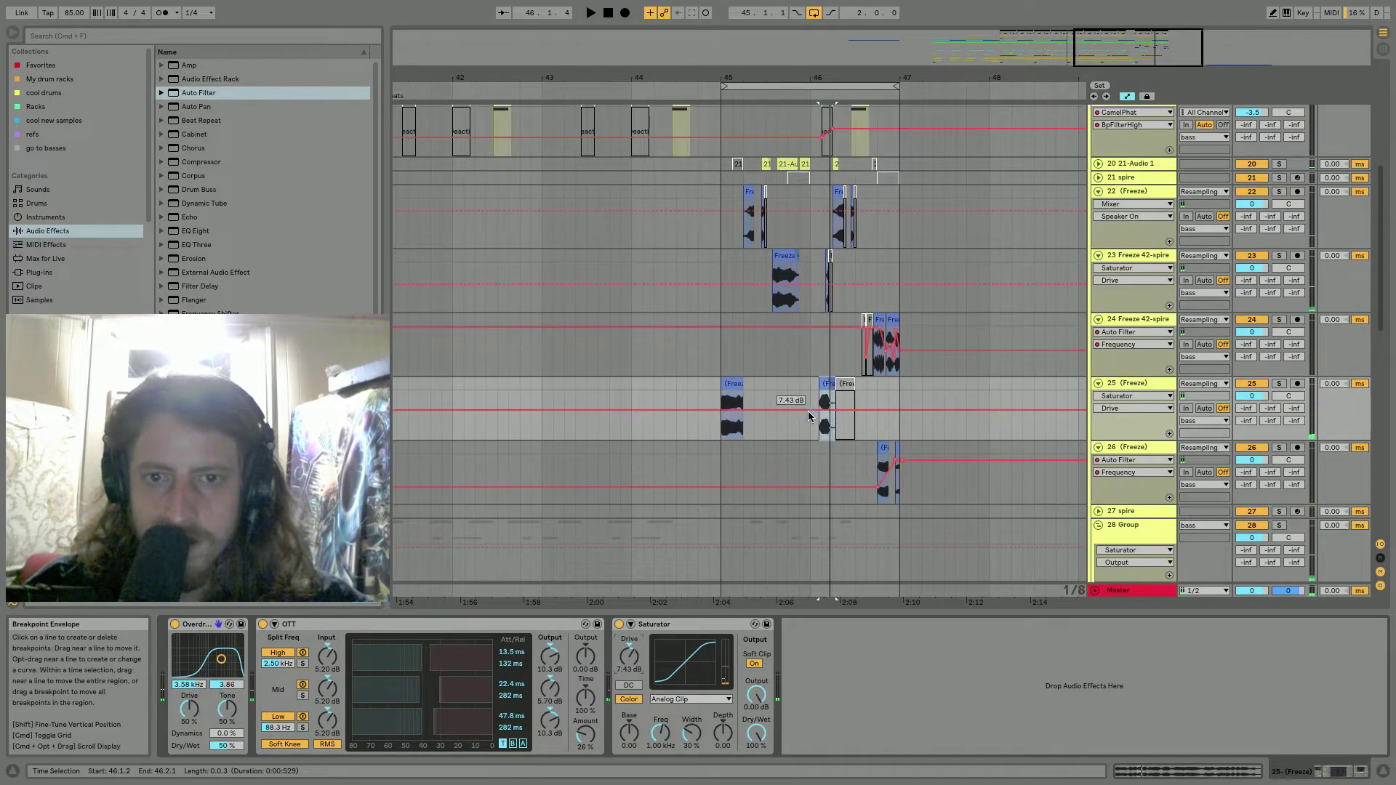
left_click_drag(865, 425, 827, 422)
key("space")
key("space")
key("space")
key("space")
key("space")
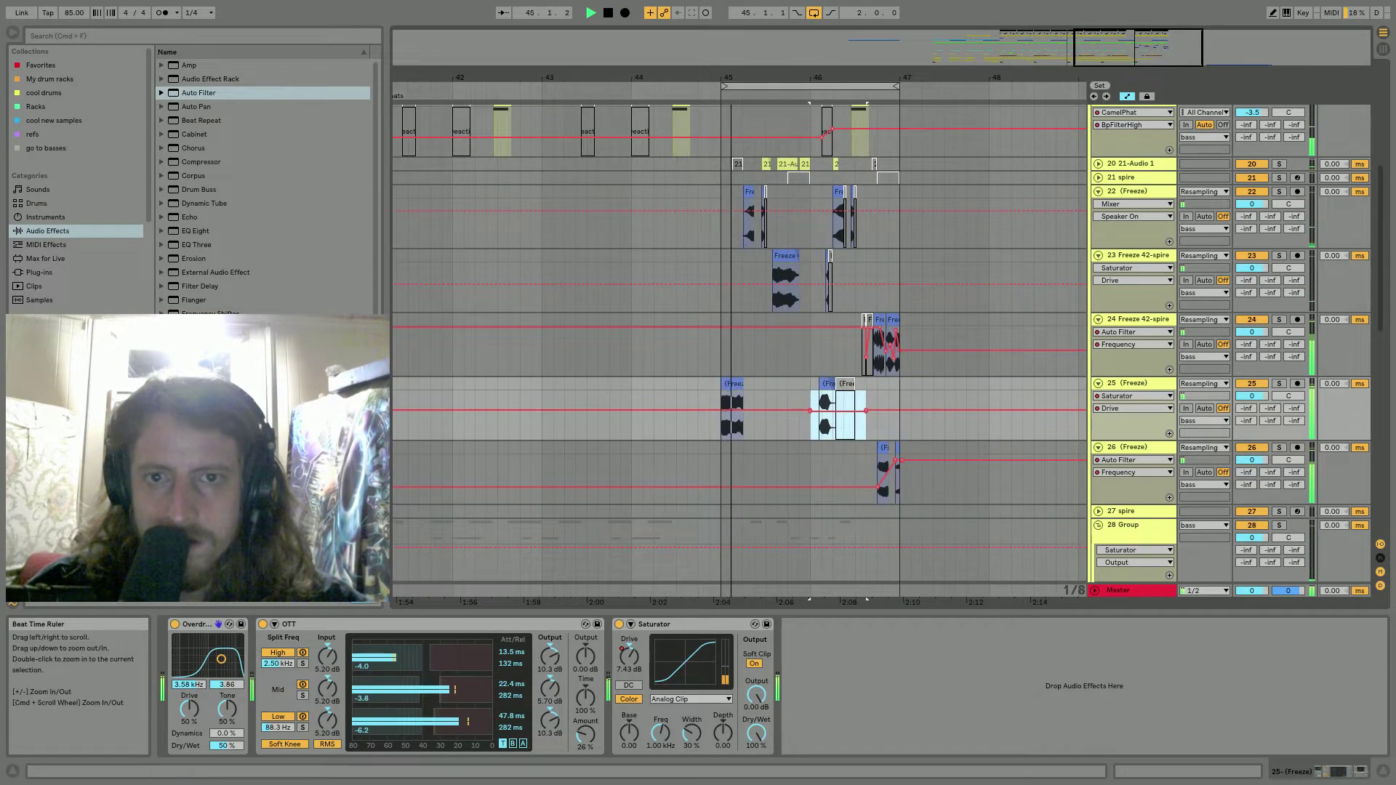
Try moving the sample start of the (Freeze) clip at 46.1.2 back to about 0:01.400 and audition it.
left_click_drag(827, 77, 826, 343)
double_click(804, 382)
left_click_drag(782, 623, 781, 509)
key("space")
key("space")
mouse_move(622, 563)
left_mouse_down()
mouse_move(583, 565)
mouse_move(595, 563)
left_mouse_up()
key("space")
key("space")
key("space")
key("space")
key("space")
key("space")
key("space")
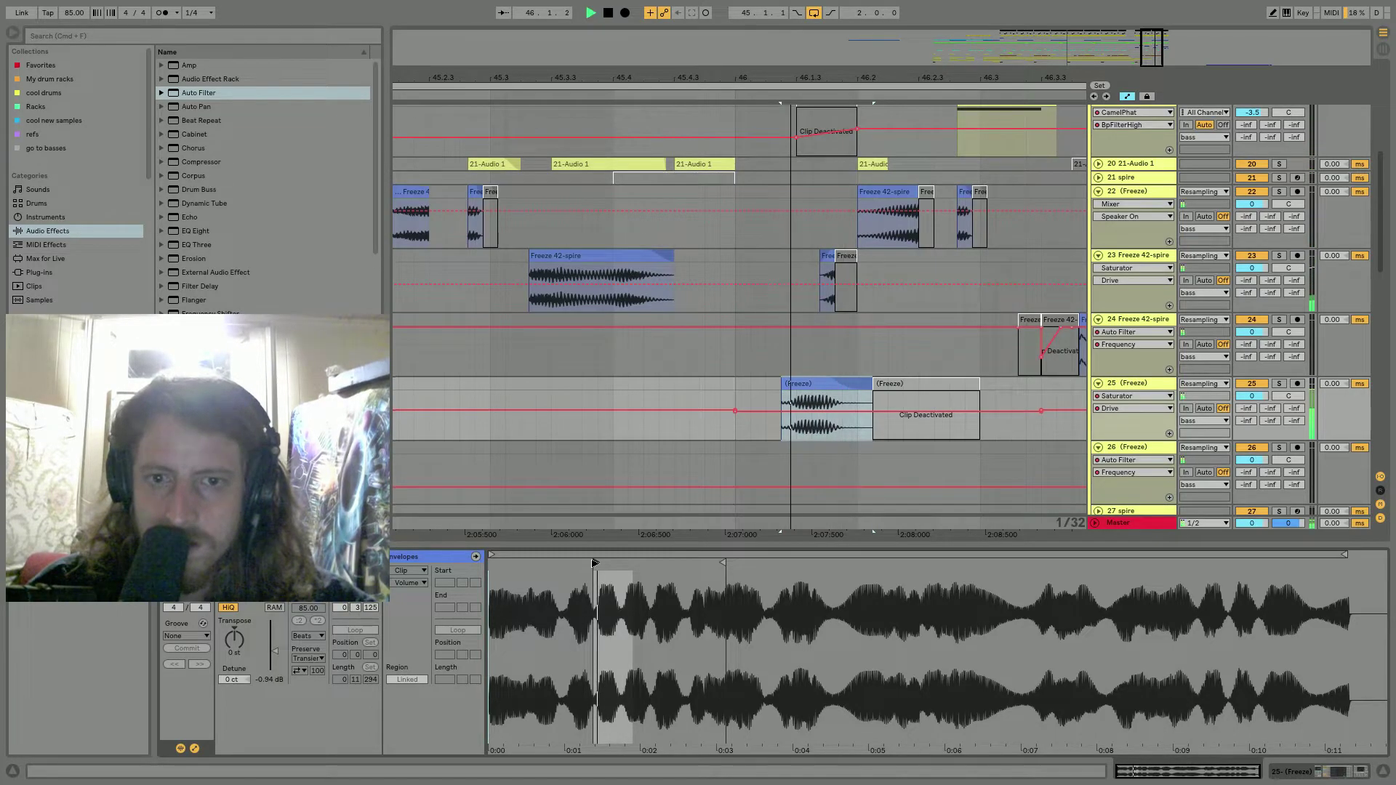
Hide the automation, lengthen the fade-in of the (Freeze) clip at 46.1.2, and audition from 45.4.1.
left_click(628, 386)
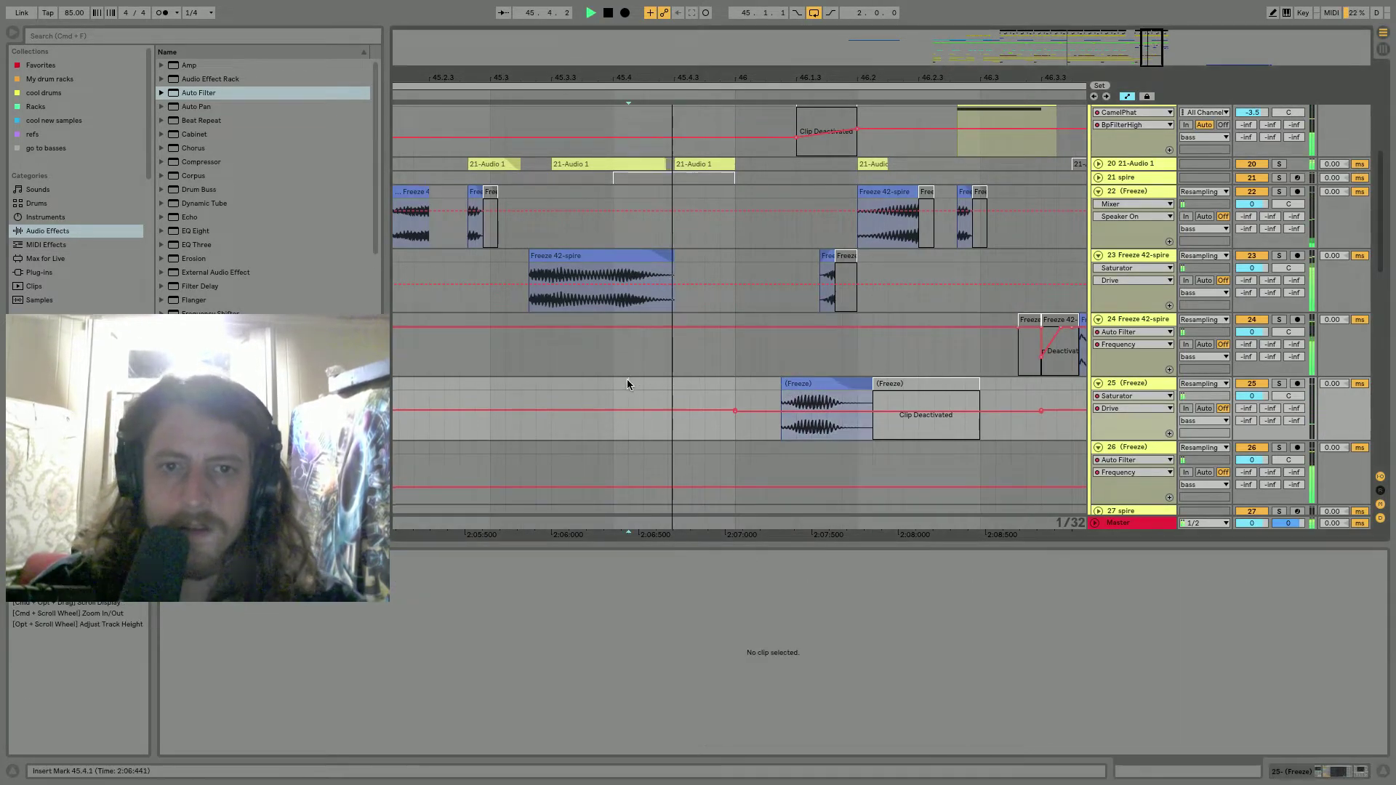
key("space")
key("a")
left_click(796, 383)
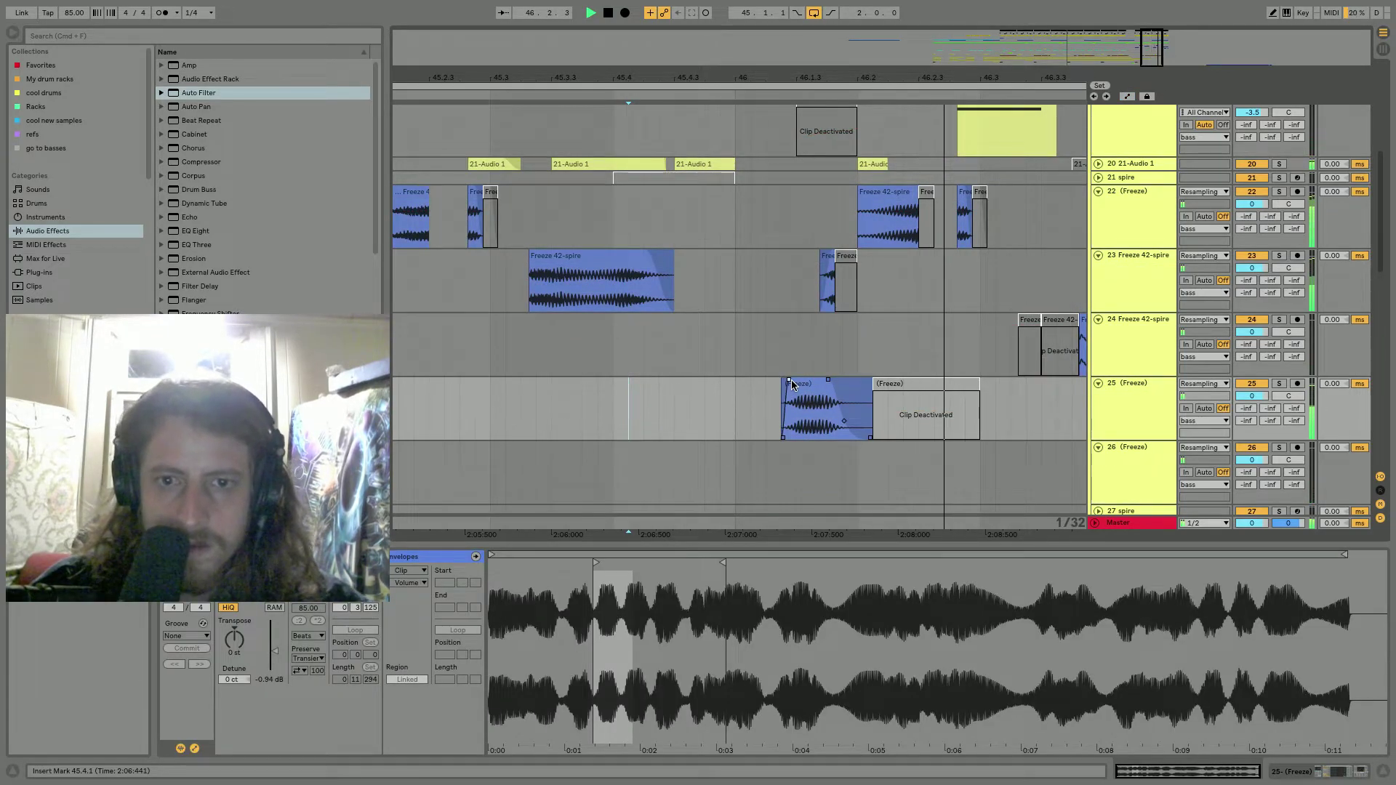
left_click(794, 384)
key("space")
key("space")
Try sample starts of about 0:05.500, 0:06.200 and 0:04.600 for the (Freeze) clip, and audition from 45.4.1.
double_click(716, 569)
key("space")
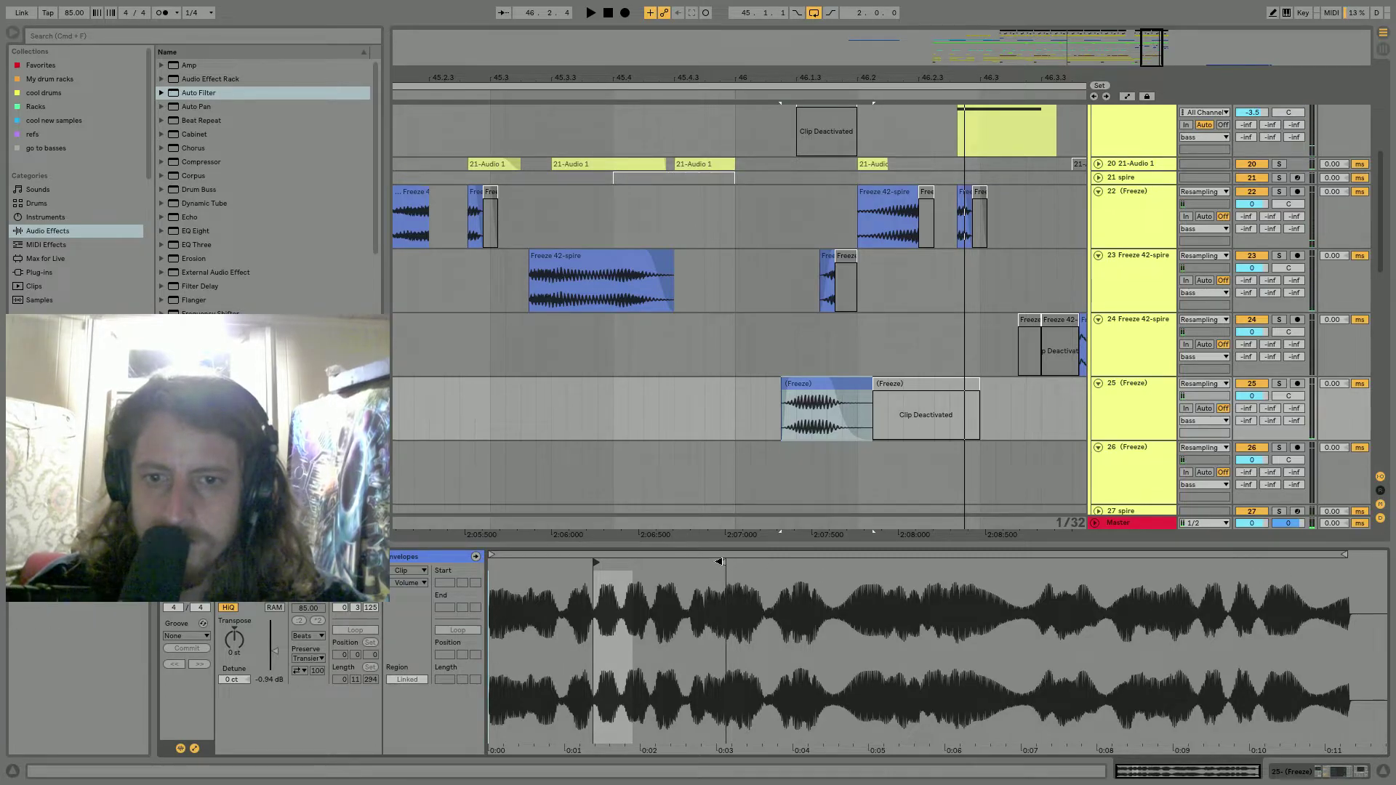
left_click(969, 572)
left_click(911, 580)
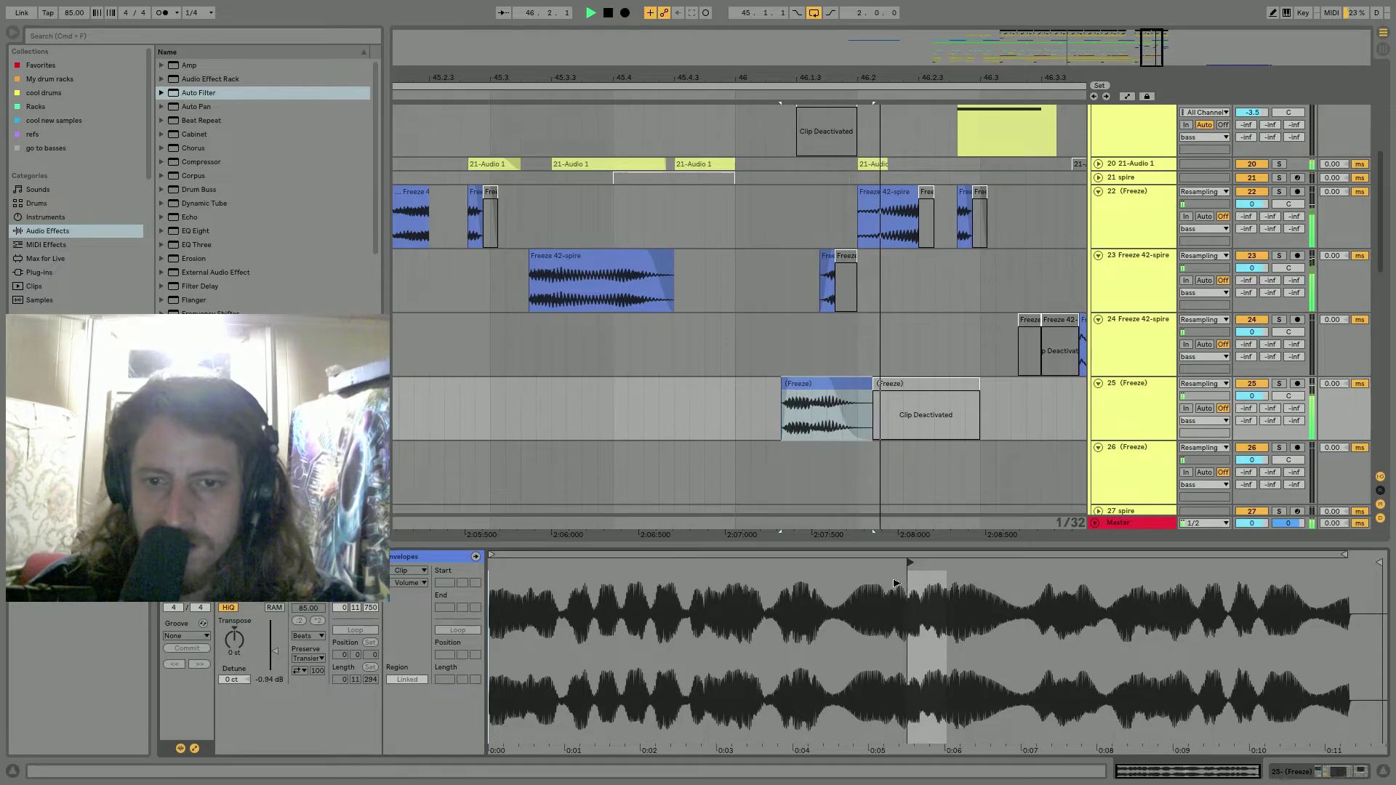
left_click(854, 586)
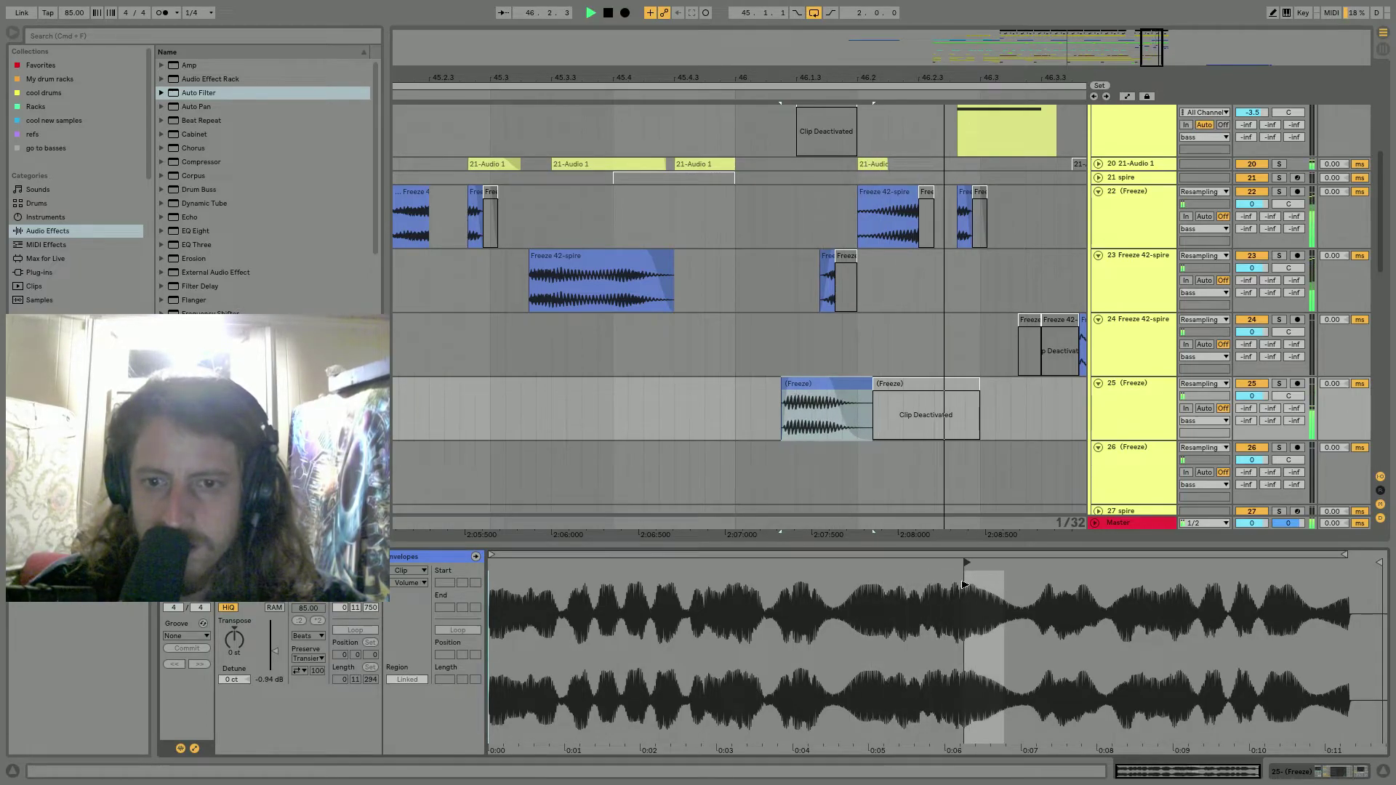
left_click(832, 582)
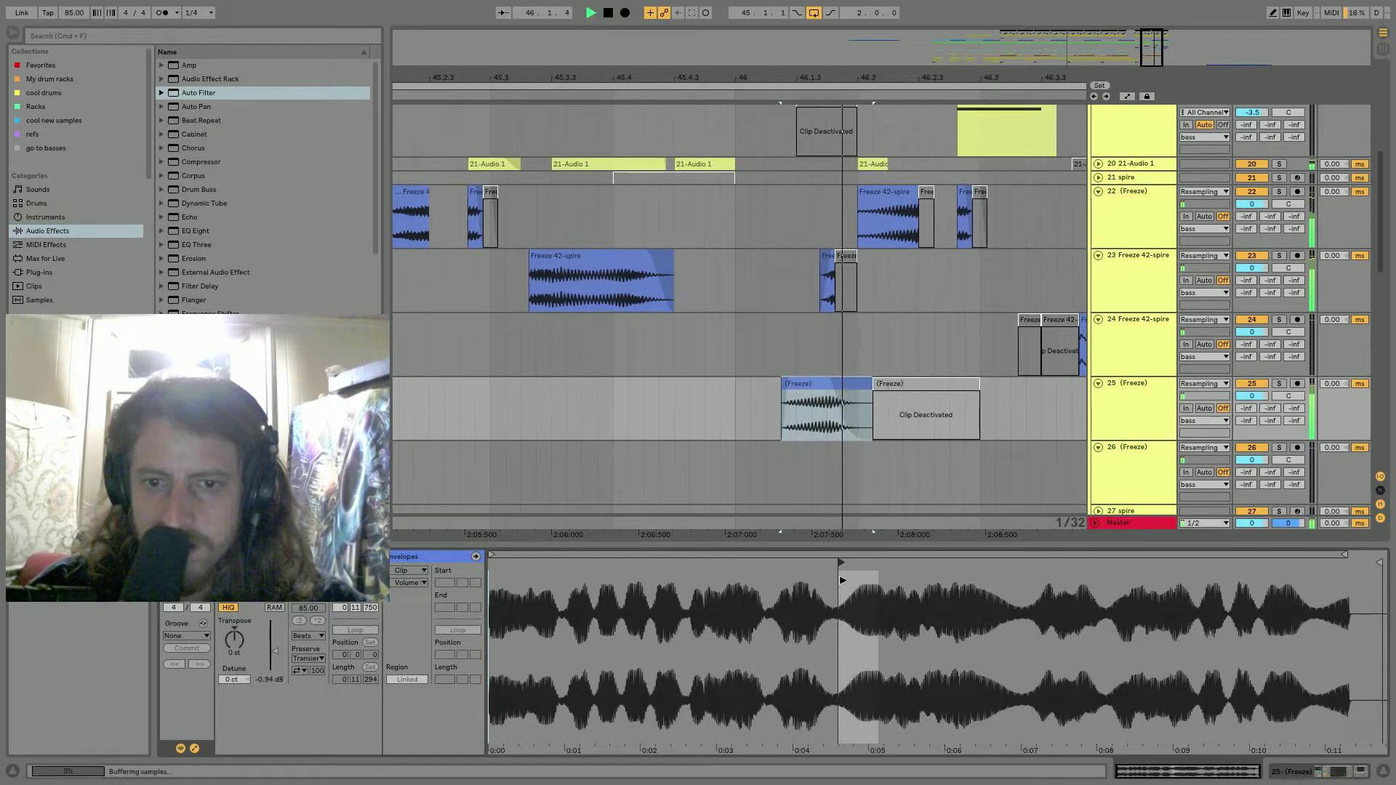
left_click(606, 406)
key("space")
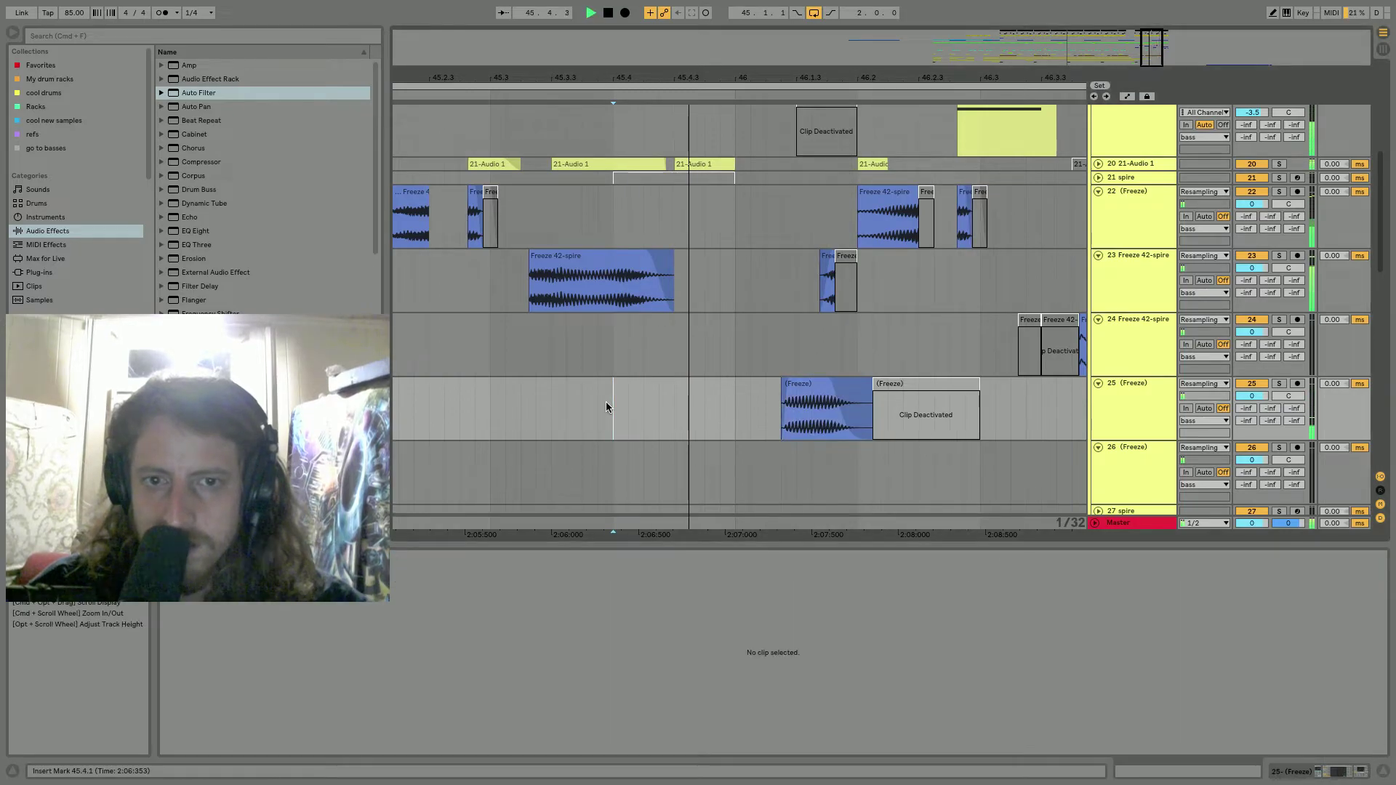
Shorten the active (Freeze) clip on track 25 to end at 46.2.1 and try a sample start of about 0:07.700.
left_click(784, 404)
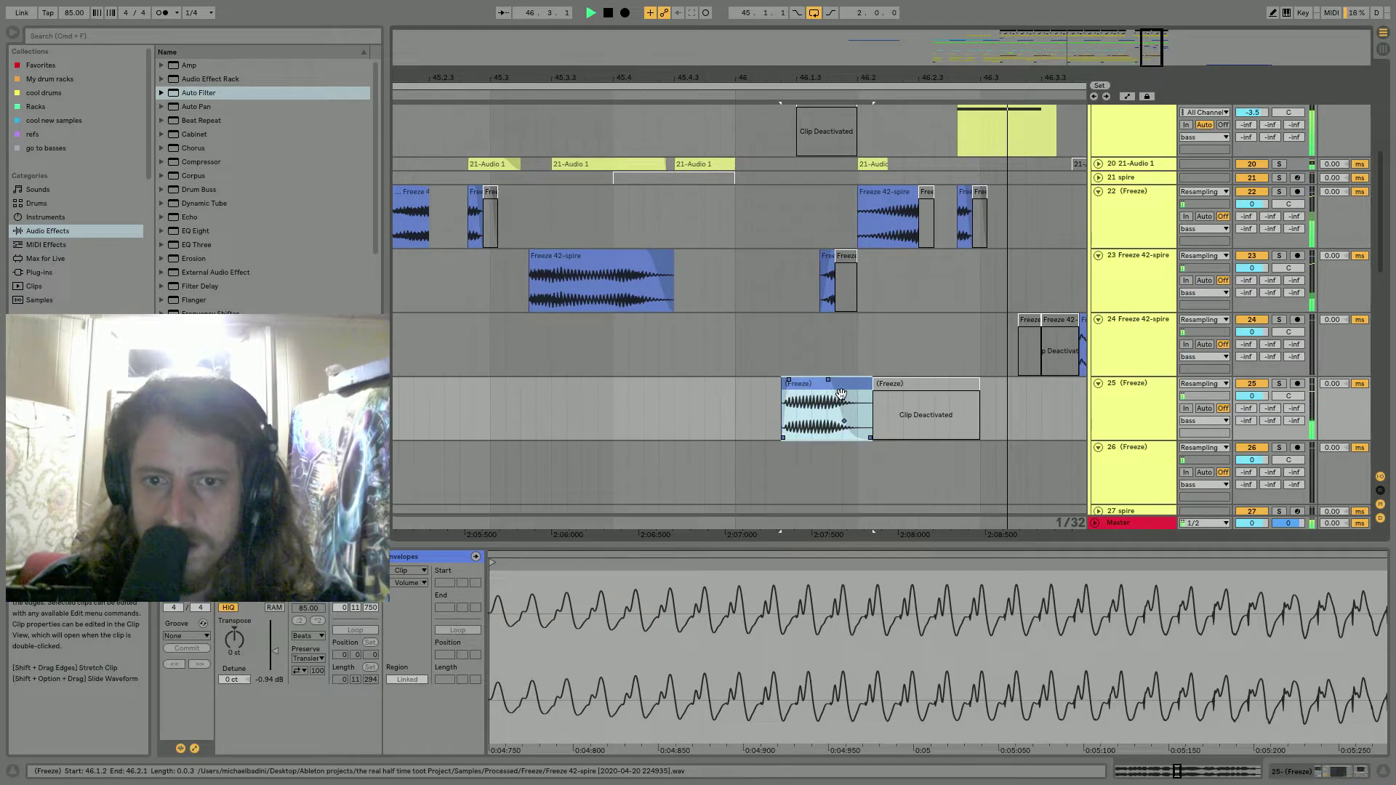
mouse_move(872, 392)
left_mouse_down()
mouse_move(835, 393)
mouse_move(859, 389)
left_mouse_up()
key("space")
key("space")
mouse_move(863, 640)
left_mouse_down()
mouse_move(863, 577)
mouse_move(890, 567)
left_mouse_up()
key("space")
Move the deactivated (Freeze) clip on track 25 about a sixteenth earlier, over the active clip's end, and audition the result.
left_click(891, 394)
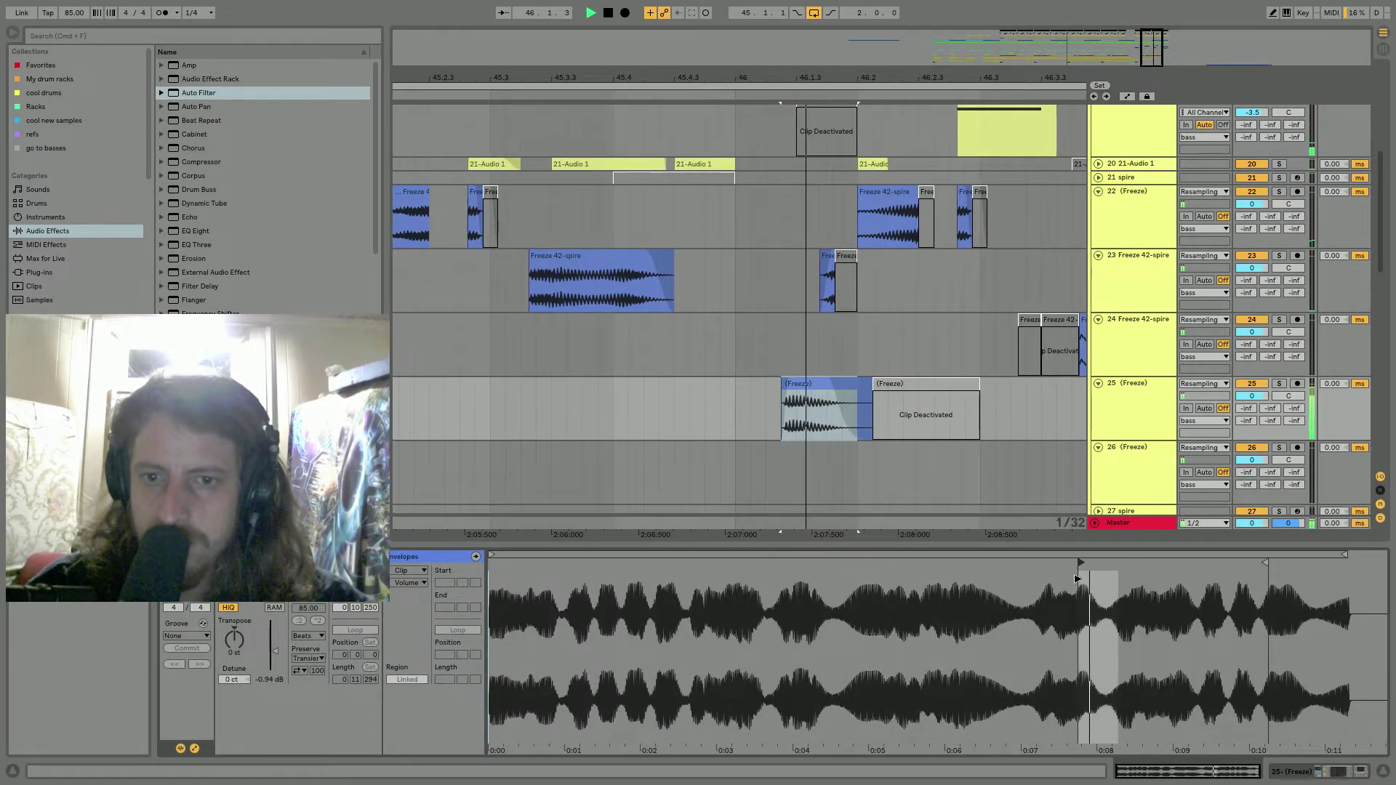
left_click_drag(891, 396, 858, 403)
left_click(819, 386)
key("space")
key("space")
key("space")
key("space")
key("space")
key("space")
key("space")
Try a sample start of about 0:07.300 for the active (Freeze) clip and audition it in context from before 45.4.
left_click_drag(841, 573, 838, 519)
key("space")
key("space")
key("space")
key("space")
mouse_move(796, 560)
left_mouse_down()
mouse_move(720, 562)
mouse_move(732, 561)
left_mouse_up()
key("space")
key("space")
key("space")
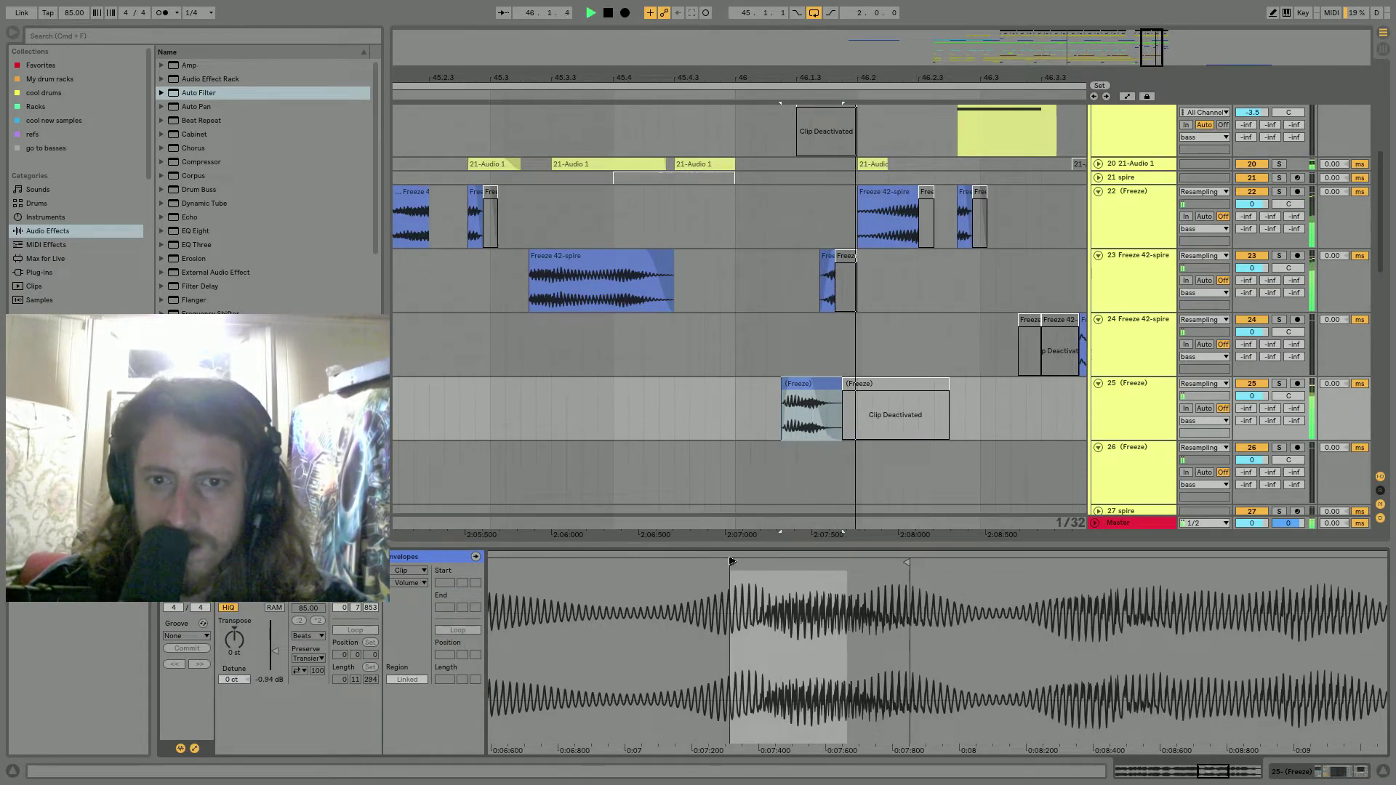
left_click(569, 339)
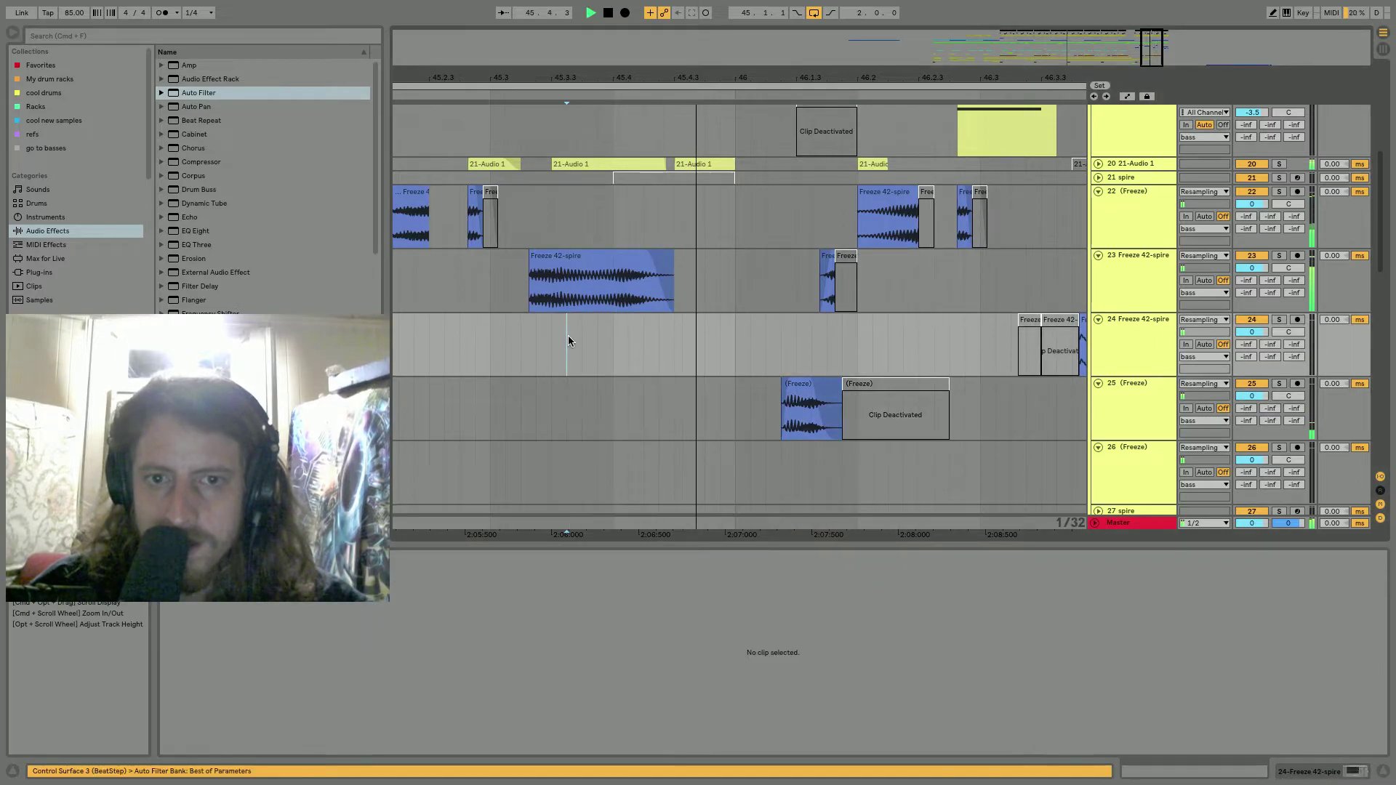
Try sample starts of about 0:09.700 and further on for the active (Freeze) clip on track 25.
left_click(807, 383)
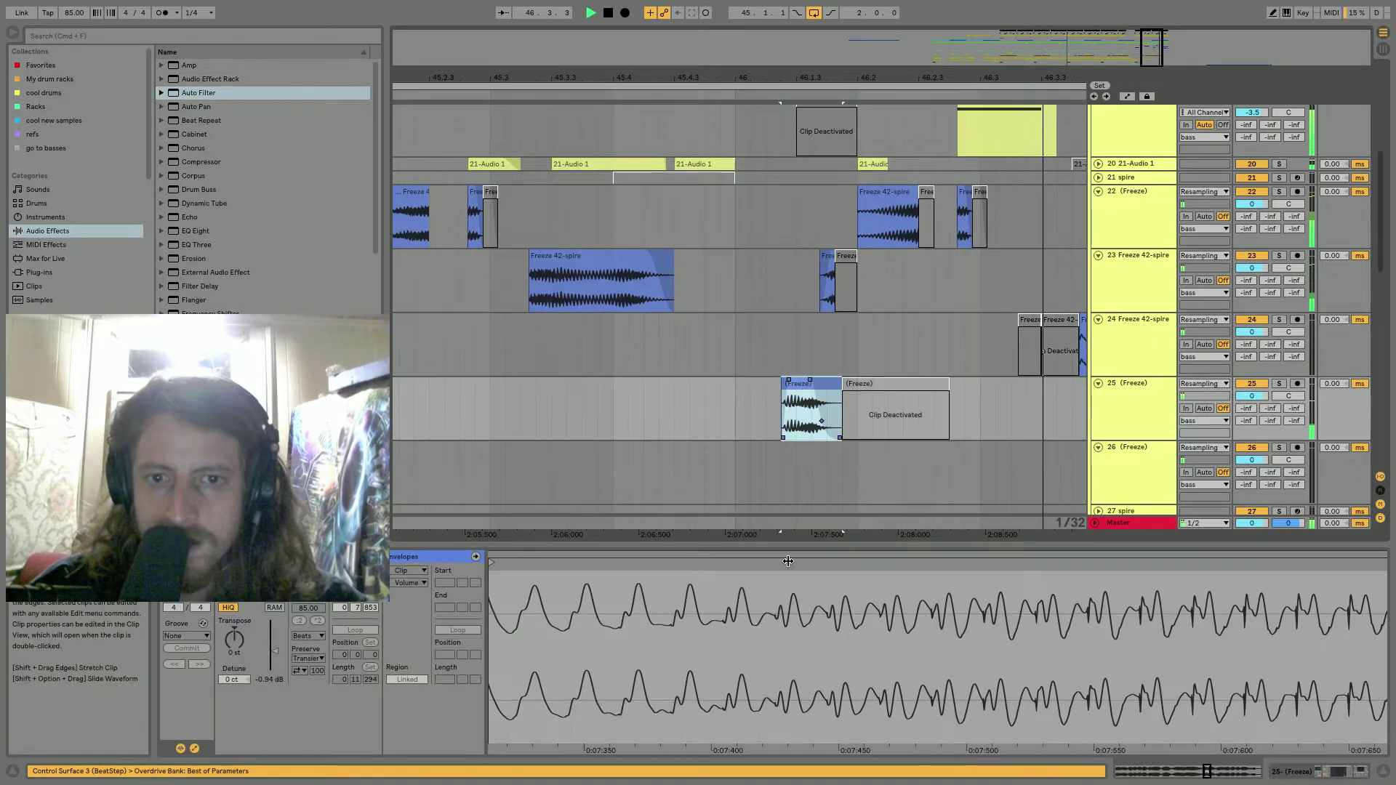
left_click_drag(783, 573, 1230, 562)
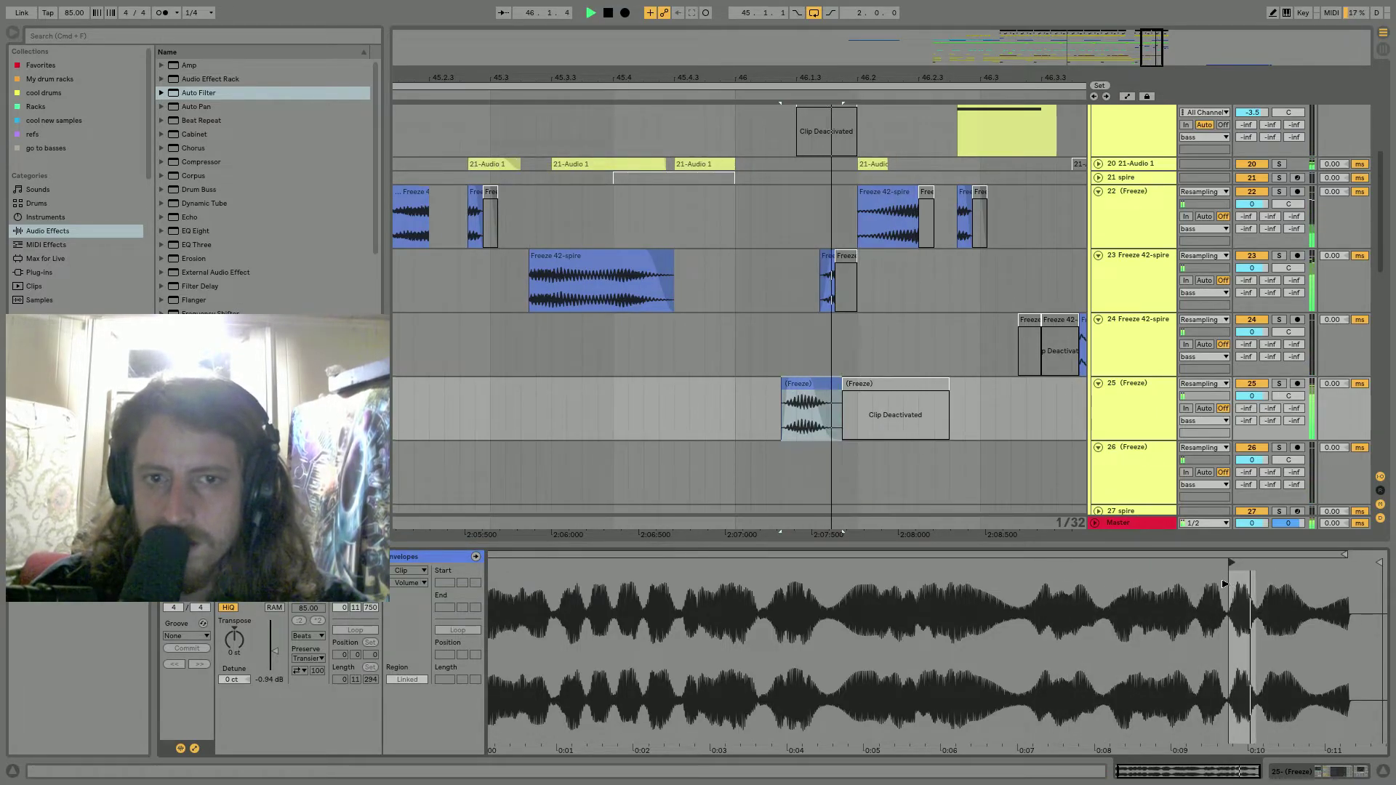
left_click_drag(1225, 584, 1271, 584)
Delete the active (Freeze) clip between 46.1.2 and 46.1.4 on track 25 and audition the arrangement.
key("space")
key("Delete")
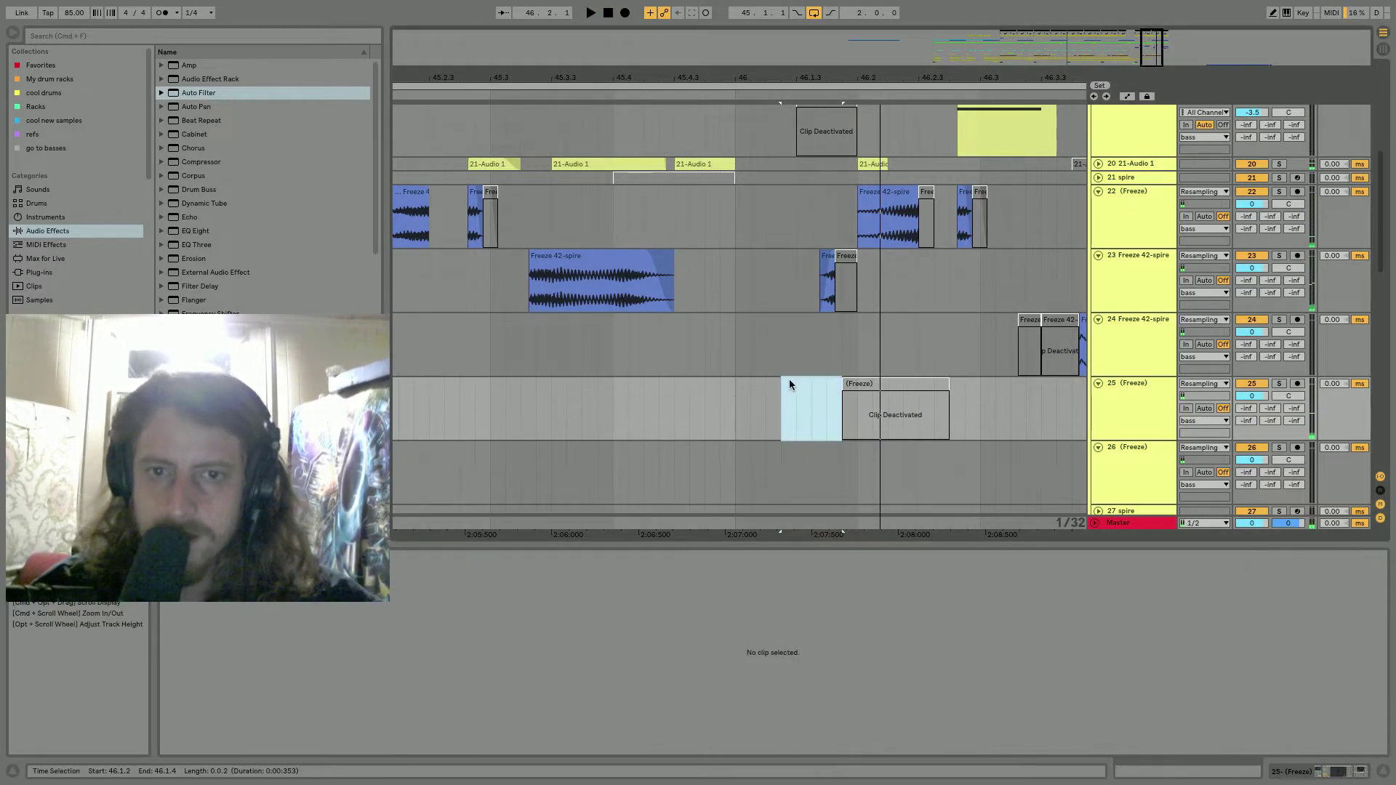
left_click(609, 258)
key("space")
scroll(727, 326, "up", 1)
Extend the start of the short Freeze 42-spire piece on track 23 back to 46.1.3 and audition the track.
left_click_drag(614, 317, 639, 310)
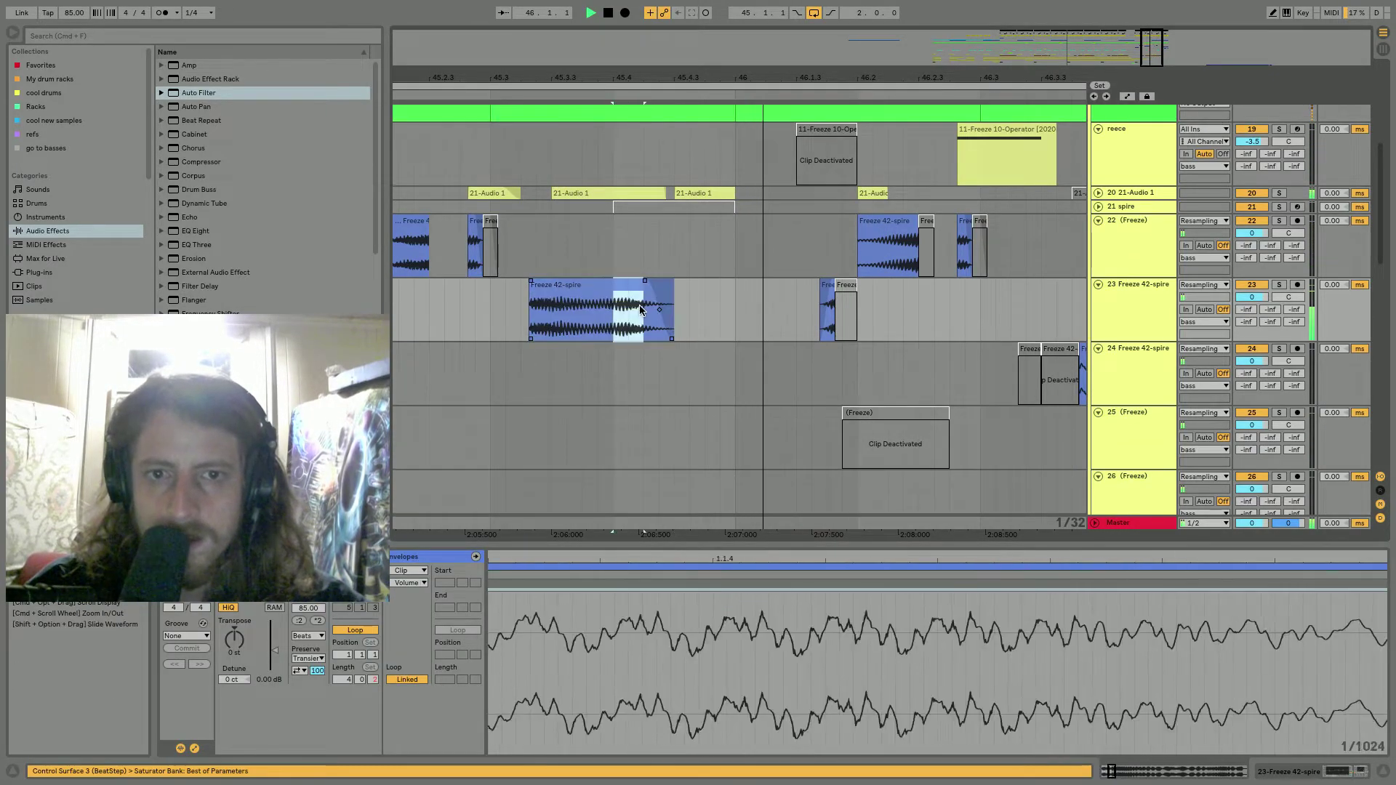
left_click_drag(820, 293, 798, 287)
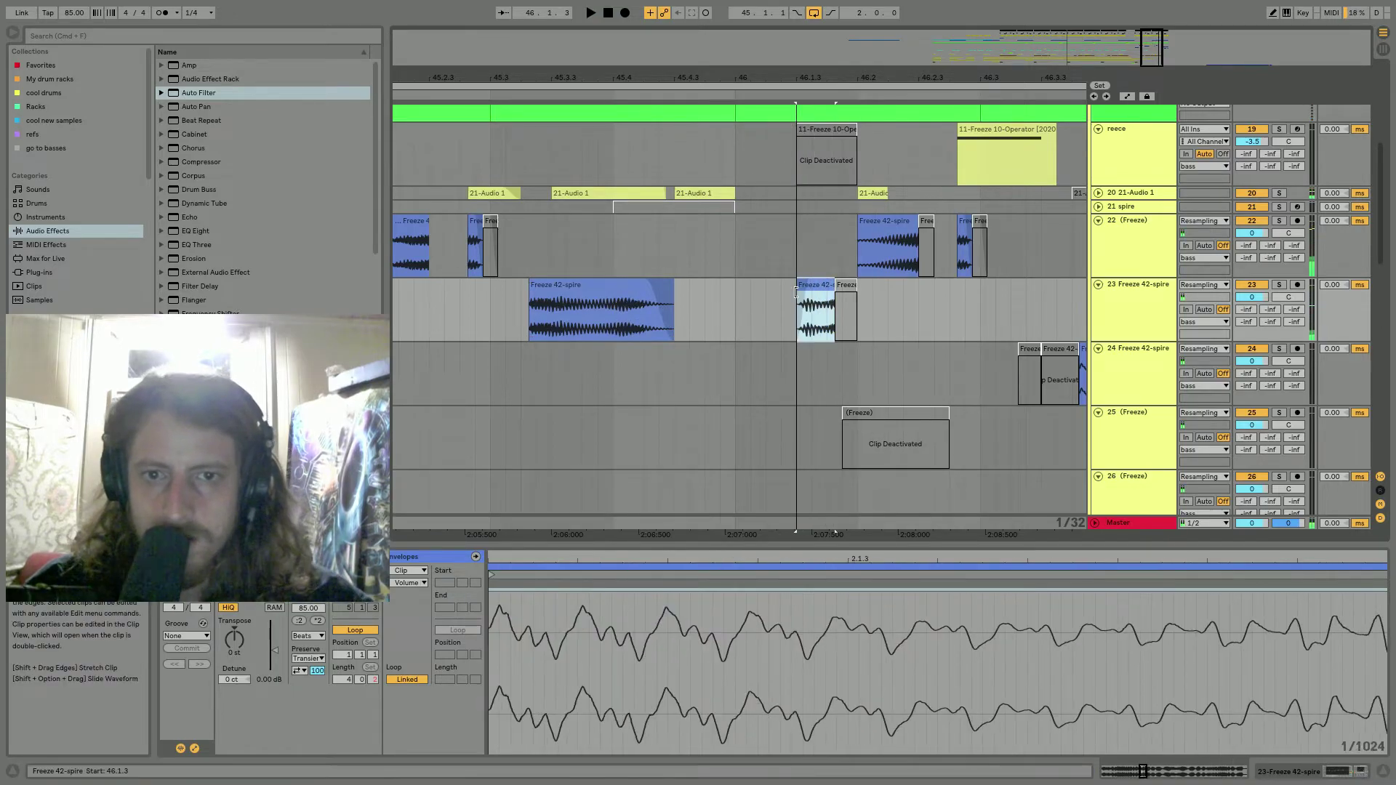
key("space")
left_click(618, 287)
key("space")
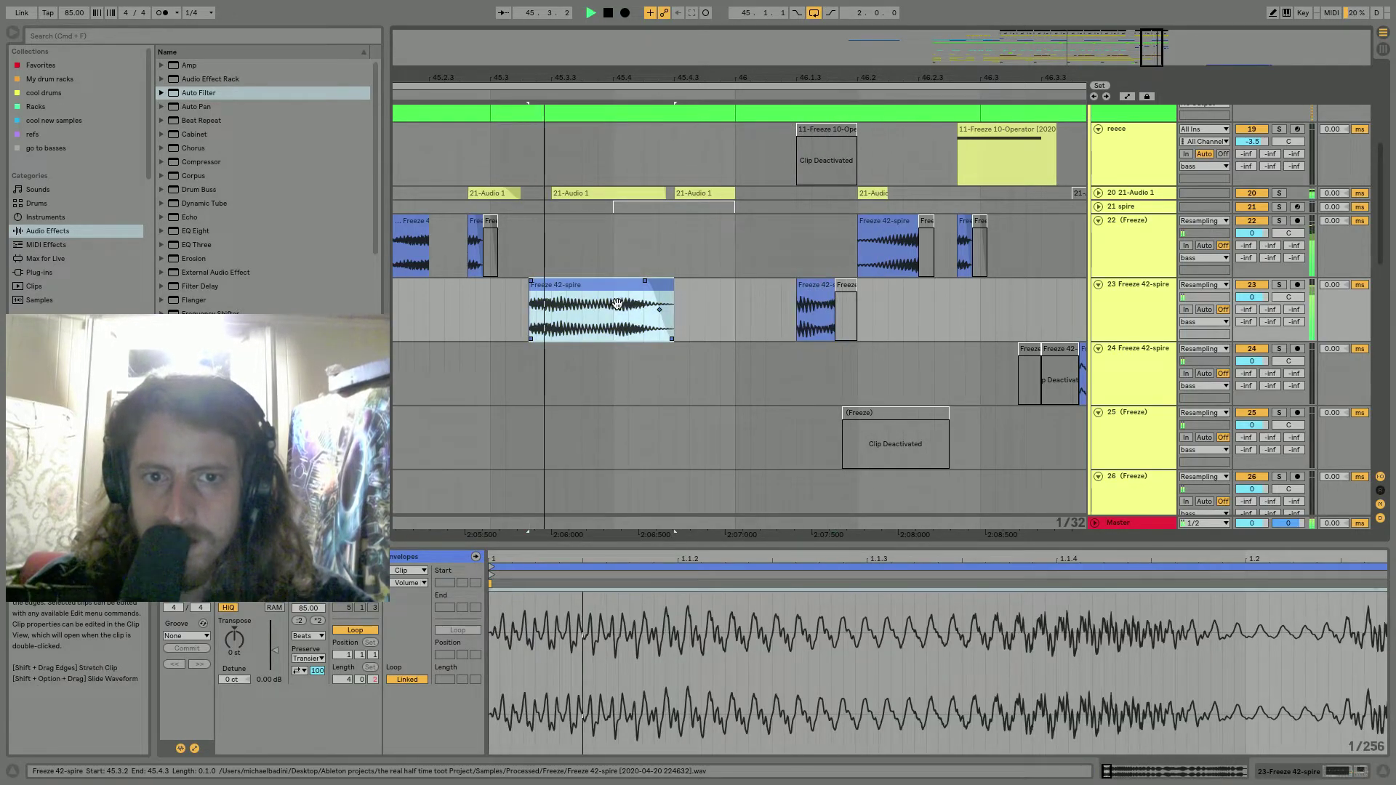
Raise the gain of the Freeze 42-spire piece at 46.1.3 on track 23 to 3.44 dB and audition it.
double_click(813, 286)
key("space")
left_click_drag(813, 559, 812, 451)
left_click_drag(266, 660, 265, 645)
key("space")
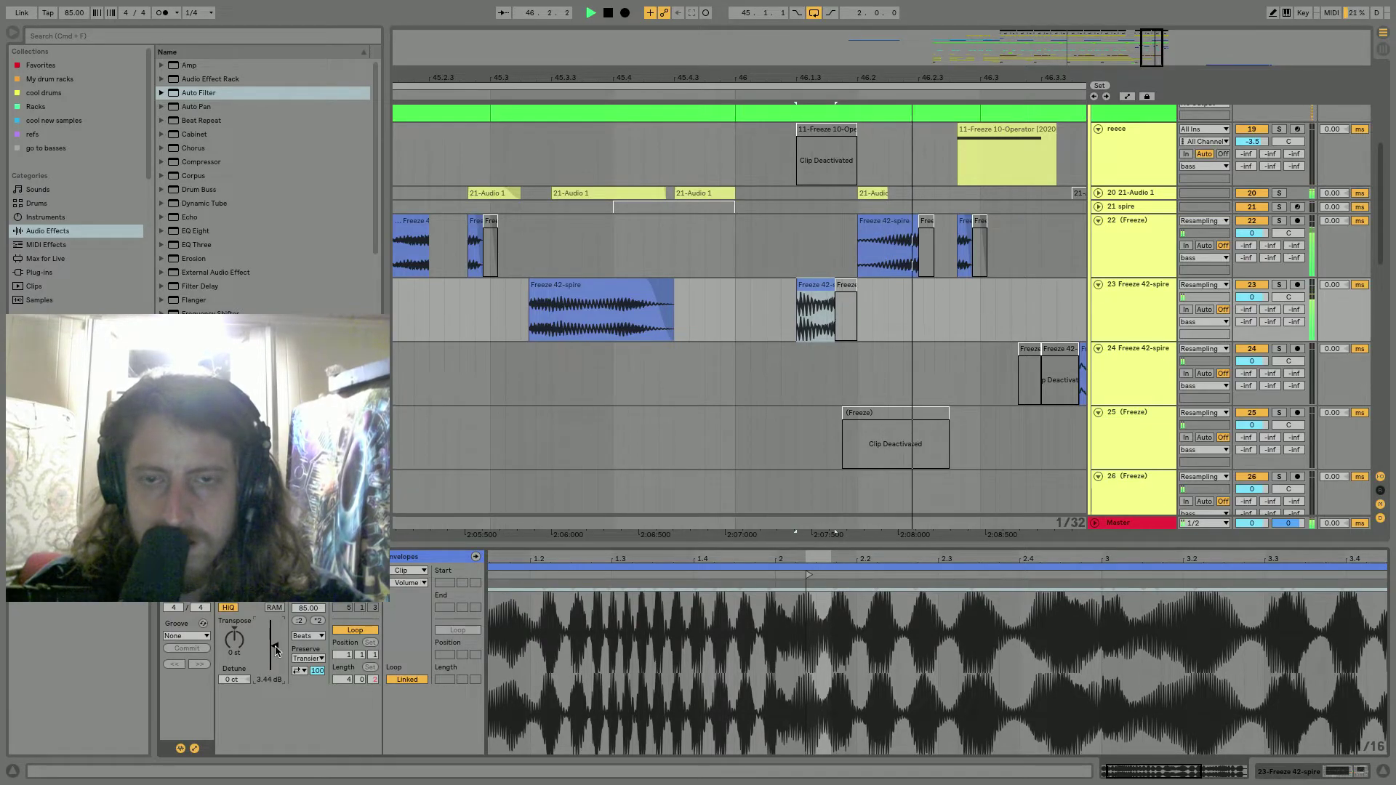
left_click_drag(747, 78, 747, 73)
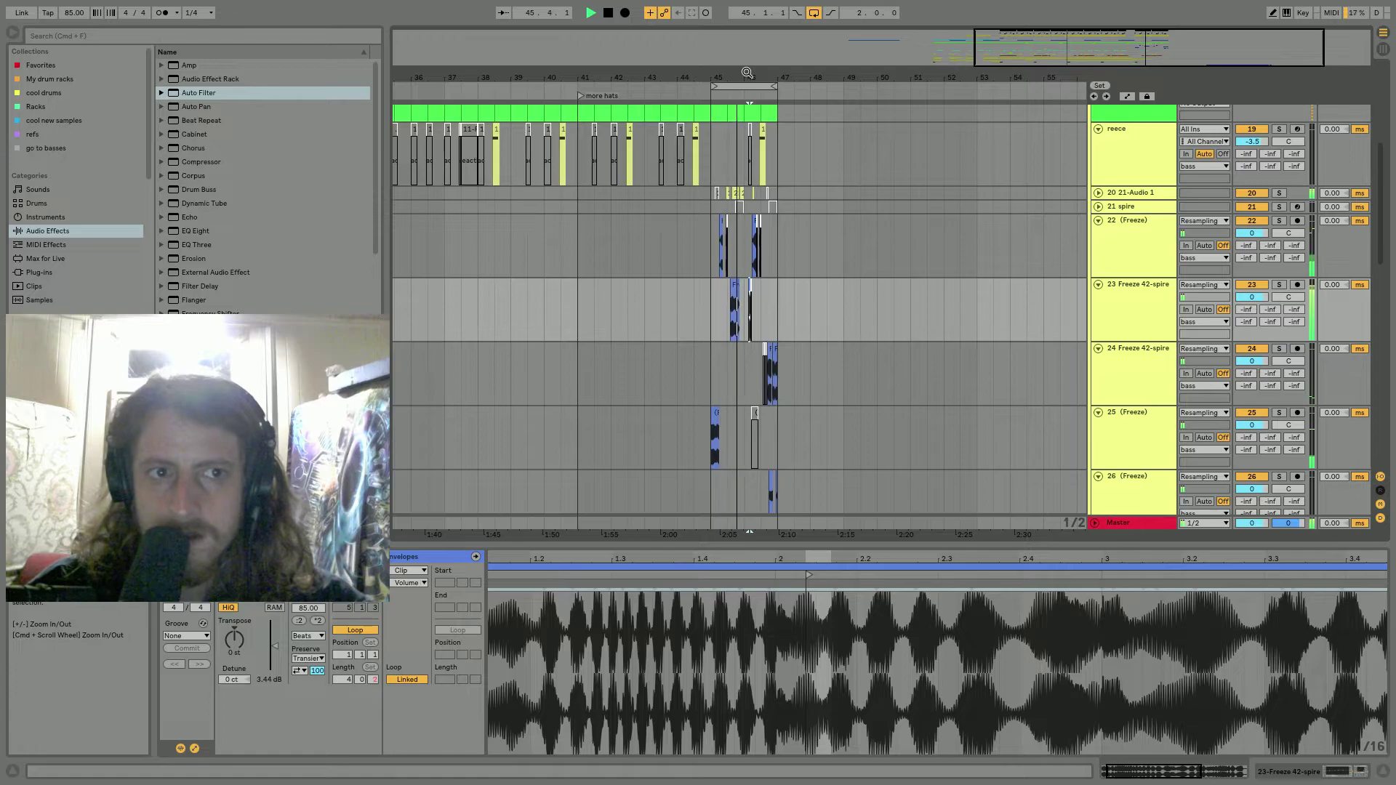
Extend the start of the short Freeze 42-spire piece on track 23 back to 46.1.1 and shape its fade-in.
key("space")
left_click_drag(748, 74, 768, 218)
left_click_drag(776, 288, 702, 289)
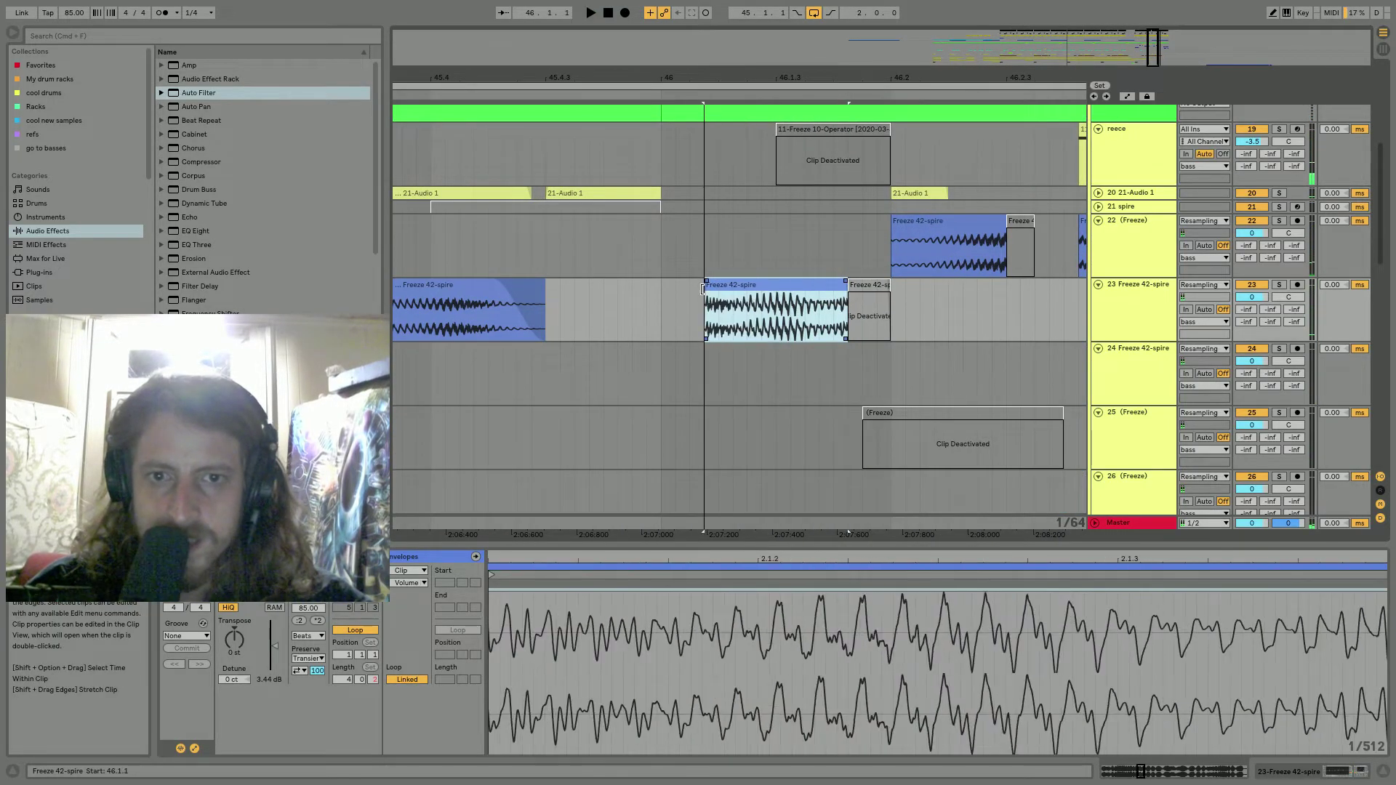
left_click(618, 307)
key("space")
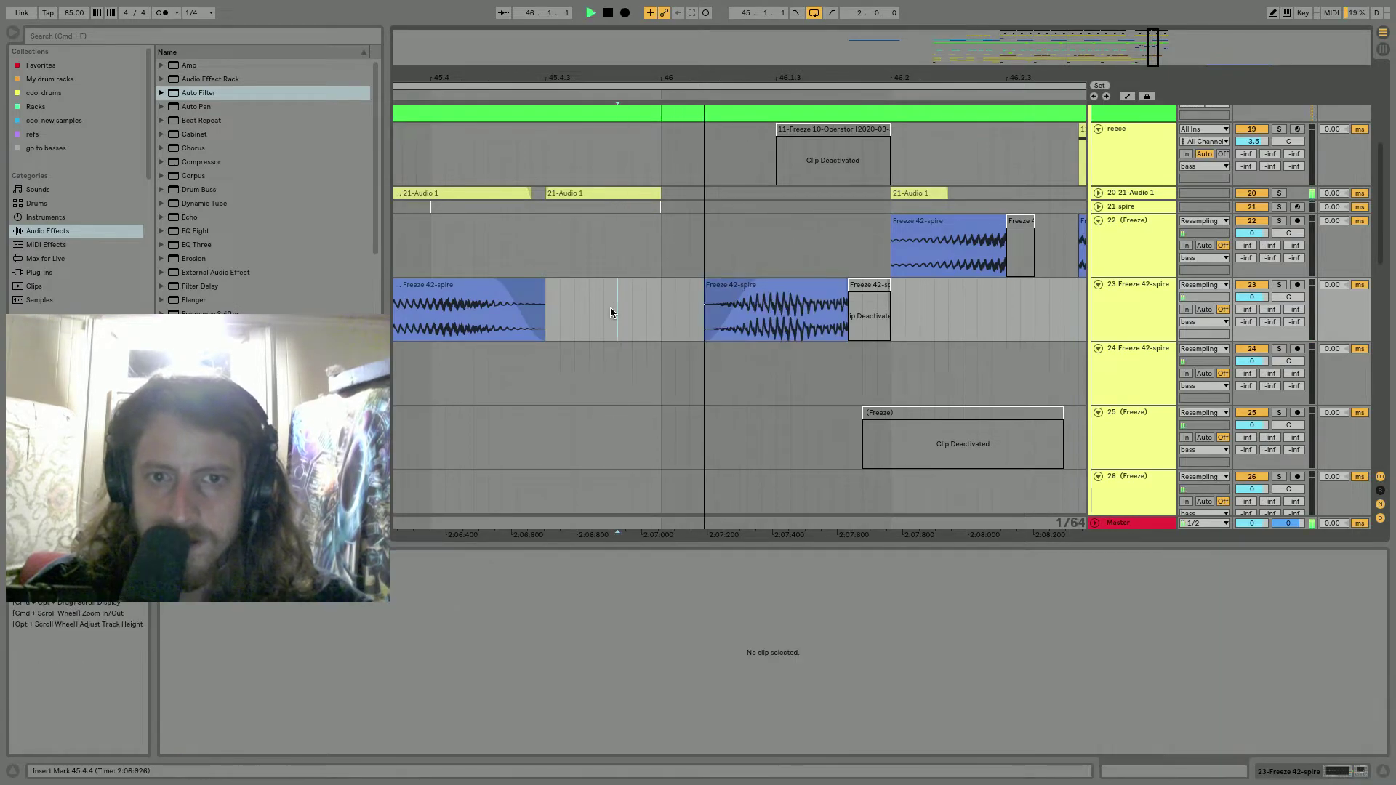
left_click_drag(735, 307, 732, 327)
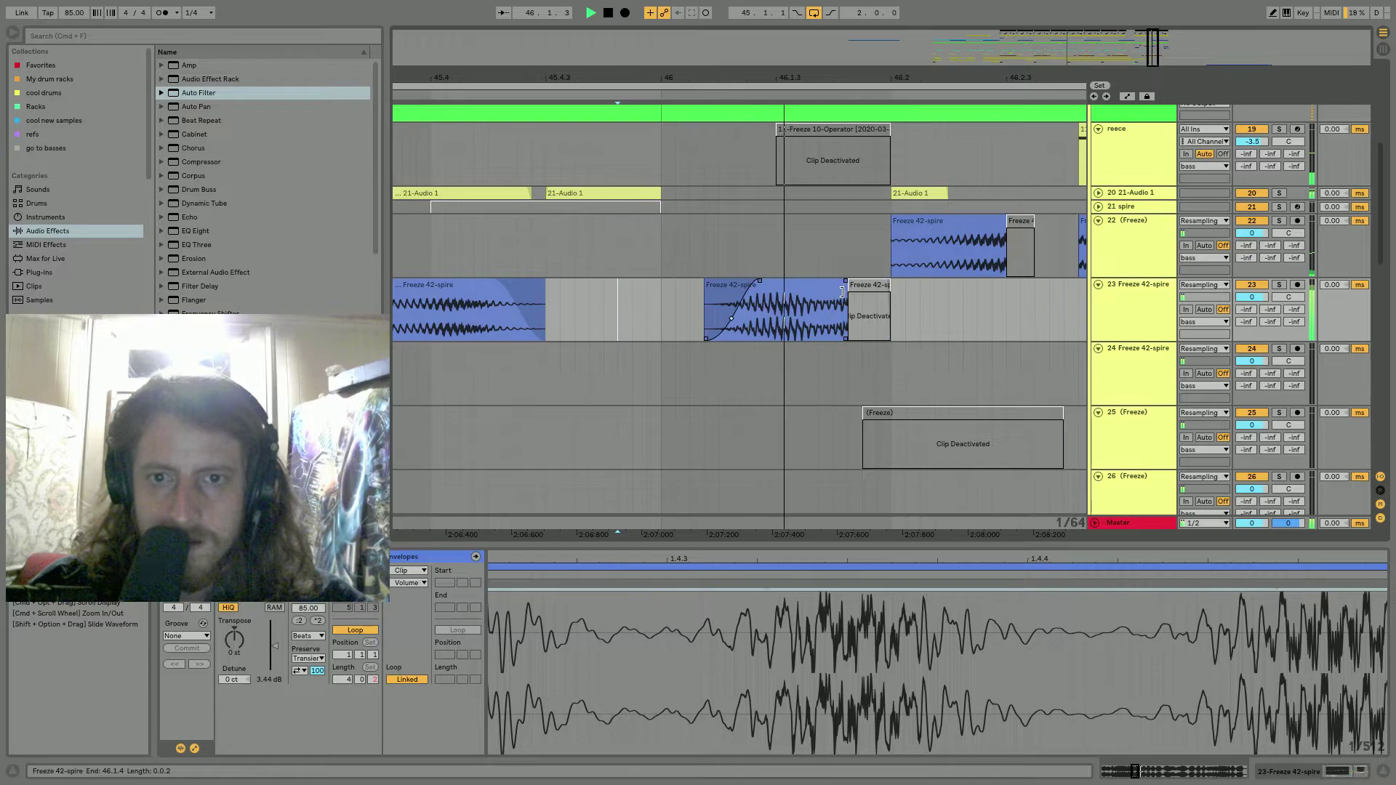
Extend the end of the short Freeze 42-spire piece on track 23 to 46.1.4 and audition it.
left_click_drag(847, 291, 887, 291)
key("super+z")
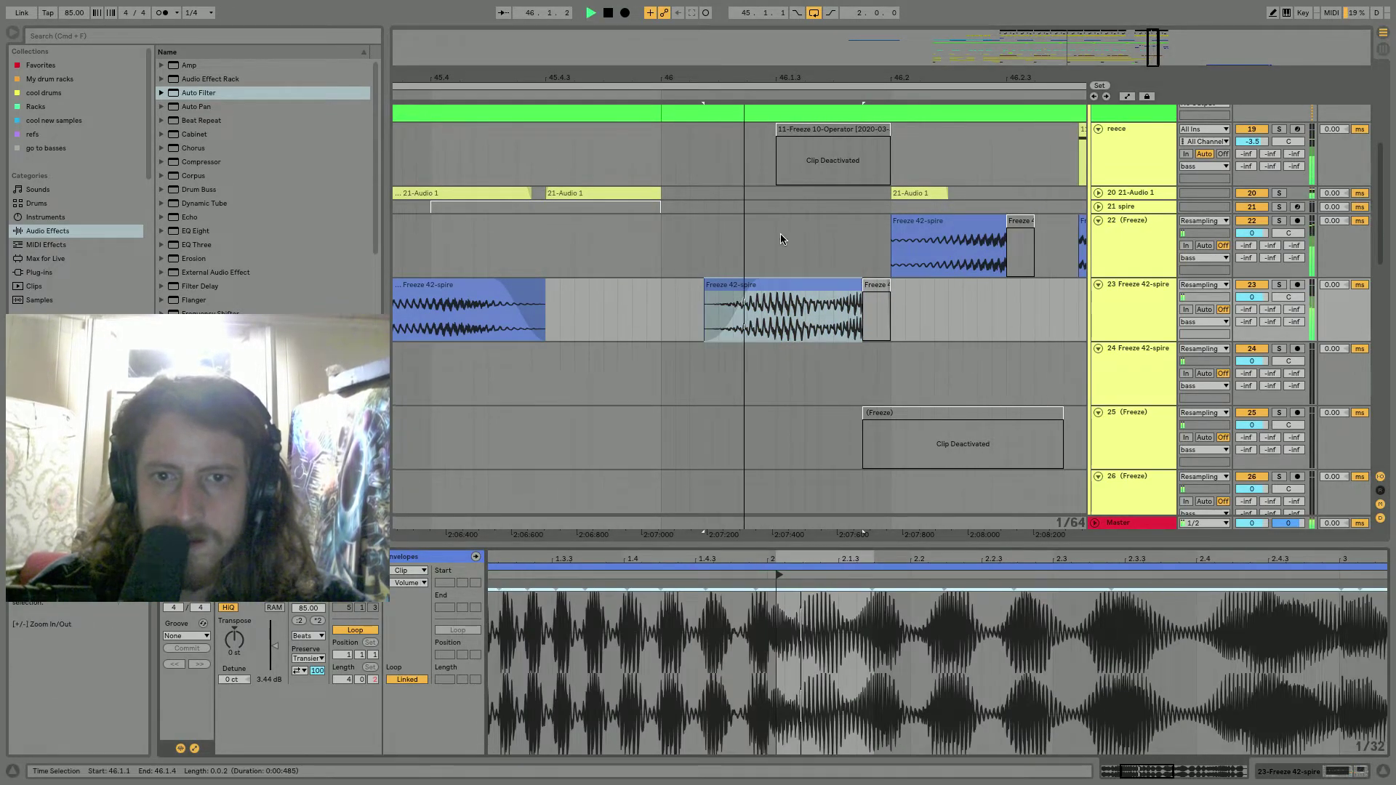
left_click(665, 291)
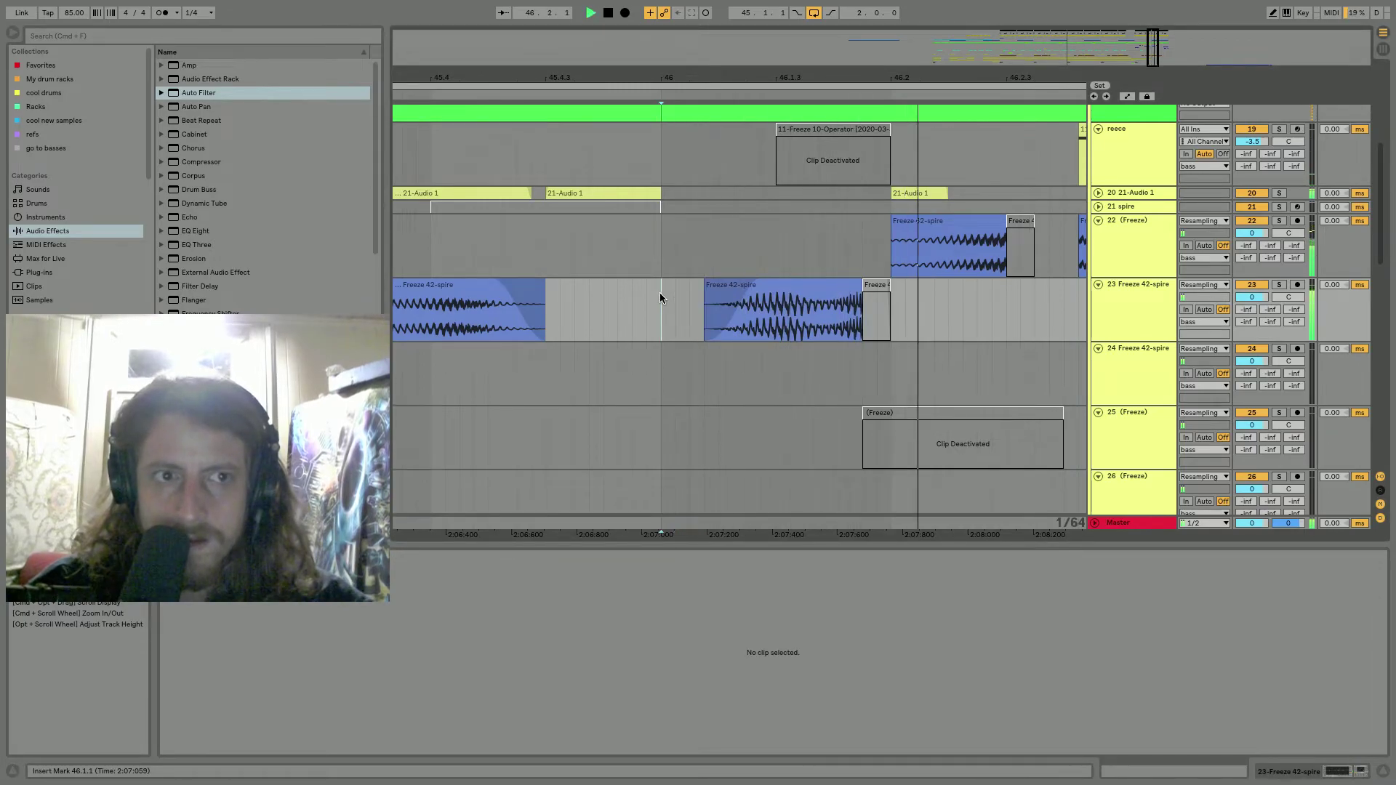
left_click(737, 327)
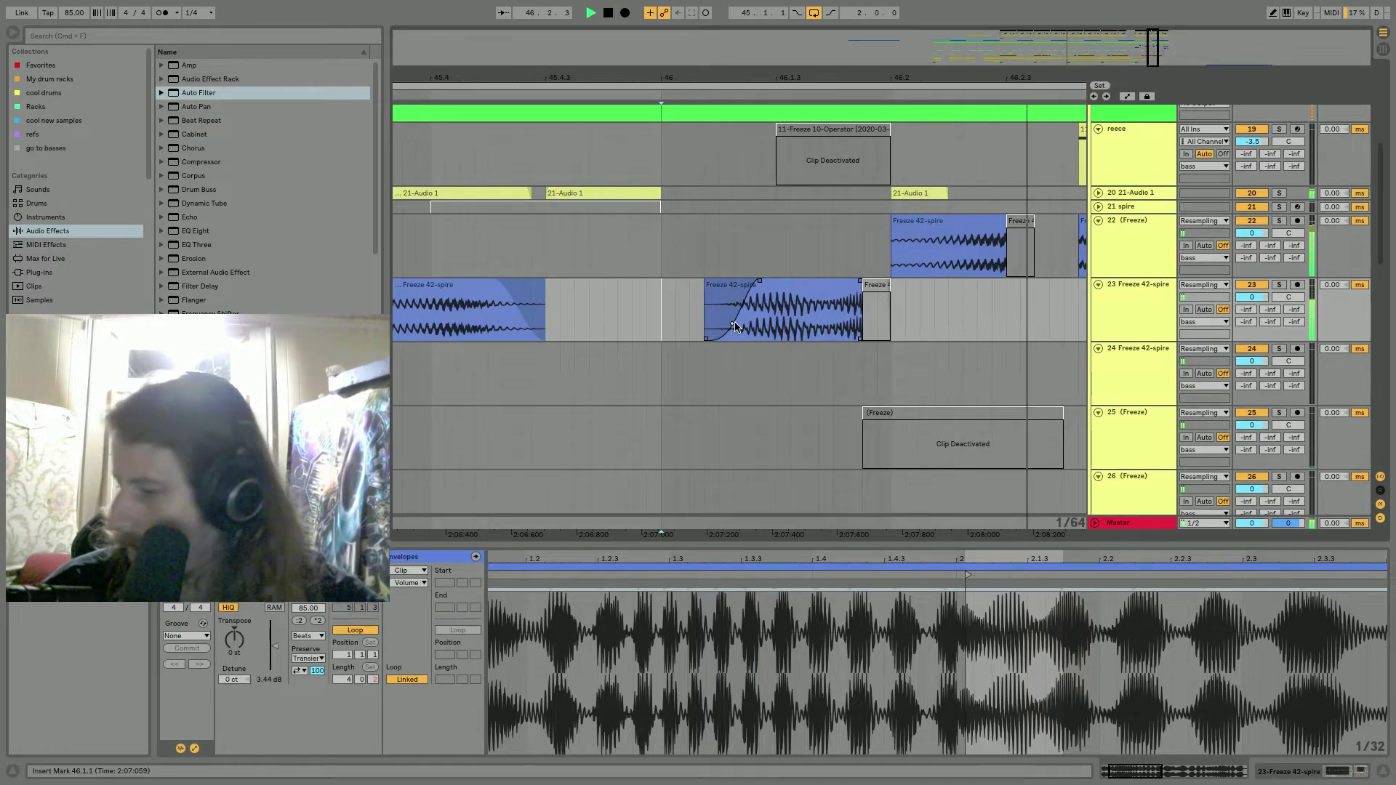
left_click(754, 304)
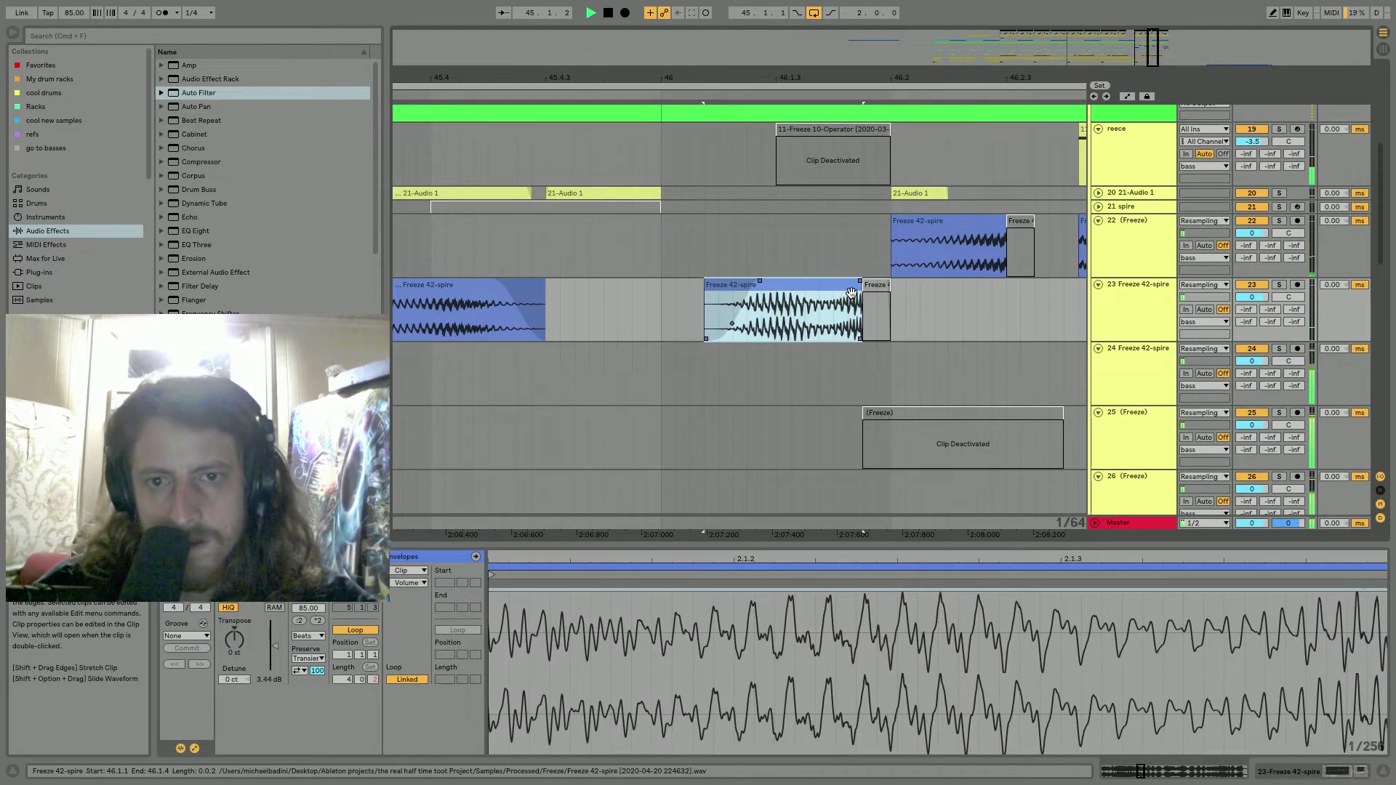
Try a shorter end with a fade-out on the short Freeze 42-spire piece, then restore the end at 46.1.4.
left_click_drag(860, 287, 832, 285)
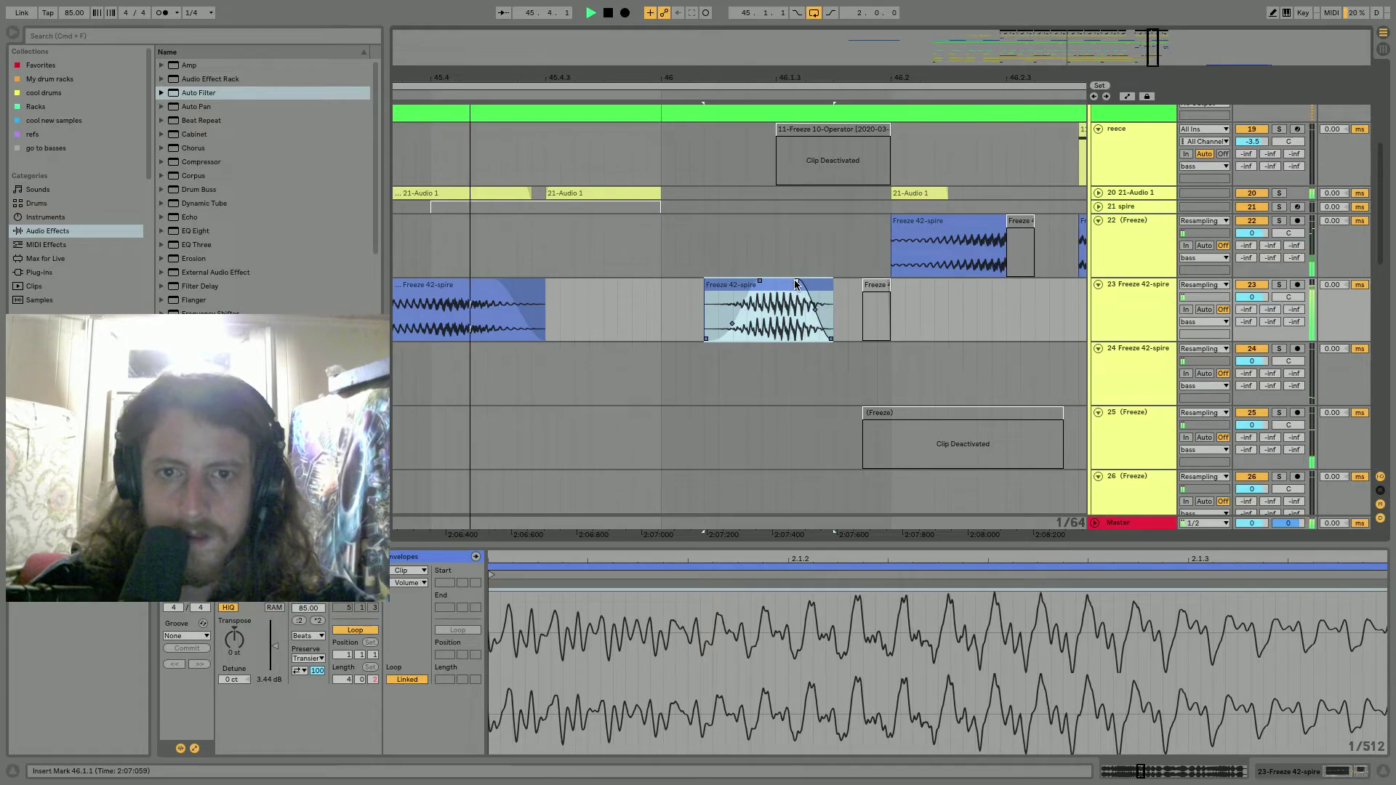
key("space")
key("space")
left_click_drag(791, 282, 862, 285)
key("space")
key("space")
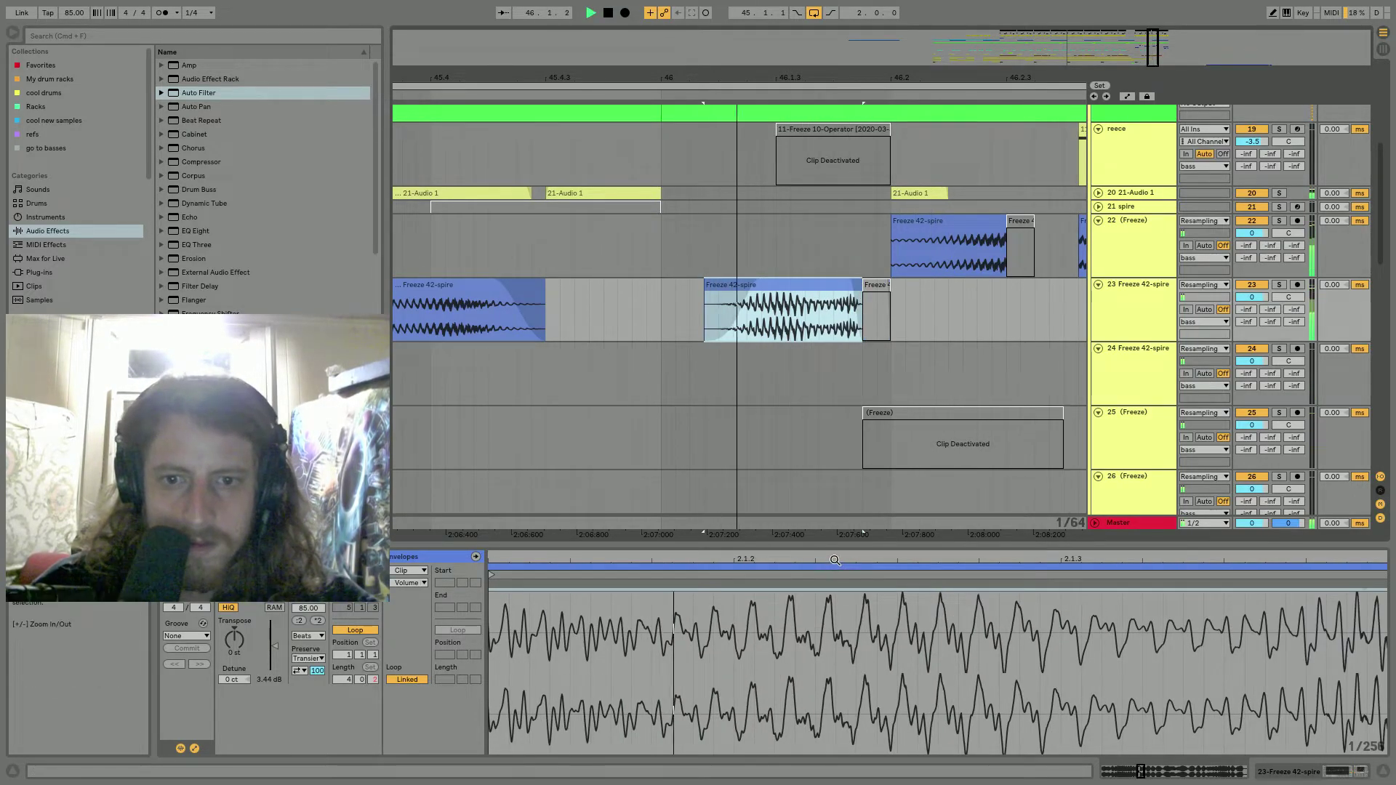
Try sample starts shortly after 2.1.1 for the short Freeze 42-spire piece on track 23.
scroll(849, 574, "down", 3)
left_click(730, 577)
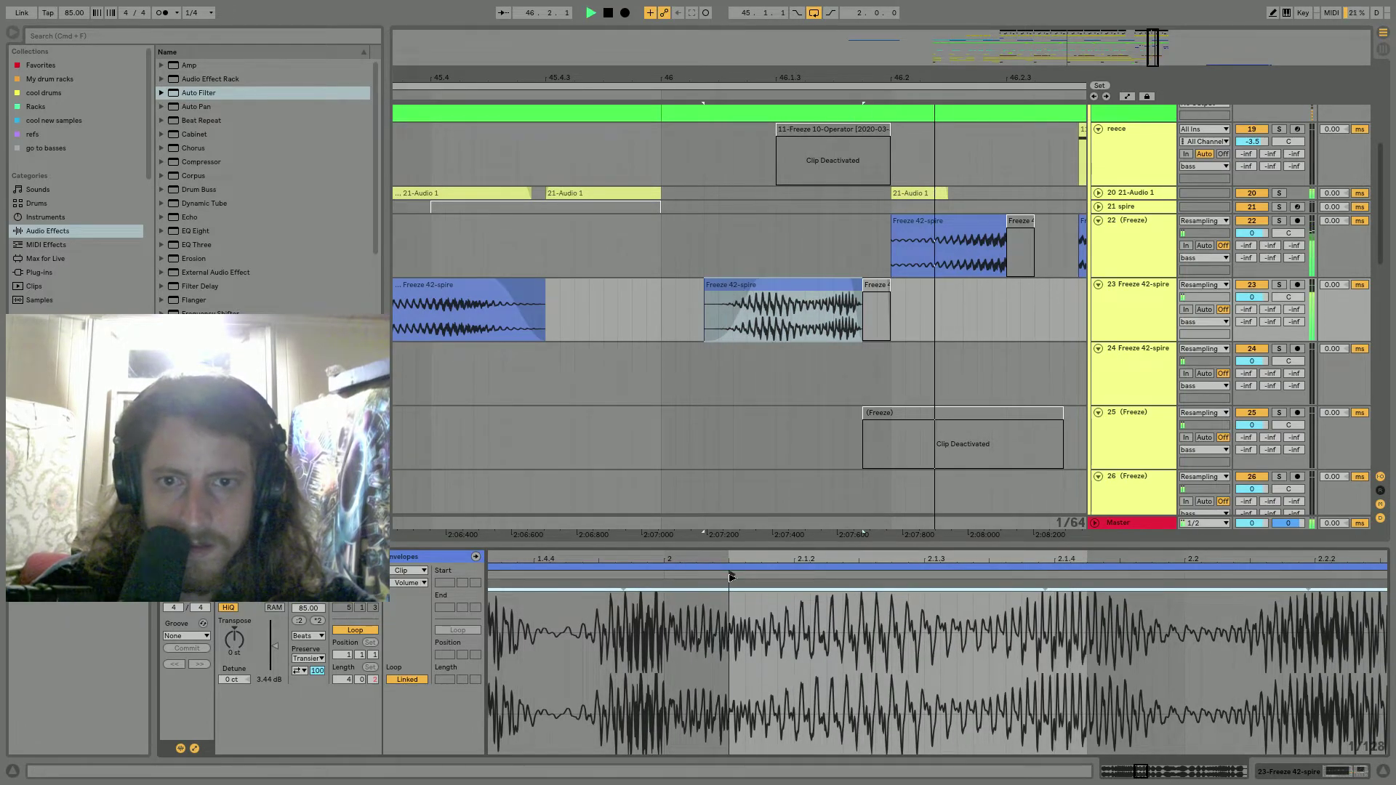
left_click(696, 578)
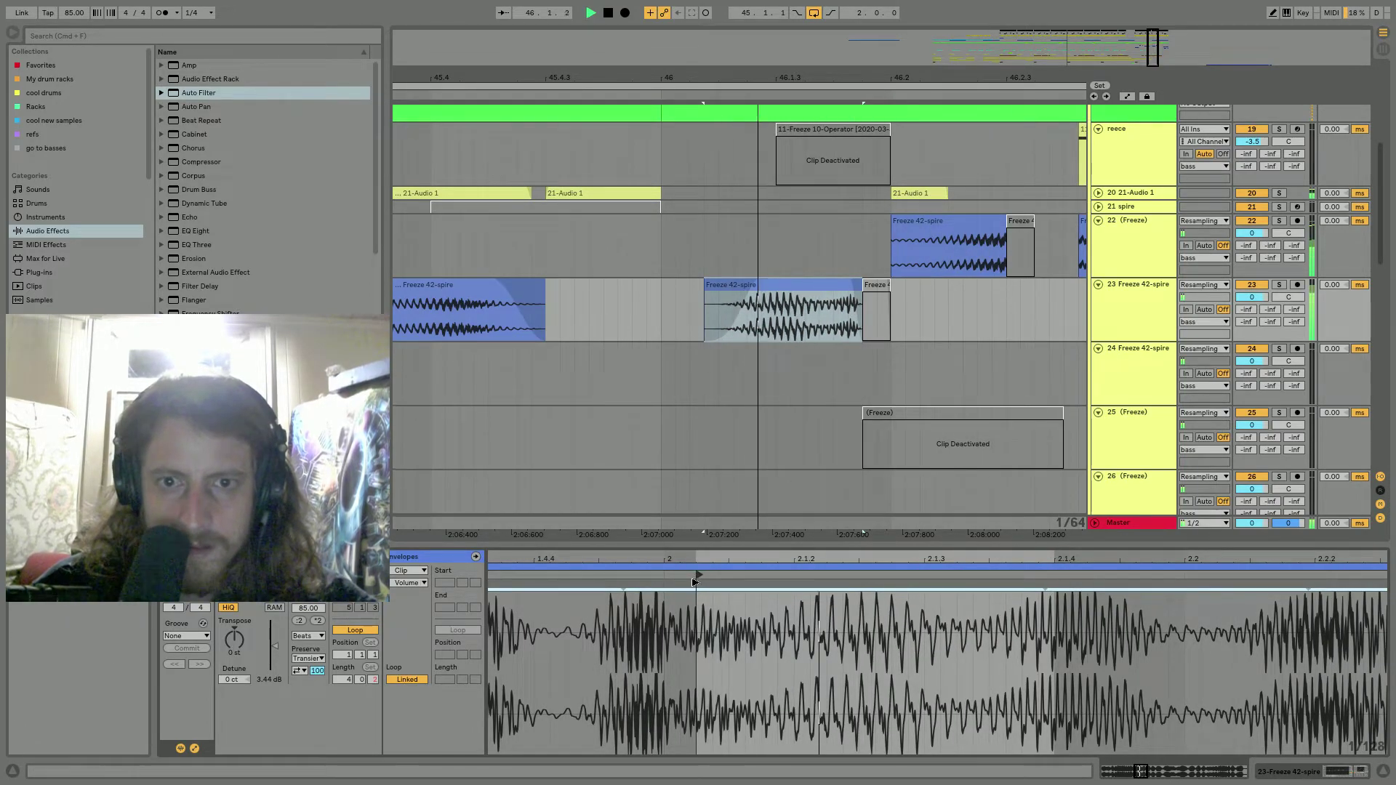
Set band 4 of track 23's EQ Eight to 3.10 dB at 2.78 kHz and insert a second, switched-off EQ Eight before the Saturator.
left_click(1123, 297)
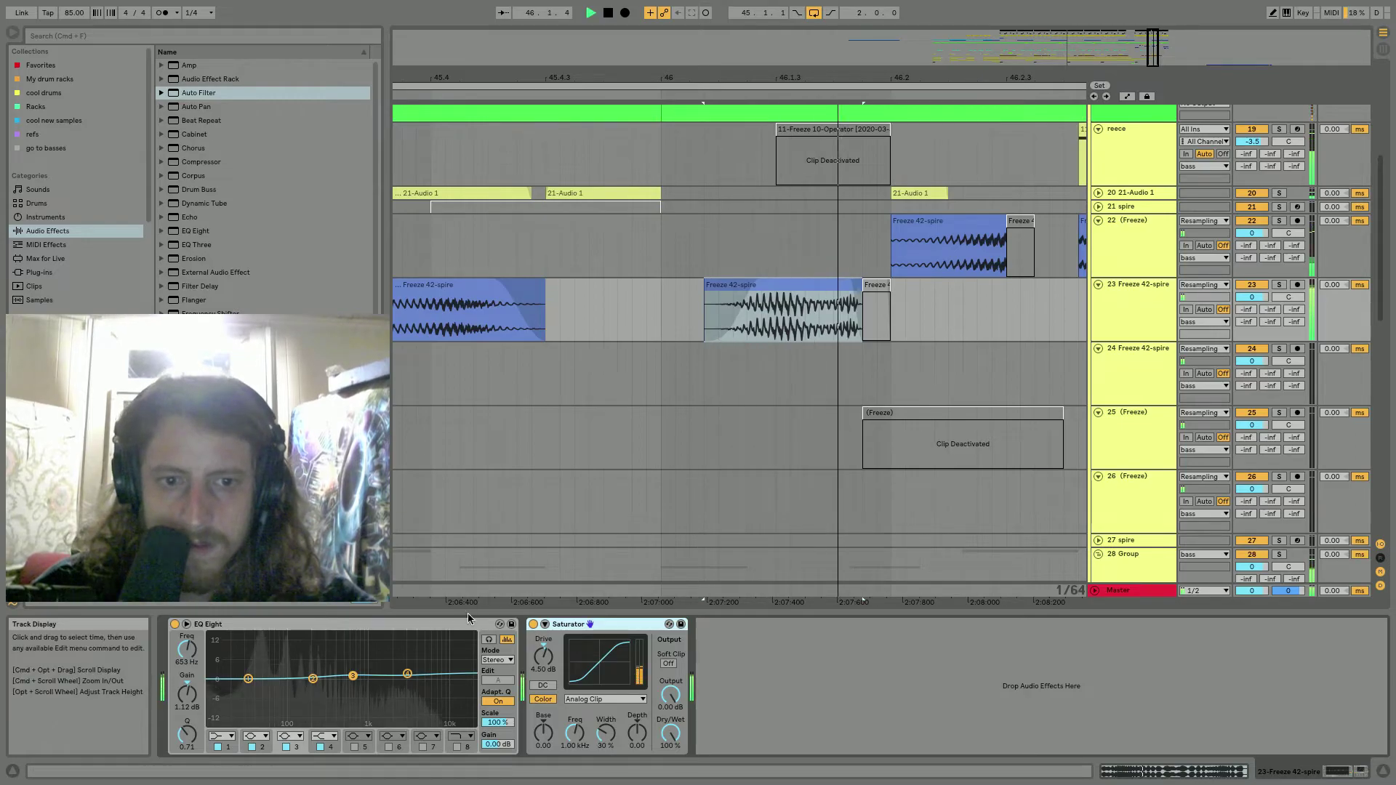
mouse_move(407, 674)
left_mouse_down()
mouse_move(366, 658)
mouse_move(402, 669)
left_mouse_up()
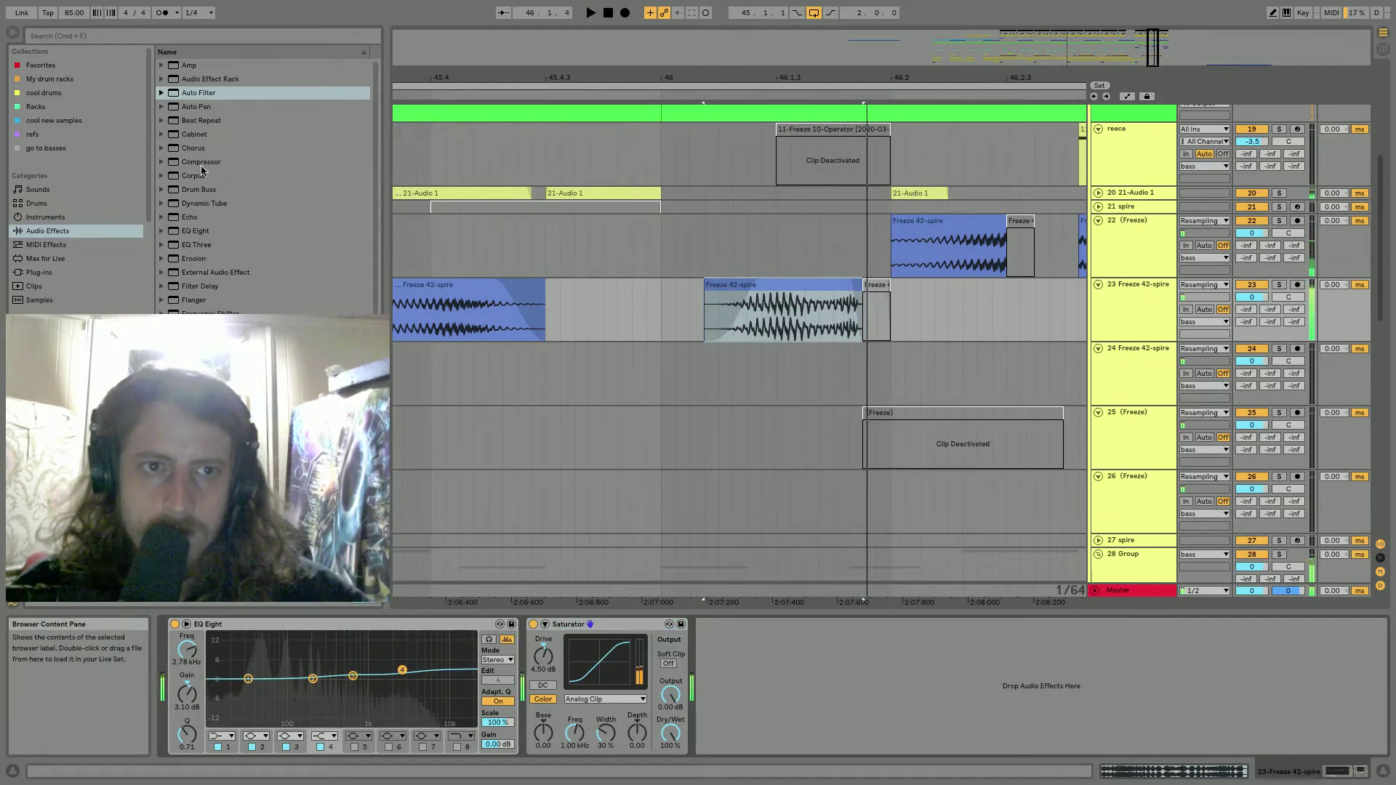
left_click_drag(209, 231, 442, 561)
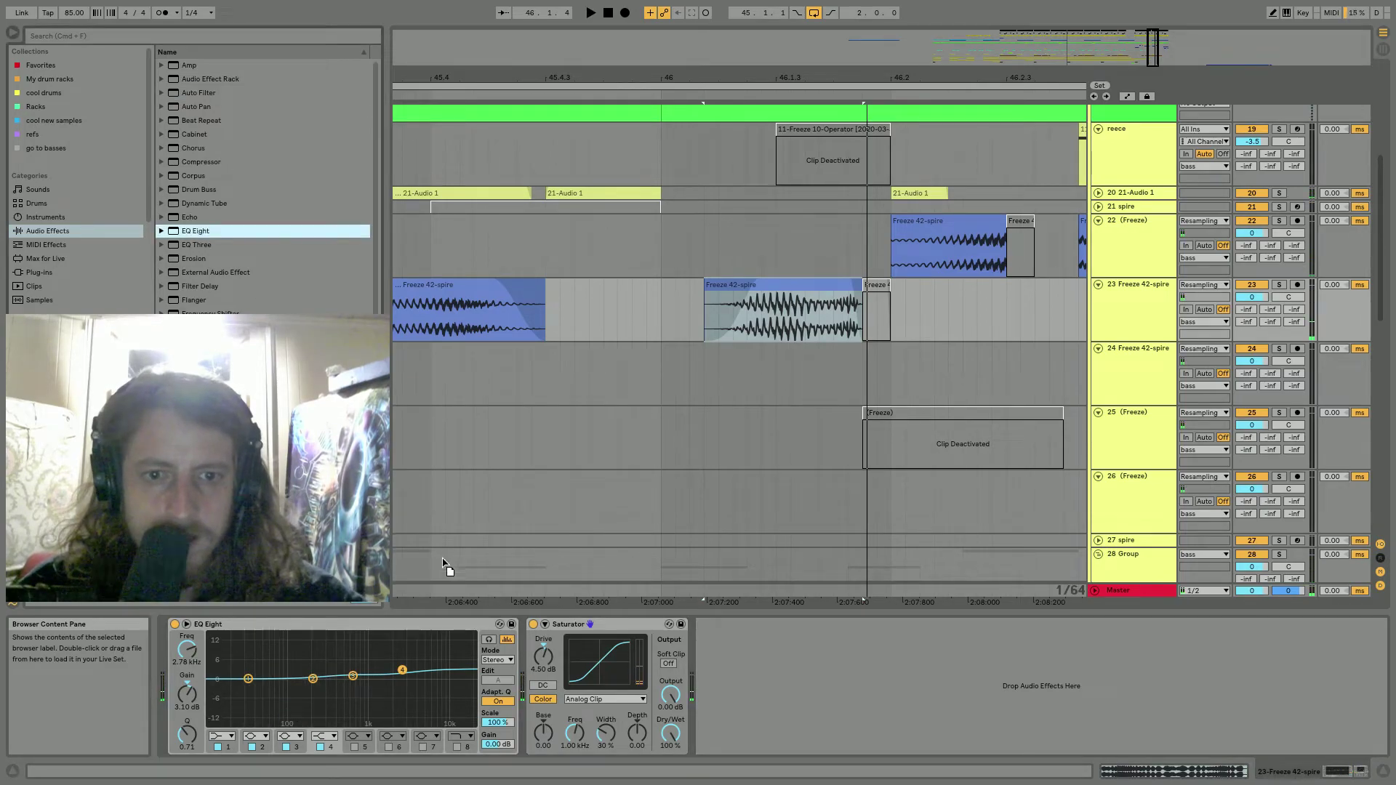
left_click_drag(523, 655, 530, 652)
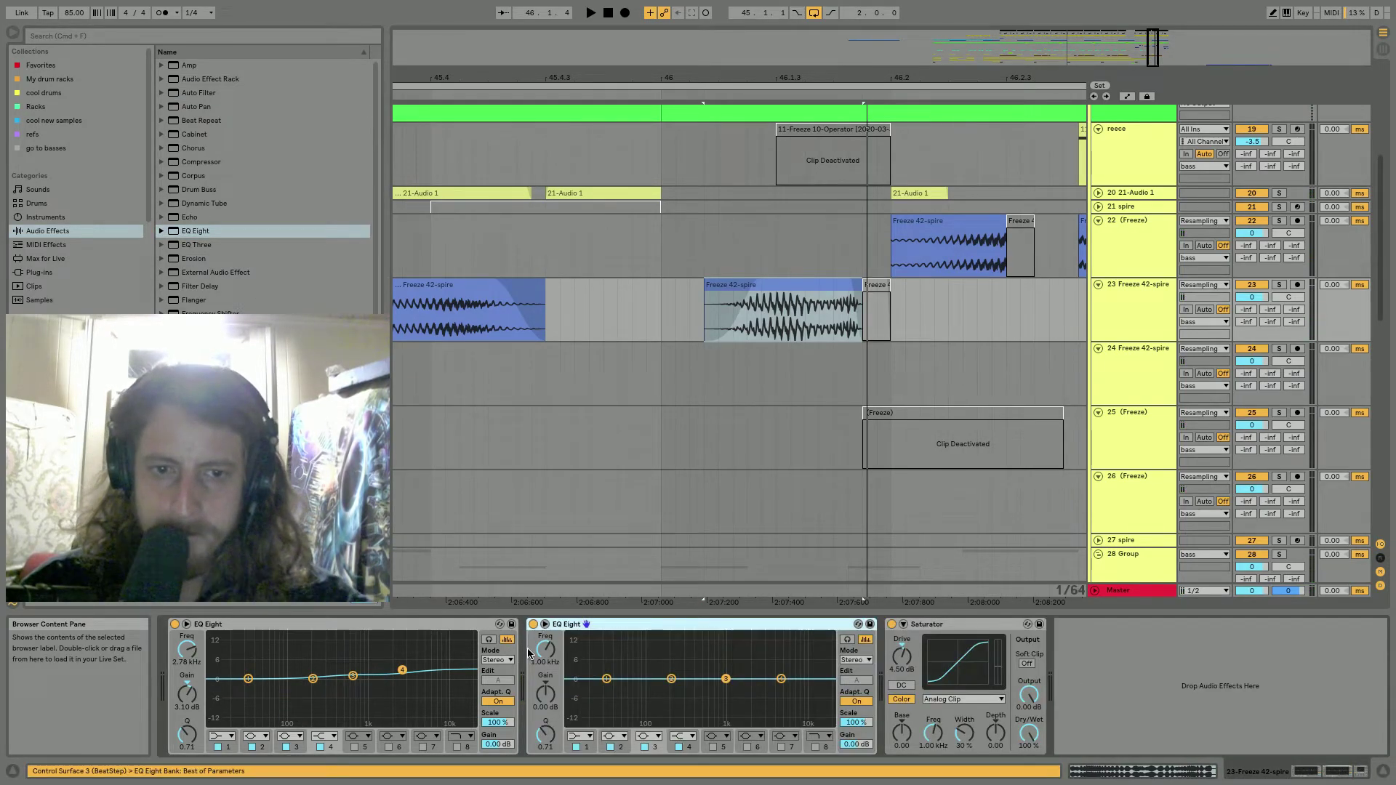
left_click(534, 625)
Automate the second EQ Eight on track 23 to switch on only between 46.1.1 and 46.2.1, and audition it.
key("a")
left_click_drag(660, 309, 694, 299)
key("space")
key("space")
key("space")
Boost band 3 of the second EQ Eight to 5.08 dB at 4.84 kHz and play the arrangement from bar 41.
left_click_drag(726, 678, 779, 664)
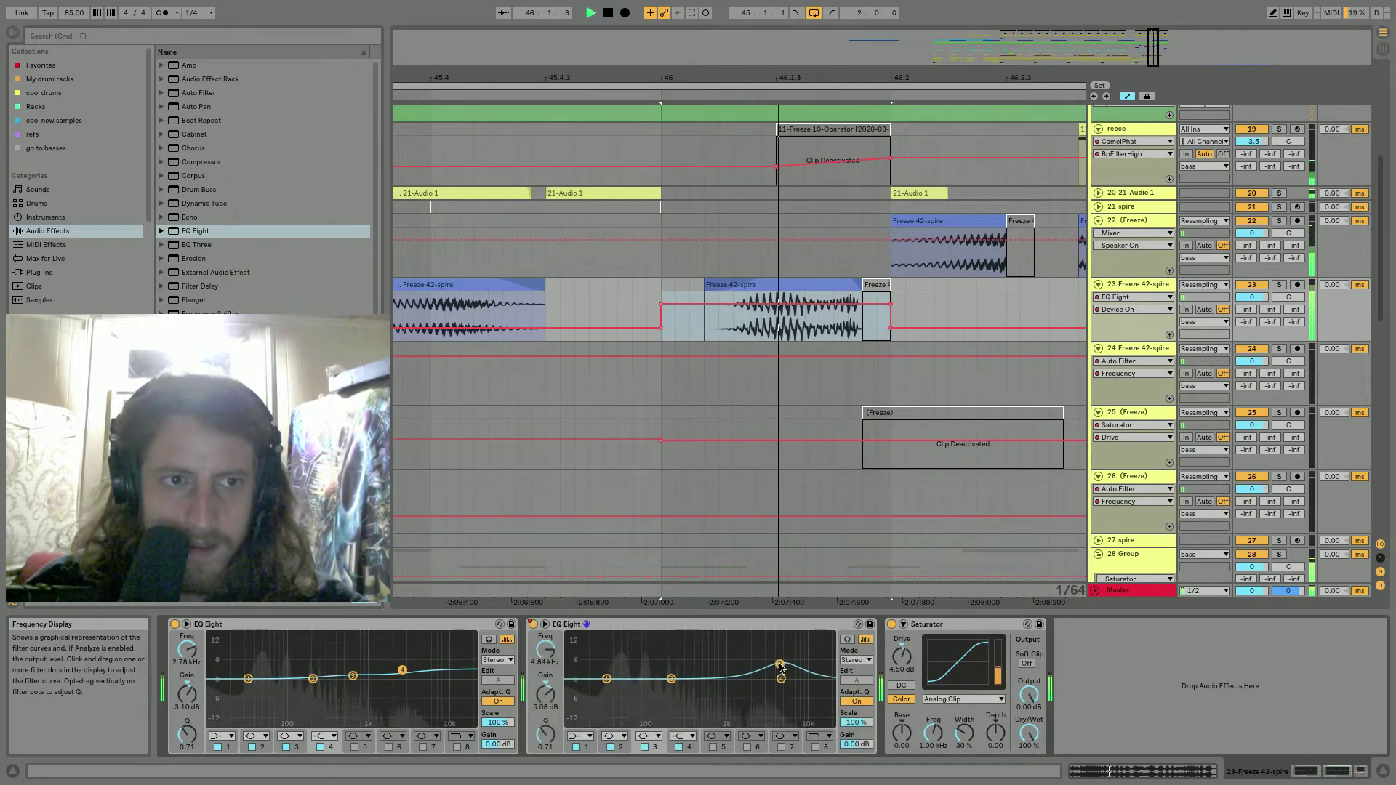
left_click_drag(834, 78, 831, 19)
left_click(650, 224)
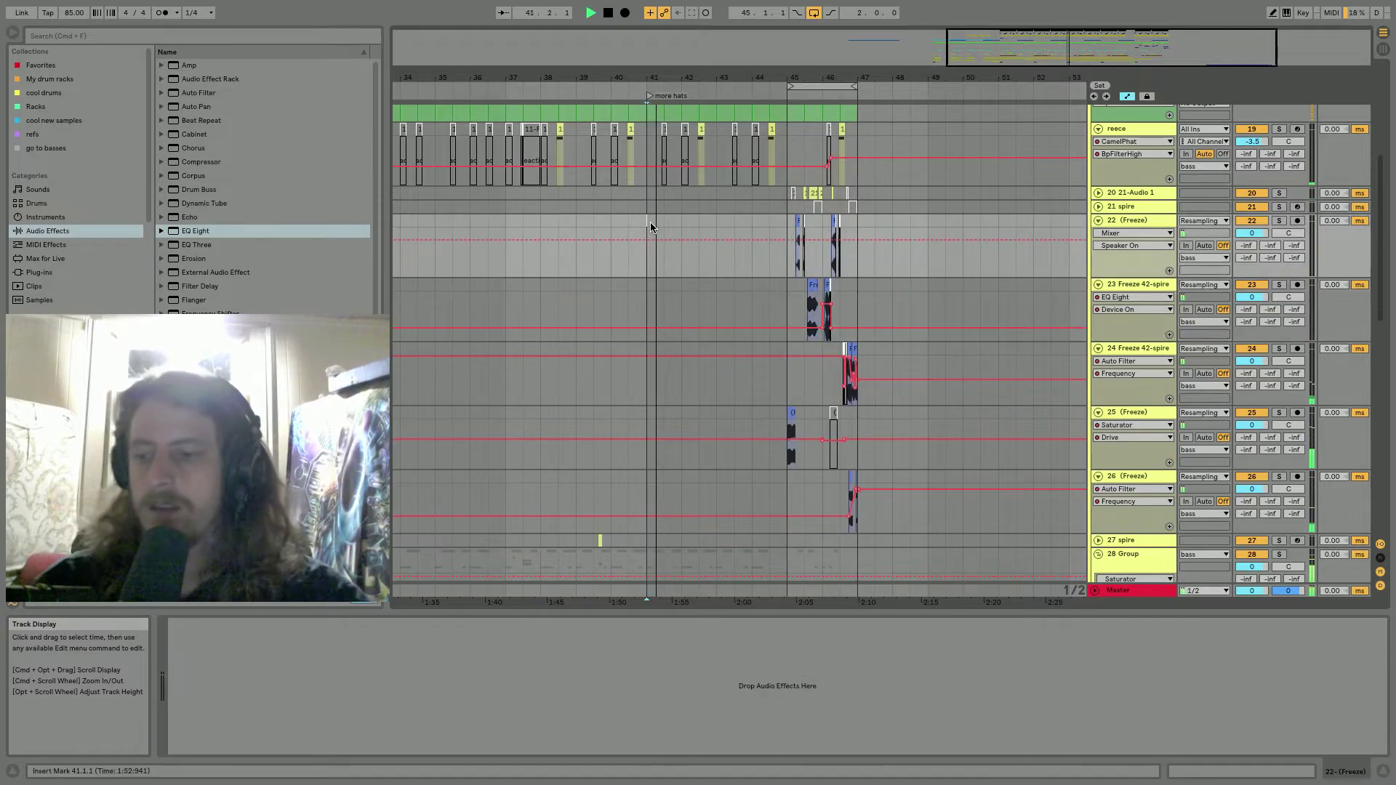
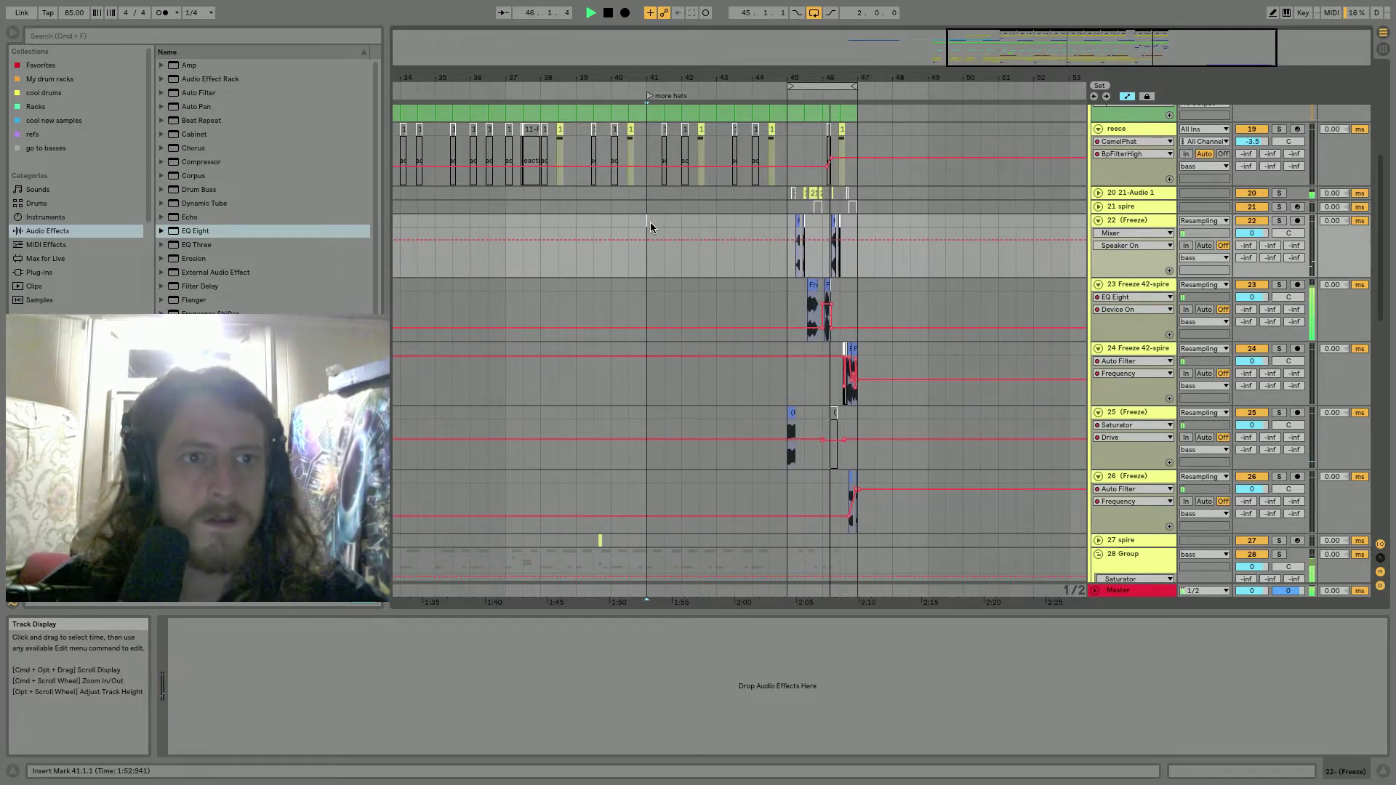
Try moving the short Freeze 42-spire piece on track 23 earlier and later, then undo the moves.
left_click_drag(832, 78, 830, 298)
left_click(612, 294)
left_click(607, 273)
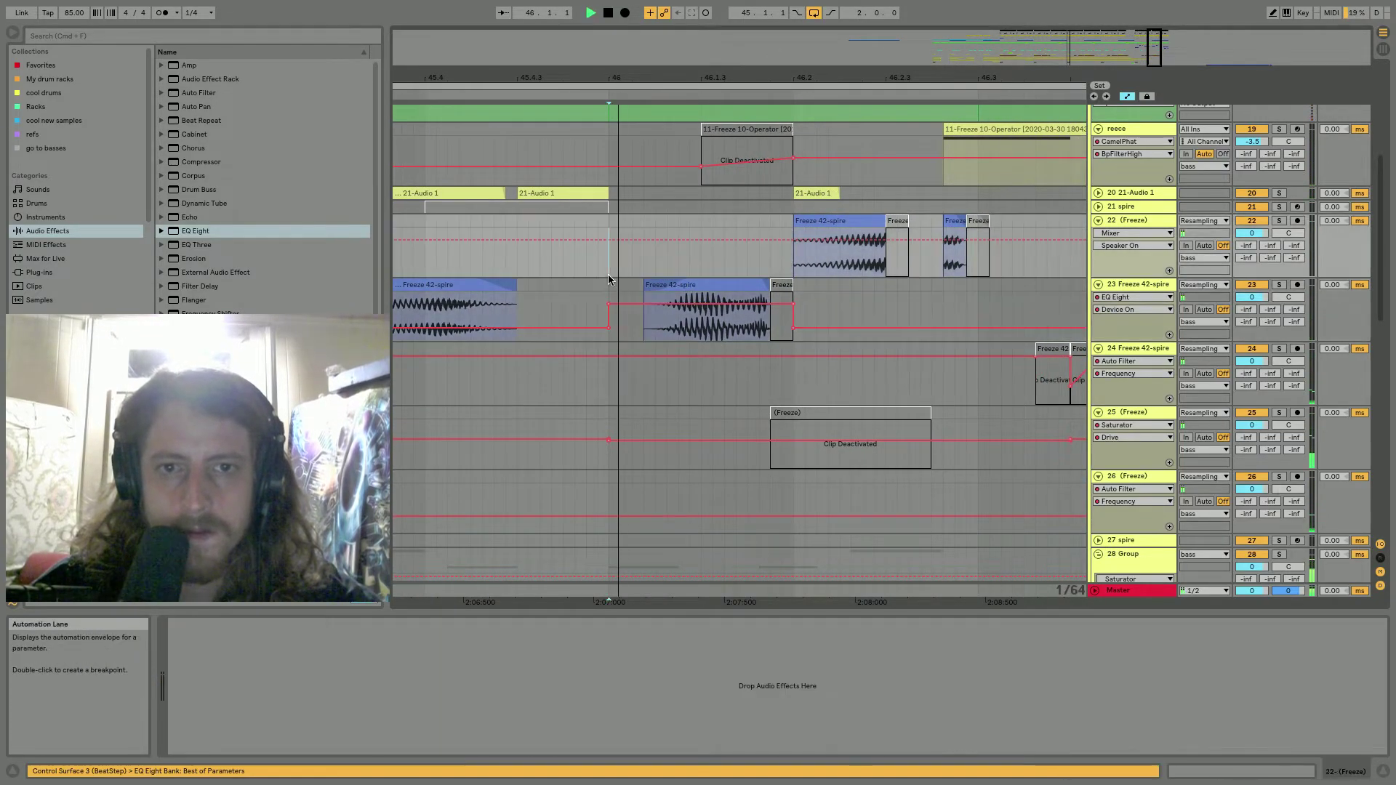
mouse_move(676, 285)
left_mouse_down()
mouse_move(699, 285)
mouse_move(638, 285)
left_mouse_up()
left_click(600, 285)
left_click(604, 270)
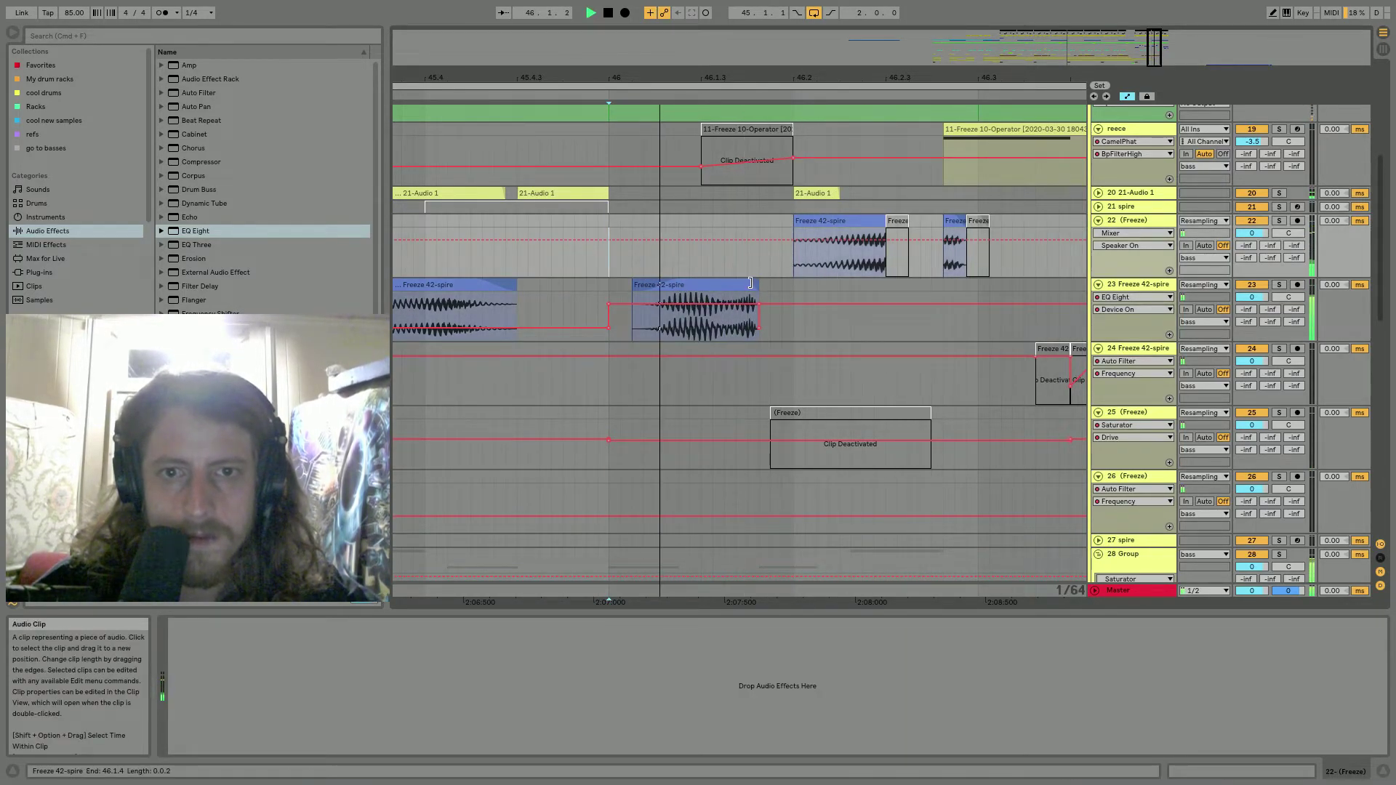
key("super+z")
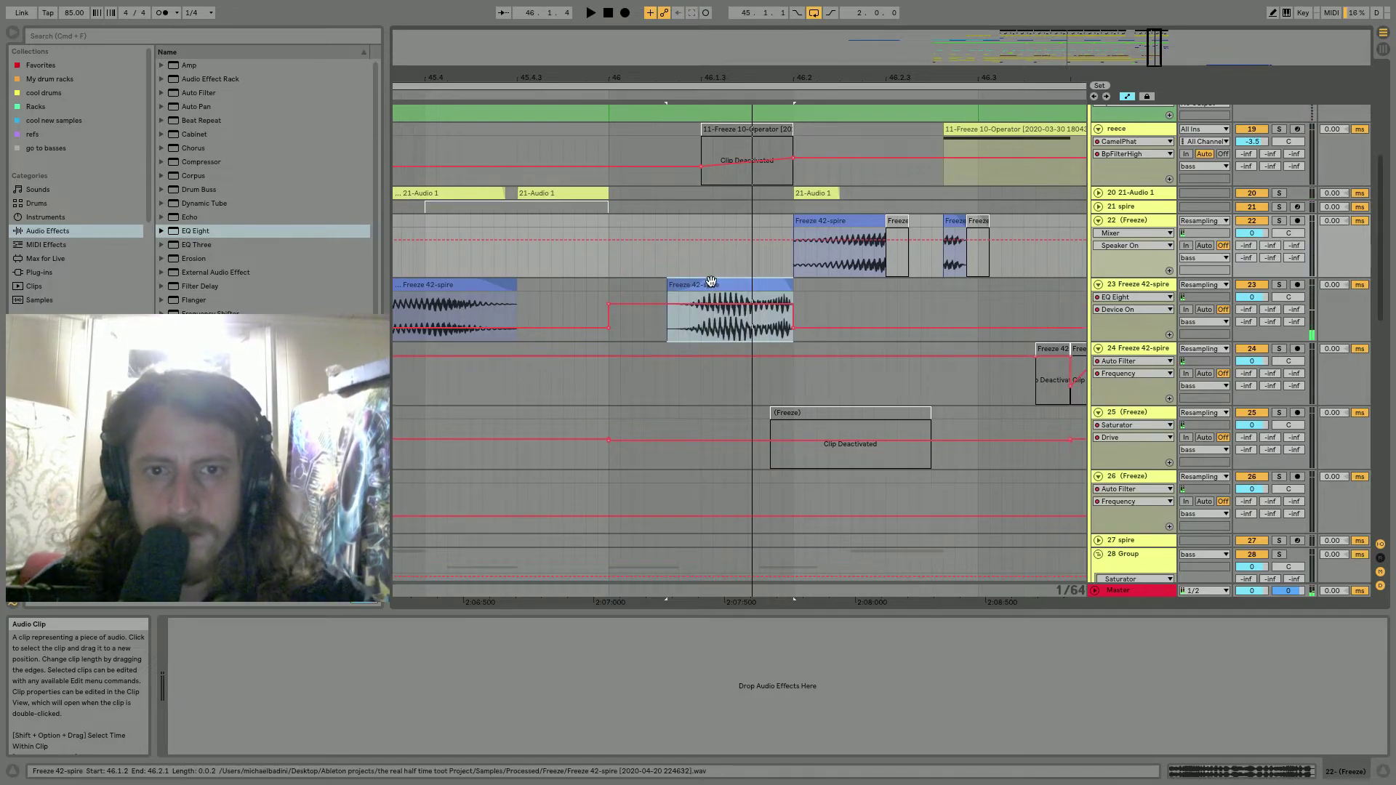
key("super+z")
Audition the short Freeze 42-spire piece on track 23 repeatedly to judge its timing.
left_click(713, 284)
key("space")
key("space")
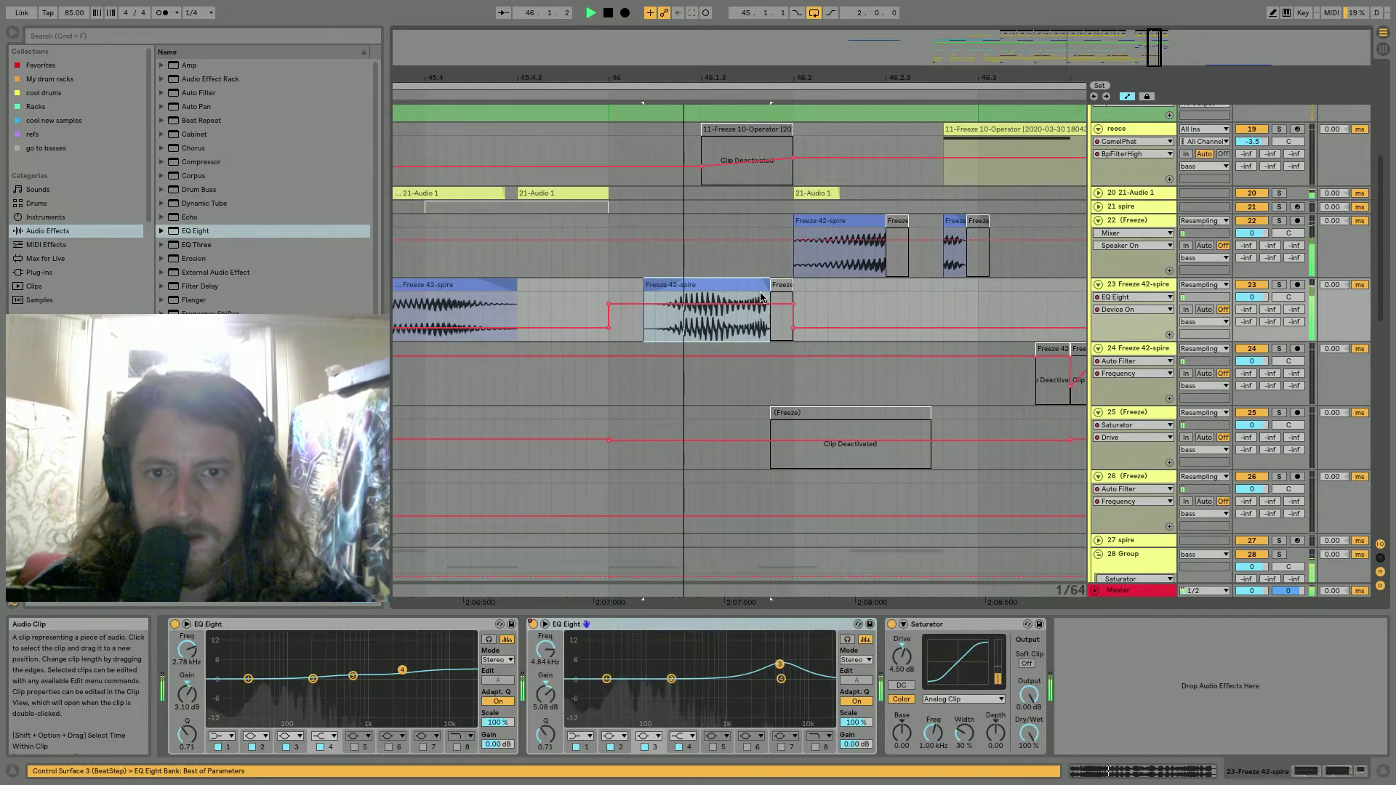
mouse_move(769, 286)
left_mouse_down()
mouse_move(737, 288)
mouse_move(770, 288)
left_mouse_up()
key("space")
key("space")
key("space")
key("space")
key("space")
Trim the start of the short Freeze 42-spire piece on track 23 to 46.1.2 and audition it from before bar 46.
left_click_drag(644, 287, 679, 287)
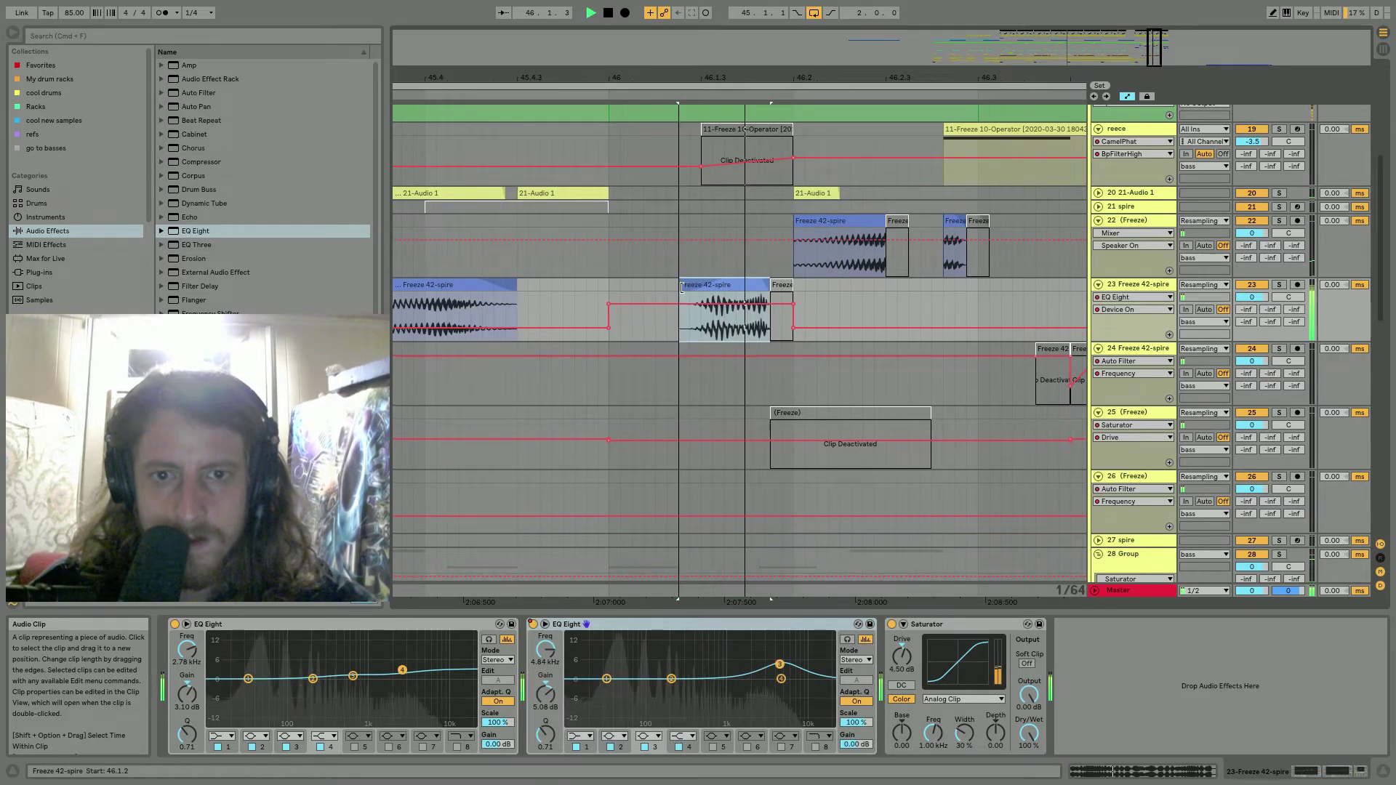
left_click(587, 285)
key("space")
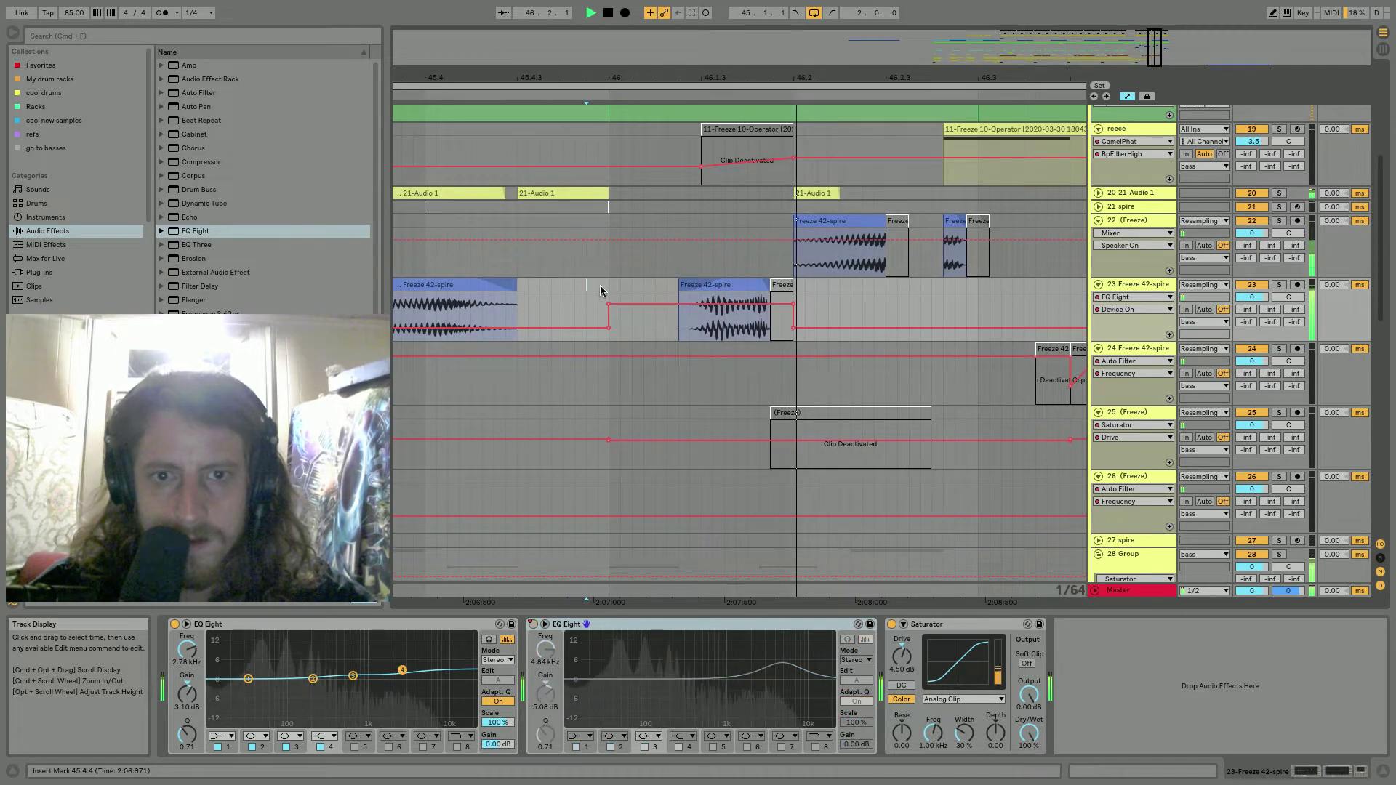
Extend the end of the 17-14-Audio 1 2 clip at 46.1.1 on track 34 to 46.1.3 and audition the section.
scroll(600, 285, "down", 10)
left_click_drag(615, 321, 666, 320)
key("space")
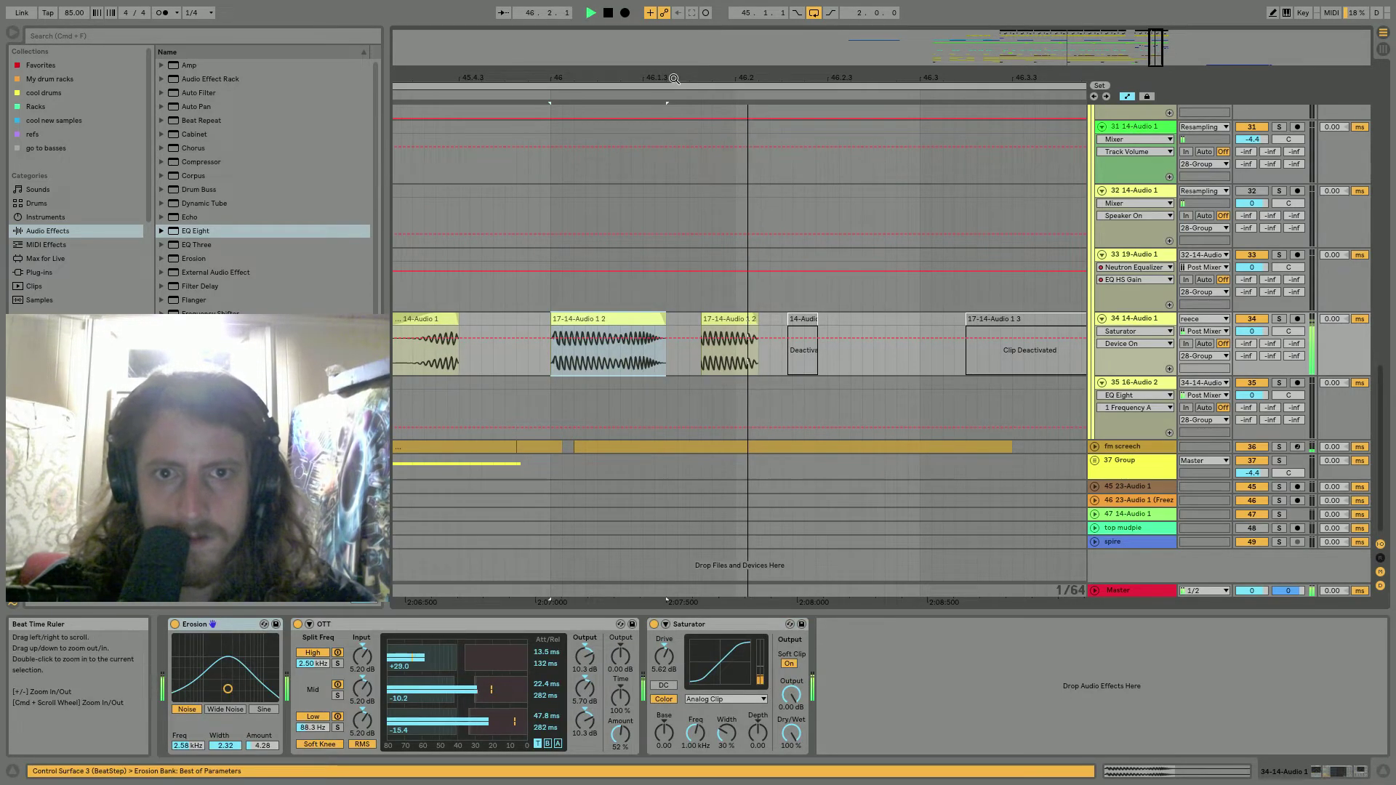
left_click_drag(703, 79, 879, 79)
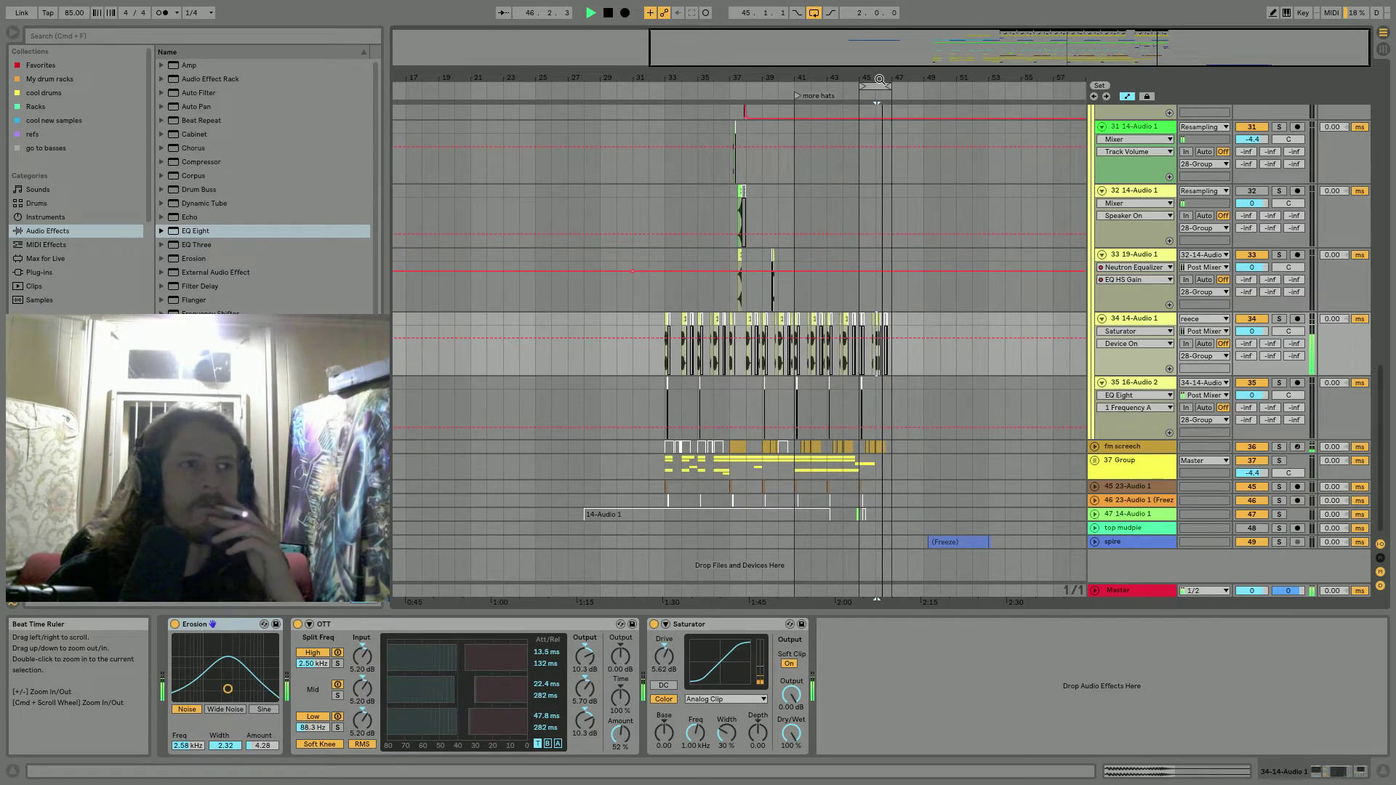
left_click_drag(880, 79, 901, 237)
key("space")
Audition the two Freeze 42-spire clips on track 23 against the rest of the arrangement.
scroll(901, 237, "up", 5)
scroll(901, 237, "up", 10)
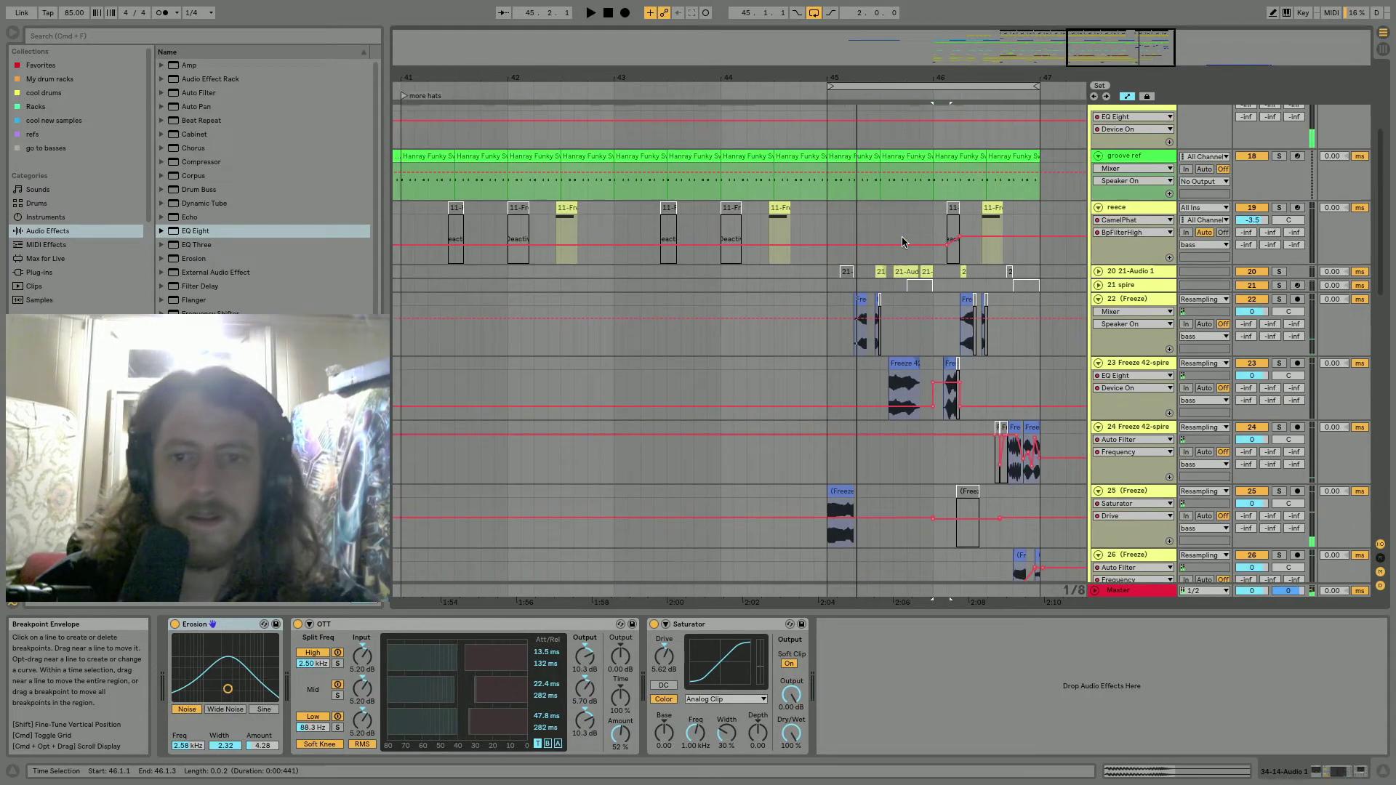
left_click(894, 363)
key("space")
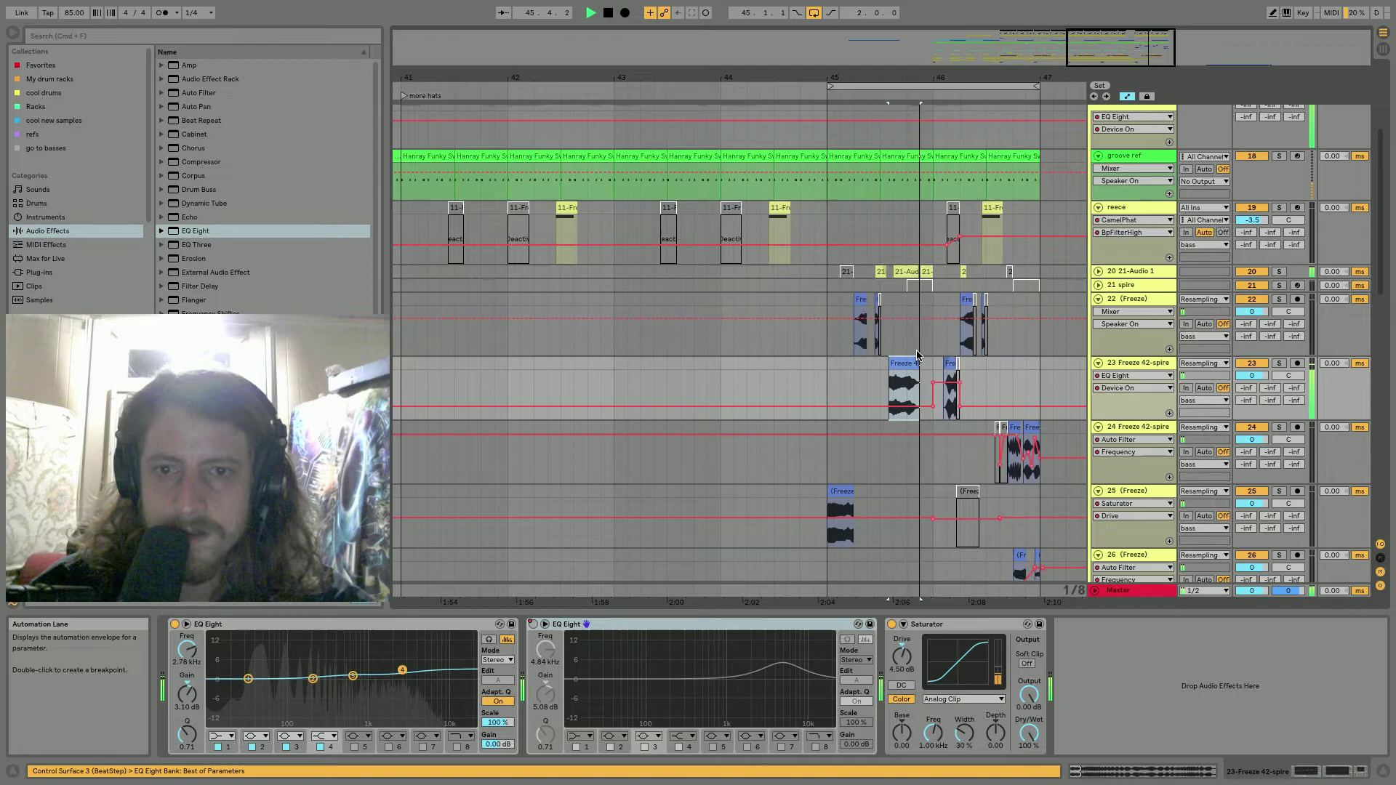
left_click(950, 362)
key("space")
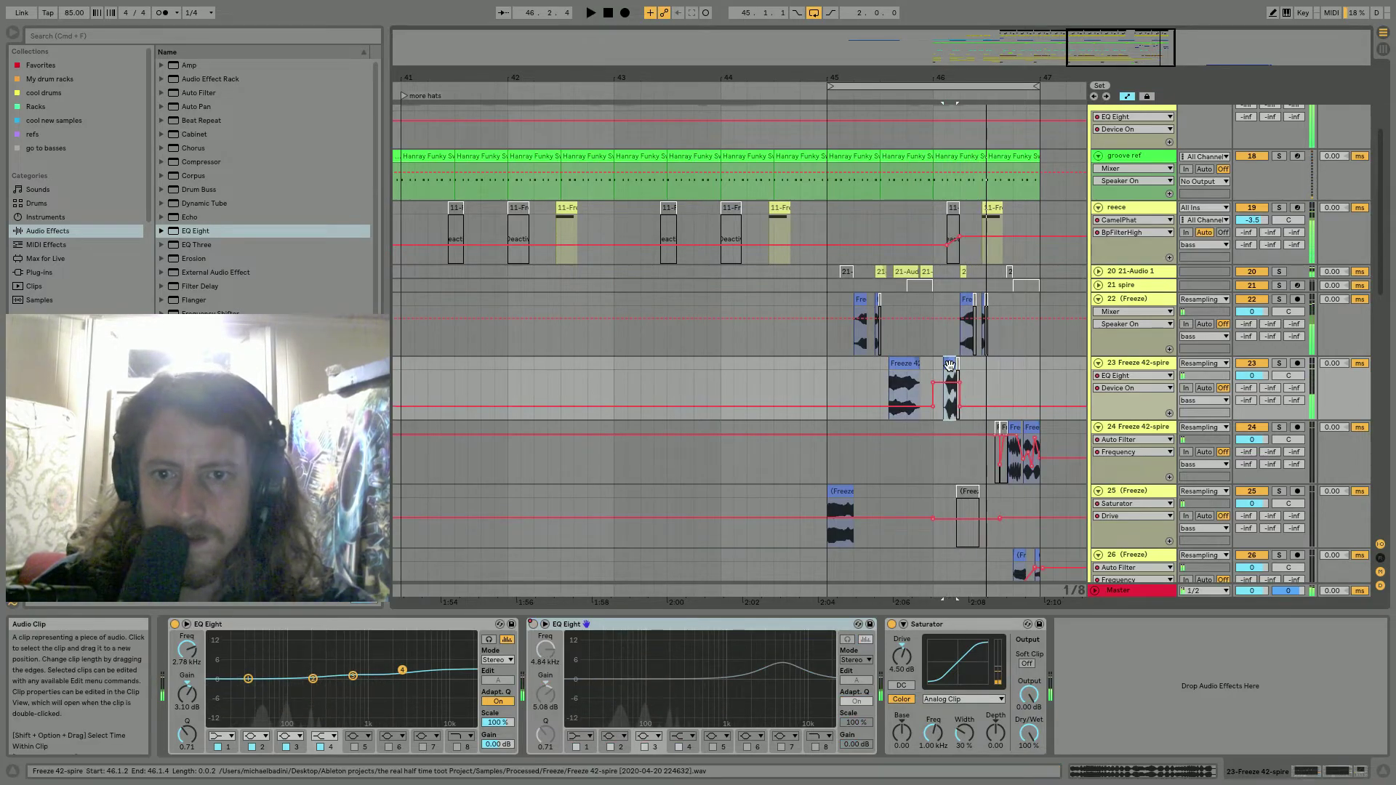
Turn off warping for the Freeze 42-spire piece at 46.1.2 and move its sample start to about 0:03.100.
double_click(950, 362)
left_click_drag(732, 560, 732, 465)
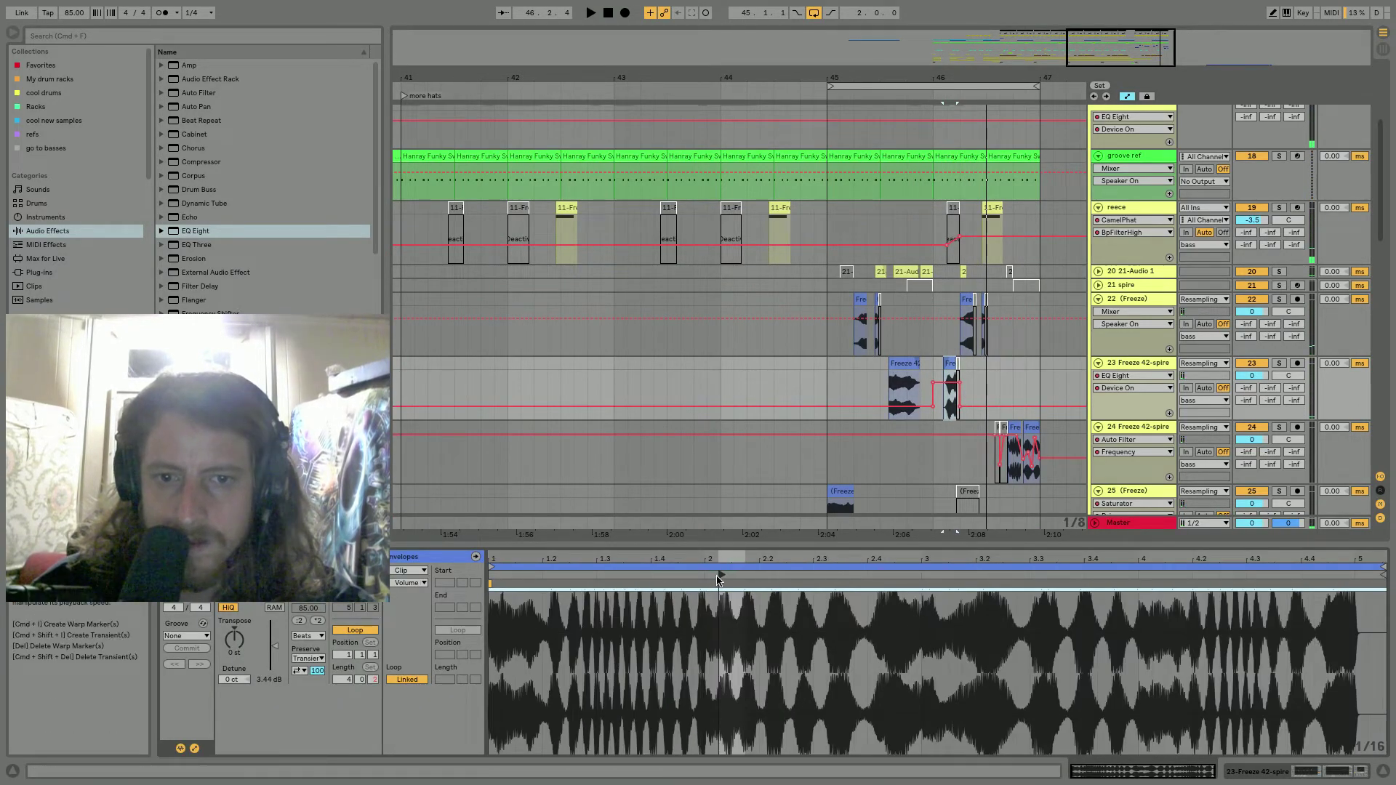
key("space")
key("space")
left_click_drag(720, 557, 720, 612)
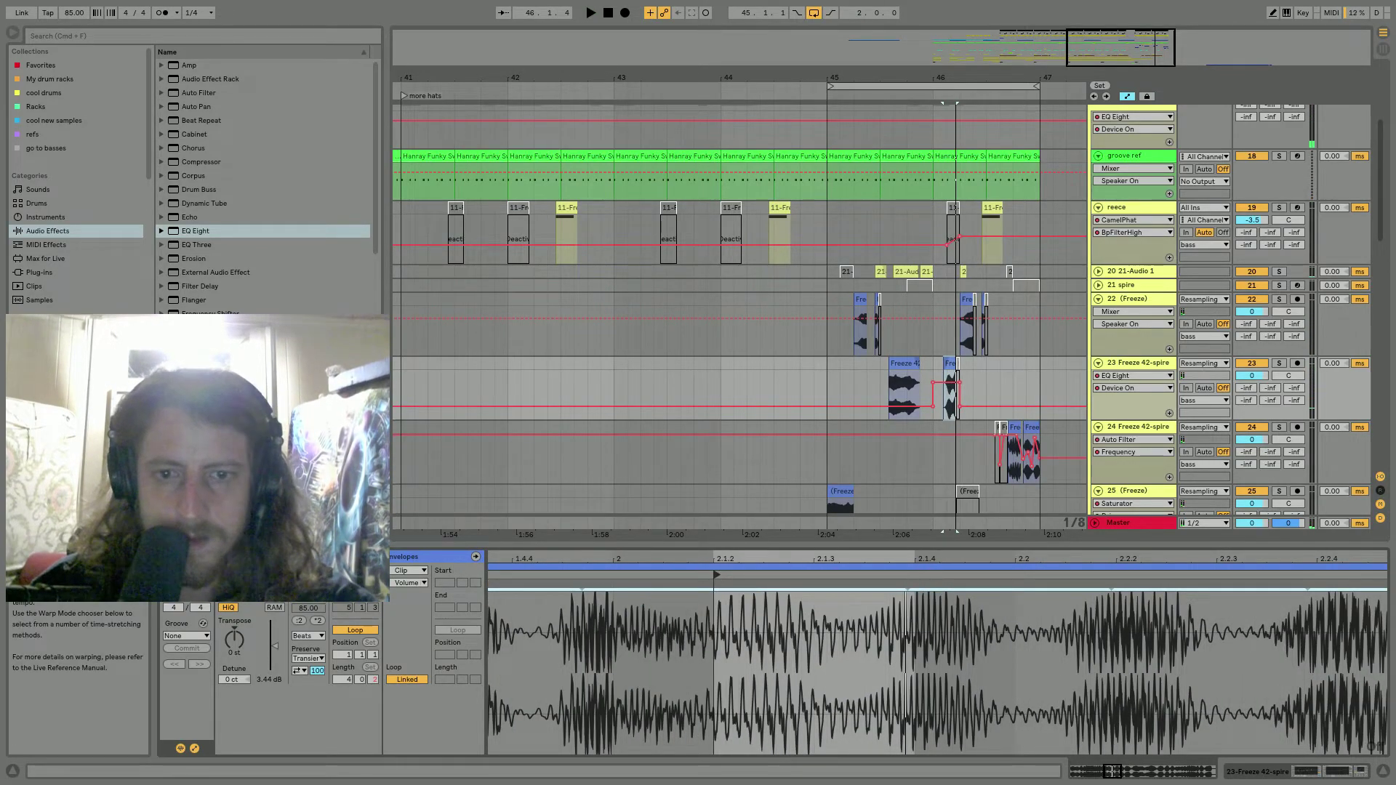
left_click(309, 570)
mouse_move(716, 563)
left_mouse_down()
mouse_move(640, 561)
mouse_move(787, 562)
left_mouse_up()
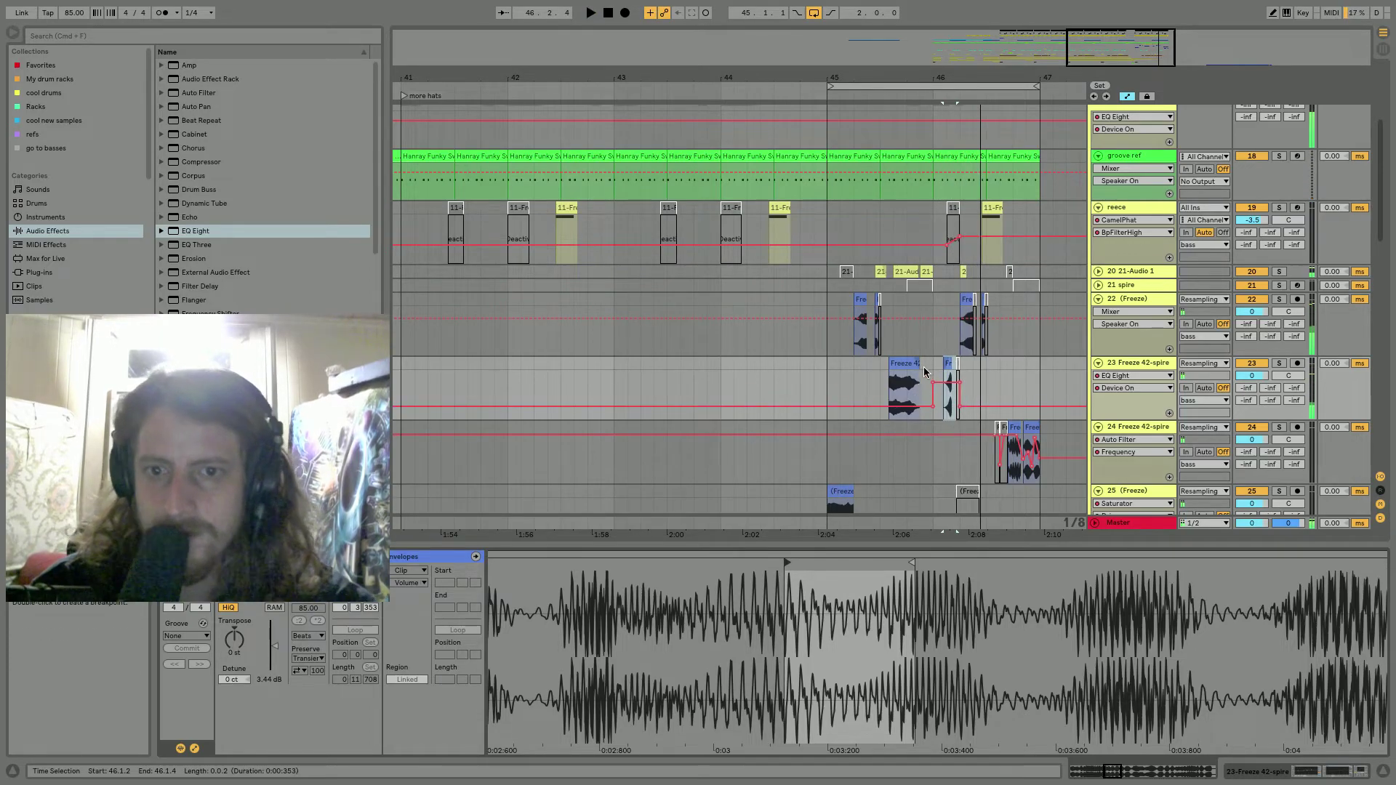
left_click(909, 364)
key("space")
Extend the end of the unwarped Freeze 42-spire piece on track 23 to just past 46.1.4 and audition it.
left_click_drag(964, 77, 965, 136)
left_click(871, 393)
key("space")
left_click_drag(881, 364, 915, 364)
key("space")
Try a slightly earlier sample start for the unwarped Freeze 42-spire piece and audition it repeatedly.
left_click_drag(859, 556, 860, 495)
key("space")
key("space")
left_click_drag(851, 564, 843, 566)
key("space")
key("space")
key("space")
key("space")
key("space")
key("space")
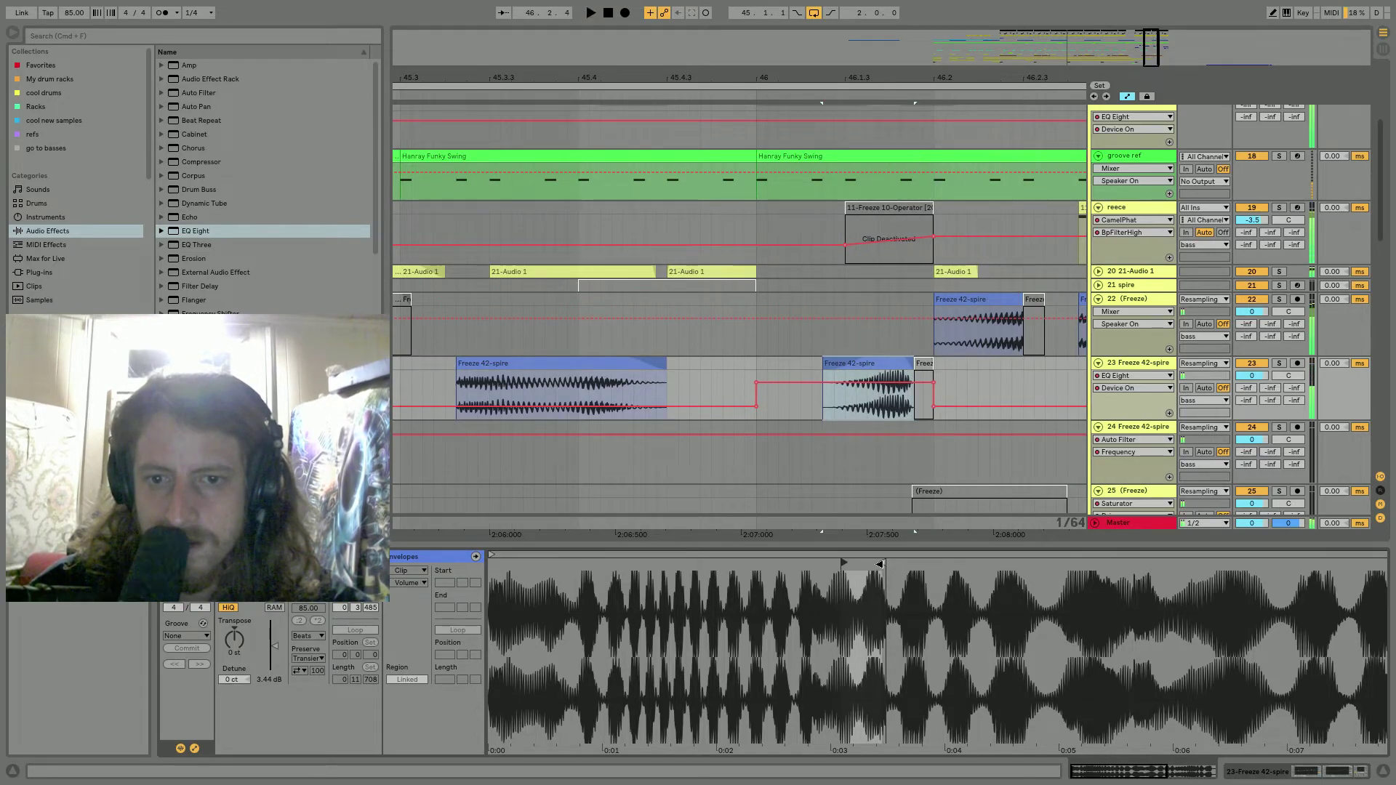
Move the sample start of the unwarped Freeze 42-spire piece to about 0:05.800, adjust its gain slightly, and audition it.
key("space")
left_click_drag(848, 562, 1152, 579)
key("space")
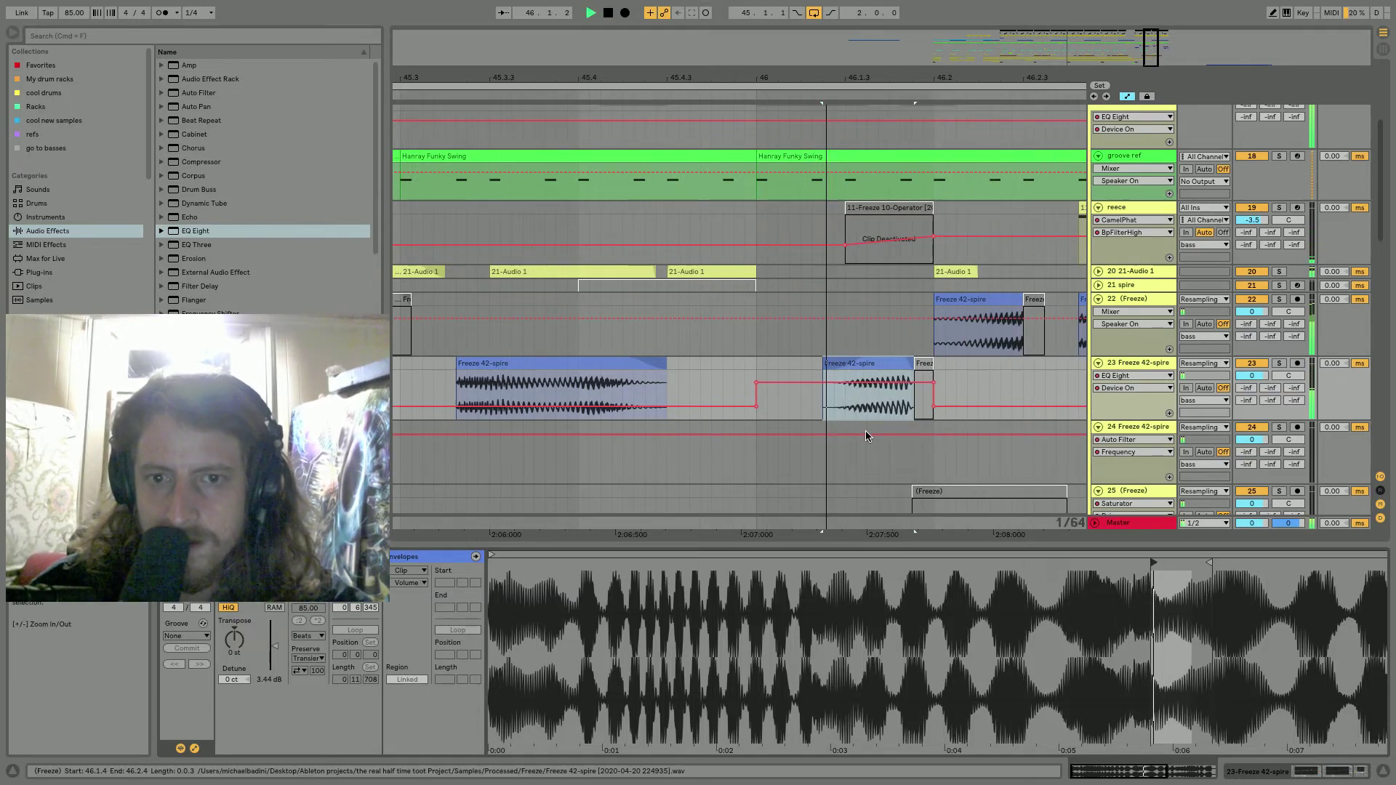
left_click_drag(275, 646, 274, 645)
key("space")
key("space")
key("space")
key("space")
key("space")
key("space")
key("space")
Shift band 3 of track 23's second EQ Eight slightly lower in frequency and gain while auditioning the piece.
double_click(1125, 363)
key("space")
key("space")
key("space")
key("space")
key("space")
mouse_move(782, 664)
left_mouse_down()
mouse_move(776, 646)
mouse_move(779, 665)
left_mouse_up()
key("space")
key("space")
key("space")
key("space")
key("space")
Boost band 2 of track 23's second EQ Eight to 4.83 dB at 1.38 kHz and audition the piece repeatedly.
left_click_drag(673, 676, 738, 663)
key("space")
key("space")
key("space")
key("space")
key("space")
key("space")
key("space")
key("space")
key("space")
key("space")
key("space")
key("space")
key("space")
key("space")
key("space")
key("space")
key("space")
key("space")
key("space")
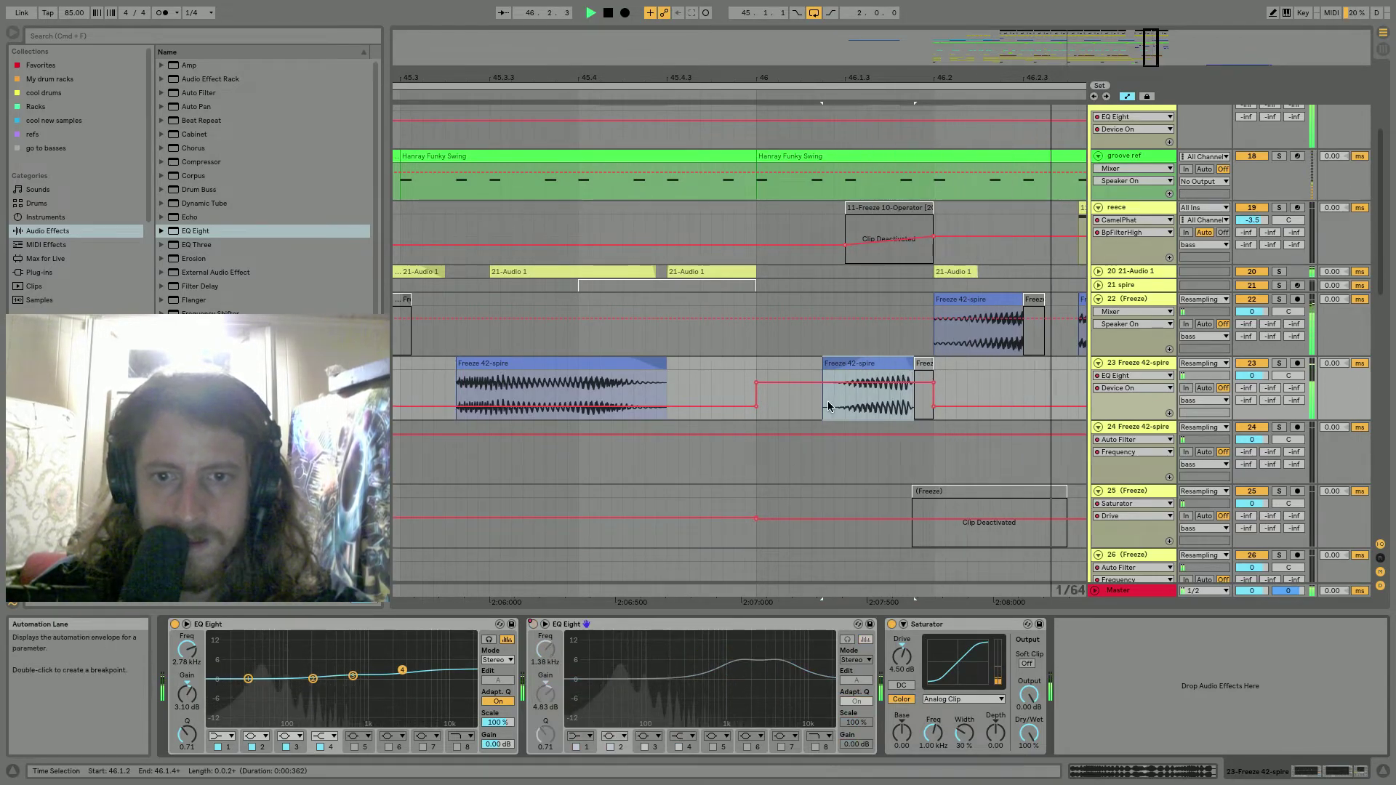
Audition the bass passage starting from 45.4.3 around the short Freeze 42-spire piece on track 23.
left_click(698, 343)
key("space")
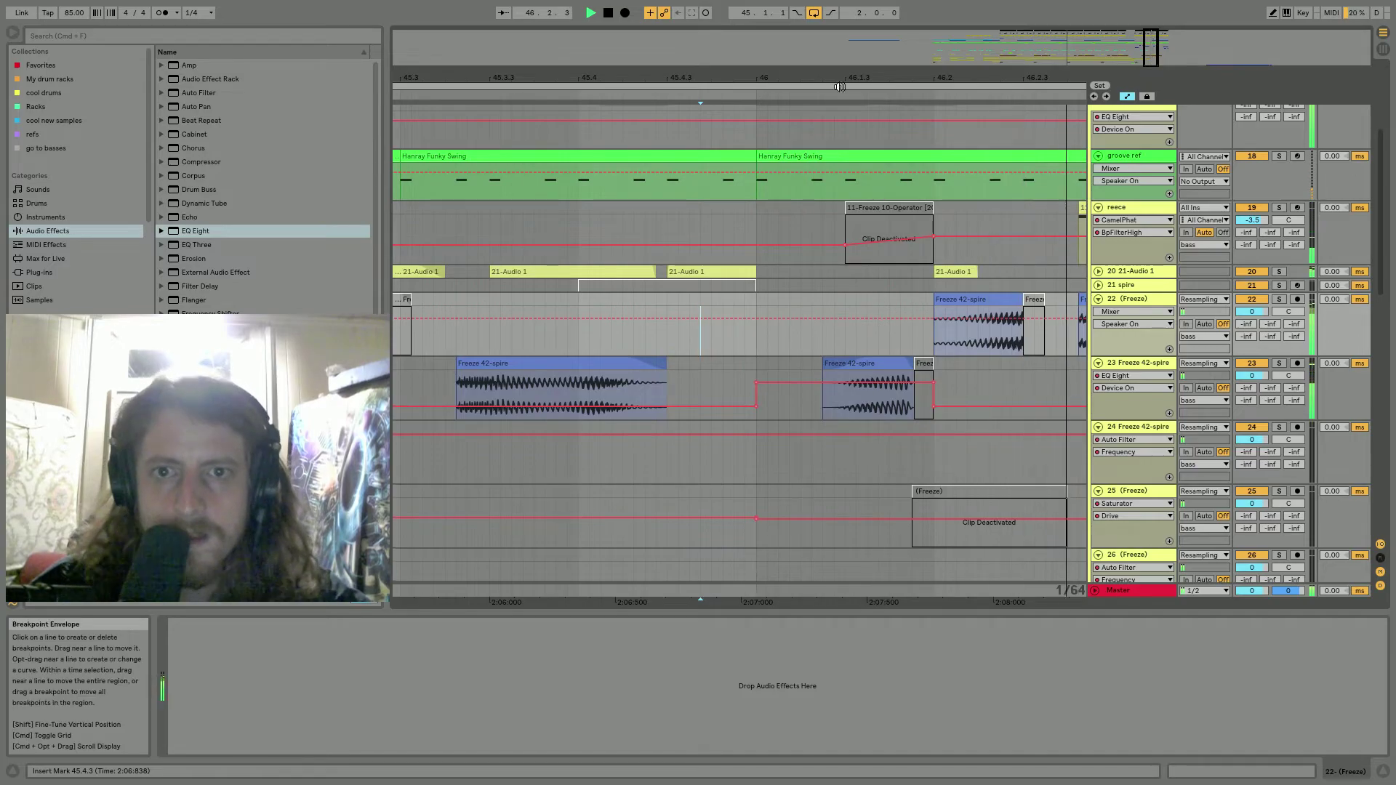
left_click_drag(836, 78, 826, 115)
key("space")
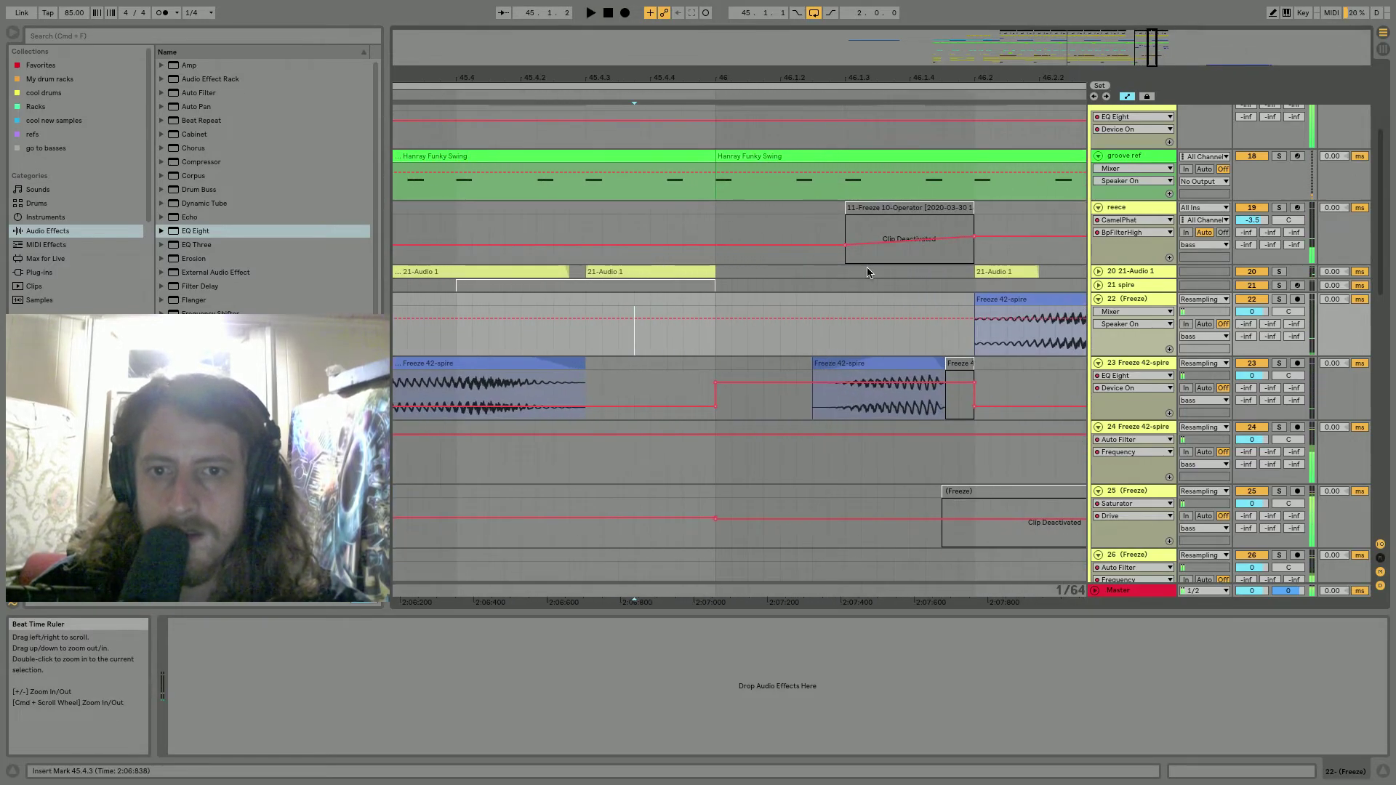
Add the ValhallaRoom rack from the chains folder between track 23's second EQ Eight and Saturator, and lower its mix to zero.
left_click(838, 363)
left_click(1151, 364)
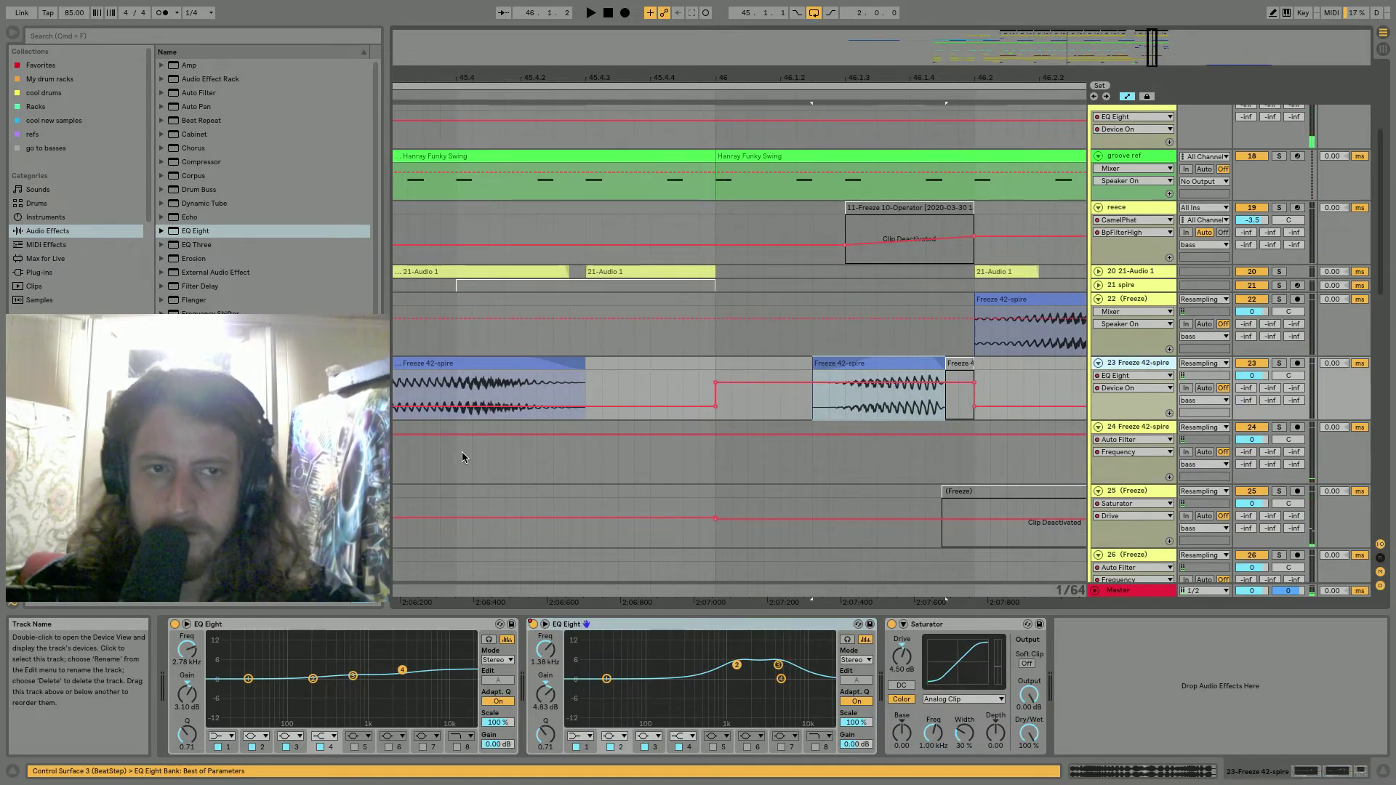
scroll(40, 169, "down", 6)
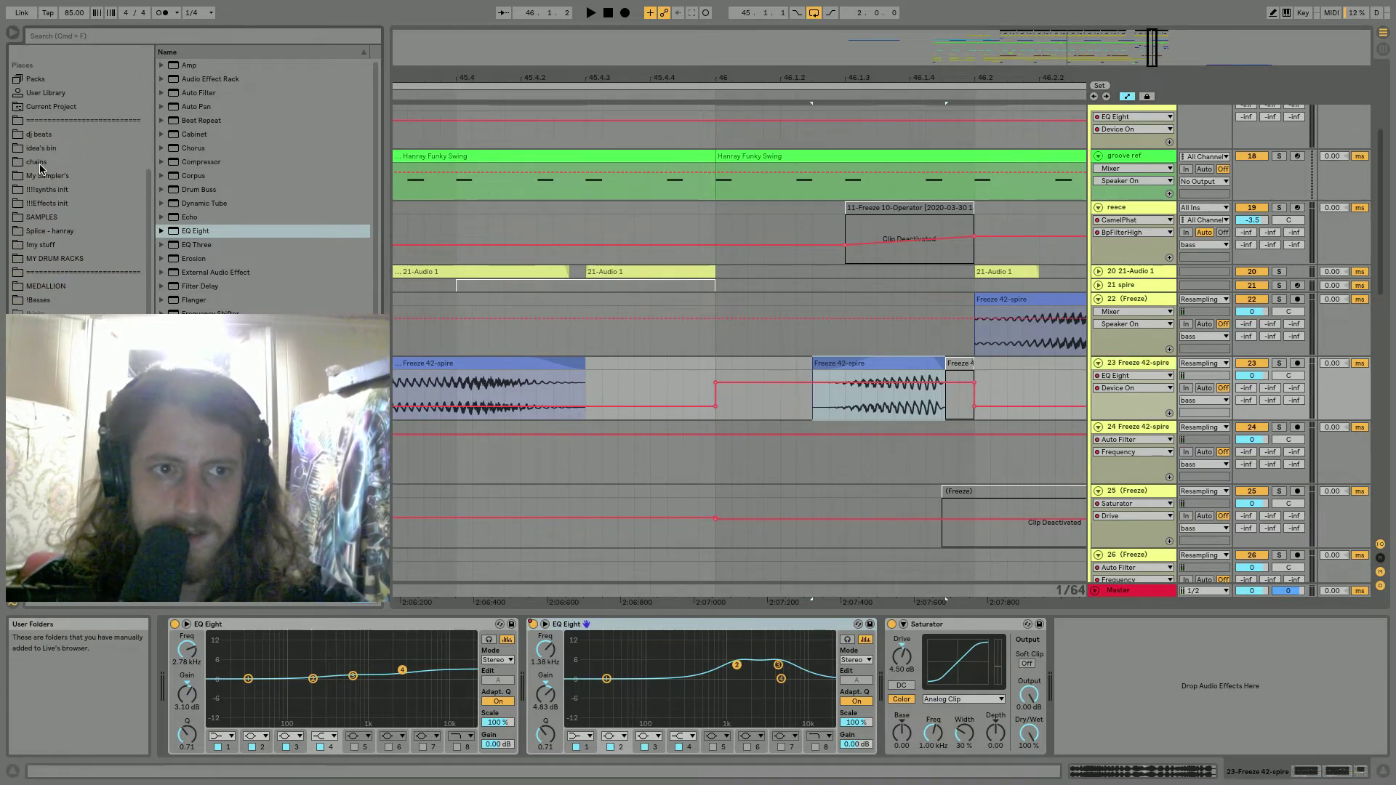
left_click(40, 165)
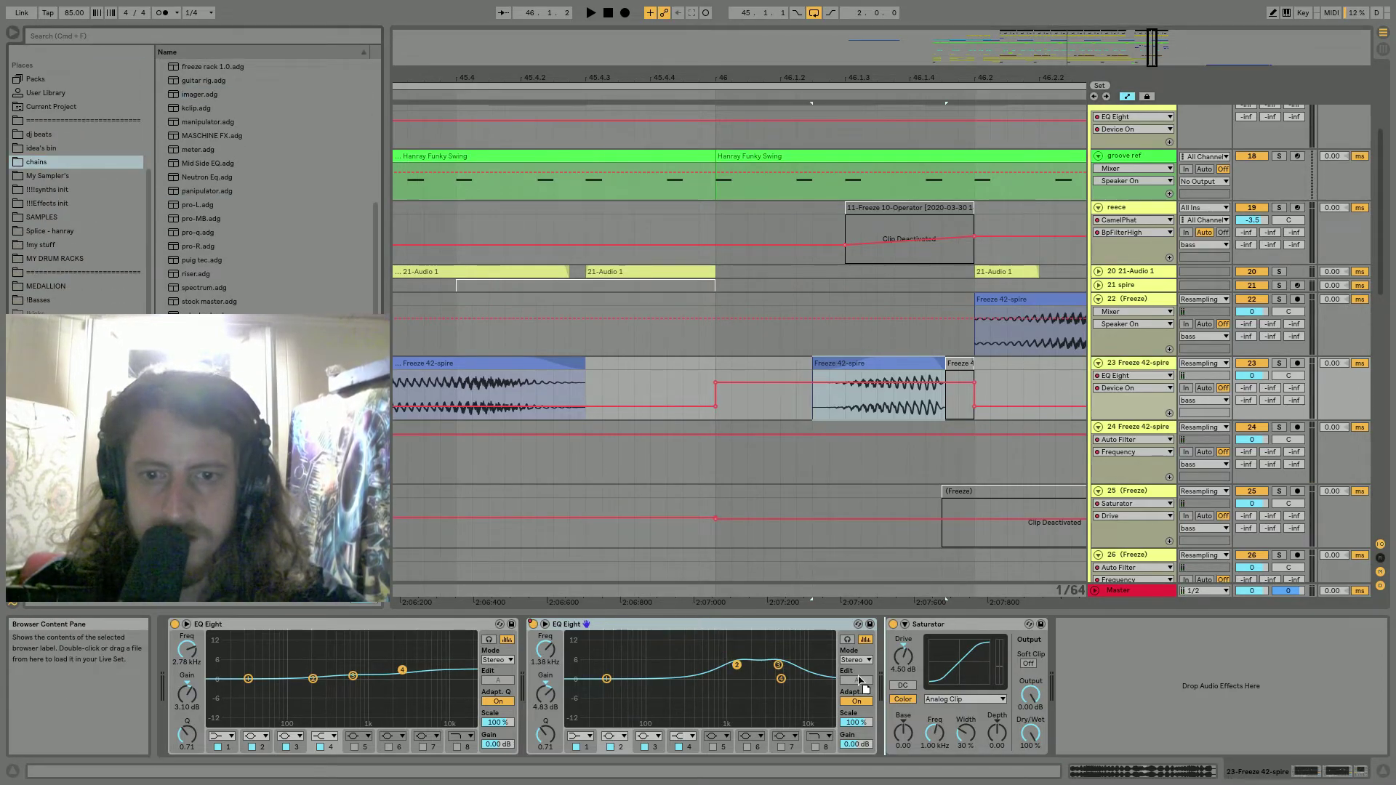
left_click_drag(916, 658, 916, 658)
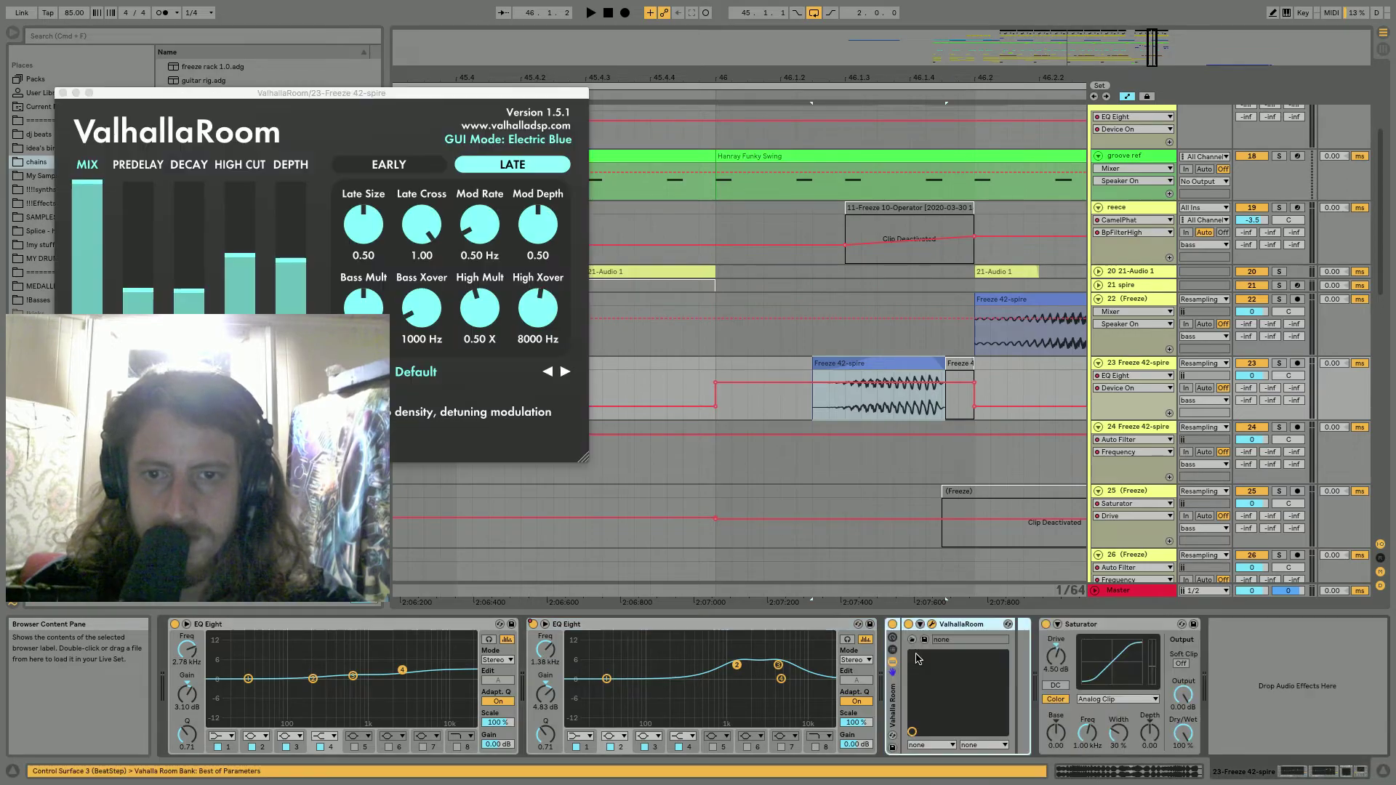
left_click_drag(94, 240, 94, 312)
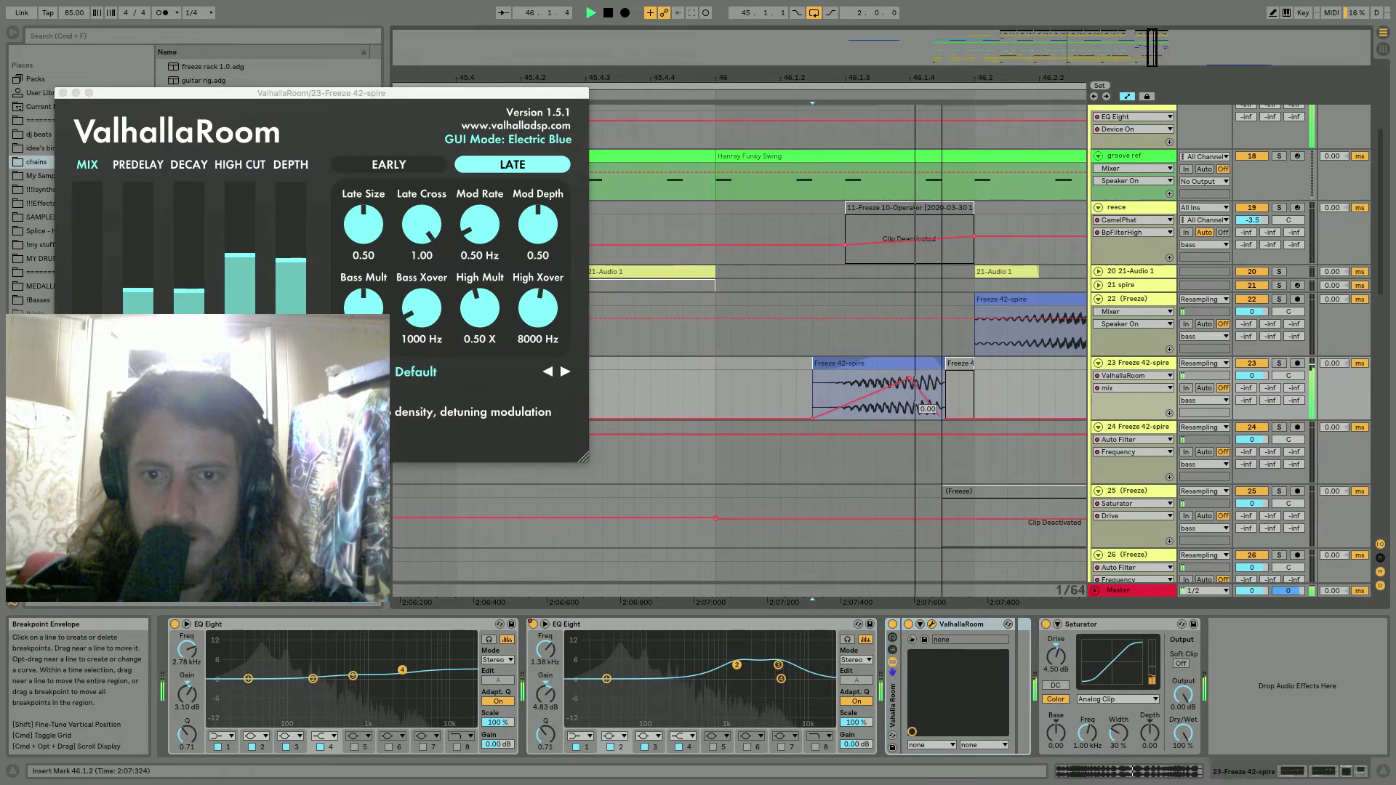
Automate ValhallaRoom's mix to rise and fall across the short Freeze 42-spire piece, lower its peak while auditioning, and close the reverb window.
key("space")
key("space")
key("space")
key("space")
left_click_drag(910, 378, 909, 392)
key("space")
key("space")
key("space")
key("space")
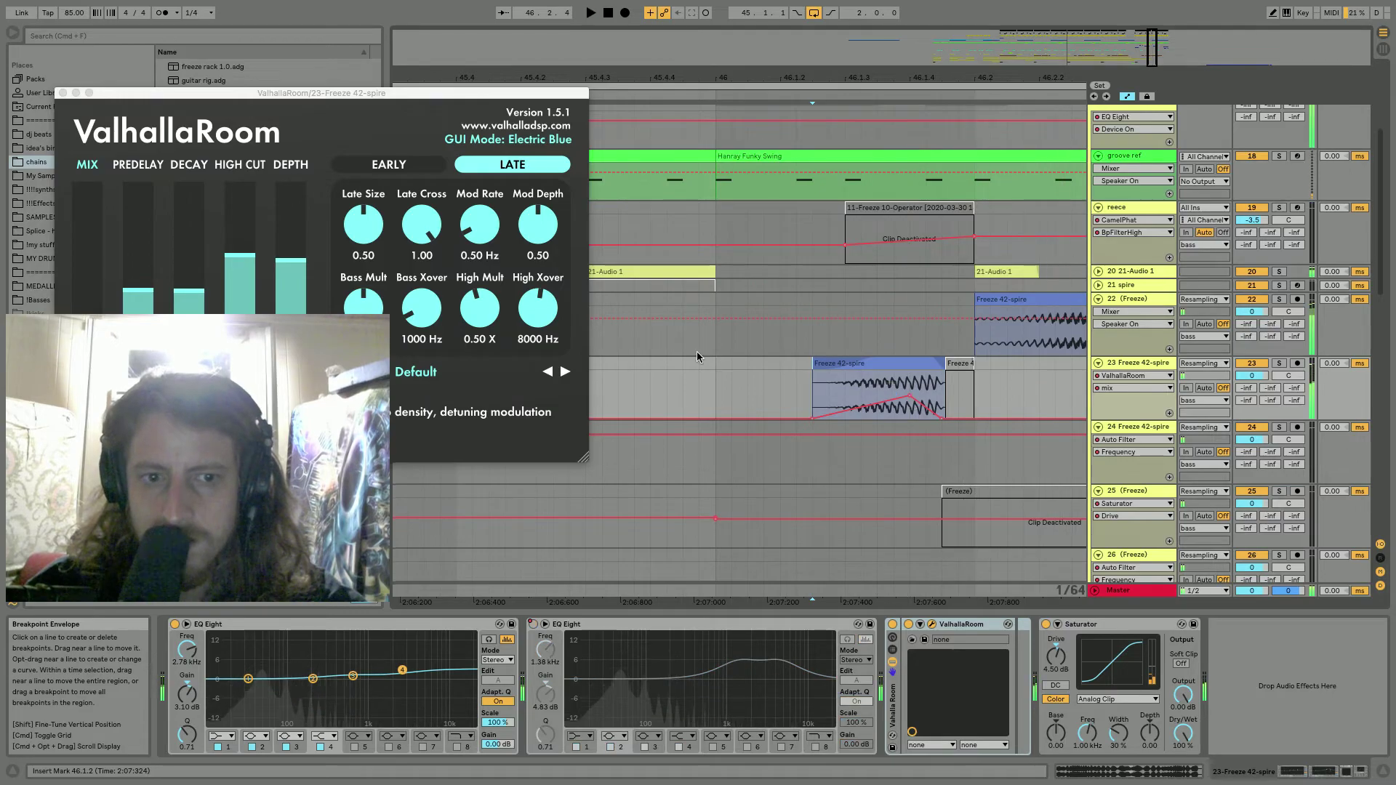
key("space")
left_click(63, 92)
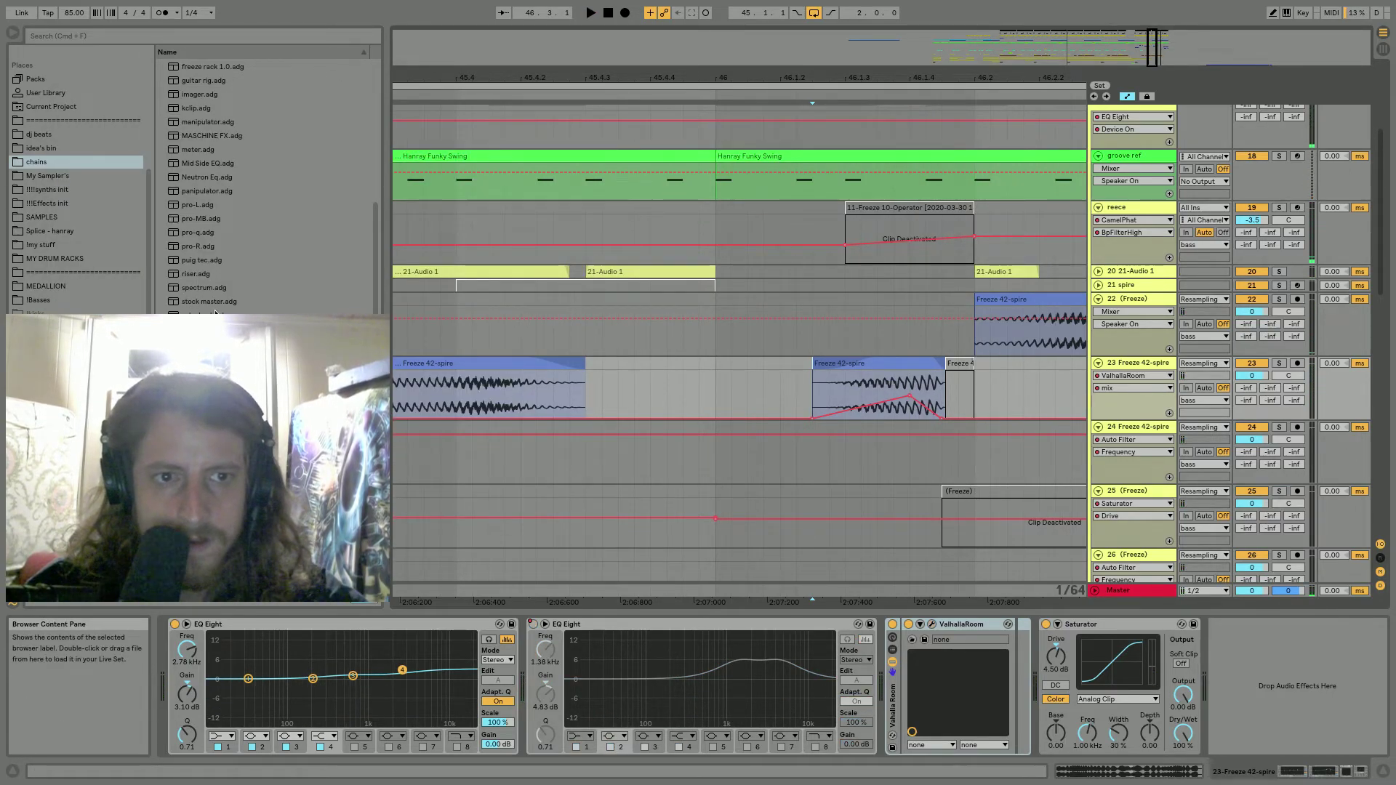
Add imager.adg with Ozone 7 Imager between ValhallaRoom and Saturator on track 23 and play the passage.
scroll(269, 182, "up", 4)
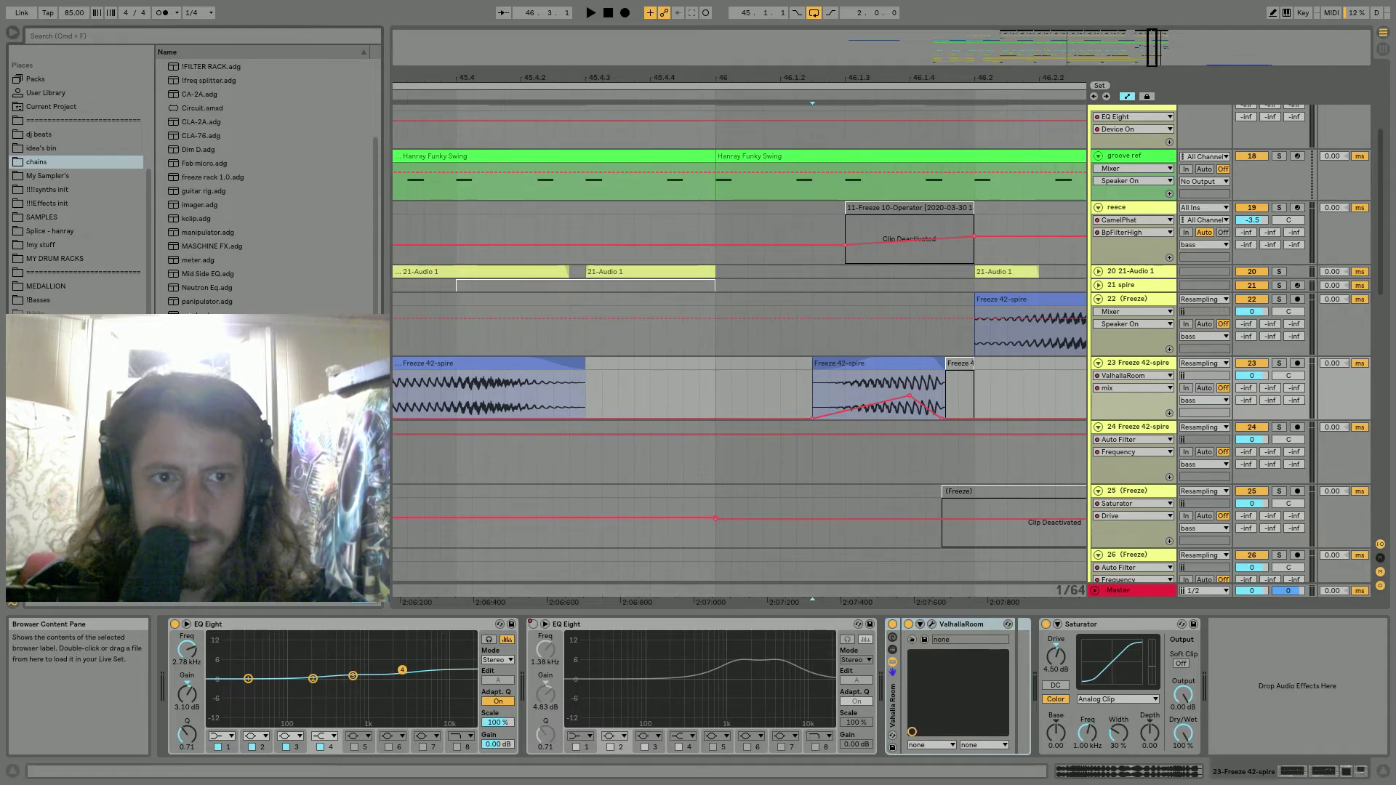
left_click(186, 204)
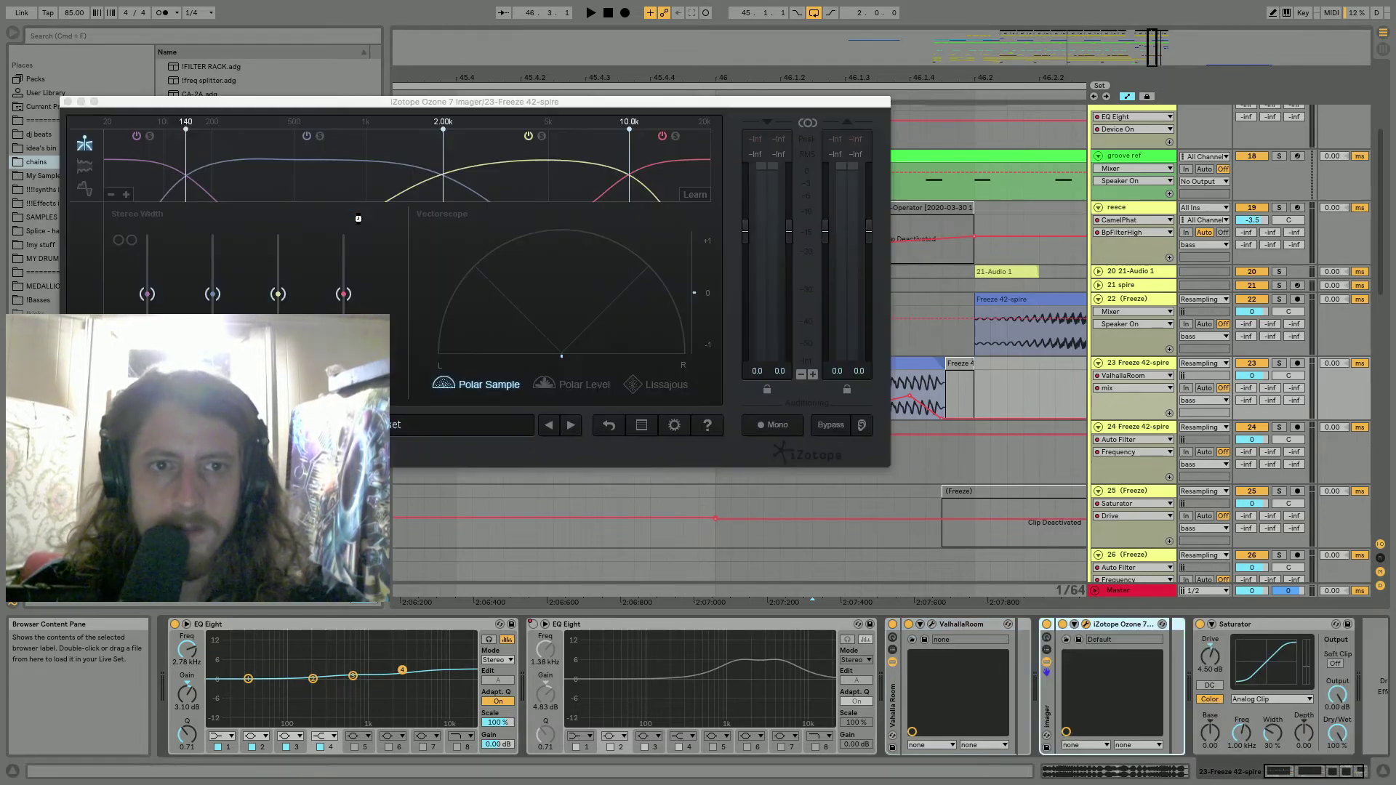
key("space")
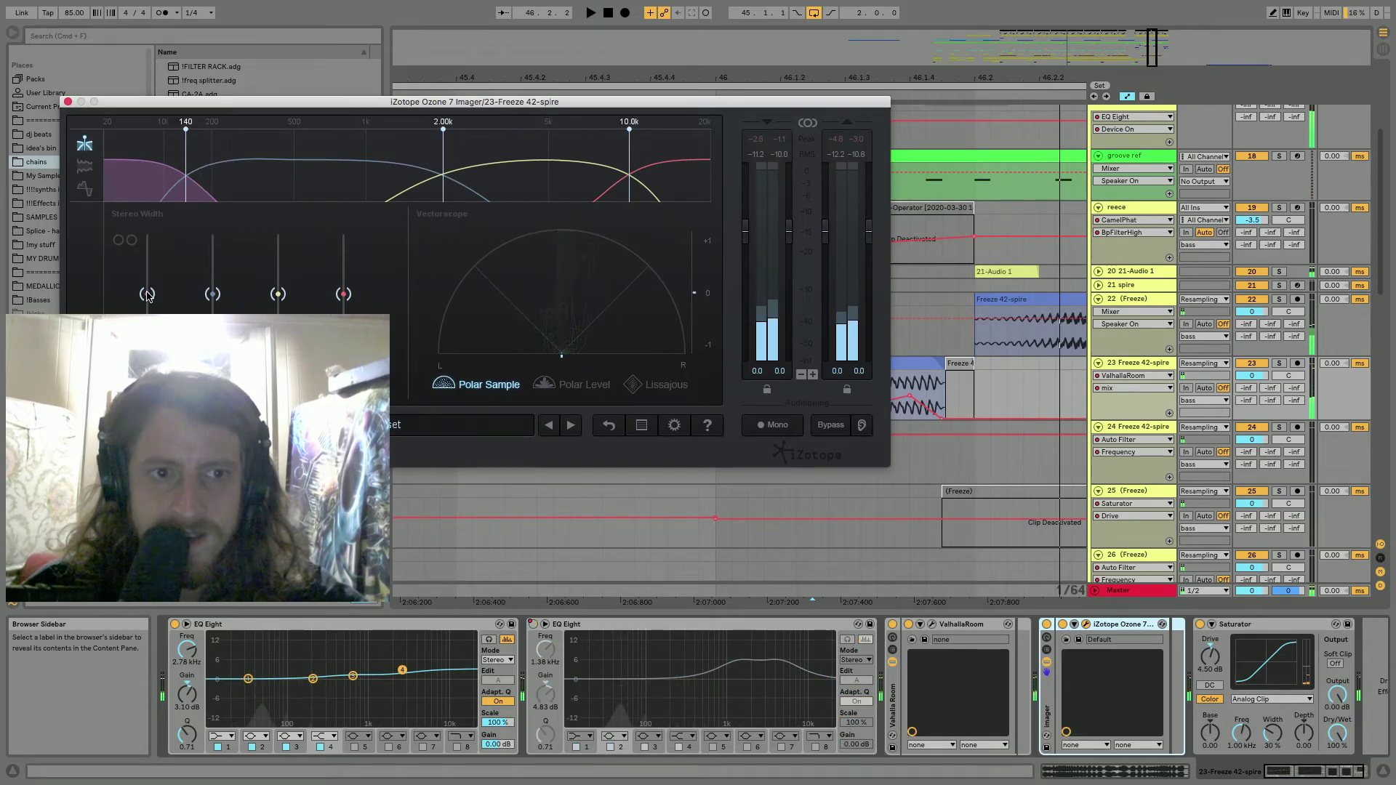
Narrow the Imager's lowest band, set its upper crossover to 105 Hz, audition it, and close the plug-in window.
left_click_drag(147, 294, 147, 357)
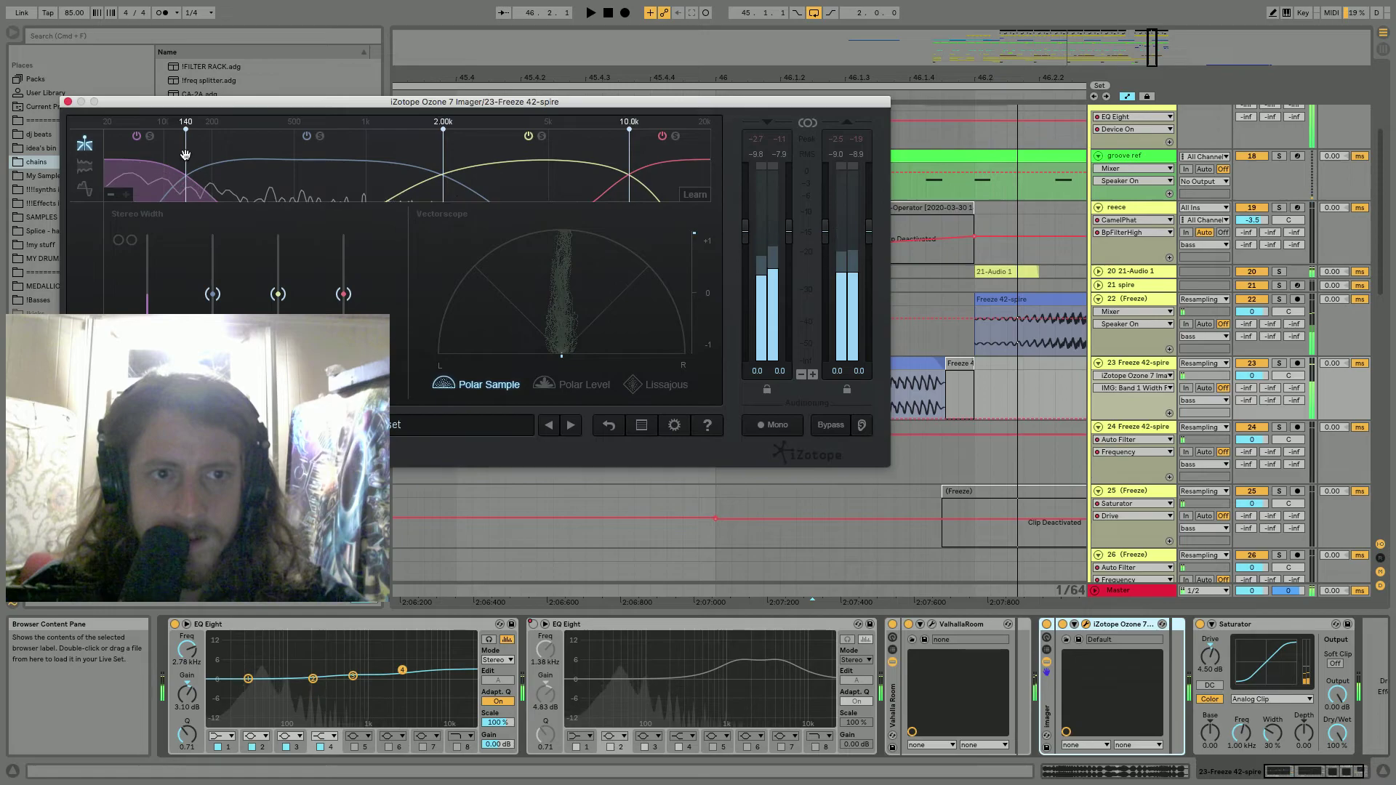
left_click_drag(186, 156, 166, 156)
key("space")
key("space")
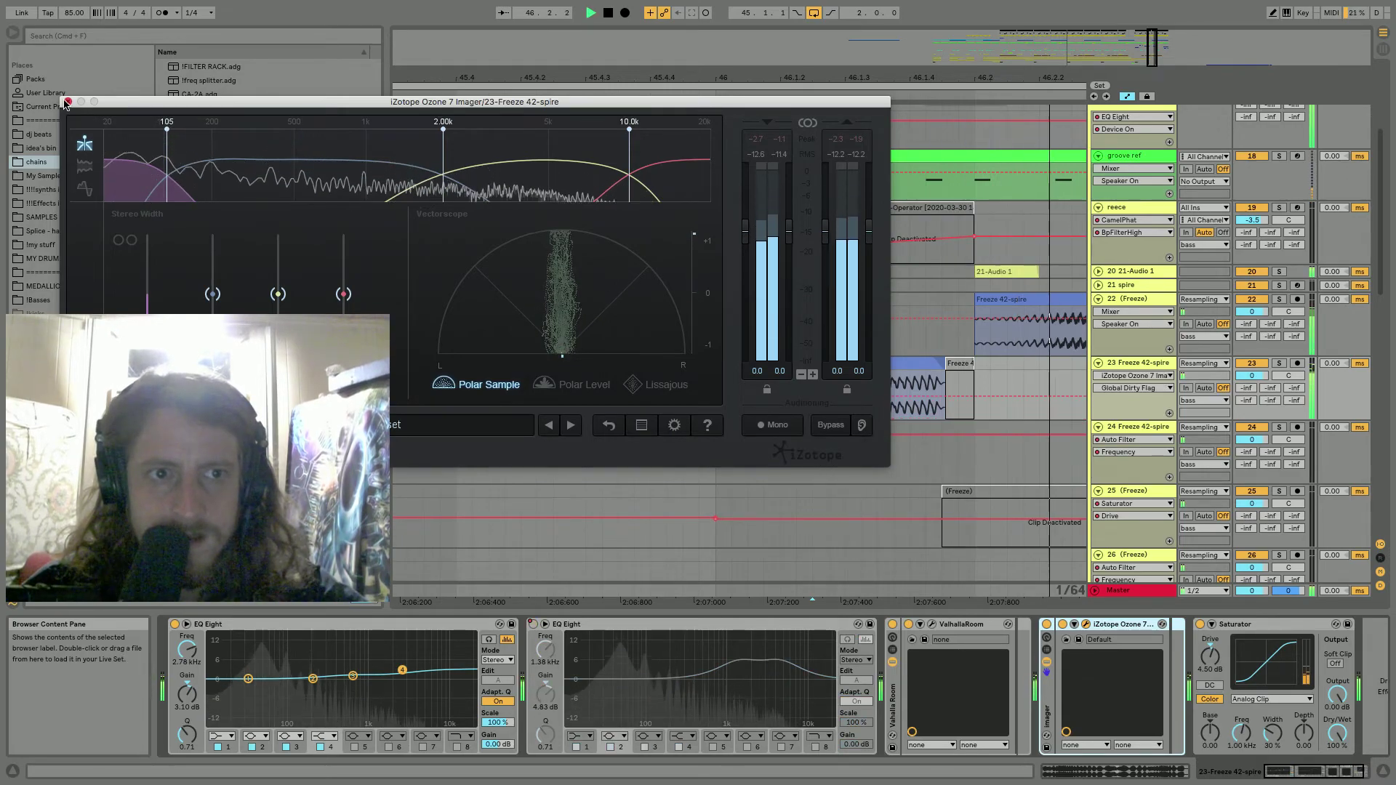
left_click(68, 102)
Trim the end of track 23's short Freeze 42-spire piece back to just before 46.1.4.
left_click_drag(773, 97, 773, 66)
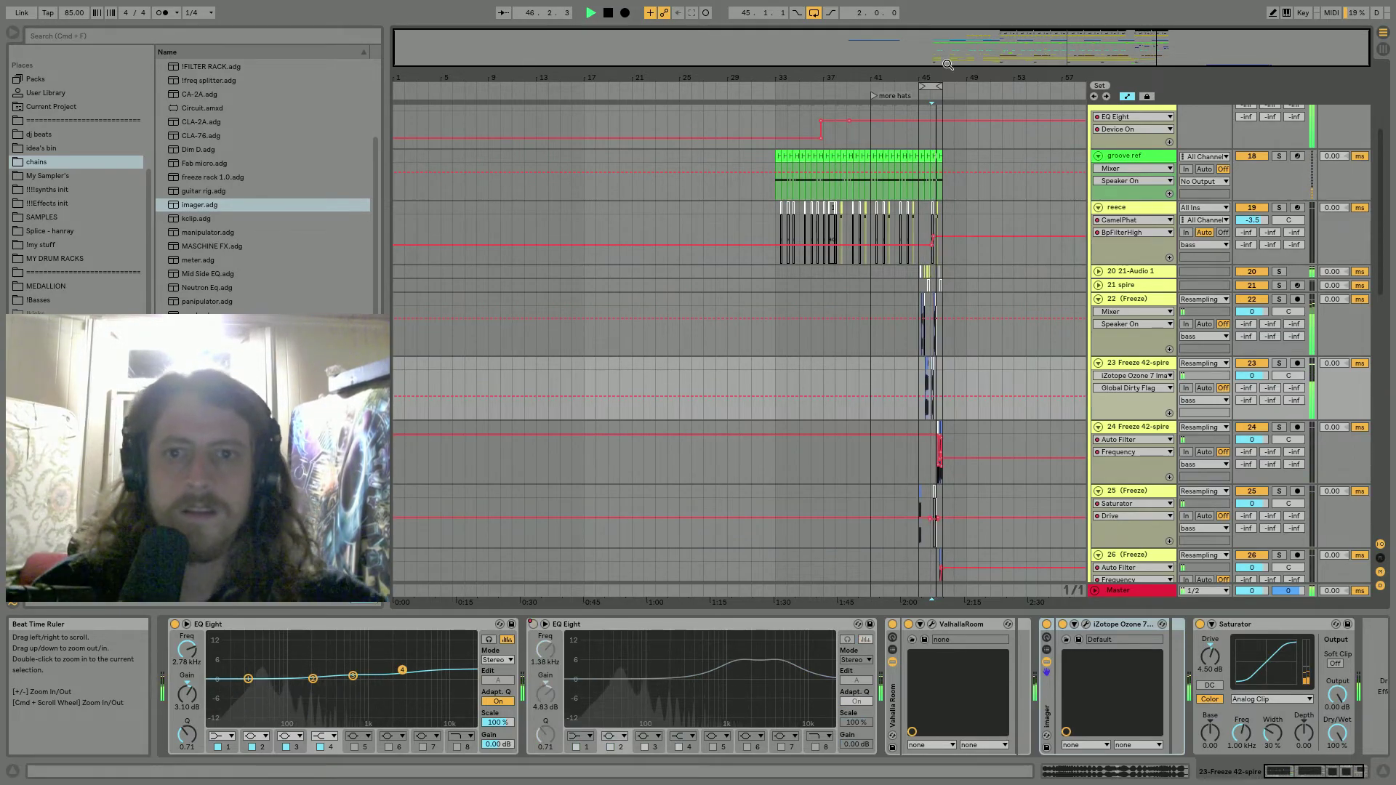
left_click_drag(936, 76, 935, 146)
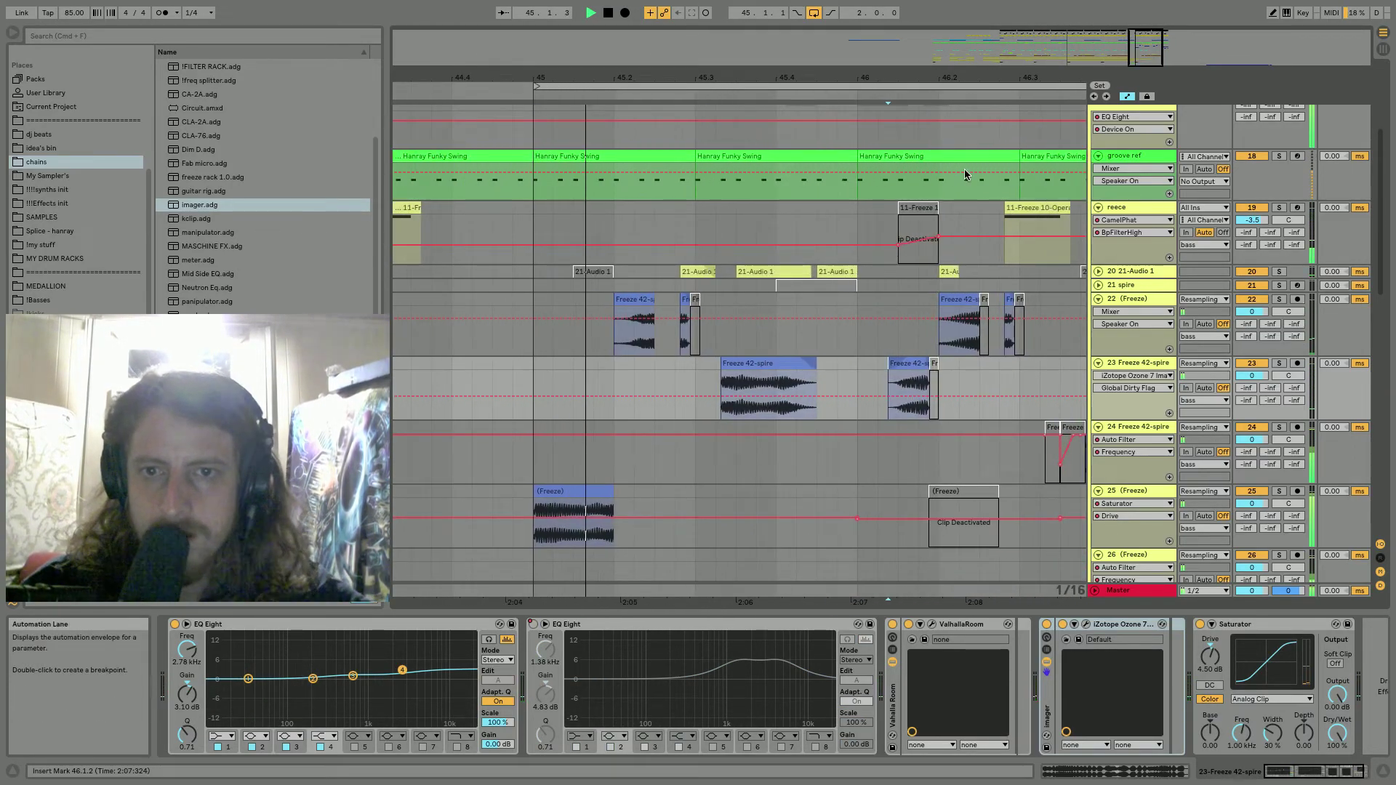
scroll(960, 175, "up", 5)
left_click_drag(850, 358, 897, 362)
left_click(556, 362)
key("super+z")
left_click(556, 361)
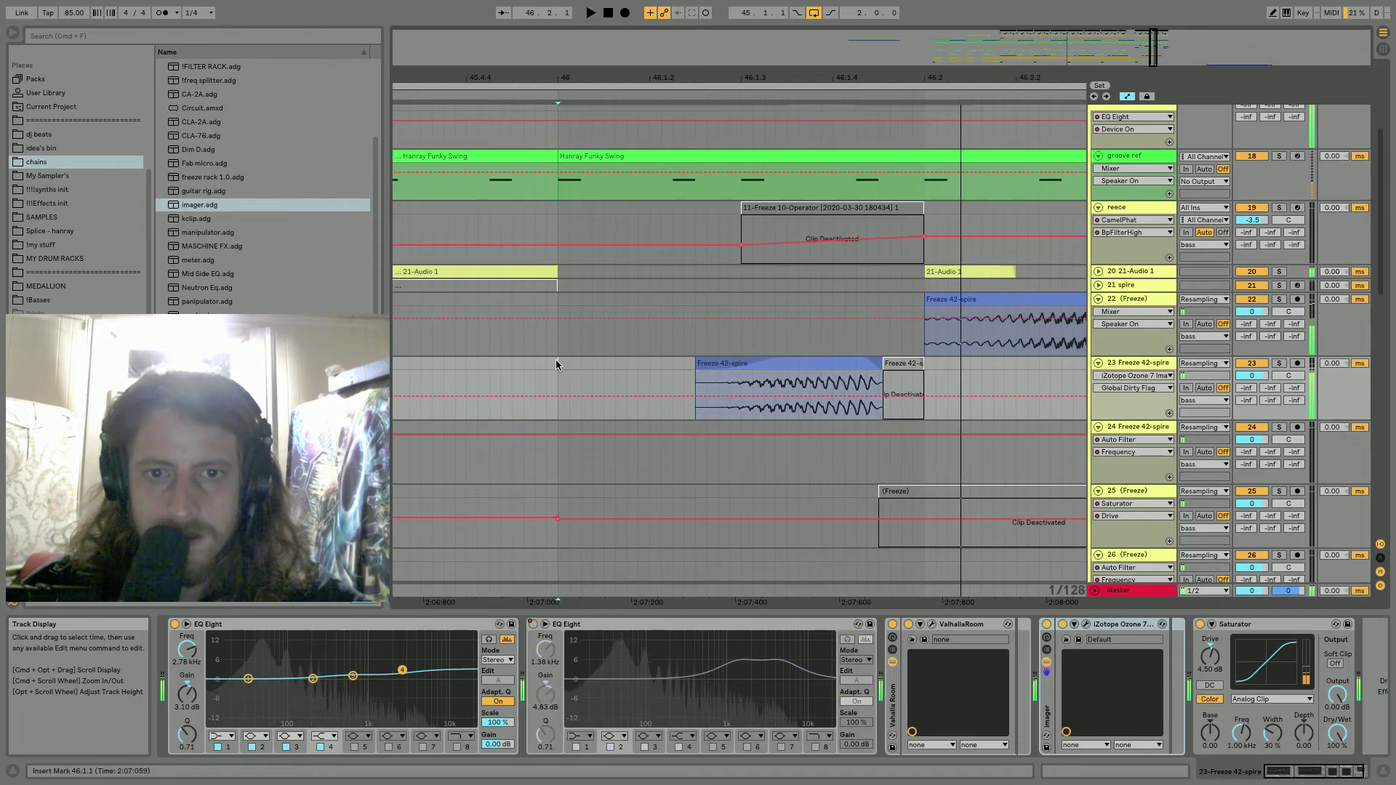
left_click_drag(881, 367, 826, 367)
key("space")
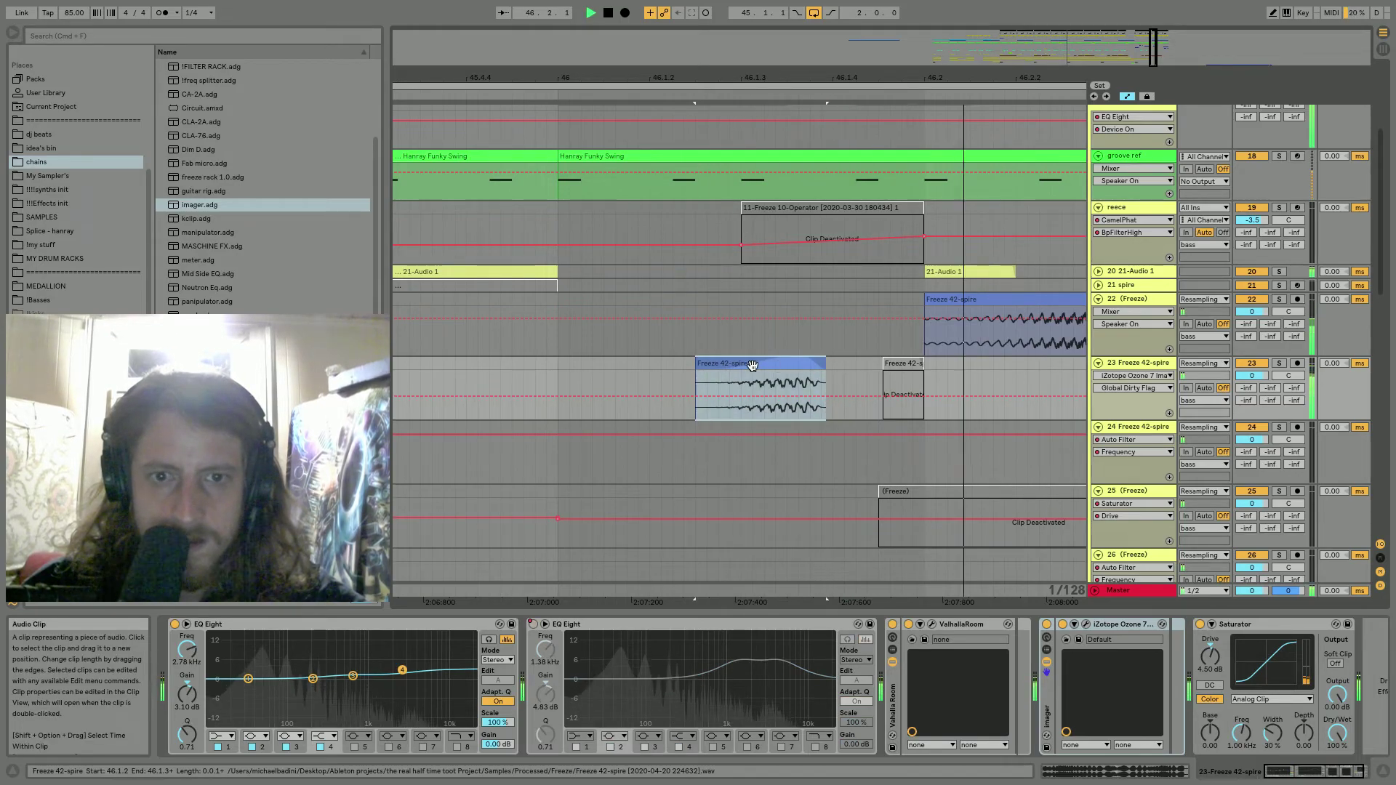
Audition the shortened Freeze 42-spire piece repeatedly from bar 46.
left_click(567, 369)
key("space")
key("space")
key("space")
mouse_move(742, 79)
left_mouse_down()
mouse_move(743, 26)
mouse_move(760, 75)
left_mouse_up()
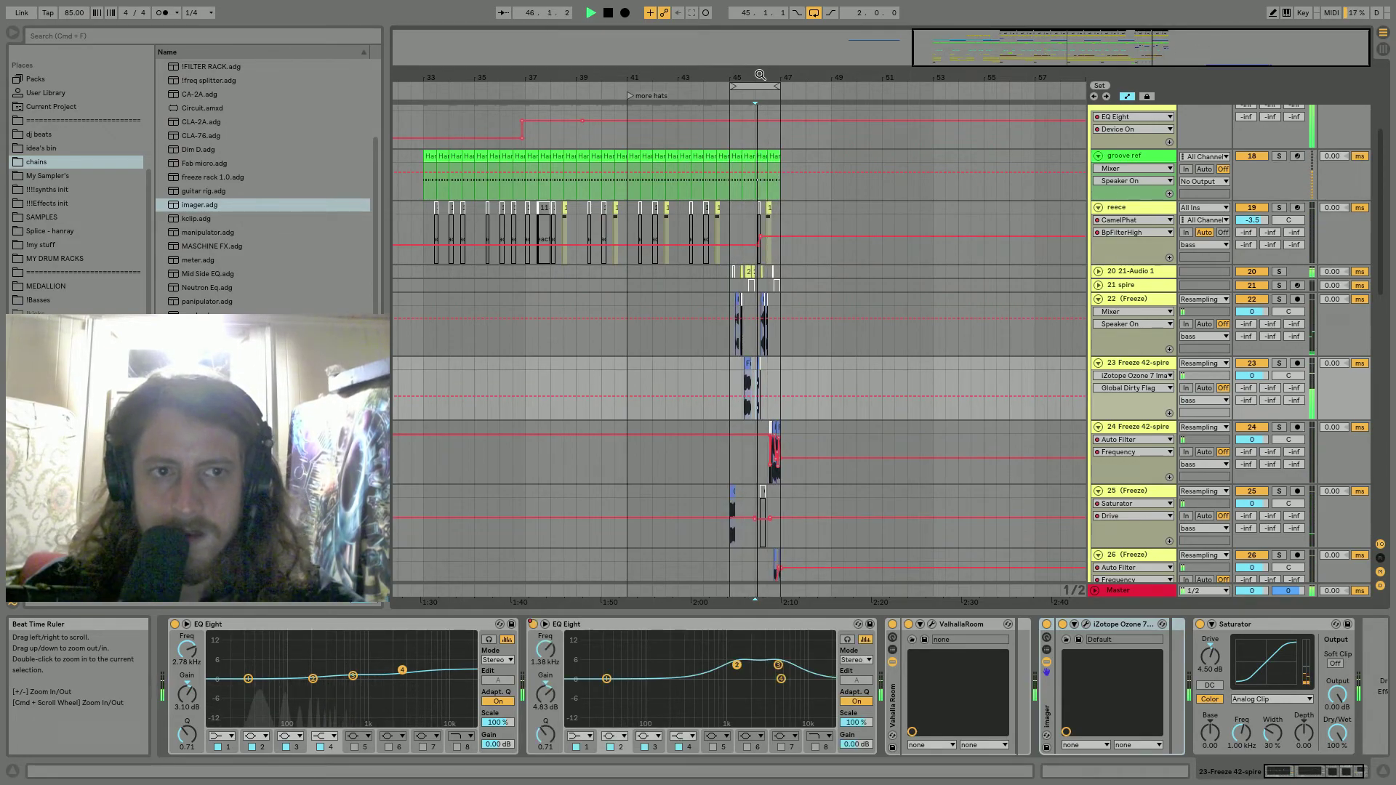
left_click_drag(759, 75, 767, 167)
key("space")
Play the bass passage from 45.2.1 and repeatedly from 45.1.1.
left_click(531, 298)
key("space")
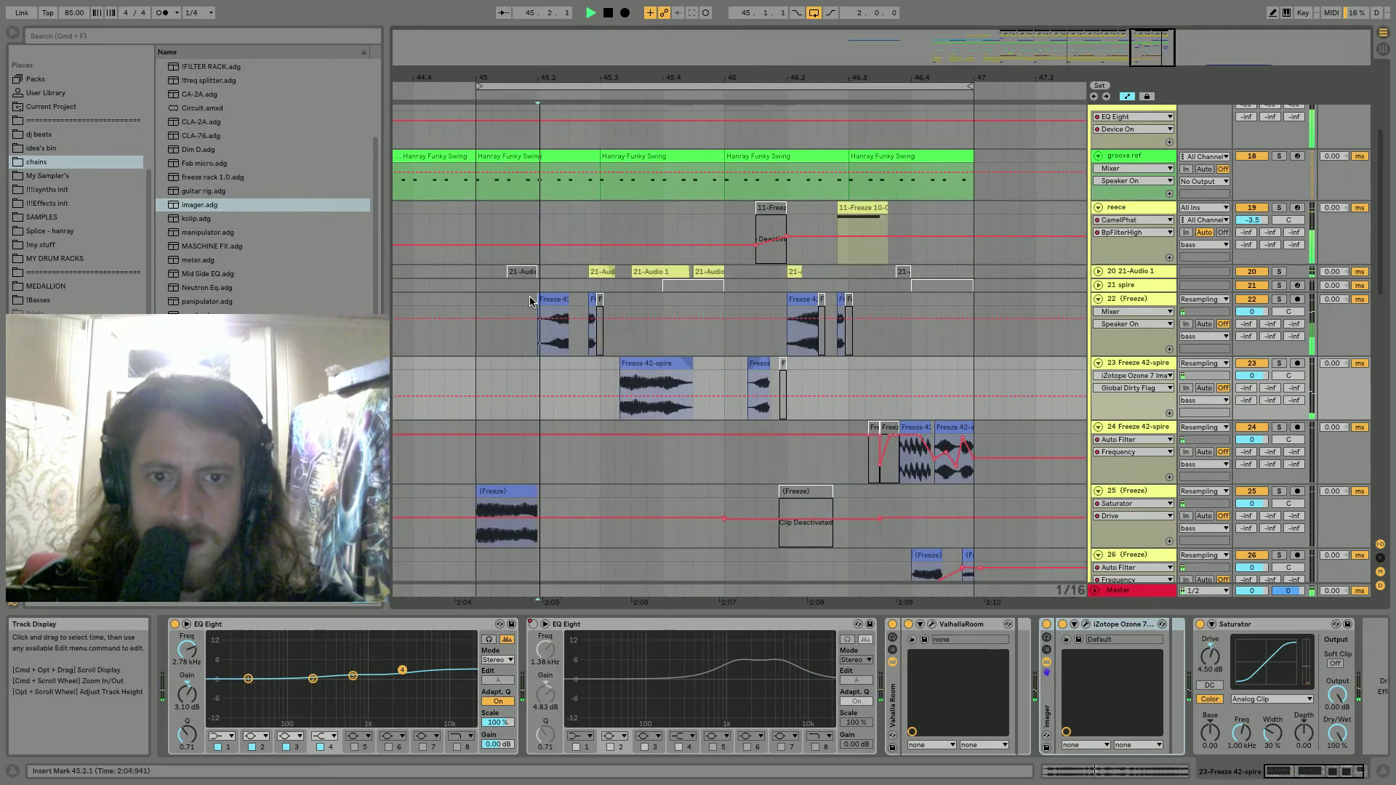
left_click(477, 301)
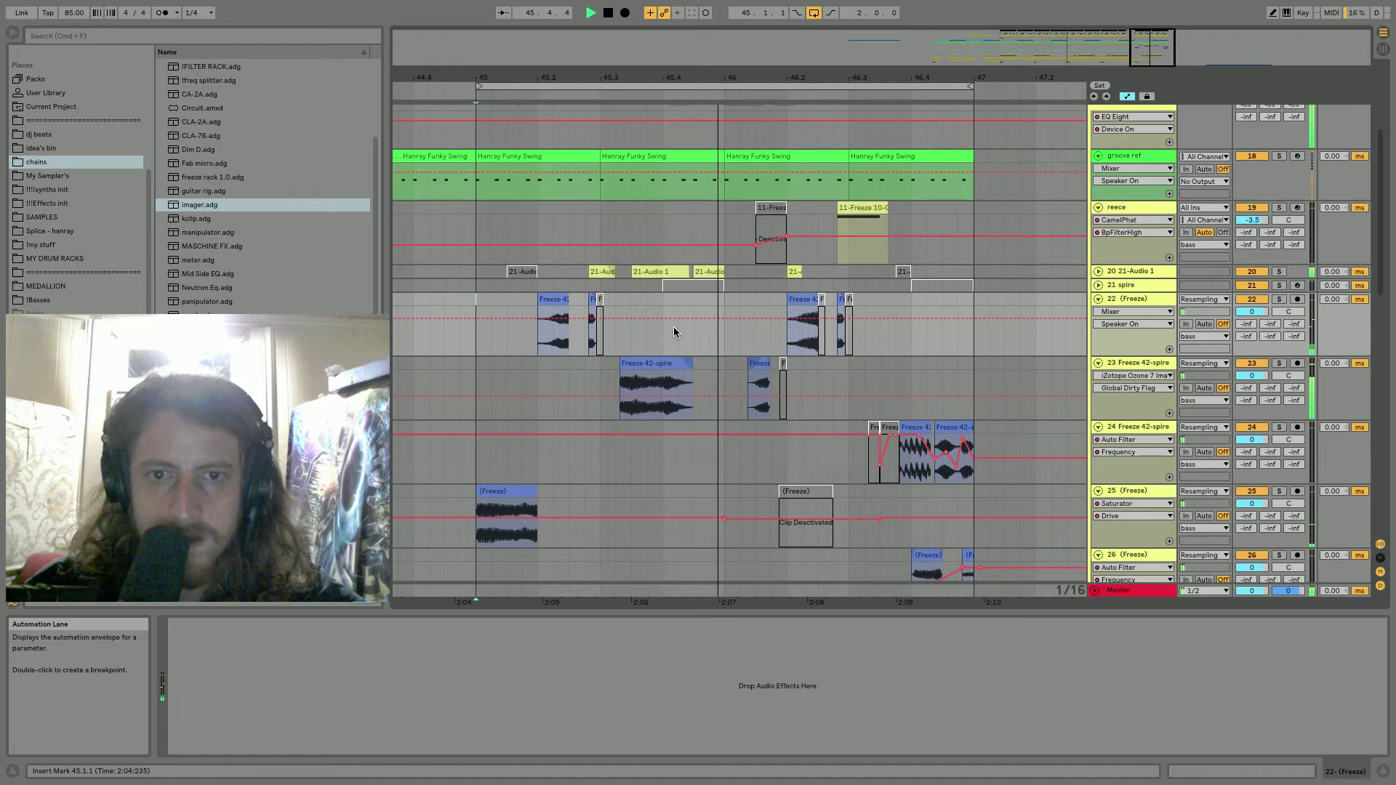
key("space")
key("space")
key("space")
key("space")
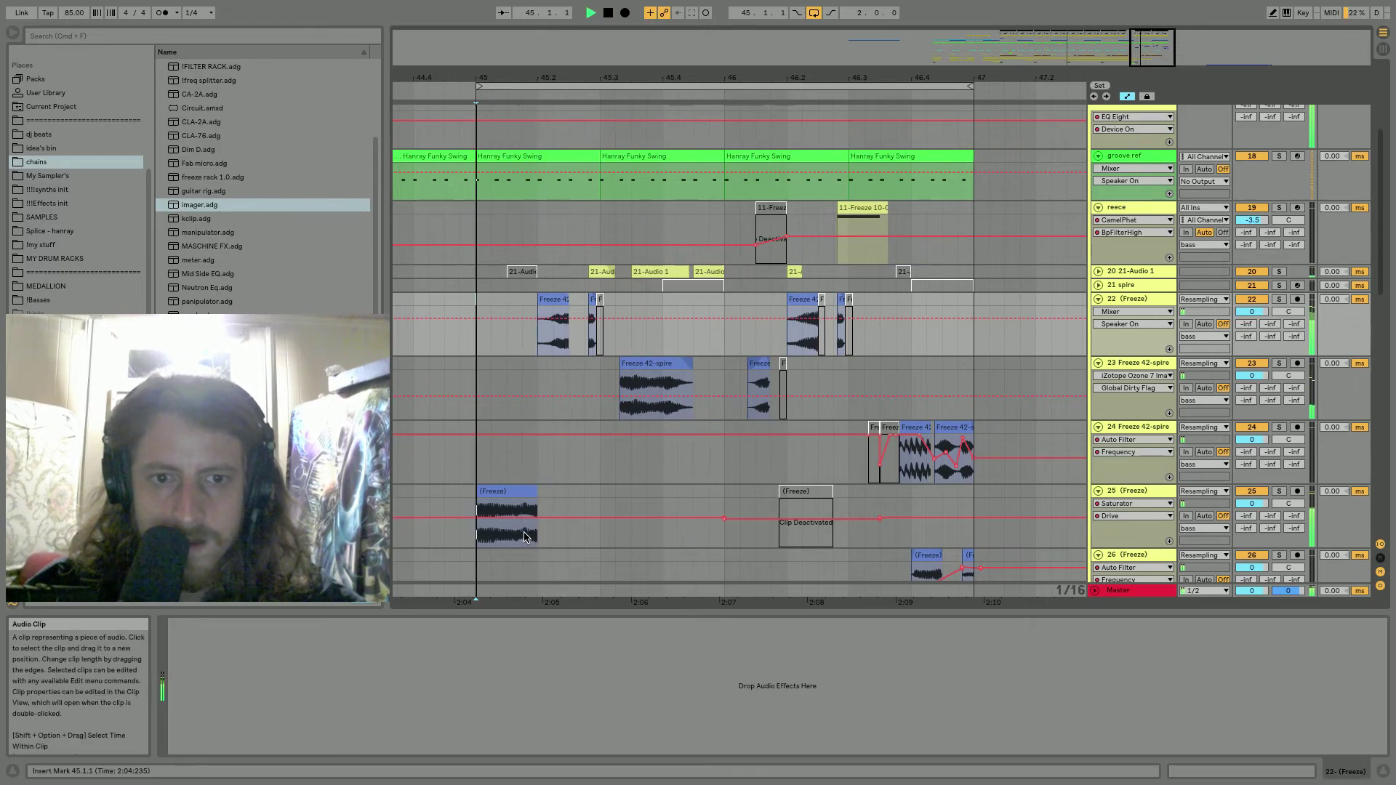
key("space")
Copy the last sixteenth of track 25's bar 45 (Freeze) clip to 46.1.4, before the deactivated clip, and audition it.
left_click(539, 494)
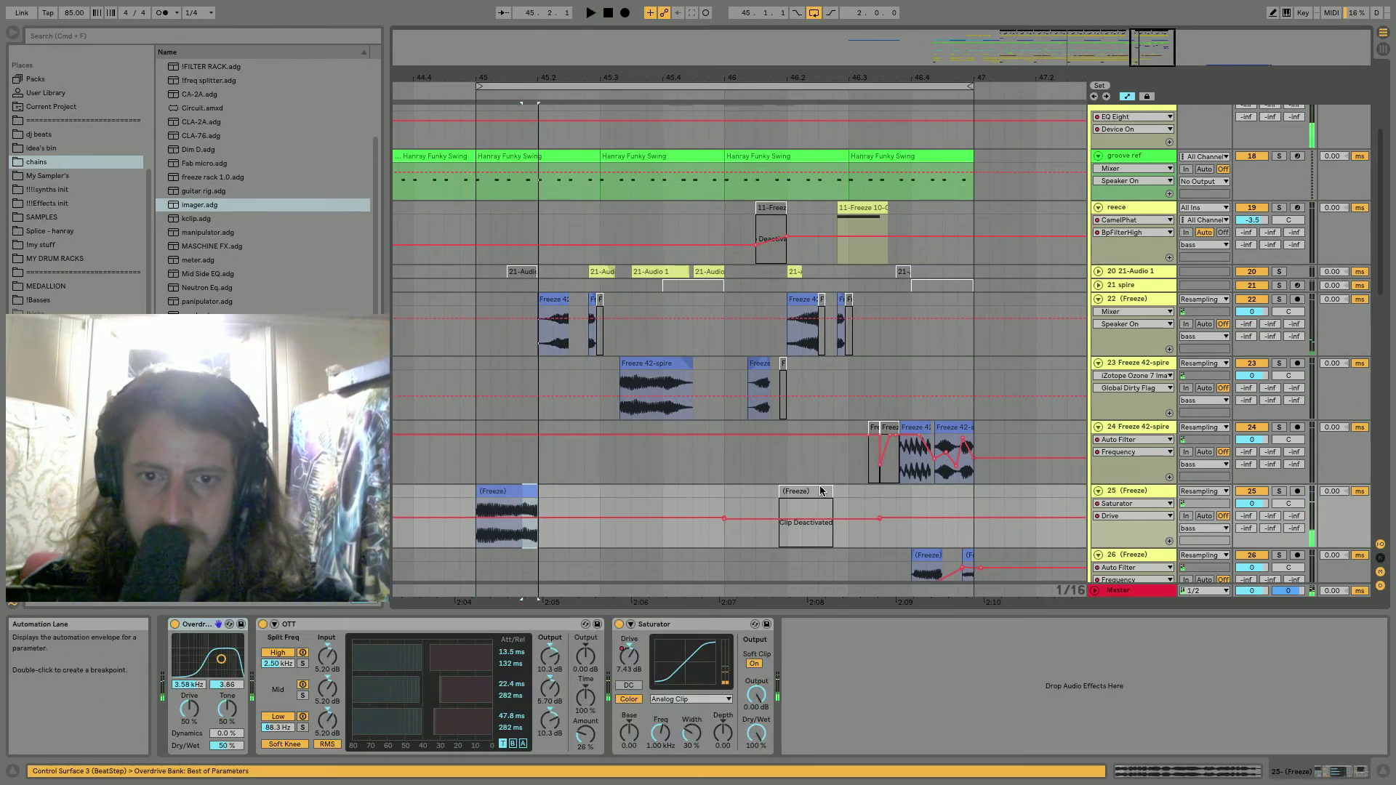
left_click(770, 492)
key("super+v")
left_click(709, 488)
key("space")
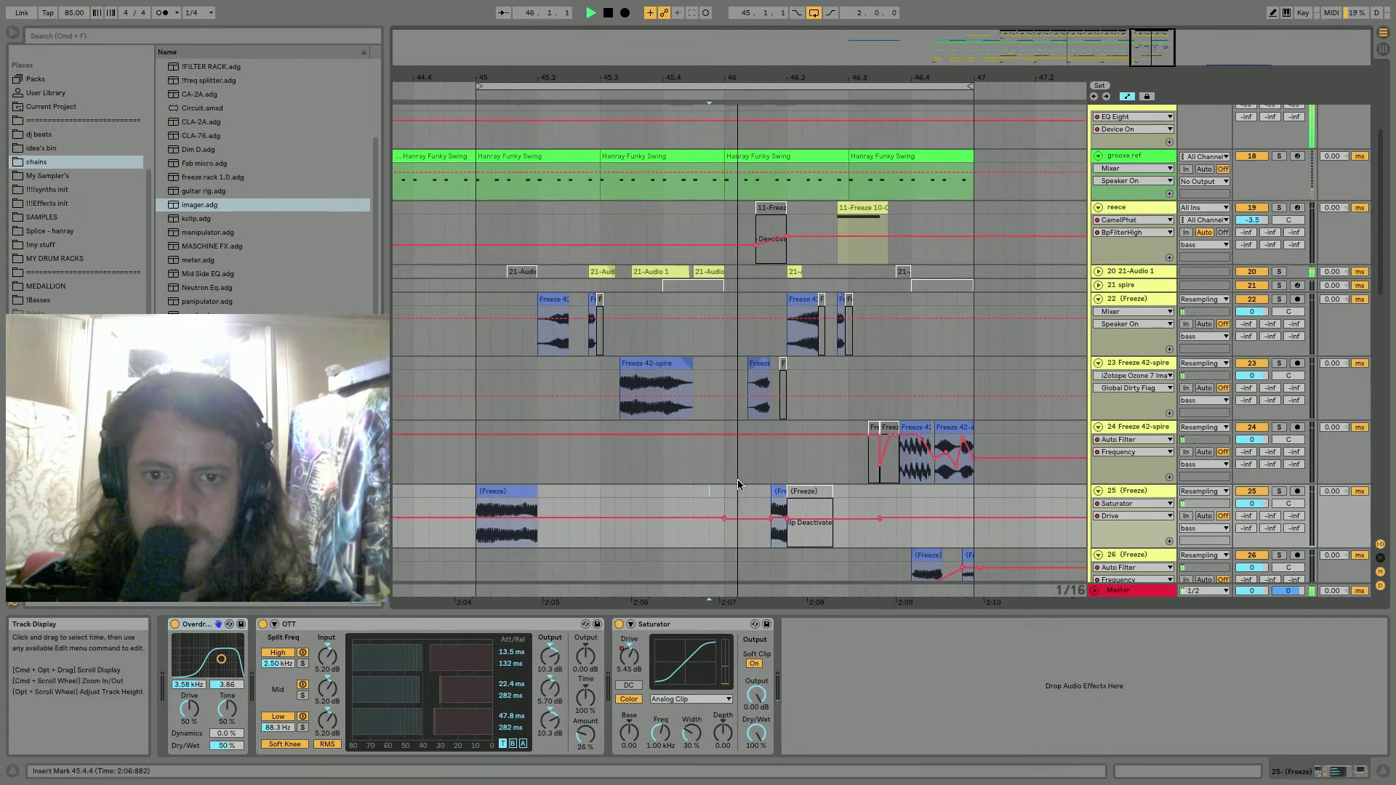
Extend the start of the pasted (Freeze) piece to 46.1.3, hide the automation lanes, and audition the passage.
mouse_move(771, 495)
left_mouse_down()
mouse_move(754, 495)
mouse_move(774, 489)
left_mouse_up()
key("a")
key("space")
key("space")
key("space")
Move track 25's pasted (Freeze) piece to start at 46.1.2, extend its end to 46.2.1, and audition it.
left_click(514, 498)
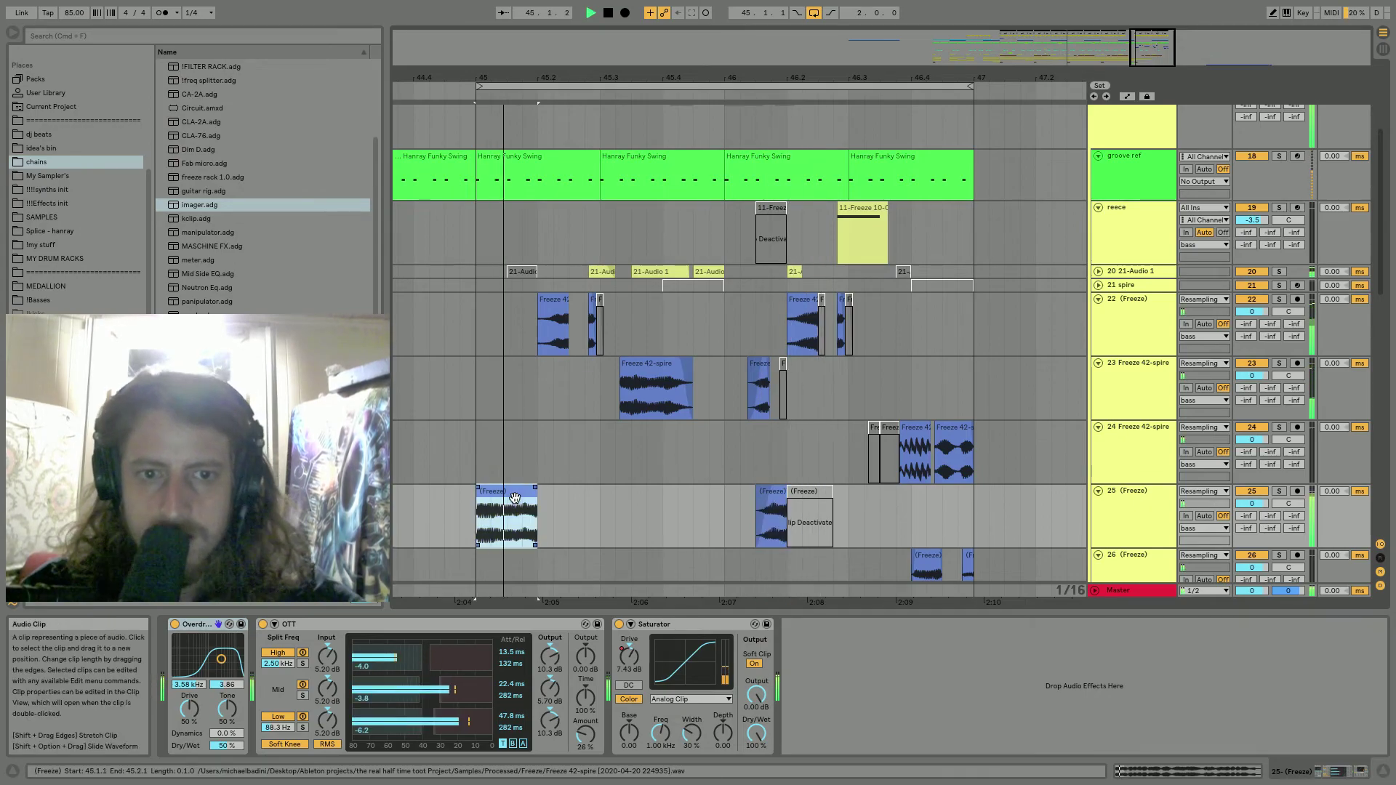
scroll(1017, 386, "down", 3)
left_click(1134, 362)
left_click(748, 334)
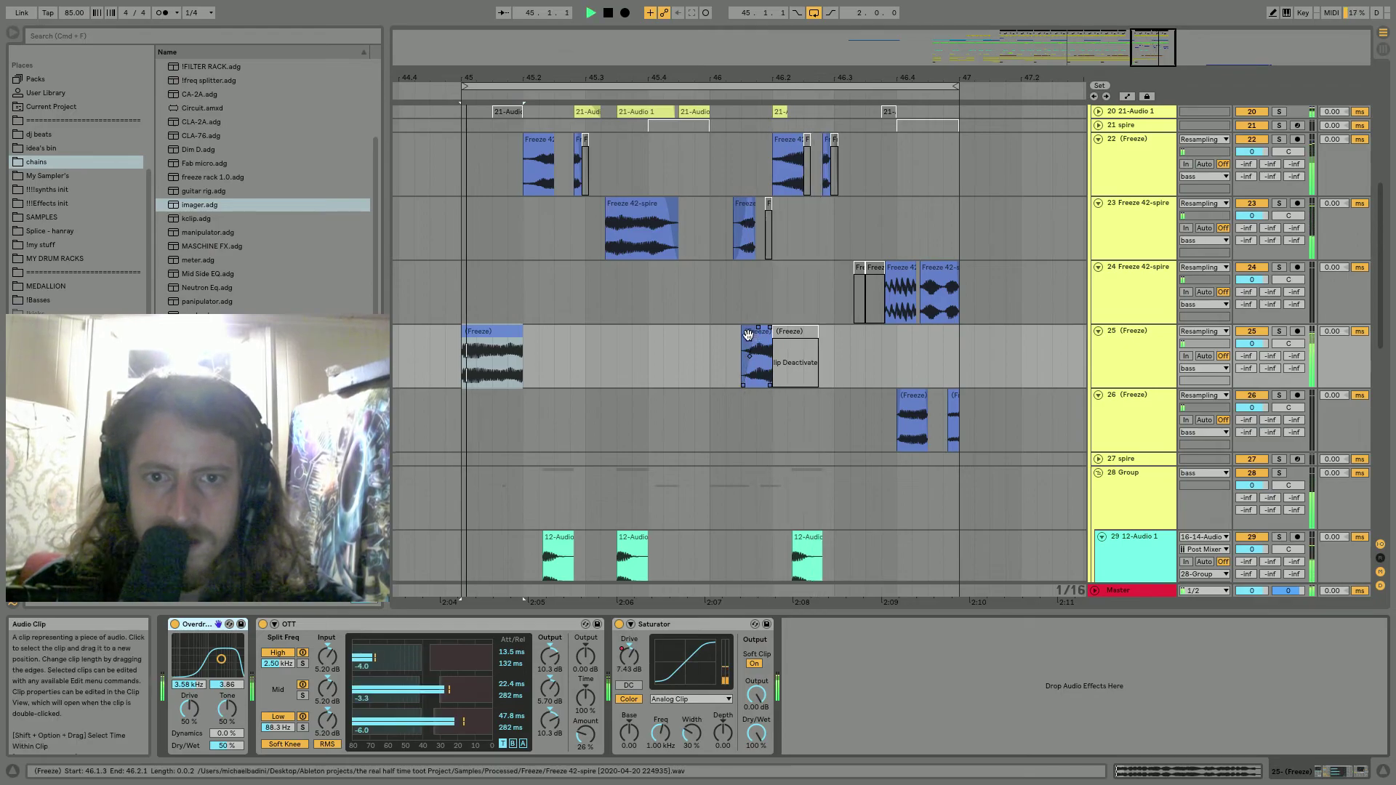
left_click(744, 336)
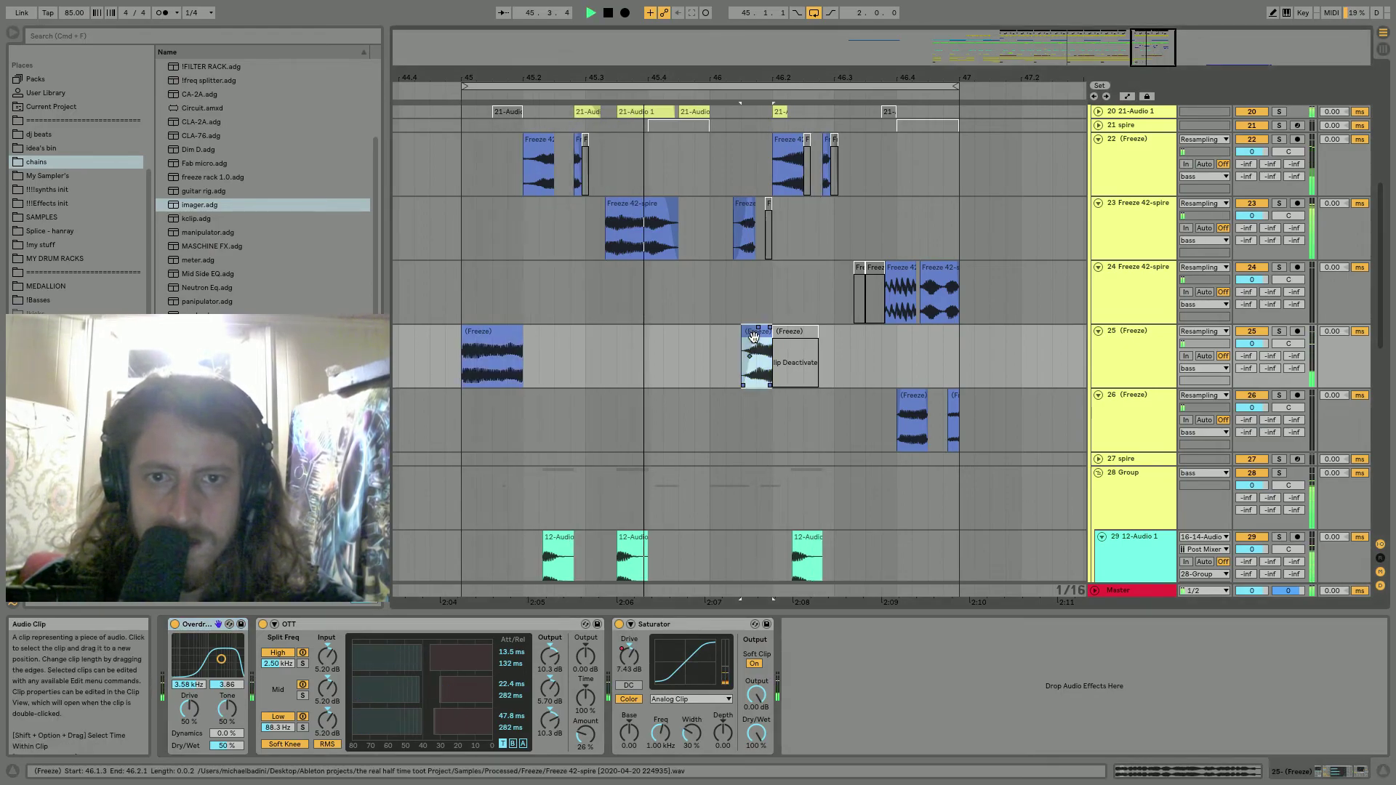
left_click_drag(743, 336, 728, 336)
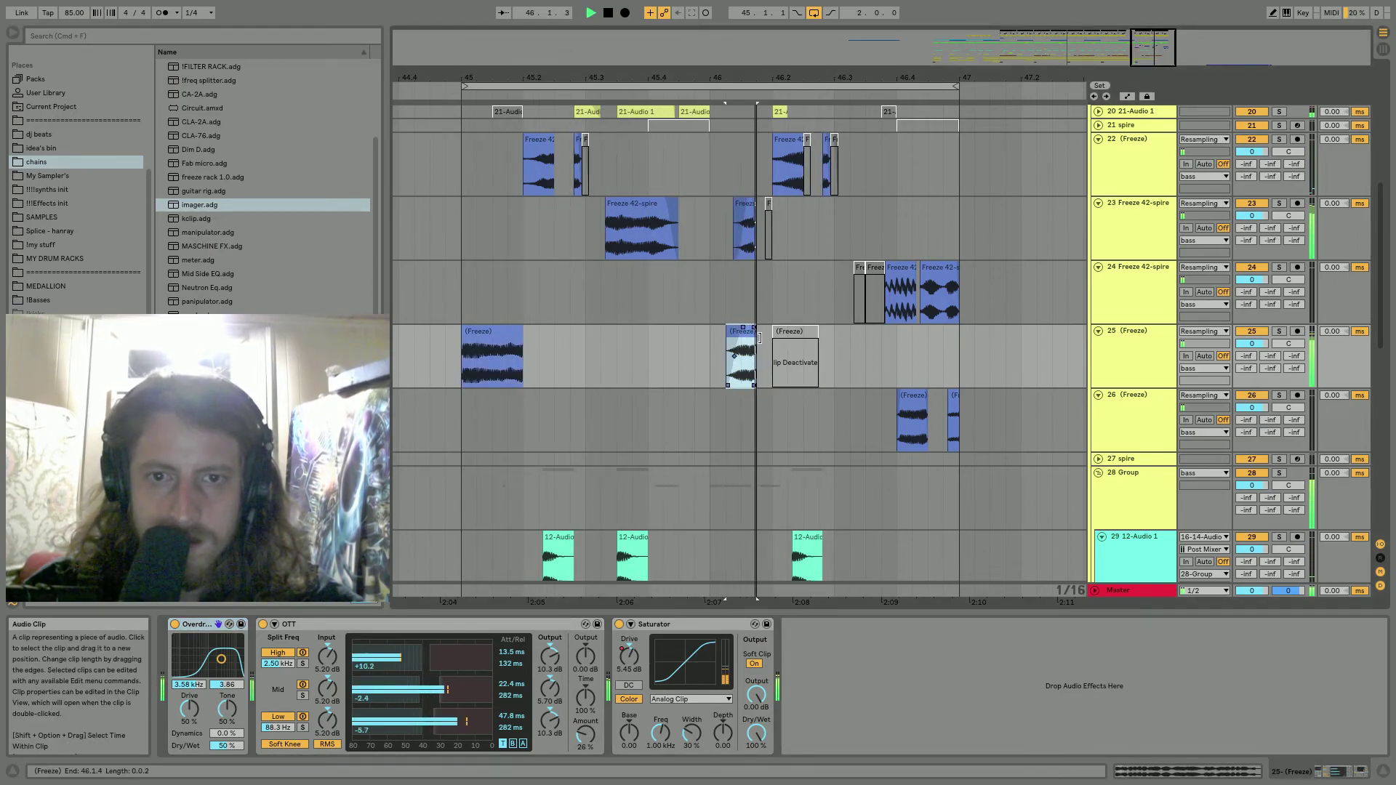
key("space")
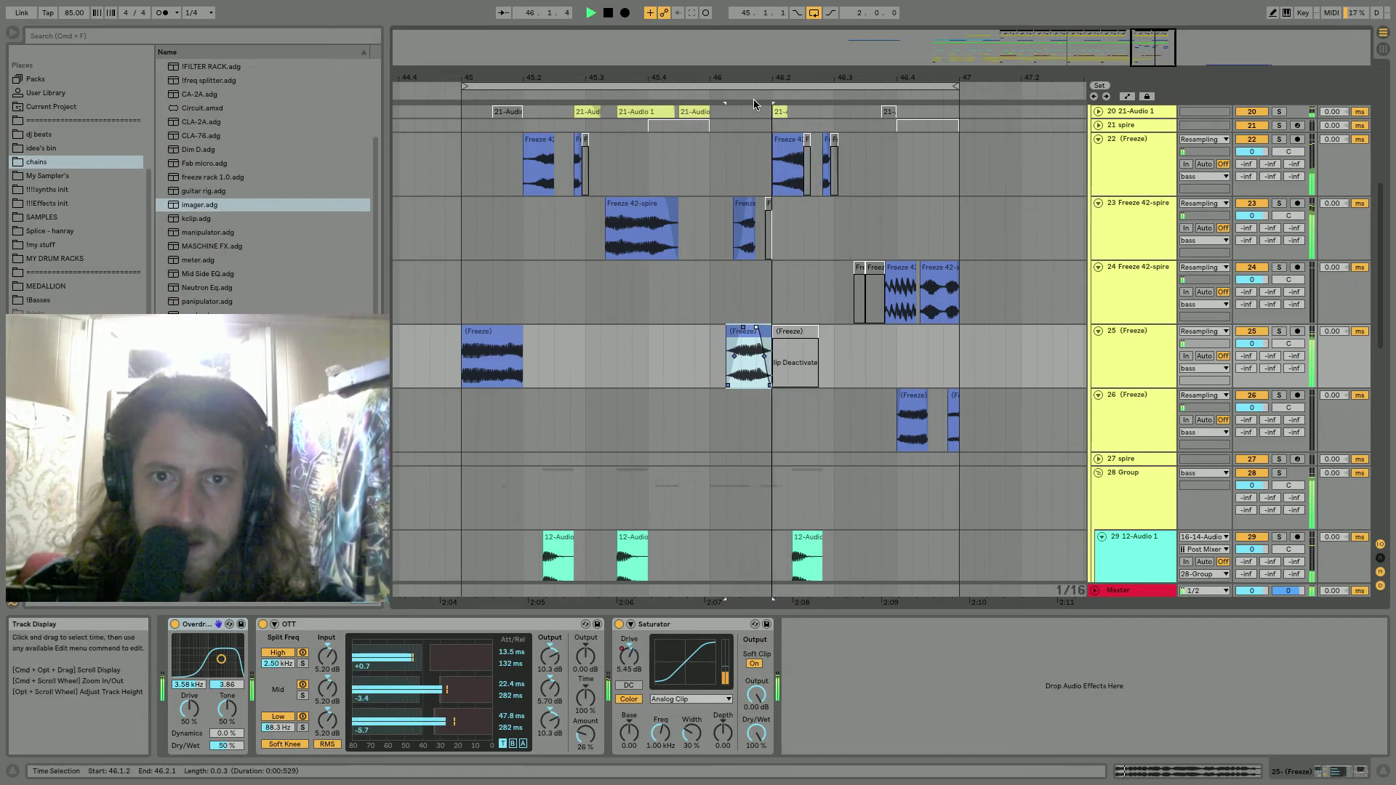
Extend the end of track 23's short Freeze 42-spire piece to slightly past 46.1.4 and play it.
scroll(756, 216, "up", 4)
left_click_drag(757, 213, 779, 211)
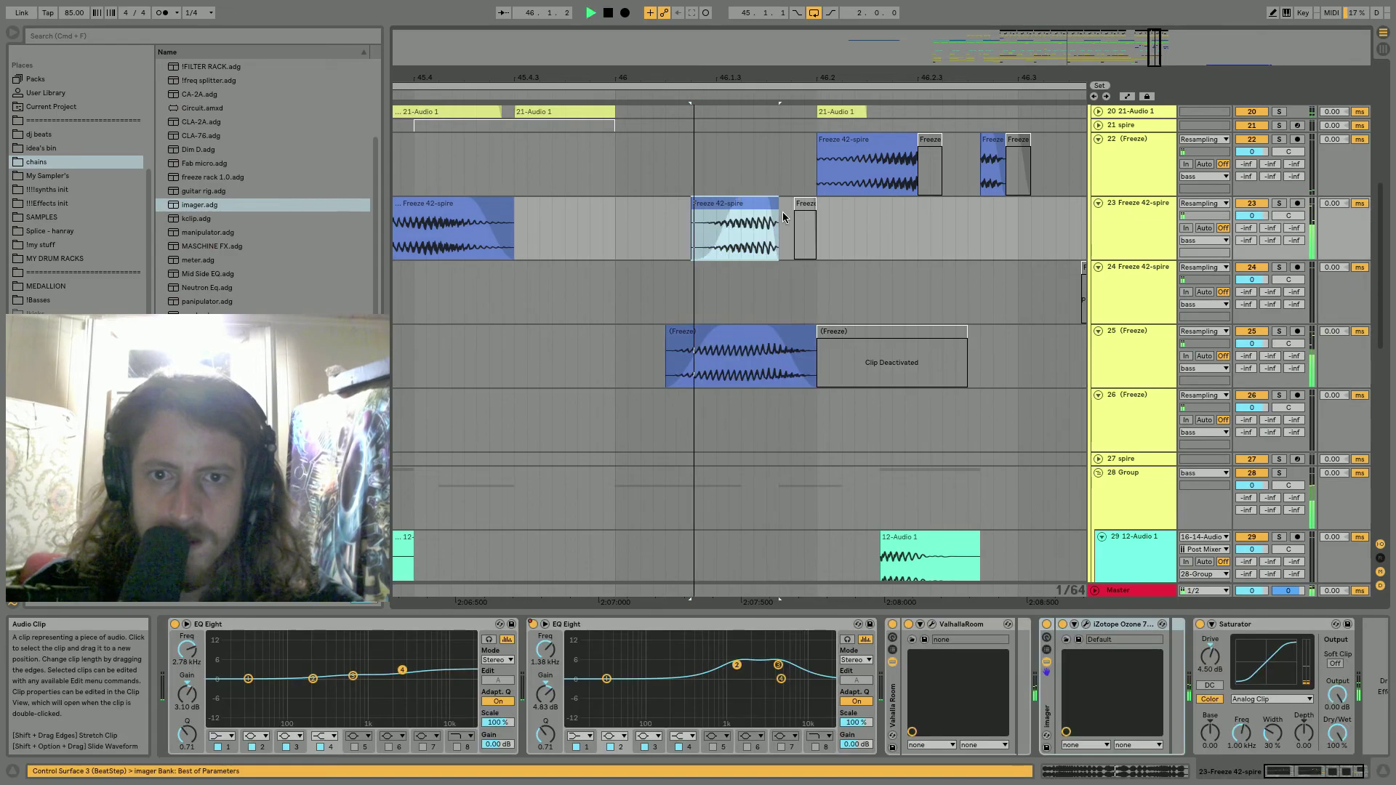
key("space")
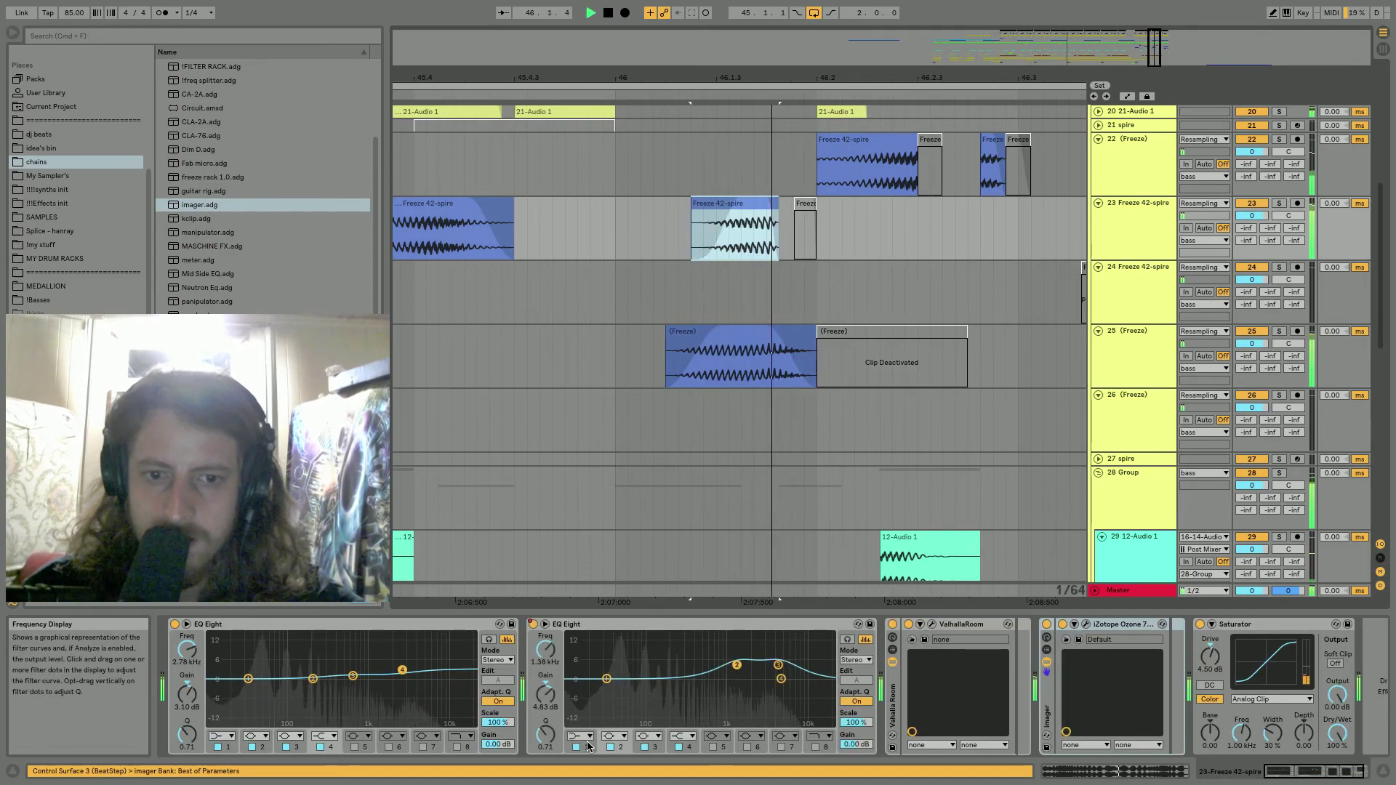
Set band 1 of track 23's second EQ Eight to a low-cut filter at 177 Hz while auditioning.
key("space")
left_click(579, 735)
left_click(579, 662)
key("space")
left_click_drag(545, 648, 545, 615)
key("space")
key("space")
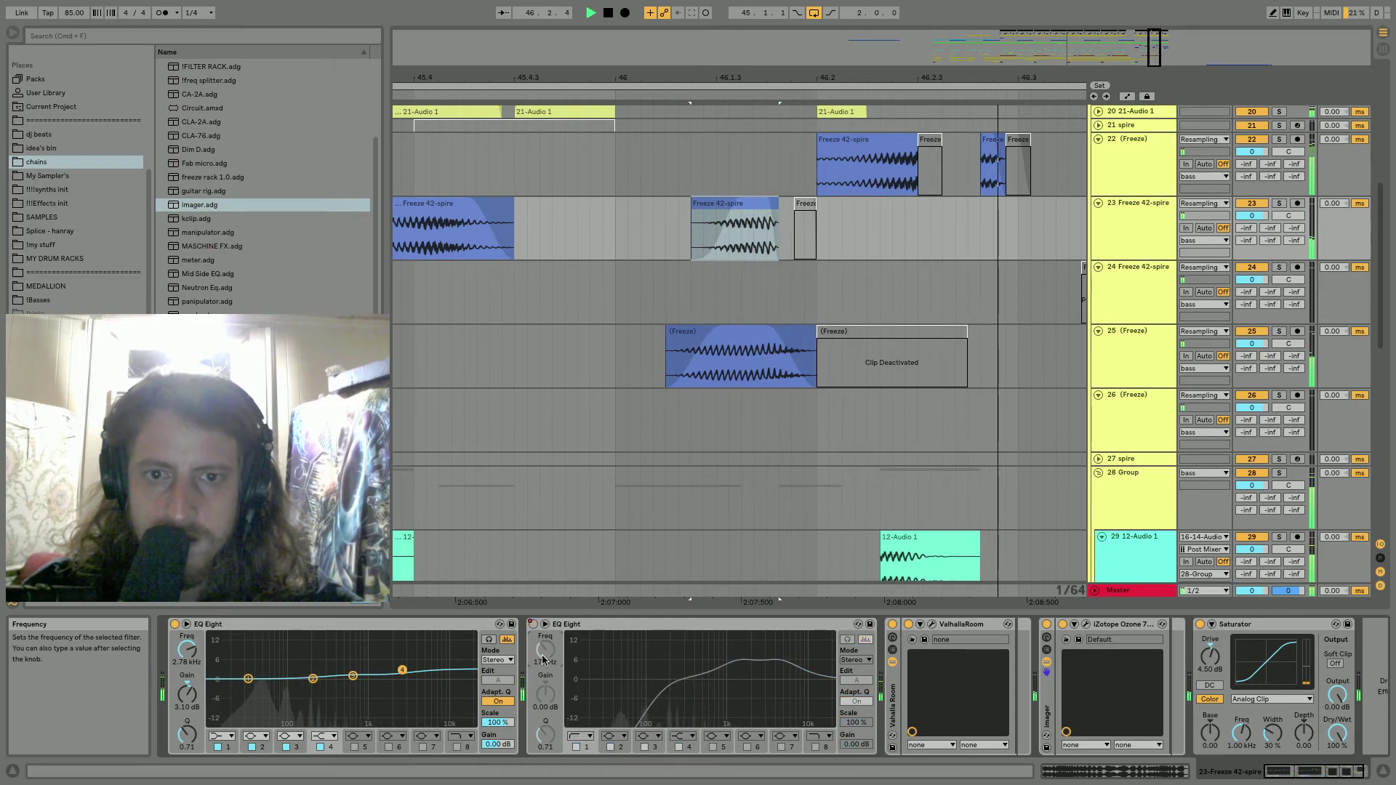
Adjust the fade-out of track 25's (Freeze) piece before 46.2, play the passage, and return the insert mark to 45.1.1.
left_click_drag(770, 329, 775, 333)
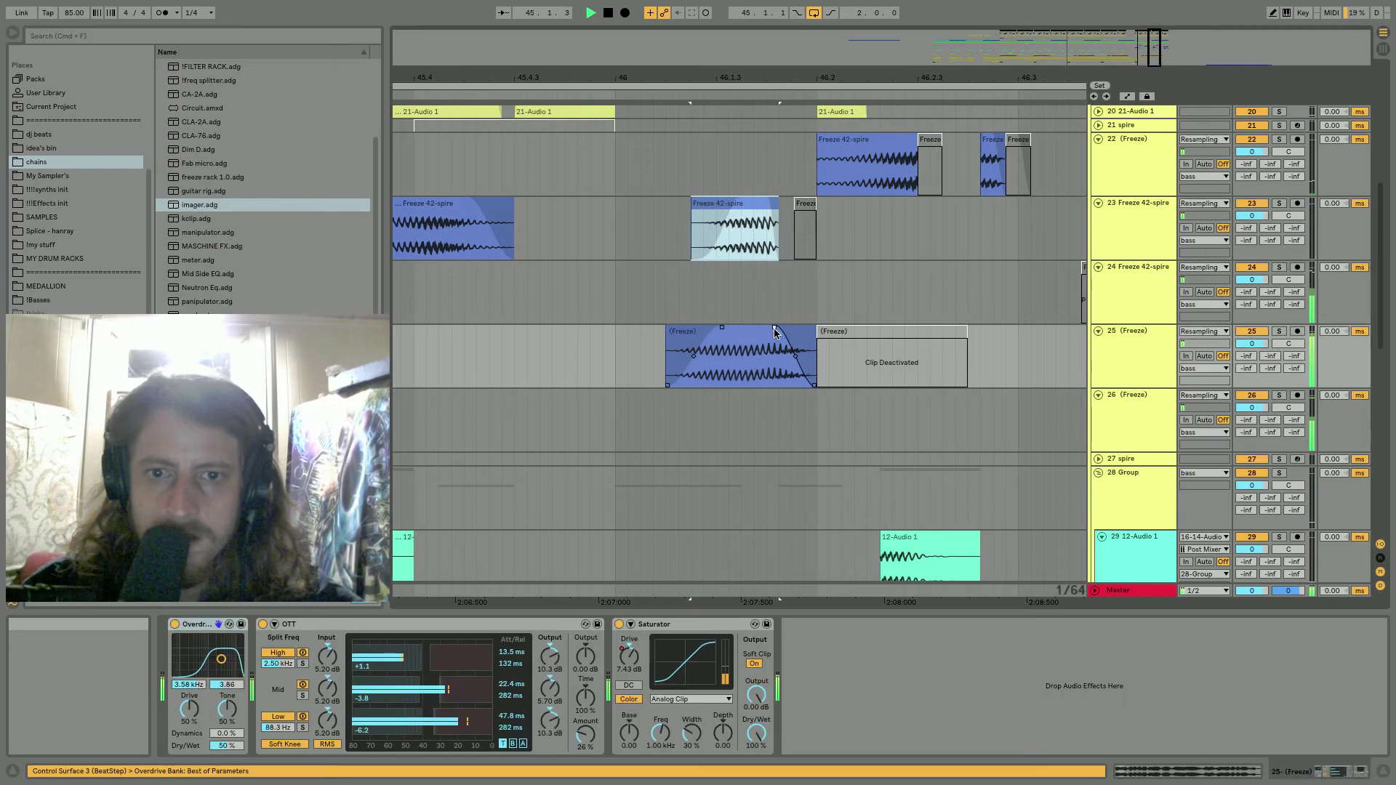
left_click_drag(757, 77, 757, 19)
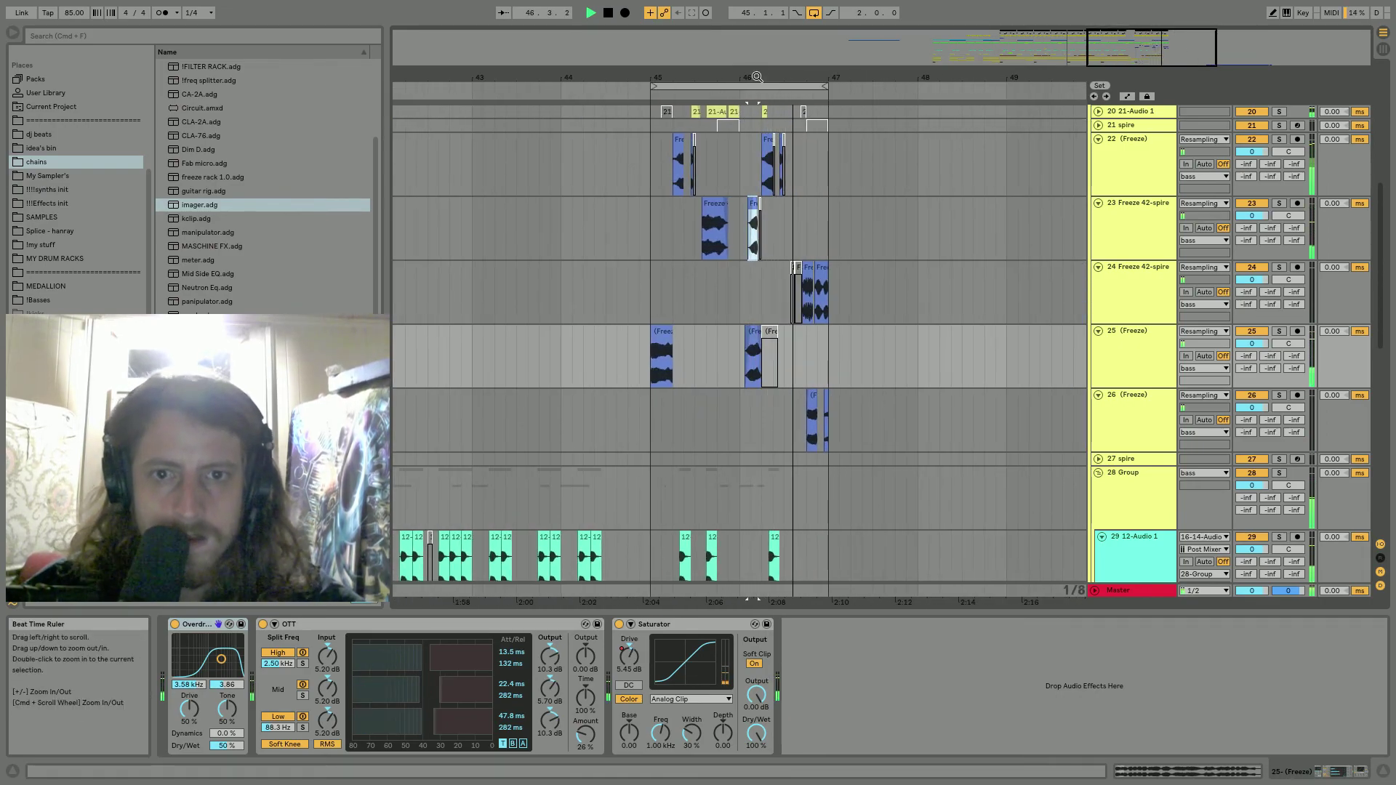
left_click_drag(757, 77, 756, 51)
key("space")
left_click(714, 213)
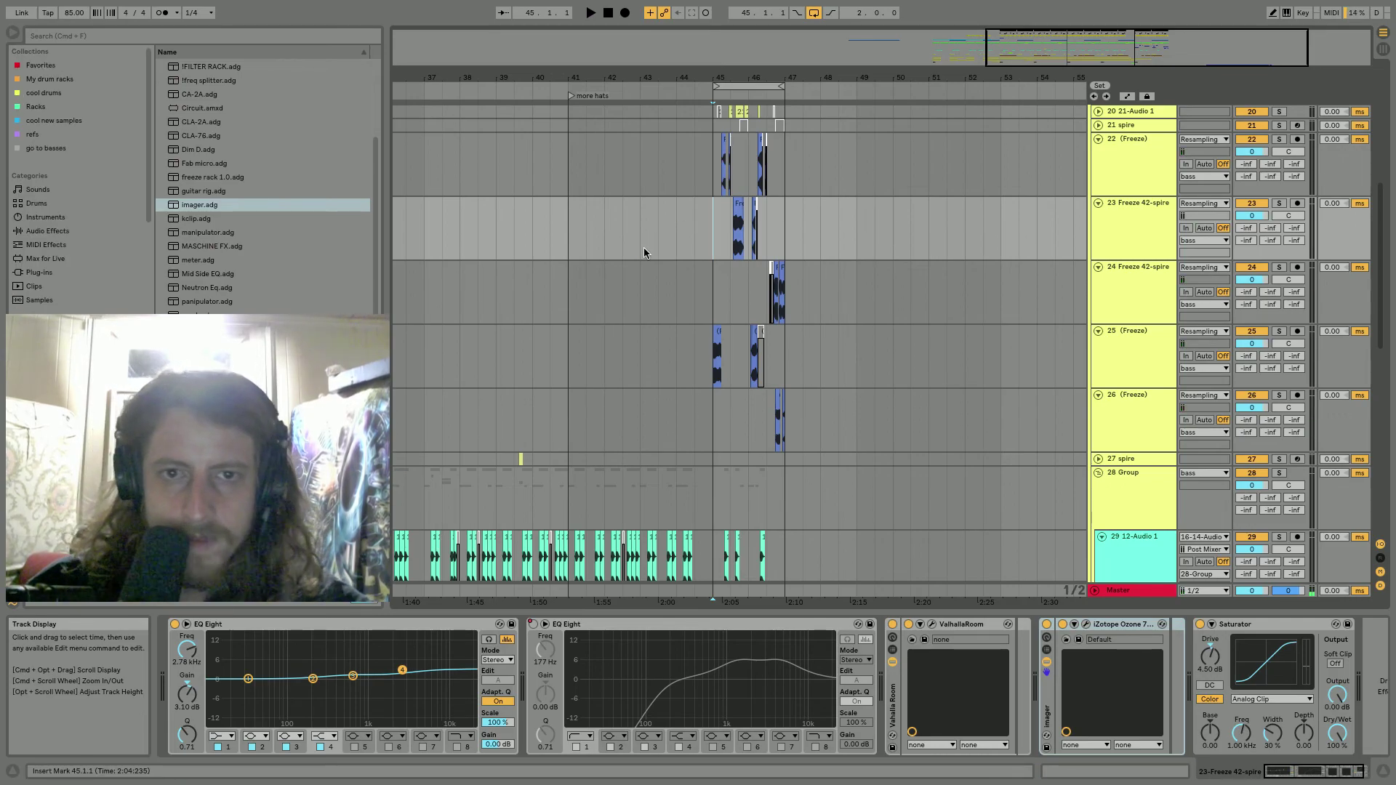
Select the span from 33.1.1 to 47.1.1 on the Selector Kit tracks and on the bass group.
scroll(644, 249, "up", 10)
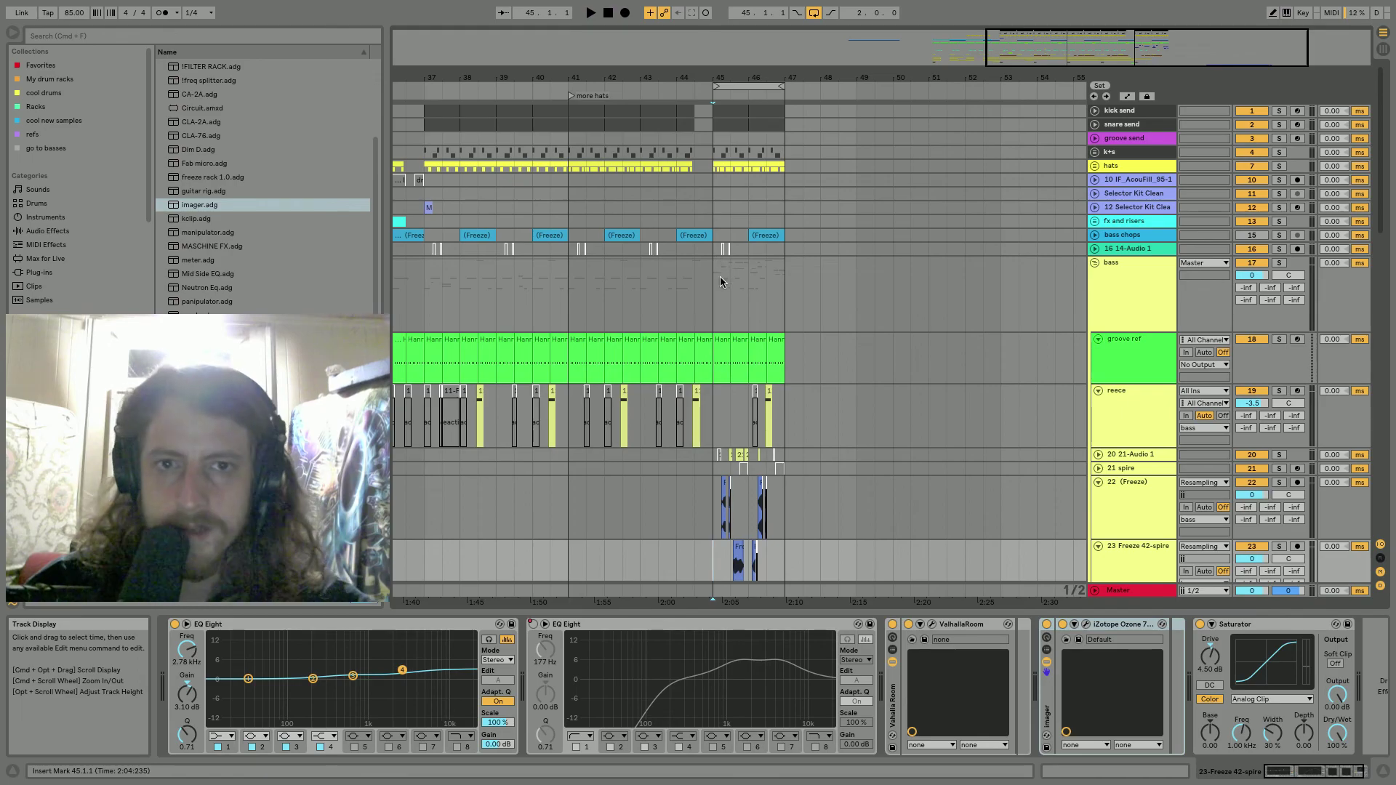
left_click_drag(519, 76, 854, 93)
left_click_drag(708, 205, 1016, 193)
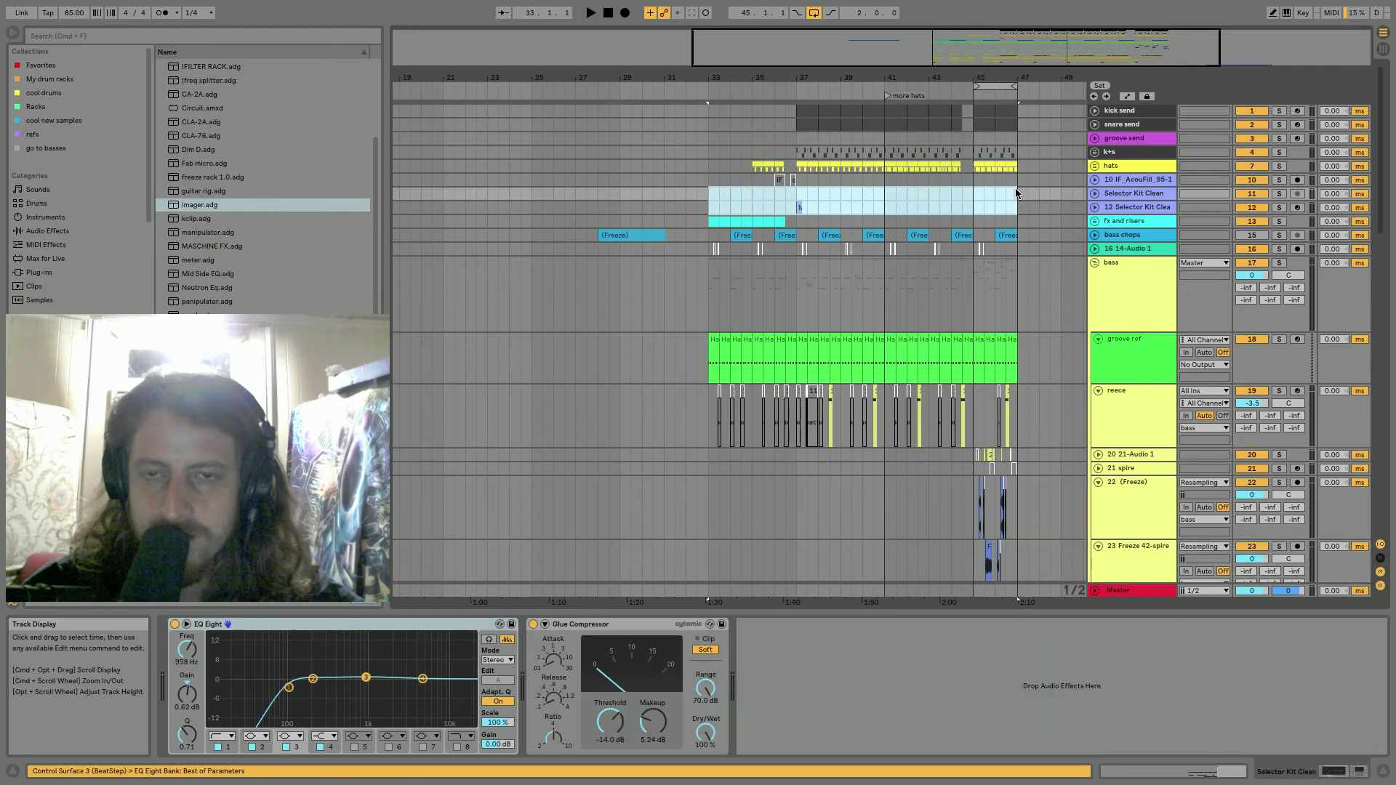
left_click_drag(709, 207, 1017, 208)
left_click(703, 208)
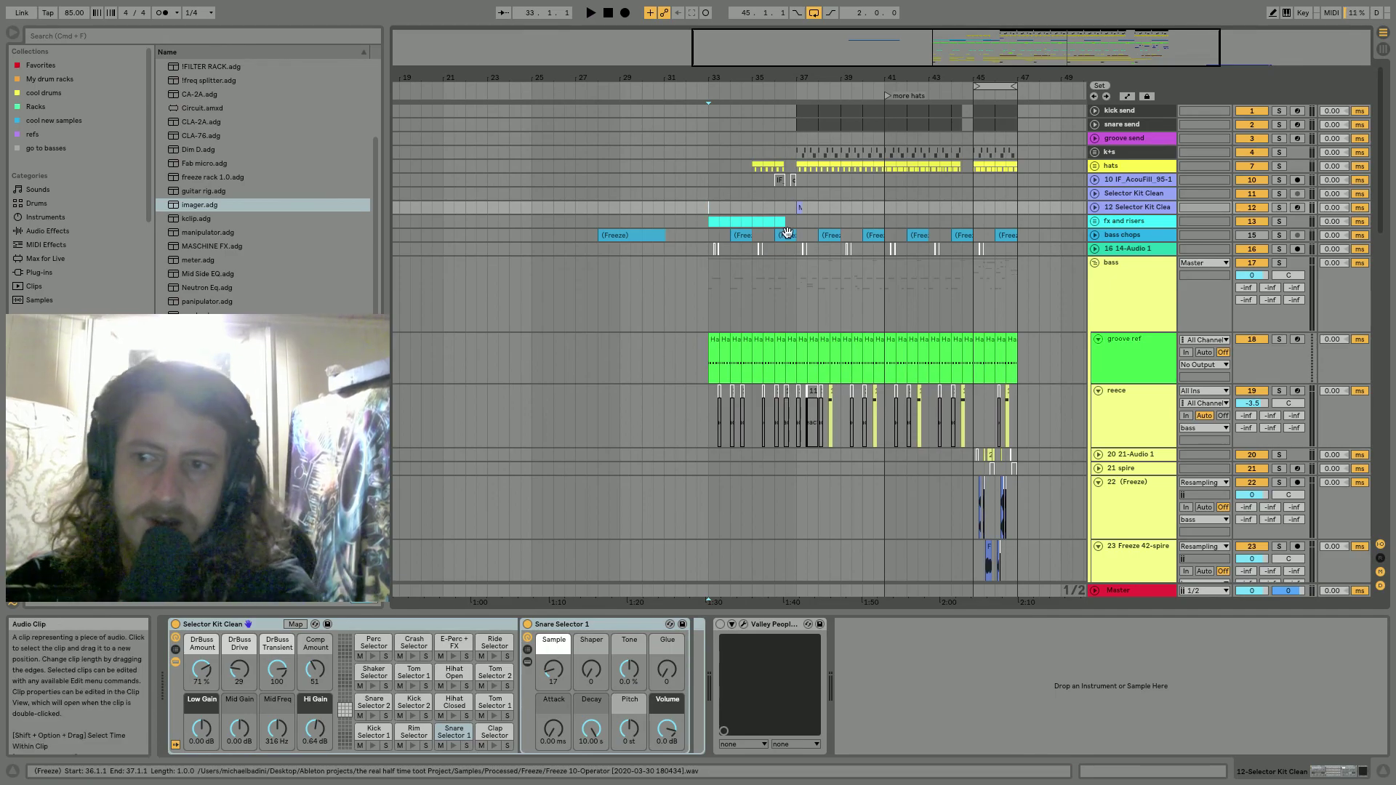
left_click_drag(717, 280, 1018, 279)
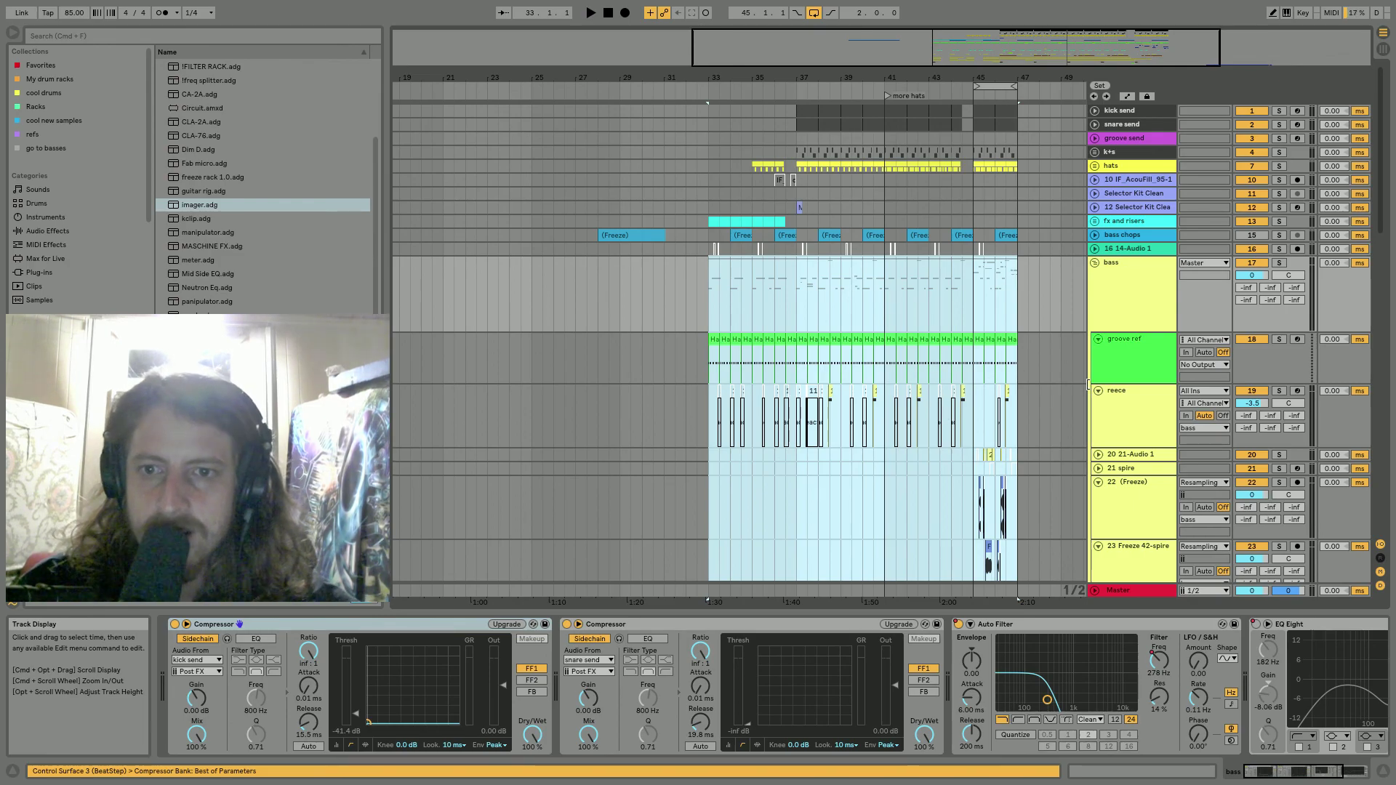
Collapse the reece, groove ref and 22 to 26 tracks, then fold the 28 Group and the whole bass group.
left_click(1097, 390)
left_click(1098, 339)
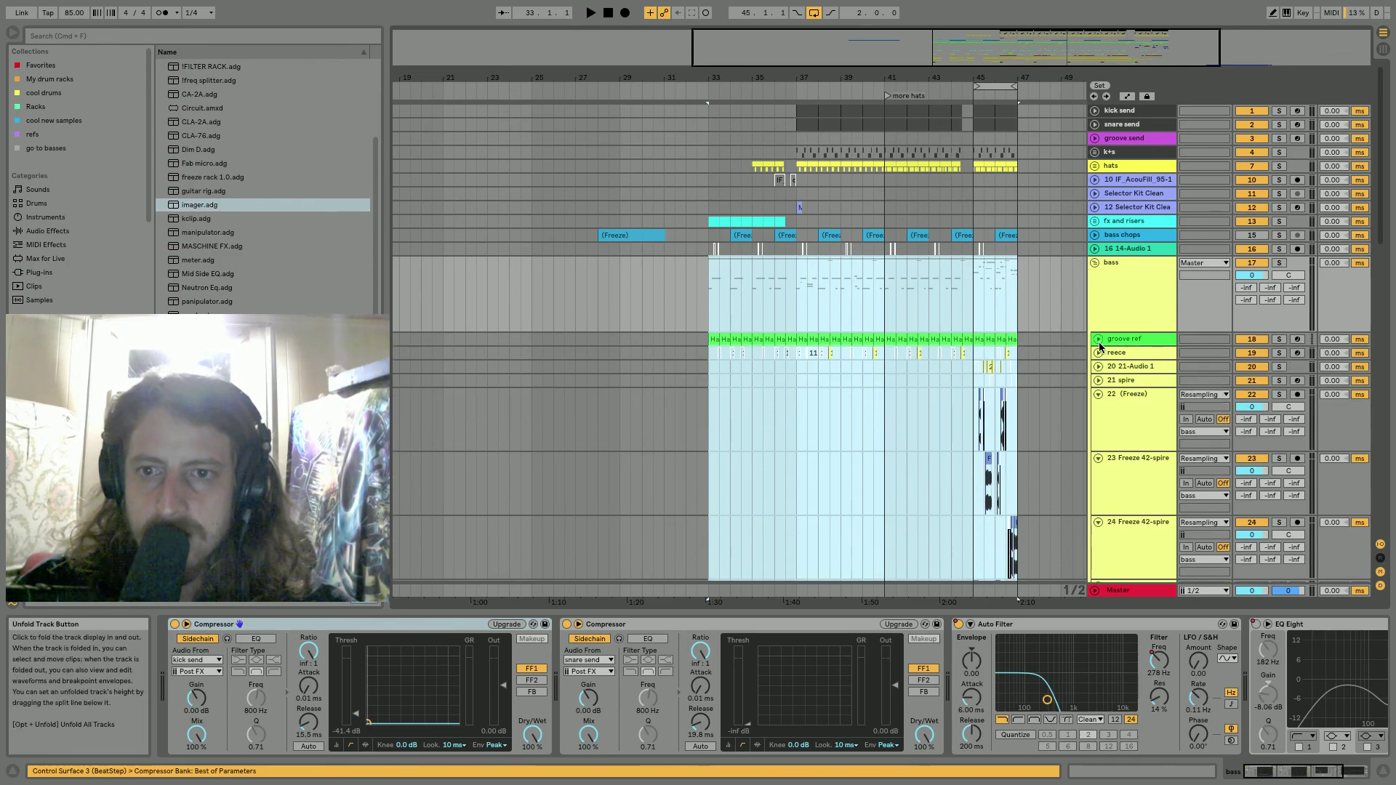
left_click(1098, 394)
left_click(1097, 408)
left_click(1098, 423)
left_click(1098, 436)
left_click(1096, 450)
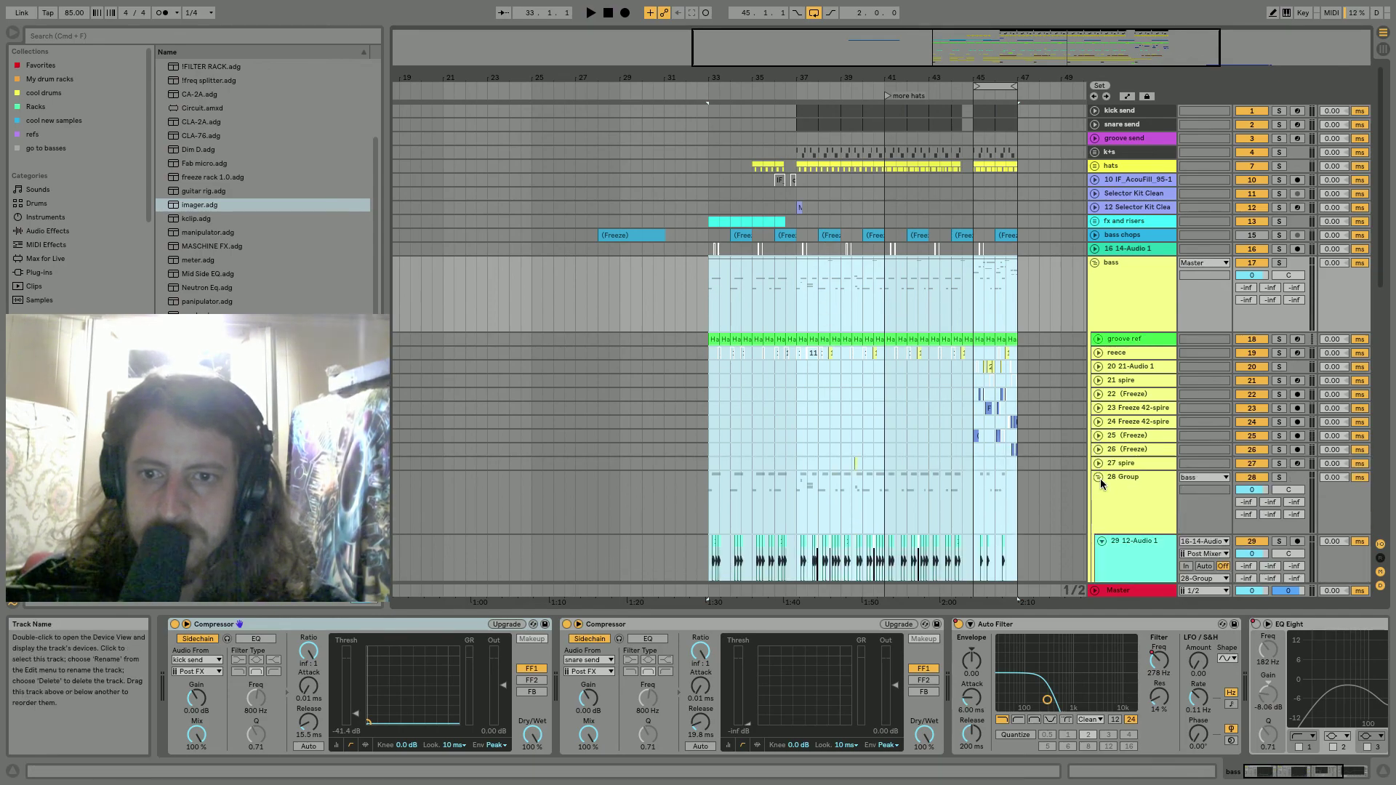
left_click(1098, 479)
left_click(1094, 264)
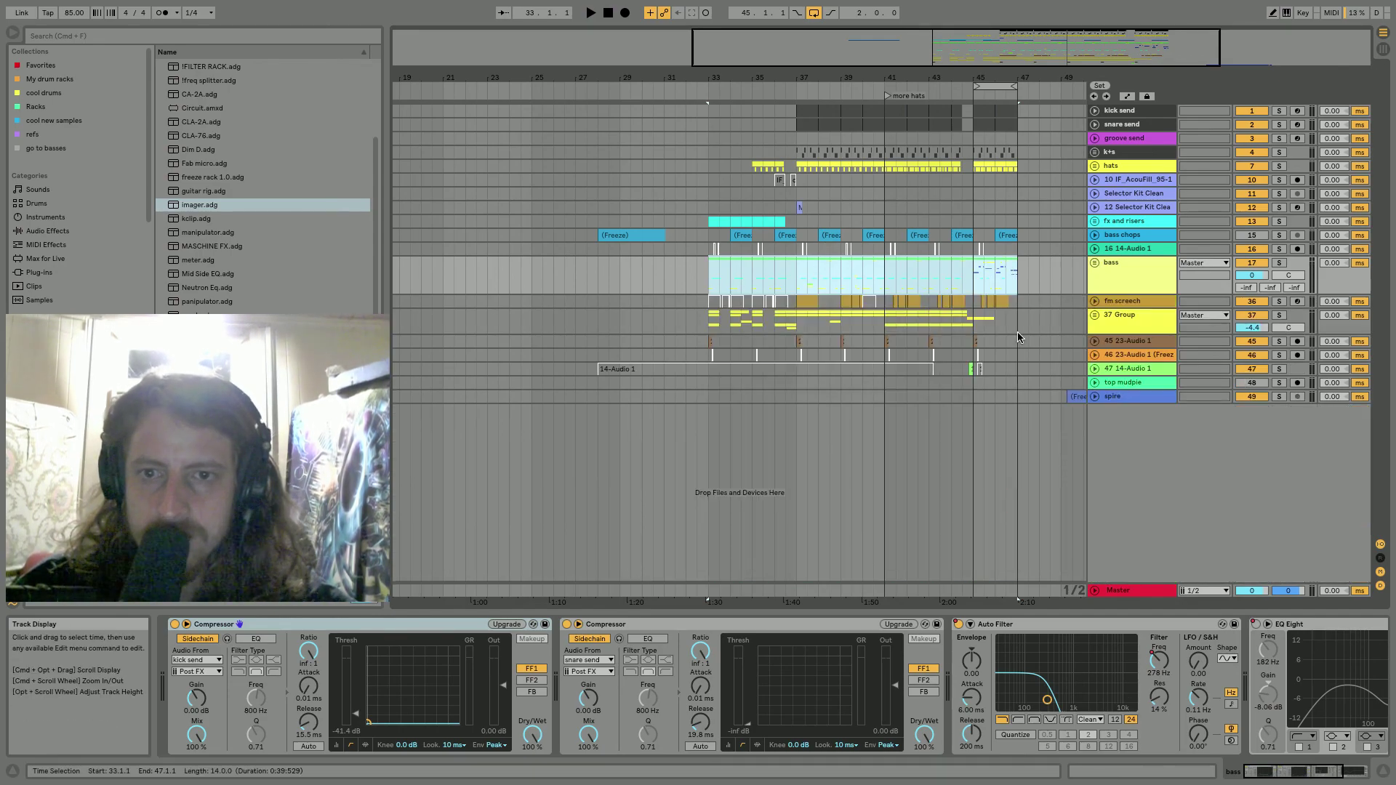
Clear the time selection and place the insert mark at 45.1.1 on the Selector Kit Clean track.
left_click(1017, 266)
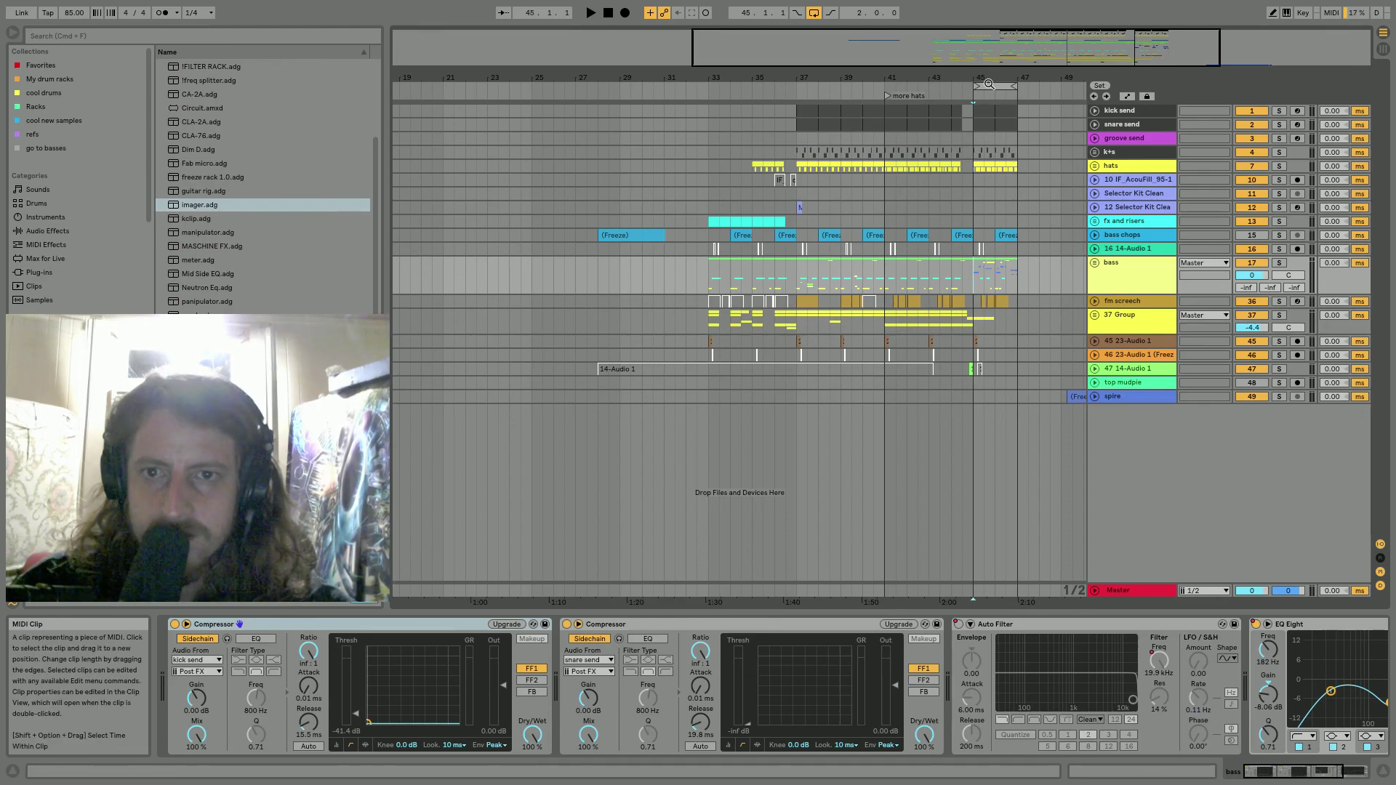
left_click_drag(974, 77, 939, 253)
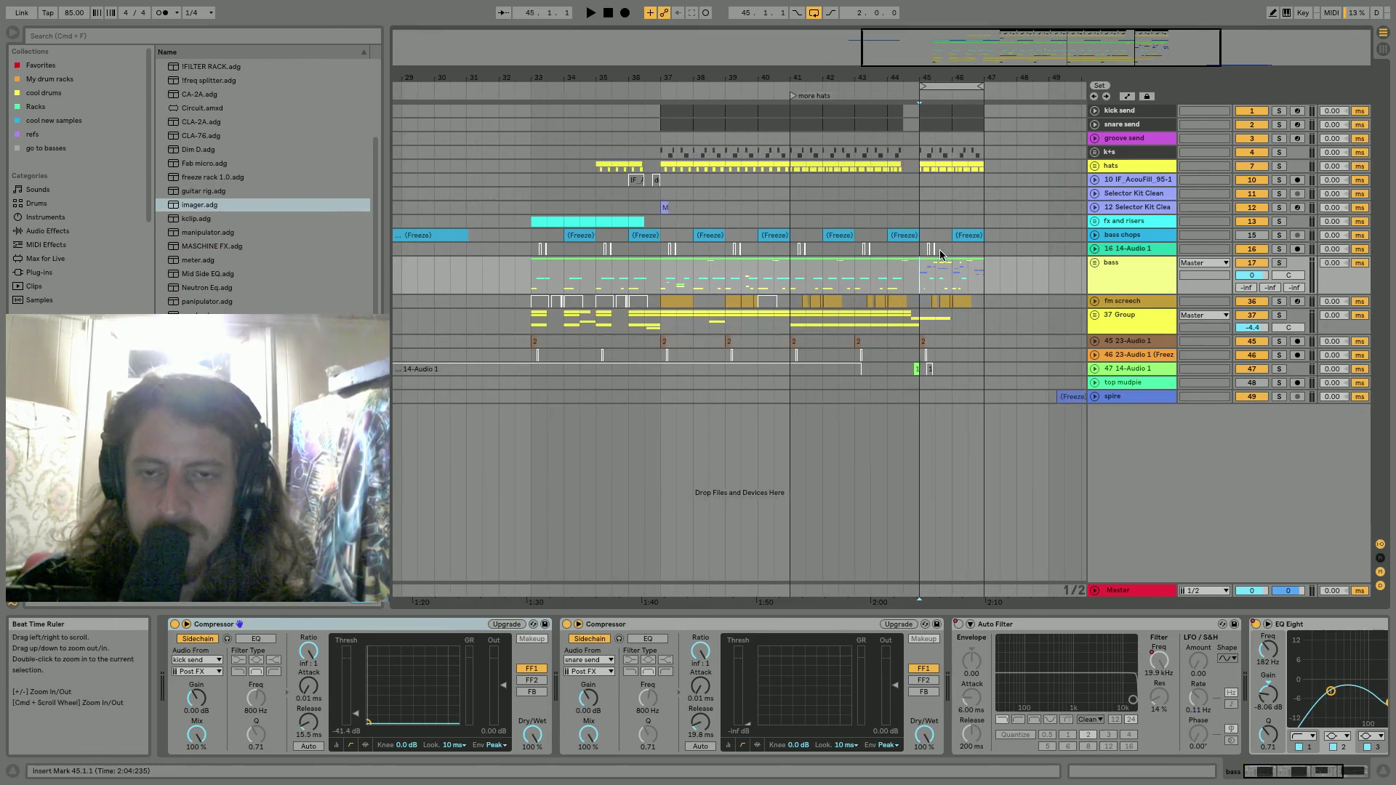
left_click(910, 194)
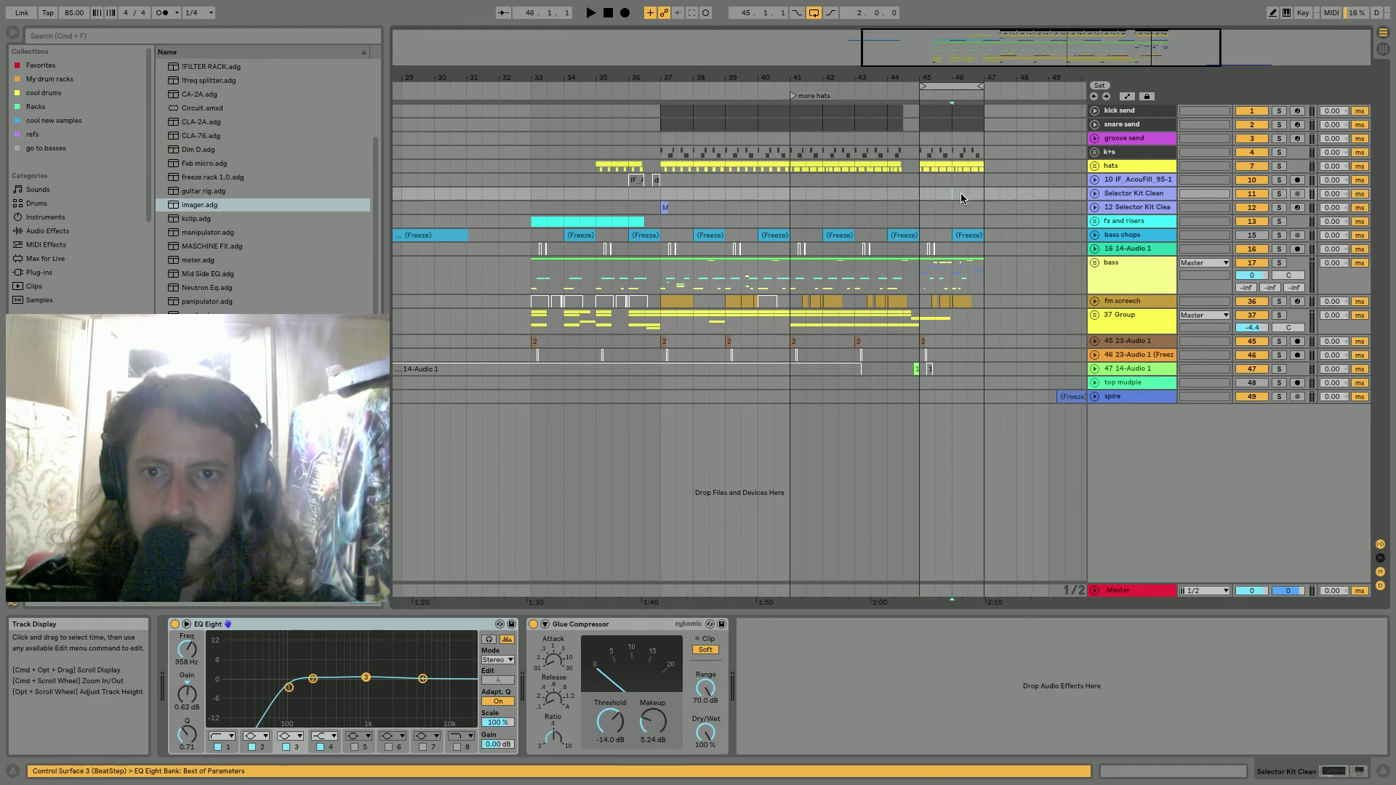
left_click(978, 193)
left_click(921, 193)
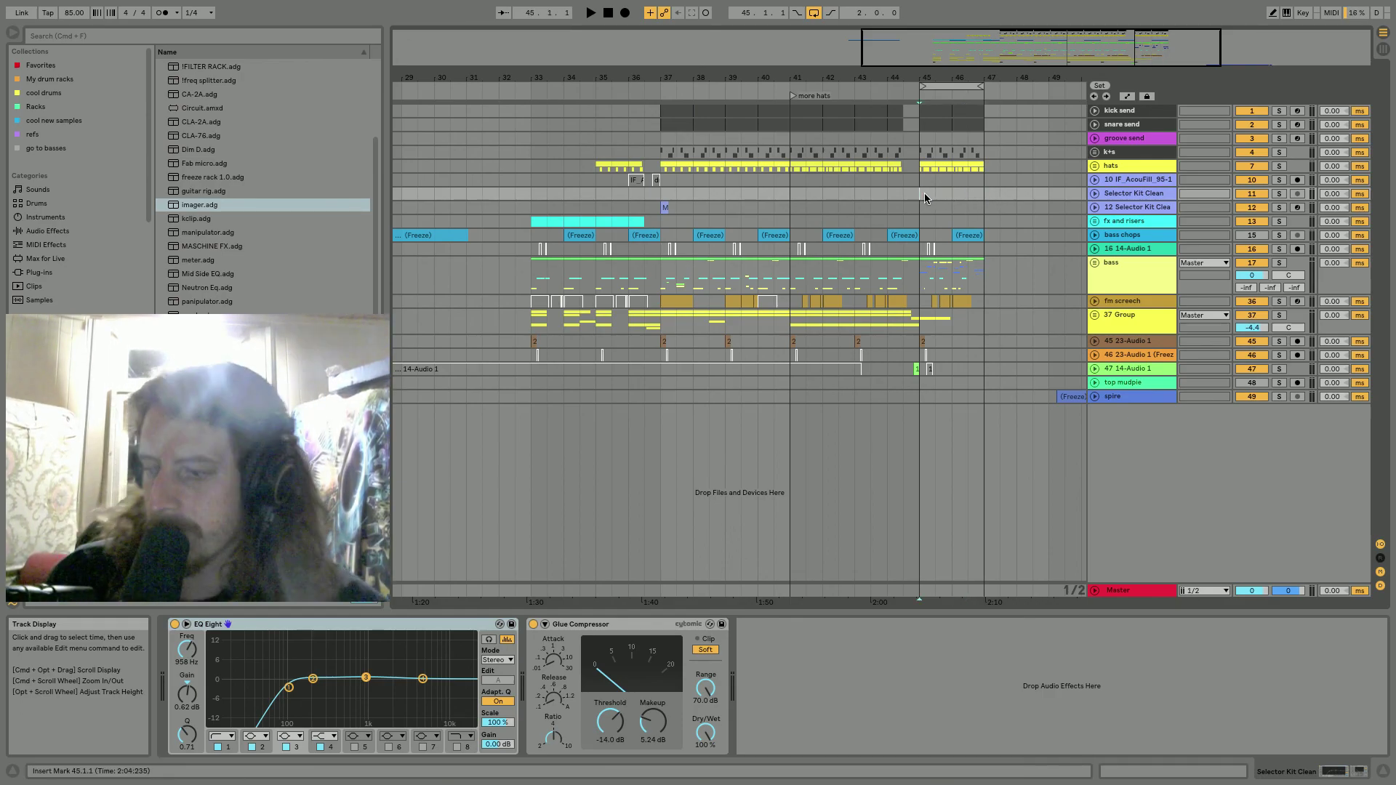